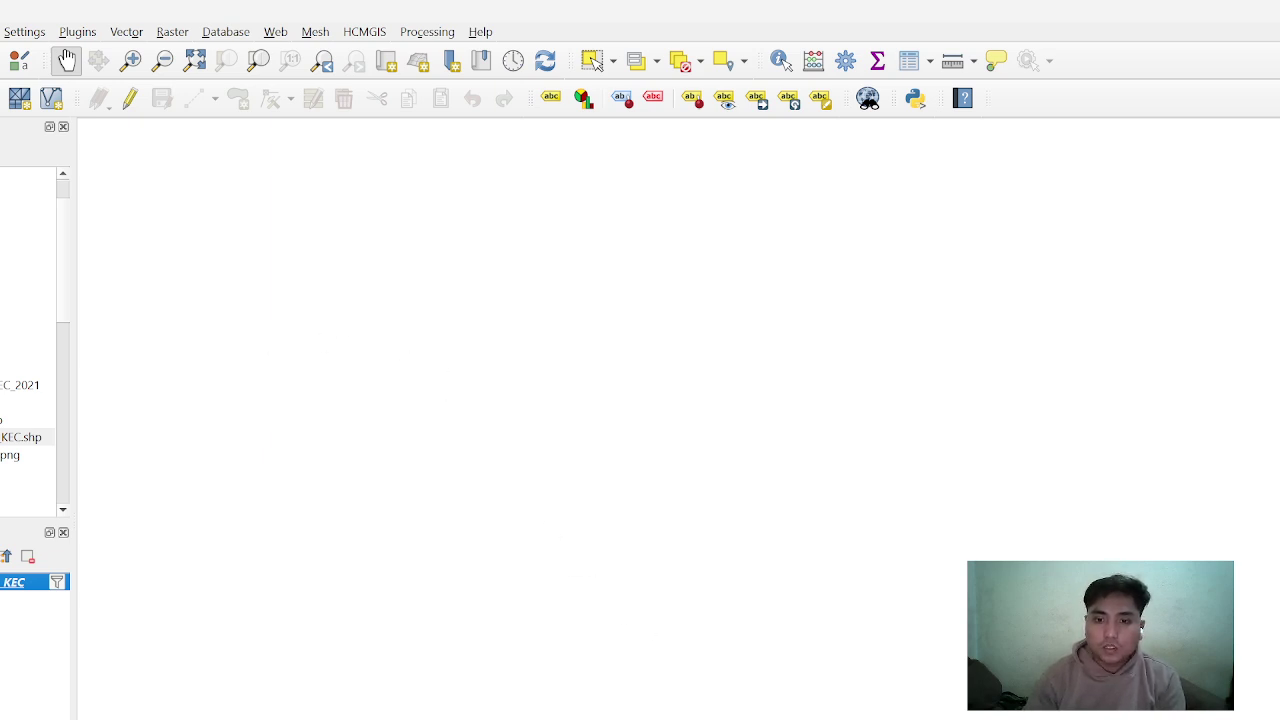
Switch to the Nitro PDF article on dengue (DBD) prone areas in Kota Bandung and read its abstract and introduction
key(alt+Tab)
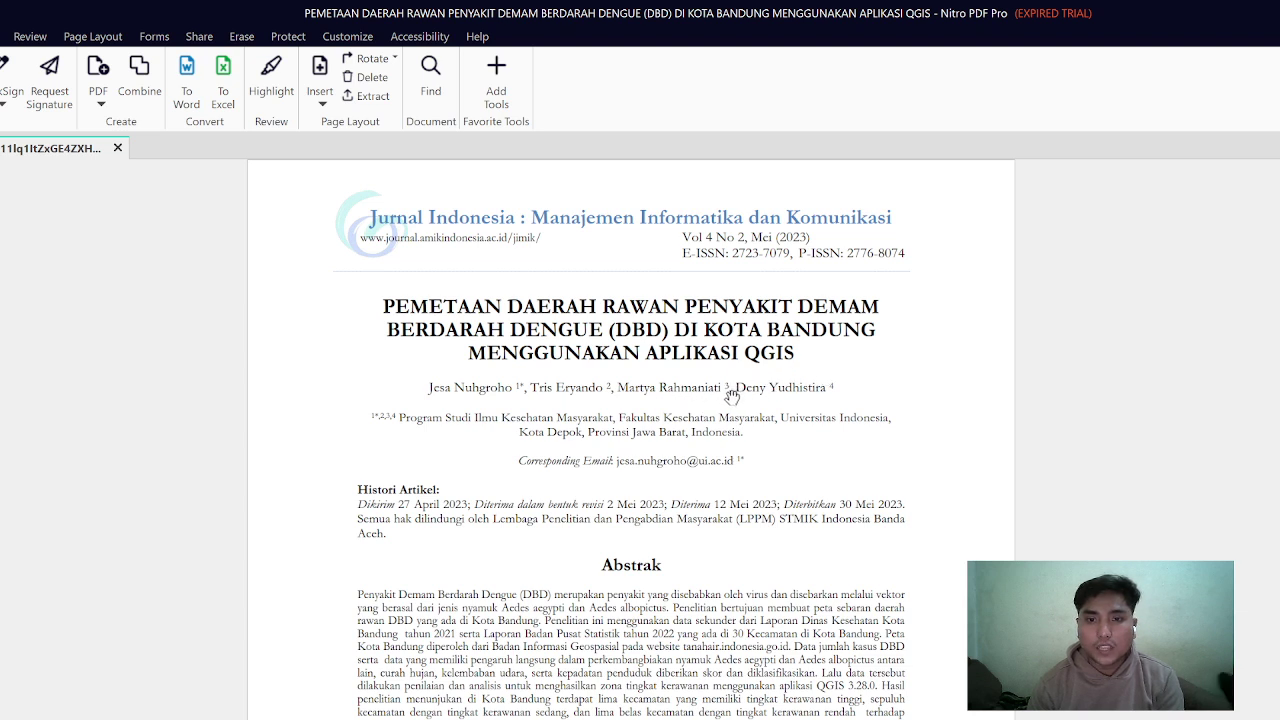
scroll(643, 412, down, 4)
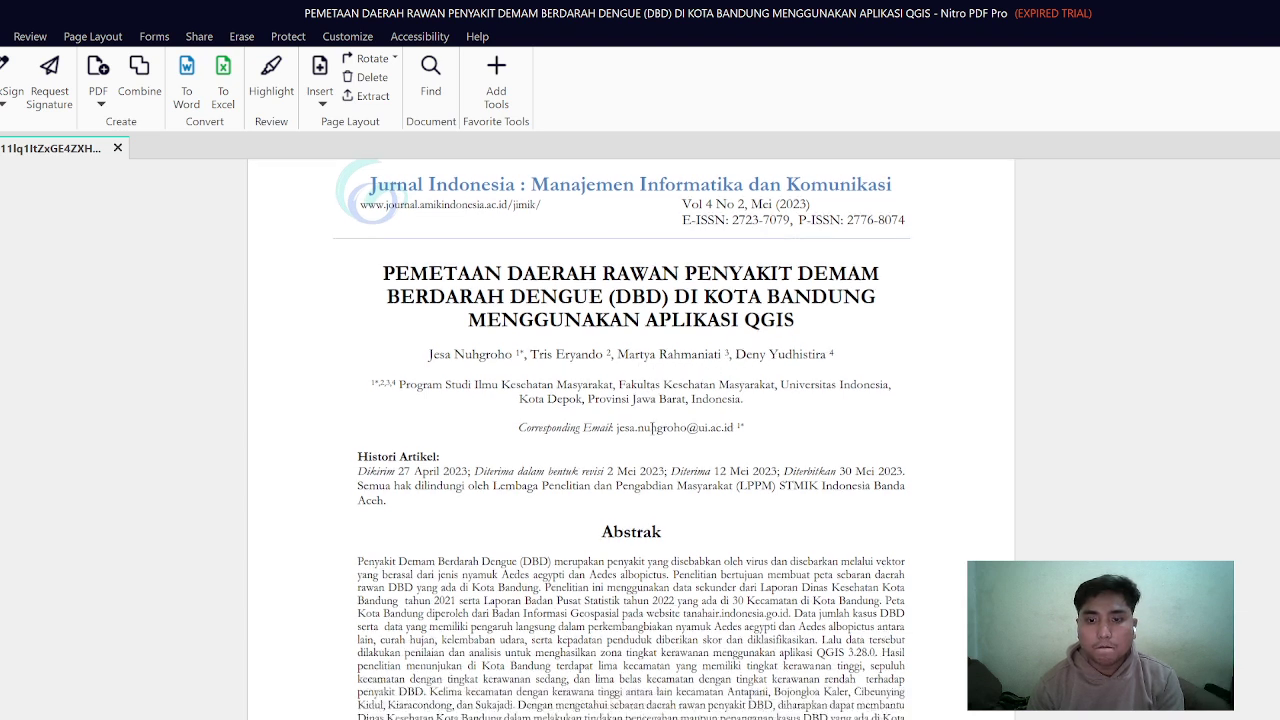
scroll(662, 427, down, 7)
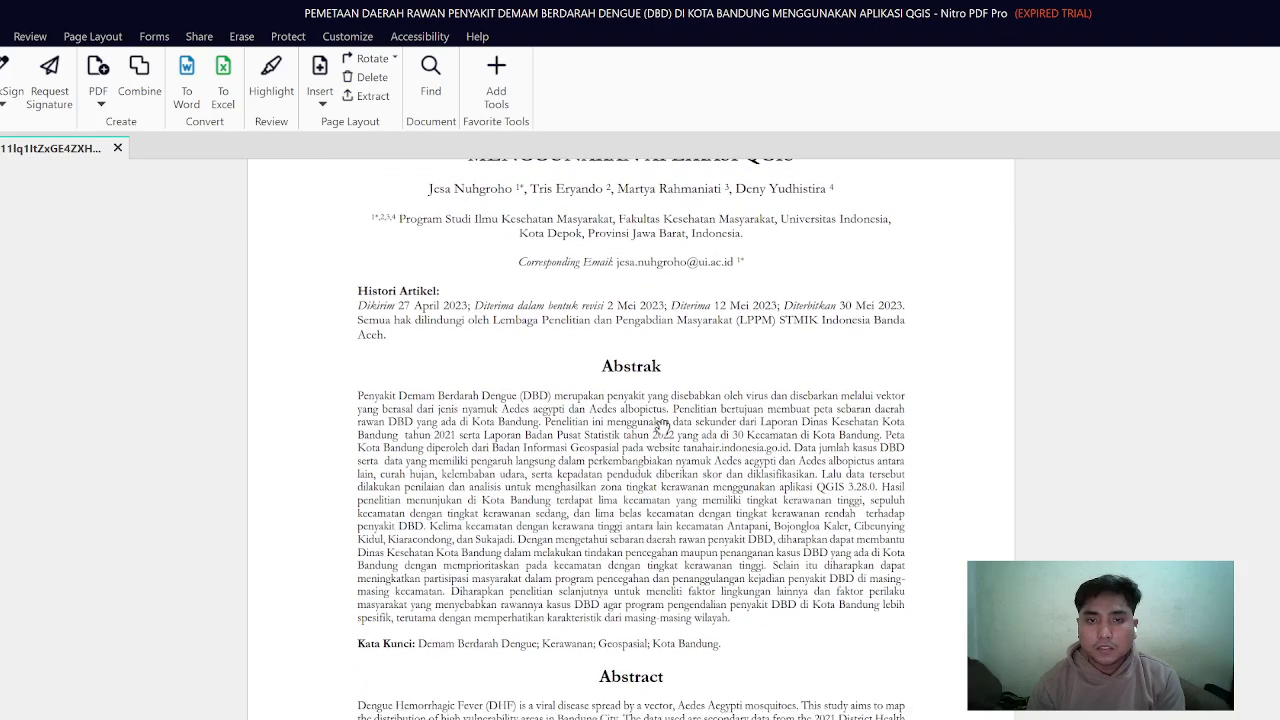
scroll(662, 427, down, 8)
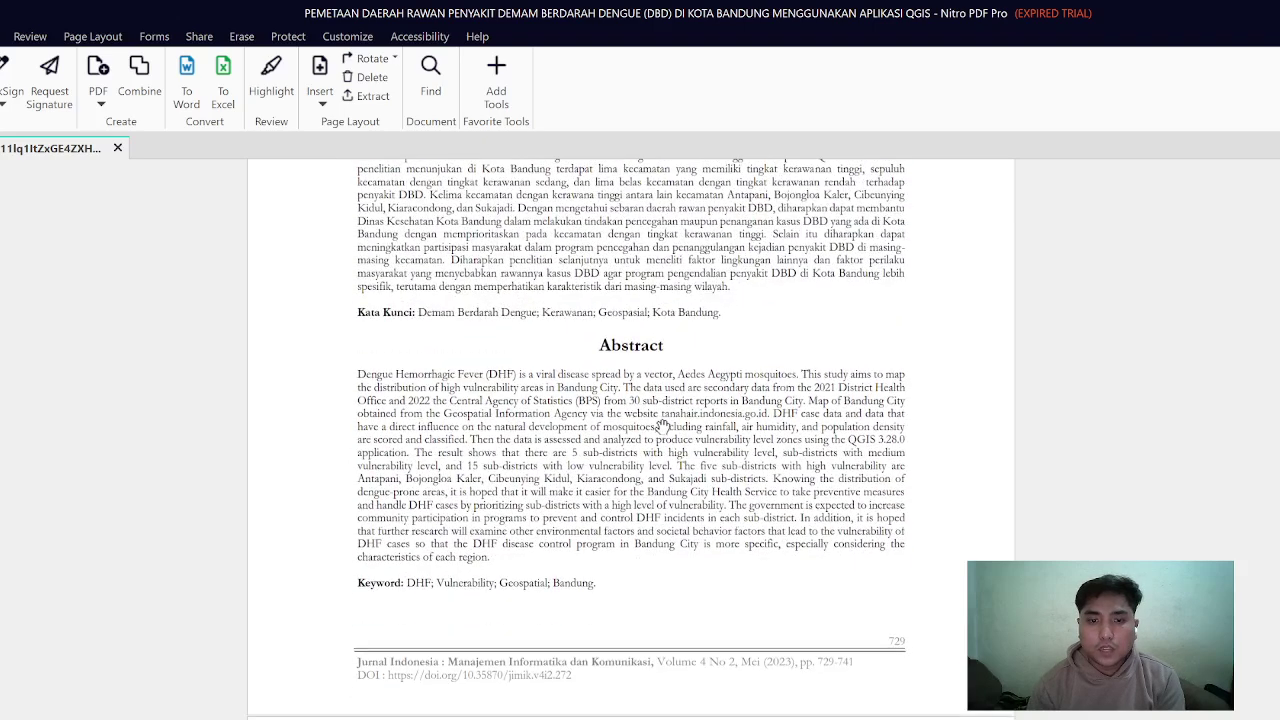
scroll(662, 427, down, 9)
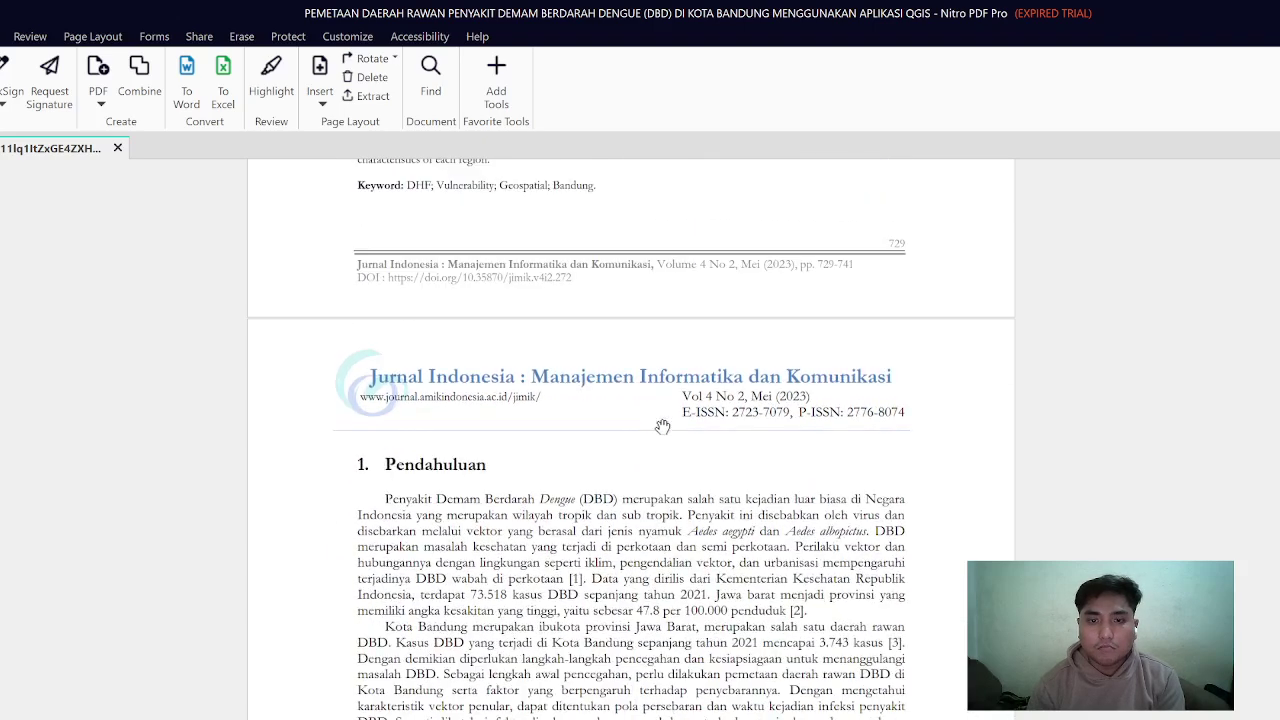
scroll(662, 412, down, 10)
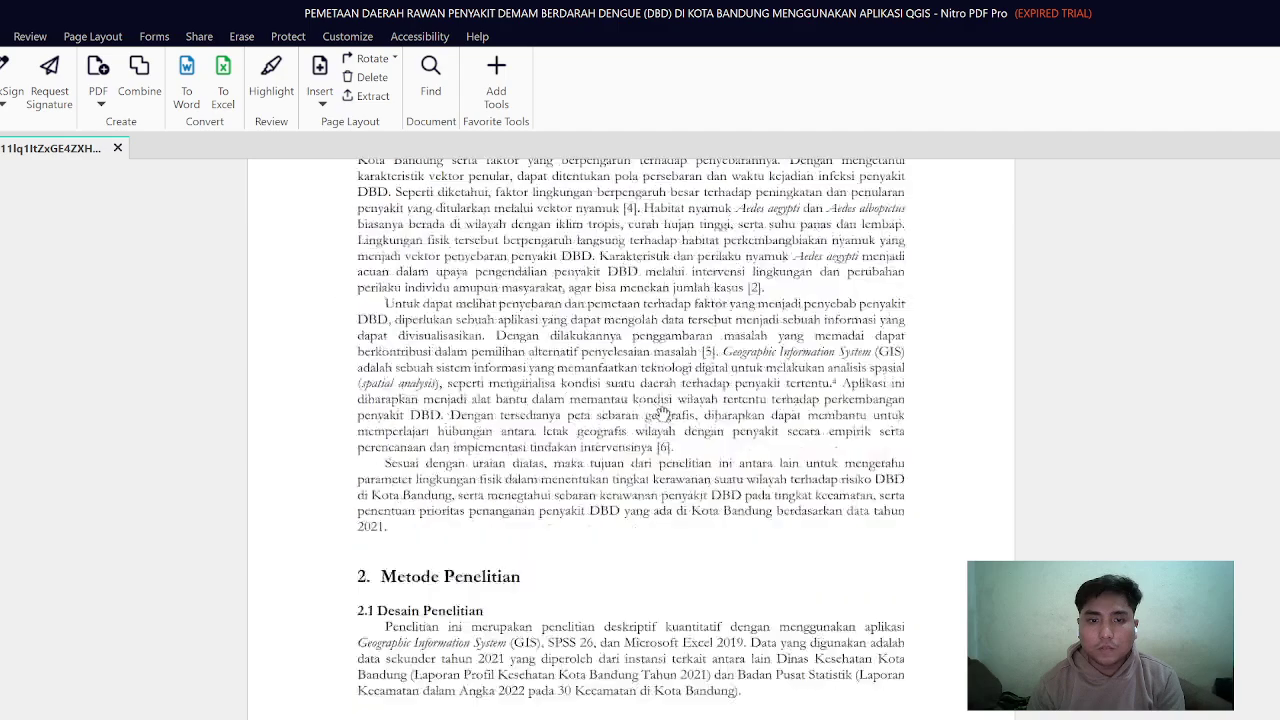
scroll(660, 375, up, 7)
scroll(660, 375, up, 7)
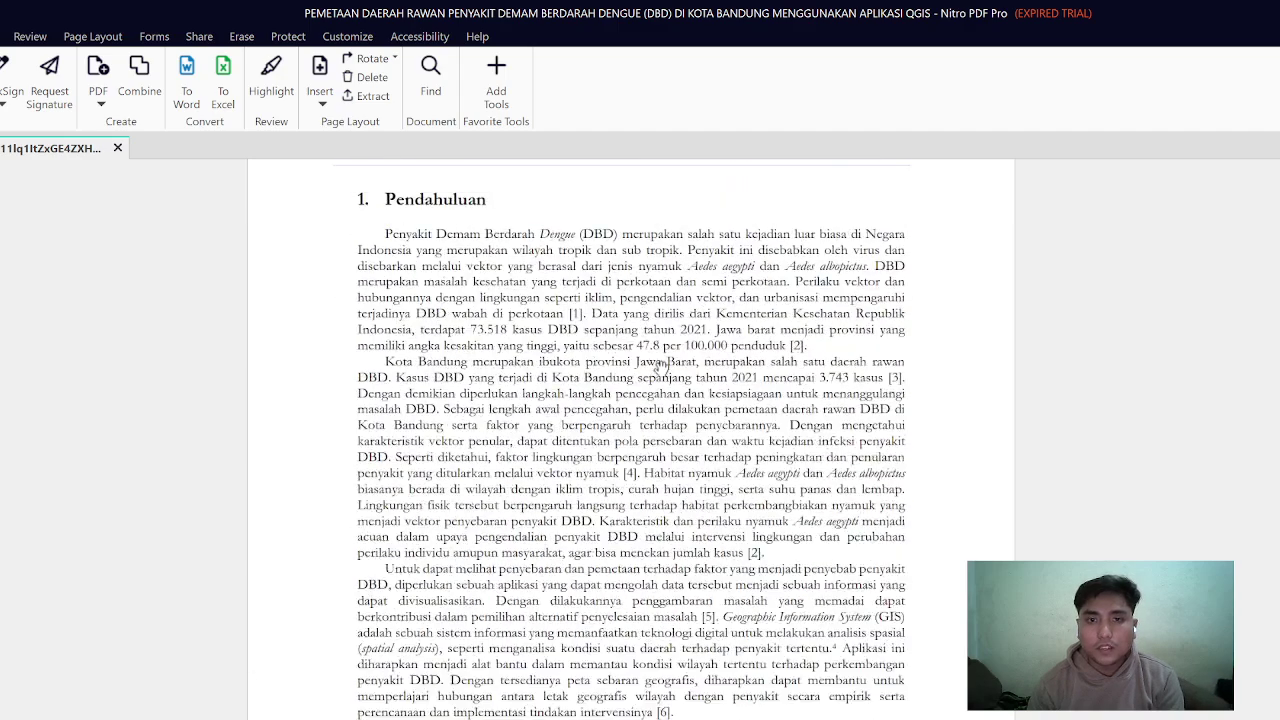
Examine the article's research method flowchart, materials list and scoring classification tables 1 to 5
scroll(660, 358, down, 1)
scroll(660, 358, down, 15)
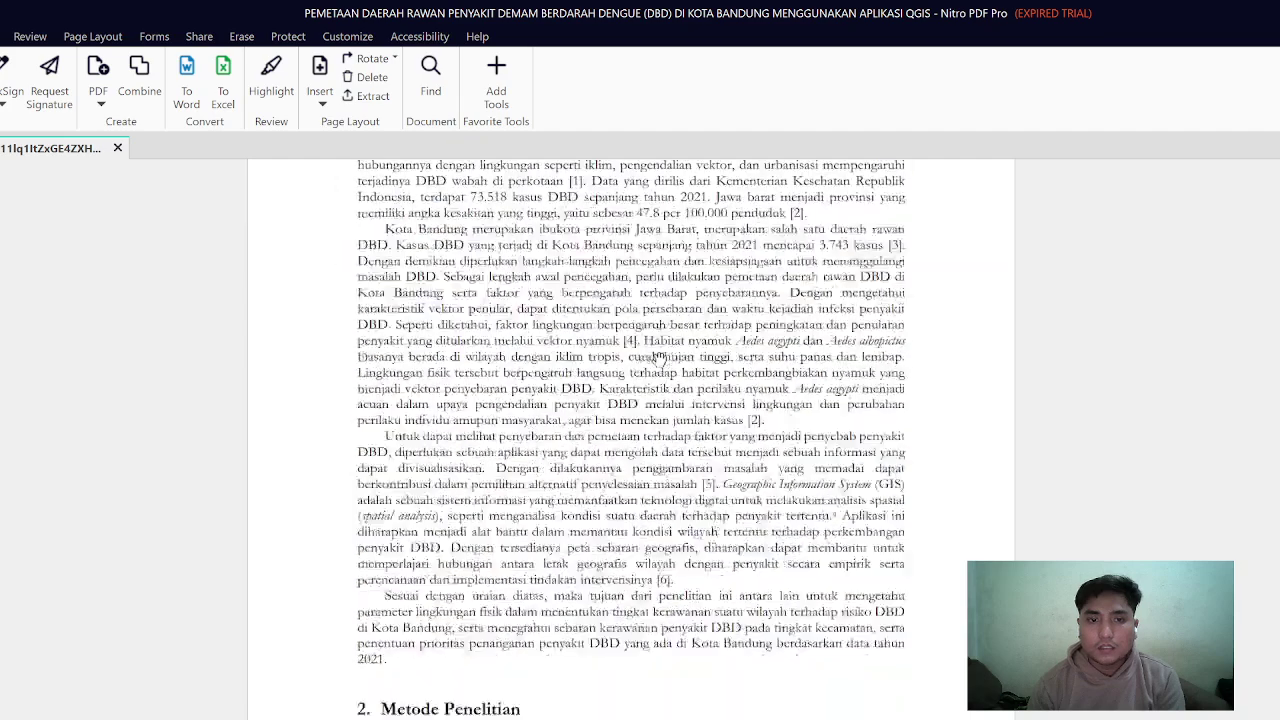
scroll(660, 358, down, 5)
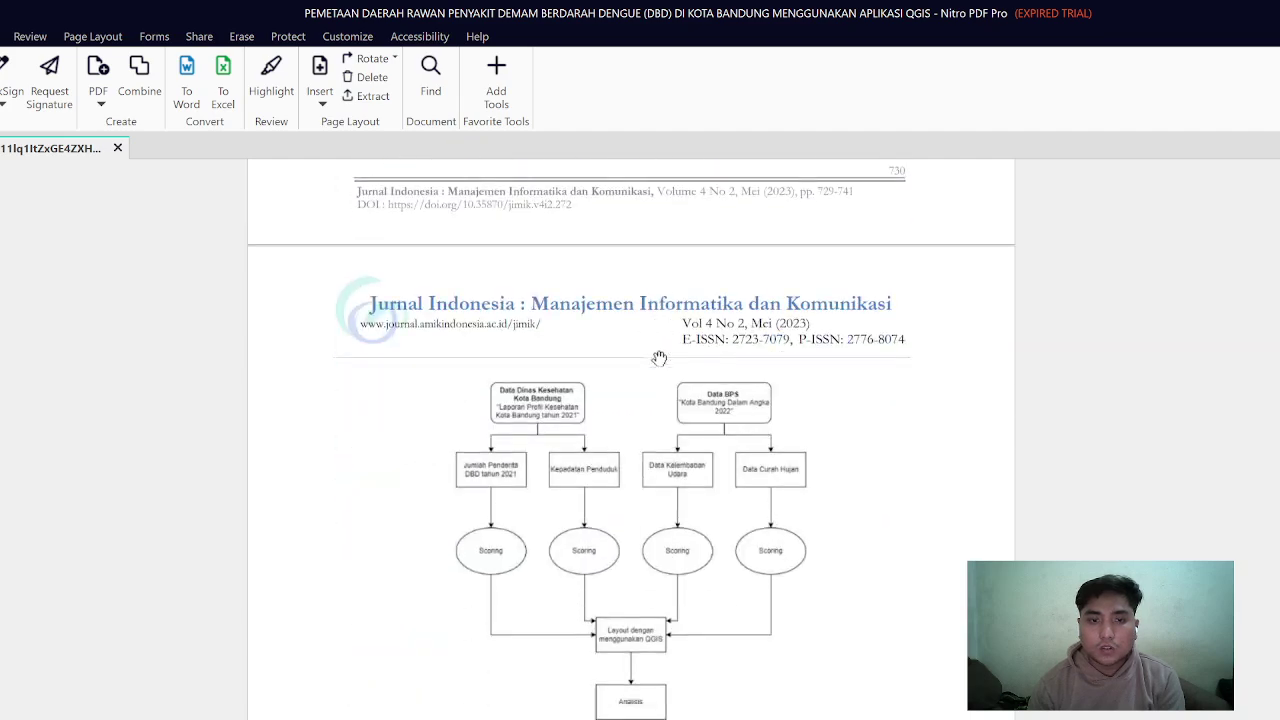
scroll(659, 359, down, 10)
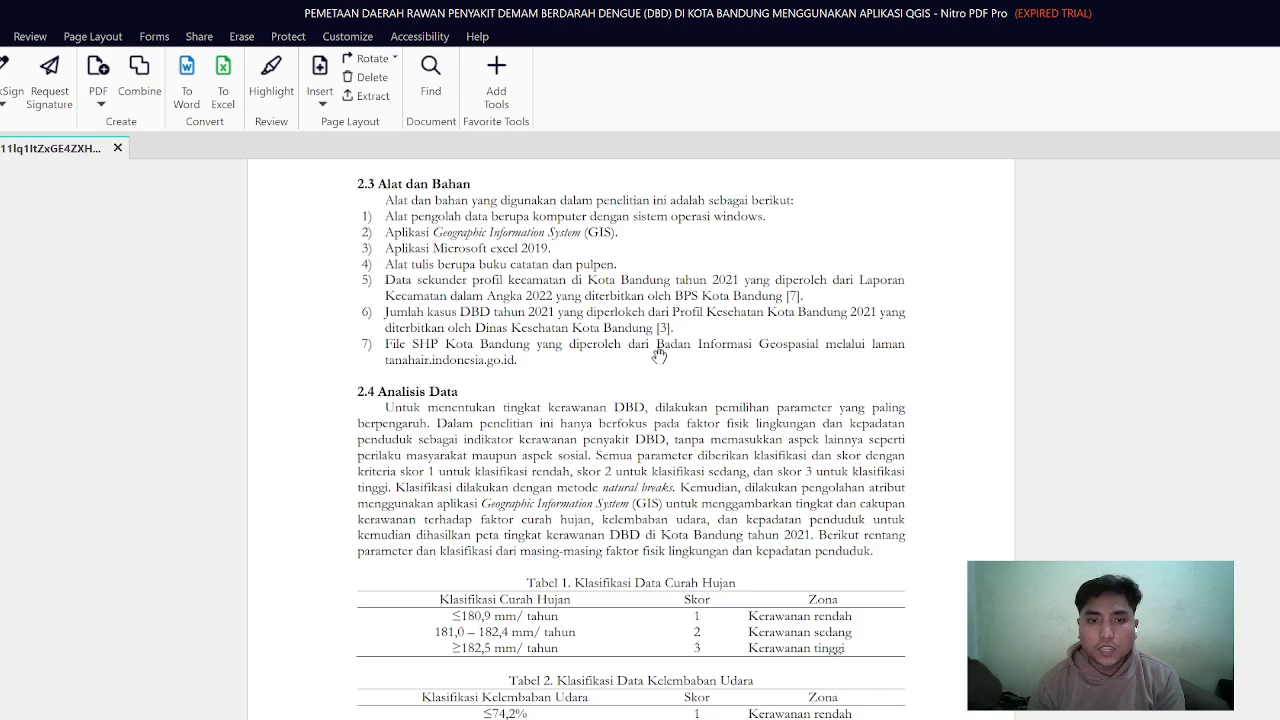
scroll(659, 355, down, 7)
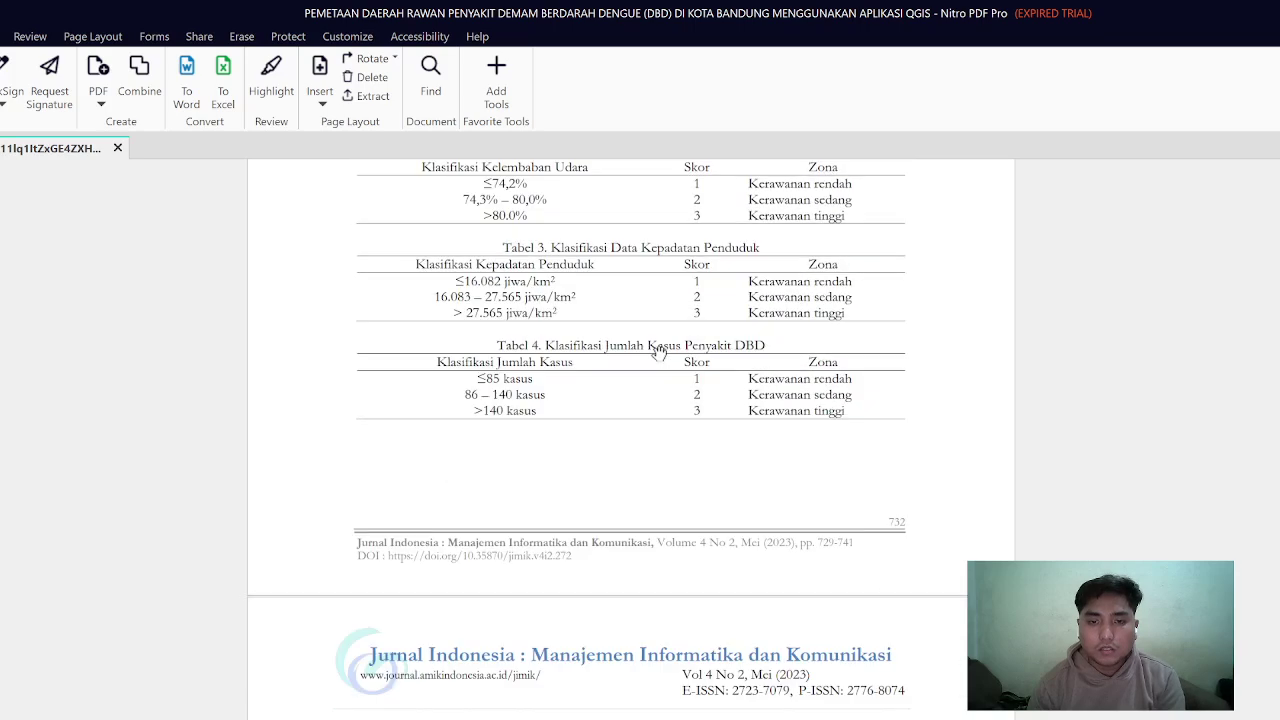
scroll(659, 352, down, 5)
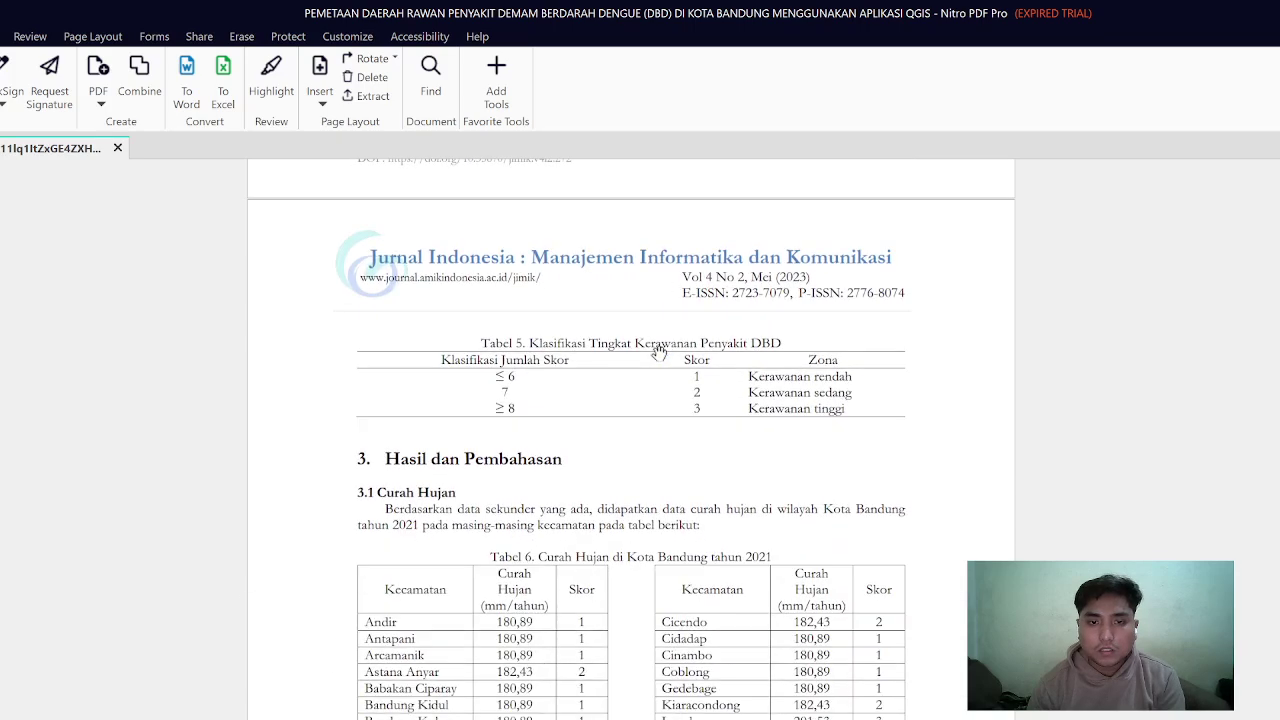
scroll(659, 352, down, 1)
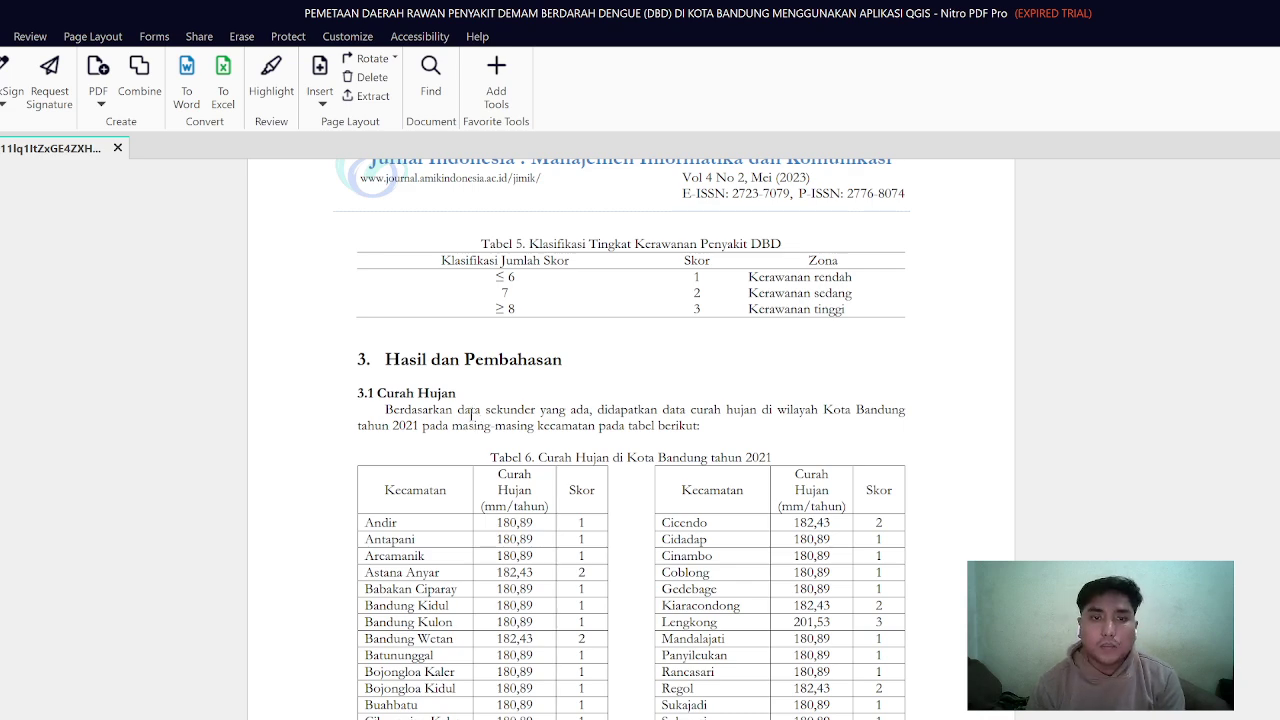
Examine the article's result tables and maps for rainfall, humidity, population density, DBD cases and DBD vulnerability
scroll(431, 409, down, 1)
scroll(529, 437, down, 12)
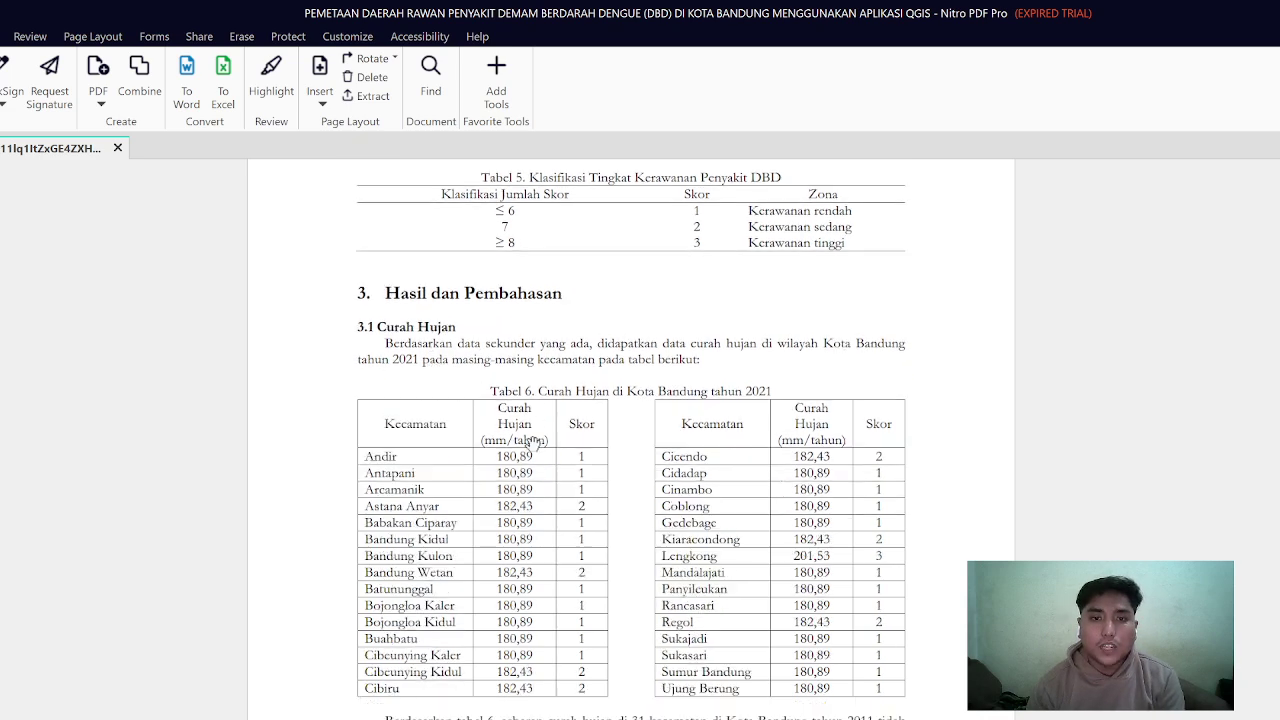
scroll(529, 437, down, 20)
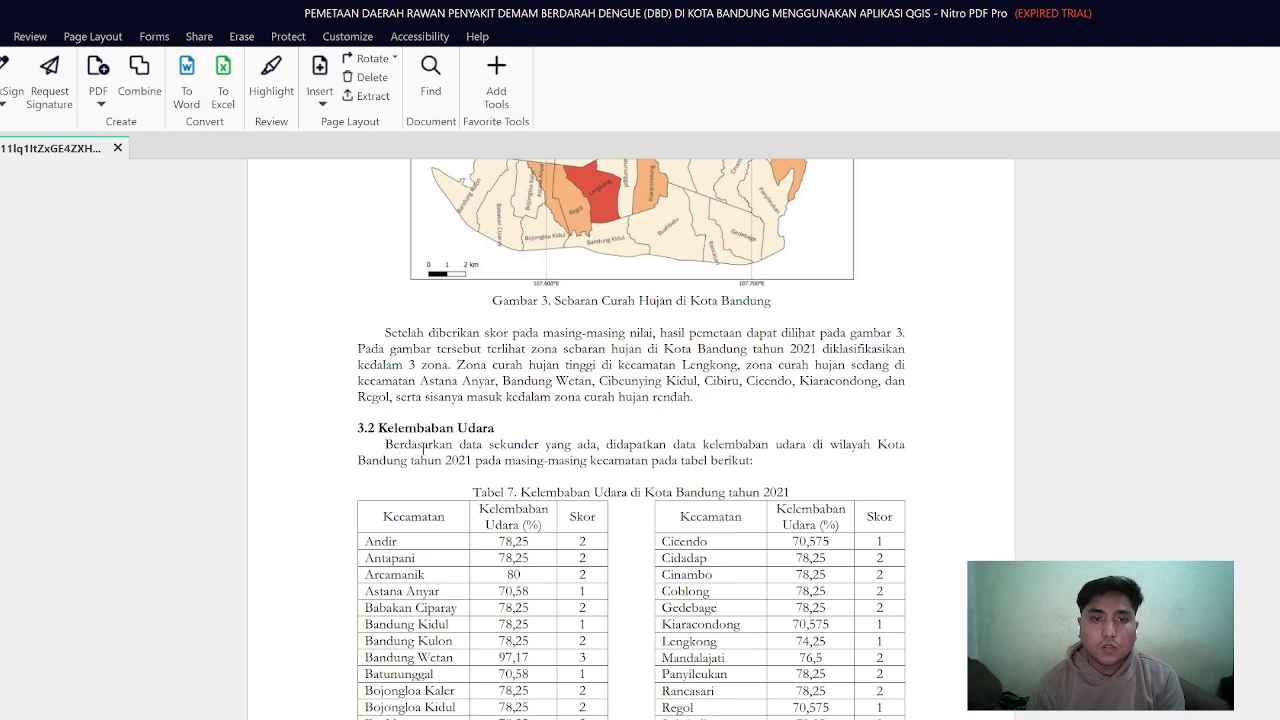
scroll(423, 447, down, 20)
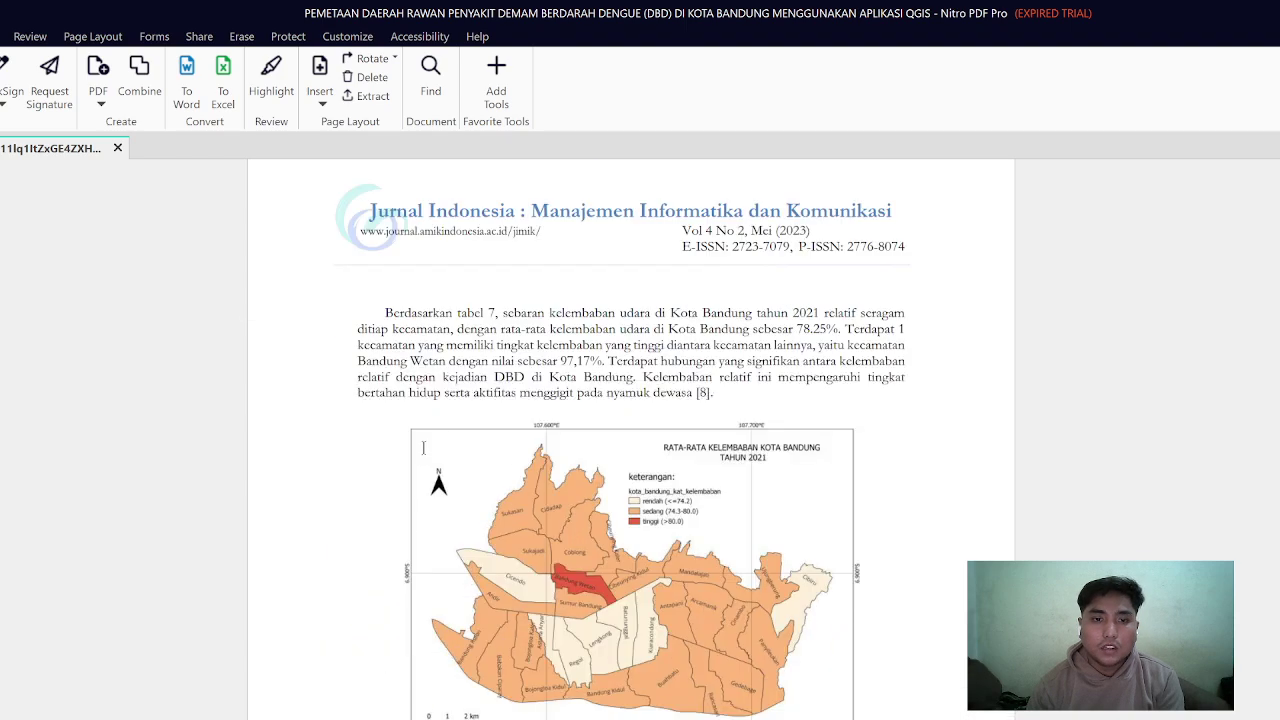
scroll(423, 447, down, 9)
scroll(430, 447, down, 16)
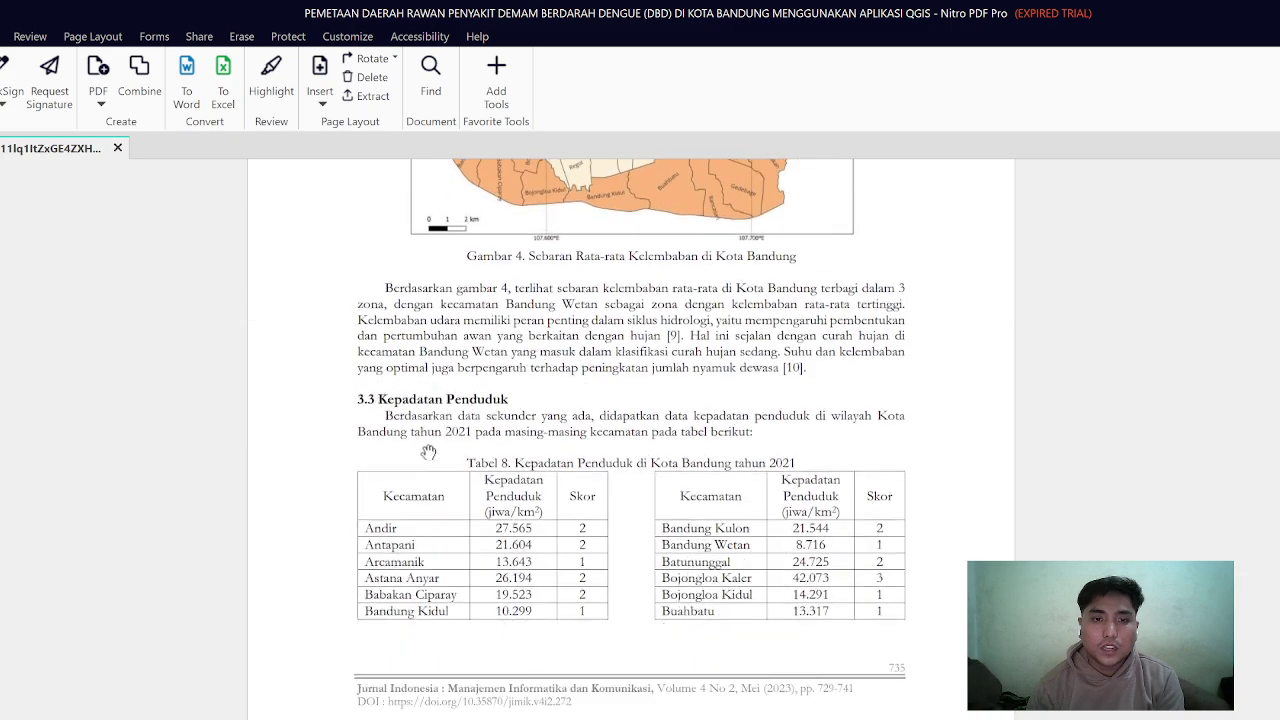
scroll(427, 450, down, 17)
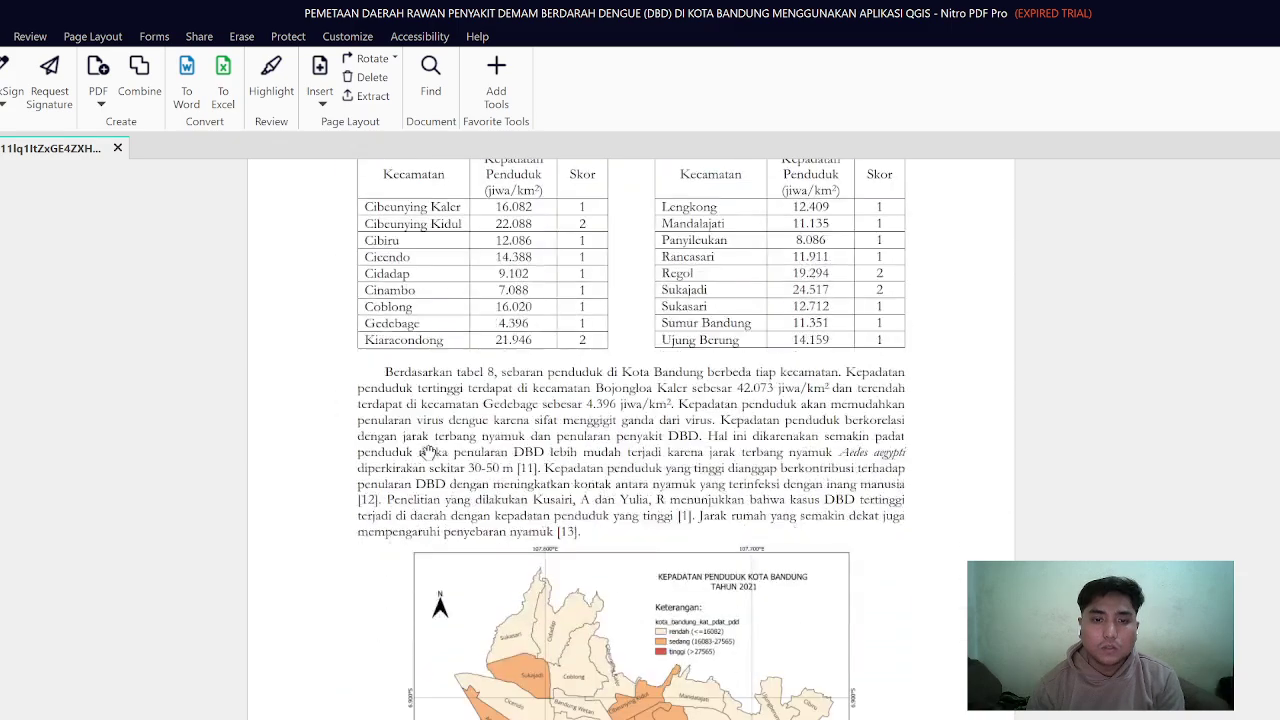
scroll(427, 450, down, 20)
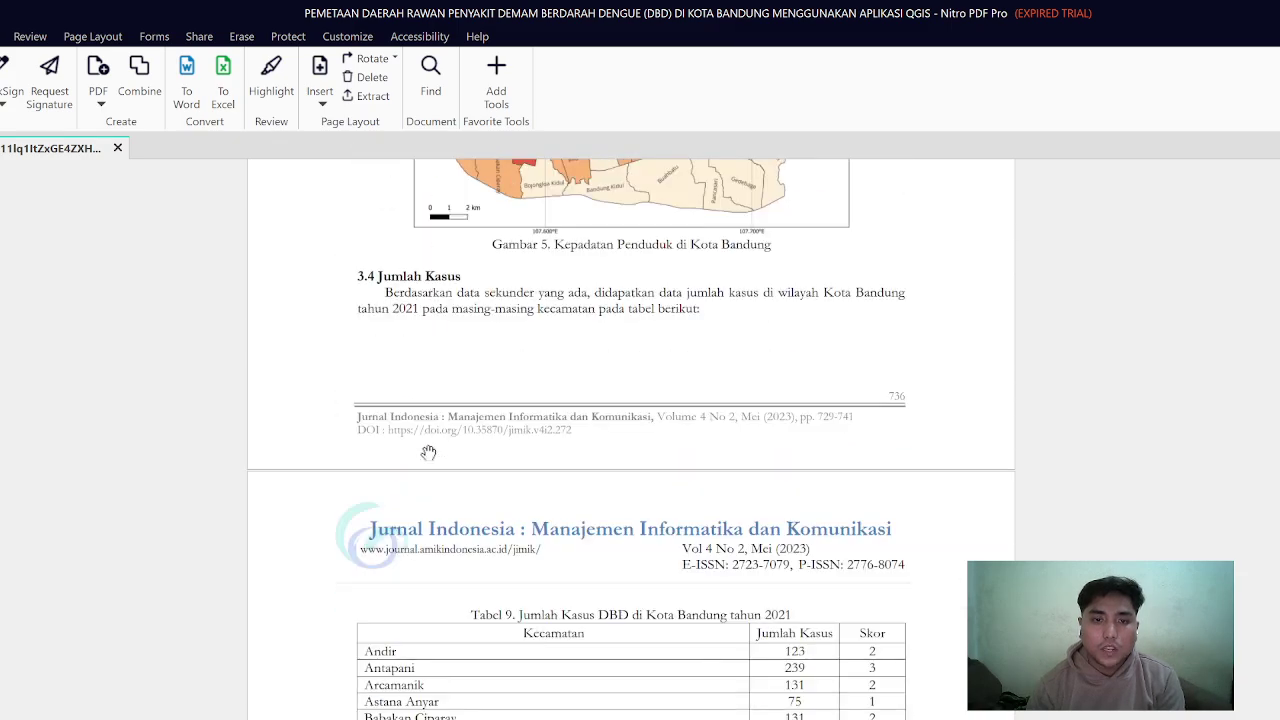
scroll(428, 453, down, 20)
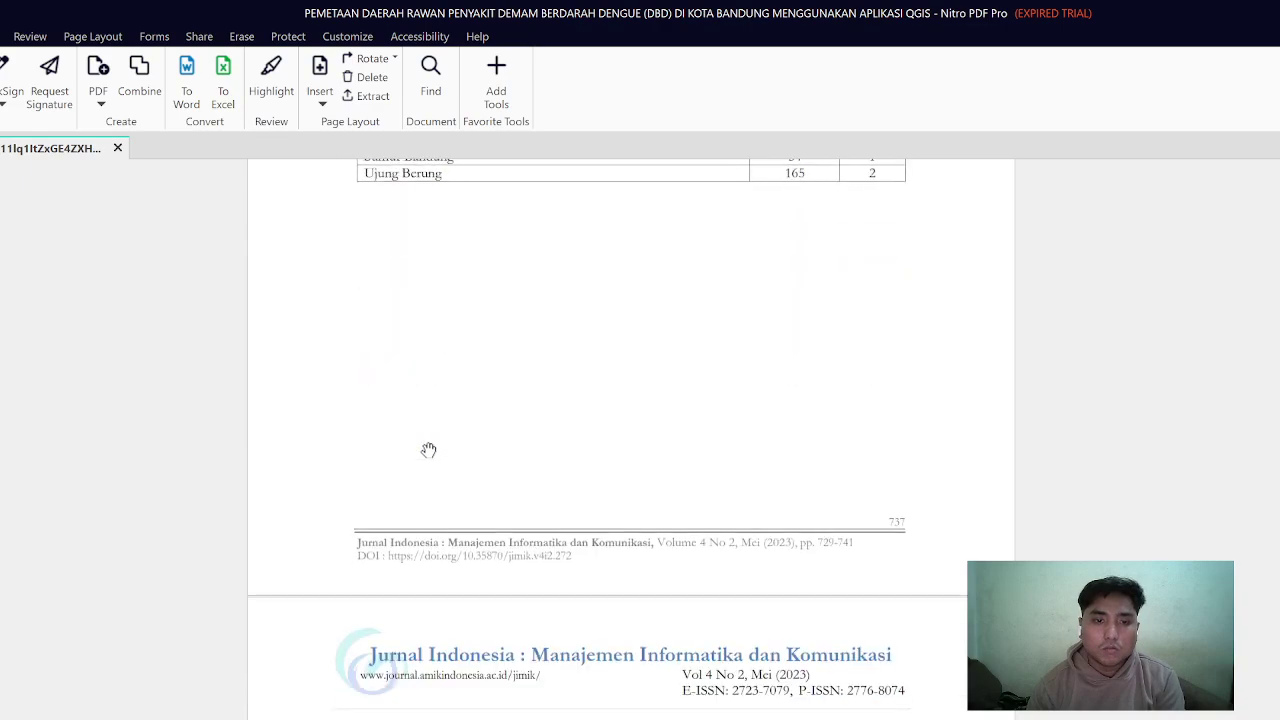
scroll(427, 450, down, 19)
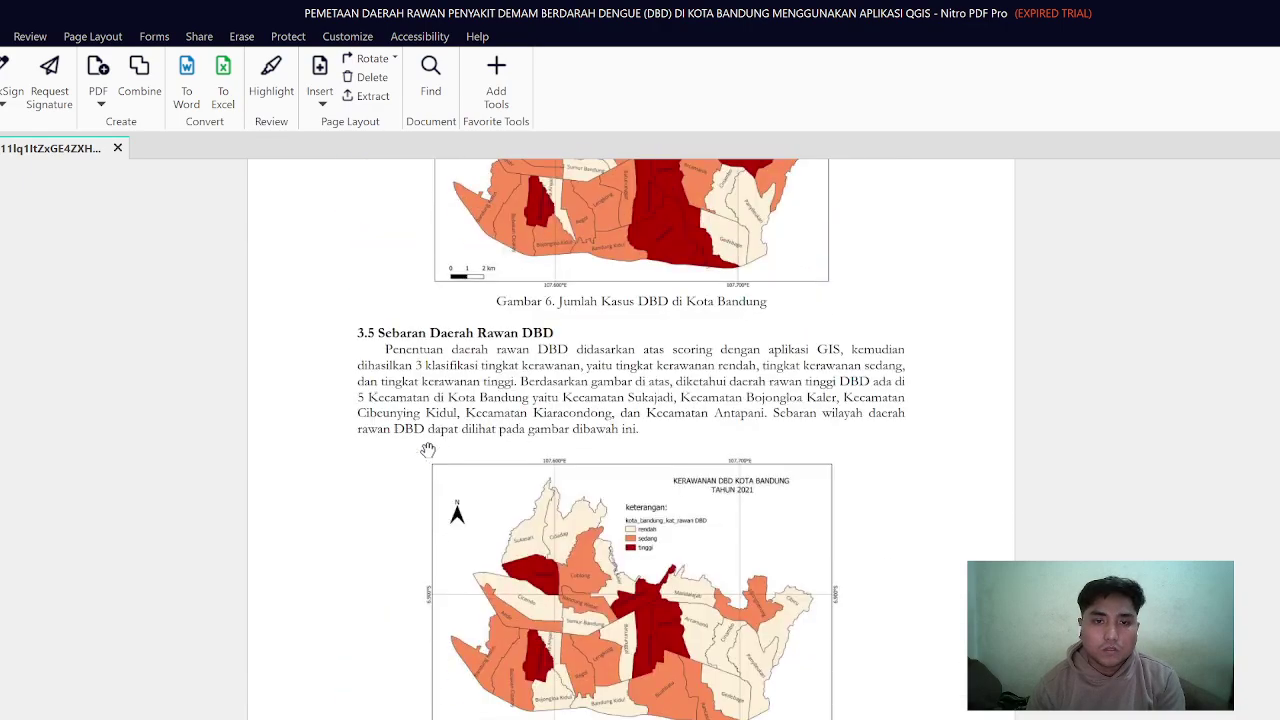
scroll(427, 450, up, 20)
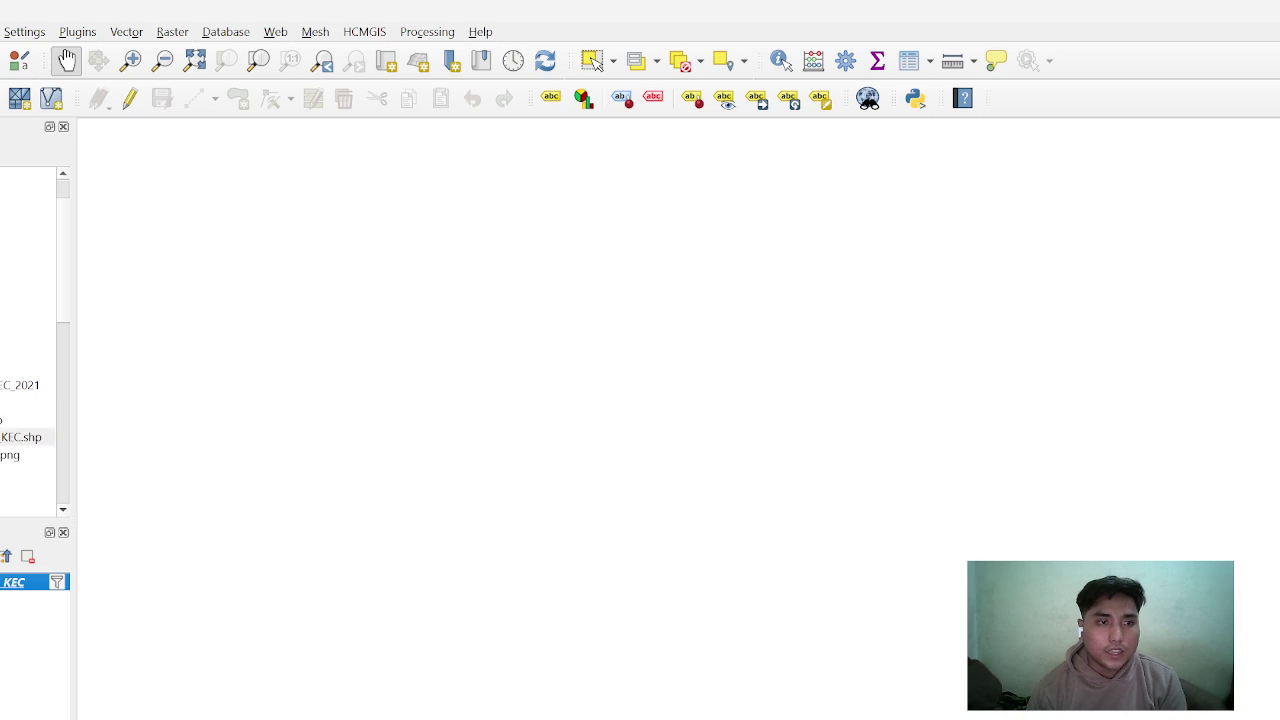
Switch to QGIS, add the JAWABARAT_ADM_KEC shapefile as a new layer and open its provider filter query builder
drag(20, 437, 20, 600)
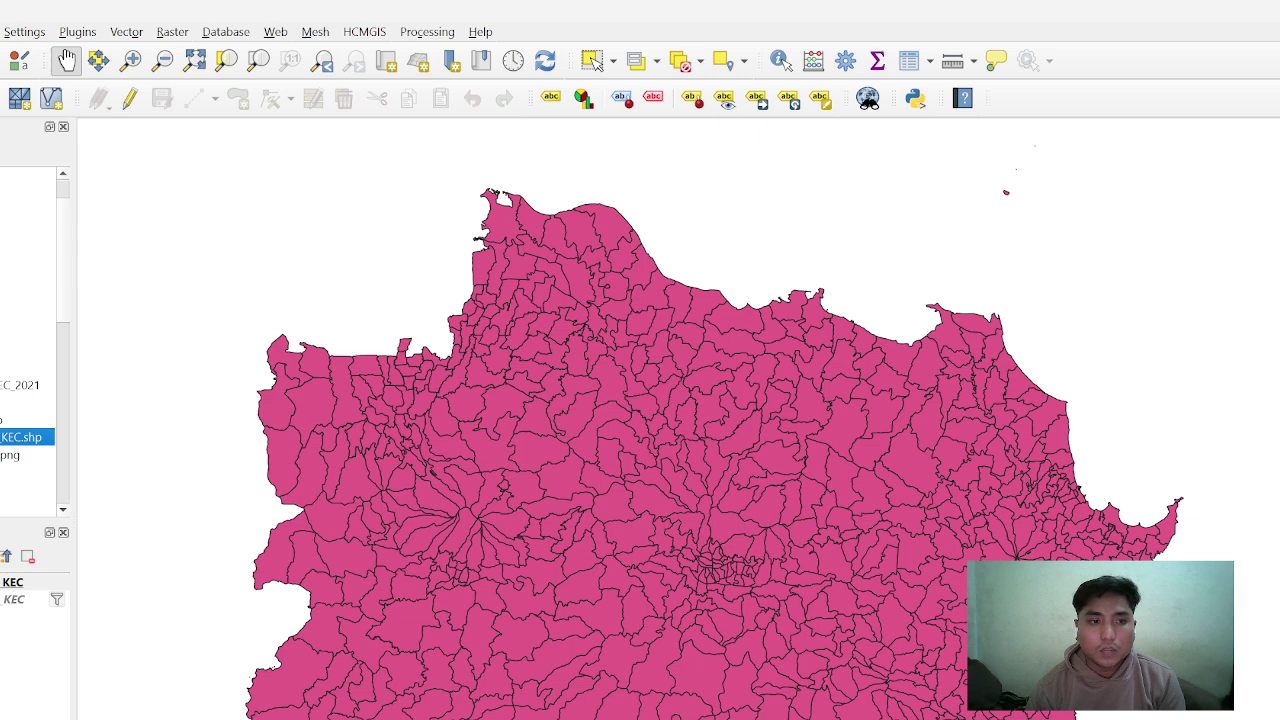
right_click(30, 582)
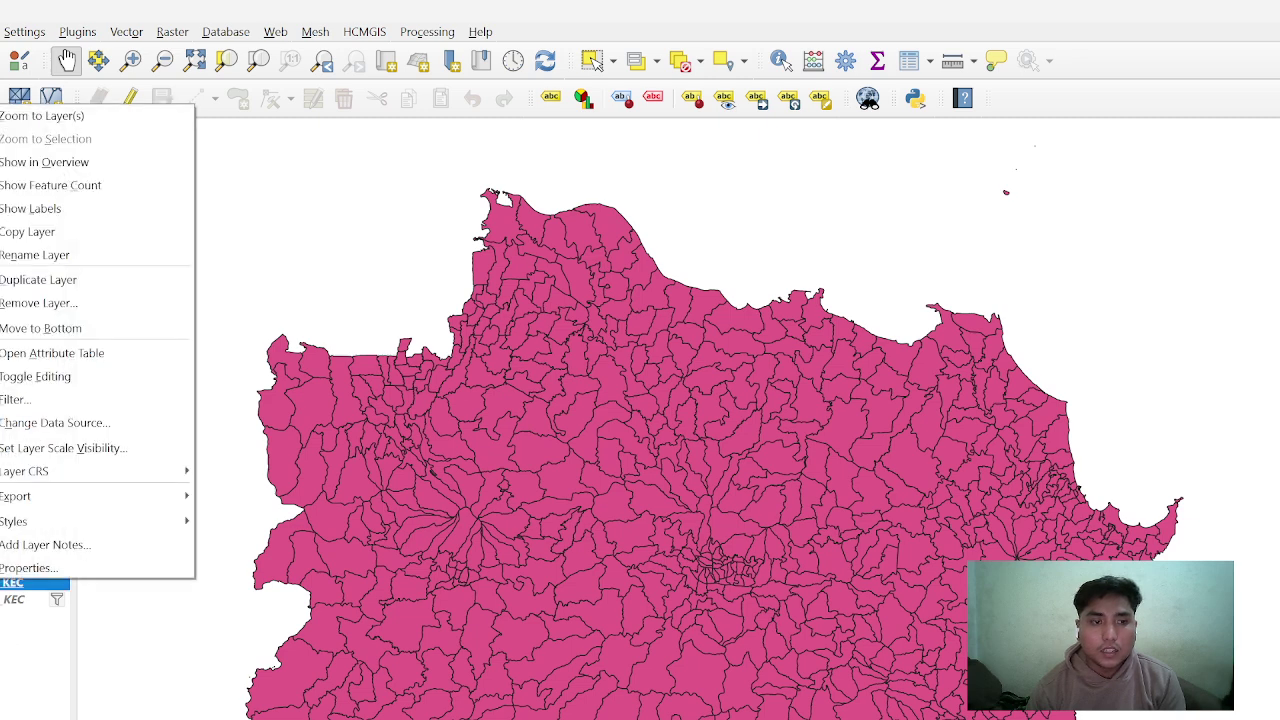
click(18, 570)
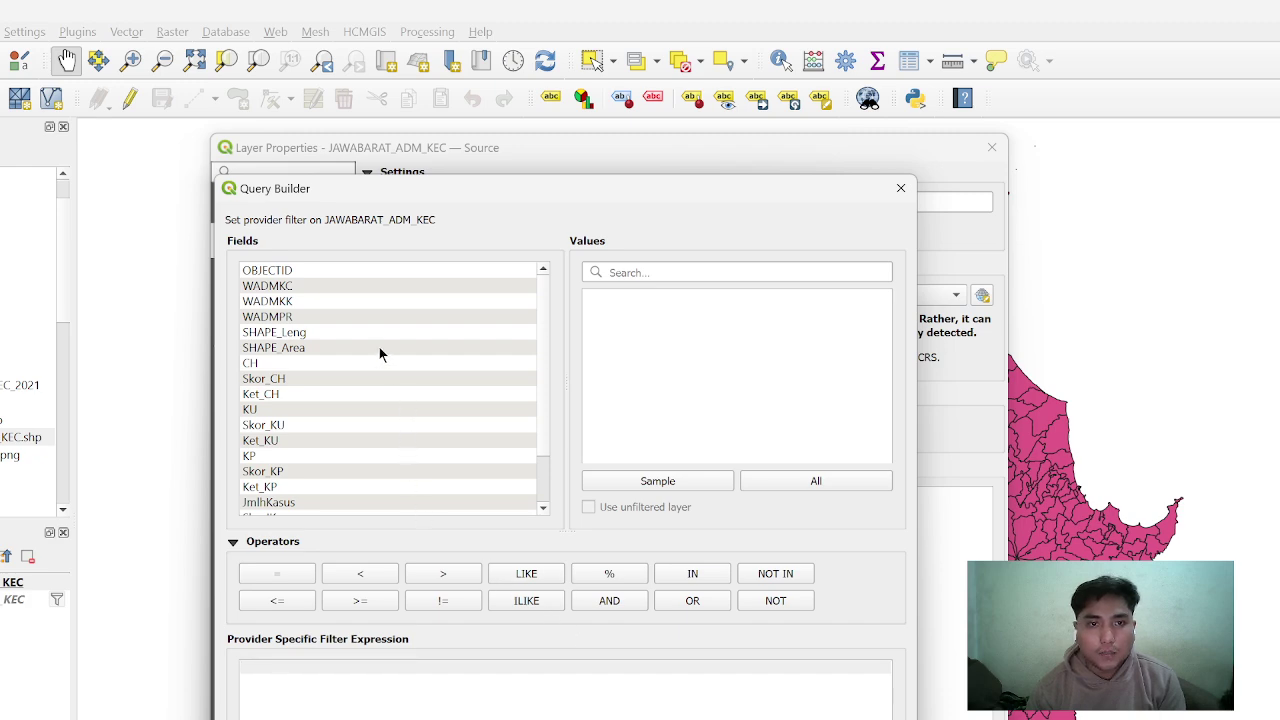
Filter the new JAWABARAT_ADM_KEC layer with "WADMKK" = 'Kota Bandung' and fit the map to the filtered districts
double_click(297, 300)
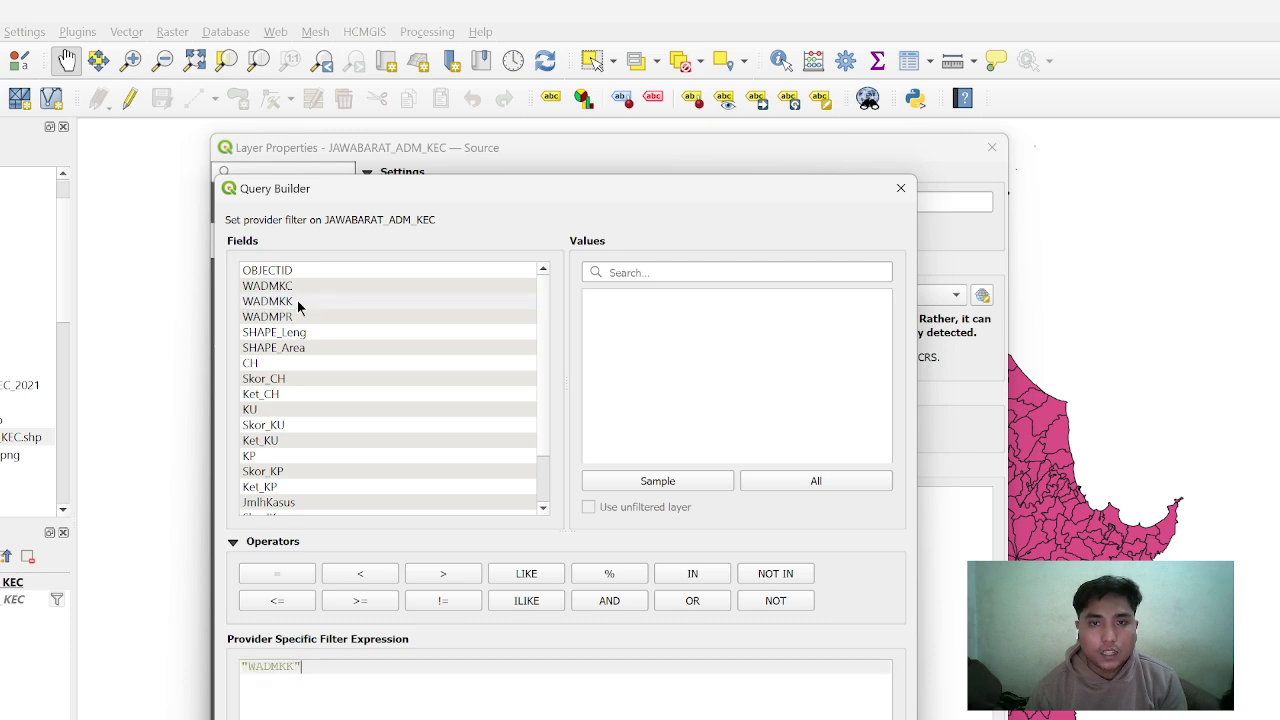
click(284, 572)
click(844, 478)
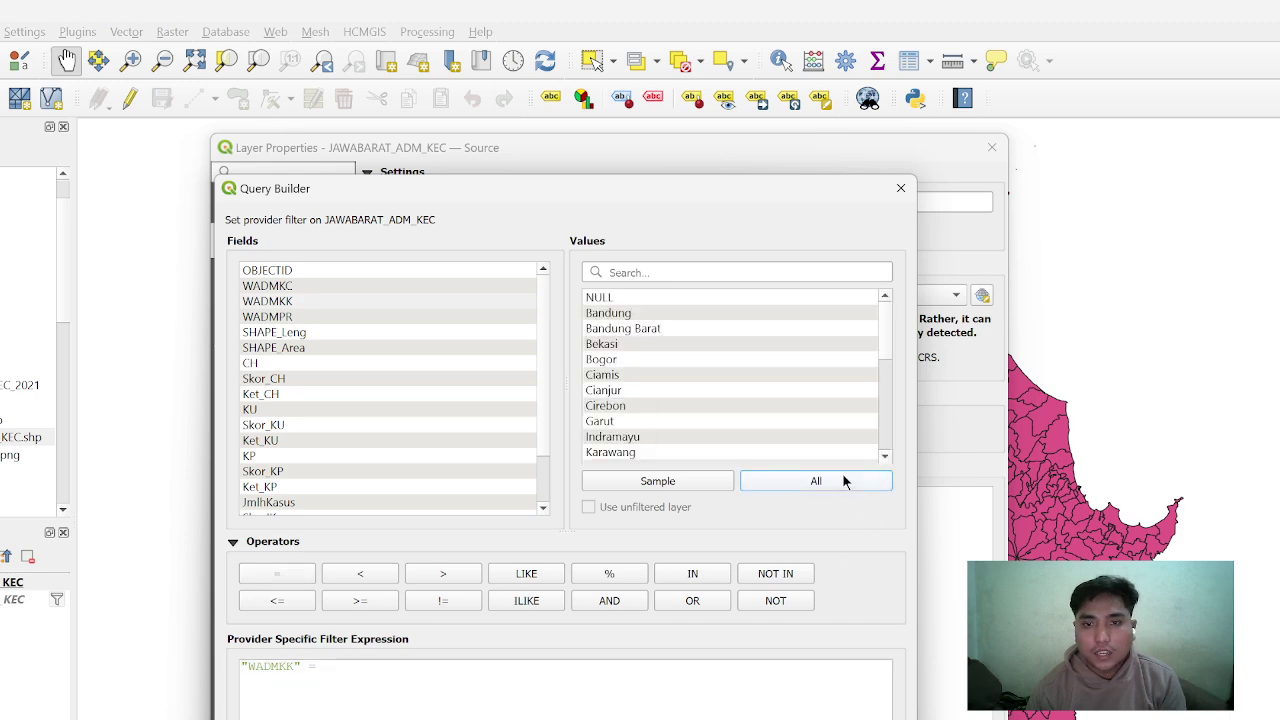
click(646, 272)
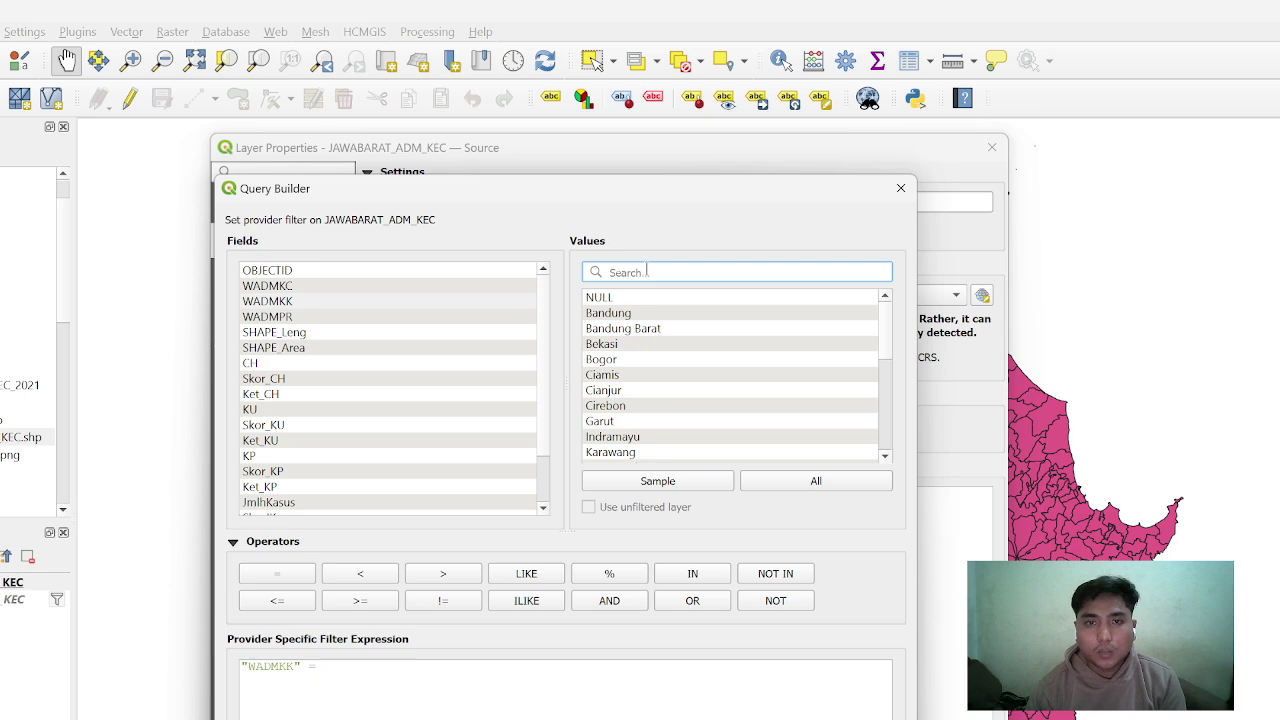
text(kot)
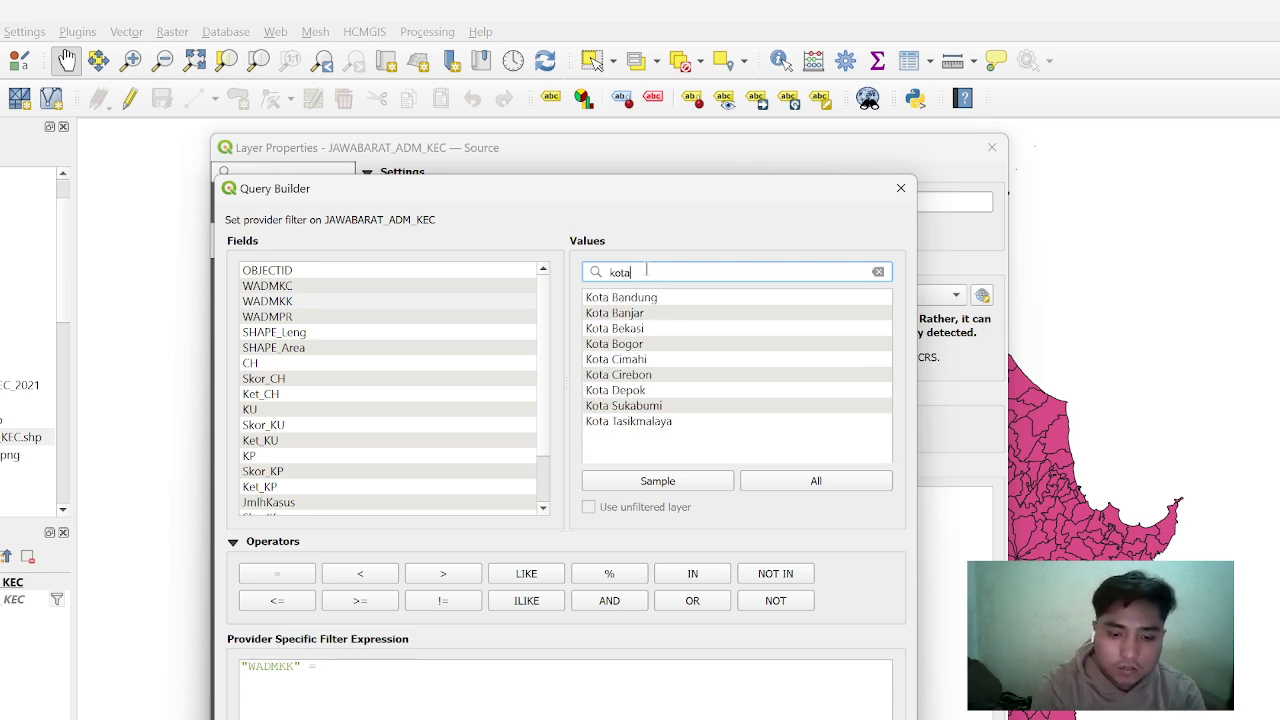
text(a)
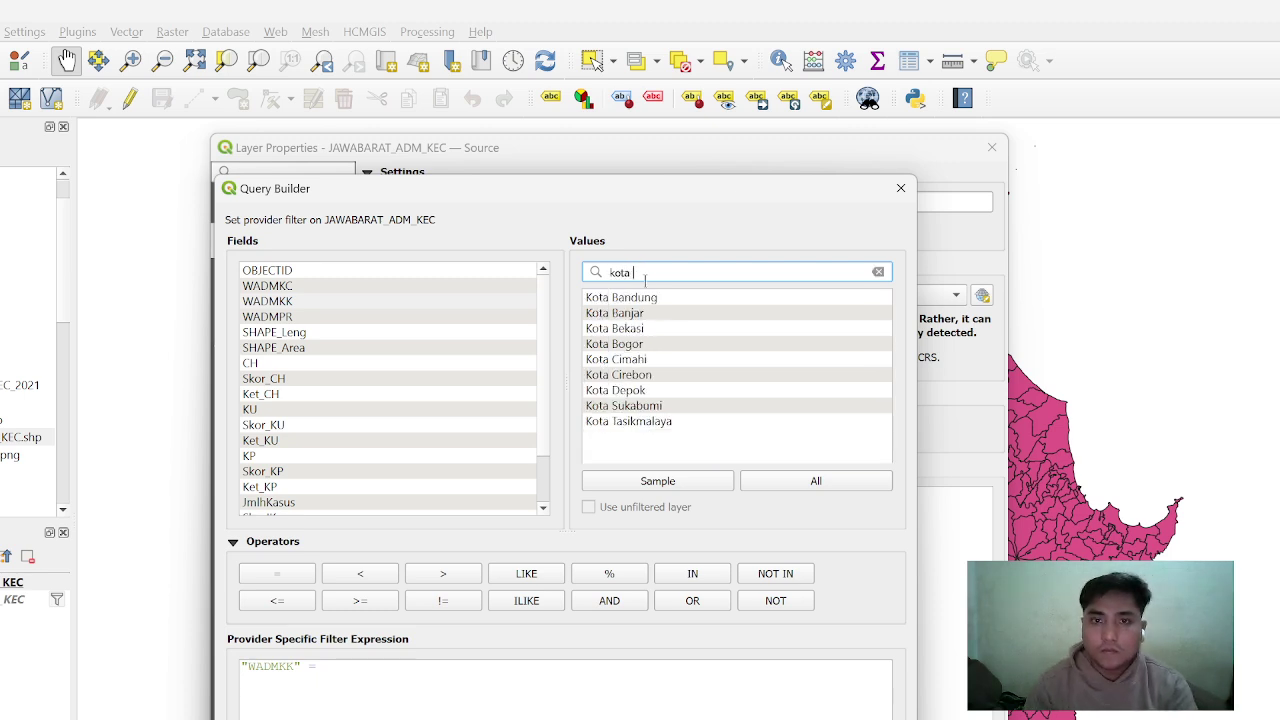
double_click(648, 297)
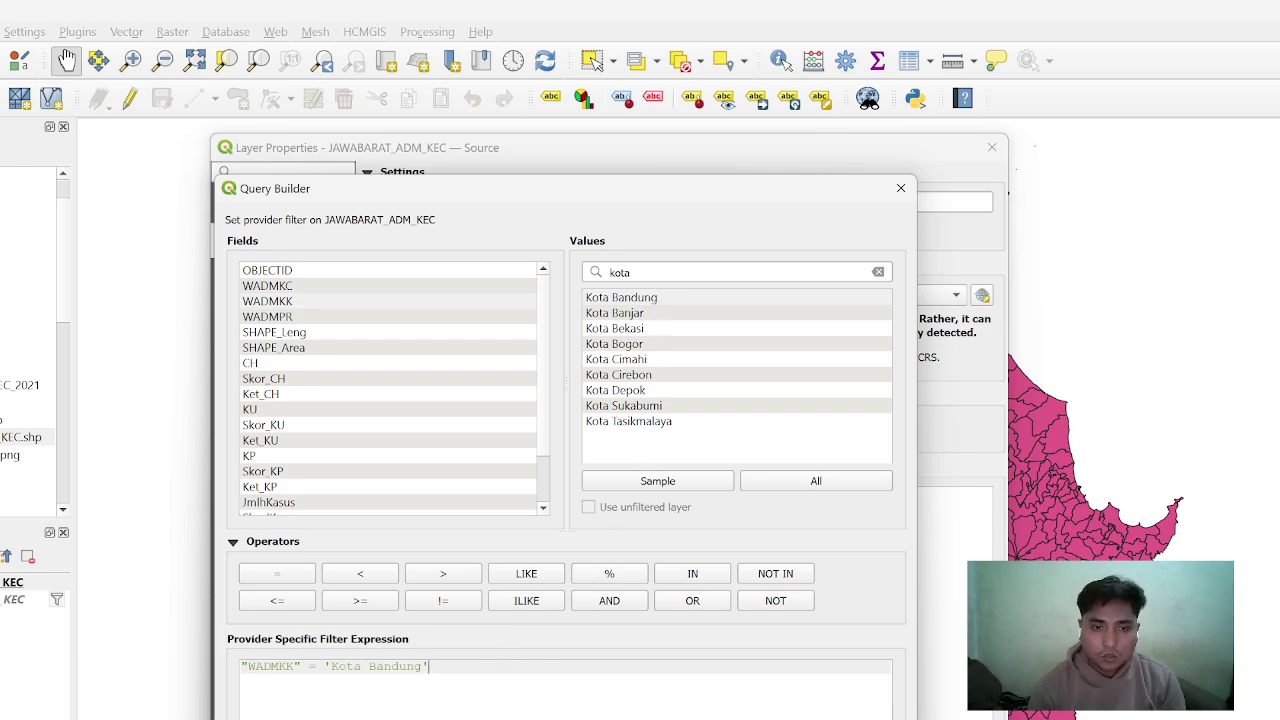
key(Return)
key(Return)
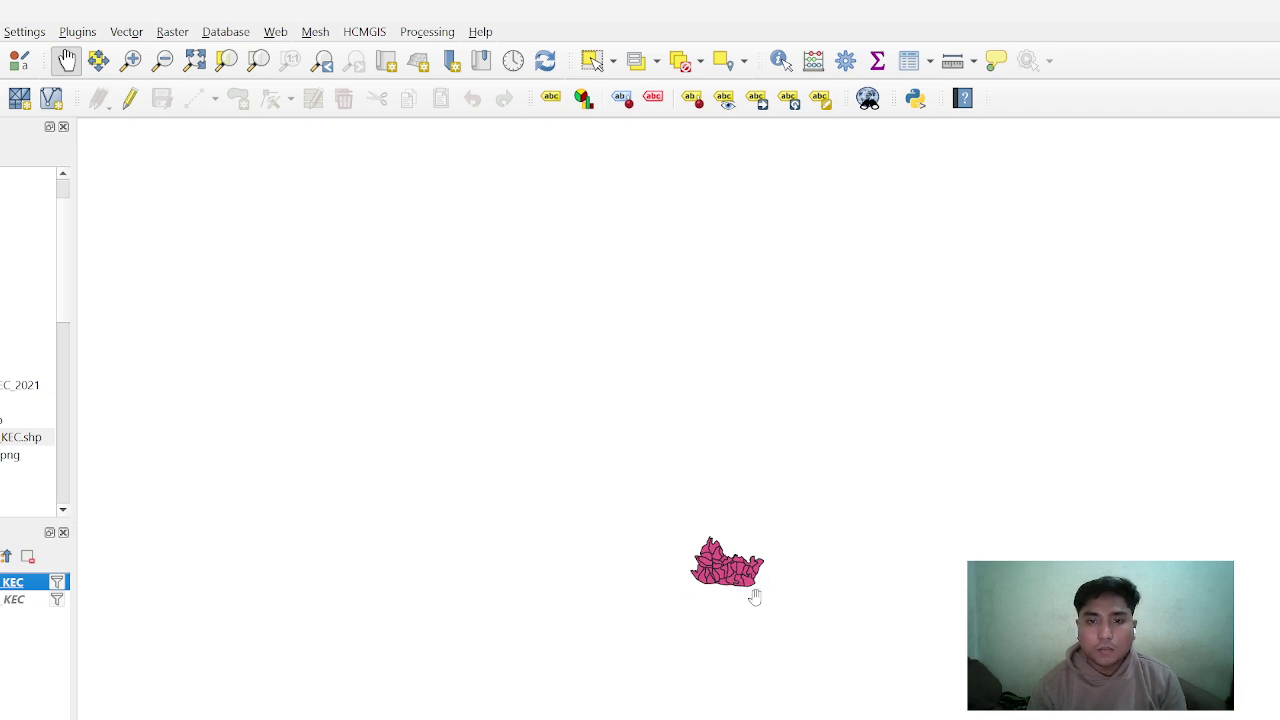
click(196, 62)
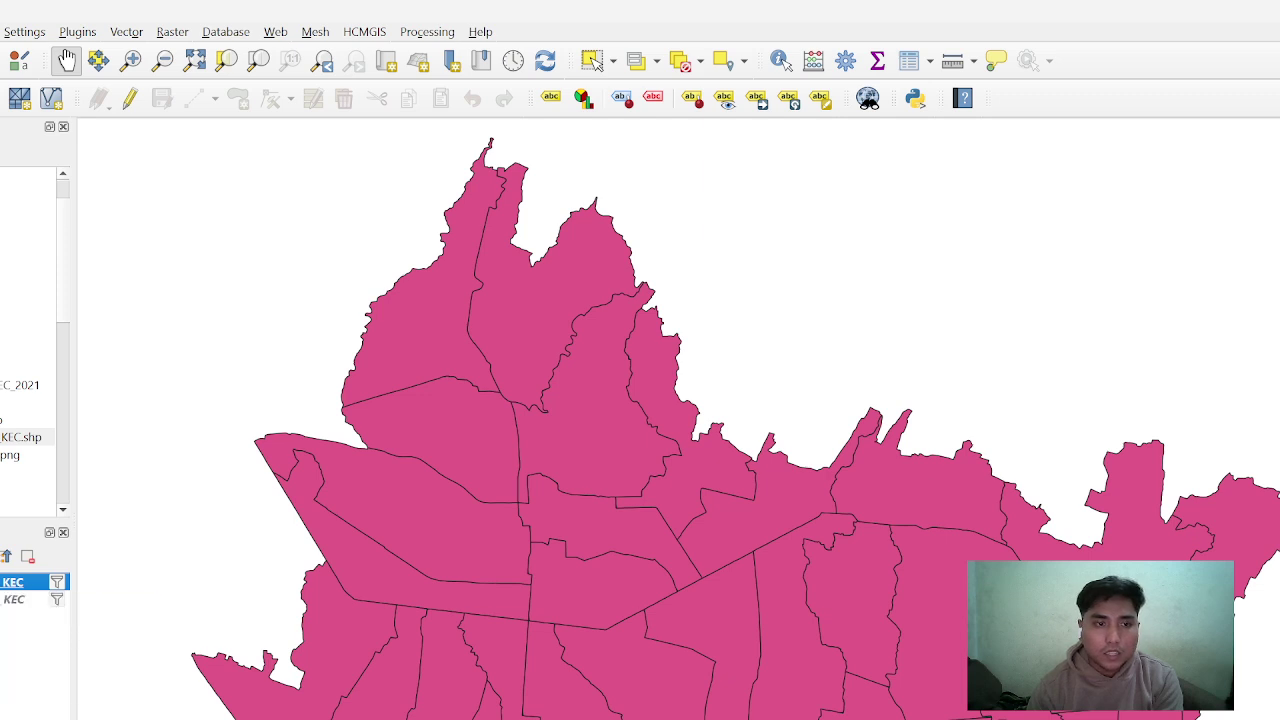
right_click(10, 582)
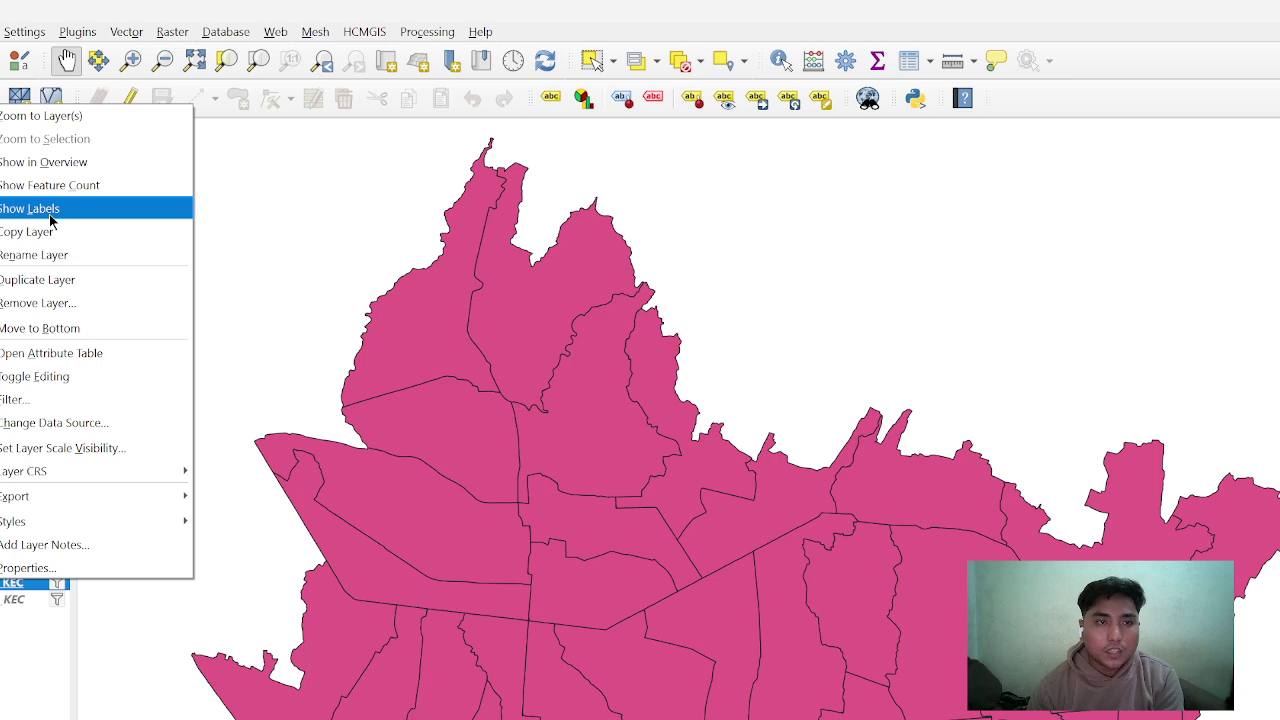
click(53, 568)
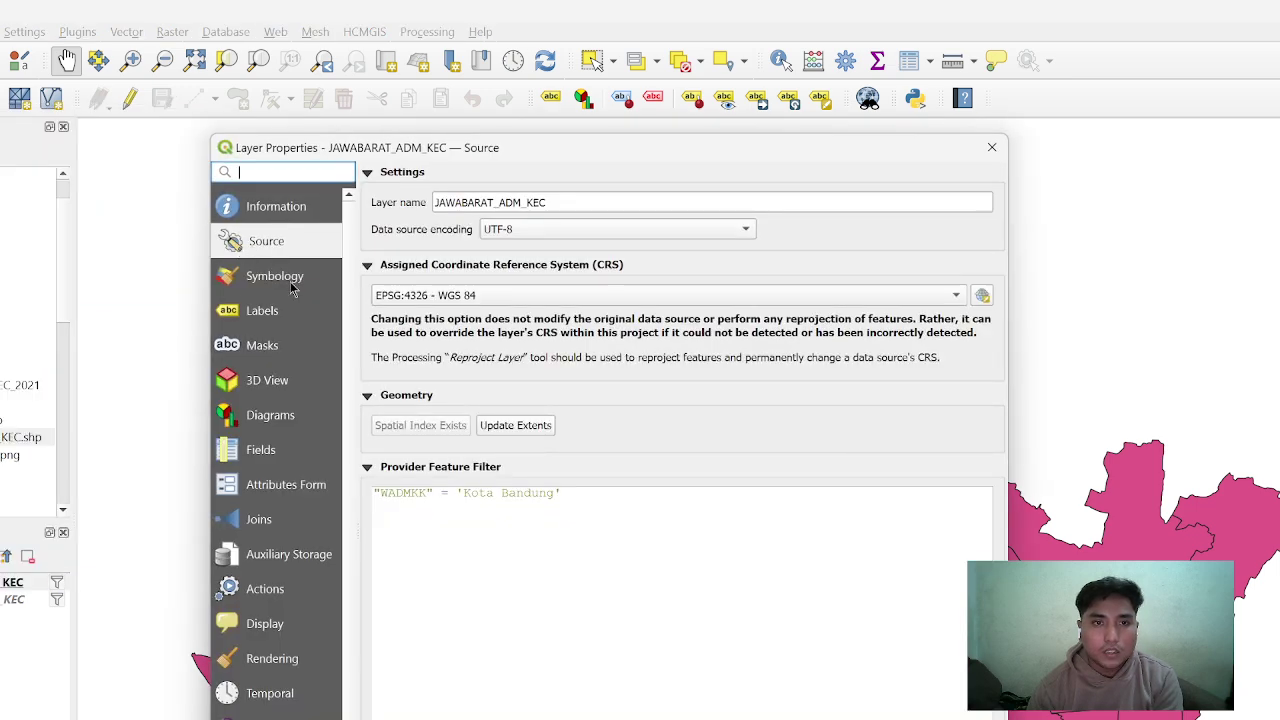
click(286, 279)
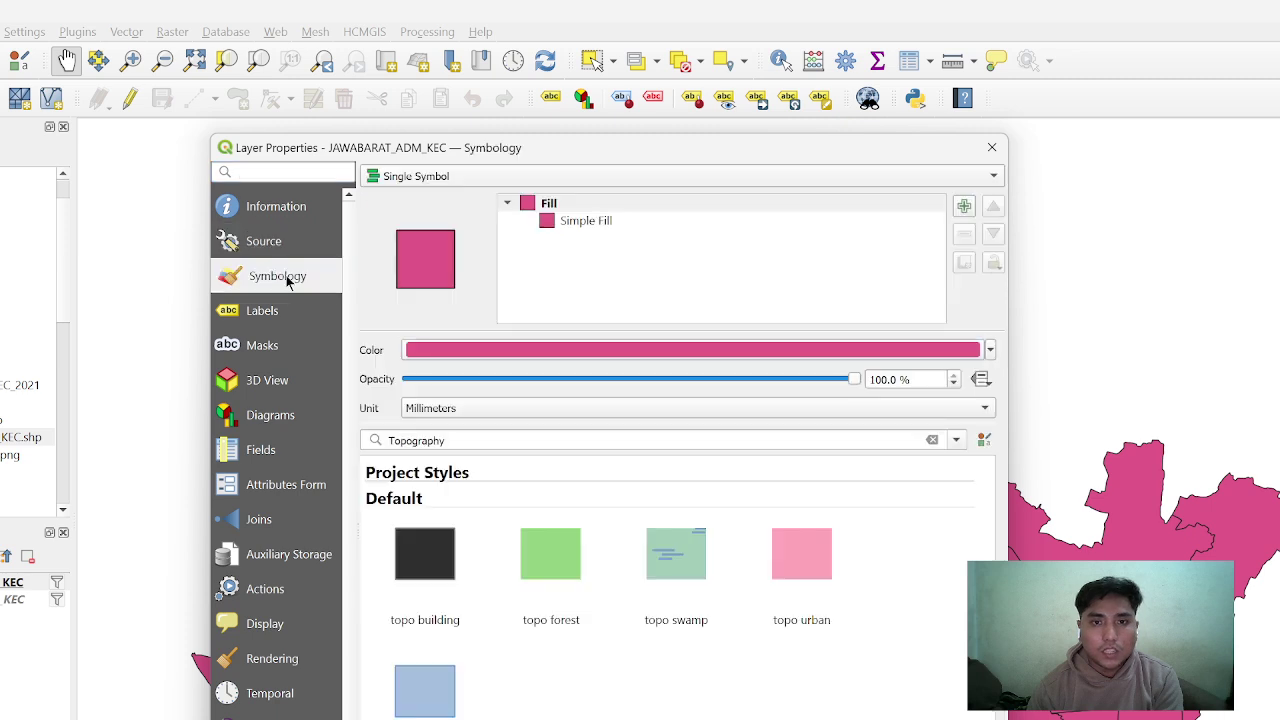
click(602, 183)
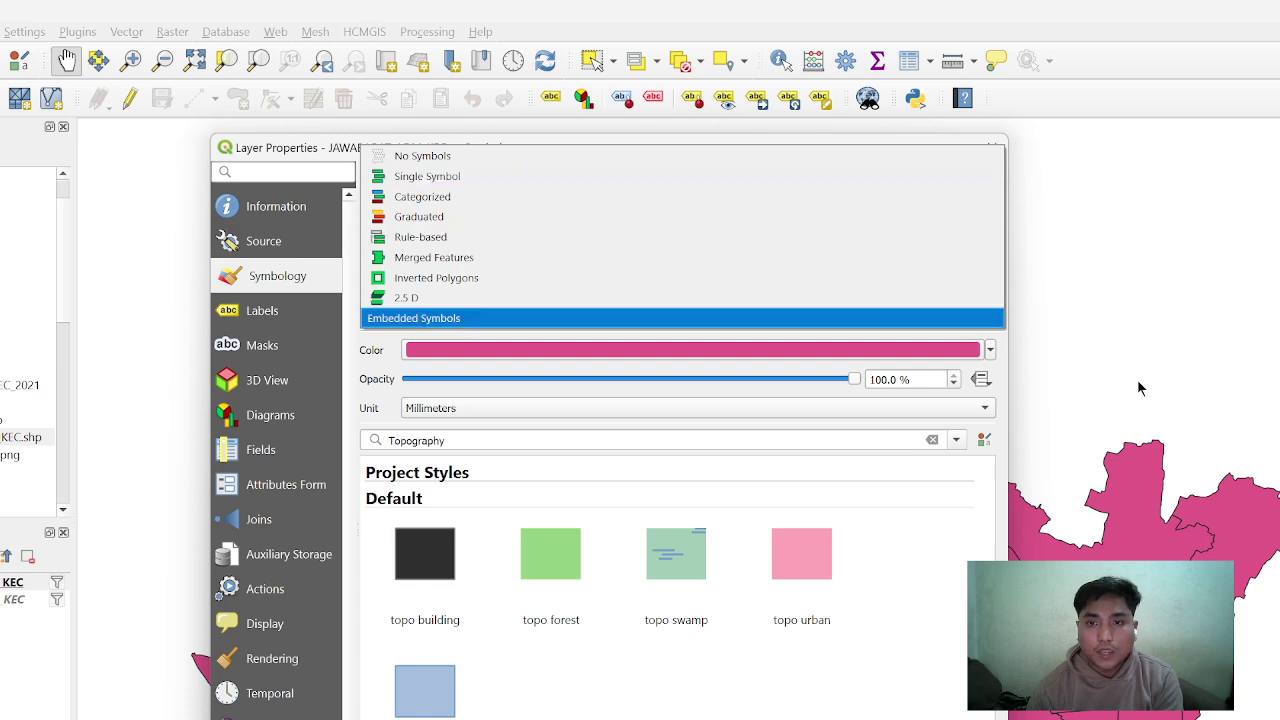
click(1100, 357)
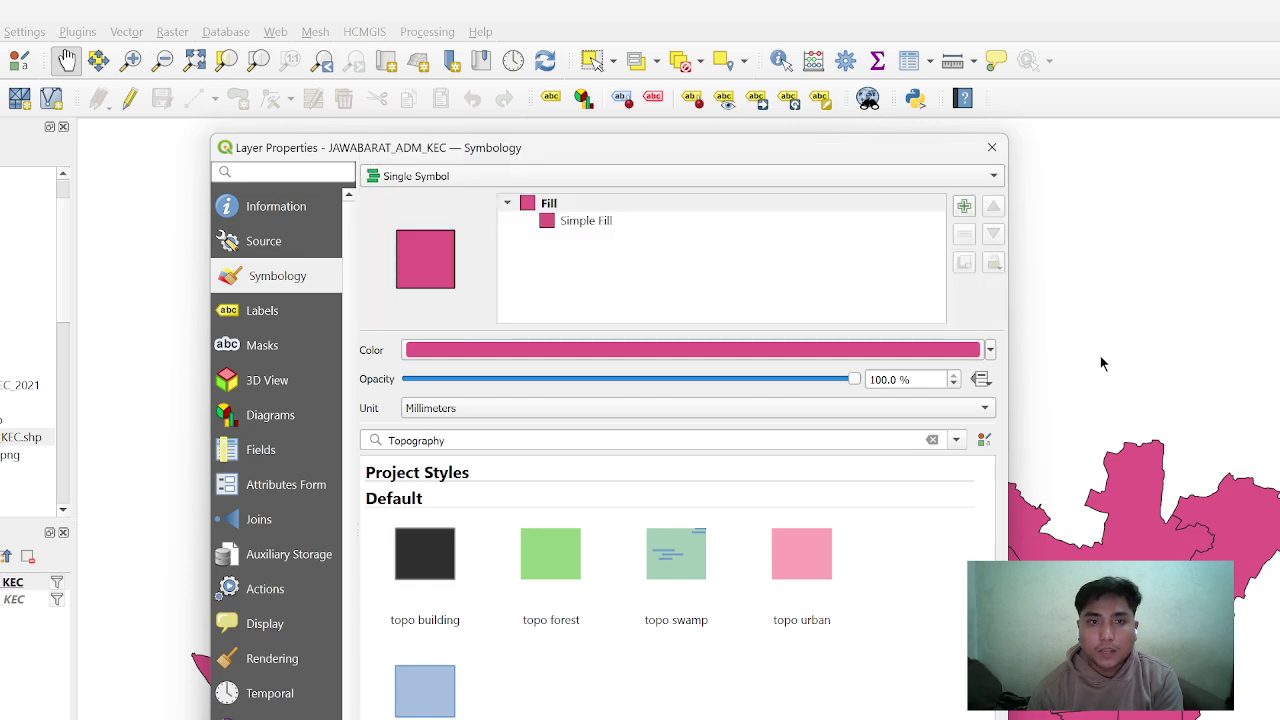
click(993, 147)
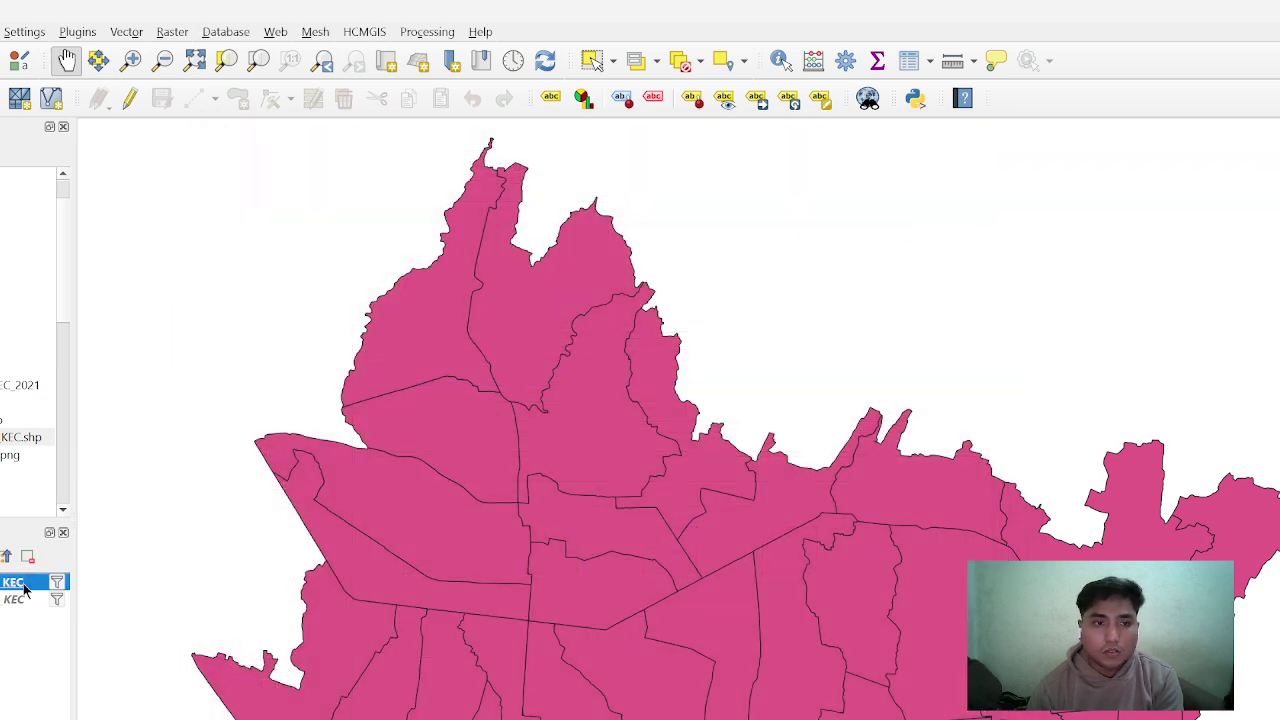
Show the district name labels on the filtered JAWABARAT_ADM_KEC layer
right_click(25, 588)
click(100, 212)
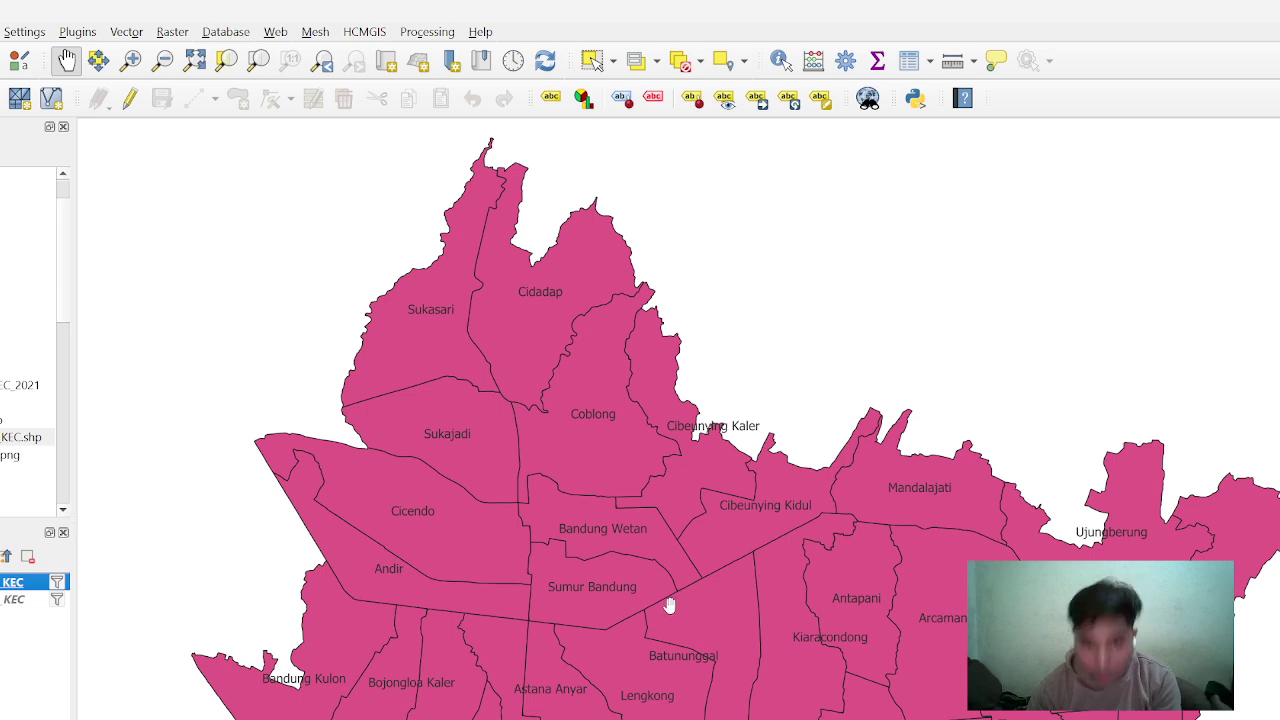
drag(630, 654, 607, 637)
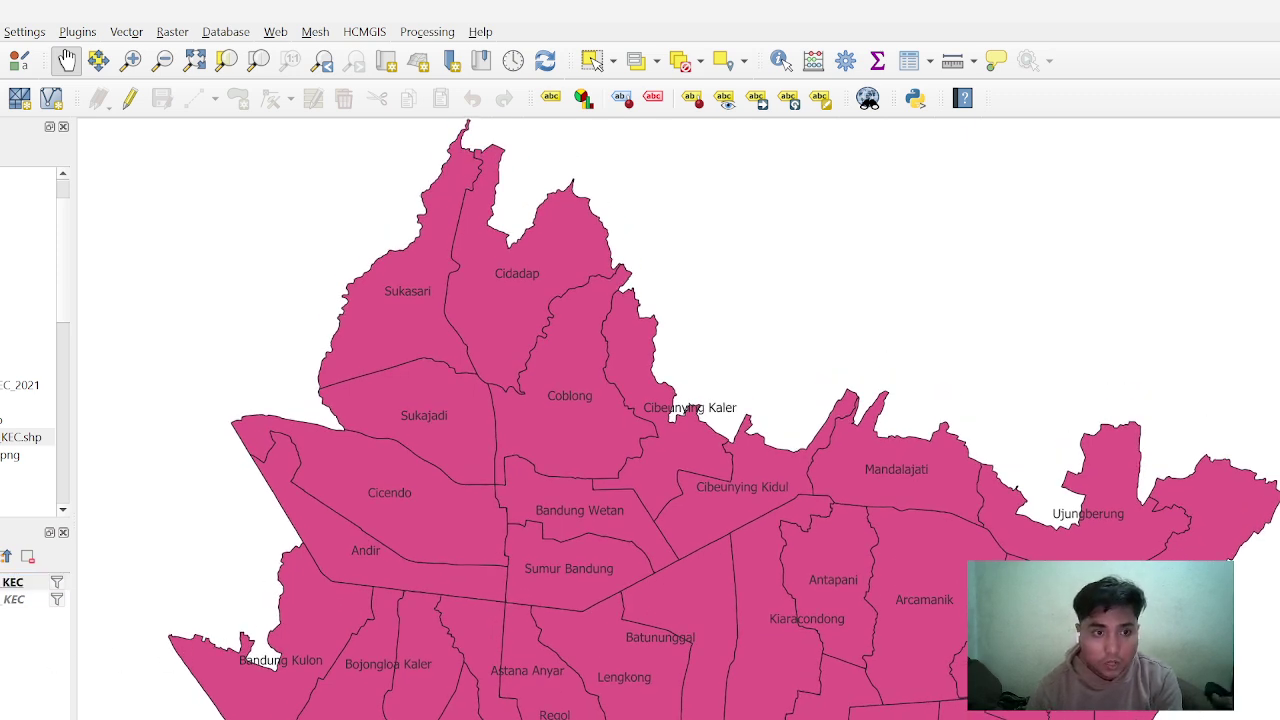
Change the fill colour of the filtered JAWABARAT_ADM_KEC layer to white from the standard colours, keeping the single symbol style
right_click(14, 582)
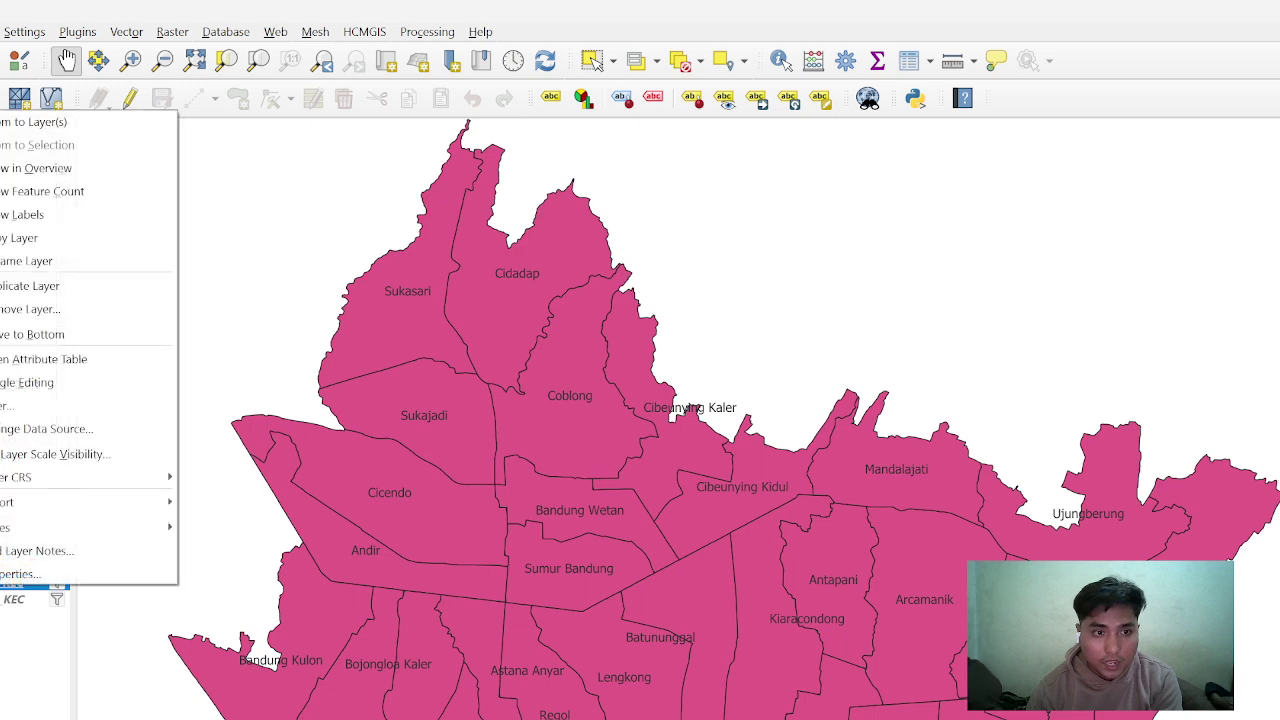
click(26, 573)
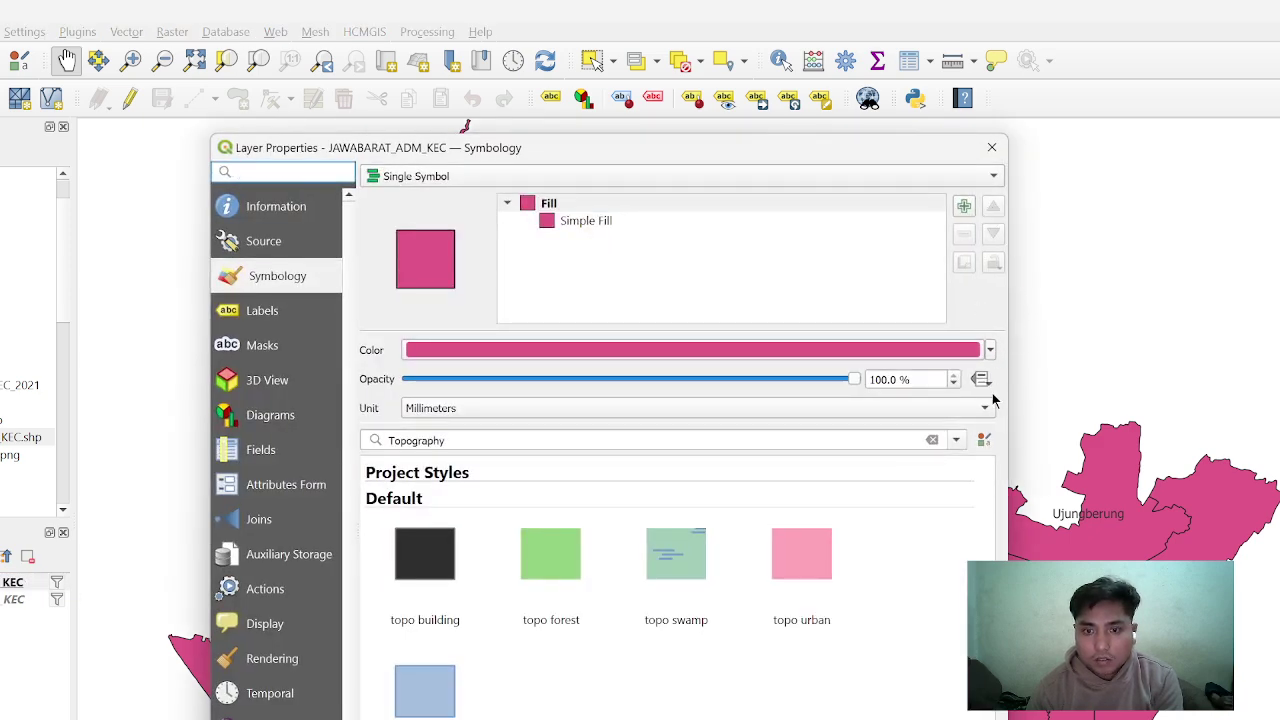
click(555, 351)
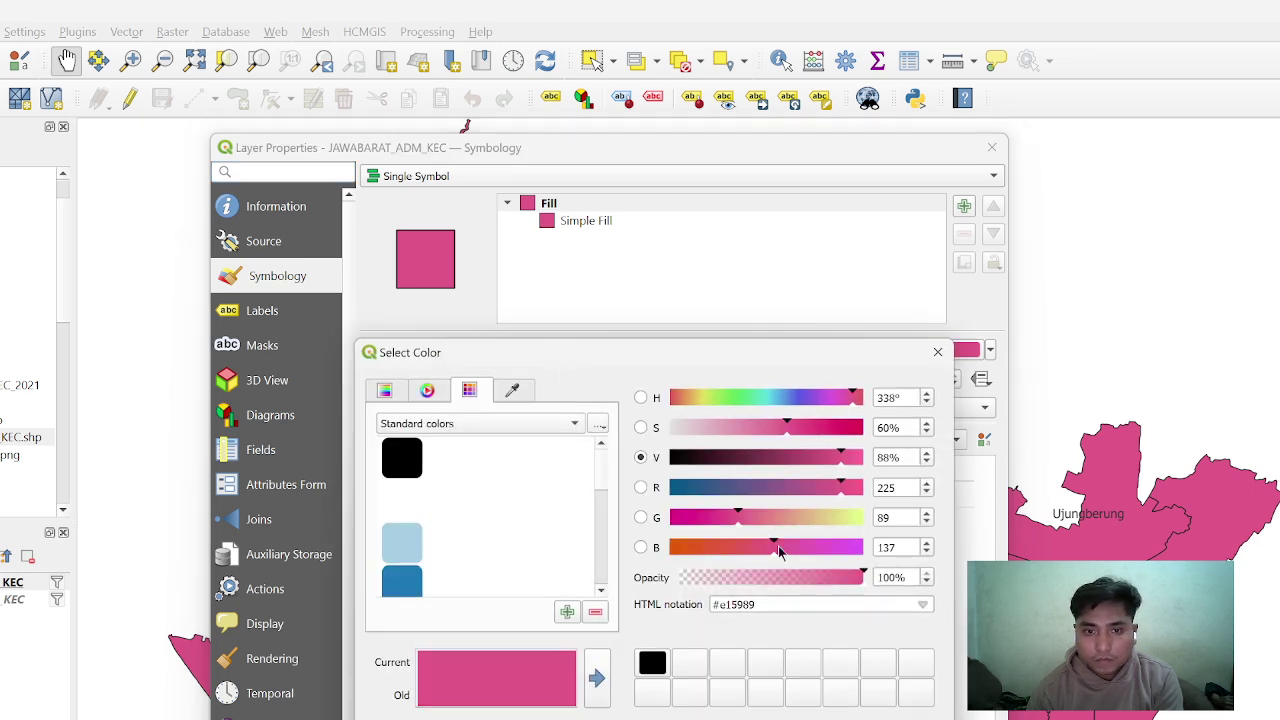
click(938, 352)
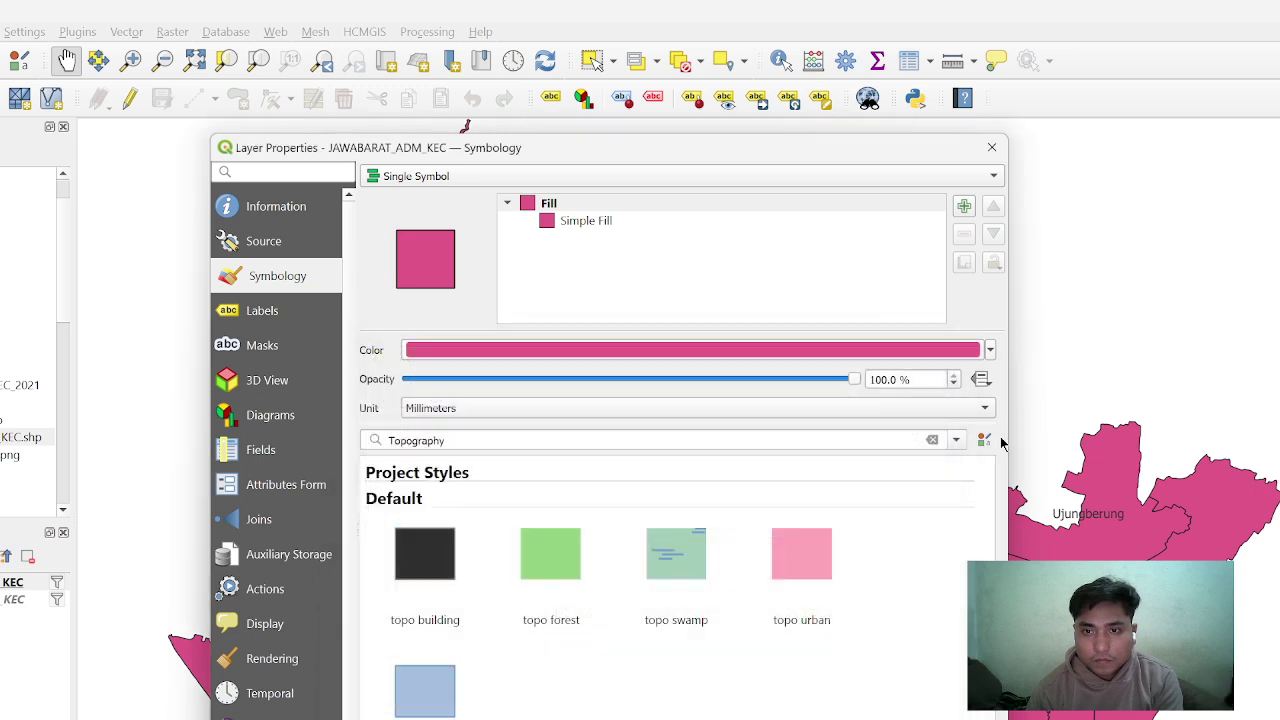
click(989, 350)
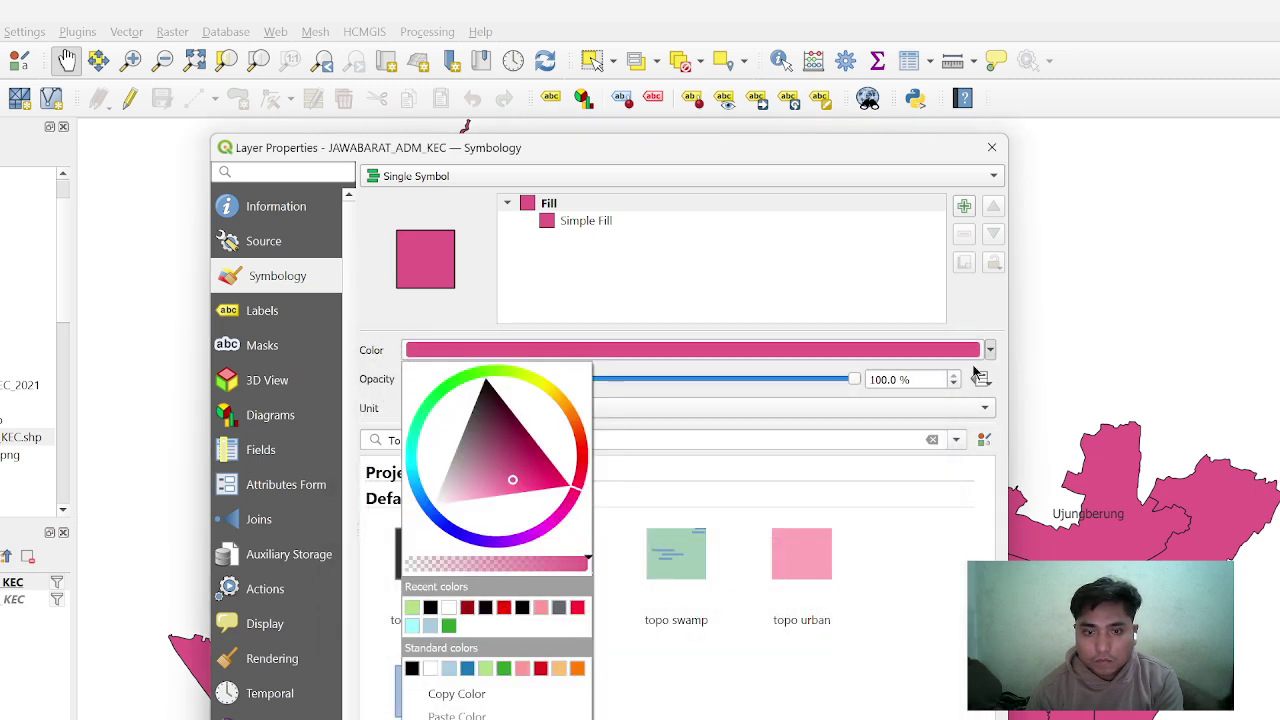
click(430, 669)
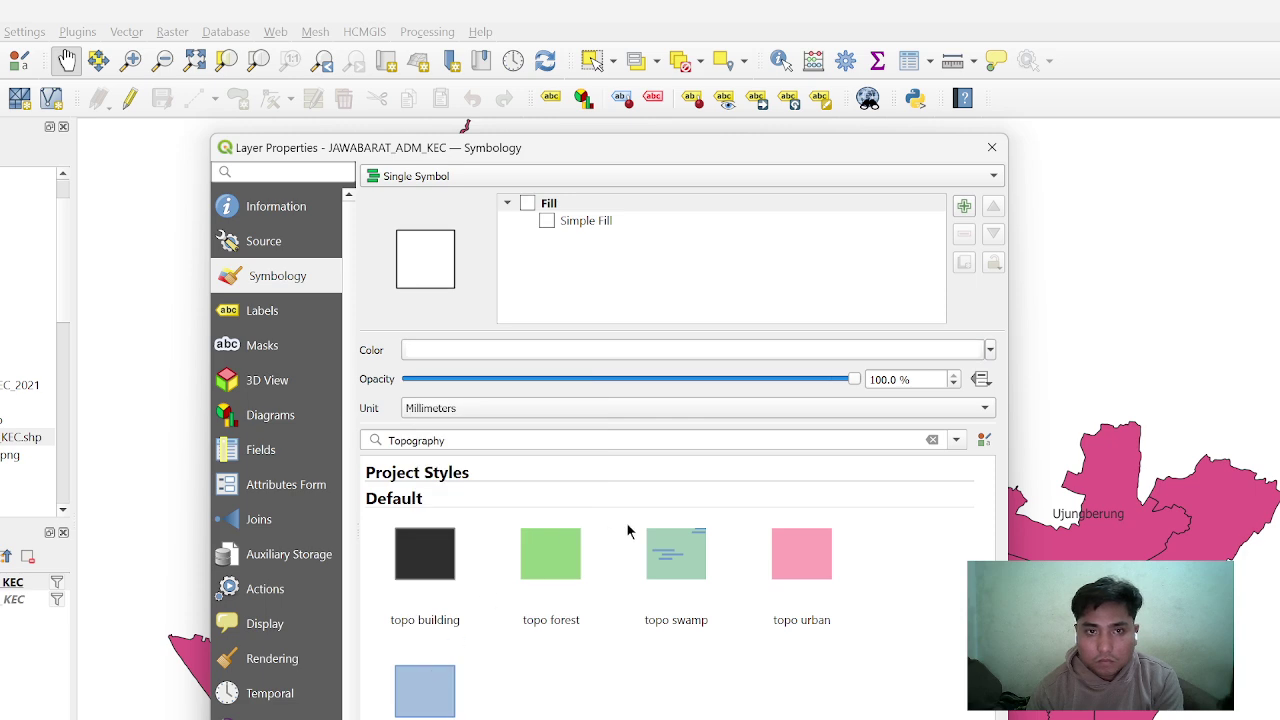
key(Return)
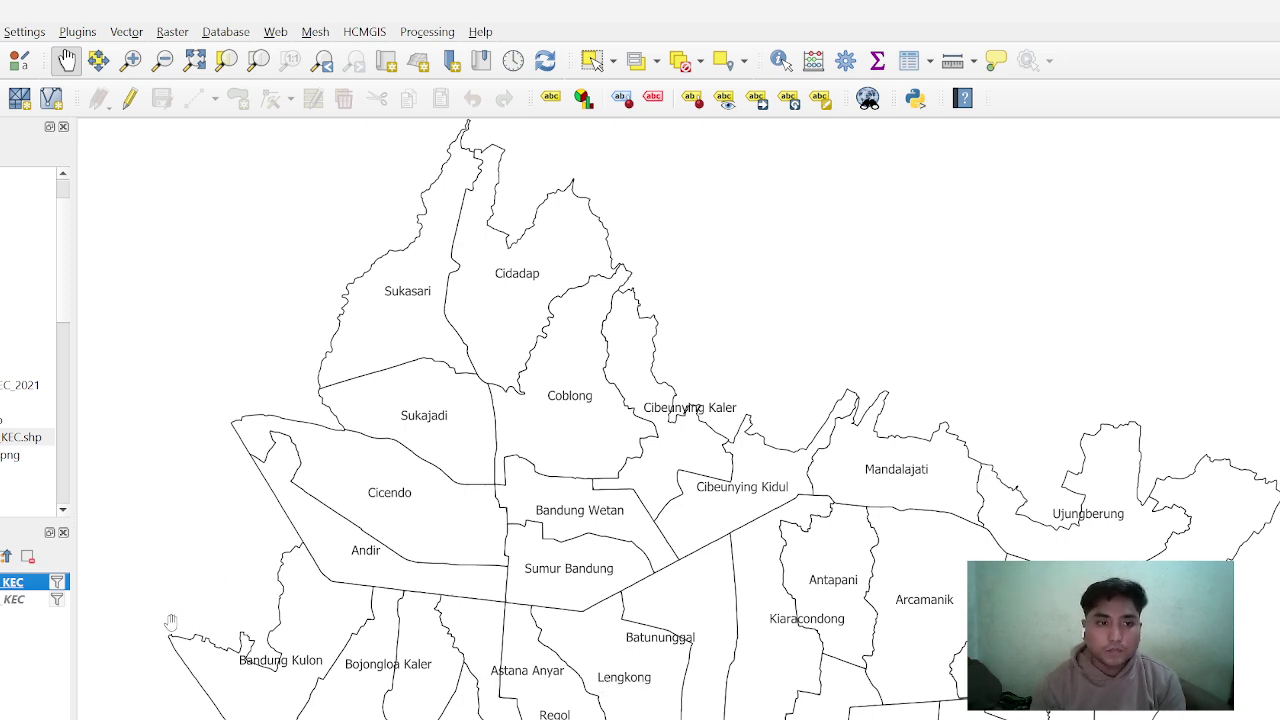
Create a new print layout titled lokasi_penelitian
scroll(503, 592, up, 1)
scroll(503, 592, down, 2)
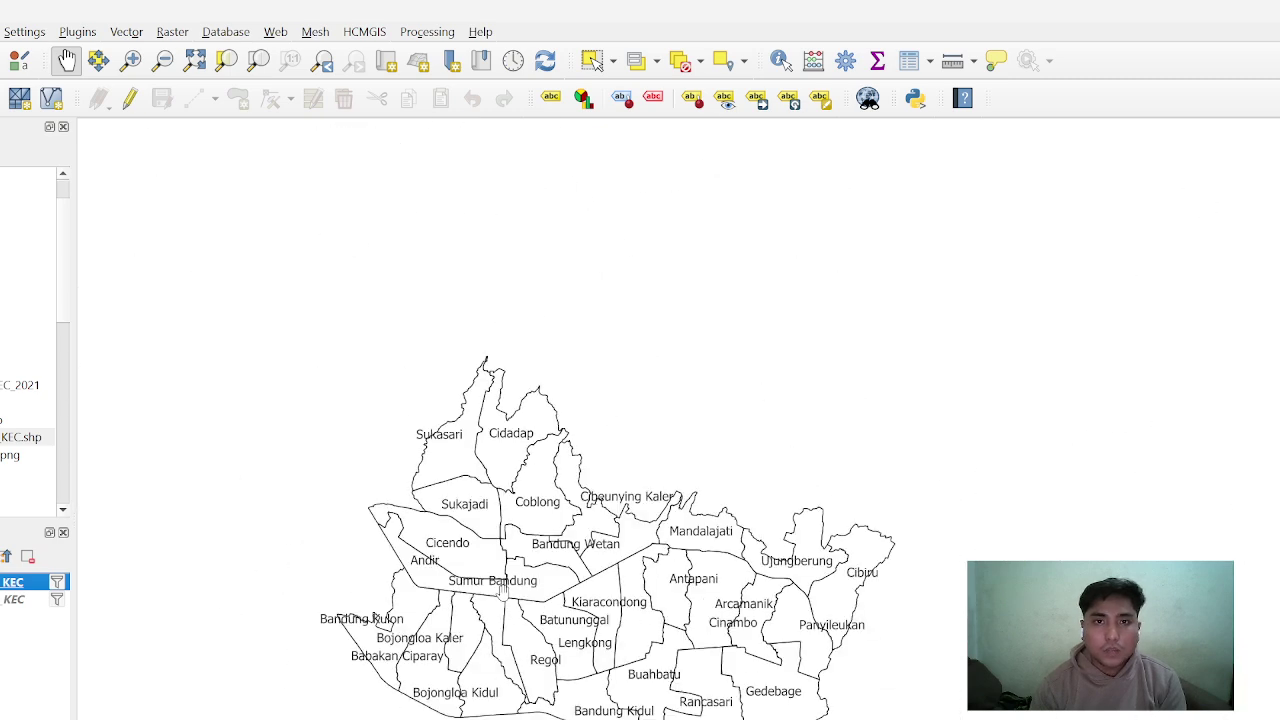
scroll(503, 592, up, 1)
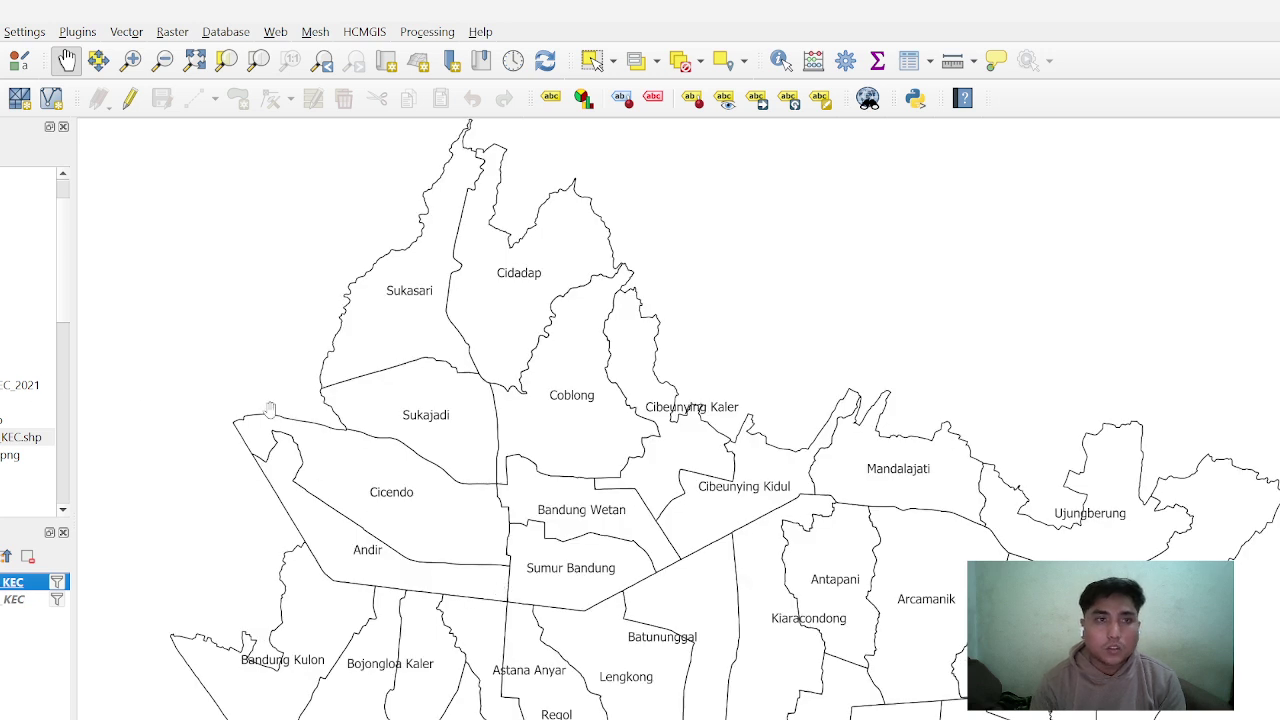
click(0, 32)
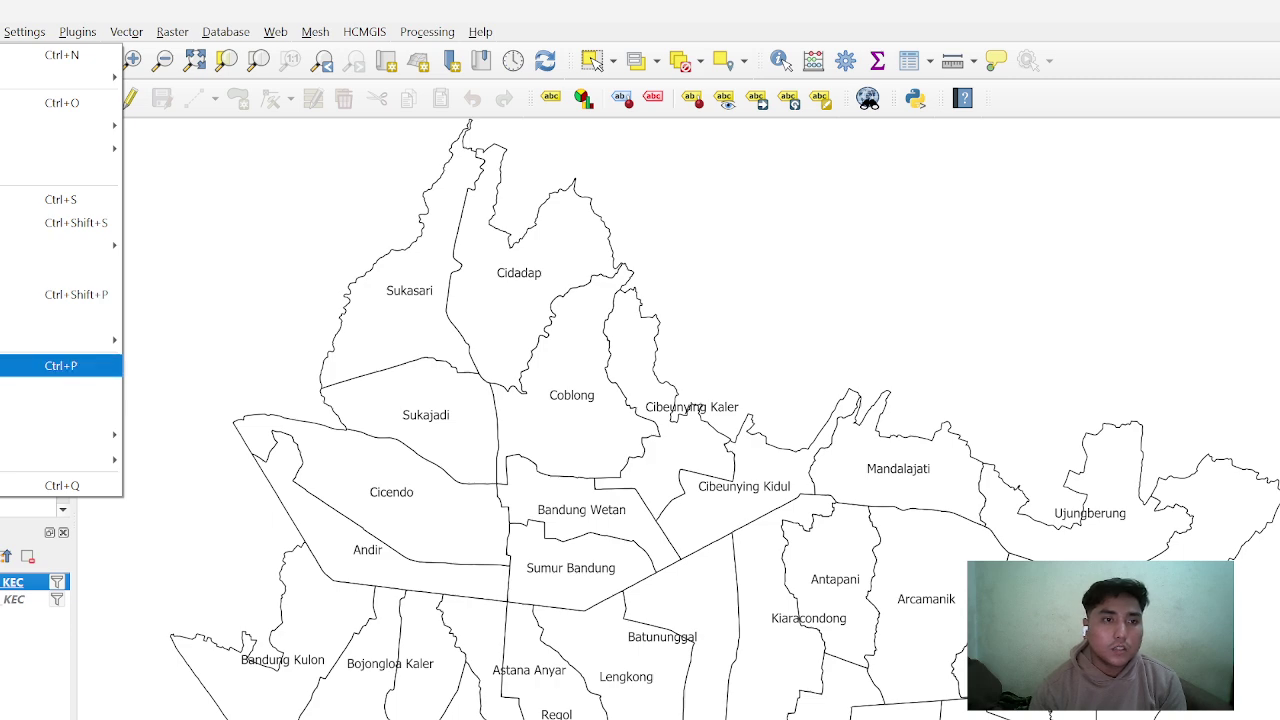
key(Return)
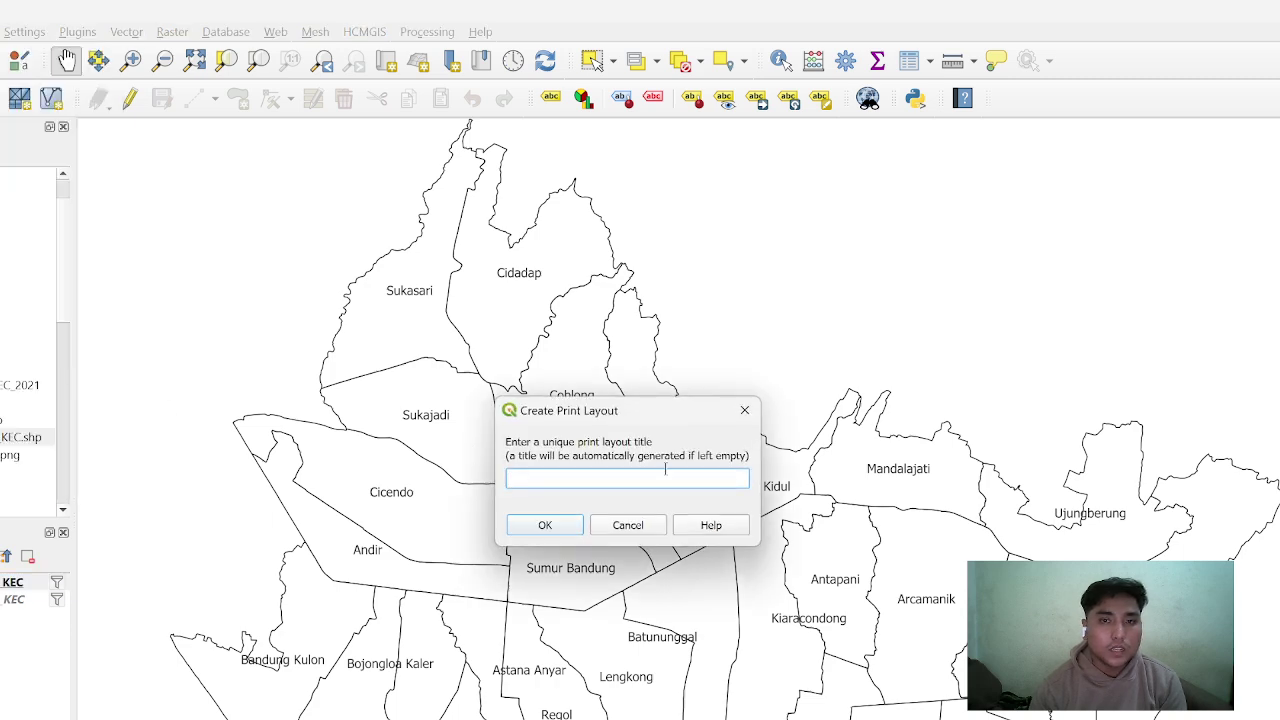
text(l)
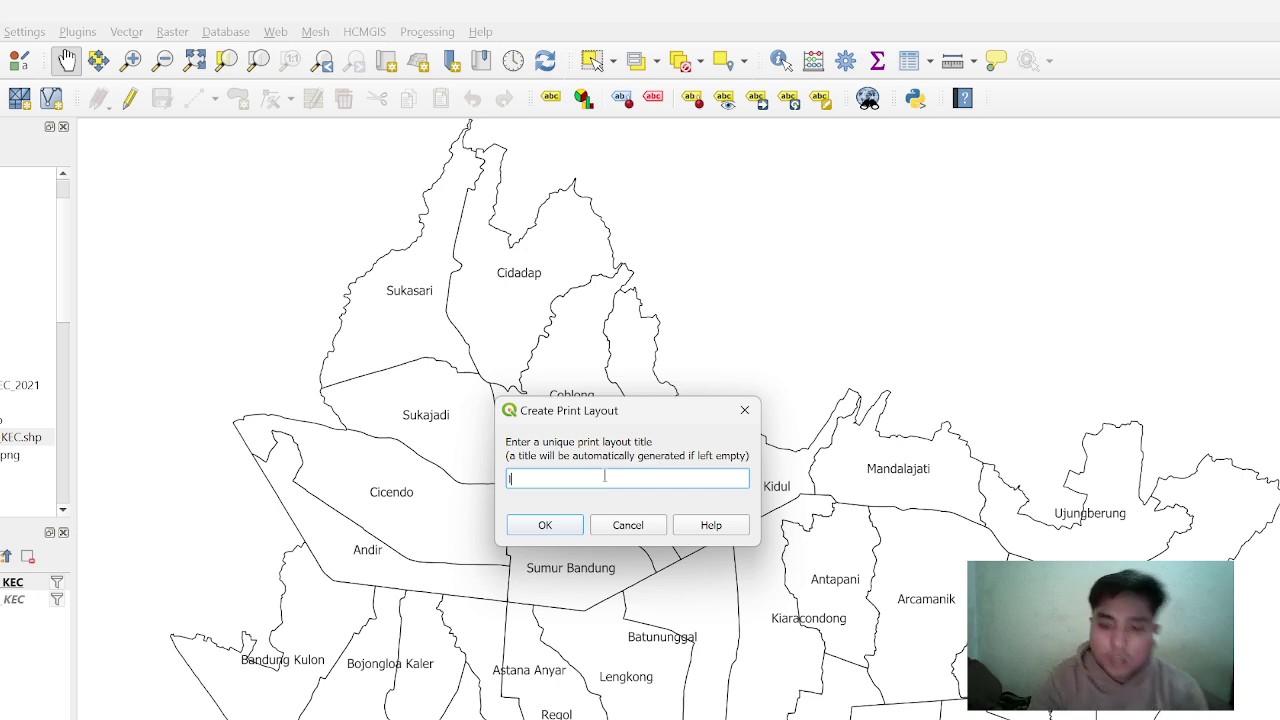
text(okasi )
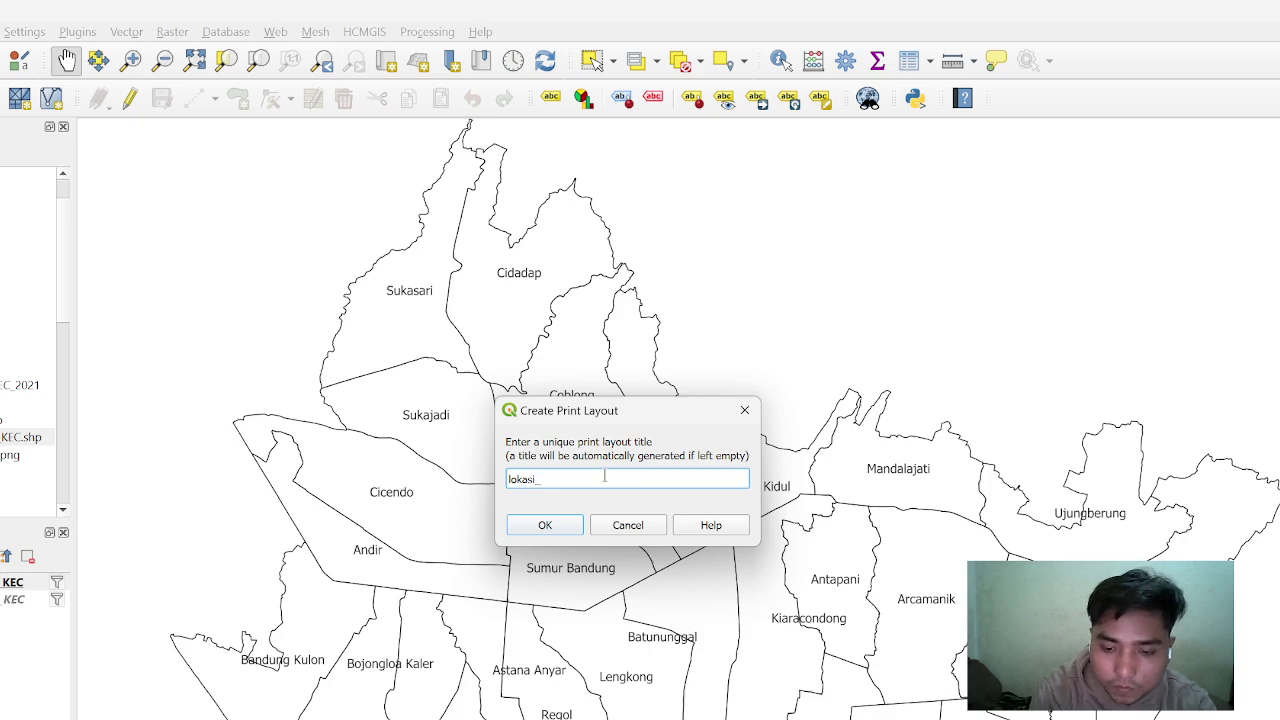
text(penelitian)
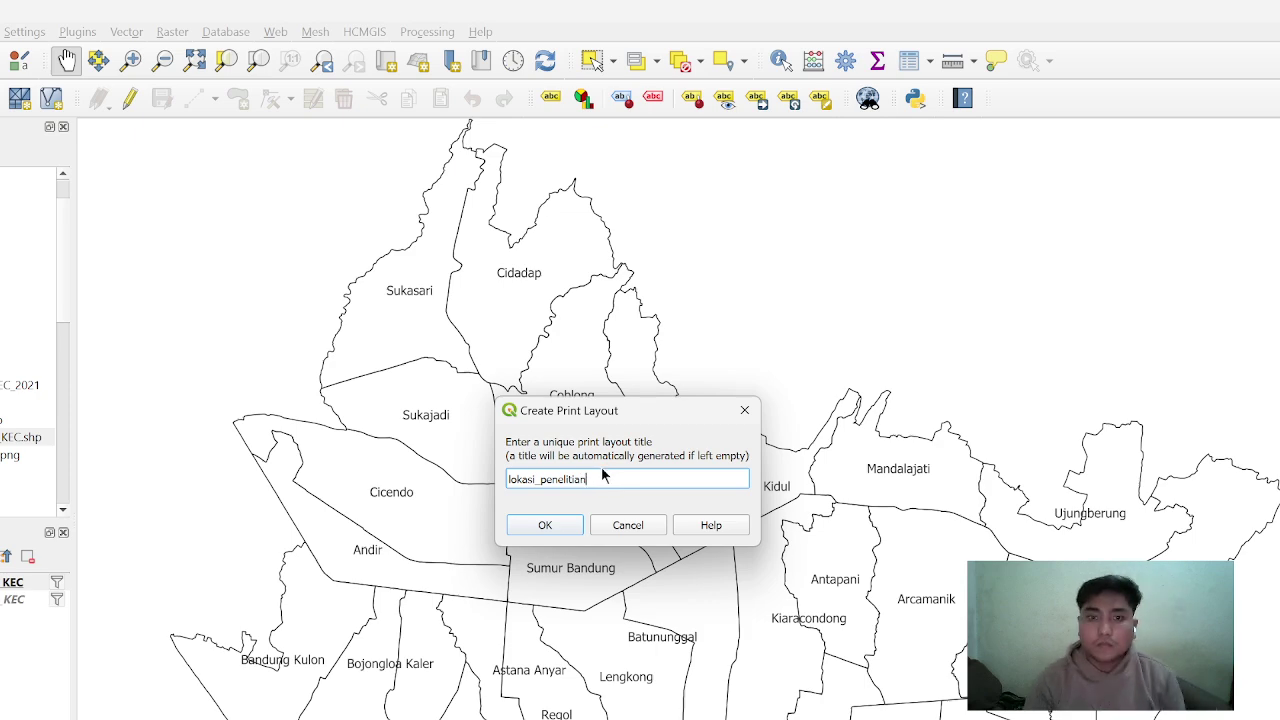
click(548, 528)
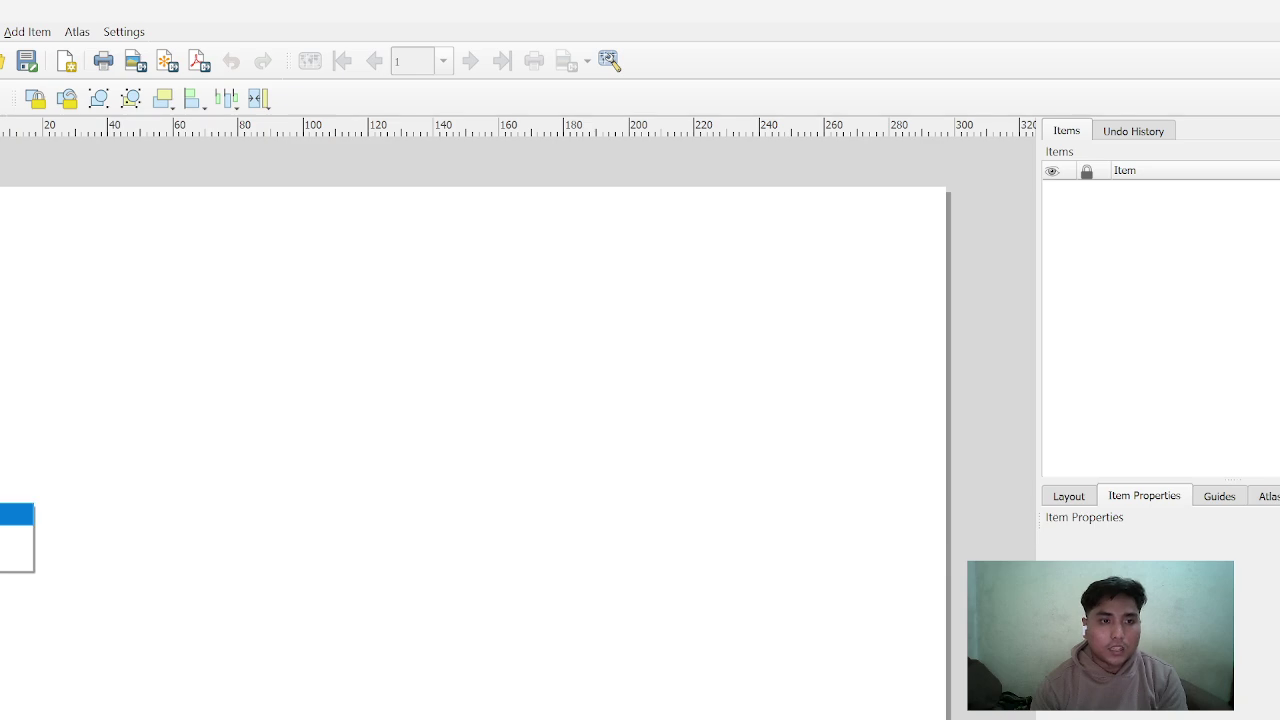
Draw a rectangle frame just inside the page edges and place a map of the Kota Bandung districts within it
key(Escape)
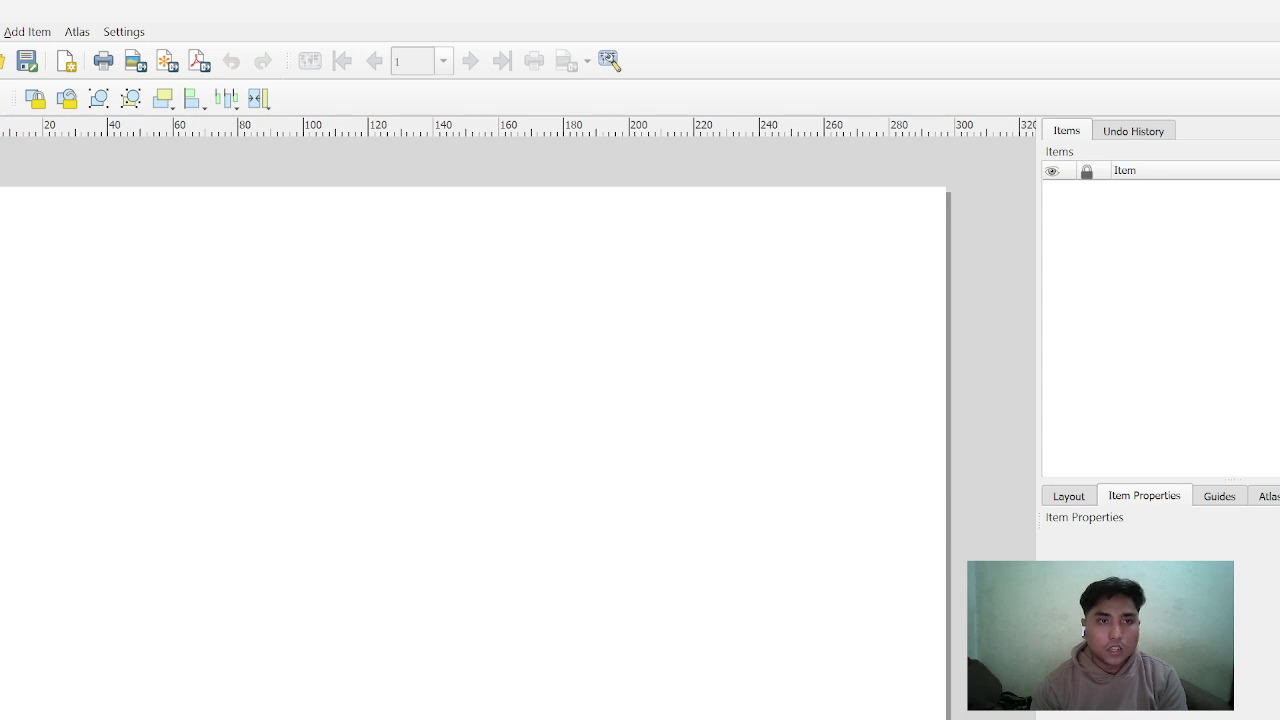
mouse_move(0, 203)
mouse_down()
mouse_move(474, 571)
mouse_move(837, 719)
mouse_move(970, 719)
mouse_move(926, 719)
mouse_up()
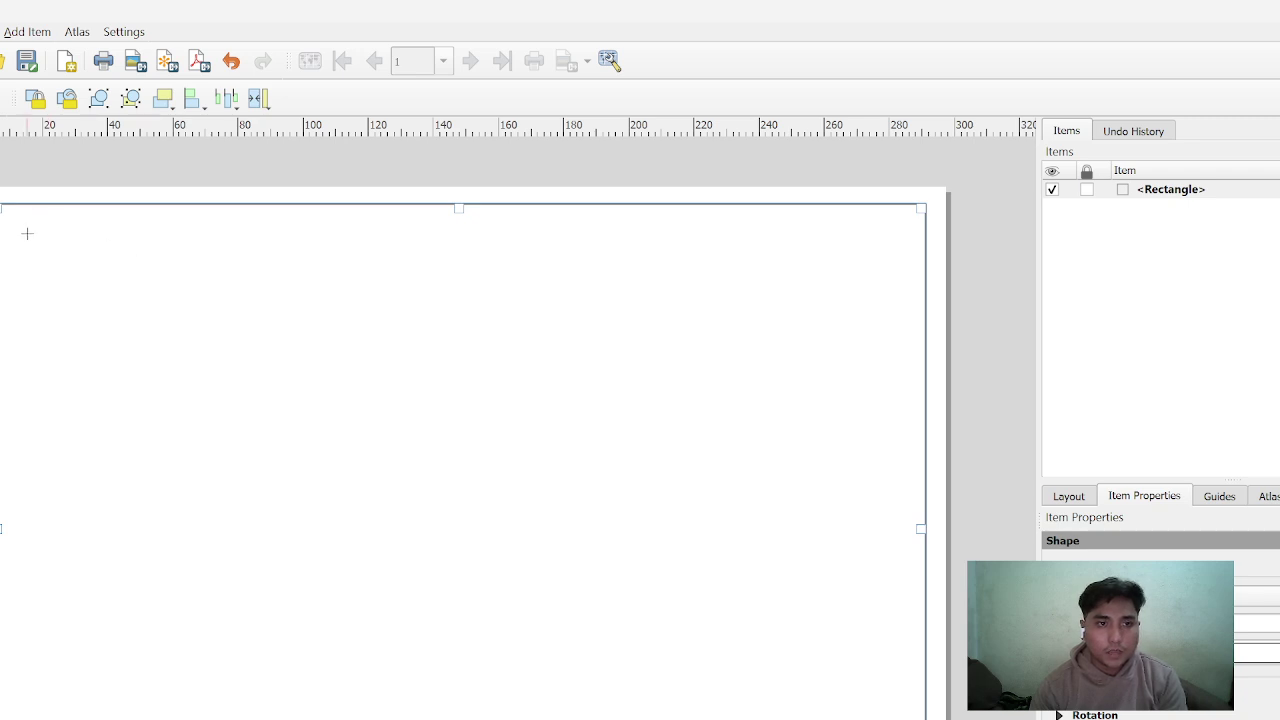
mouse_move(7, 226)
mouse_down()
mouse_move(288, 482)
mouse_move(740, 719)
mouse_move(914, 719)
mouse_up()
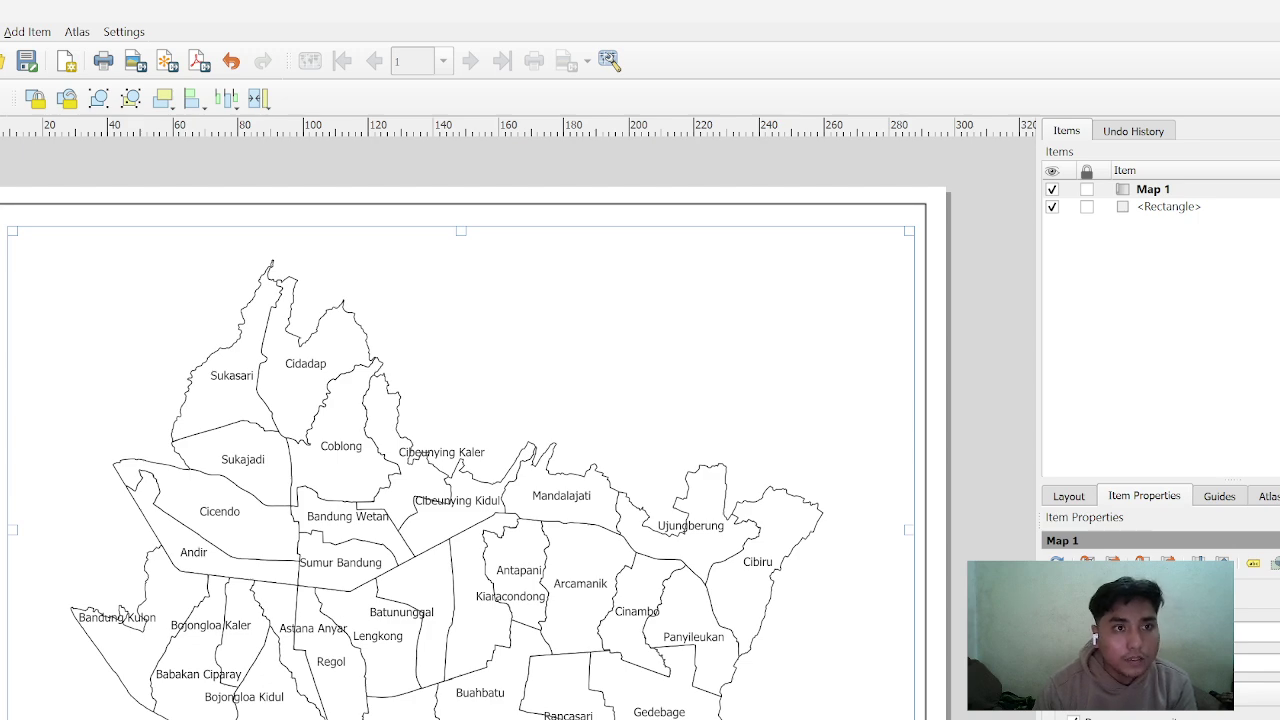
scroll(340, 480, up, 2)
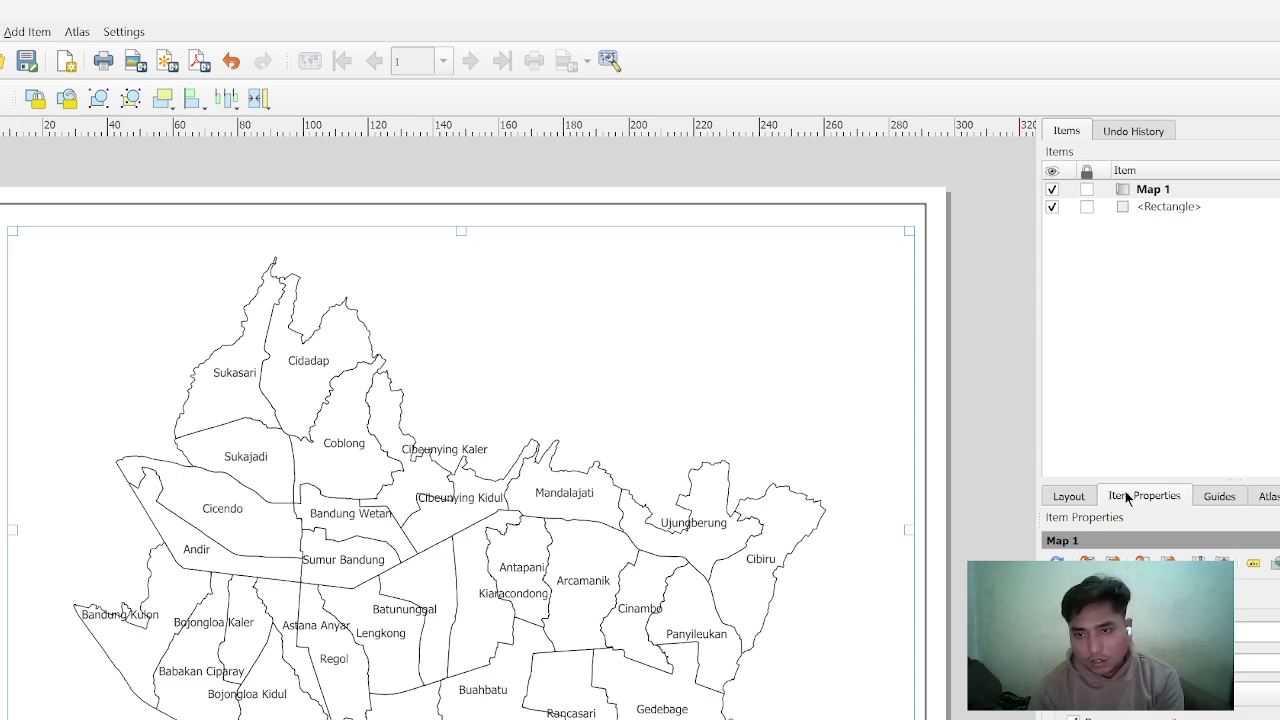
Add a grid to Map 1 with its interval fitted to segment width and a minimum of 91 mm
scroll(1140, 640, down, 1)
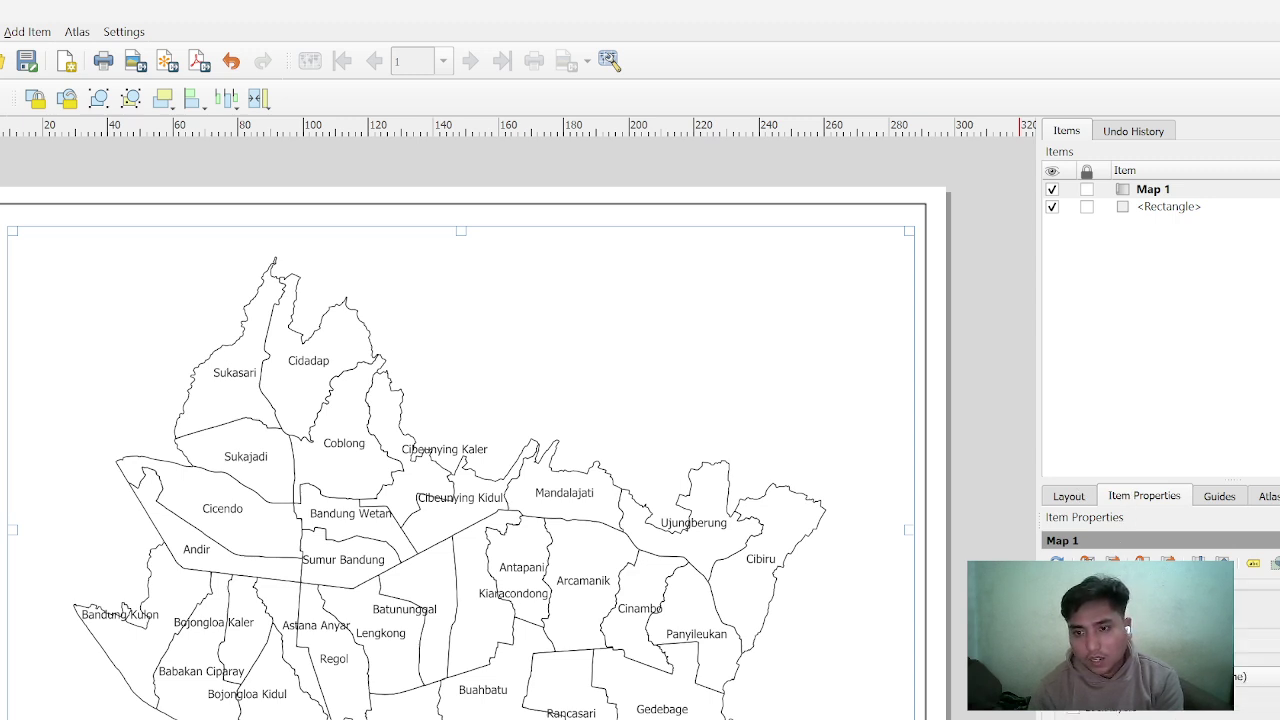
scroll(1140, 640, down, 2)
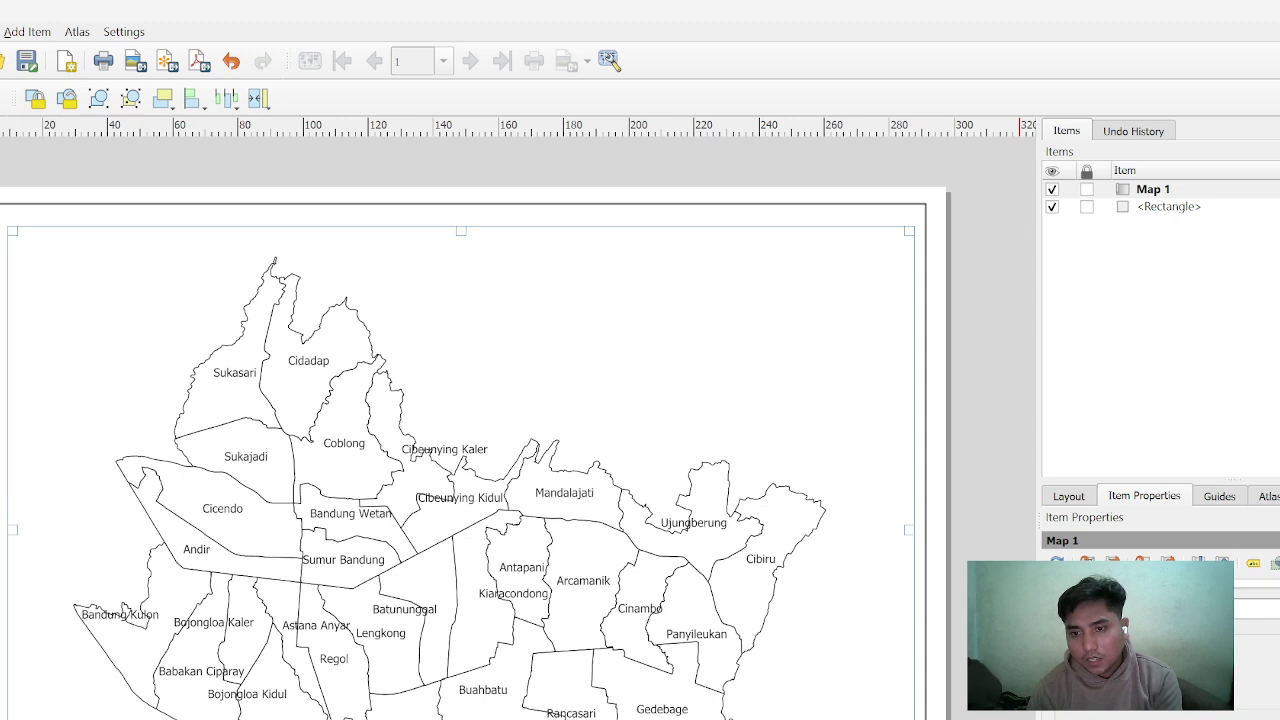
click(1160, 680)
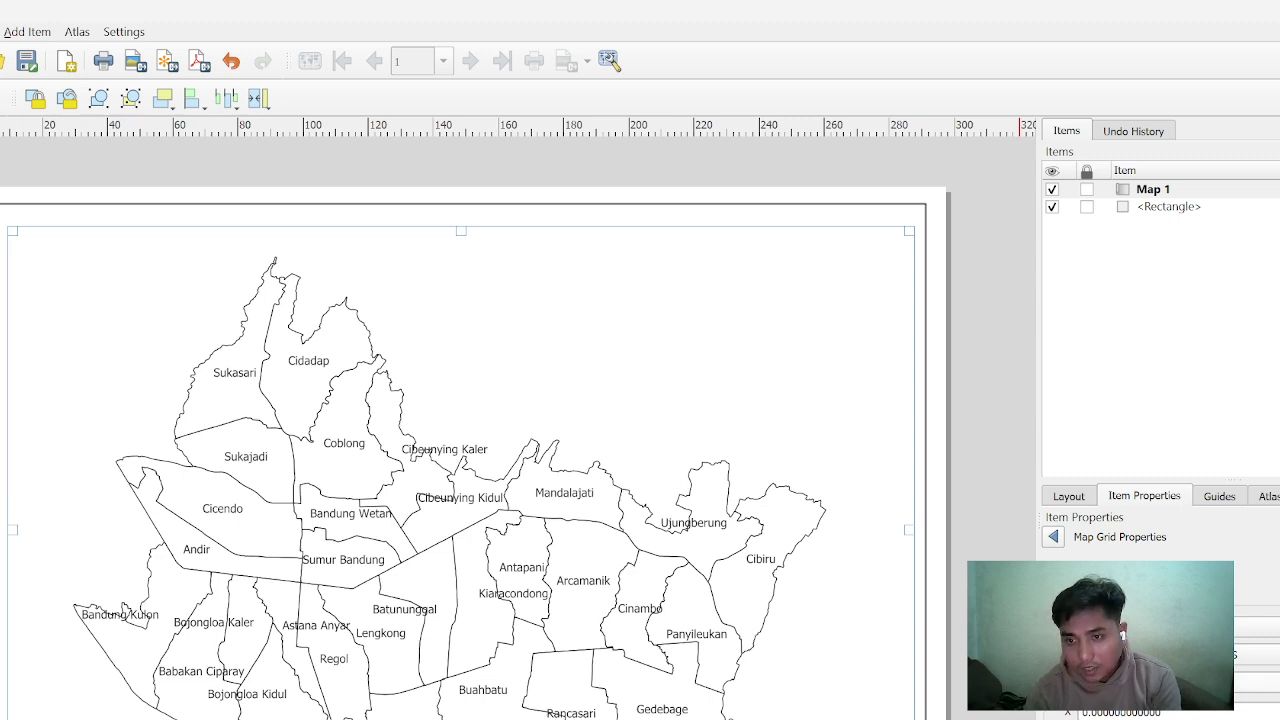
click(1224, 714)
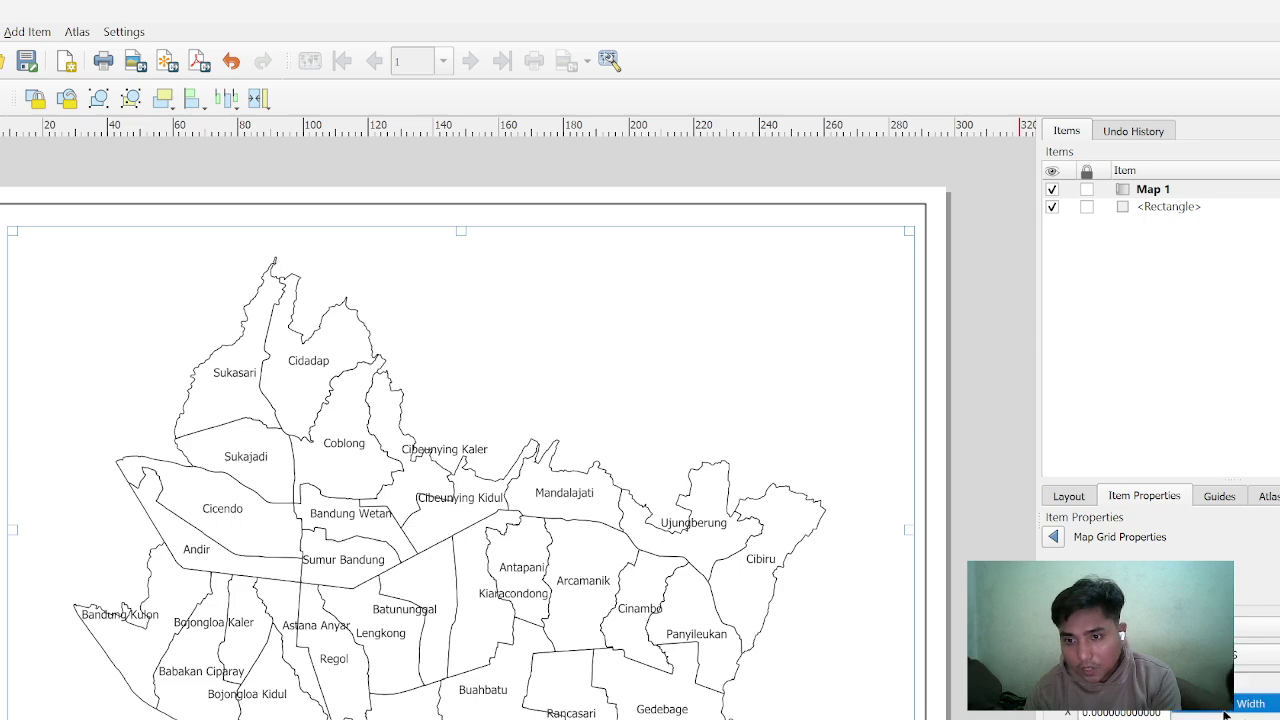
click(1226, 705)
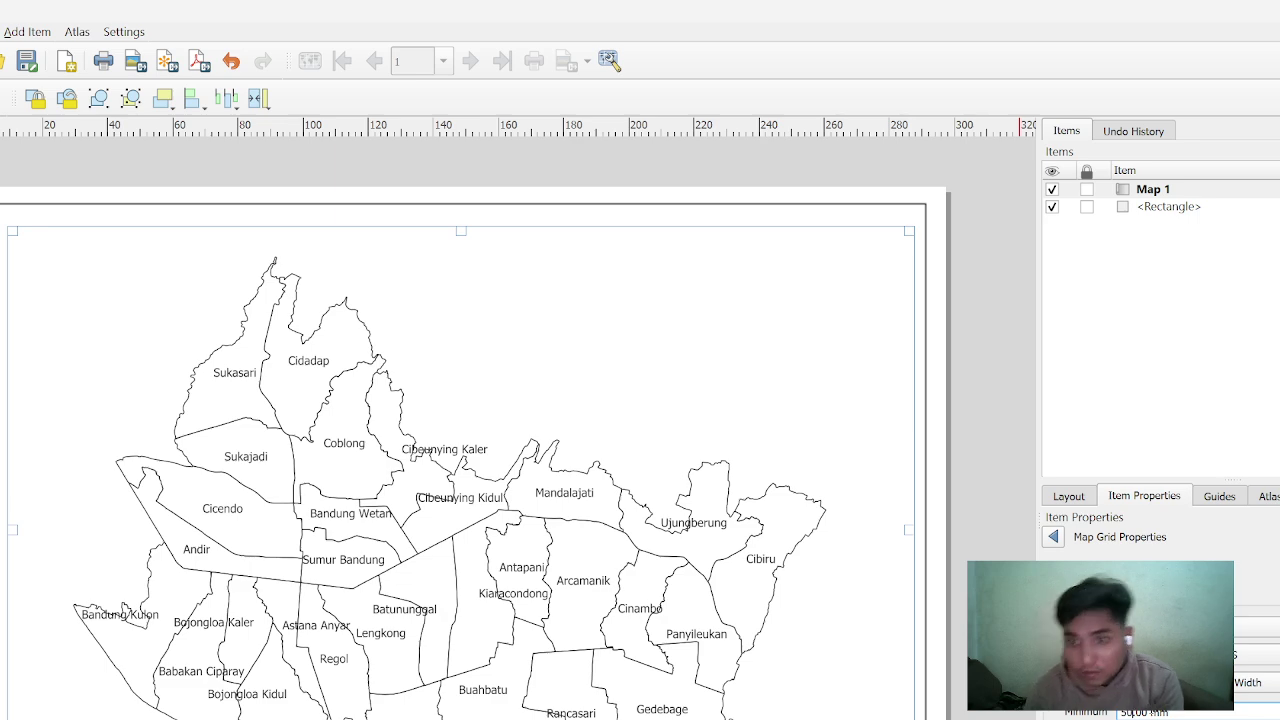
double_click(1134, 712)
text(100)
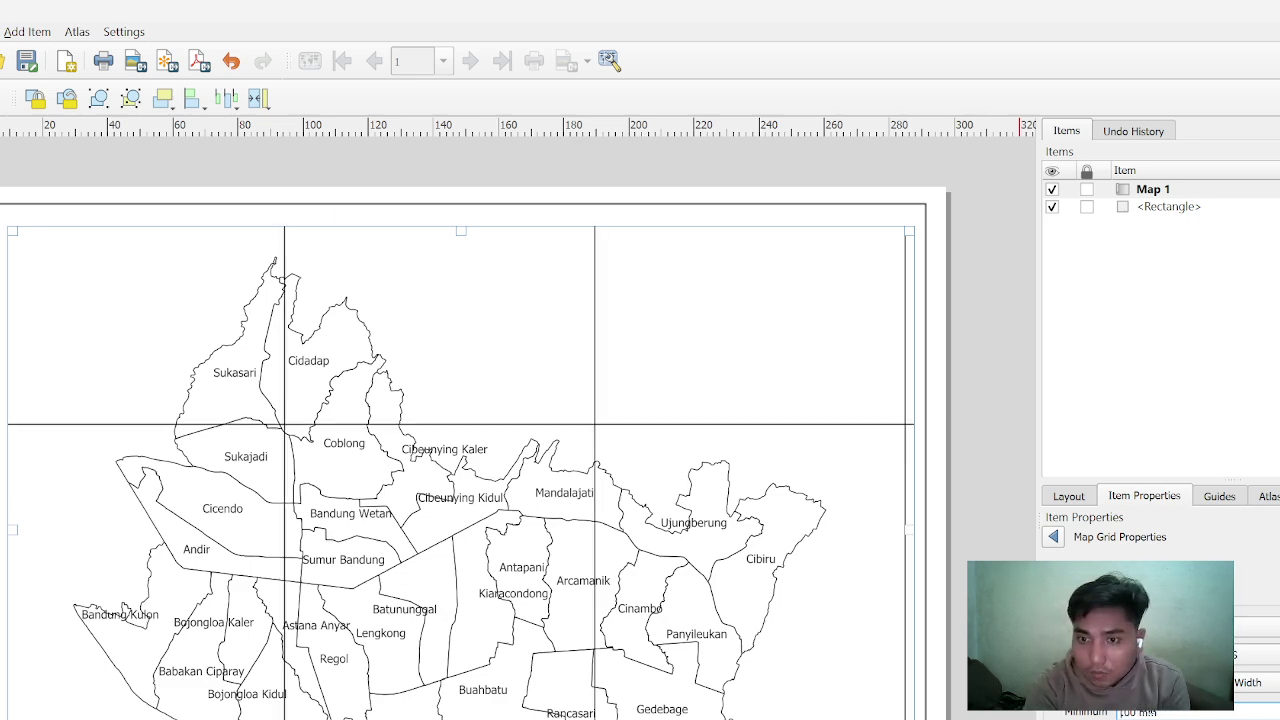
text(91.)
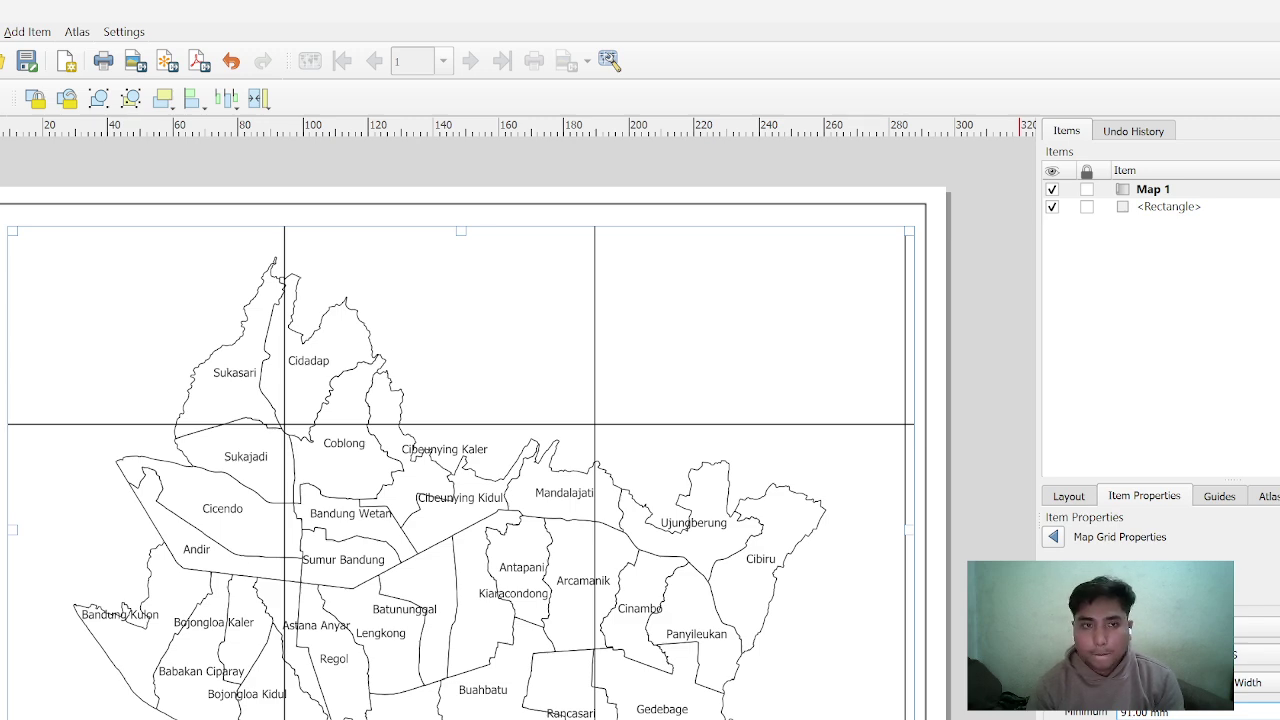
Make the grid lines of Map 1 thinner and give the grid a black-and-white zebra frame
scroll(1160, 640, down, 1)
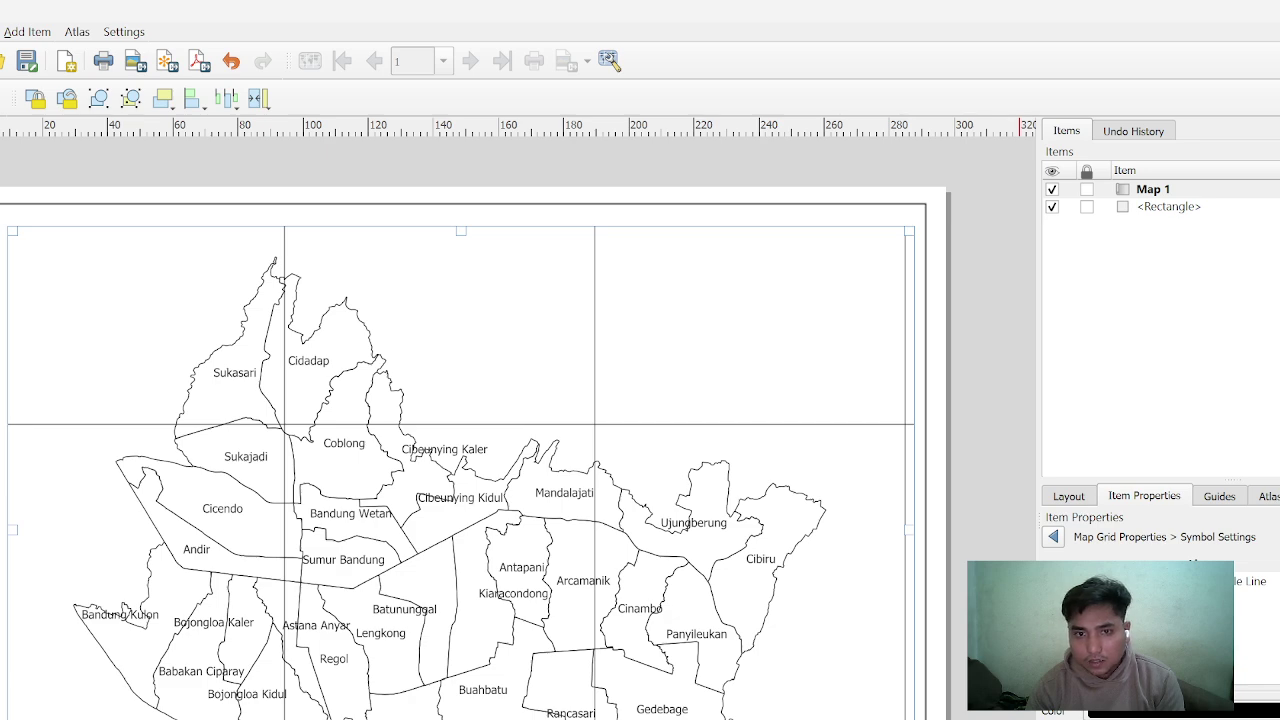
click(1056, 538)
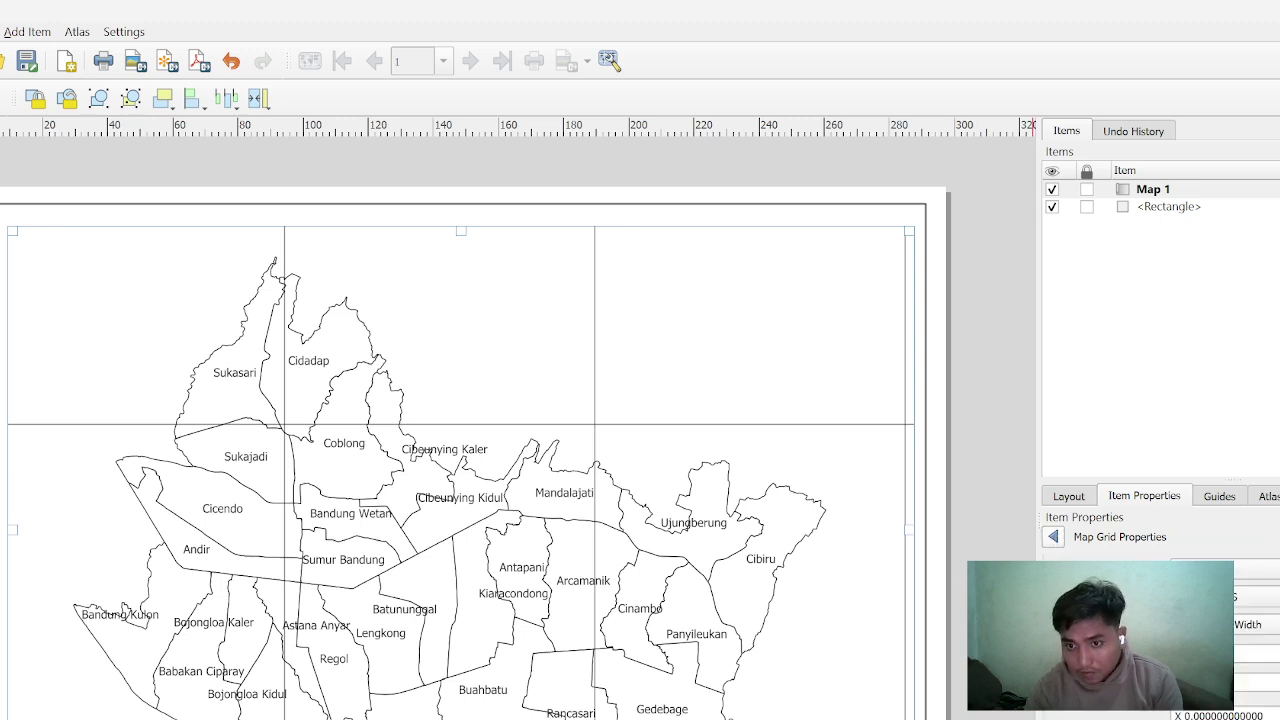
scroll(1160, 630, down, 5)
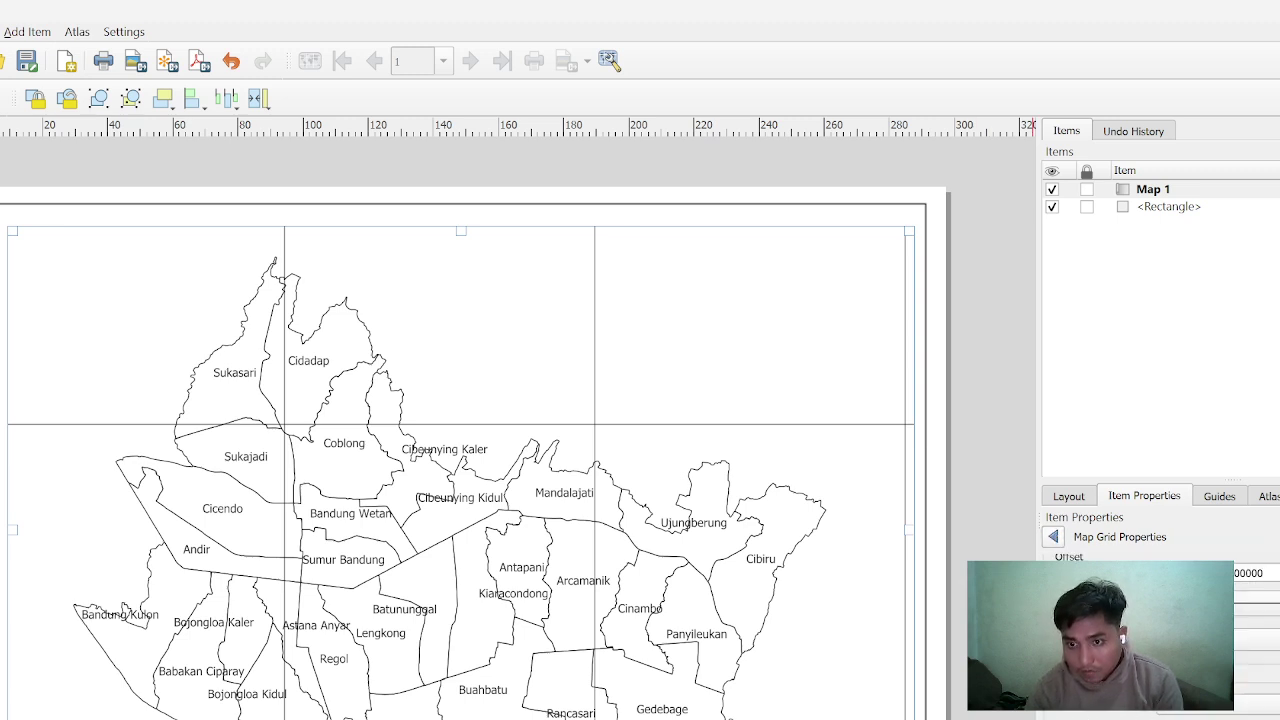
click(1218, 718)
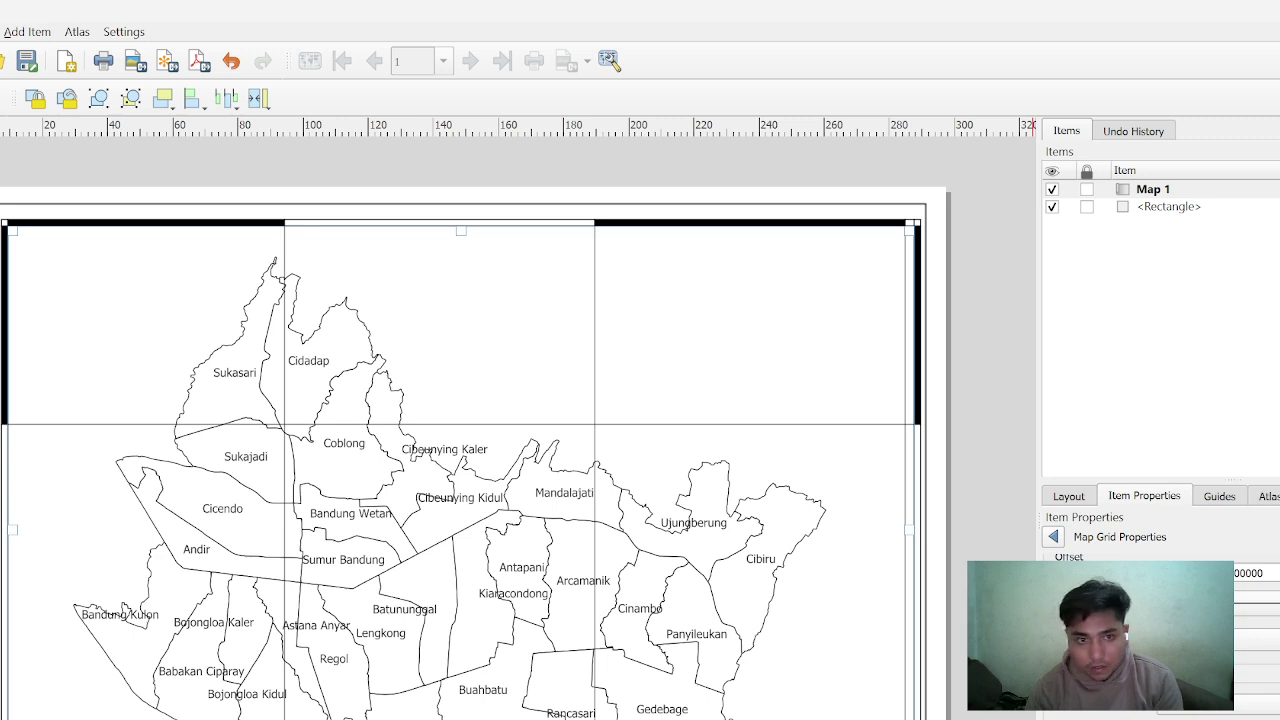
Draw coordinates around the grid of Map 1 in decimal degrees with a direction suffix
scroll(1150, 620, down, 5)
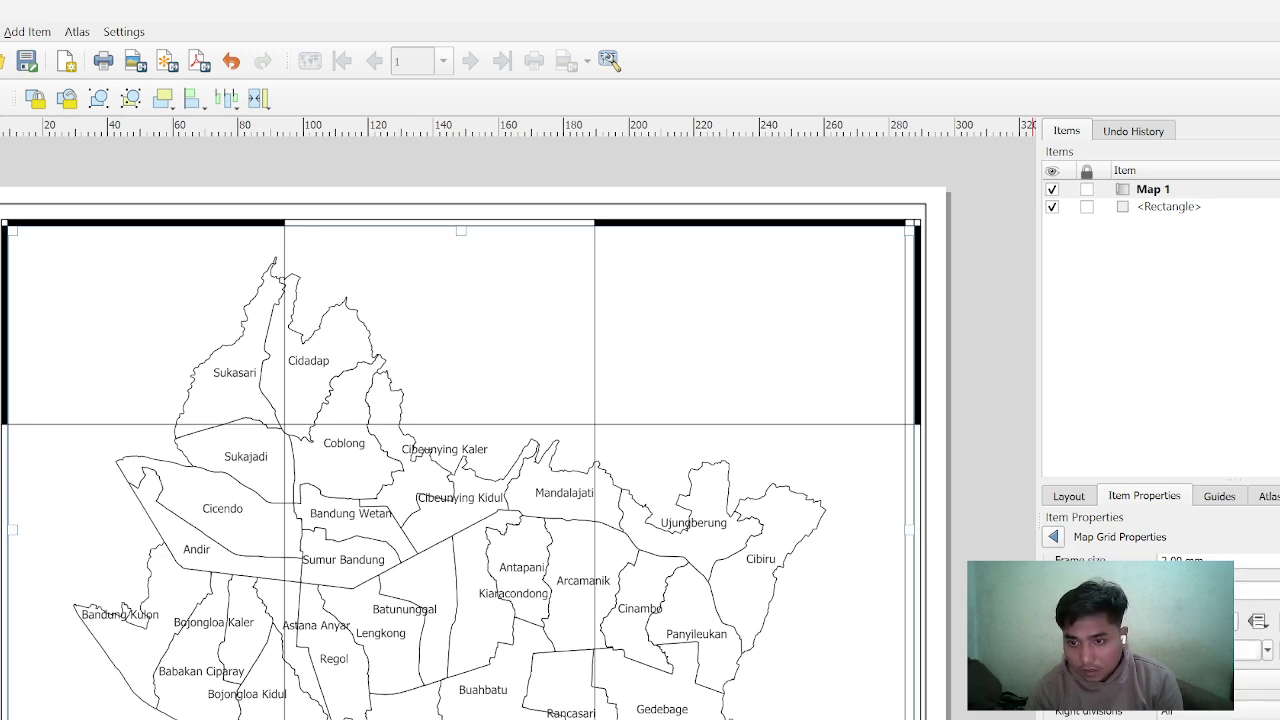
scroll(1150, 620, down, 3)
scroll(1150, 620, down, 3)
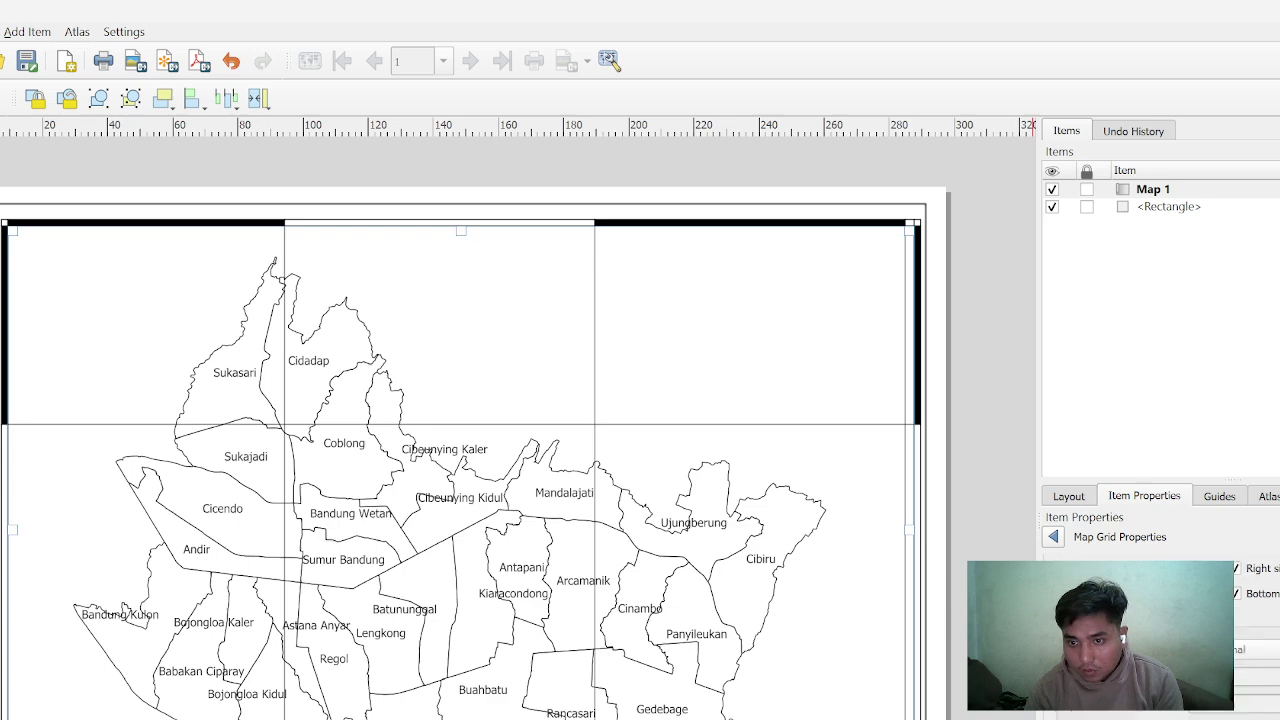
click(1059, 696)
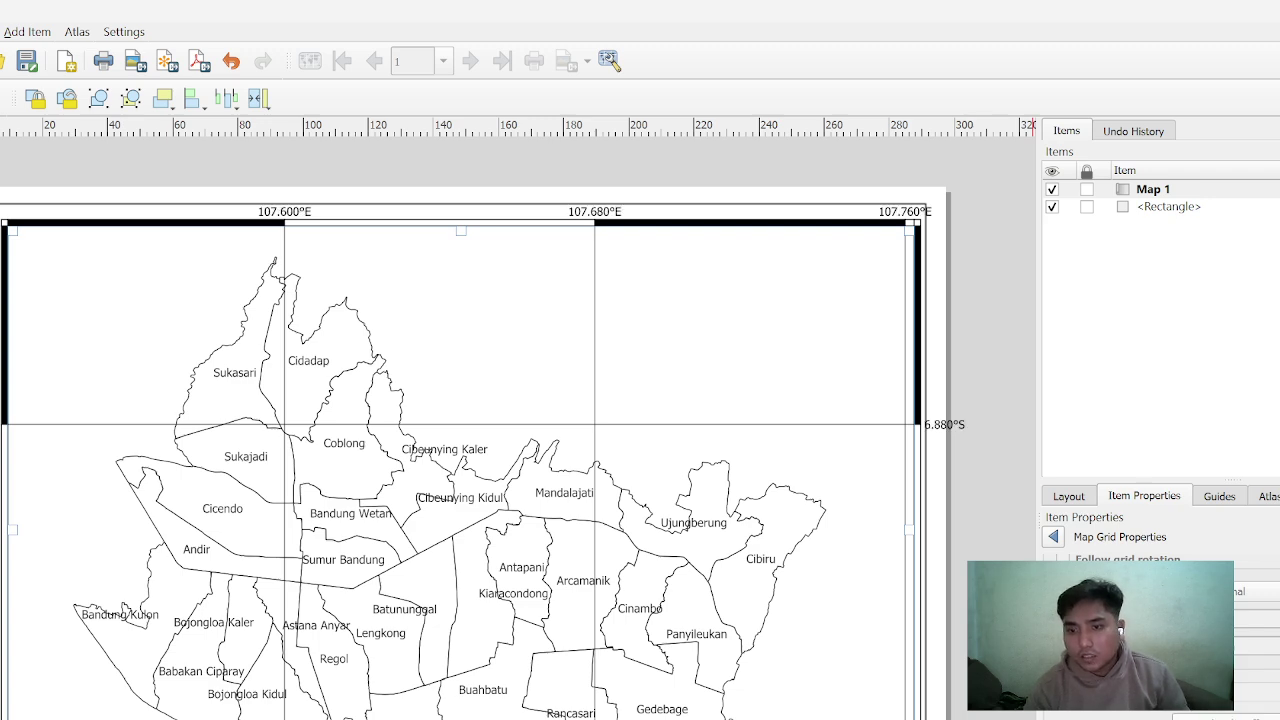
Turn the latitude coordinate labels along the right edge of the map grid to vertical orientation
scroll(1176, 712, down, 2)
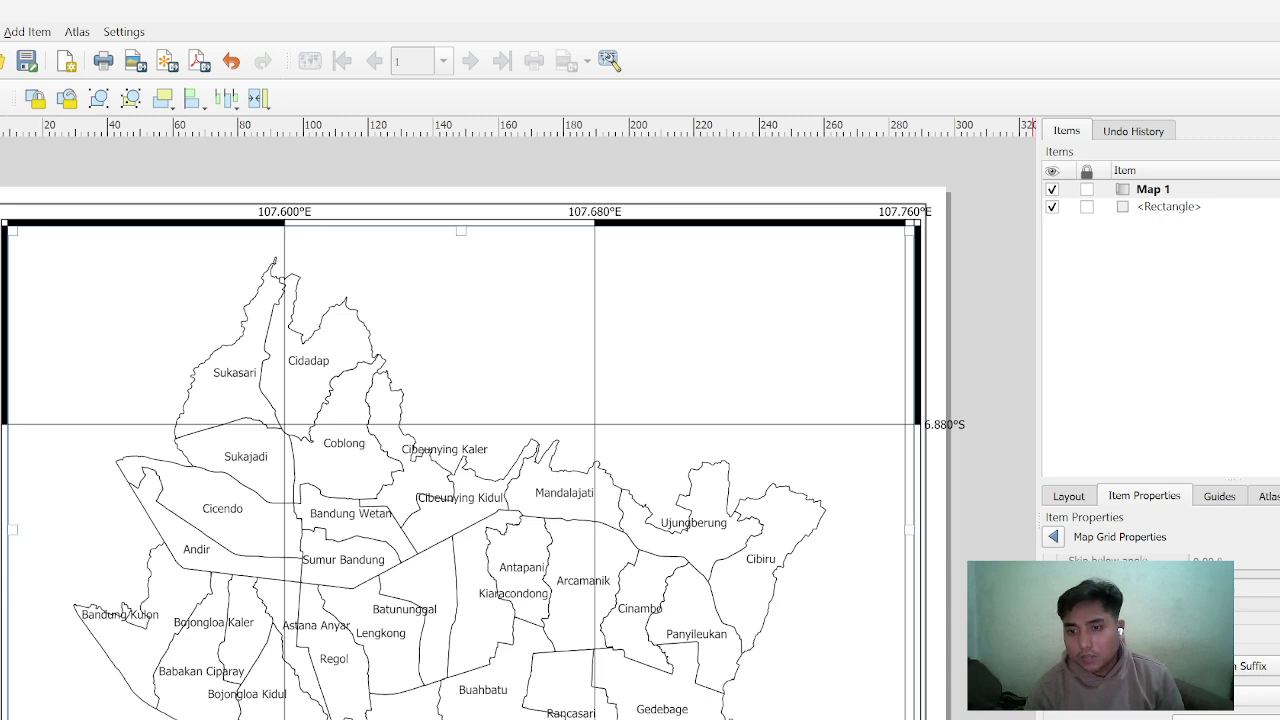
click(1225, 718)
scroll(1255, 640, down, 2)
scroll(1255, 640, down, 2)
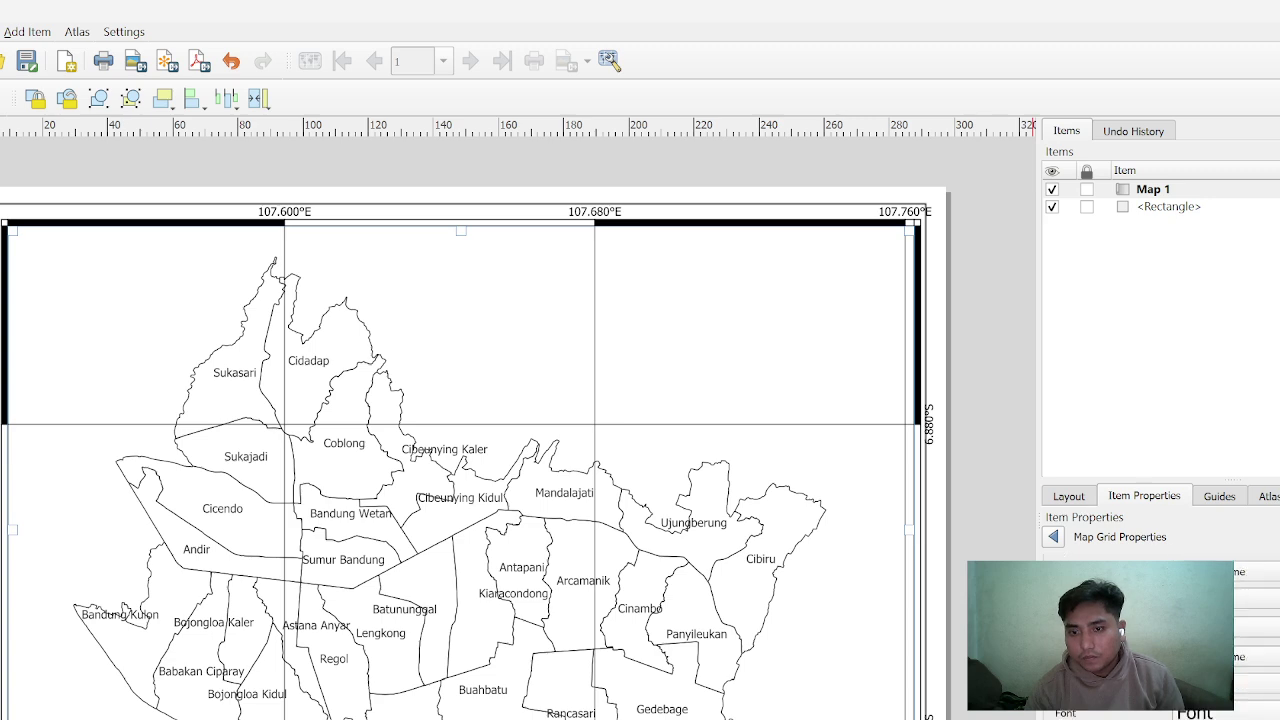
click(1054, 540)
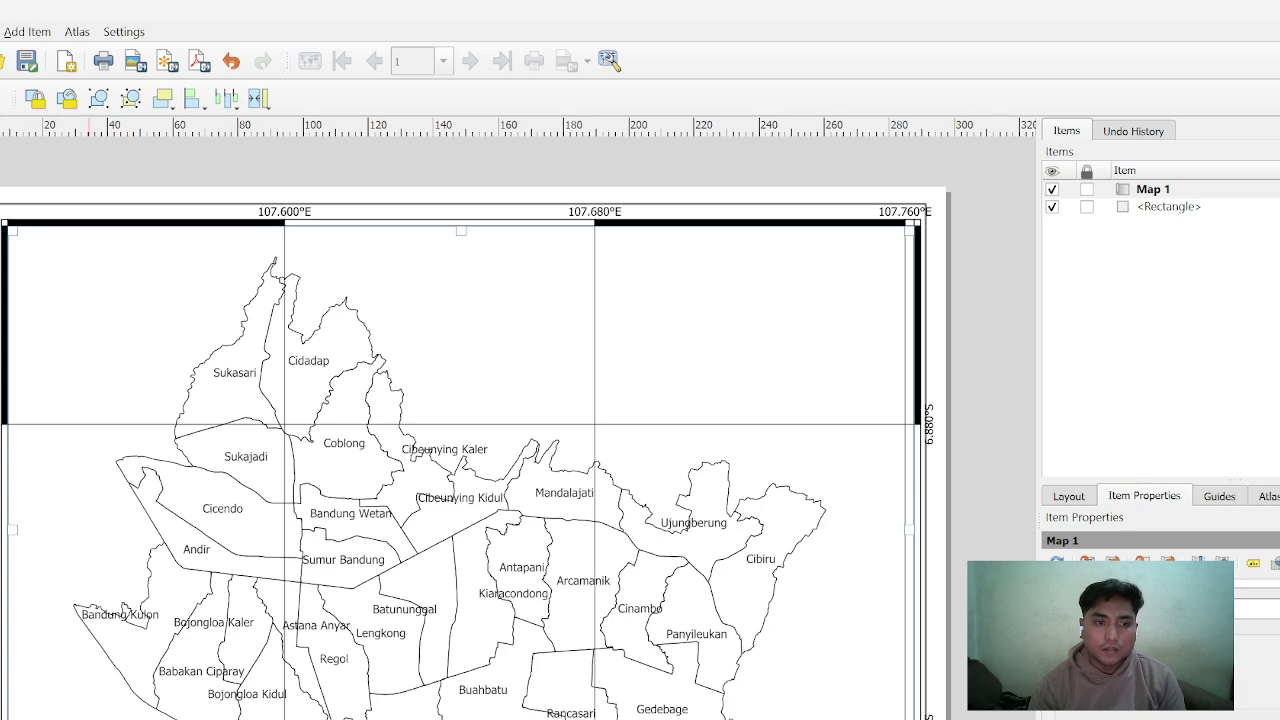
Add a scale bar to the layout and draw a north arrow about 23 by 39 mm in the empty area left of Sukasari
click(243, 710)
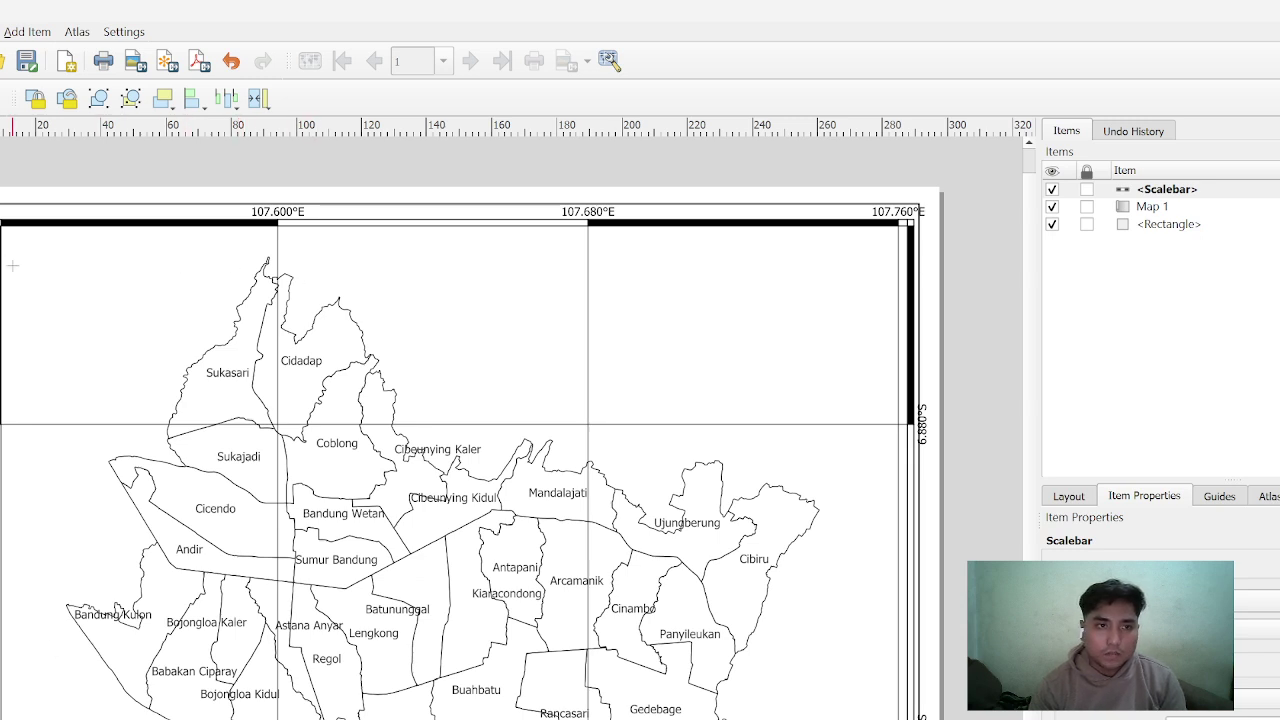
drag(29, 251, 104, 376)
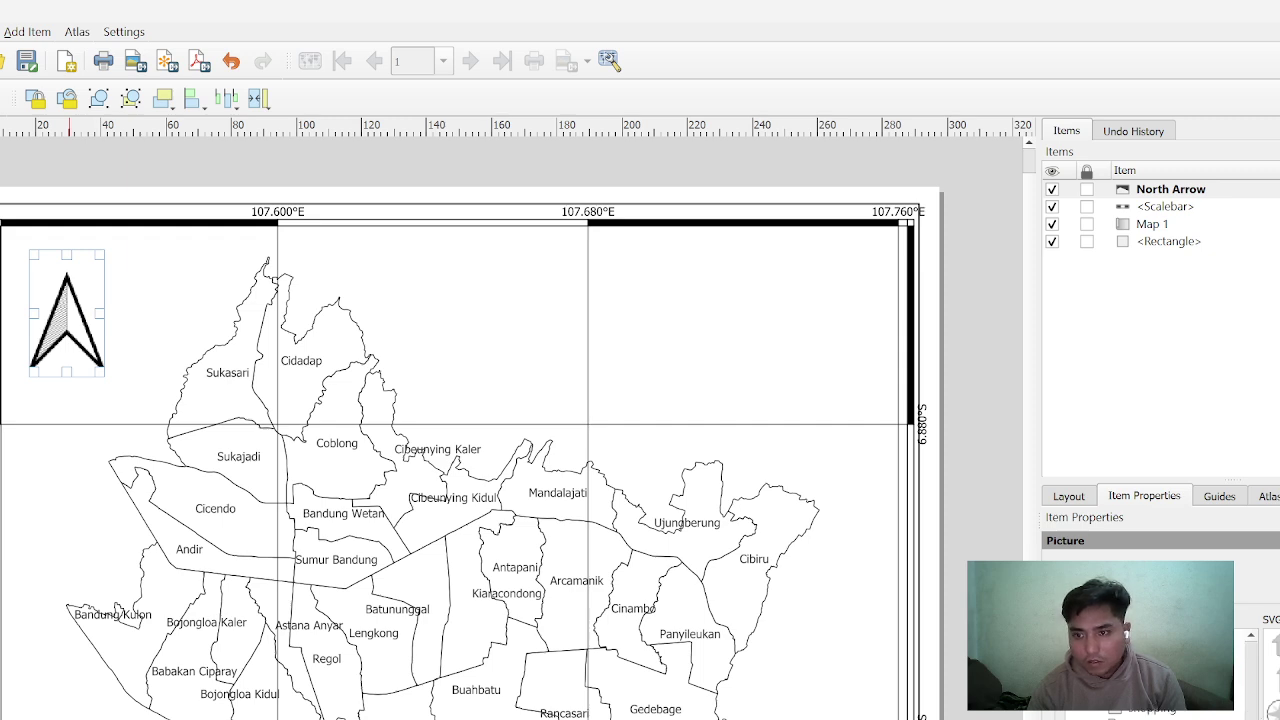
Change the north arrow's SVG fill colour to black and deselect the arrow
scroll(1150, 620, down, 3)
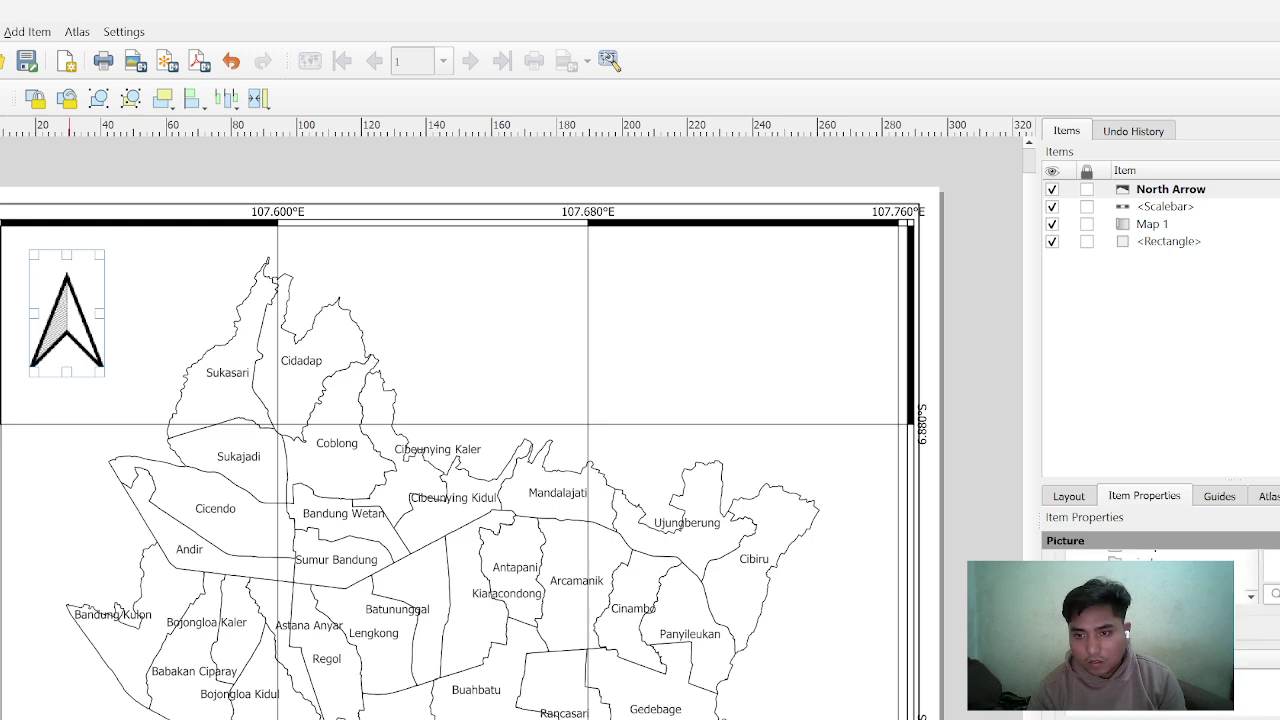
click(1150, 640)
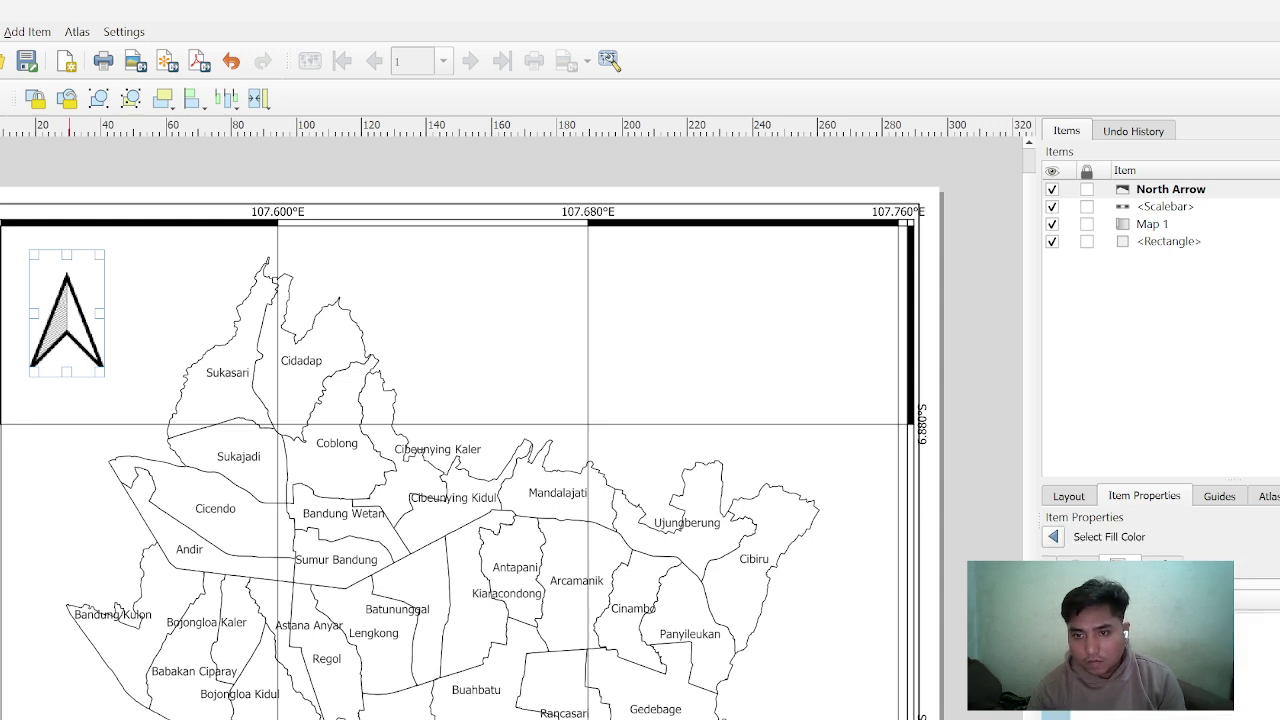
click(1256, 635)
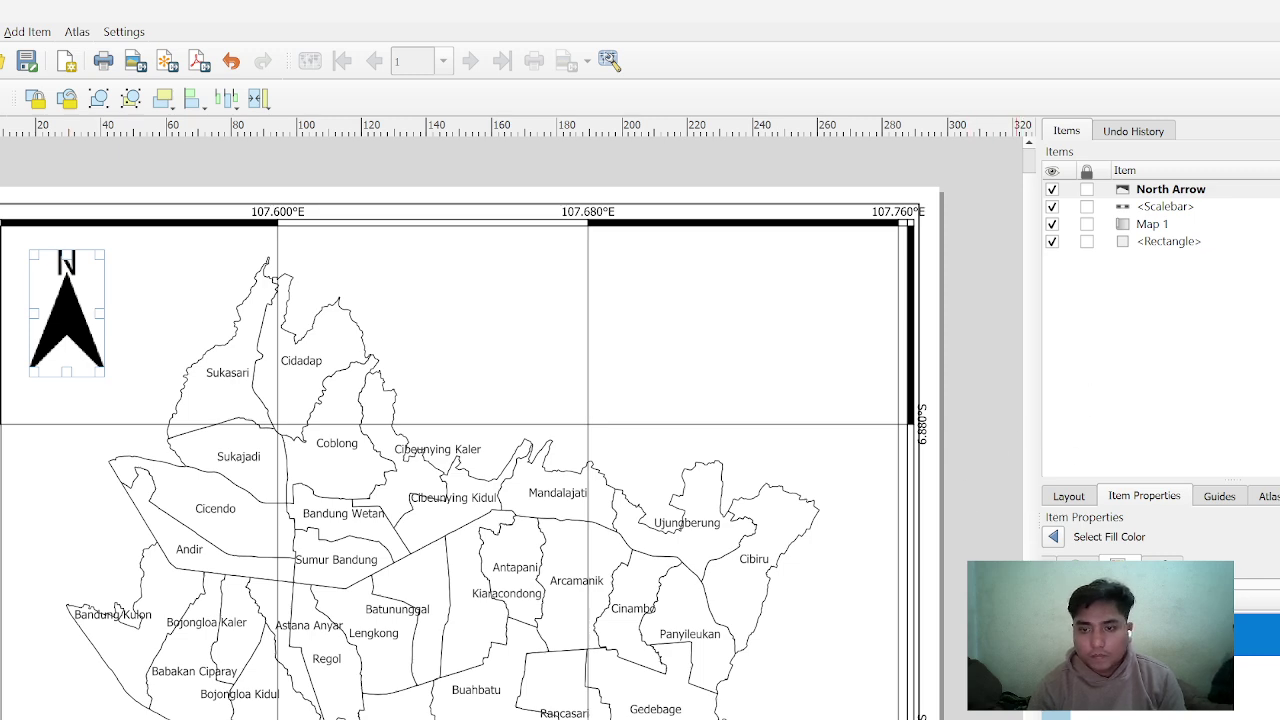
scroll(1150, 640, down, 5)
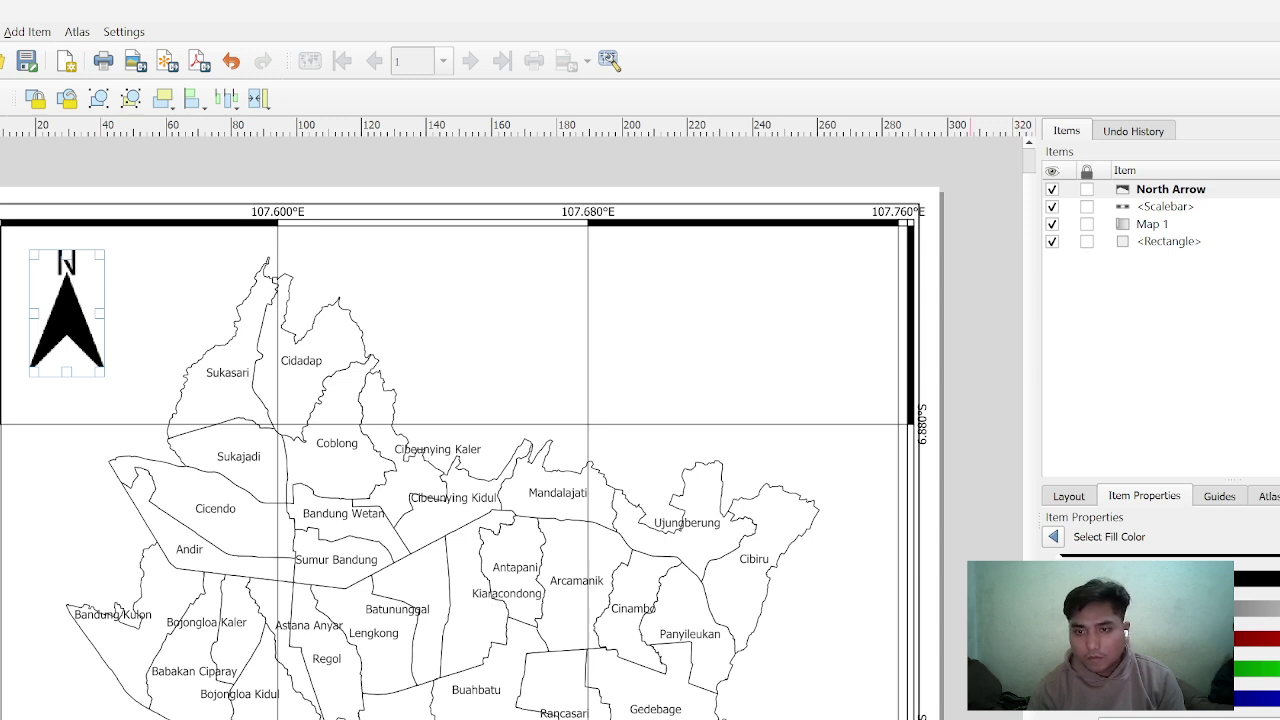
click(972, 630)
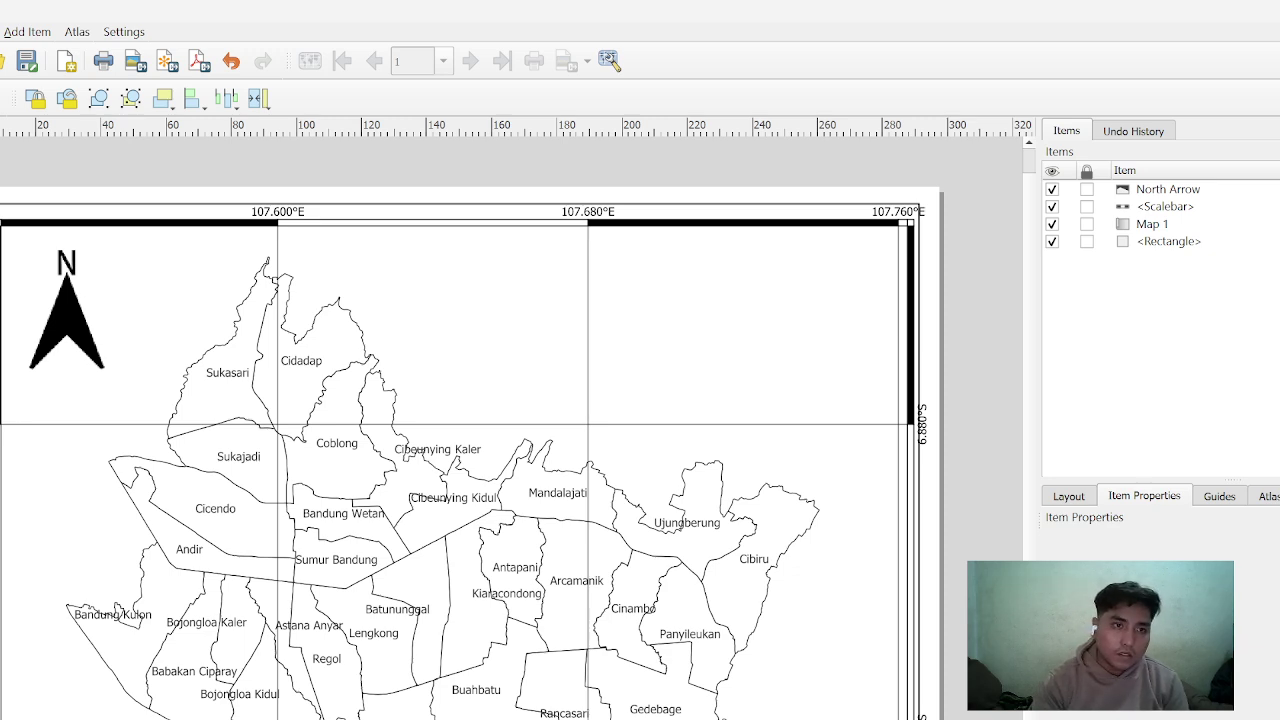
Draw a label about 114 by 29 mm in the empty area above Mandalajati and Ujungberung and clear its placeholder text
drag(511, 241, 882, 335)
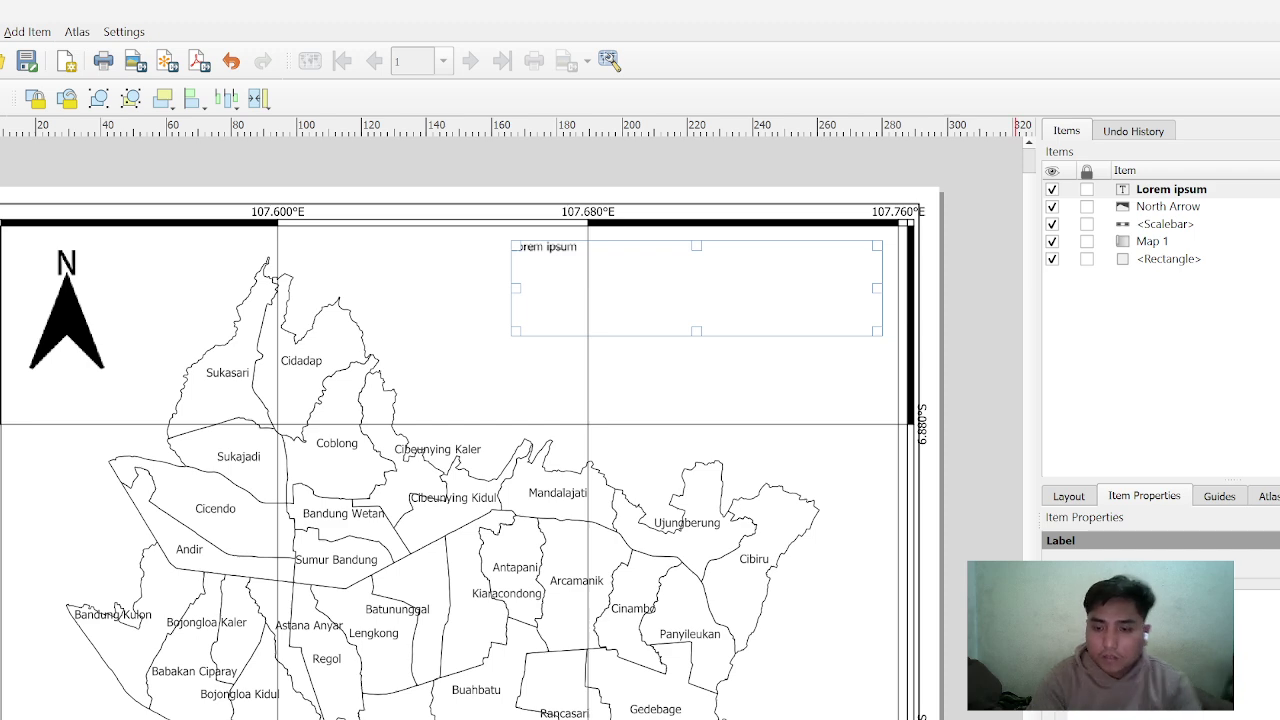
key(BackSpace)
key(BackSpace)
key(BackSpace)
key(BackSpace)
key(BackSpace)
key(BackSpace)
key(BackSpace)
key(BackSpace)
key(BackSpace)
key(BackSpace)
key(BackSpace)
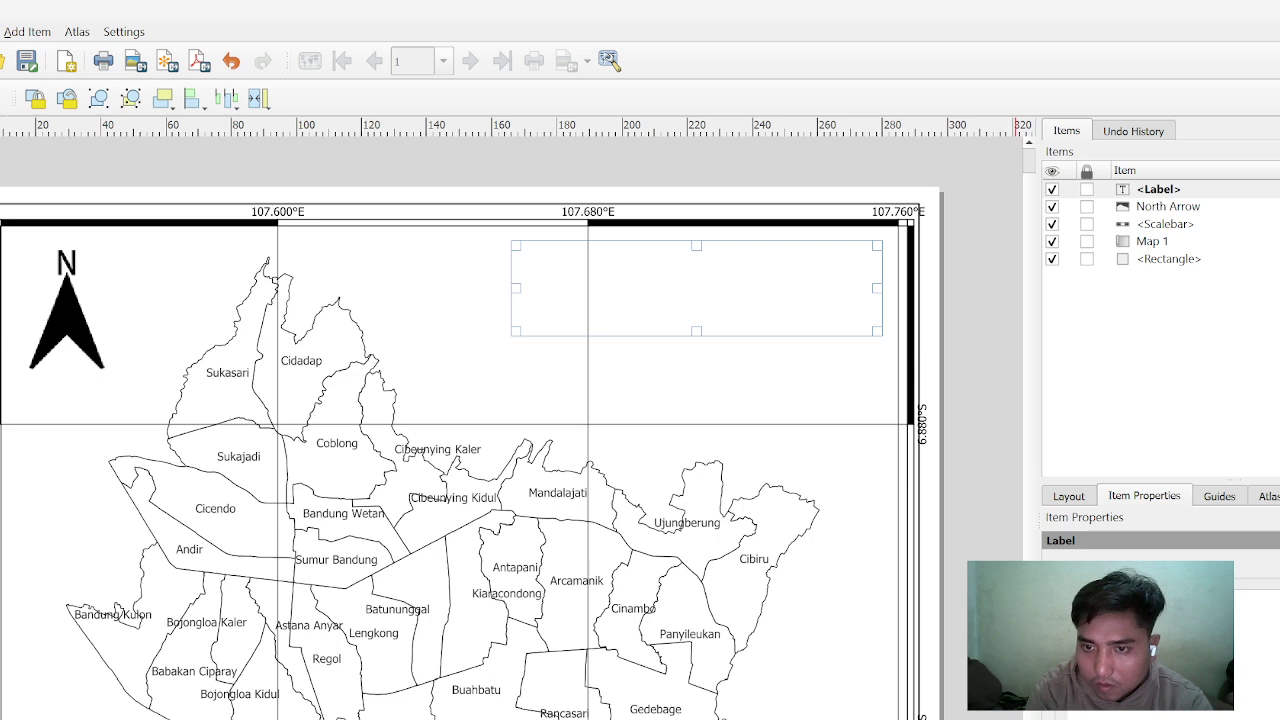
Enter "Peta lokasi penelitian" as the text of the empty label
text(pe)
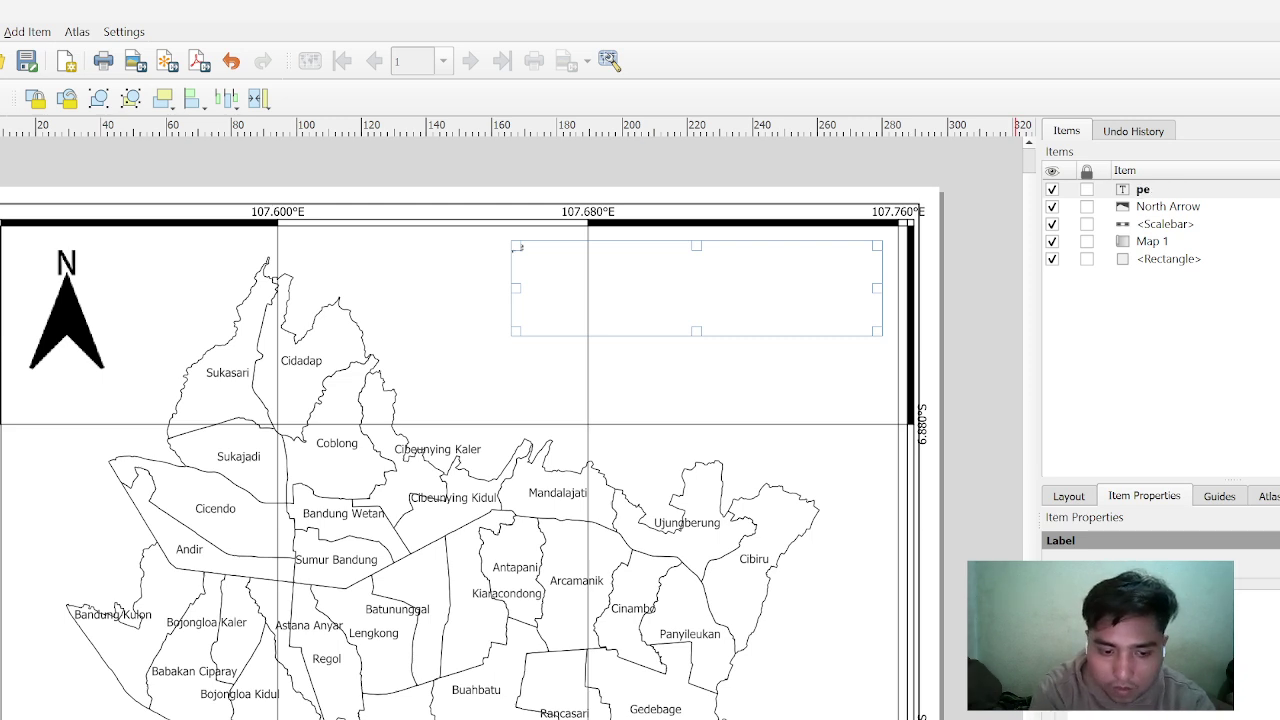
text(ta)
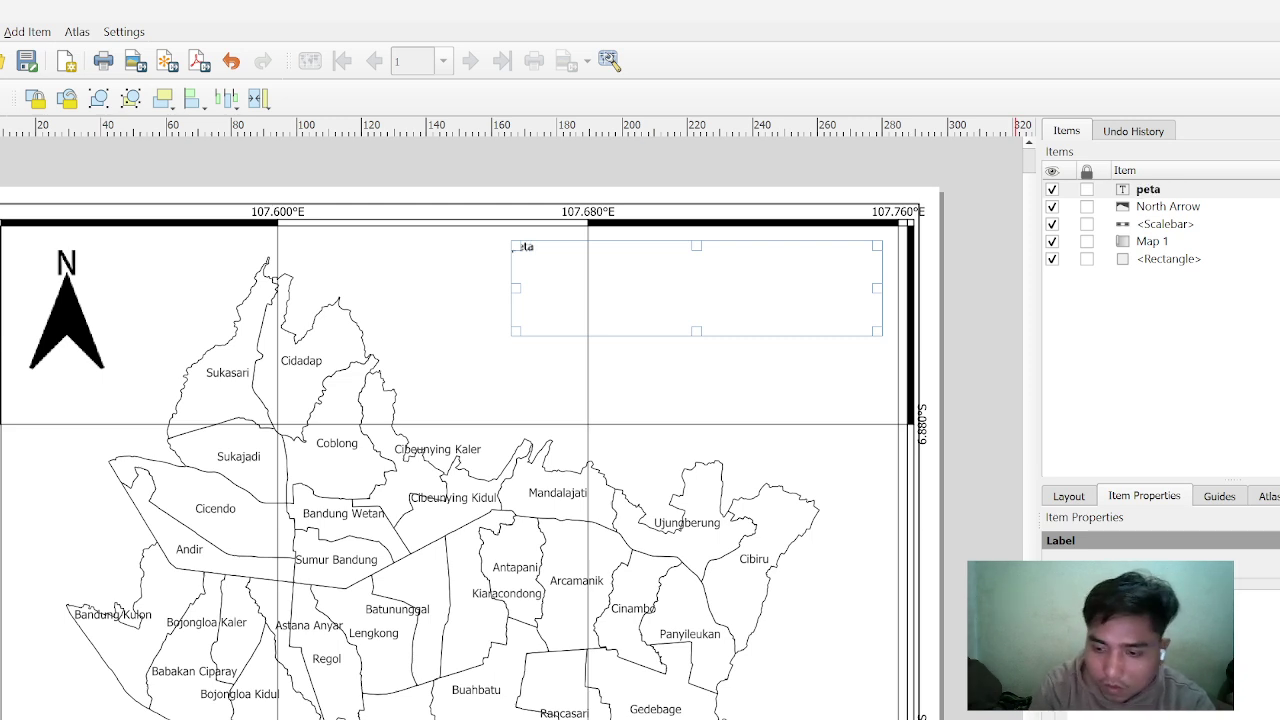
key(BackSpace)
key(BackSpace)
key(BackSpace)
key(BackSpace)
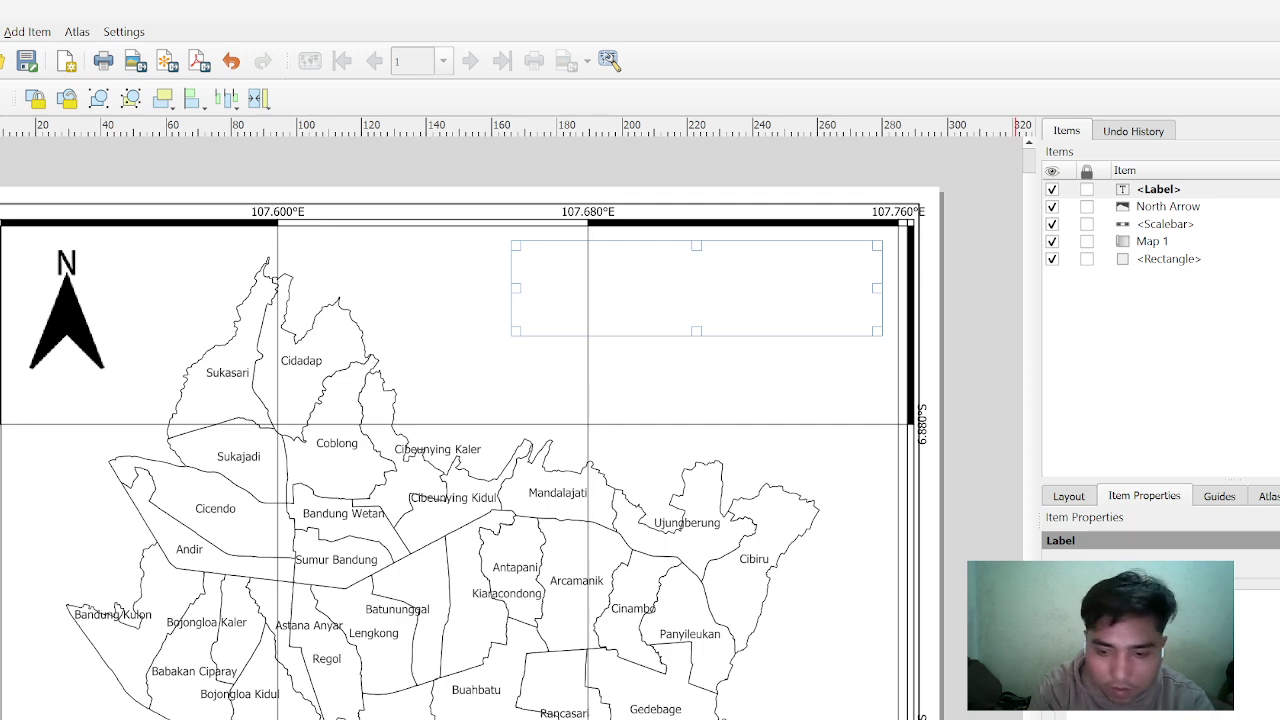
text(Peta l)
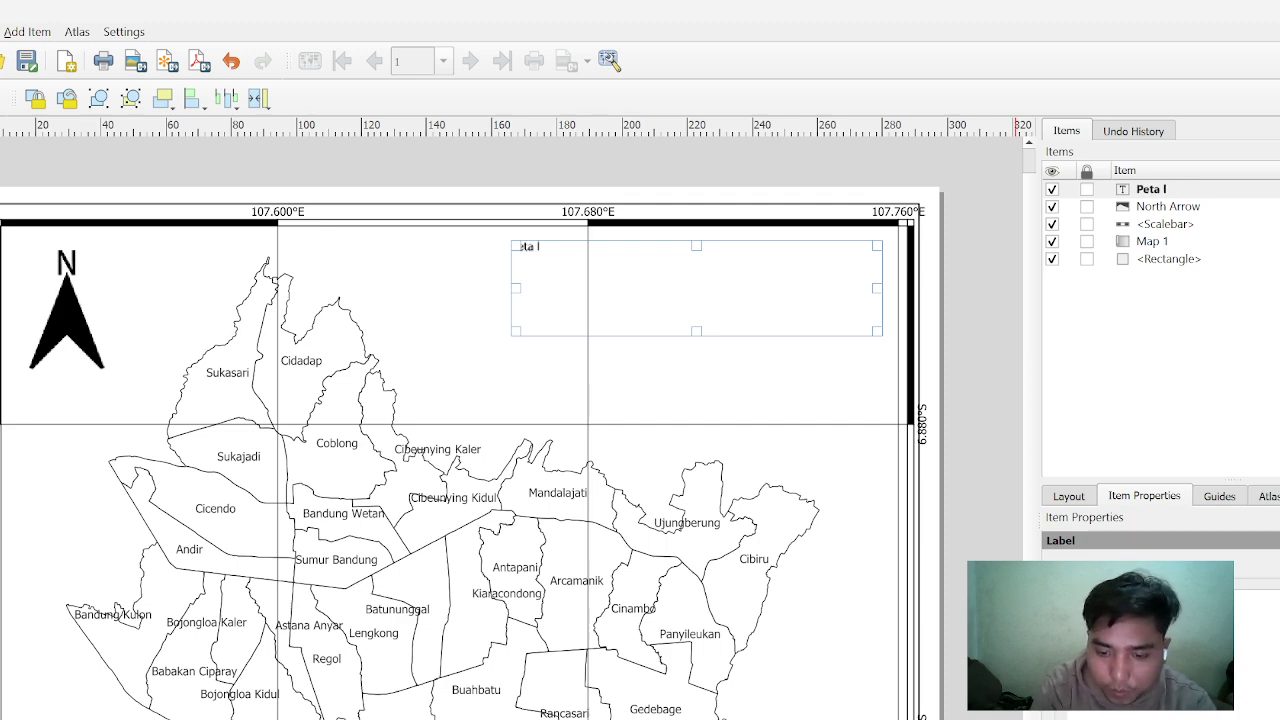
text(okasi pe)
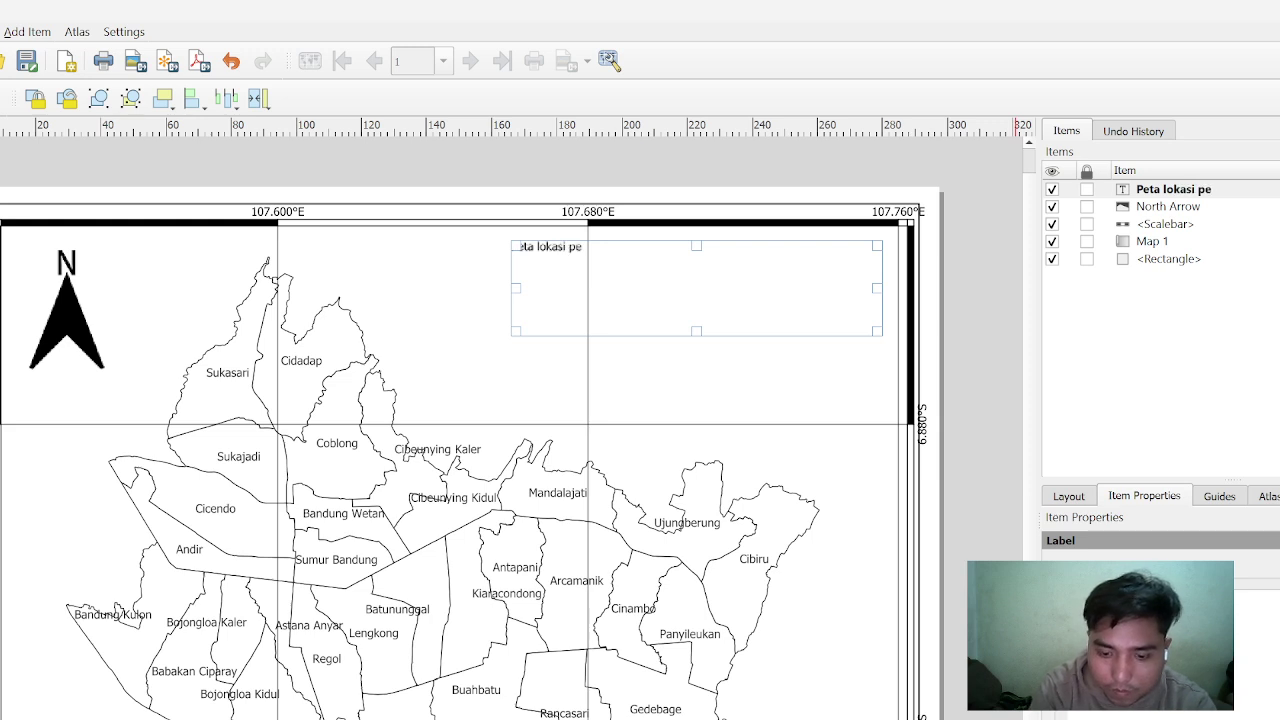
text(nelitian)
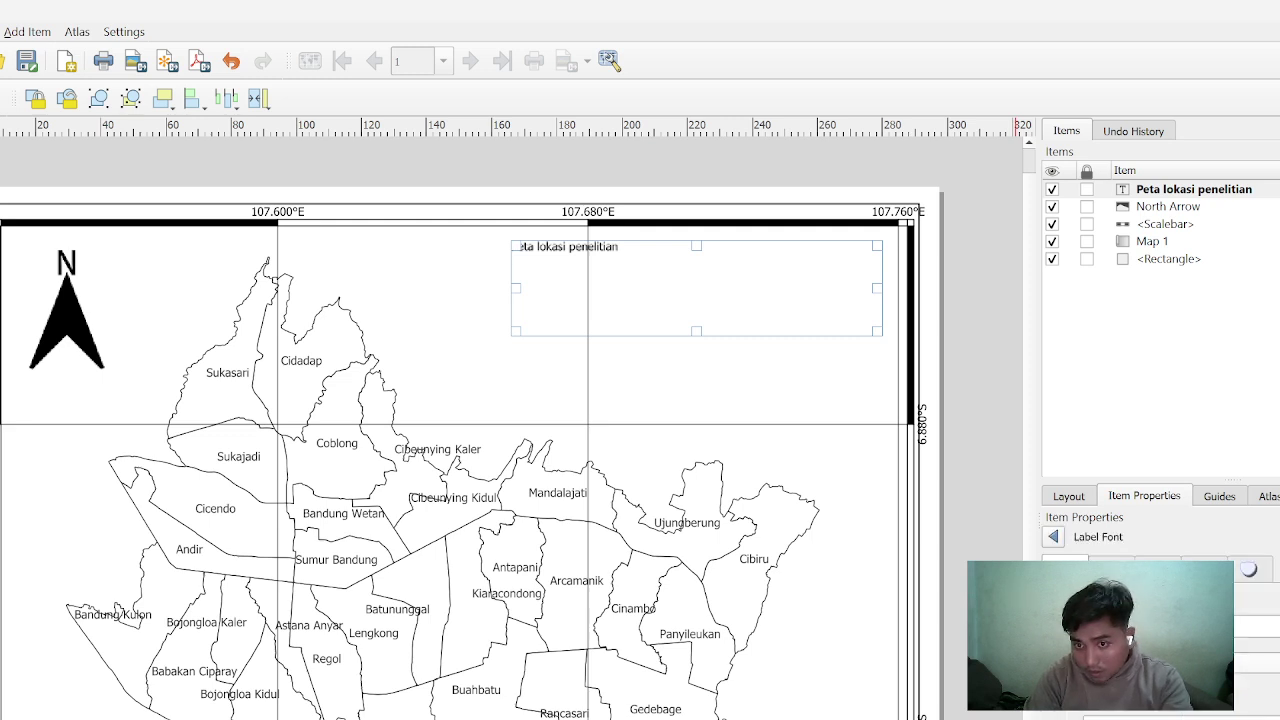
Set the font style of the "Peta lokasi penelitian" label to bold
click(1245, 663)
click(1245, 685)
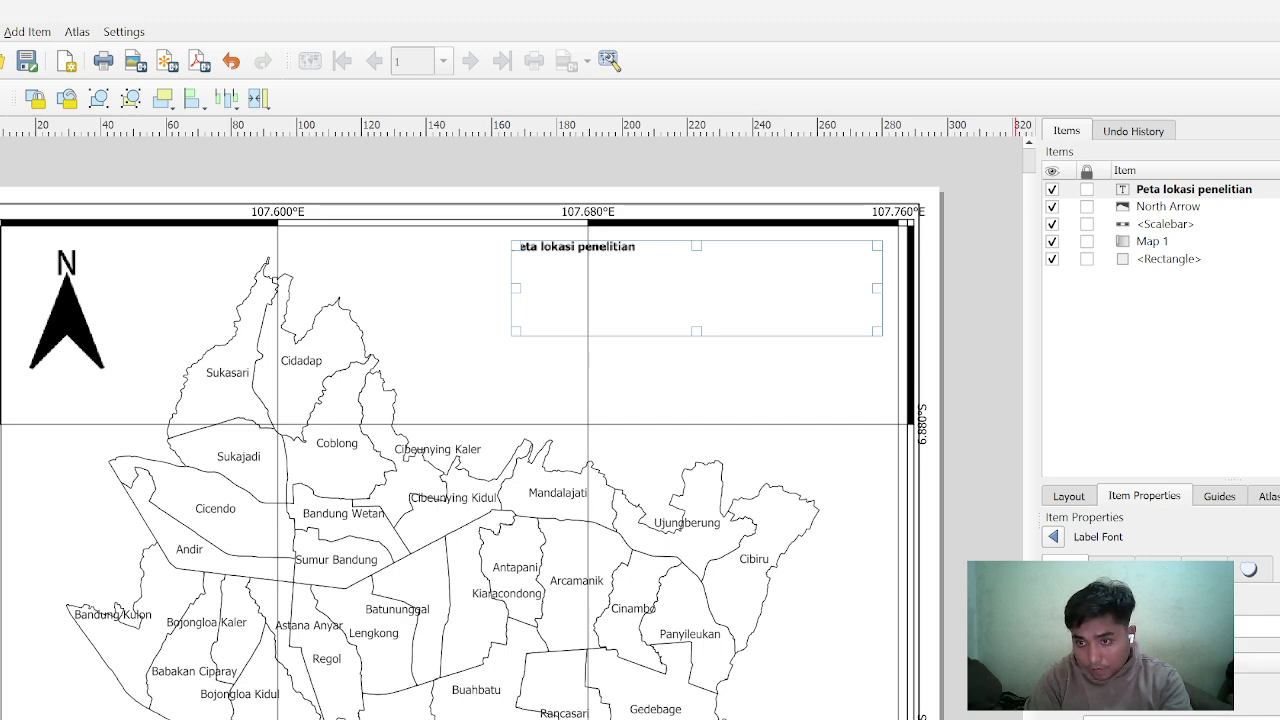
scroll(1250, 660, down, 2)
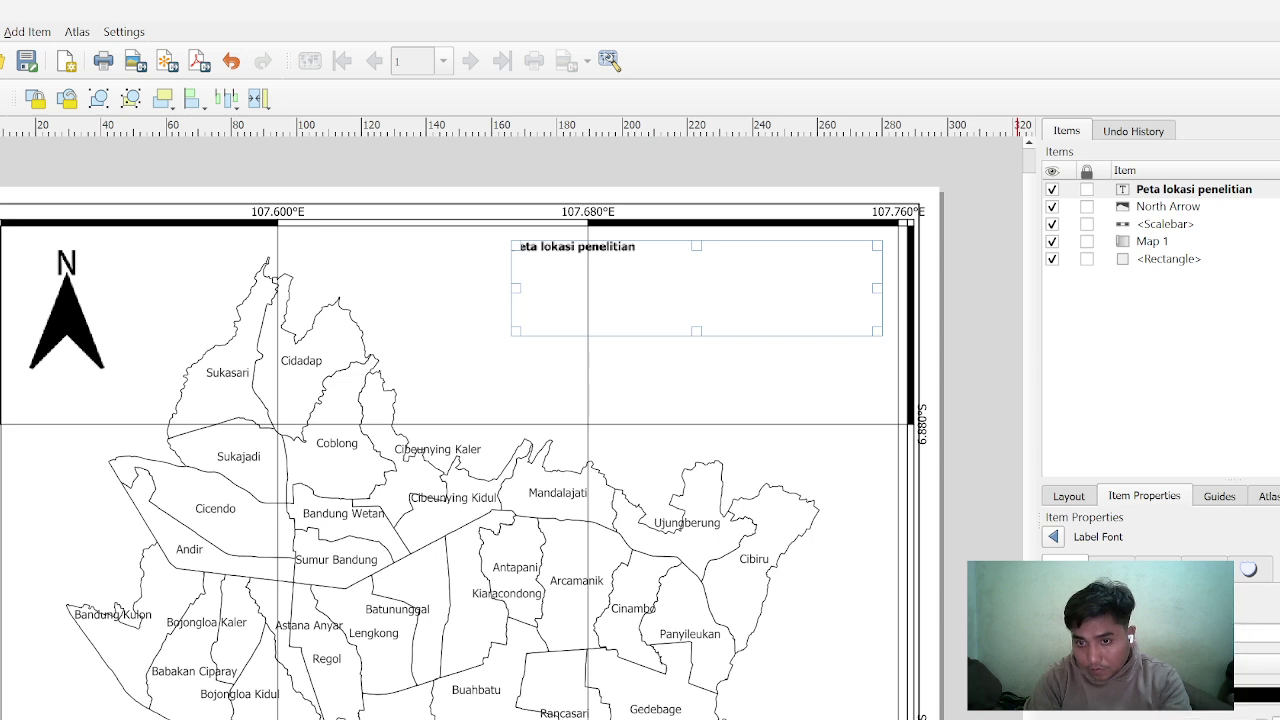
scroll(1250, 660, down, 1)
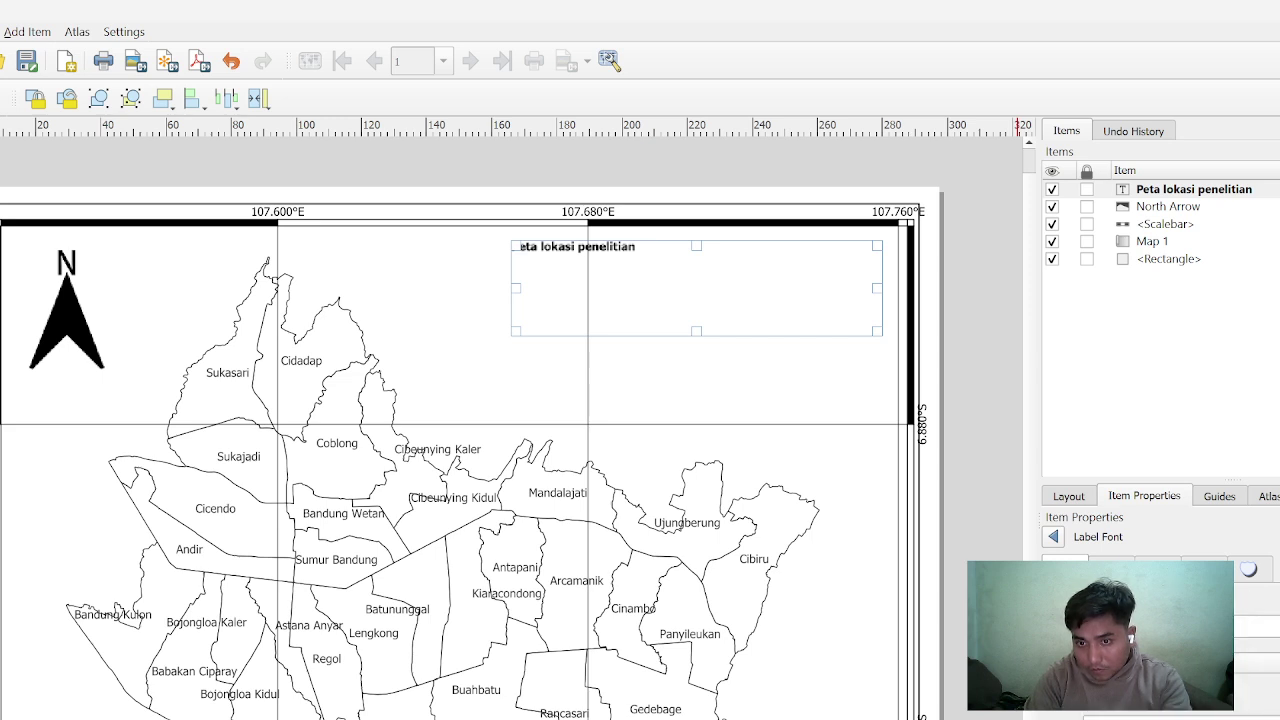
Enlarge the font of the "Peta lokasi penelitian" label so the title spans most of the label box's width, and deselect it
scroll(1250, 660, up, 1)
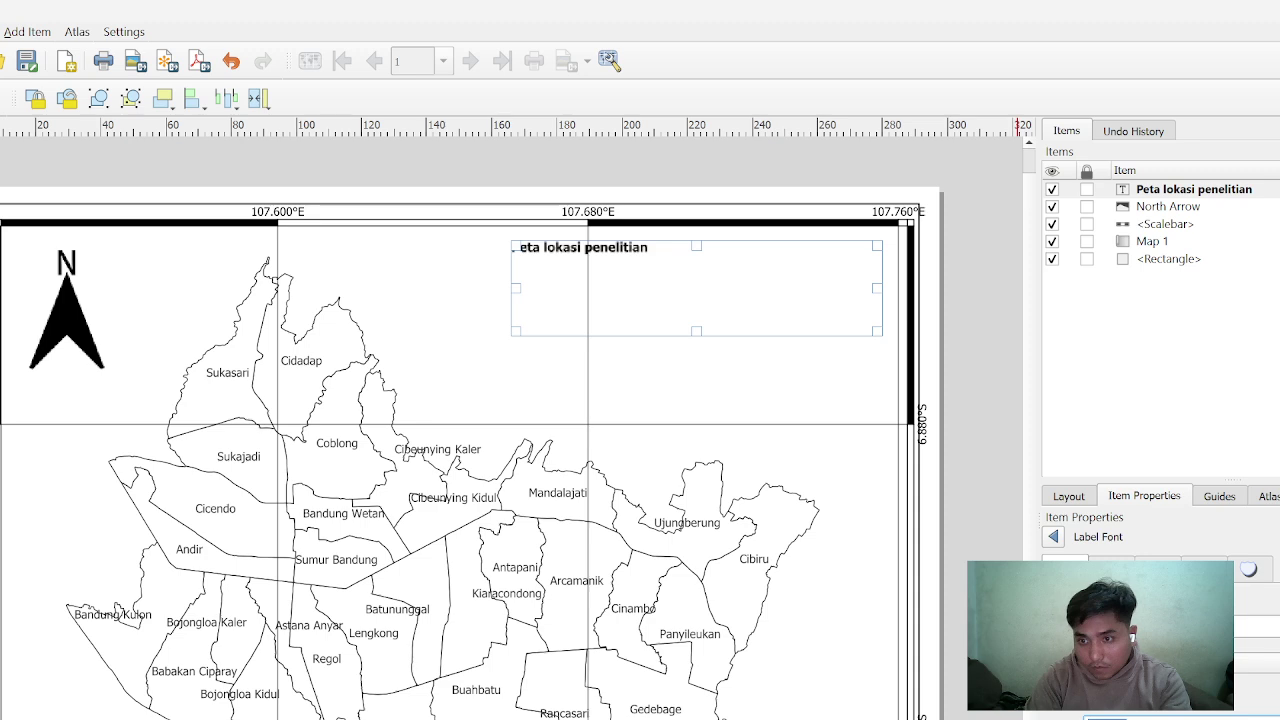
scroll(1250, 660, up, 3)
scroll(1250, 660, up, 4)
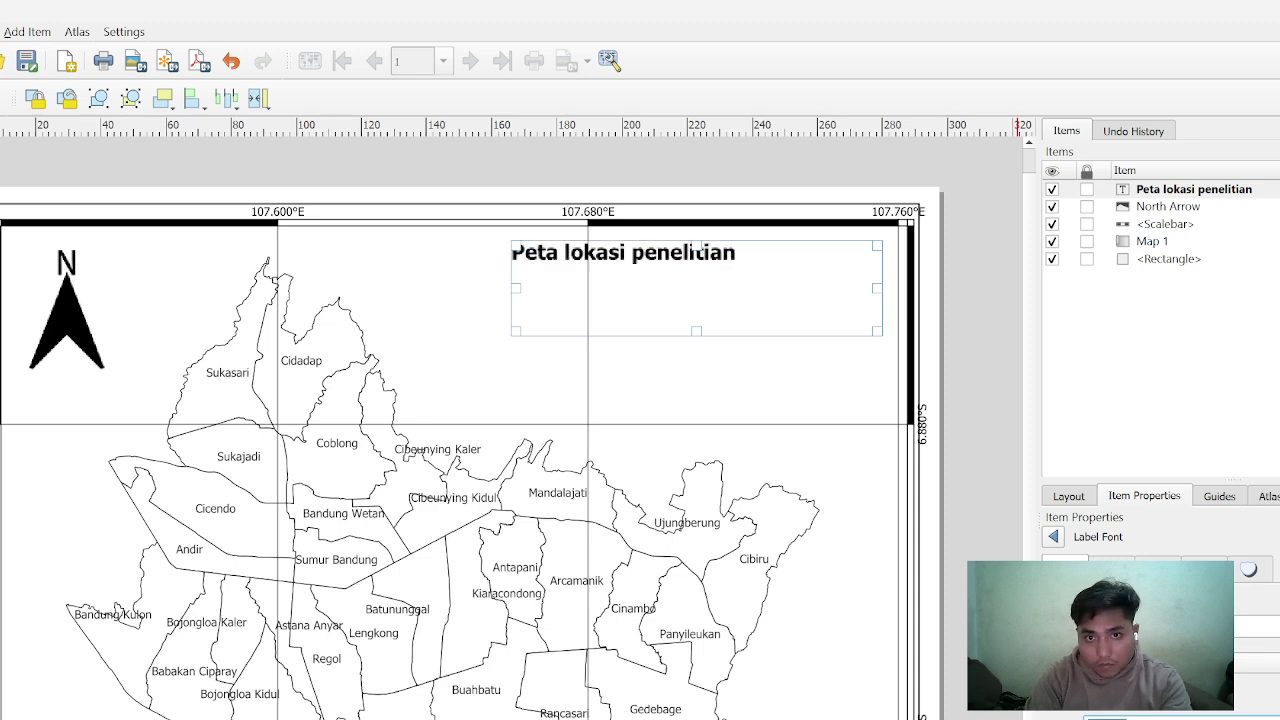
scroll(1250, 660, up, 2)
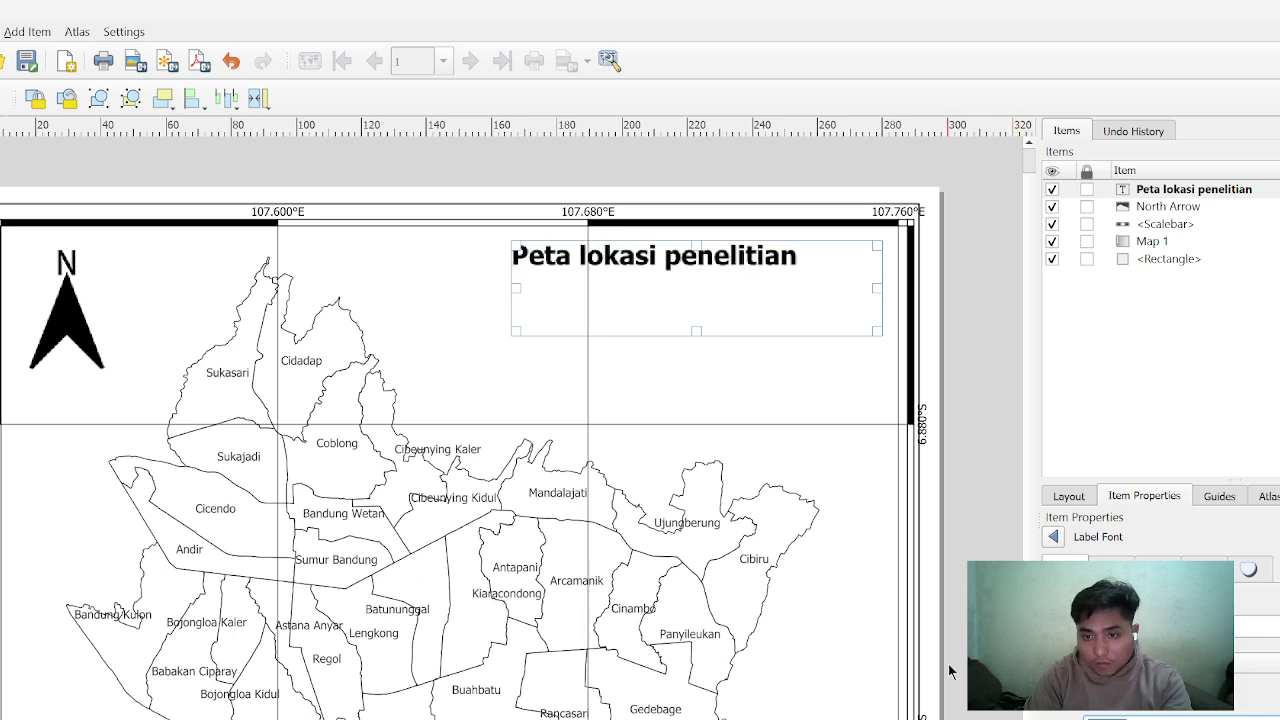
click(983, 620)
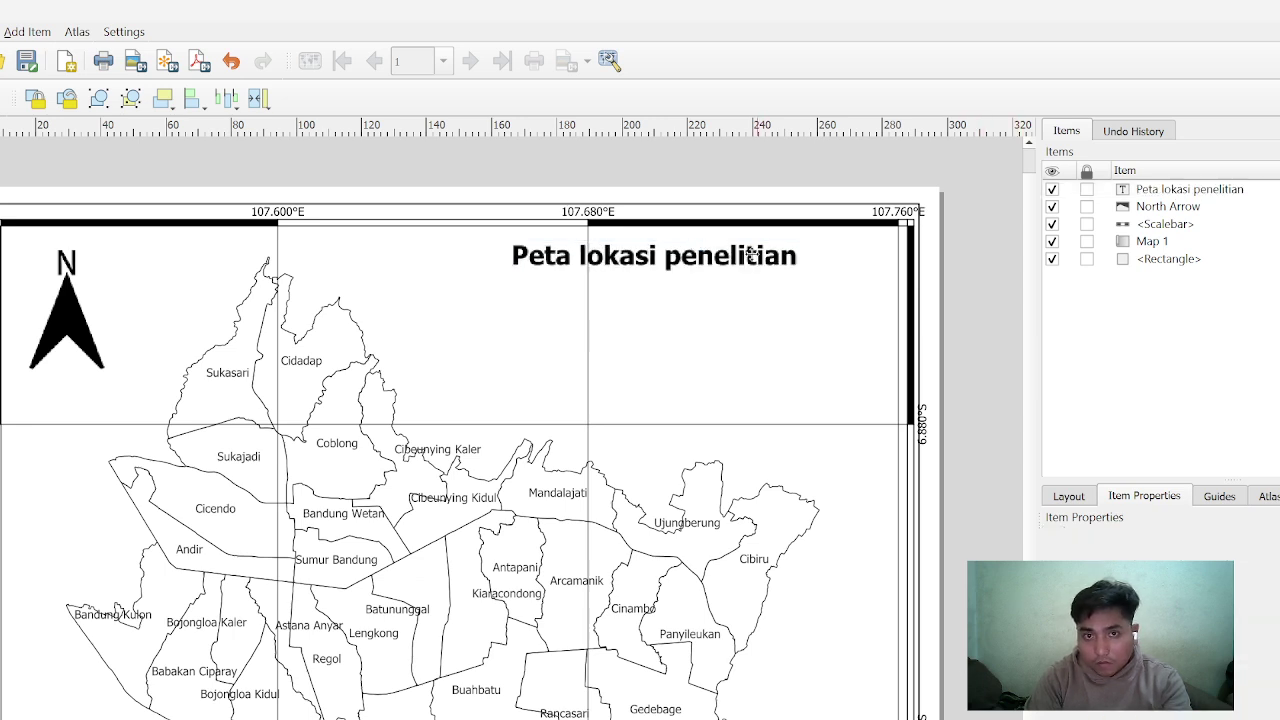
Cut the "Peta lokasi penelitian" label, paste it back and place it in the empty area above Mandalajati, inside the map frame
click(720, 252)
right_click(725, 268)
click(779, 331)
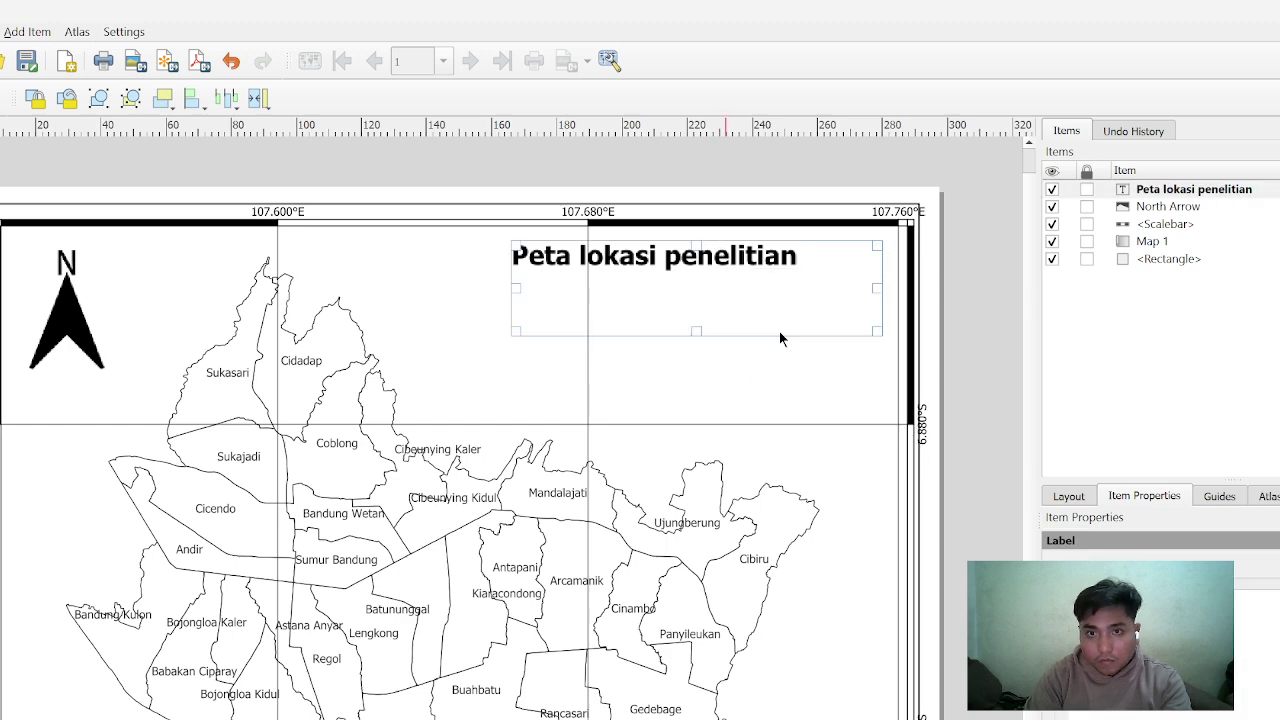
right_click(744, 295)
click(786, 377)
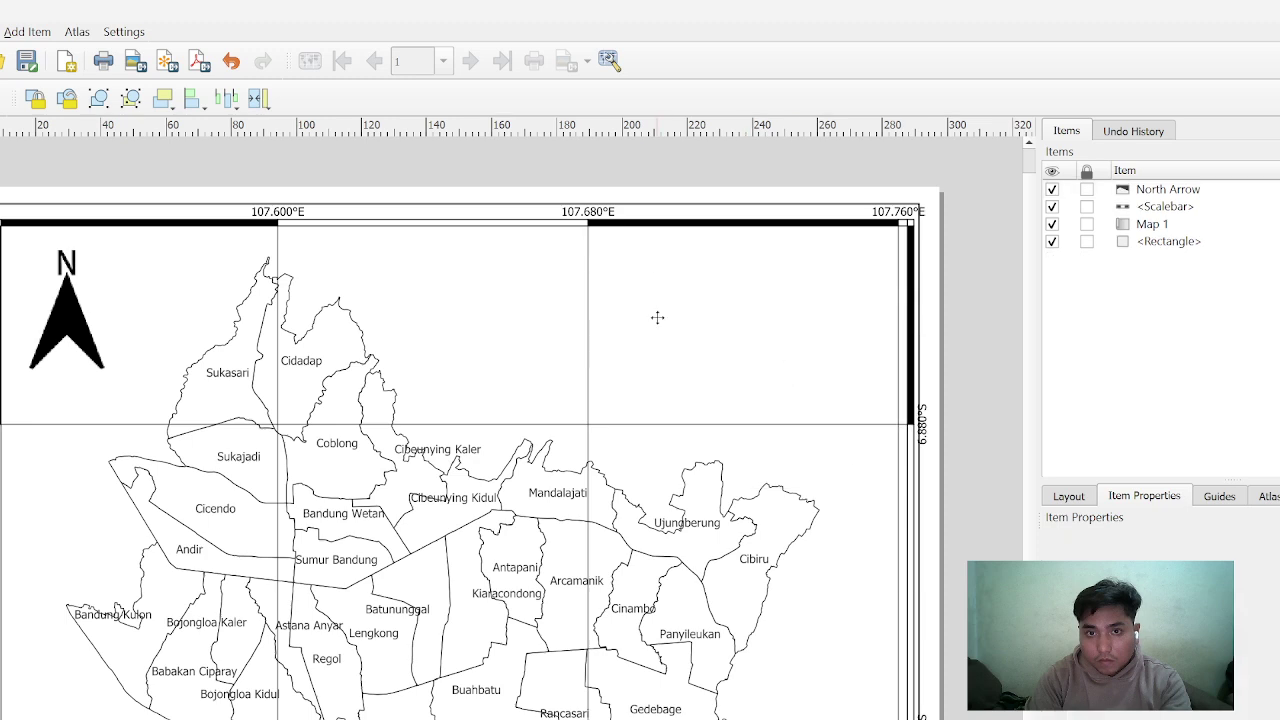
right_click(657, 318)
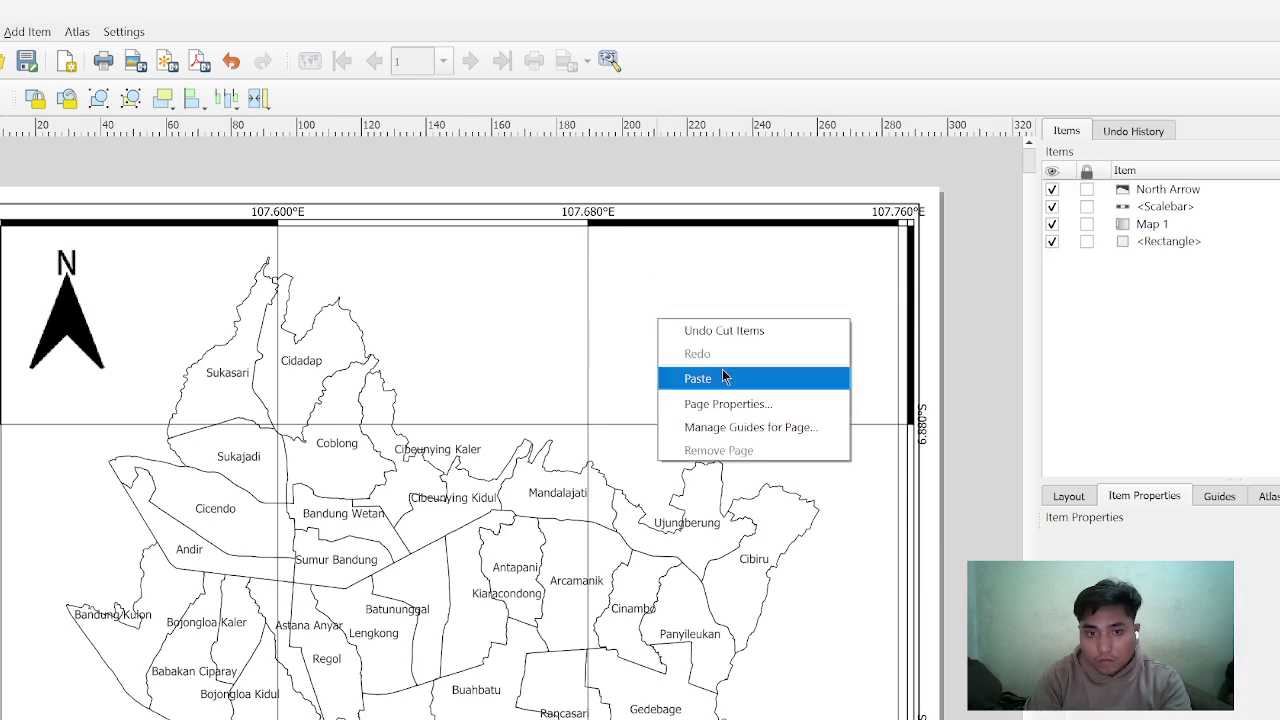
click(724, 377)
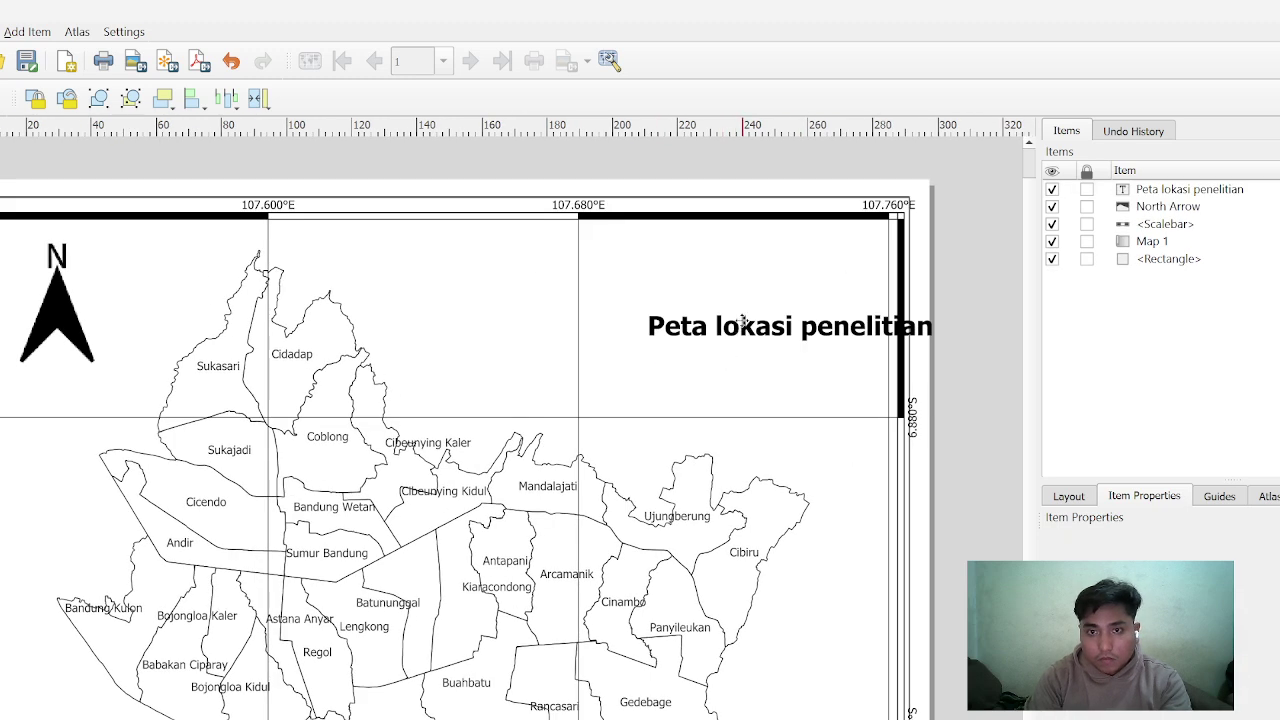
drag(579, 279, 543, 266)
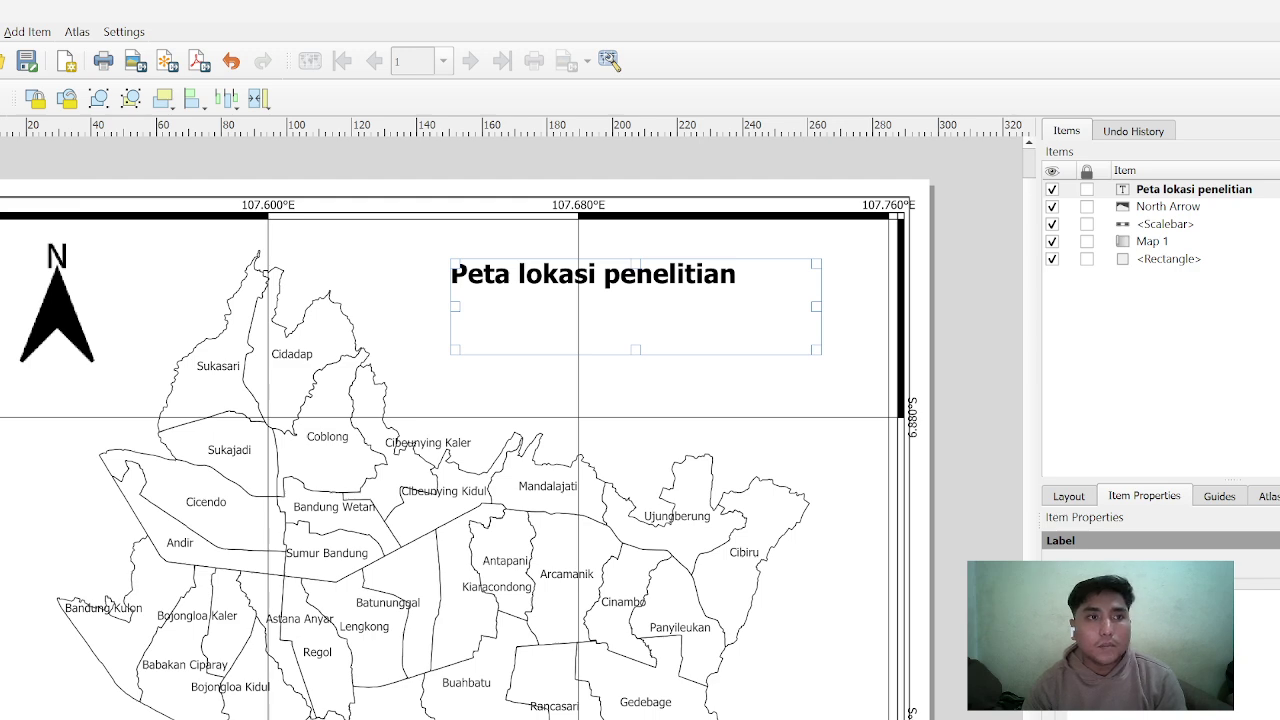
Start exporting the finished research location layout as an image file
key(alt+l)
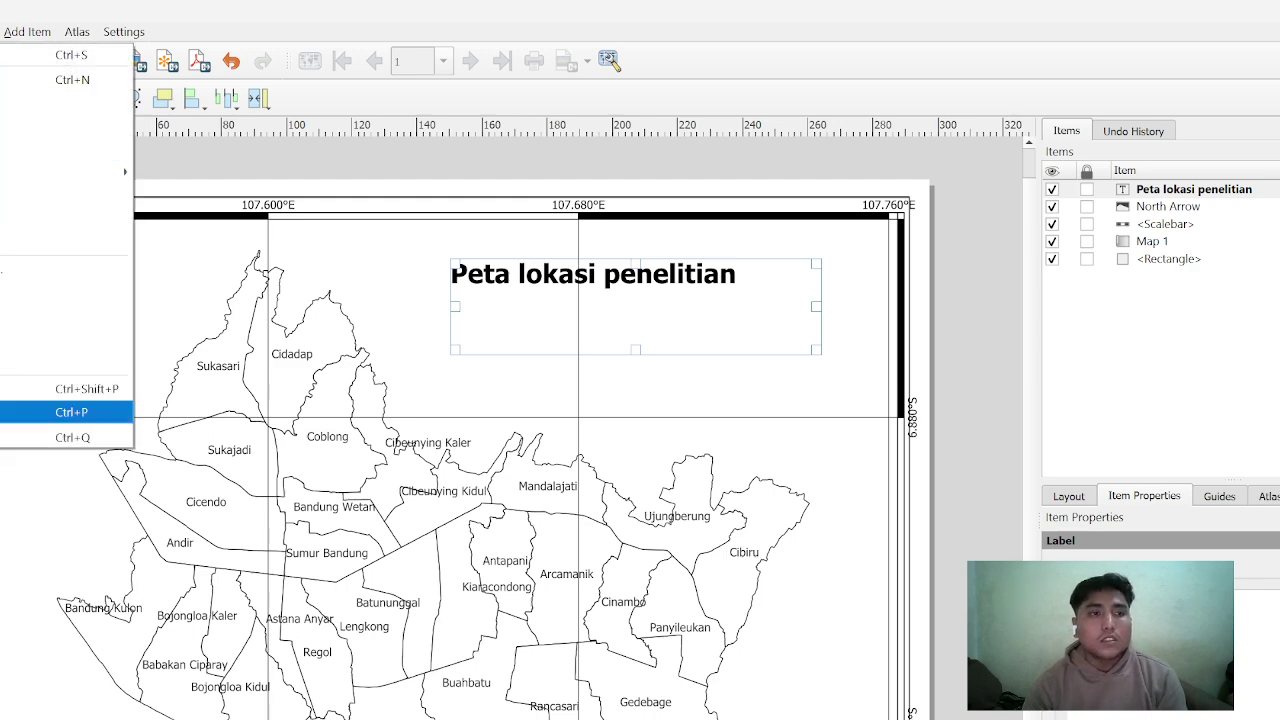
key(Up)
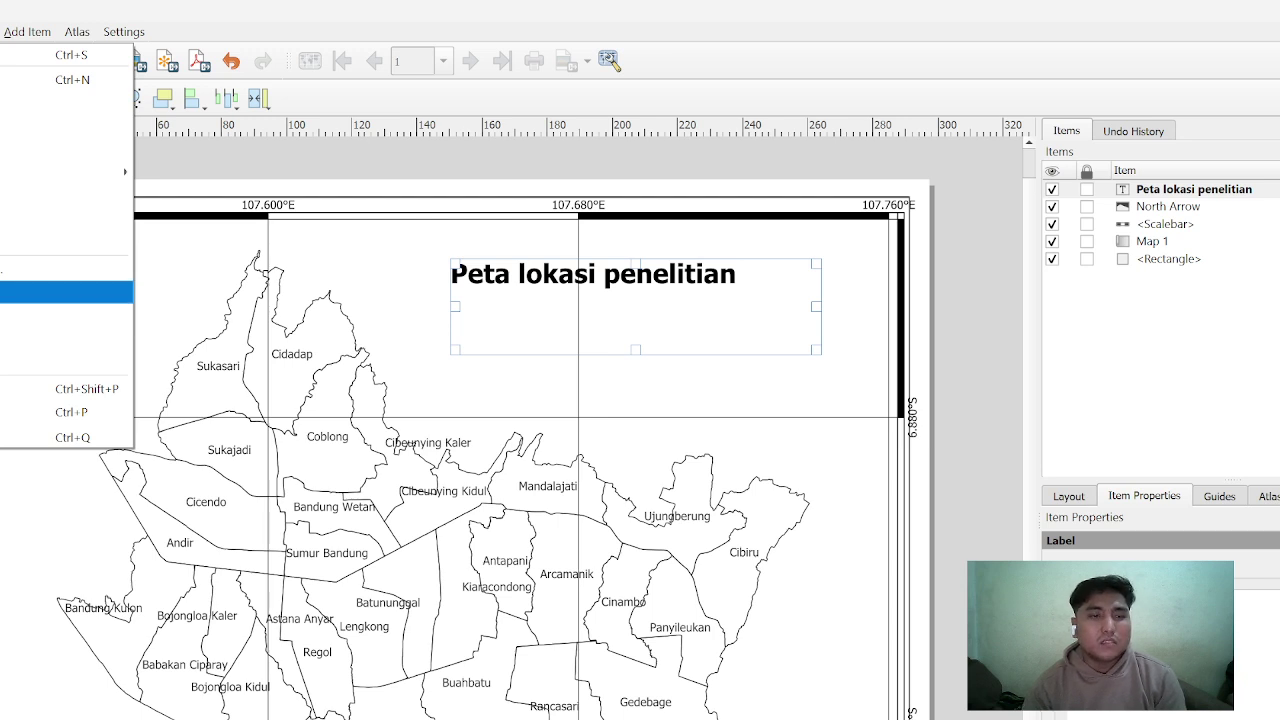
key(Down)
key(Down)
key(Down)
key(Up)
key(Up)
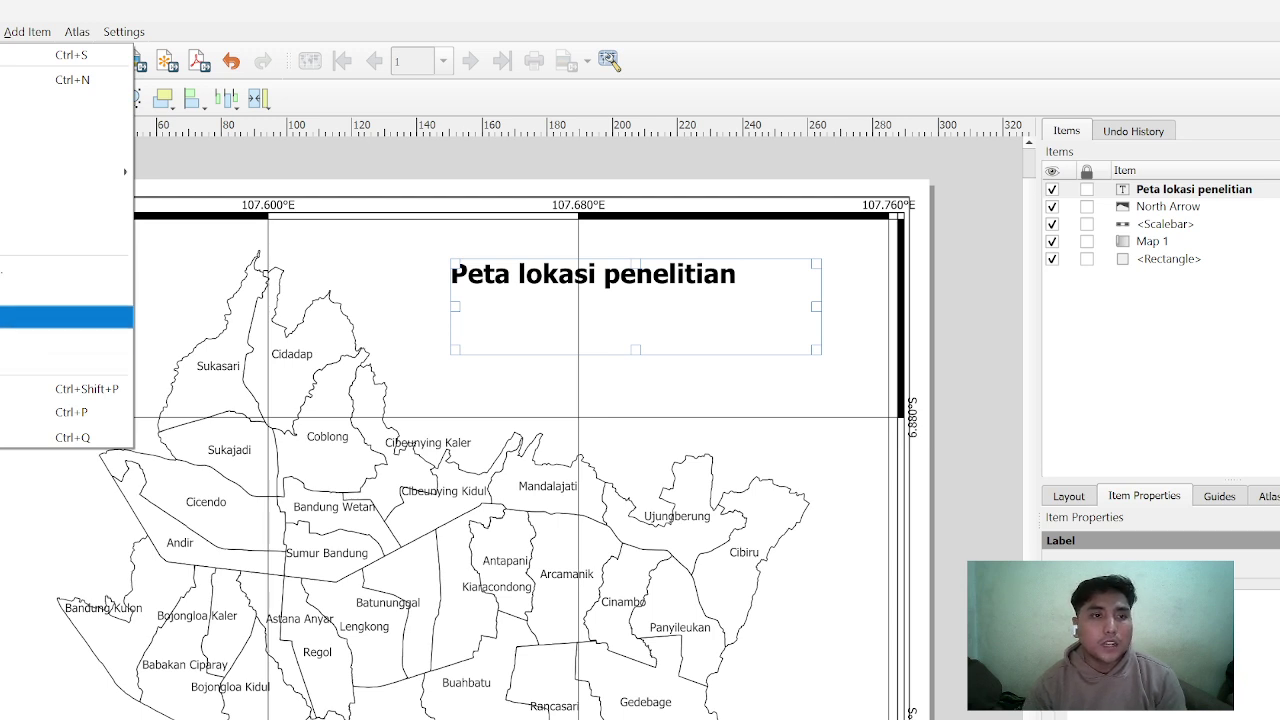
key(Up)
key(Down)
key(Up)
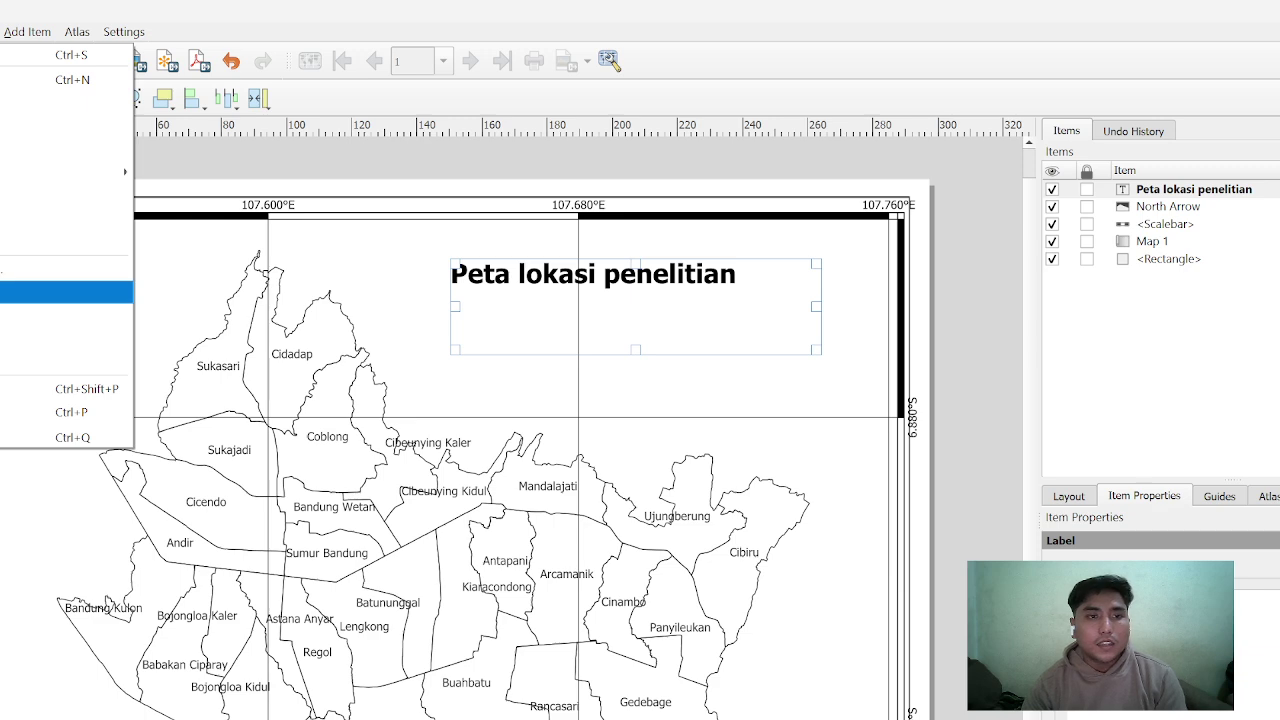
key(Down)
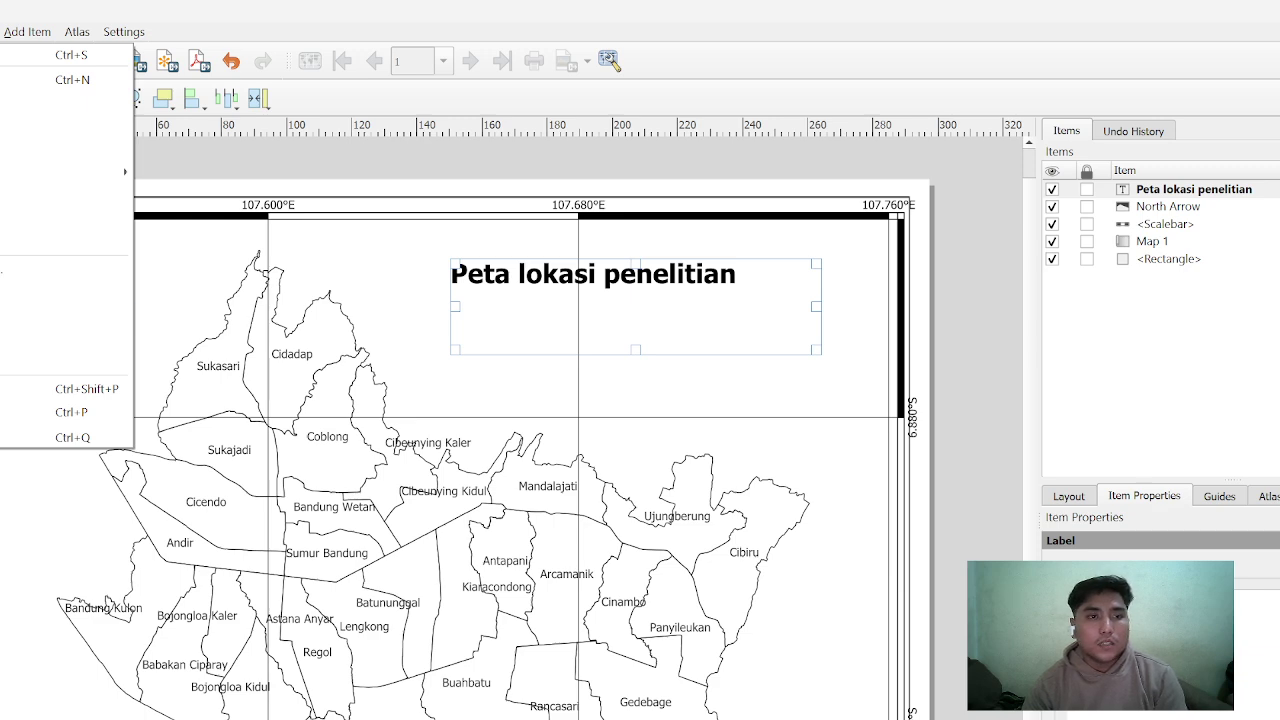
key(Up)
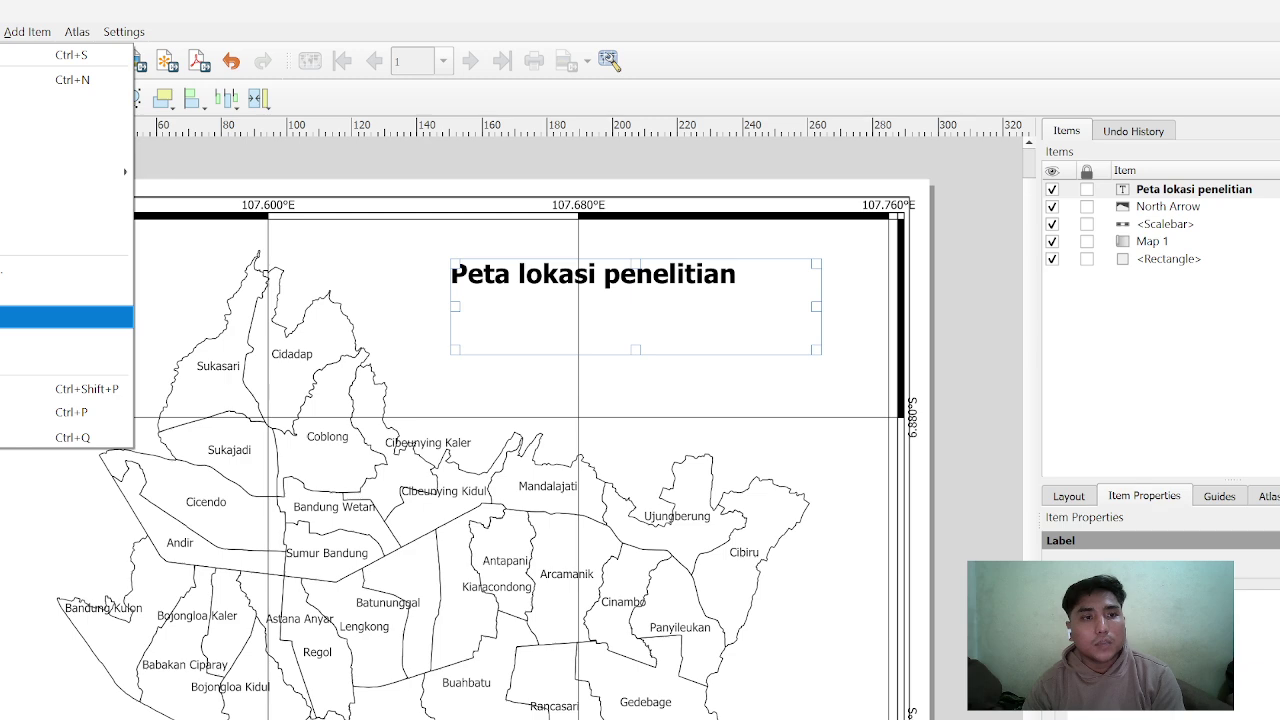
key(Return)
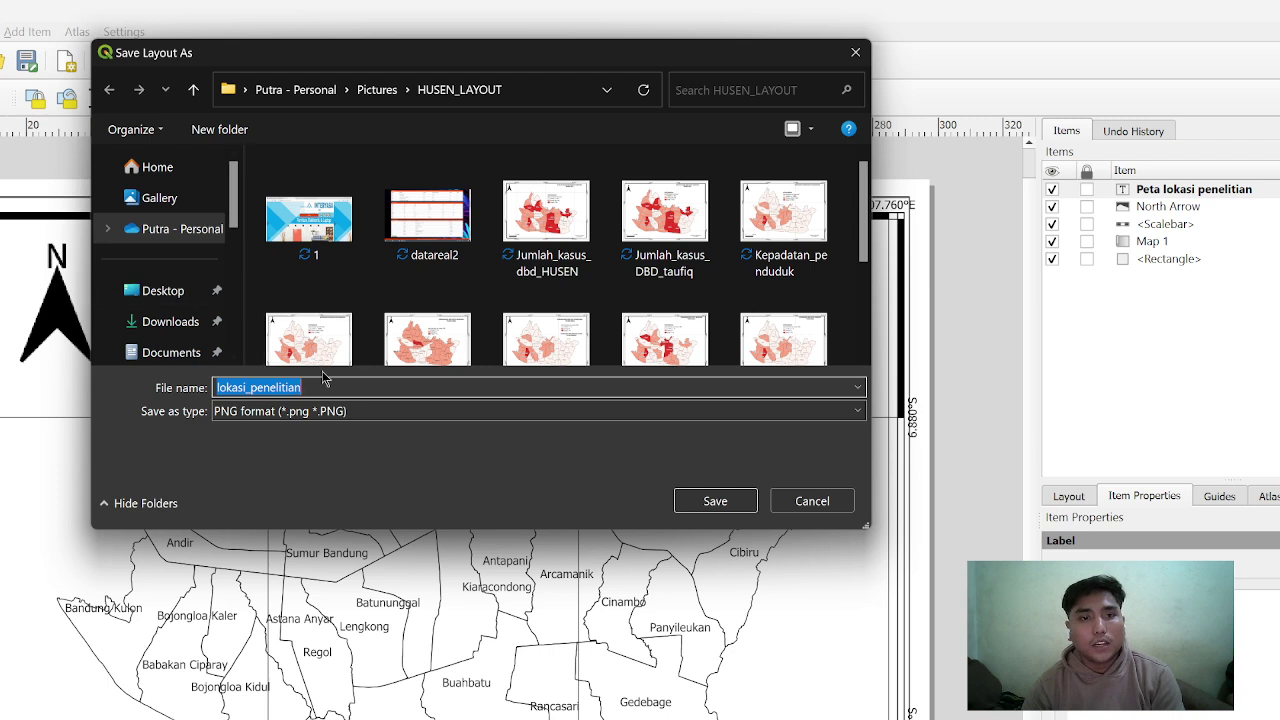
Save the exported layout as lokasi_penelitian in PNG format on the SIPA (D:) drive at 300 dpi
scroll(200, 300, down, 2)
scroll(200, 305, down, 3)
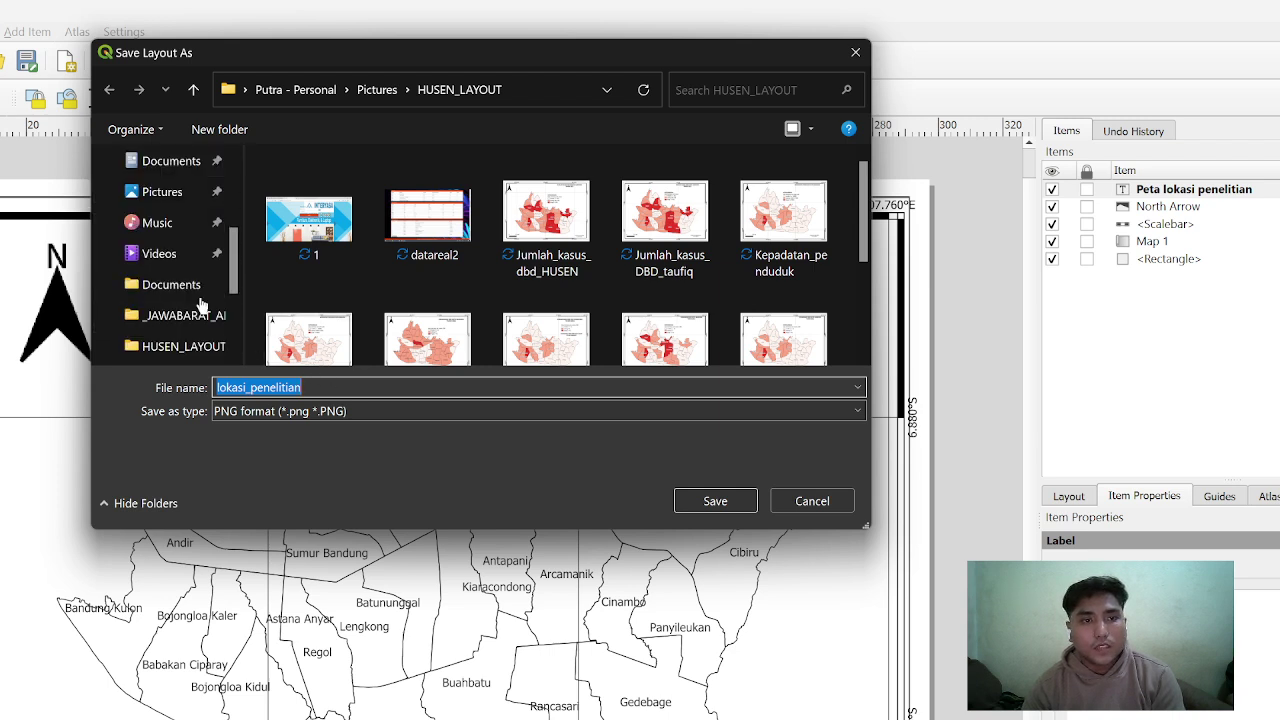
scroll(203, 305, up, 4)
scroll(203, 303, up, 1)
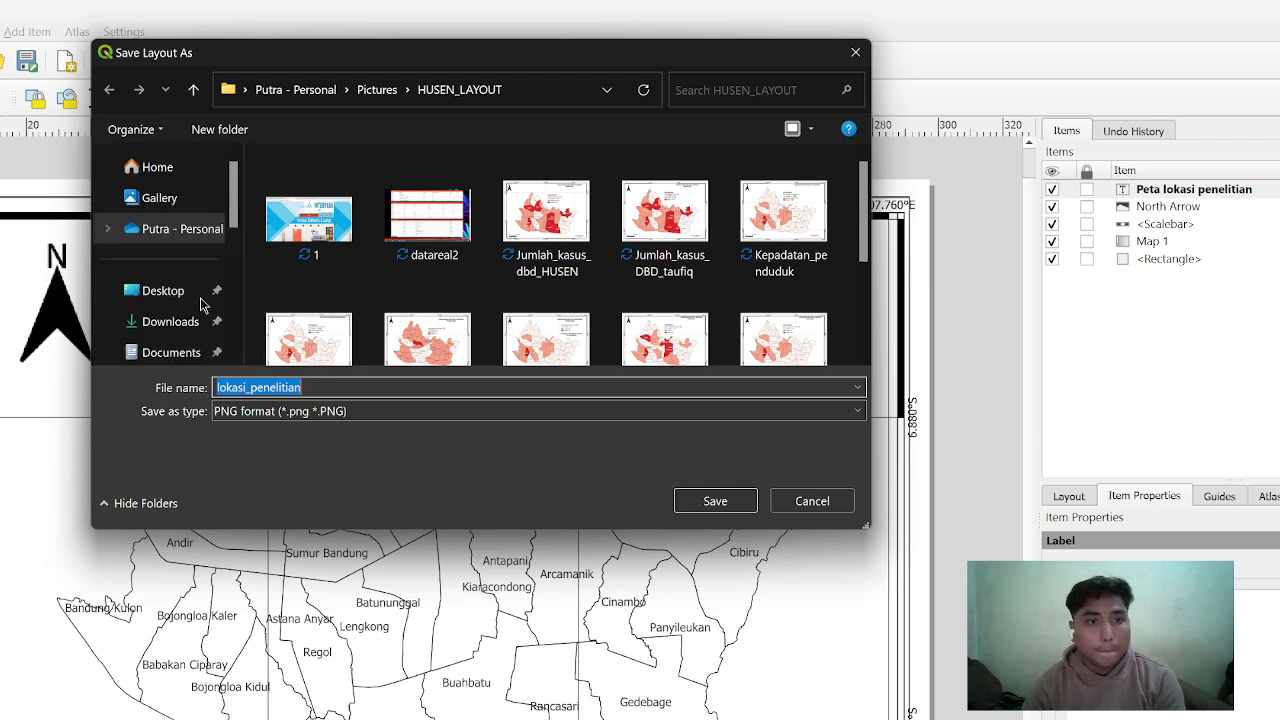
scroll(203, 303, down, 4)
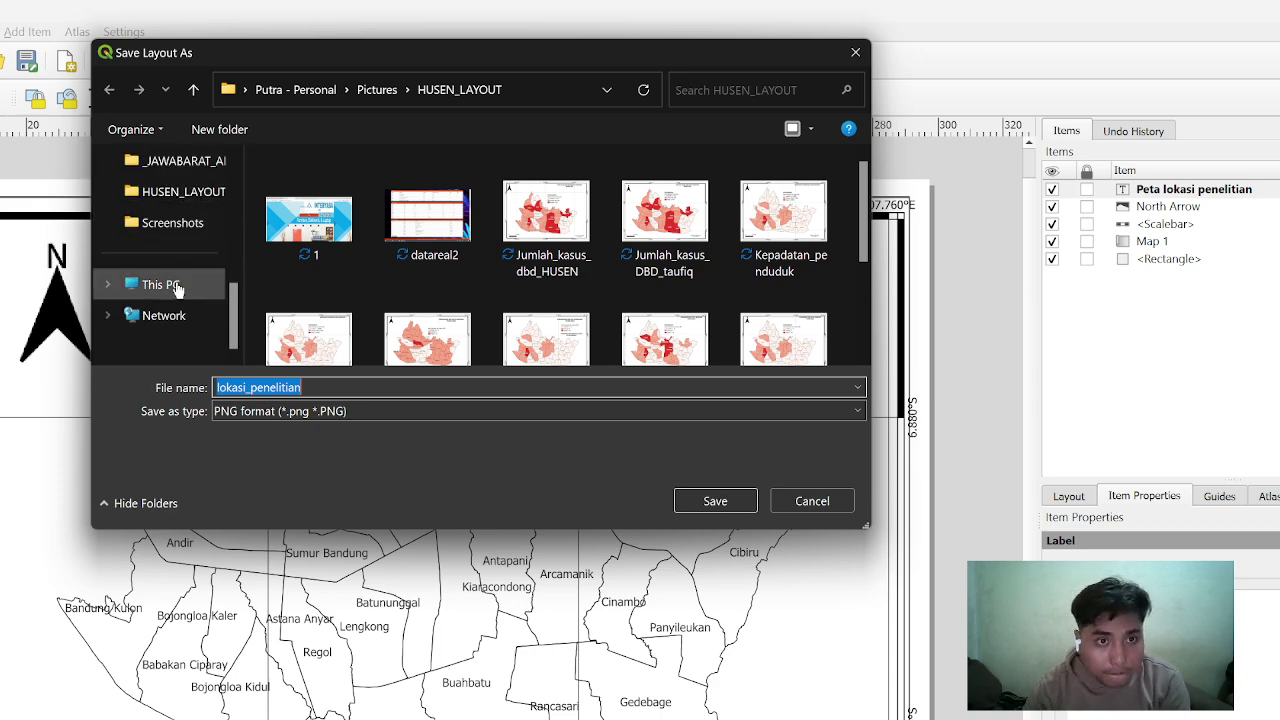
click(172, 285)
double_click(663, 200)
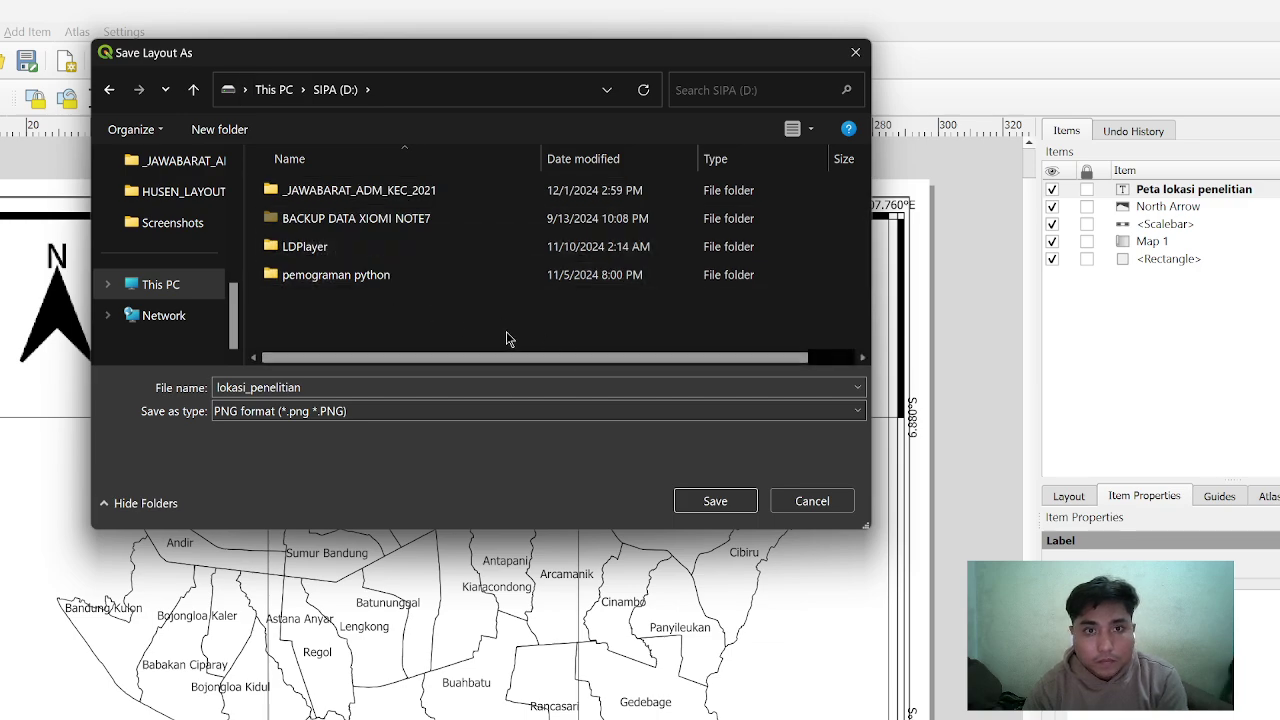
click(722, 501)
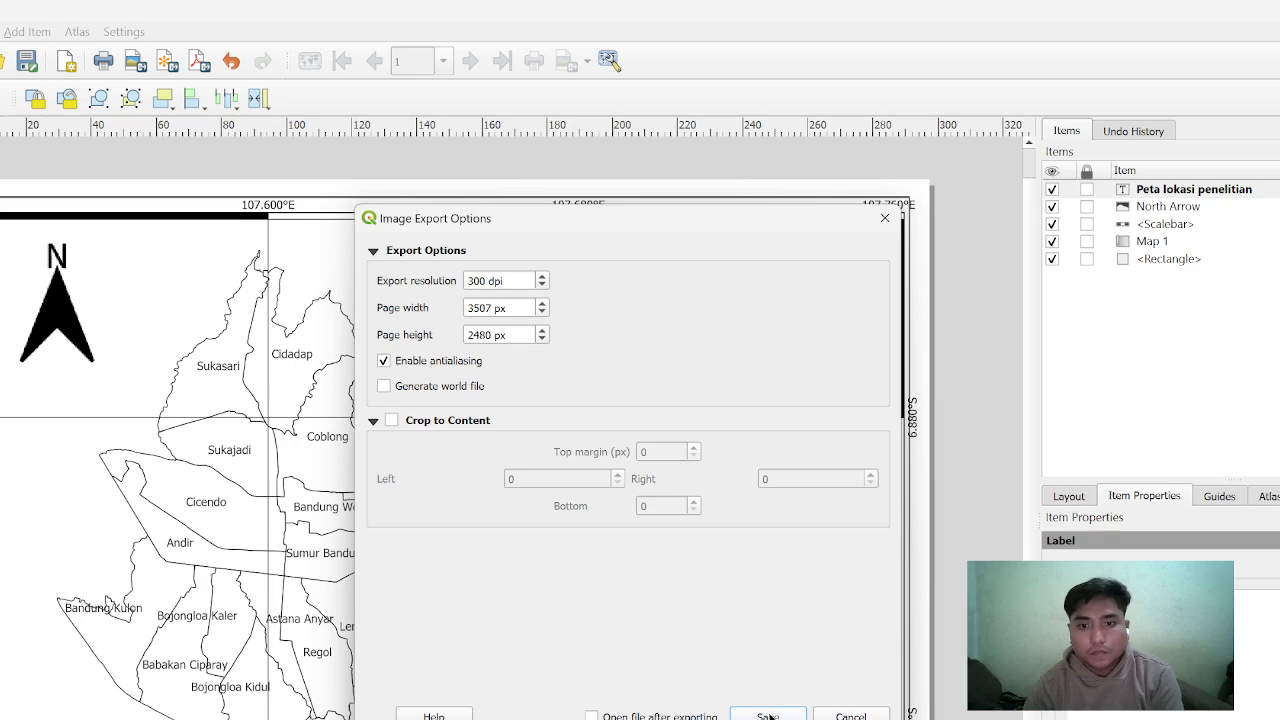
click(767, 716)
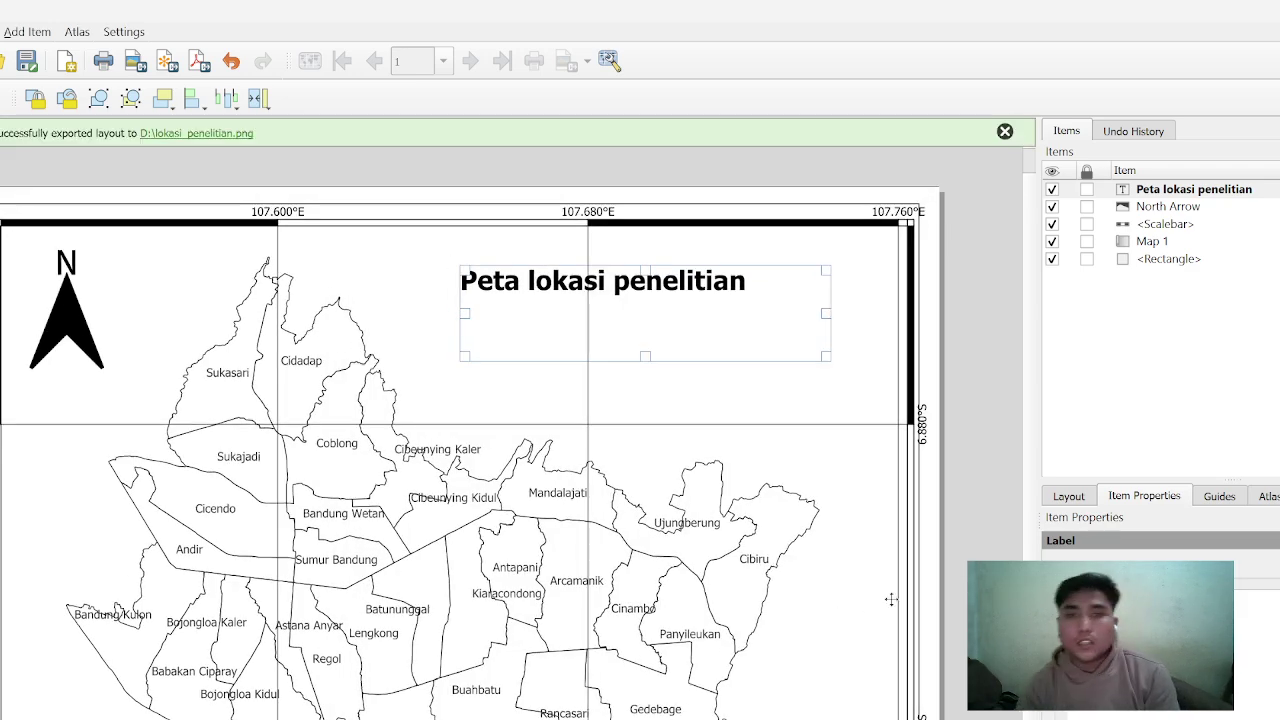
click(984, 492)
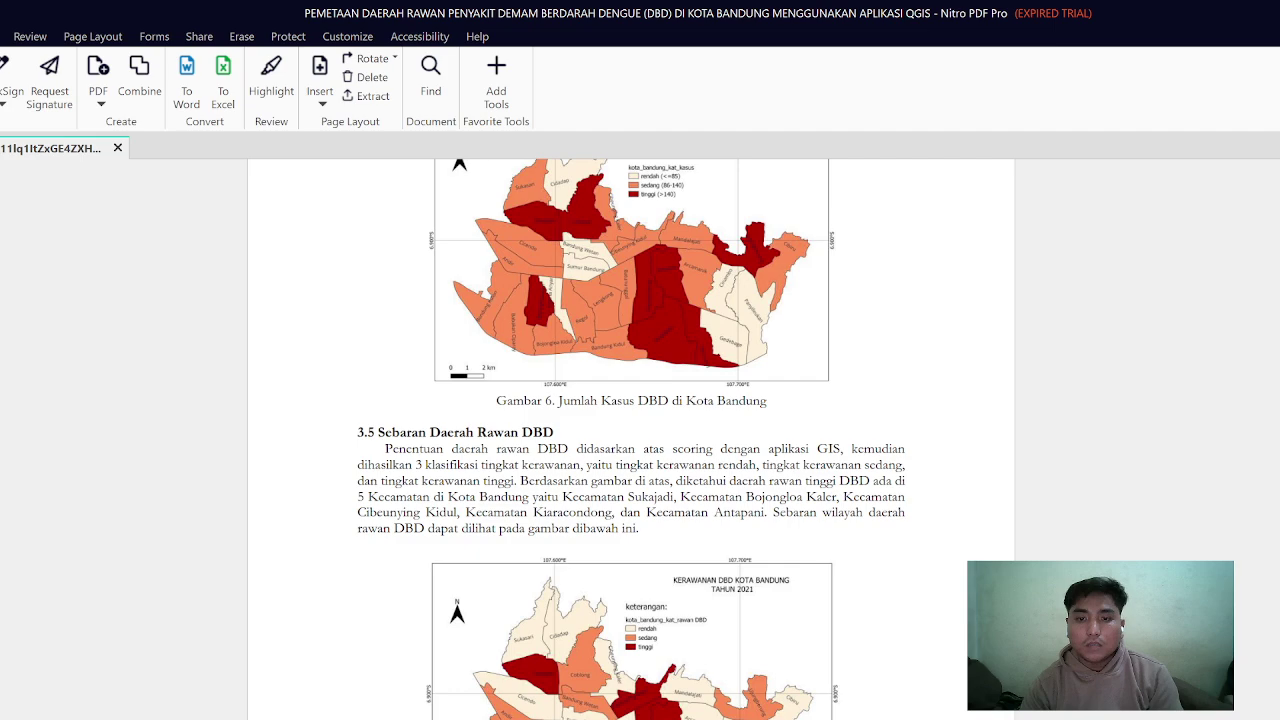
Switch to the DBD article in Nitro PDF Pro and review the rainfall map and Tabel 6, Curah Hujan di Kota Bandung tahun 2021
scroll(1175, 435, up, 20)
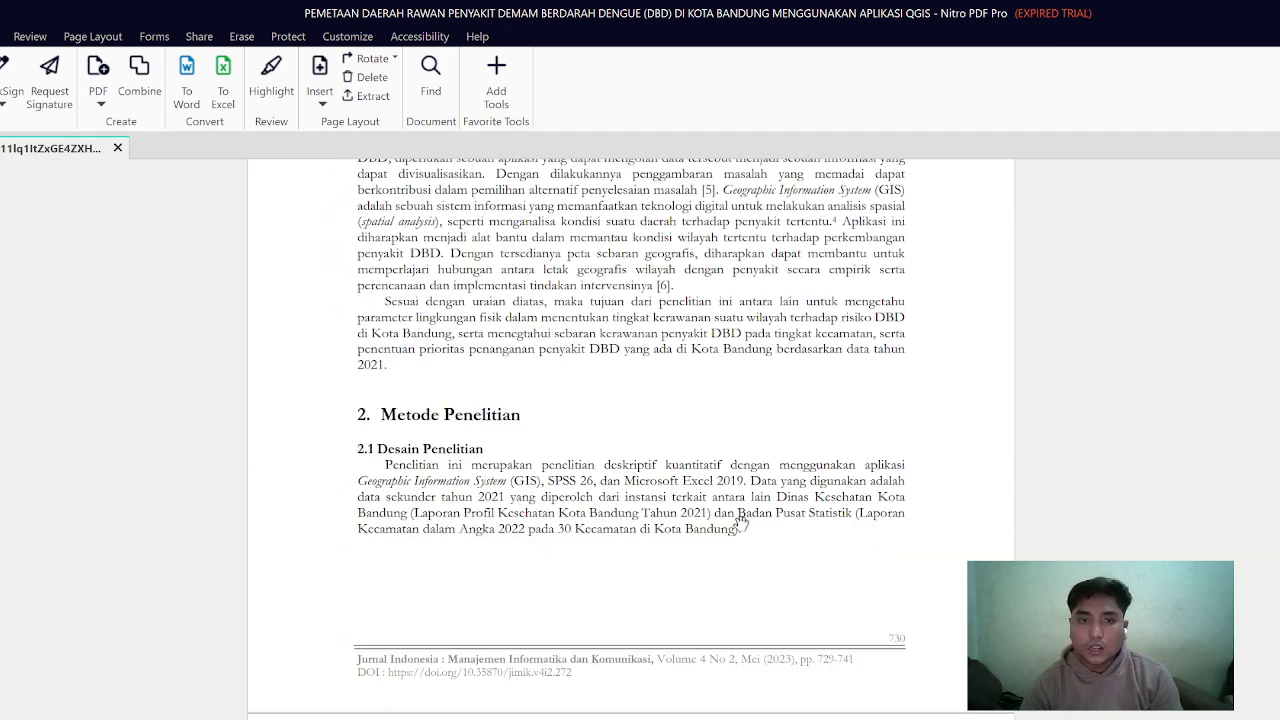
scroll(1180, 476, up, 3)
scroll(630, 440, up, 2)
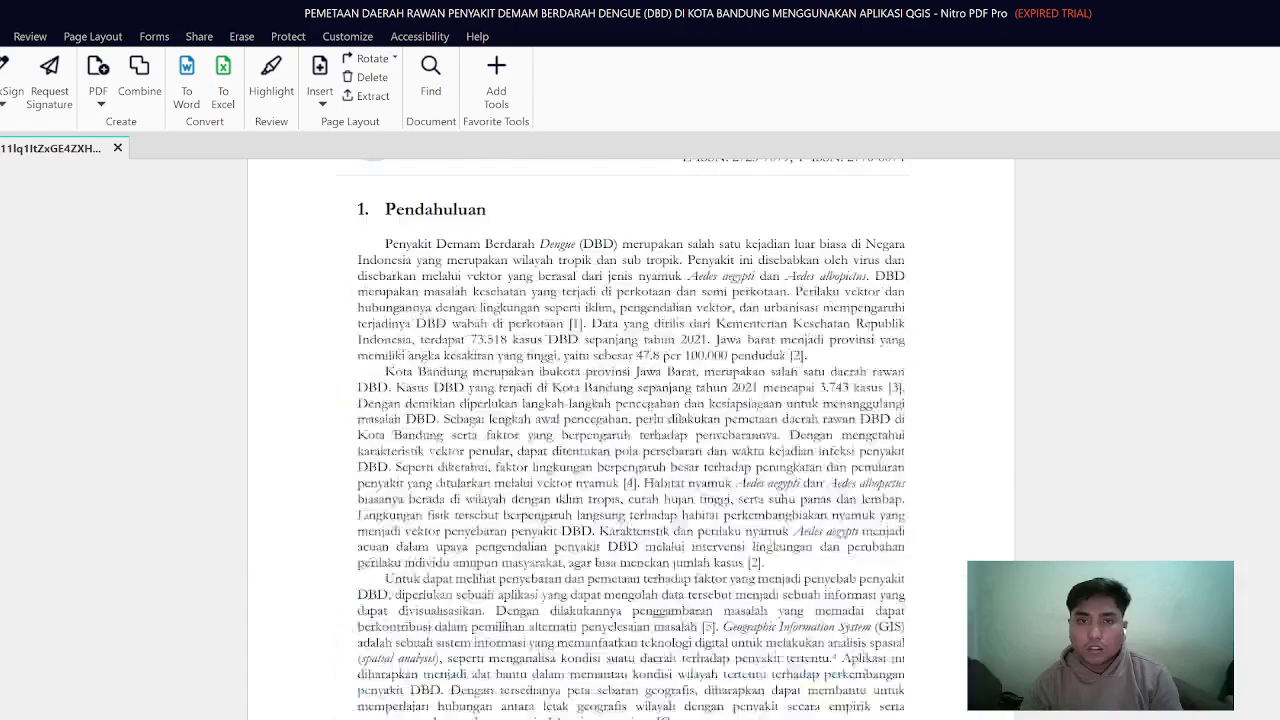
scroll(630, 440, down, 20)
scroll(632, 440, up, 8)
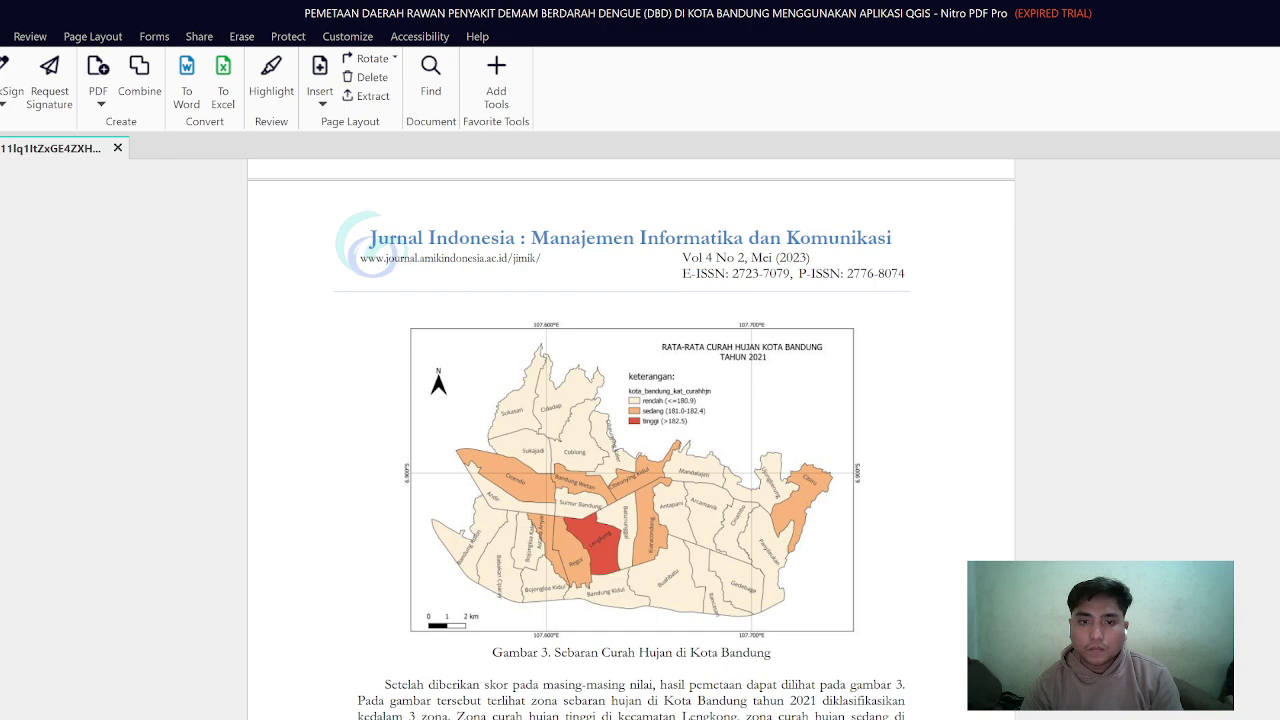
scroll(630, 440, down, 7)
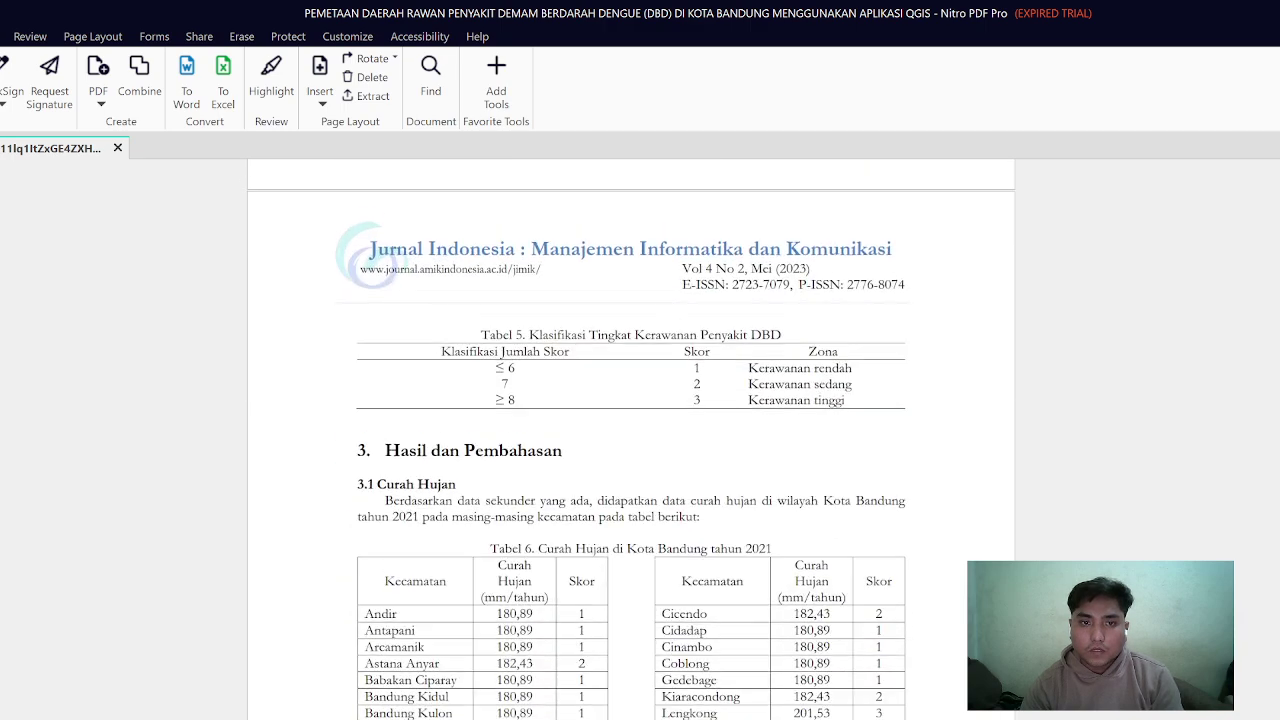
scroll(628, 600, down, 1)
scroll(628, 600, down, 2)
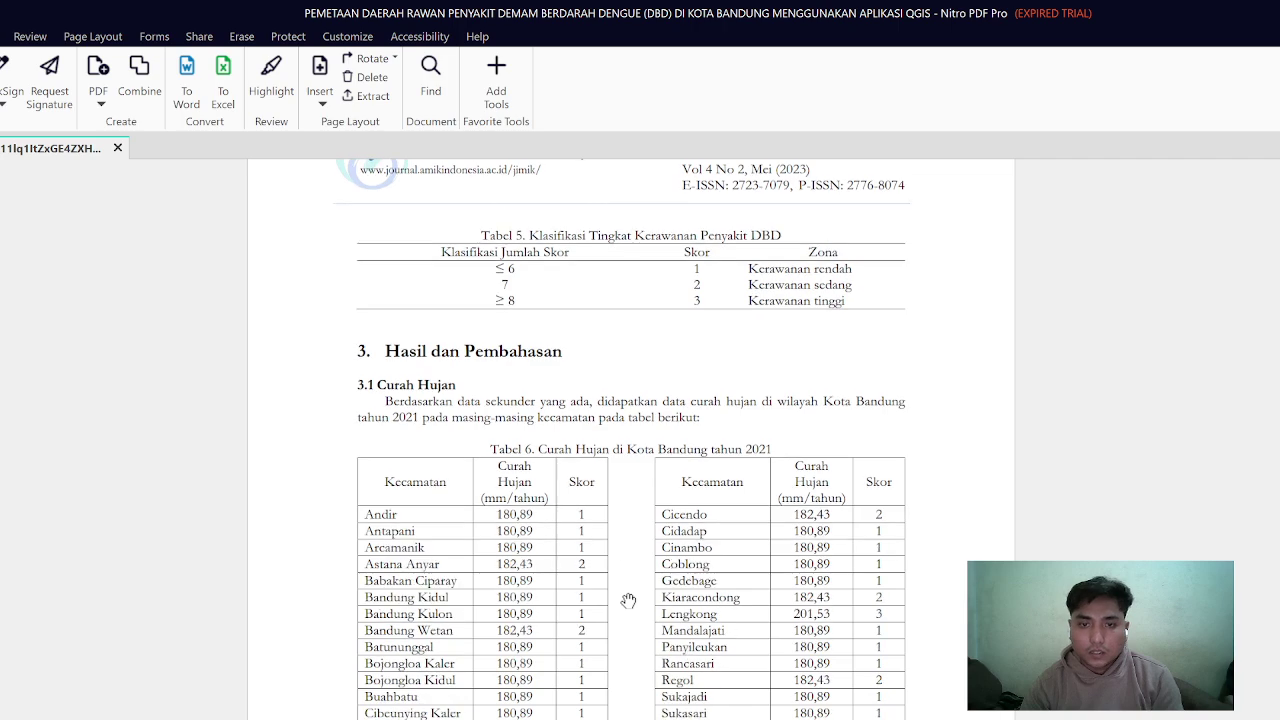
Switch back to the QGIS main window, check the attribute table of the JAWABARAT_ADM_KEC layer and close it
key(alt+Tab)
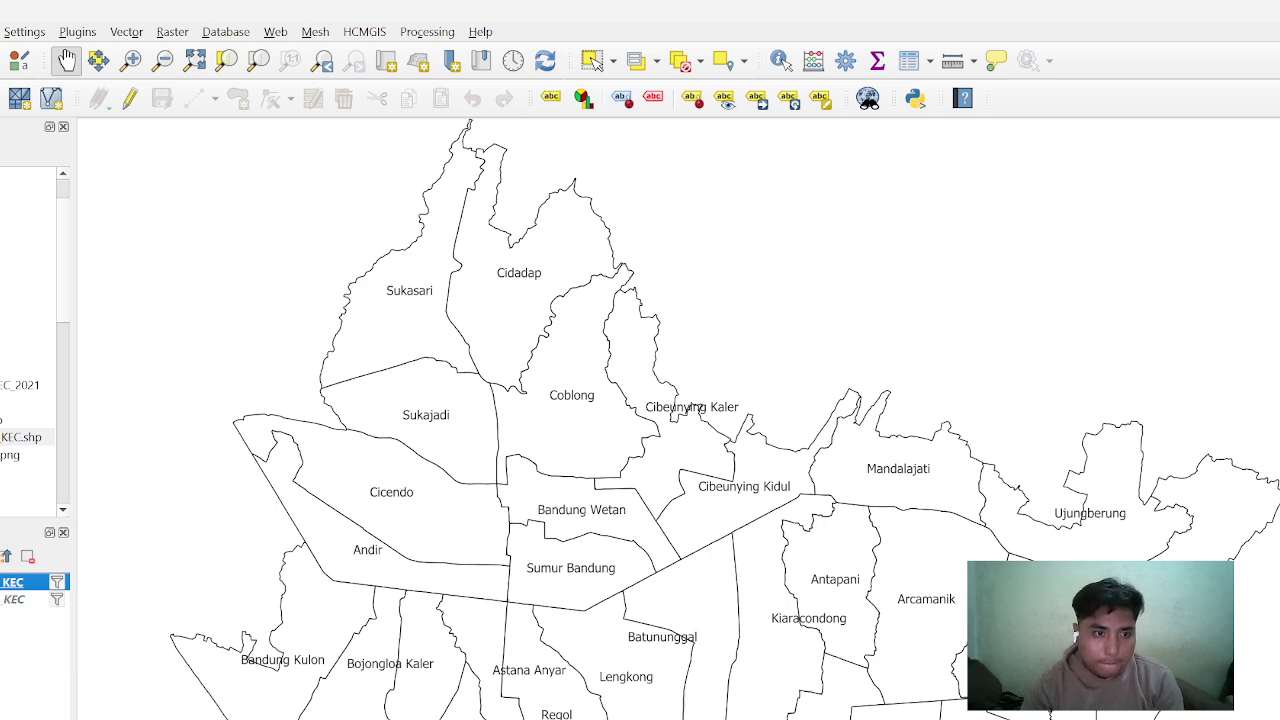
right_click(12, 582)
click(20, 354)
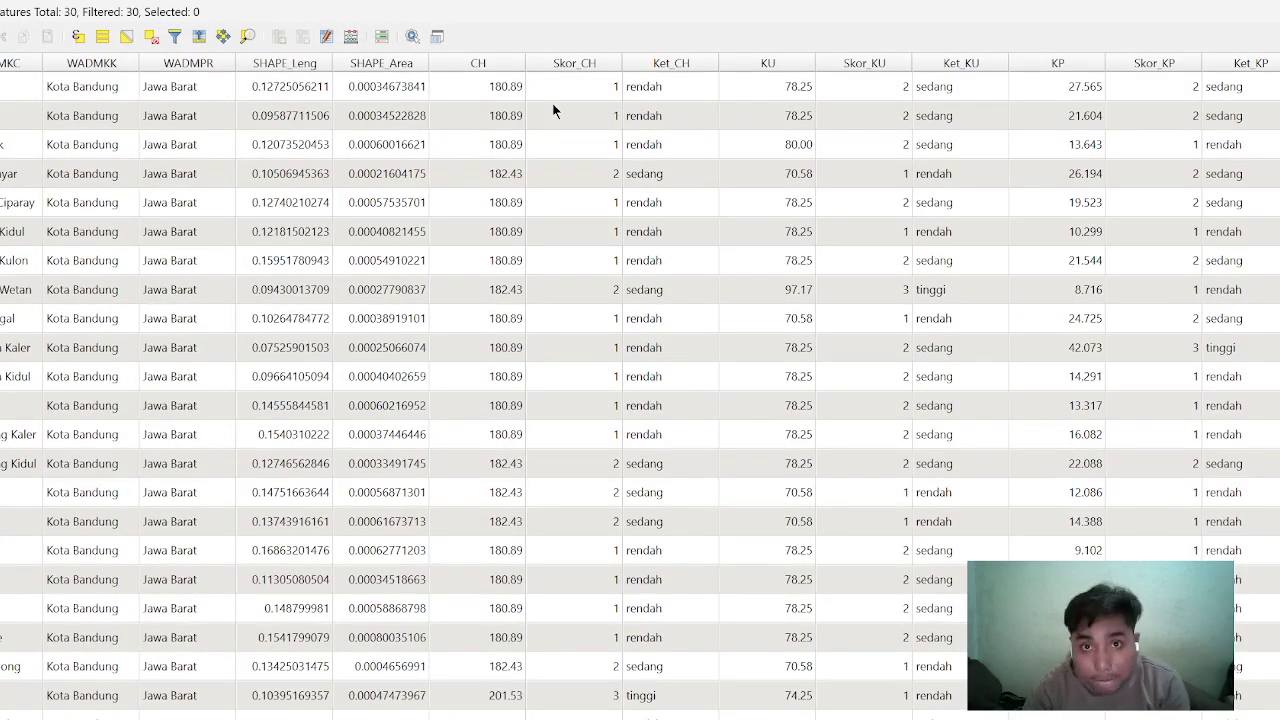
click(1279, 12)
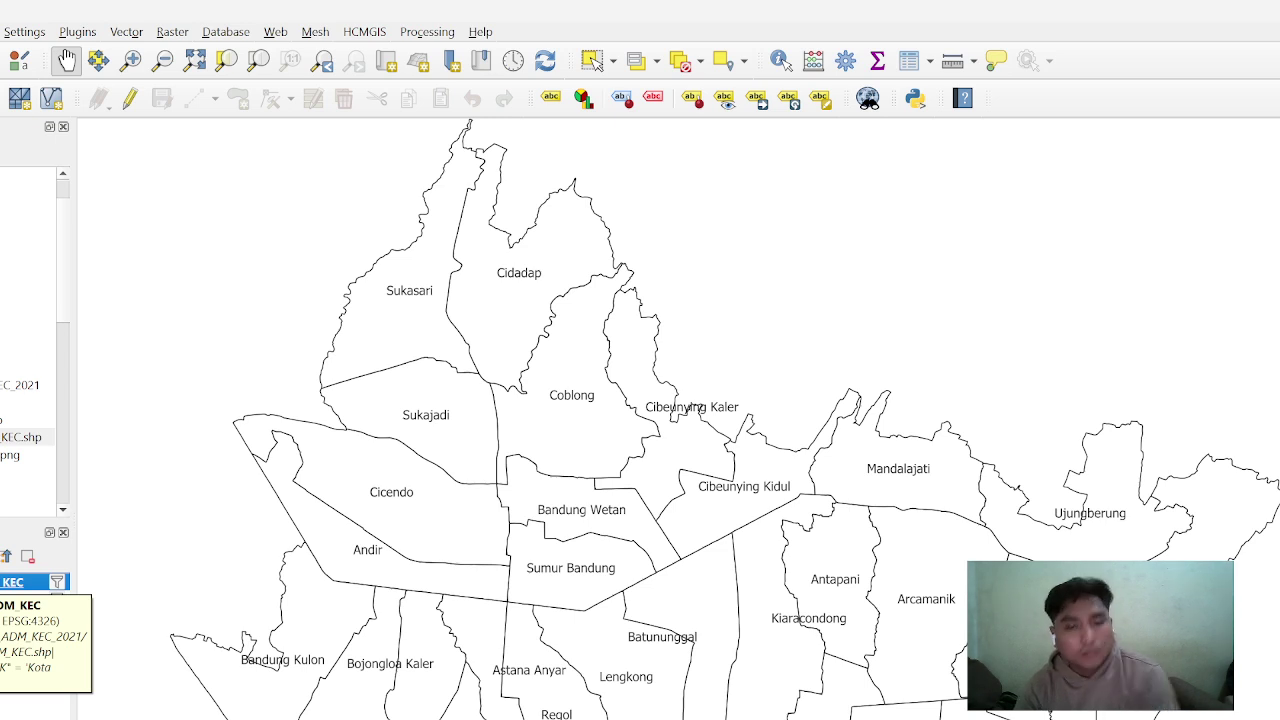
right_click(12, 582)
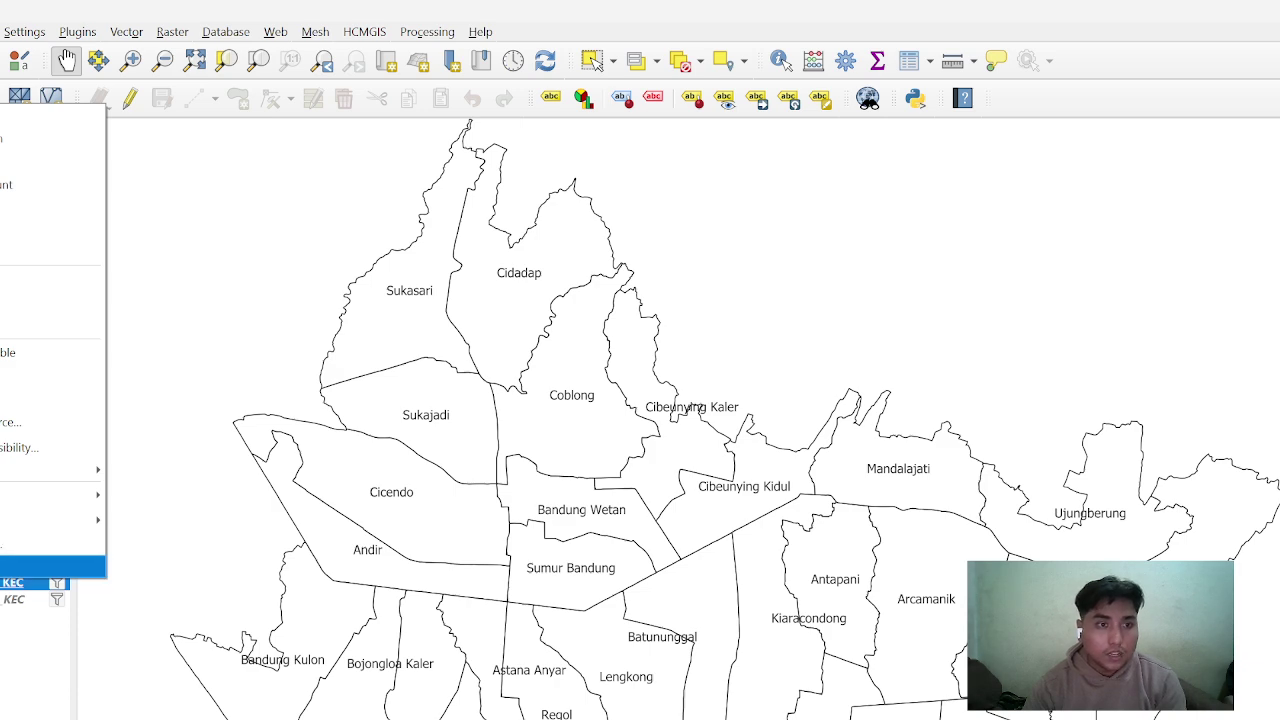
key(Return)
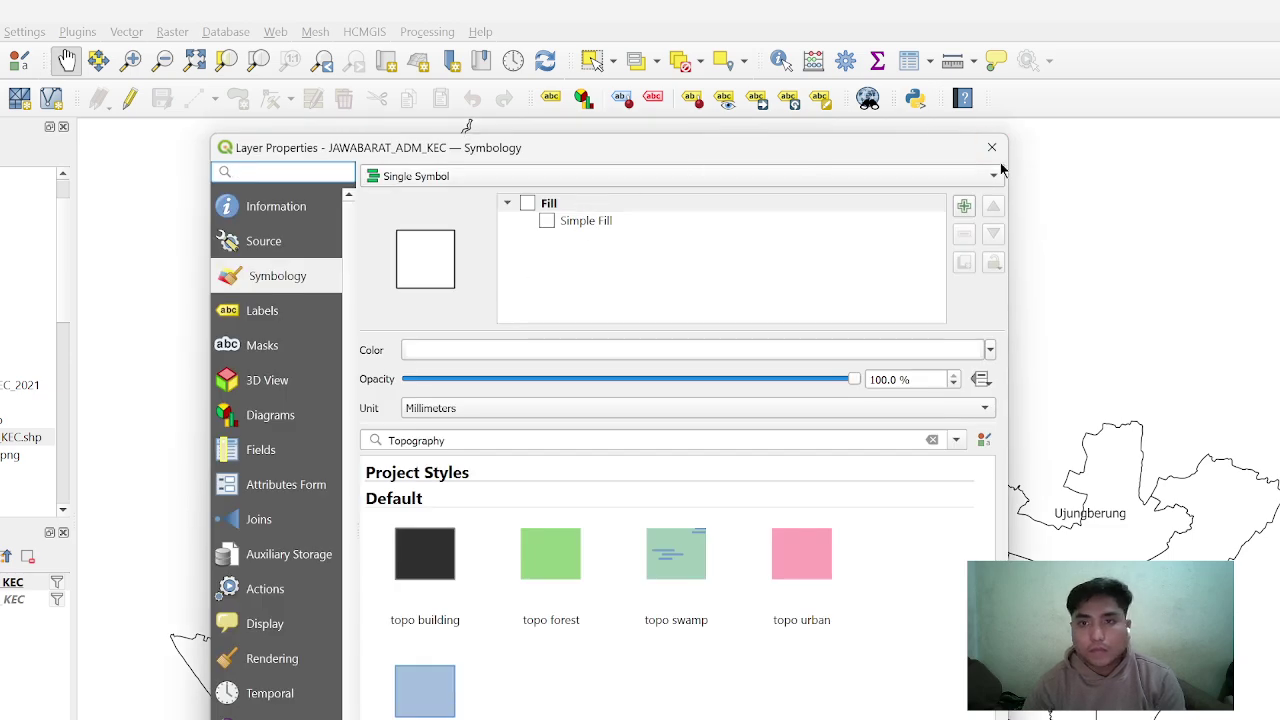
click(992, 147)
Reopen the JAWABARAT_ADM_KEC attribute table and examine the CH, Skor_CH and Ket_CH rainfall fields
click(14, 583)
right_click(16, 584)
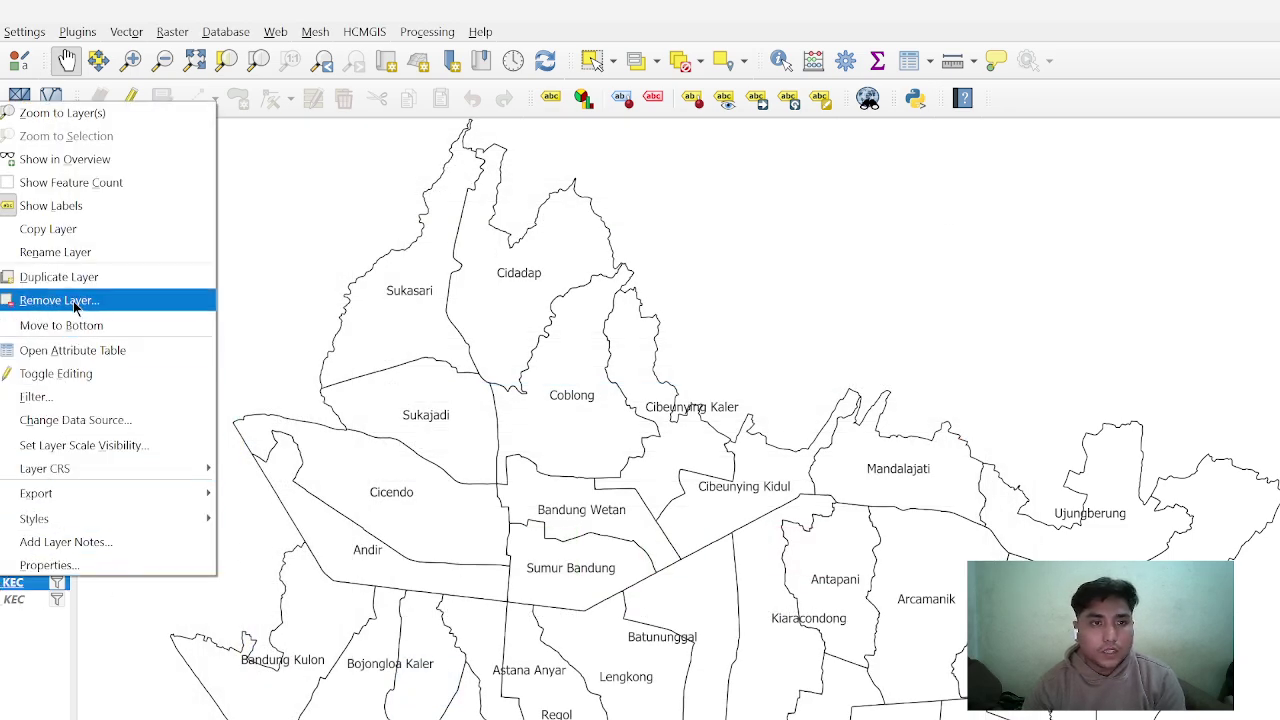
click(72, 350)
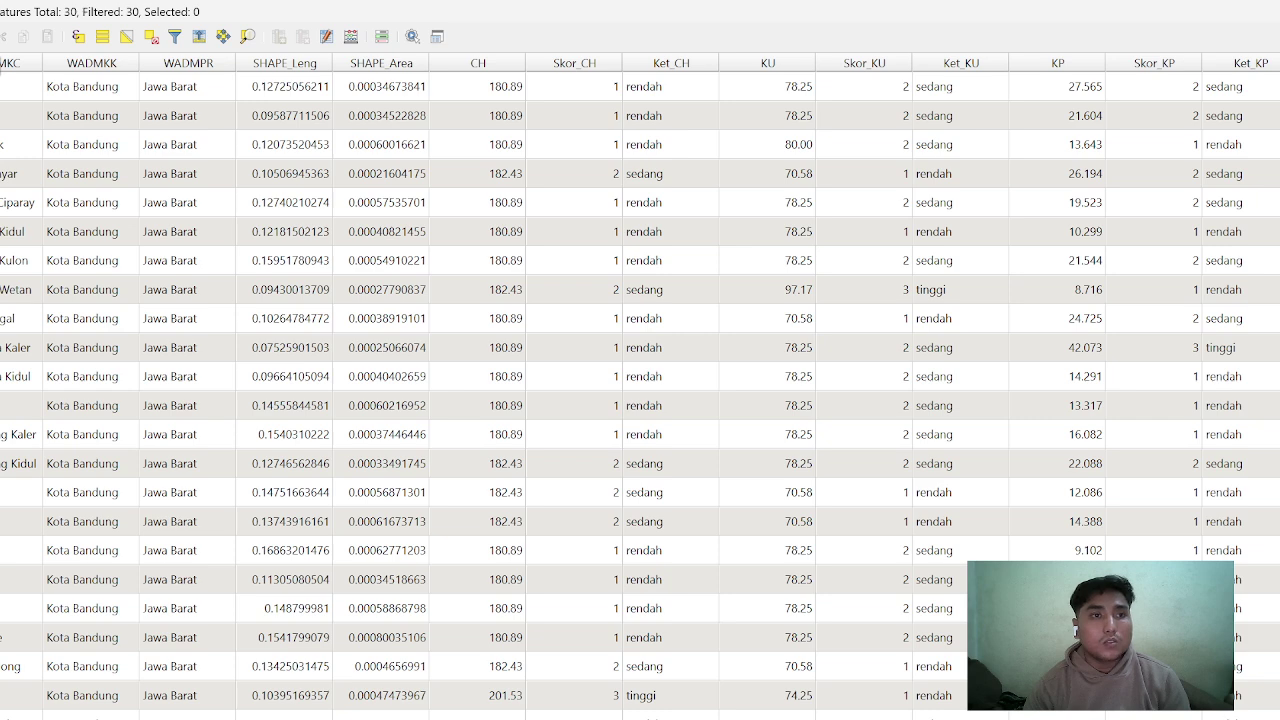
Start editing the JAWABARAT_ADM_KEC table and draft a new Decimal number (real) field, then dismiss it without adding it
key(ctrl+e)
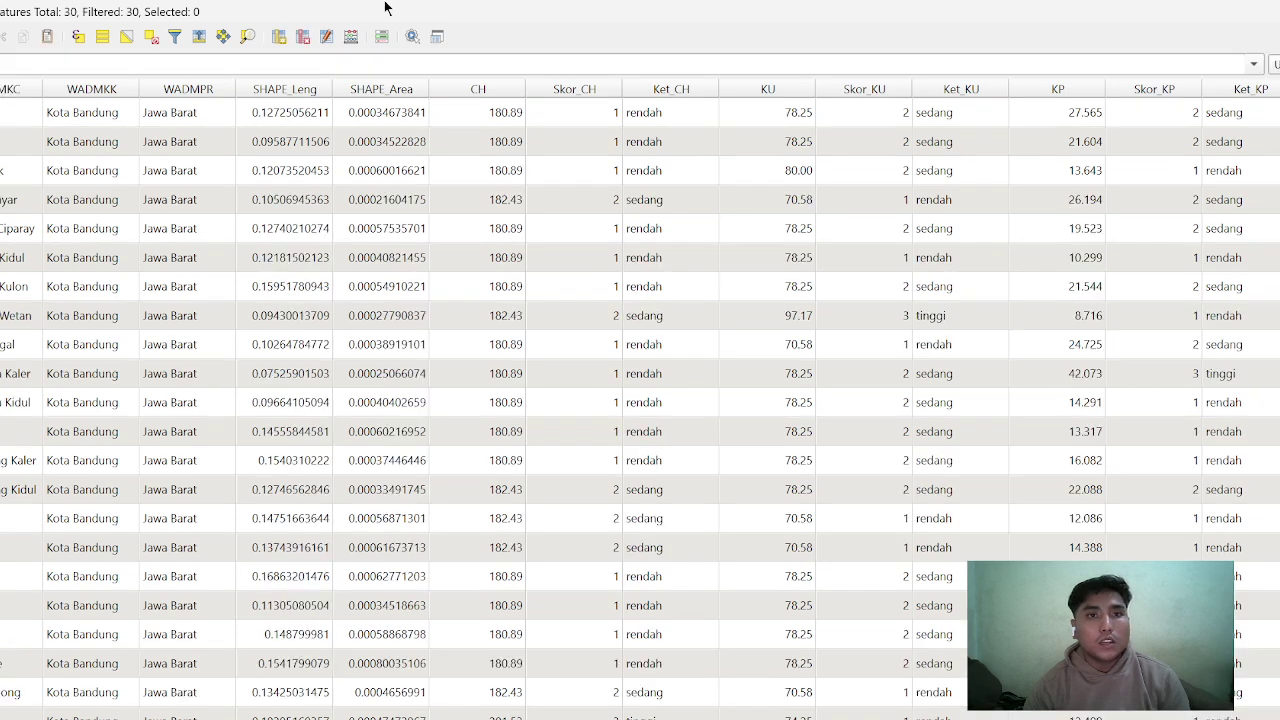
click(282, 40)
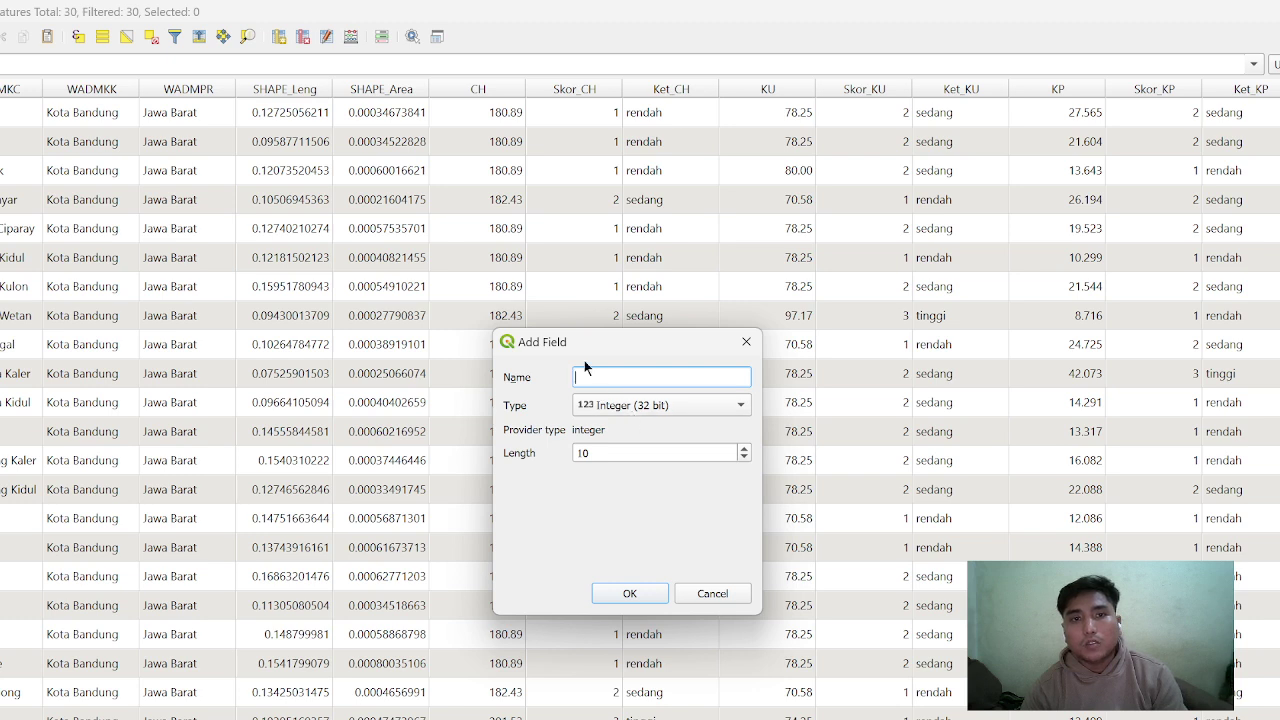
click(694, 405)
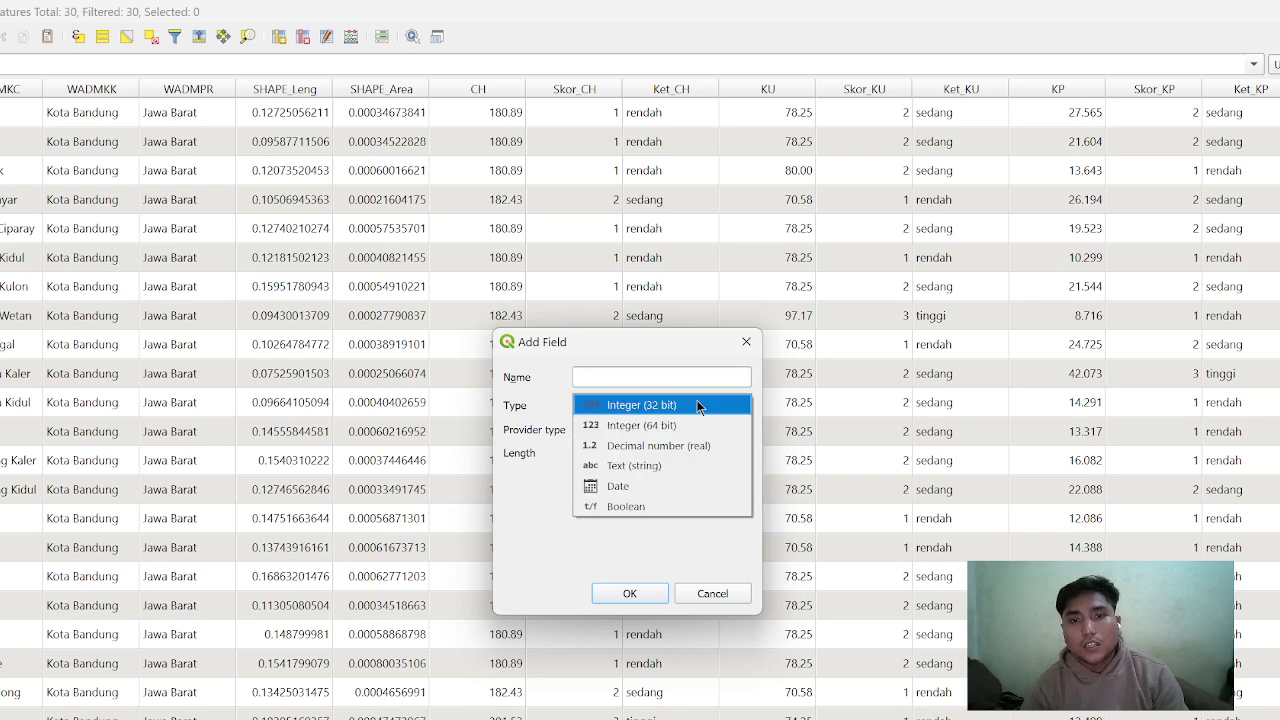
click(652, 446)
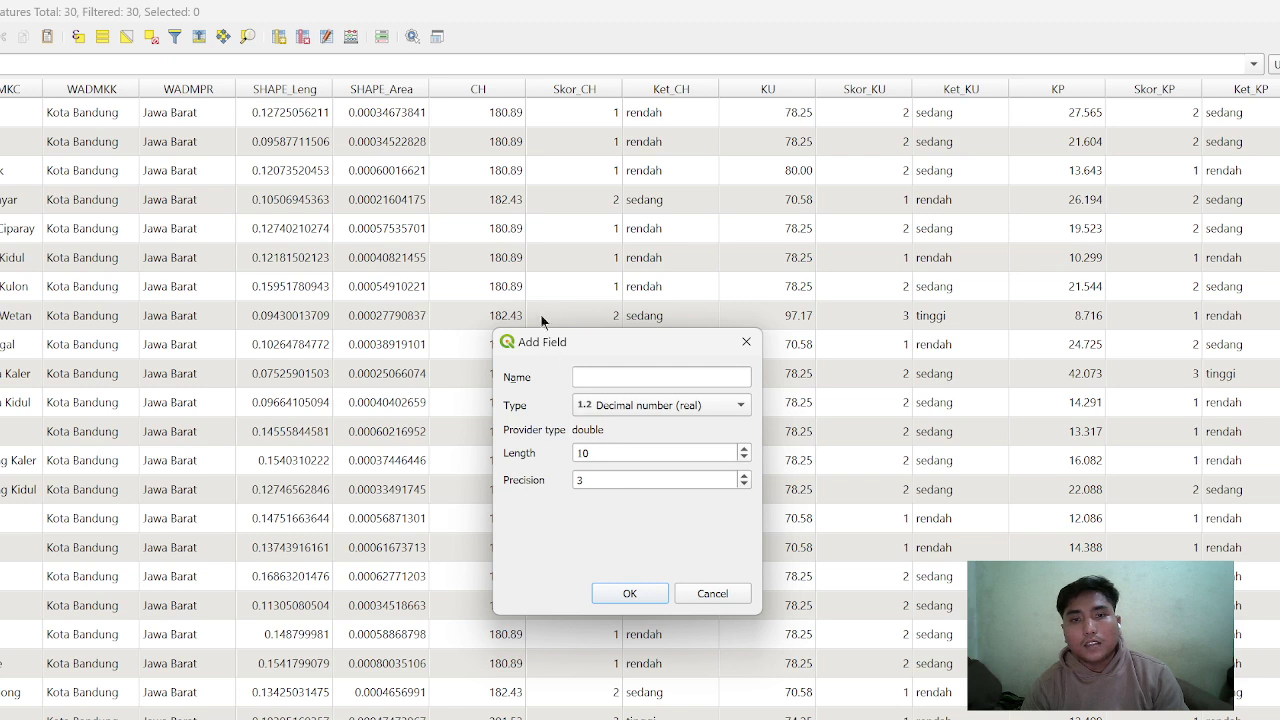
click(592, 466)
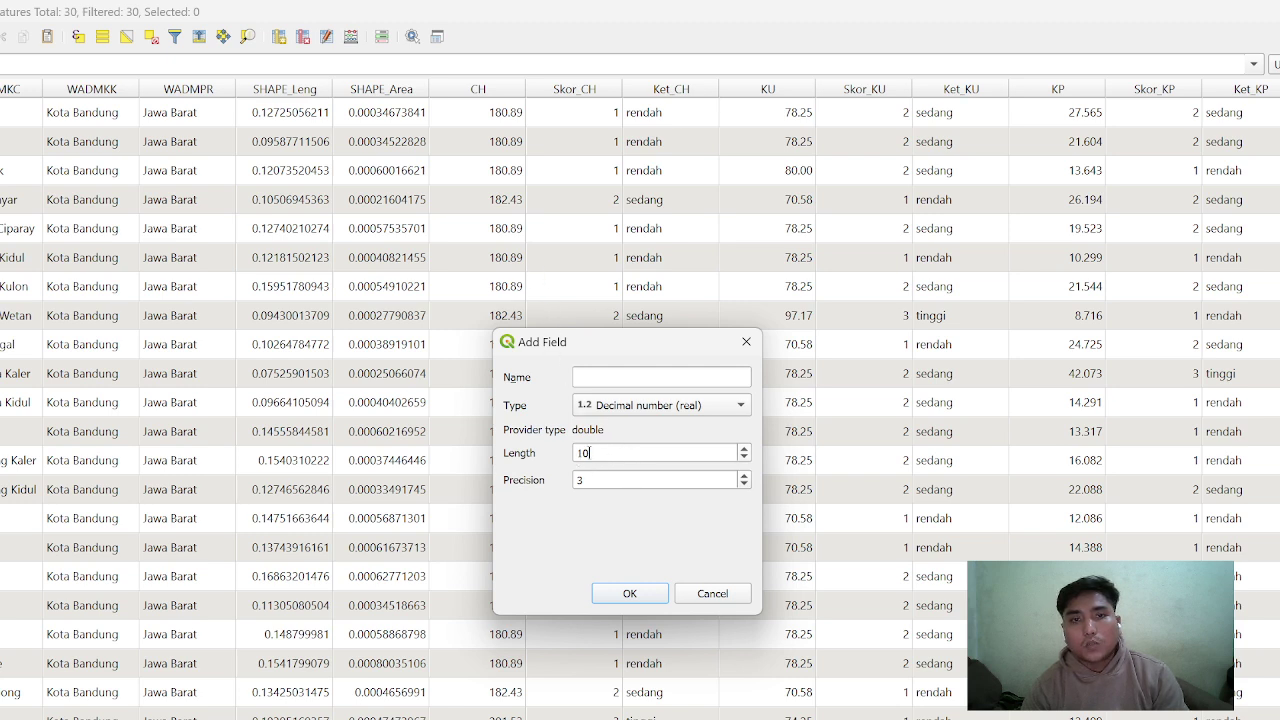
click(603, 481)
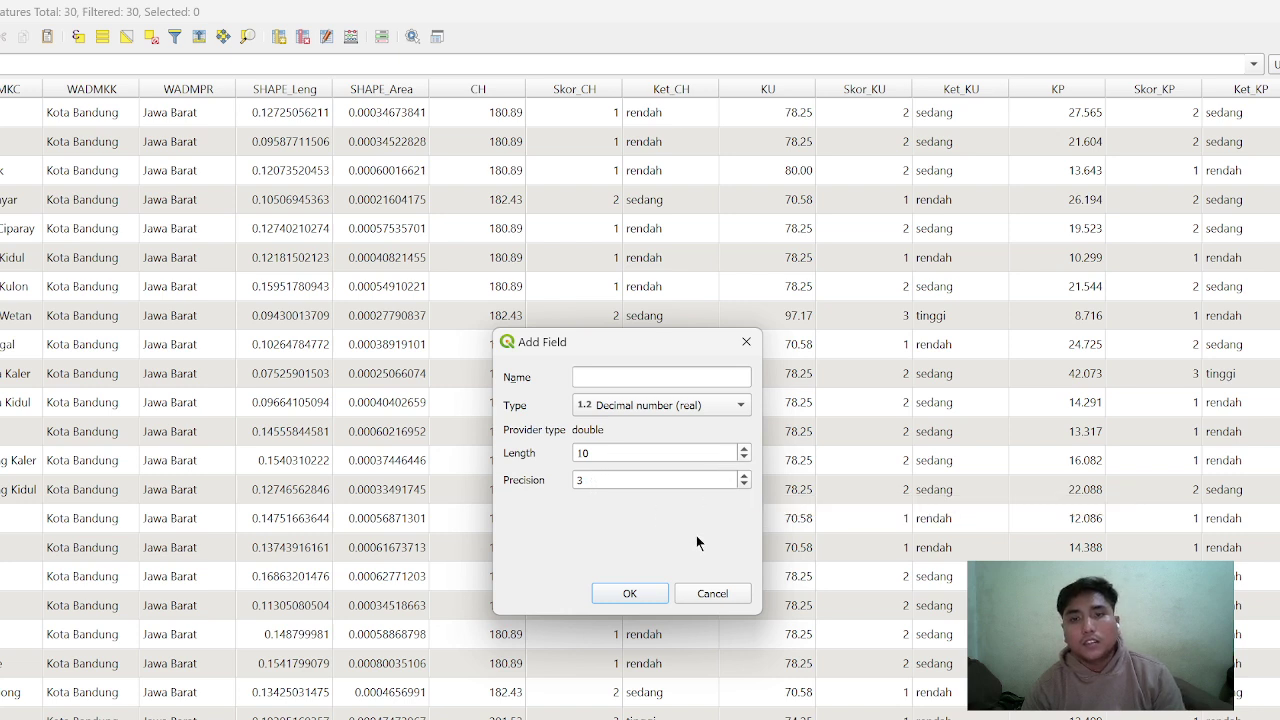
click(745, 344)
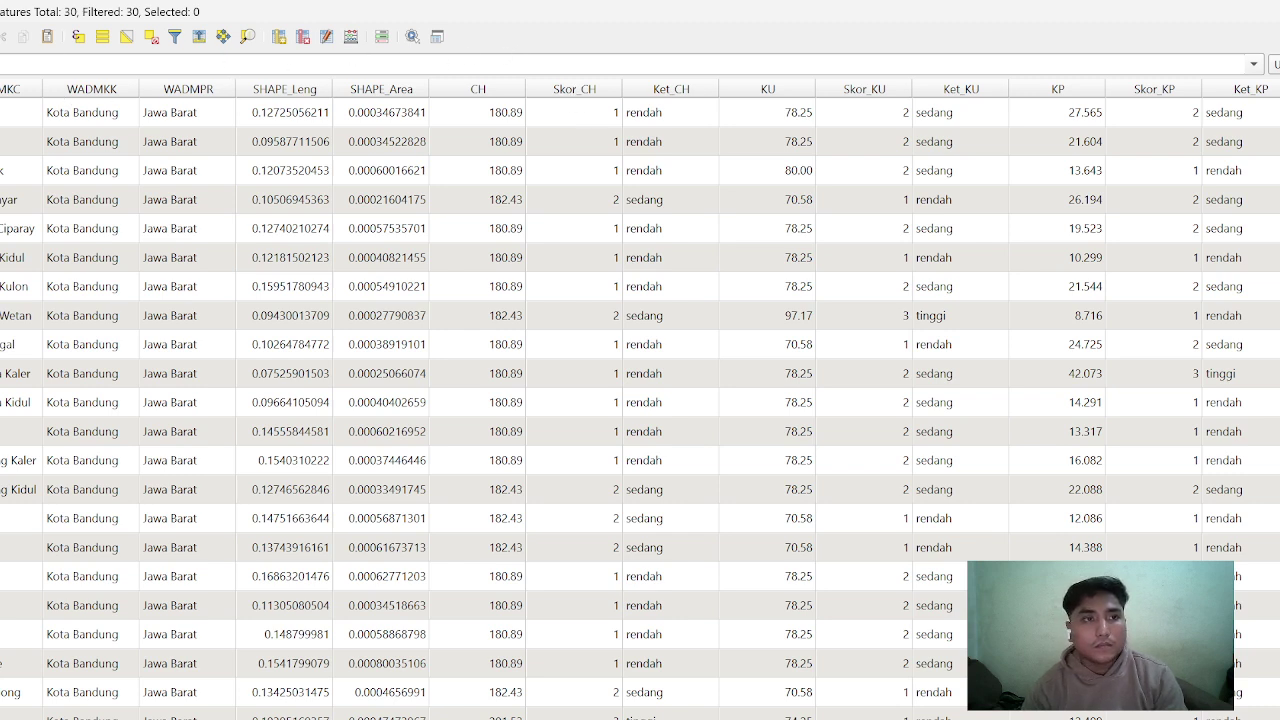
Restart the editing session and draft a new field named skor_ch of type Integer (32 bit), dismissing it without adding it
key(ctrl+e)
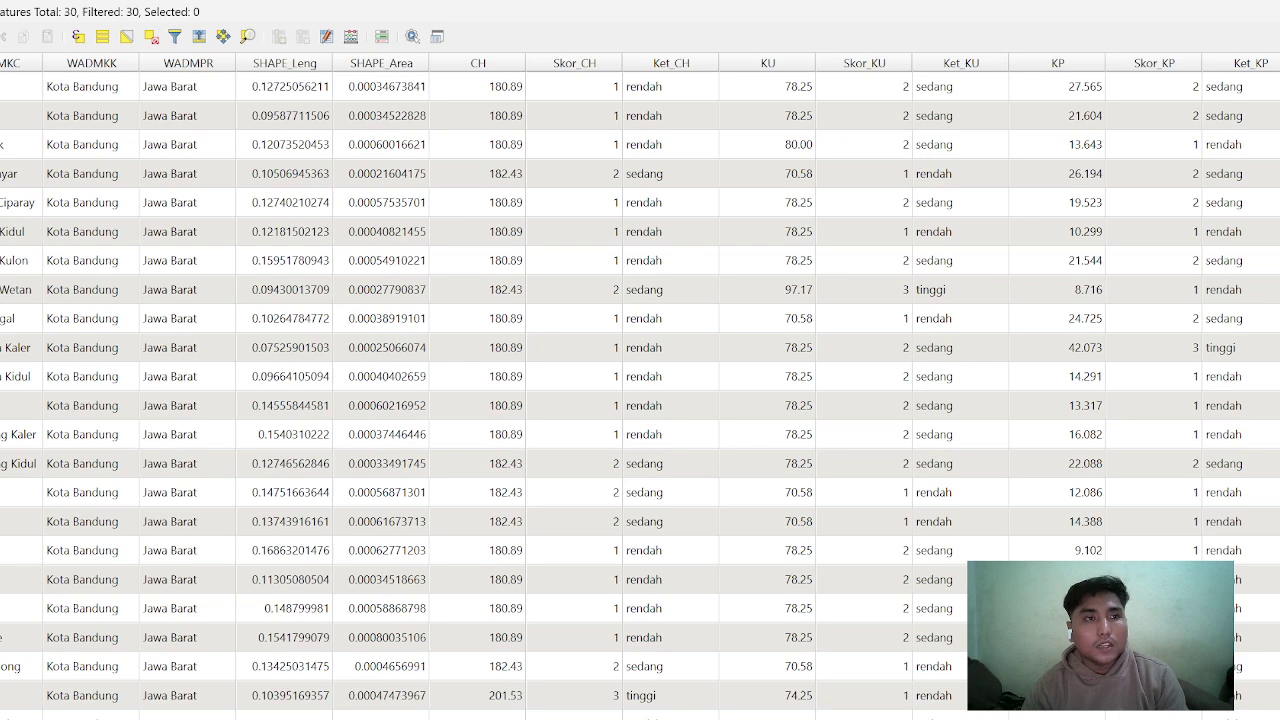
key(ctrl+e)
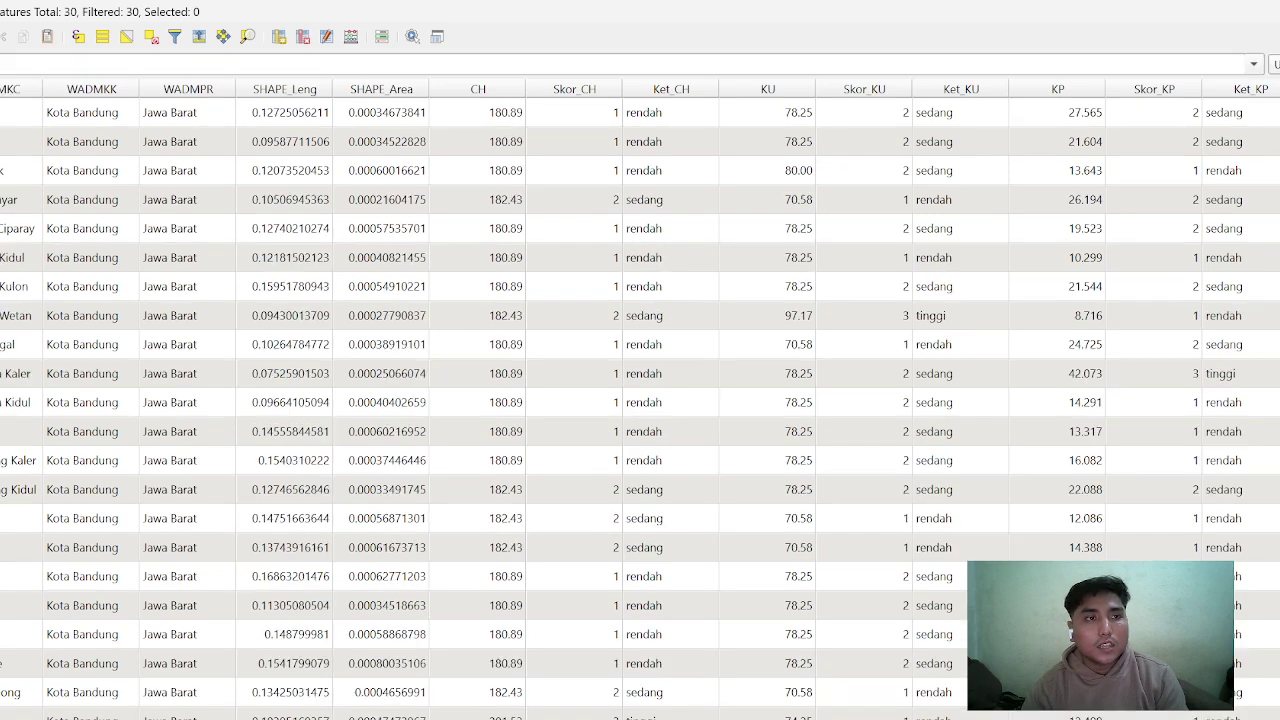
click(279, 37)
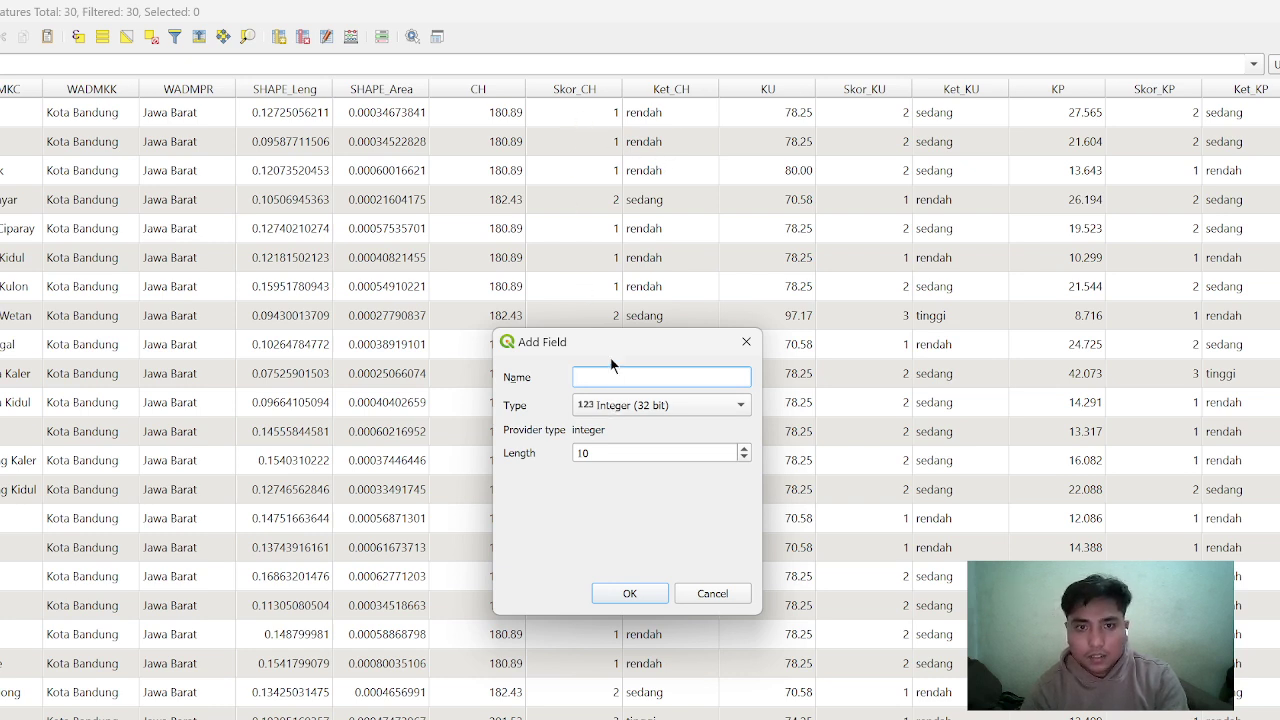
text(skor)
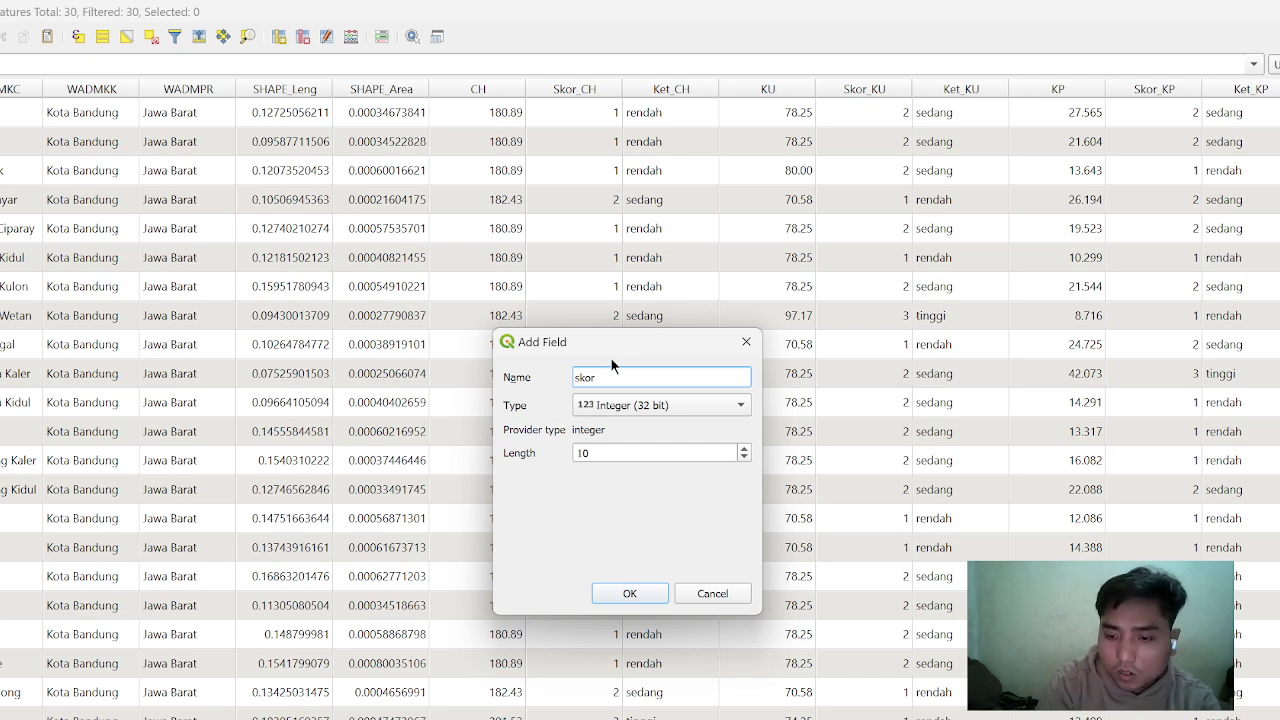
text(_ch)
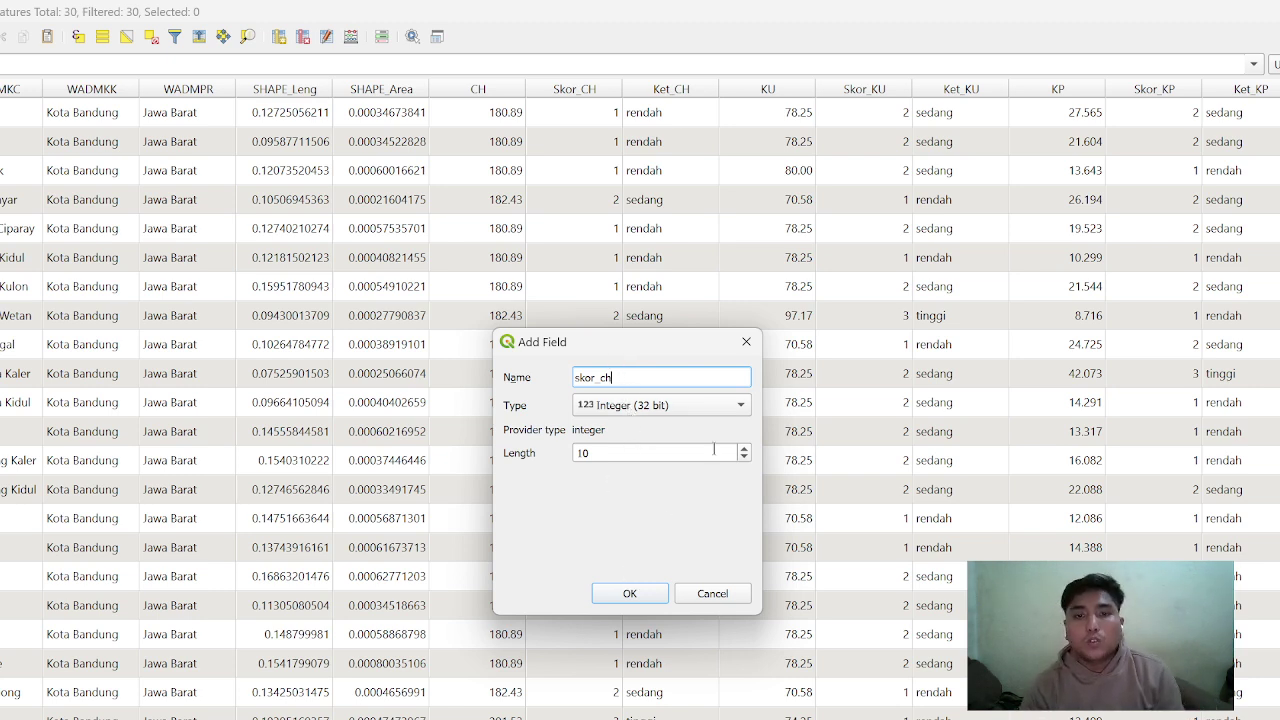
click(745, 348)
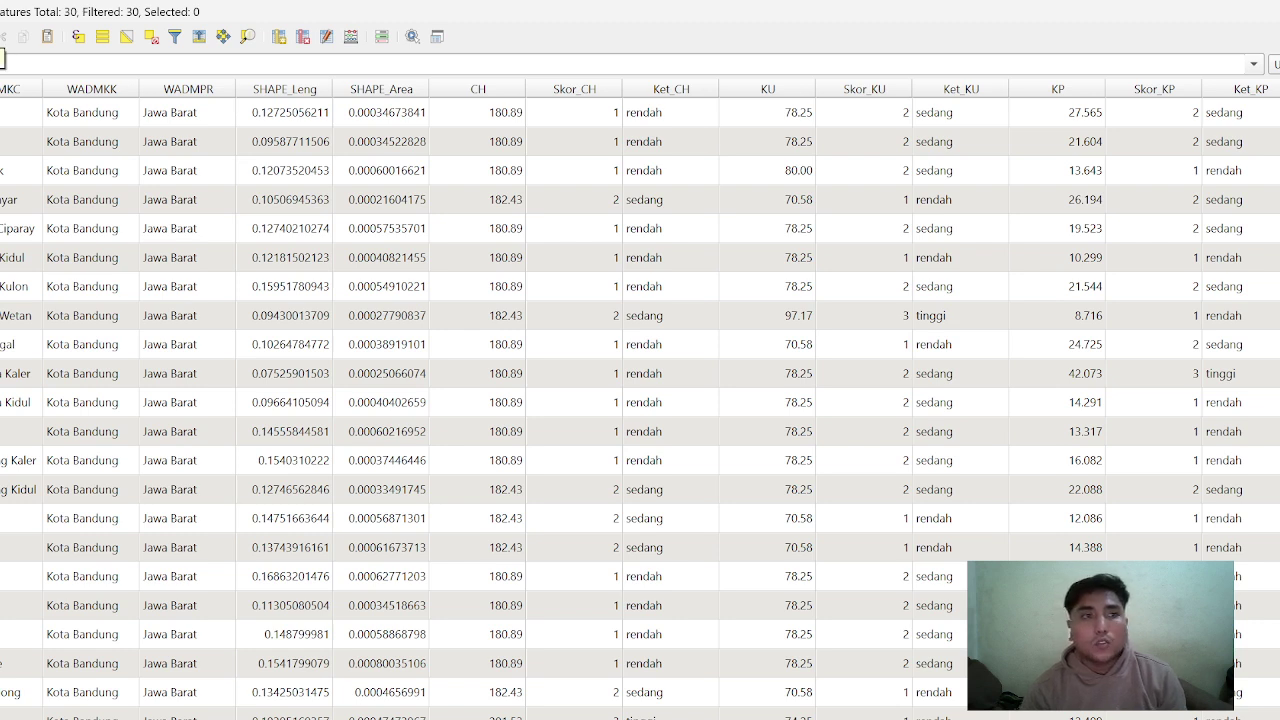
Restart the editing session and draft a new field named ket_ch of type Text (string), dismissing it without adding it
key(ctrl+e)
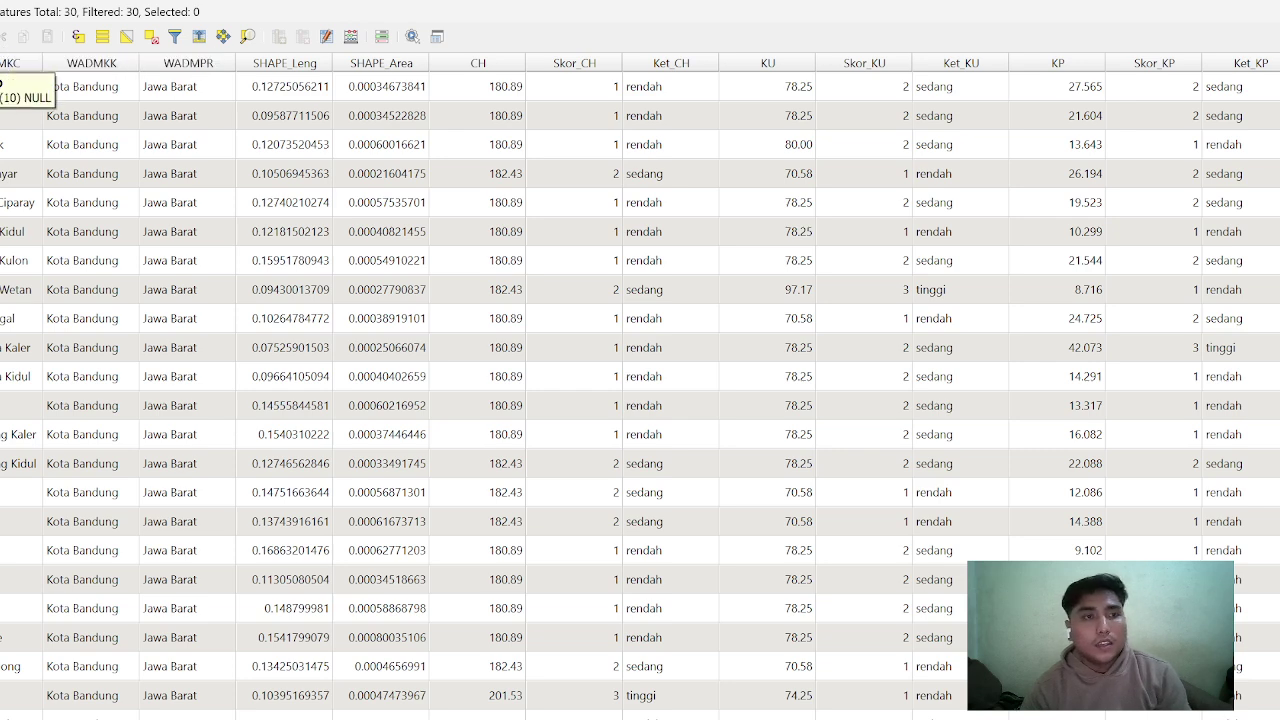
key(ctrl+e)
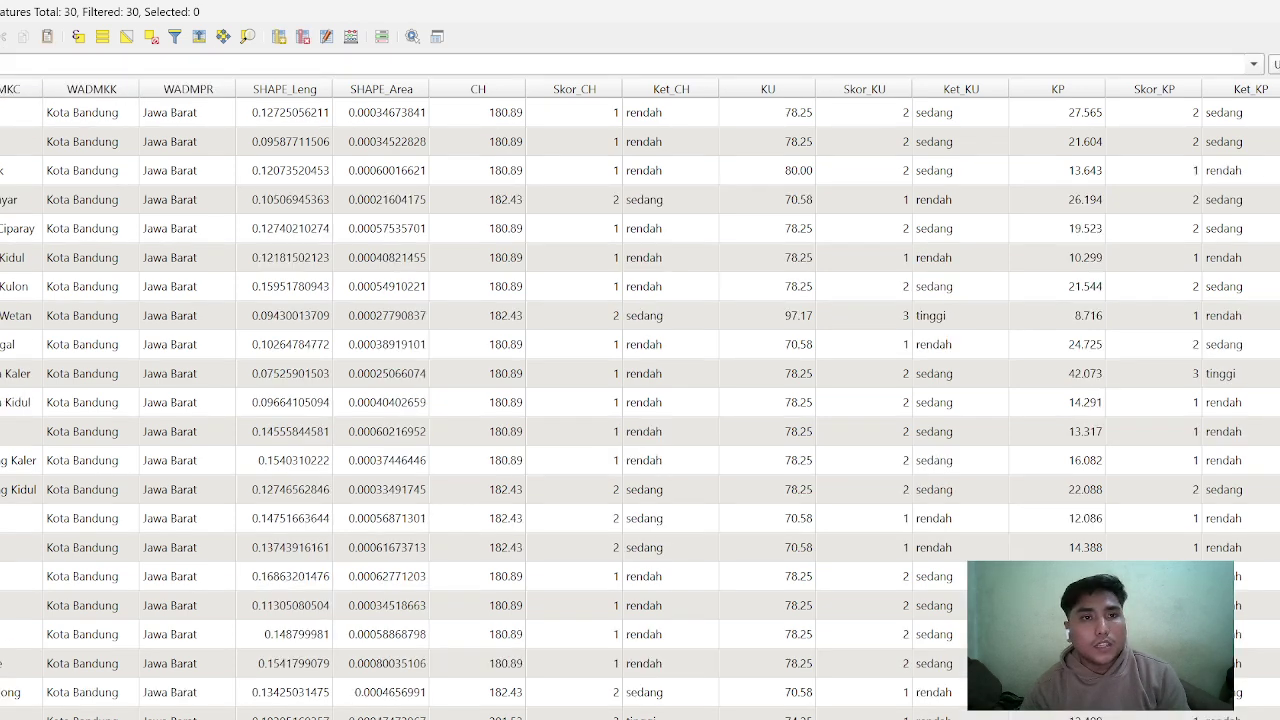
click(279, 37)
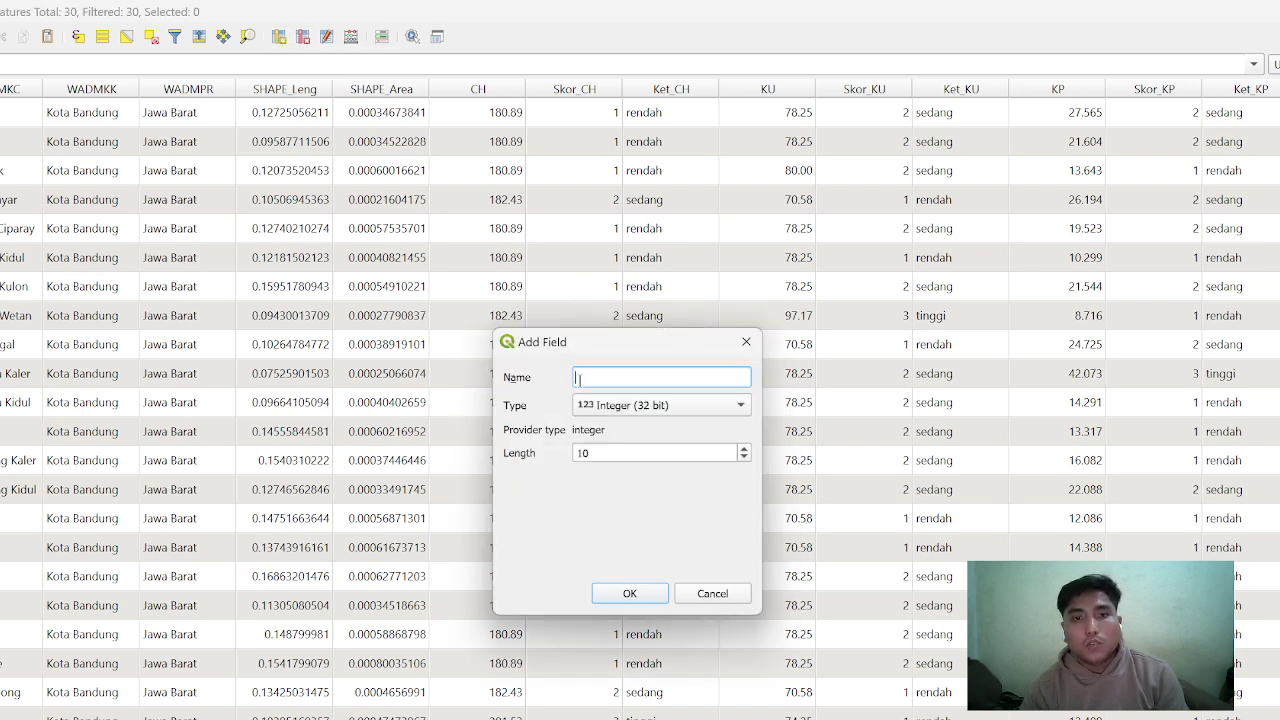
text(ket_)
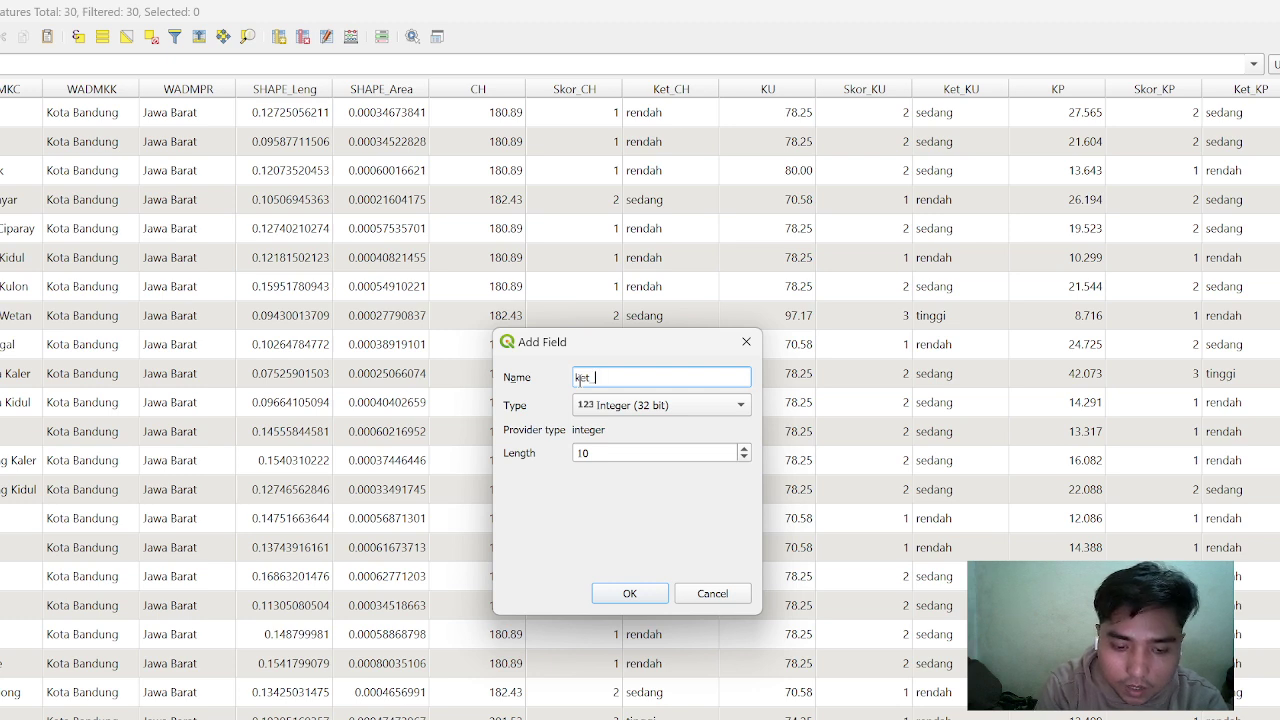
text( ch)
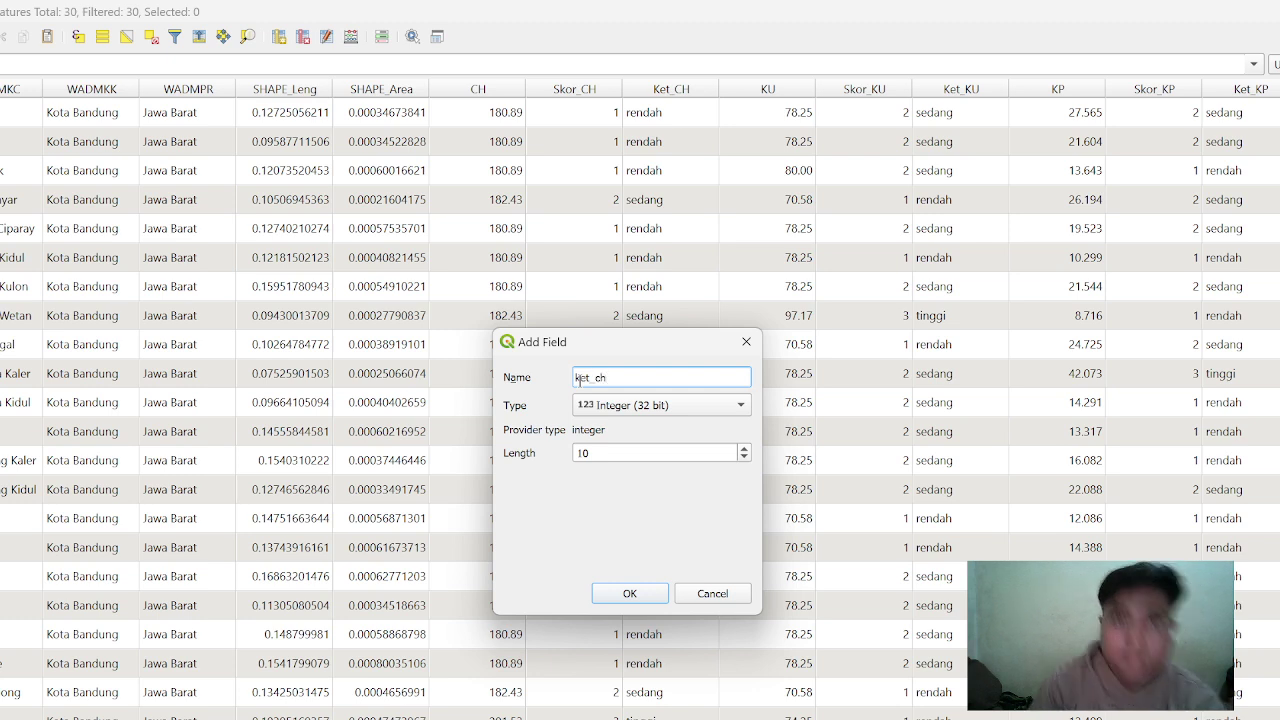
click(684, 406)
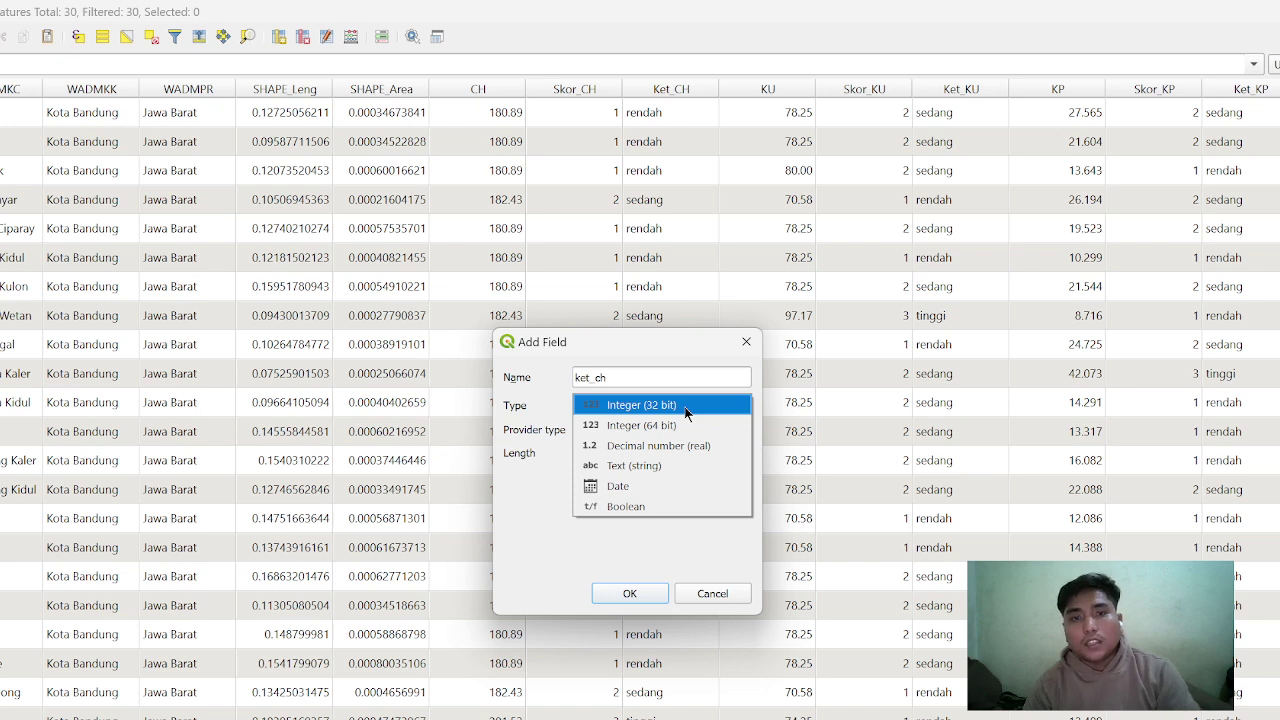
click(657, 467)
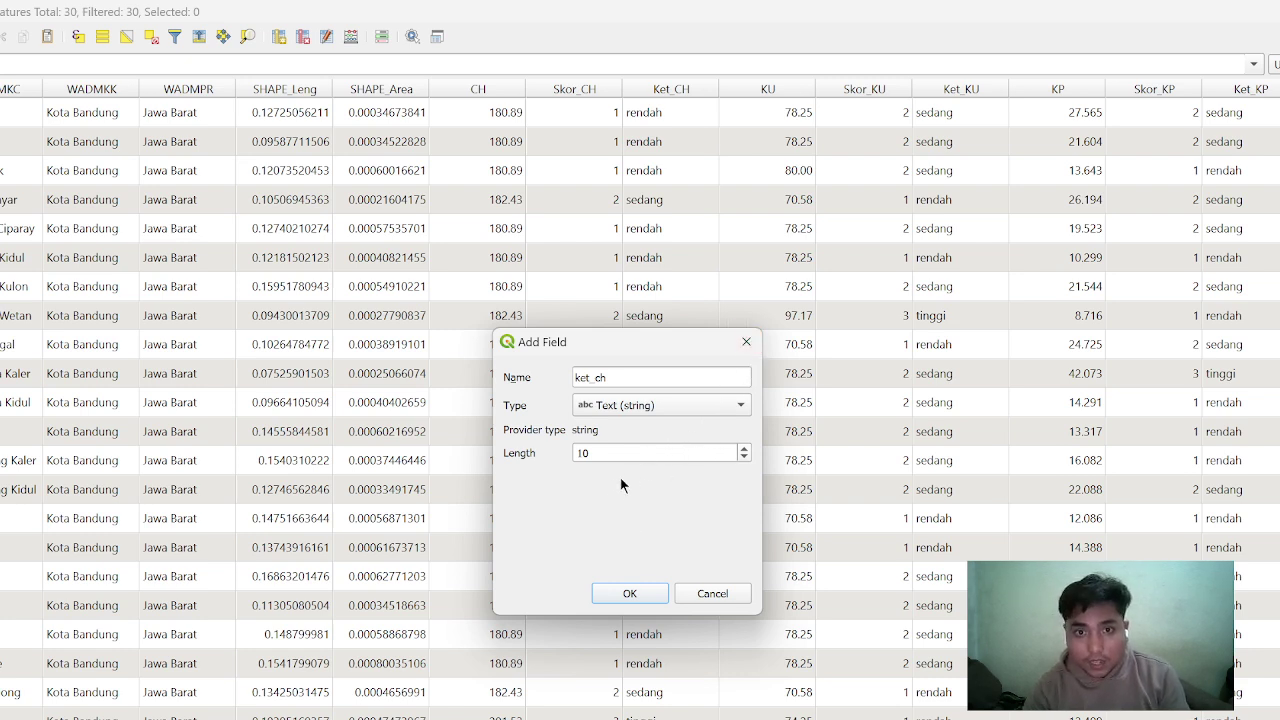
click(745, 344)
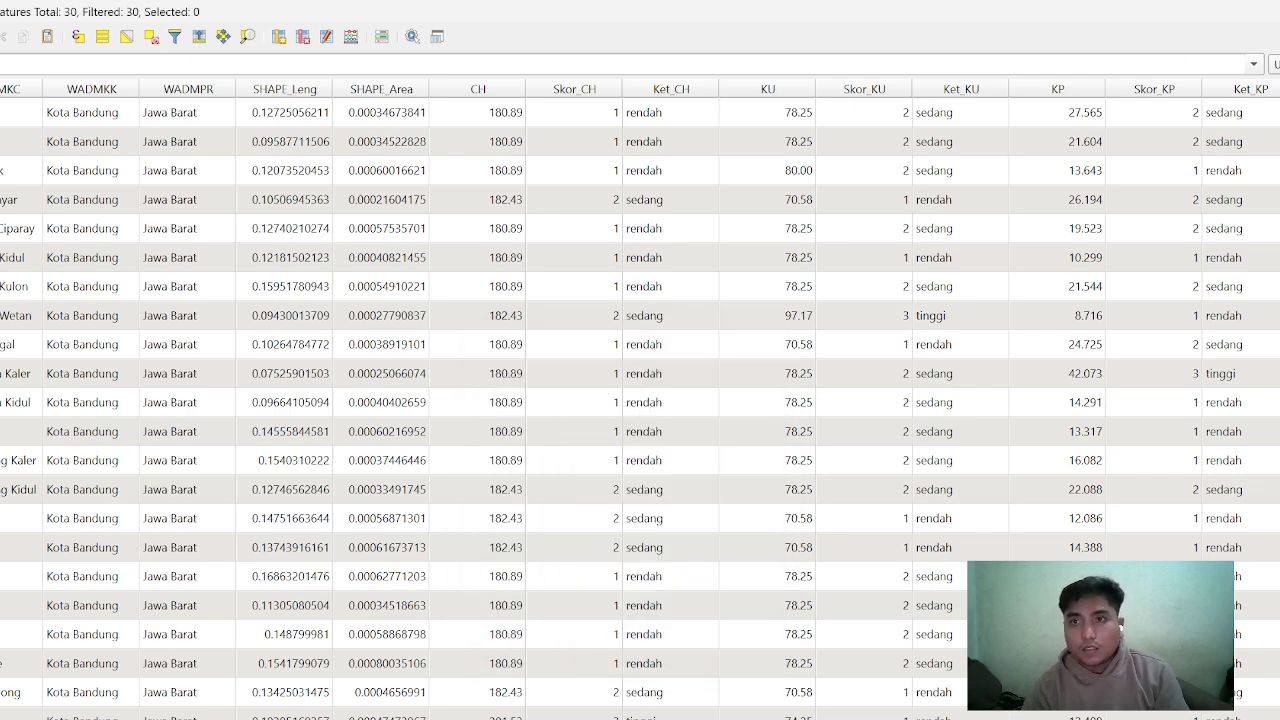
Return to the main map window and label the JAWABARAT_ADM_KEC layer with the Ket_CH field
key(alt+Tab)
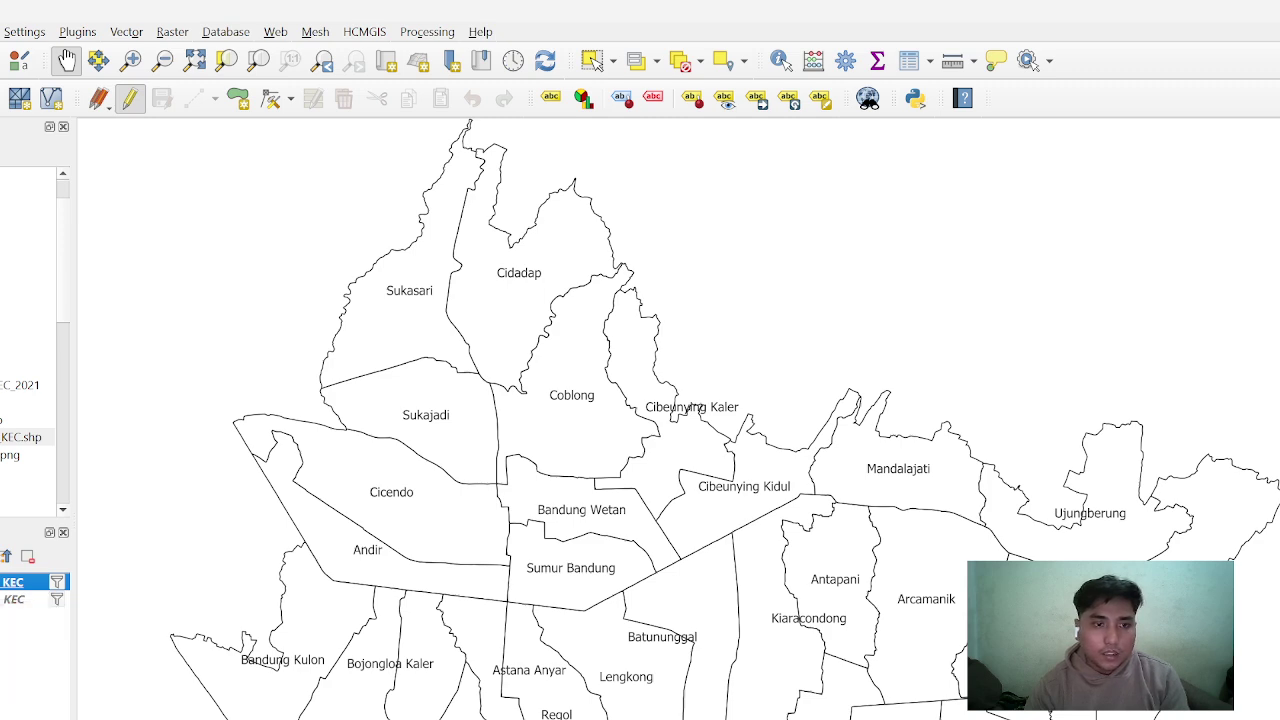
right_click(20, 584)
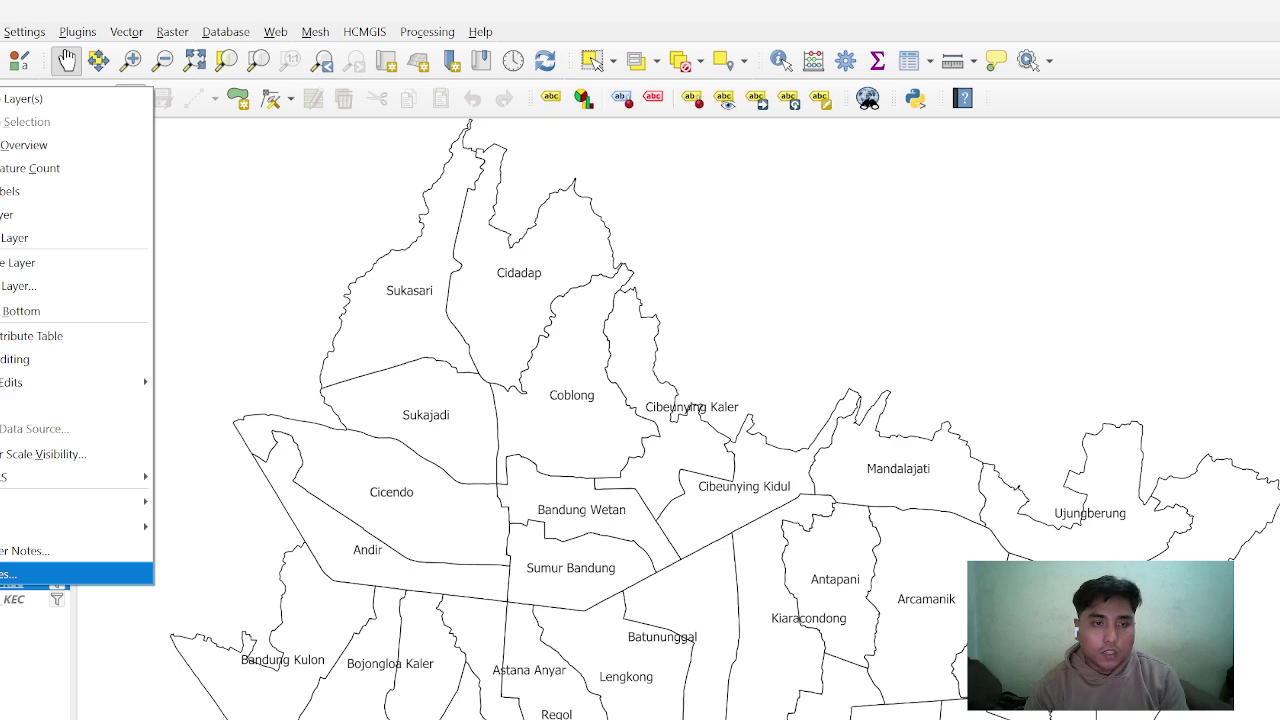
click(8, 574)
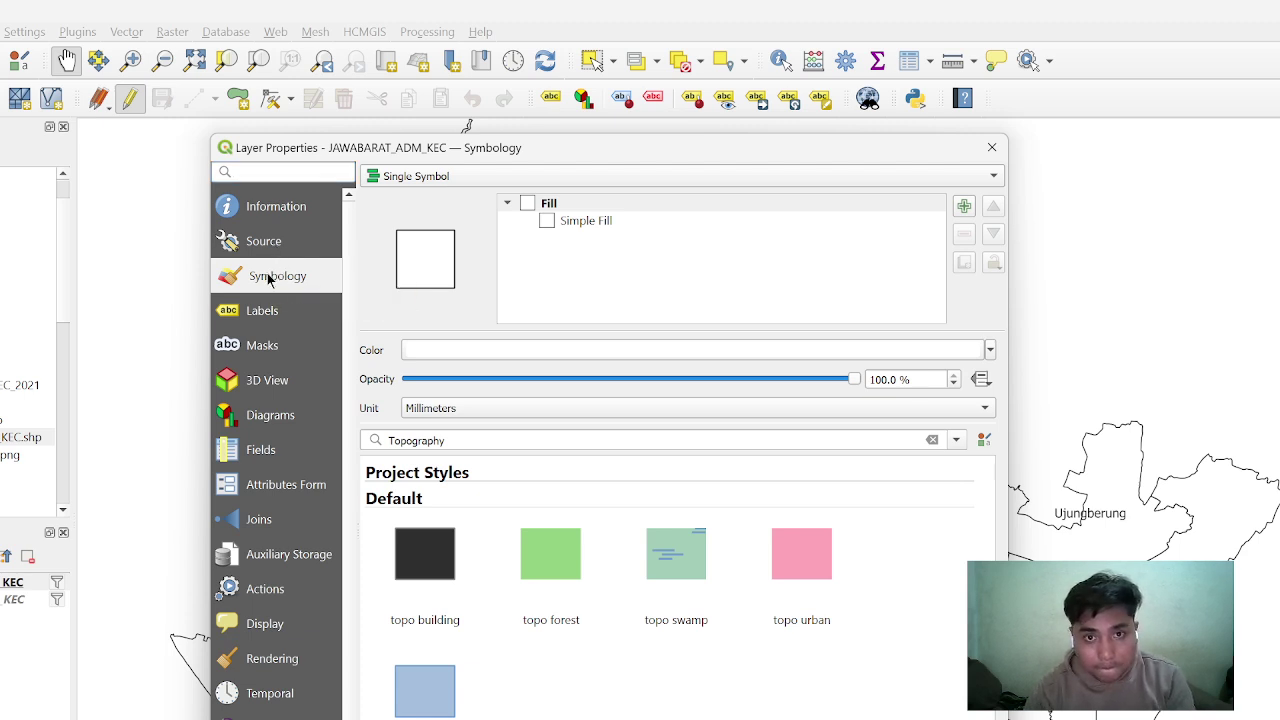
click(447, 177)
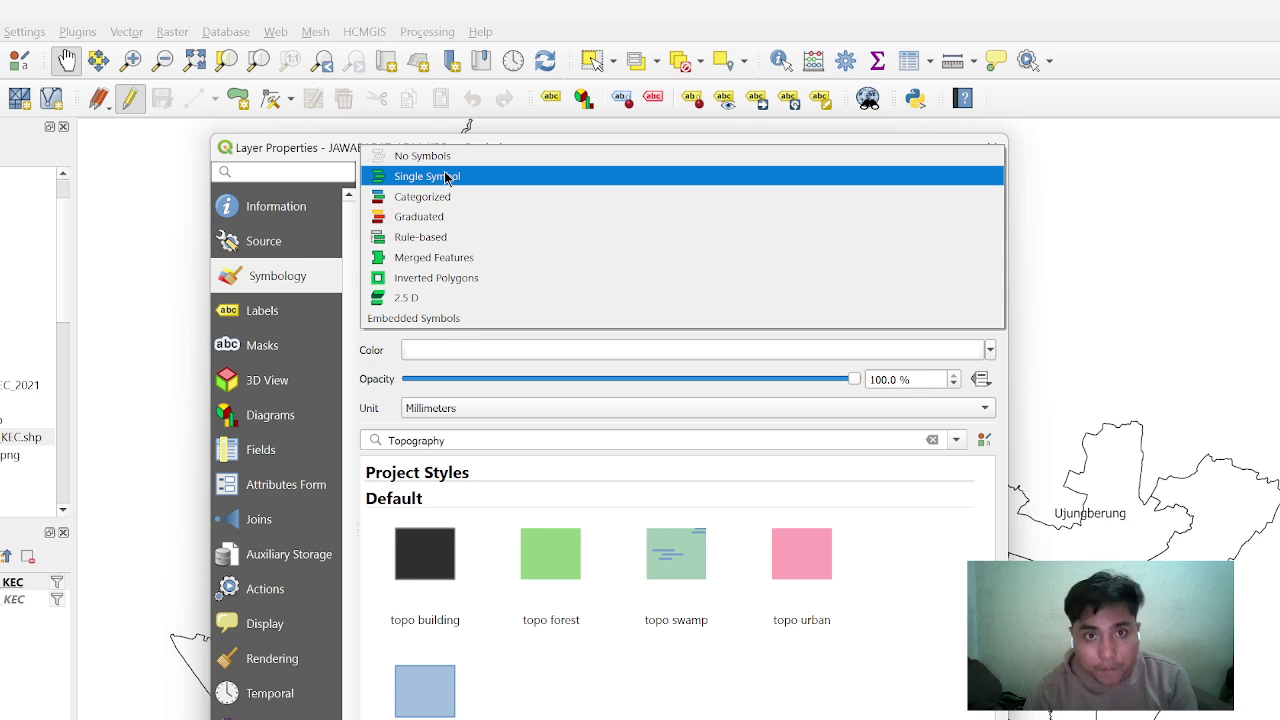
click(263, 310)
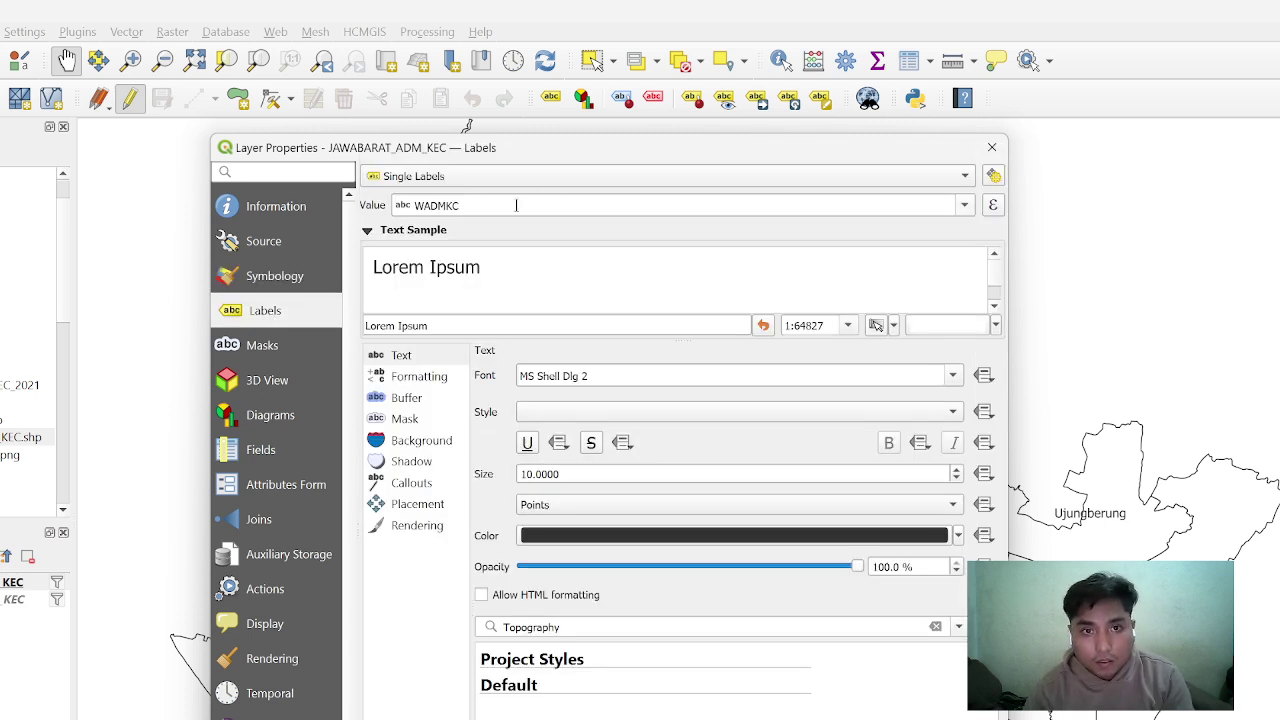
click(960, 205)
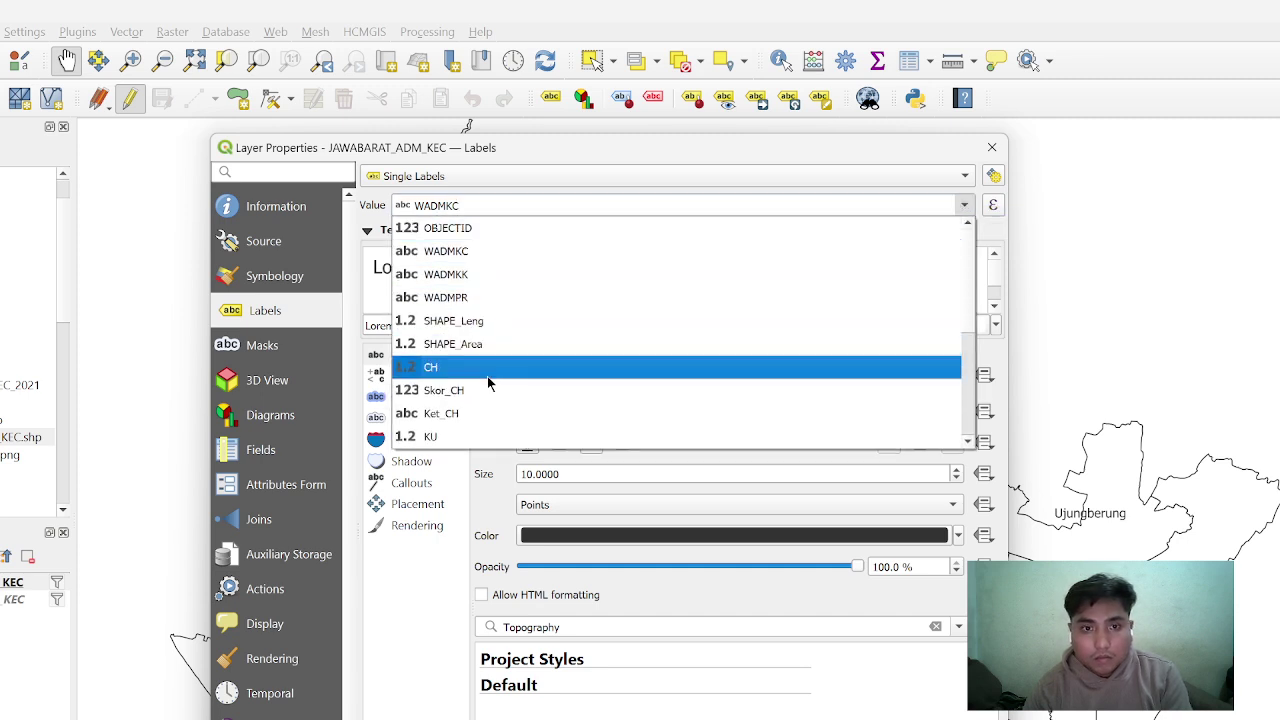
scroll(487, 341, down, 1)
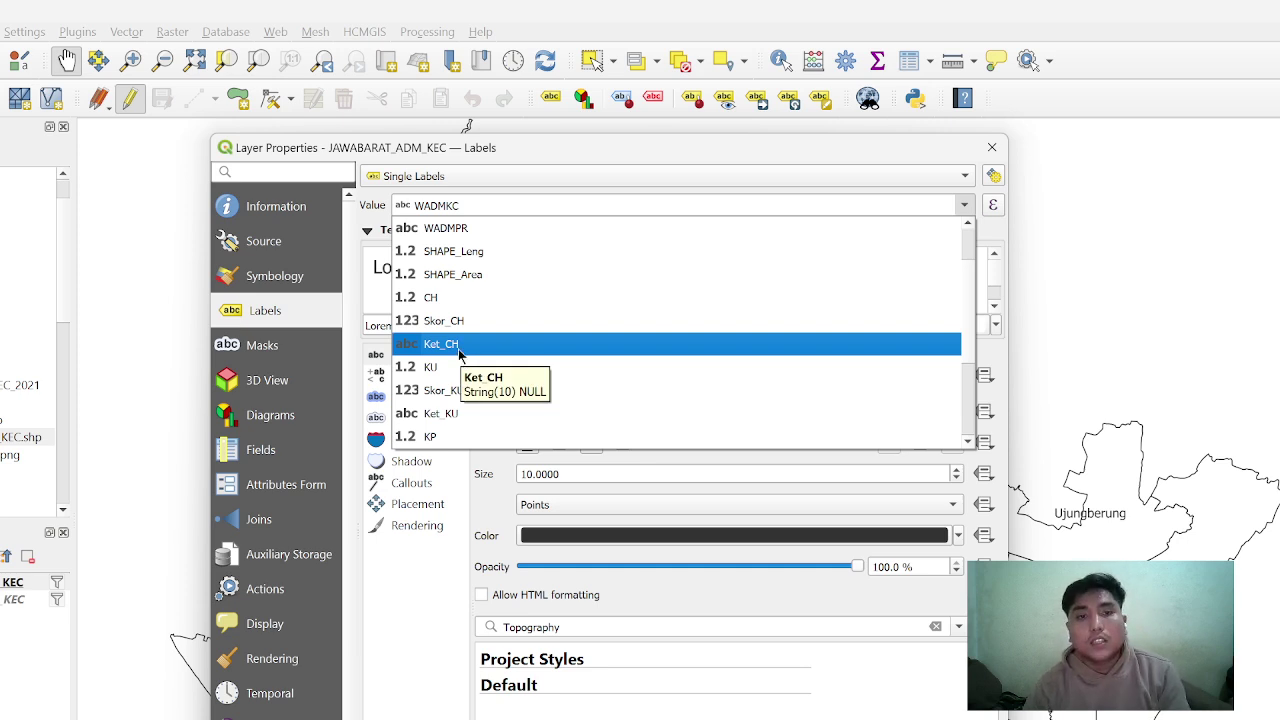
click(459, 344)
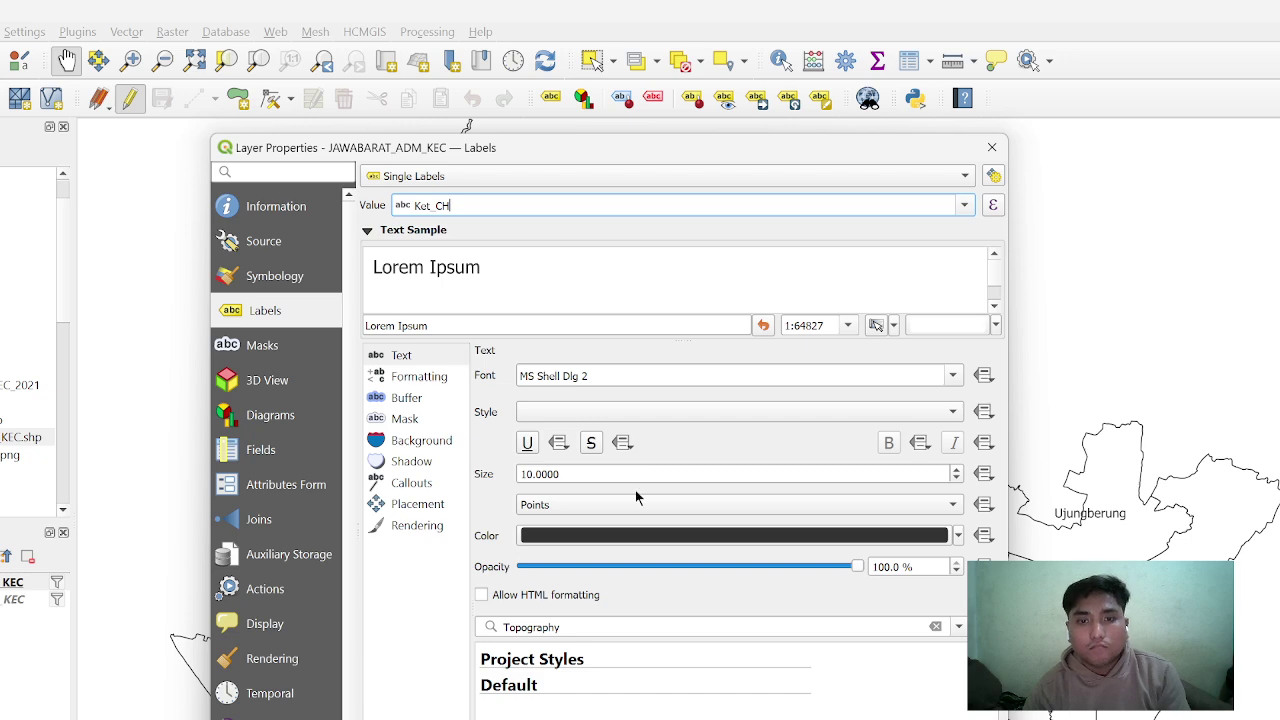
key(Return)
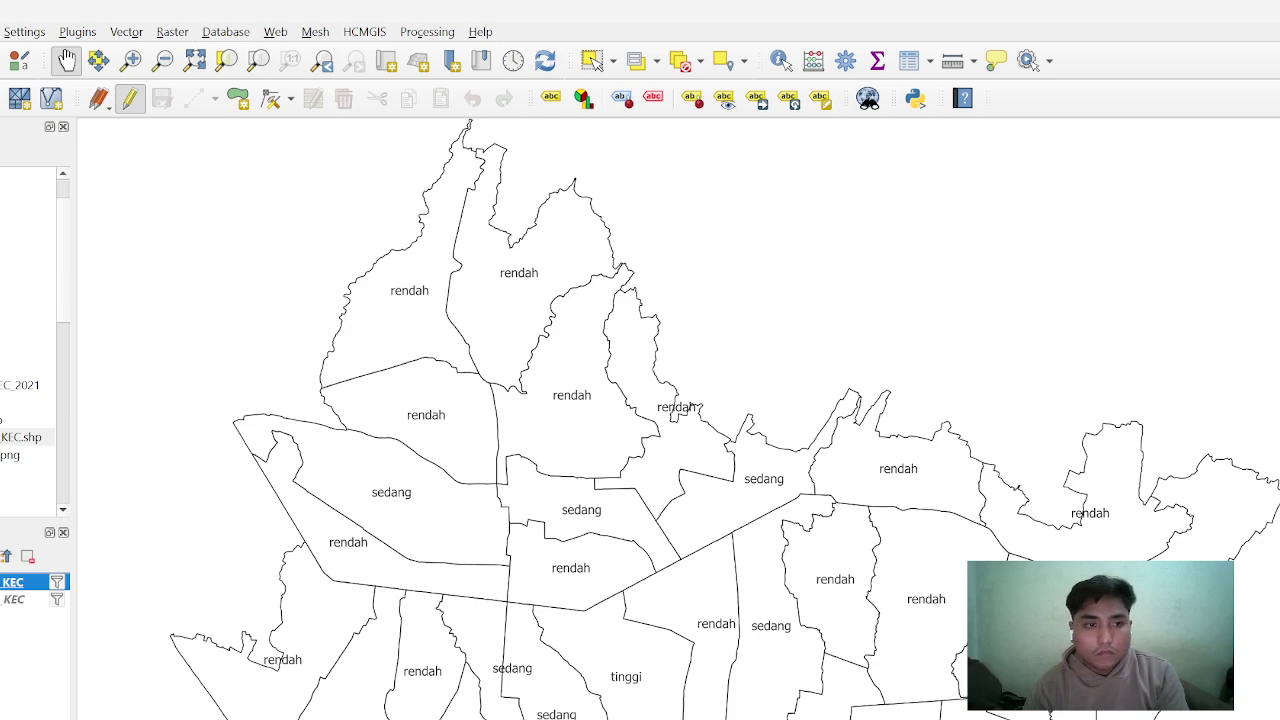
Reopen the JAWABARAT_ADM_KEC layer properties and set the label value to the WADMKK field
right_click(9, 584)
click(8, 584)
double_click(8, 584)
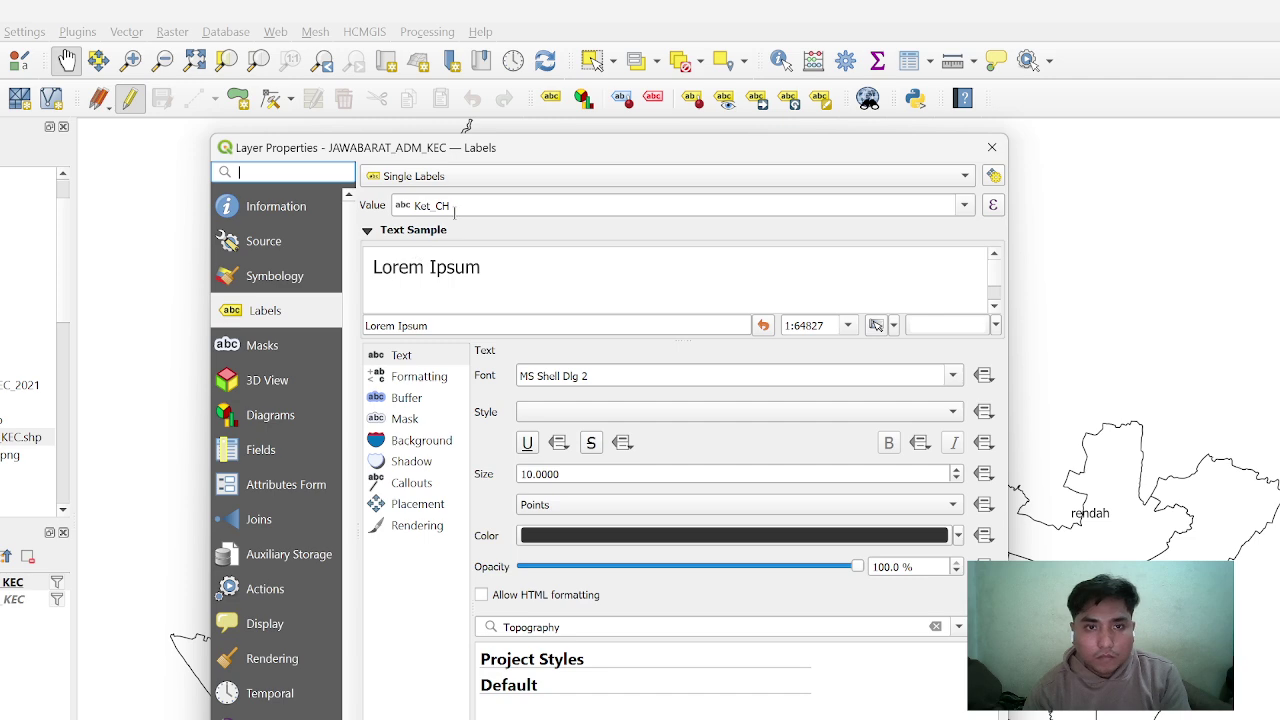
click(963, 206)
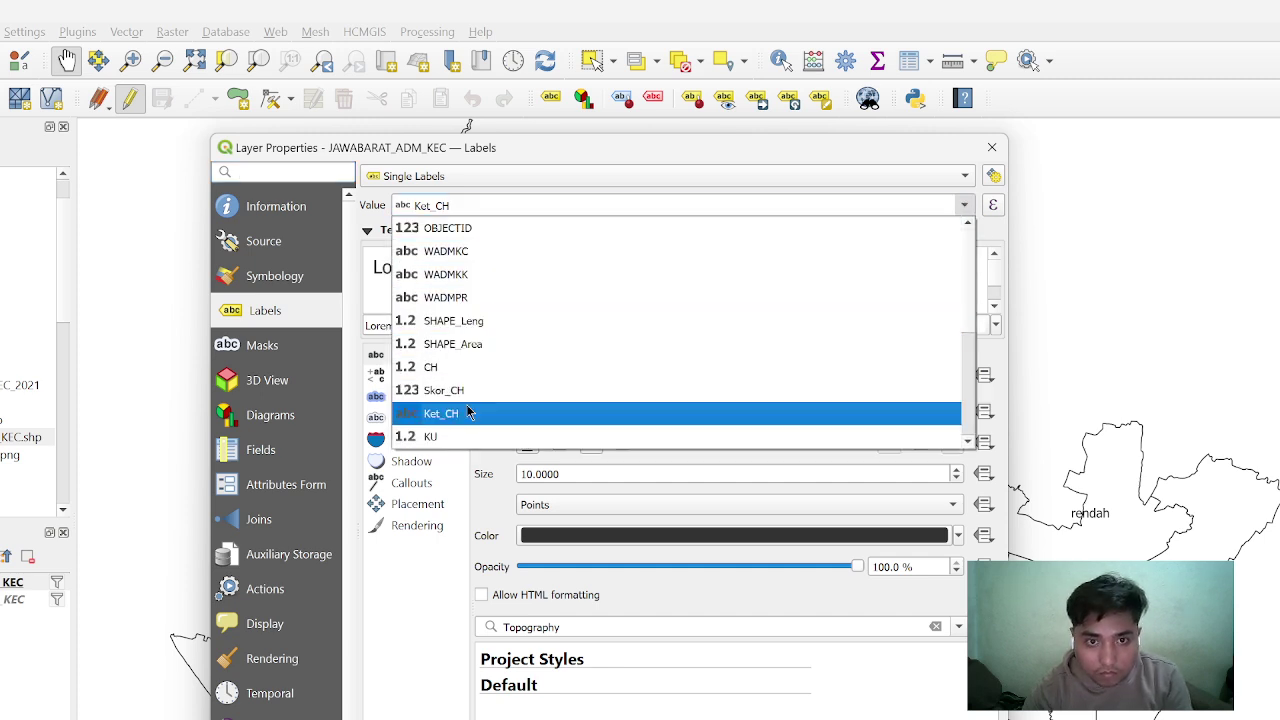
click(480, 274)
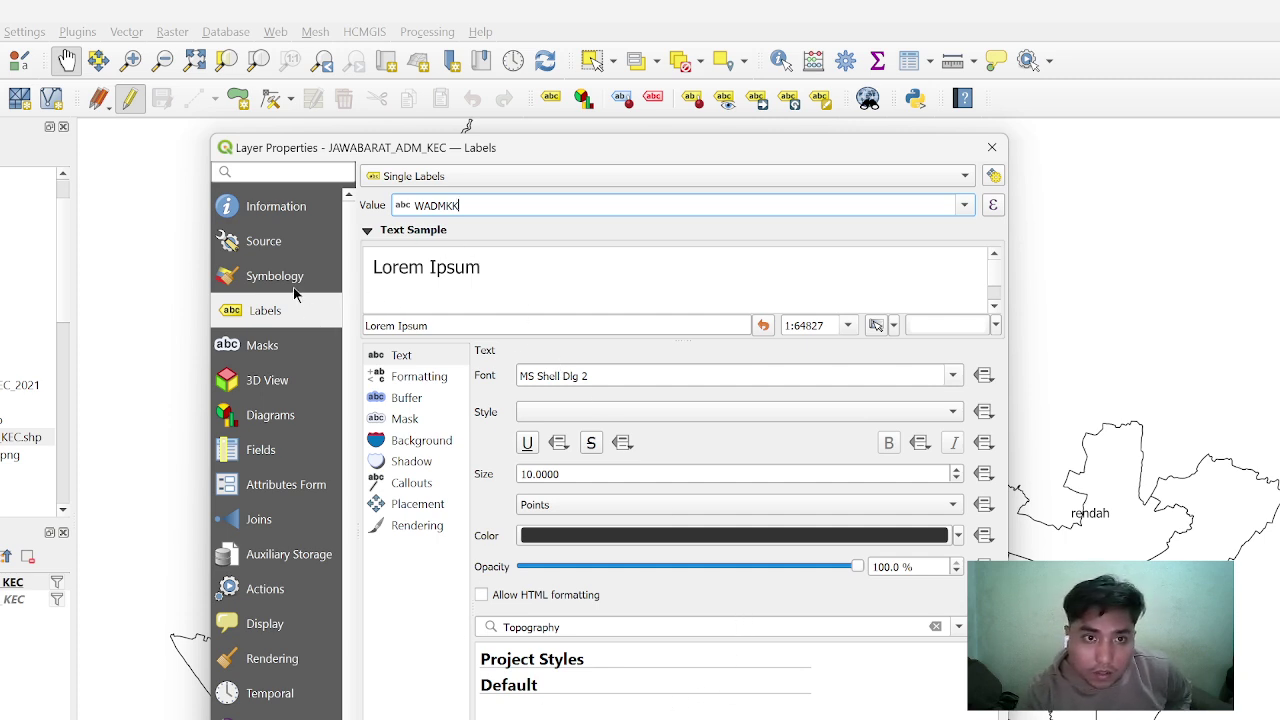
Set the JAWABARAT_ADM_KEC layer's symbology to Categorized on the Ket_CH field and classify its values
click(285, 244)
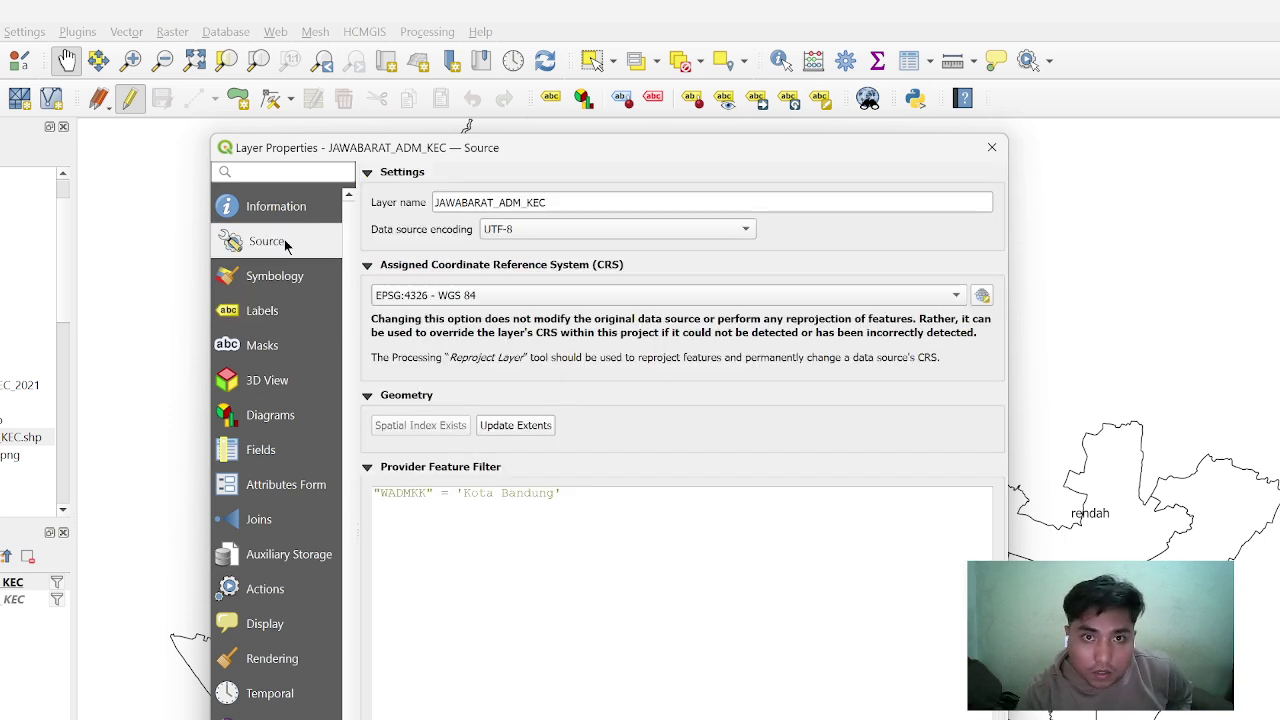
click(285, 276)
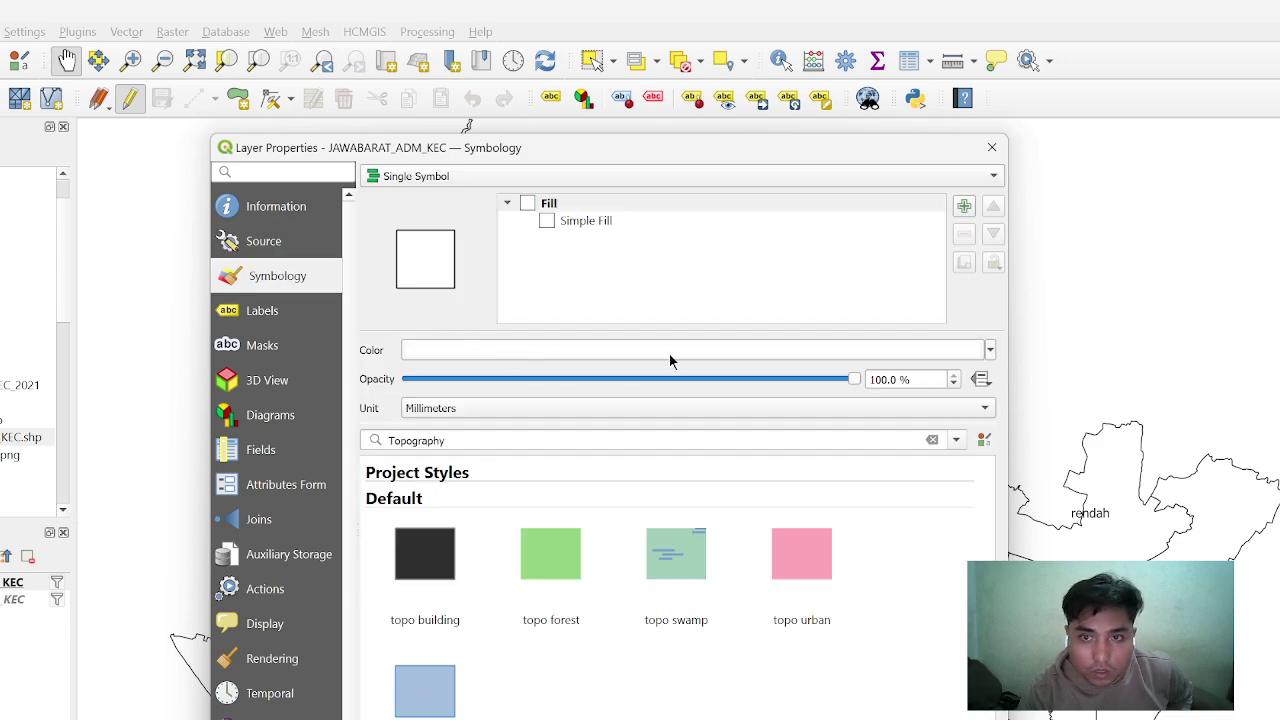
click(457, 177)
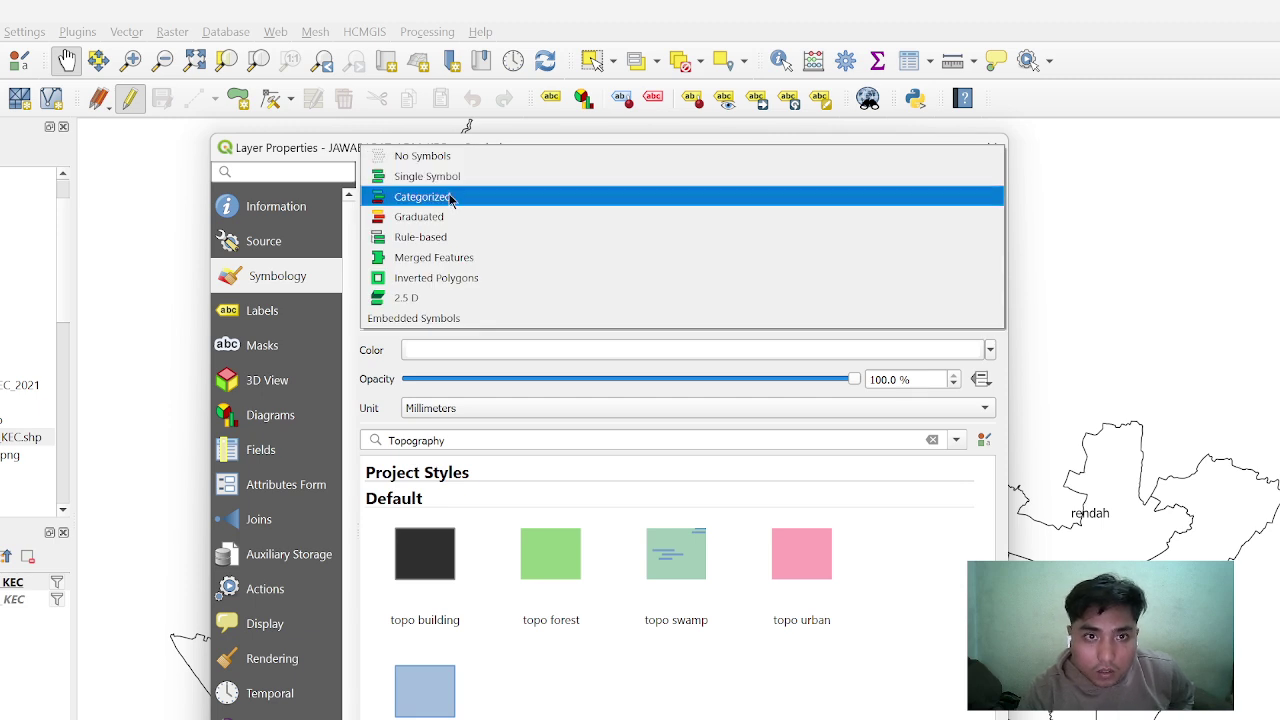
click(450, 197)
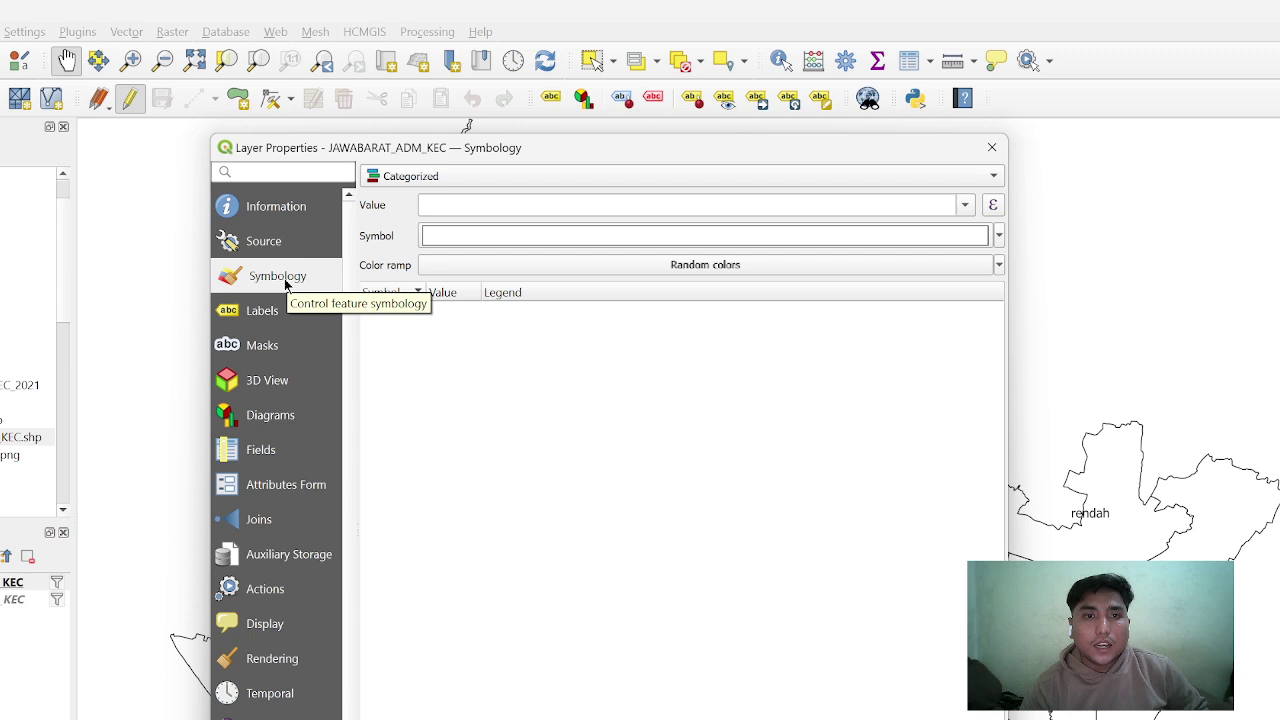
click(965, 205)
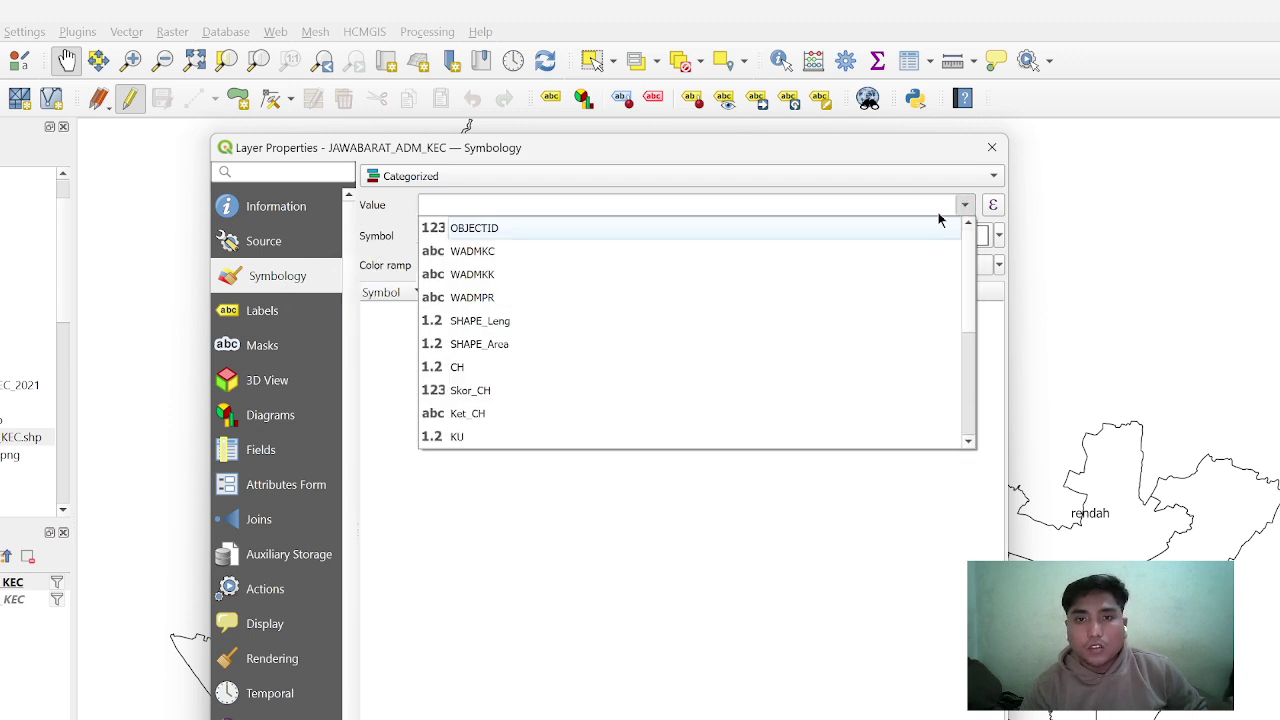
click(503, 414)
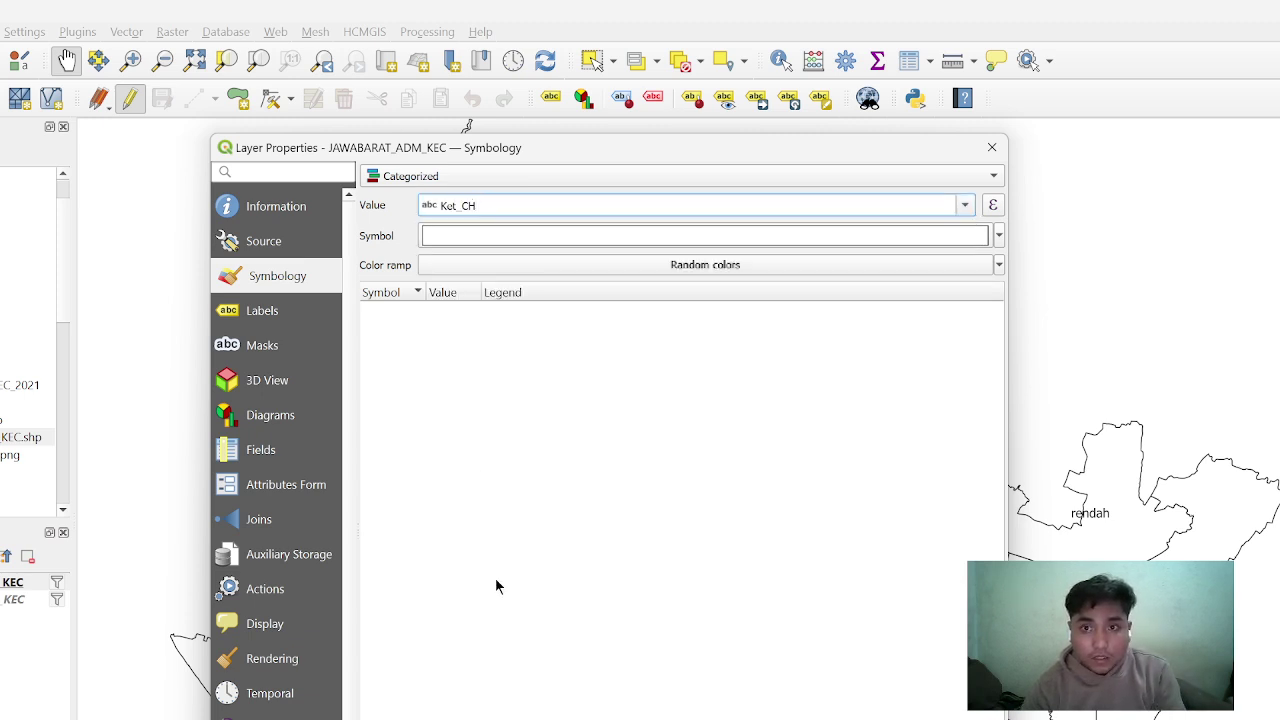
click(392, 718)
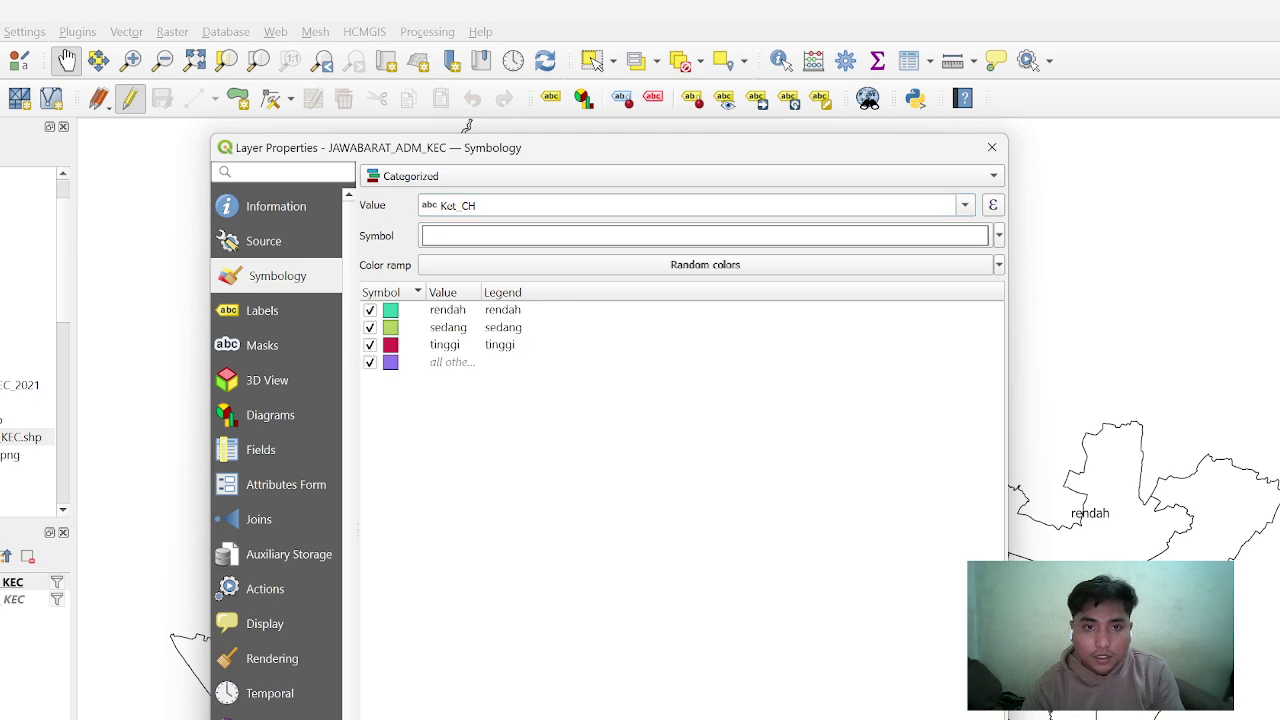
Colour the Ket_CH classes with the Reds ramp, delete the all-other-values class, and apply the styling
click(645, 264)
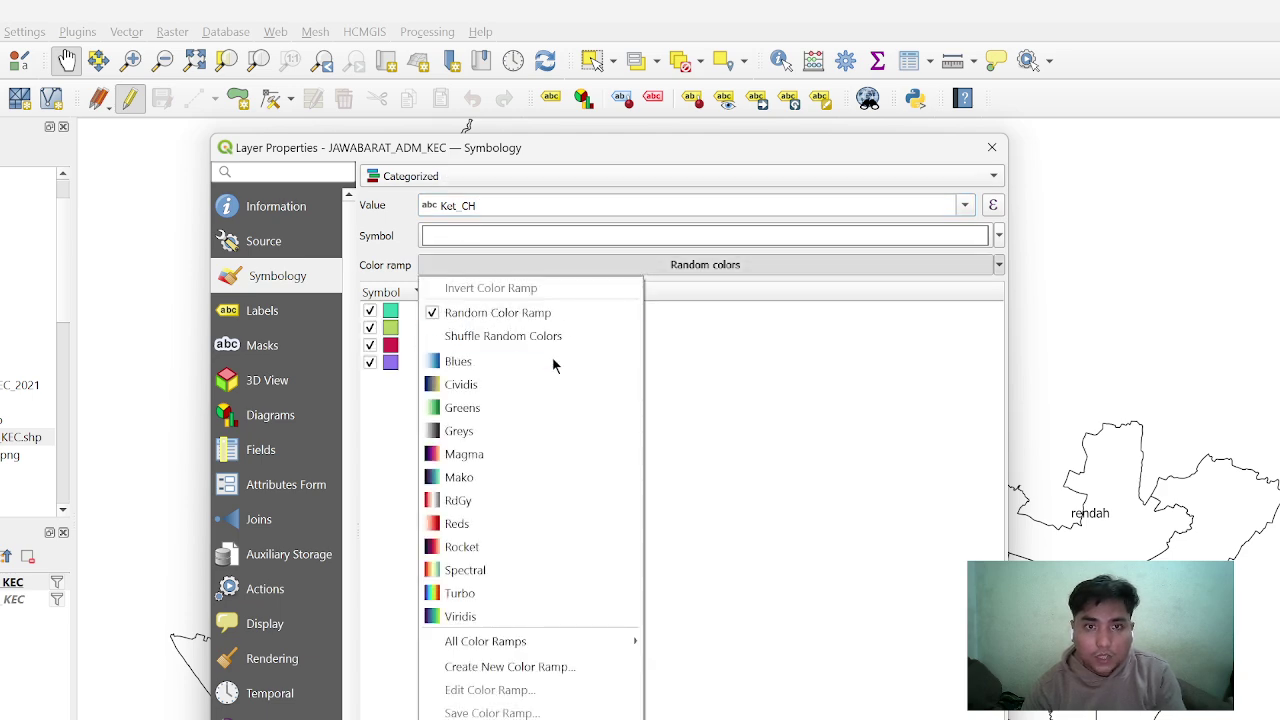
click(464, 524)
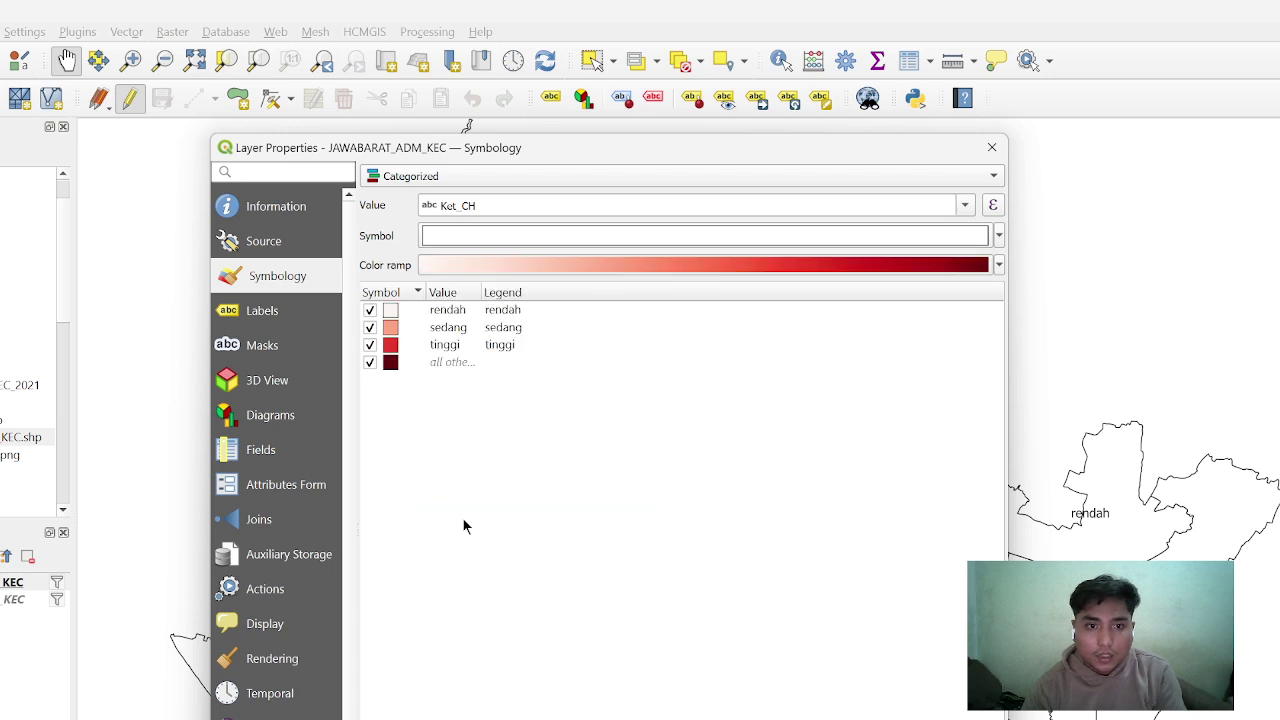
right_click(370, 364)
click(635, 446)
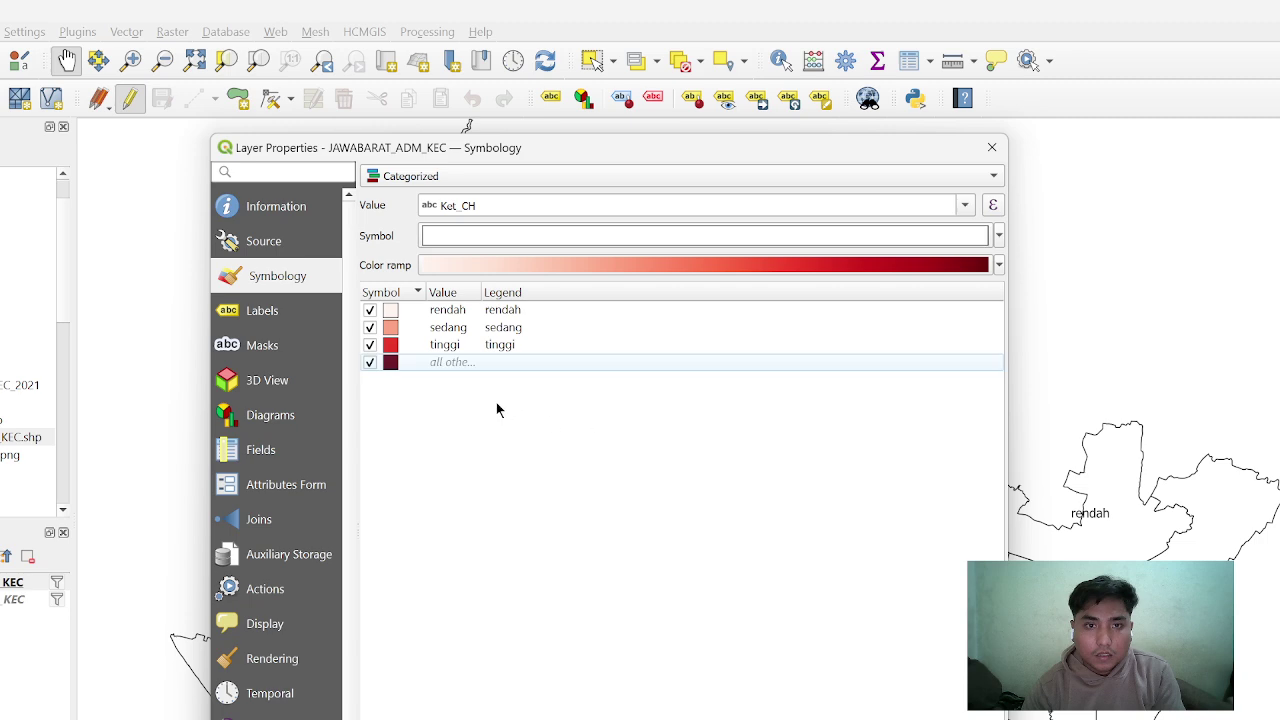
right_click(405, 366)
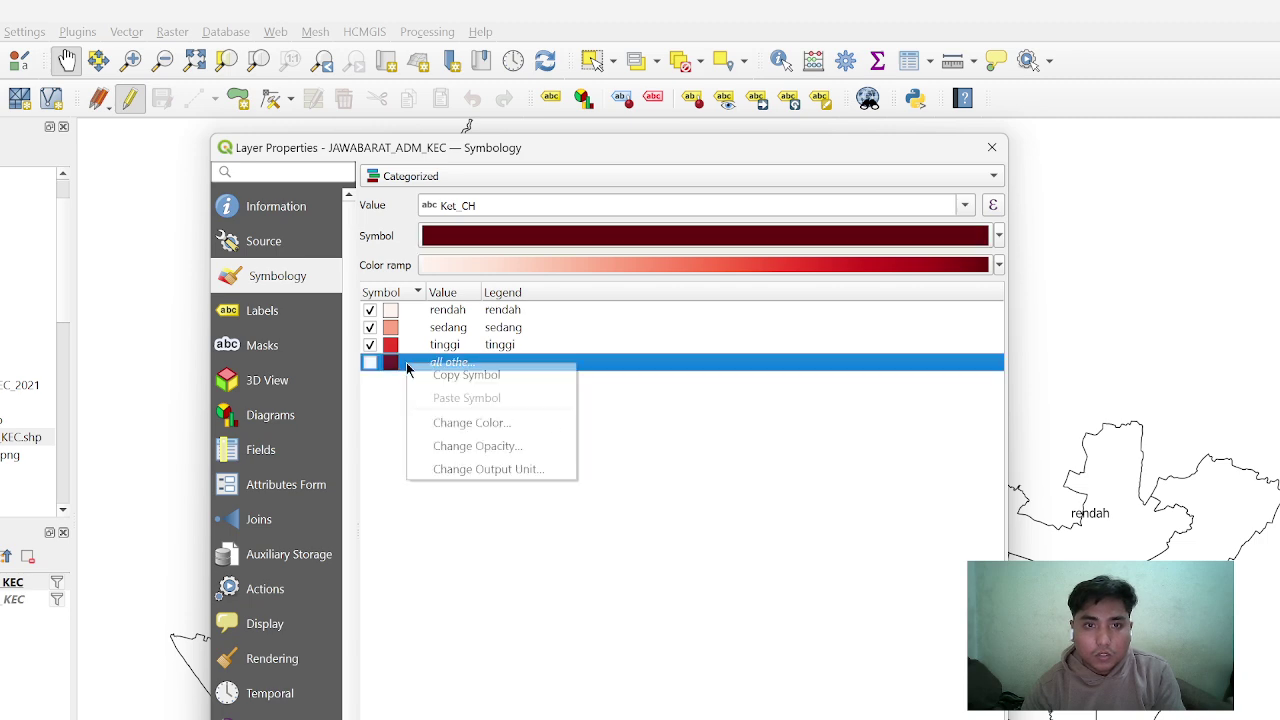
key(Escape)
key(Delete)
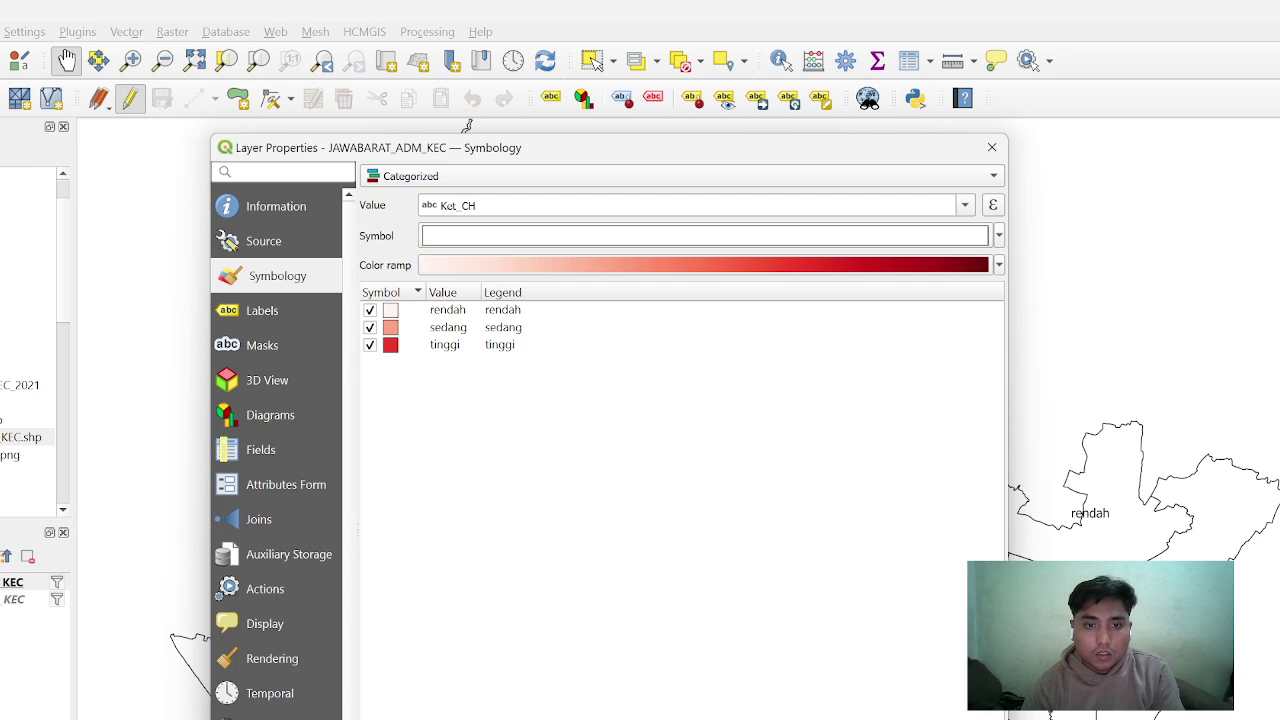
key(Return)
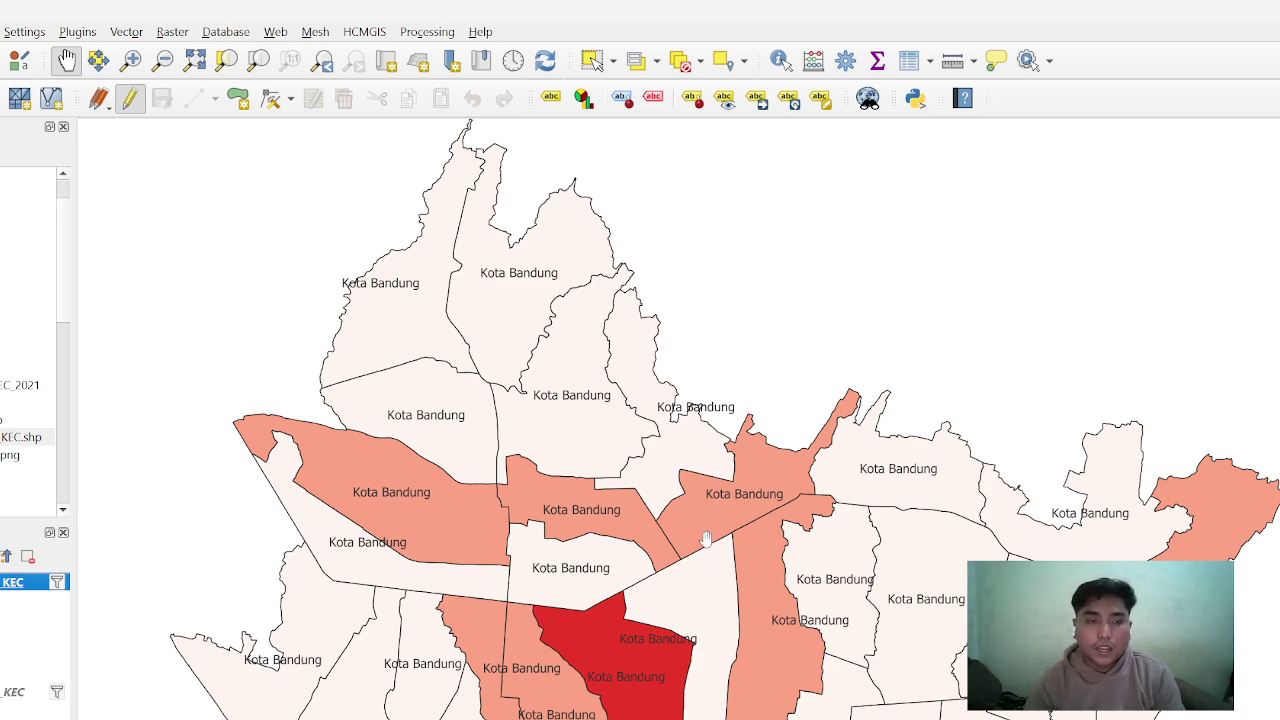
Switch to the article in Nitro PDF Pro to consult its Curah Hujan section, and return to the QGIS map
click(709, 719)
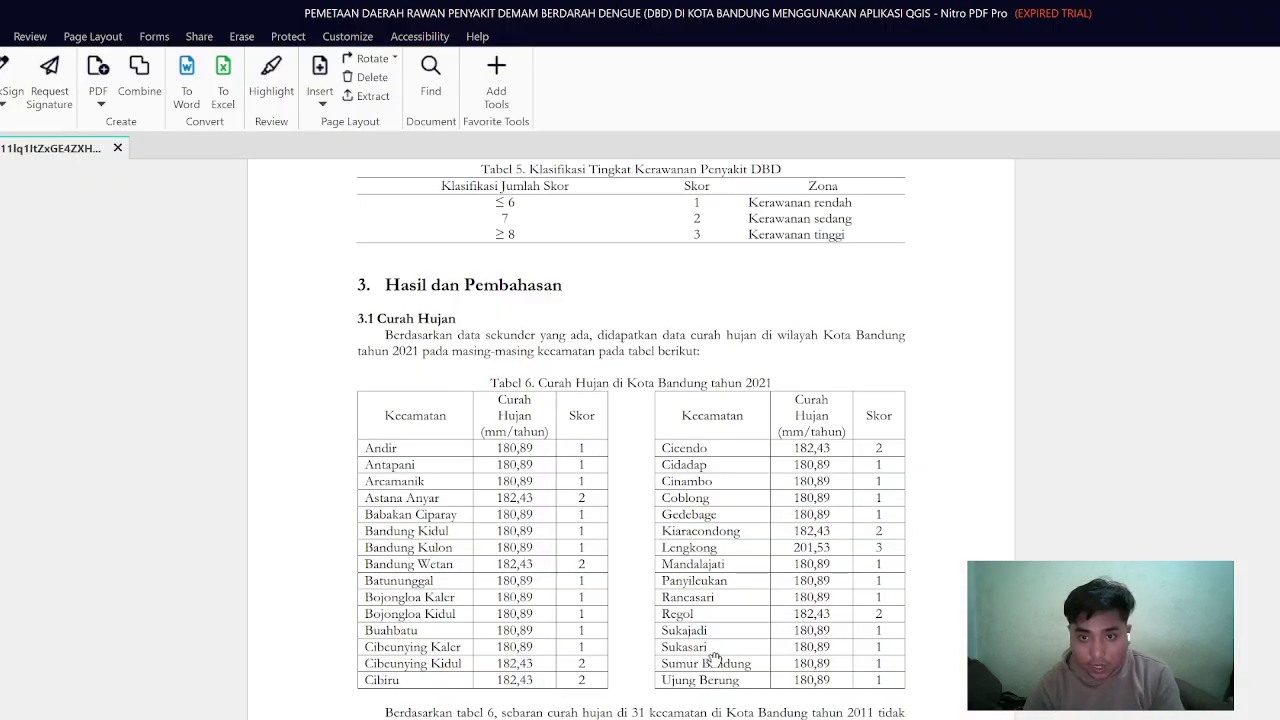
scroll(713, 660, down, 3)
scroll(713, 660, down, 15)
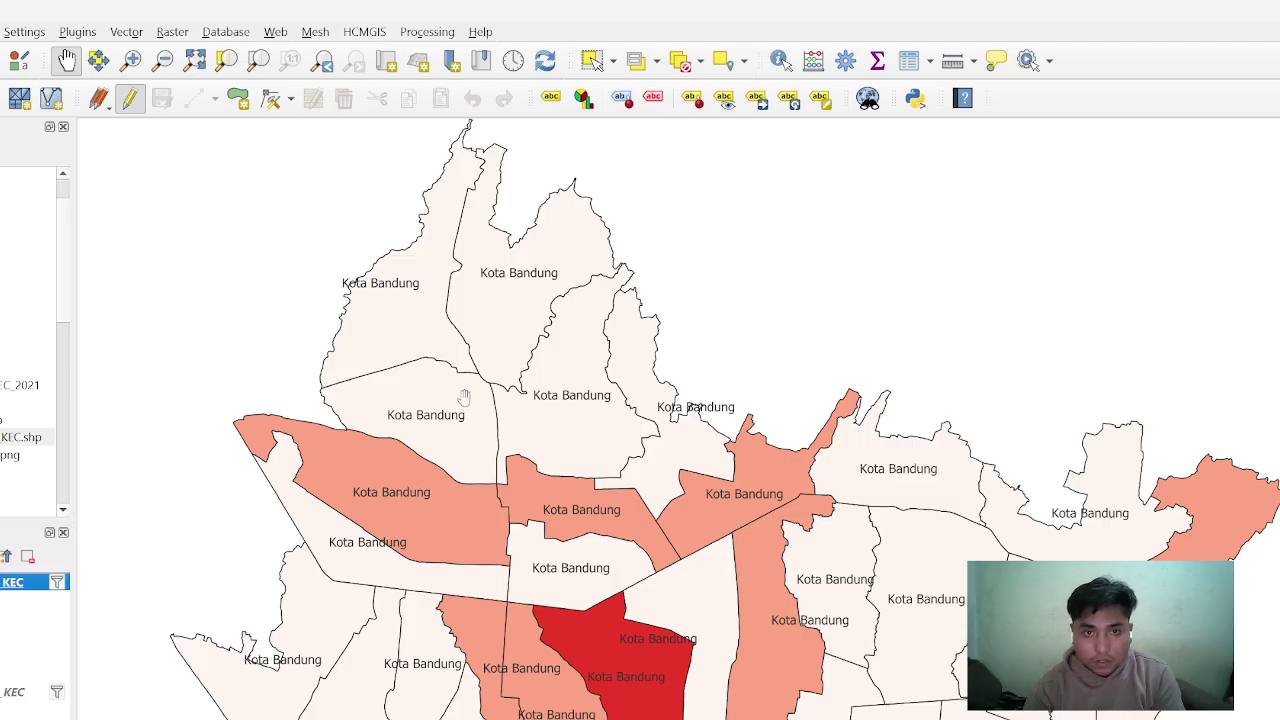
scroll(465, 403, down, 2)
scroll(465, 403, up, 2)
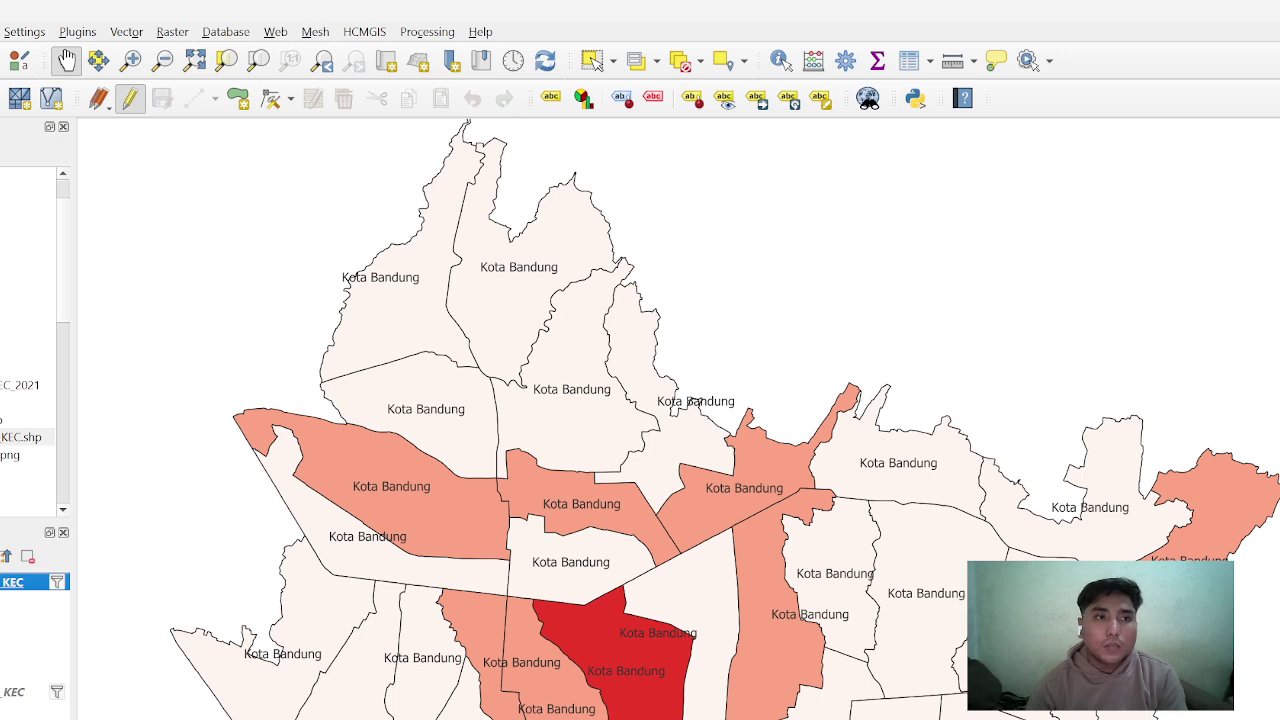
Create a new print layout titled Curah_hujan
key(alt+j)
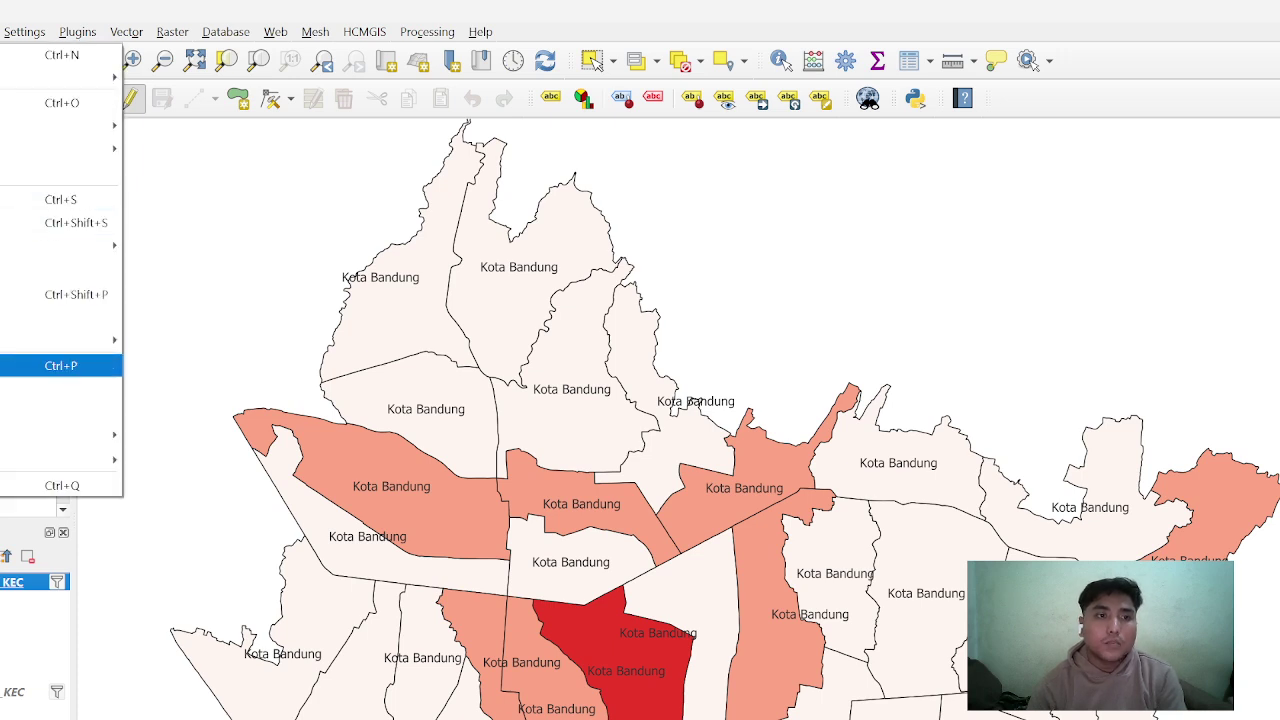
click(60, 365)
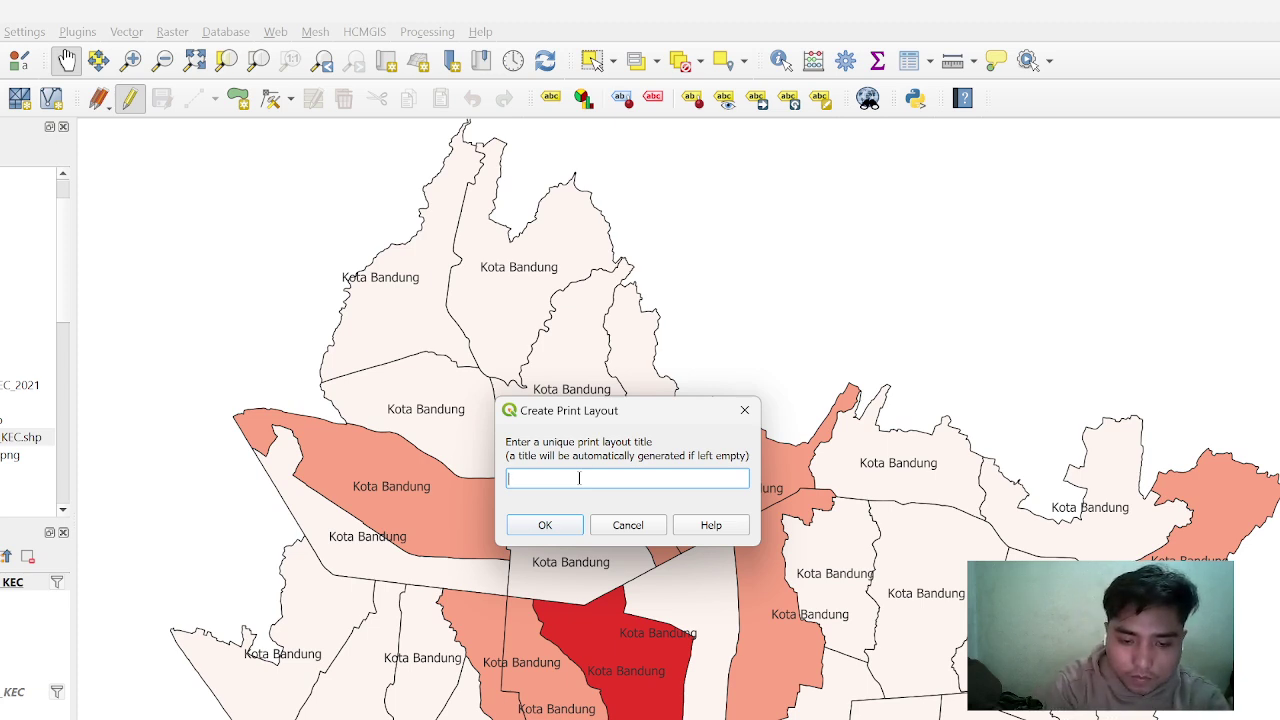
text(C)
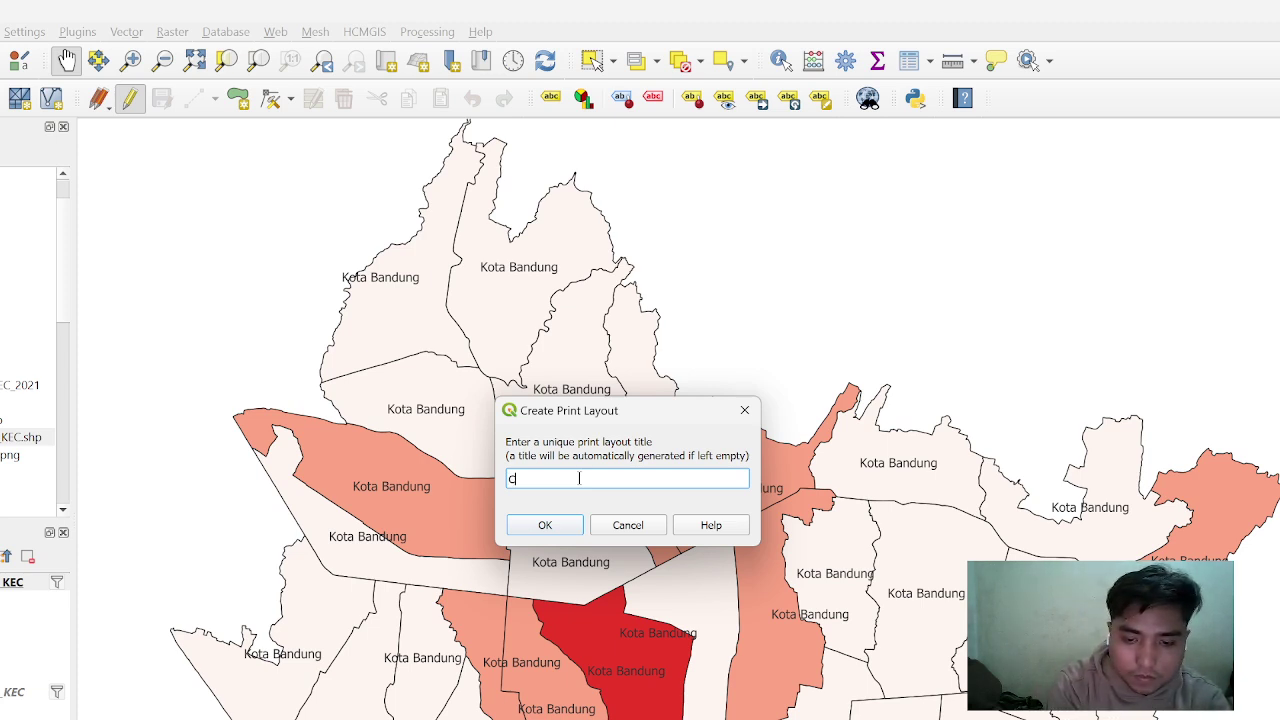
text(urah )
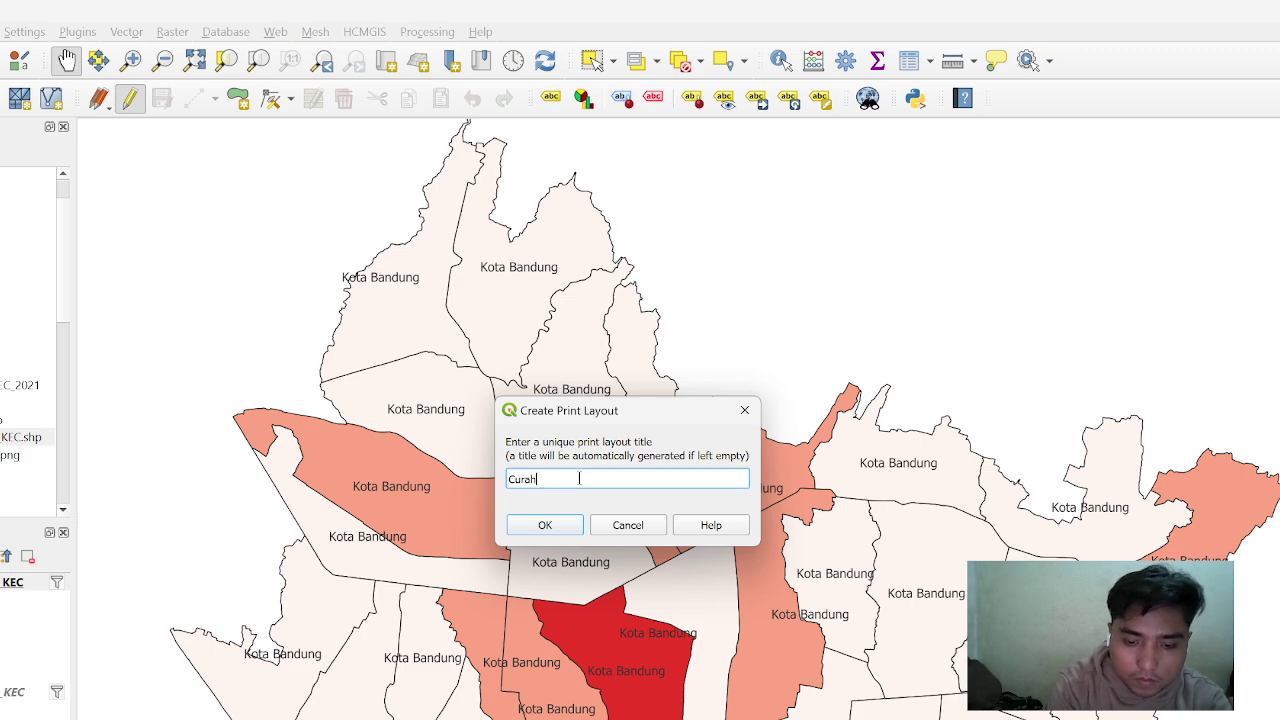
text(hujan)
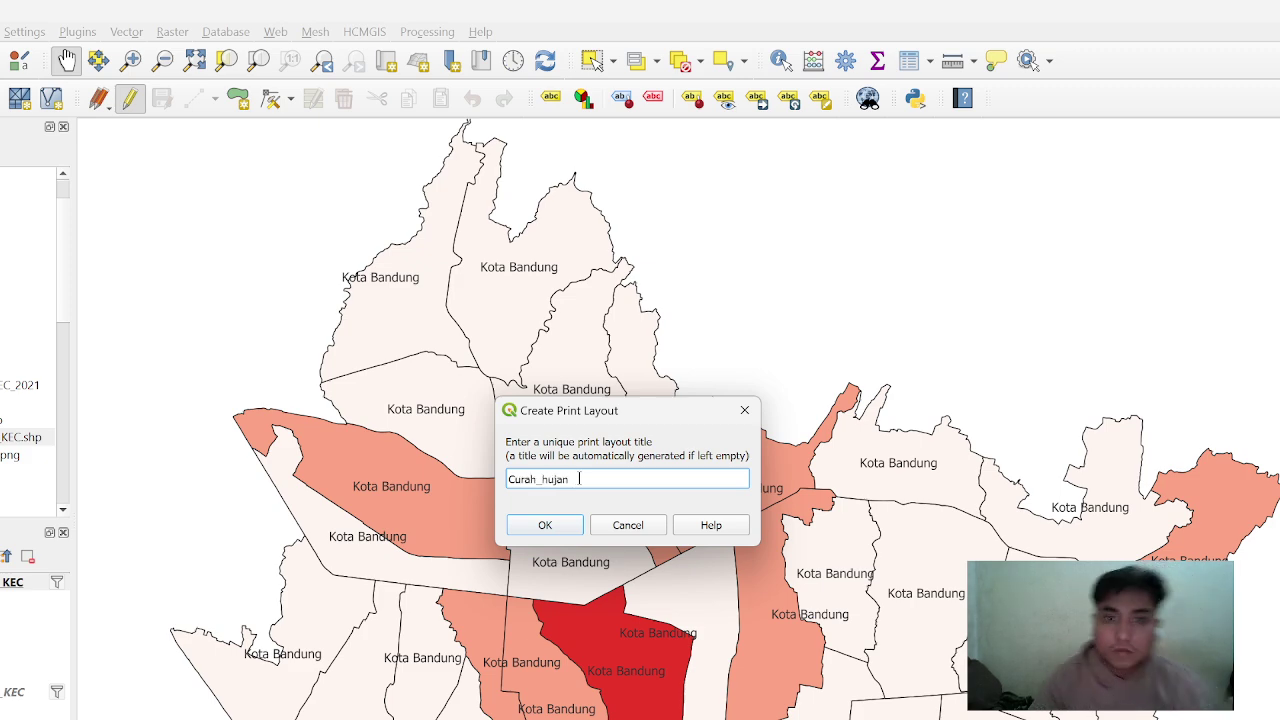
click(571, 523)
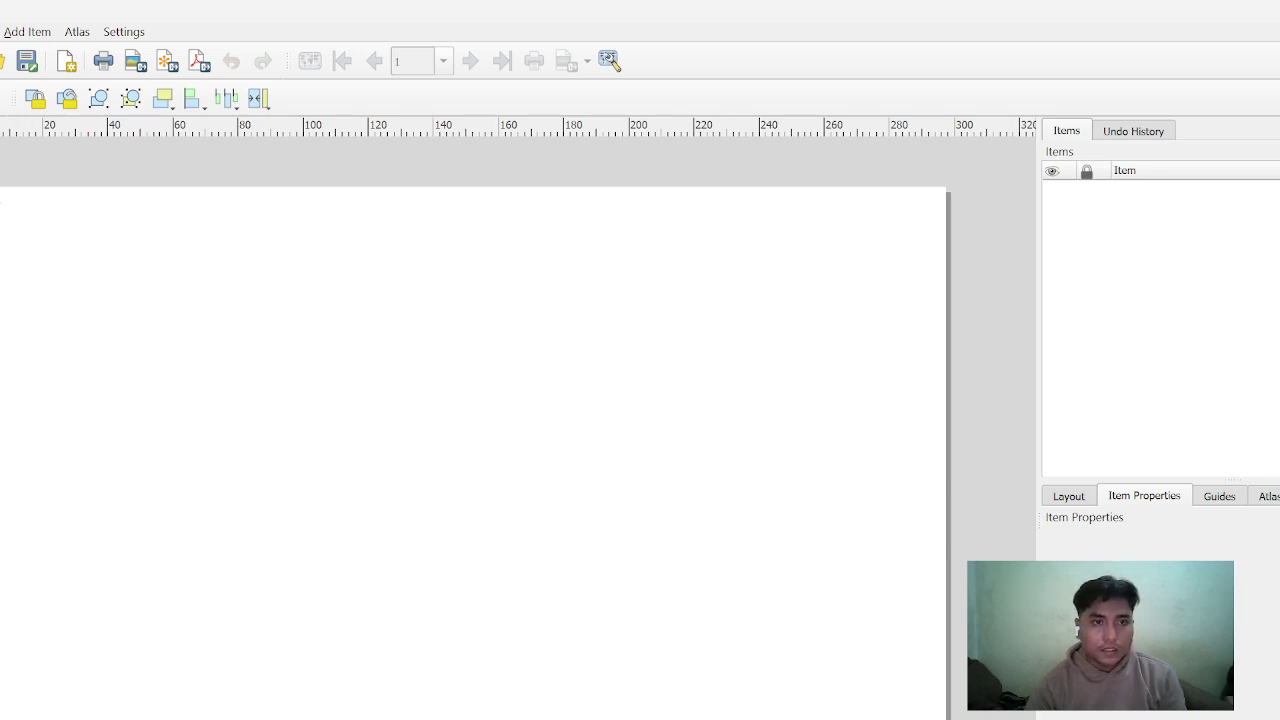
Frame the page with a rectangle just inside its edges, place the map within it, and shift the map content slightly up and right
mouse_move(1, 203)
mouse_down()
mouse_move(176, 428)
mouse_move(774, 719)
mouse_move(932, 719)
mouse_up()
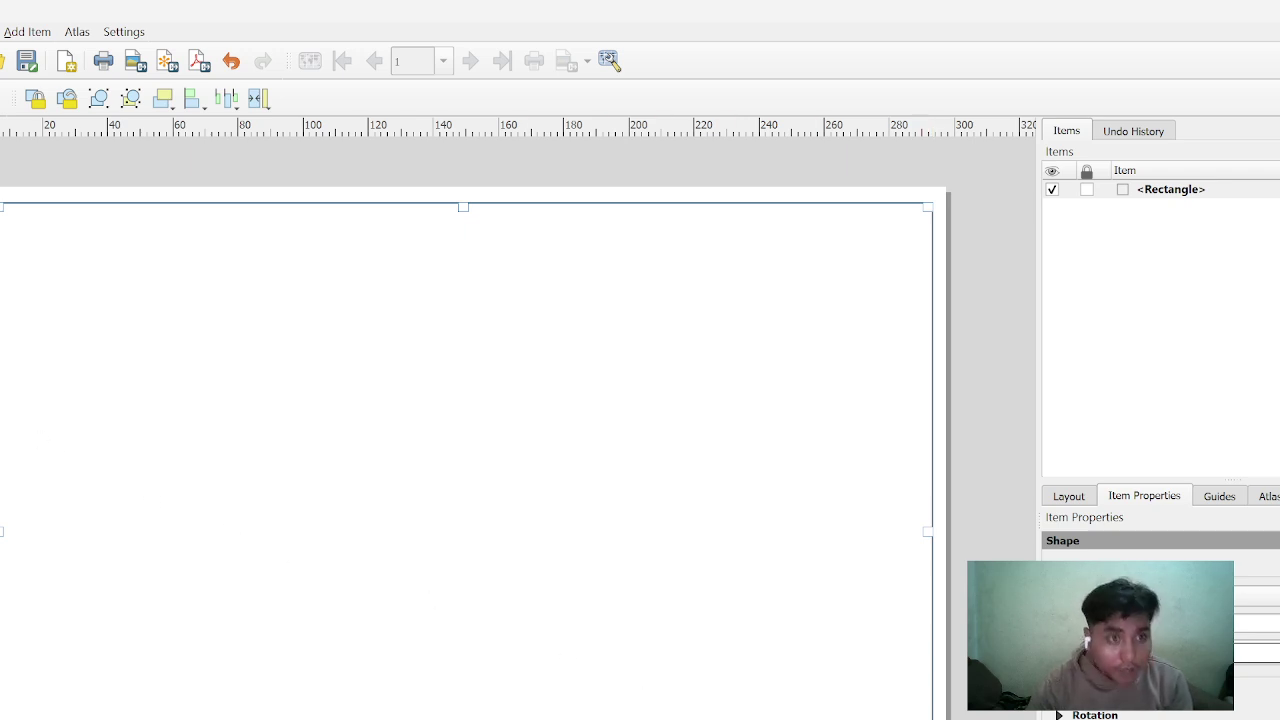
mouse_move(6, 213)
mouse_down()
mouse_move(115, 326)
mouse_move(691, 719)
mouse_move(921, 719)
mouse_up()
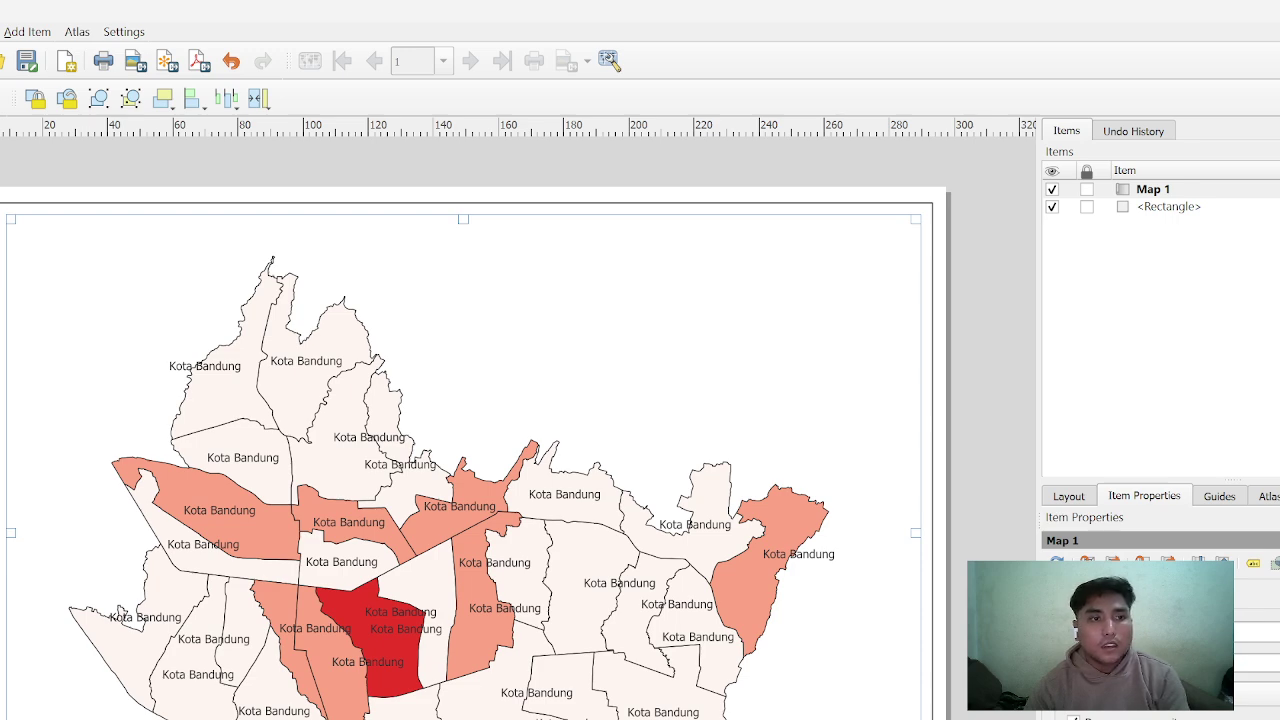
drag(452, 600, 464, 589)
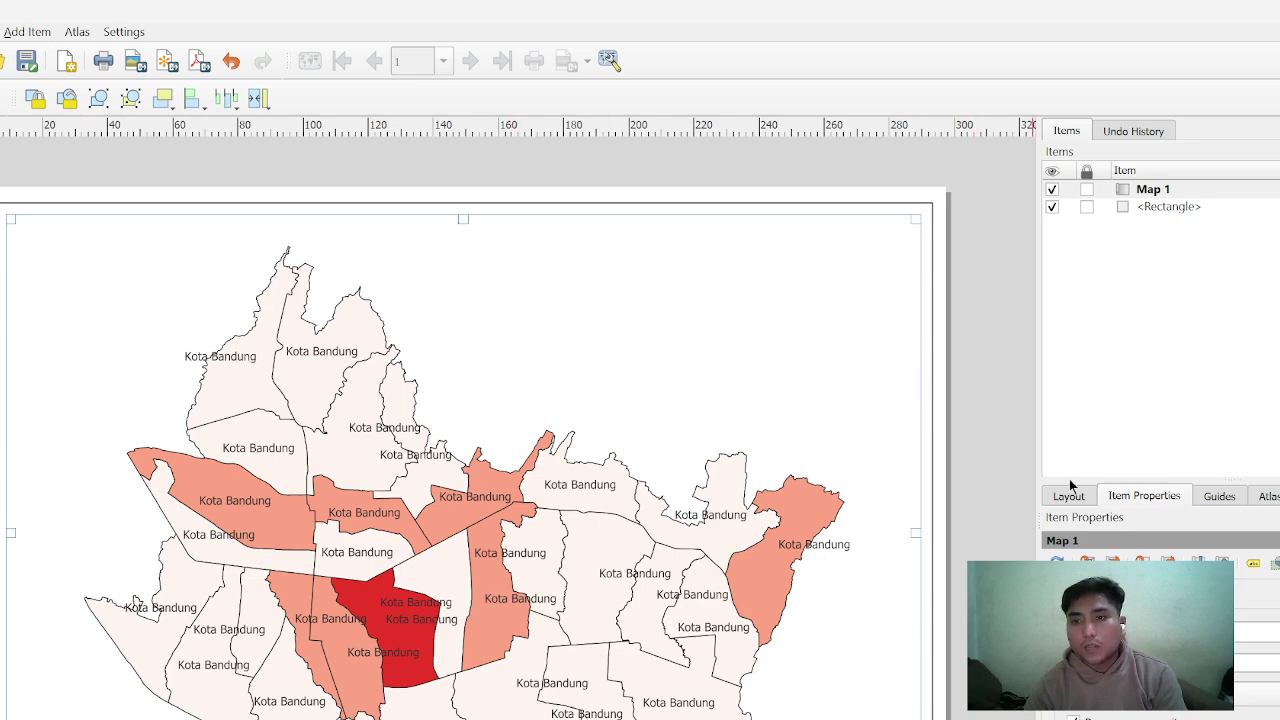
Open the map's grid properties and set the Fit Segment Width interval to a 91 mm minimum
scroll(1145, 600, down, 2)
scroll(1145, 620, down, 2)
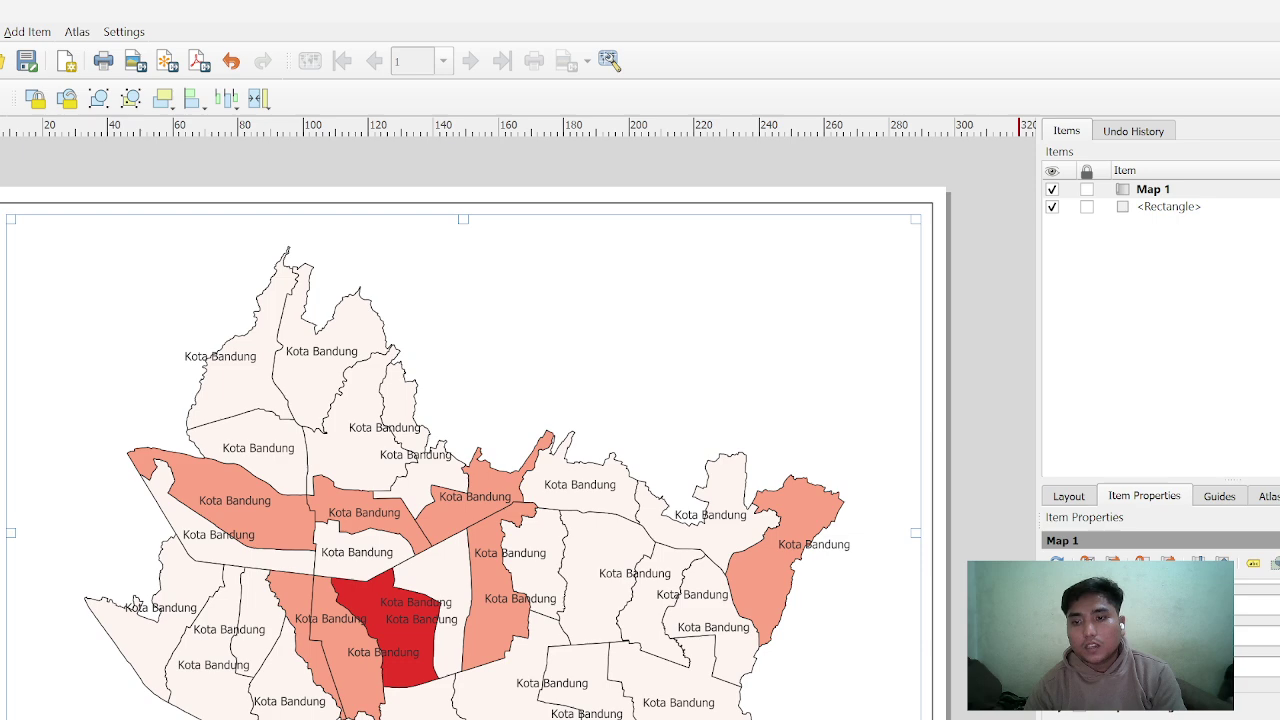
click(1167, 706)
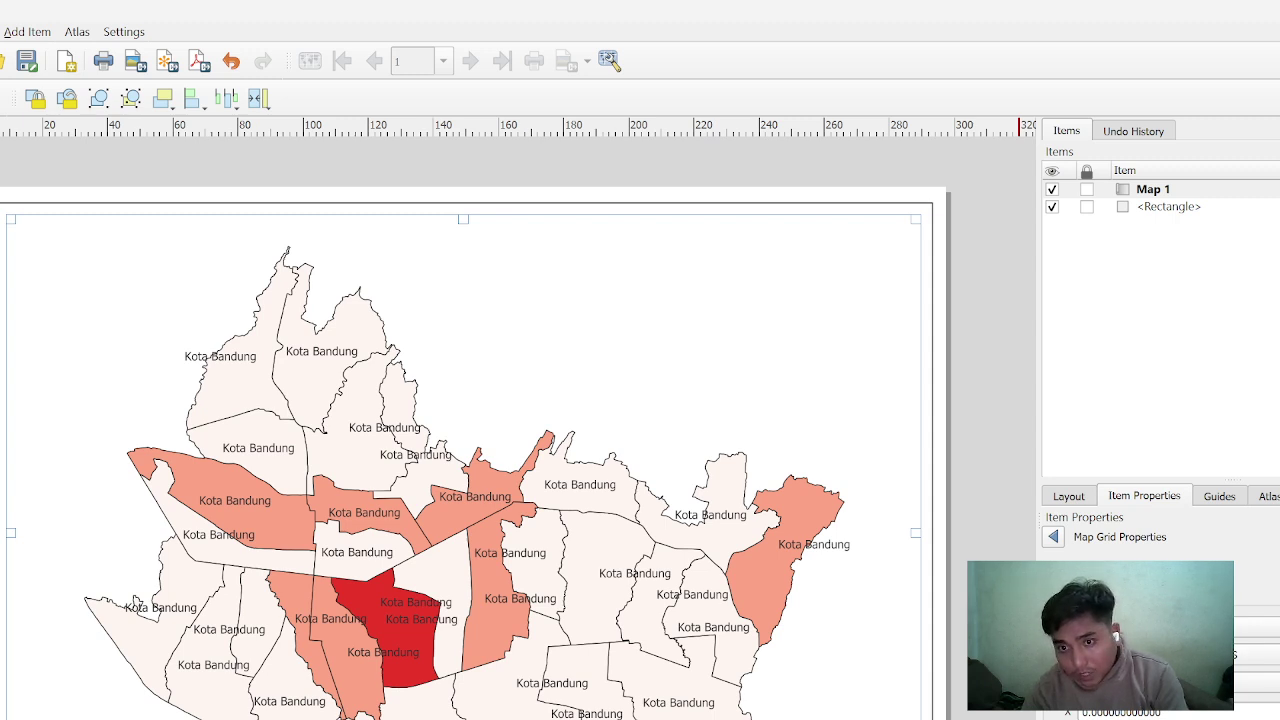
click(1218, 706)
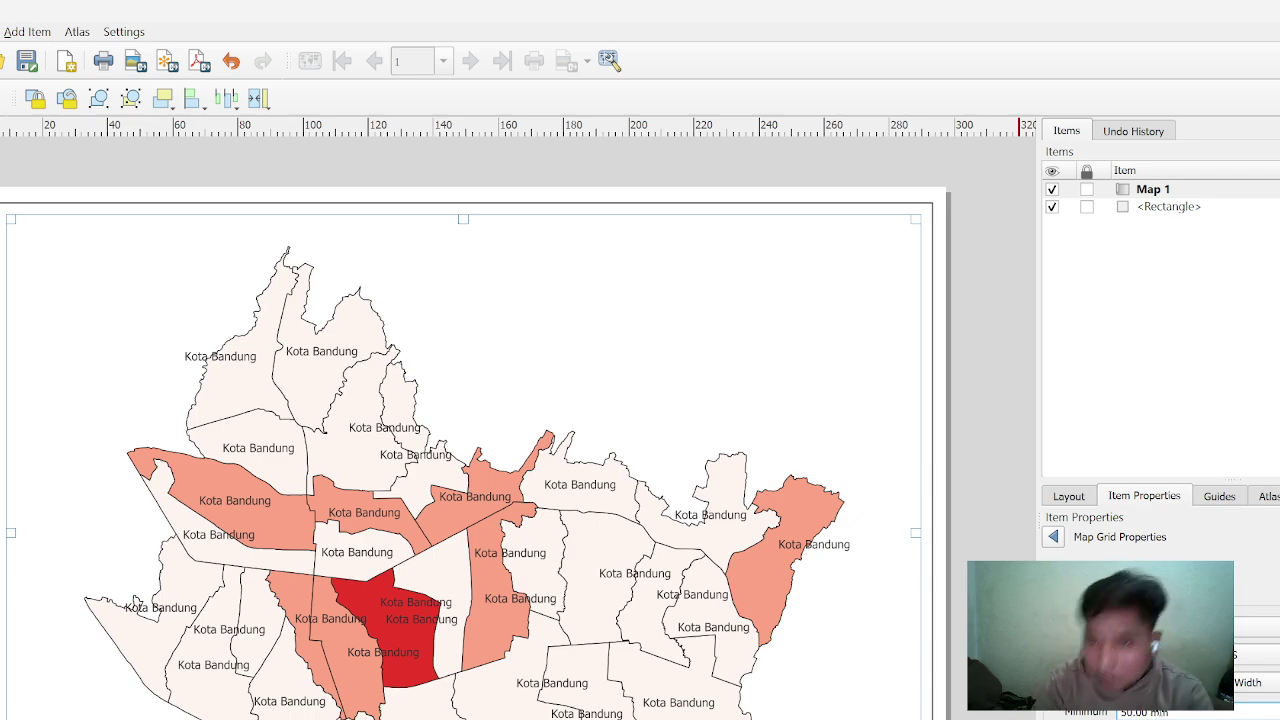
text(100)
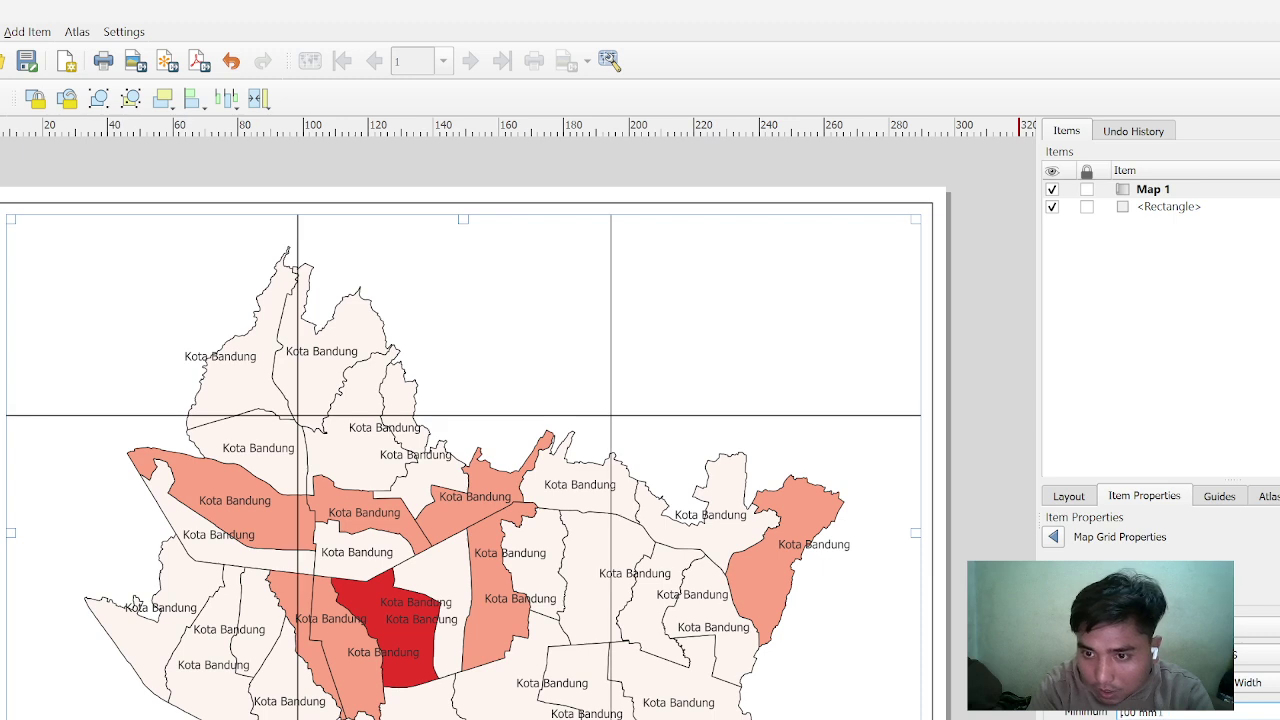
text(91.)
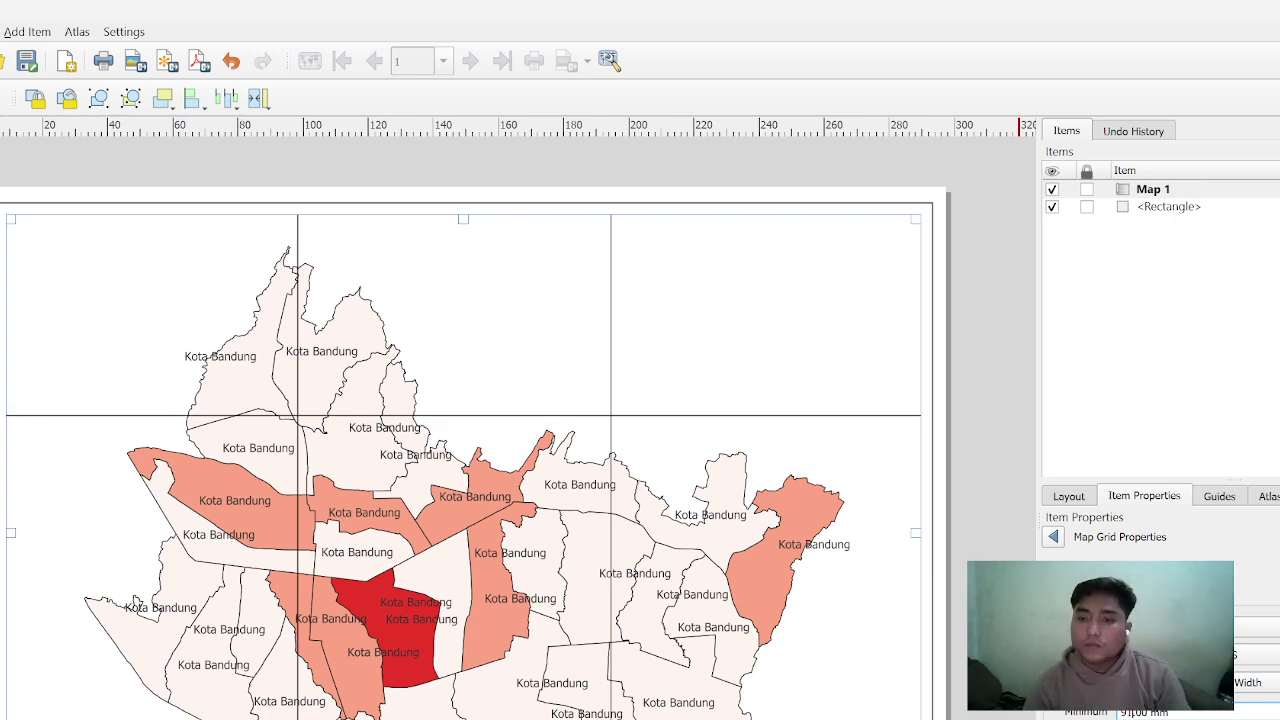
Make the map grid's line symbol thinner and return to the grid properties
scroll(1160, 635, down, 3)
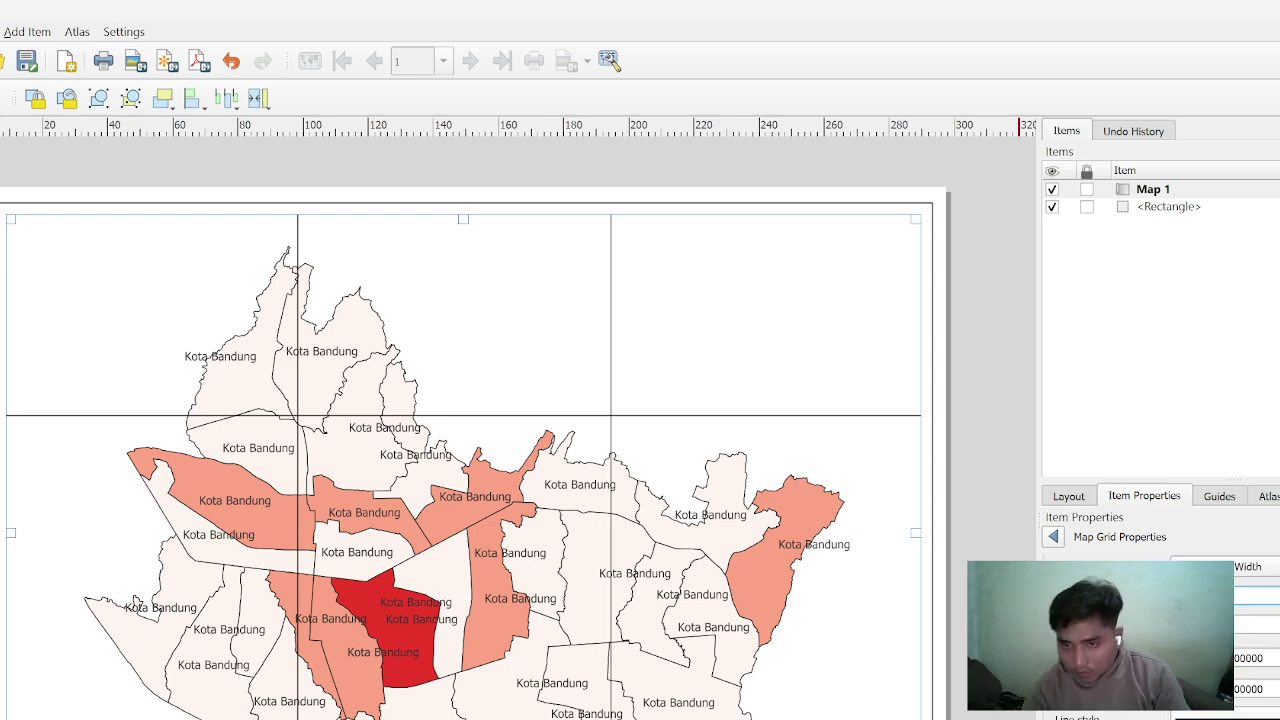
click(1225, 713)
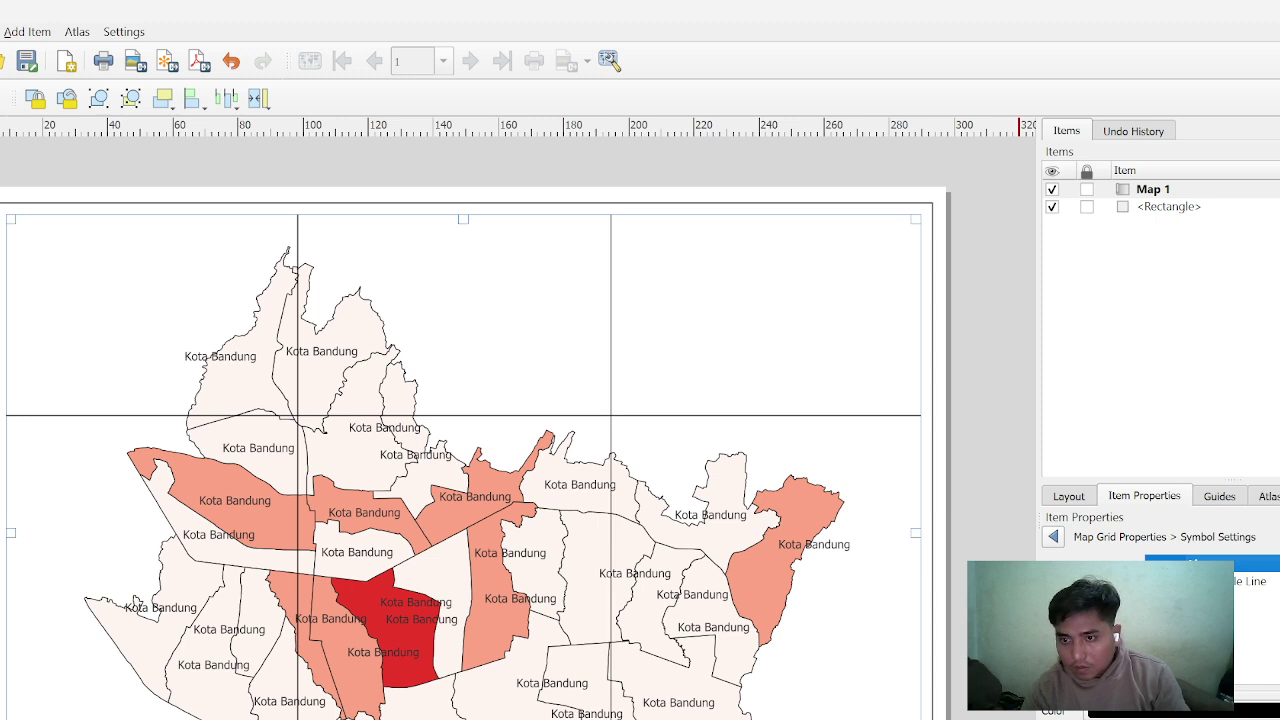
click(1272, 716)
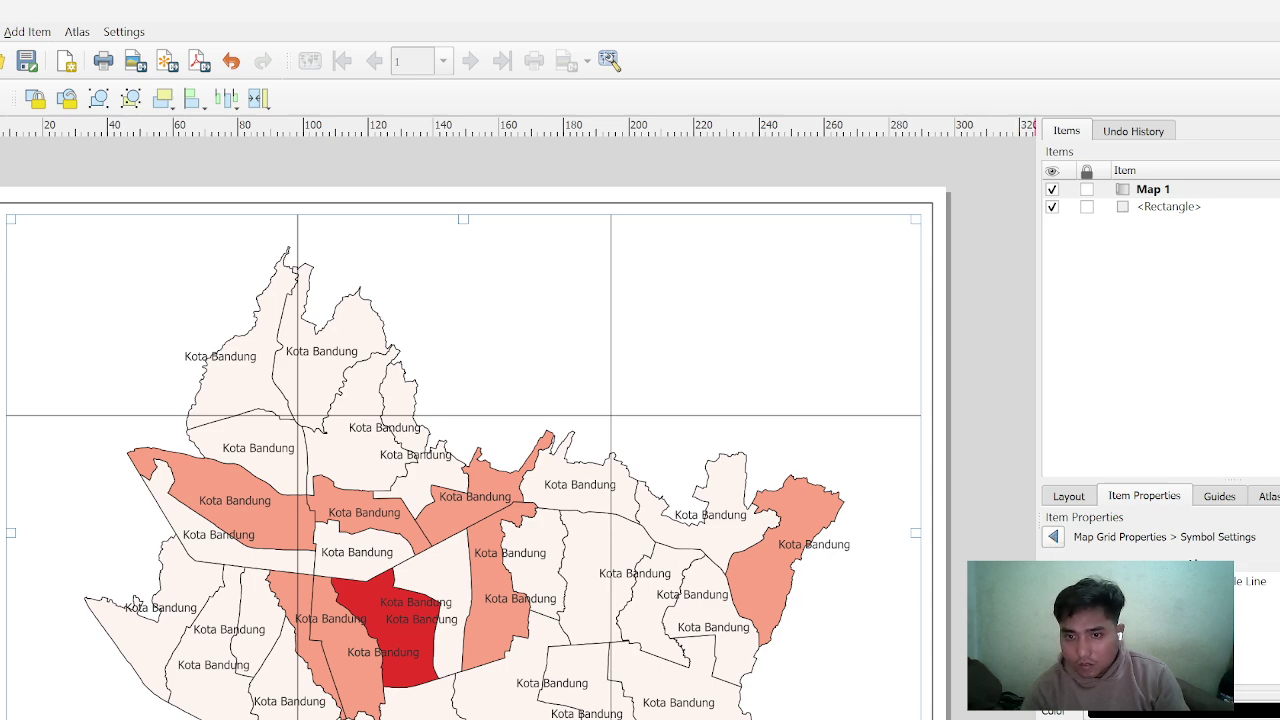
click(1054, 538)
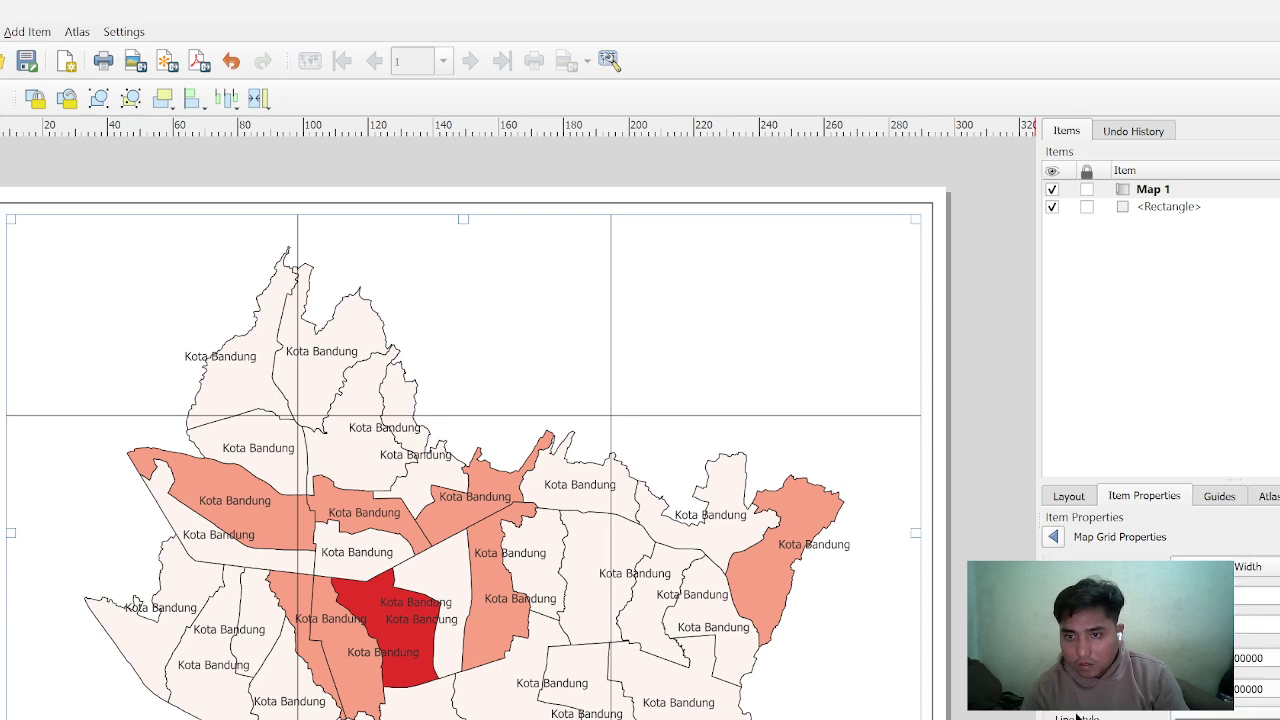
scroll(1076, 716, down, 5)
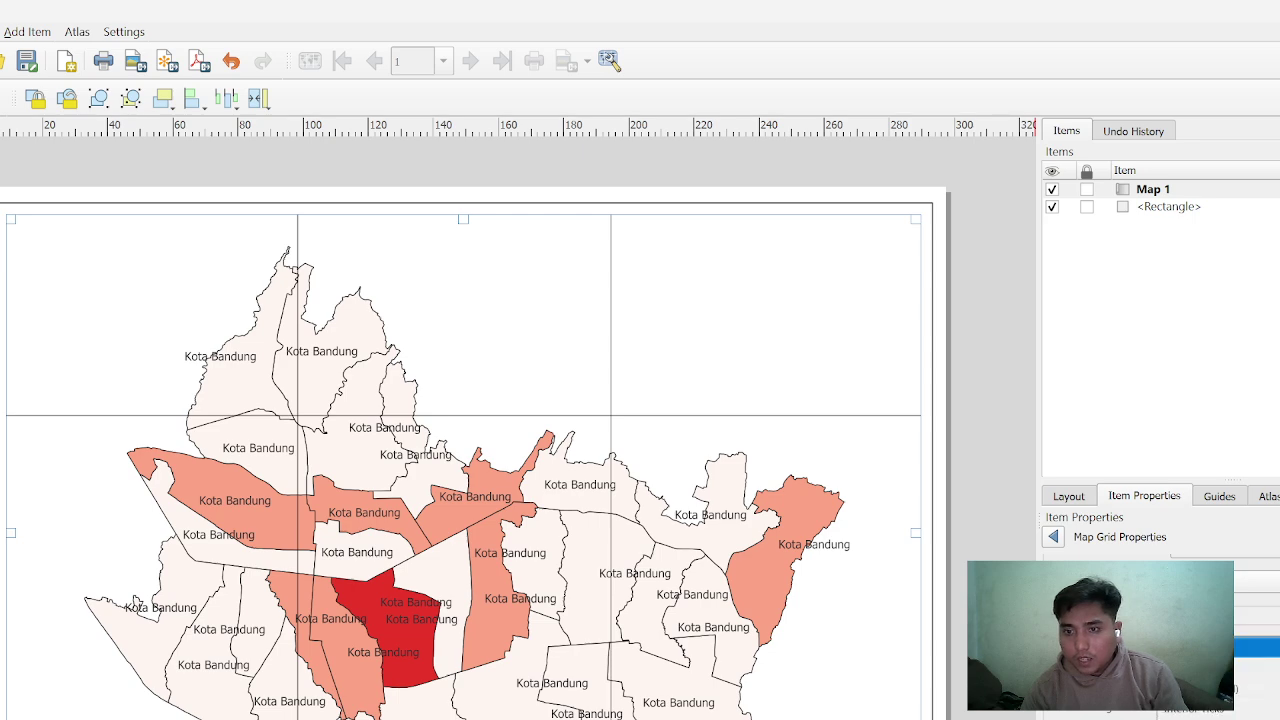
Give the map grid a Zebra frame around the map's edges
click(1256, 687)
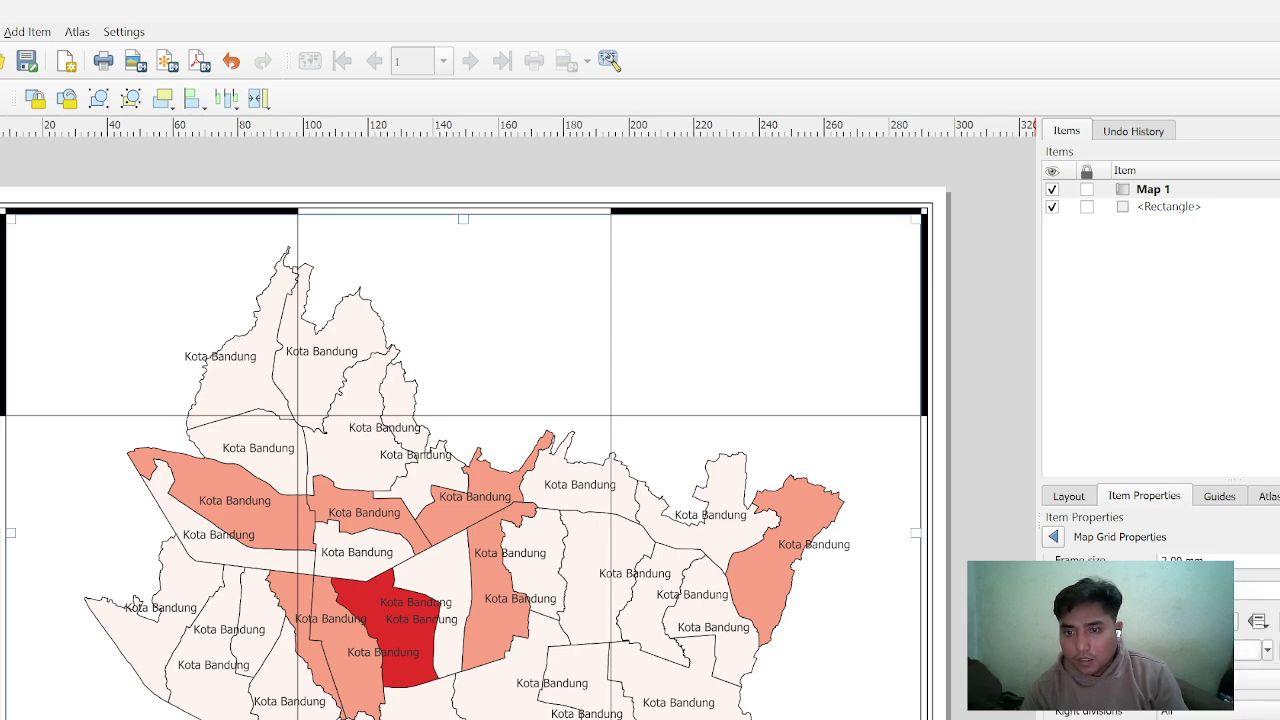
scroll(1160, 640, up, 1)
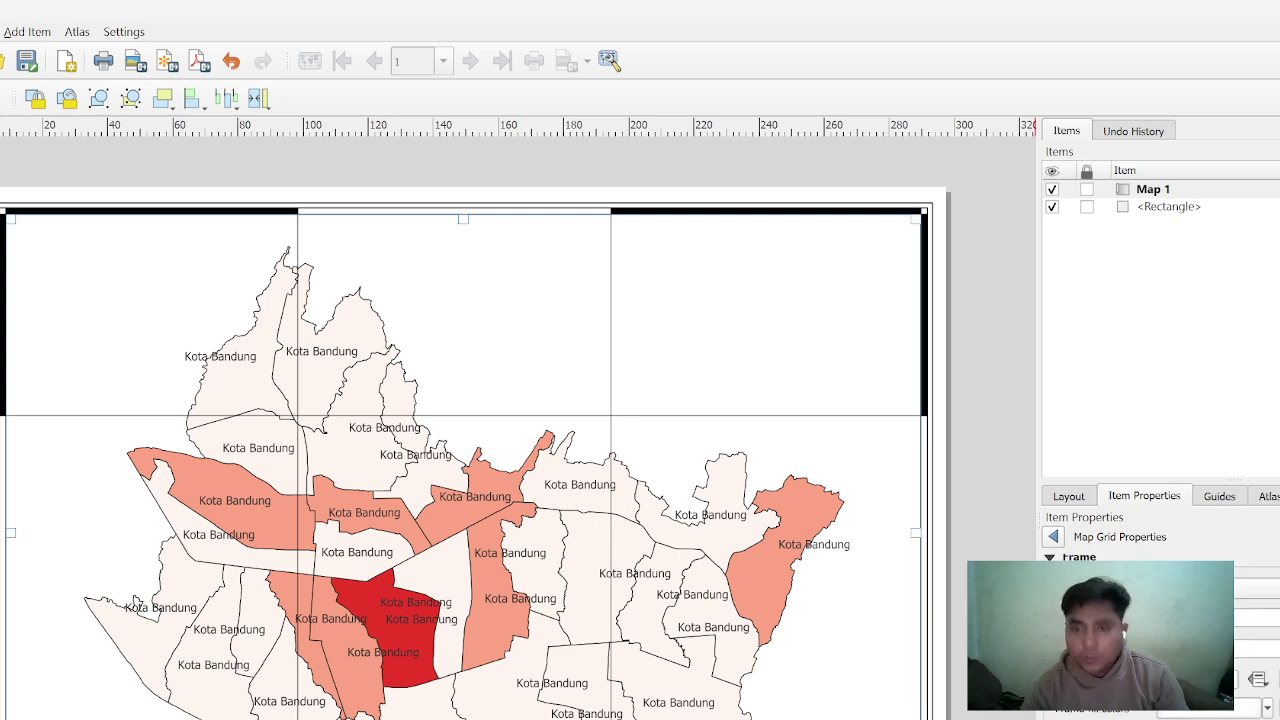
scroll(1160, 630, down, 2)
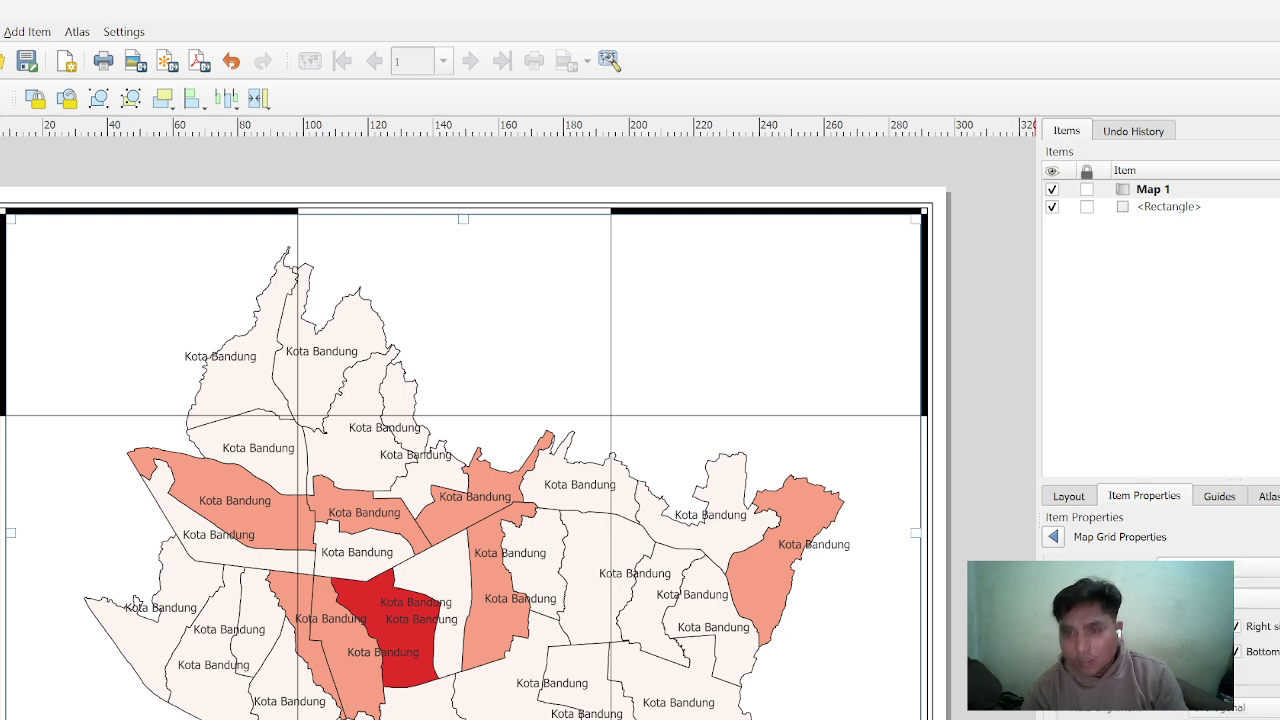
scroll(1160, 630, up, 2)
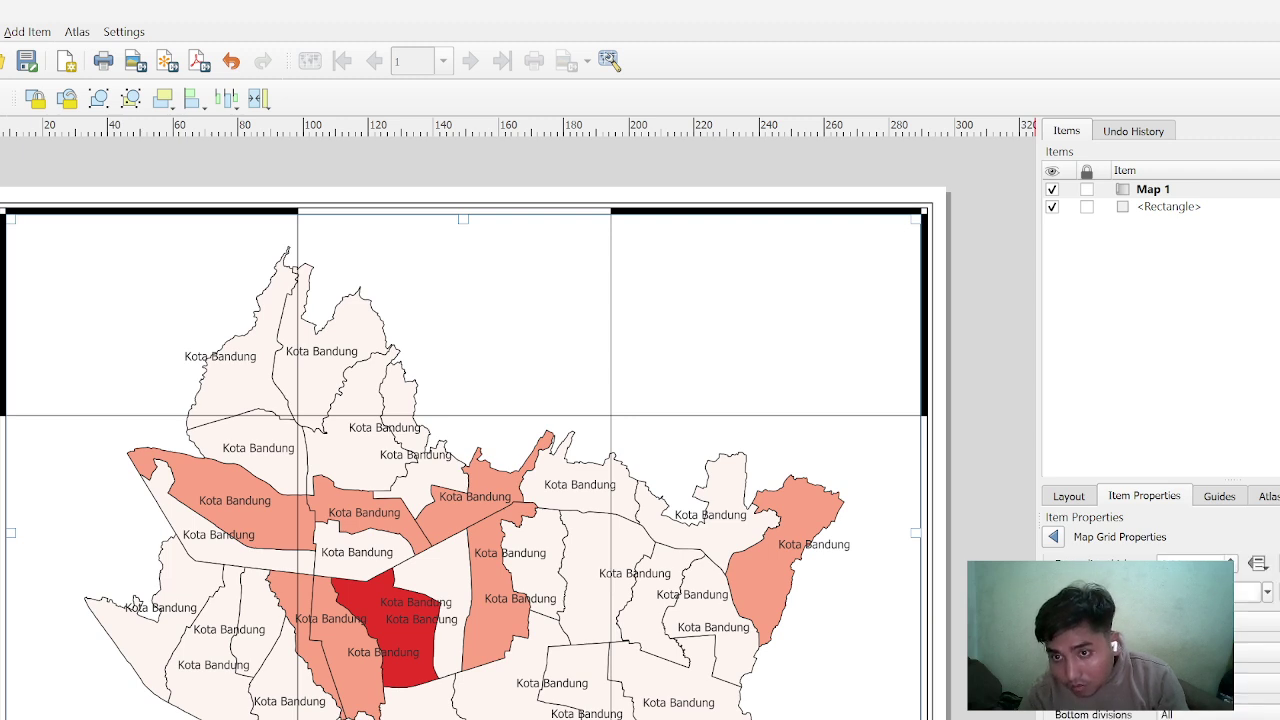
Turn on coordinate labels for the map grid and set their format to decimal degrees with suffix
scroll(1160, 630, down, 3)
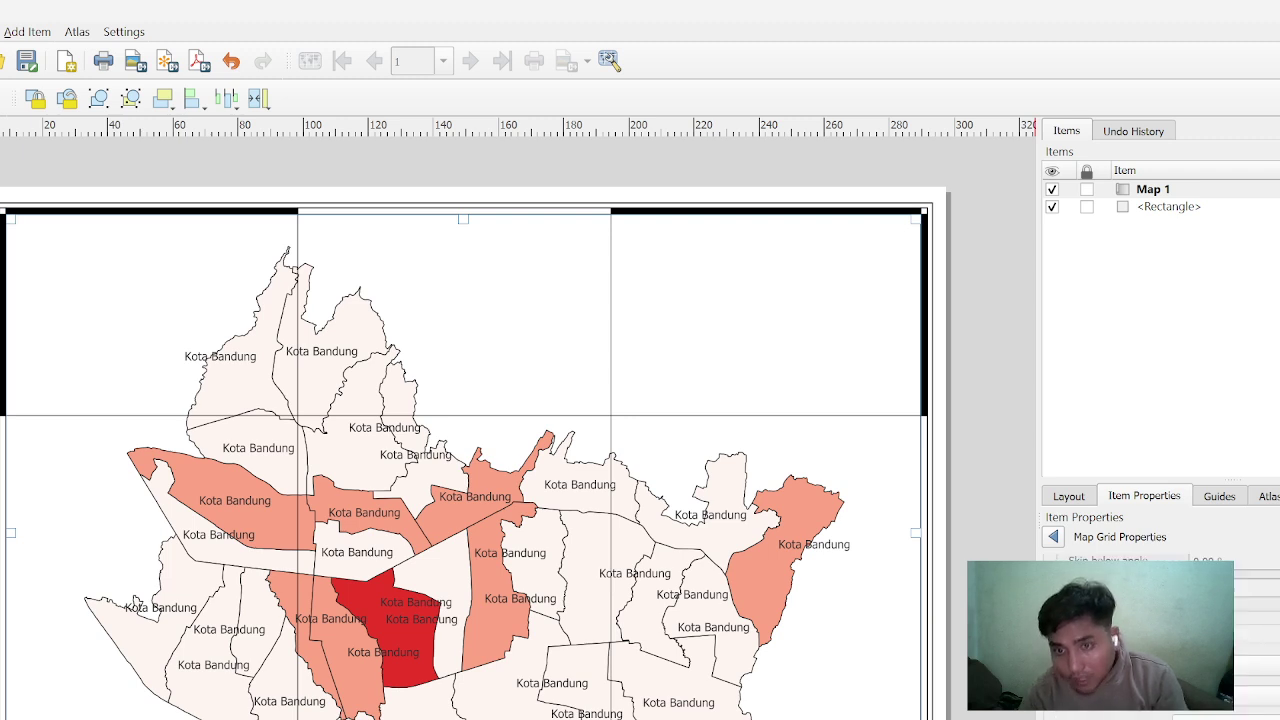
click(1056, 577)
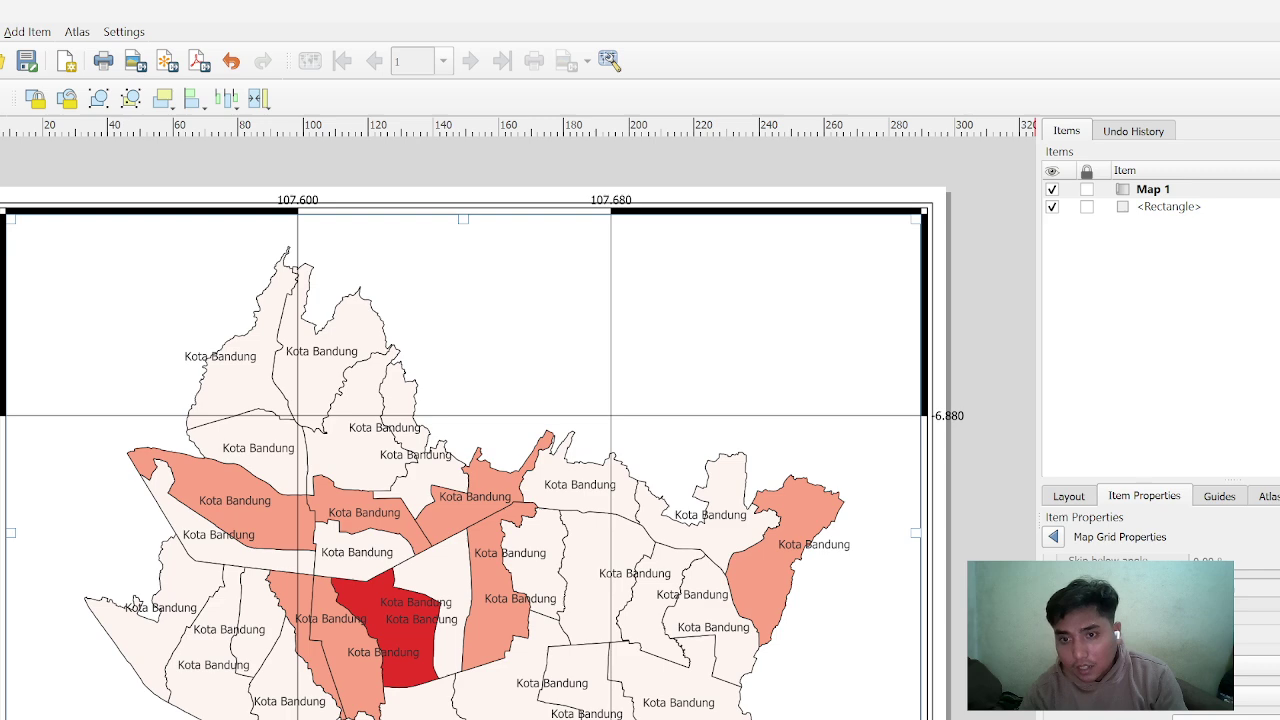
click(1243, 670)
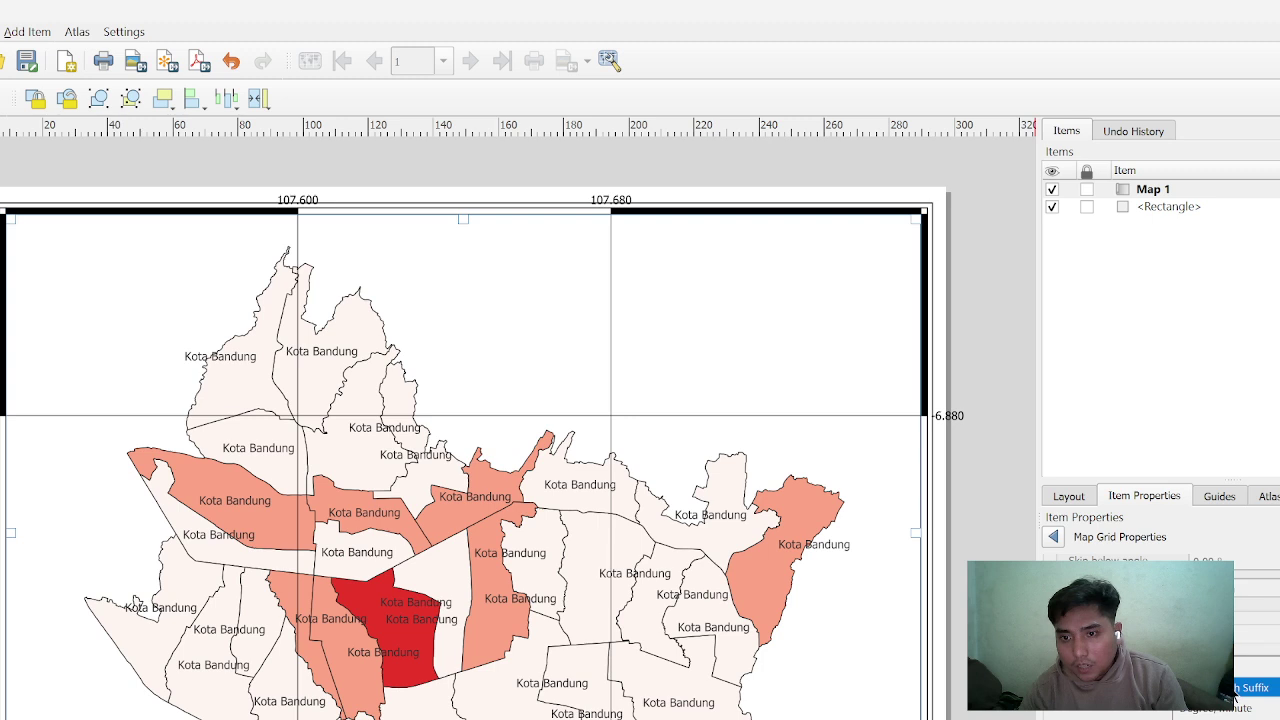
click(1232, 692)
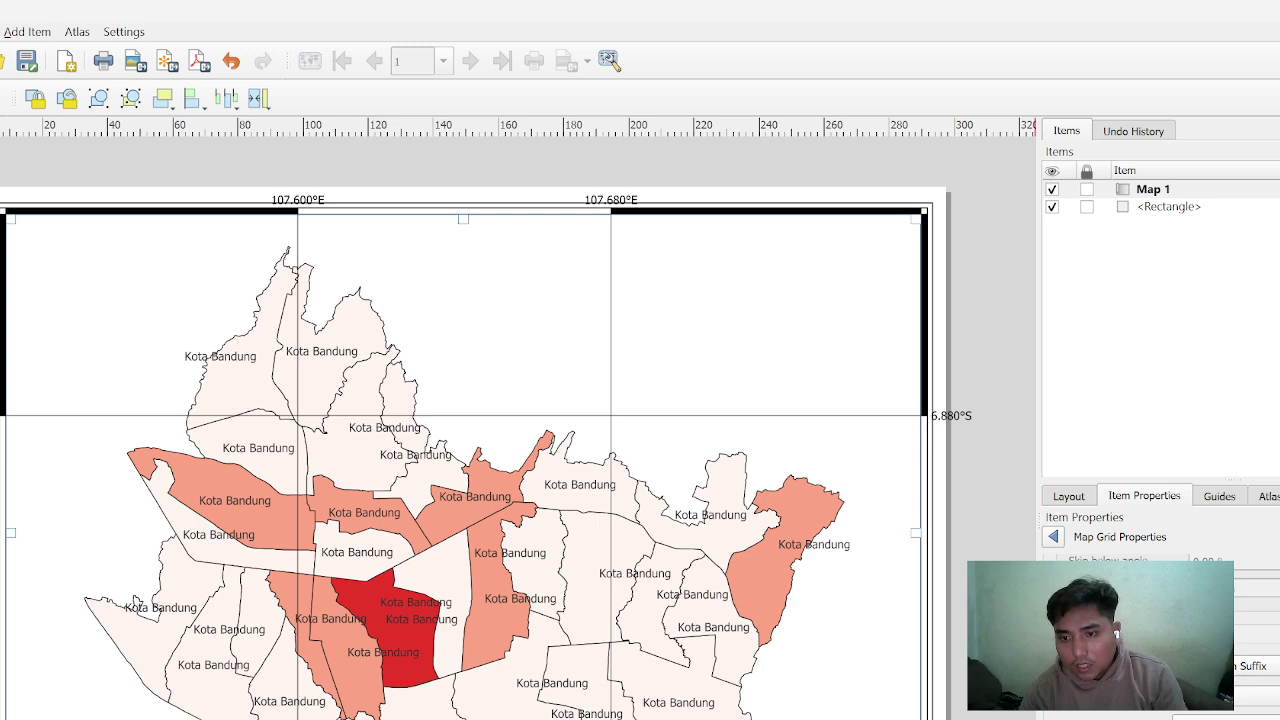
Orient the grid coordinates along the map's side edges vertically and return to the map's main properties
click(1226, 718)
scroll(1226, 716, down, 2)
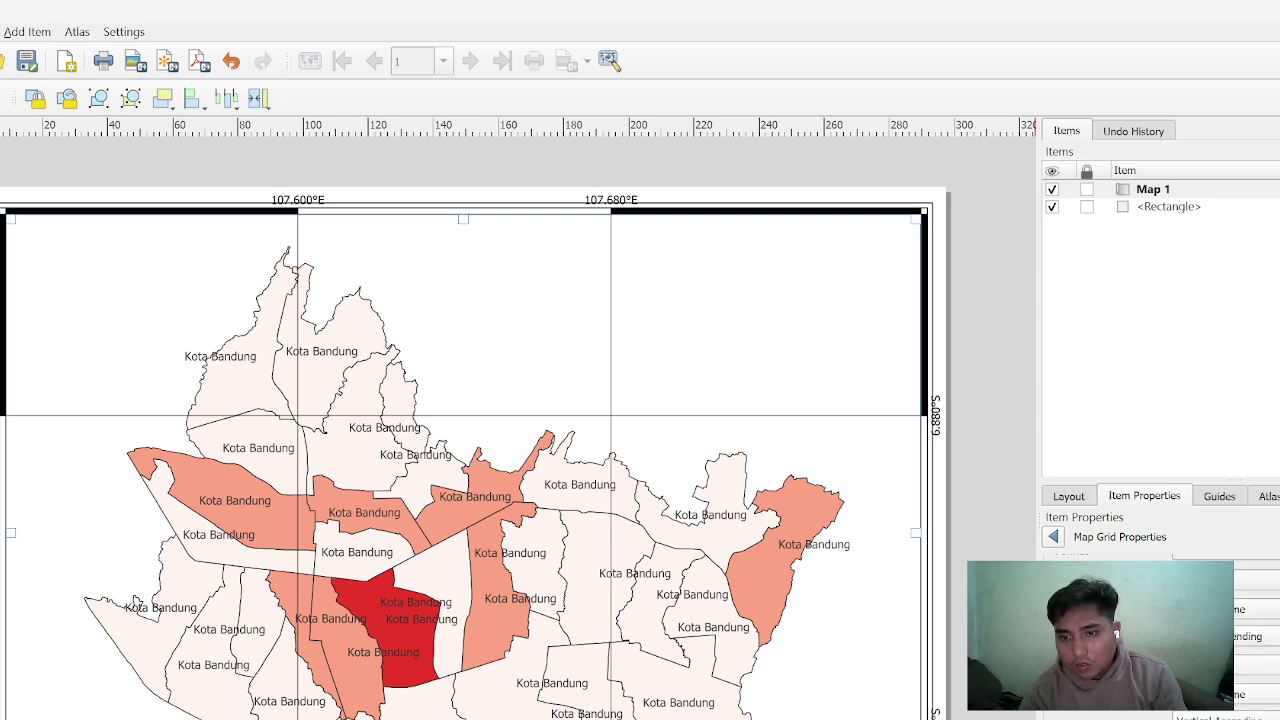
scroll(1226, 700, down, 2)
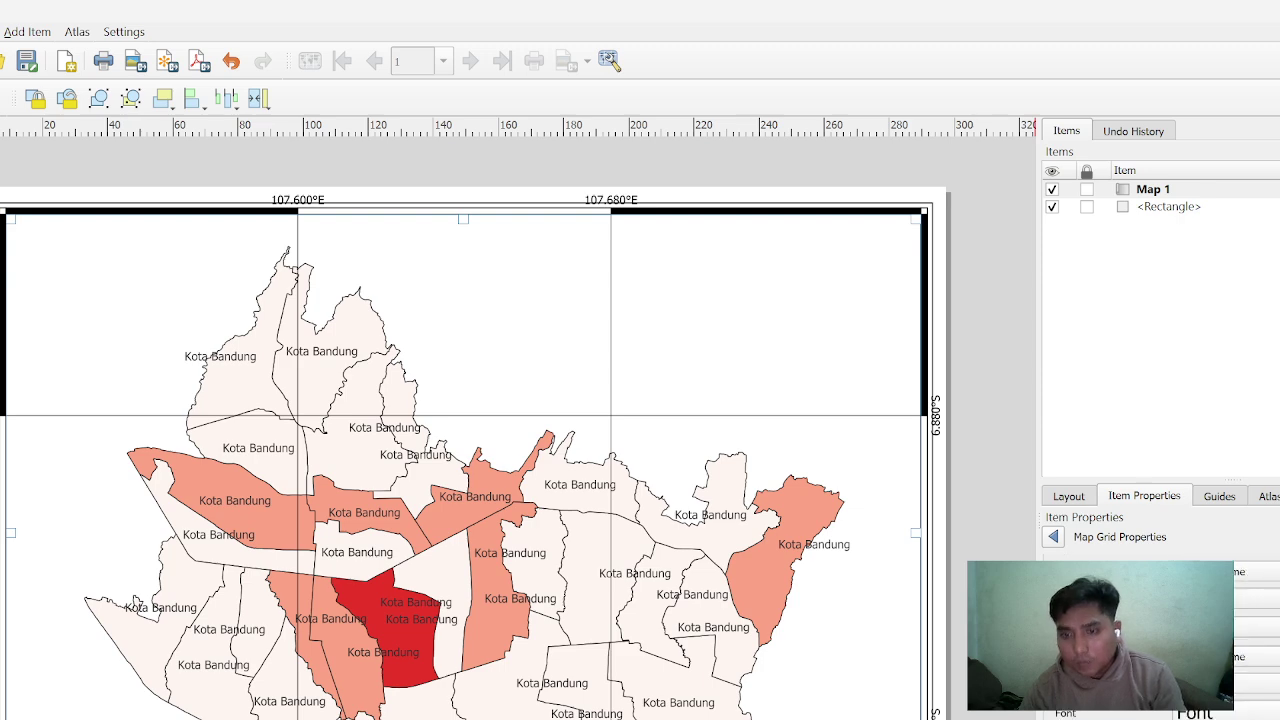
click(1053, 537)
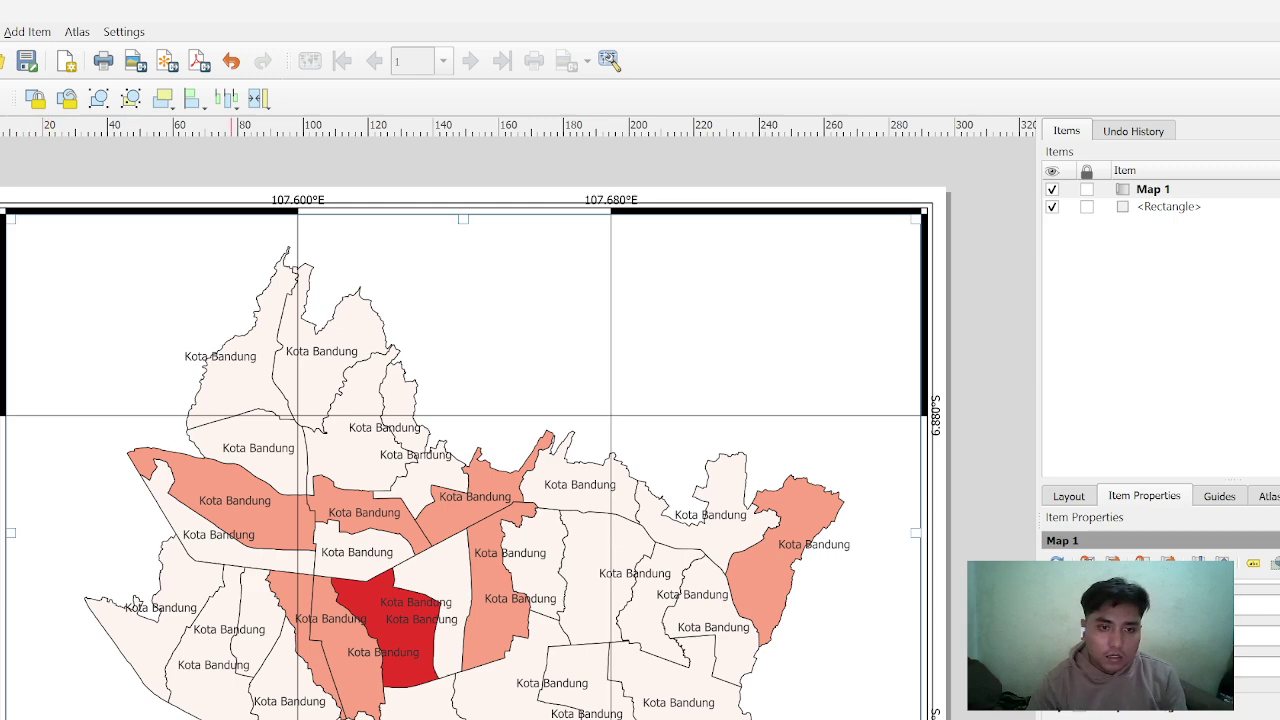
Add a scale bar to the layout and a north arrow filled solid black in the map's blank upper-left area
drag(232, 719, 231, 719)
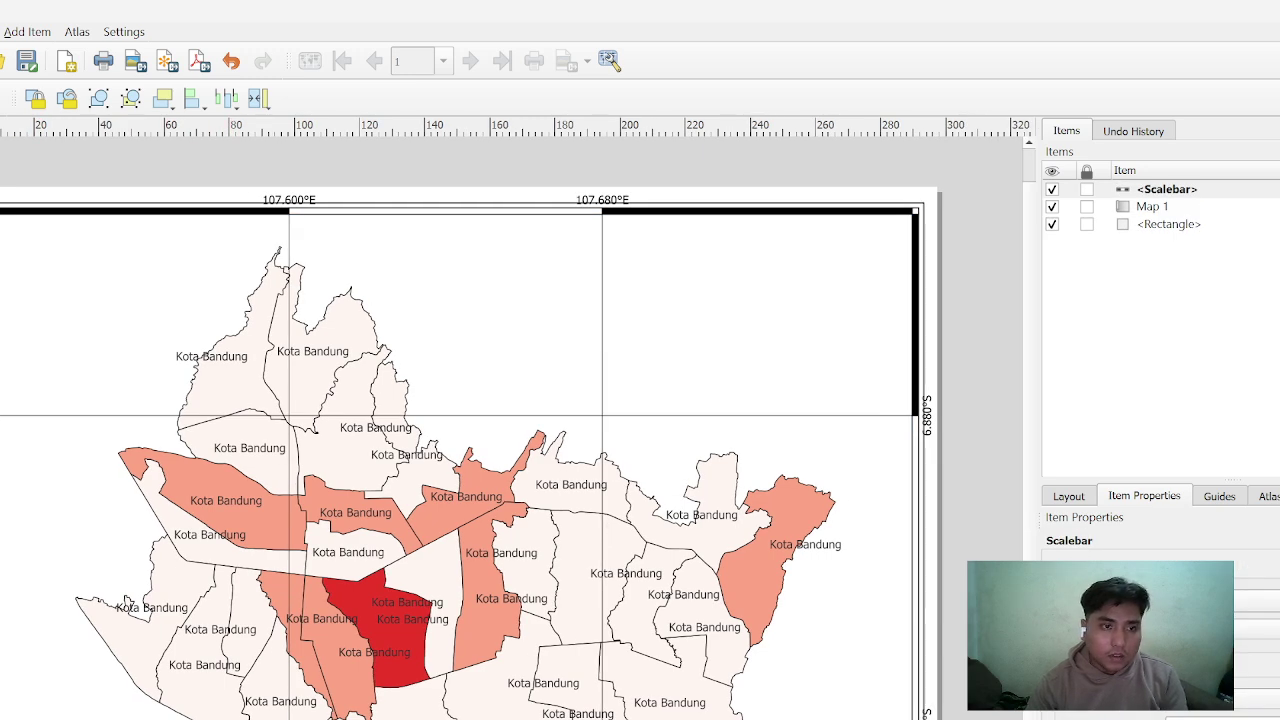
drag(19, 251, 92, 378)
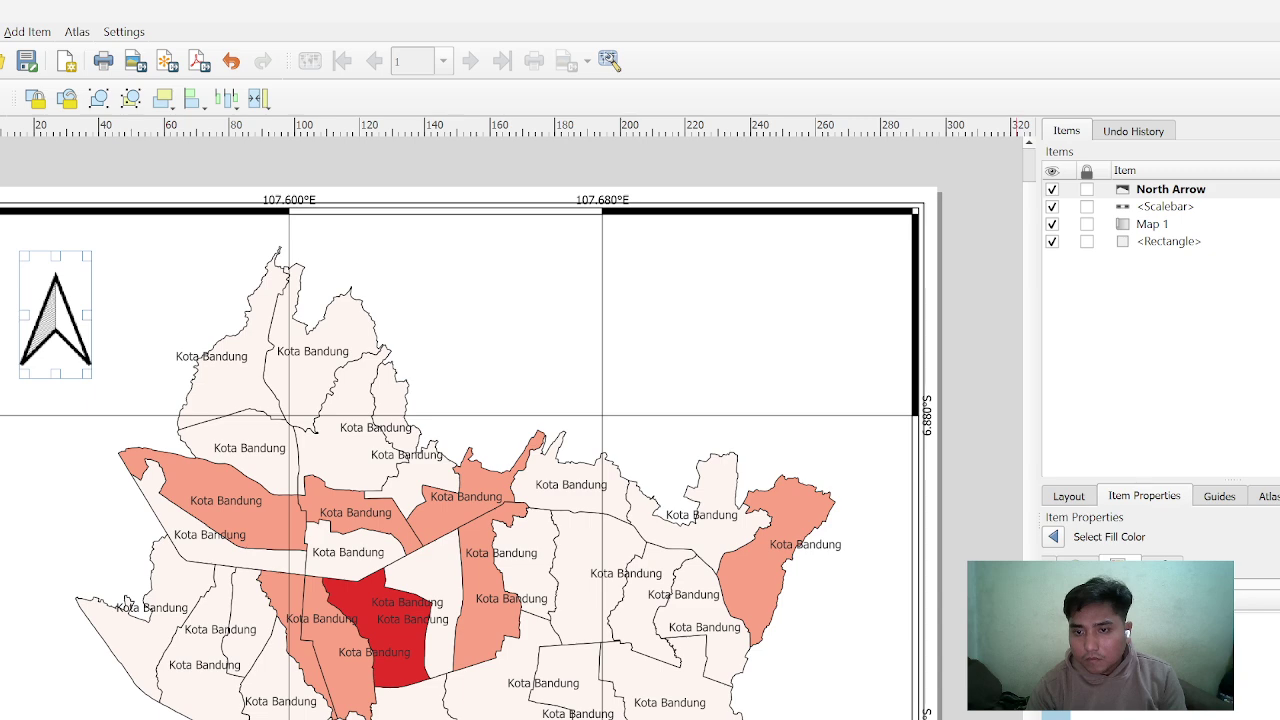
click(1100, 634)
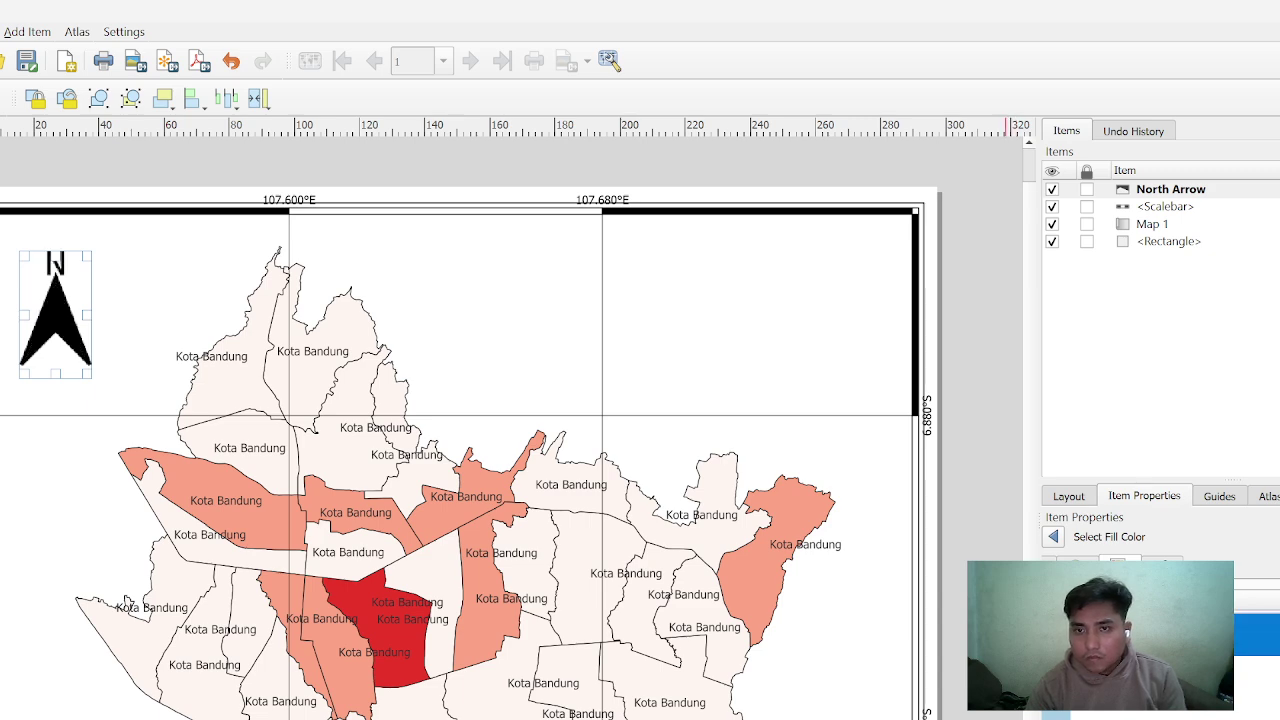
click(992, 547)
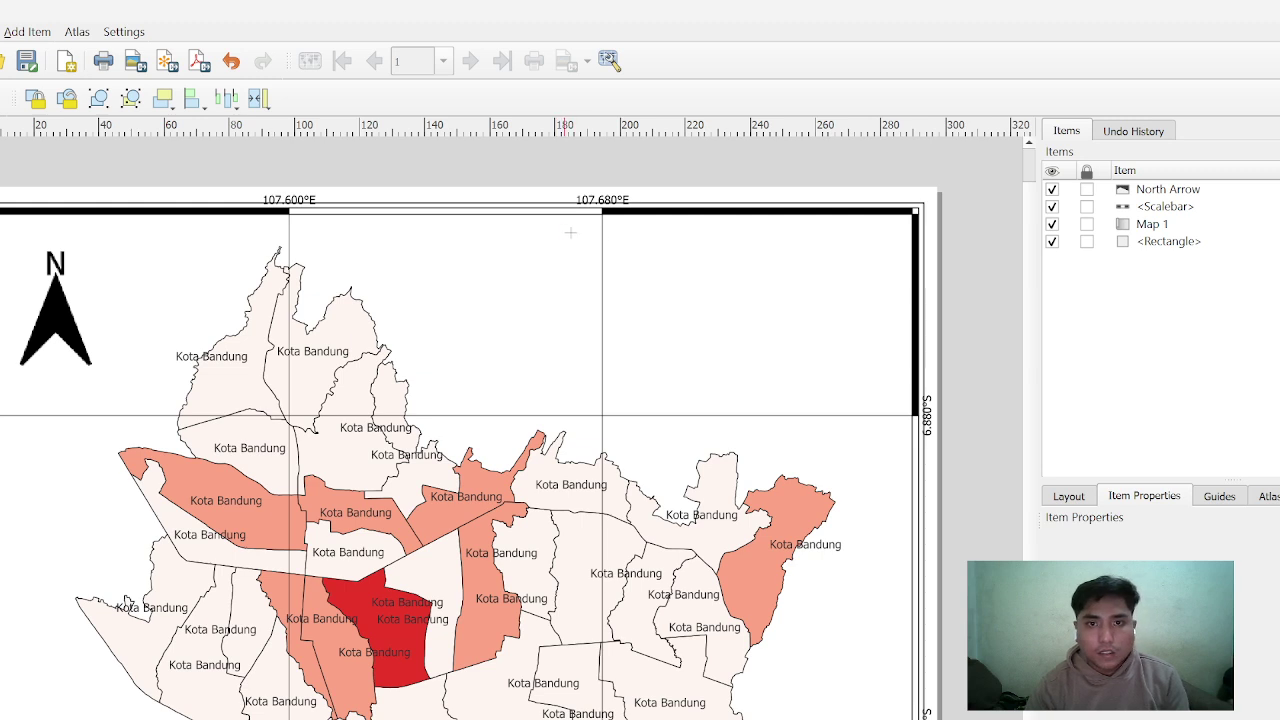
Add a text label about 100 mm wide and 20 mm high in the map's upper-right area and clear its placeholder text
drag(564, 230, 897, 296)
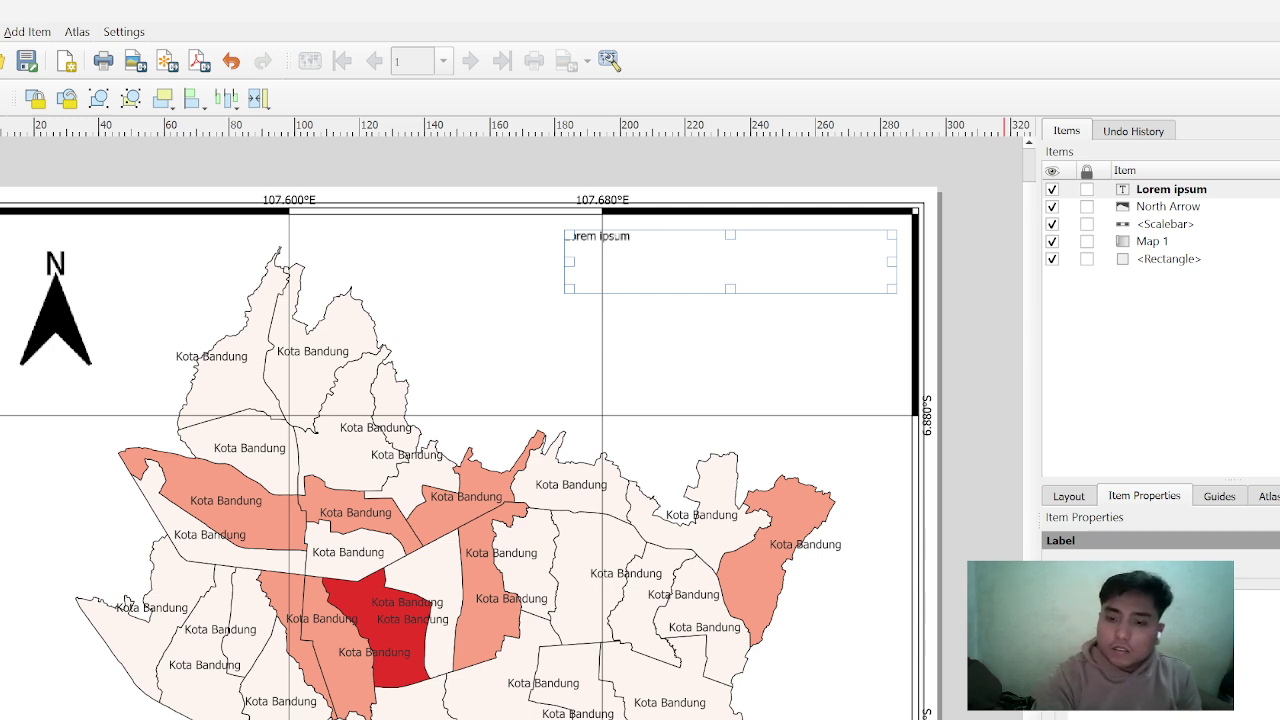
key(BackSpace)
key(BackSpace)
key(BackSpace)
key(BackSpace)
key(BackSpace)
key(BackSpace)
key(BackSpace)
key(BackSpace)
key(BackSpace)
key(BackSpace)
key(BackSpace)
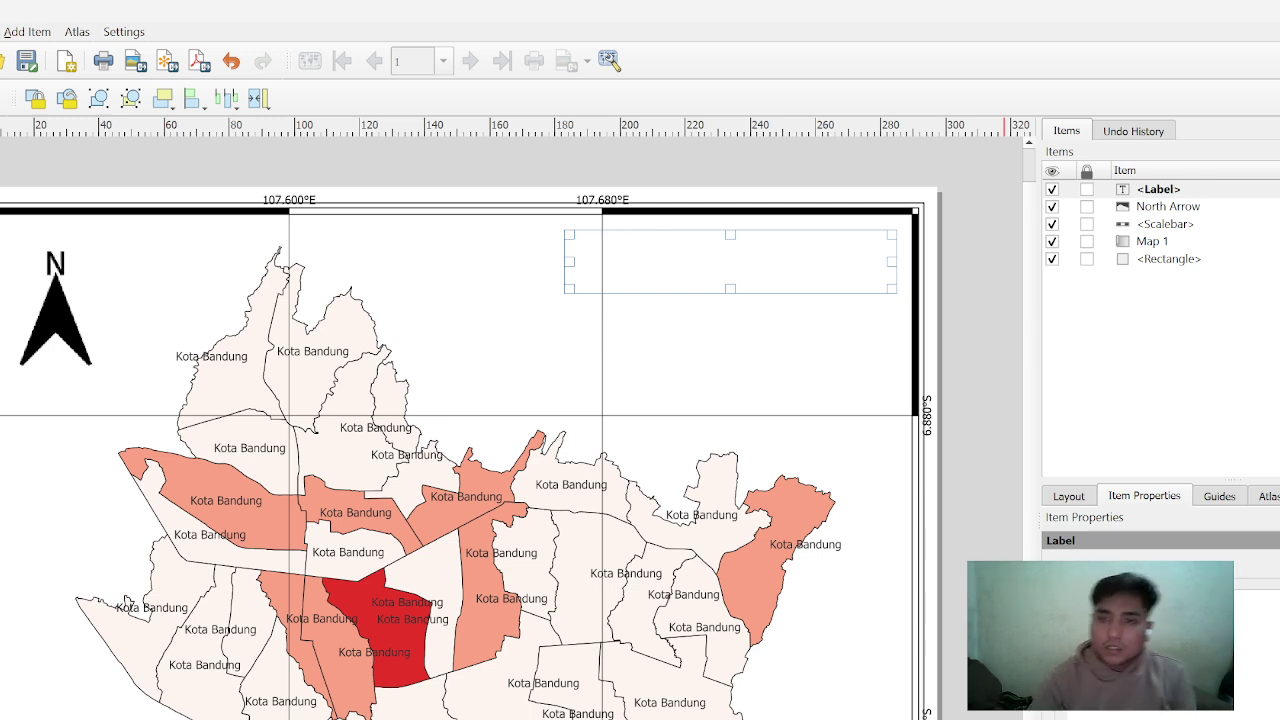
Check the rainfall map's title in the article in Nitro PDF Pro, and set the QGIS layout label to "Sebaran curah hujan di kota bandung"
key(alt+Tab)
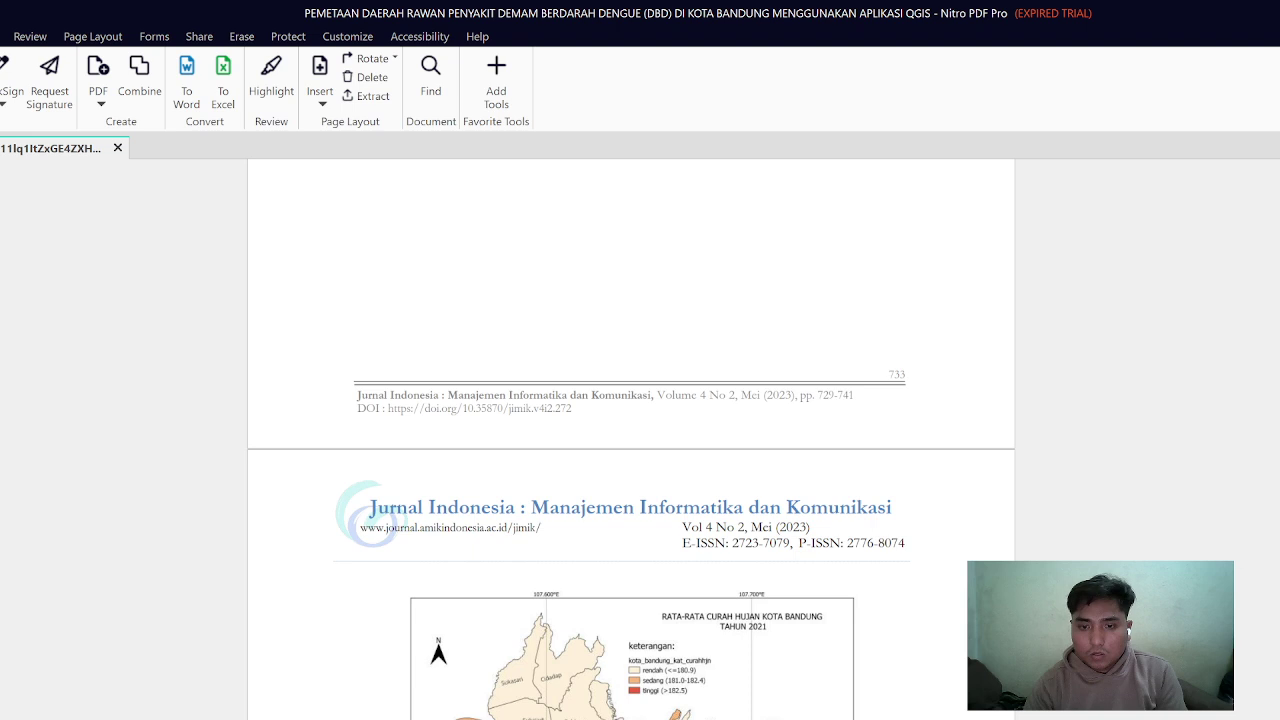
scroll(631, 440, down, 1)
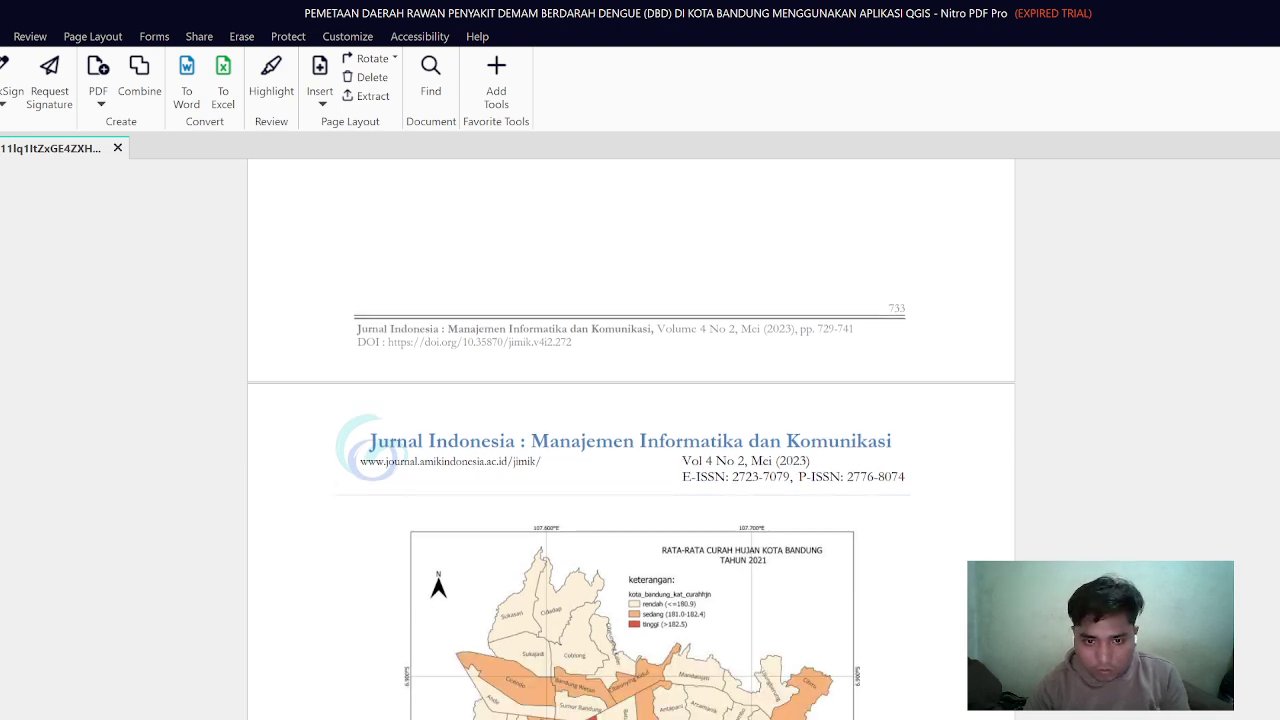
scroll(631, 440, down, 1)
scroll(631, 440, up, 1)
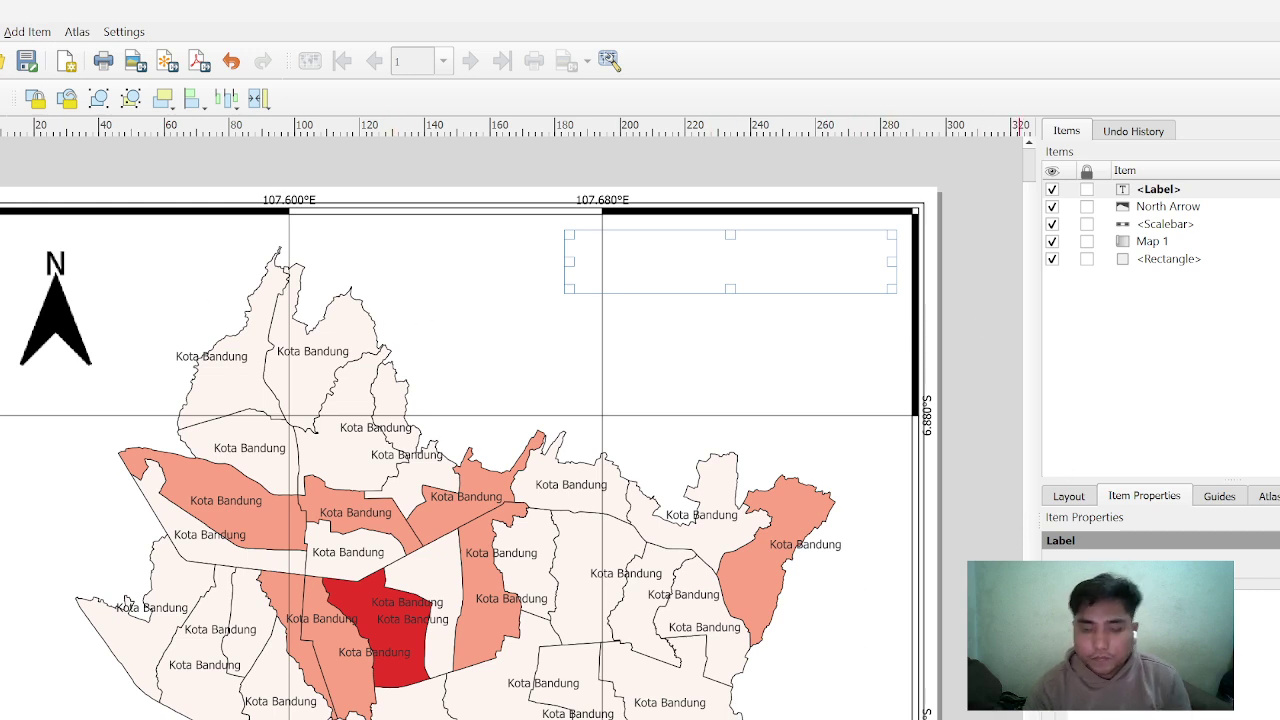
text(S)
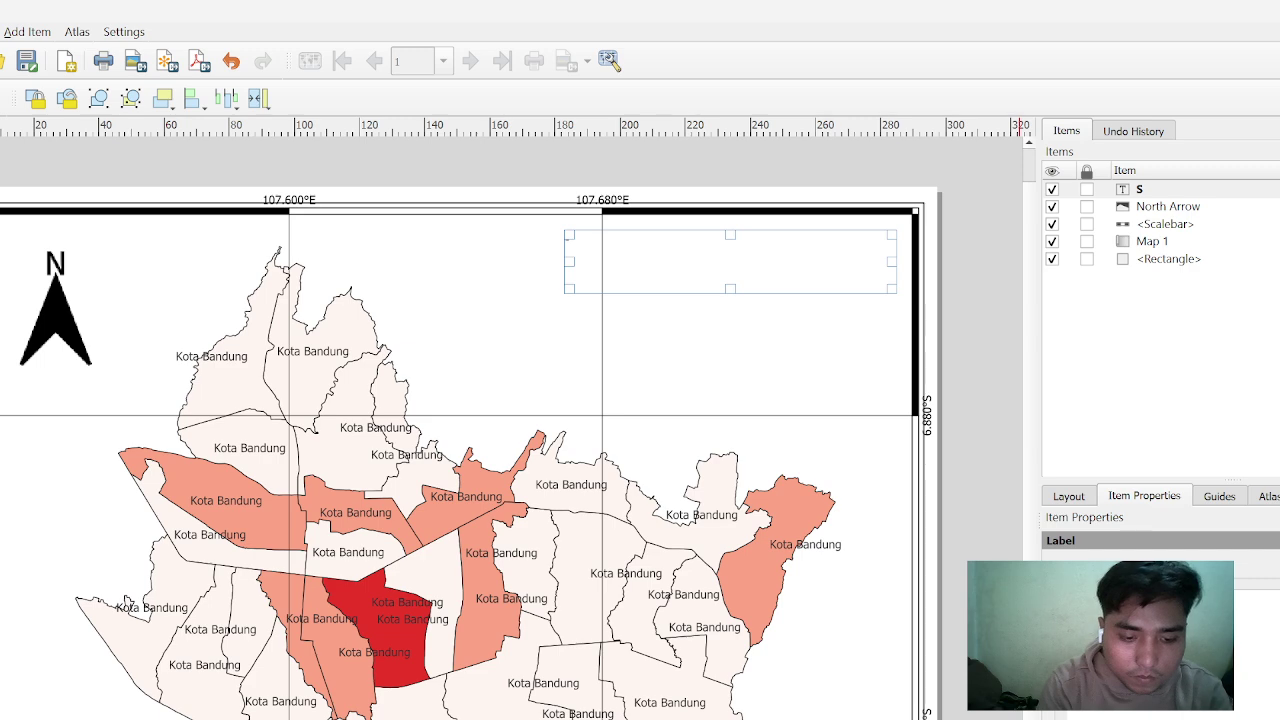
text(ebaran)
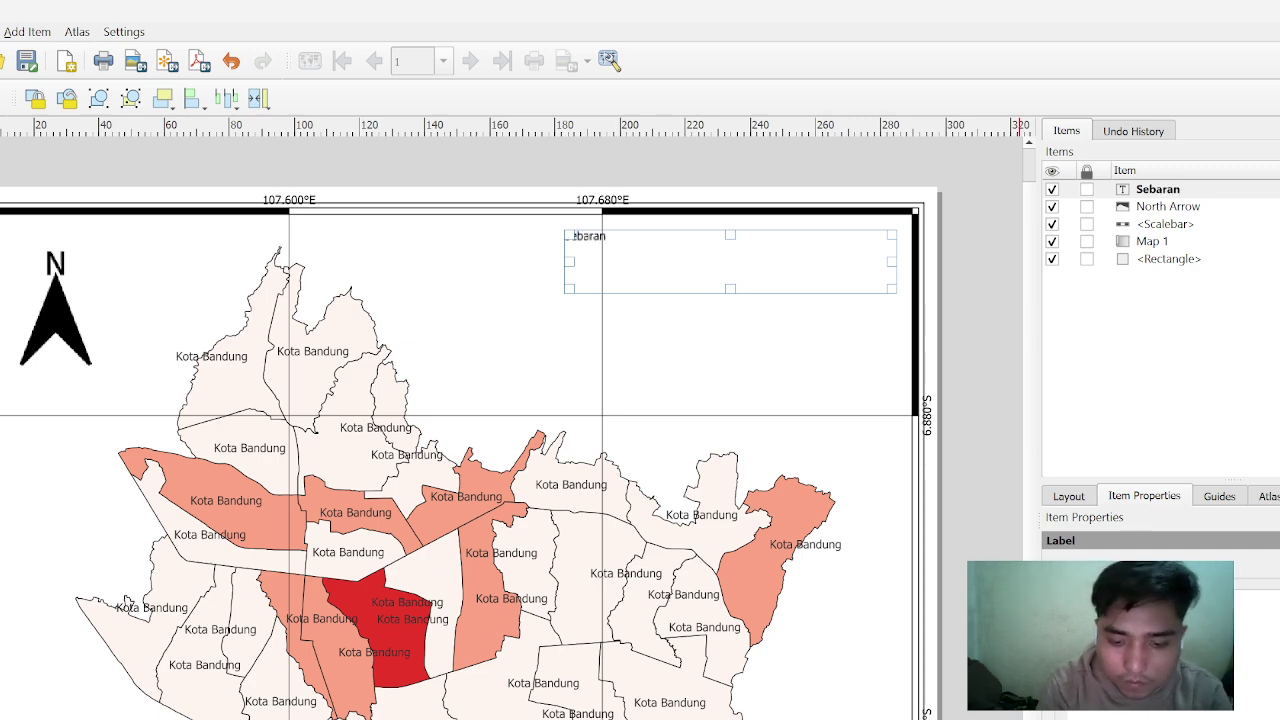
text( curah)
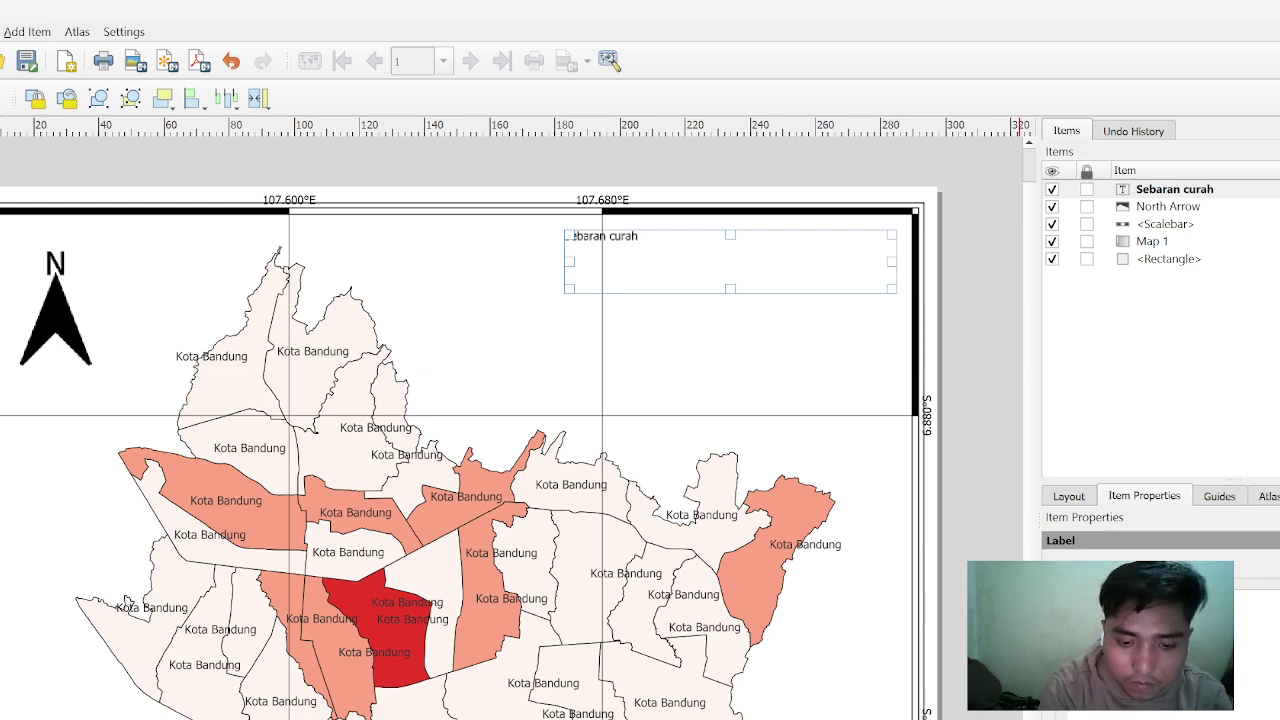
text( hujan)
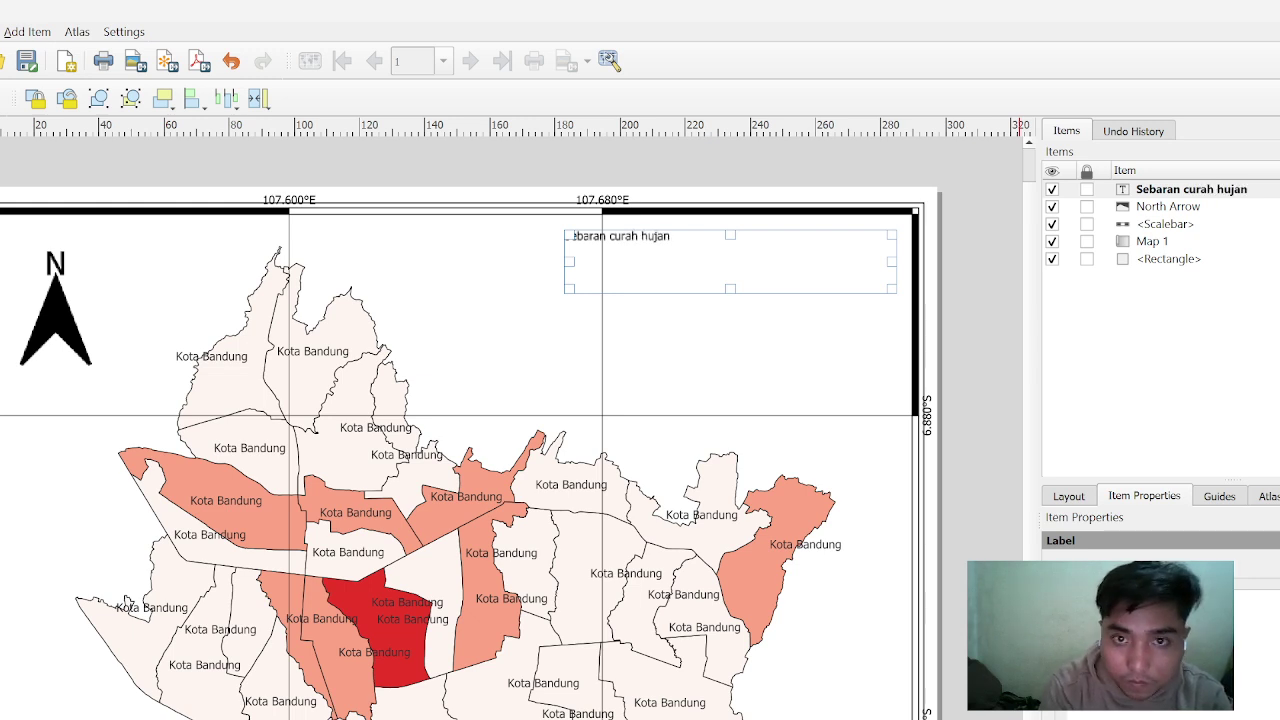
text( di kot)
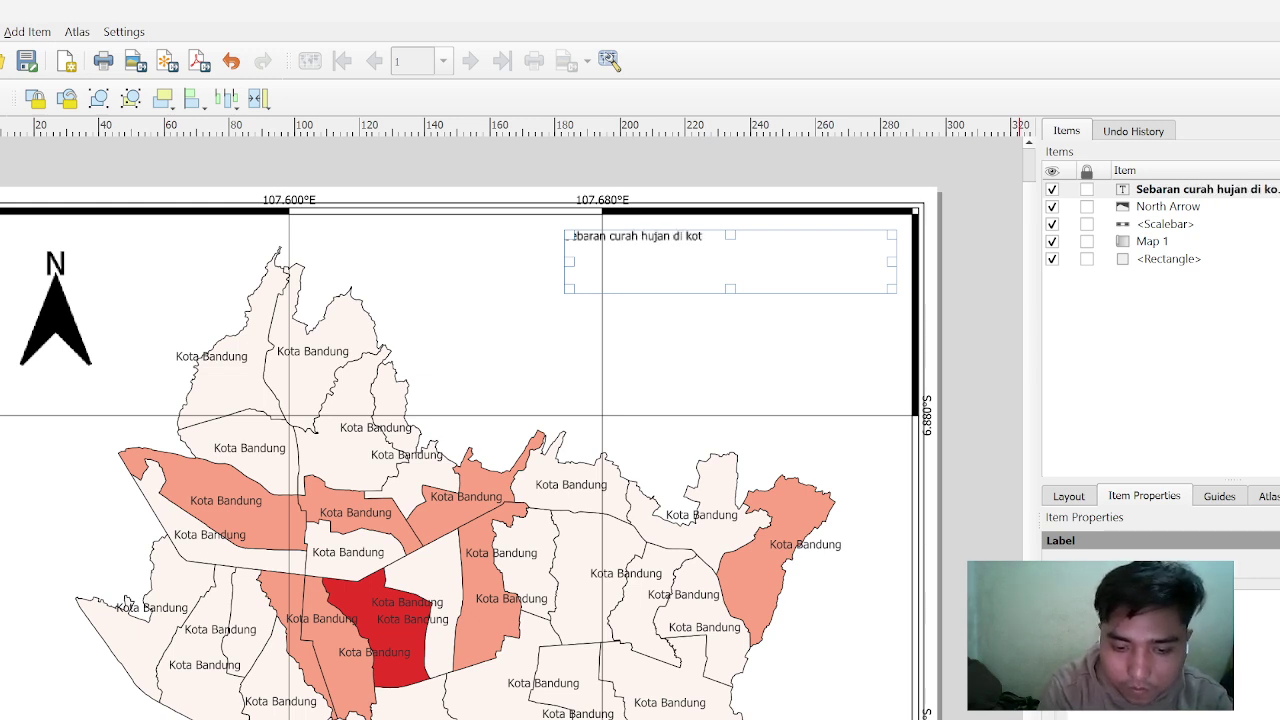
text(a bandung)
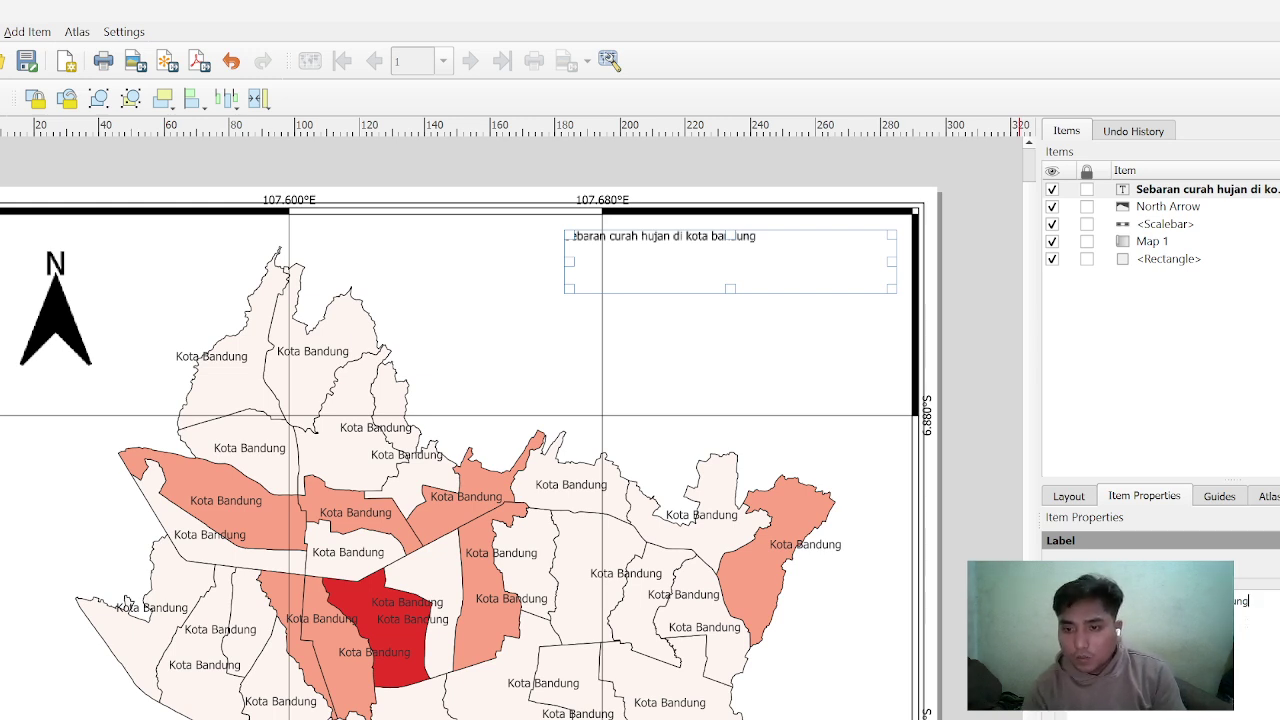
Make the title label's font slightly larger and bold, and return to the label's main properties
click(1200, 714)
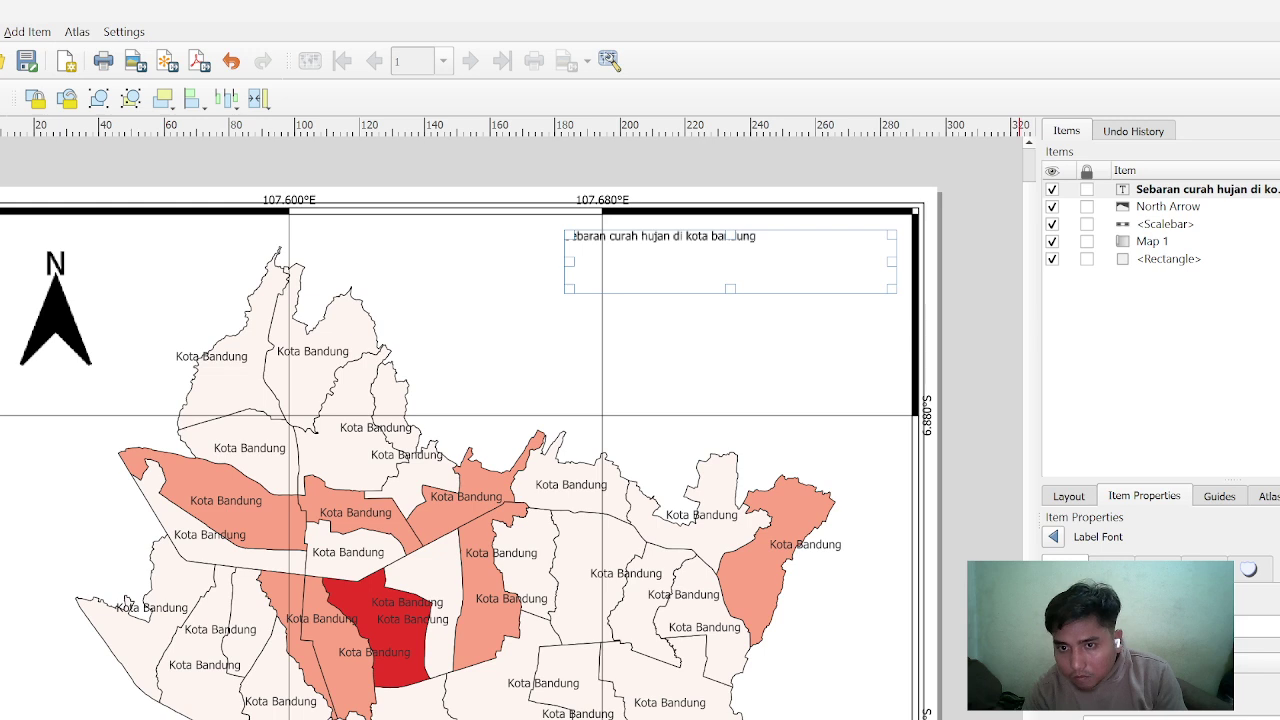
key(Up)
key(Up)
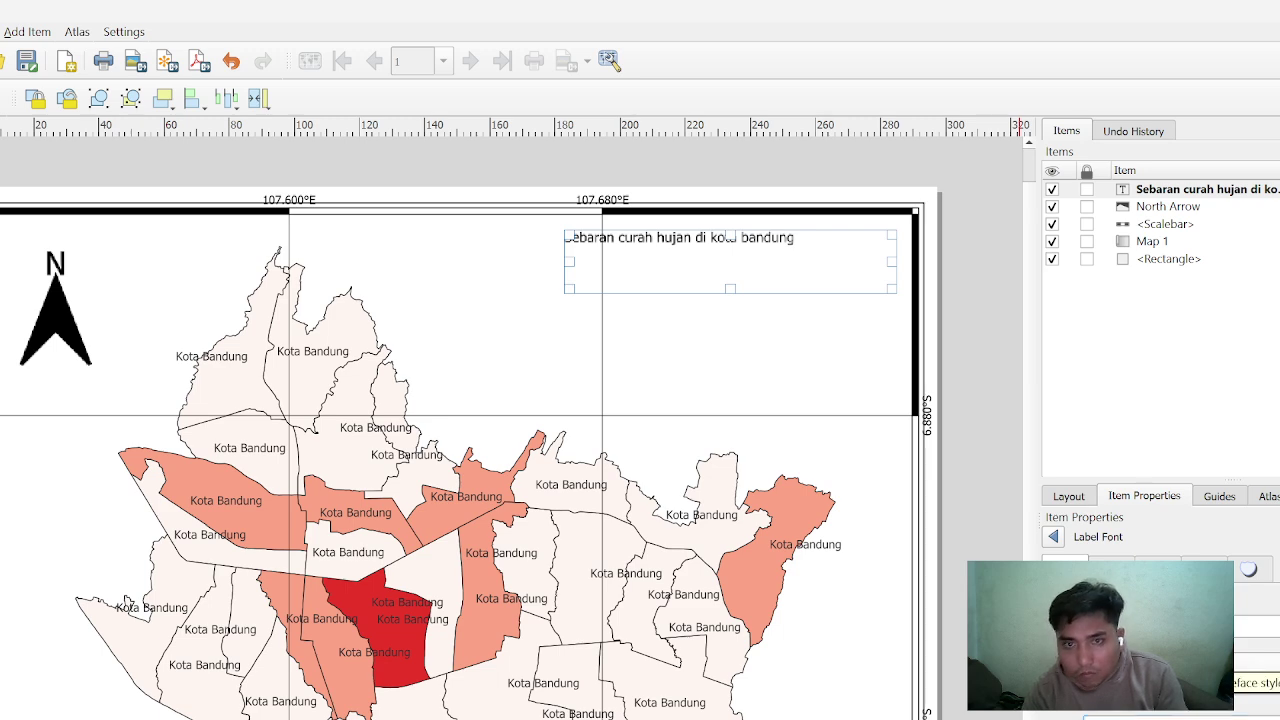
click(1135, 716)
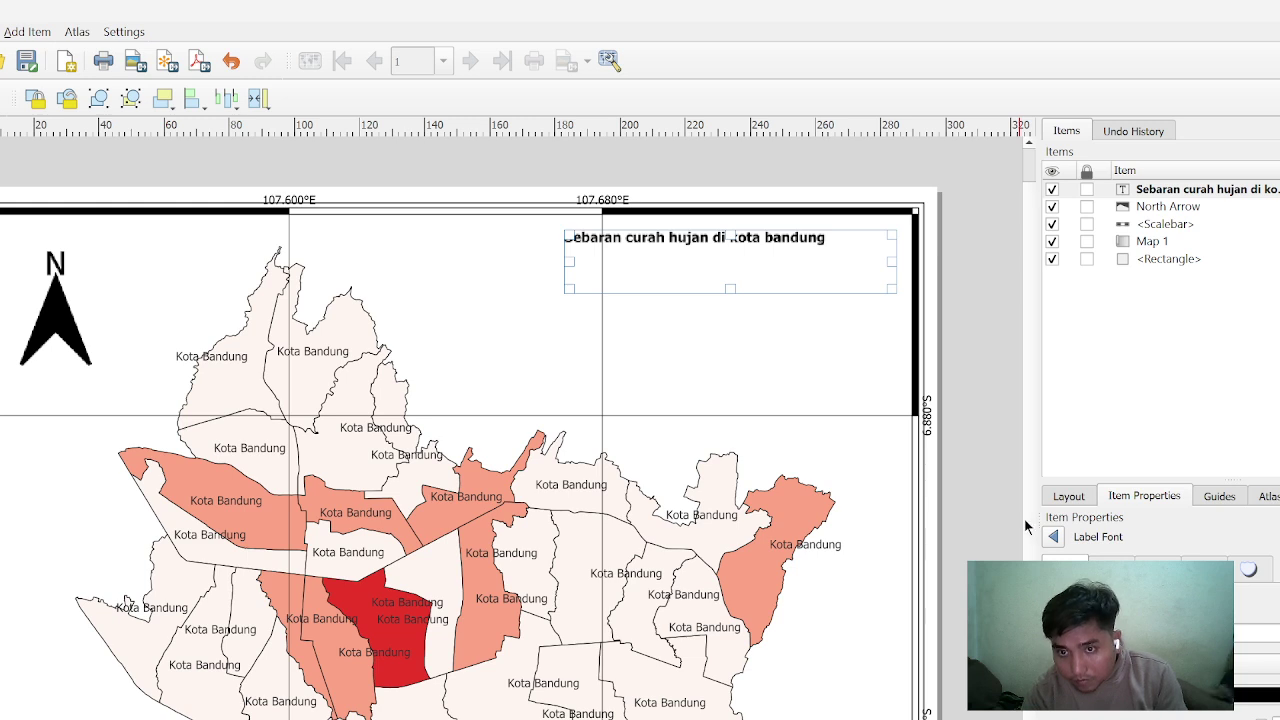
click(1053, 536)
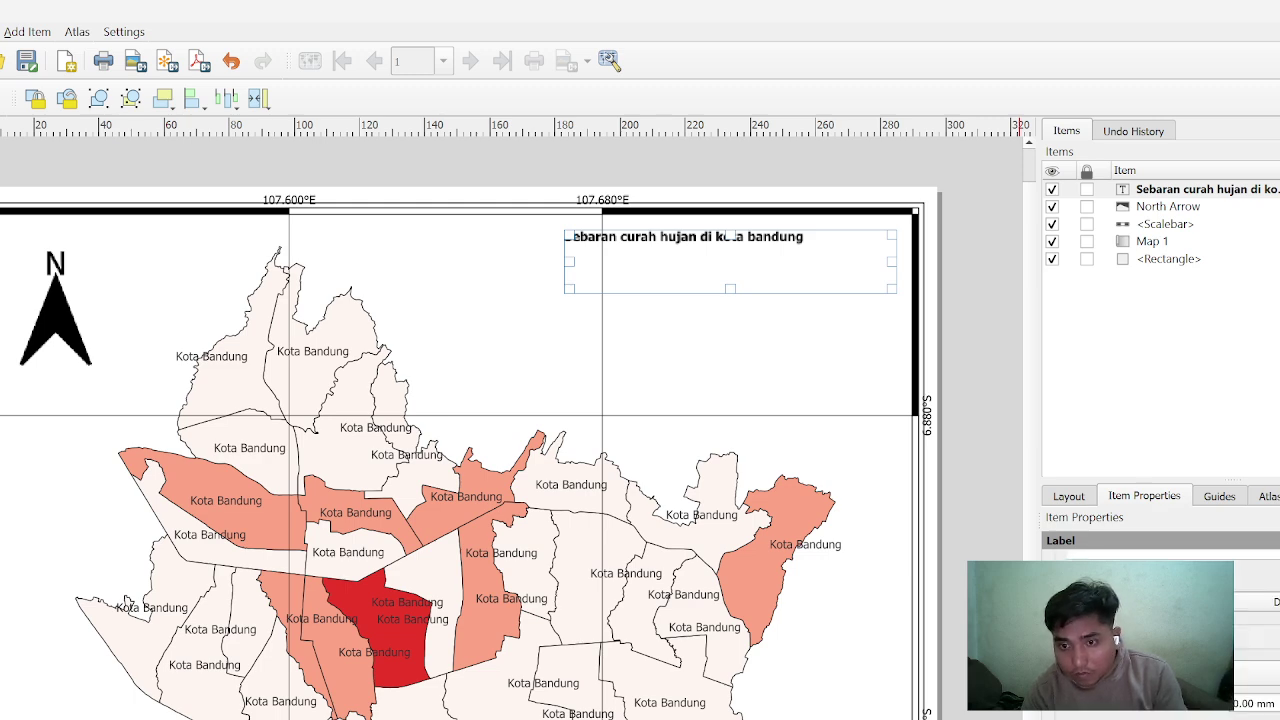
Cut the title label and paste it back slightly lower in the map's upper-right area
click(833, 395)
click(686, 242)
right_click(684, 241)
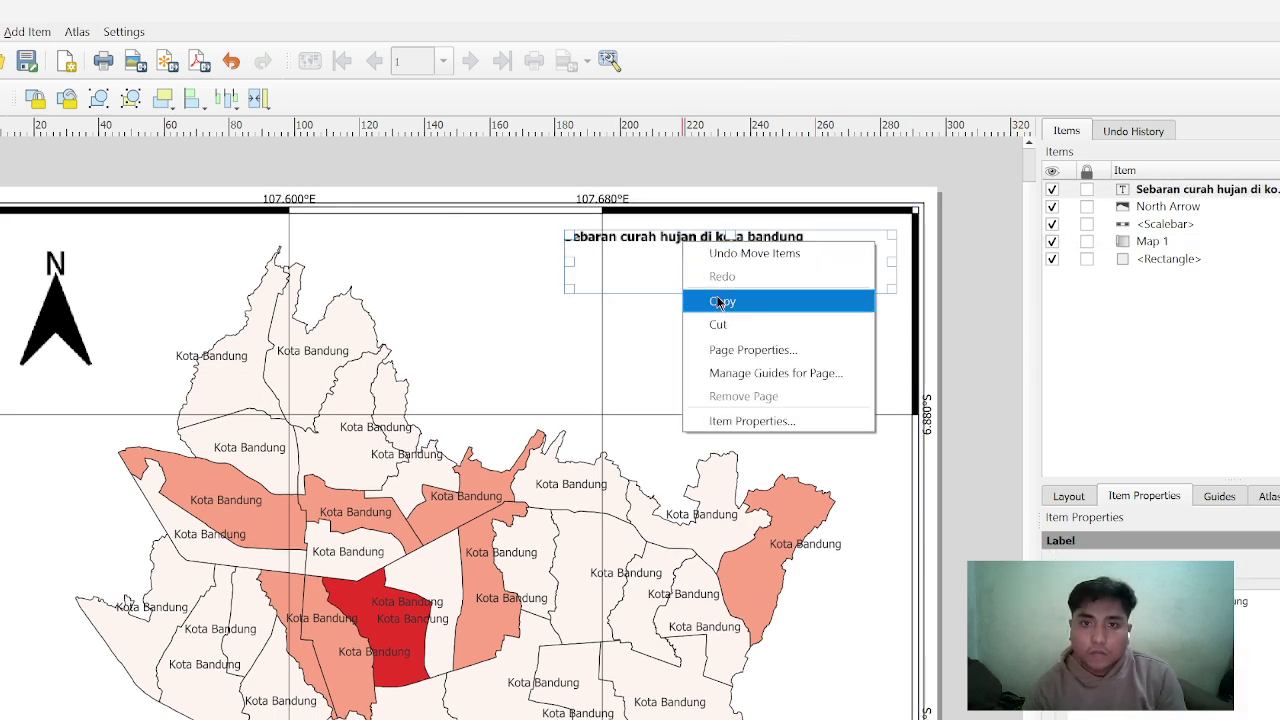
click(718, 299)
right_click(702, 265)
click(772, 353)
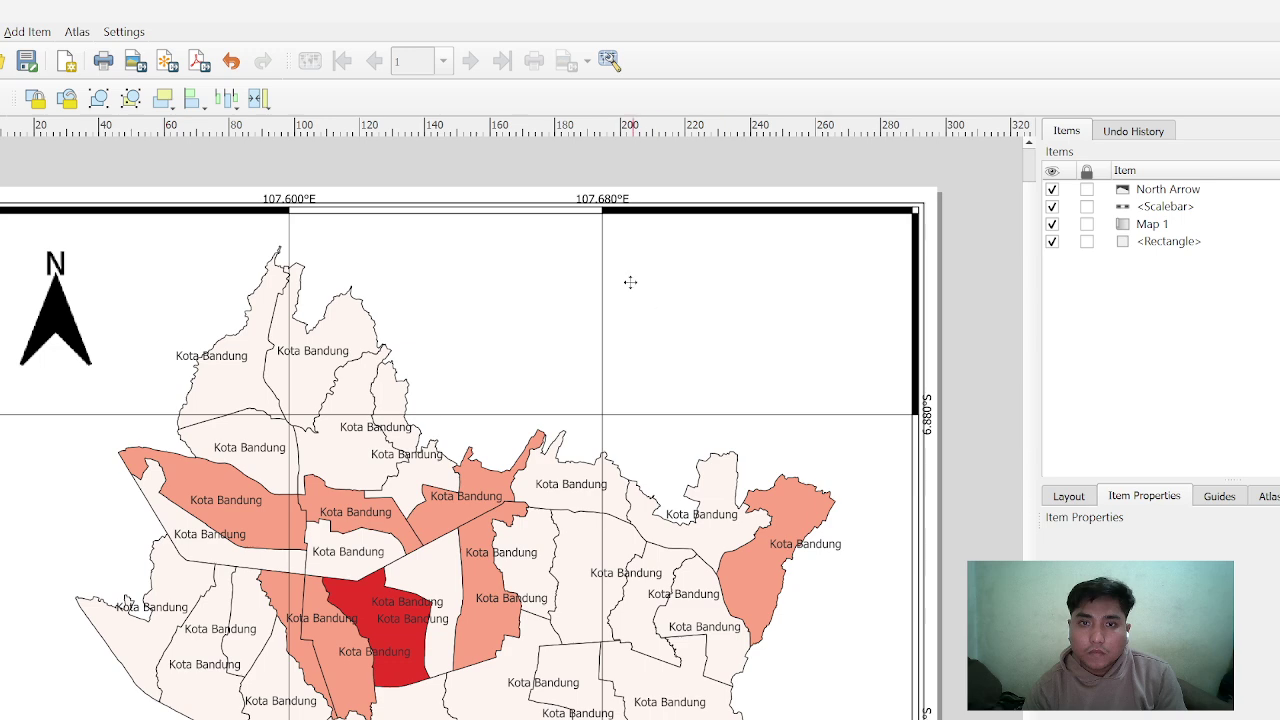
right_click(572, 251)
click(618, 306)
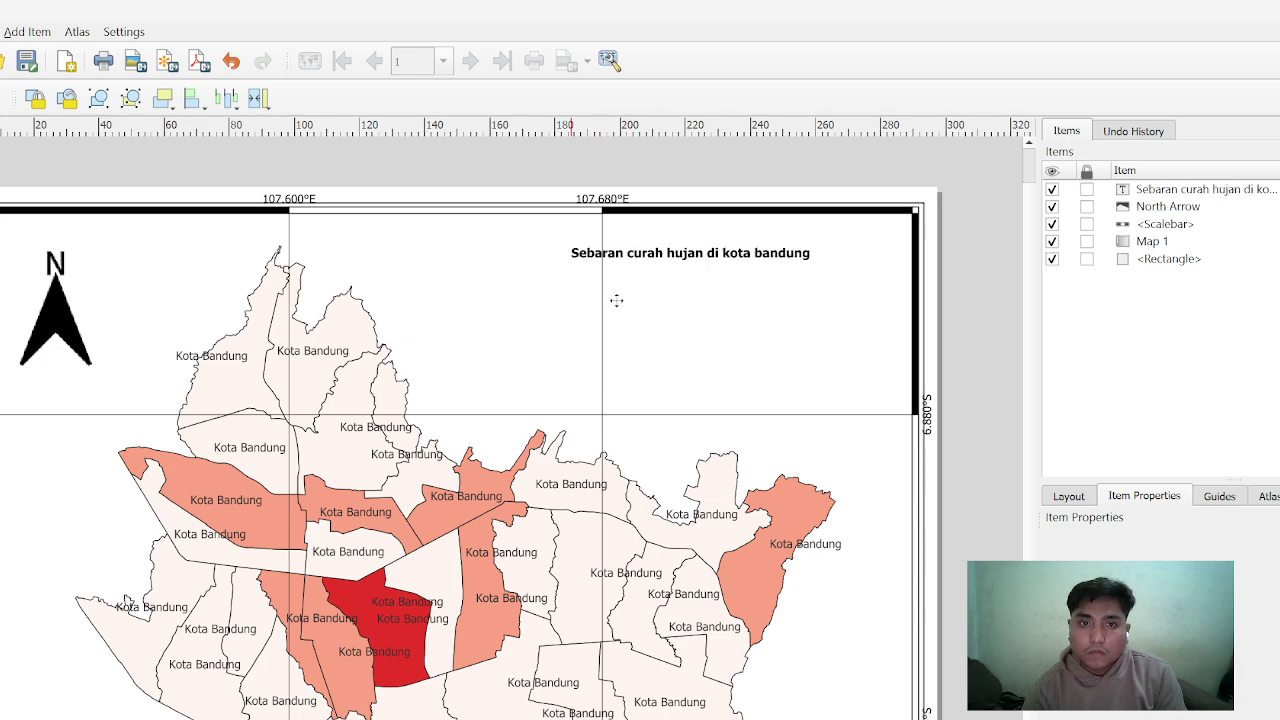
Move the title label left and slightly up, closer to the map's top edge
click(648, 258)
drag(648, 258, 584, 239)
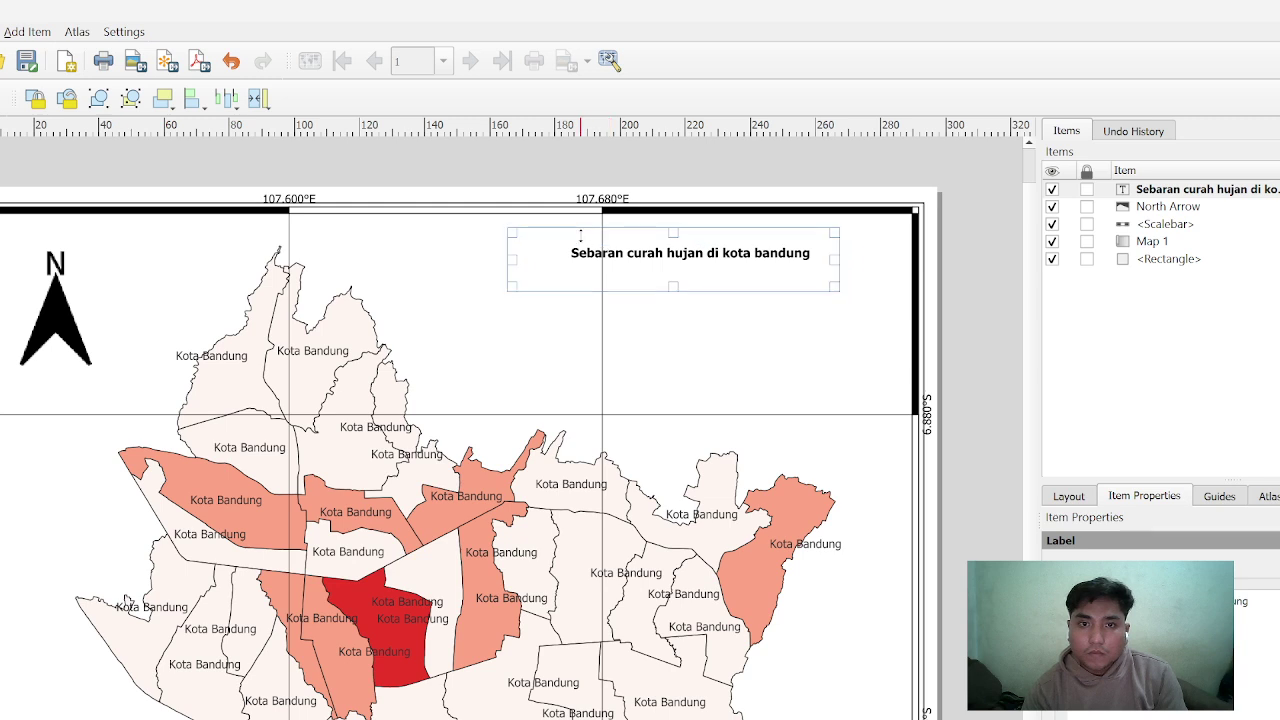
click(694, 343)
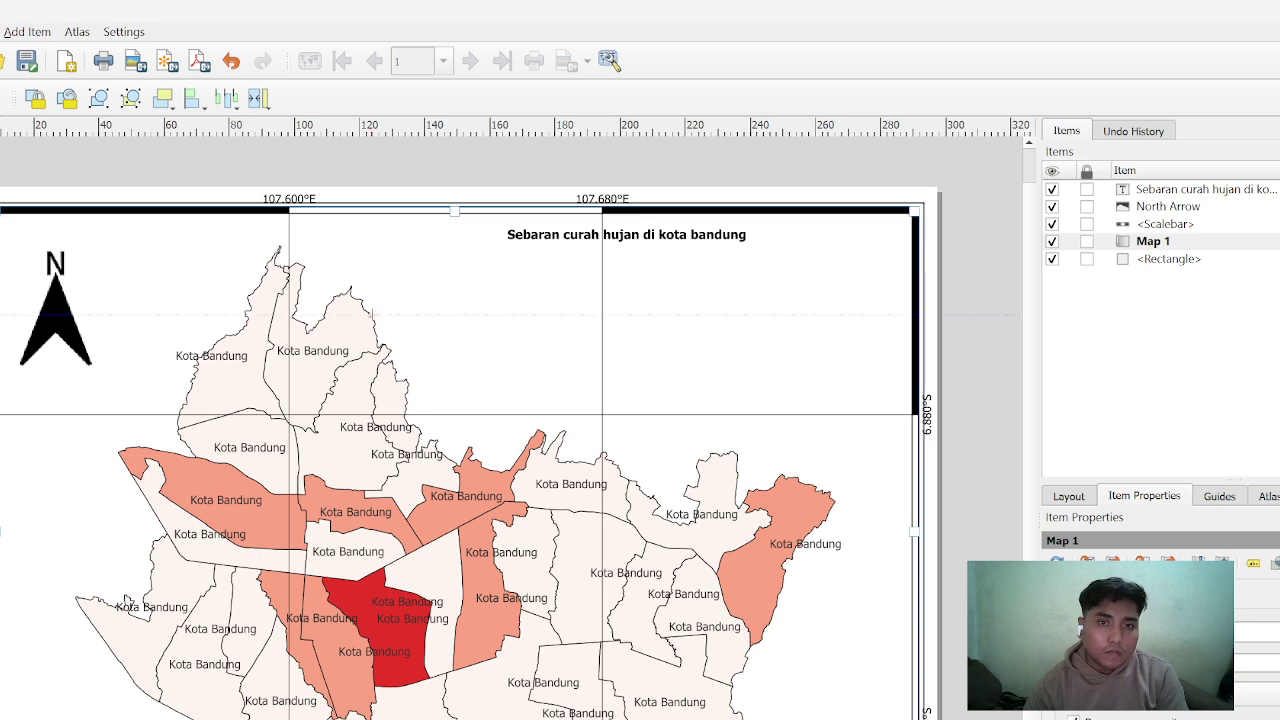
Add a legend over the map's upper middle area and remove its duplicate JAWABARAT_ADM_KEC group
drag(463, 304, 592, 420)
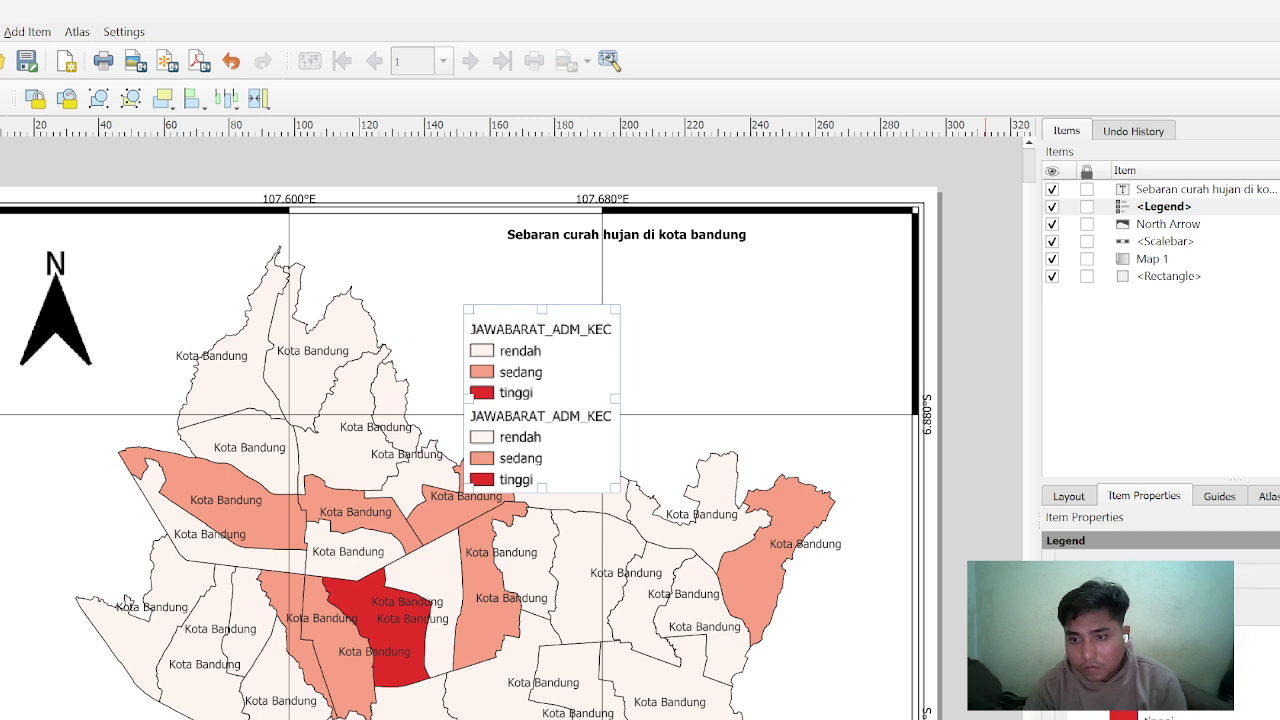
click(717, 356)
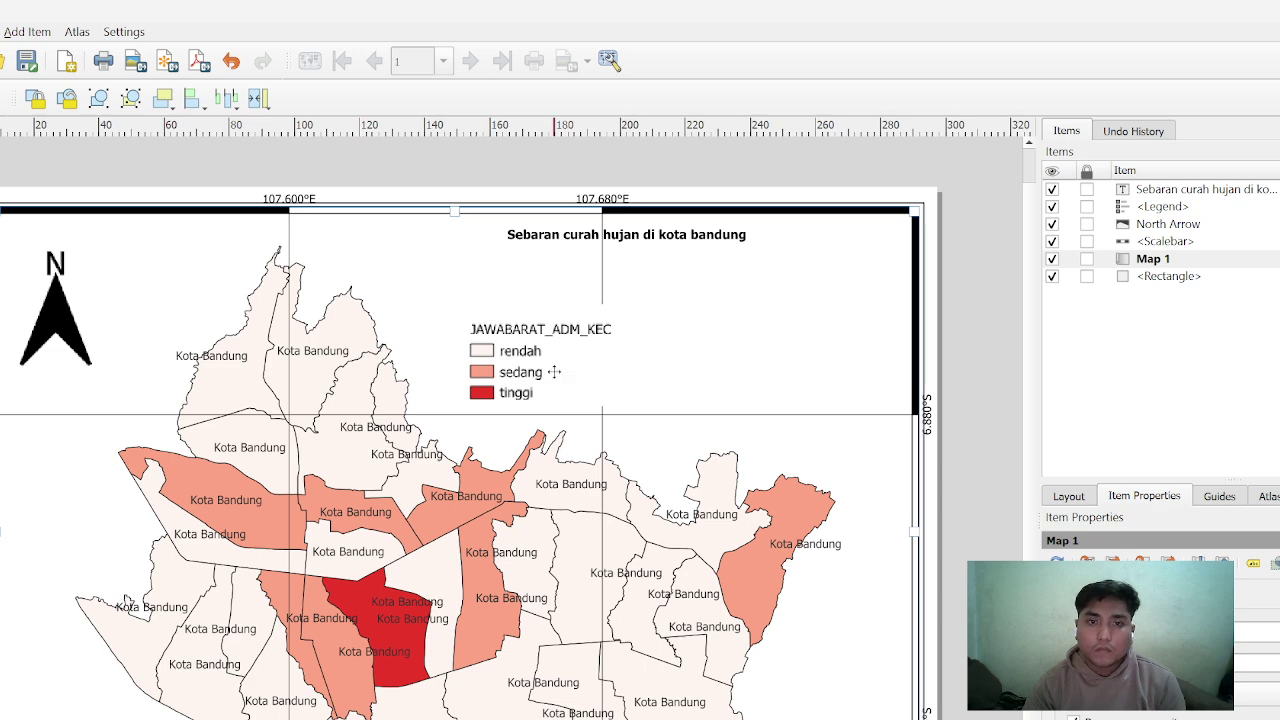
Cut the legend, paste it back over the map's upper area, and shift it slightly left and up
right_click(556, 372)
click(594, 433)
right_click(520, 366)
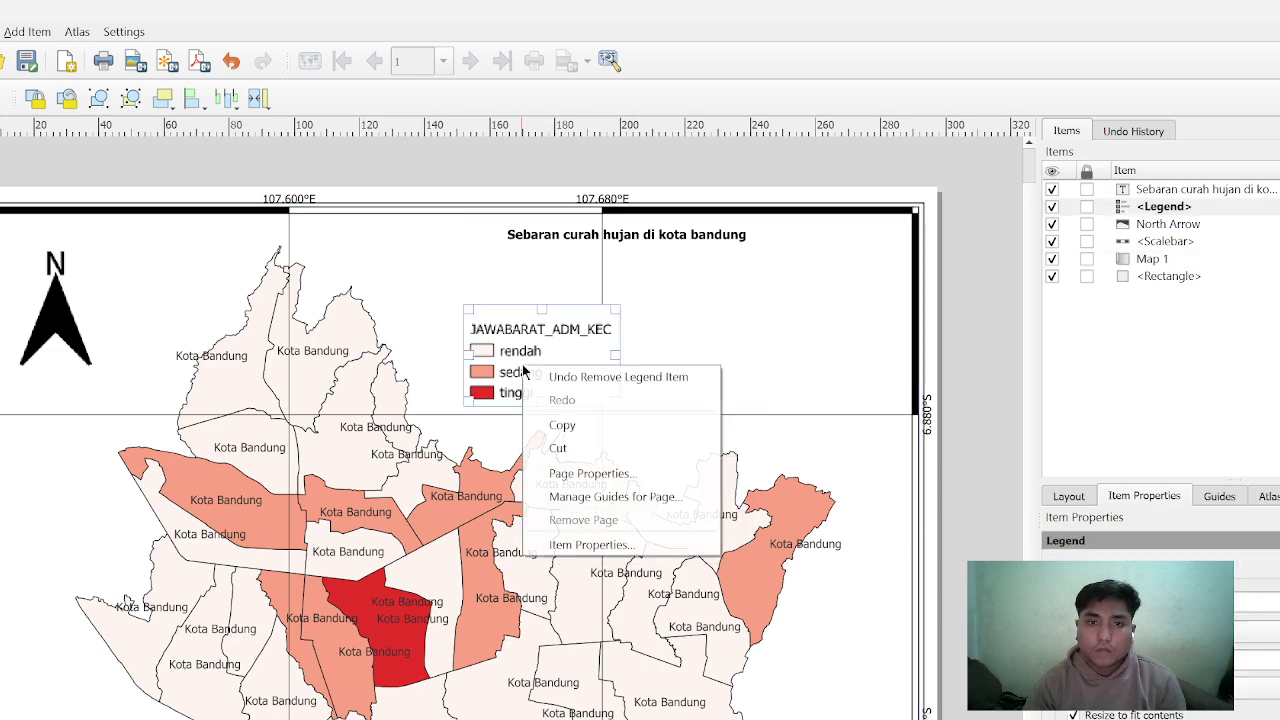
click(562, 447)
right_click(488, 324)
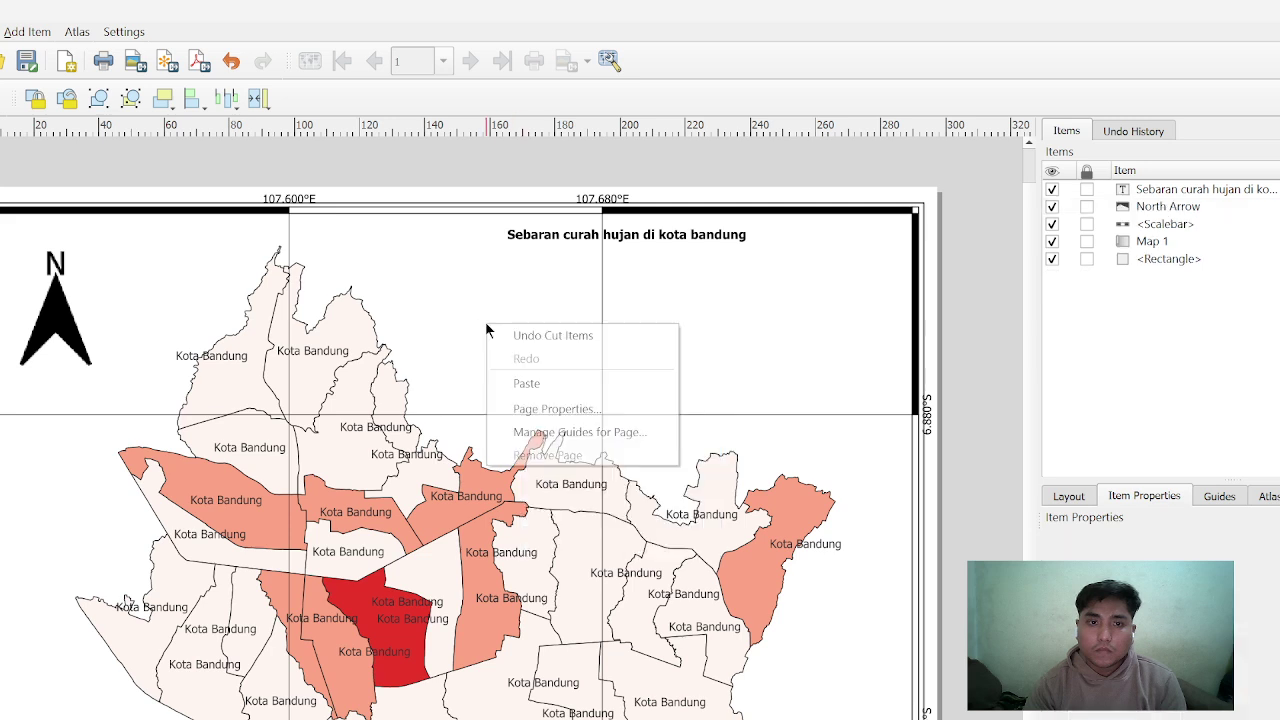
click(514, 384)
drag(530, 385, 490, 356)
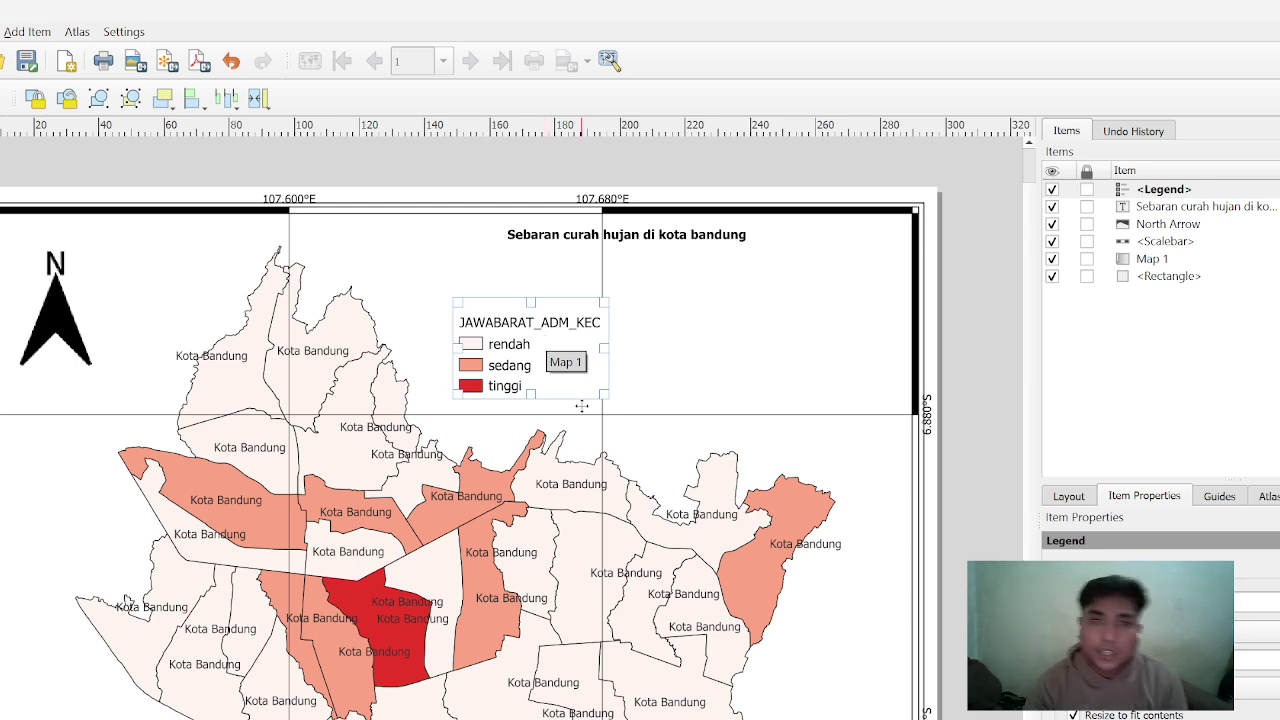
click(717, 377)
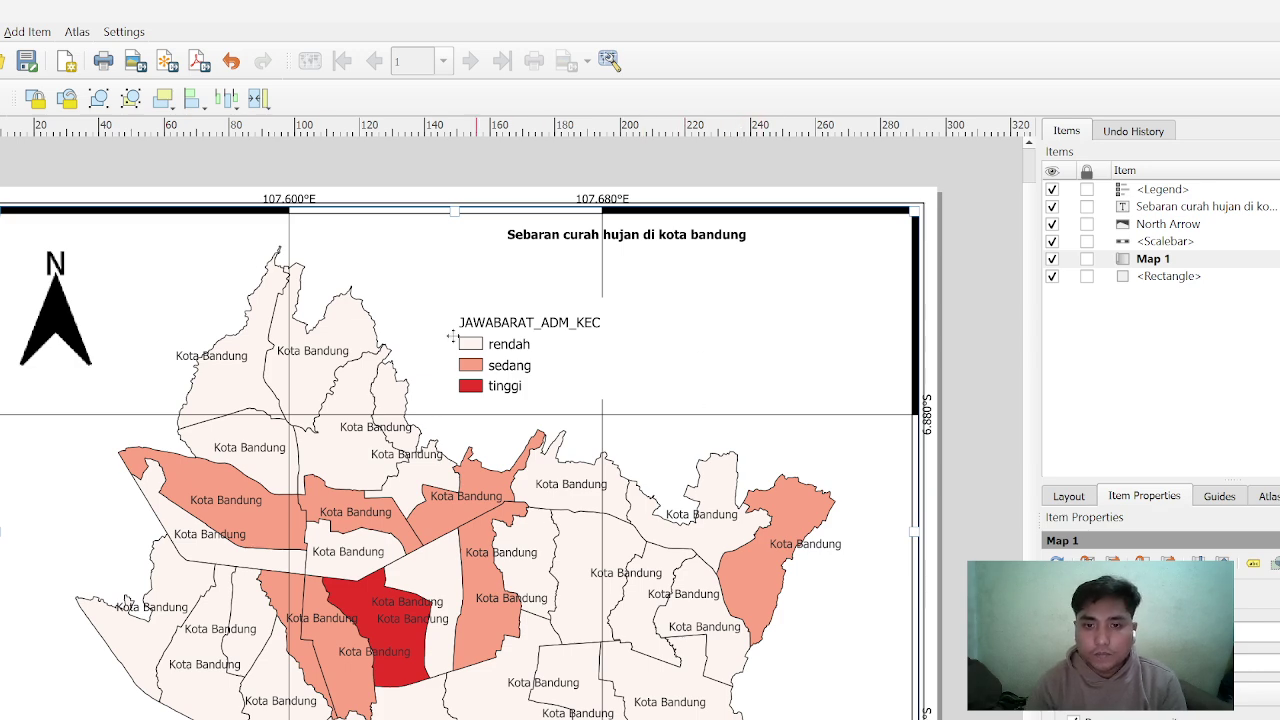
Export the layout as a PNG image named Curah_hujan1 on drive D
click(0, 32)
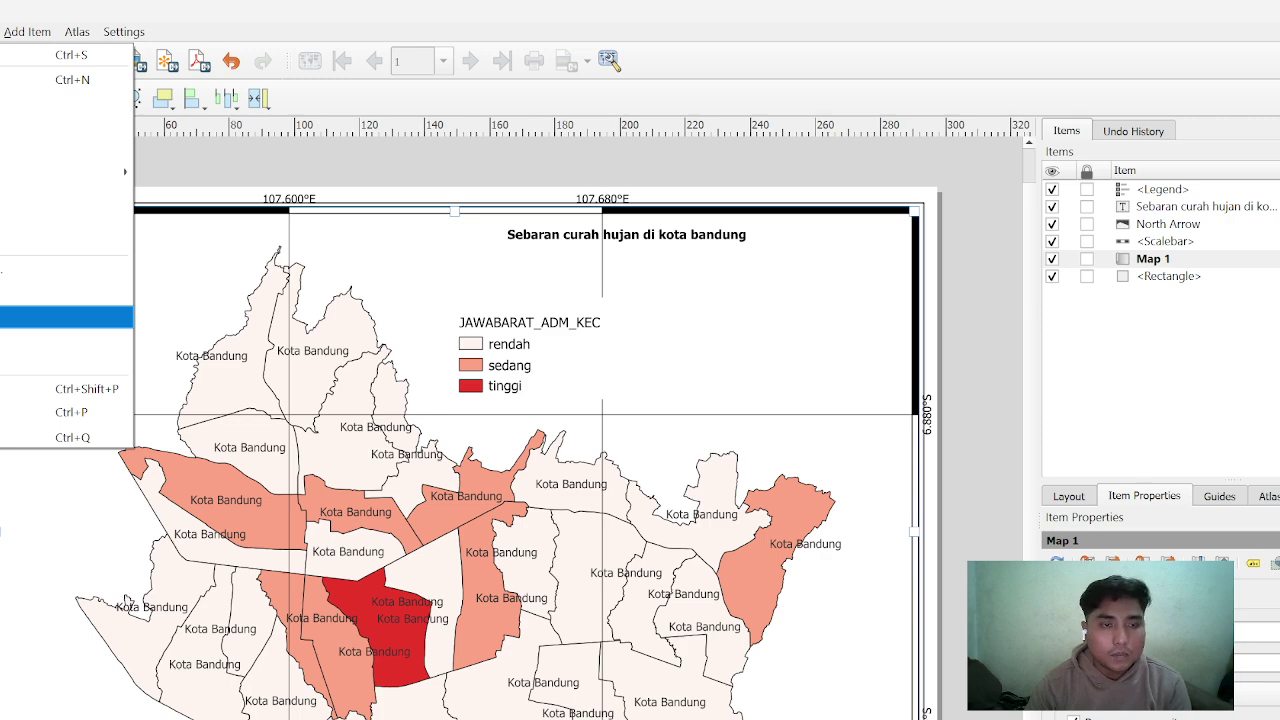
key(Return)
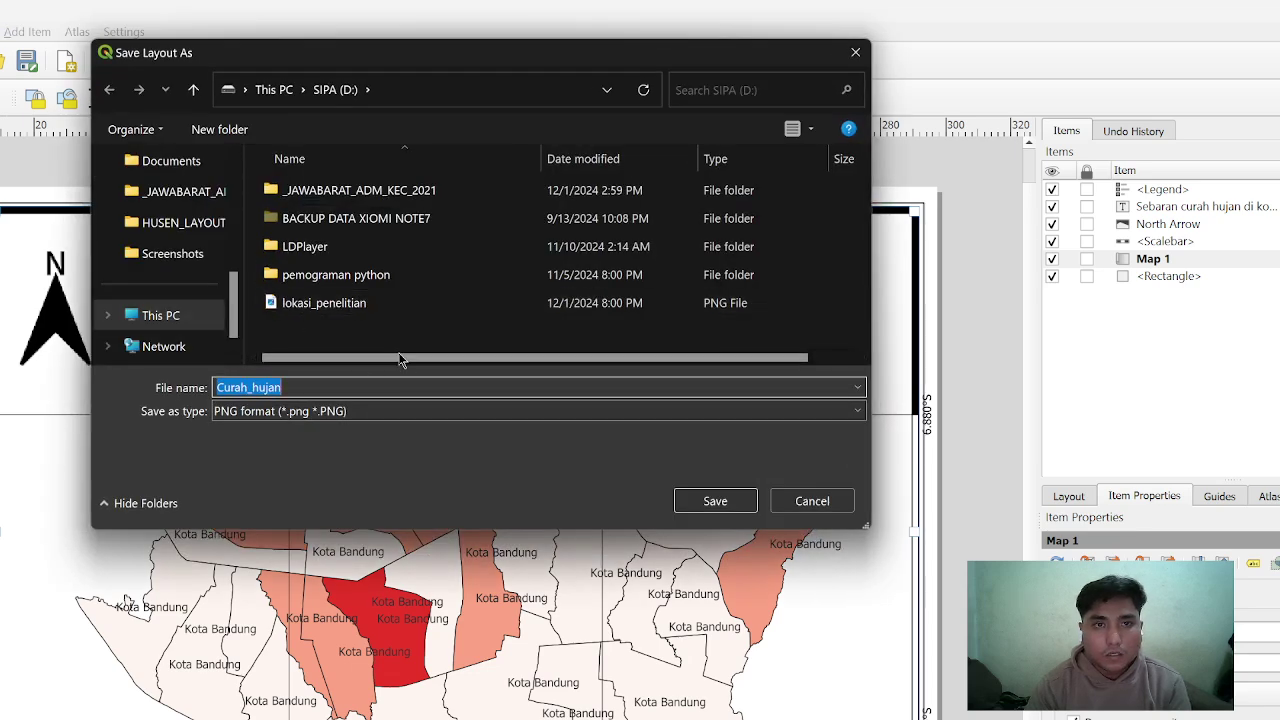
click(324, 387)
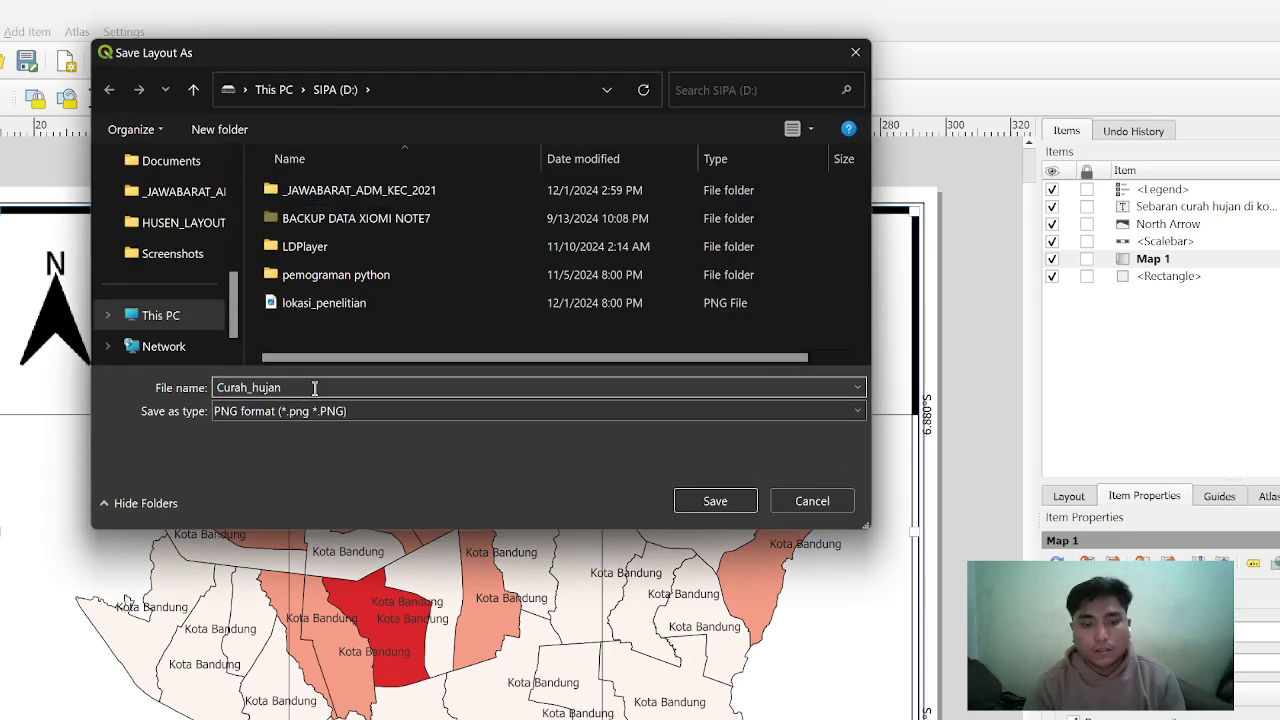
text(1)
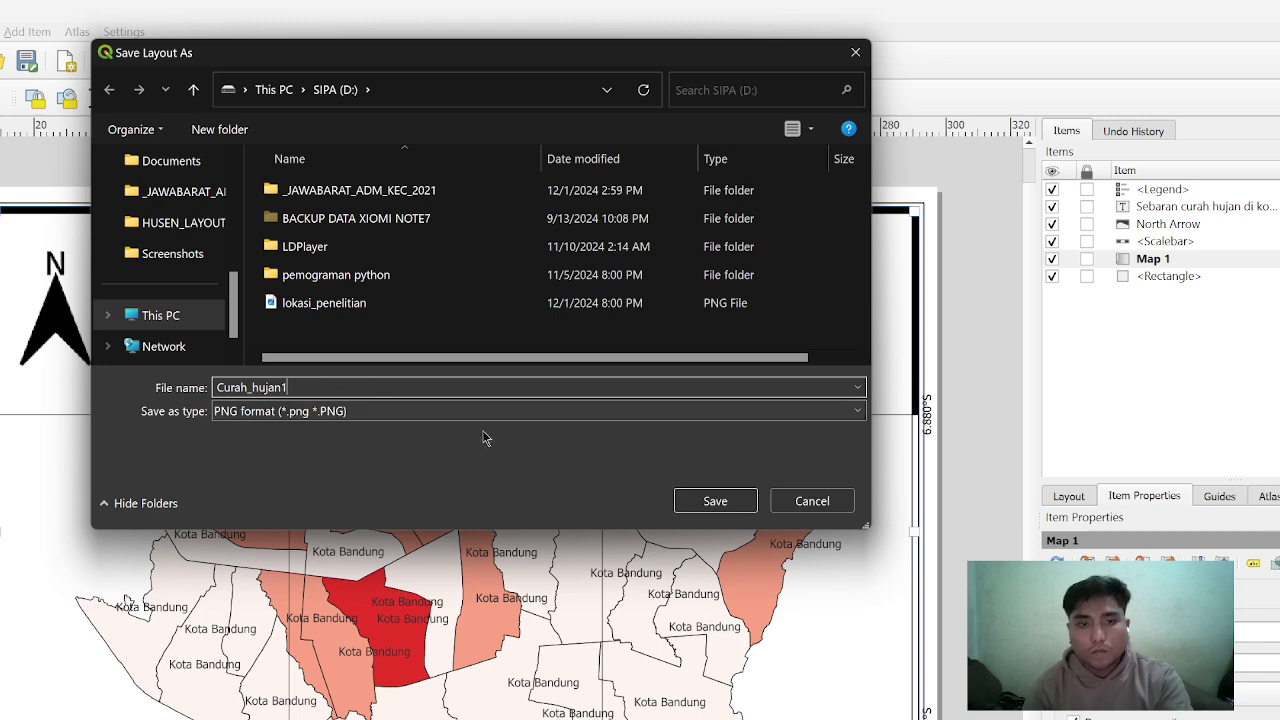
click(731, 499)
Switch to the article in Nitro PDF Pro and examine section 3.2 Kelembaban Udara with its Tabel 7 air humidity scores
click(795, 716)
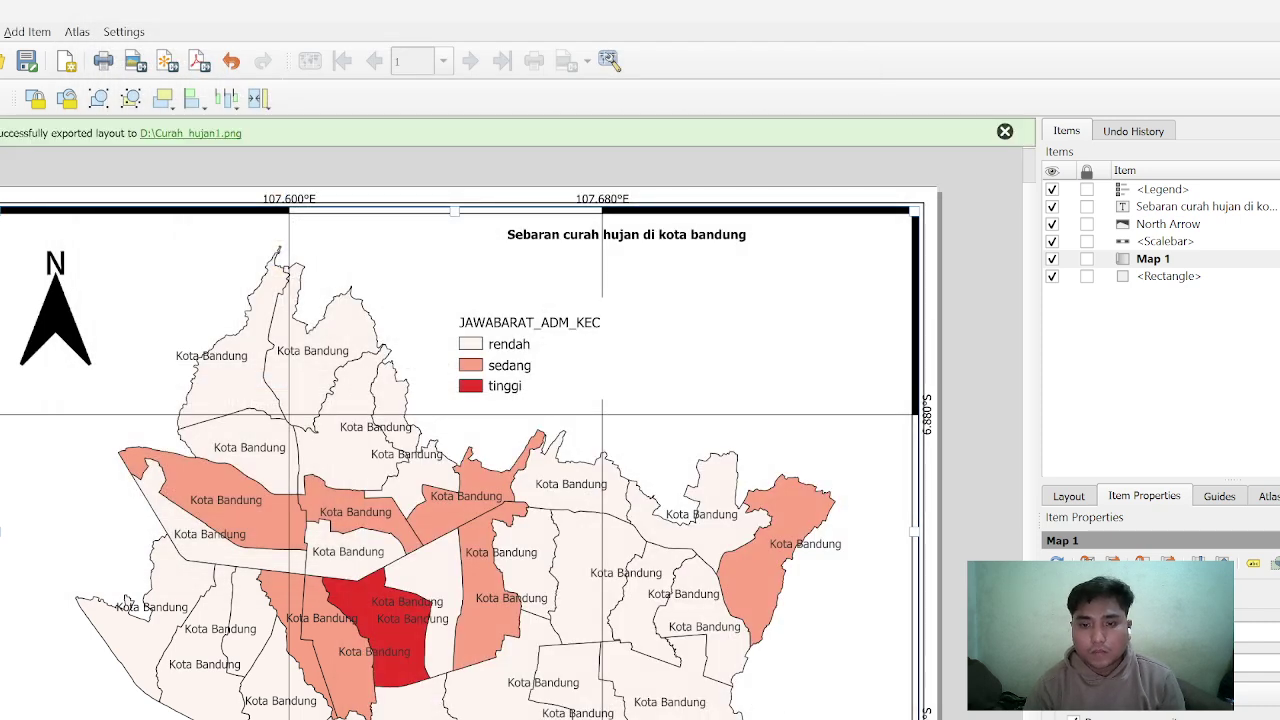
key(alt+Tab)
scroll(631, 440, down, 5)
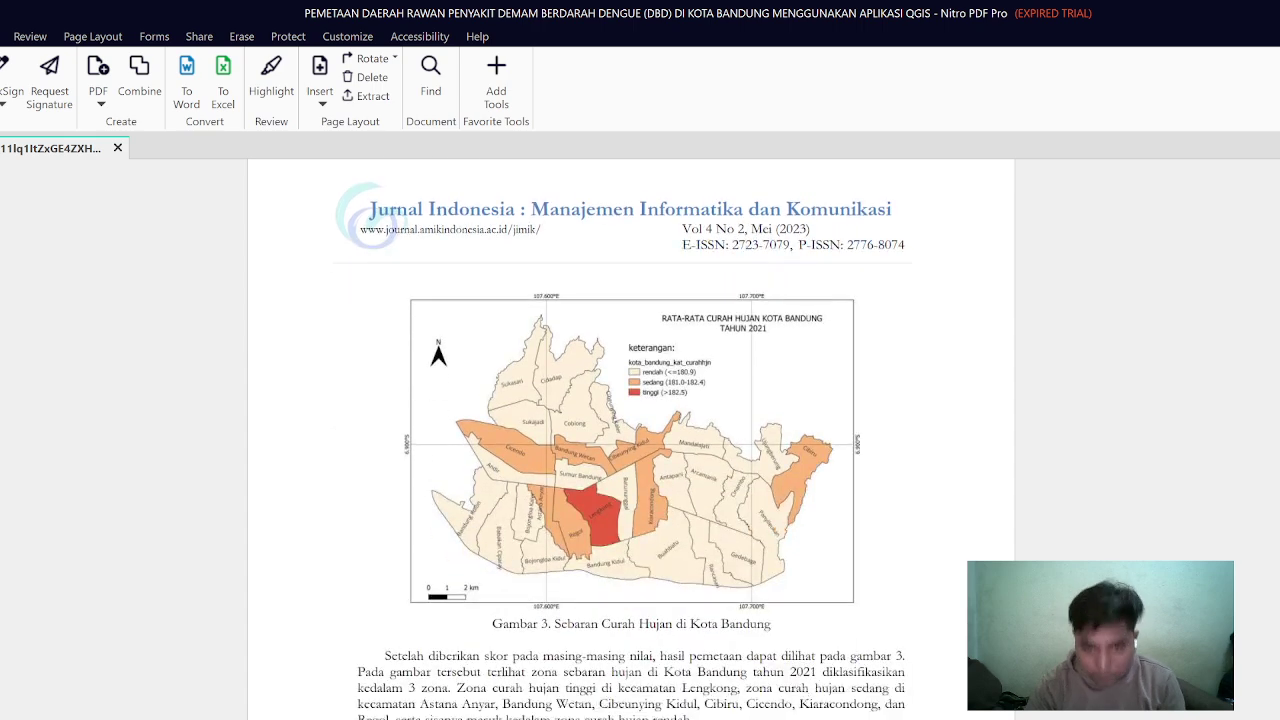
scroll(566, 670, down, 2)
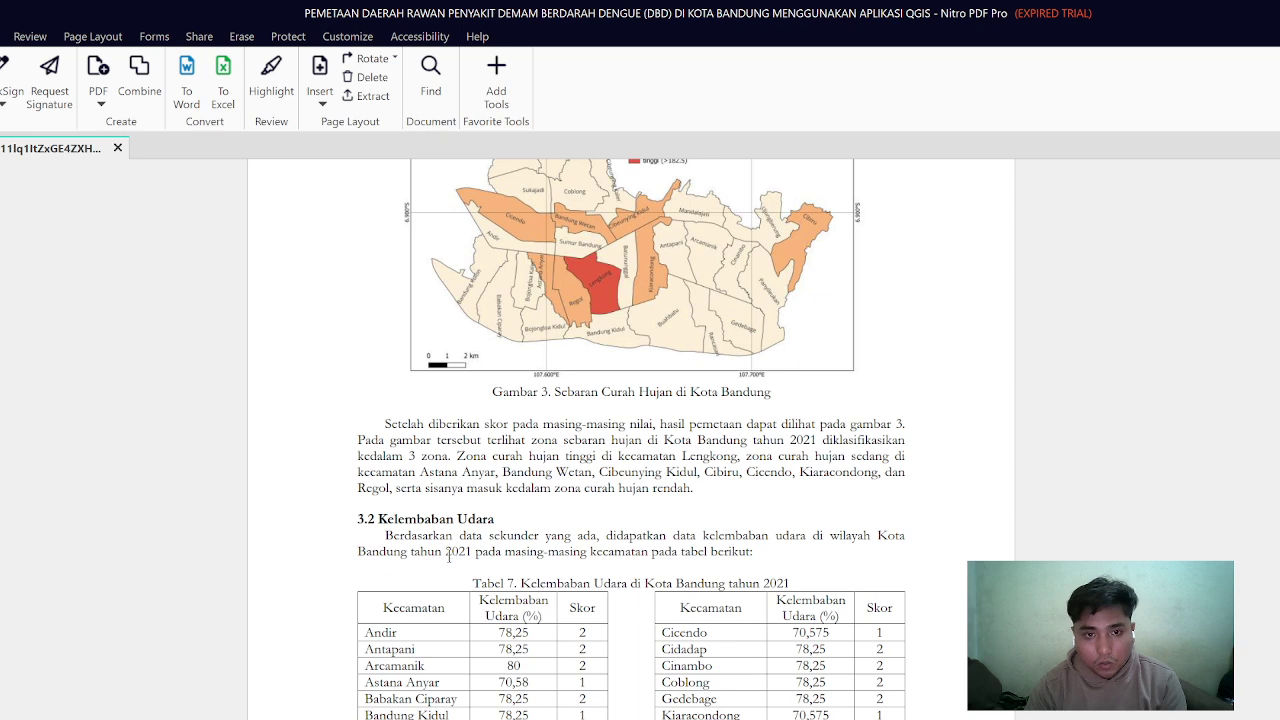
scroll(447, 560, down, 2)
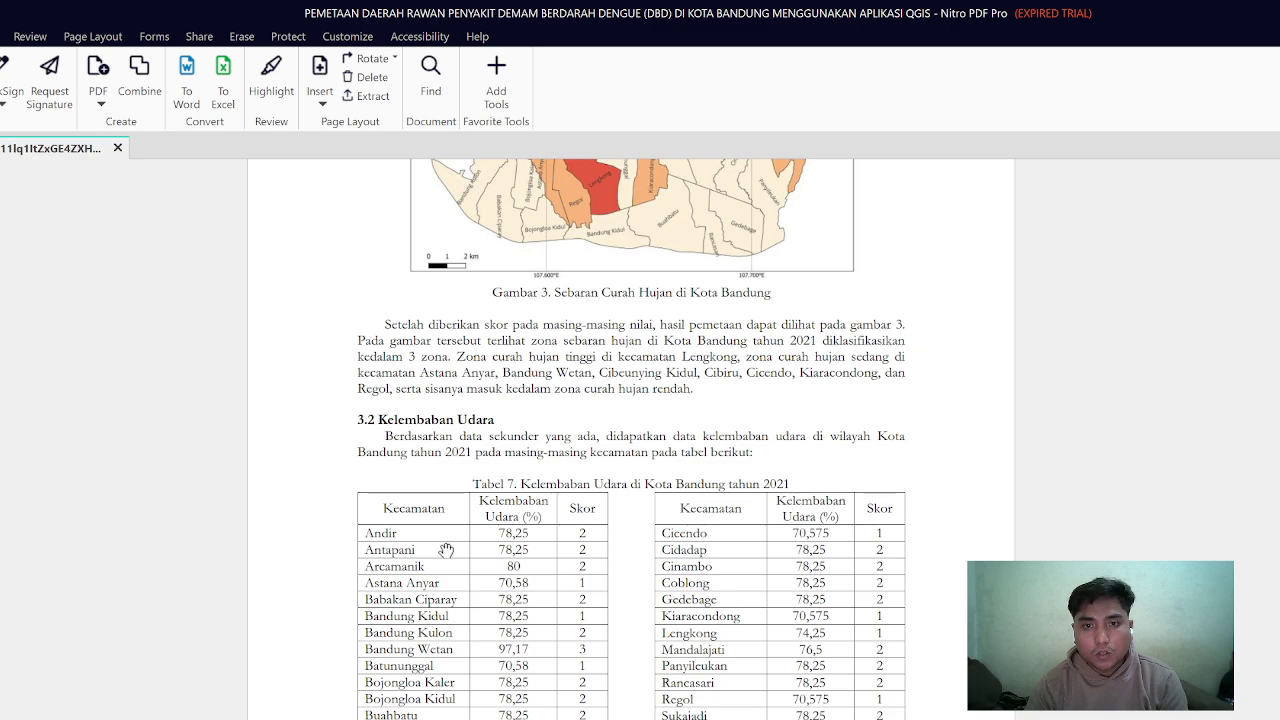
scroll(446, 550, down, 8)
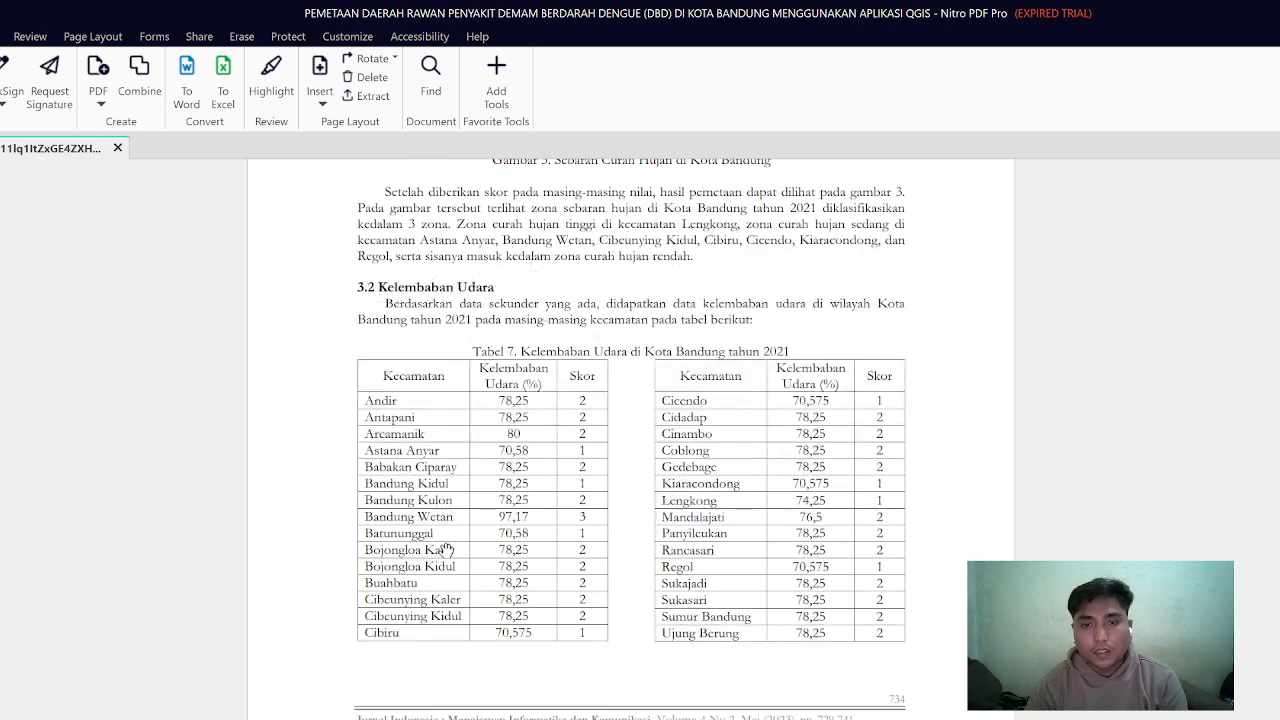
scroll(446, 550, up, 6)
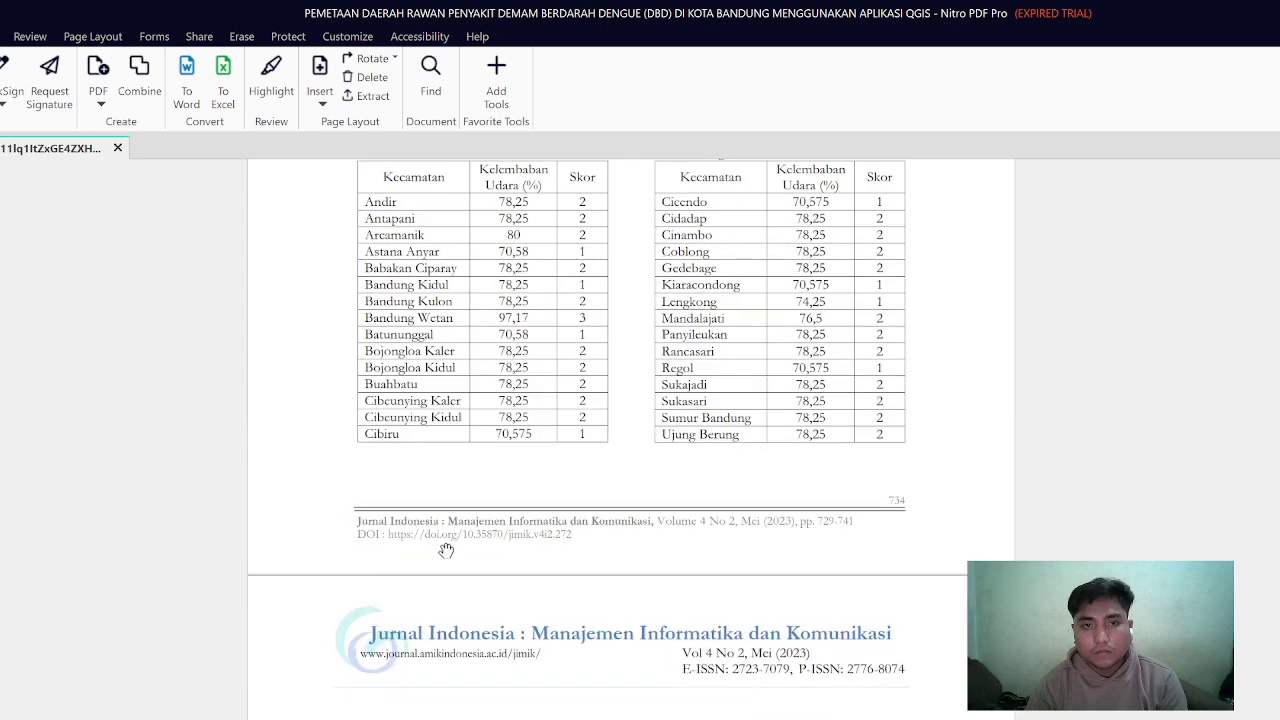
scroll(446, 550, down, 1)
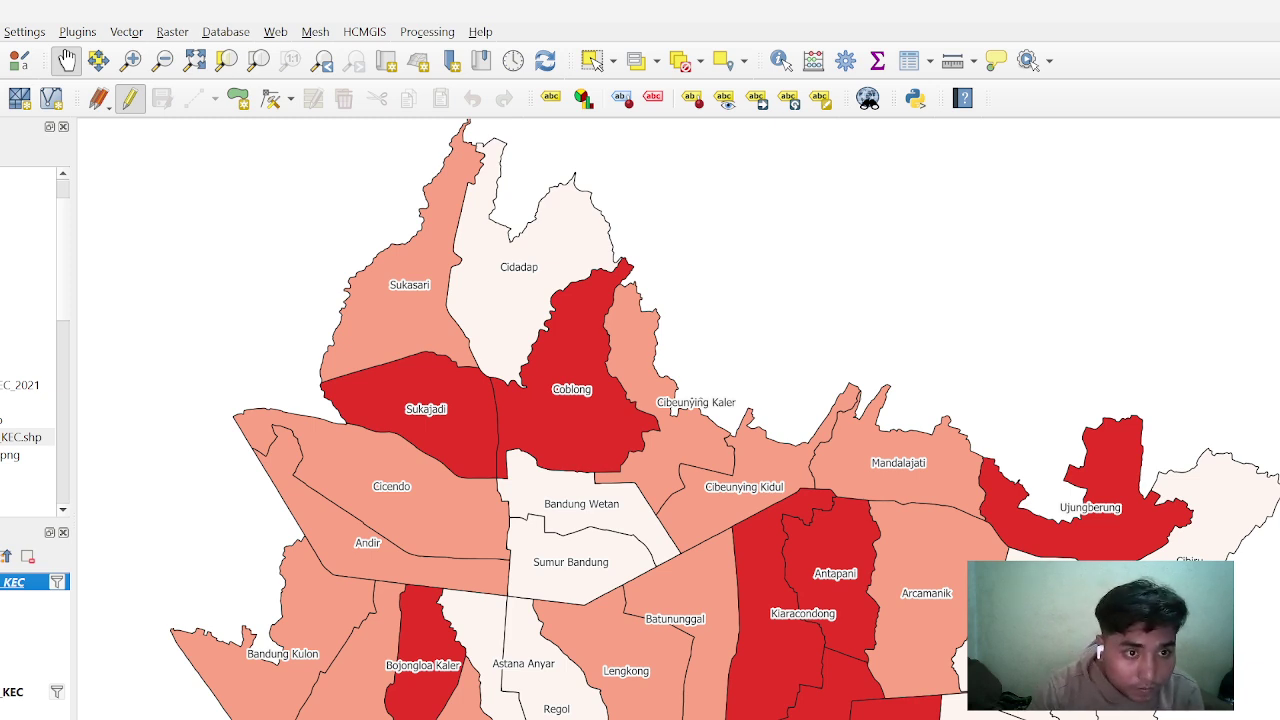
Add the JAWABARAT_ADM_KEC.shp layer to the QGIS project again and check its attribute table
drag(20, 437, 20, 718)
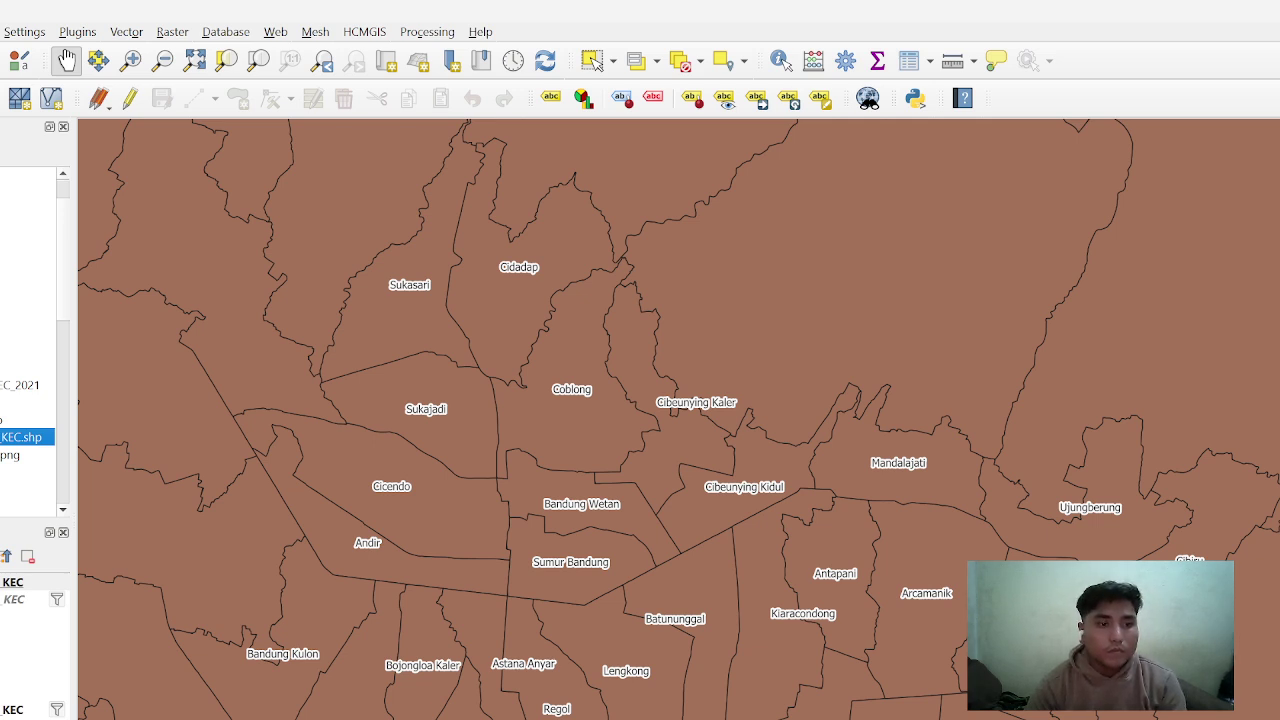
click(12, 582)
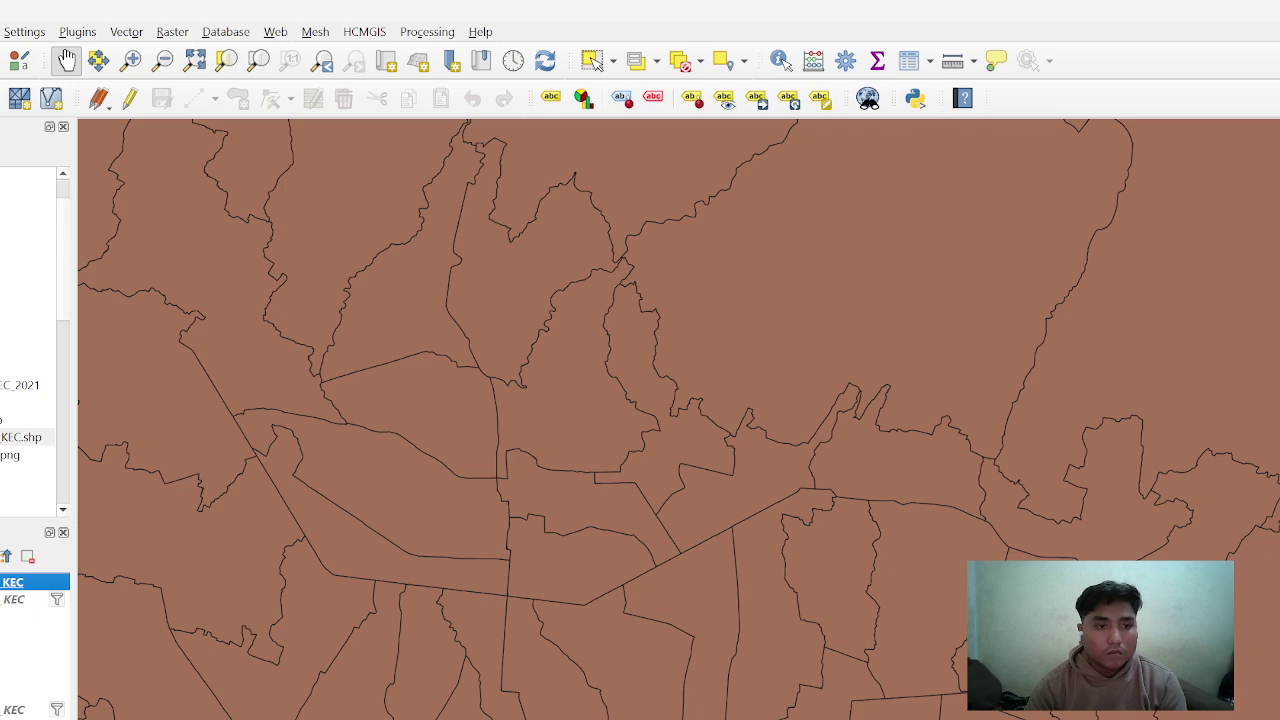
right_click(12, 582)
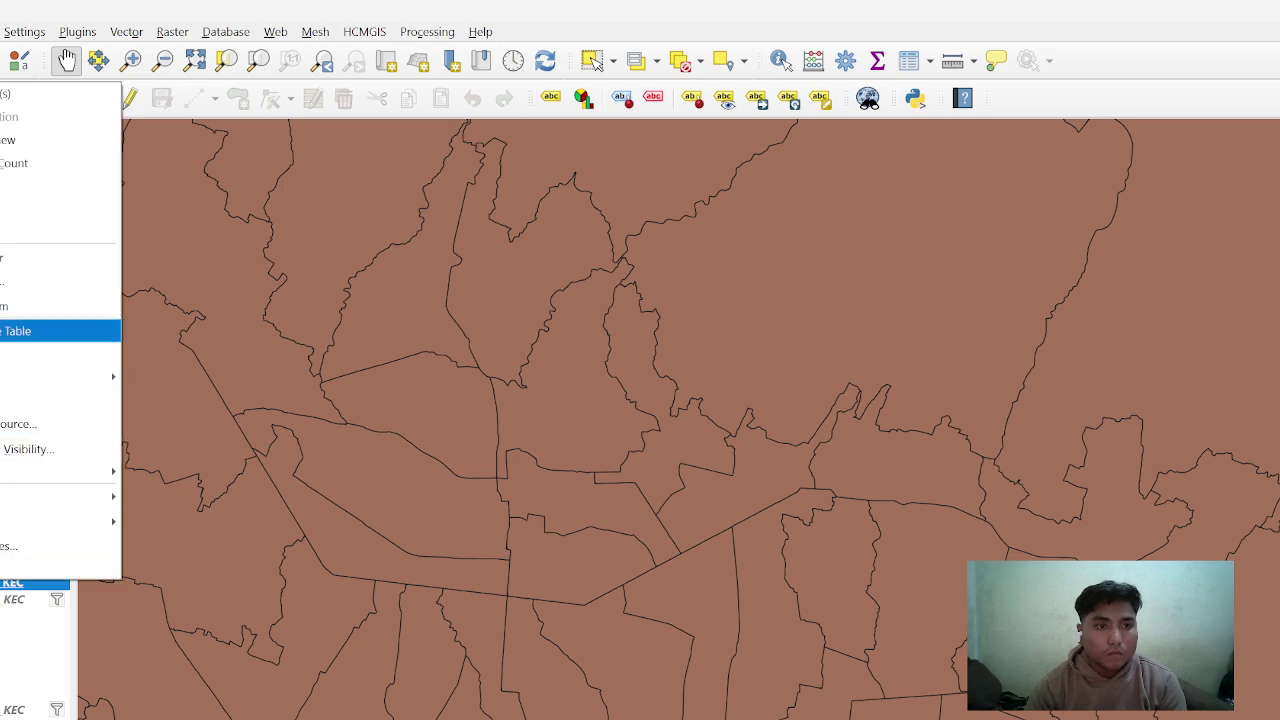
click(20, 330)
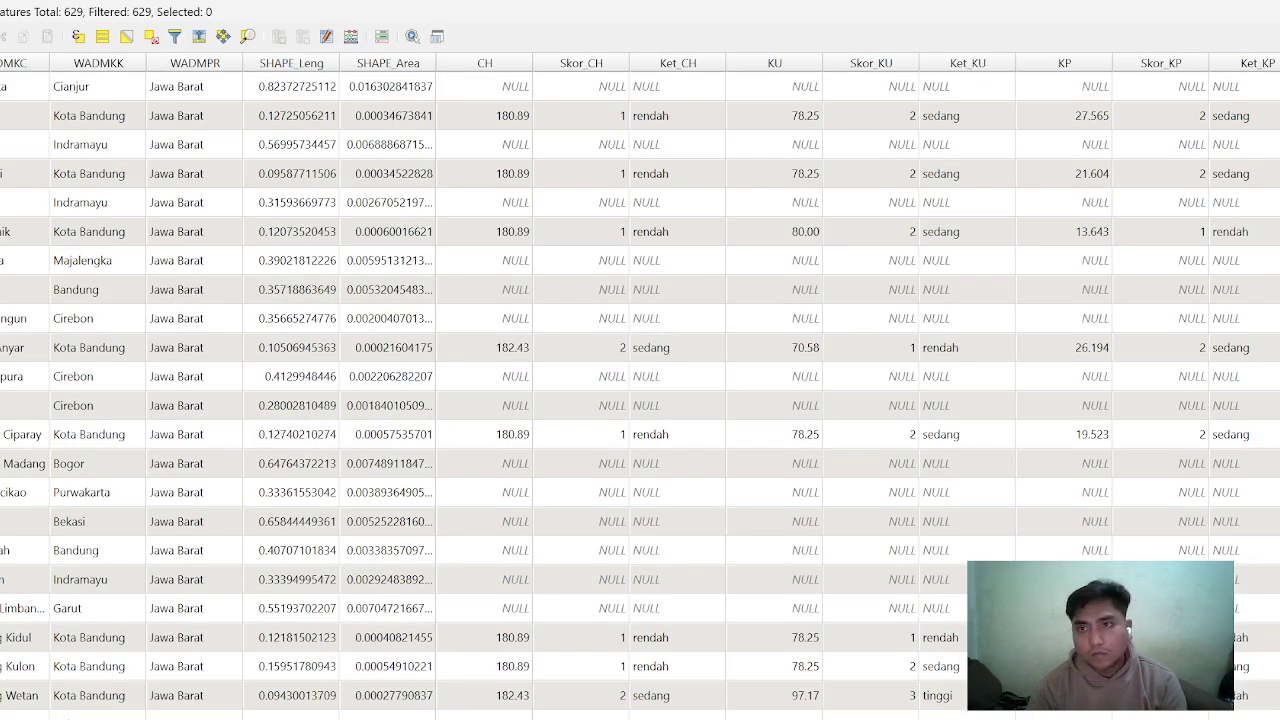
click(1270, 5)
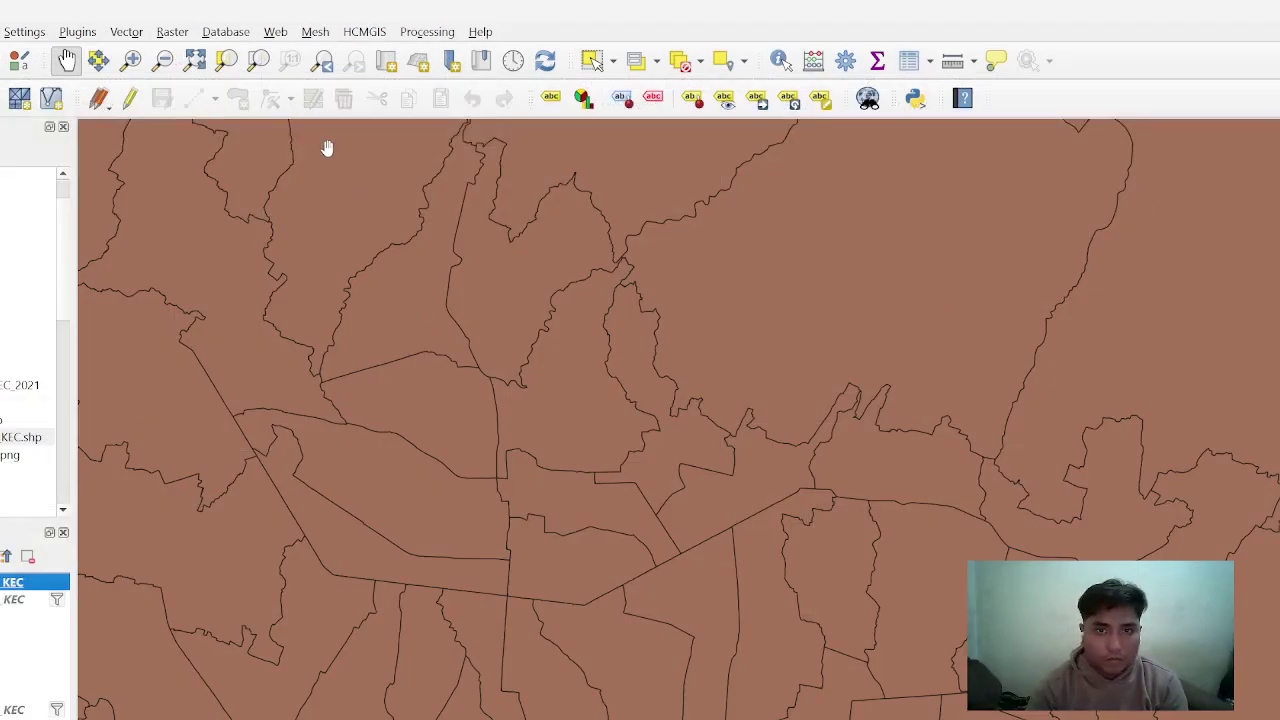
Open the Query Builder for the newly added JAWABARAT_ADM_KEC layer's provider feature filter
click(194, 60)
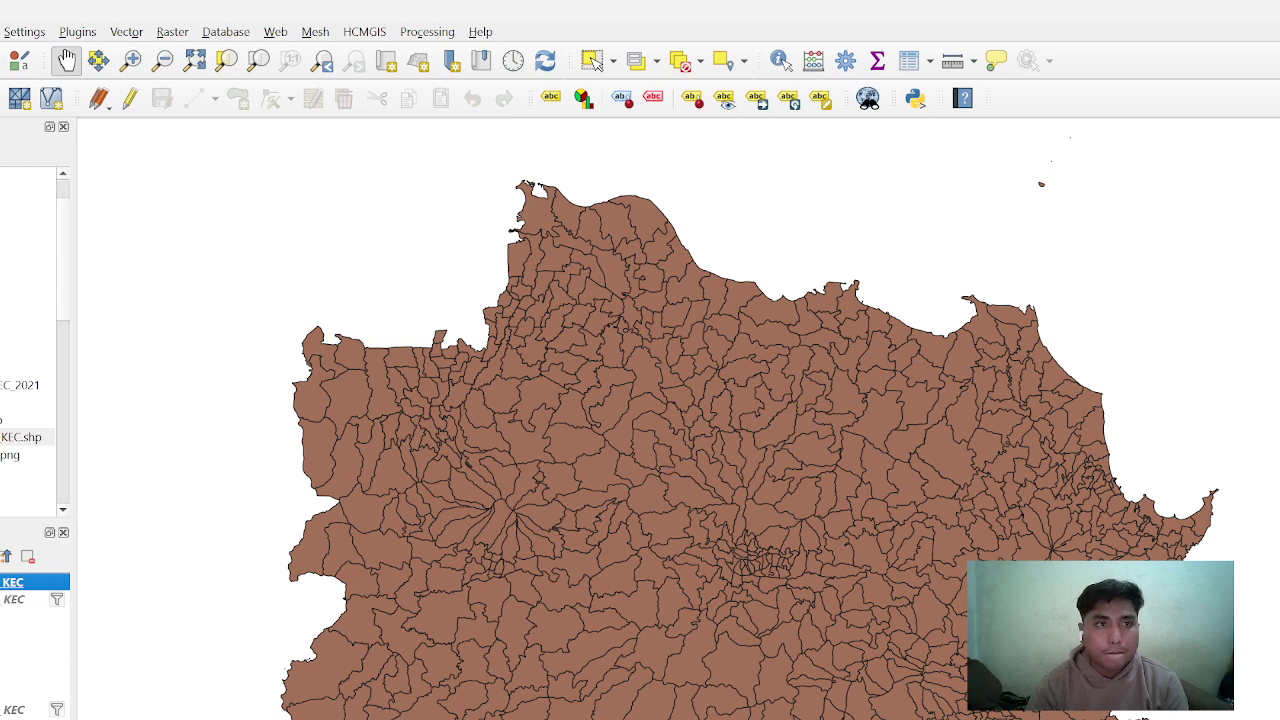
right_click(15, 582)
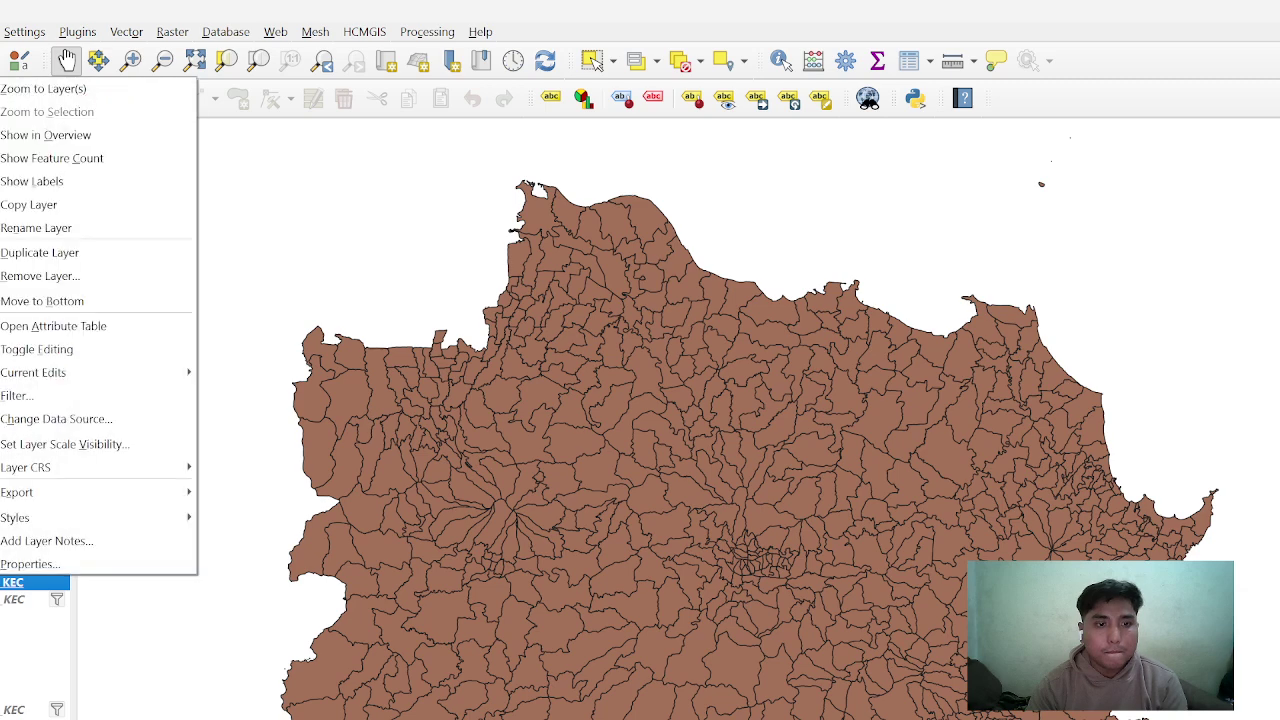
click(25, 568)
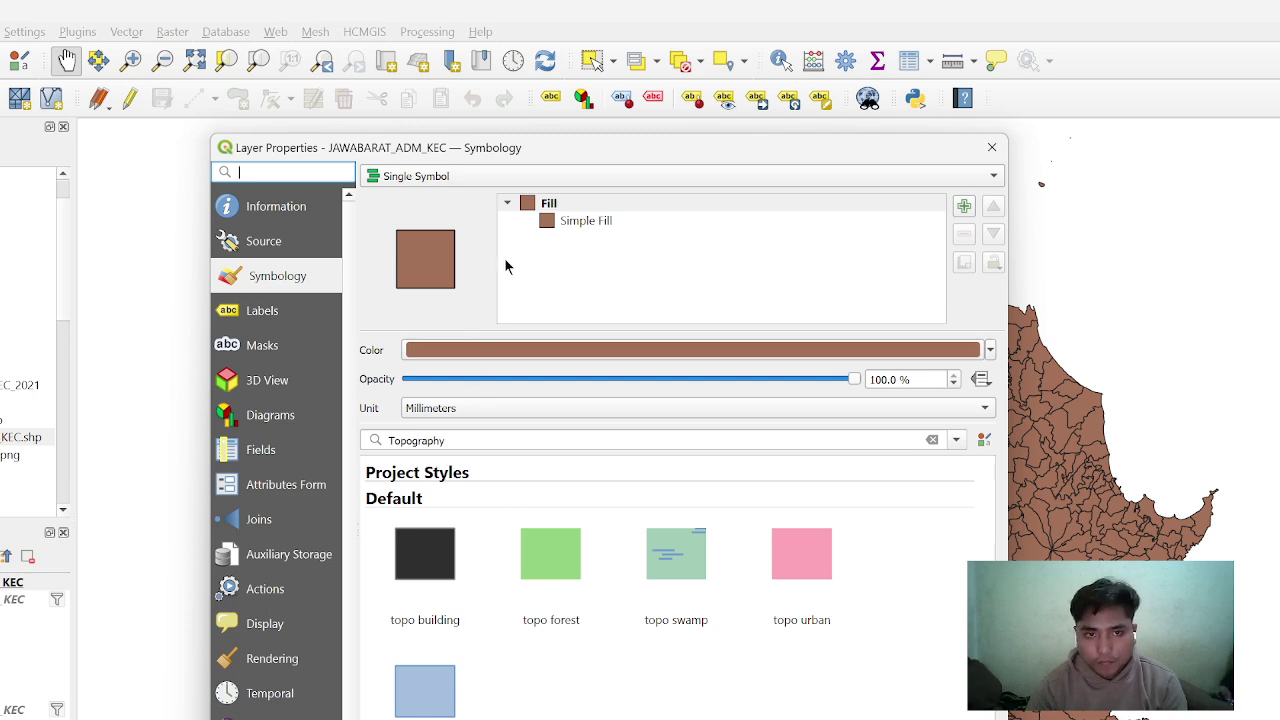
click(265, 242)
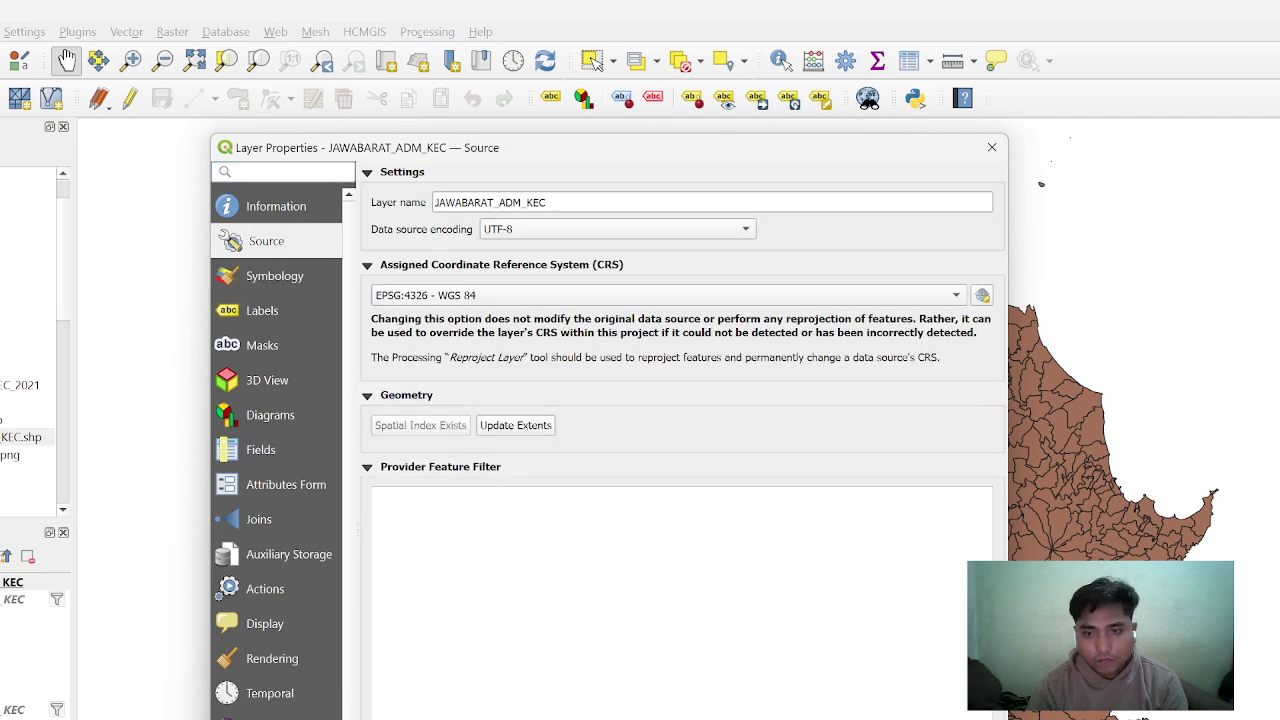
click(945, 715)
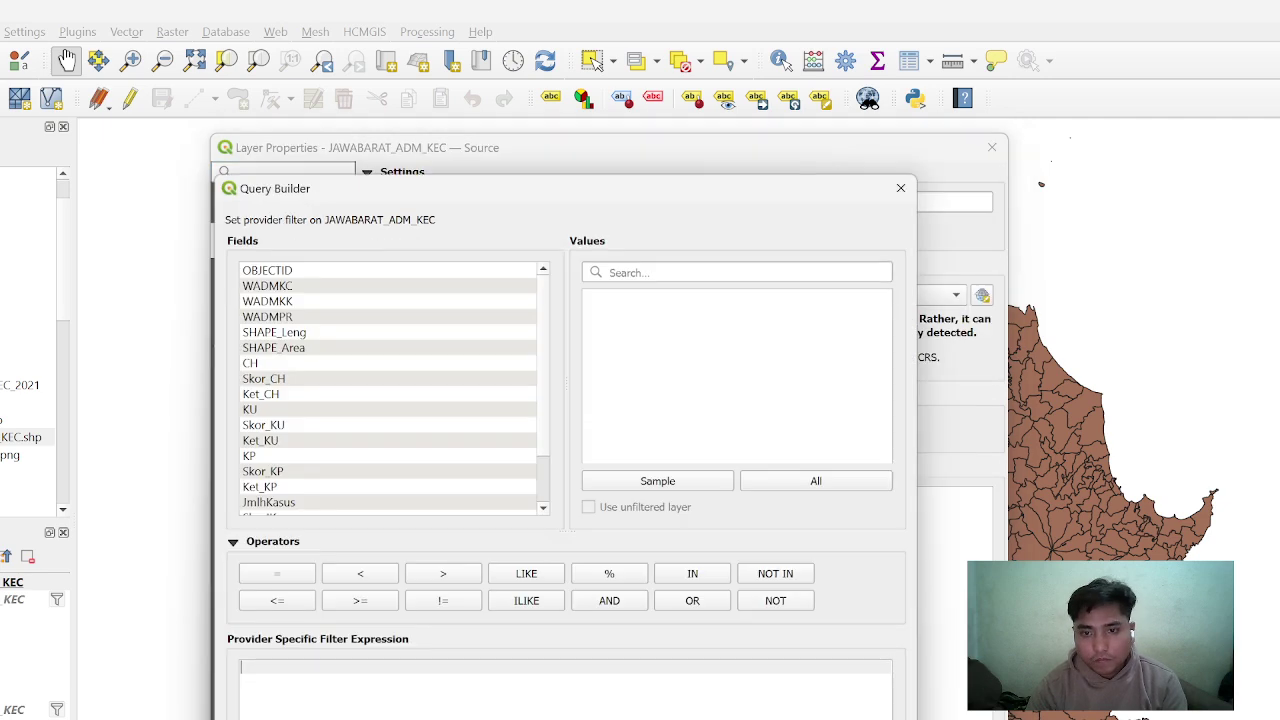
Filter the new layer with the expression "WADMKK" = 'Kota Bandung' and apply the layer properties
click(309, 301)
double_click(309, 301)
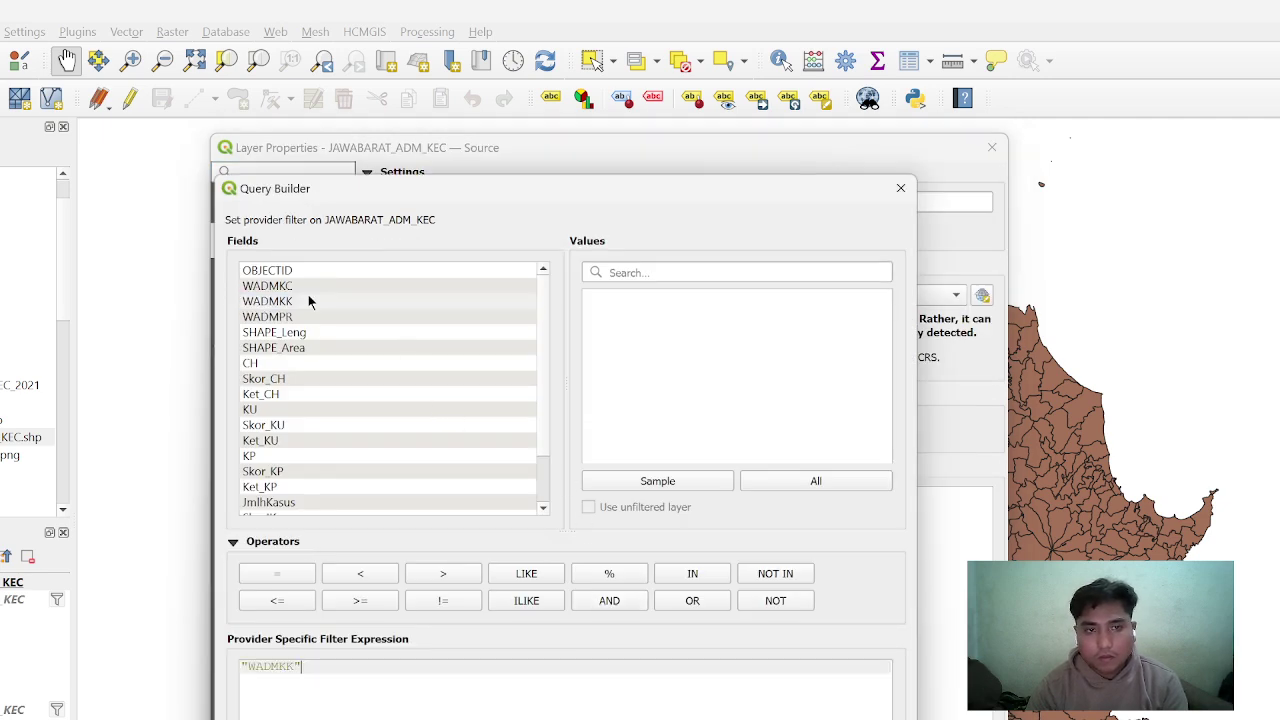
click(266, 568)
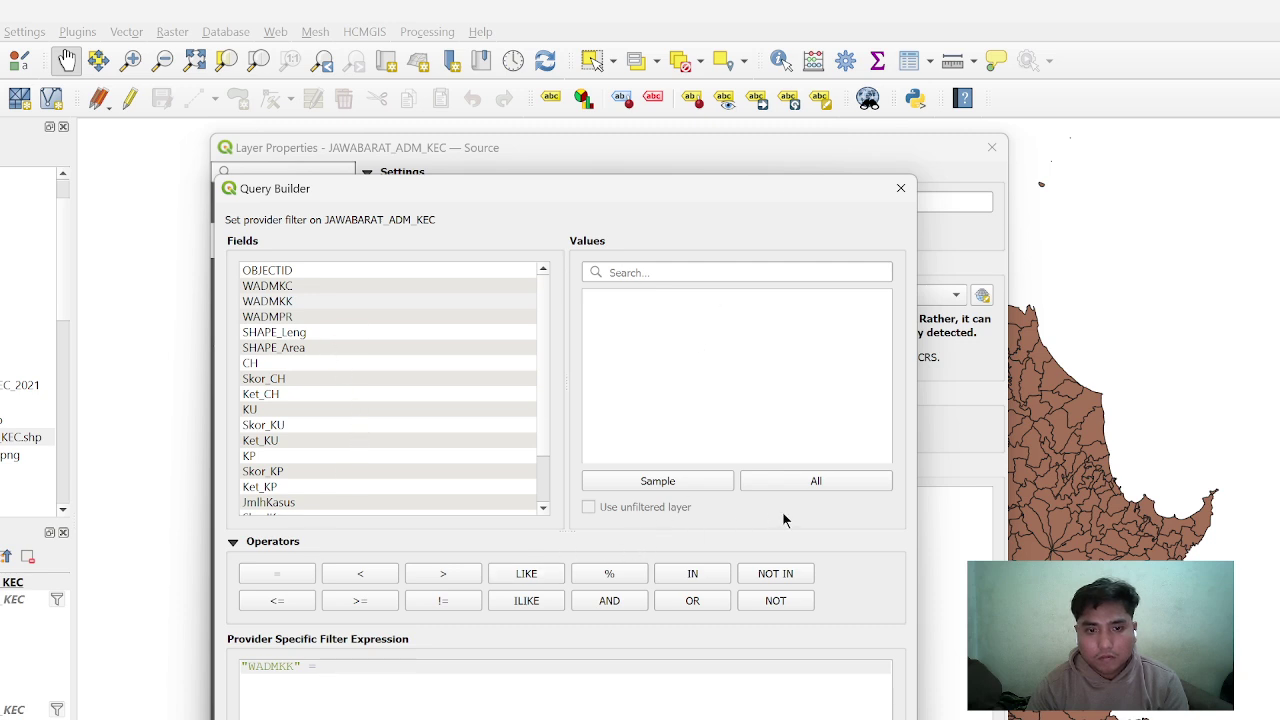
click(817, 481)
click(646, 273)
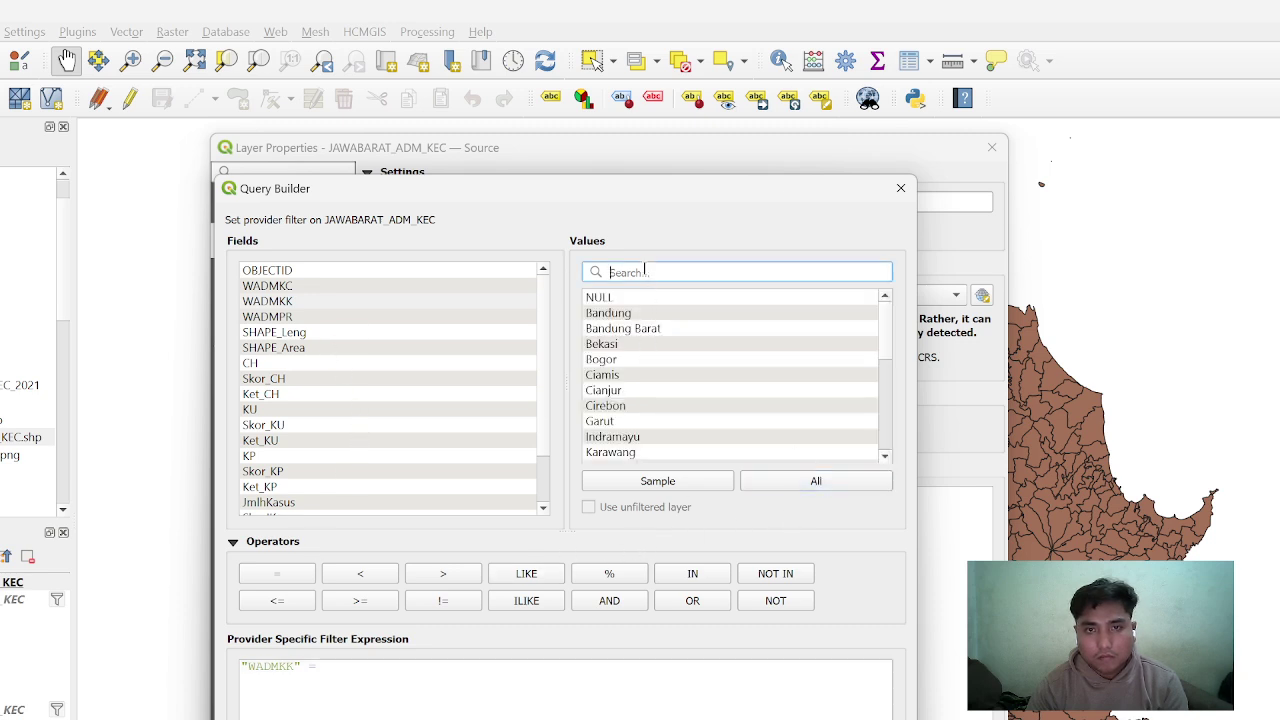
text(kota)
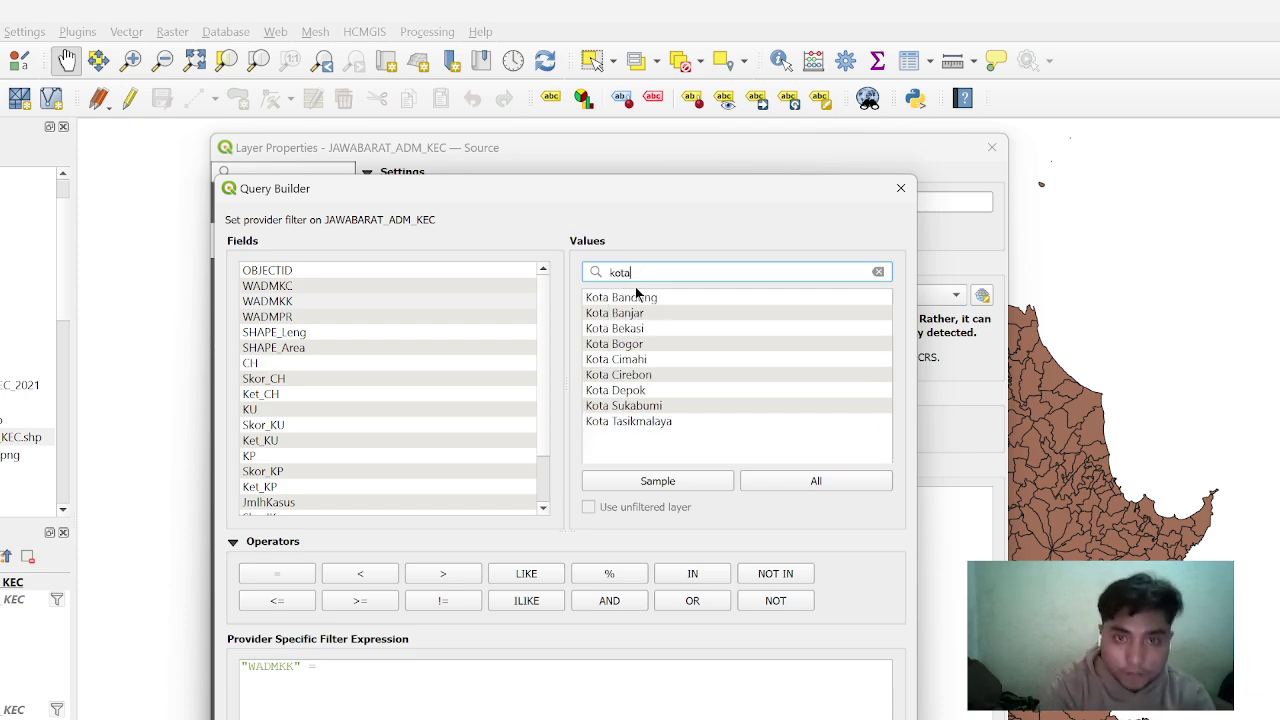
click(619, 299)
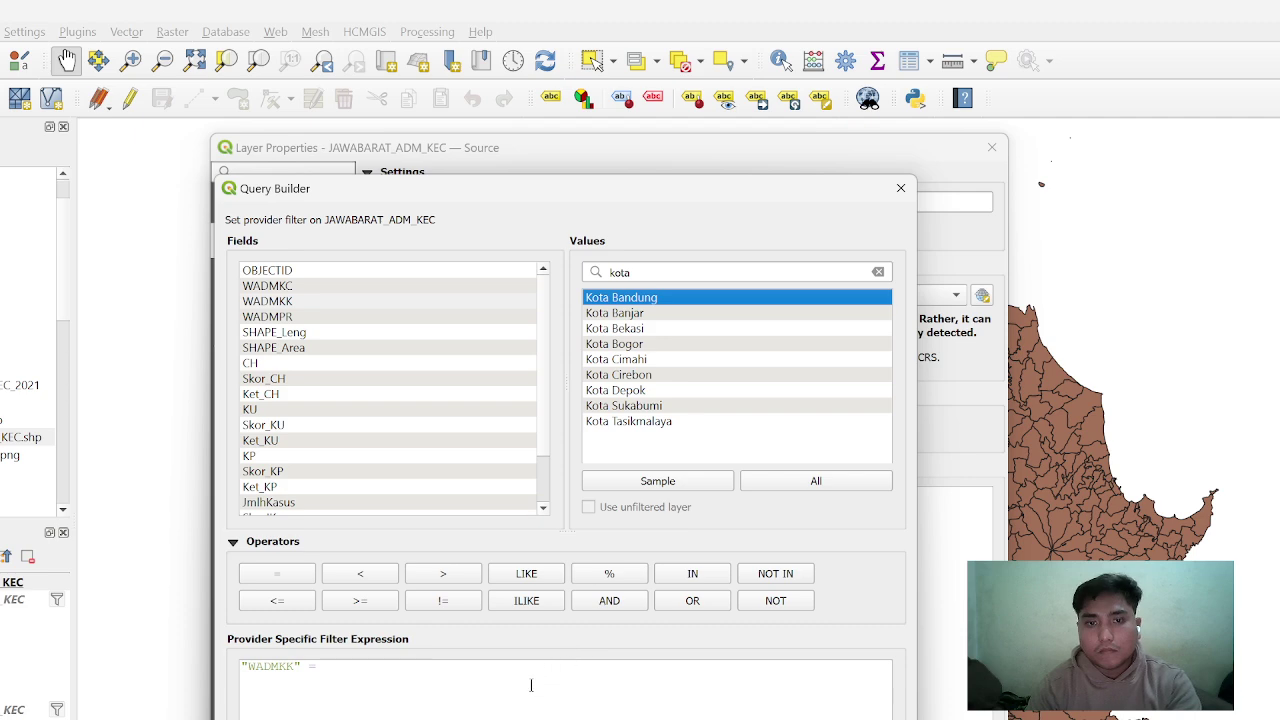
double_click(667, 296)
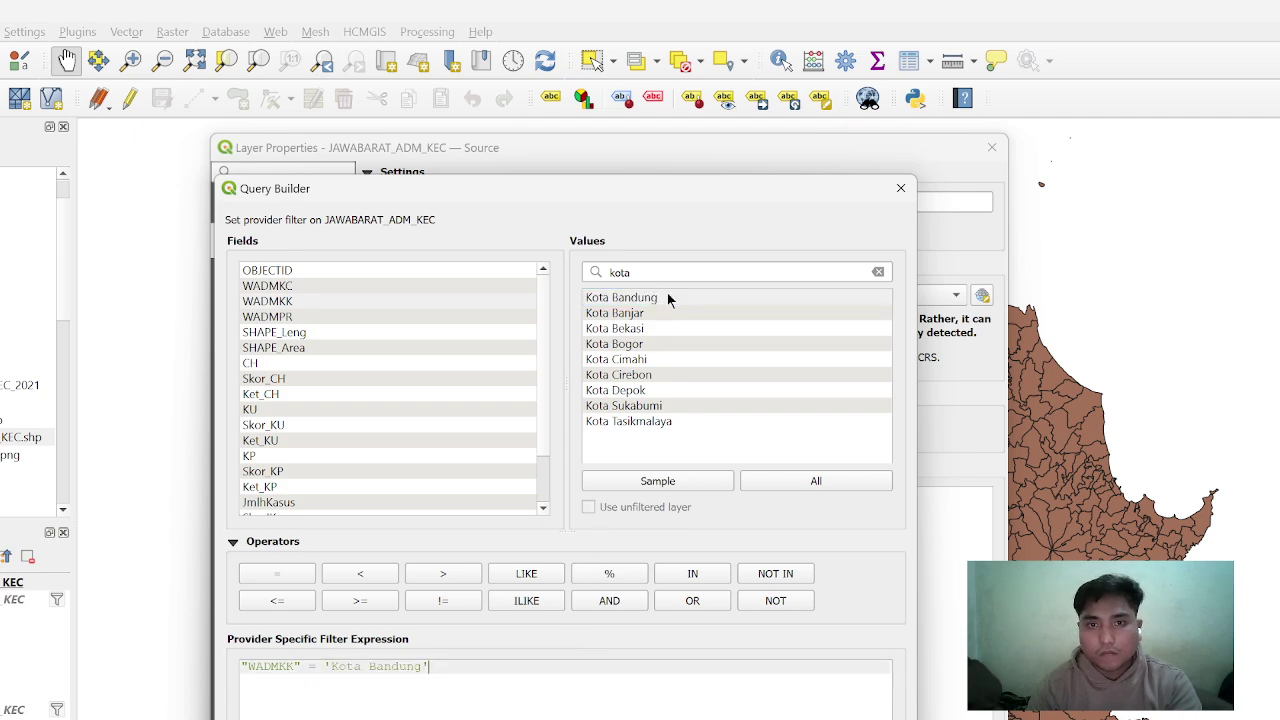
key(Return)
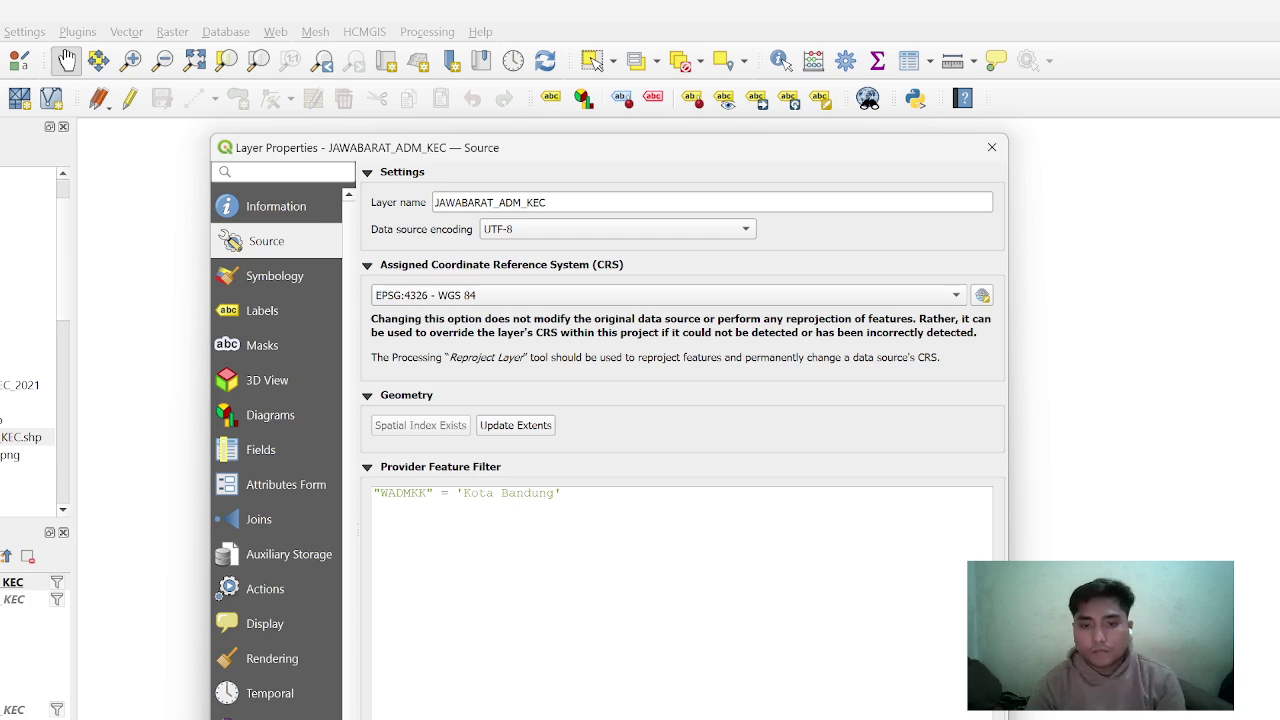
key(Return)
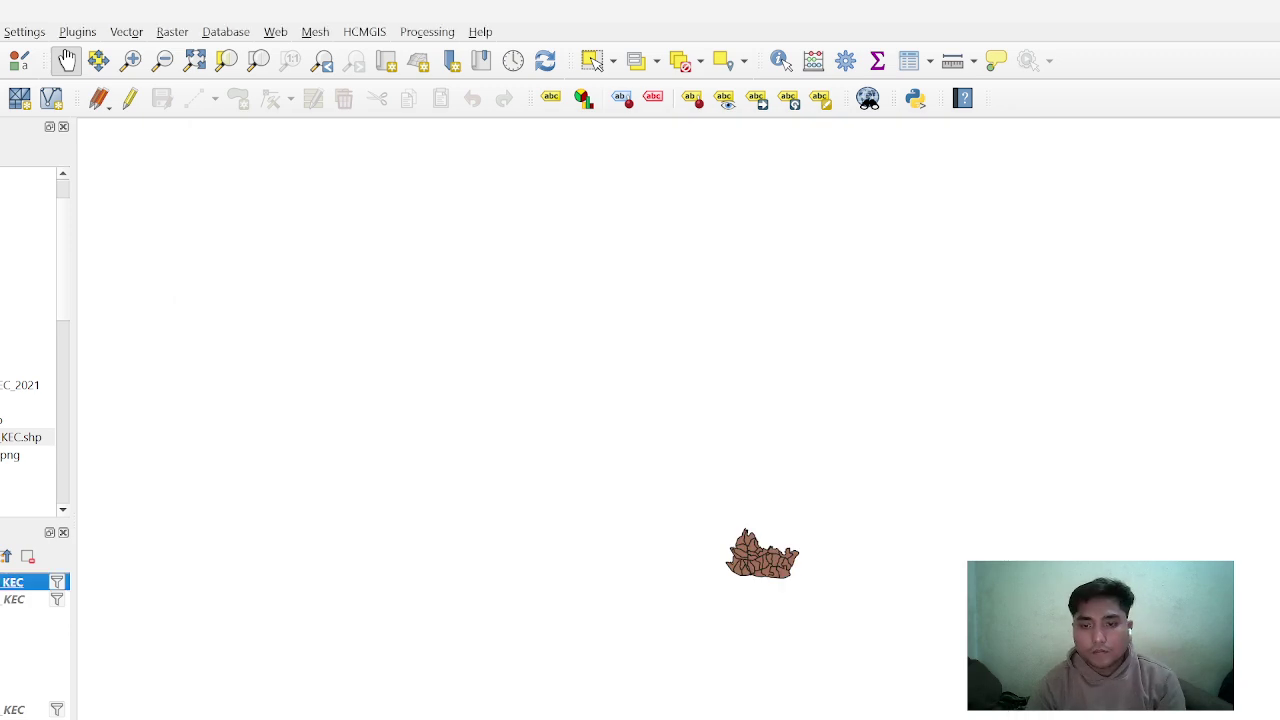
Open the attribute table of the filtered JAWABARAT_ADM_KEC layer and turn on its editing mode
click(194, 60)
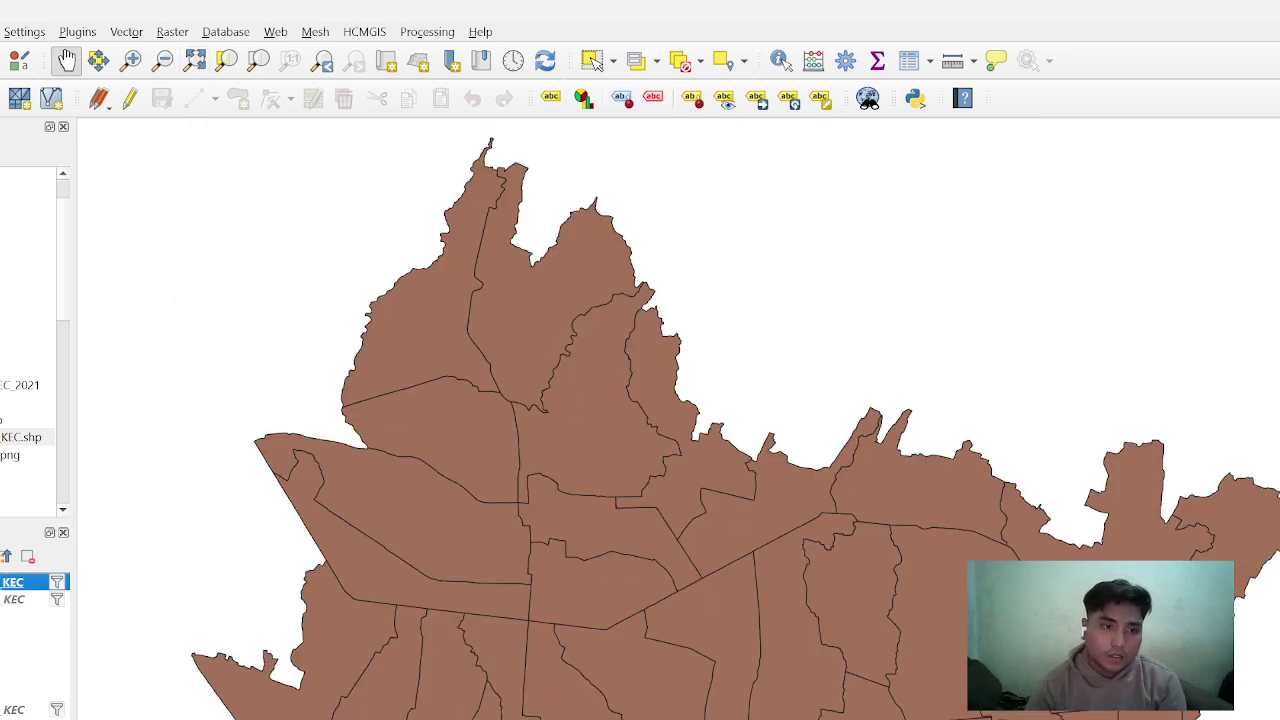
right_click(12, 582)
click(43, 331)
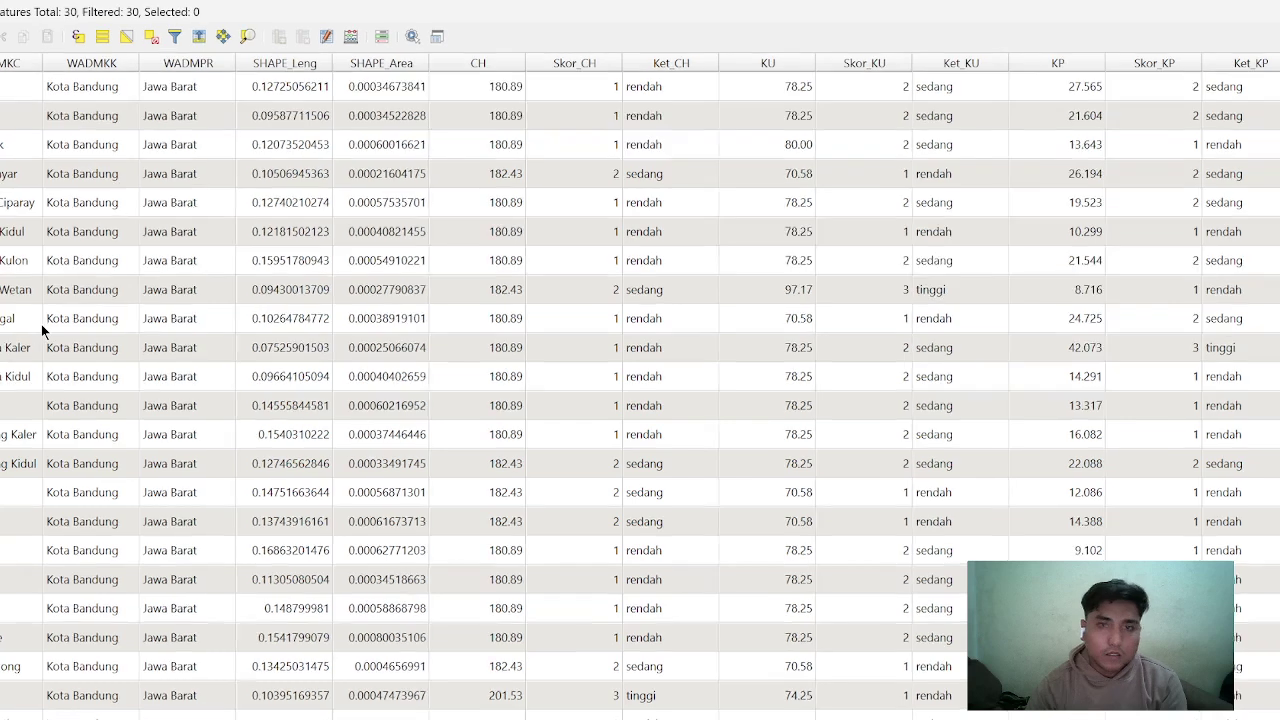
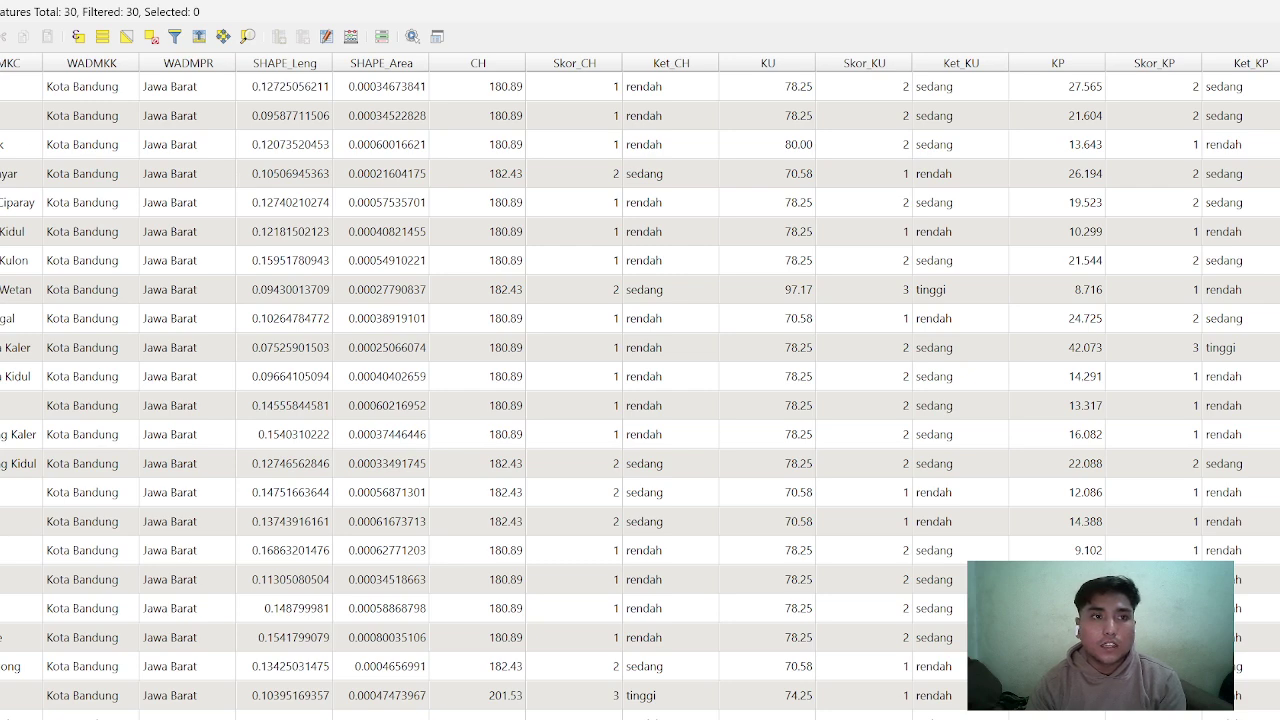
key(ctrl+e)
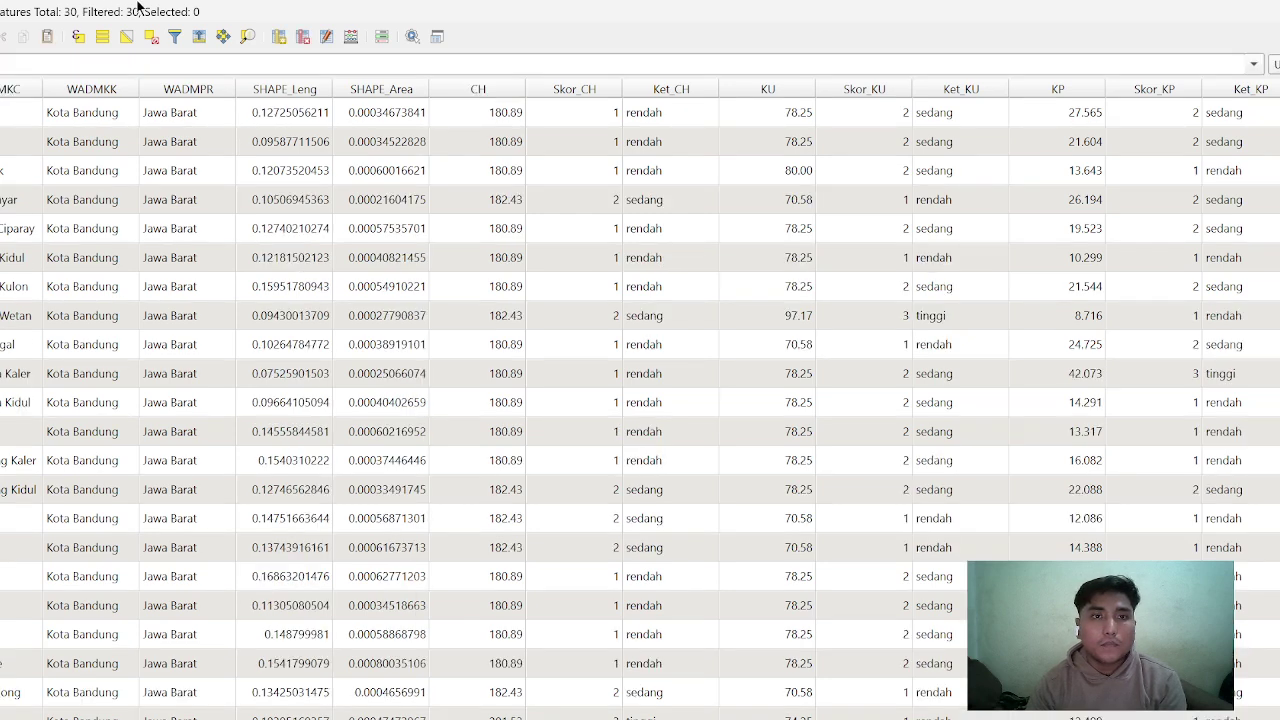
Define a new field named ku of type Decimal number (real), and discard it without adding it
click(284, 38)
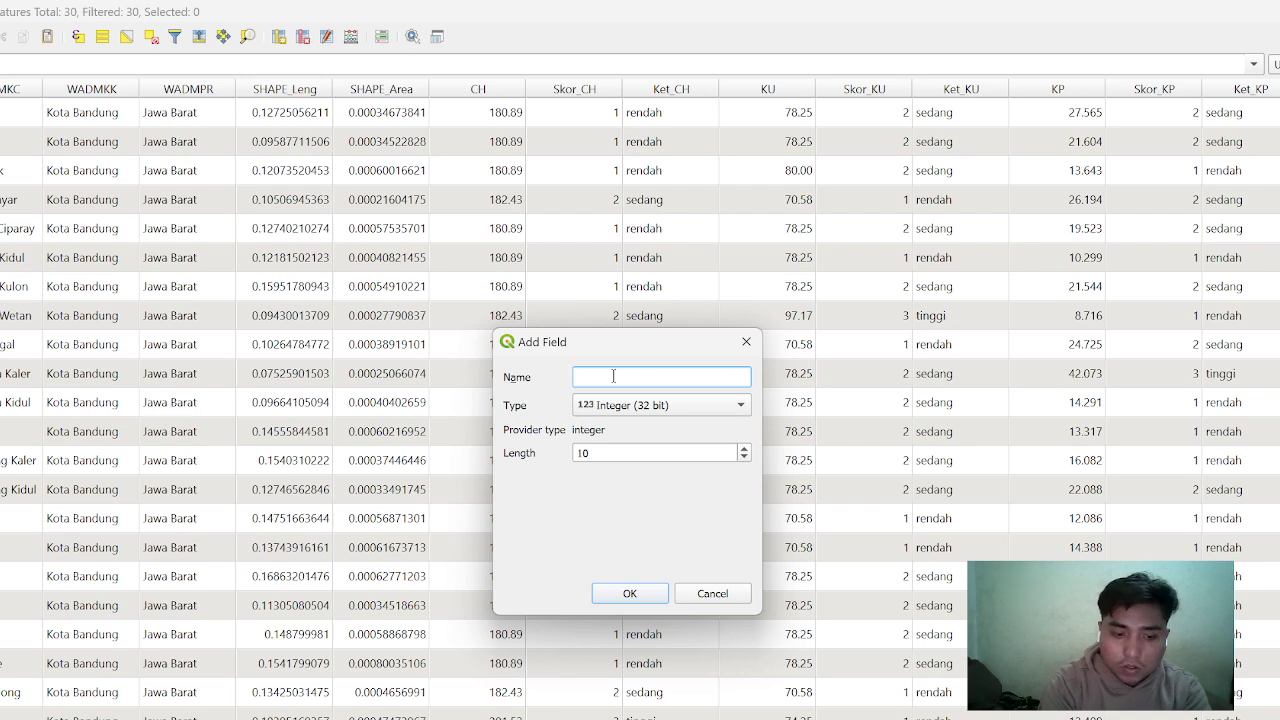
text(ku)
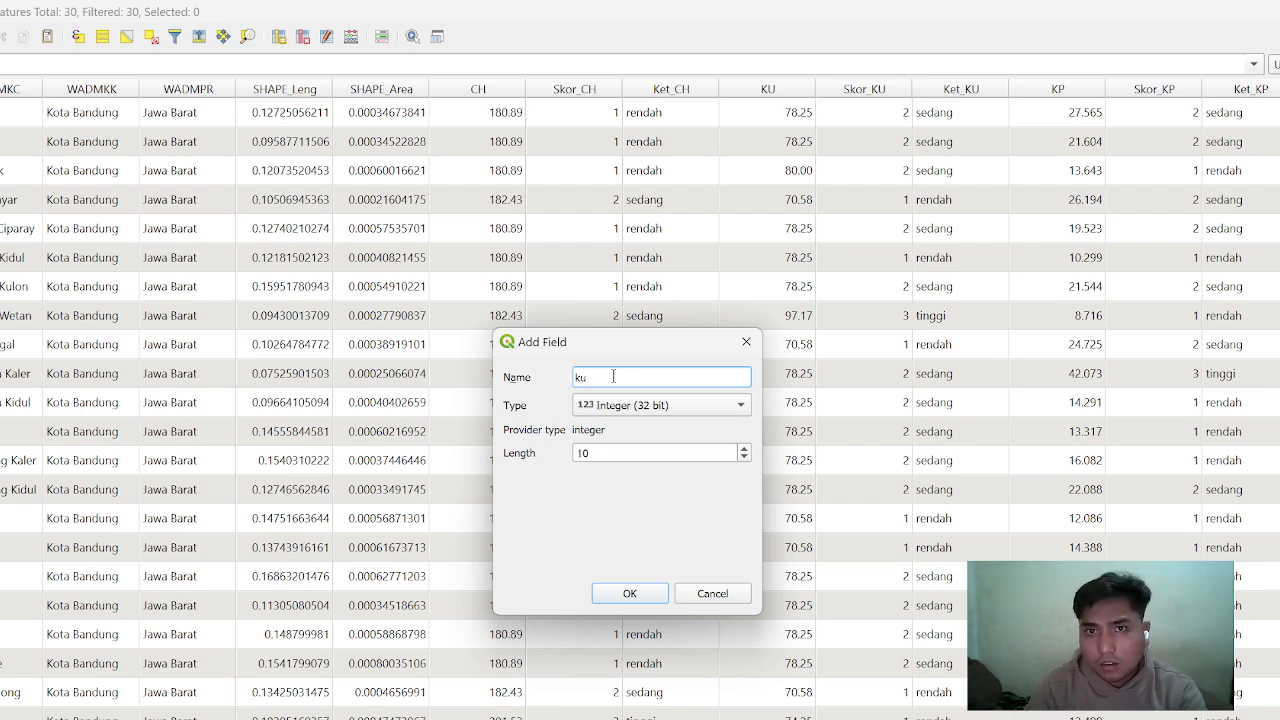
click(626, 410)
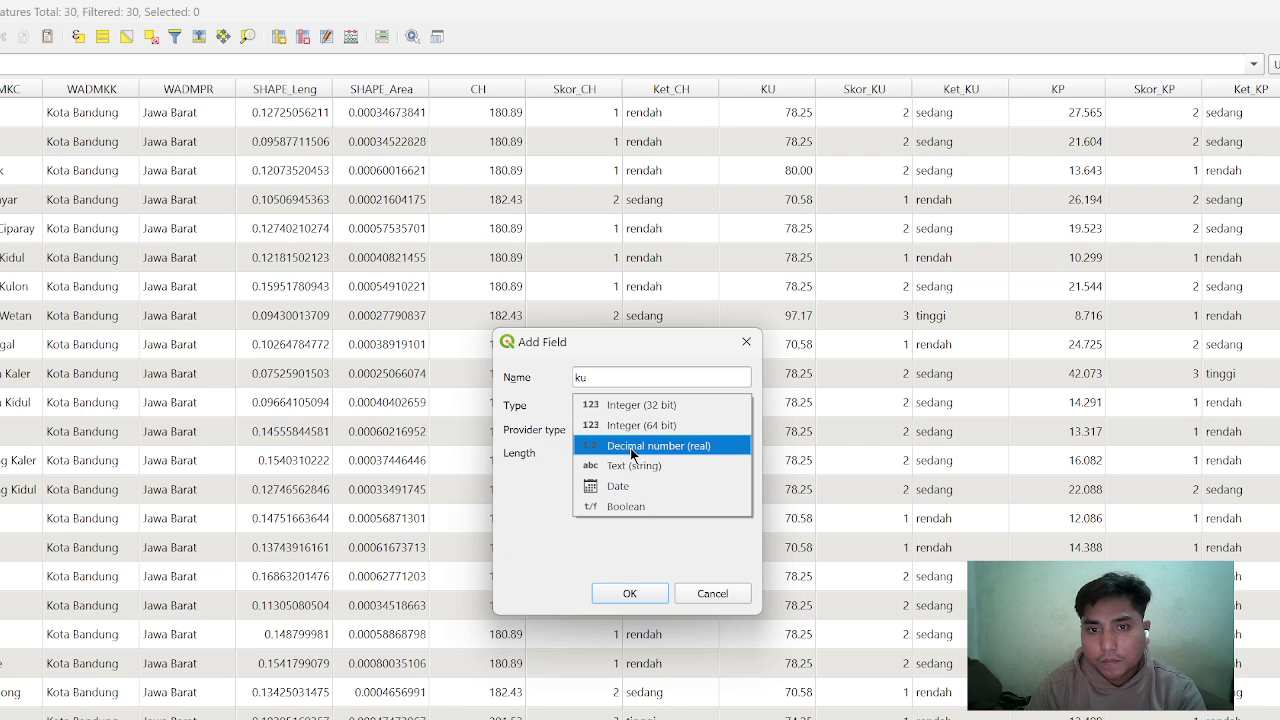
click(630, 446)
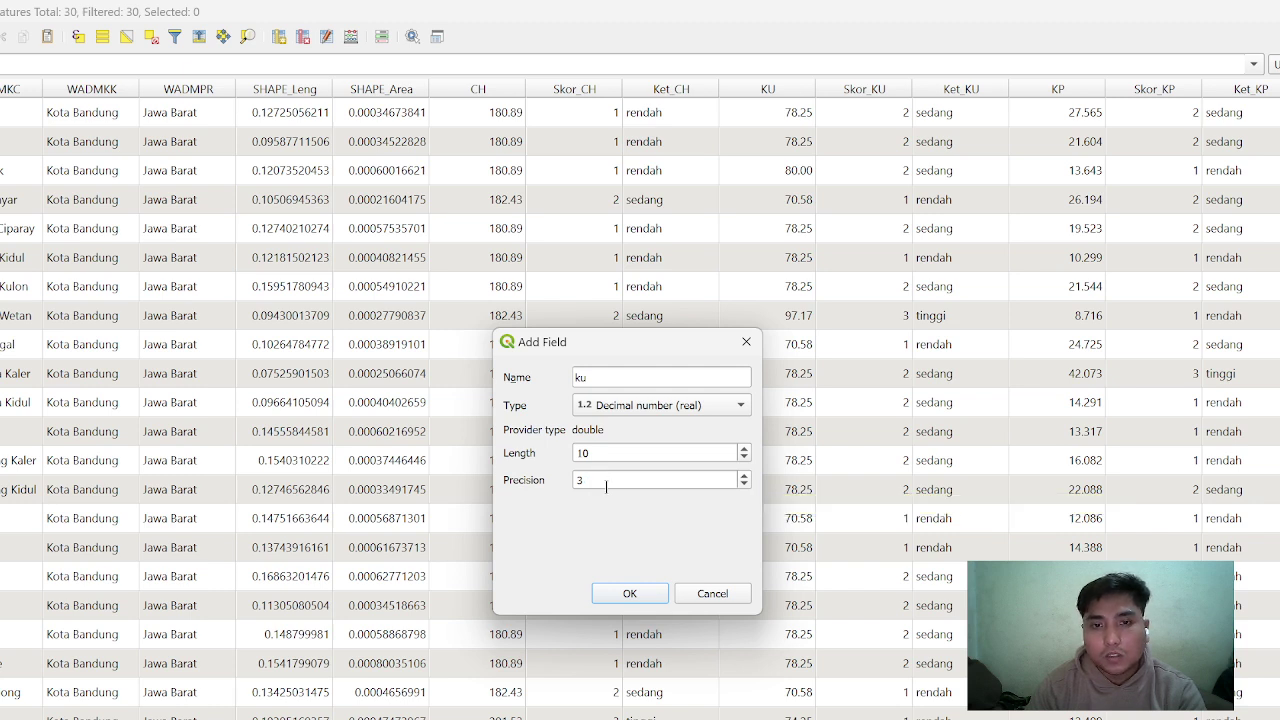
click(750, 344)
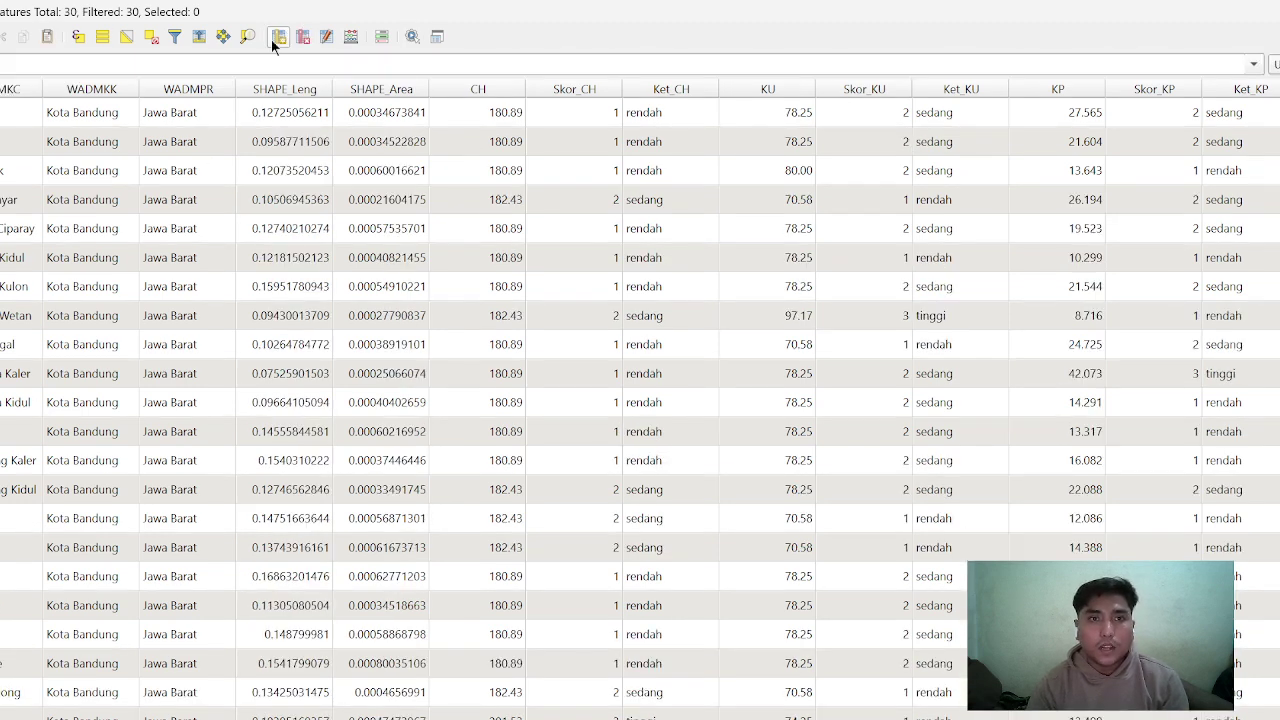
Define a new field named skor_ku of type Integer (32 bit), and discard it without adding it
click(275, 40)
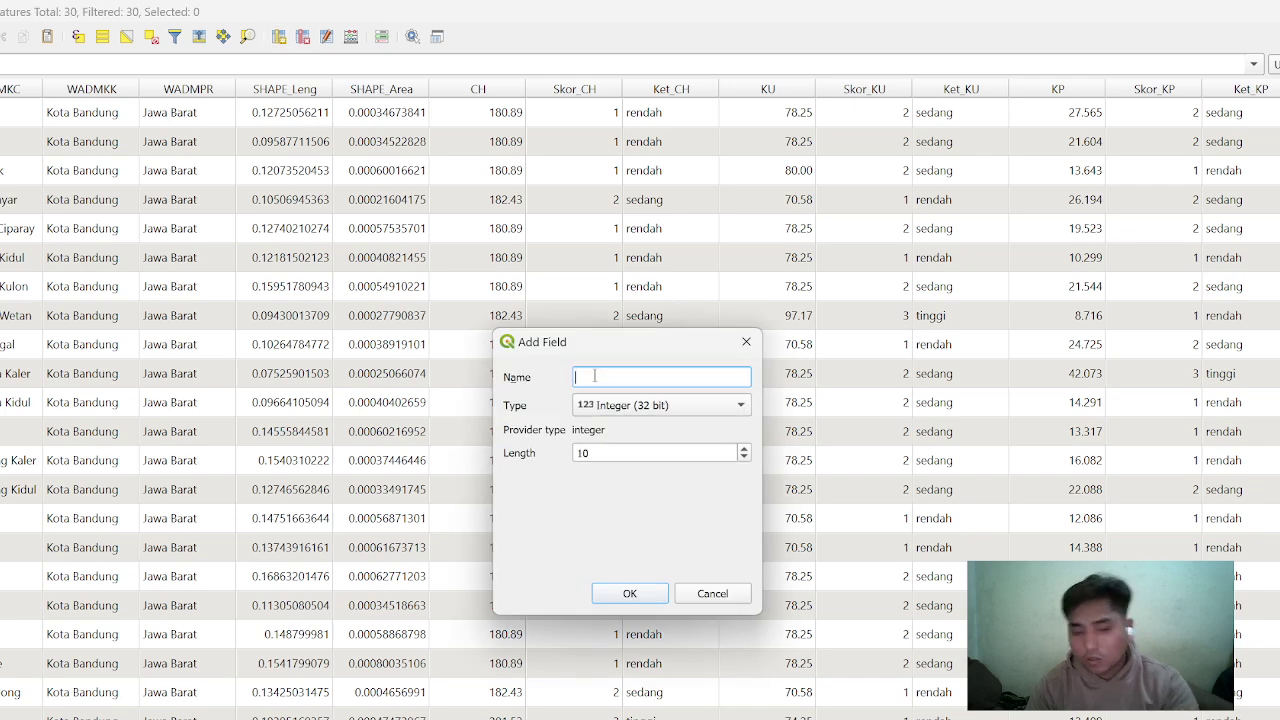
text(skor)
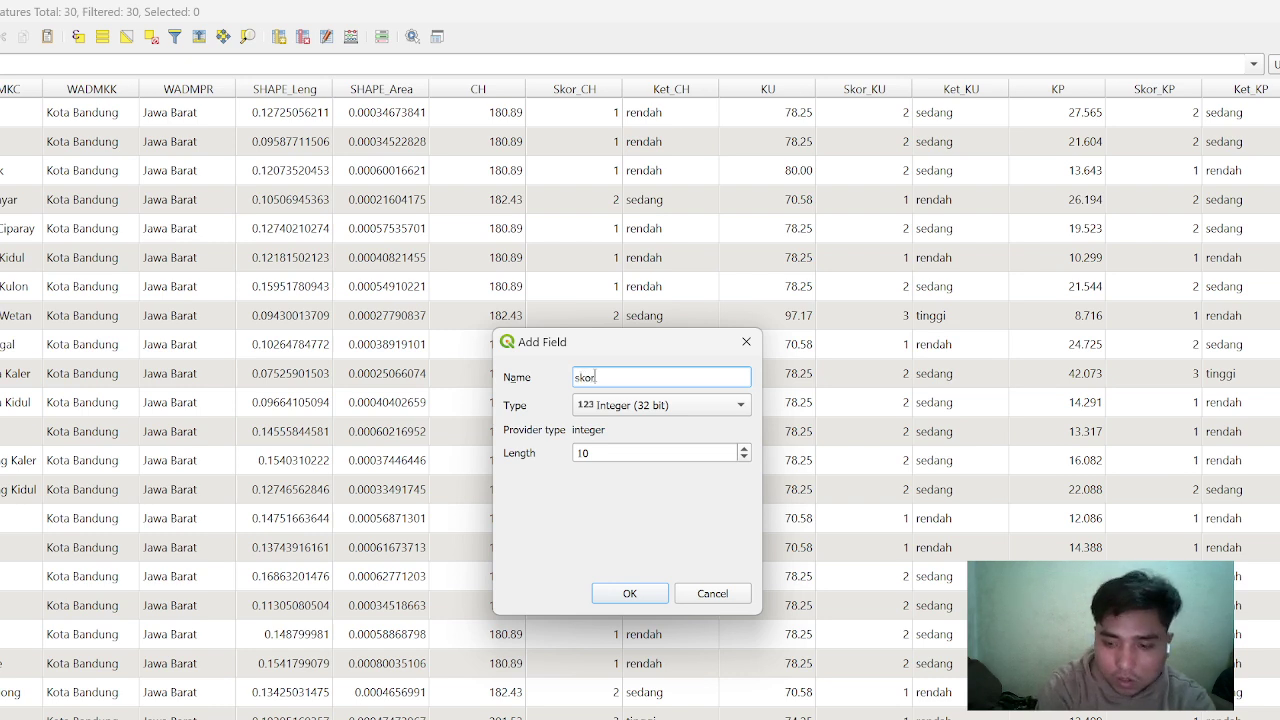
text(_ku)
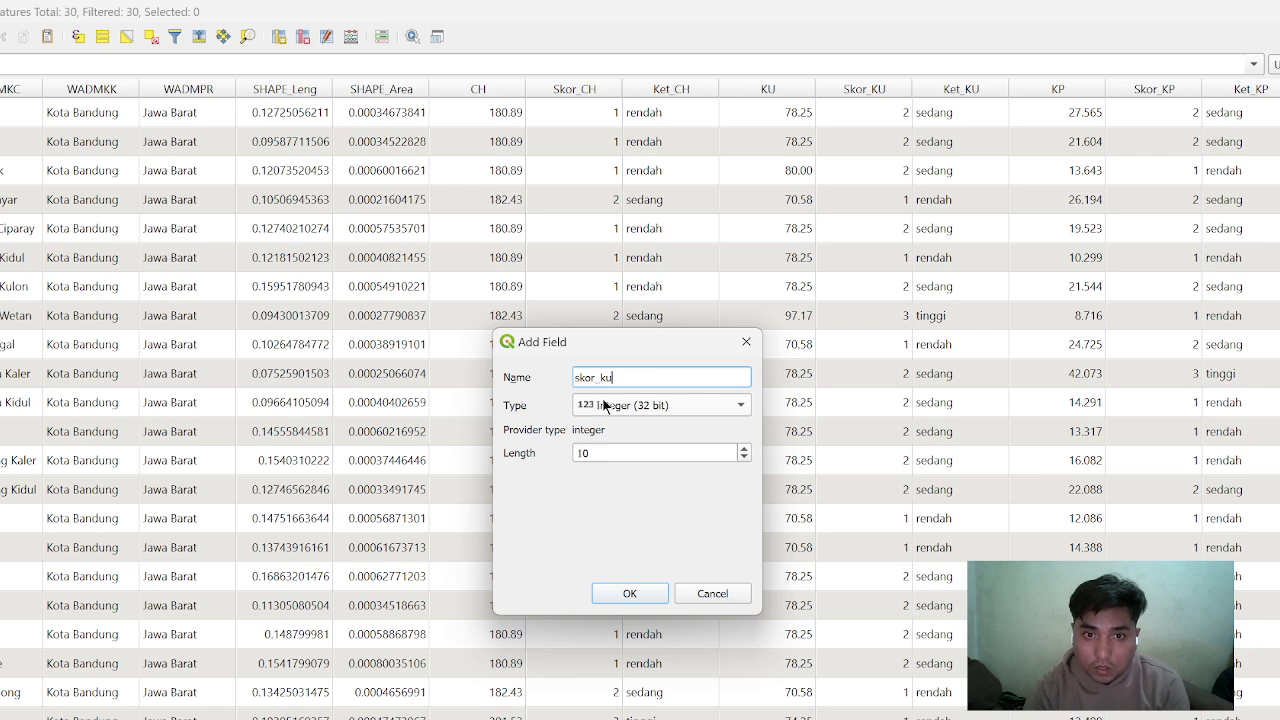
click(641, 405)
click(641, 405)
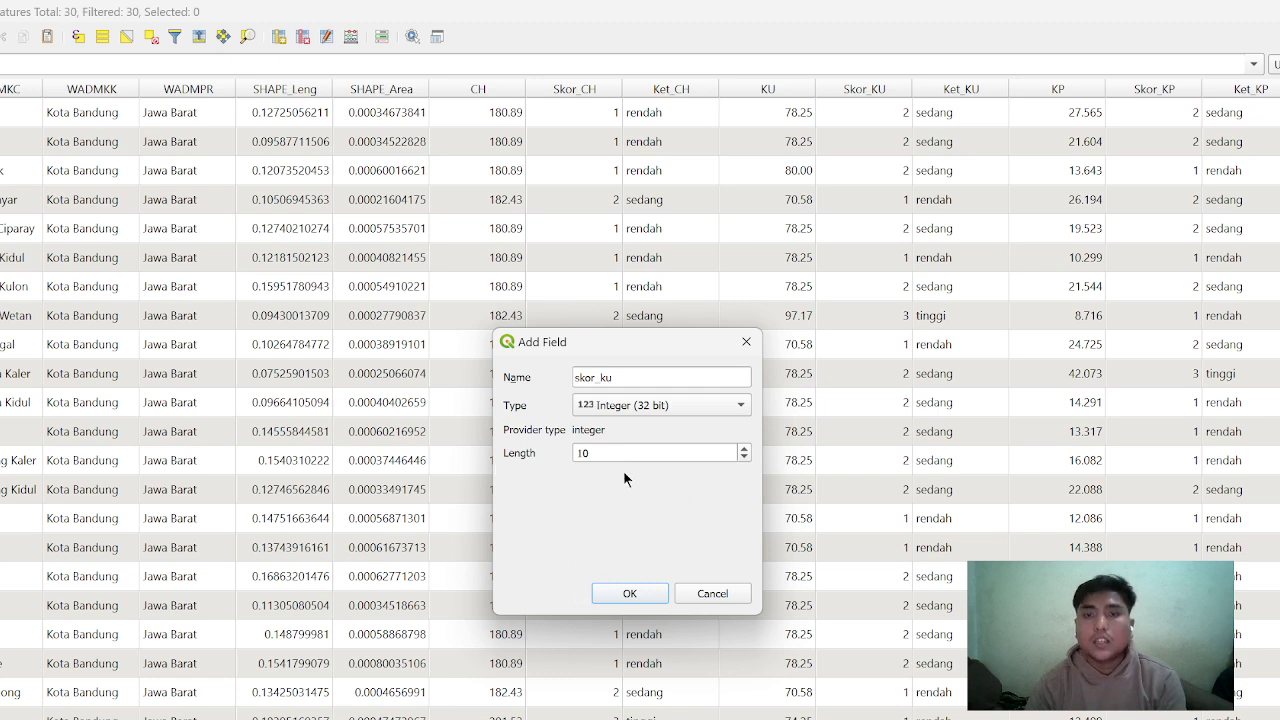
click(746, 343)
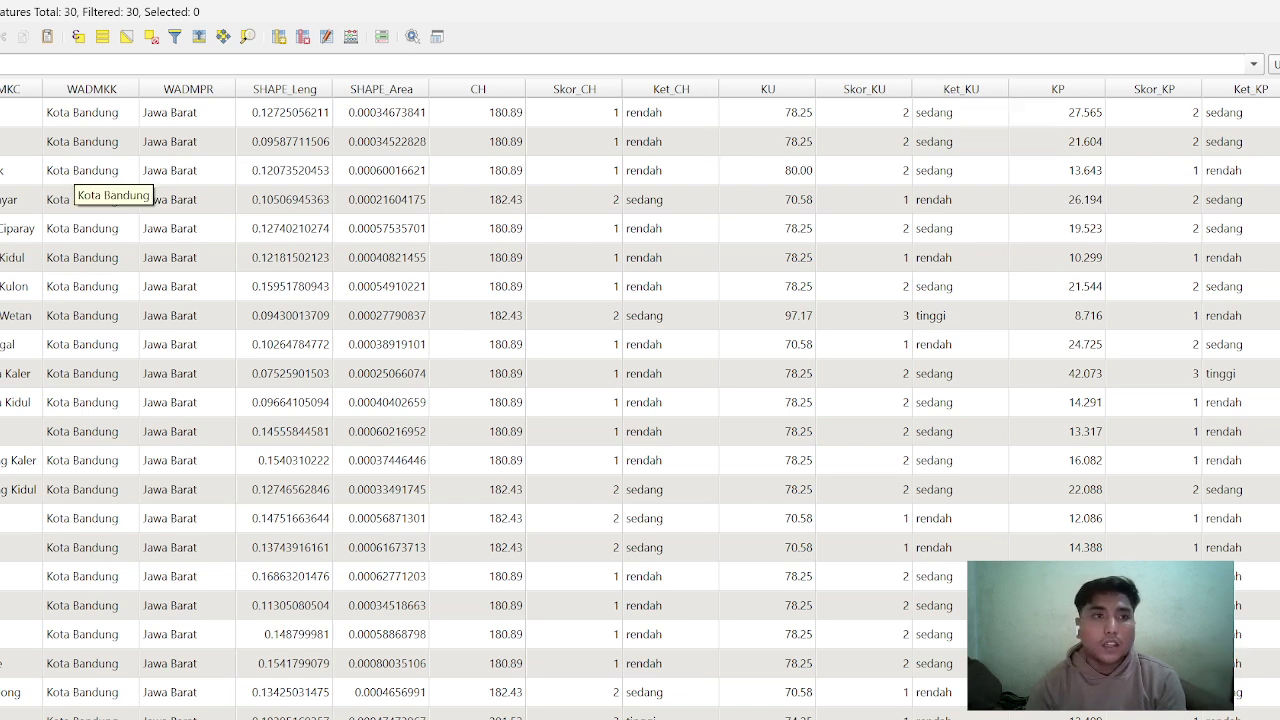
Define a new field named ket_KU of type Text (string), and discard it without adding it
key(ctrl+e)
key(ctrl+e)
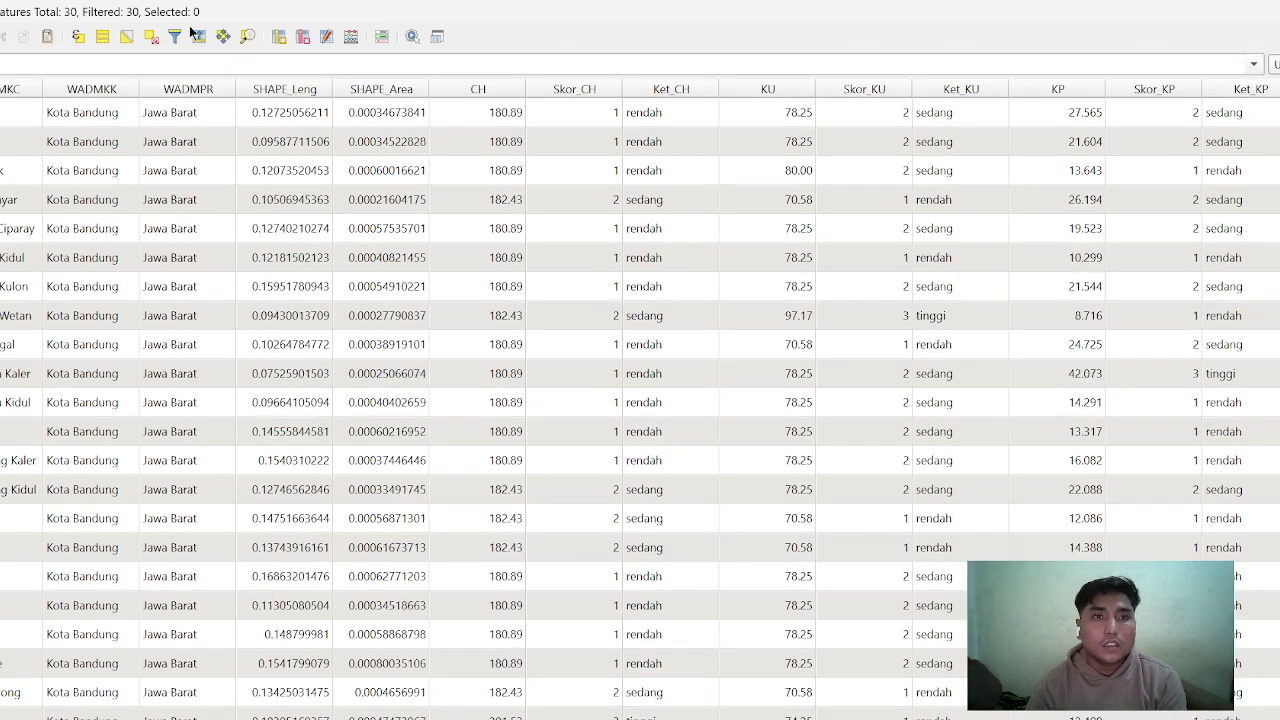
click(279, 37)
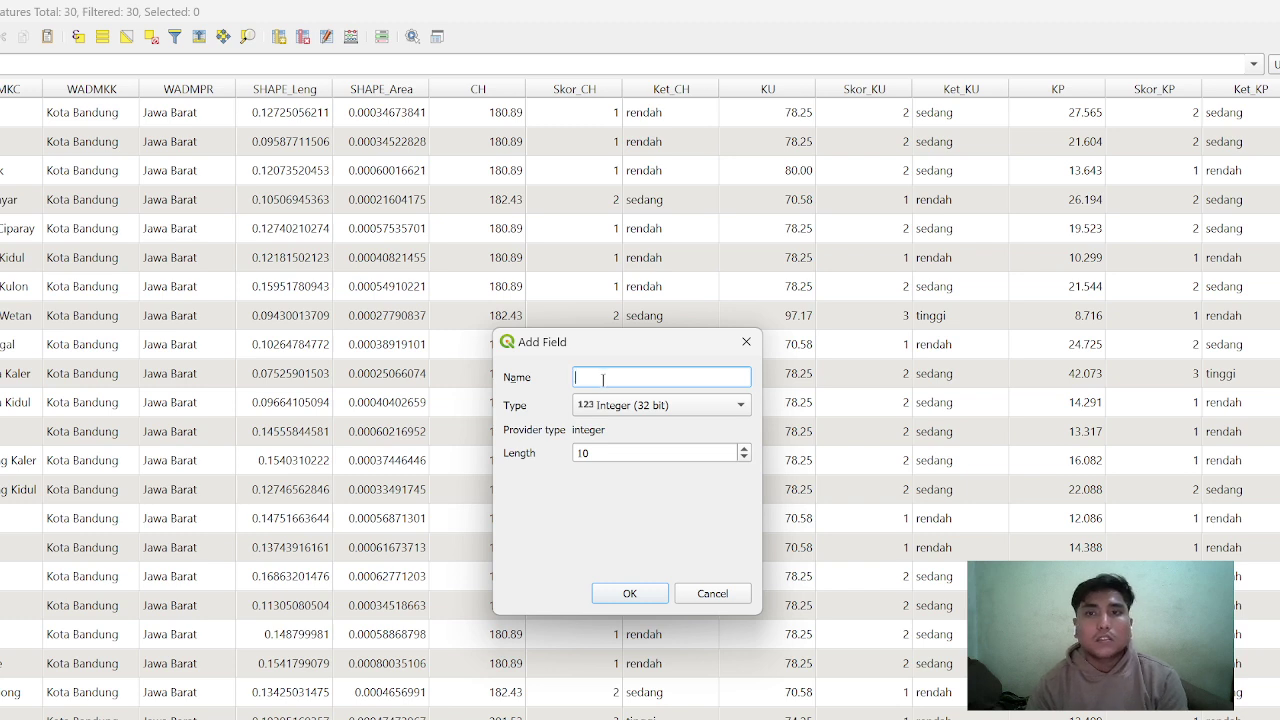
text(ket )
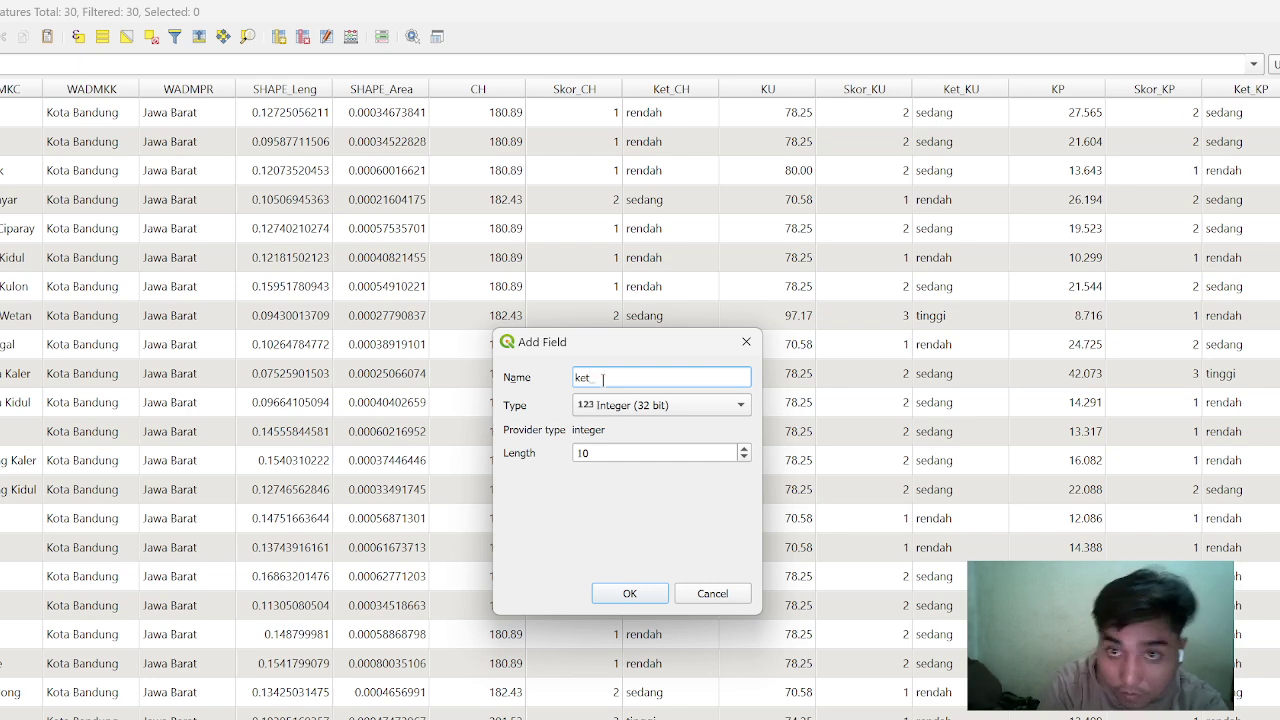
text(KU)
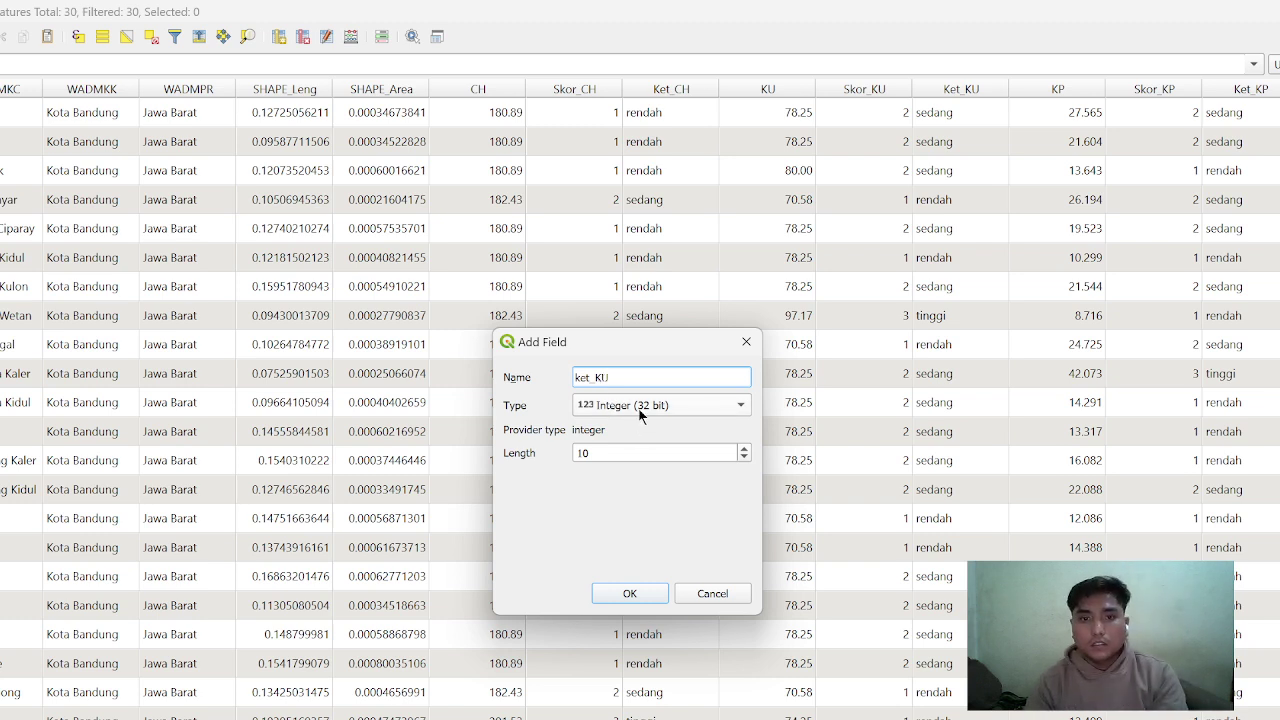
click(640, 410)
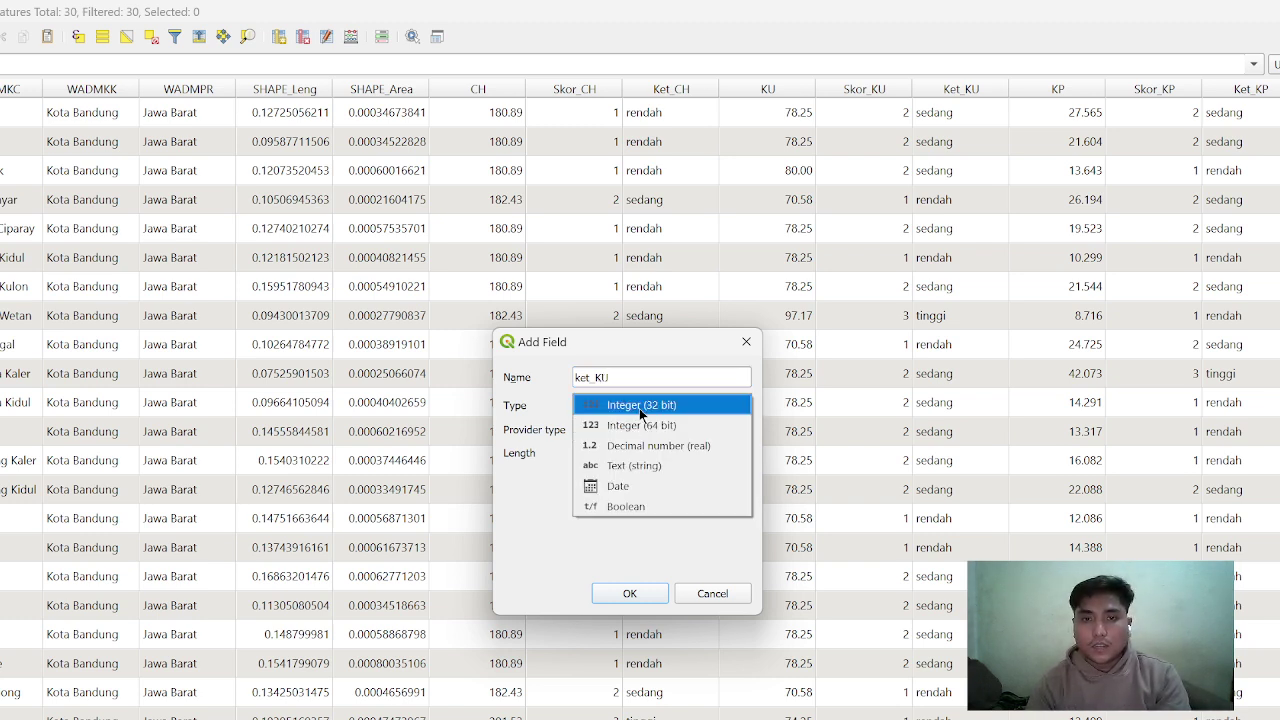
click(638, 466)
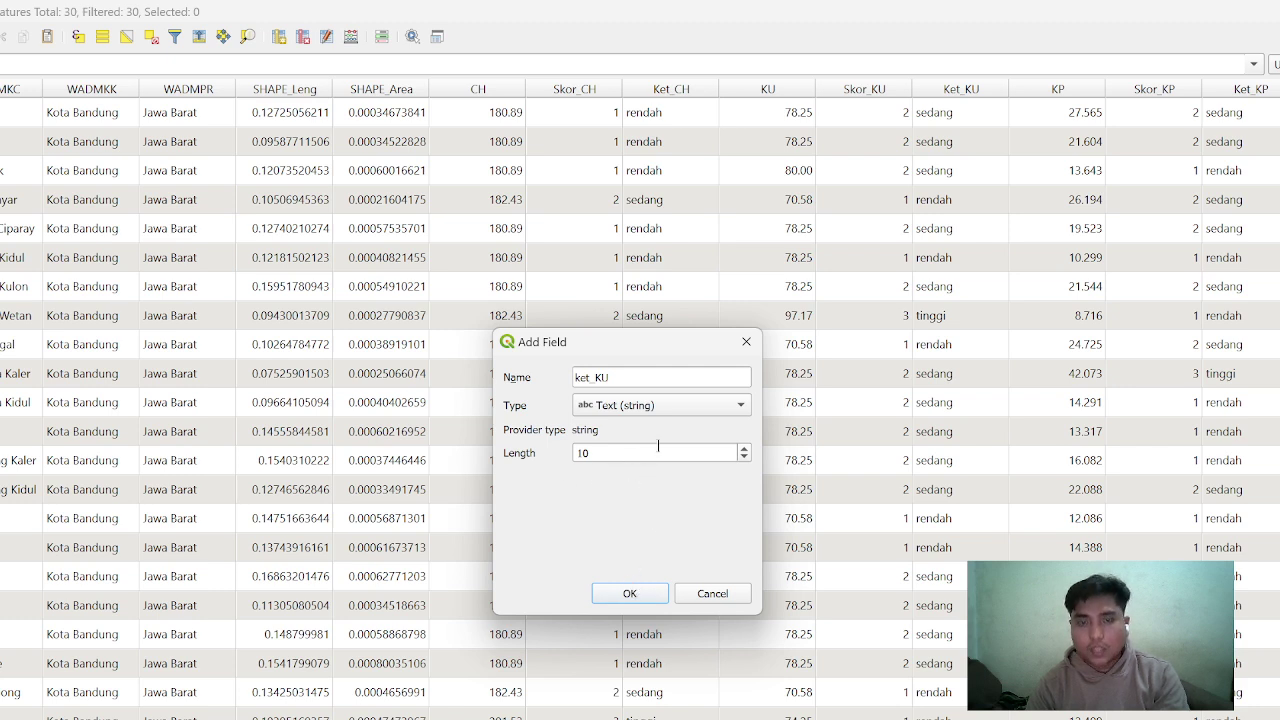
click(752, 349)
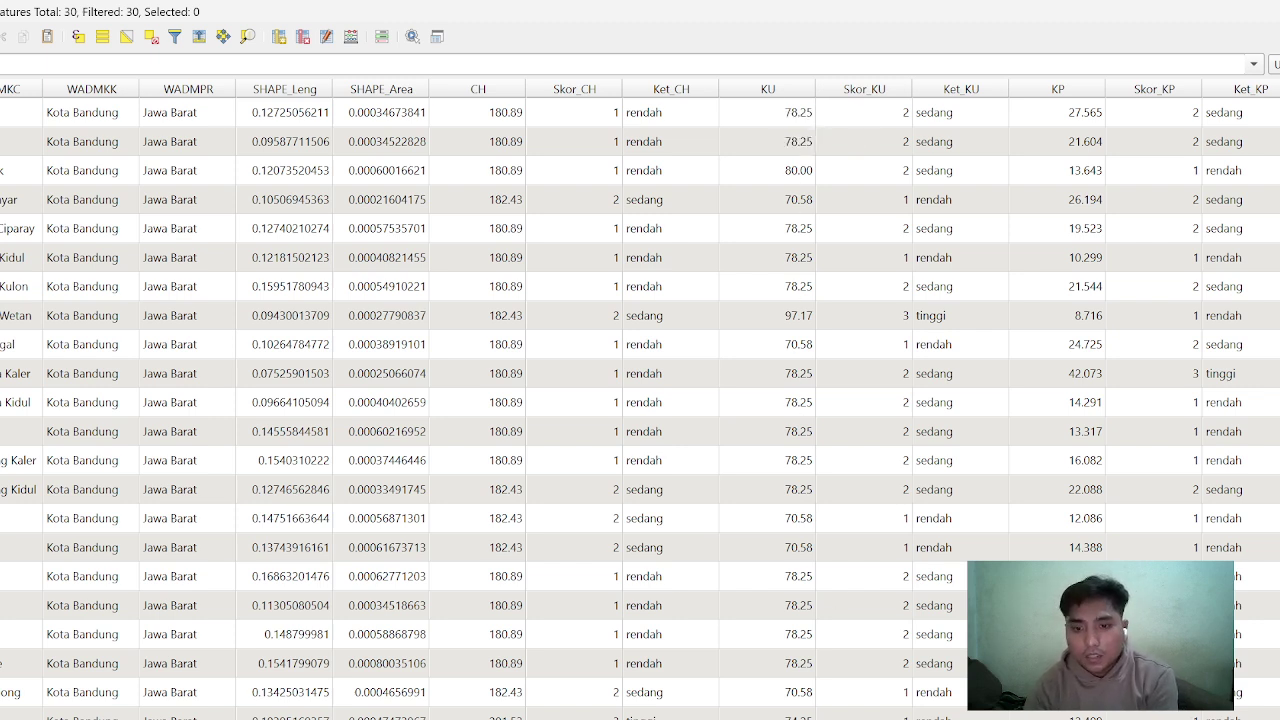
Switch to the article in Nitro PDF Pro and compare Tabel 7 and the average humidity map's classes with the attribute table
key(alt+Tab)
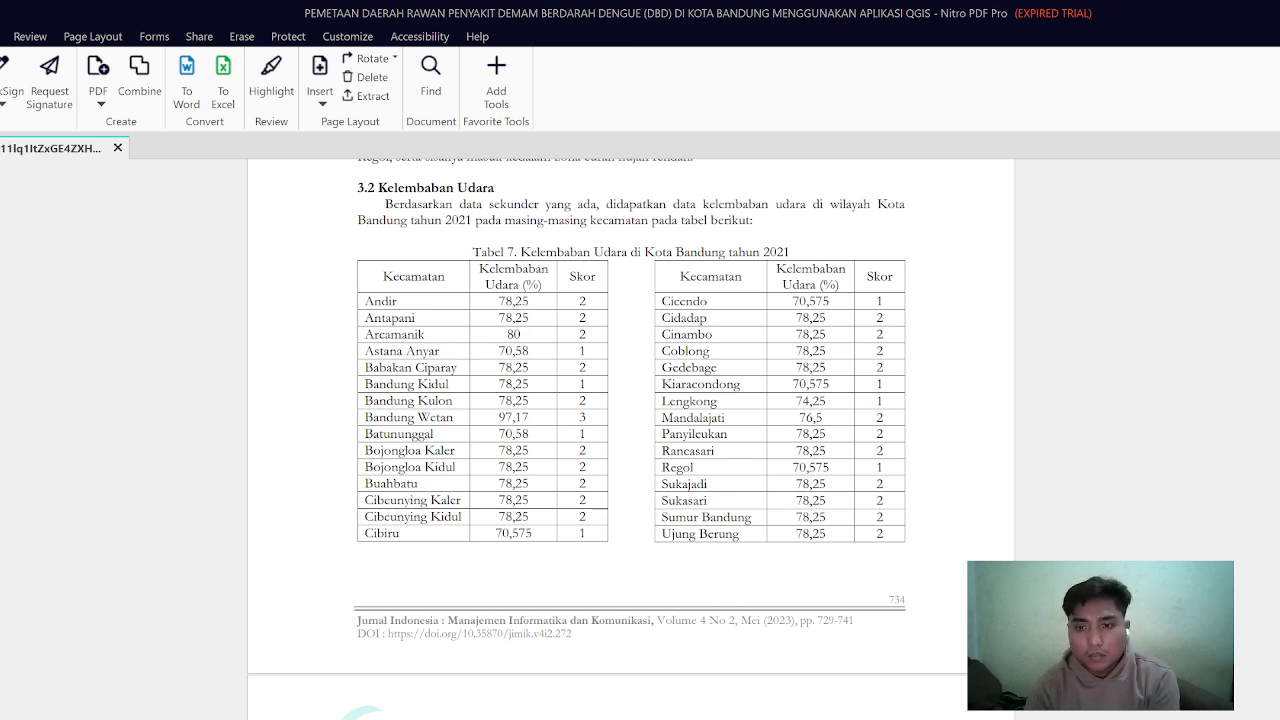
key(alt+Tab)
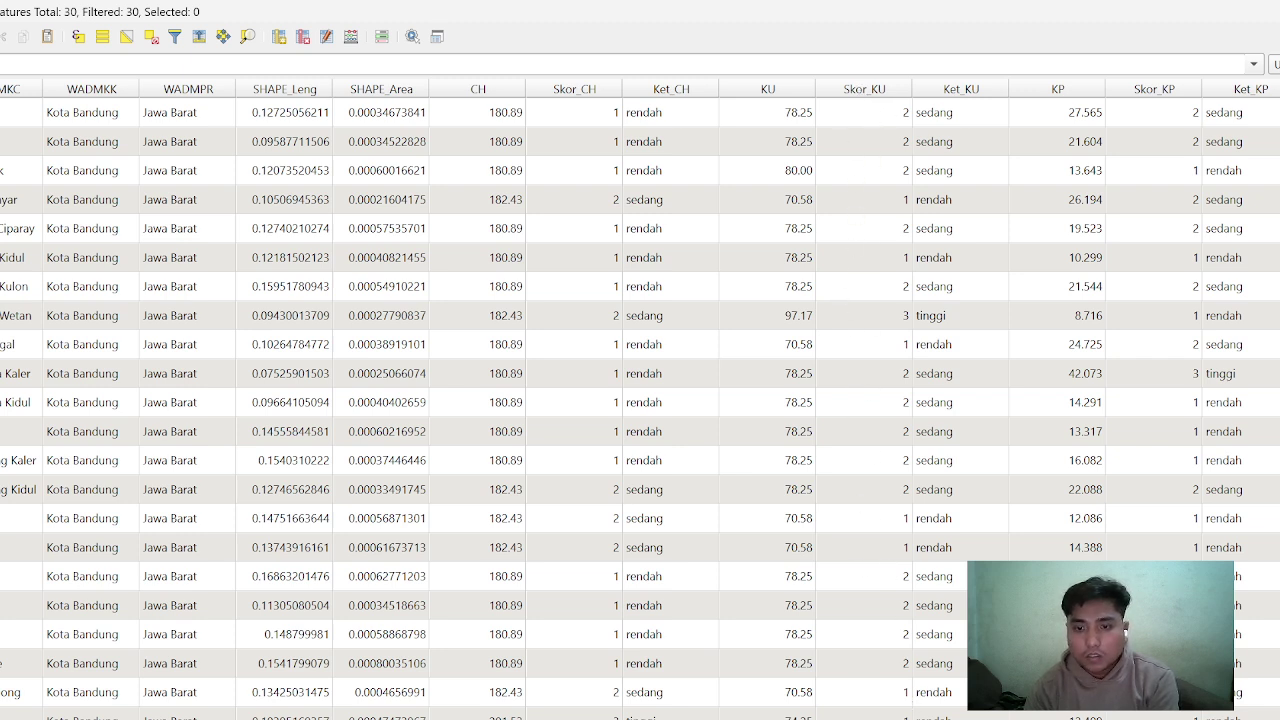
key(alt+Tab)
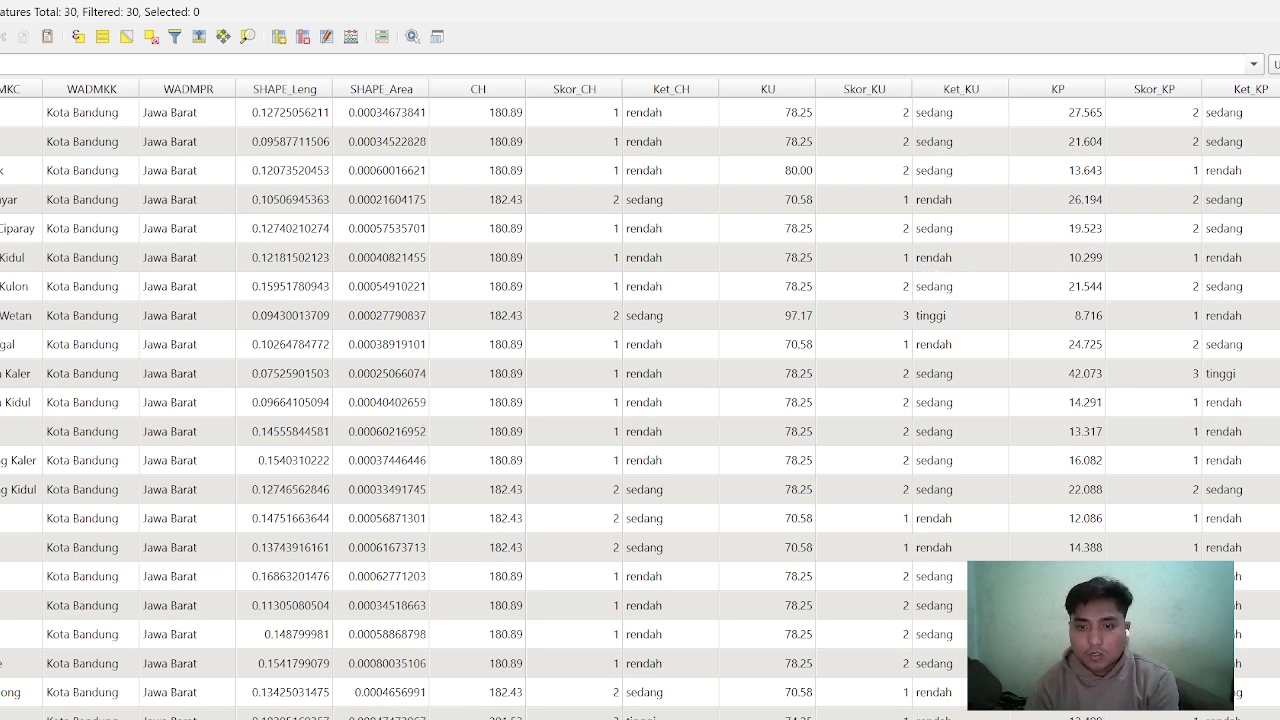
key(alt+Tab)
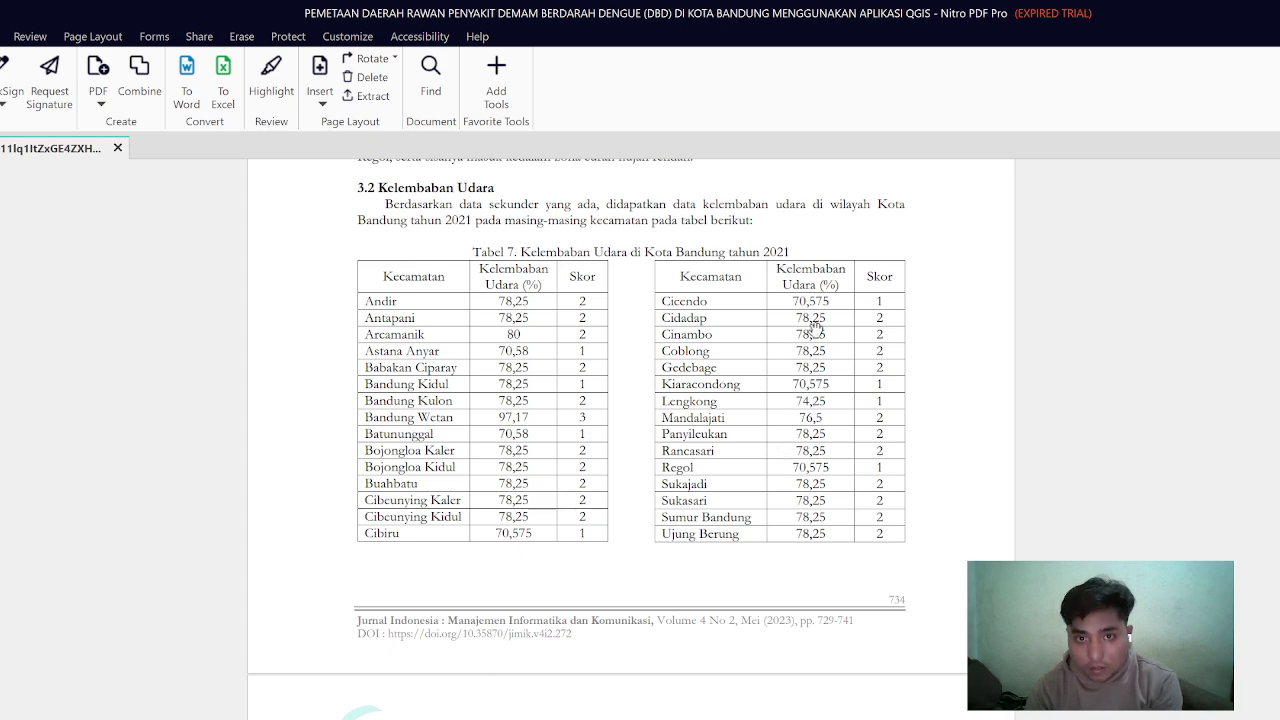
scroll(735, 436, down, 4)
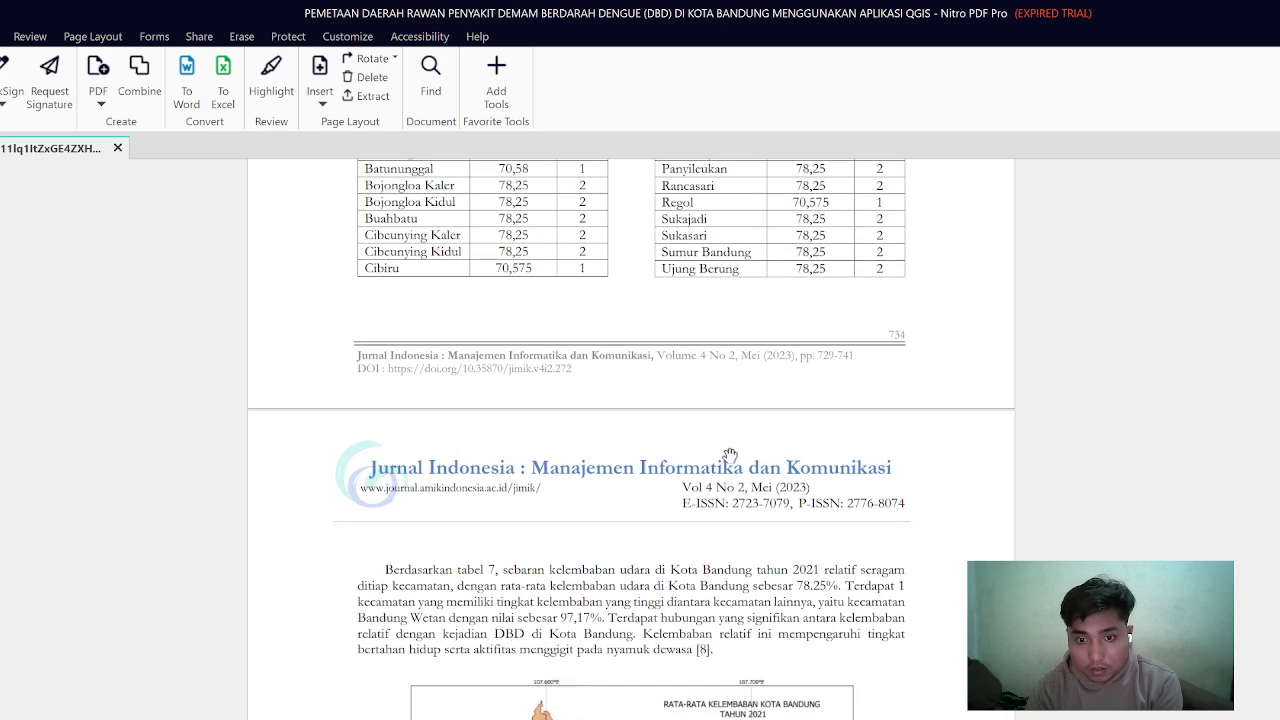
scroll(717, 447, down, 1)
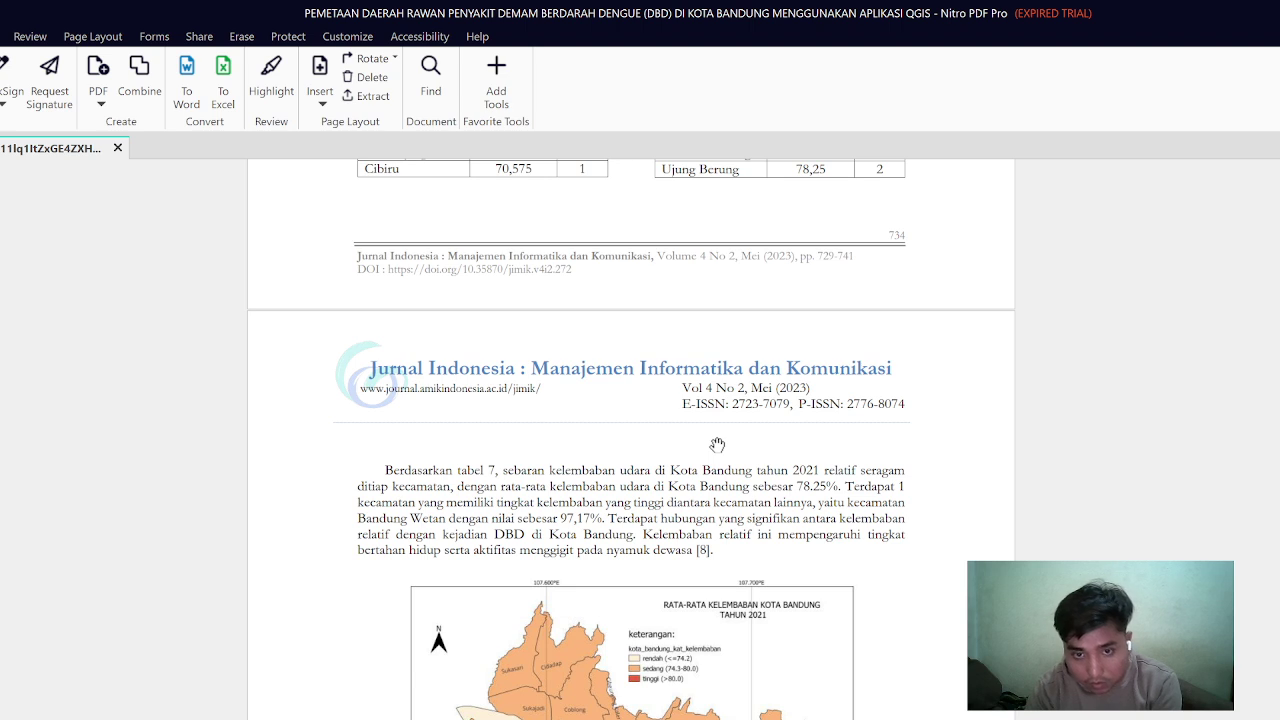
scroll(717, 444, down, 1)
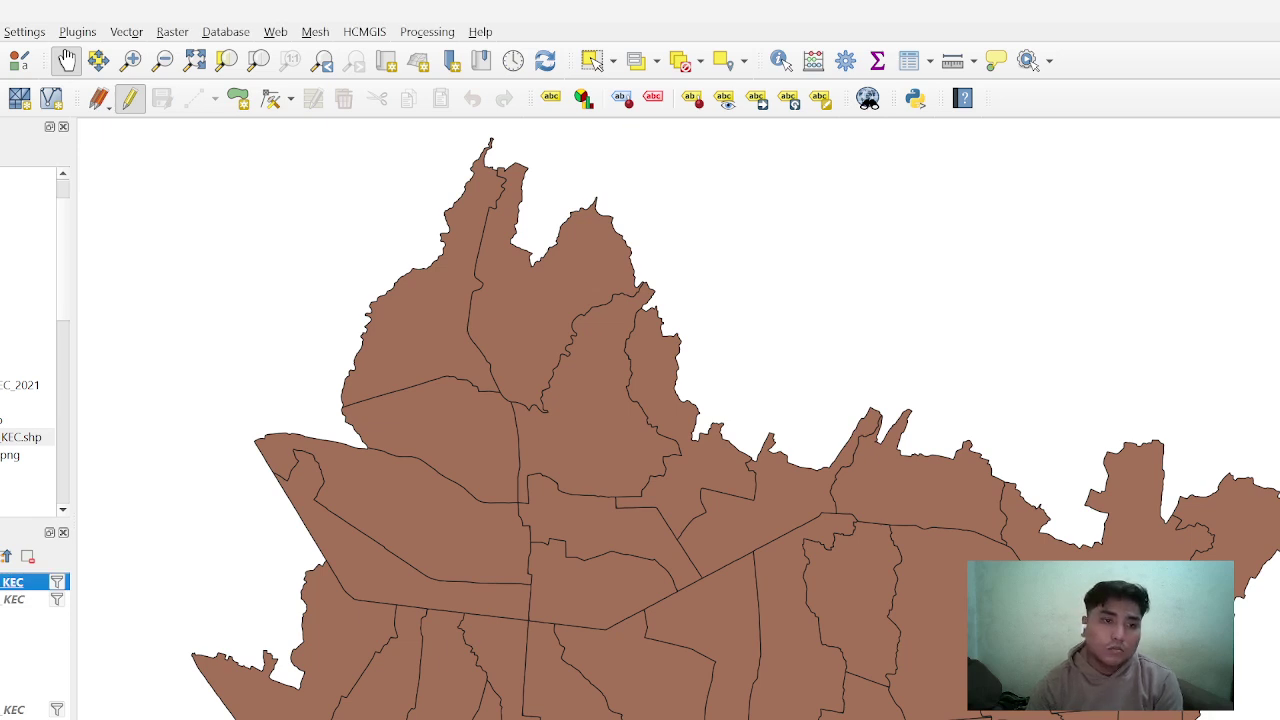
Set the filtered JAWABARAT_ADM_KEC layer's symbology to Categorized, with Ket_KU as the value field
right_click(14, 580)
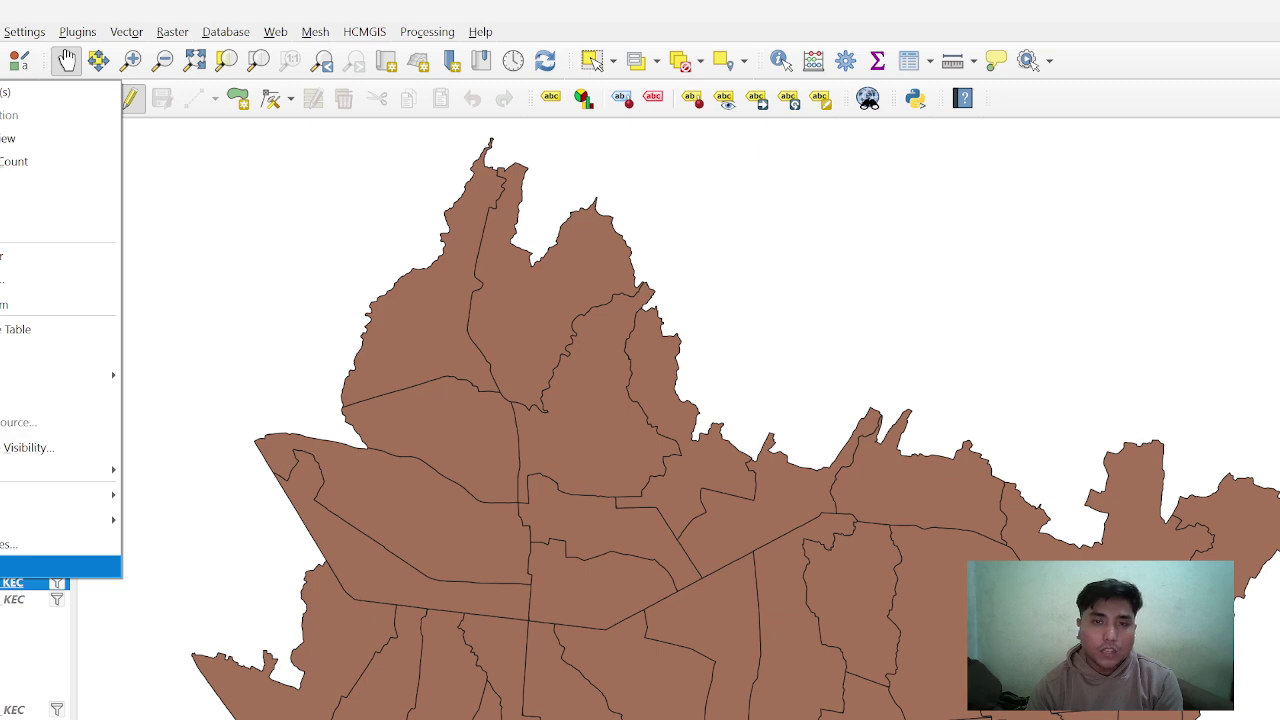
click(4, 567)
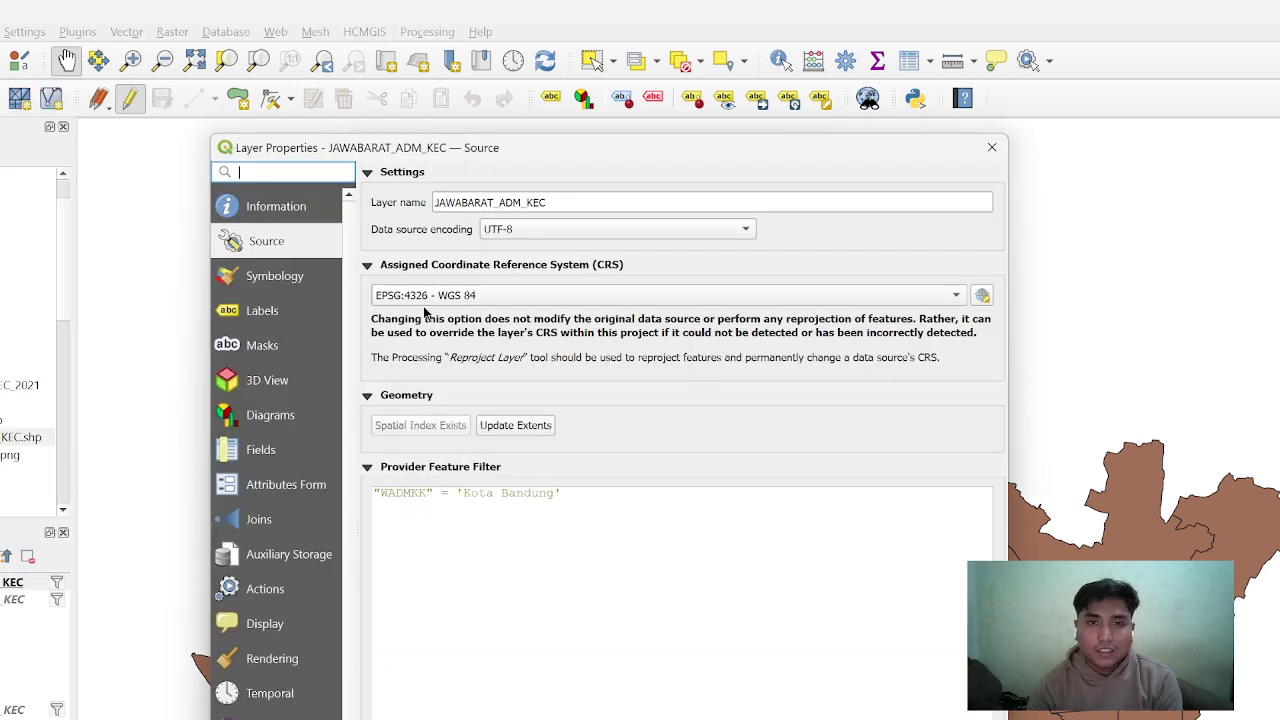
click(300, 283)
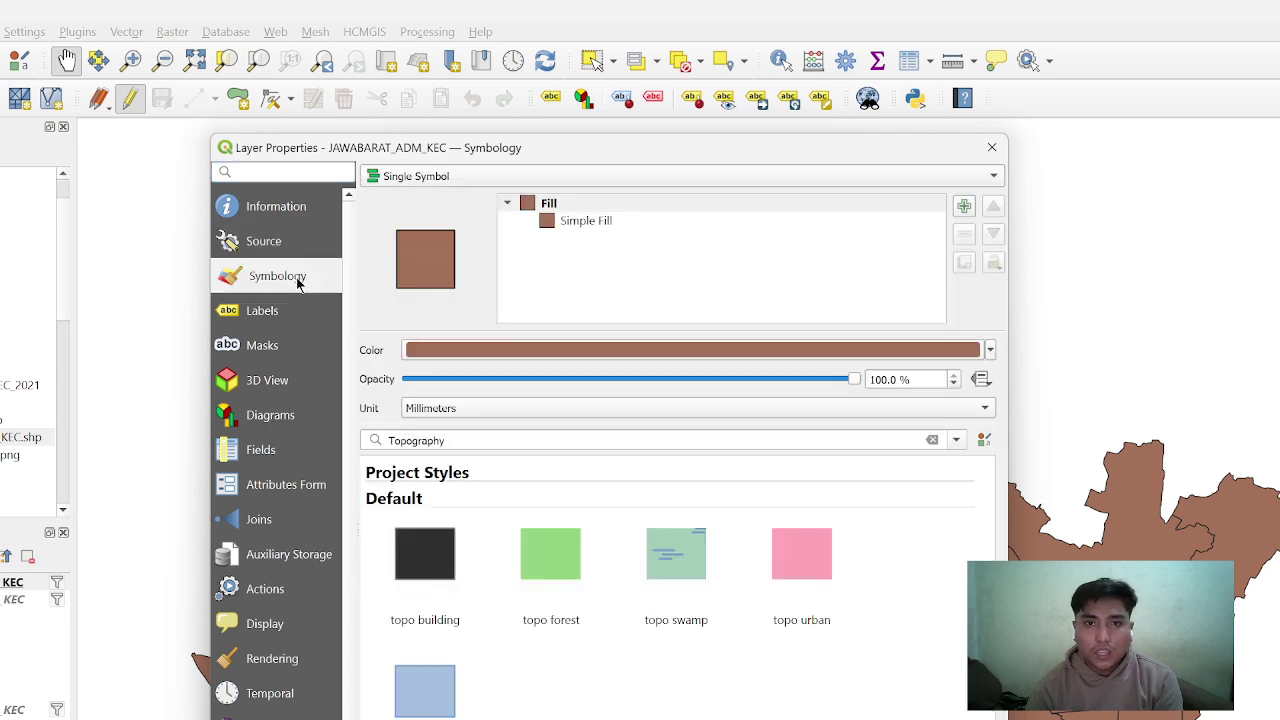
click(461, 176)
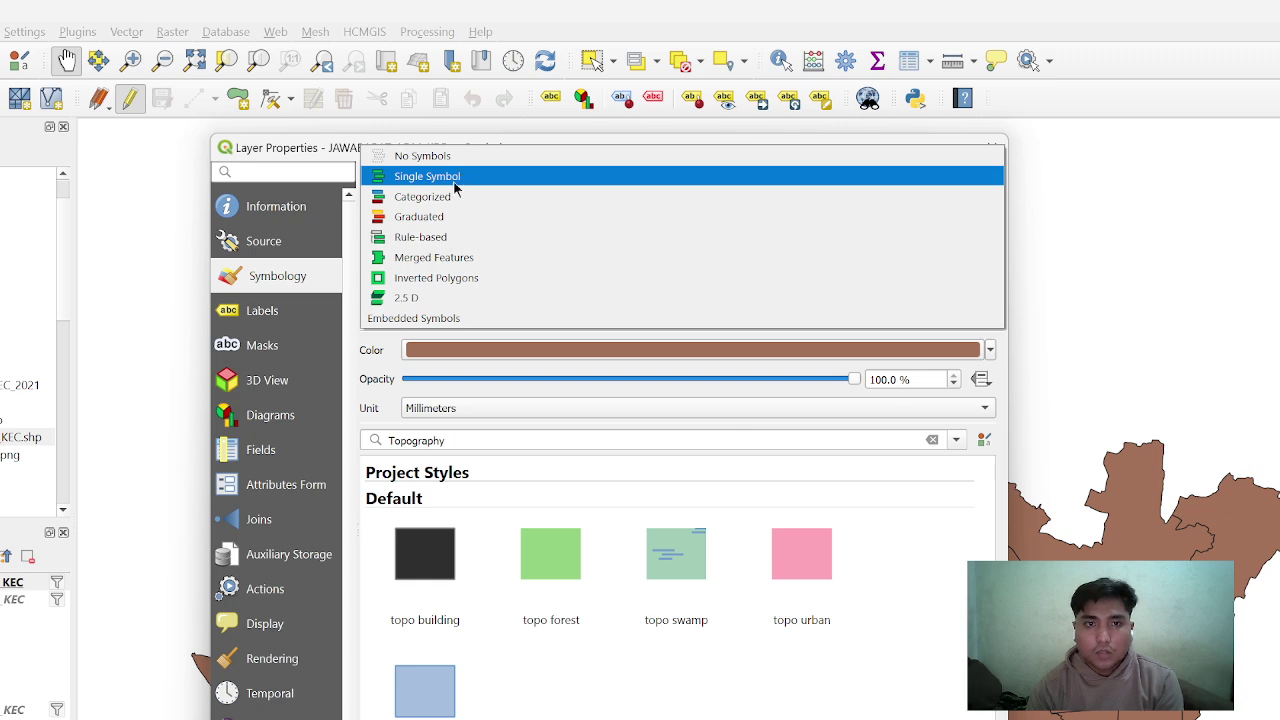
click(452, 197)
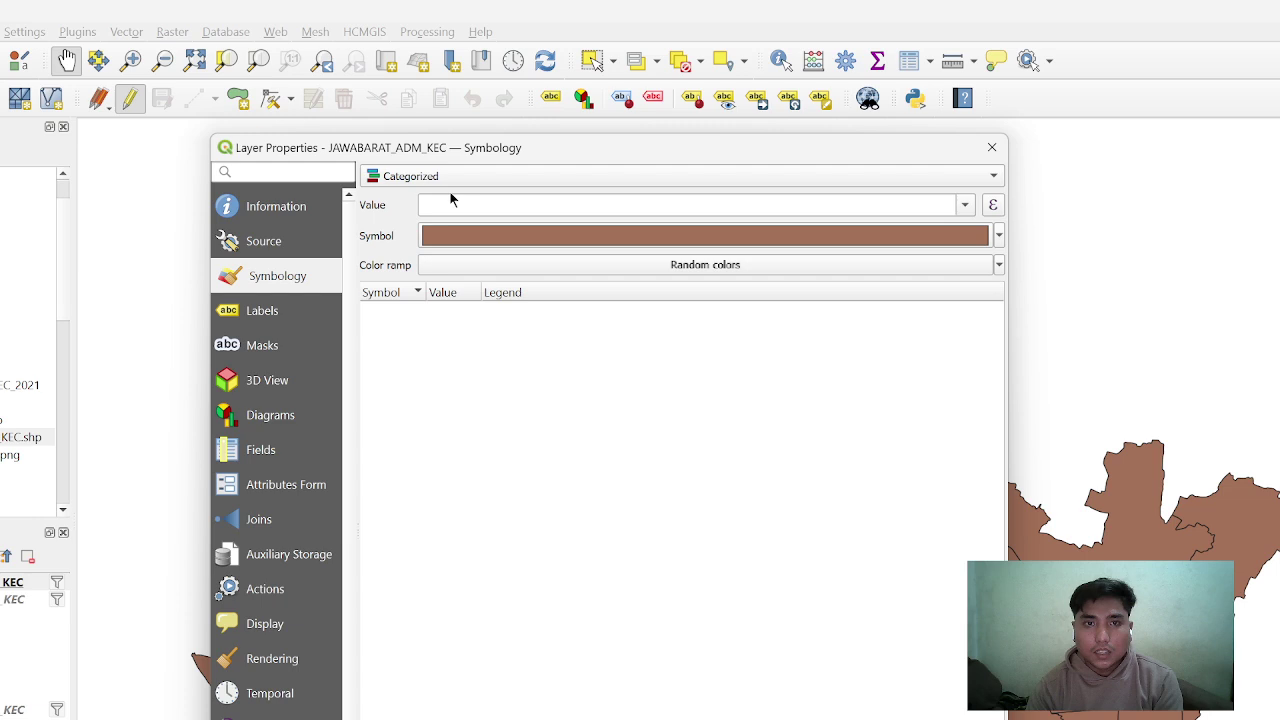
click(966, 205)
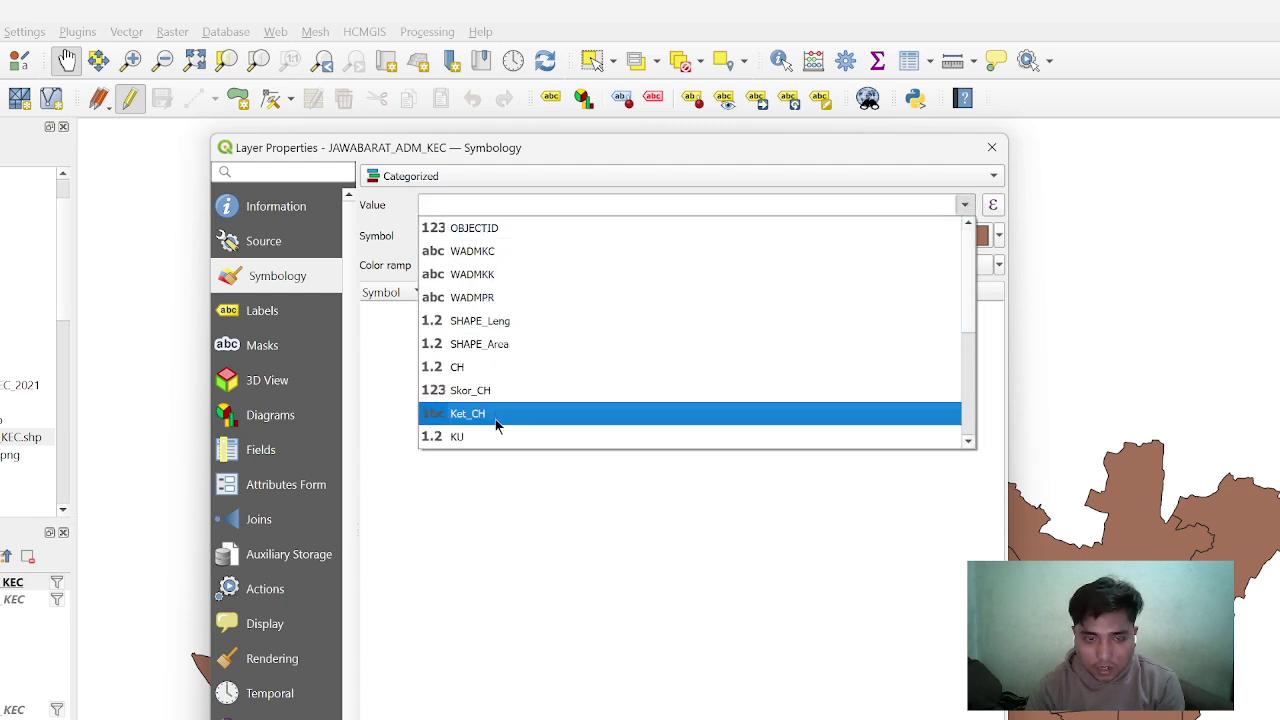
scroll(480, 318, down, 2)
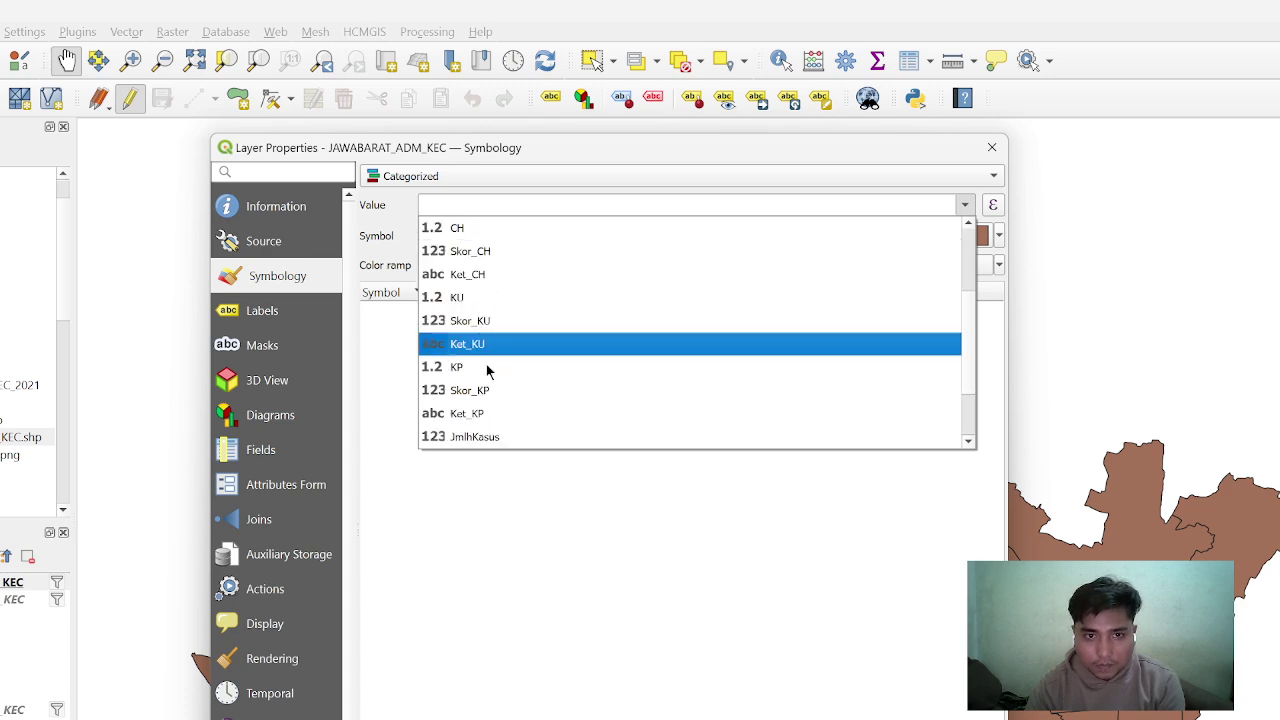
click(486, 344)
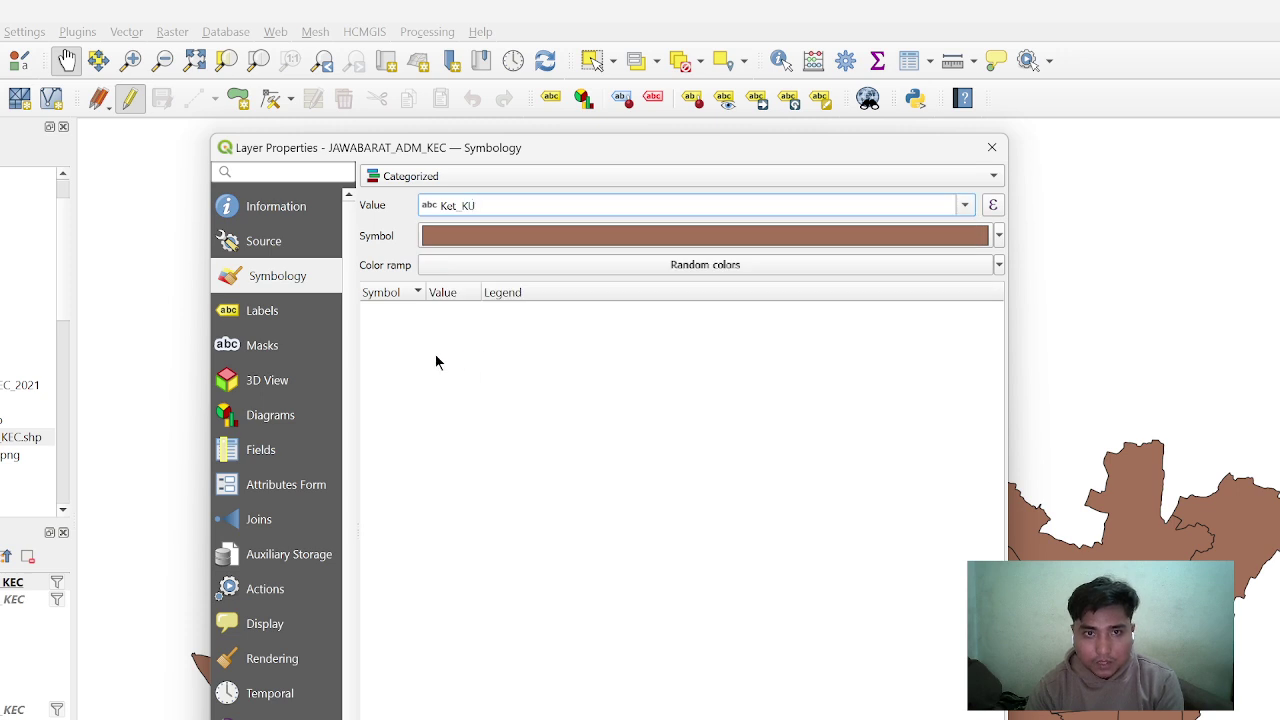
Classify the Ket_KU values with a white-to-dark-red color ramp and remove the category for all other values
click(639, 265)
click(472, 526)
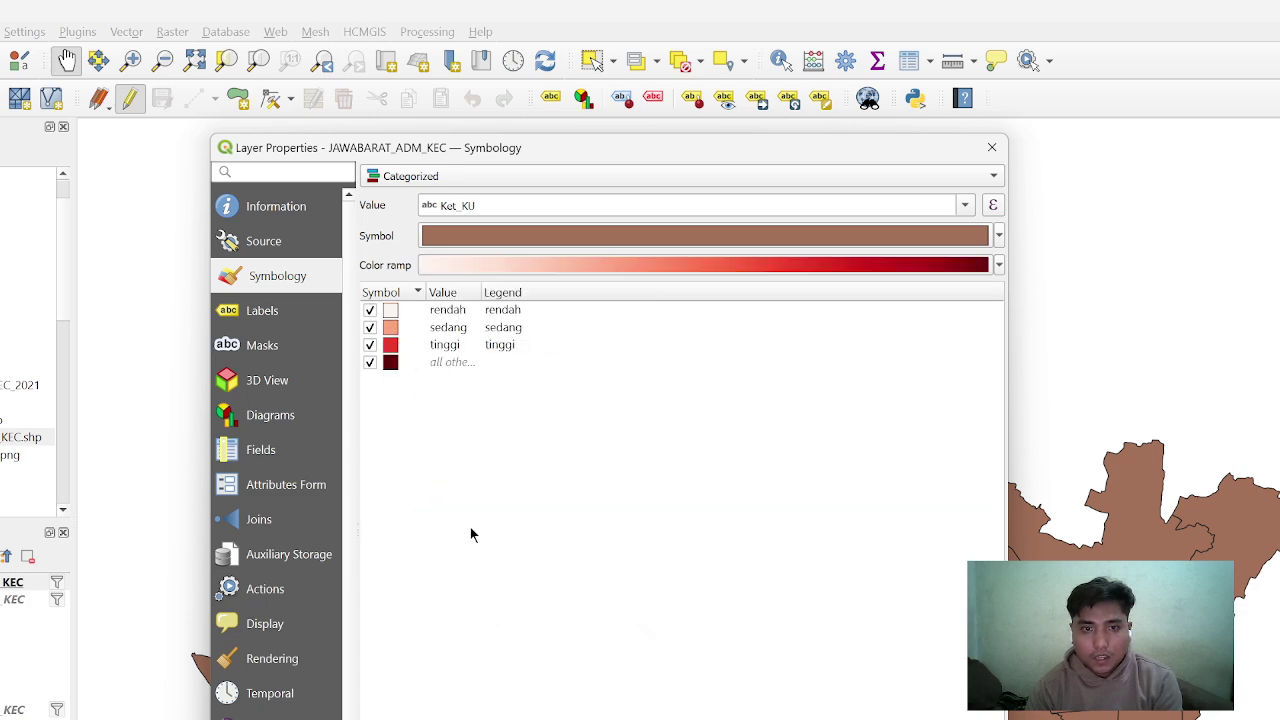
right_click(388, 368)
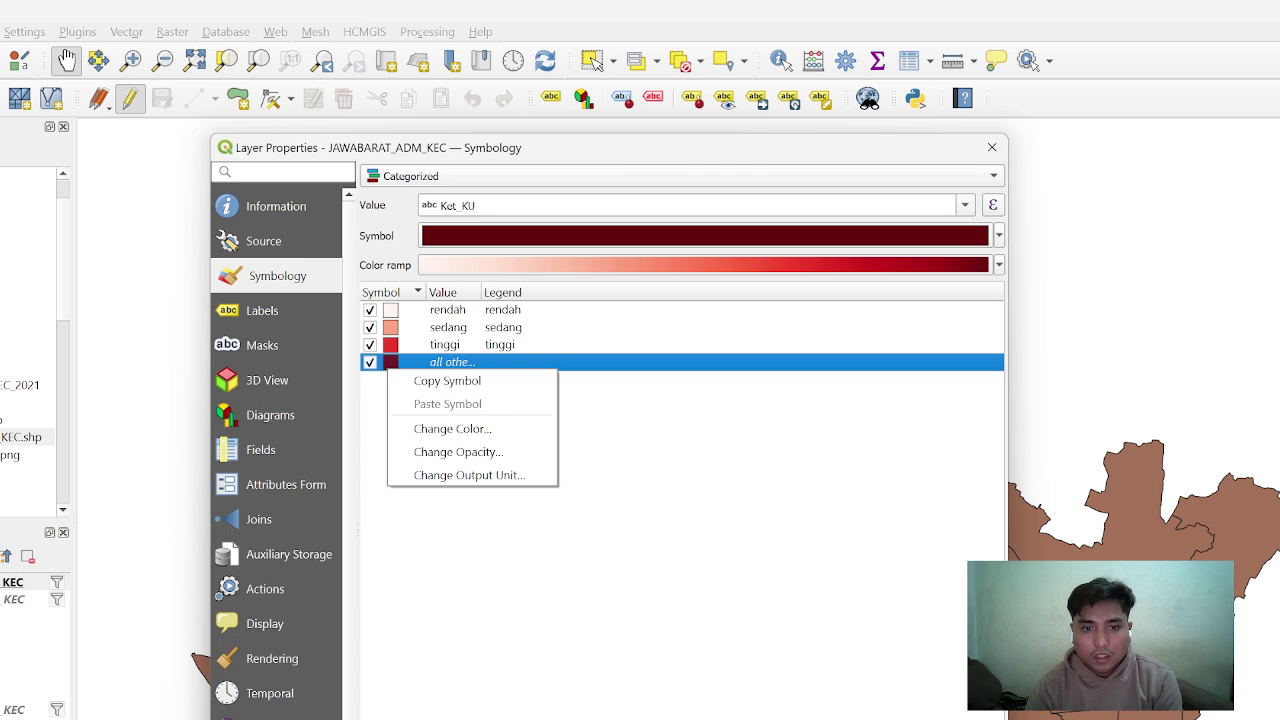
key(Delete)
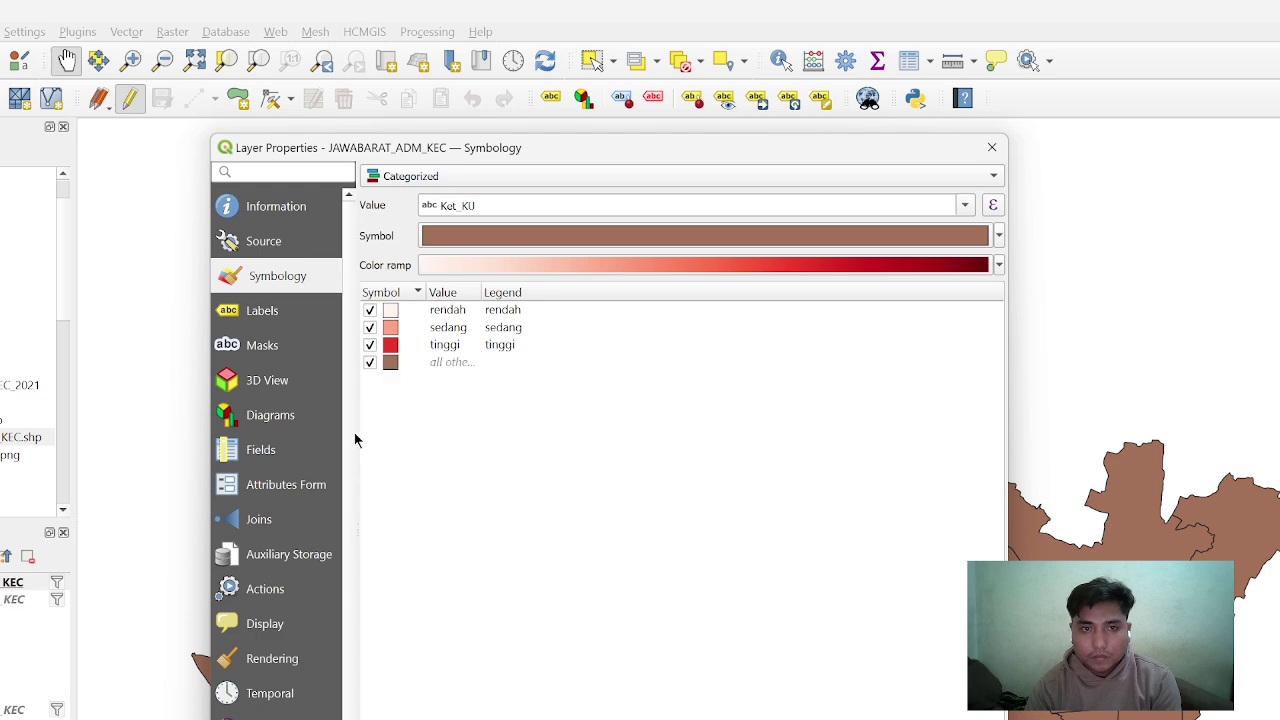
right_click(399, 363)
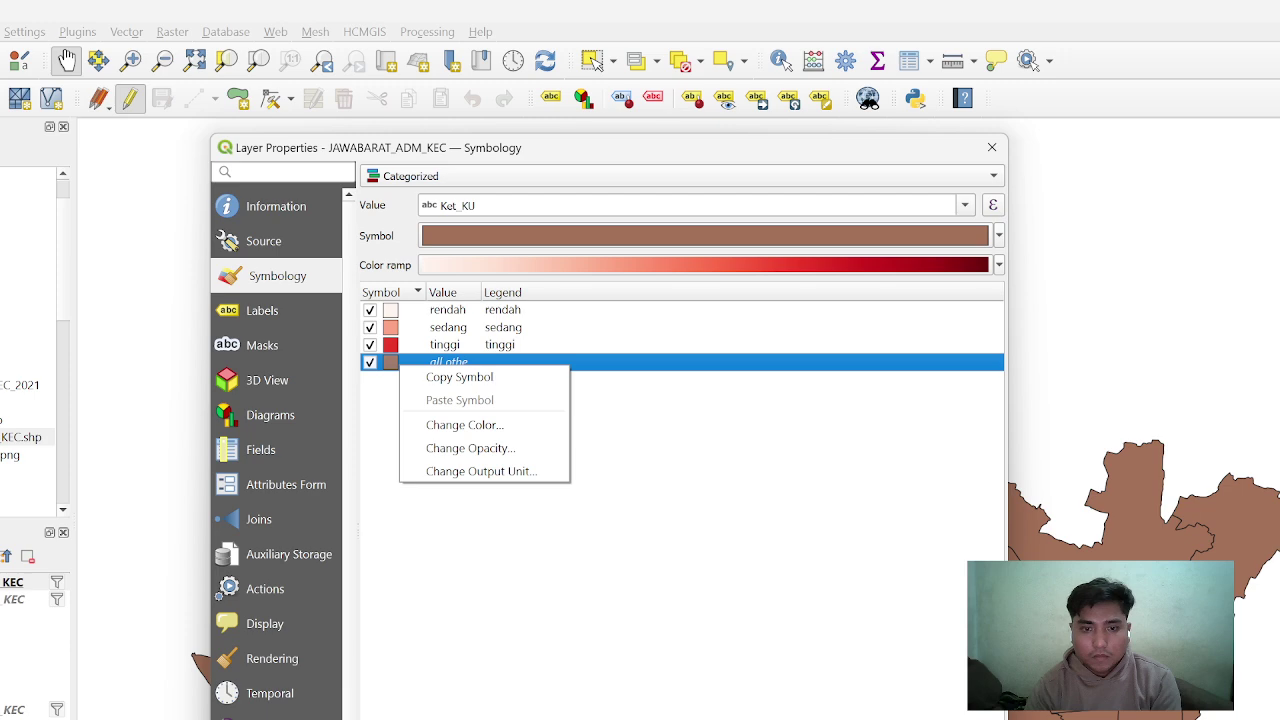
key(Delete)
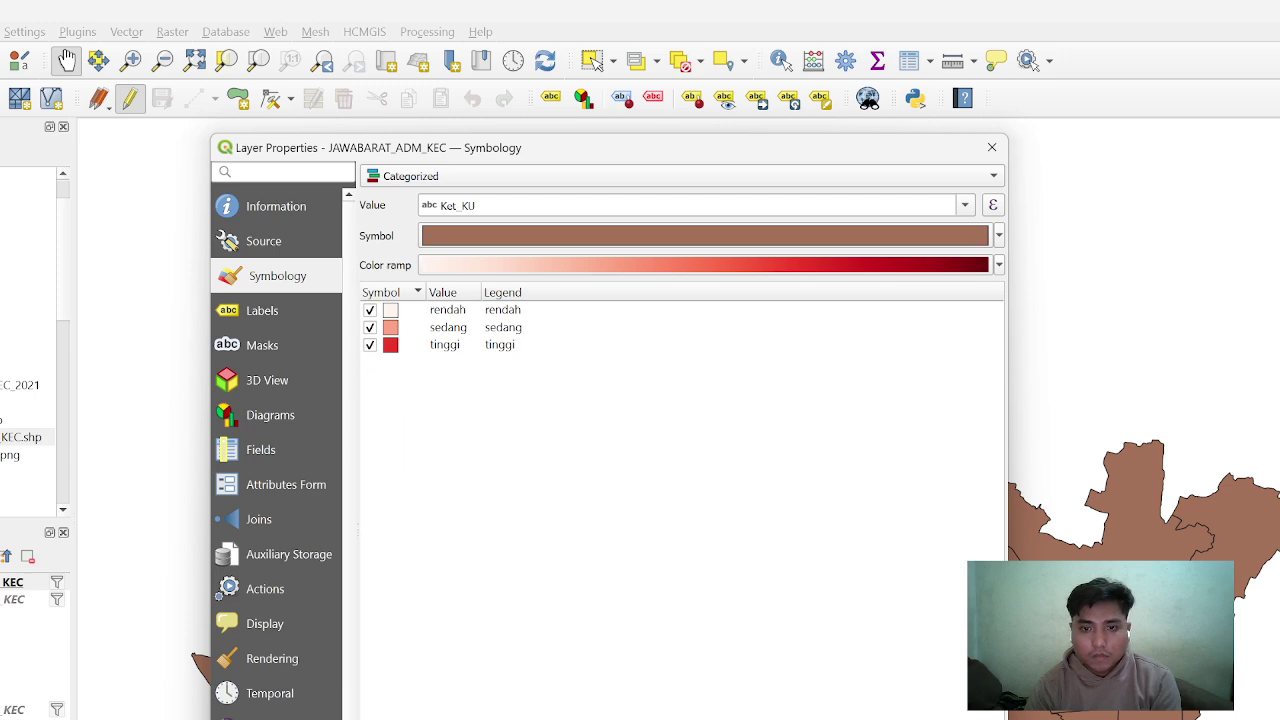
Apply the categorized Ket_KU symbology to the district layer and compare it with the humidity map in the journal PDF
key(Return)
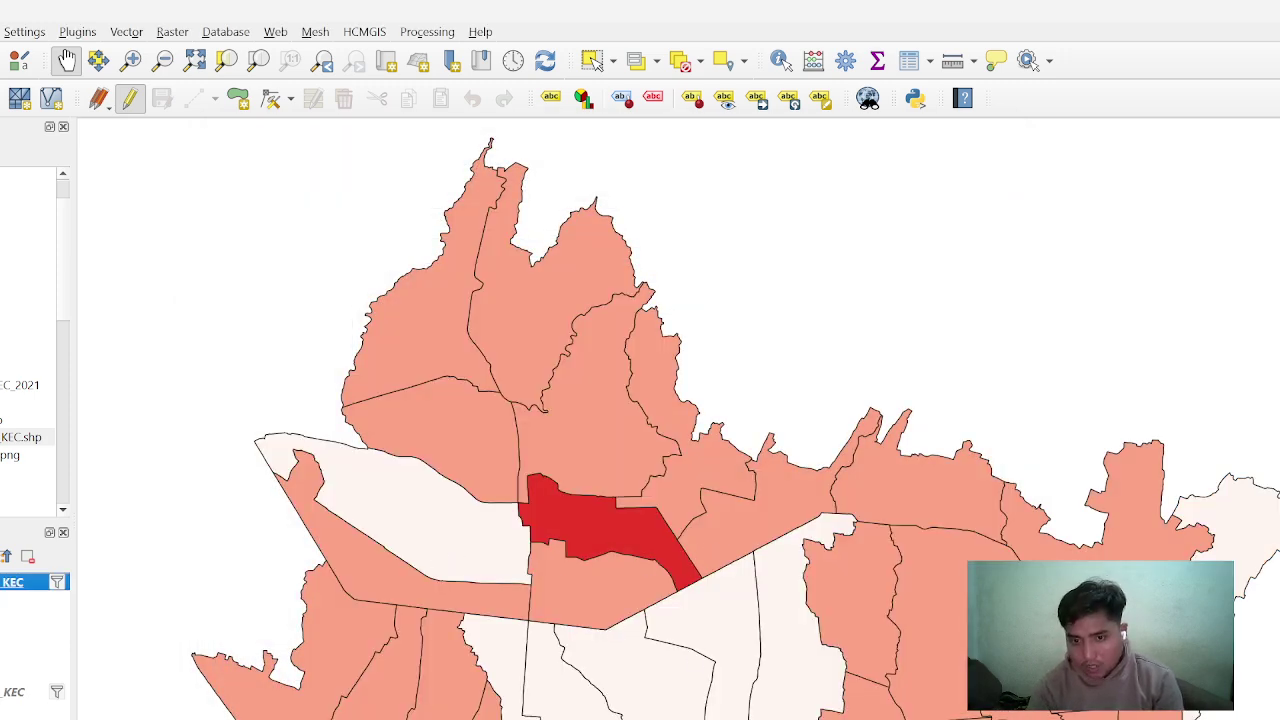
key(alt+Tab)
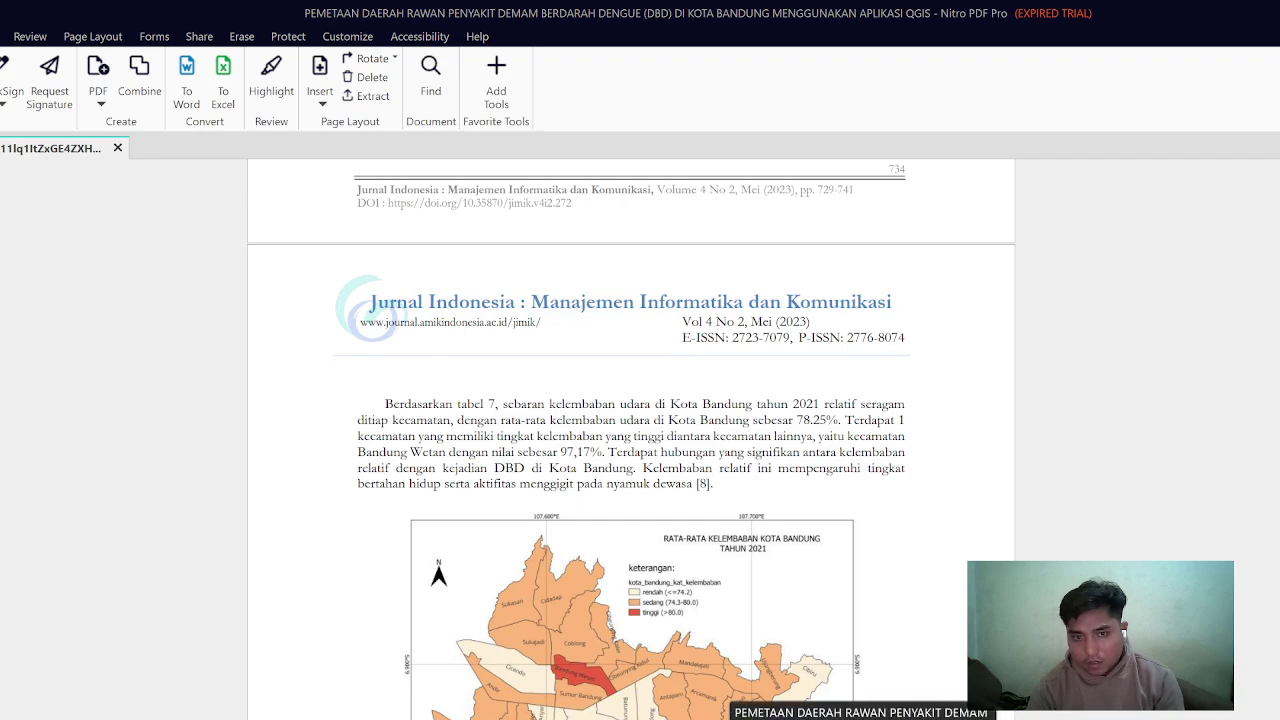
key(alt+Tab)
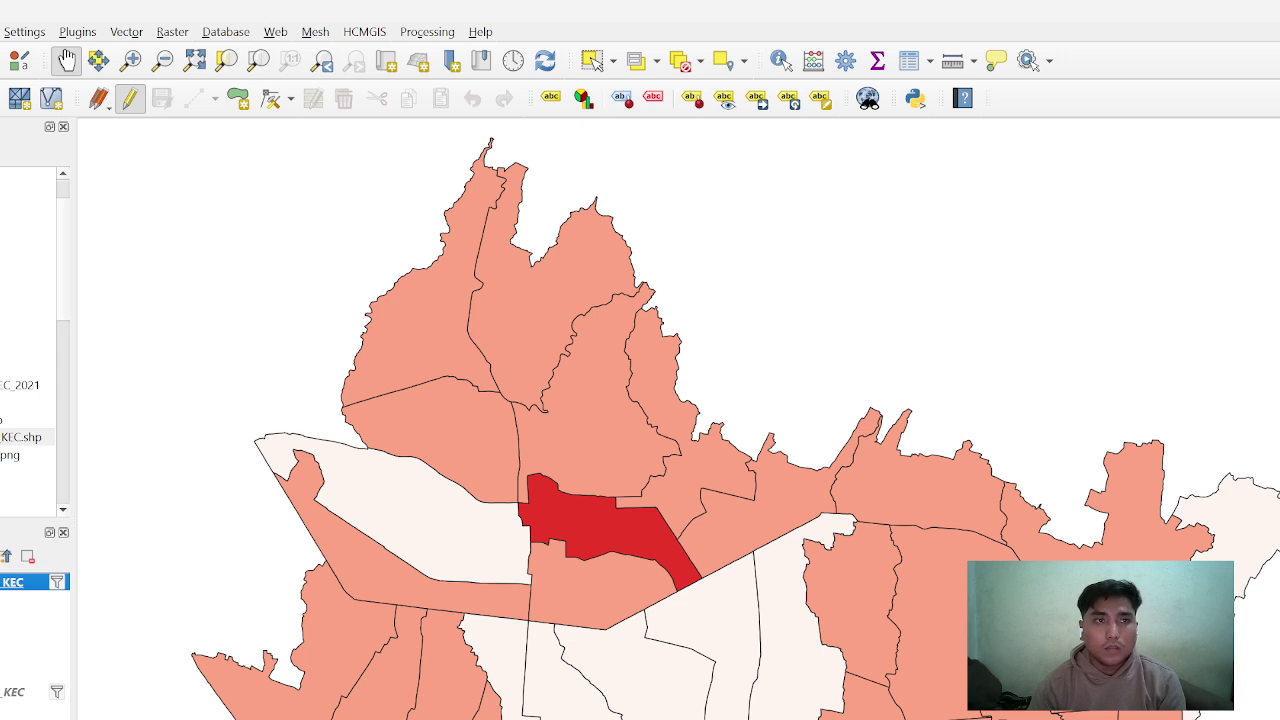
Create a new print layout titled KUDARA
click(0, 32)
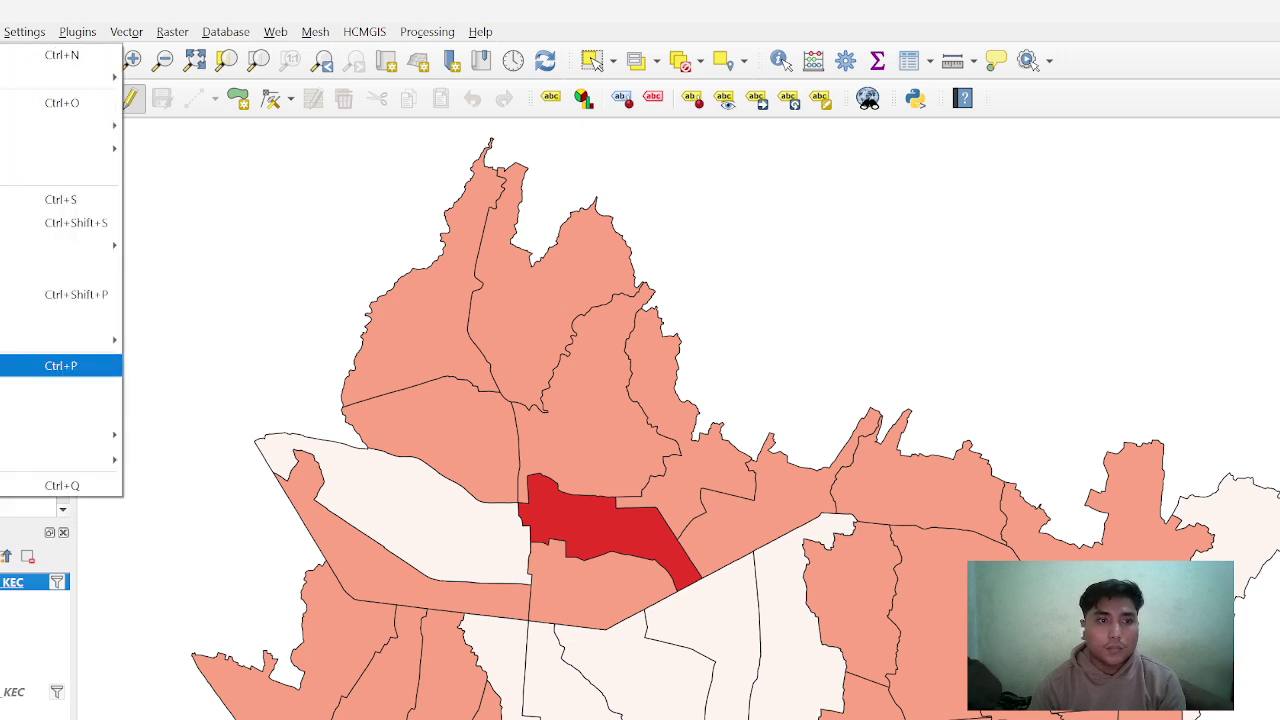
click(60, 365)
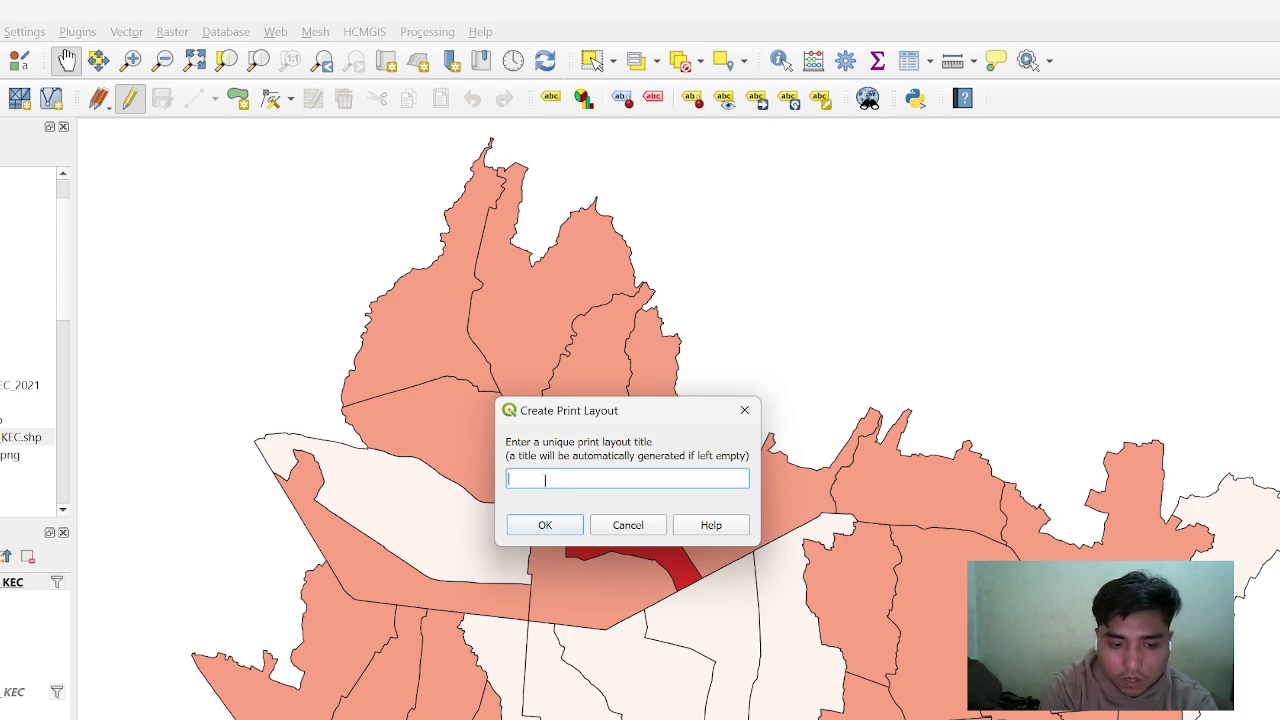
text(K)
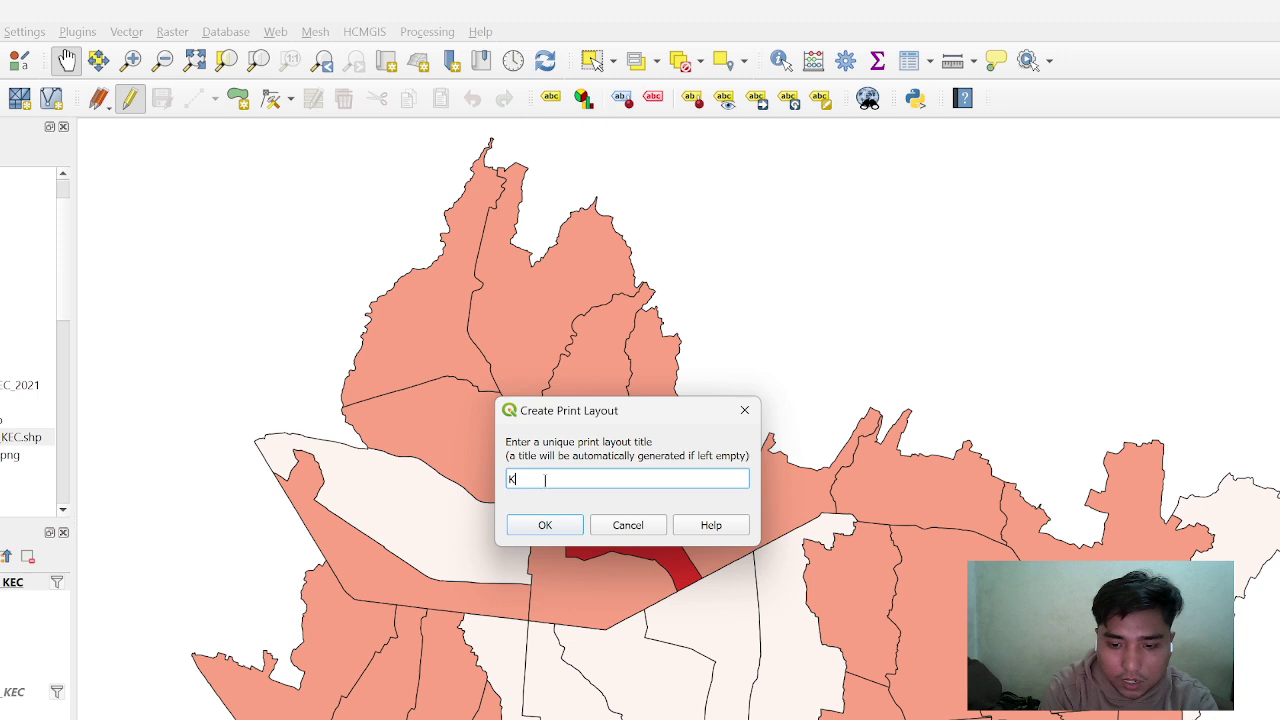
text(U)
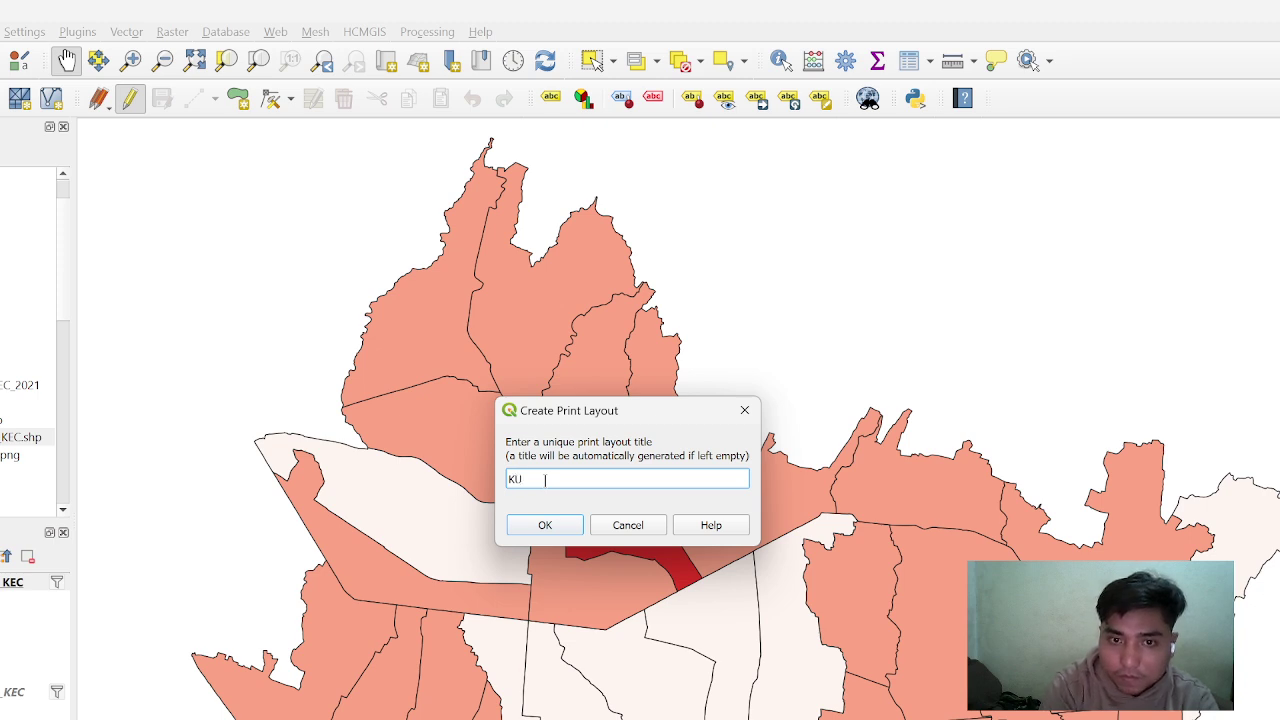
text(DARA)
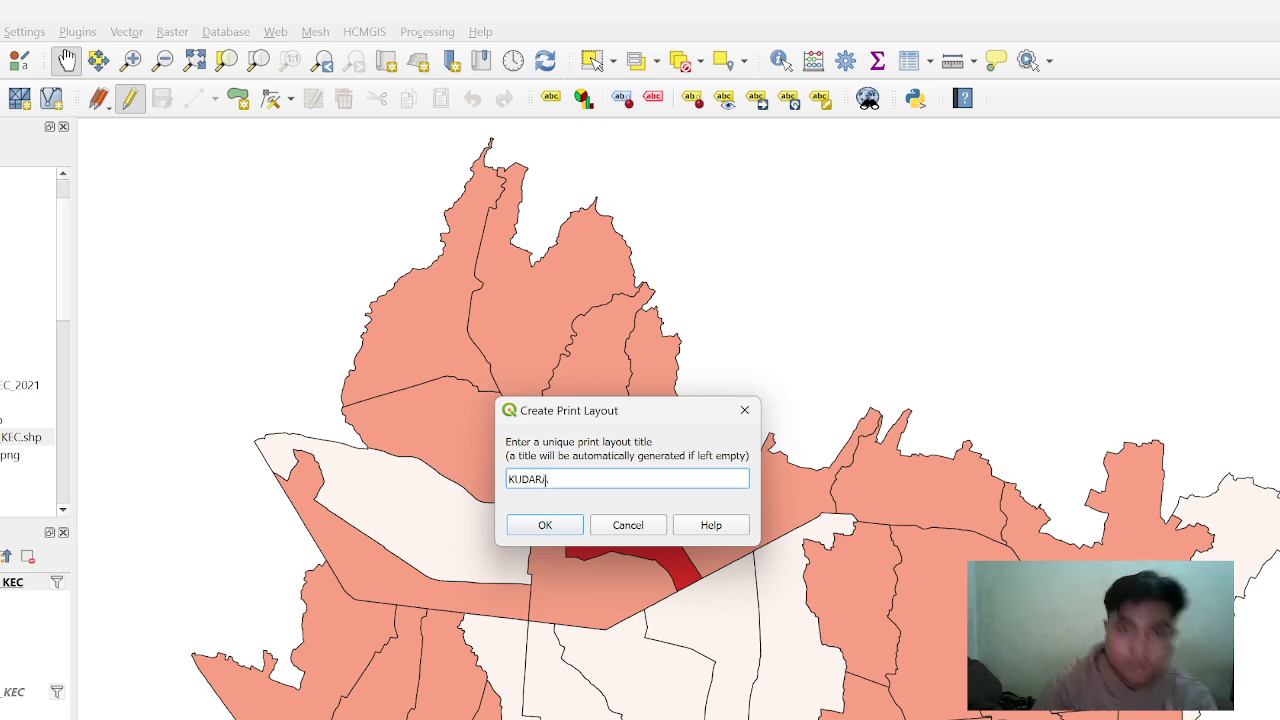
click(552, 533)
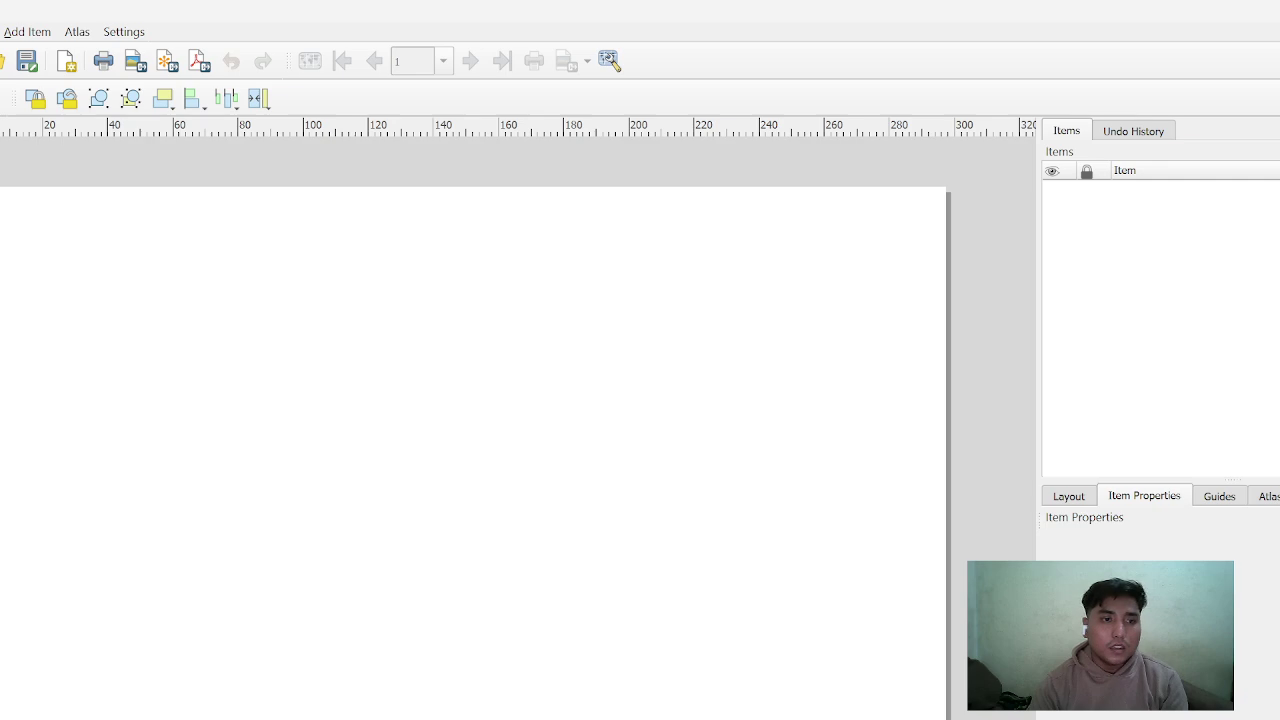
Draw a rectangle just inside the page edges as the layout's border
click(0, 513)
click(5, 514)
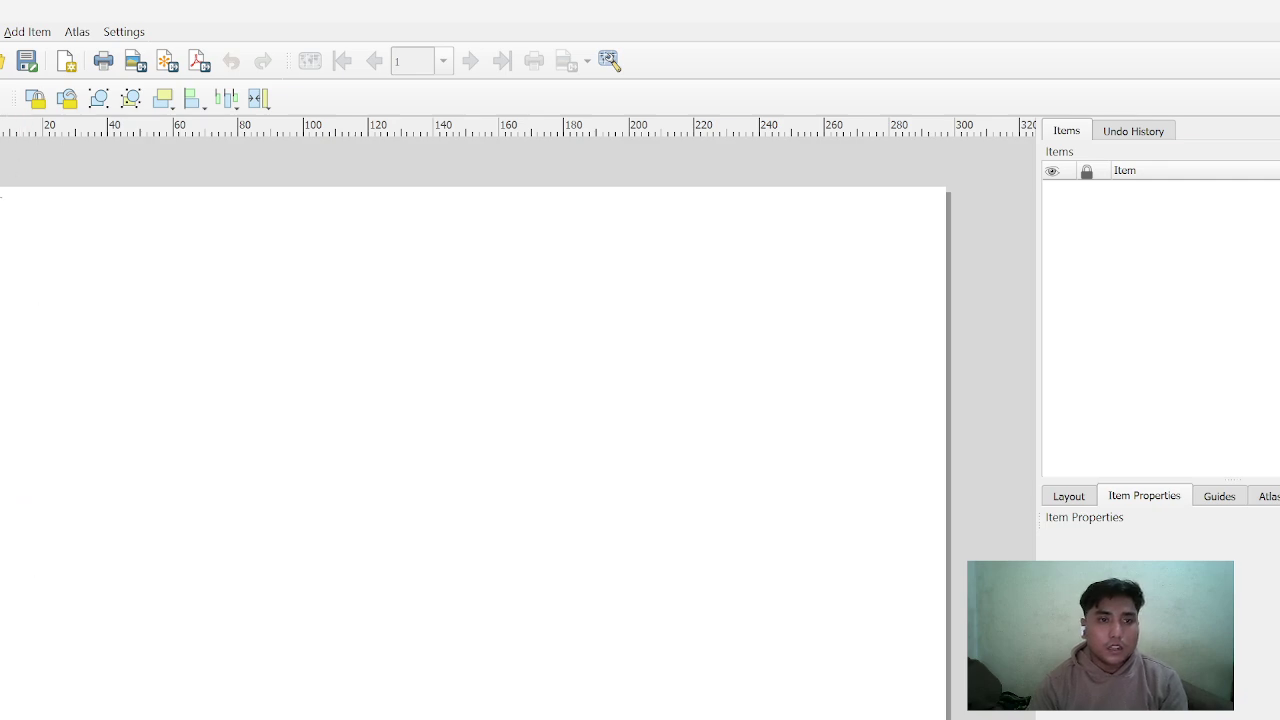
drag(1, 201, 934, 719)
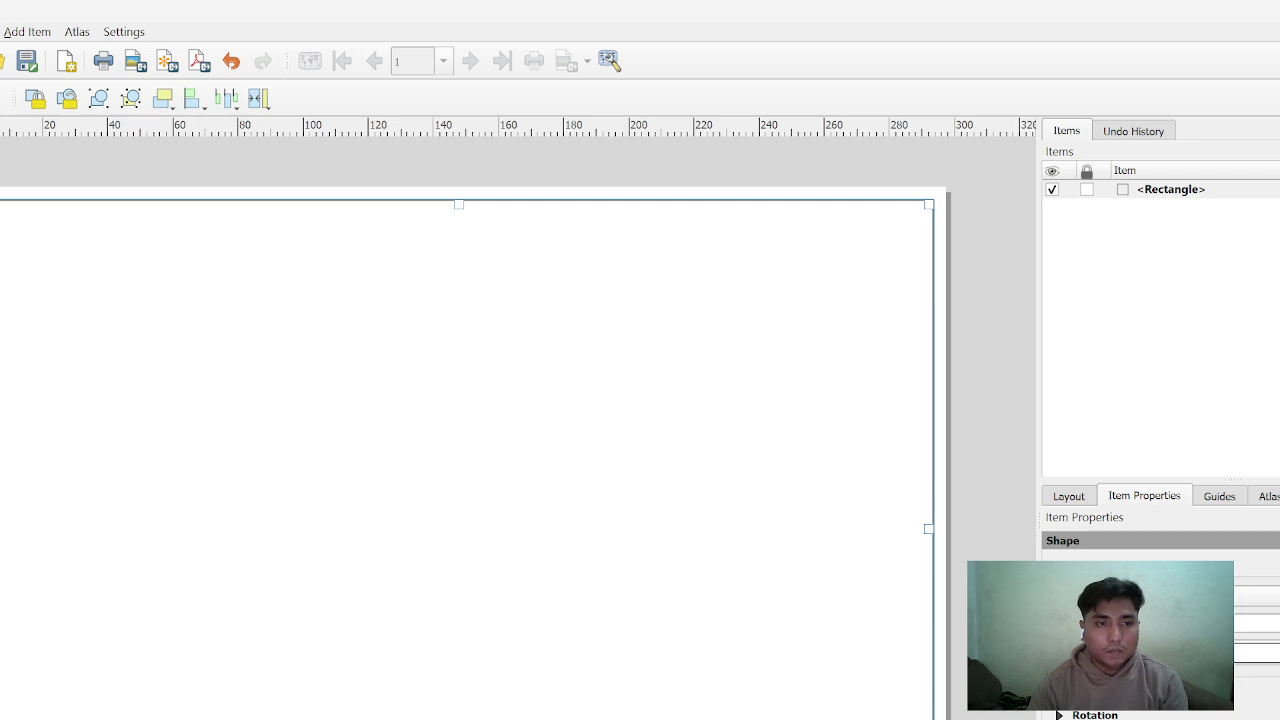
Add a map inside the border rectangle and shift its content so the districts sit well within the frame
drag(4, 222, 914, 719)
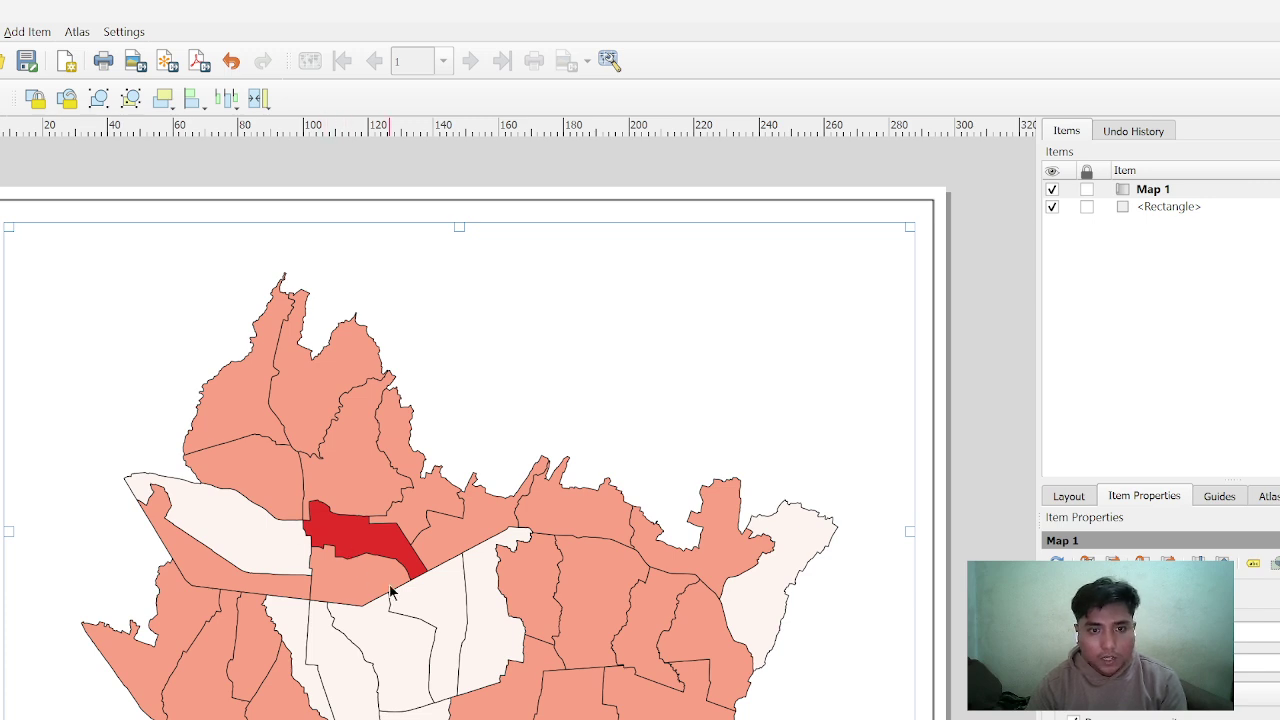
mouse_move(393, 593)
mouse_down()
mouse_move(392, 566)
mouse_move(379, 578)
mouse_up()
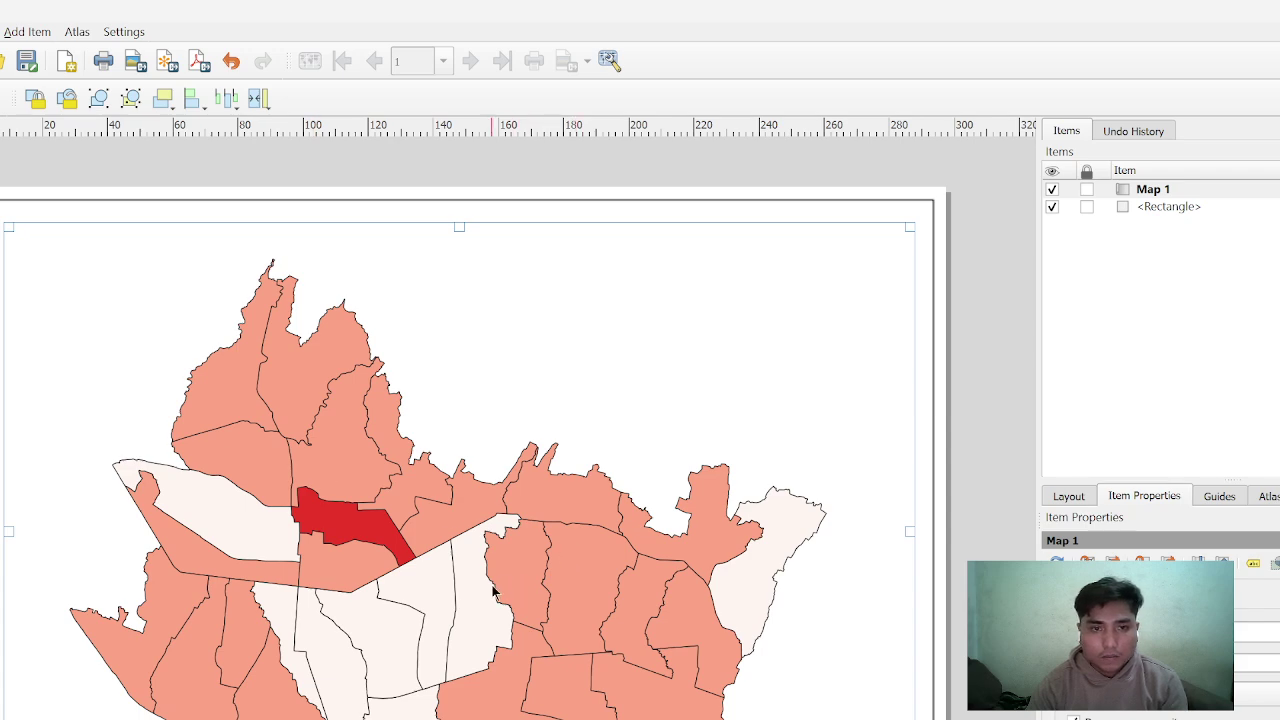
mouse_move(466, 591)
mouse_down()
mouse_move(497, 586)
mouse_move(479, 580)
mouse_up()
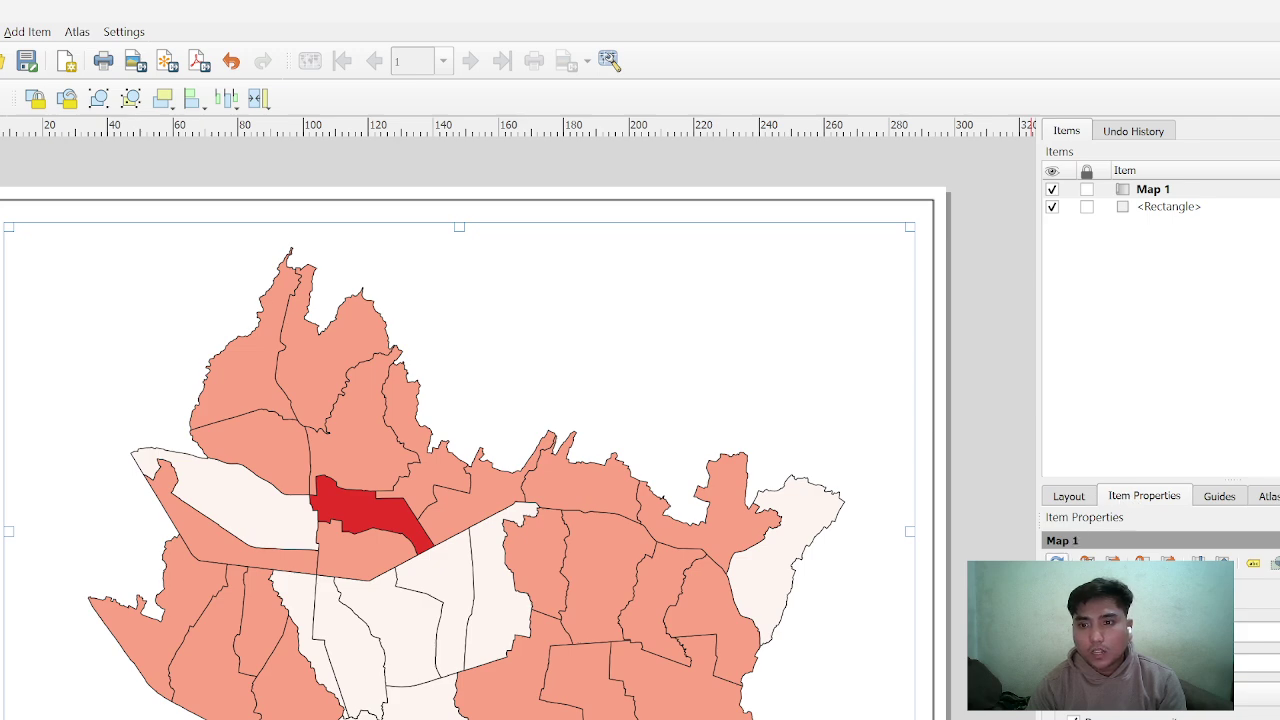
Add a grid to Map 1 and base its interval on the segment width
scroll(1160, 630, down, 1)
scroll(1160, 630, down, 1)
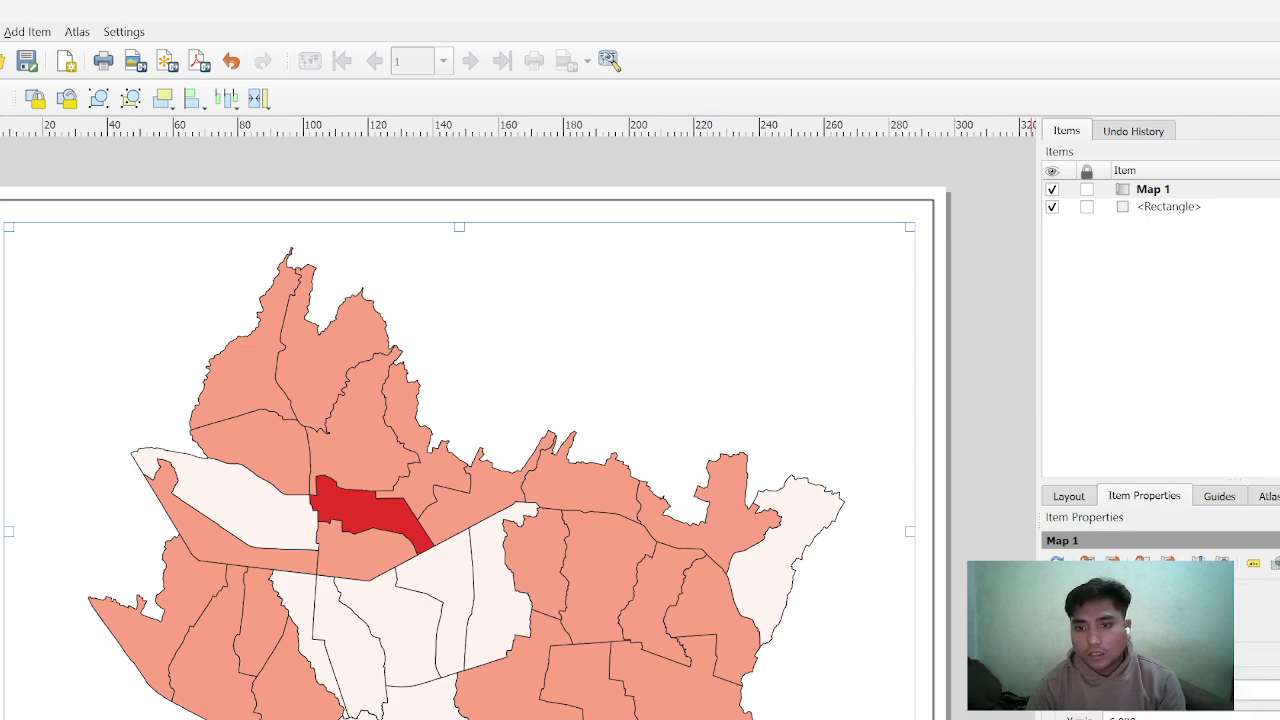
scroll(1160, 630, down, 1)
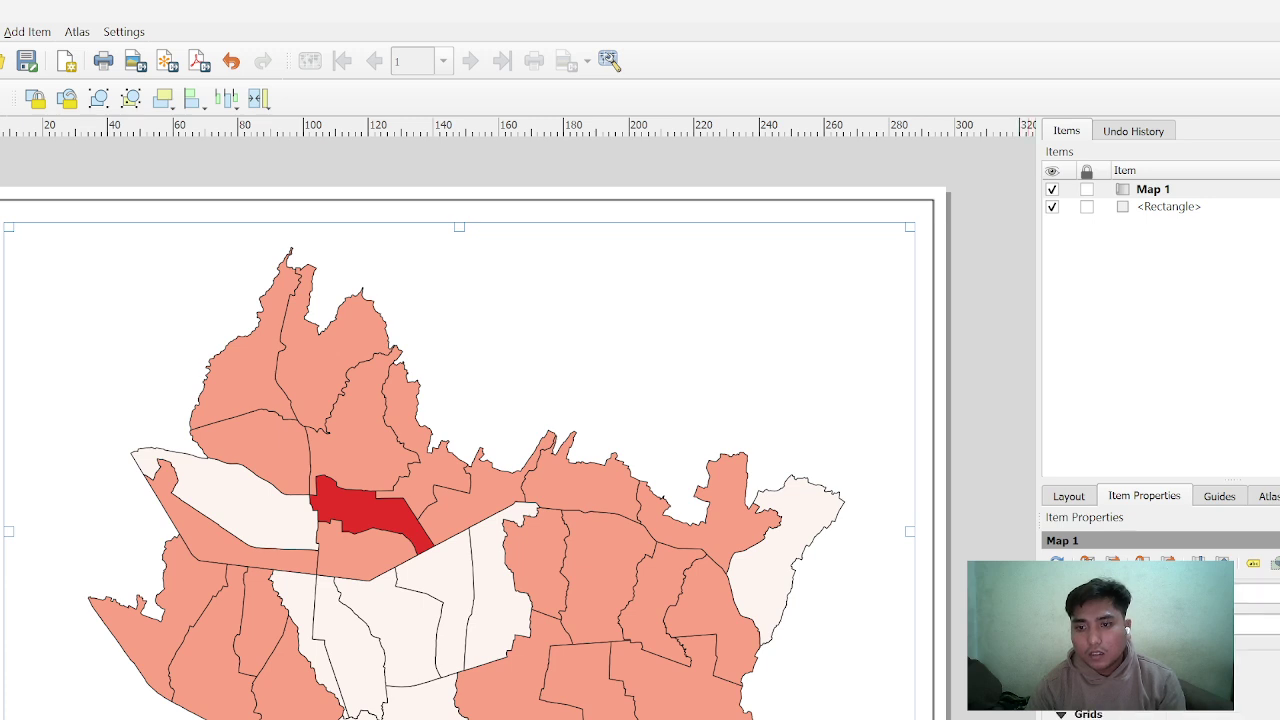
click(1265, 718)
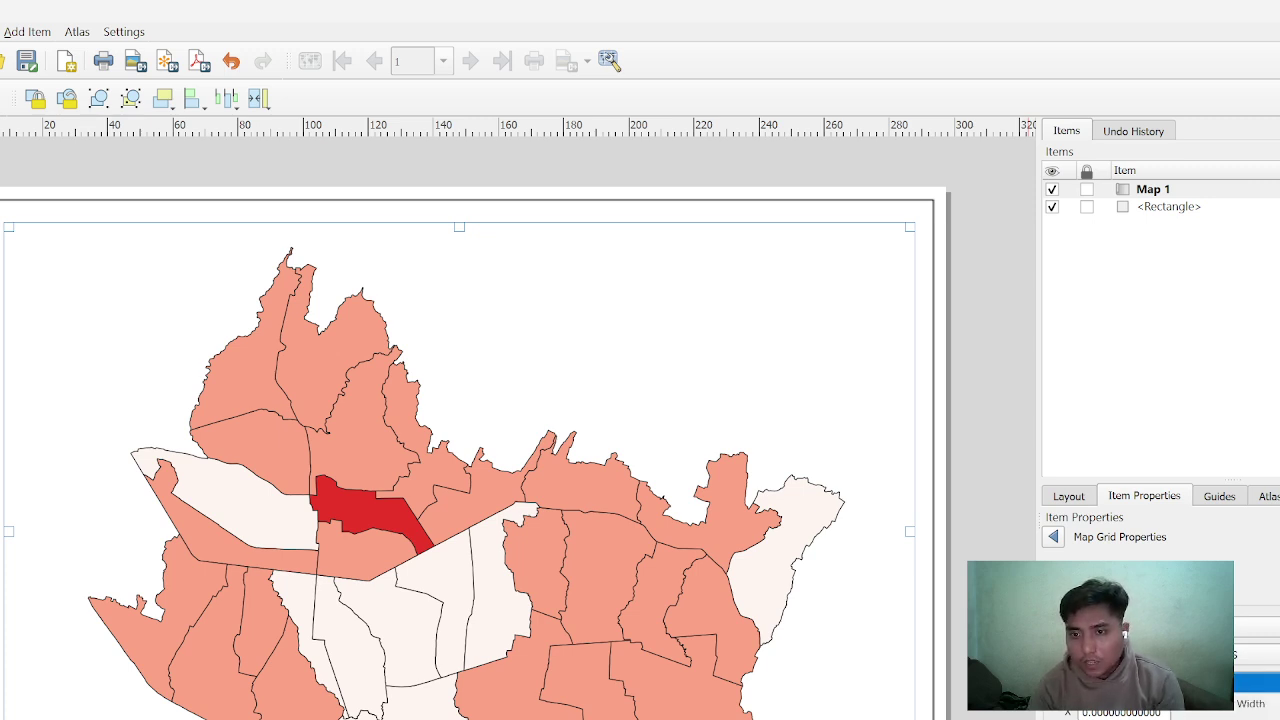
click(1212, 706)
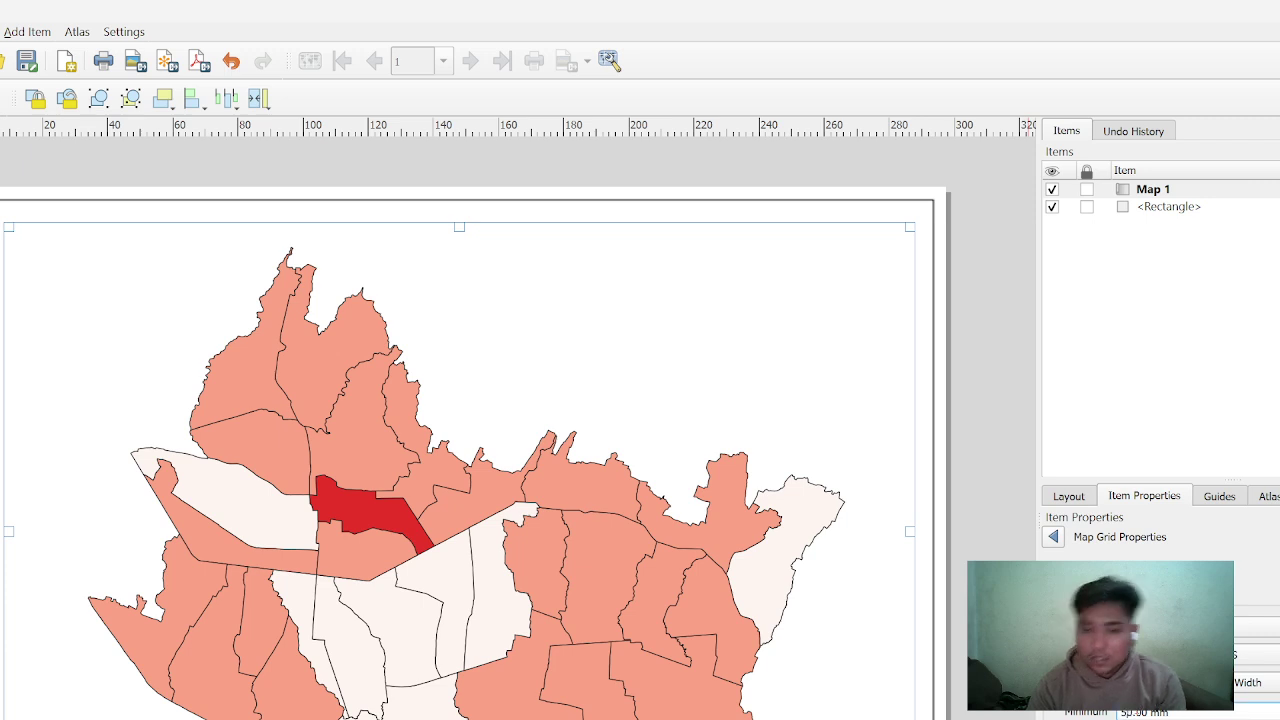
Set the grid's minimum segment width to 91 mm
key(BackSpace)
key(BackSpace)
key(BackSpace)
key(BackSpace)
key(BackSpace)
text(100)
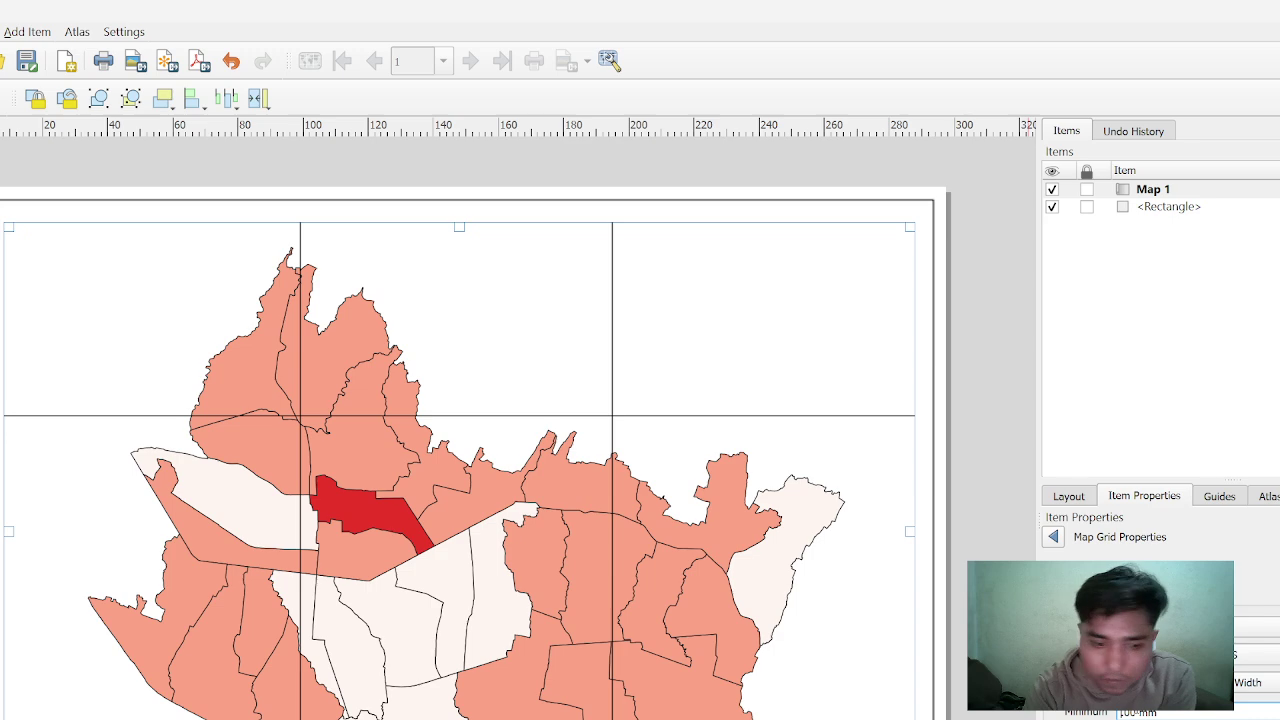
text(91.)
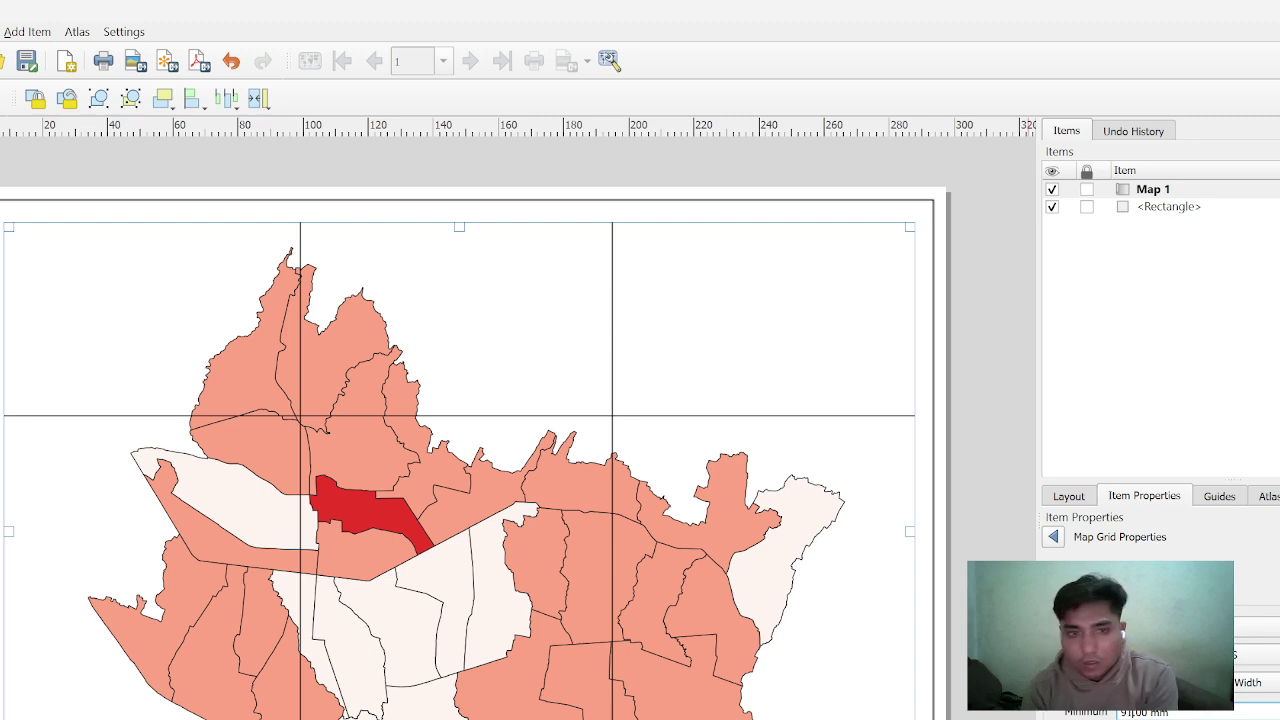
Give the map grid a zebra frame and change its line symbol to a thinner line
scroll(1160, 640, down, 3)
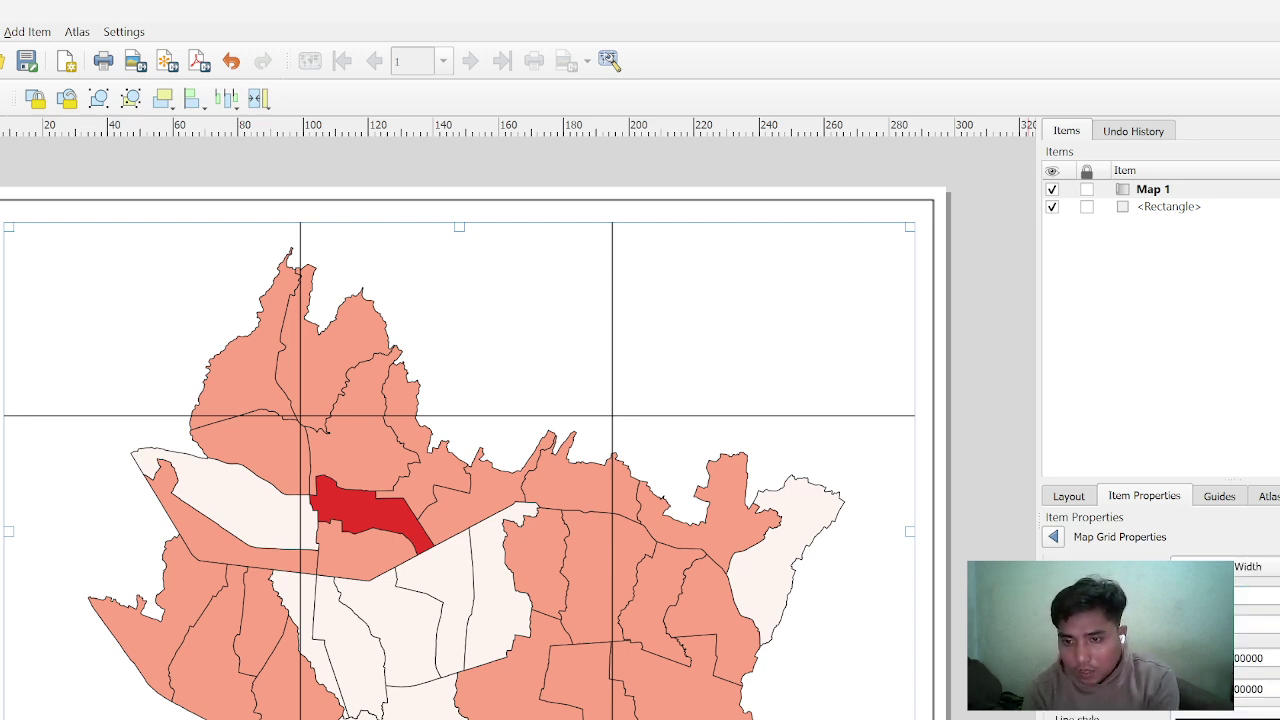
scroll(1160, 640, down, 3)
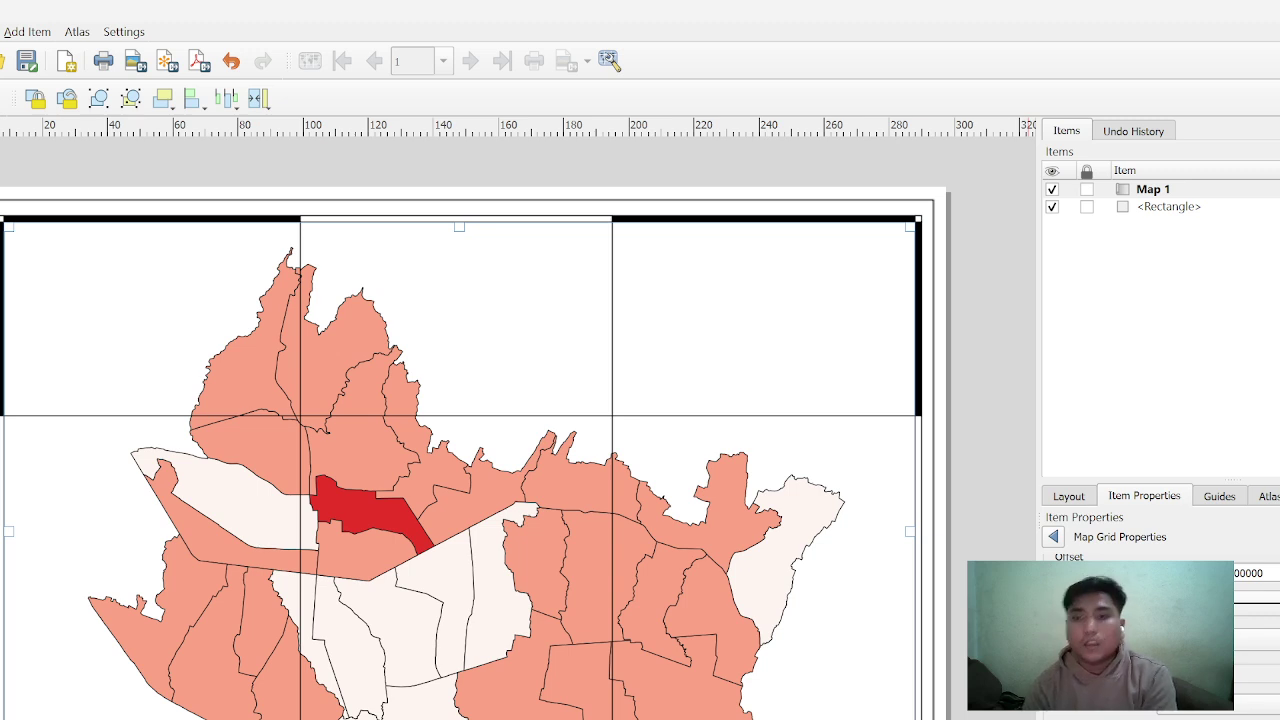
scroll(1160, 640, up, 2)
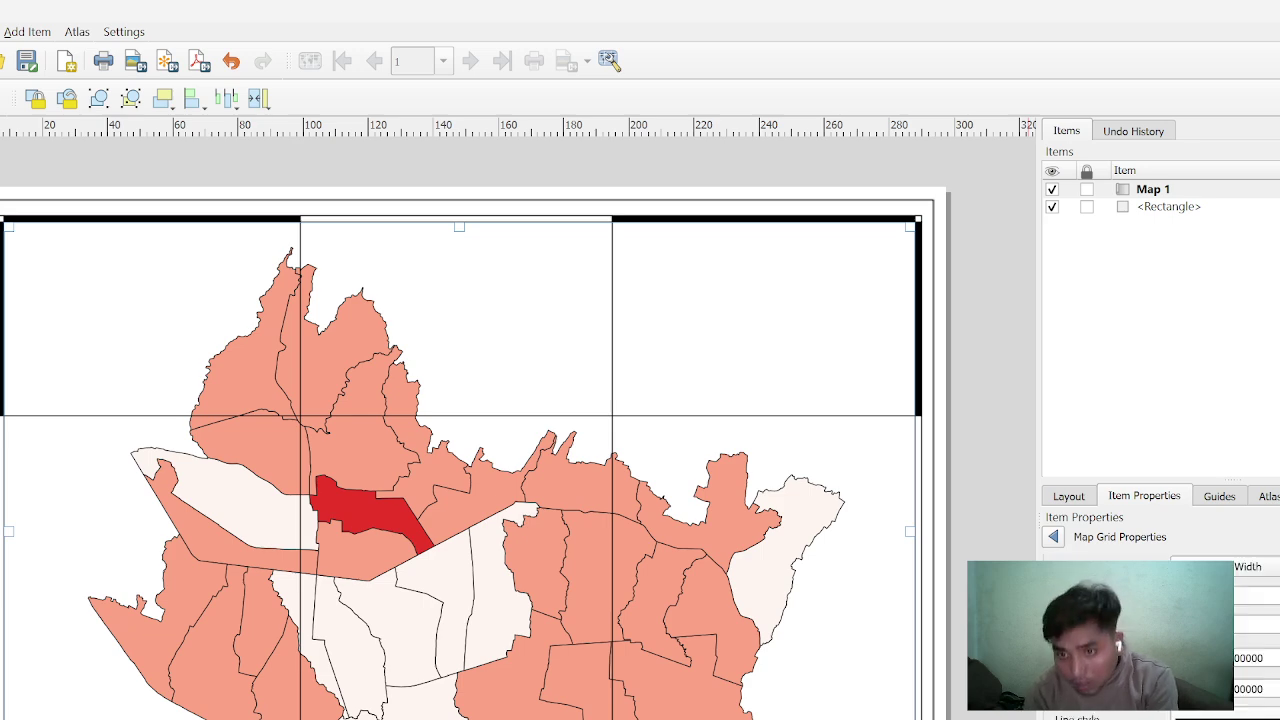
scroll(1160, 640, up, 1)
click(1150, 600)
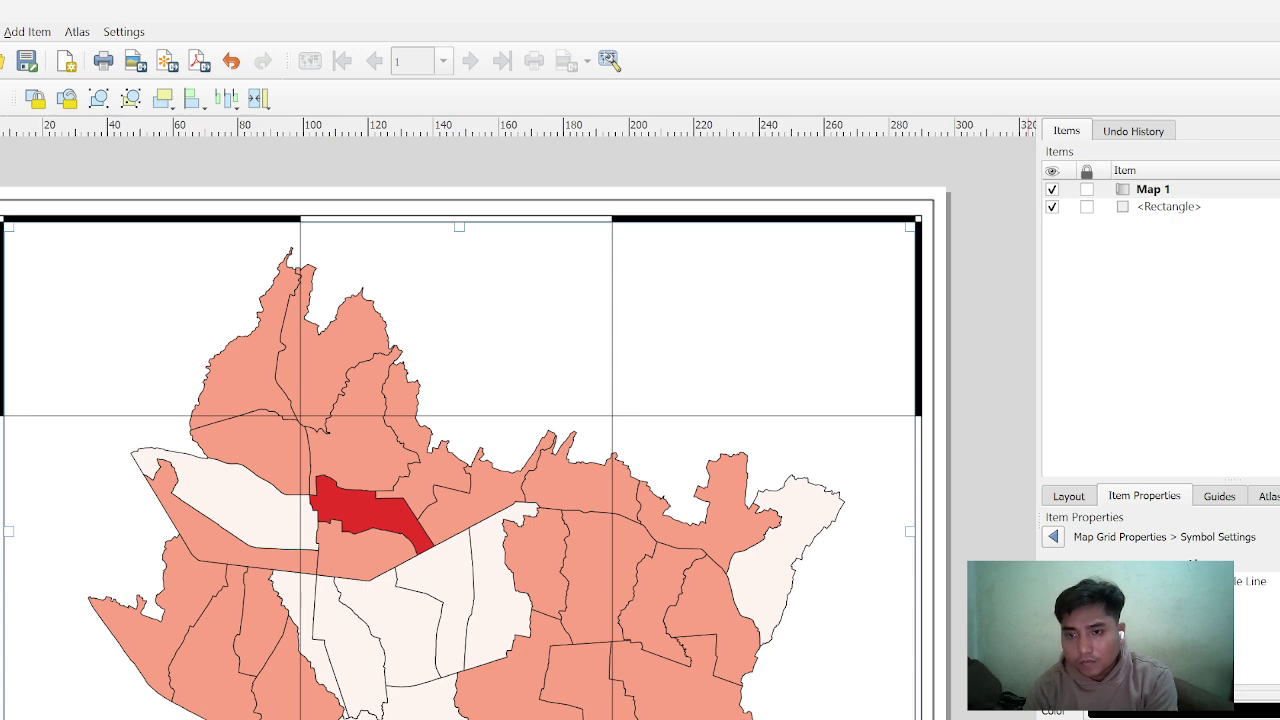
click(1053, 537)
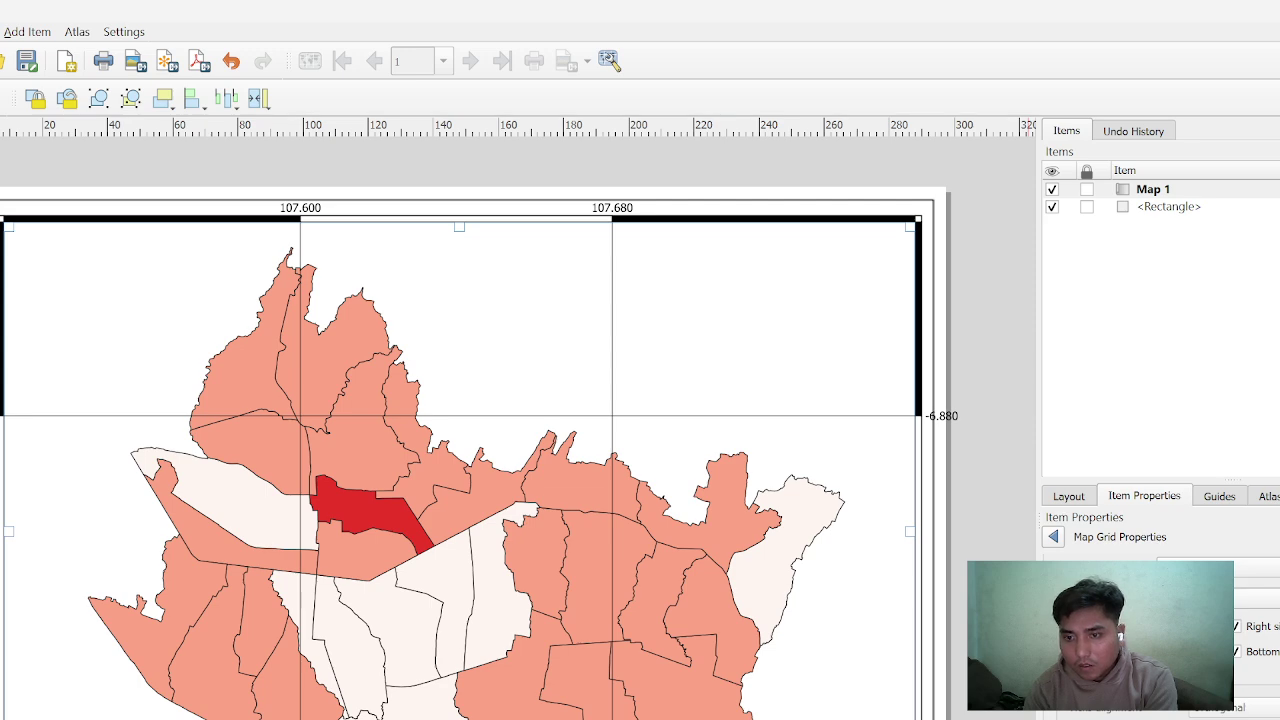
Show the grid coordinates as decimals with suffix and orient the side labels Vertical Ascending
scroll(1160, 620, down, 3)
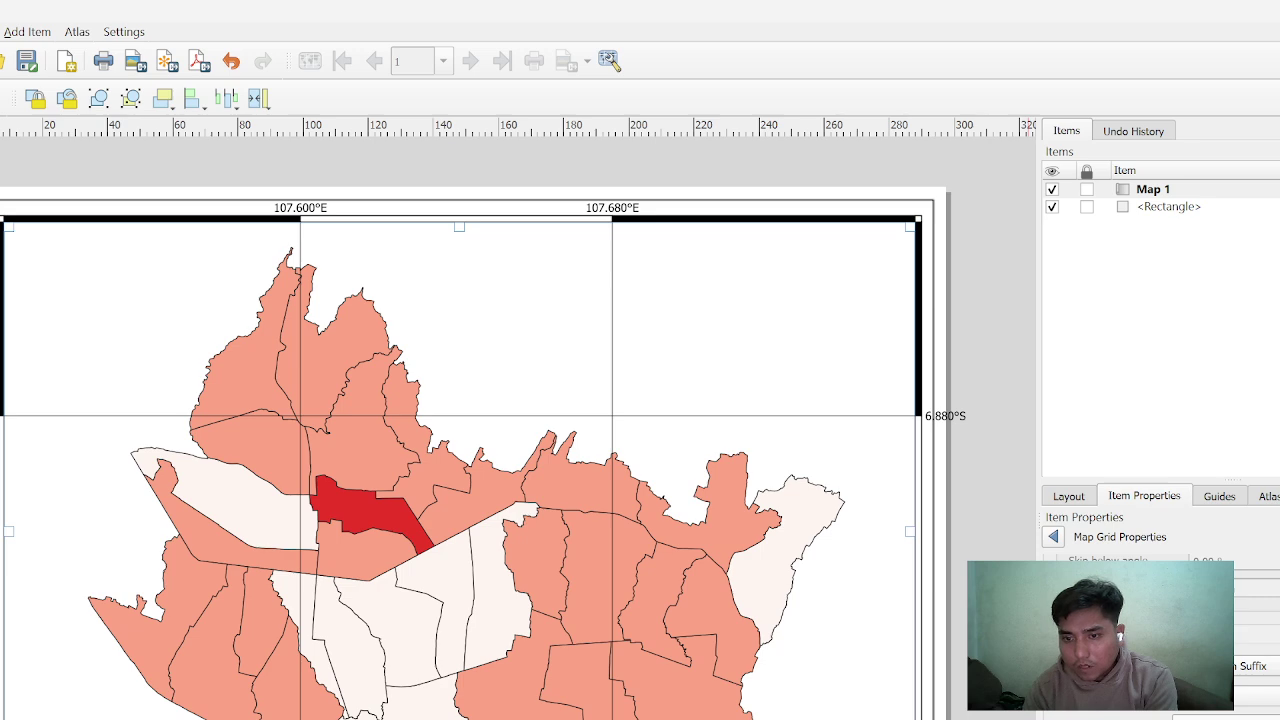
click(1225, 716)
scroll(1225, 690, down, 3)
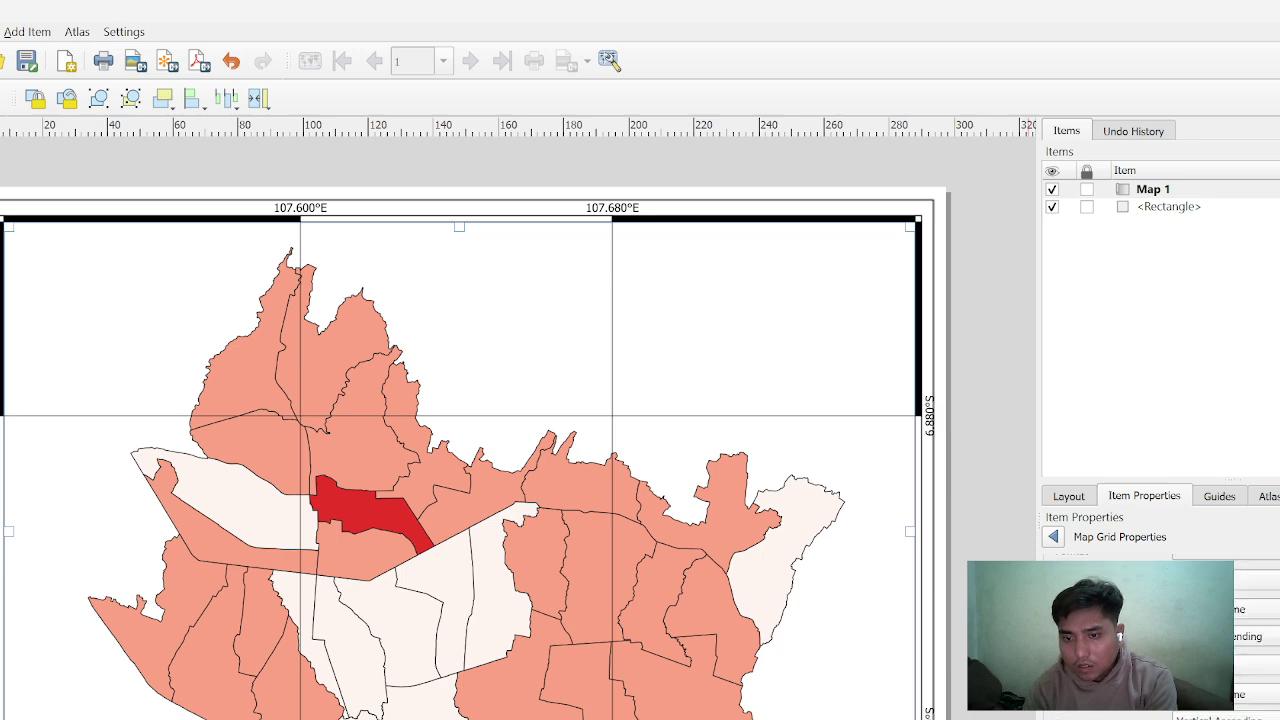
scroll(1225, 690, down, 2)
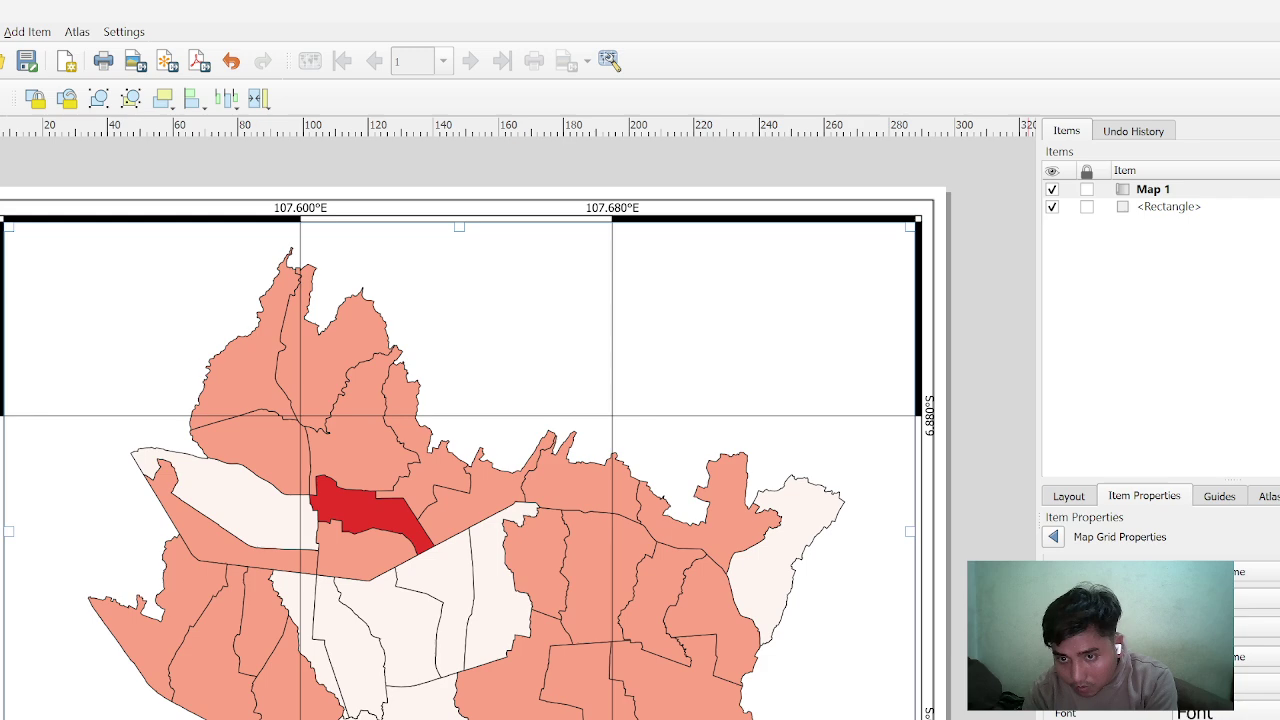
scroll(1225, 690, up, 2)
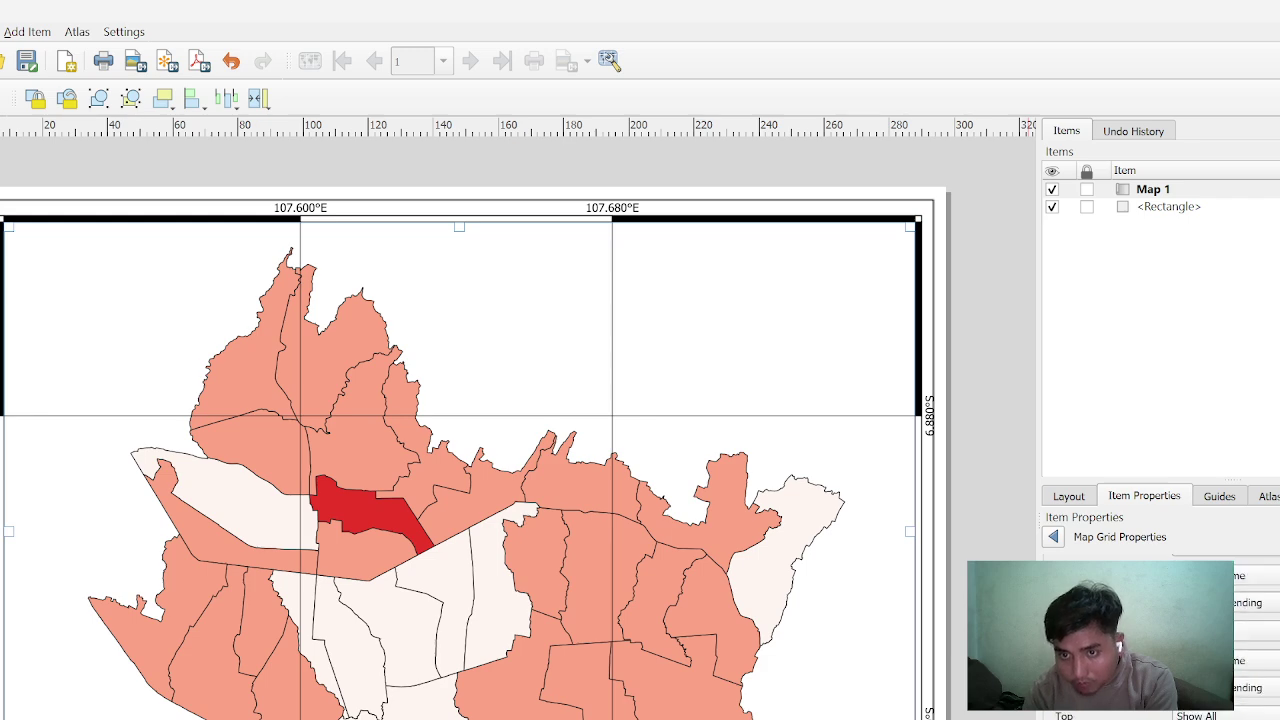
click(1055, 539)
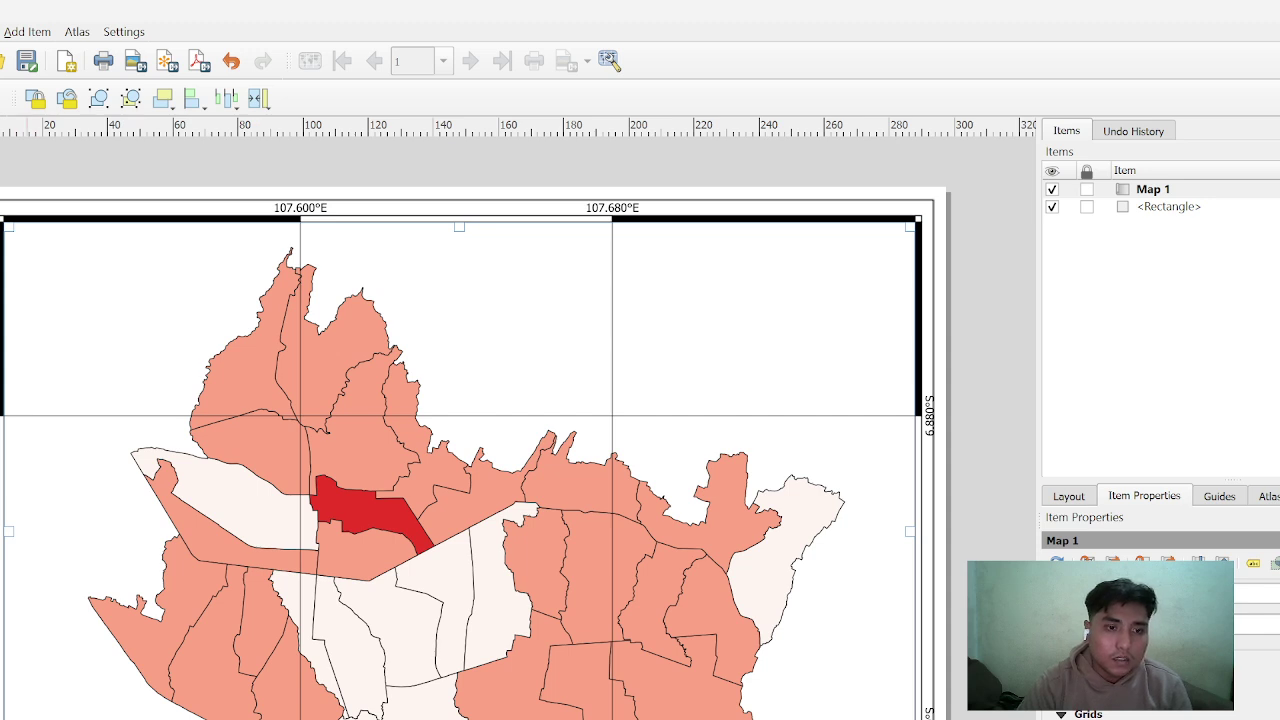
Add a scale bar to the layout and place a north arrow in the empty area northwest of the districts
click(63, 614)
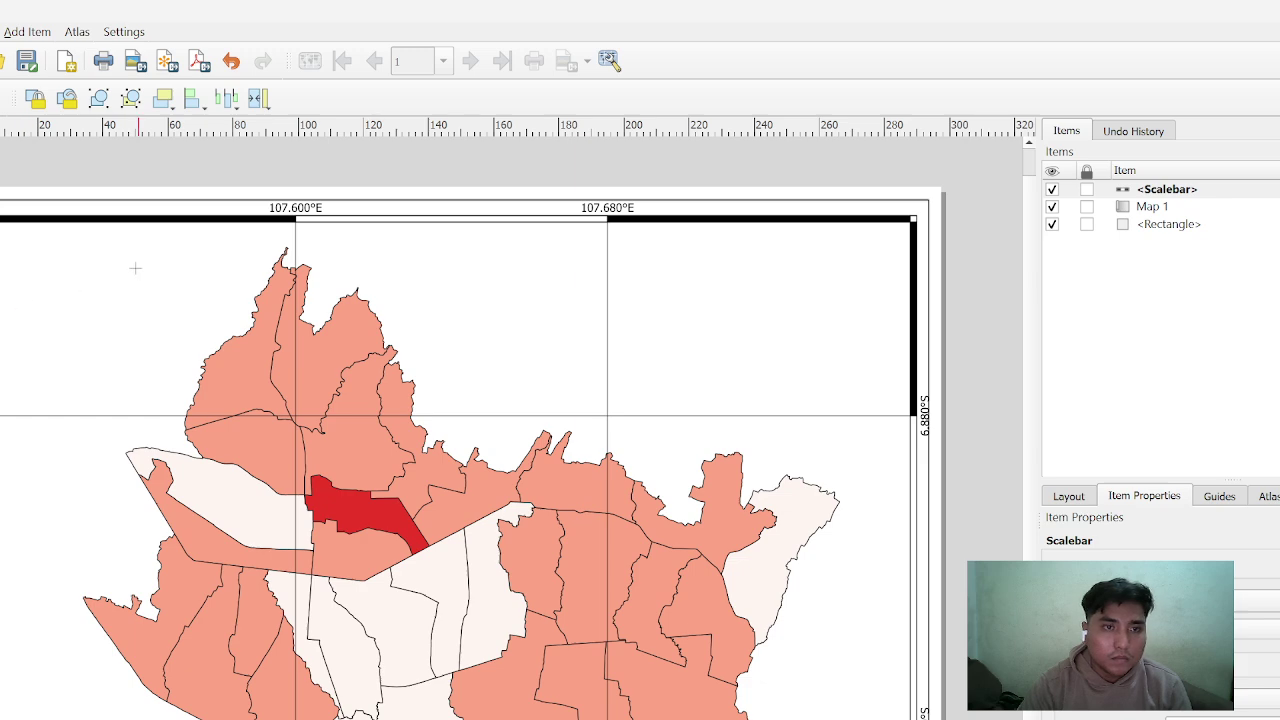
drag(28, 236, 144, 380)
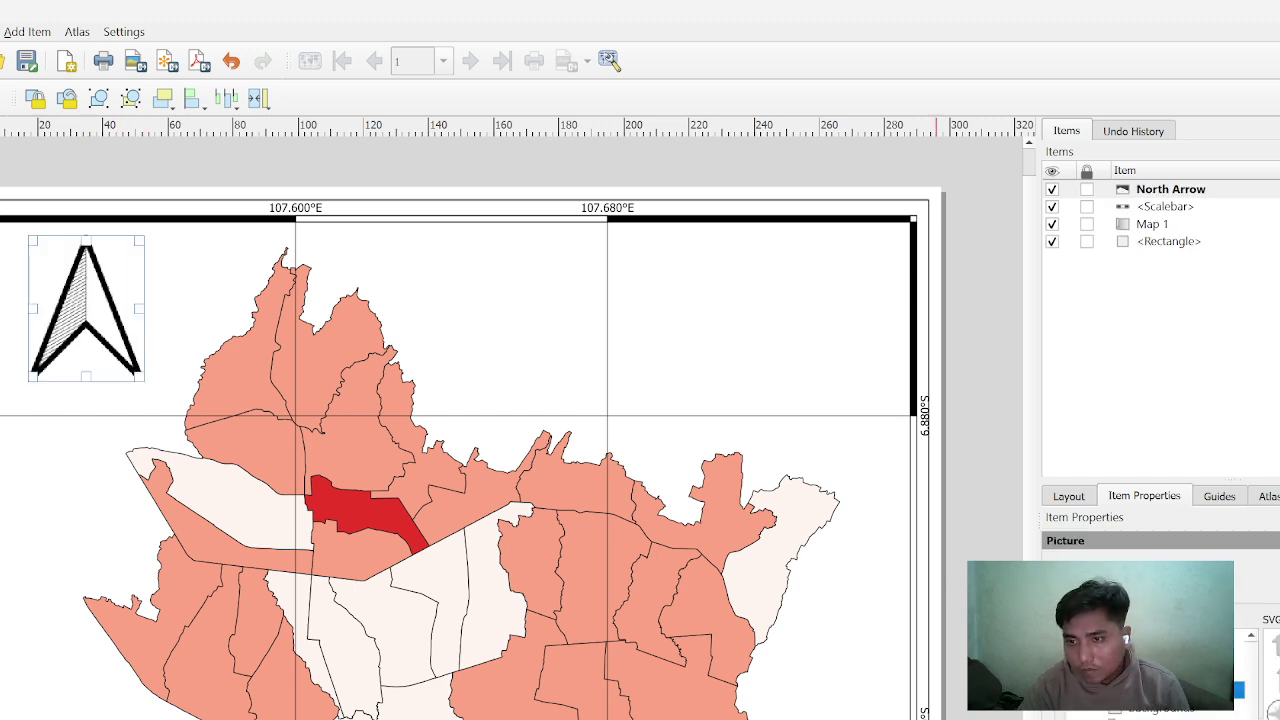
Change the north arrow to an SVG symbol with the letter N and fill it black
click(1240, 690)
scroll(1160, 630, down, 2)
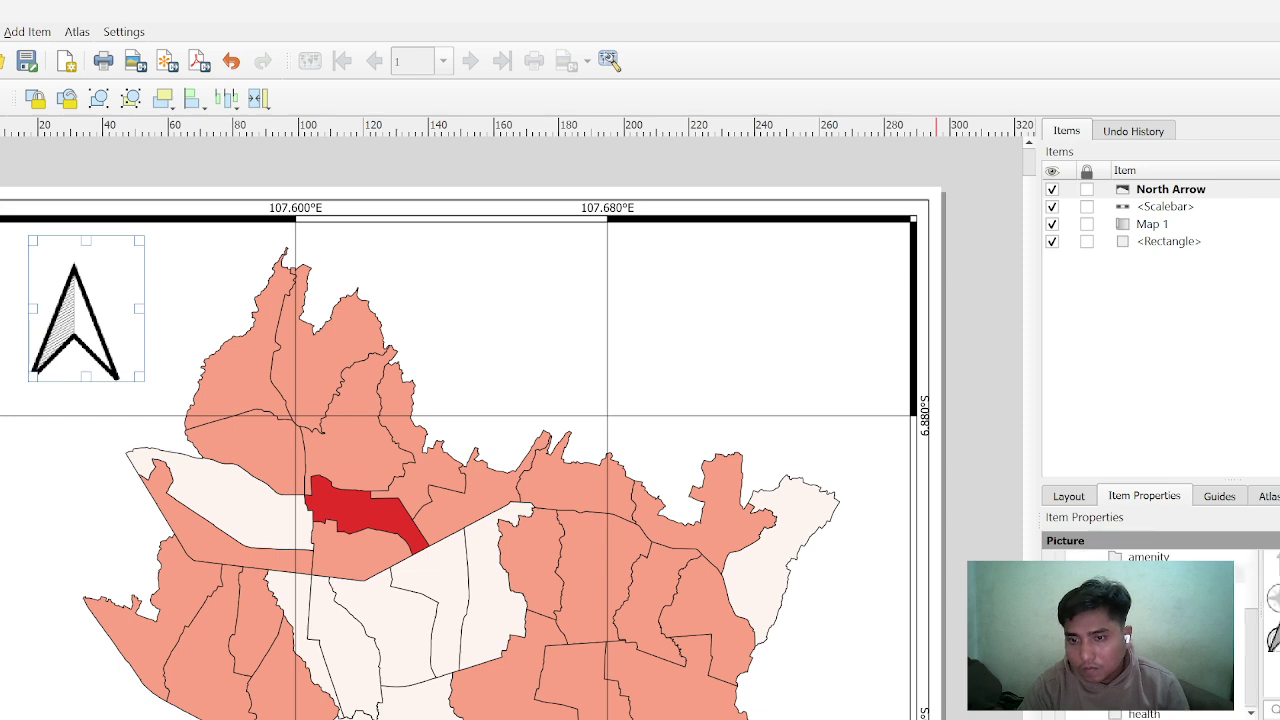
click(1160, 705)
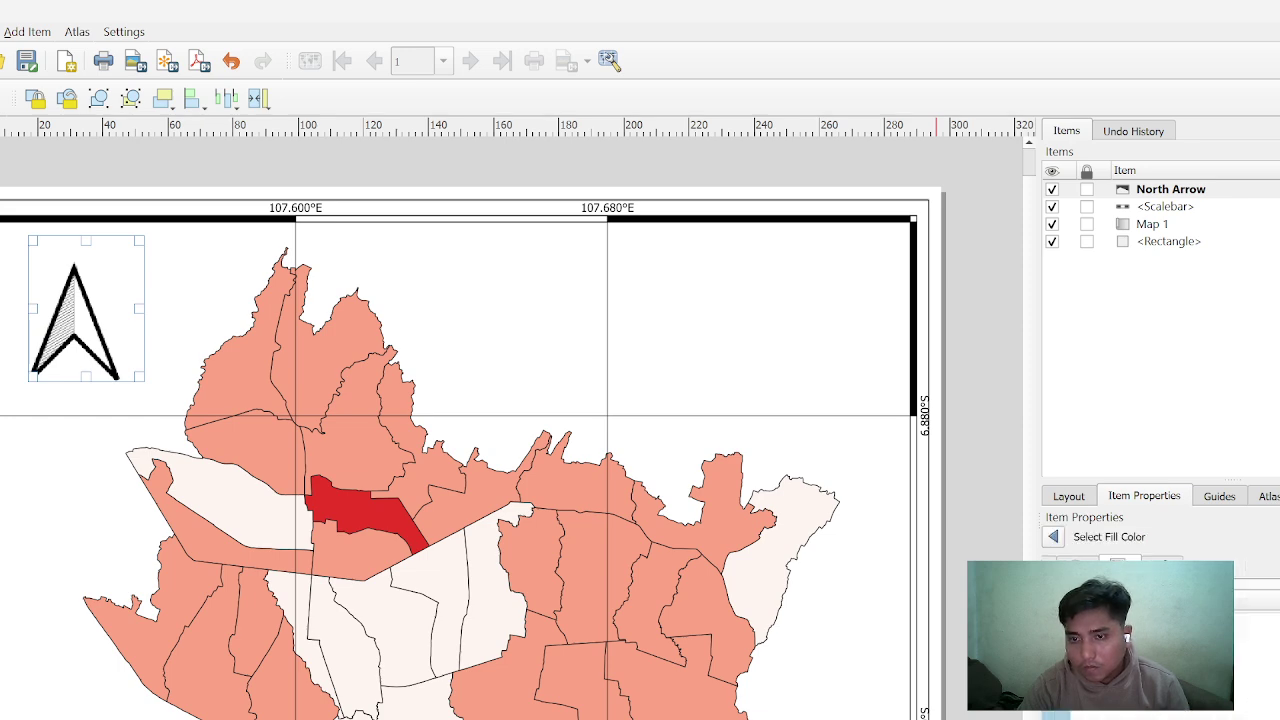
click(1257, 634)
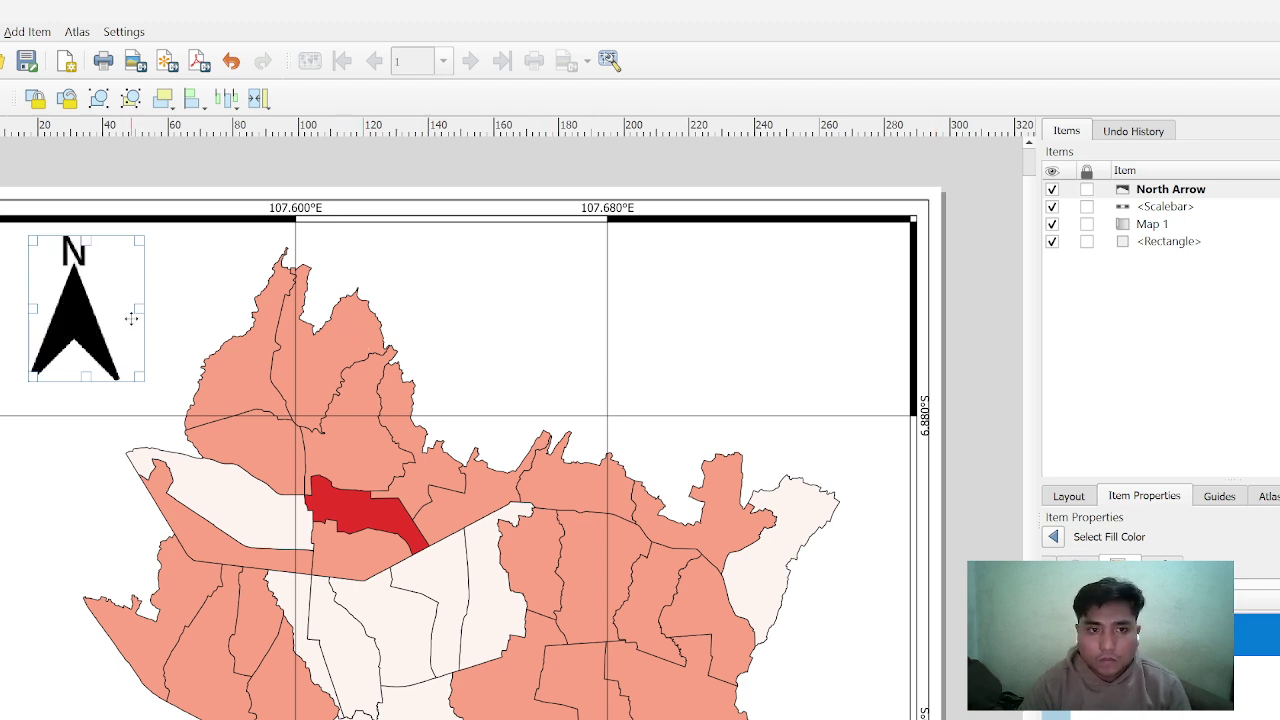
Shrink the north arrow slightly in width and height, keeping it in the empty area northwest of the districts
click(179, 314)
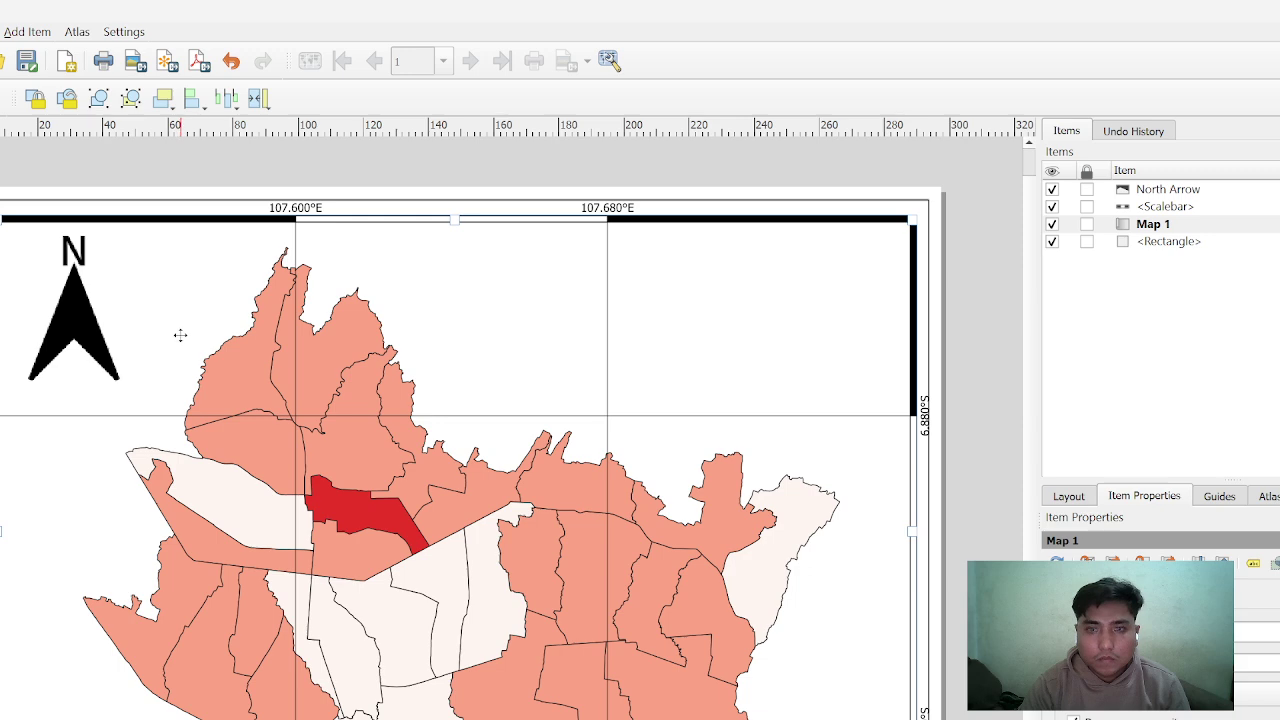
click(115, 356)
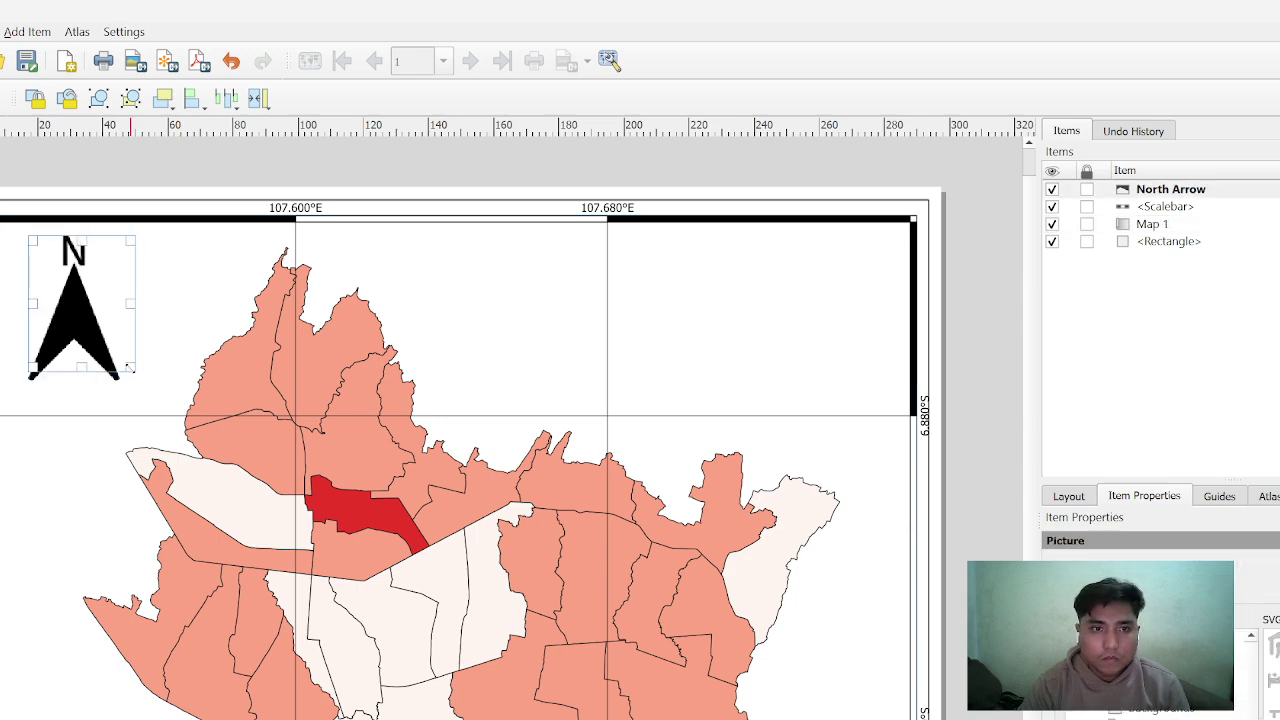
drag(128, 370, 124, 367)
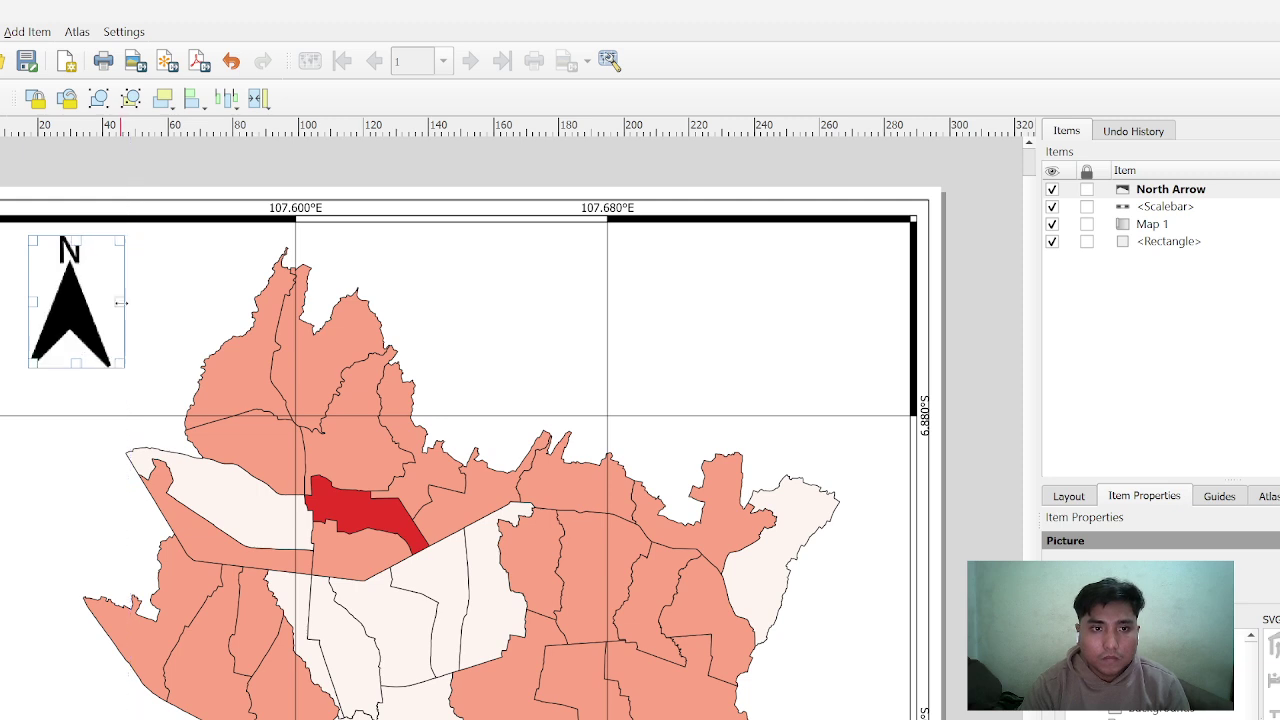
drag(120, 302, 113, 302)
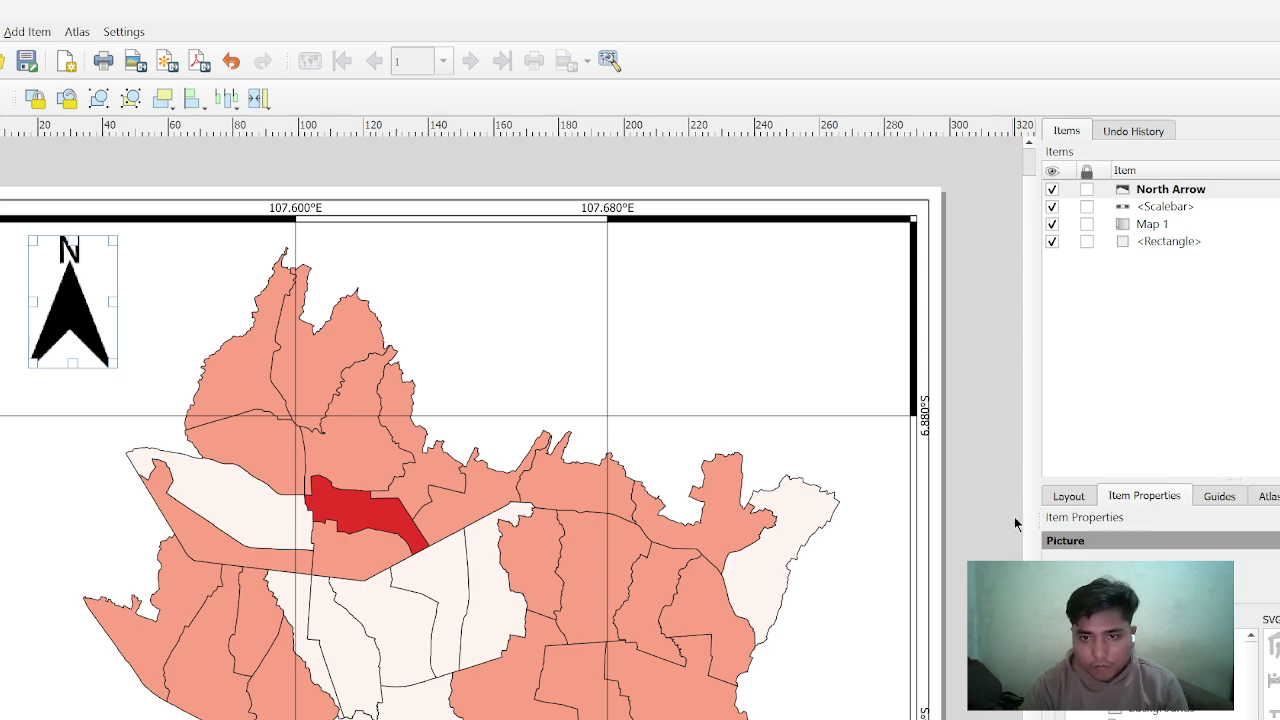
click(1002, 468)
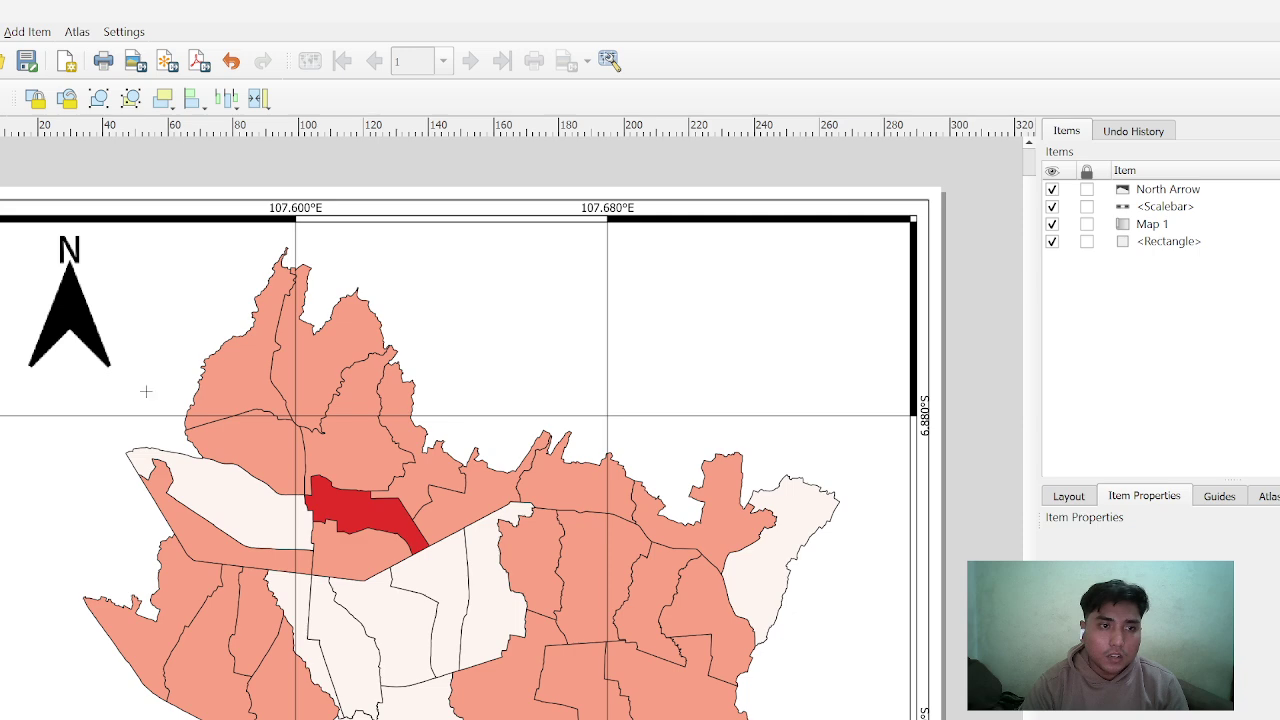
Add a wide text label in the empty area northeast of the districts and clear its placeholder text
drag(530, 268, 912, 312)
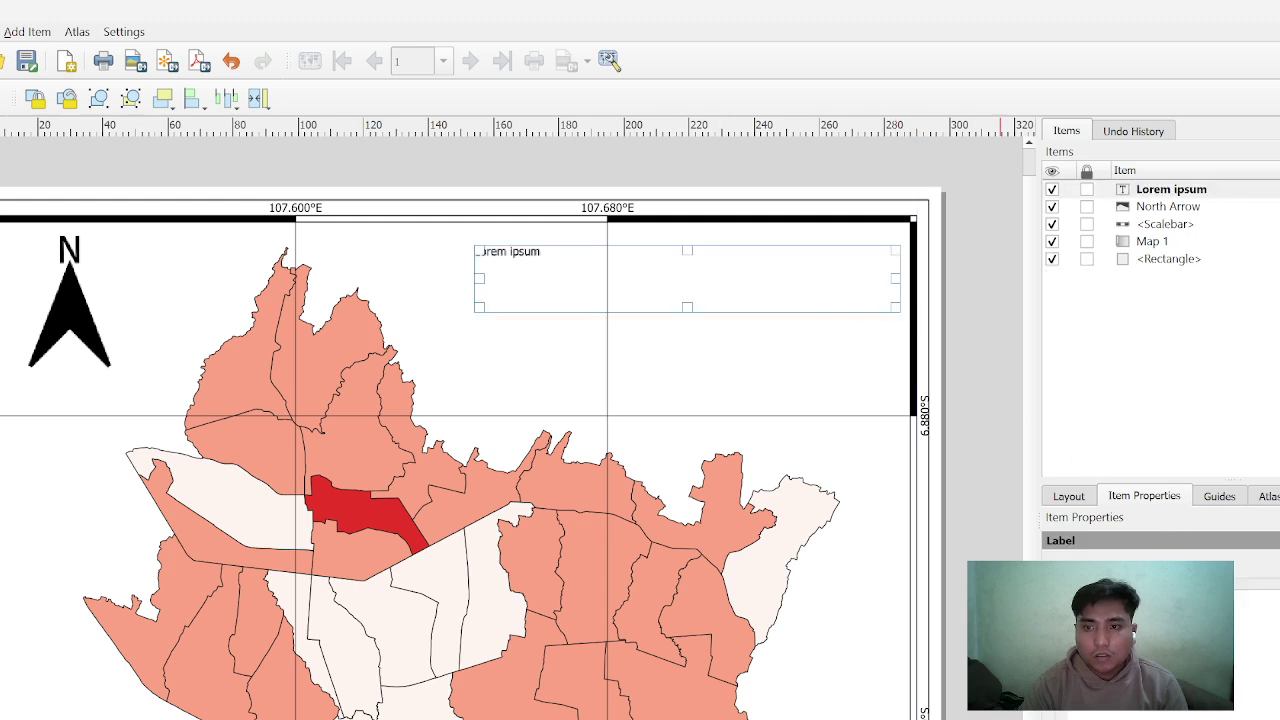
key(BackSpace)
key(BackSpace)
key(BackSpace)
key(BackSpace)
key(BackSpace)
key(BackSpace)
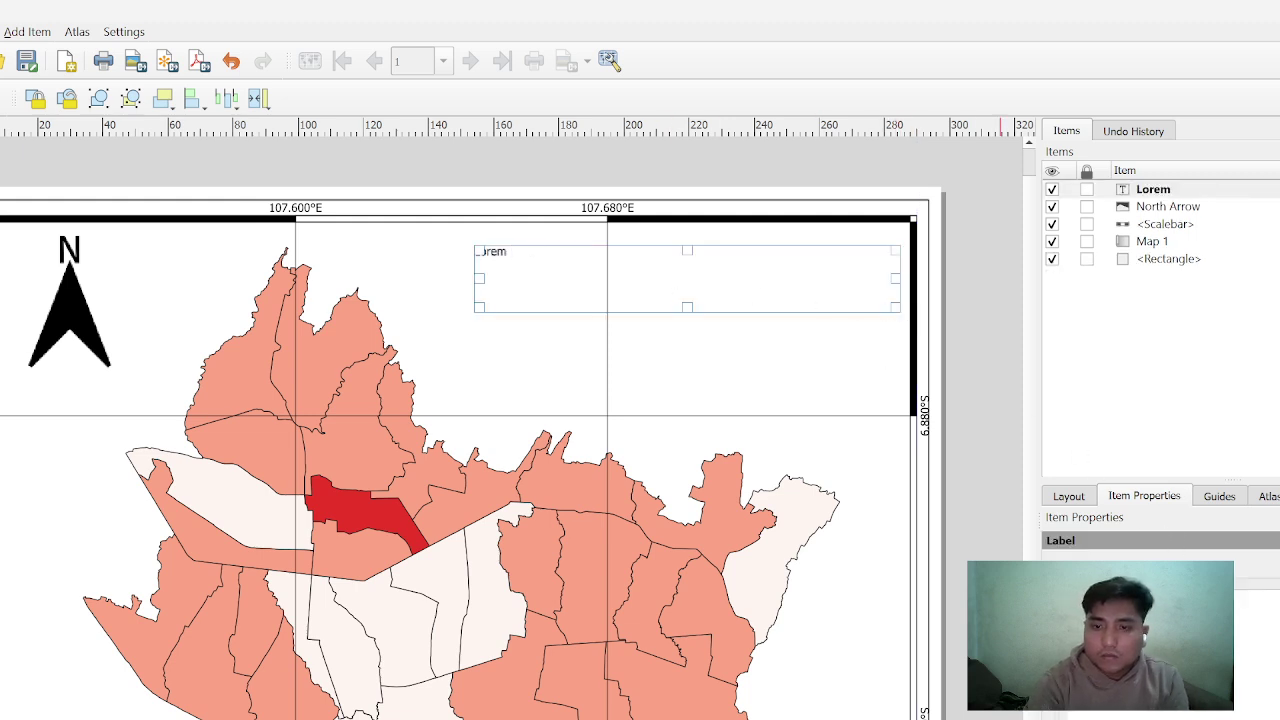
key(BackSpace)
key(BackSpace)
key(BackSpace)
key(BackSpace)
key(BackSpace)
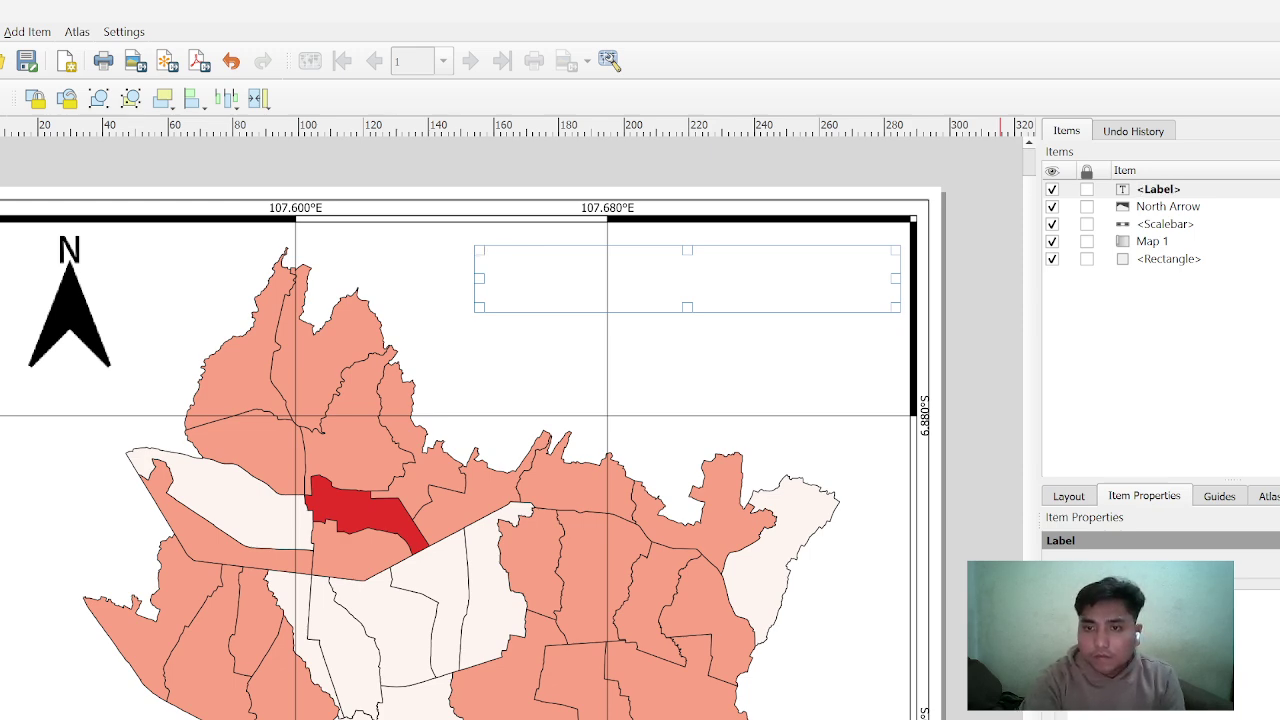
Consult the map title in the reference article in Nitro PDF Pro and enter RATA RATA KELEMBAPAN KOTA BANDUNG in the QGIS layout label
key(alt+Tab)
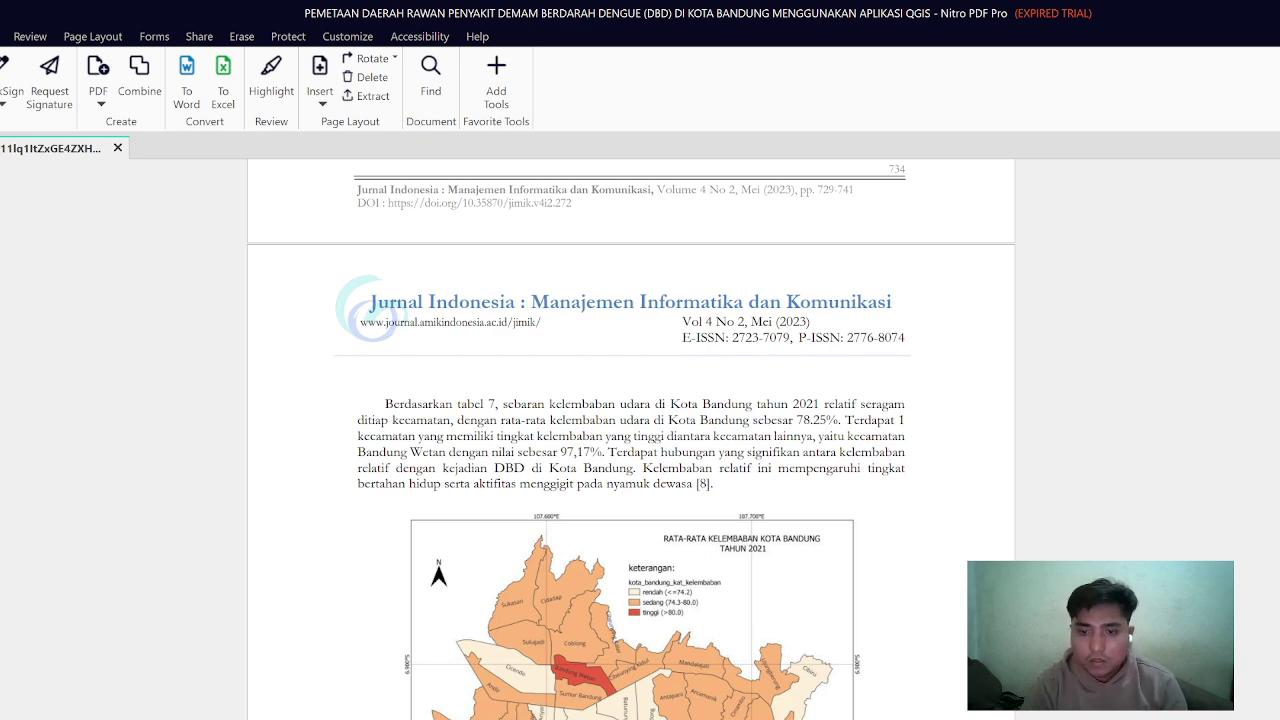
key(alt+Tab)
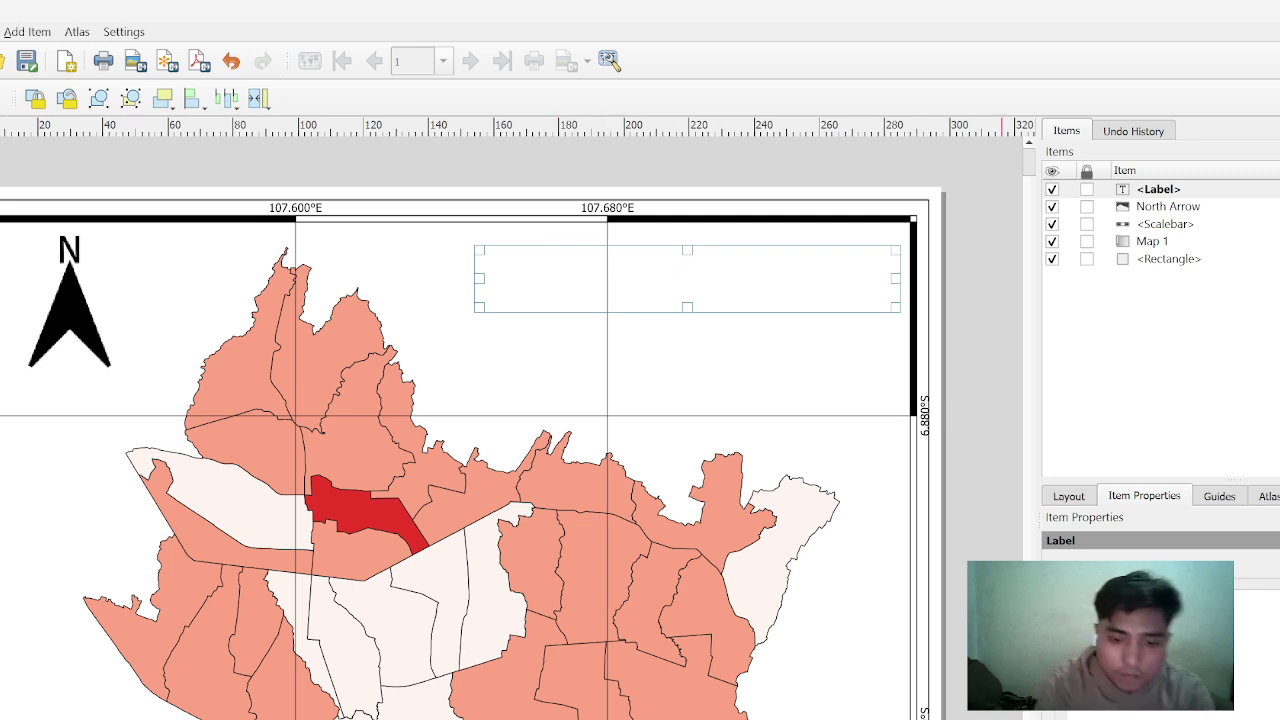
text(RATA RA)
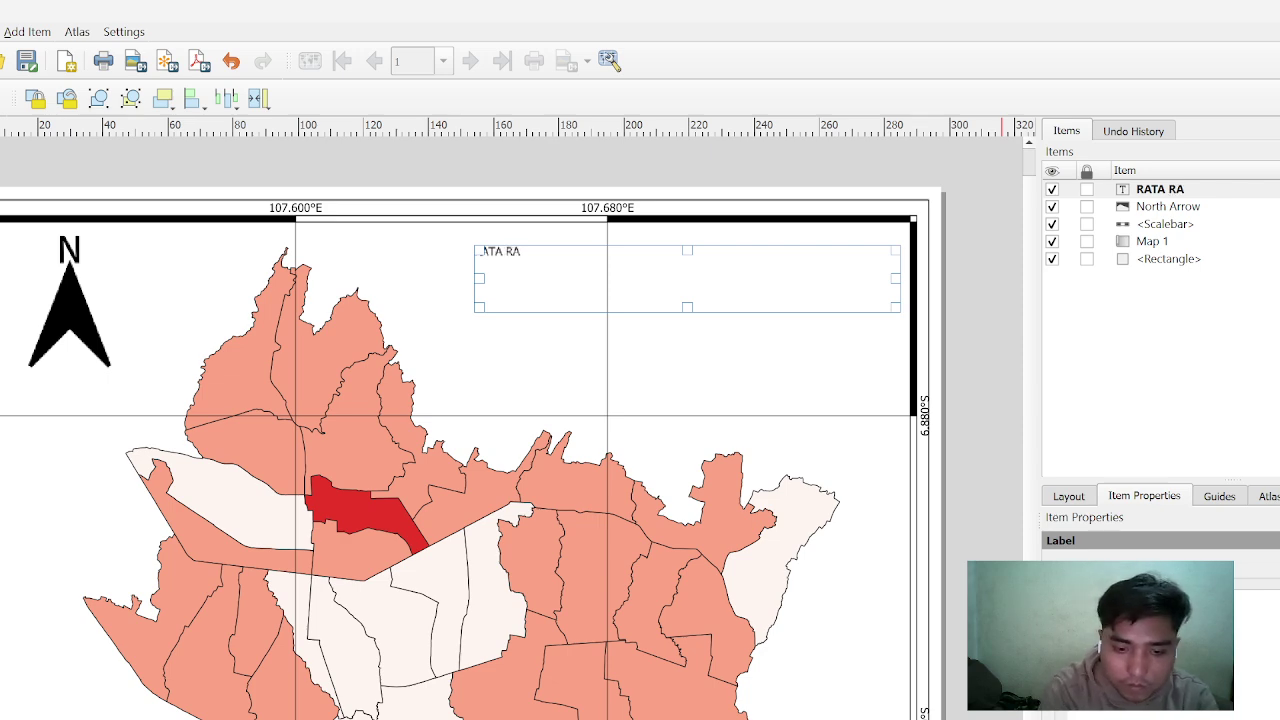
text(TA KELEMB)
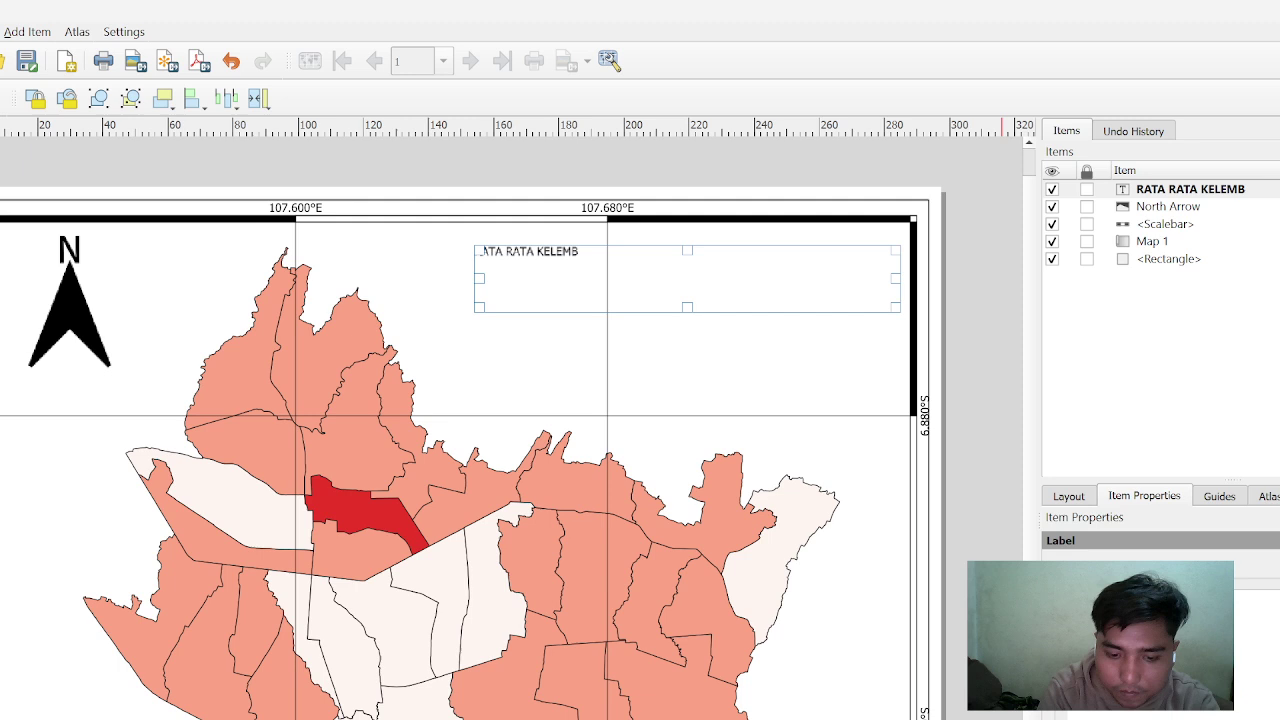
text(APAN KOTA)
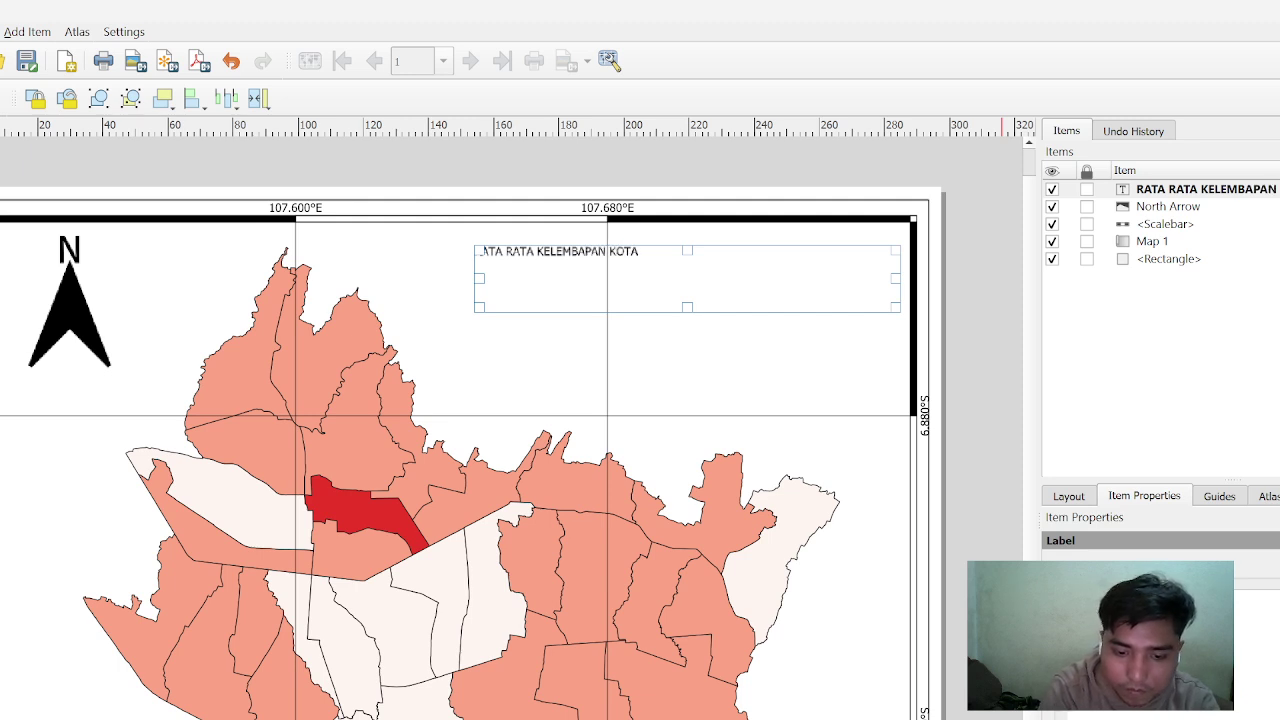
text( BANDUNG)
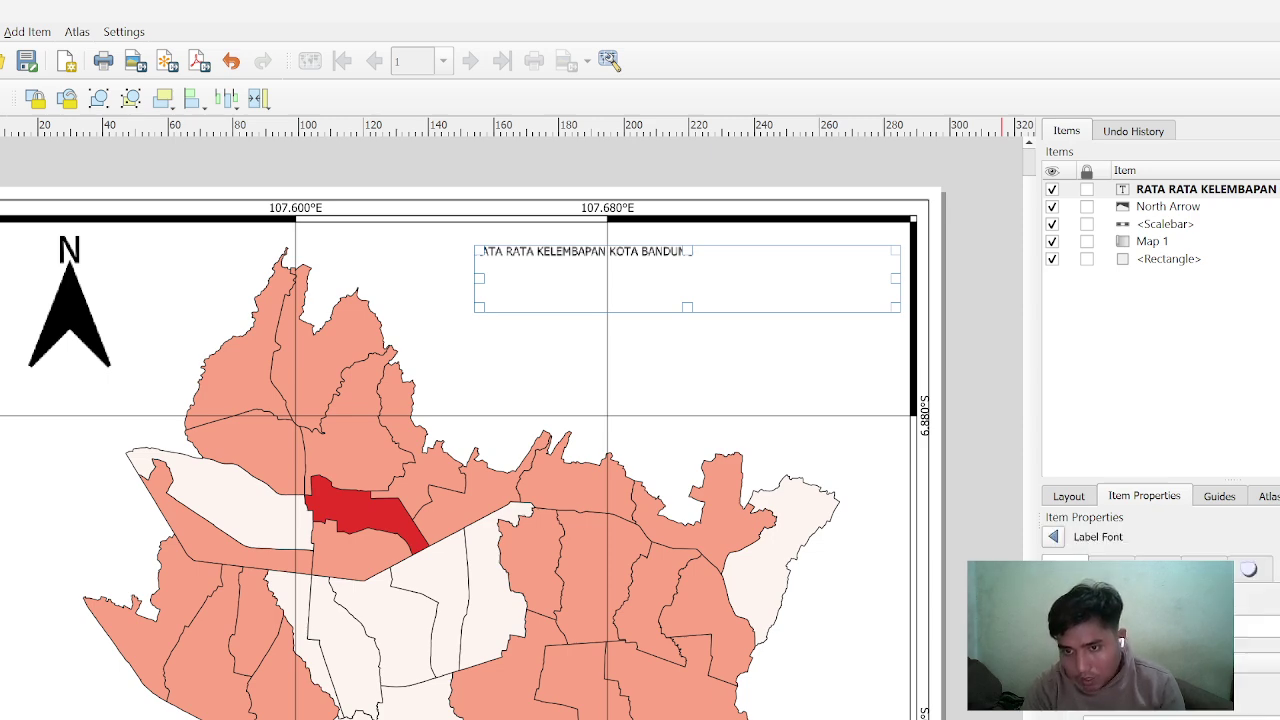
Make the title label's font bold and larger, and shift the label slightly west
click(1180, 662)
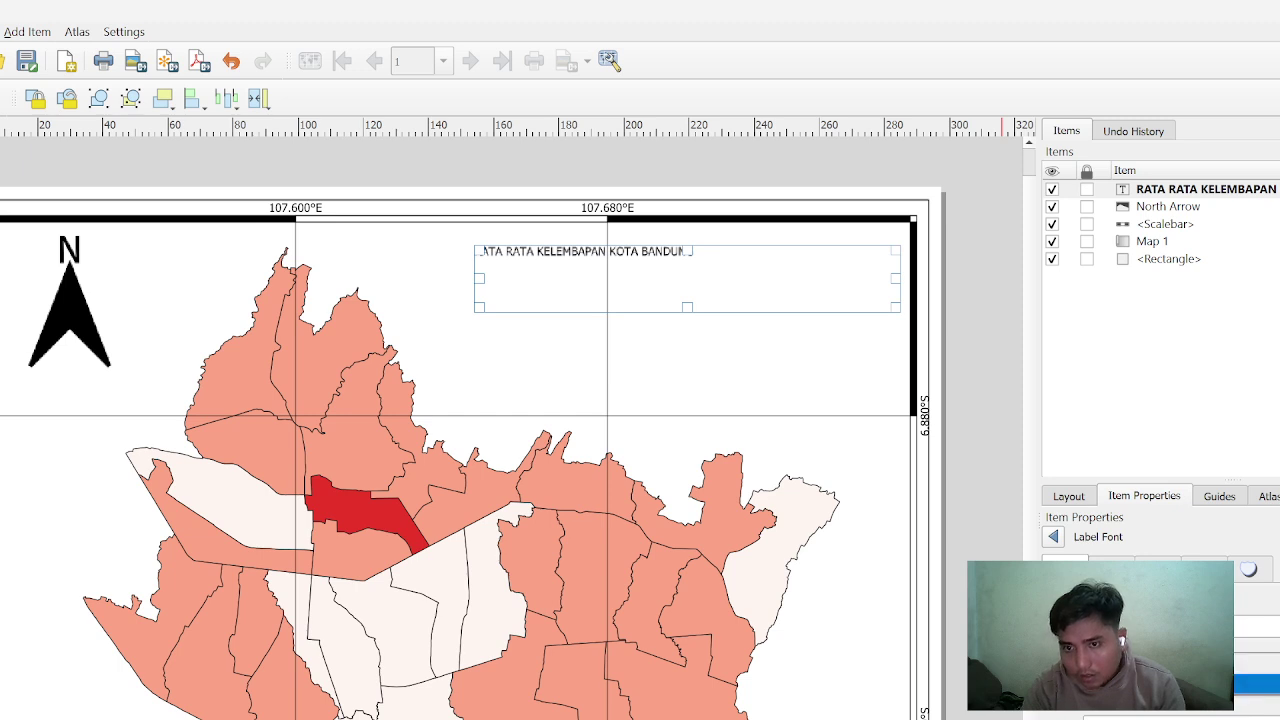
click(1180, 686)
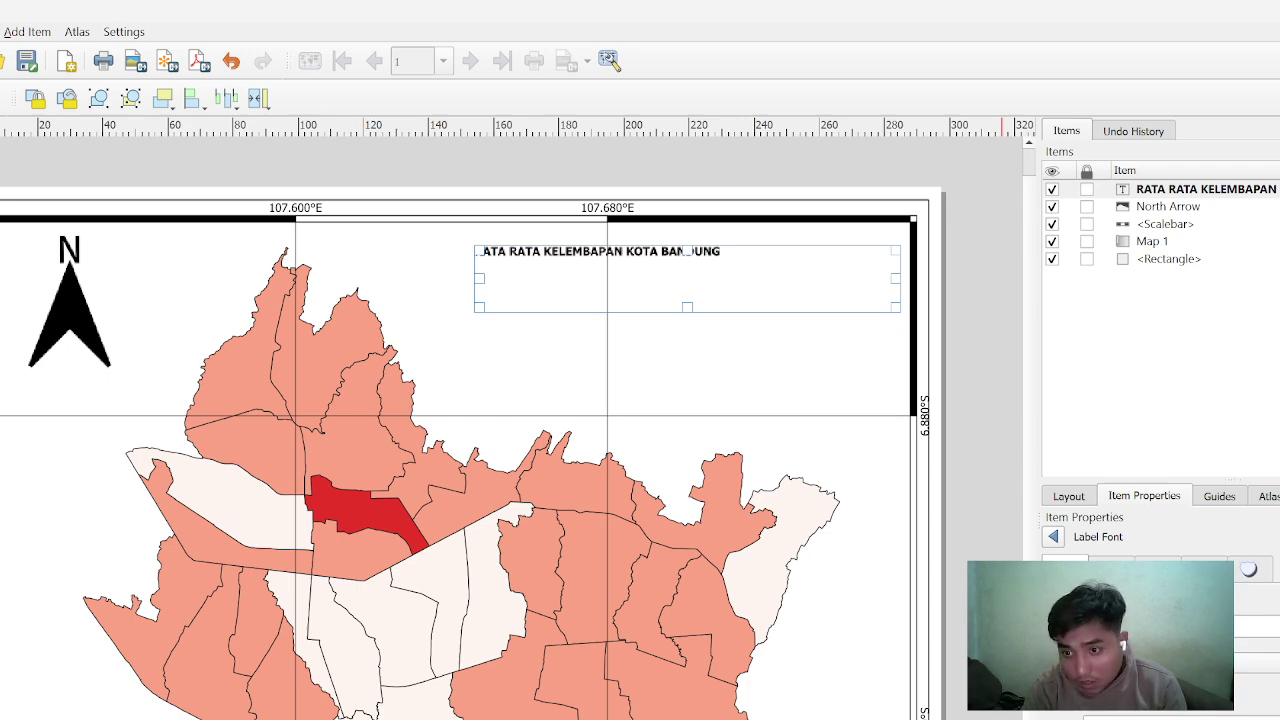
click(1233, 717)
click(1233, 717)
click(1233, 717)
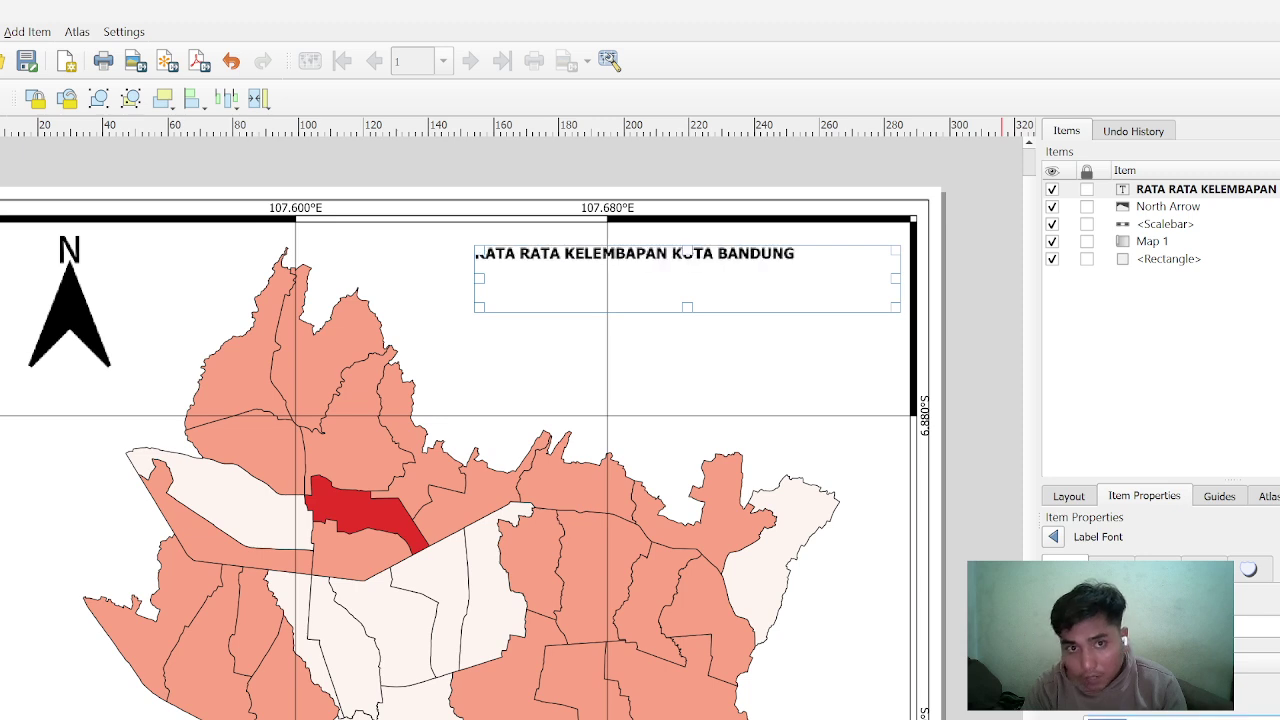
click(1233, 717)
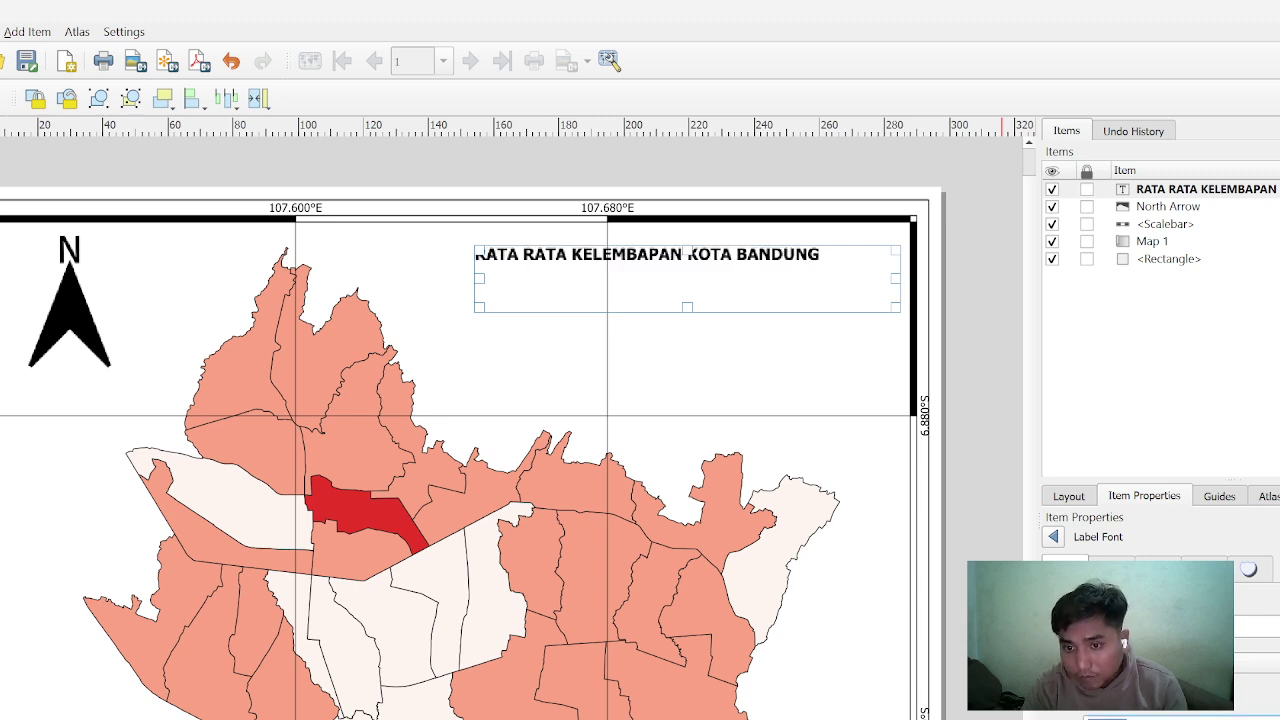
scroll(1257, 660, down, 2)
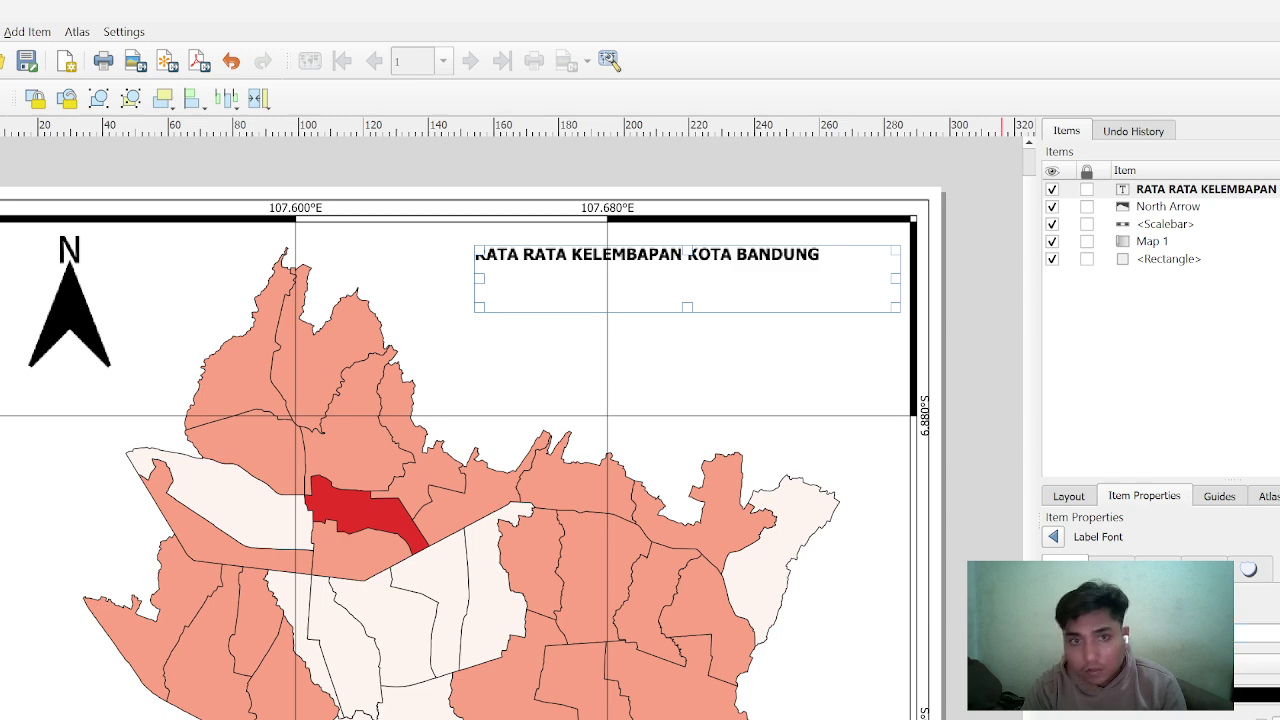
click(1053, 536)
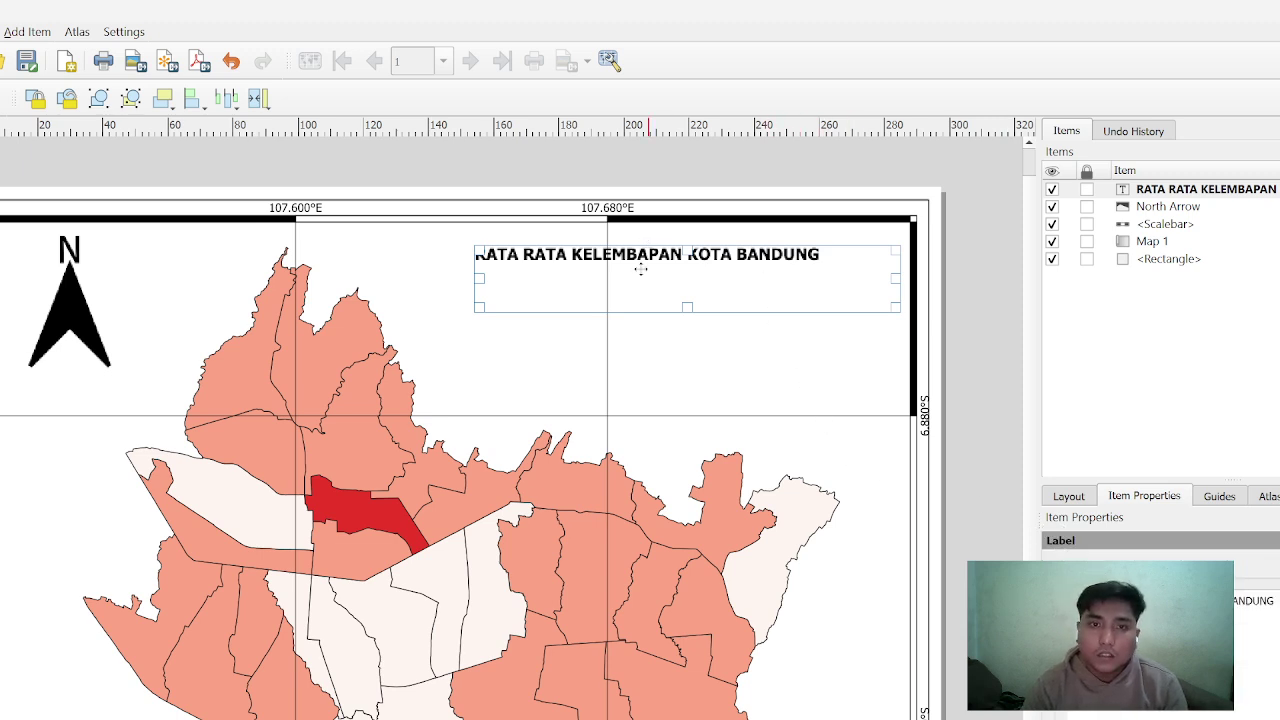
click(735, 380)
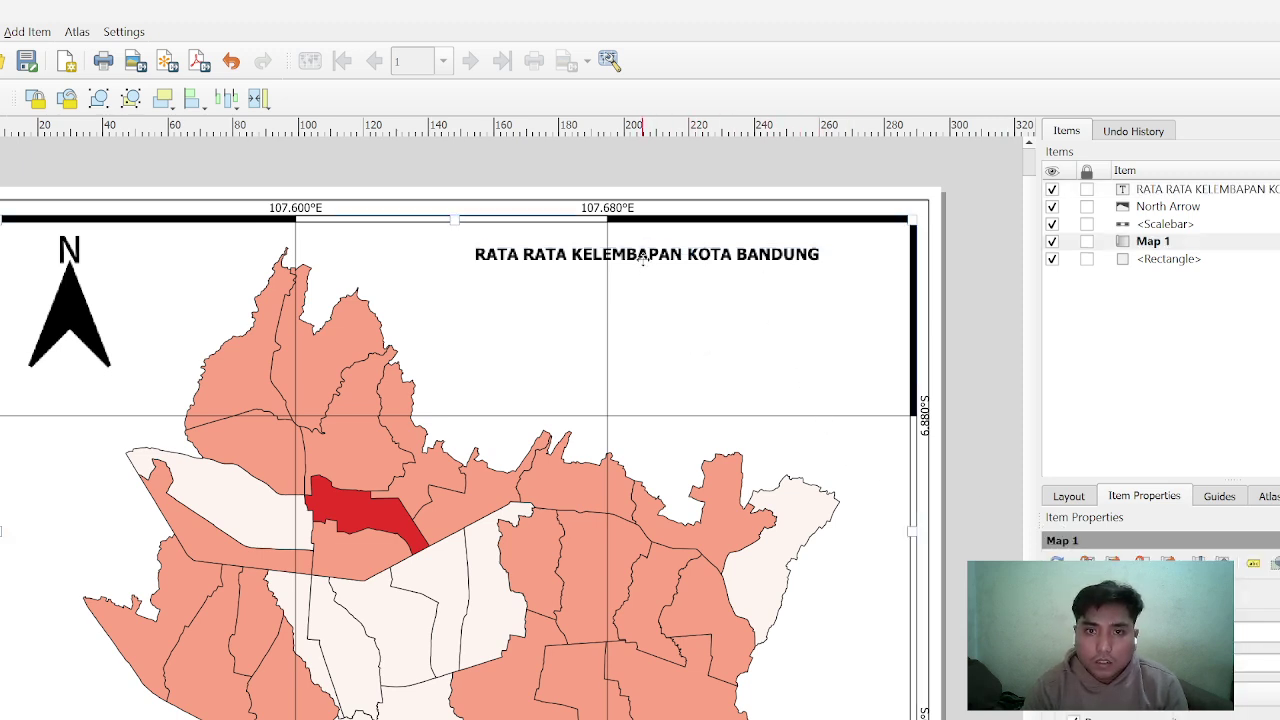
drag(643, 265, 594, 256)
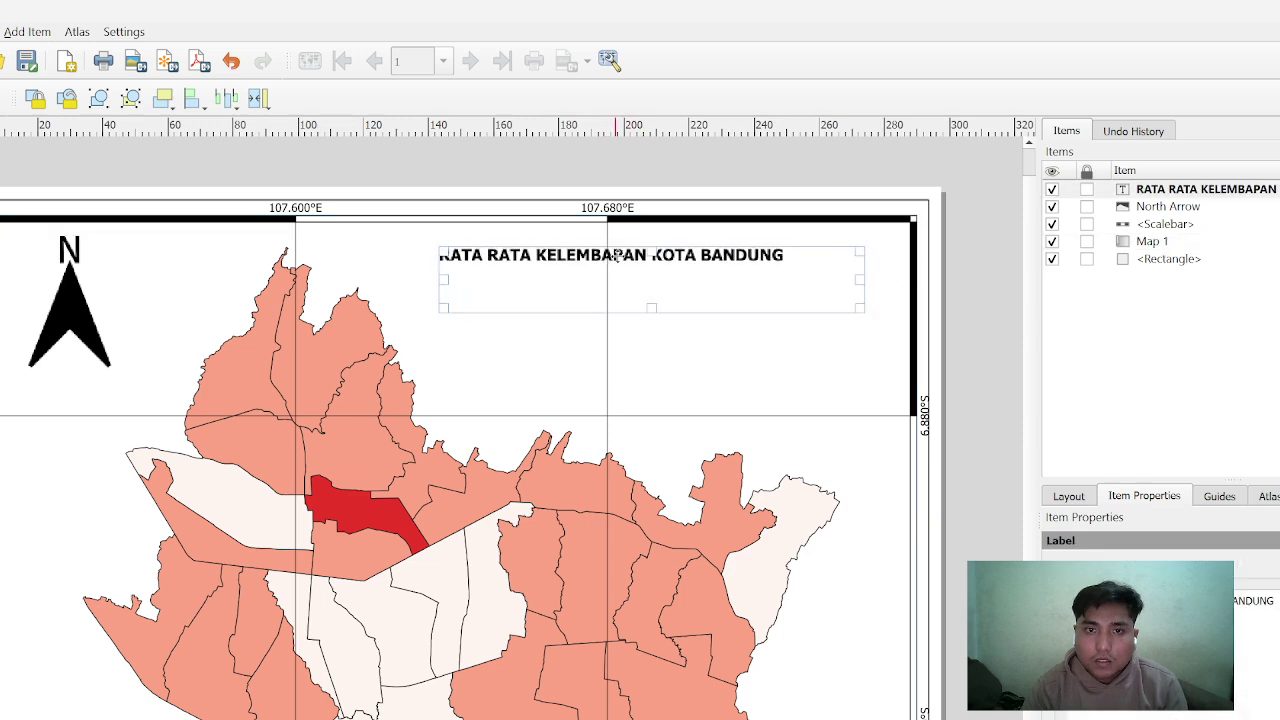
click(731, 337)
right_click(694, 279)
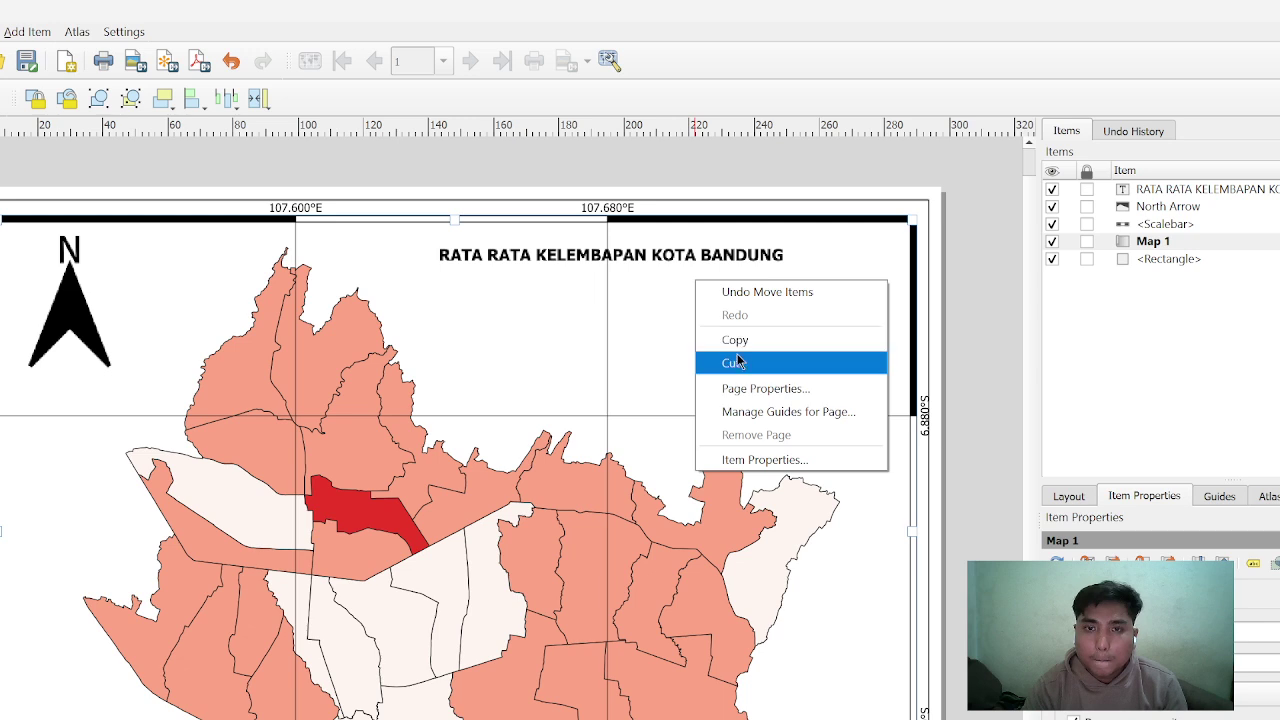
click(737, 347)
right_click(685, 263)
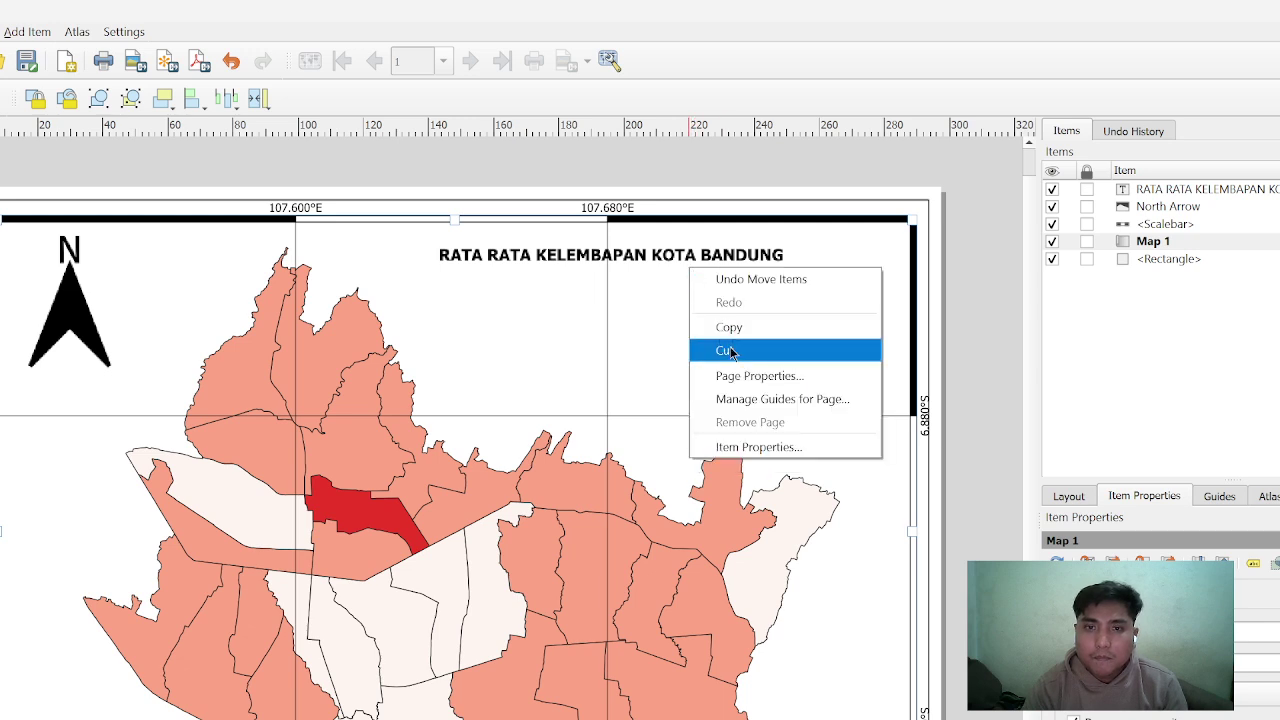
click(728, 348)
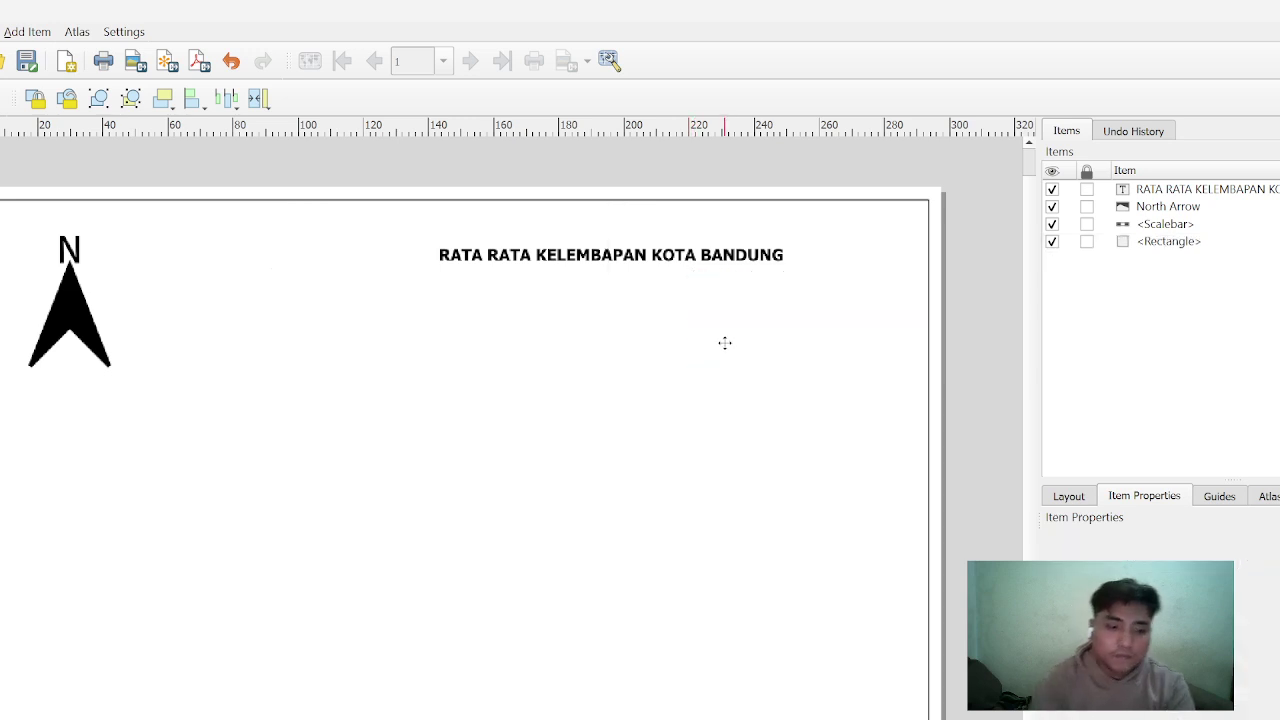
key(ctrl+z)
Cut the title label, paste it back and position it just inside the map's northern border, northeast of the districts
click(647, 247)
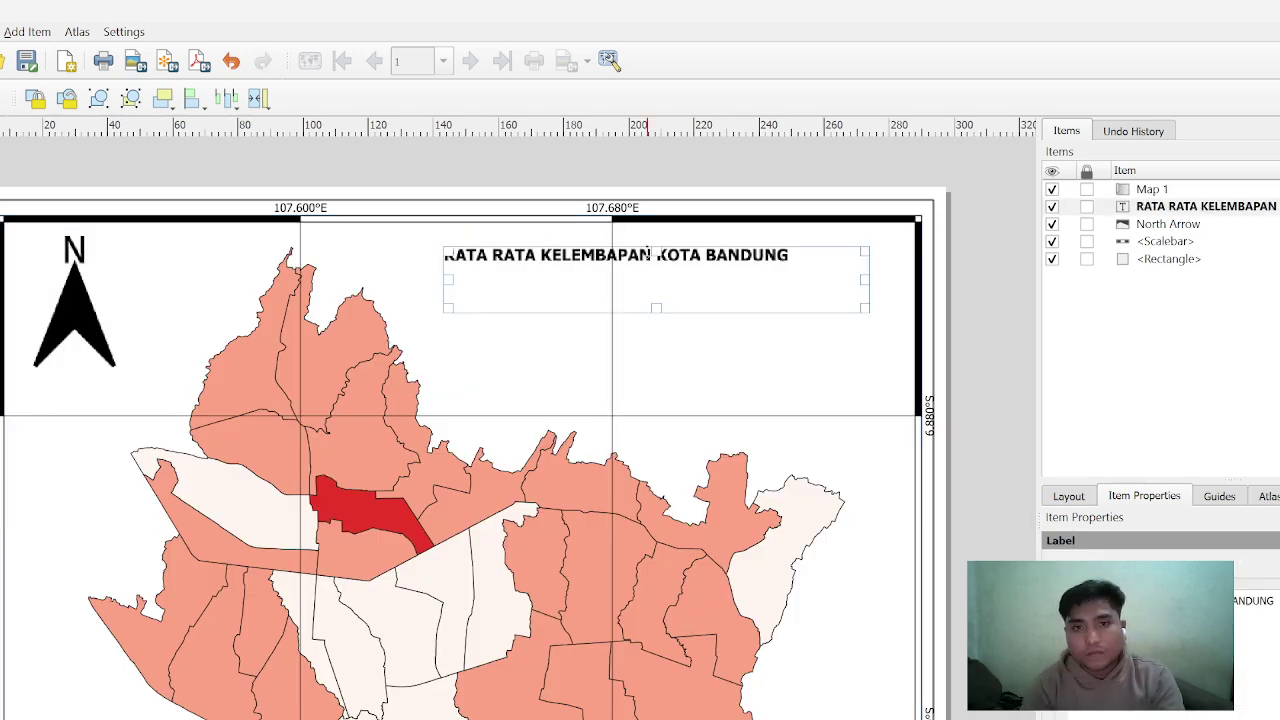
right_click(645, 263)
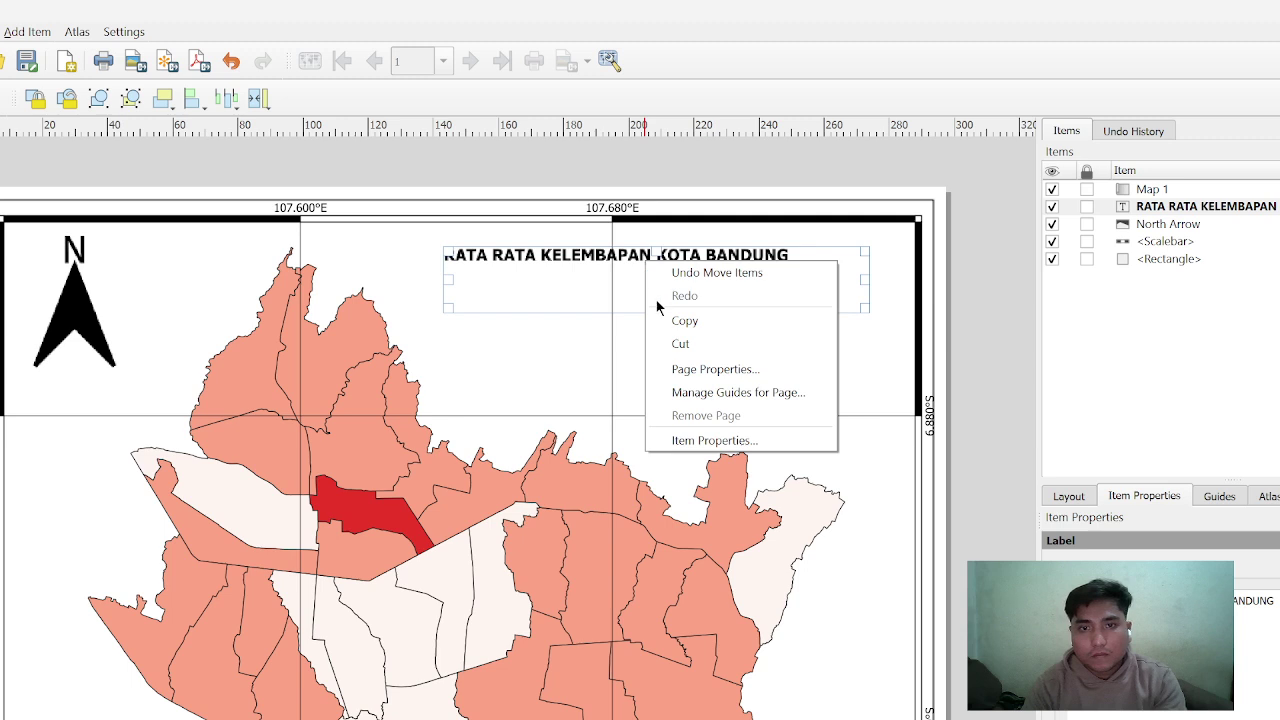
click(673, 322)
right_click(650, 254)
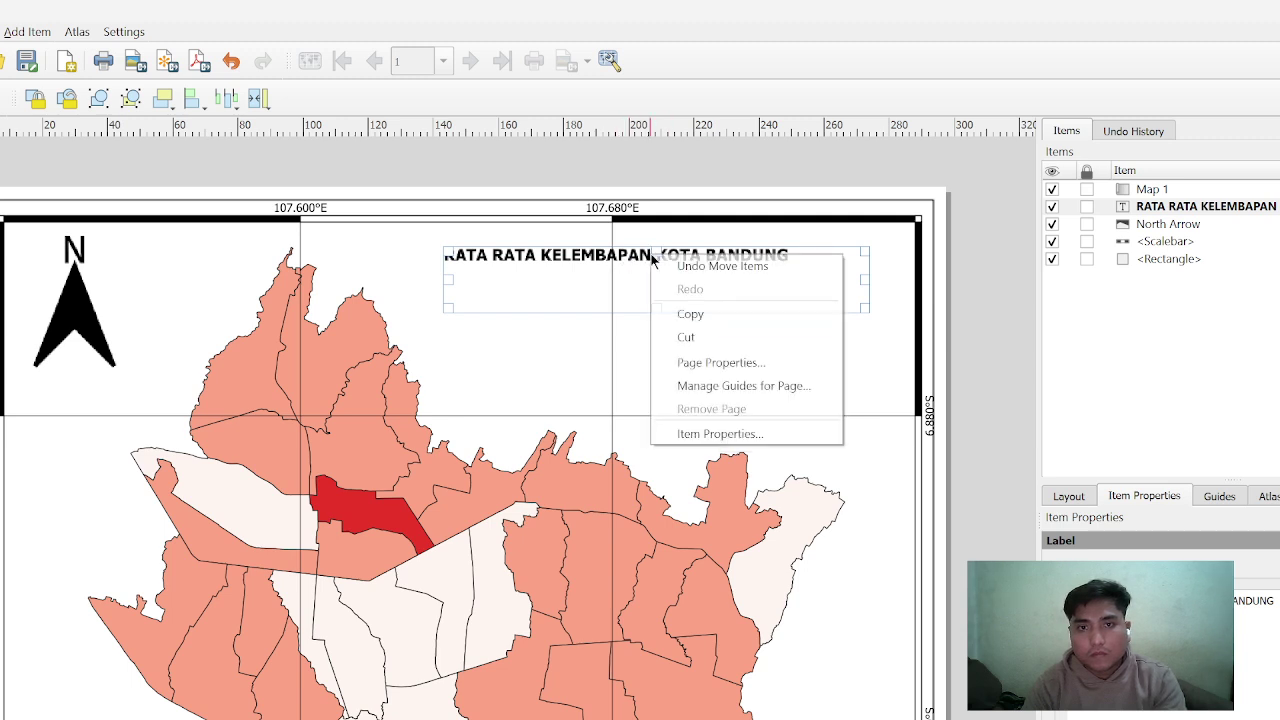
click(692, 338)
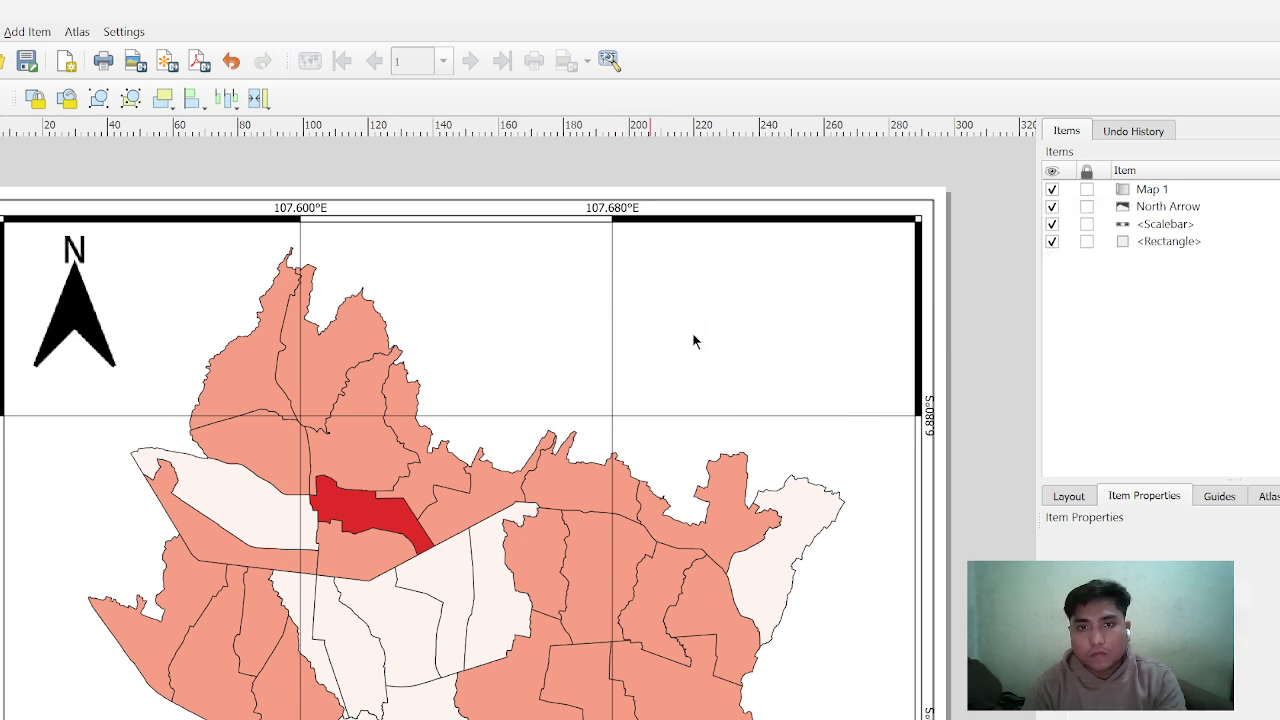
right_click(527, 274)
click(567, 332)
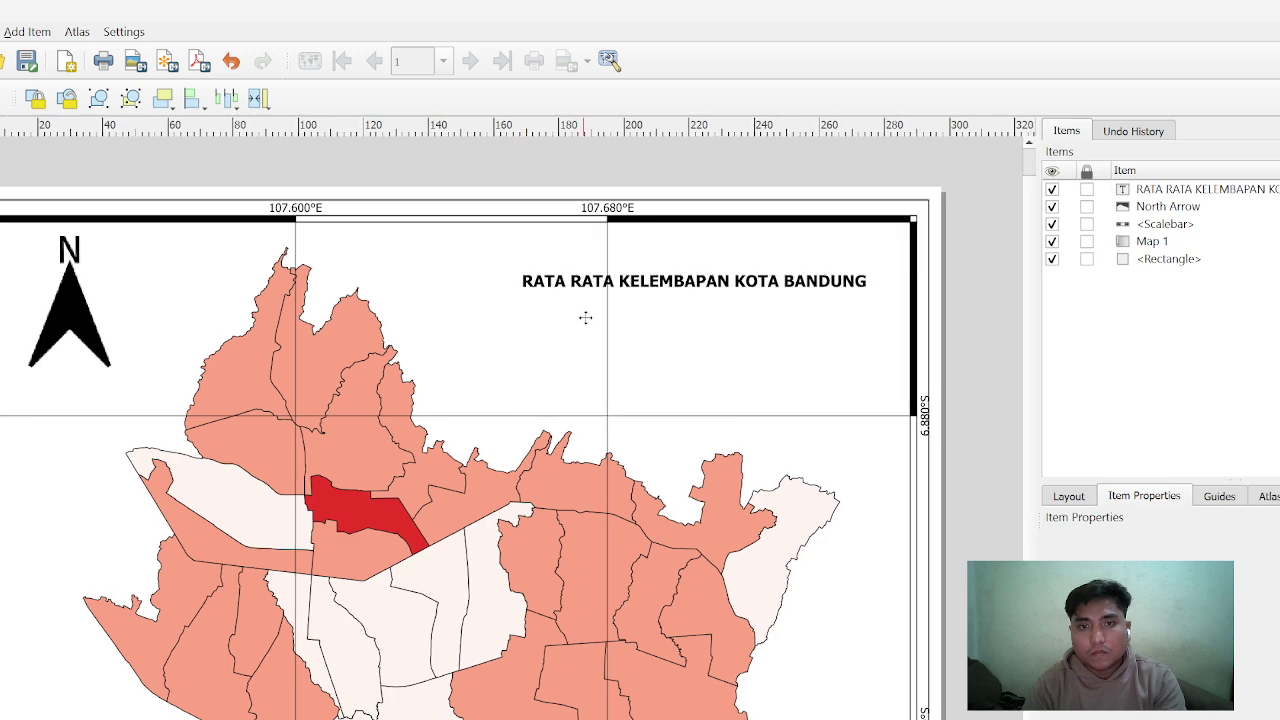
click(590, 285)
drag(535, 265, 509, 246)
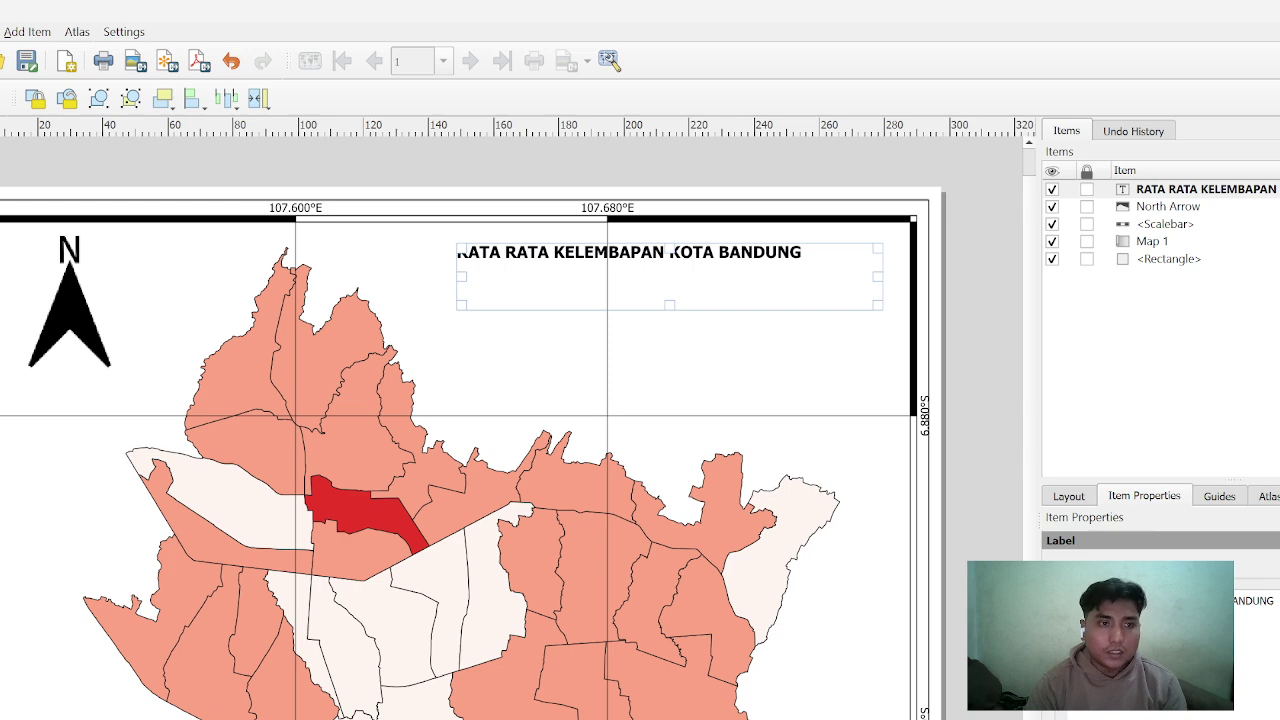
Add a legend showing the rendah, sedang and tinggi classes and place it below the start of the title
drag(447, 333, 617, 431)
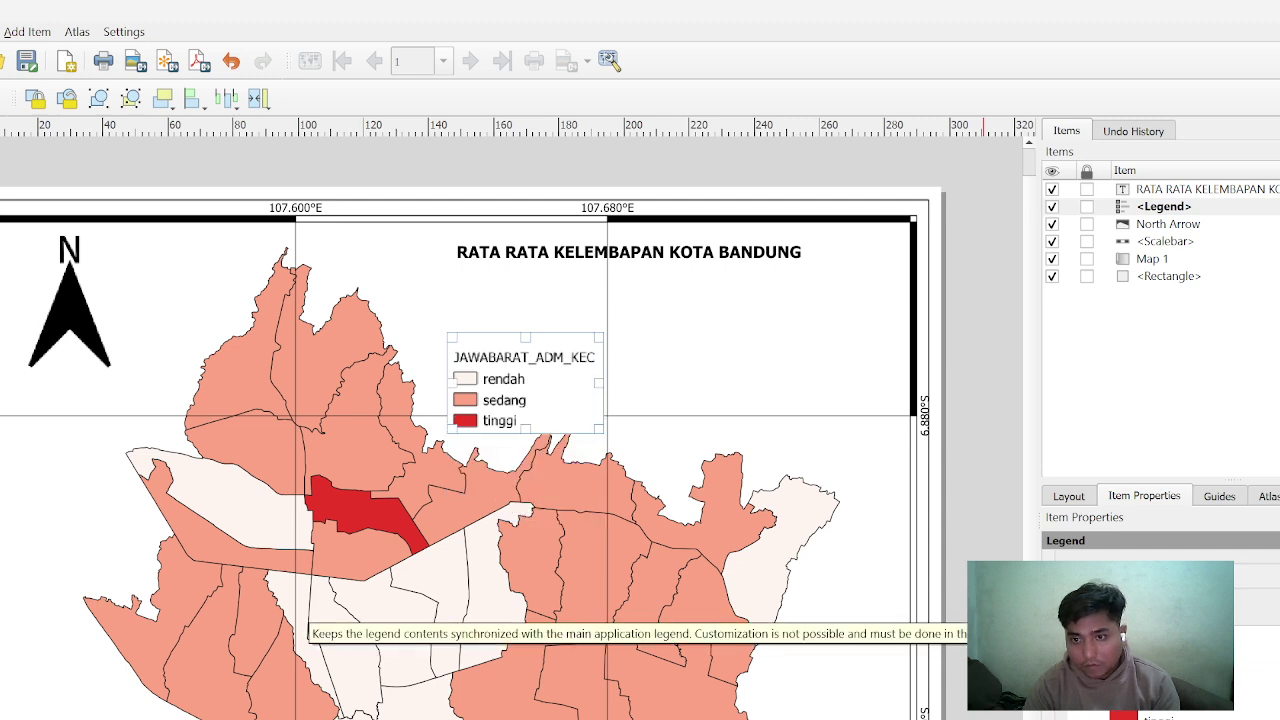
click(1010, 555)
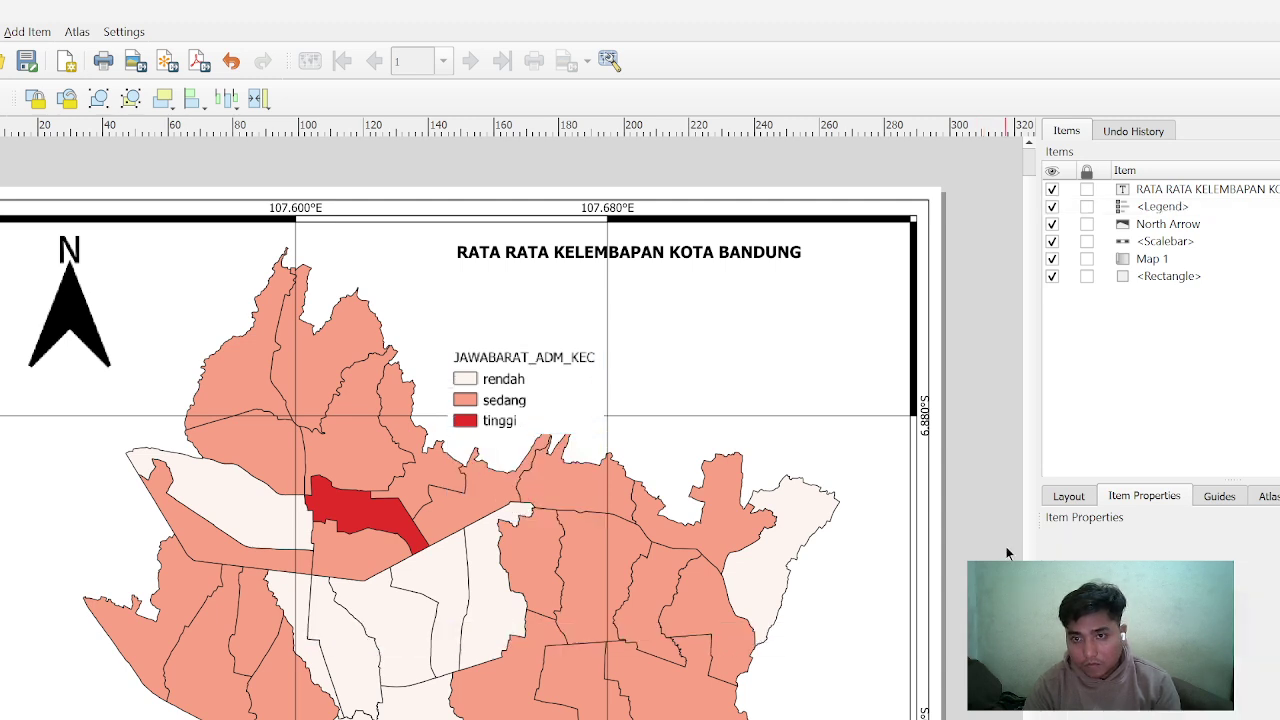
drag(527, 389, 534, 366)
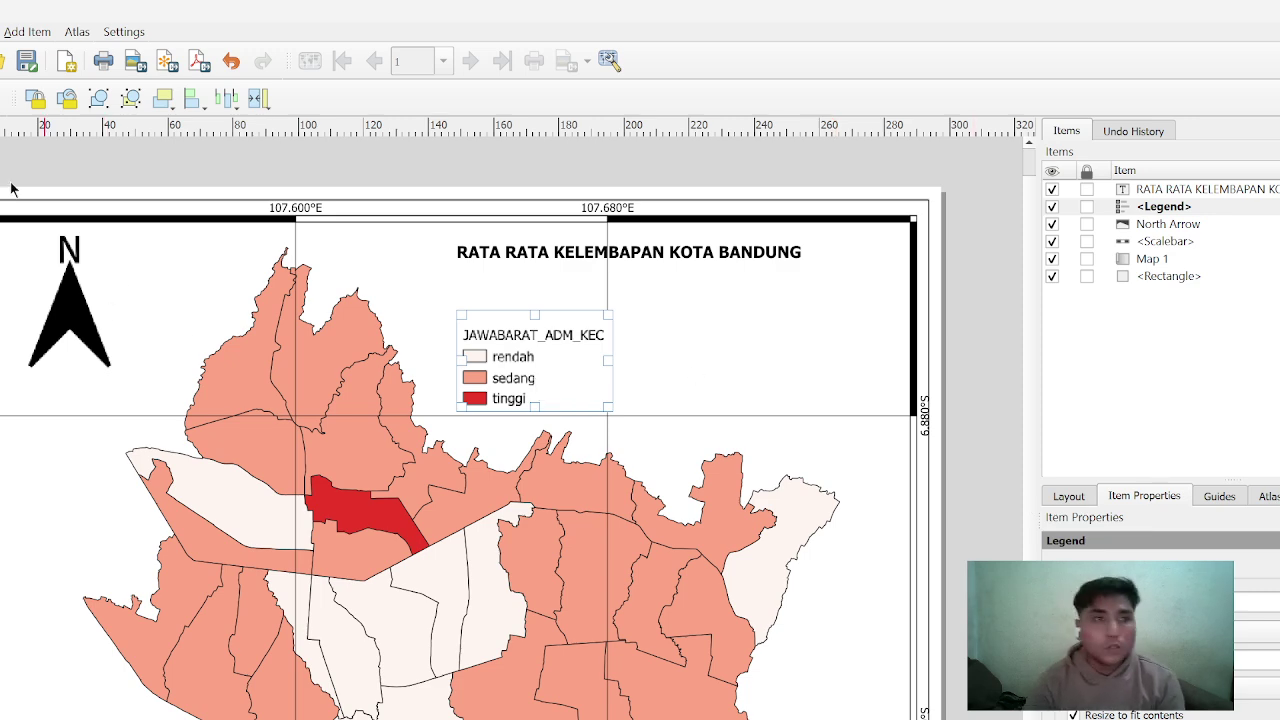
Export the print layout as a PNG image named KUDARA on drive D
key(alt+l)
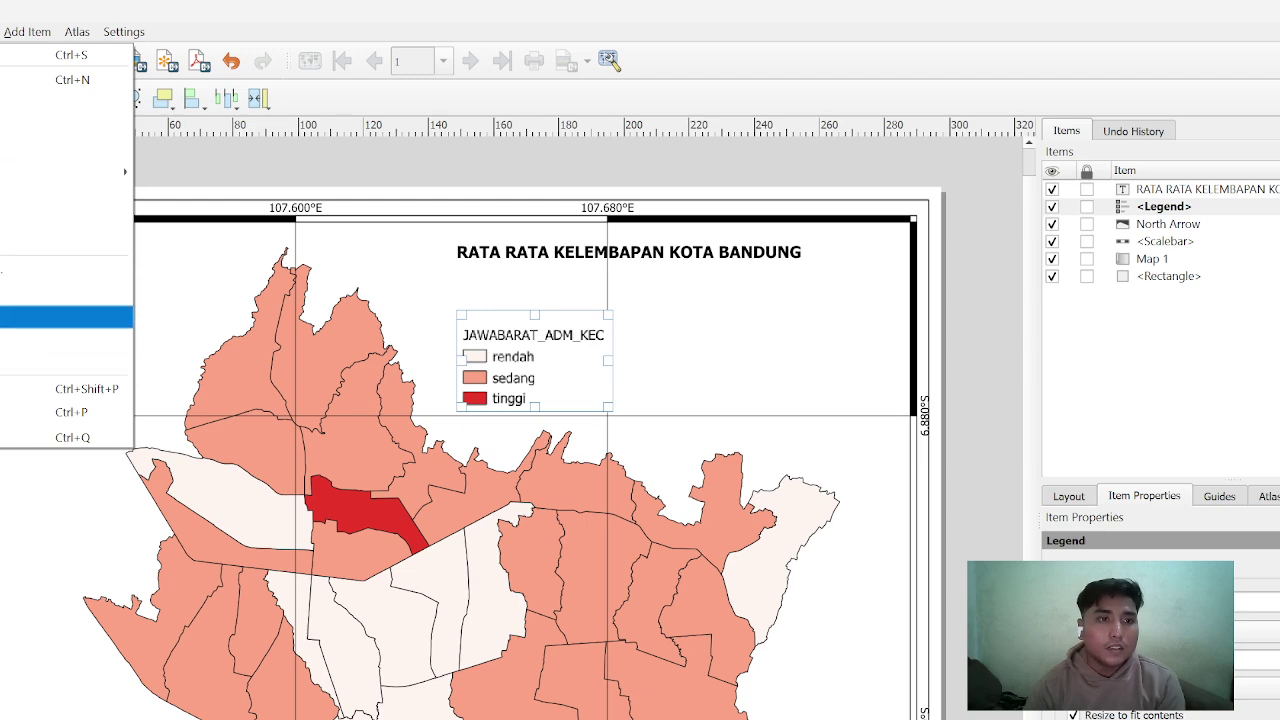
key(Return)
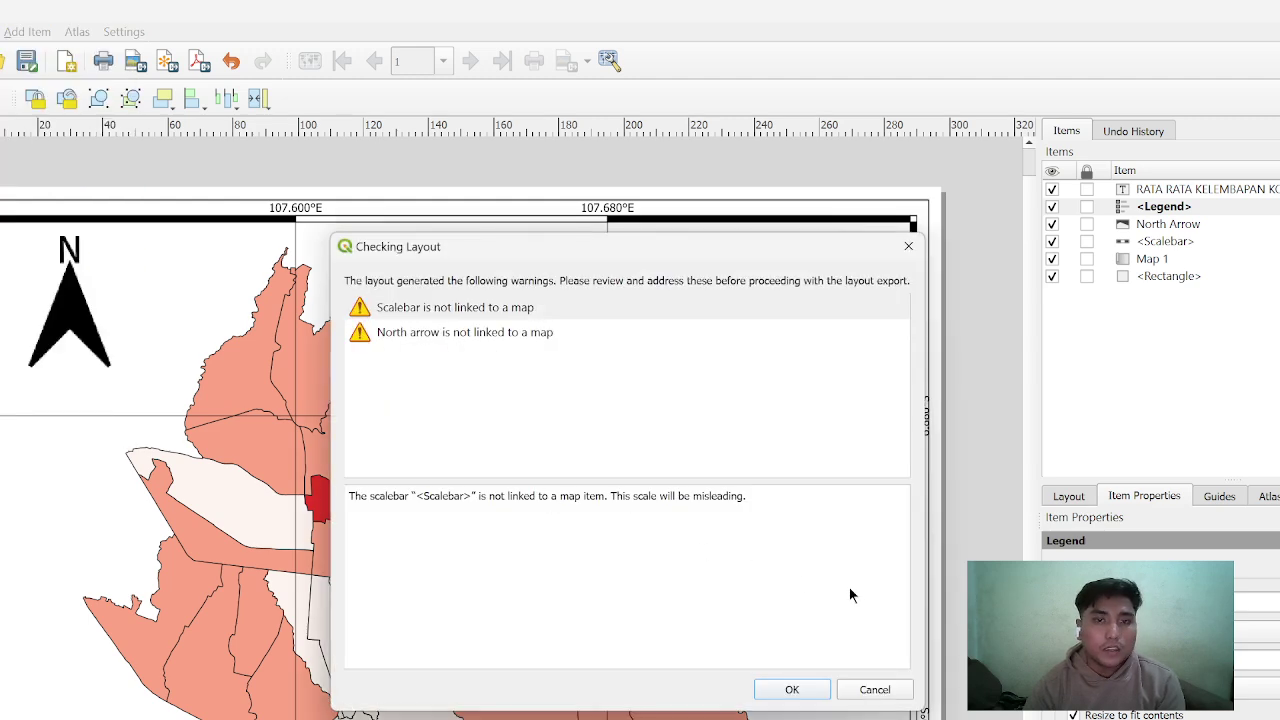
click(792, 690)
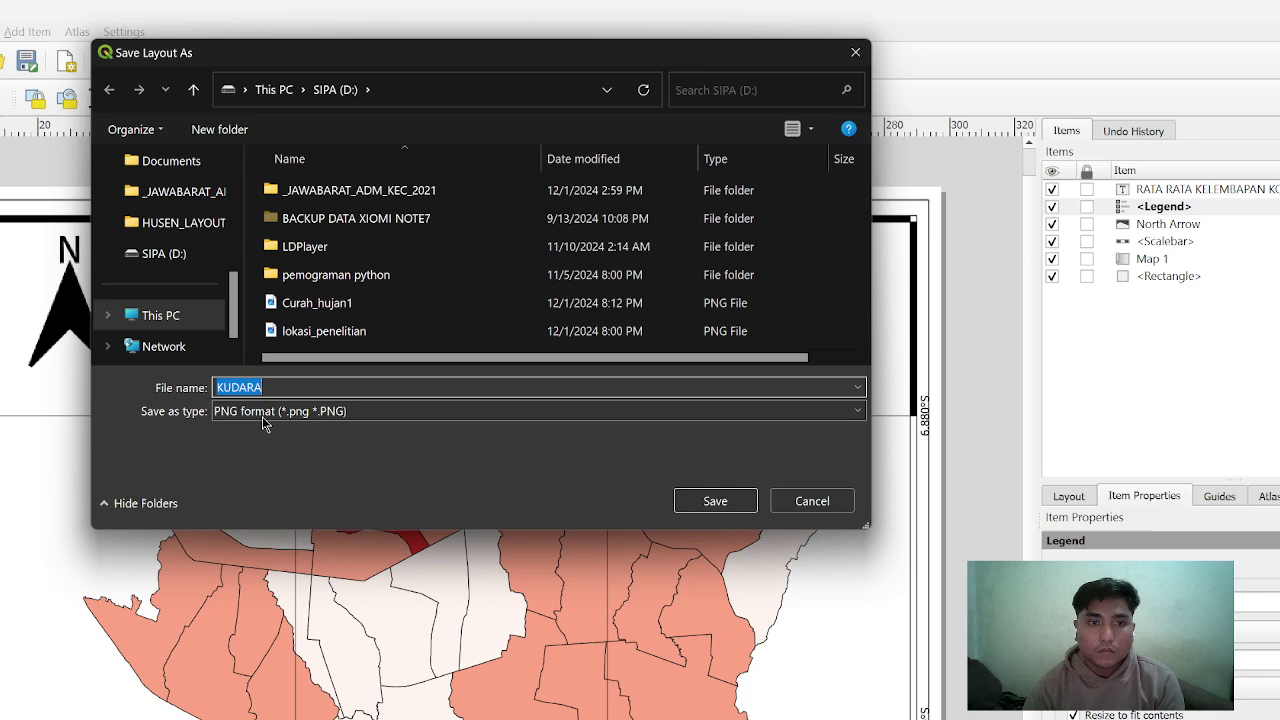
click(285, 386)
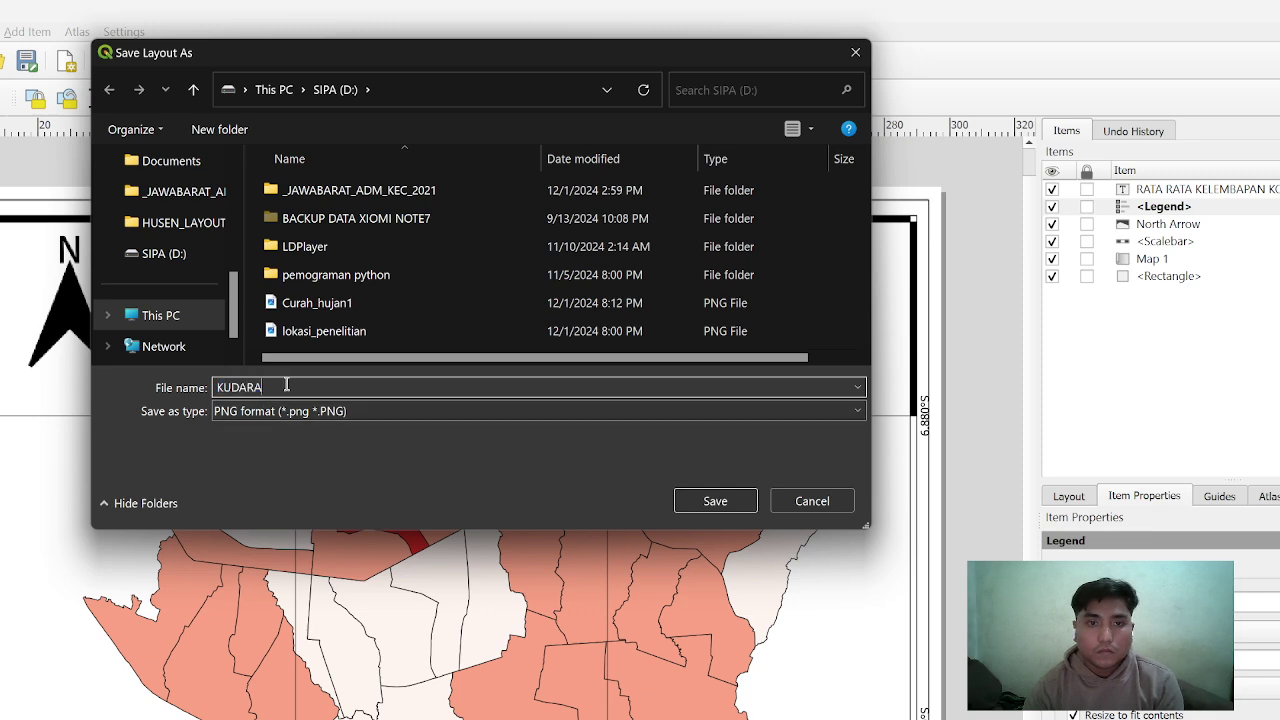
click(716, 503)
click(770, 713)
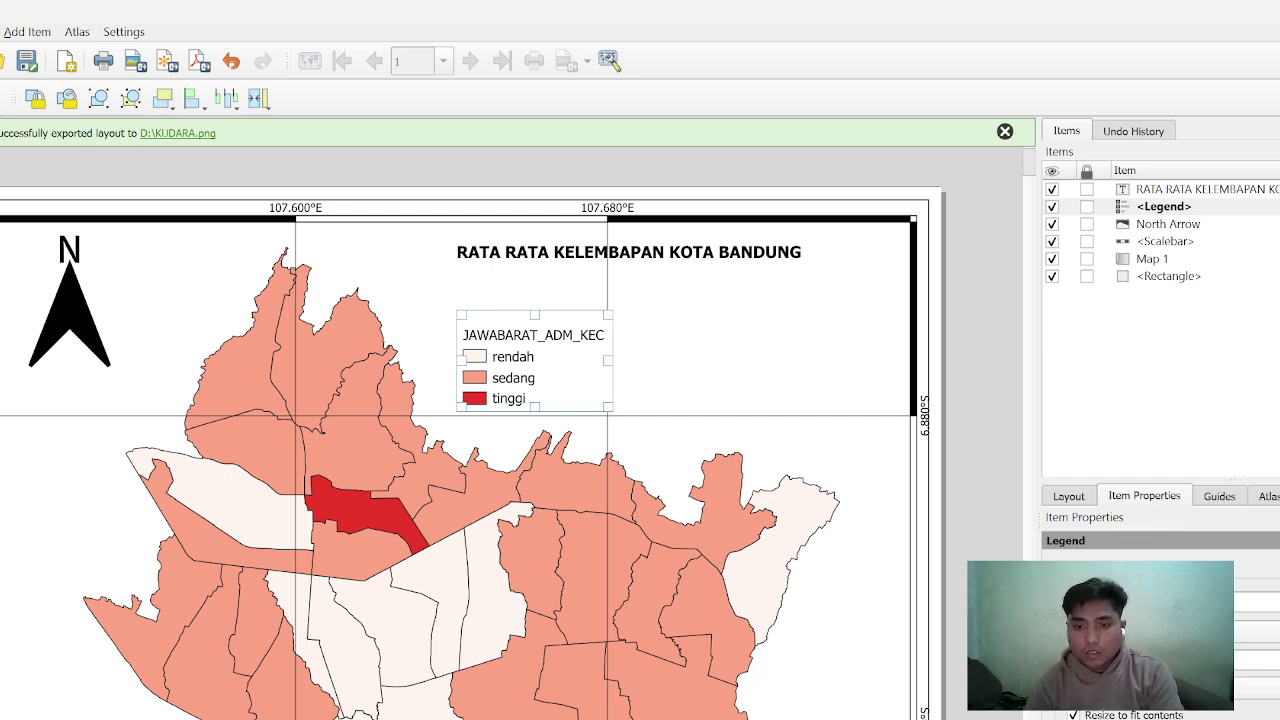
Switch to the reference article in Nitro PDF Pro and examine section 3.3 Kepadatan Penduduk with the district scores in Tabel 8
key(alt+Tab)
scroll(717, 680, down, 5)
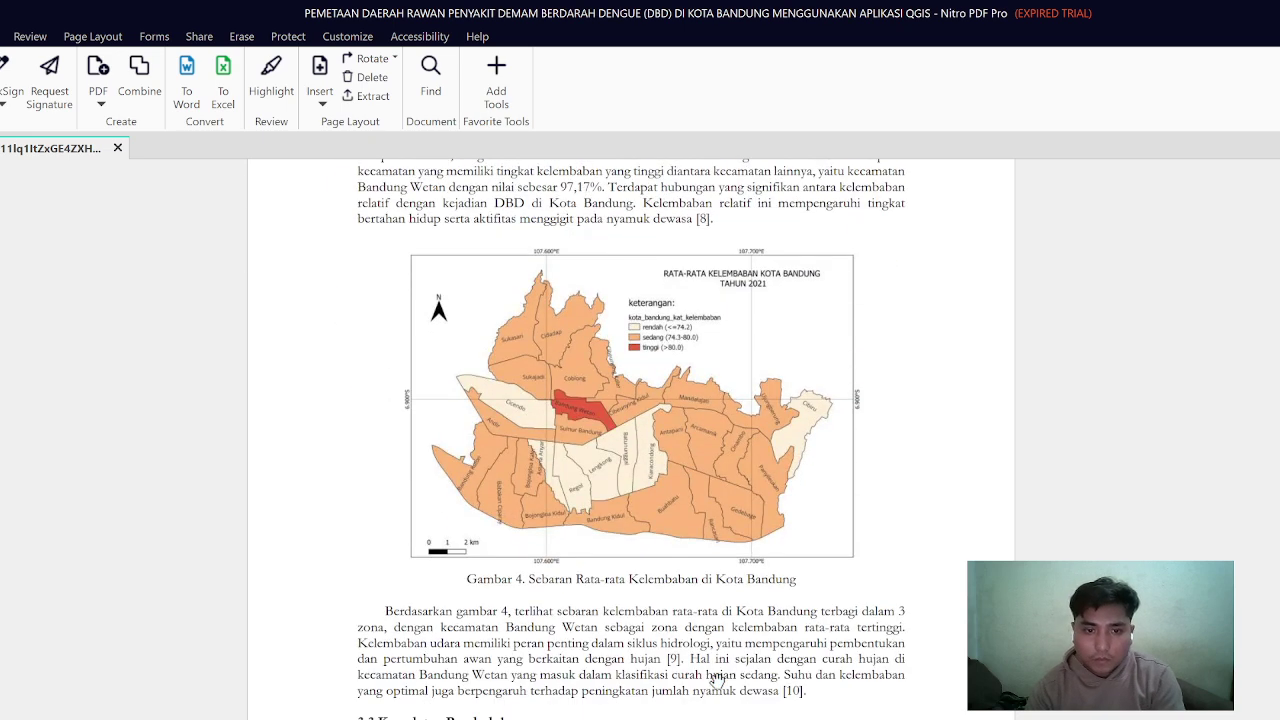
scroll(717, 680, down, 2)
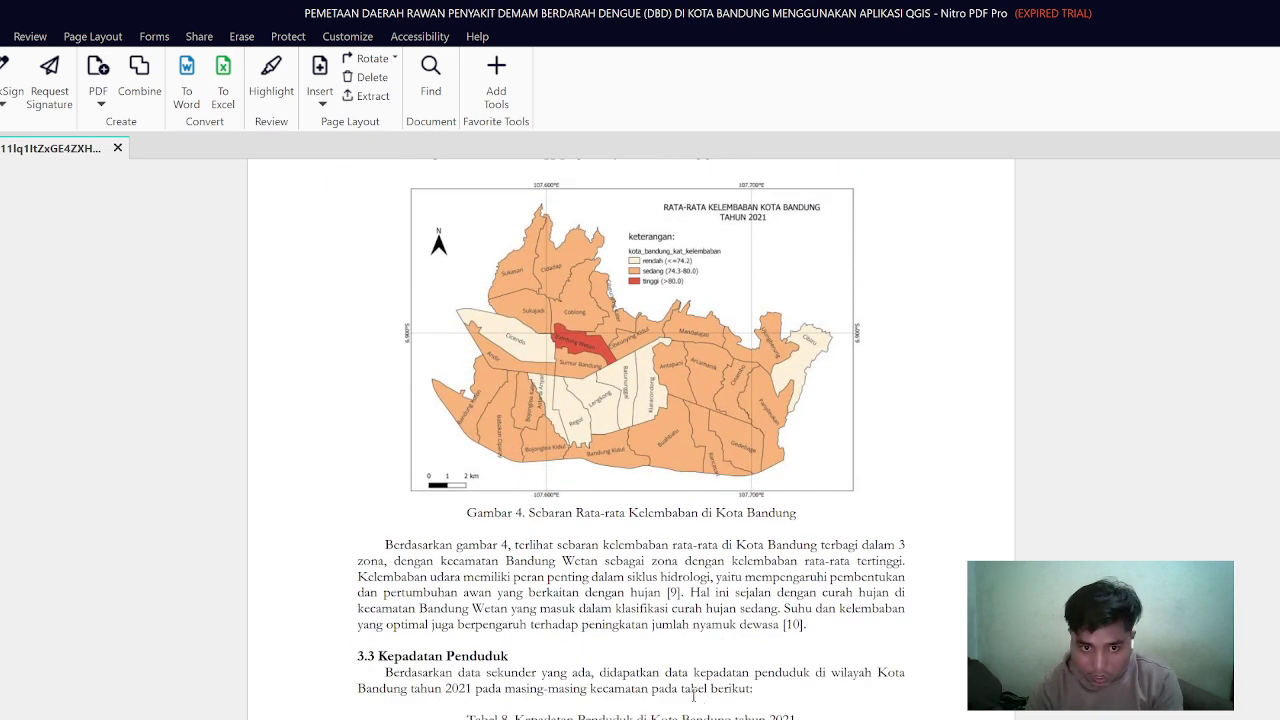
scroll(693, 695, down, 7)
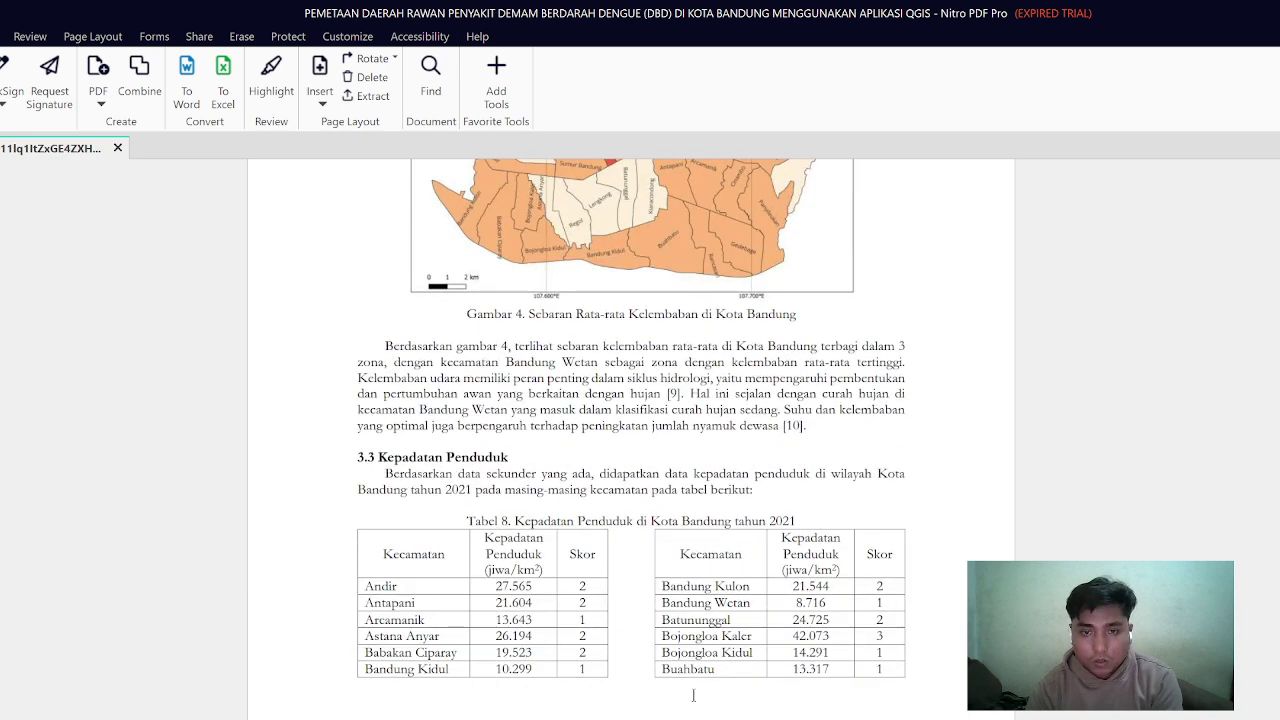
scroll(700, 699, down, 4)
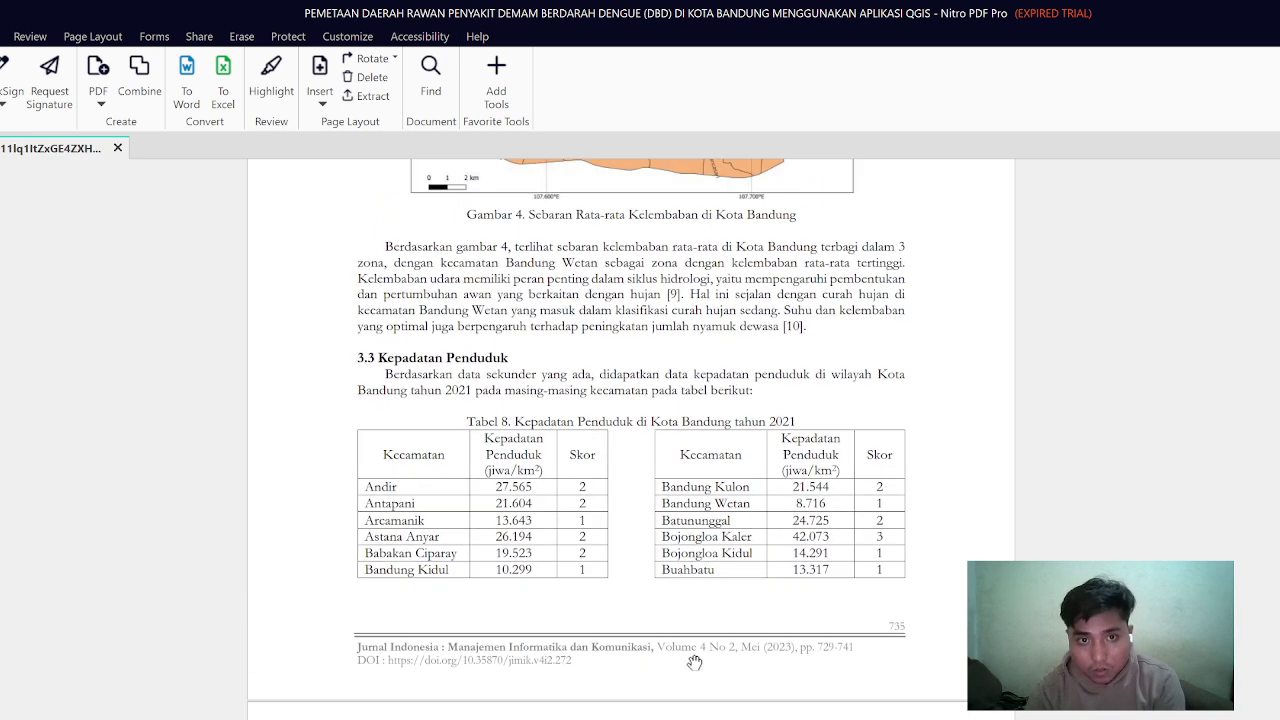
scroll(694, 662, down, 13)
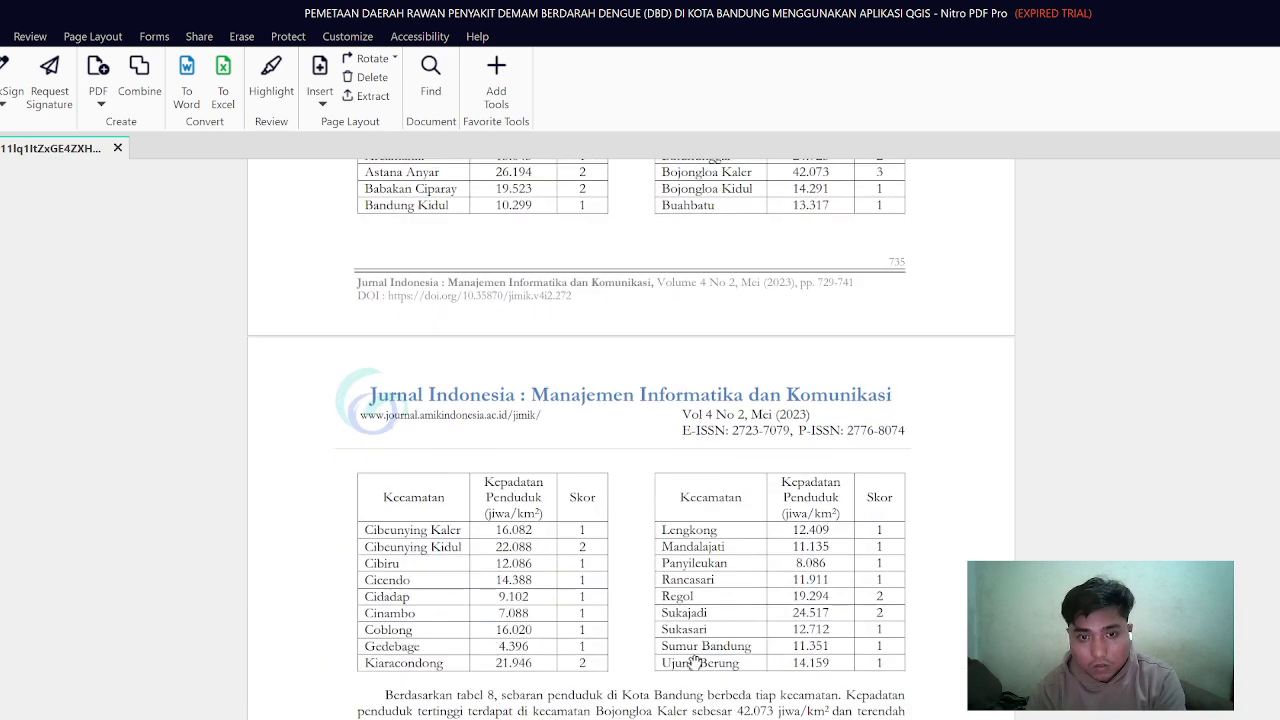
scroll(693, 661, down, 8)
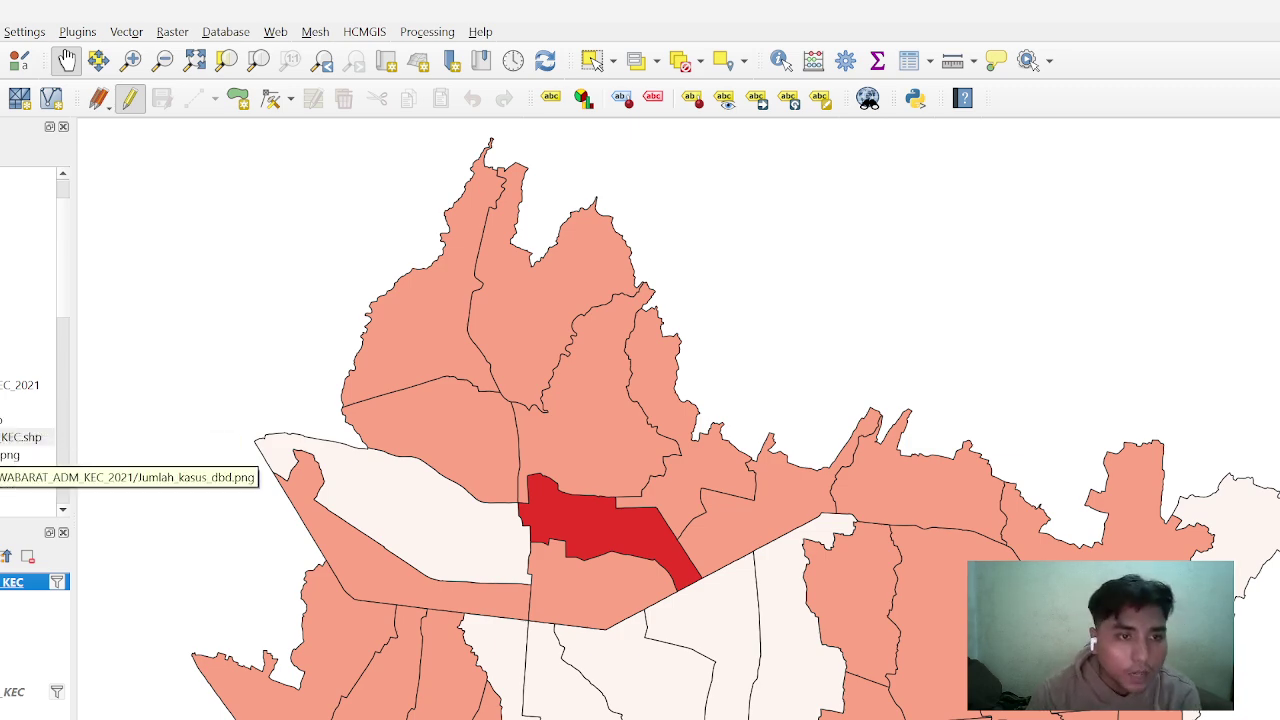
Add JAWABARAT_ADM_KEC.shp to the QGIS project as another layer and start a provider filter on it with the WADMKK field
double_click(20, 437)
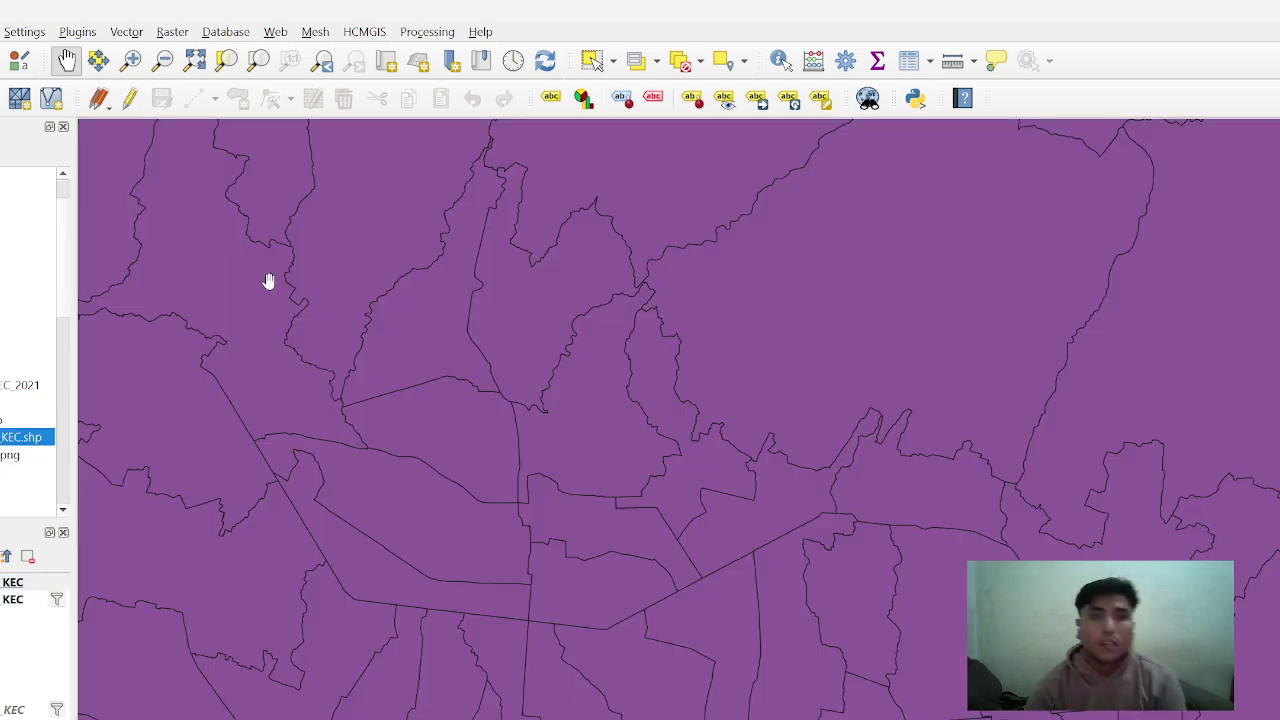
click(196, 62)
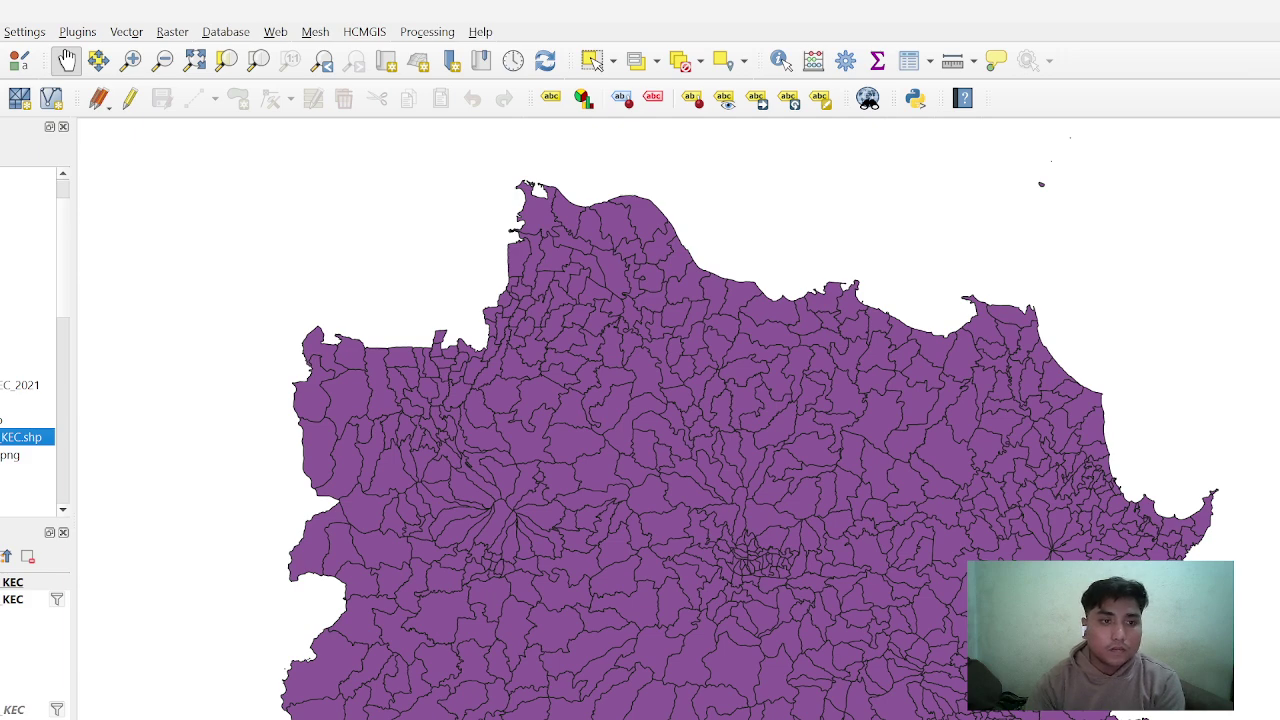
right_click(15, 580)
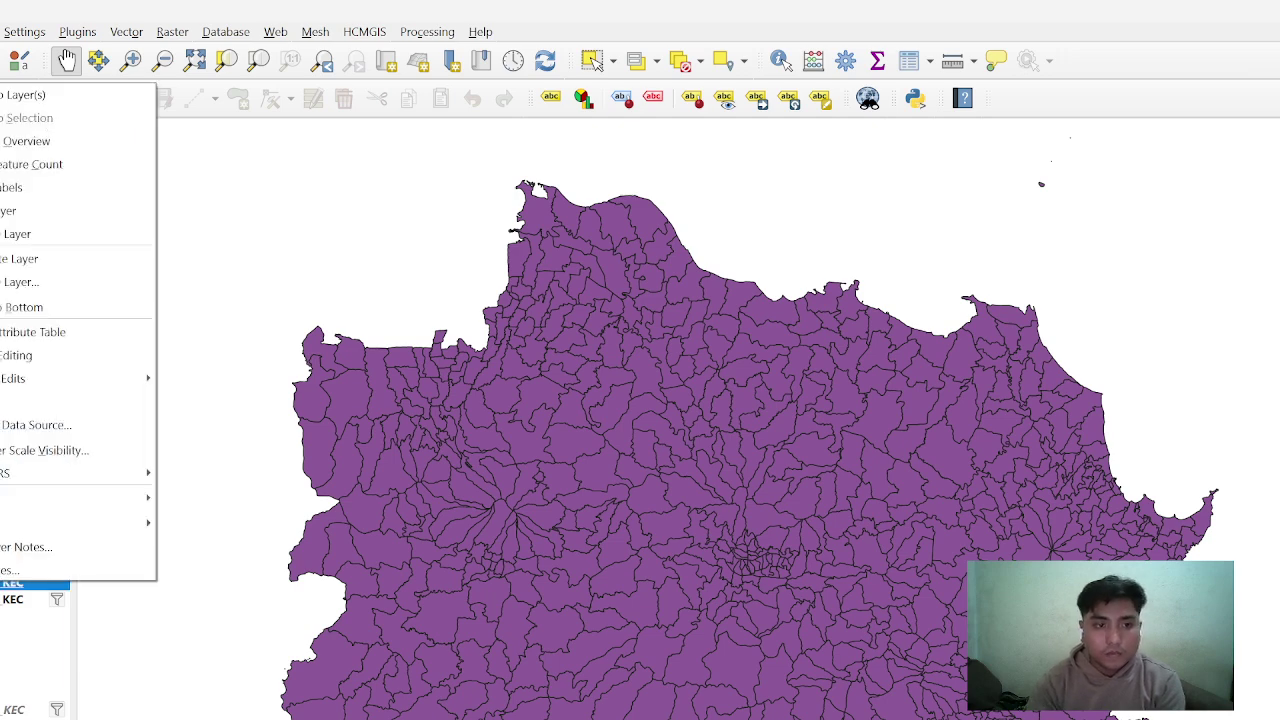
click(15, 572)
double_click(15, 578)
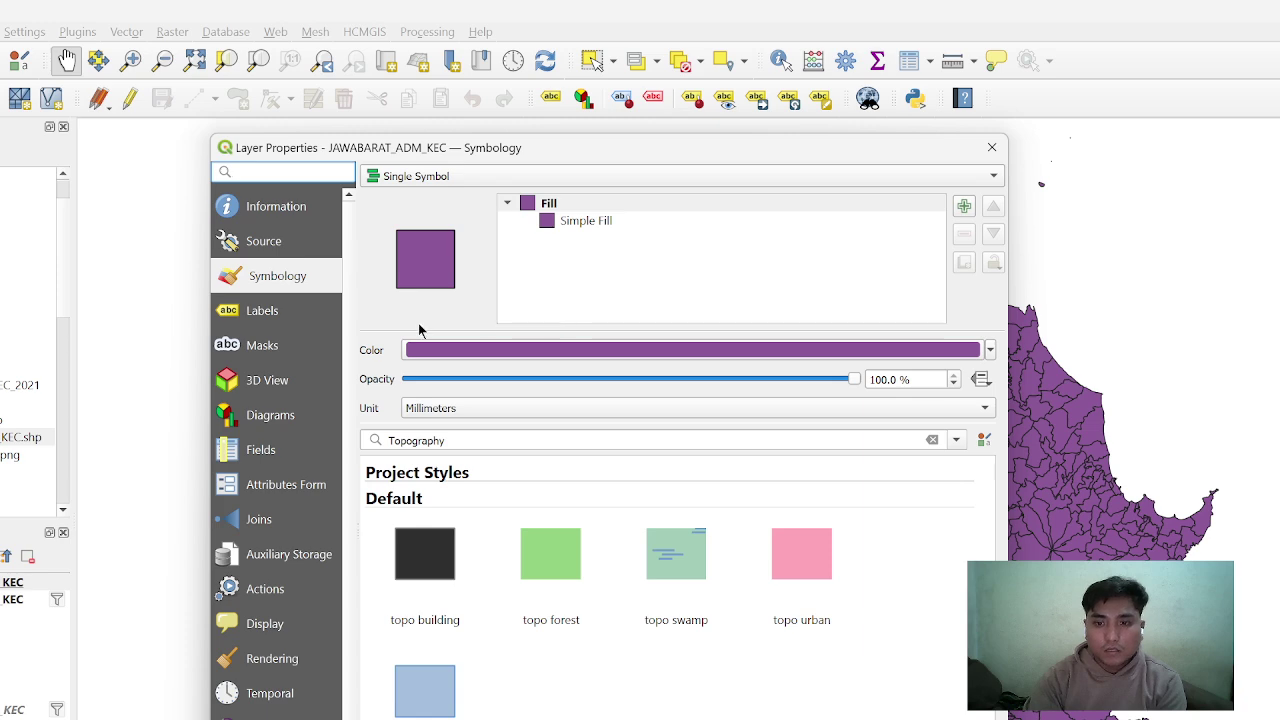
click(276, 250)
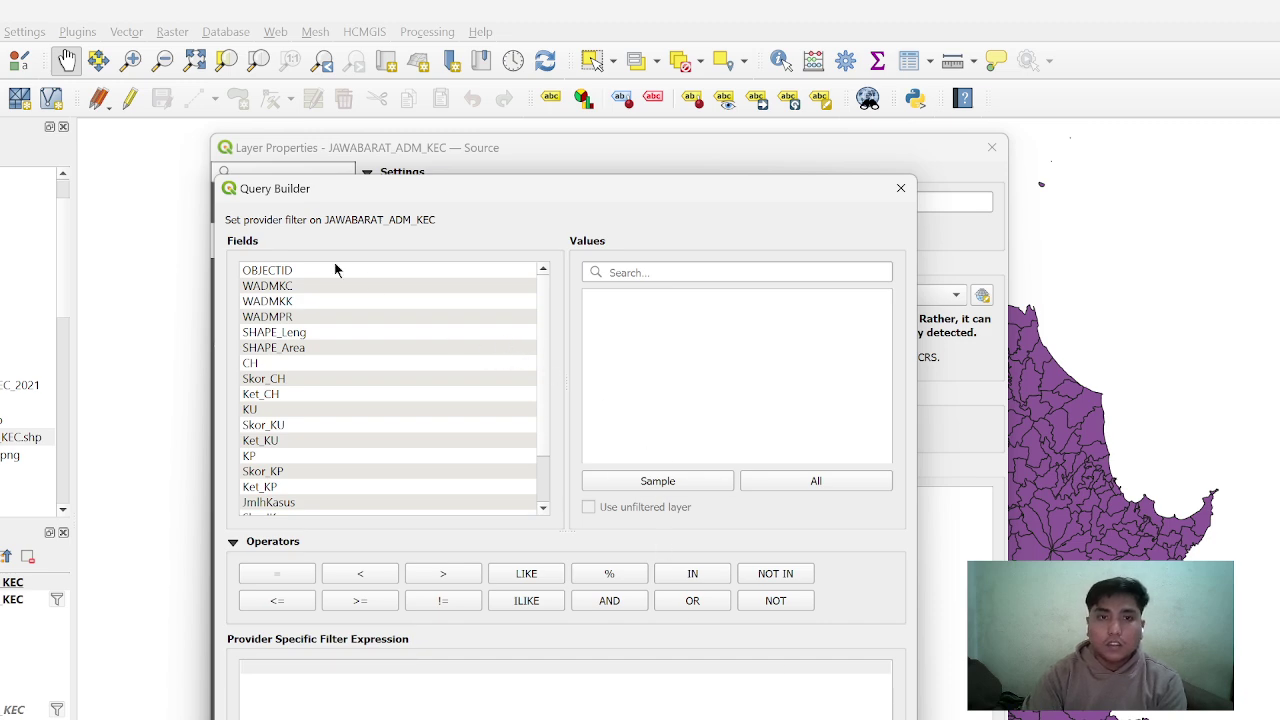
click(299, 300)
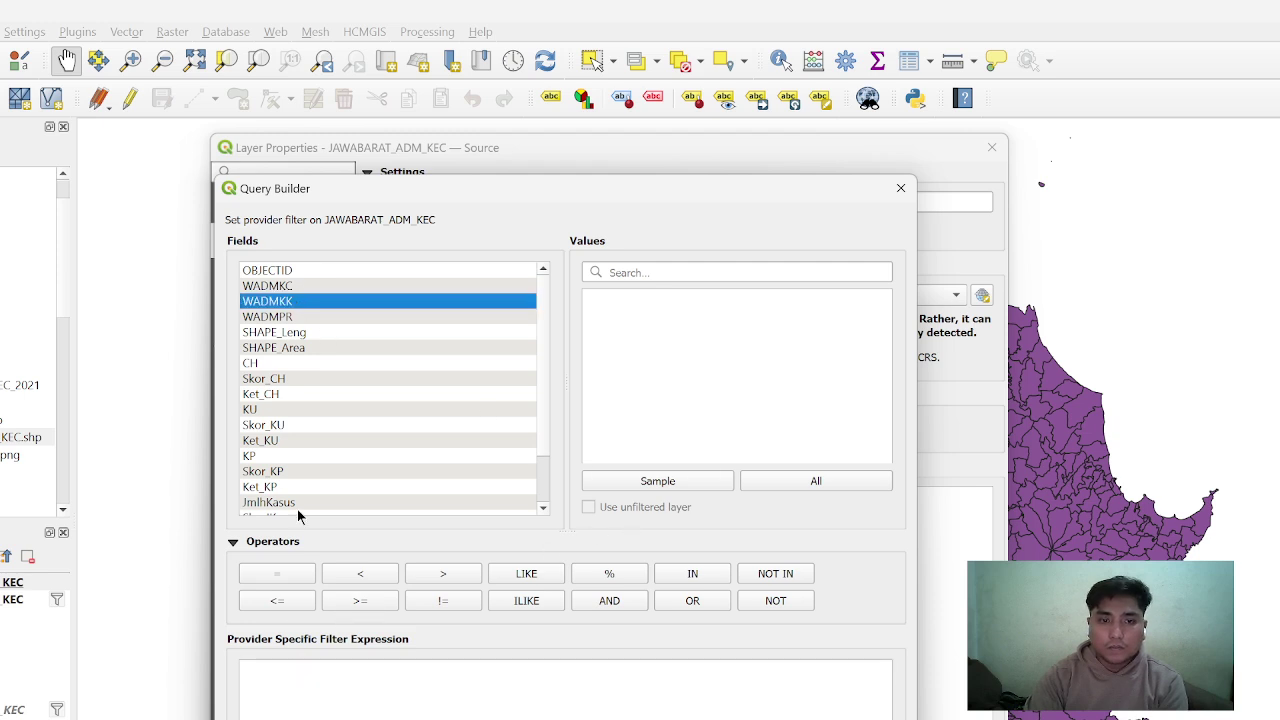
double_click(358, 303)
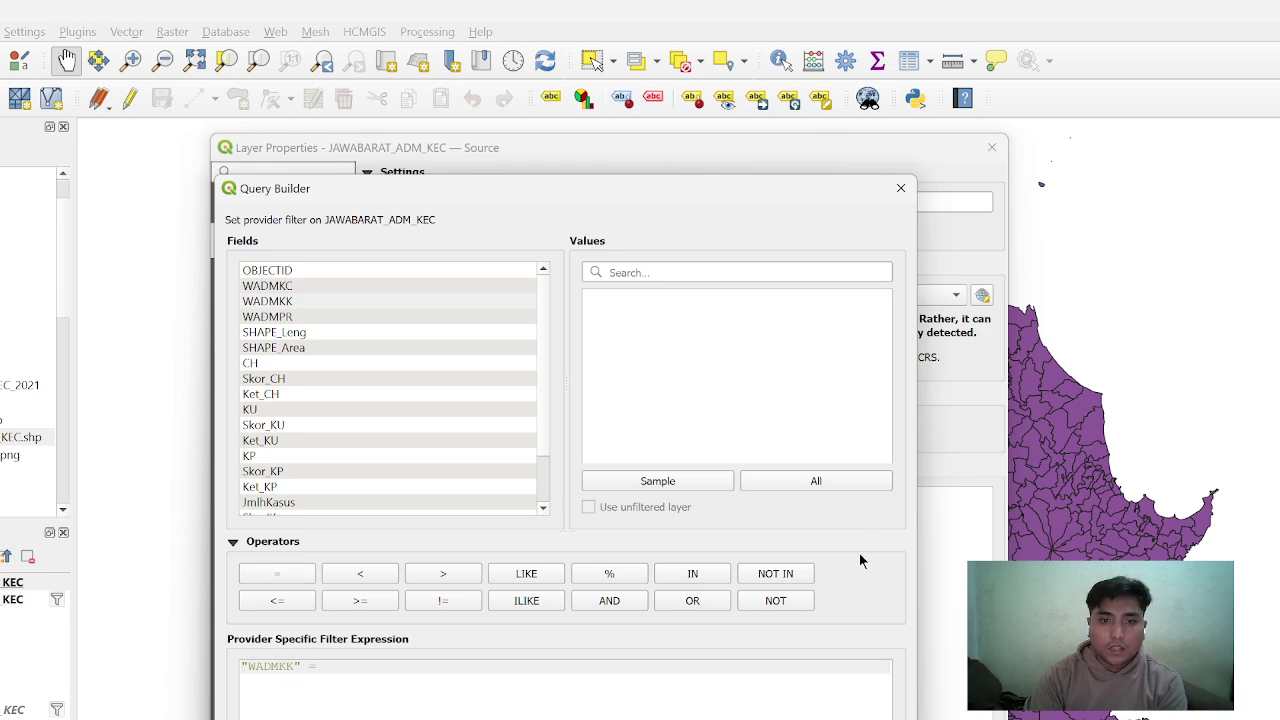
Complete the layer's filter expression with the value 'Kota Bandung' and apply it so only Bandung's districts are kept
click(829, 481)
click(673, 275)
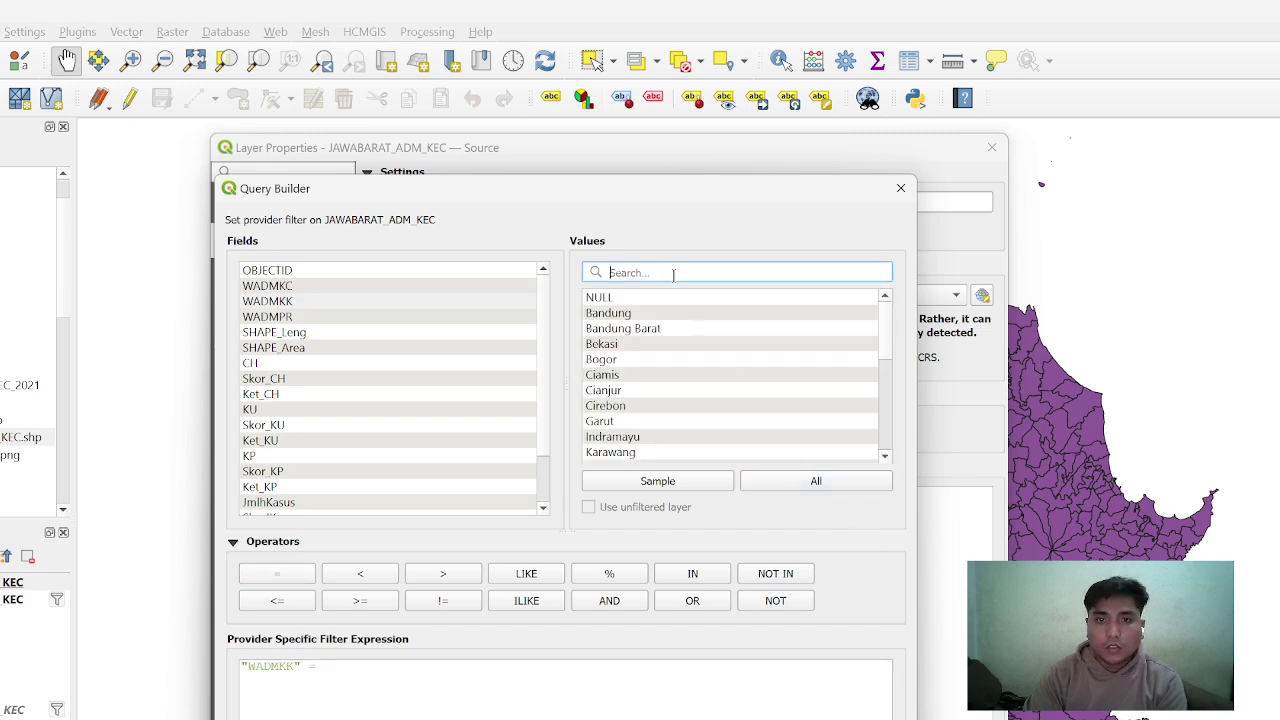
text(KO)
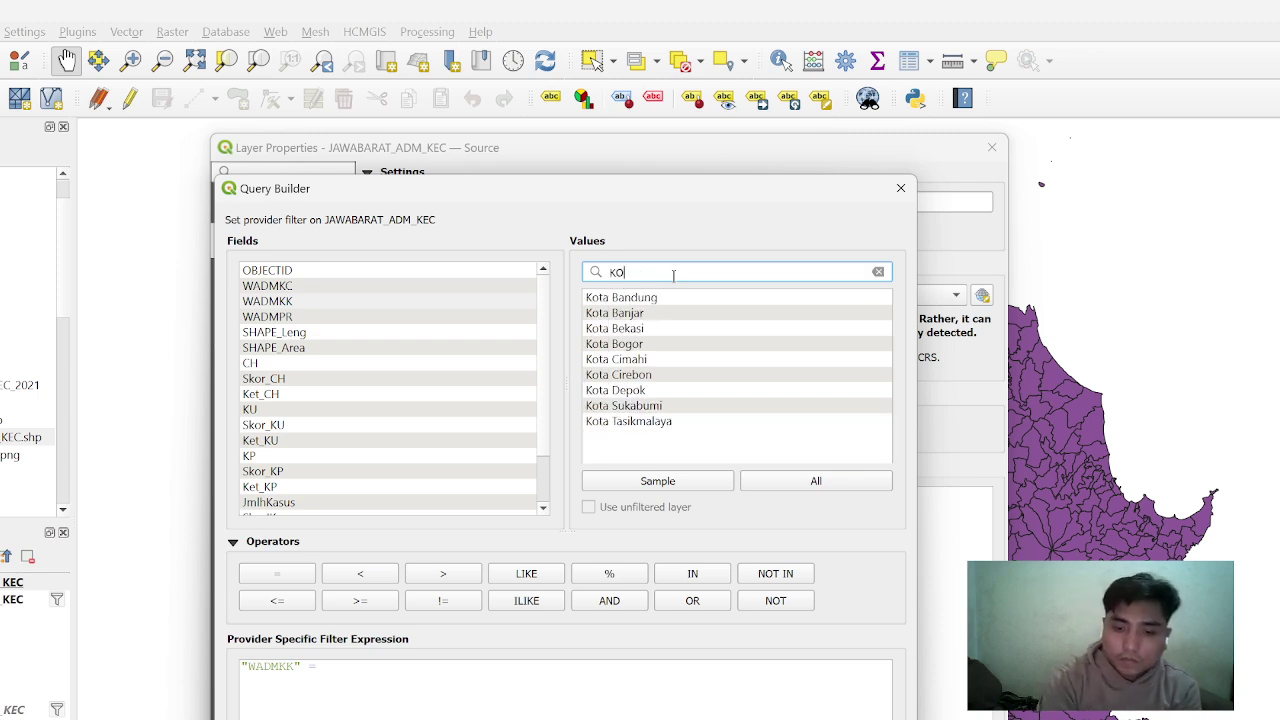
text(TYA)
text(-)
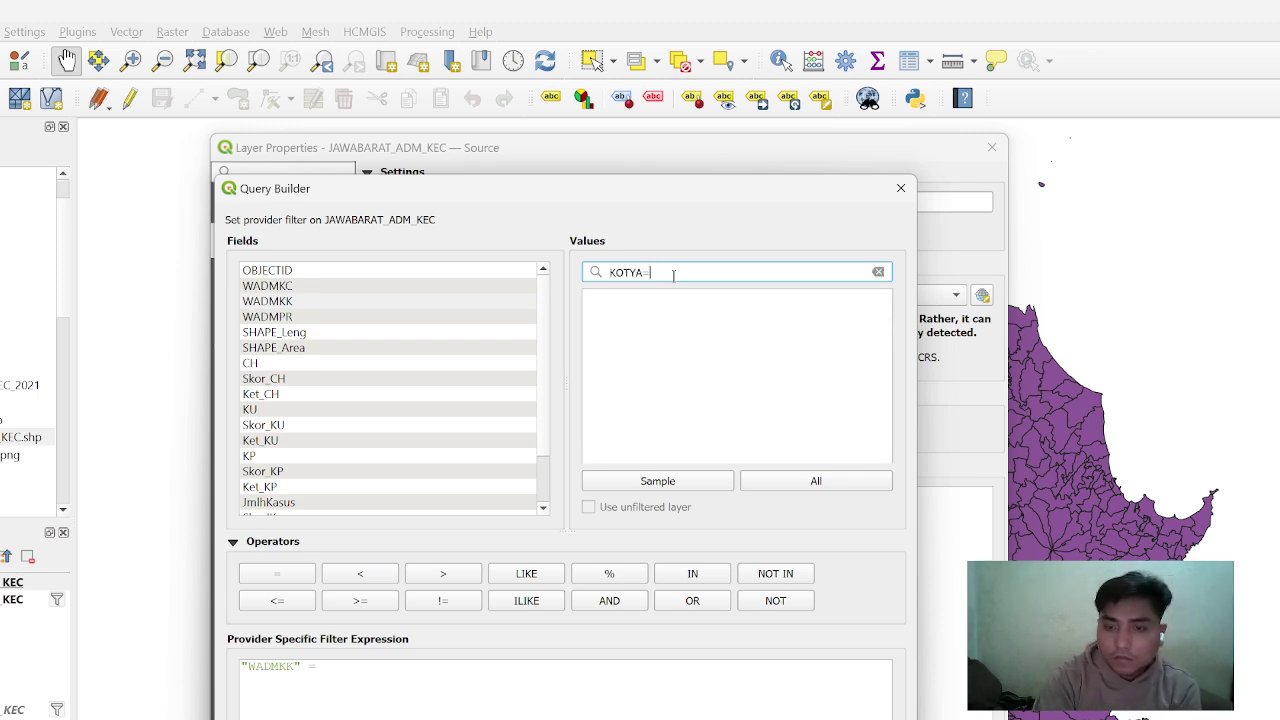
key(BackSpace)
key(BackSpace)
key(BackSpace)
key(BackSpace)
key(BackSpace)
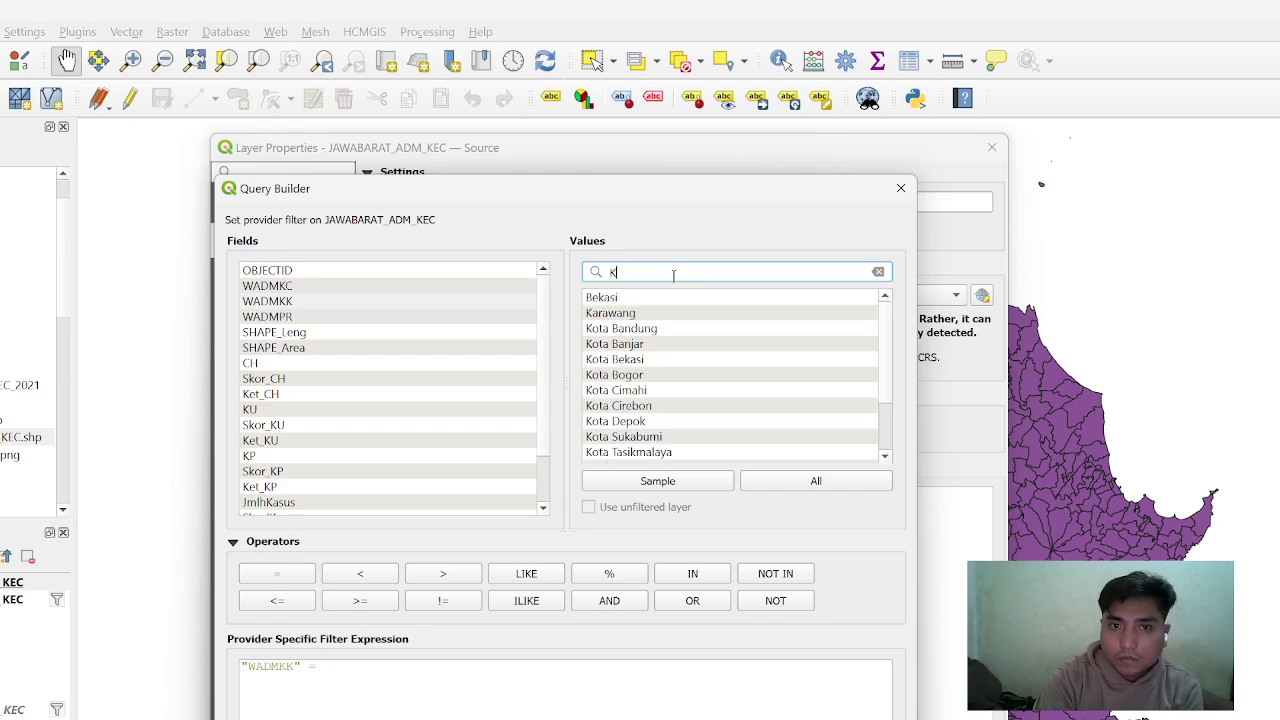
text(ko)
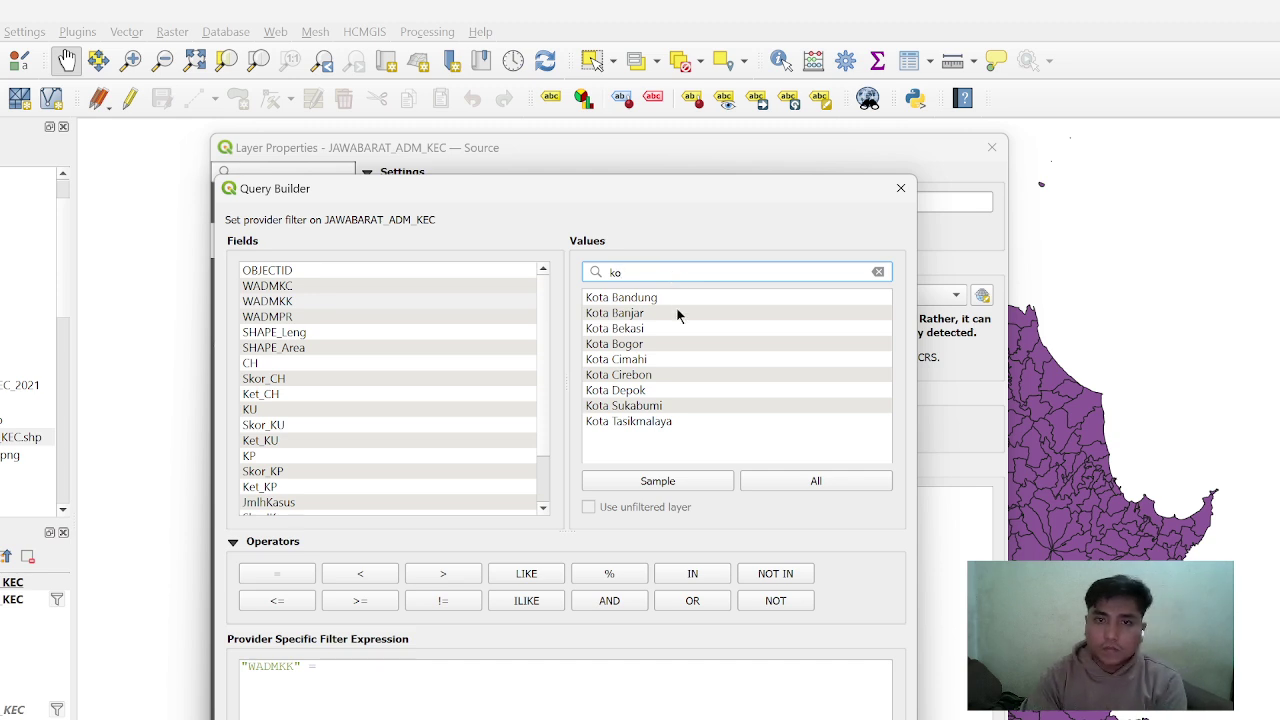
double_click(679, 297)
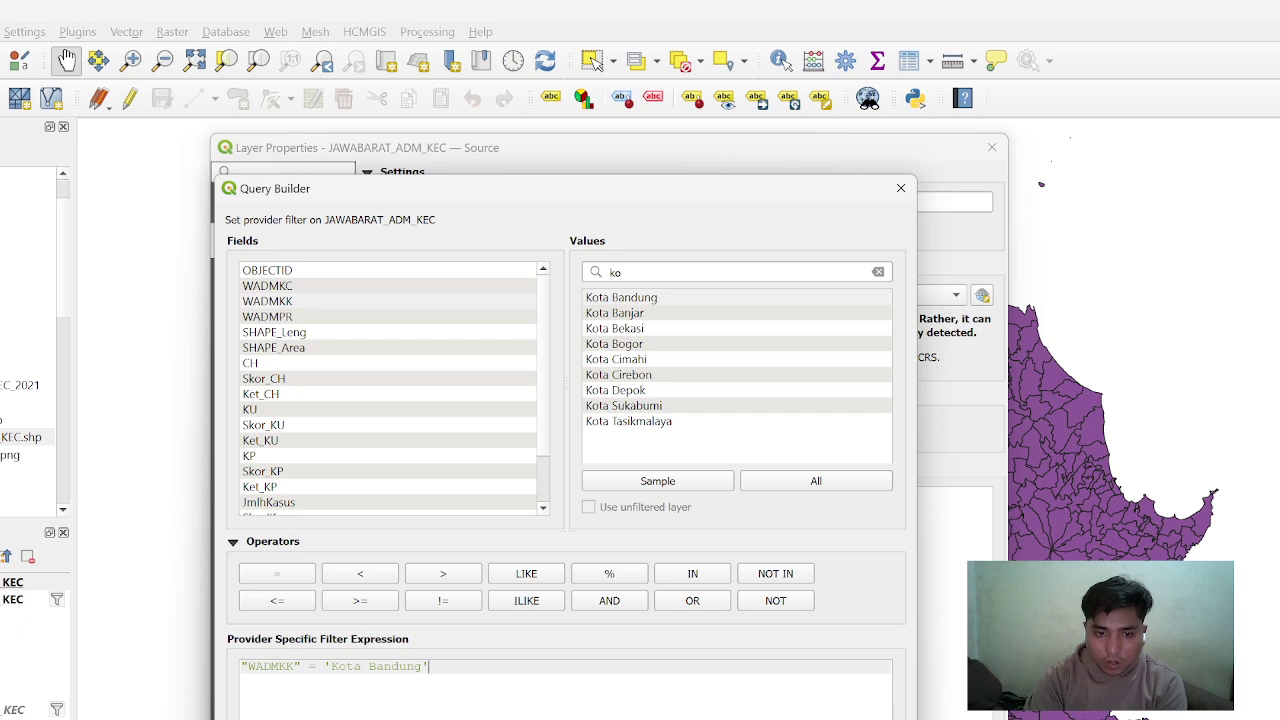
key(Return)
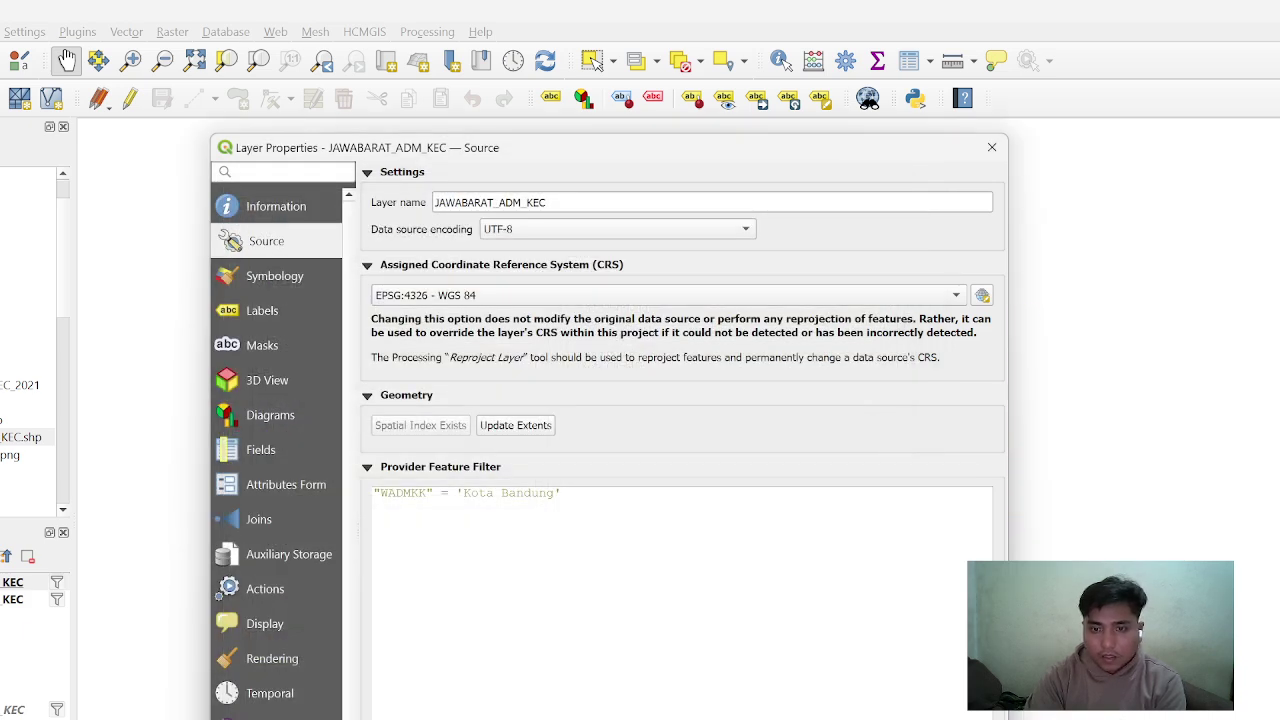
key(Return)
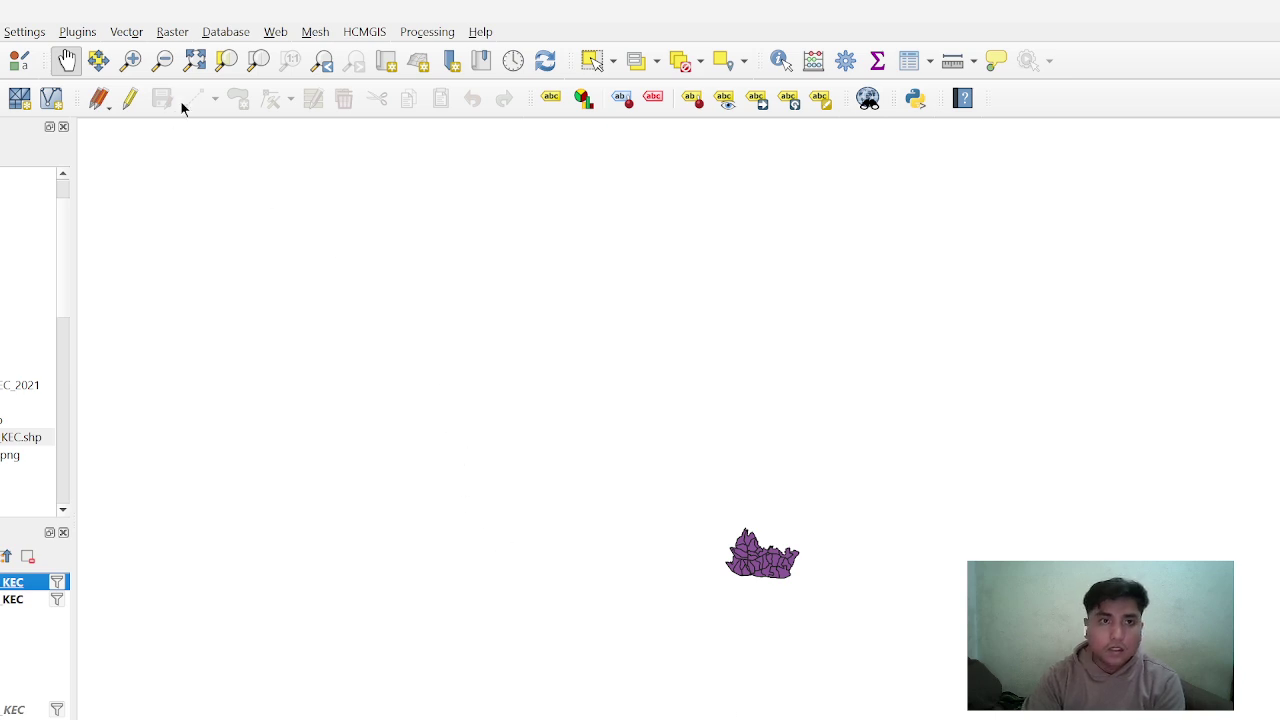
click(195, 62)
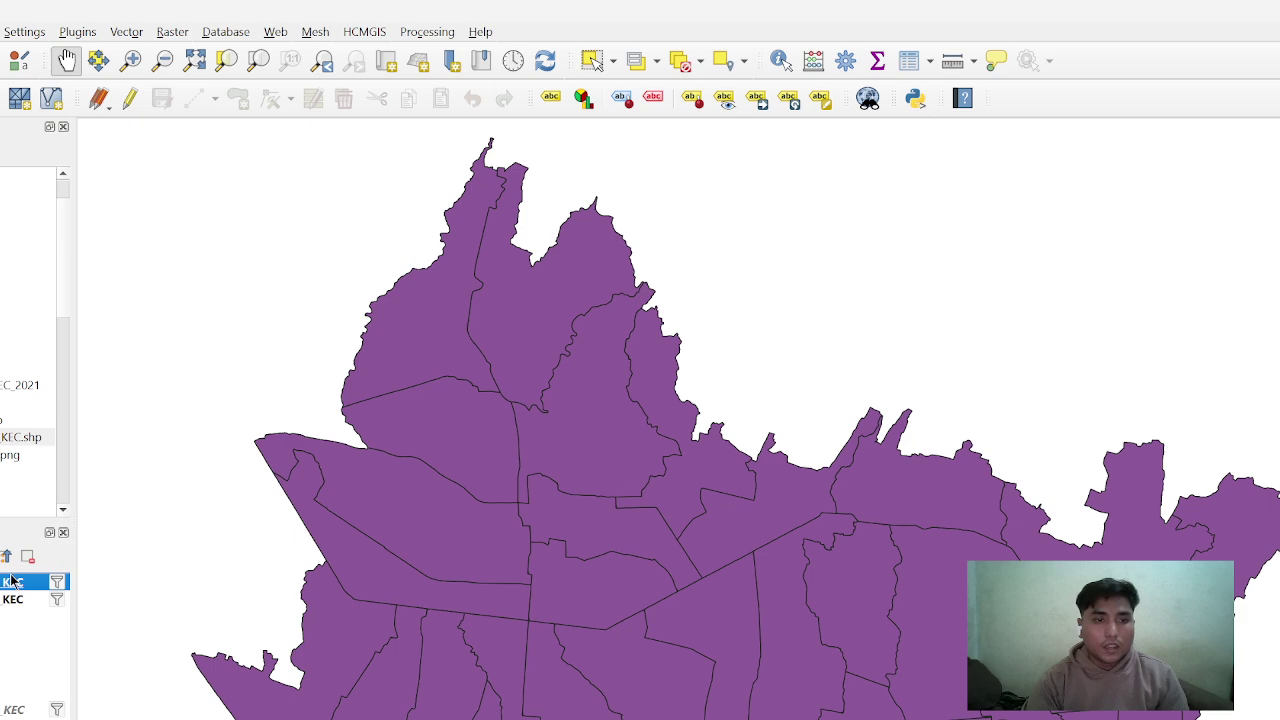
Switch the symbology of the newly filtered JAWABARAT_ADM_KEC layer from single symbol to Categorized
right_click(10, 584)
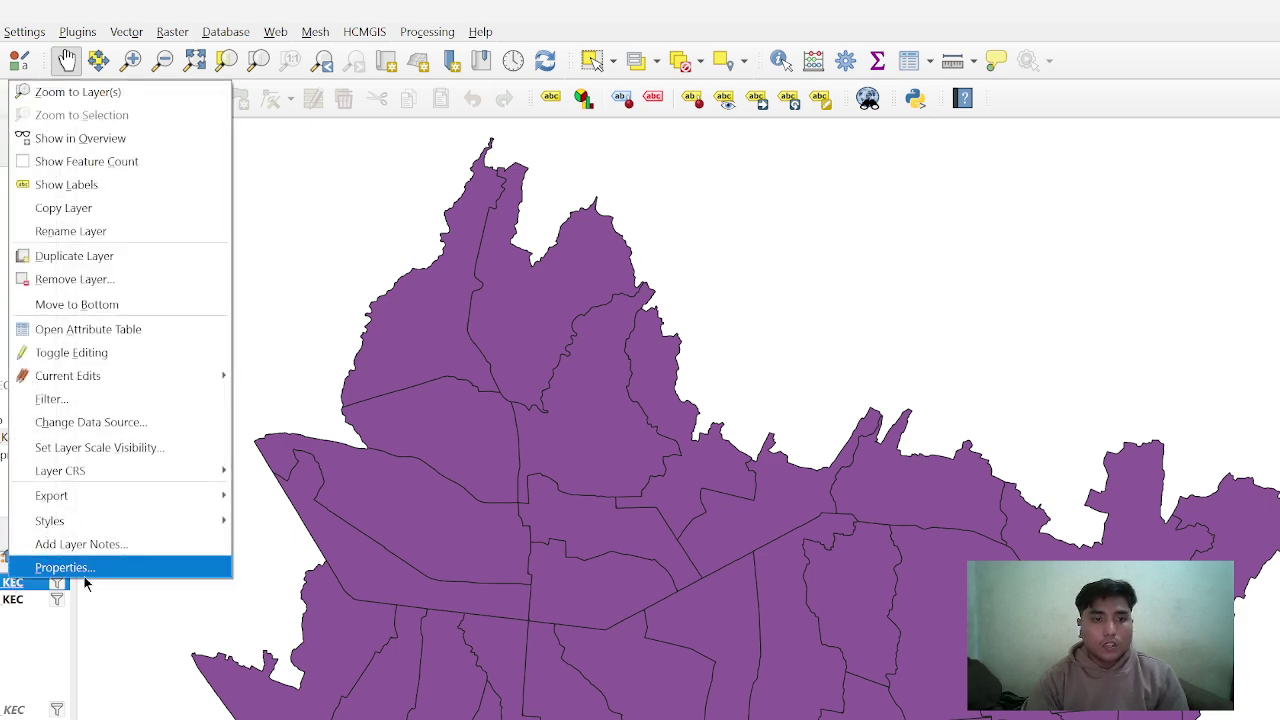
click(83, 569)
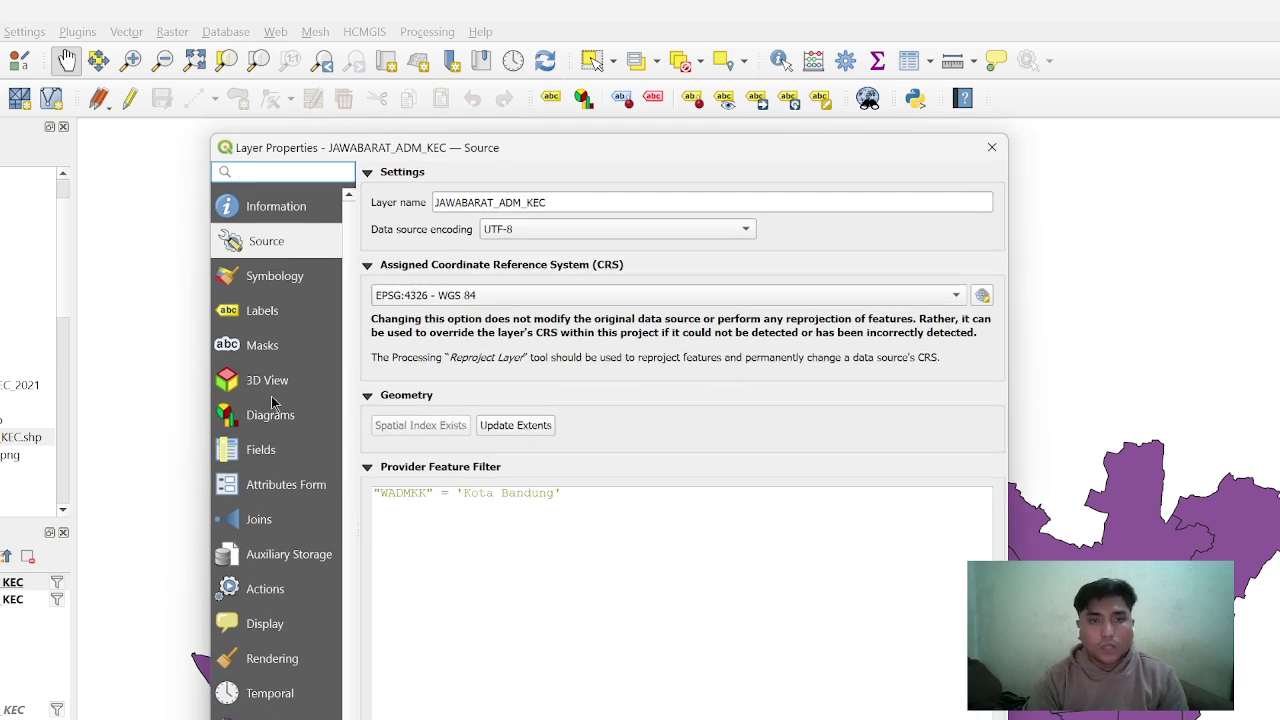
click(276, 280)
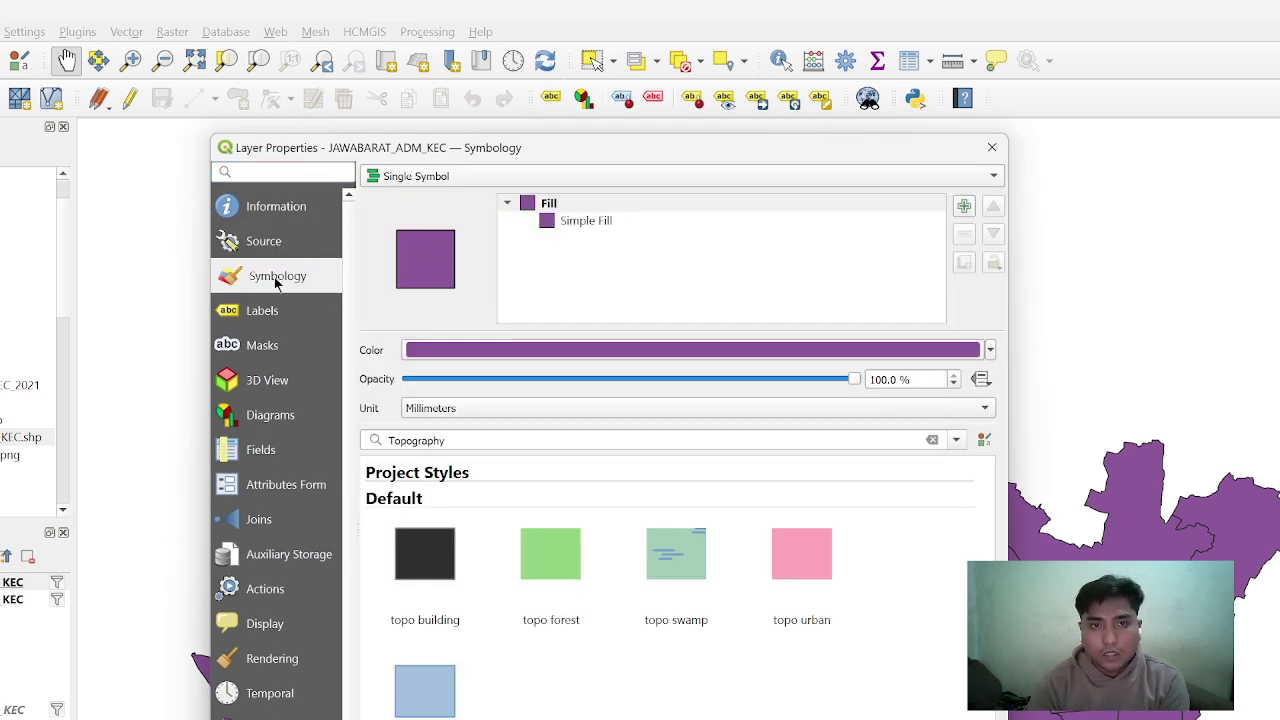
click(413, 180)
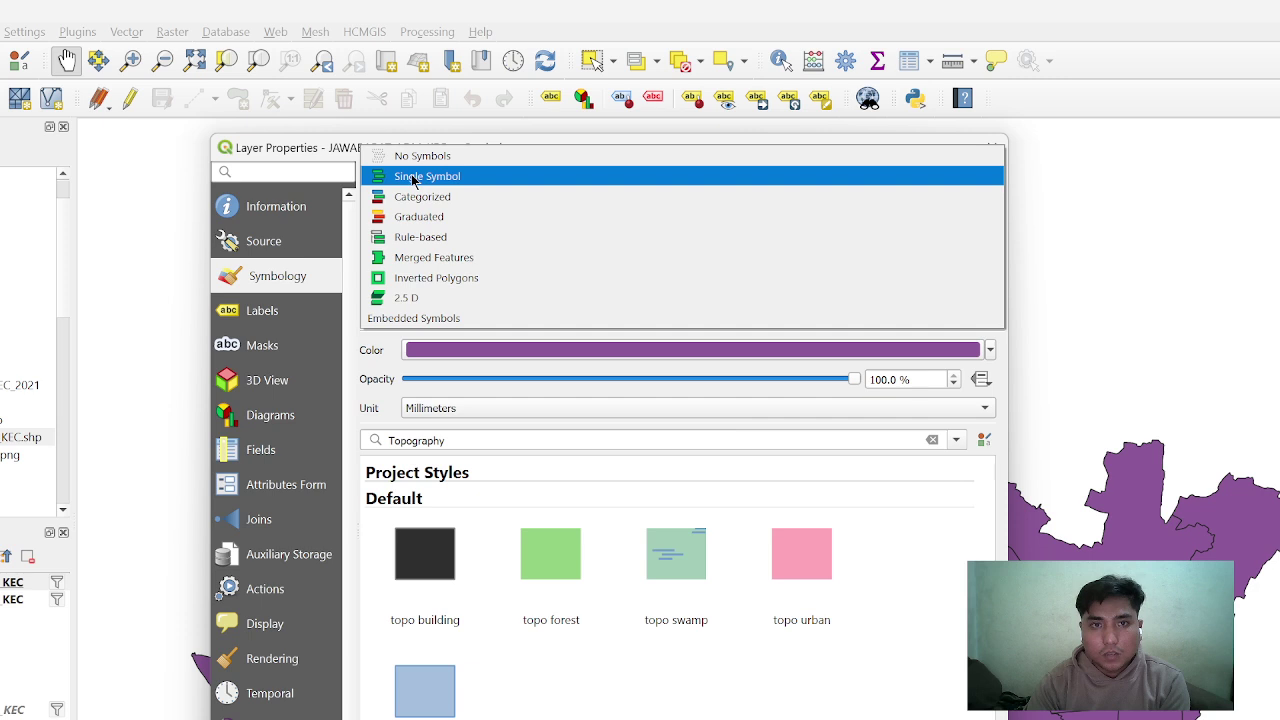
click(413, 197)
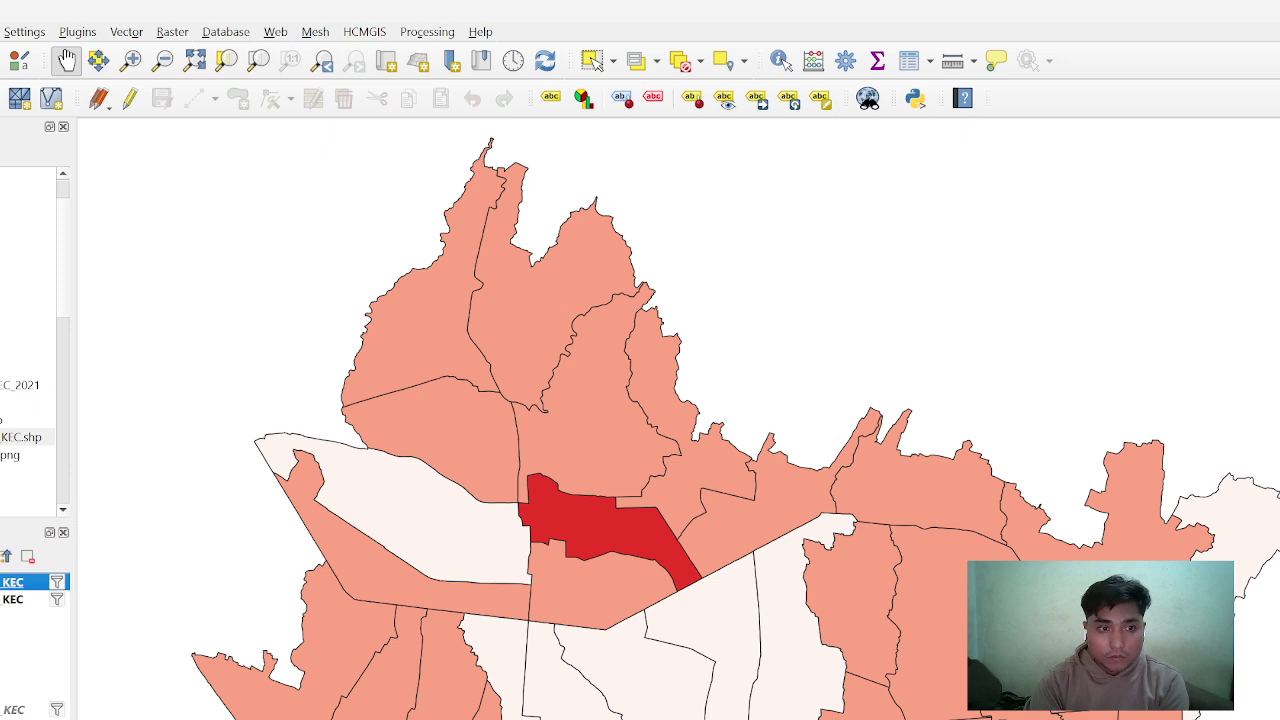
Return the symbology of the upper JAWABARAT_ADM_KEC layer to Single Symbol and apply it
right_click(15, 582)
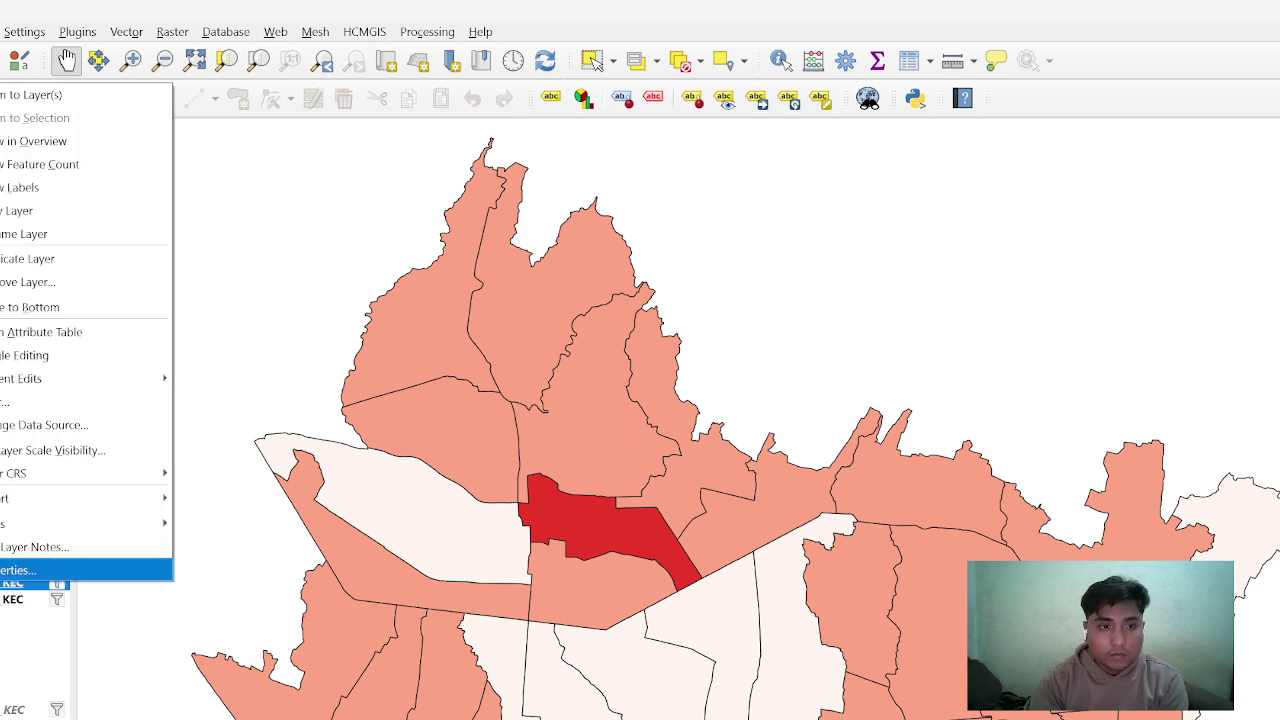
click(30, 569)
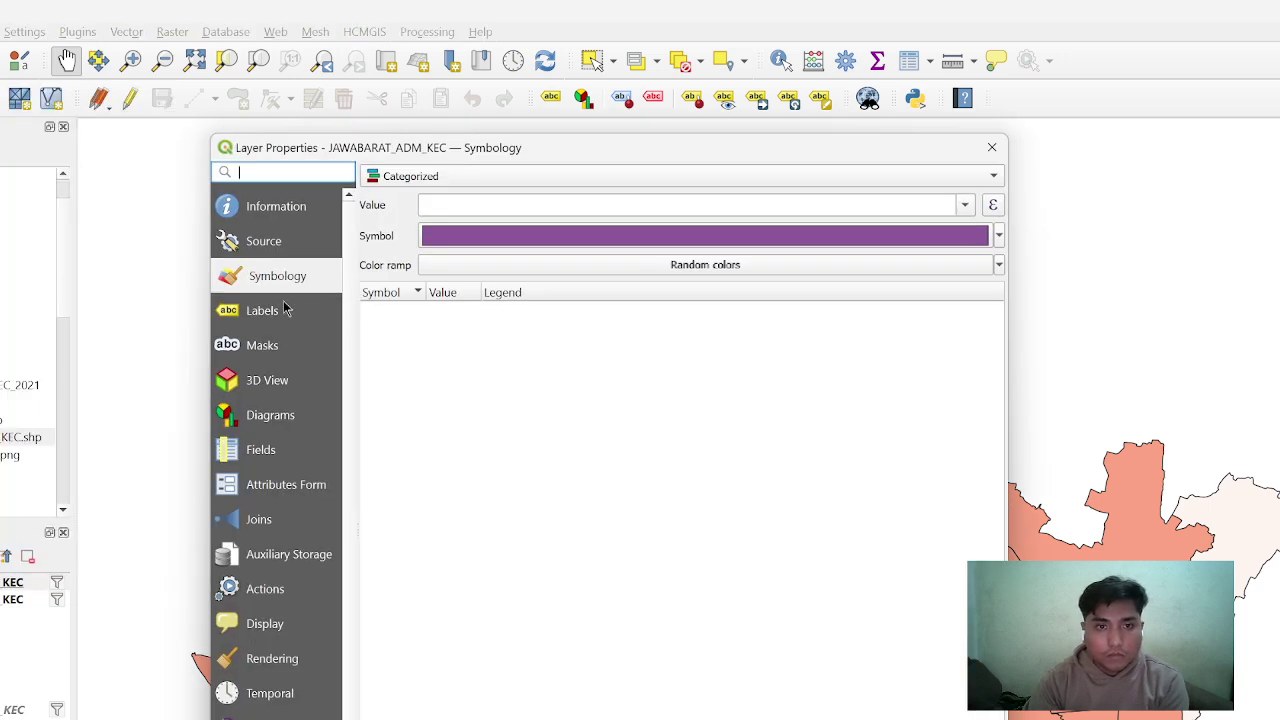
click(265, 310)
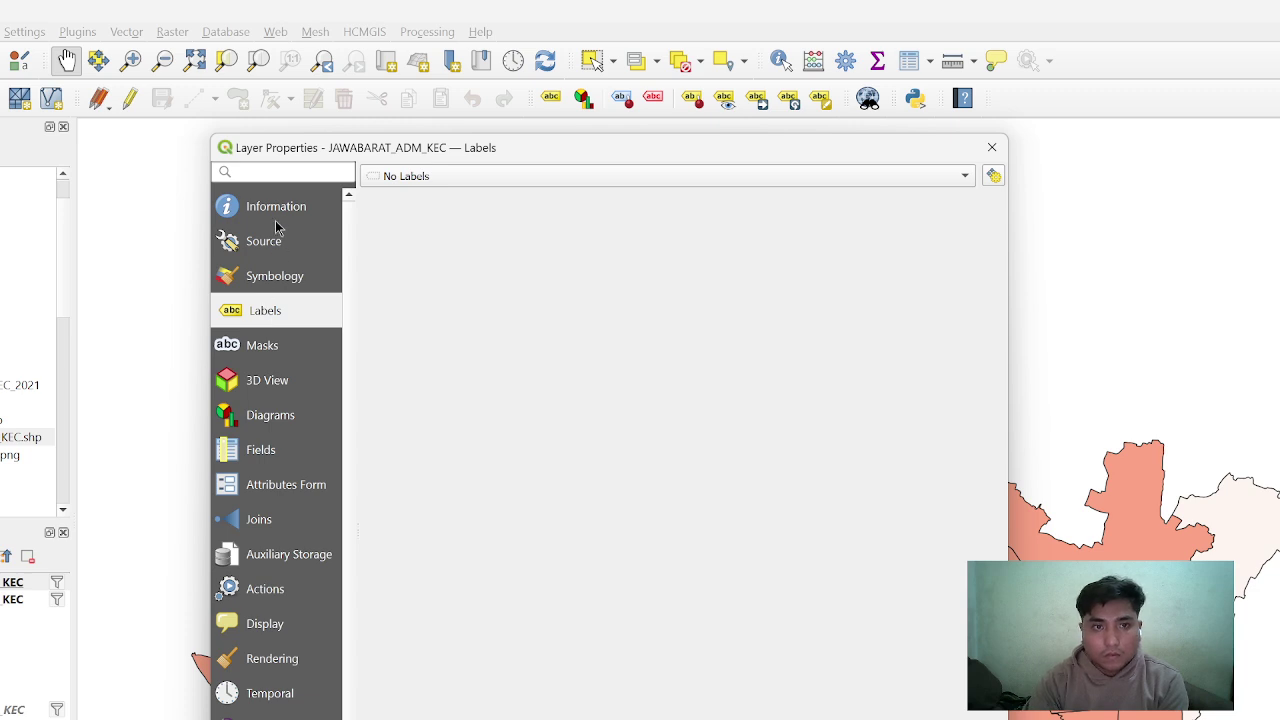
click(277, 276)
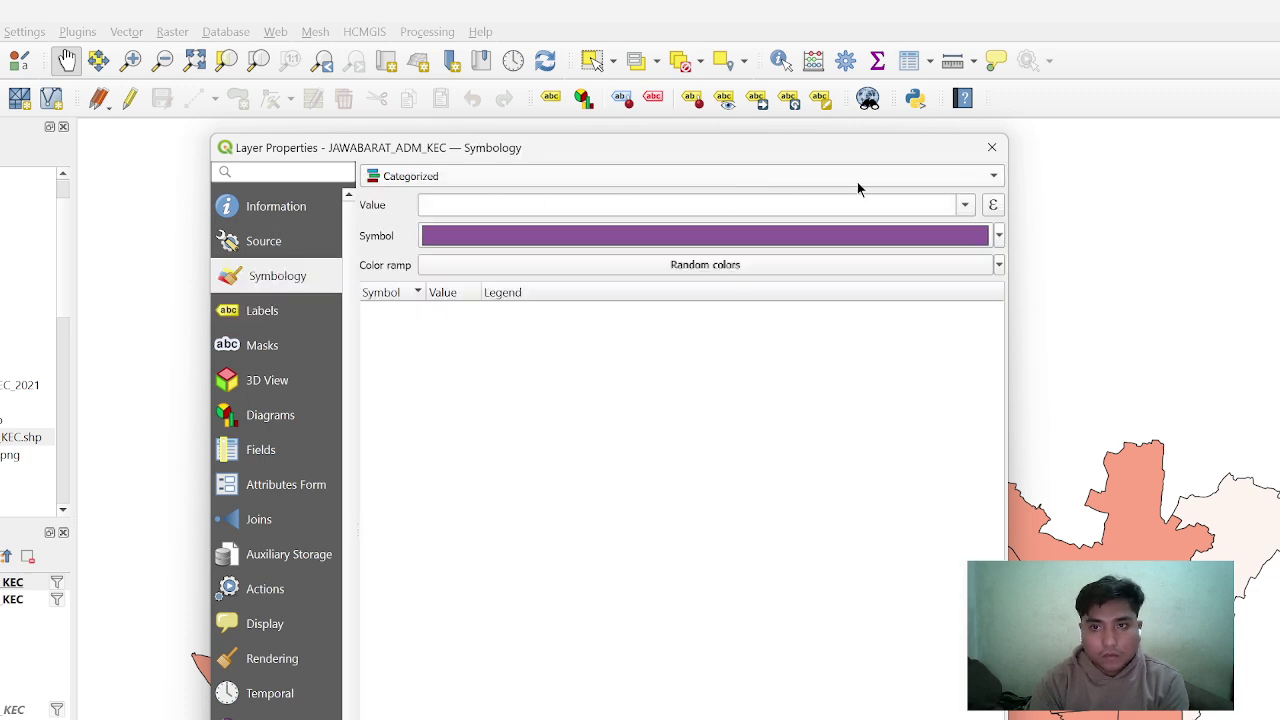
click(1000, 177)
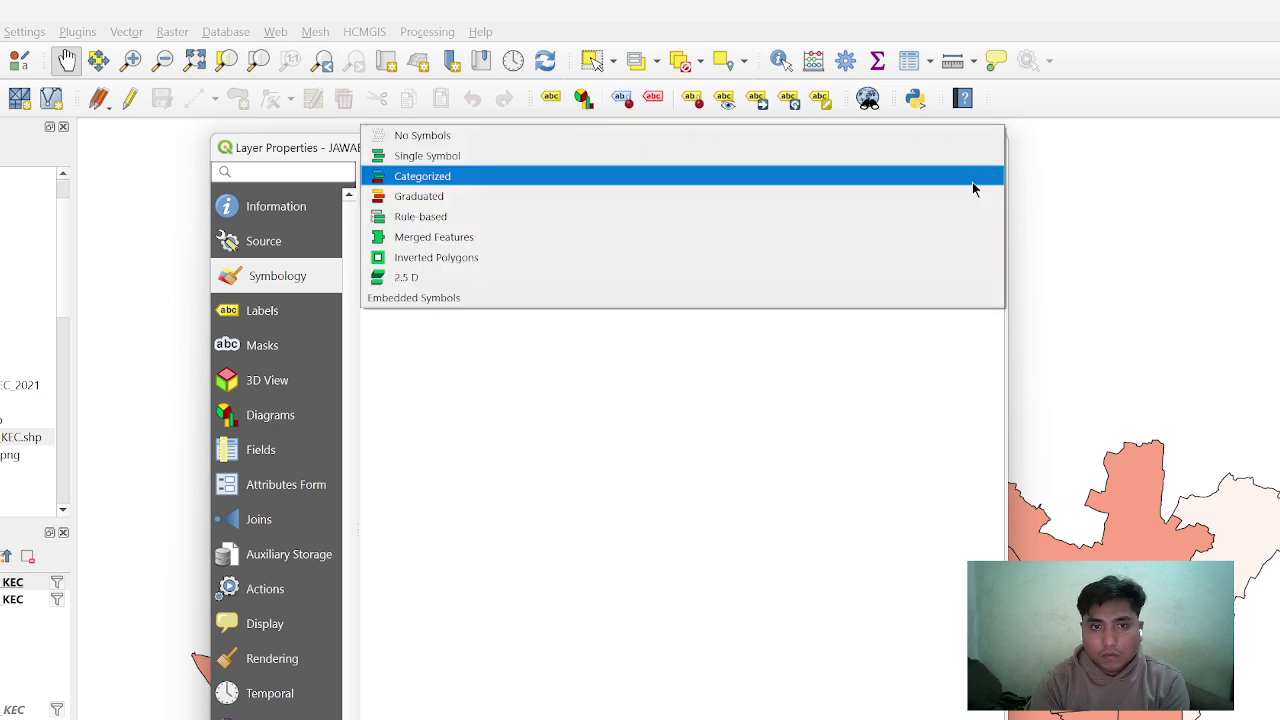
click(415, 158)
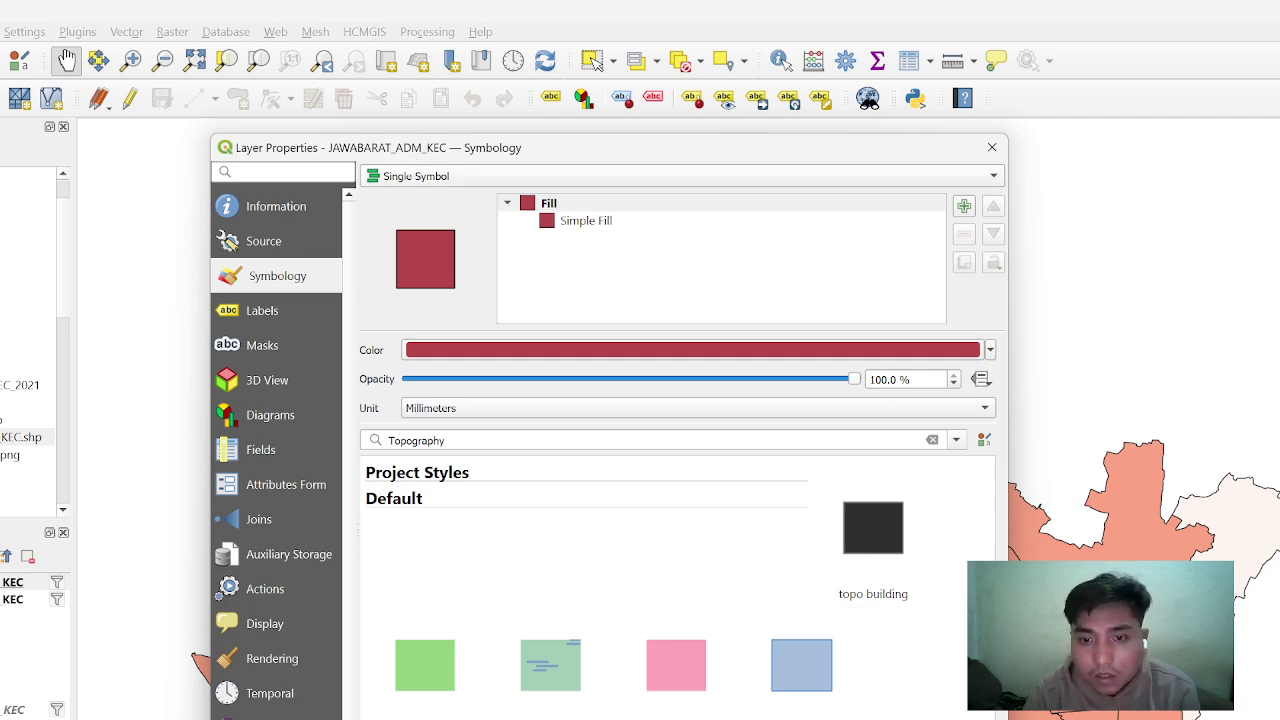
key(Return)
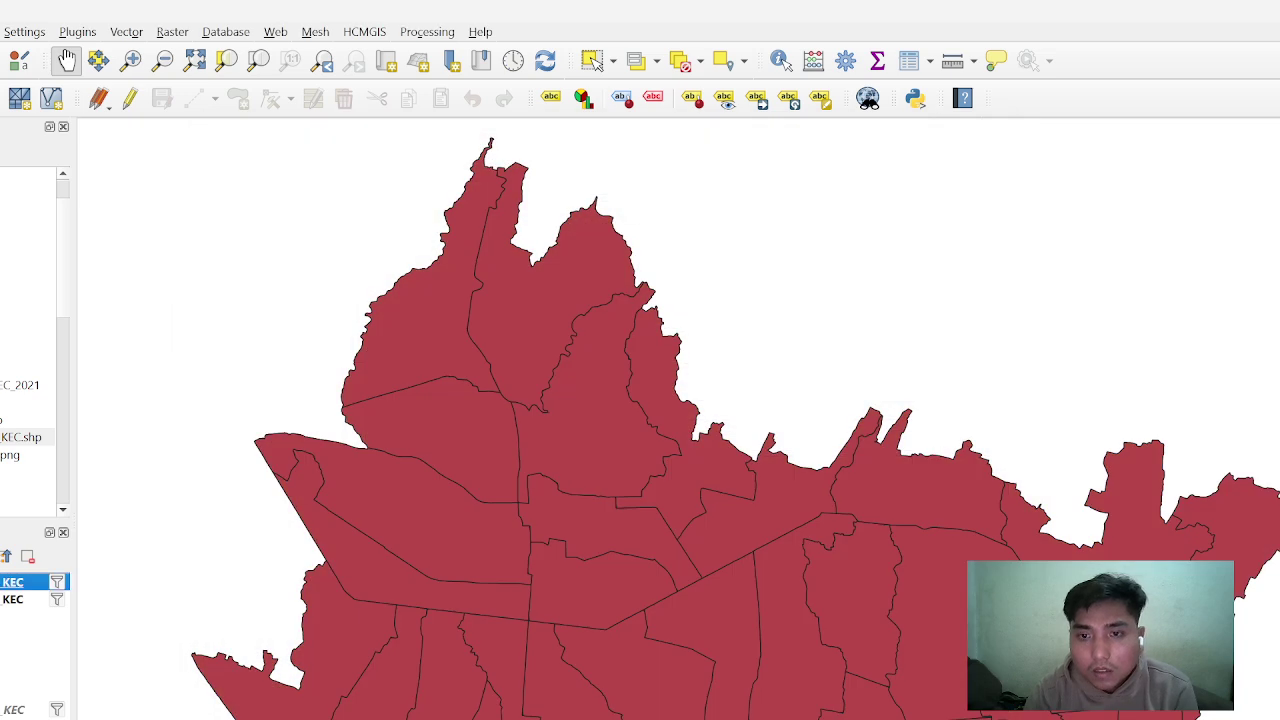
right_click(24, 584)
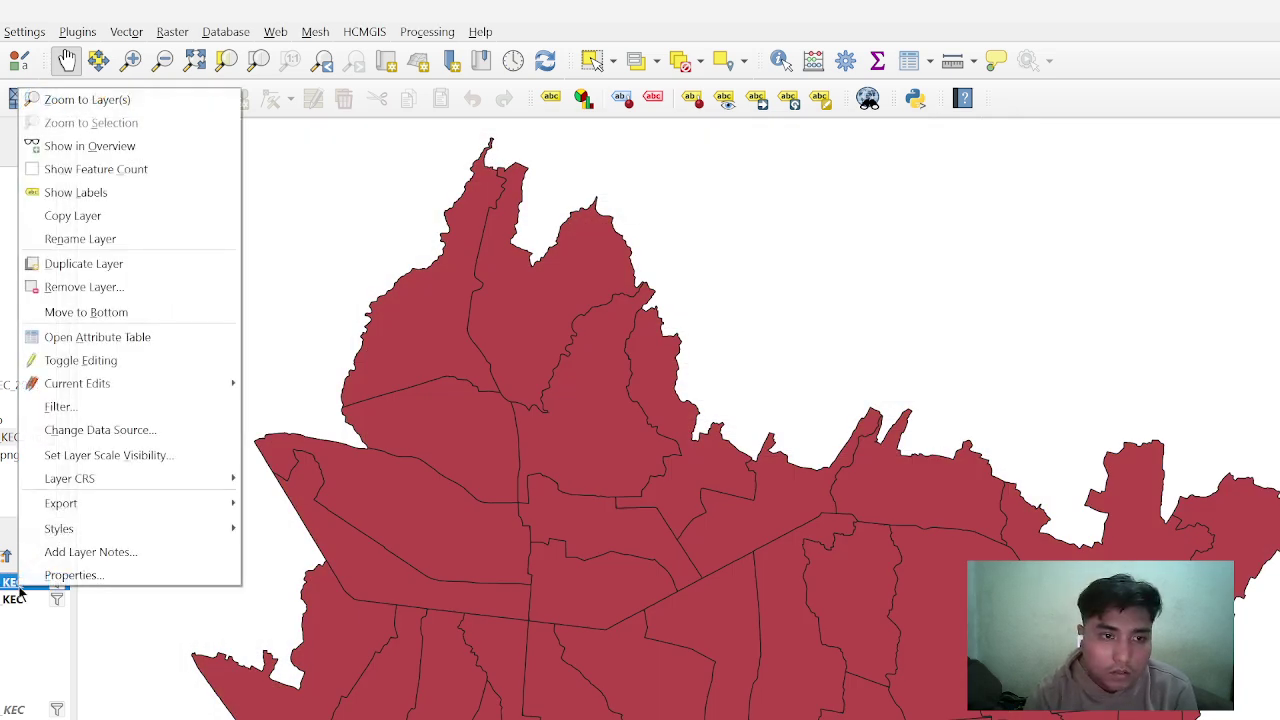
click(47, 576)
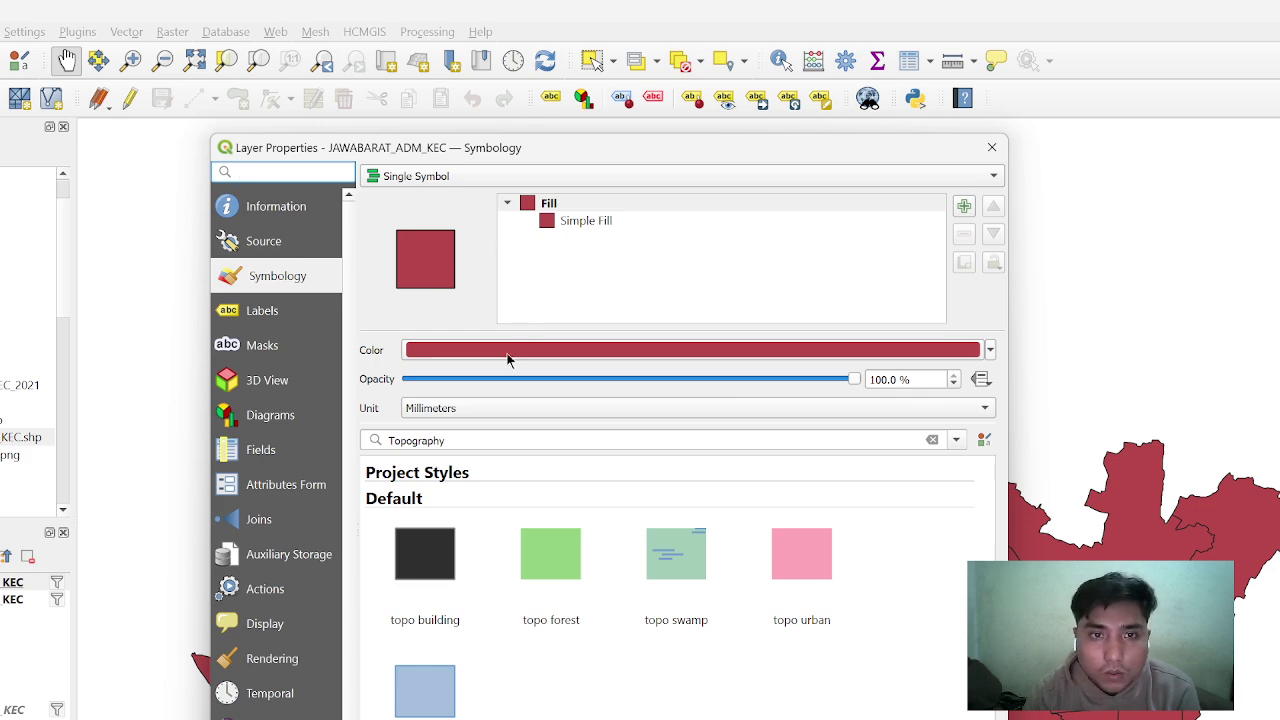
click(503, 177)
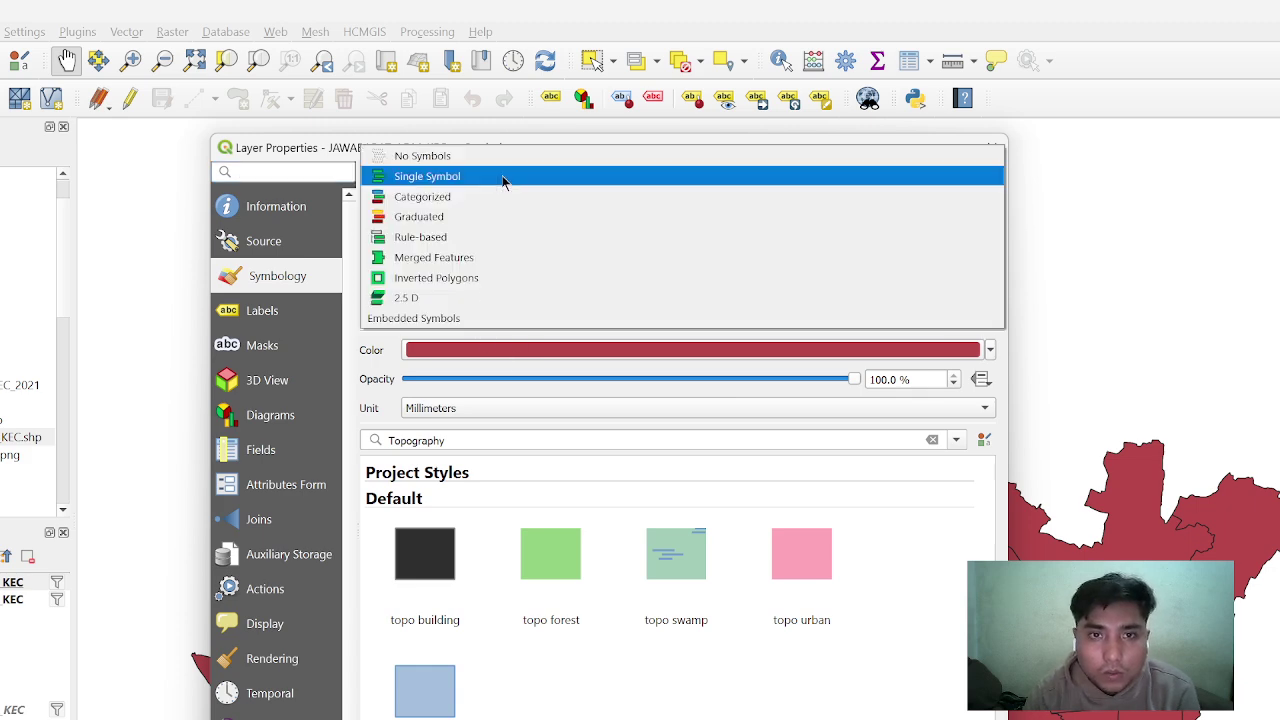
click(443, 197)
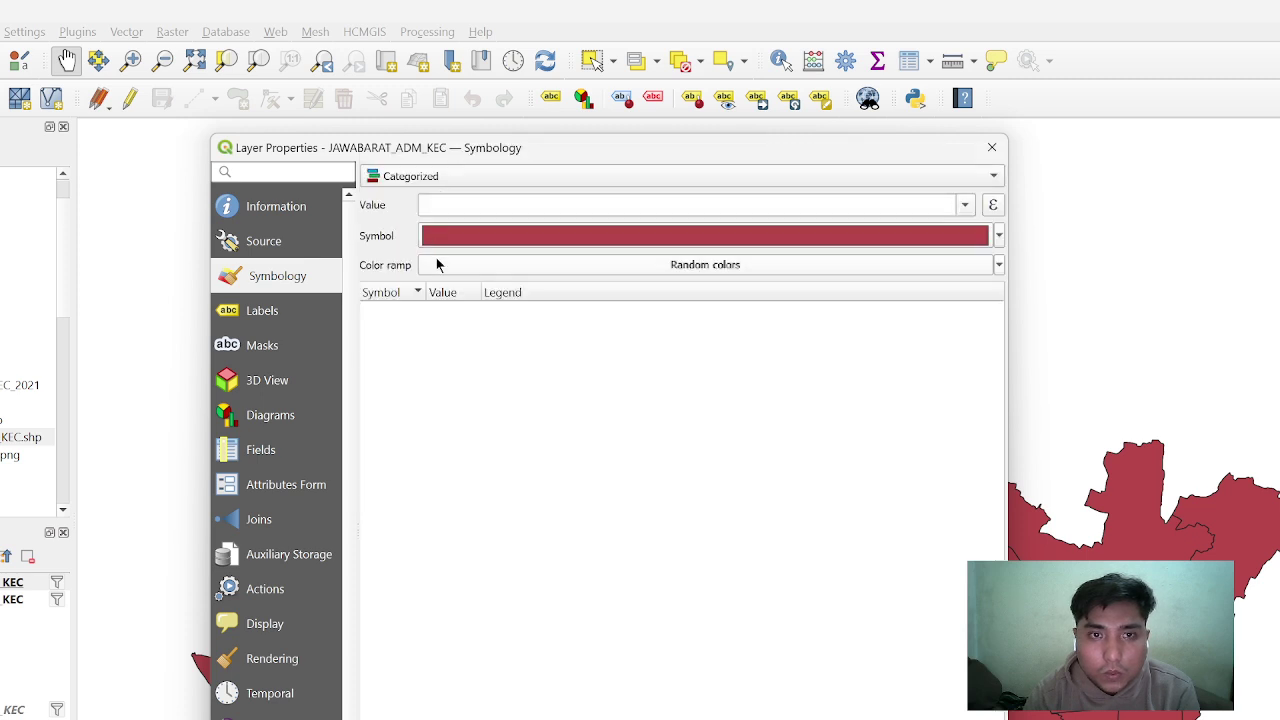
click(494, 236)
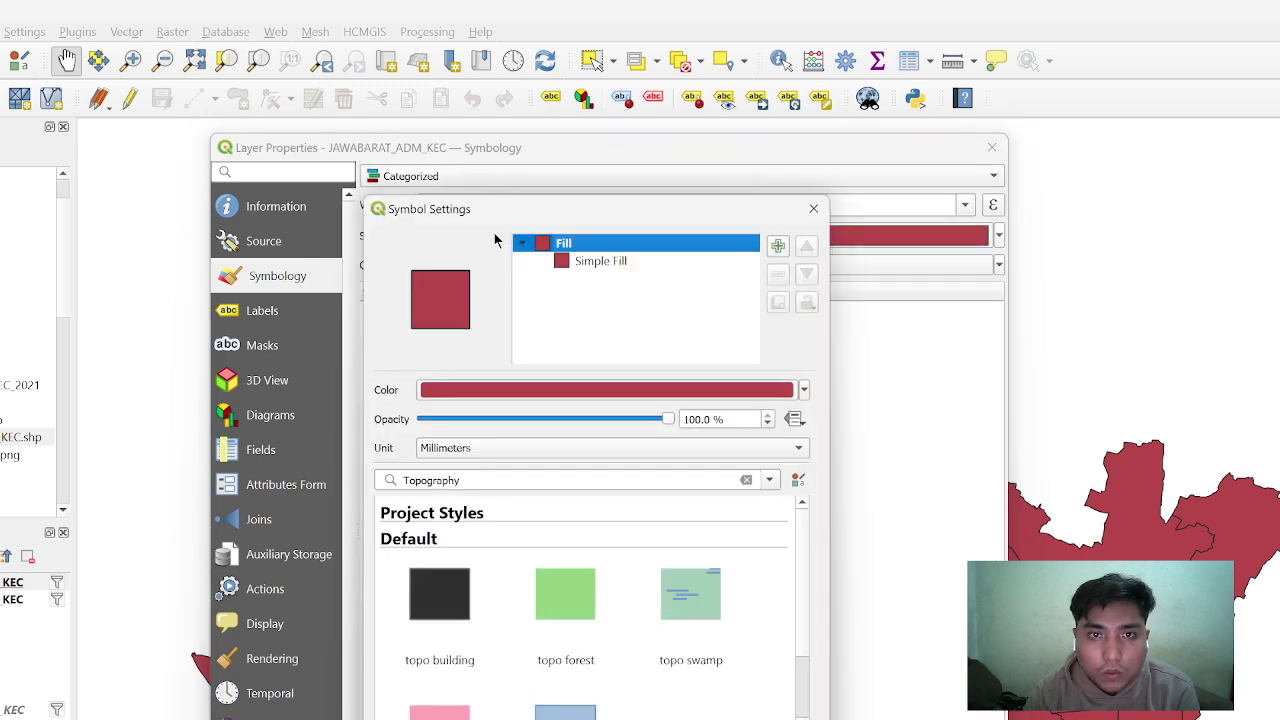
click(813, 208)
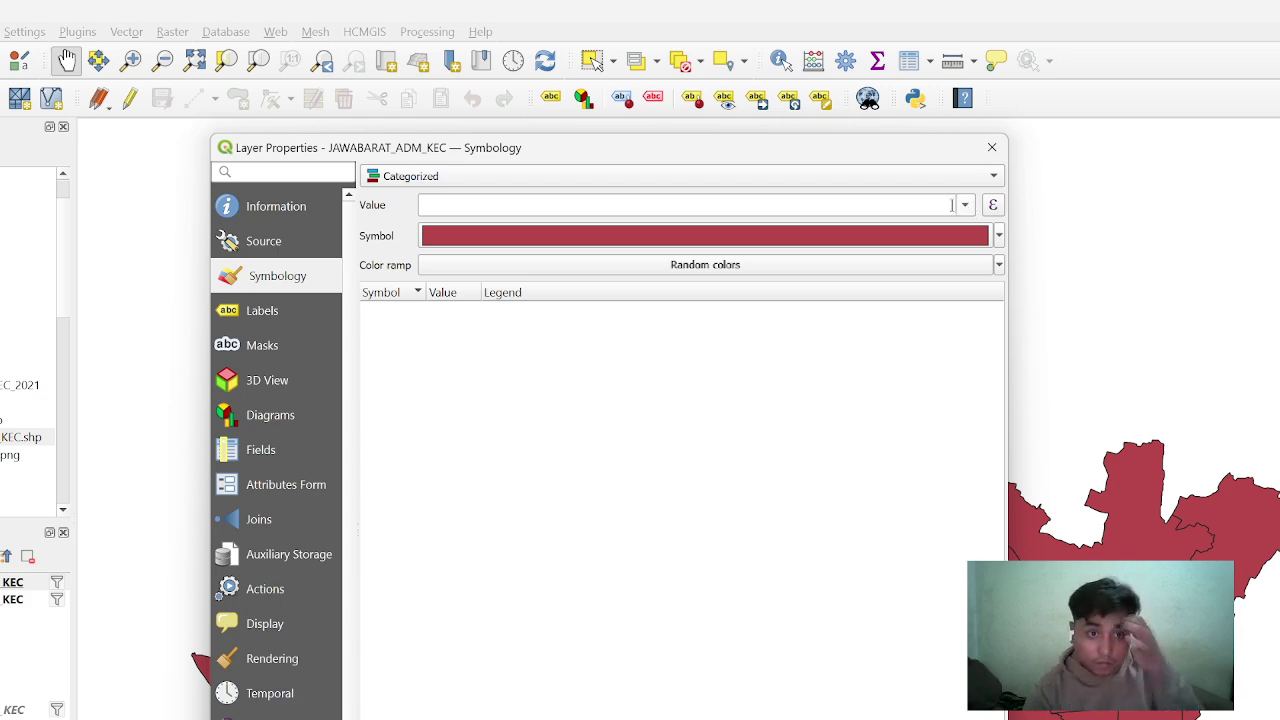
click(992, 148)
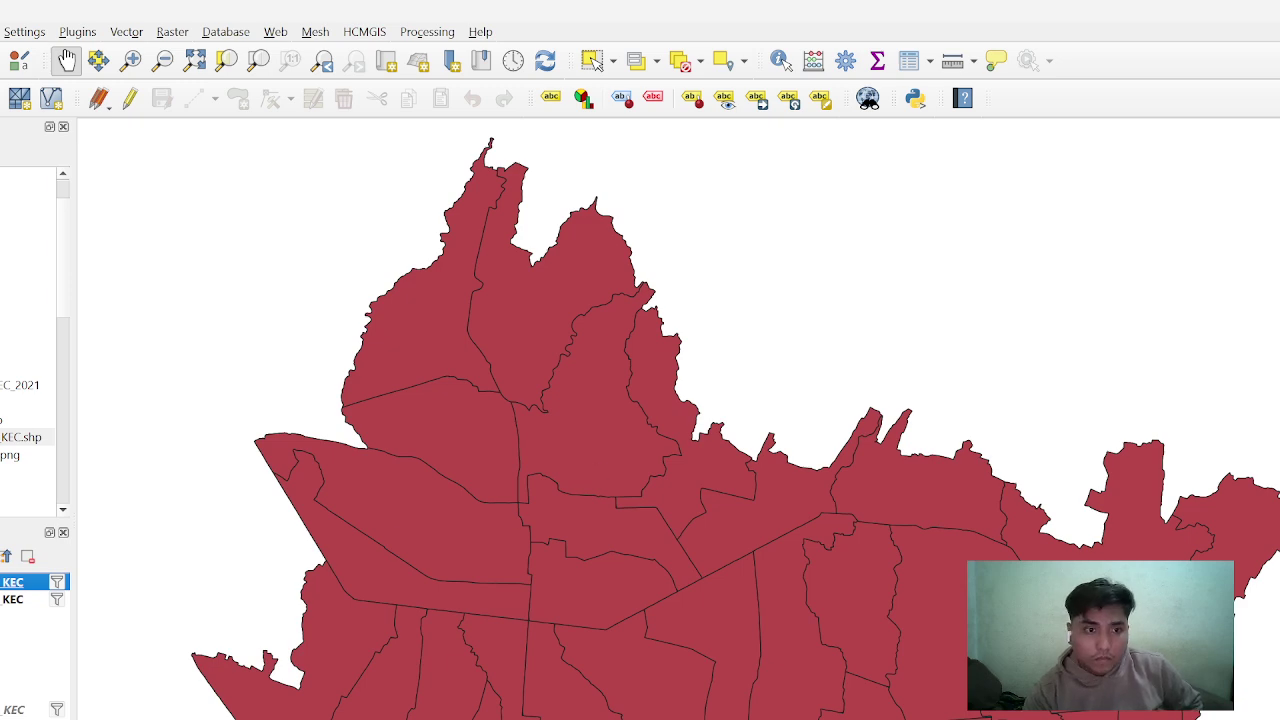
Show the district name labels for the upper JAWABARAT_ADM_KEC layer on the map
right_click(15, 582)
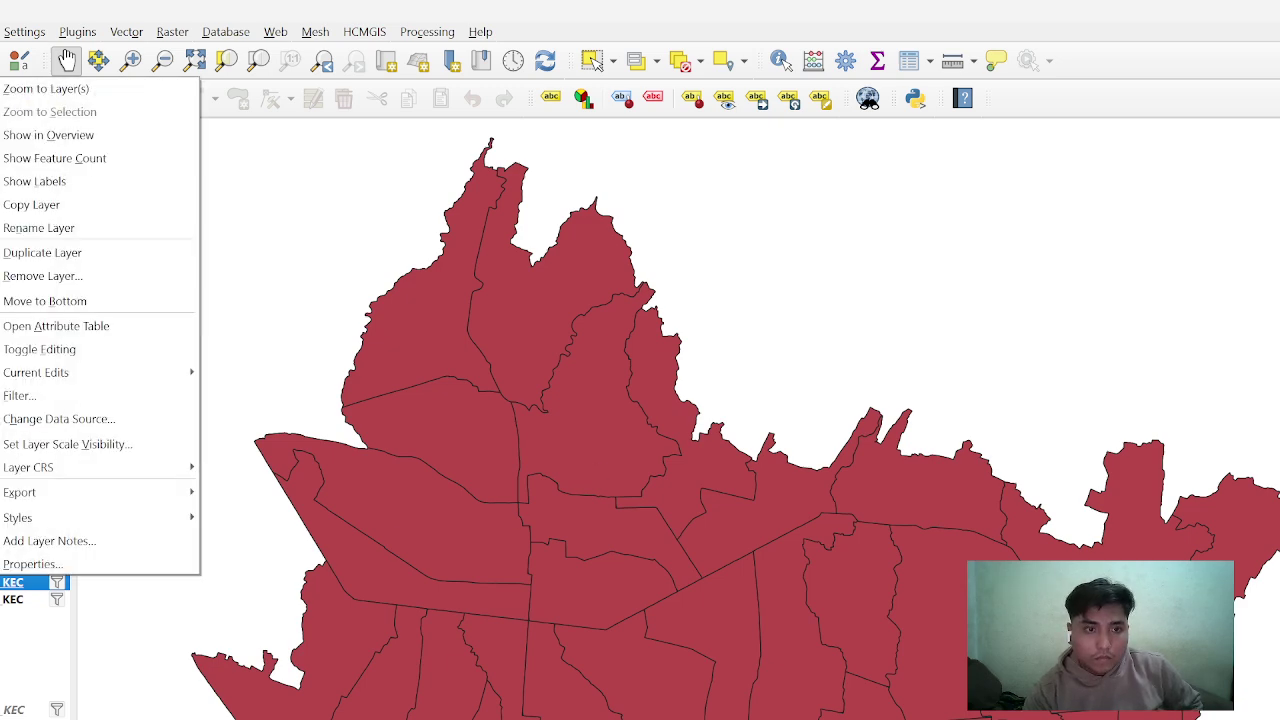
click(60, 181)
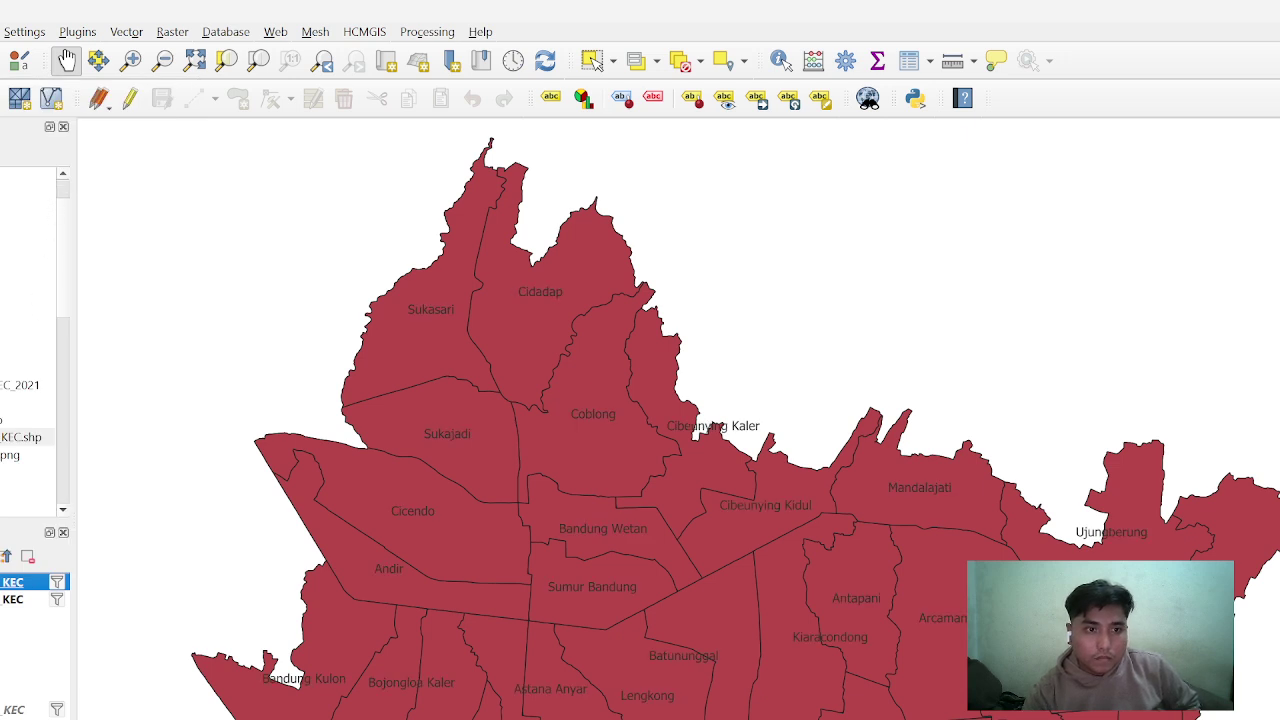
right_click(15, 582)
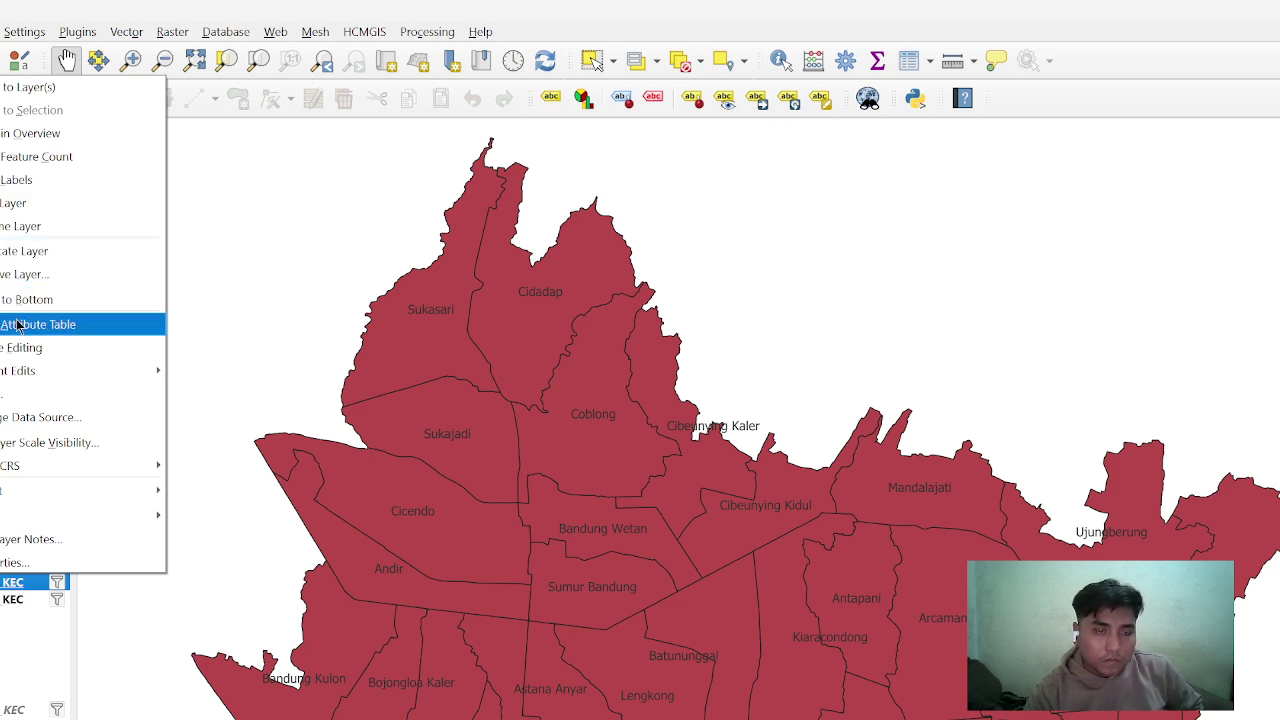
click(12, 565)
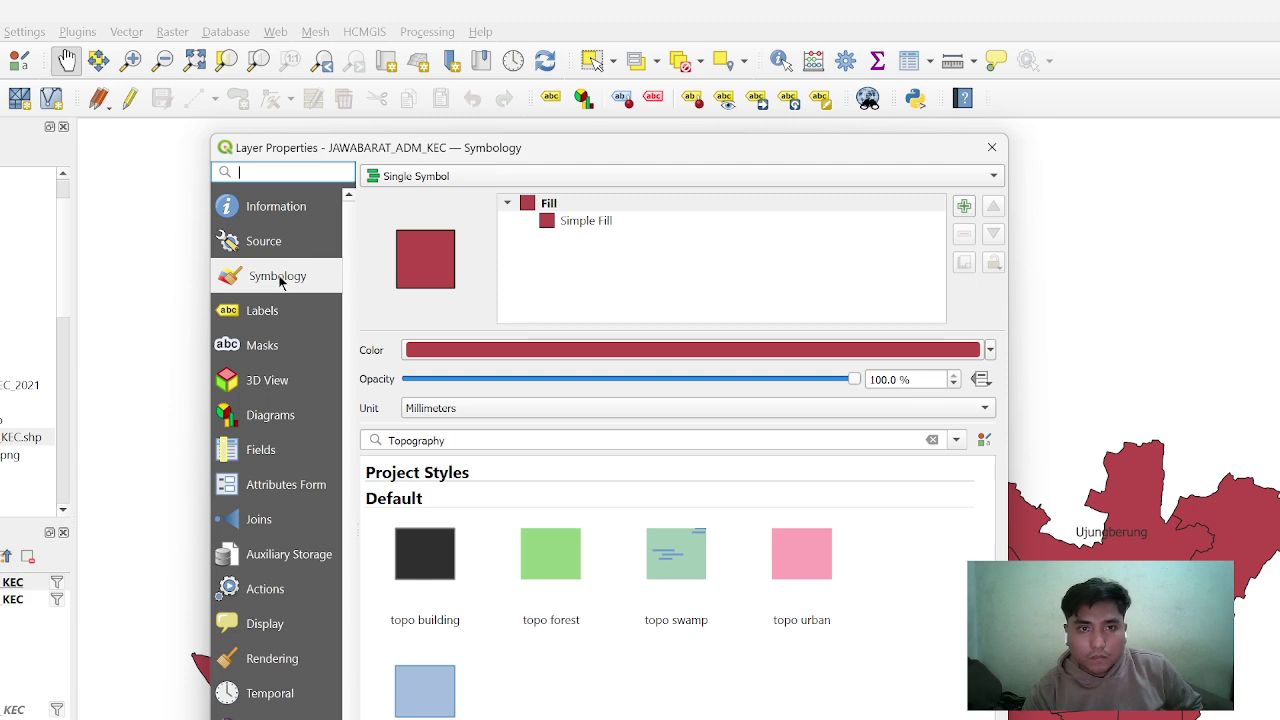
click(424, 177)
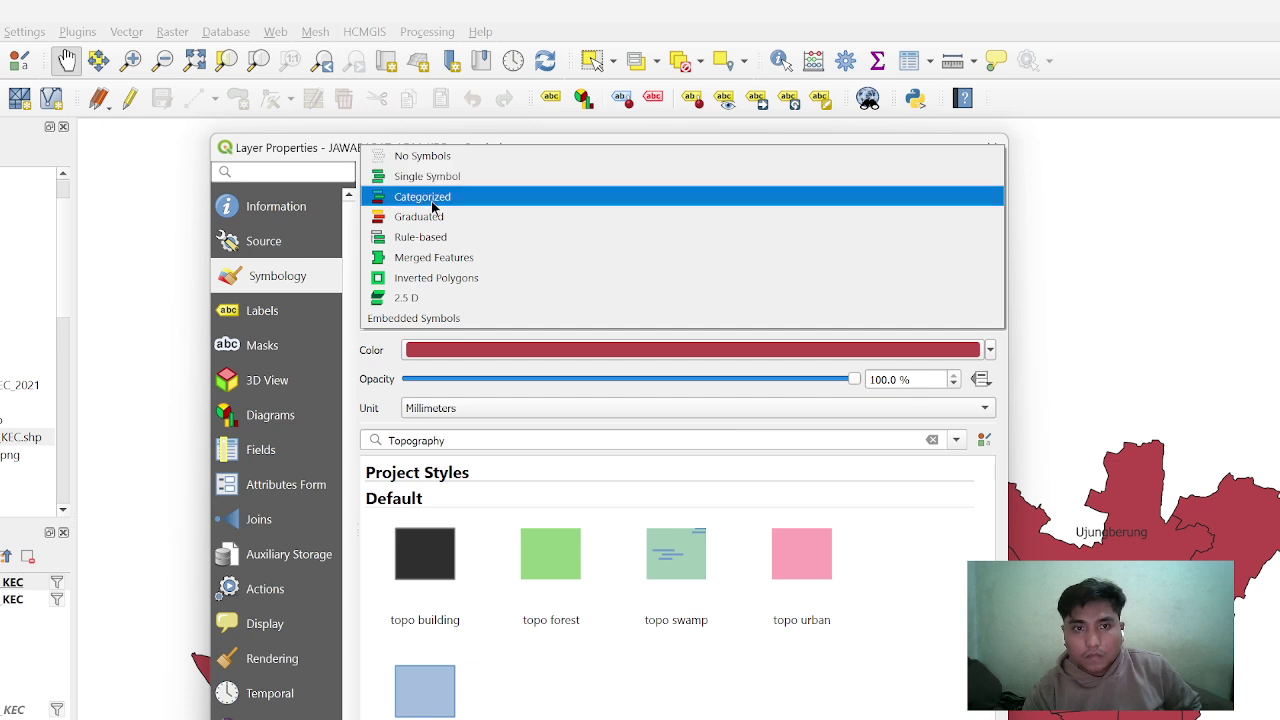
click(428, 197)
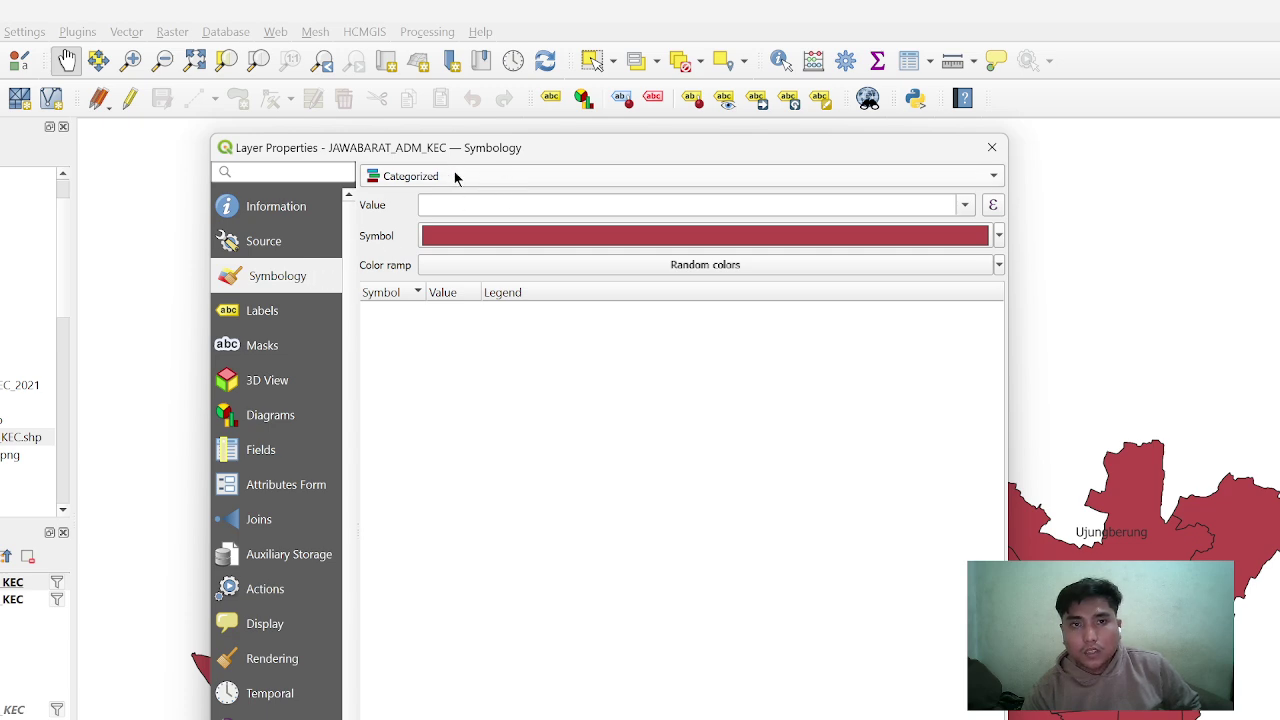
click(965, 205)
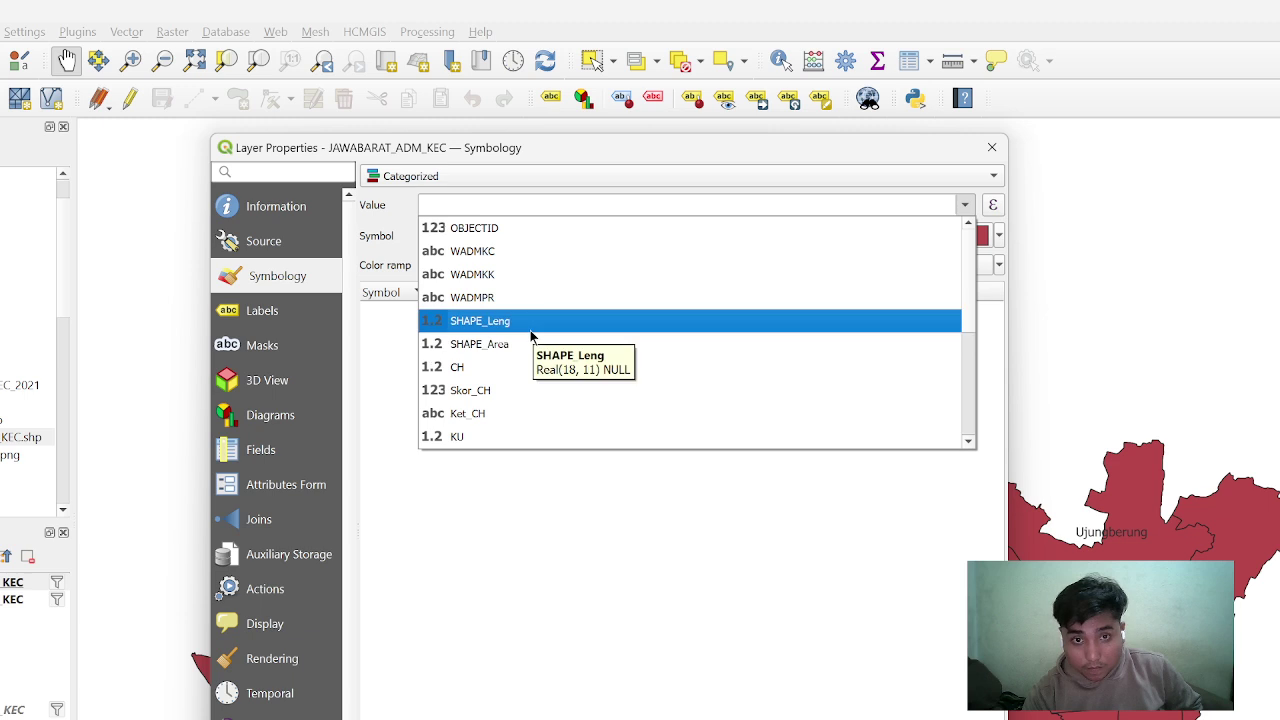
scroll(530, 330, down, 1)
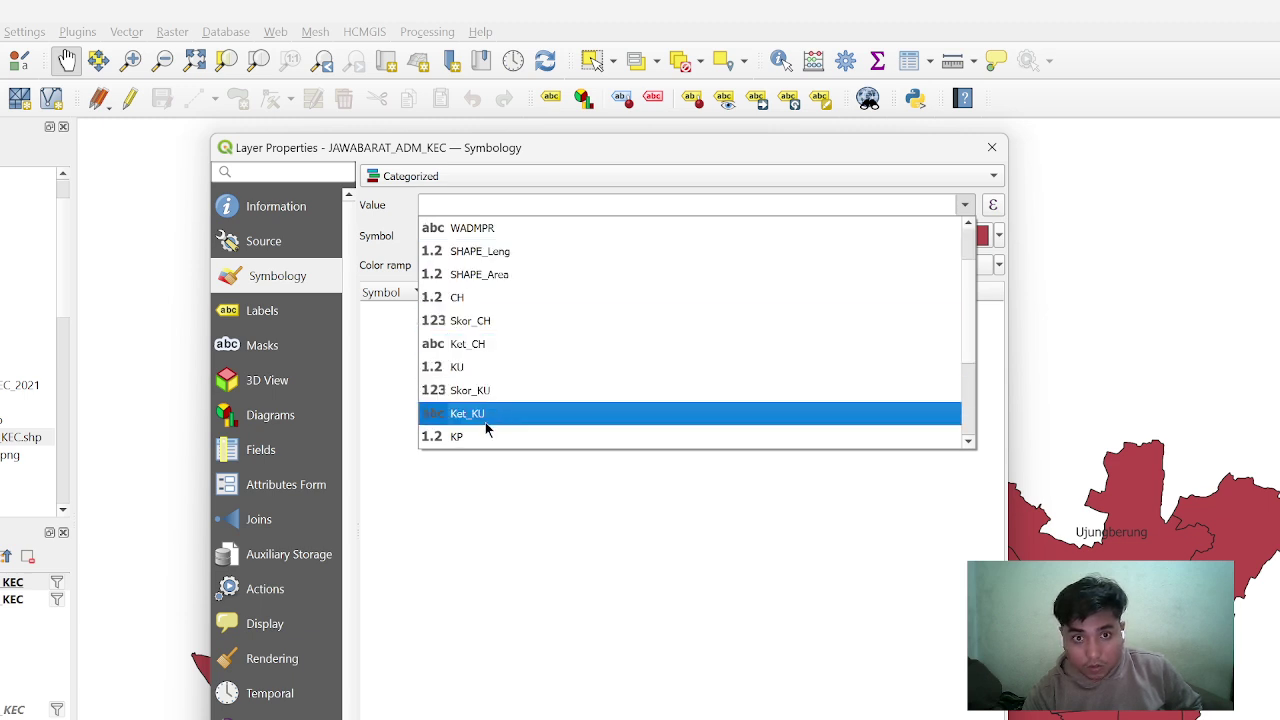
scroll(485, 405, down, 2)
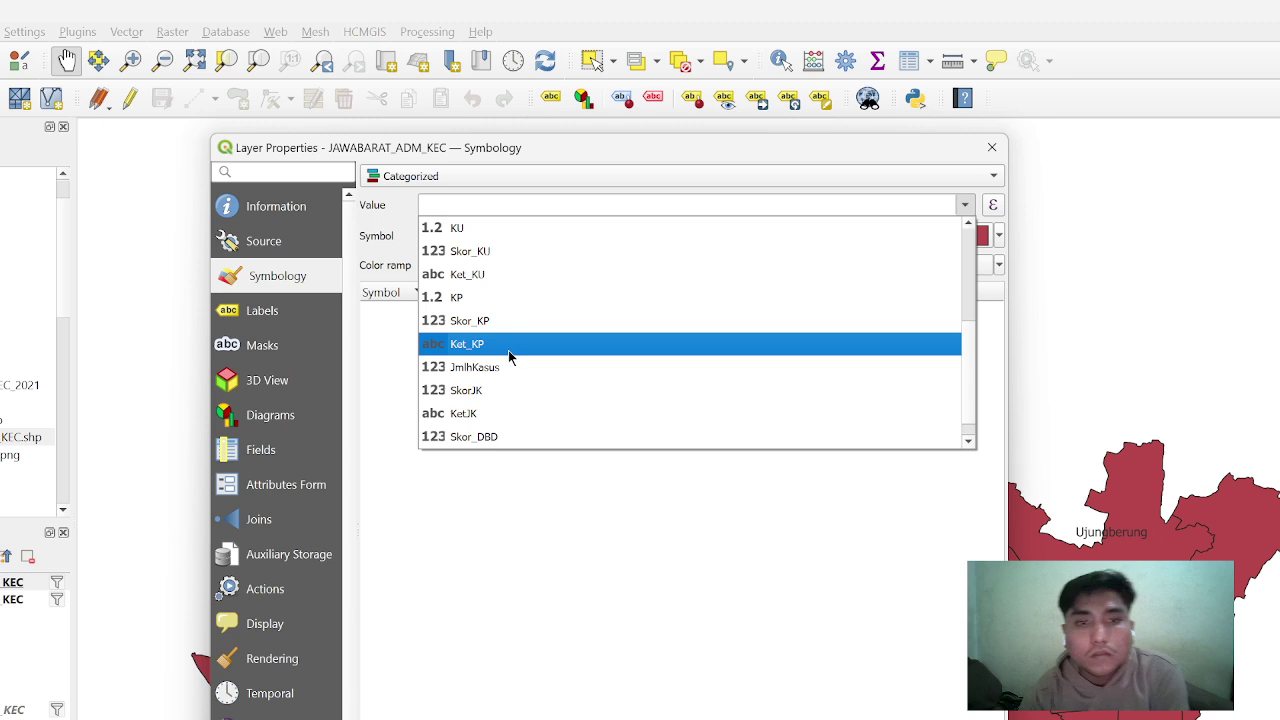
click(992, 150)
click(990, 146)
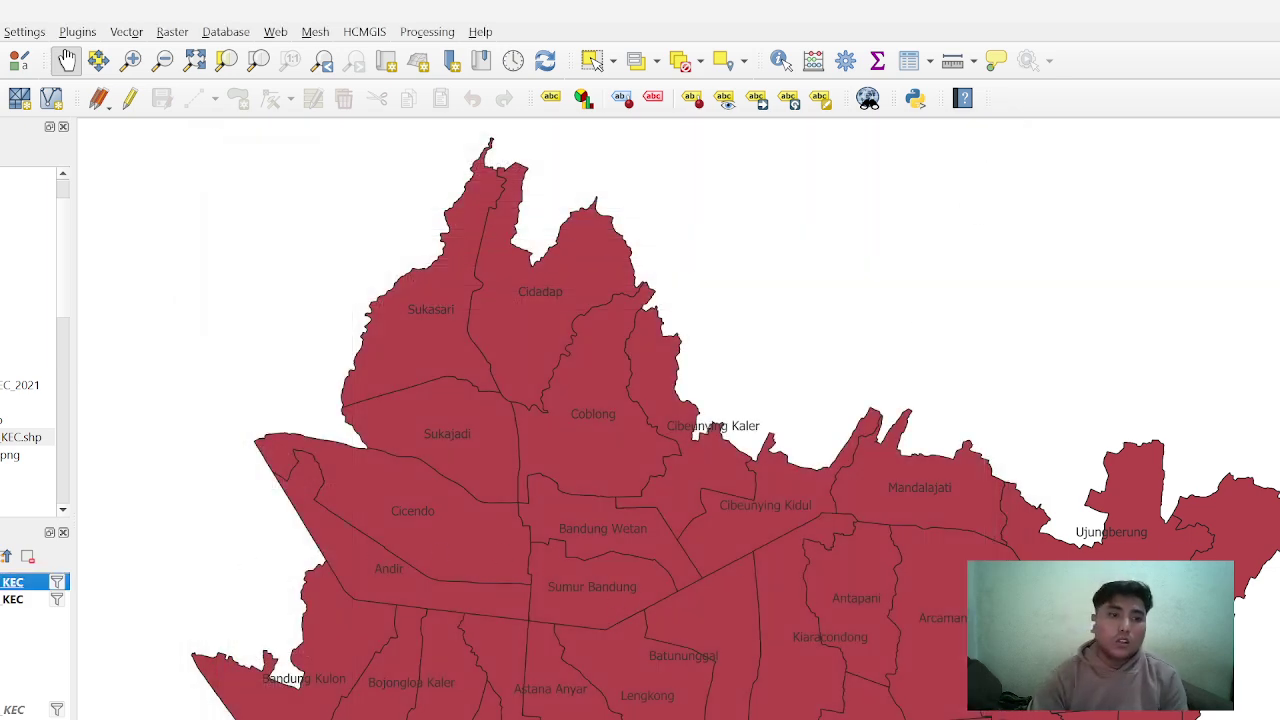
Open the attribute table of the upper JAWABARAT_ADM_KEC layer and turn on editing
right_click(12, 582)
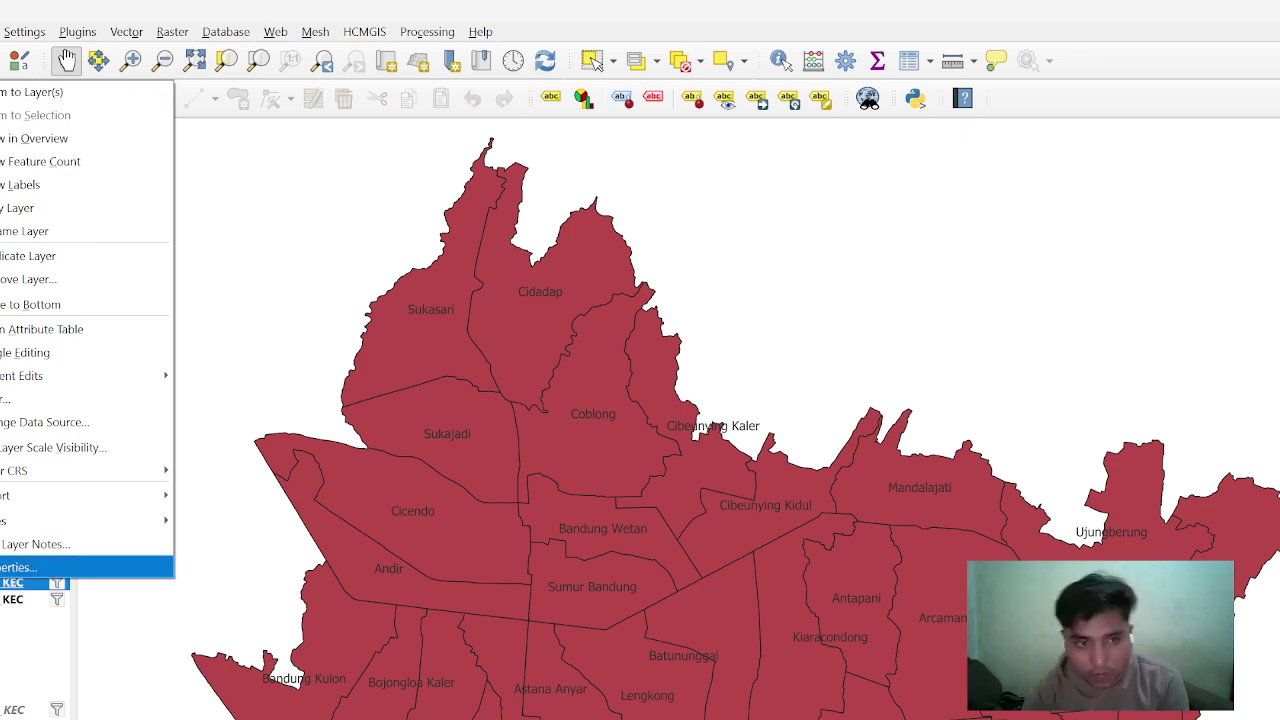
click(74, 329)
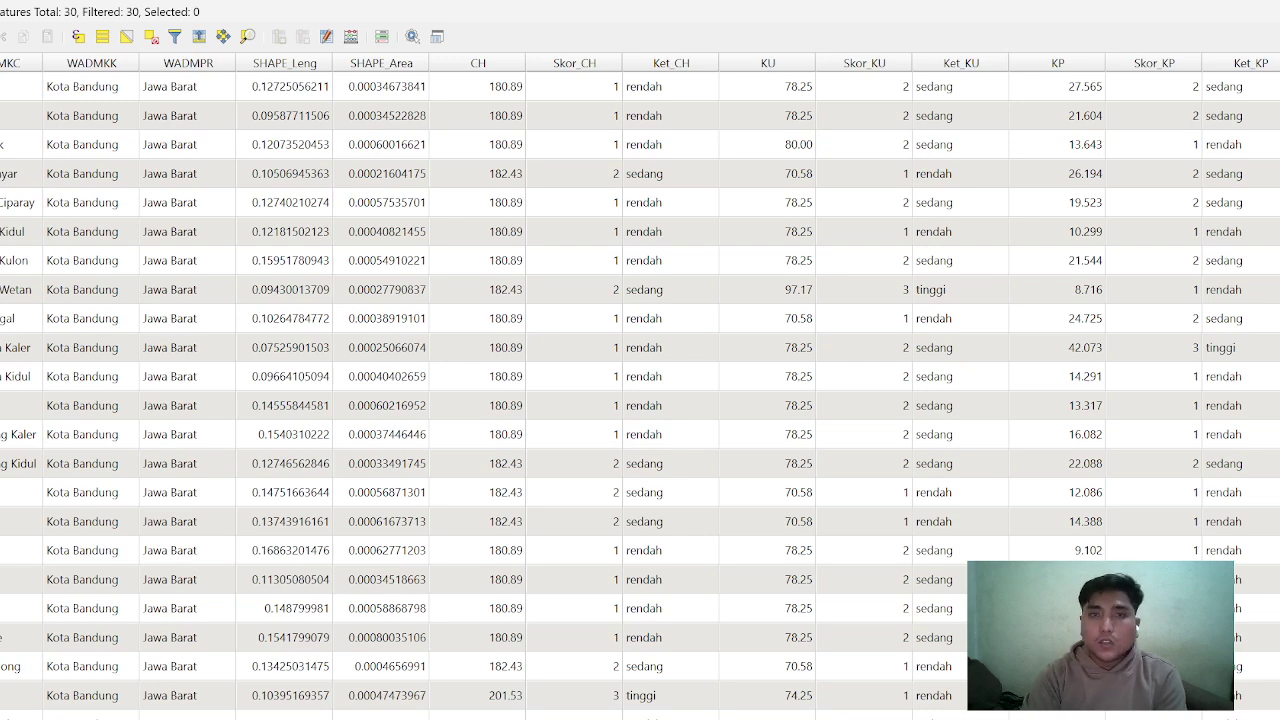
key(ctrl+e)
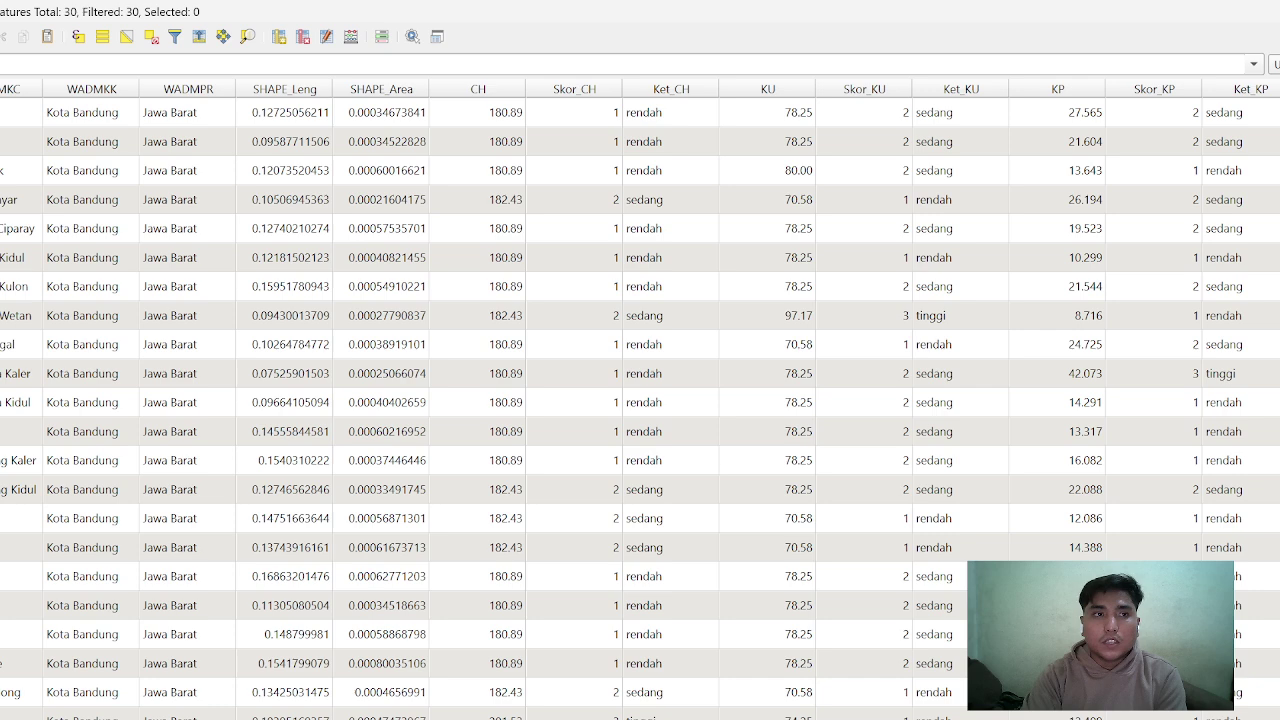
click(279, 38)
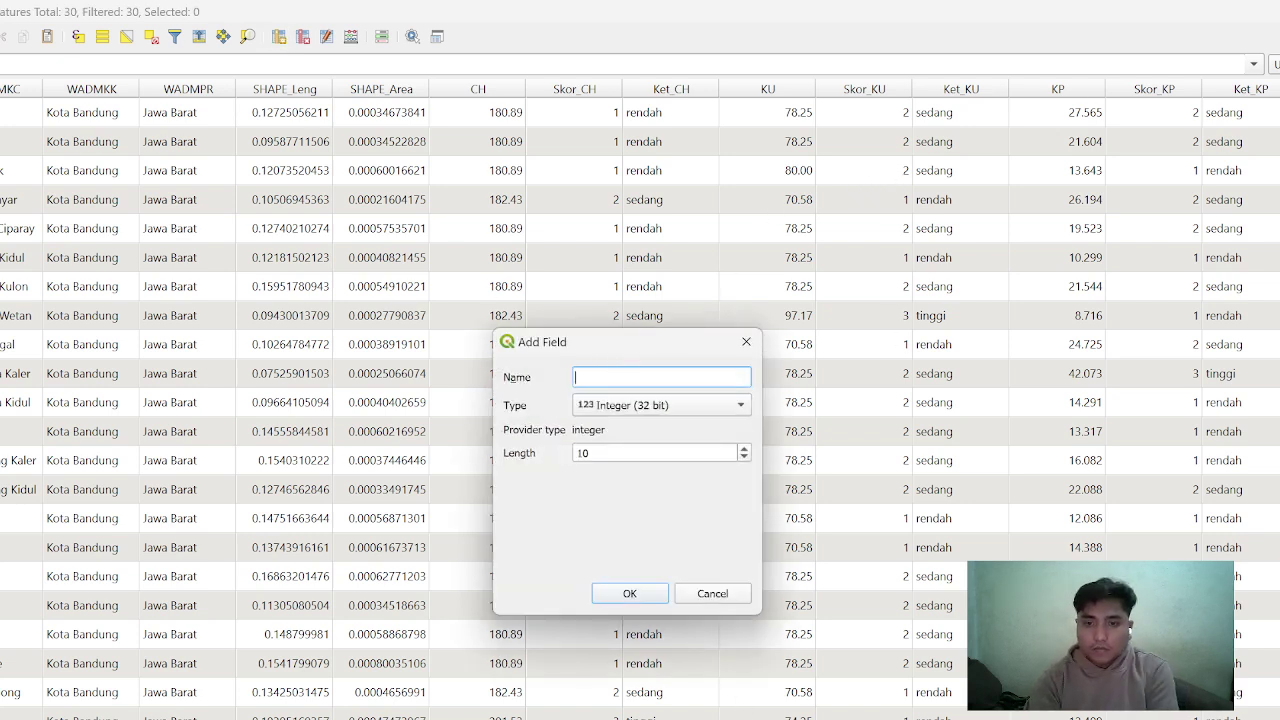
key(alt+Tab)
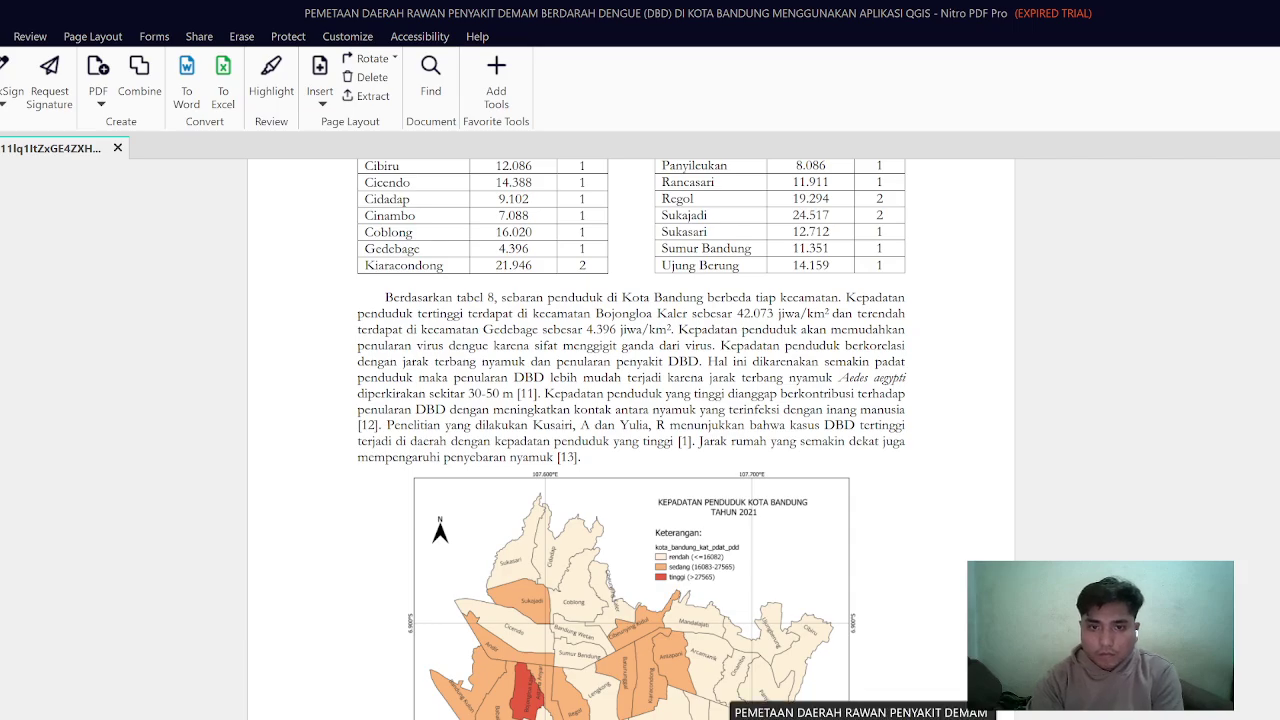
key(alt+Tab)
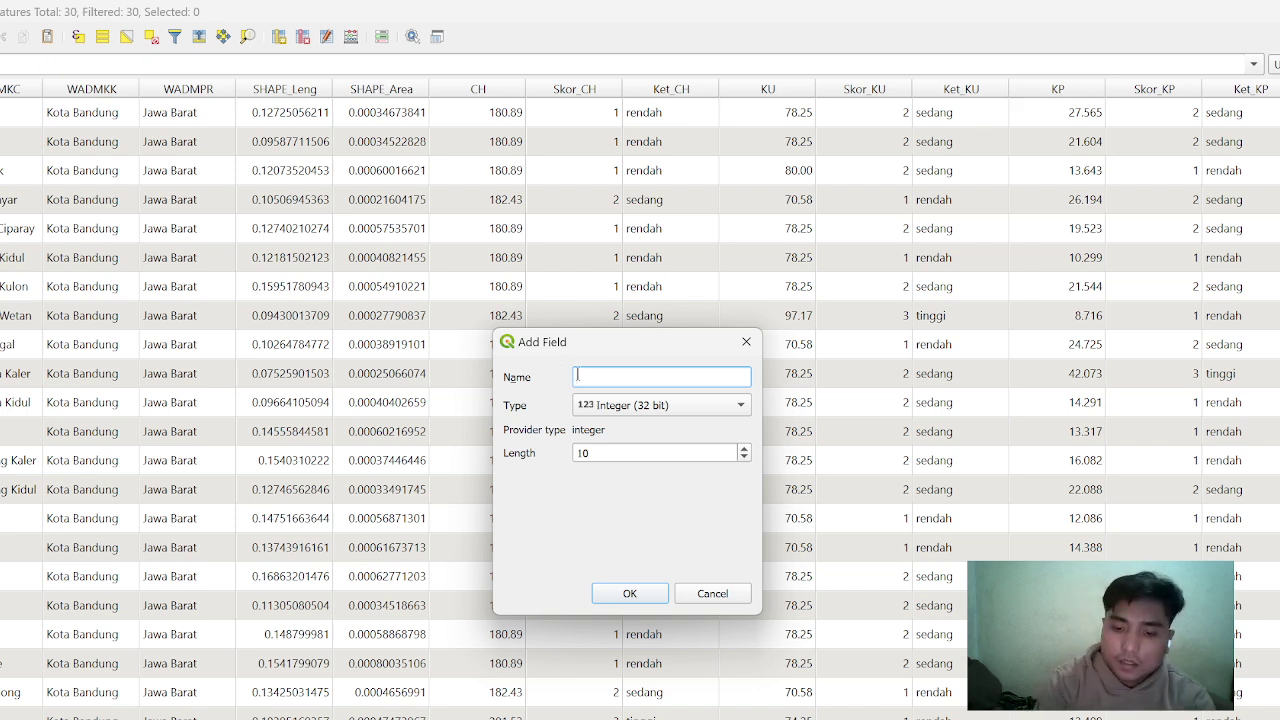
text(kp)
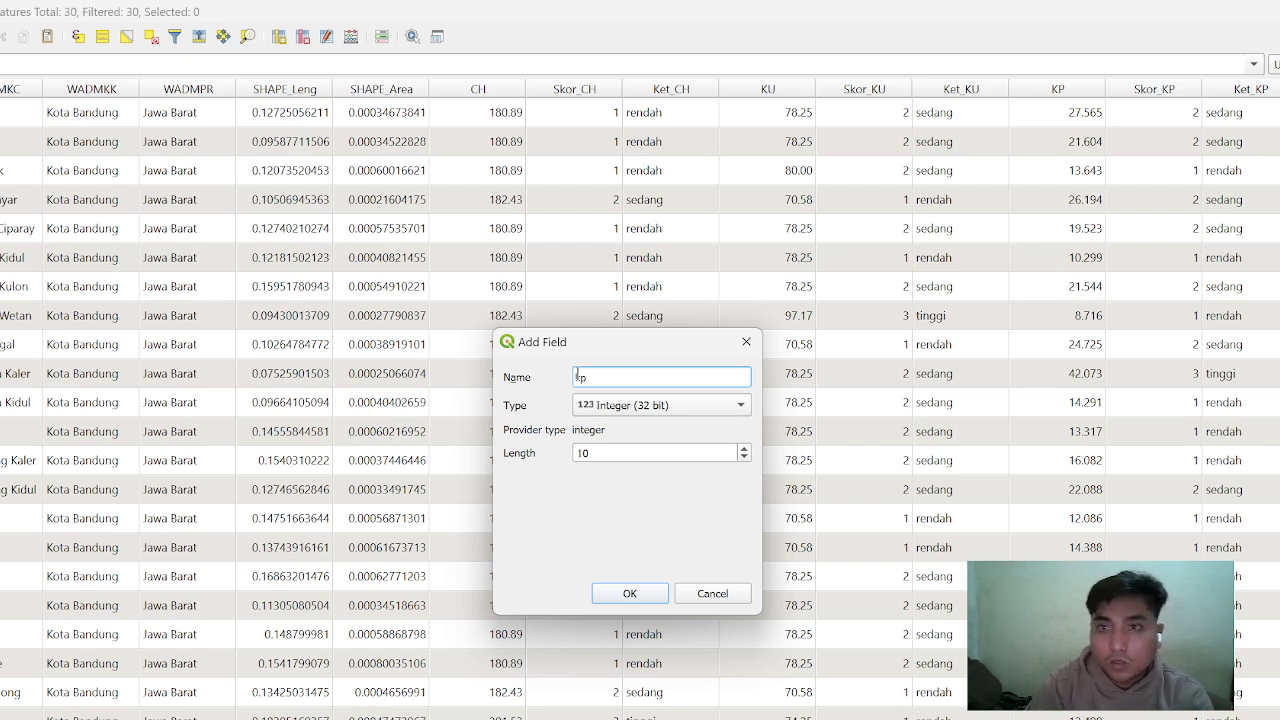
click(617, 405)
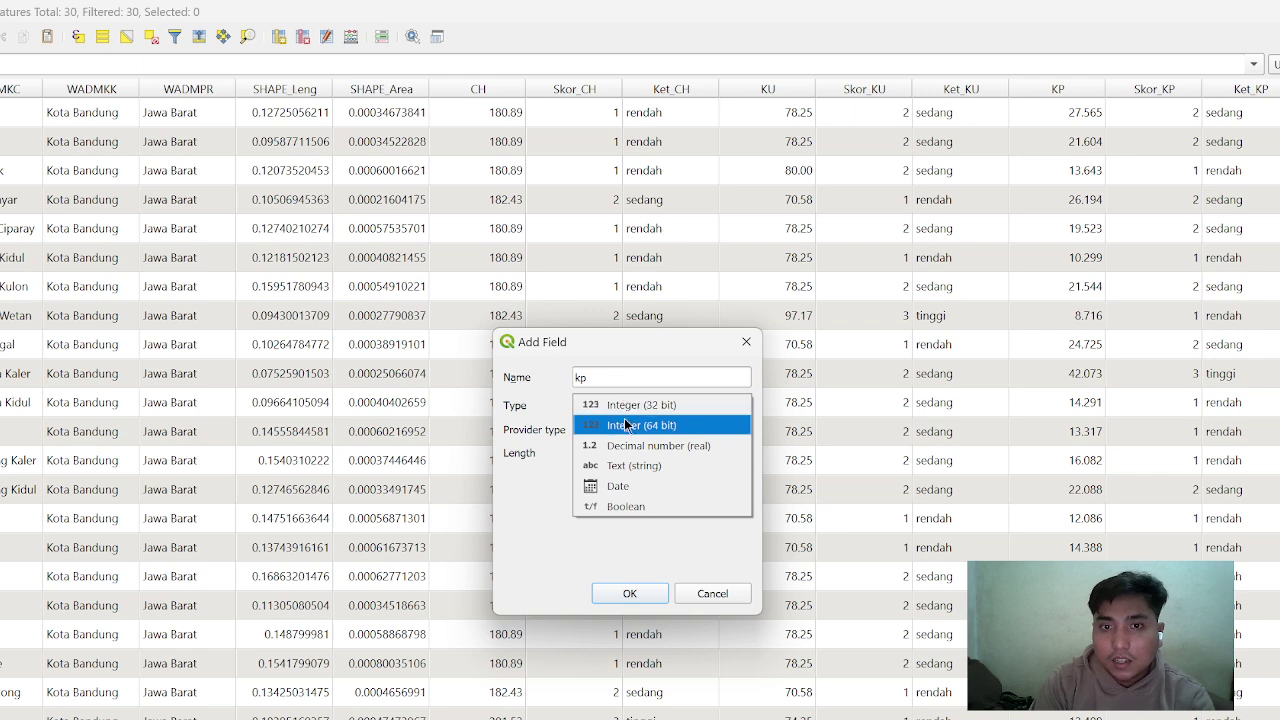
click(631, 449)
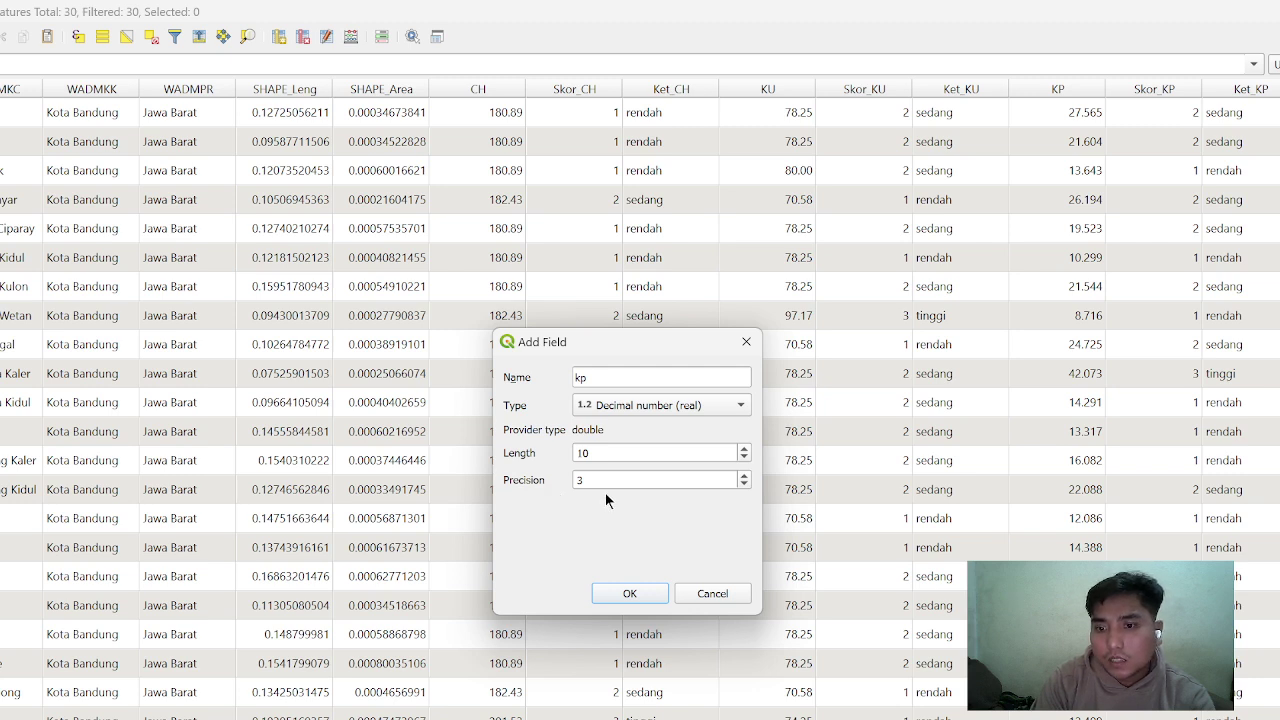
click(745, 342)
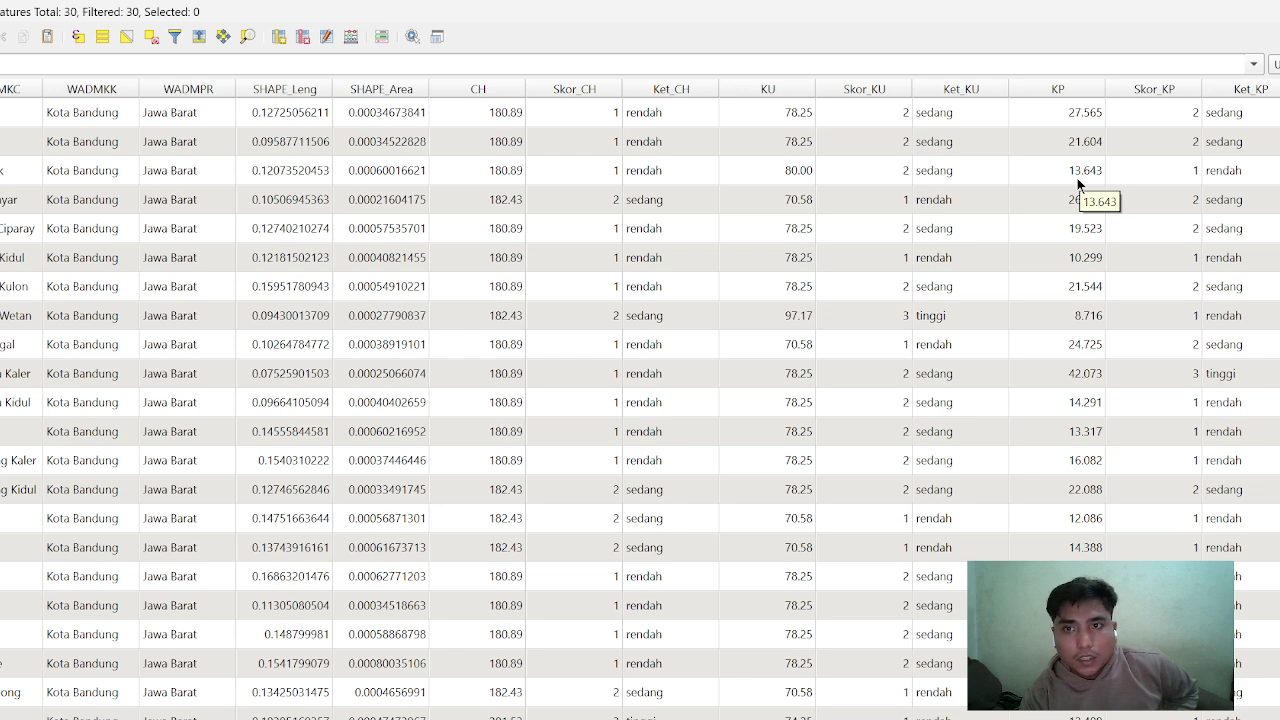
Switch to the article in Nitro PDF Pro and examine its population density table, explanation and categorized map for Kota Bandung
key(alt+Tab)
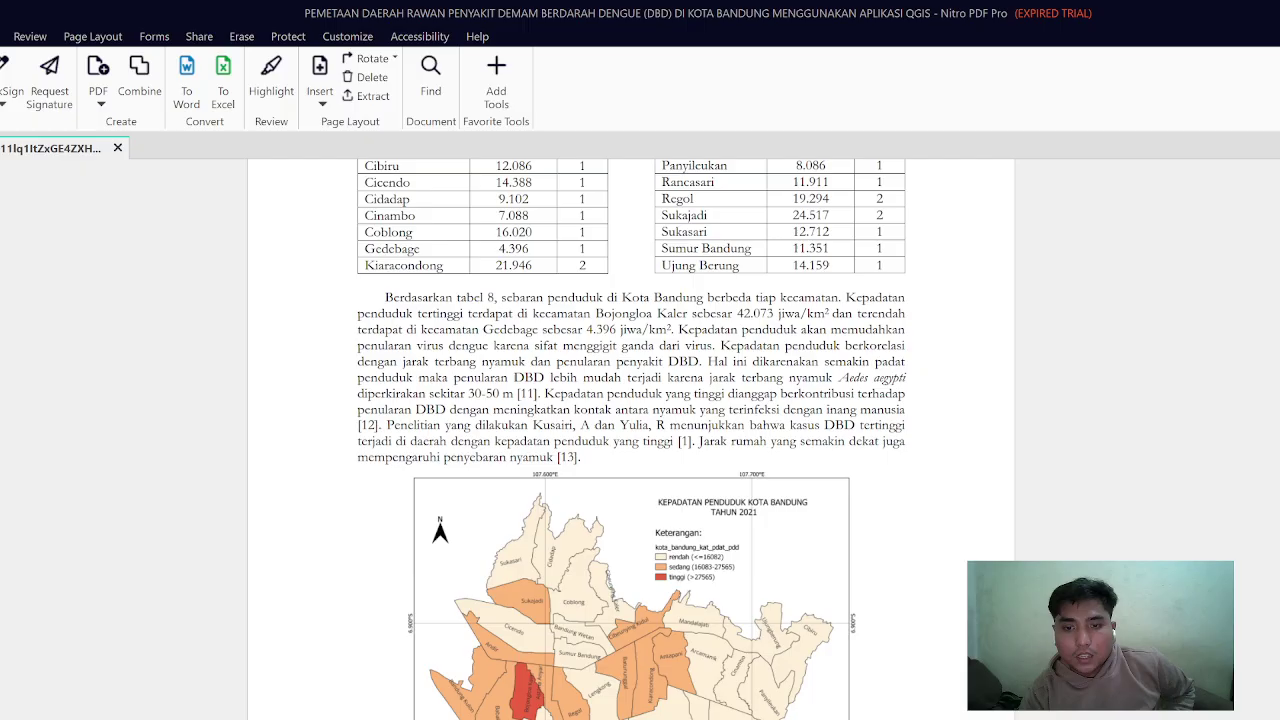
scroll(709, 615, up, 2)
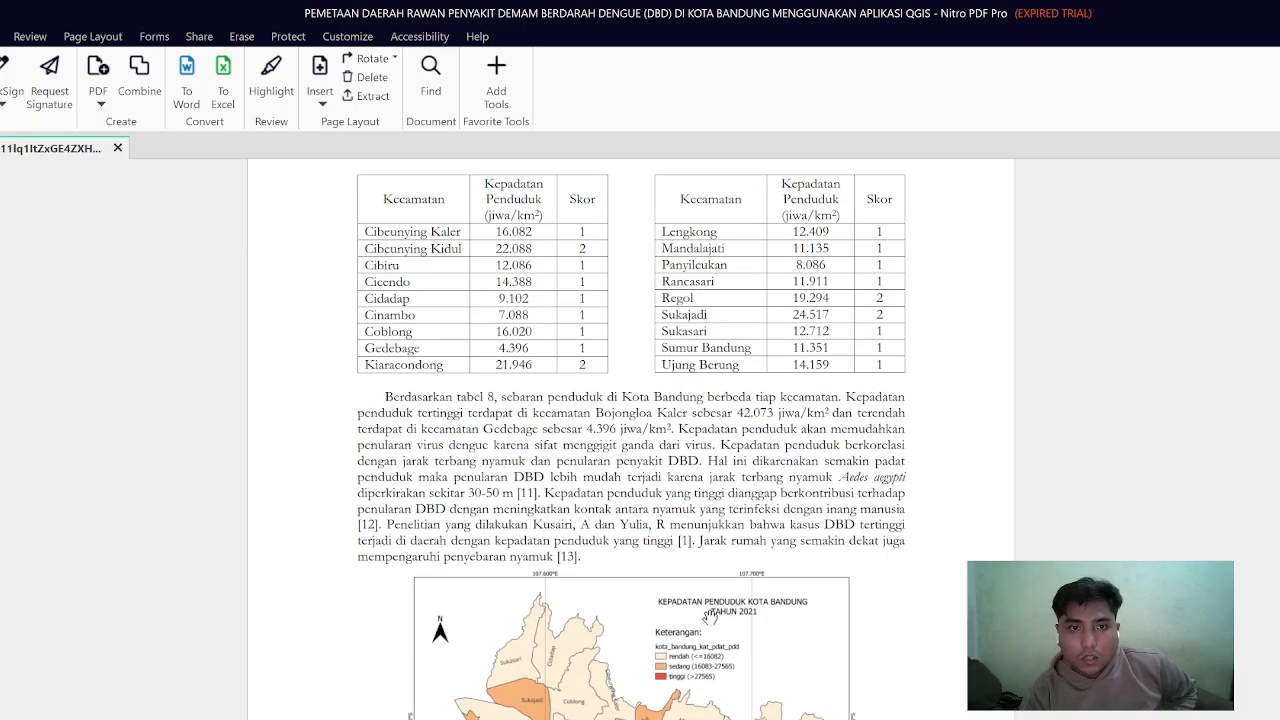
scroll(709, 615, up, 3)
scroll(709, 615, down, 3)
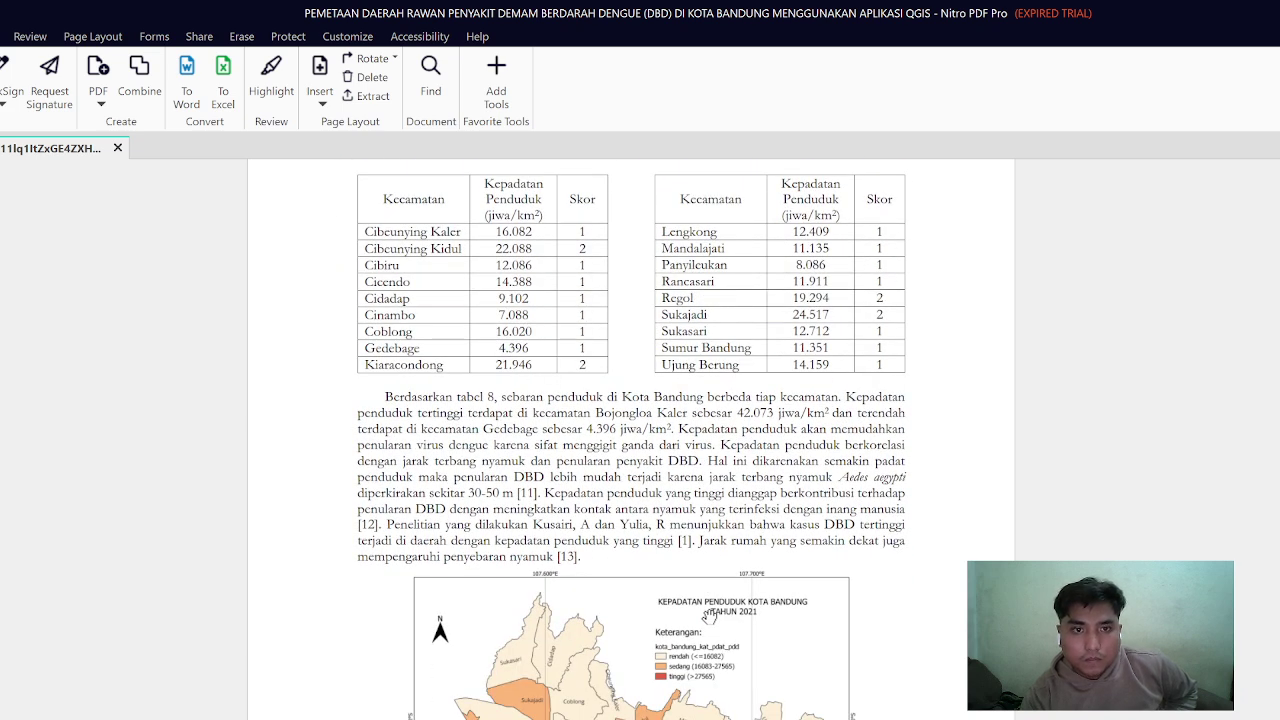
scroll(709, 615, down, 8)
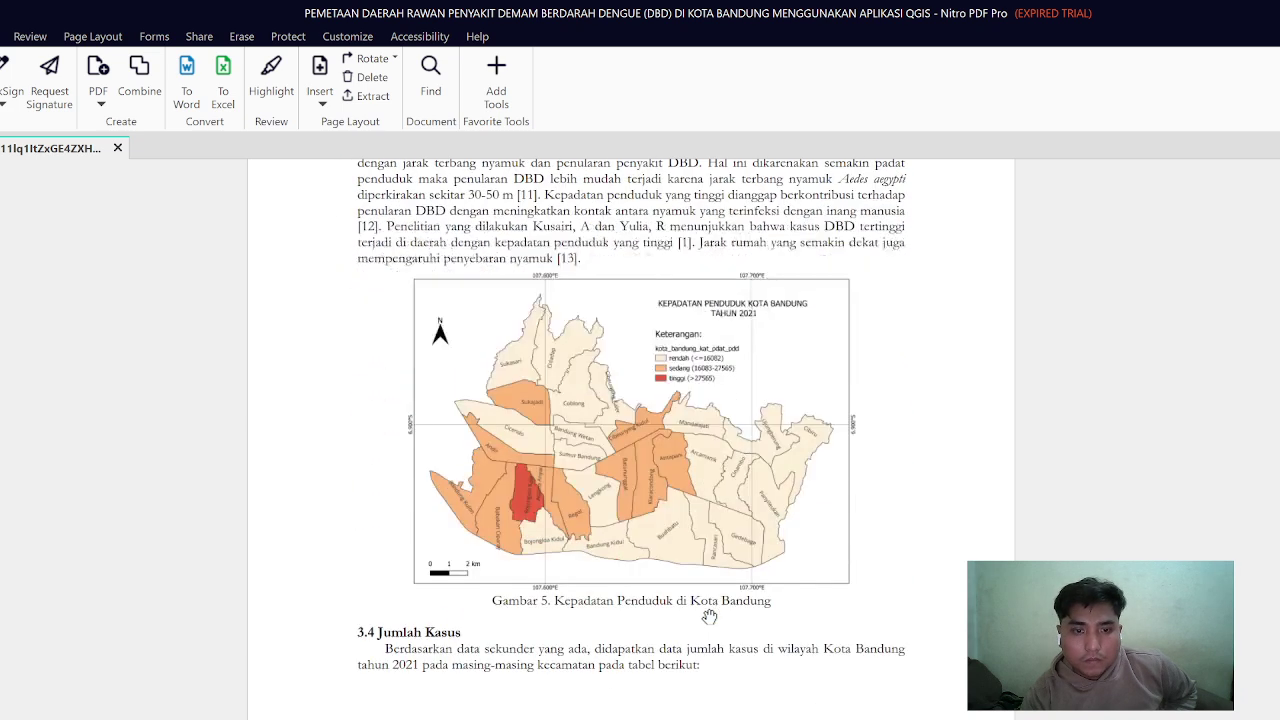
scroll(709, 617, up, 6)
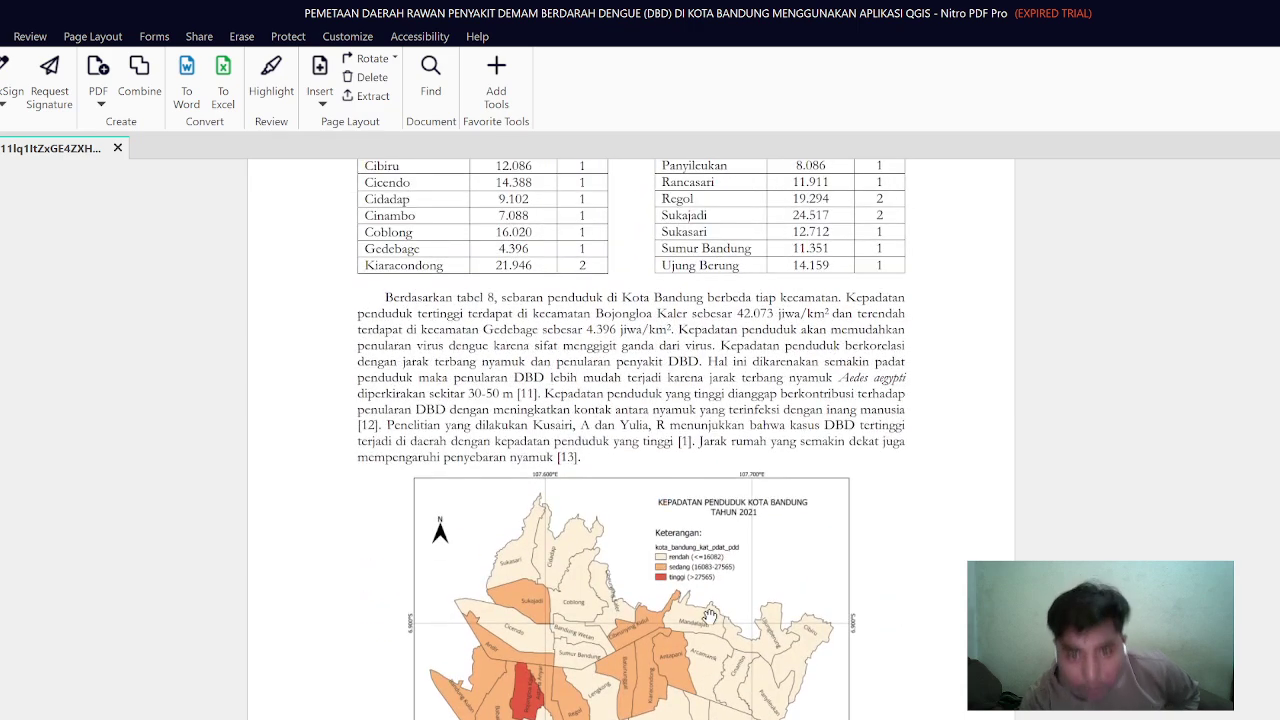
scroll(709, 615, up, 3)
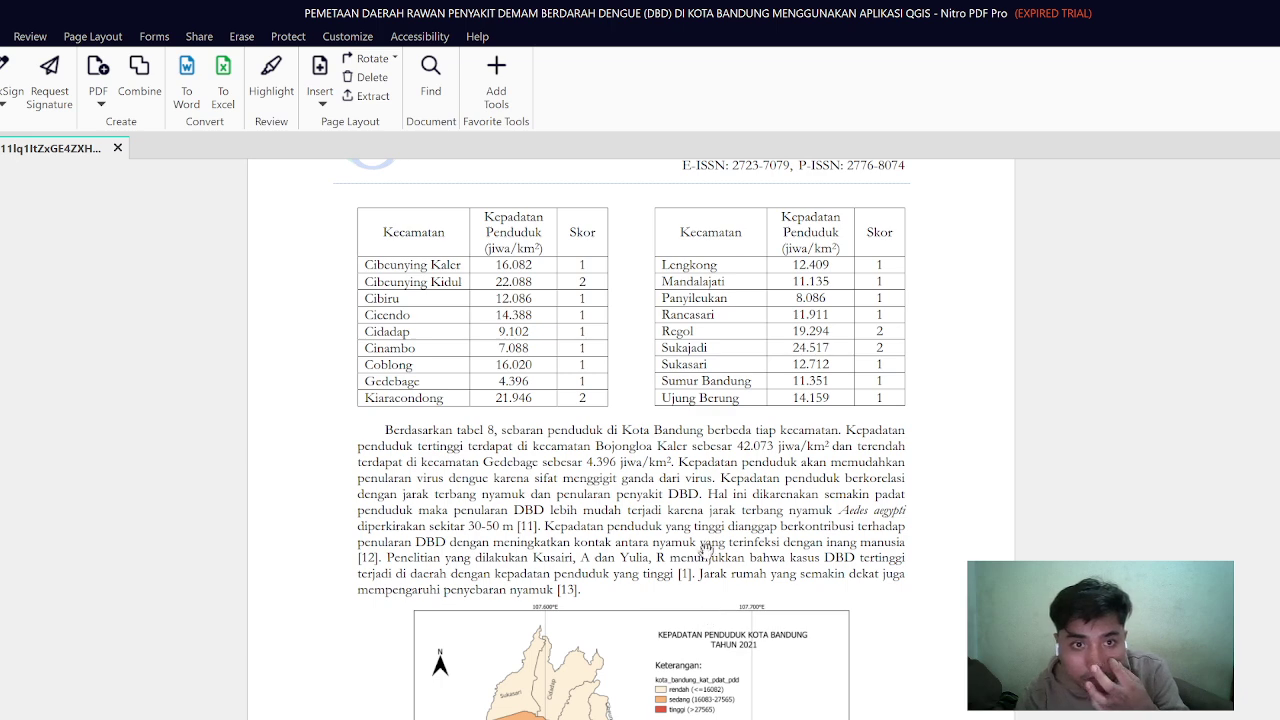
scroll(592, 481, up, 11)
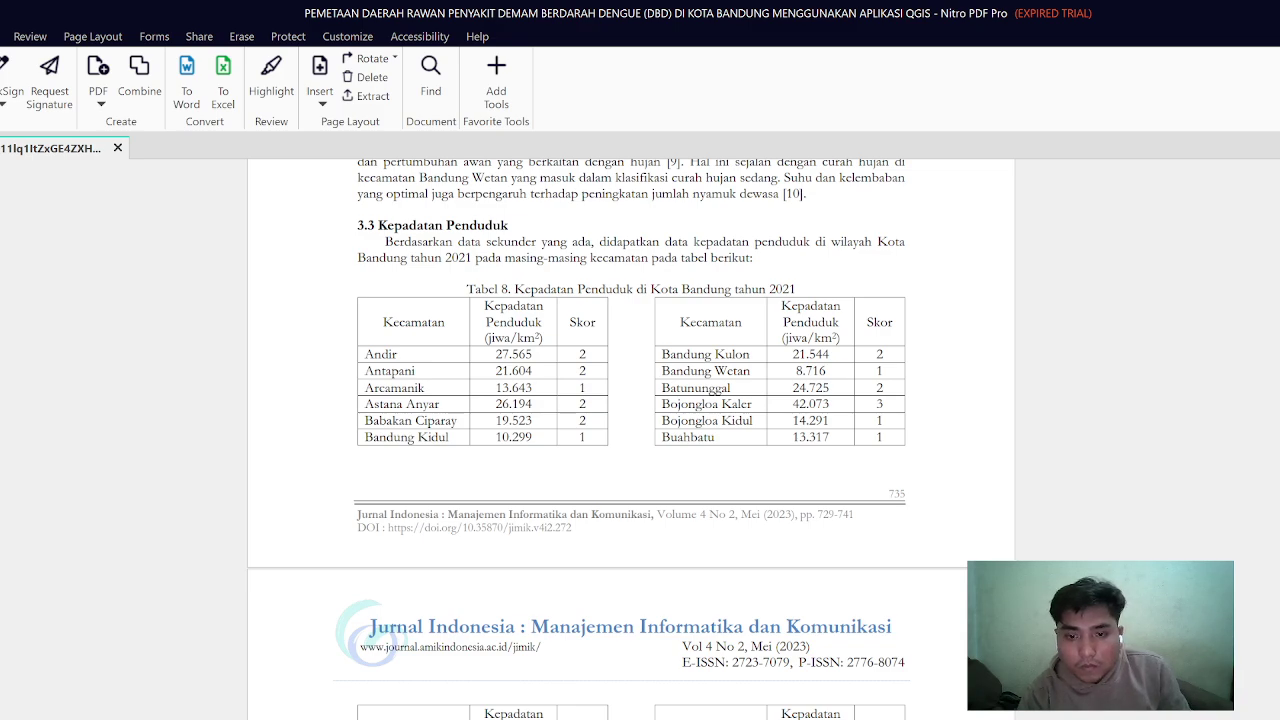
Compare the district densities in the article's Tabel 8 with the KP column of the QGIS attribute table
key(alt+Tab)
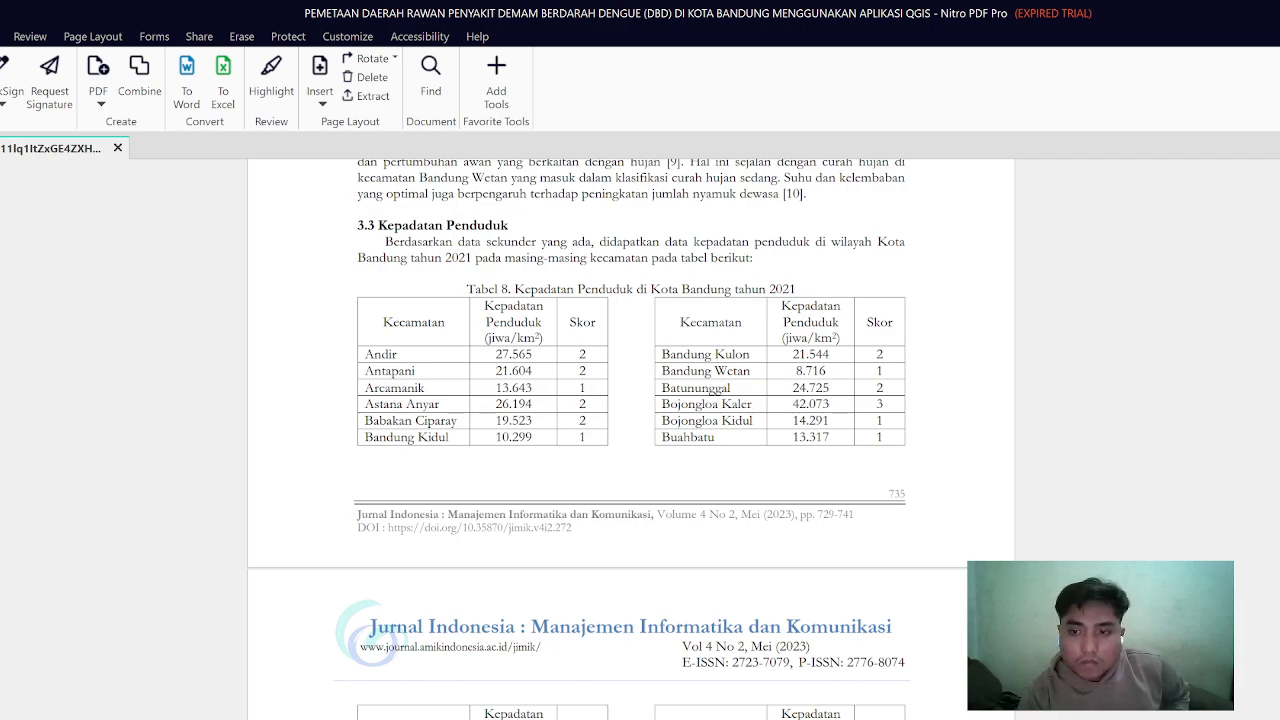
key(alt+Tab)
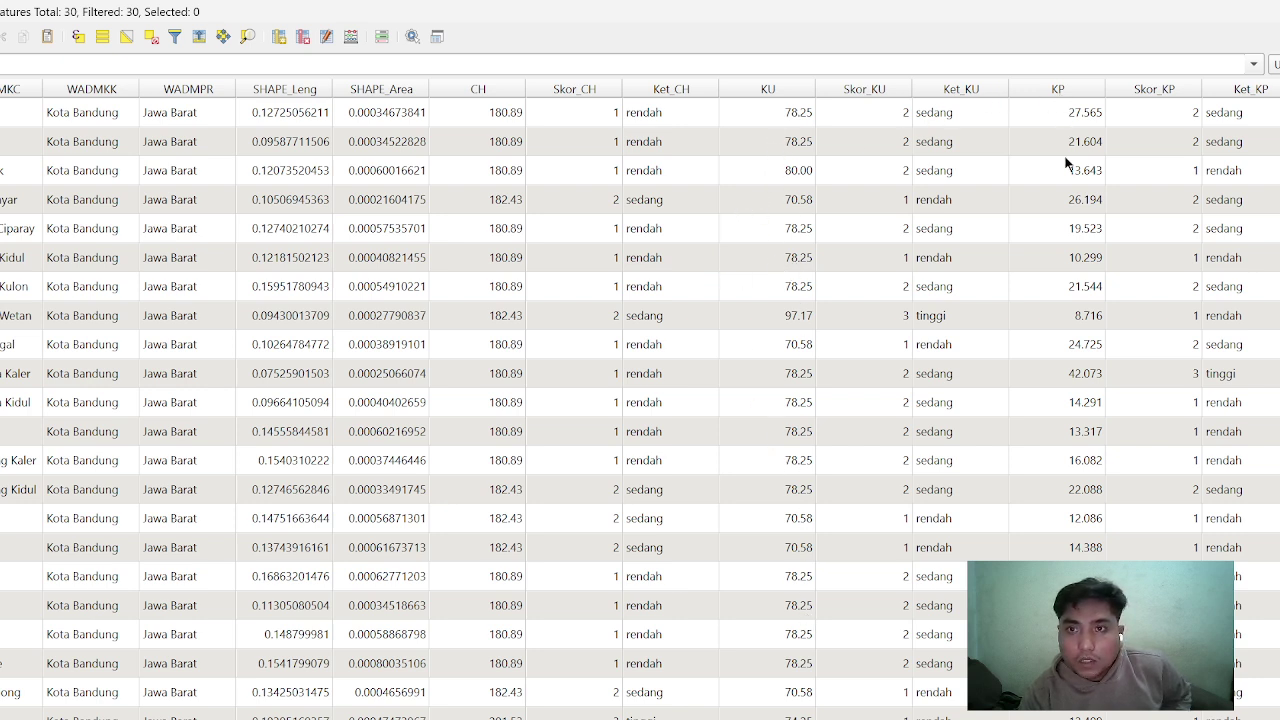
key(alt+Tab)
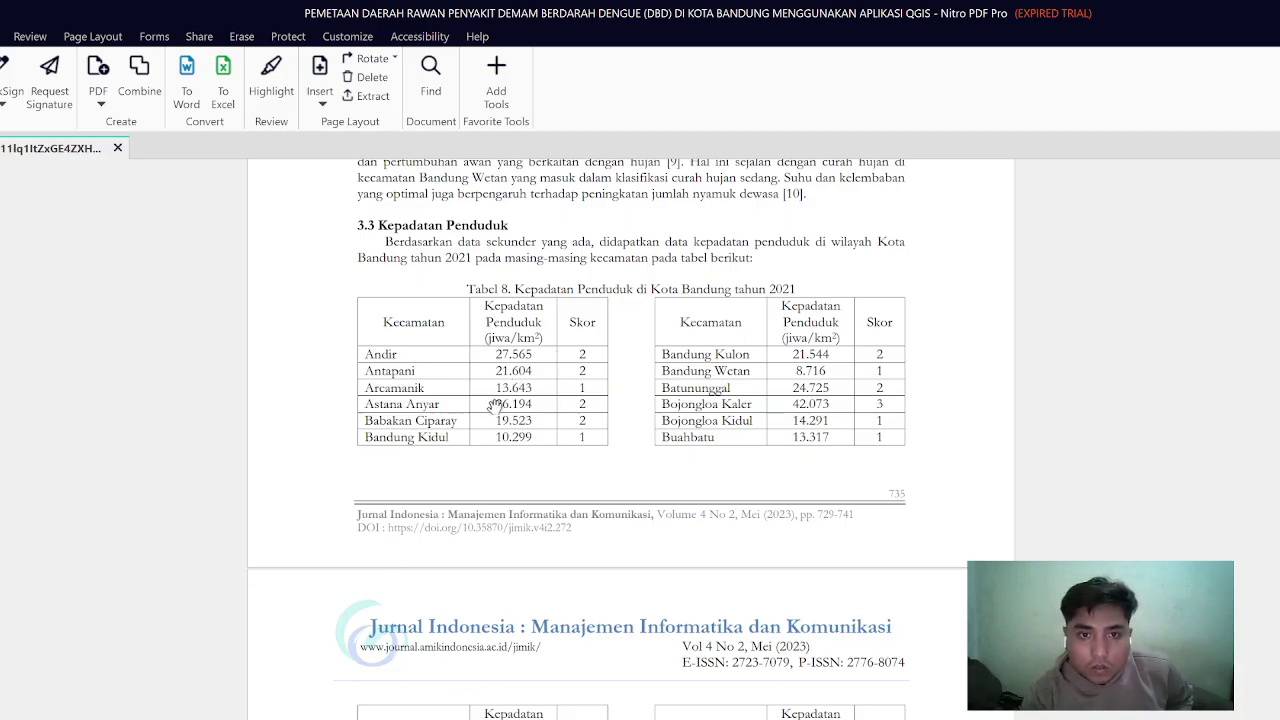
scroll(629, 457, down, 3)
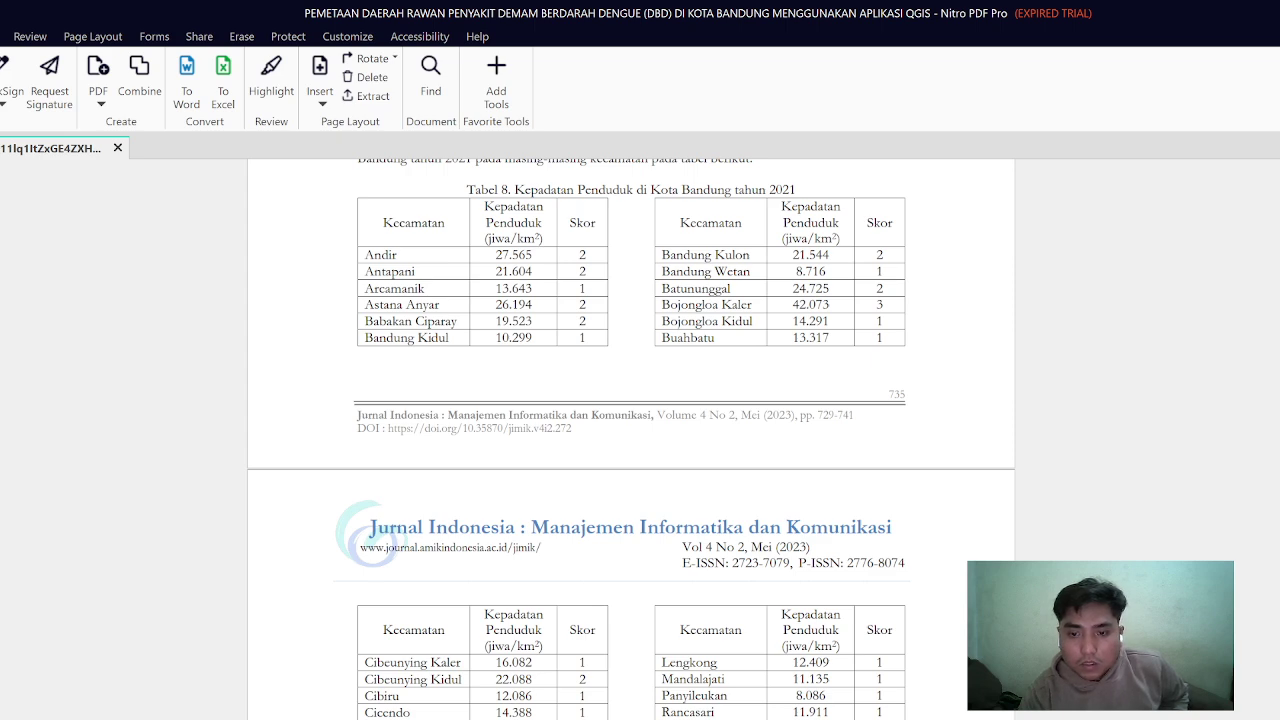
key(alt+Tab)
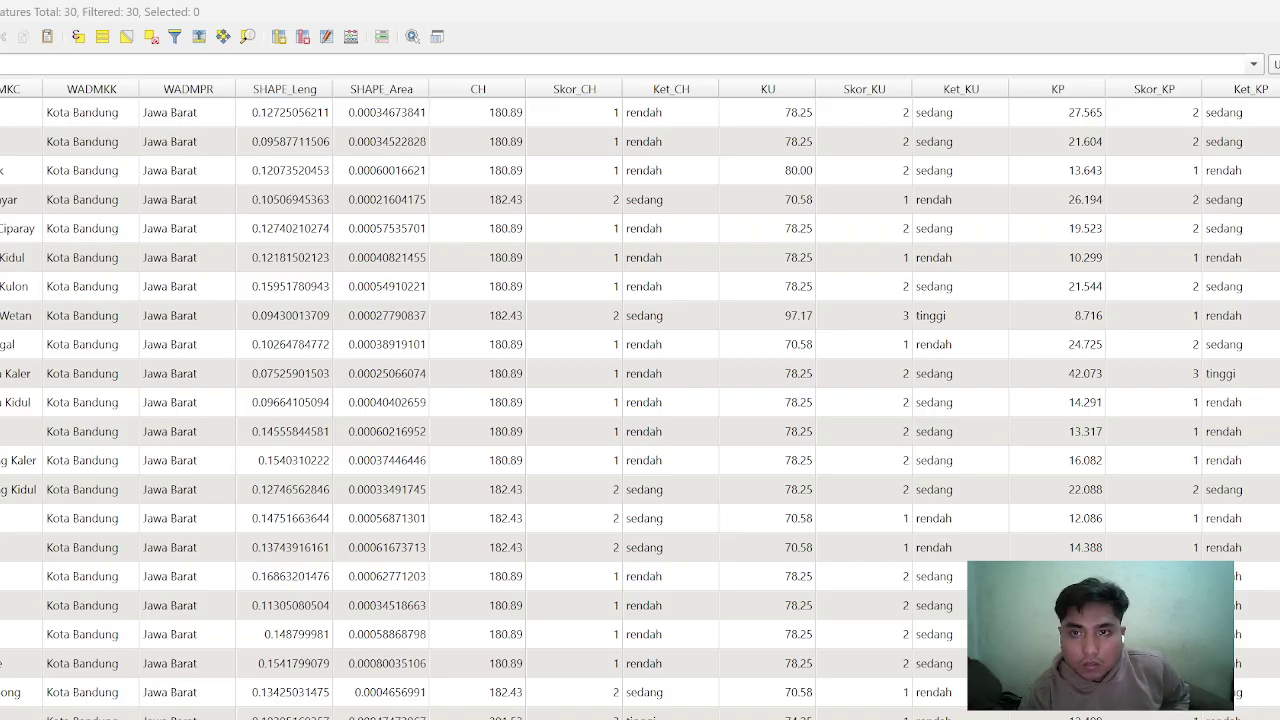
scroll(640, 400, down, 1)
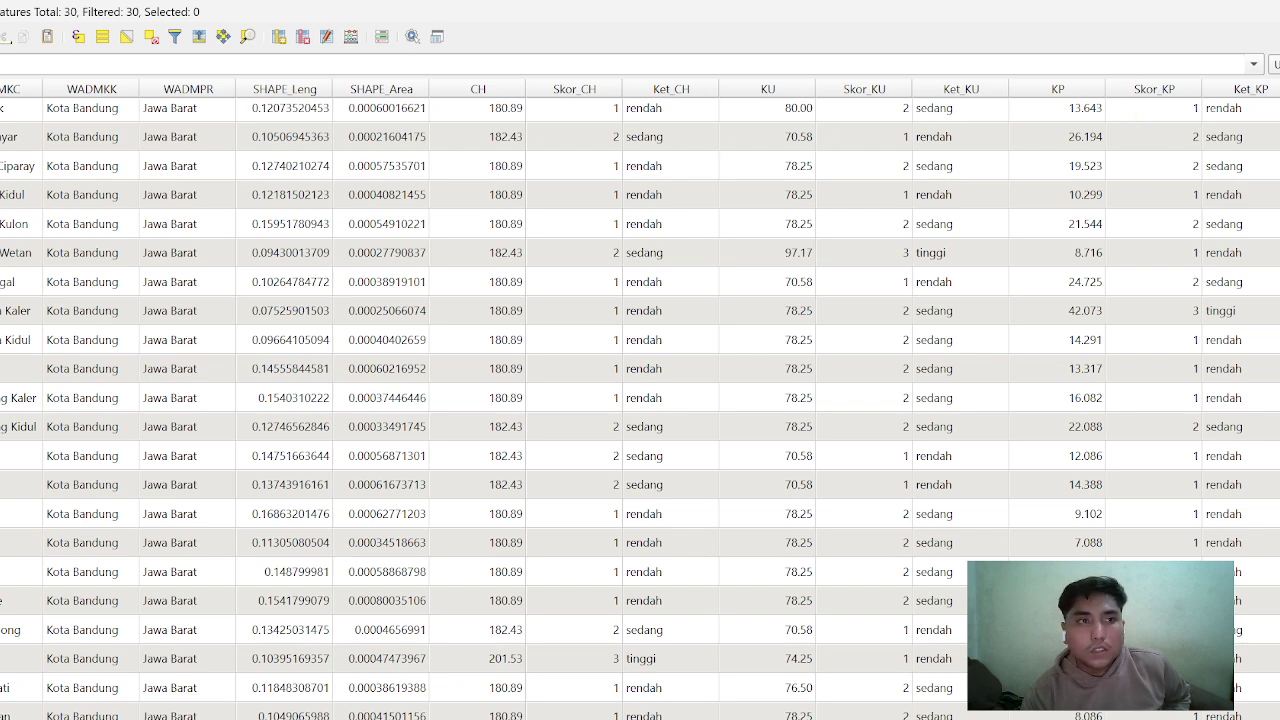
key(ctrl+e)
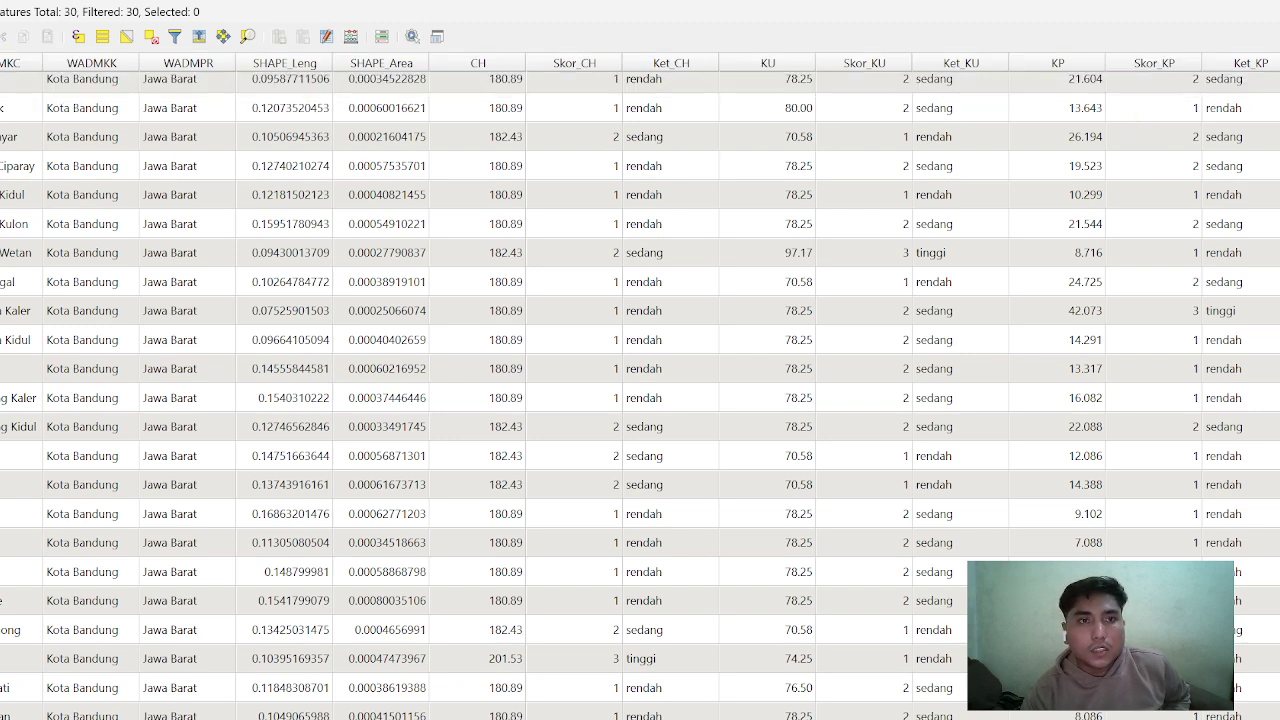
key(ctrl+e)
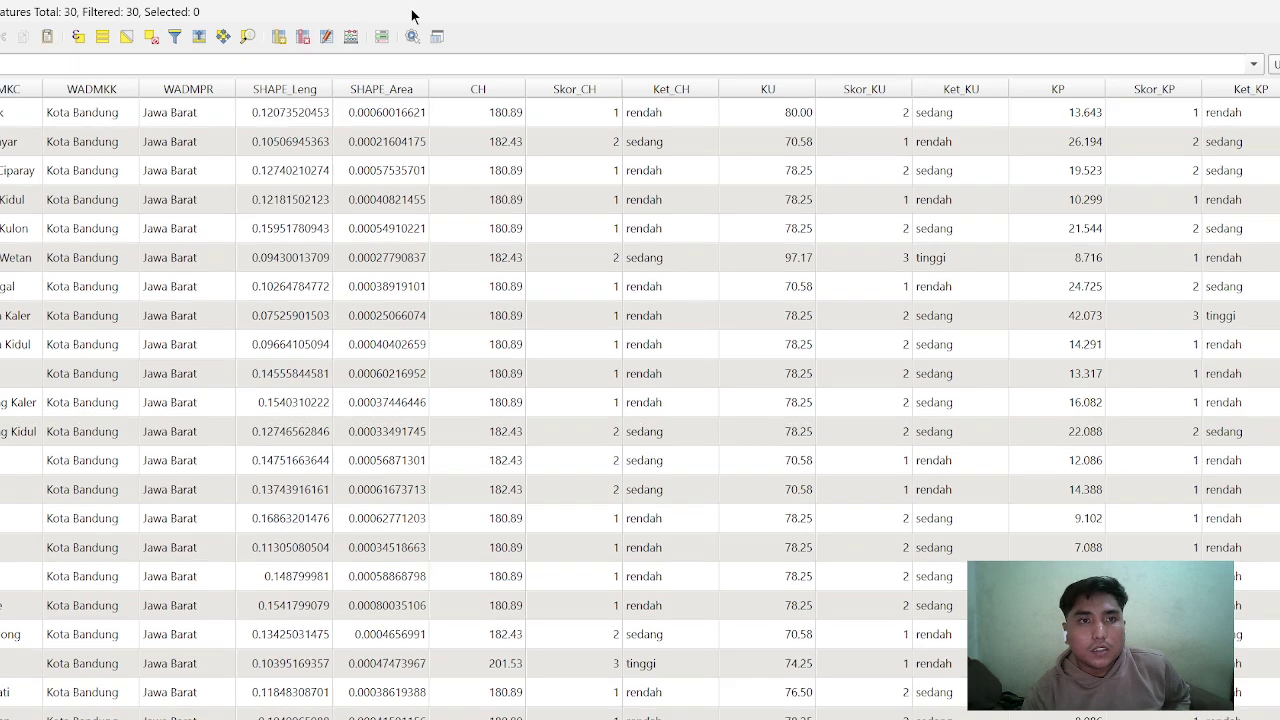
click(279, 38)
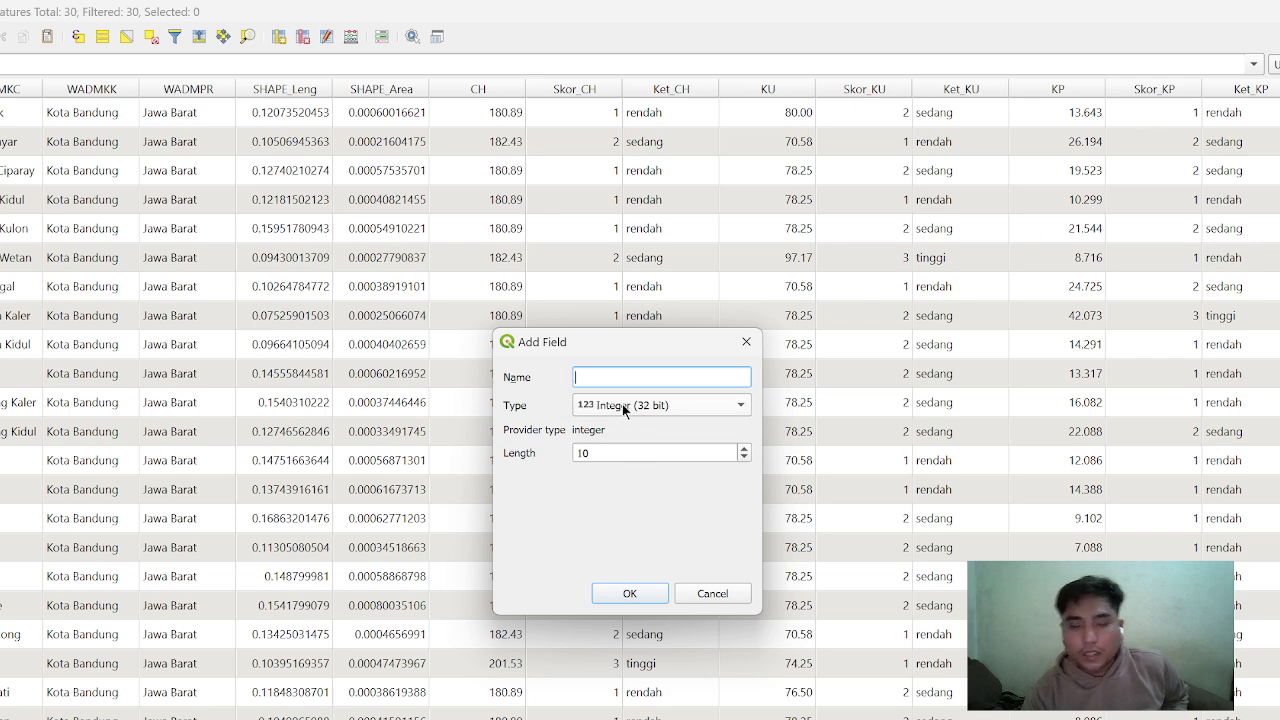
text(skor)
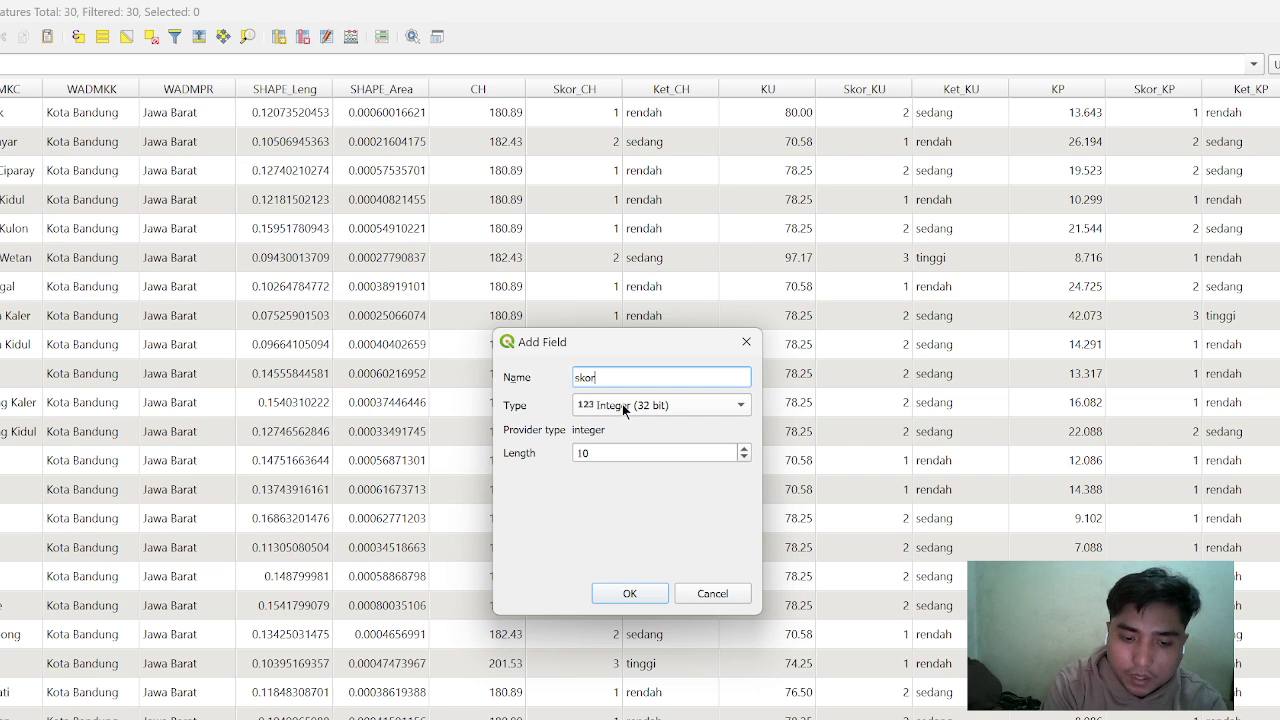
text(_k)
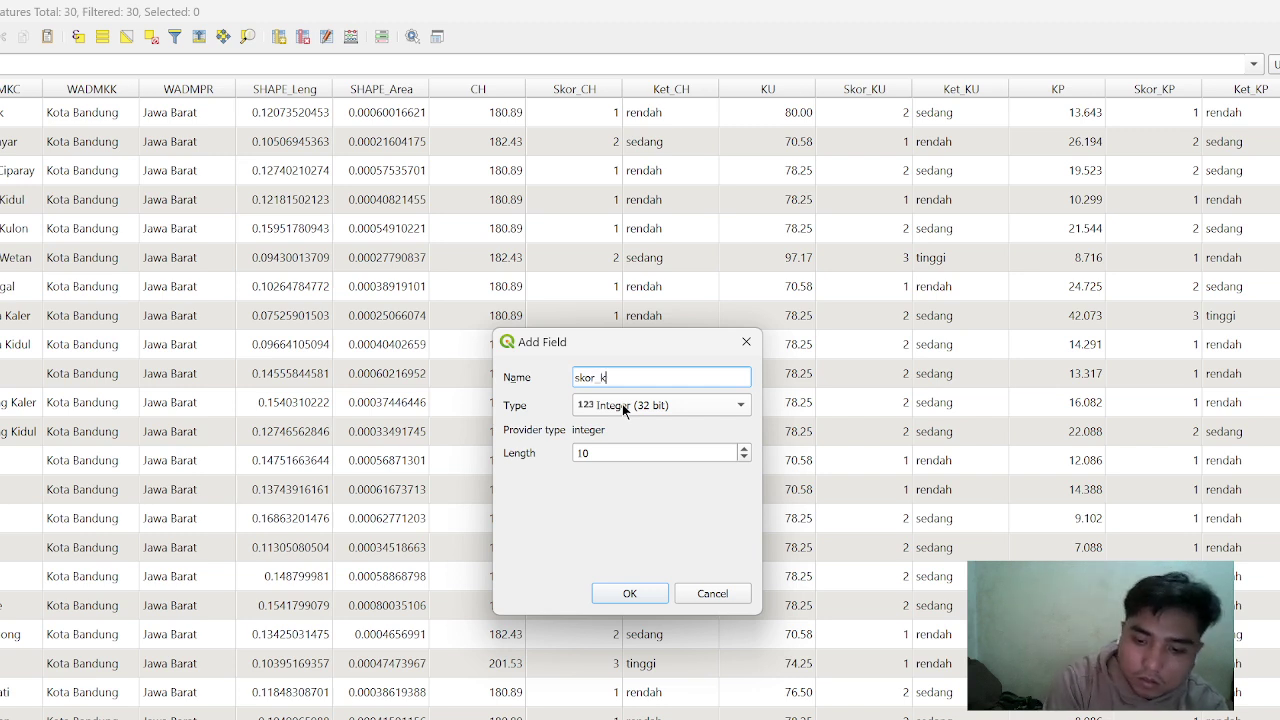
text(p)
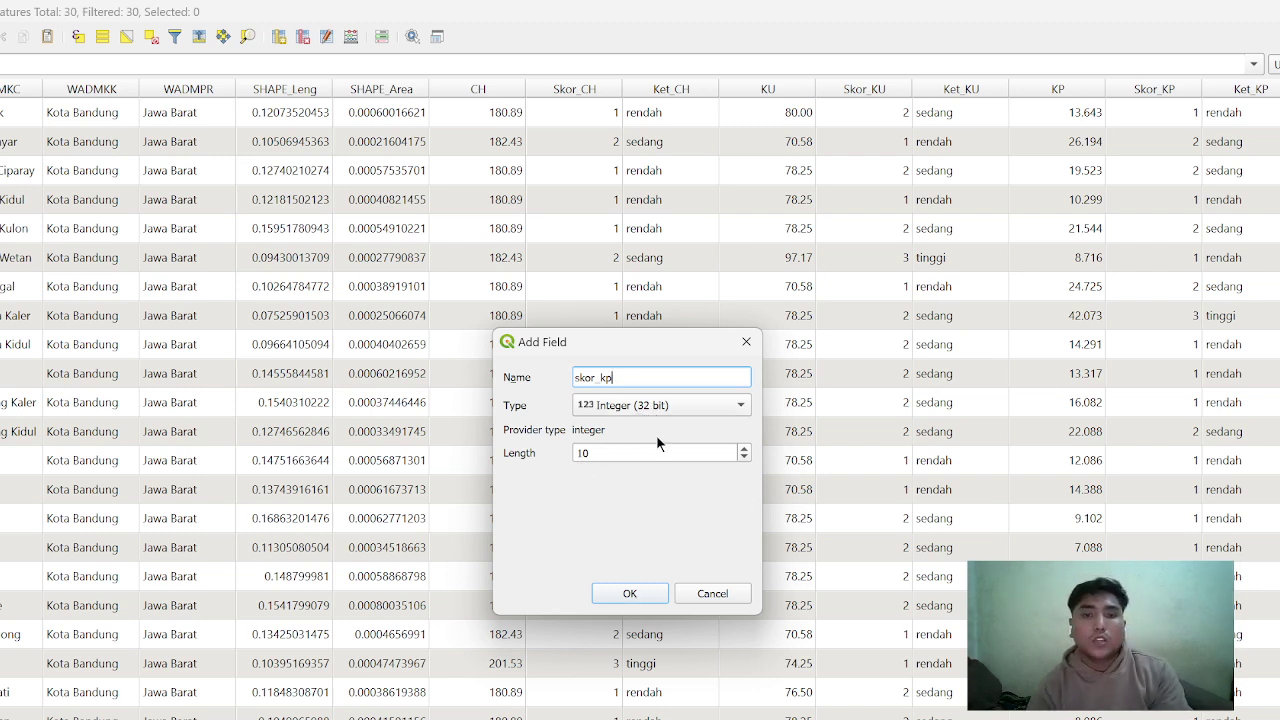
click(747, 341)
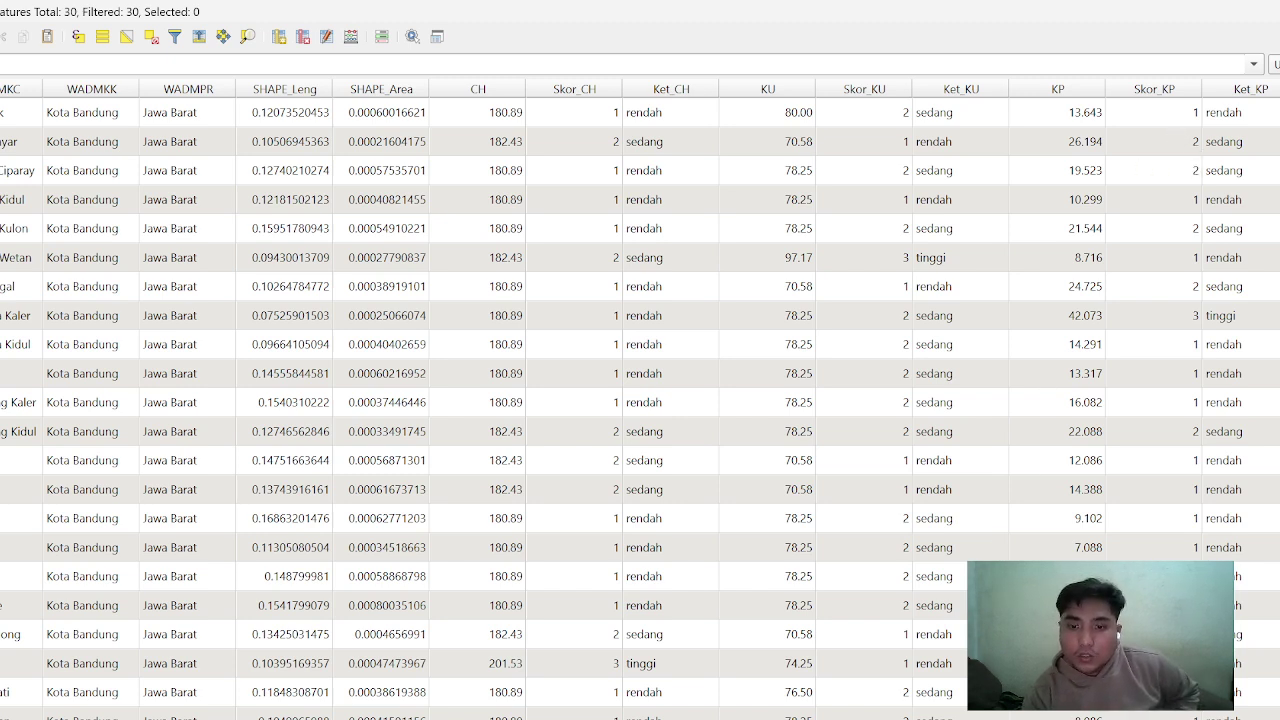
Check the Skor column in the article's Tabel 8 against the Skor_KP values in the QGIS attribute table
key(alt+Tab)
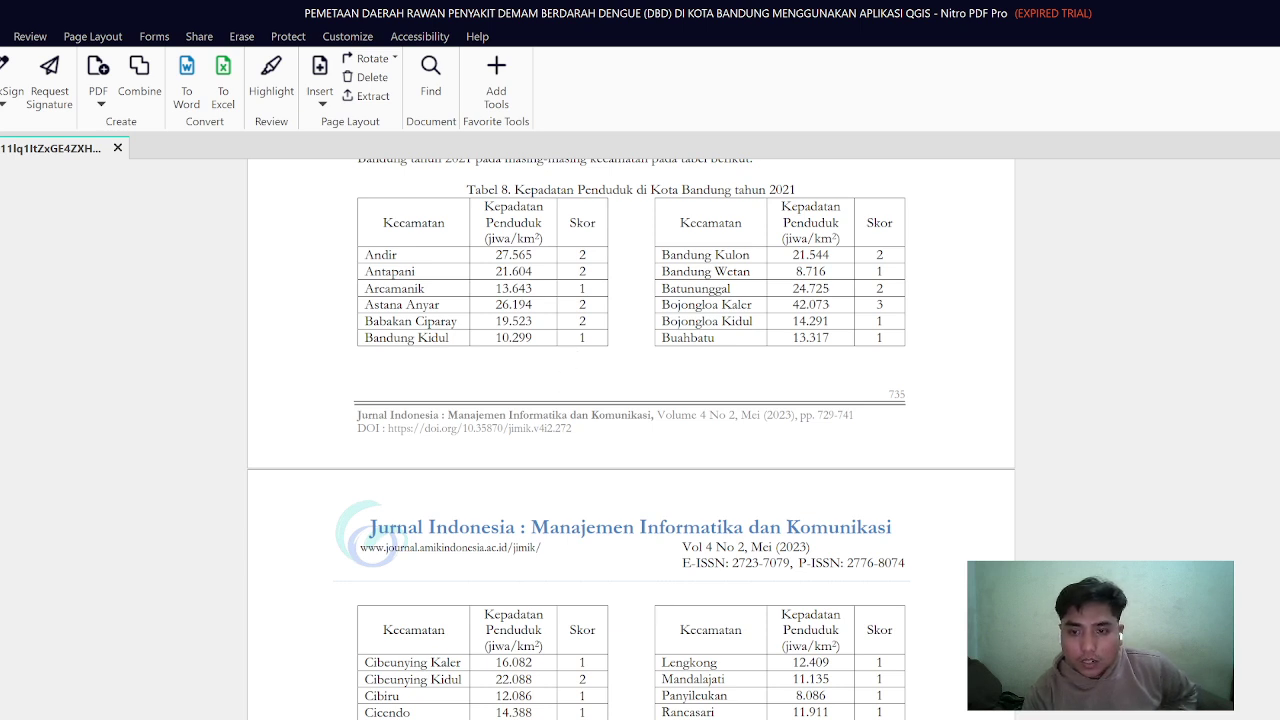
key(alt+Tab)
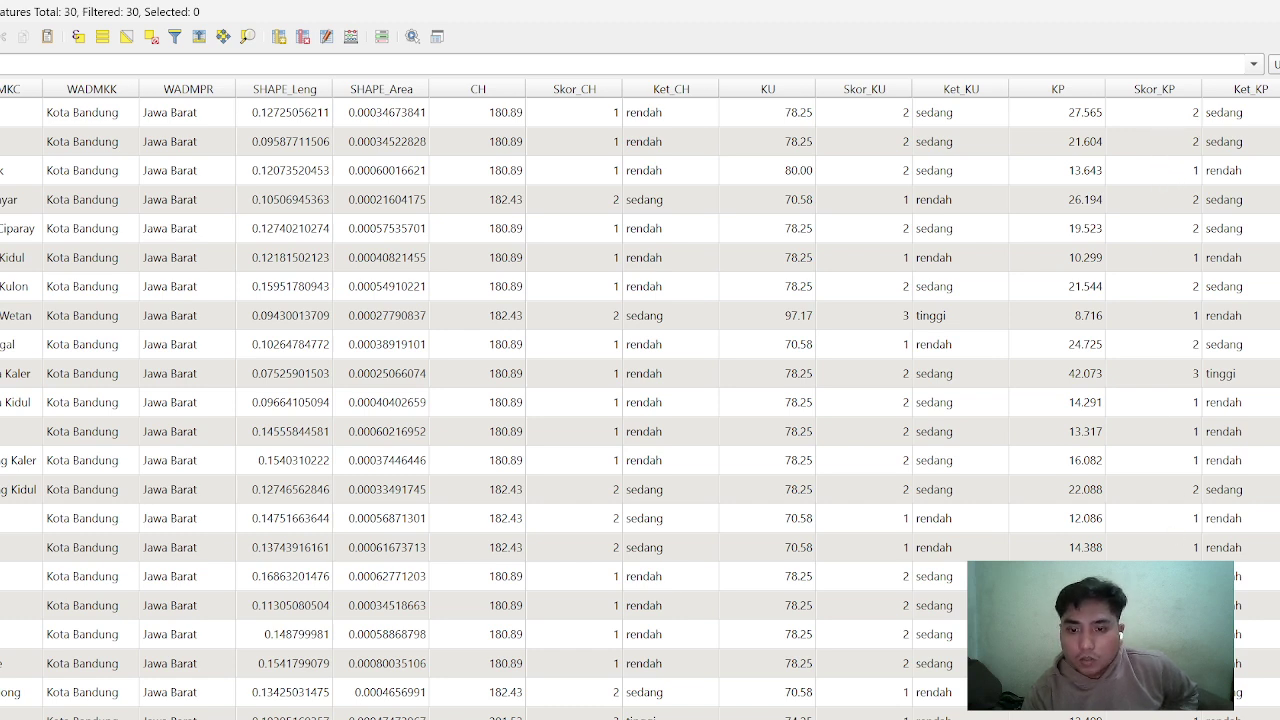
key(alt+Tab)
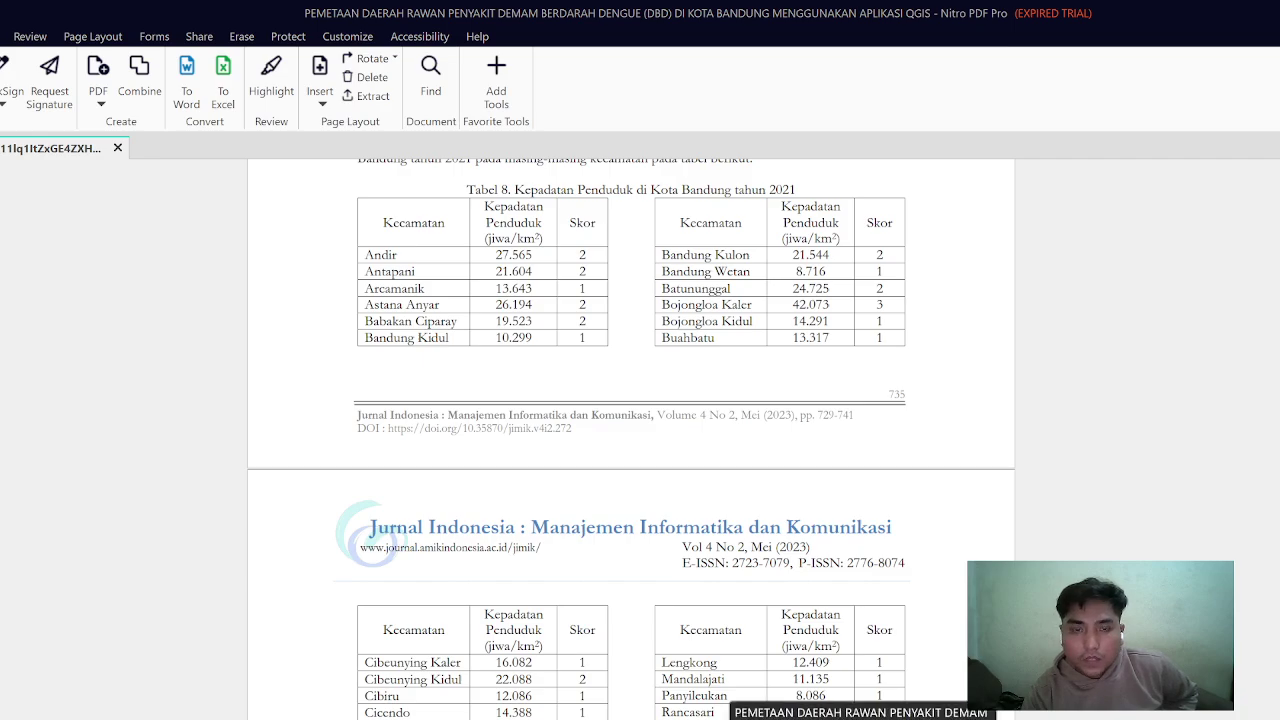
key(alt+Tab)
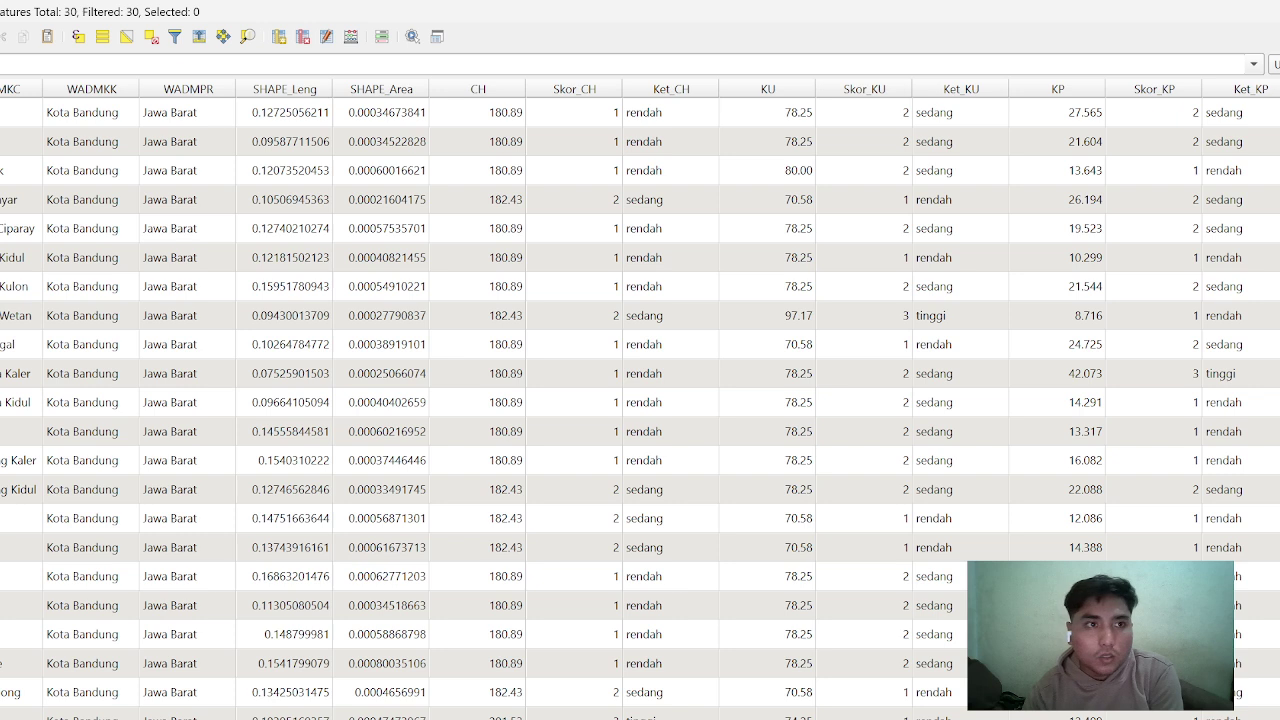
key(ctrl+e)
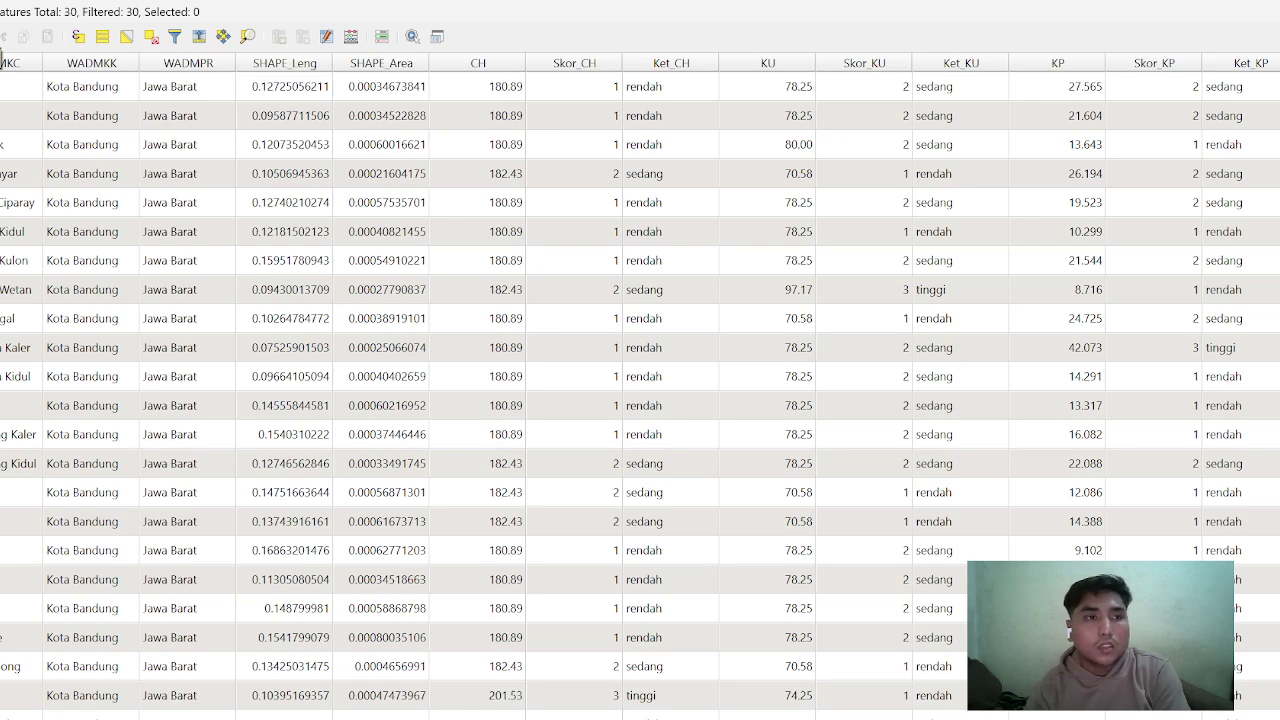
key(ctrl+e)
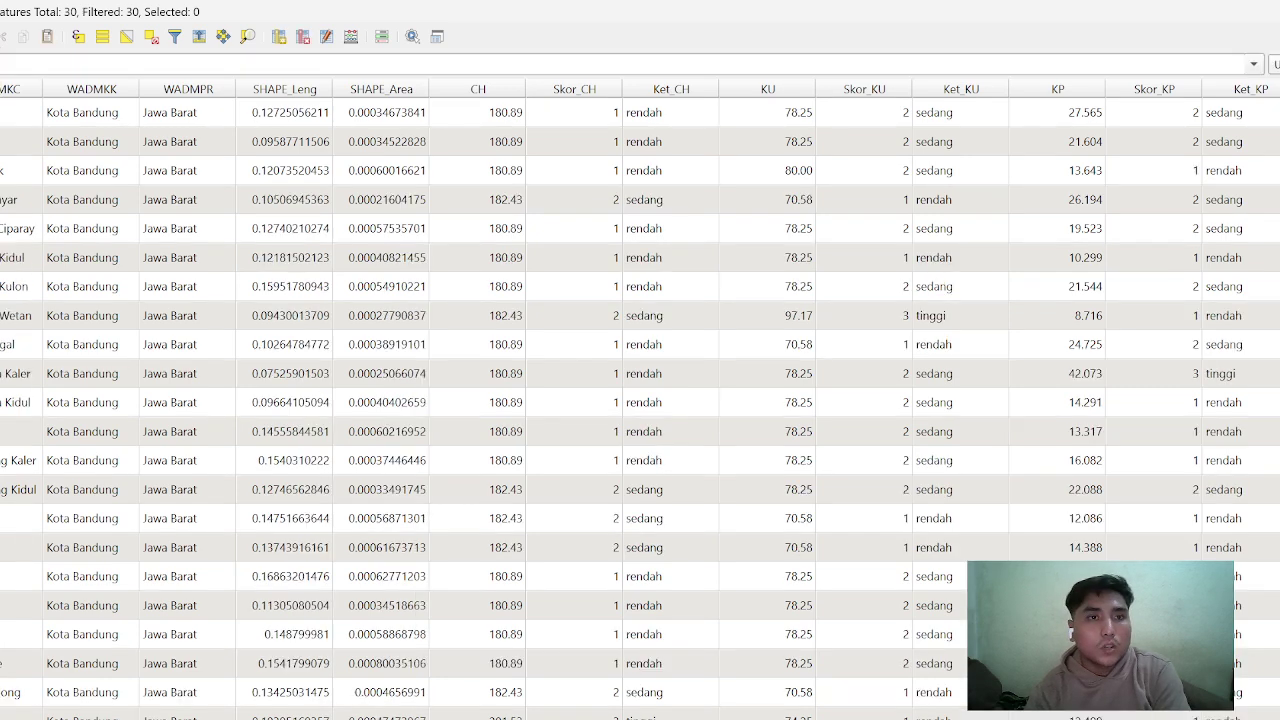
click(278, 36)
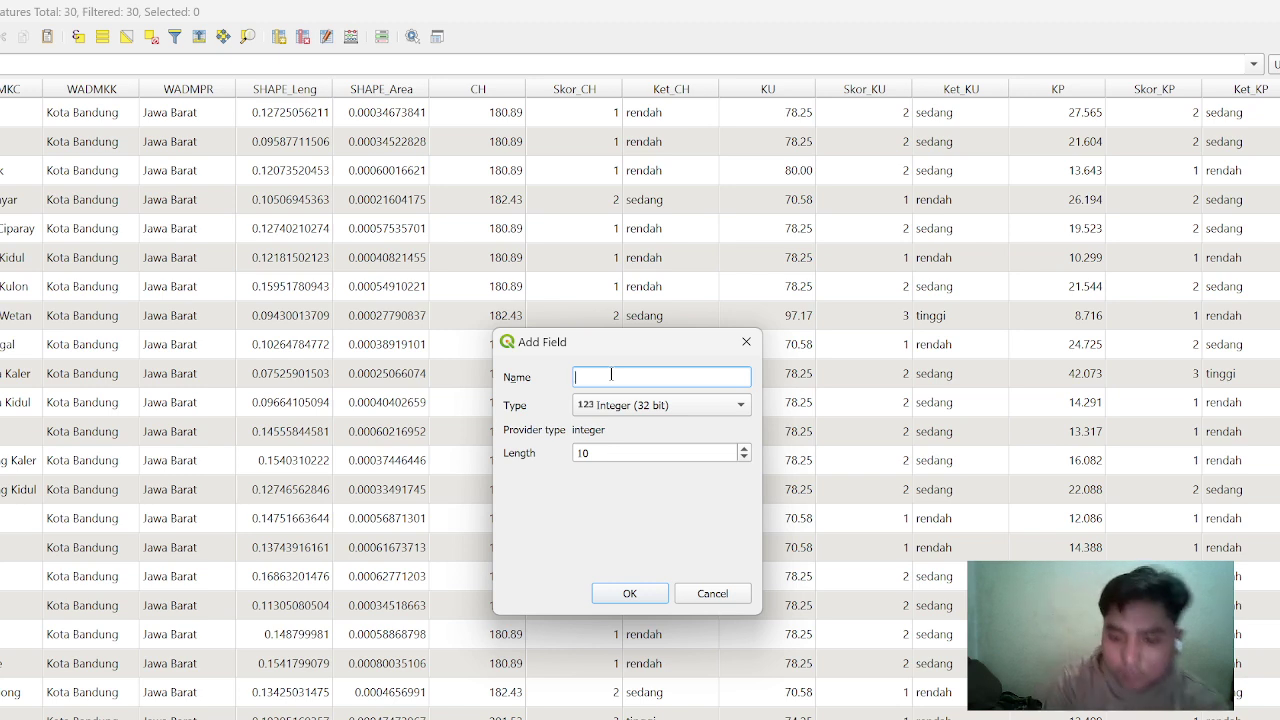
text(ket)
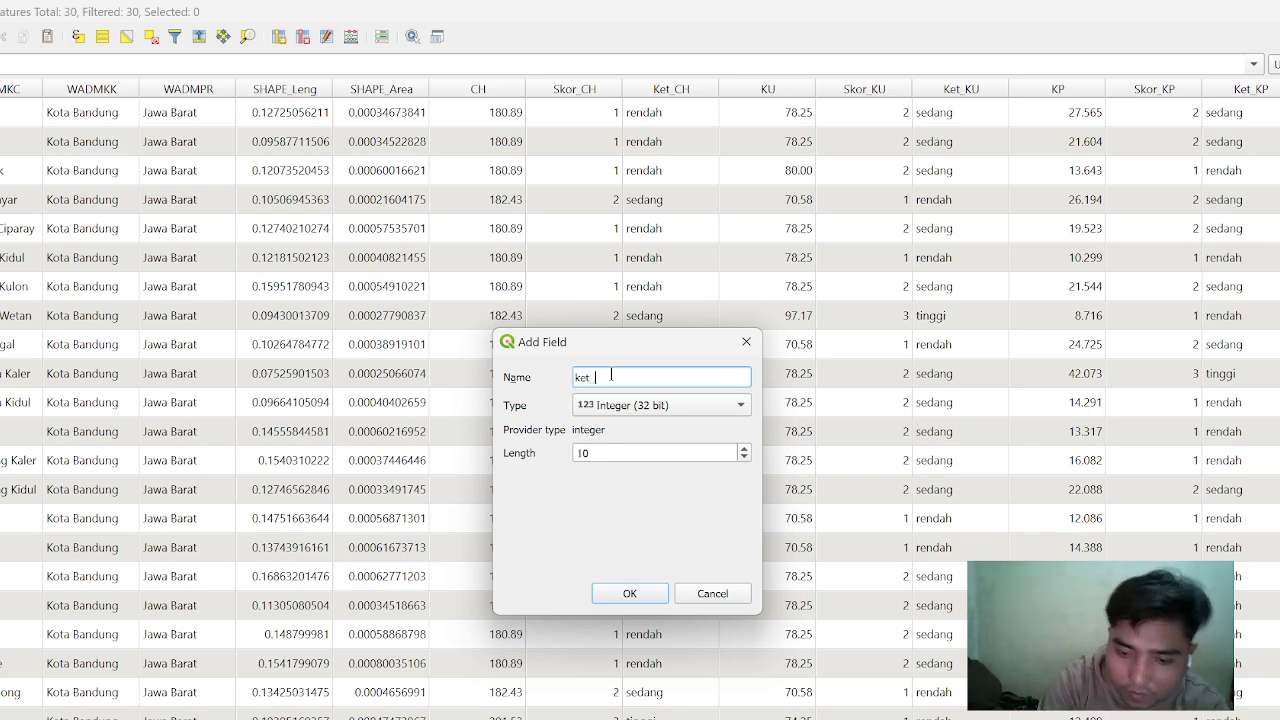
text(_kp)
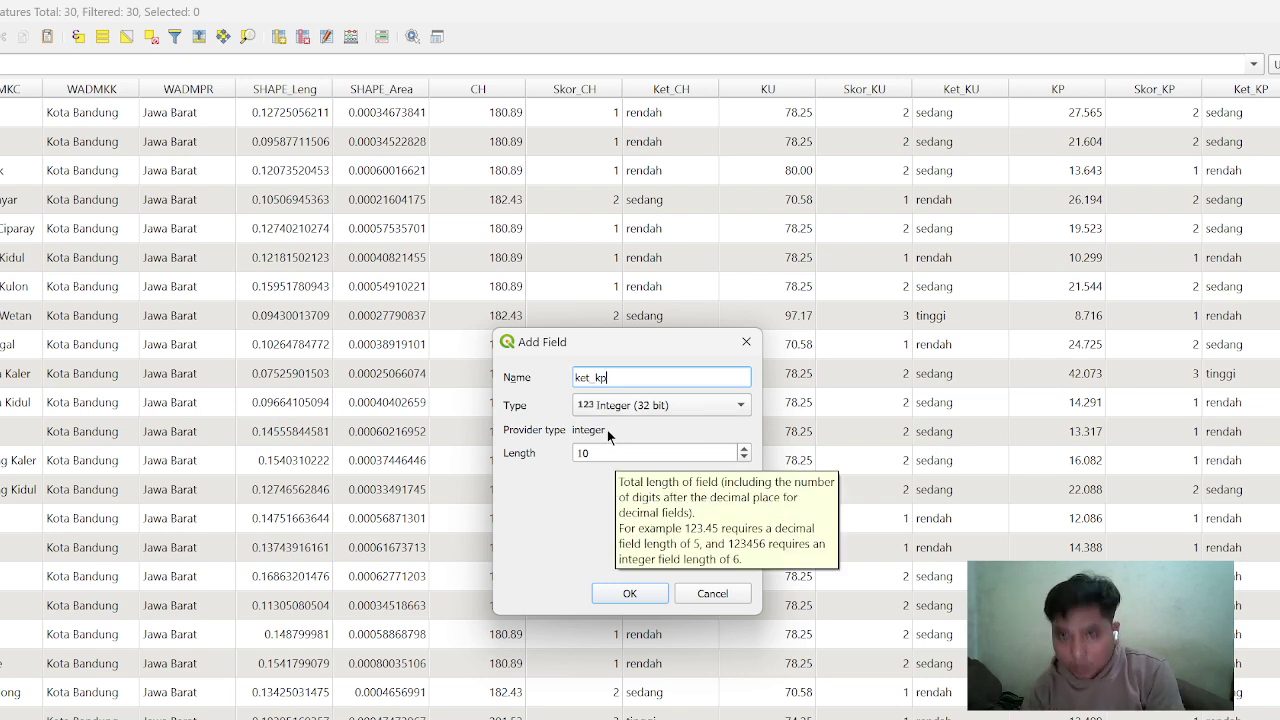
click(705, 398)
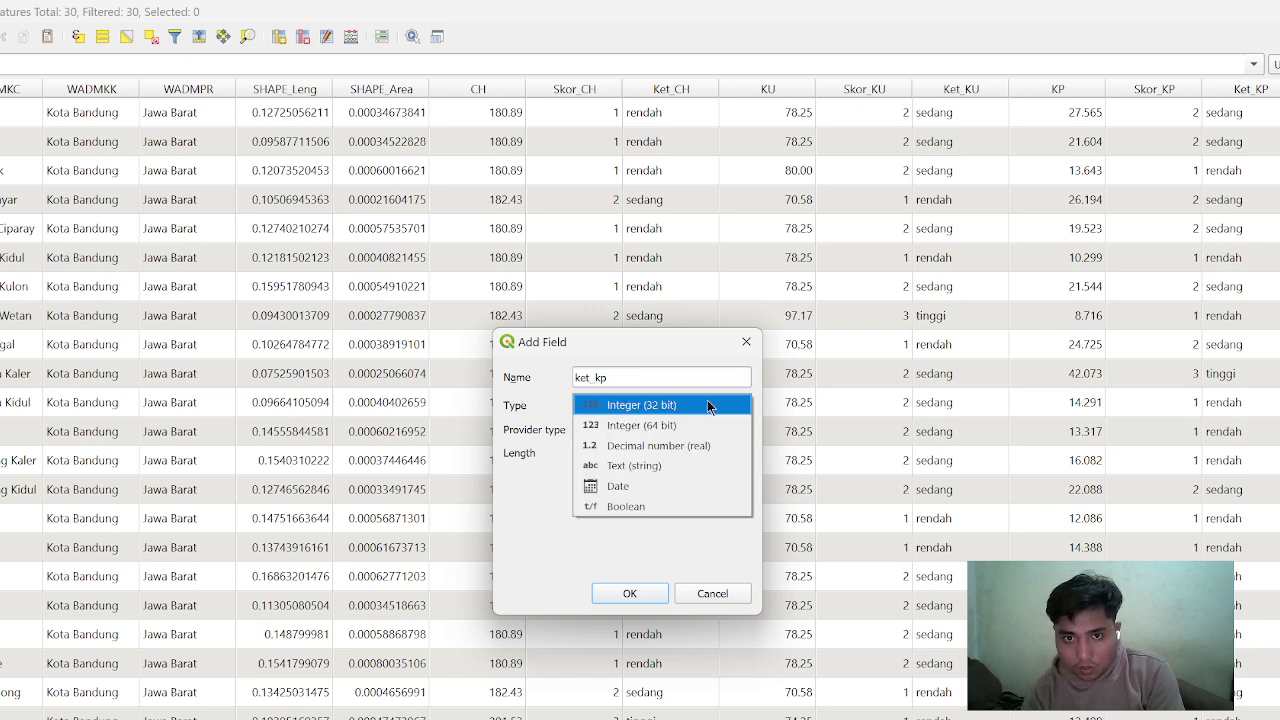
click(655, 467)
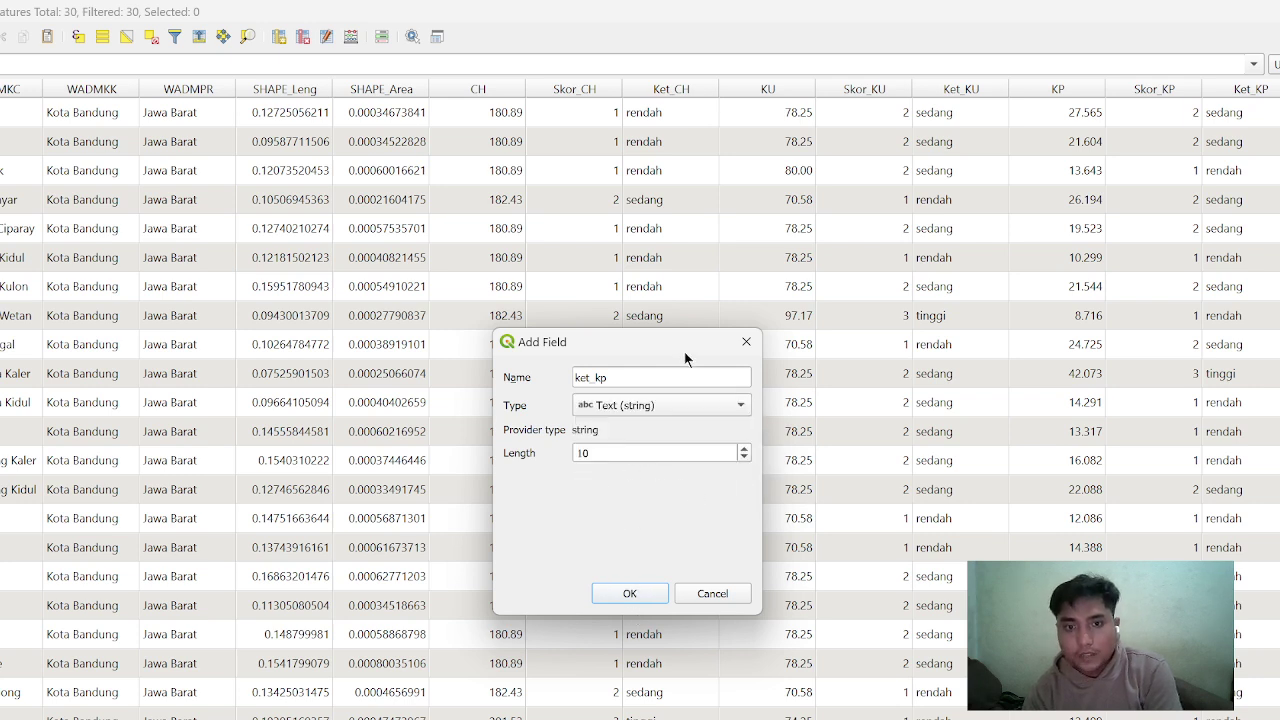
click(745, 341)
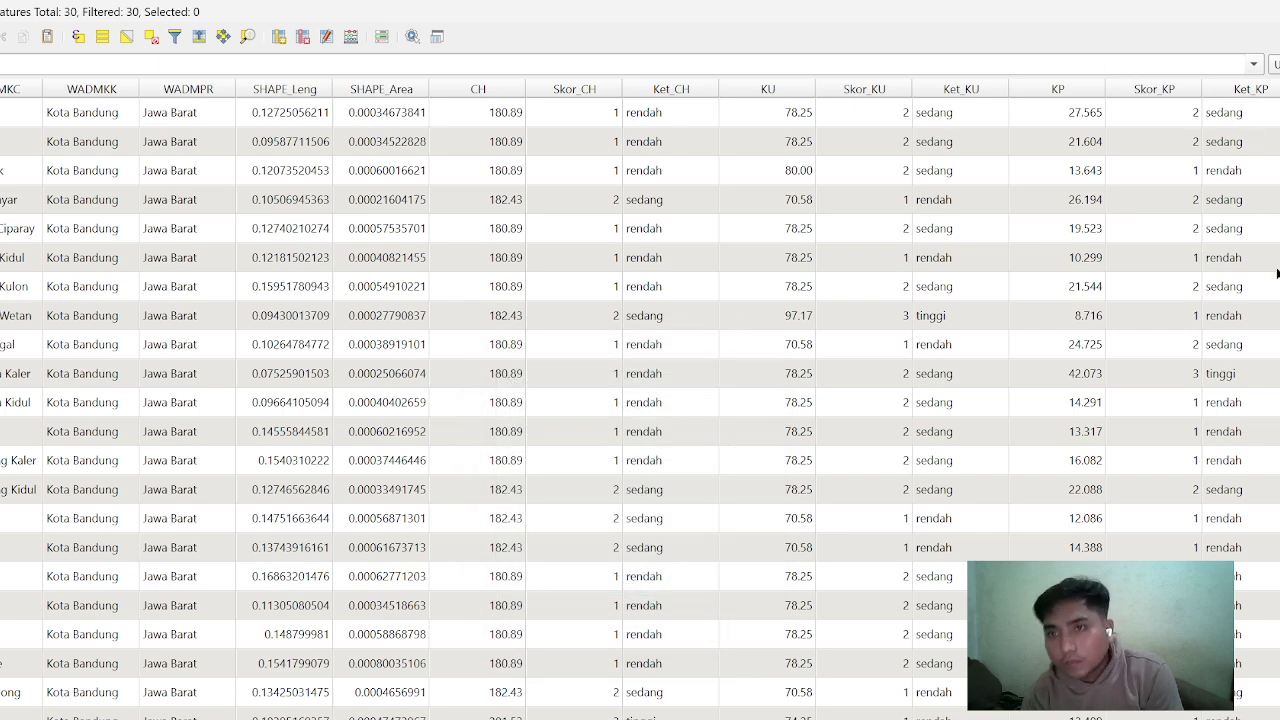
Review the Ket_KP classes in the attribute table and the class ranges in the article's population density map legend
scroll(1277, 312, down, 1)
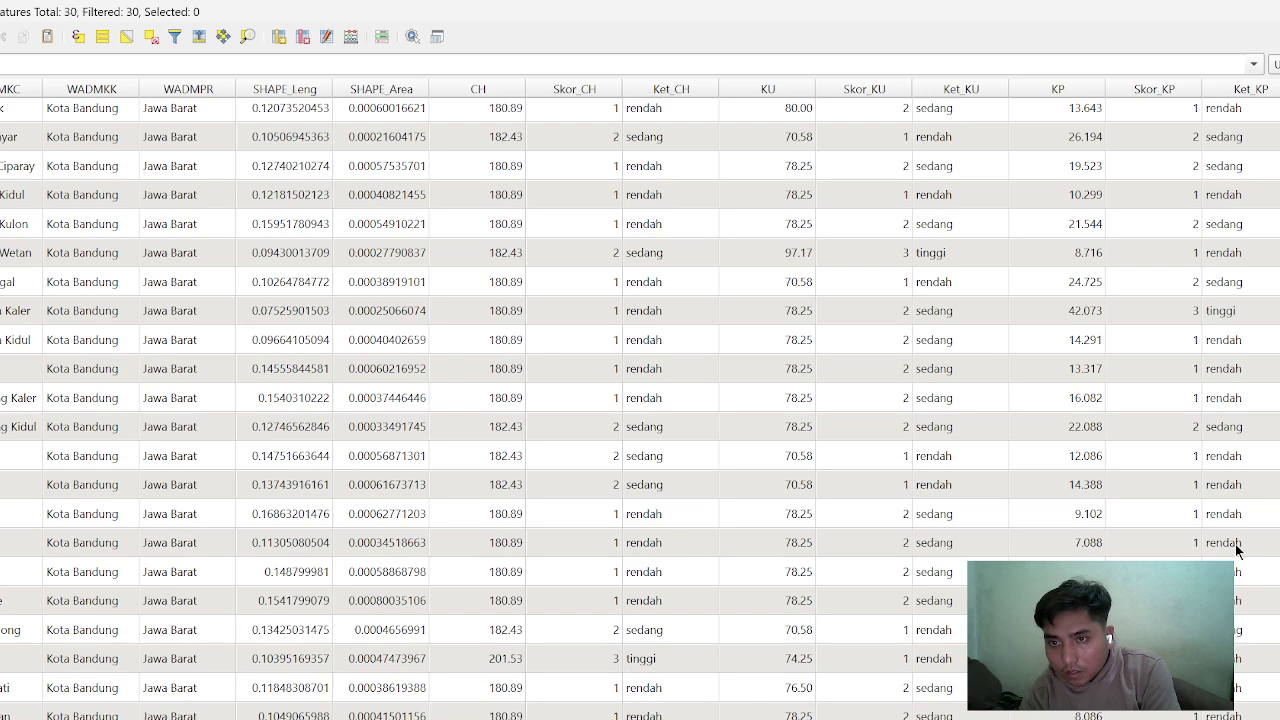
scroll(1212, 382, up, 1)
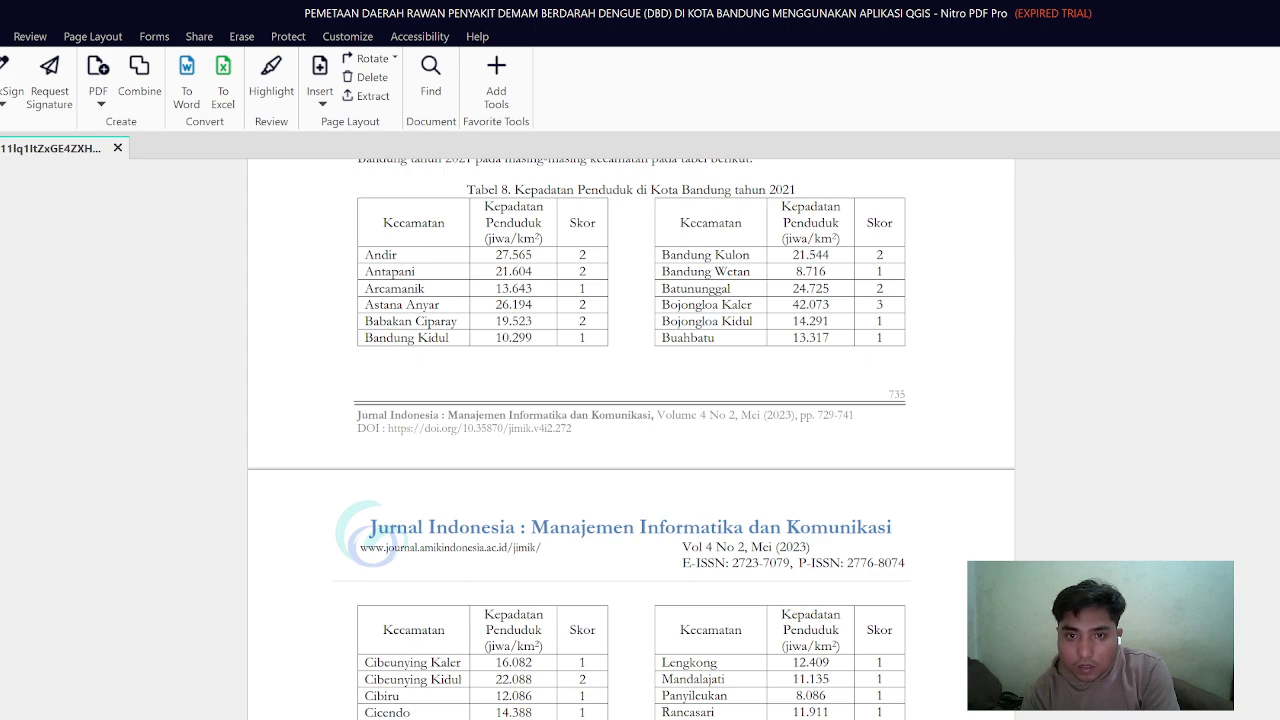
scroll(630, 440, down, 10)
scroll(630, 440, down, 1)
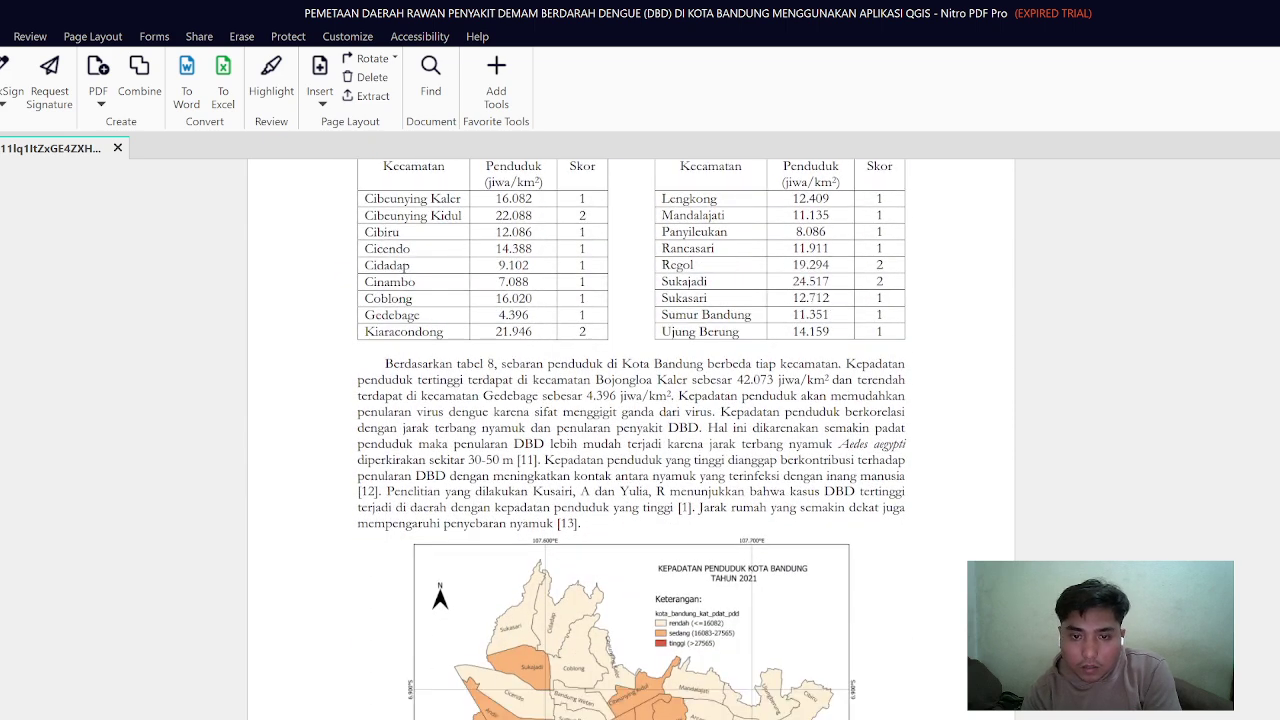
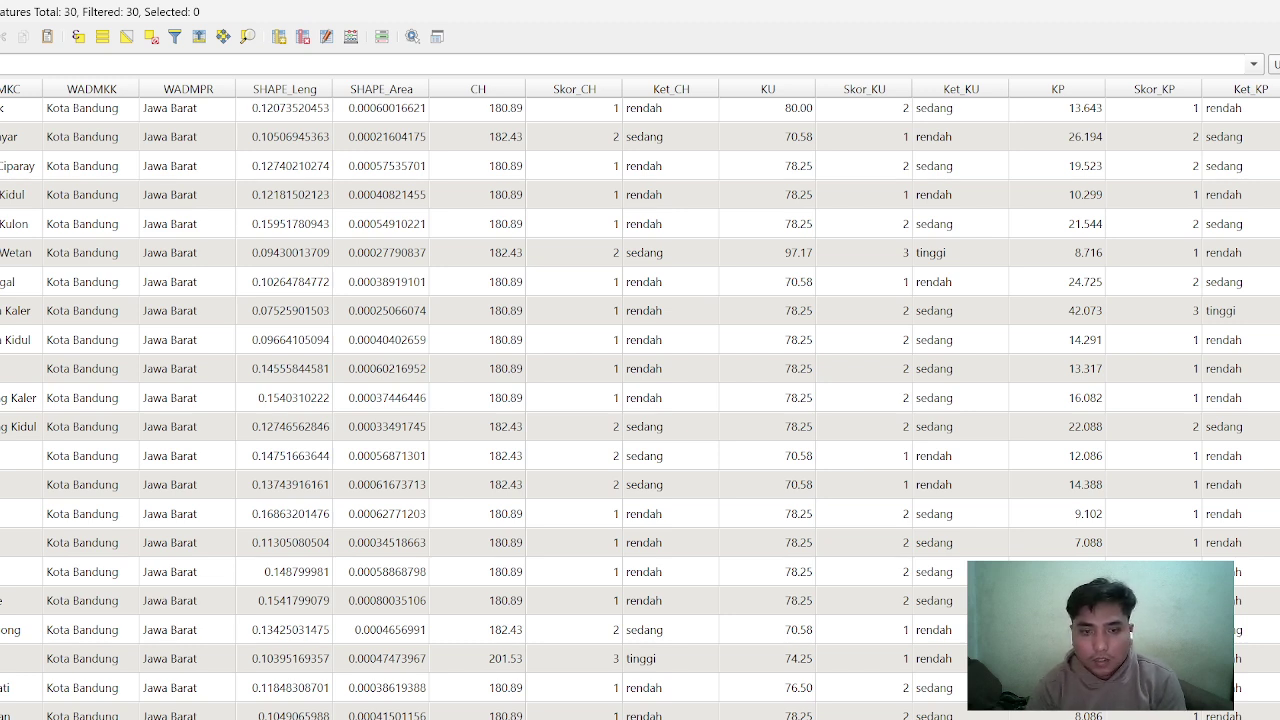
Return to the map window and label the top JAWABARAT_ADM_KEC layer's districts with the Ket_KP field
key(alt+Tab)
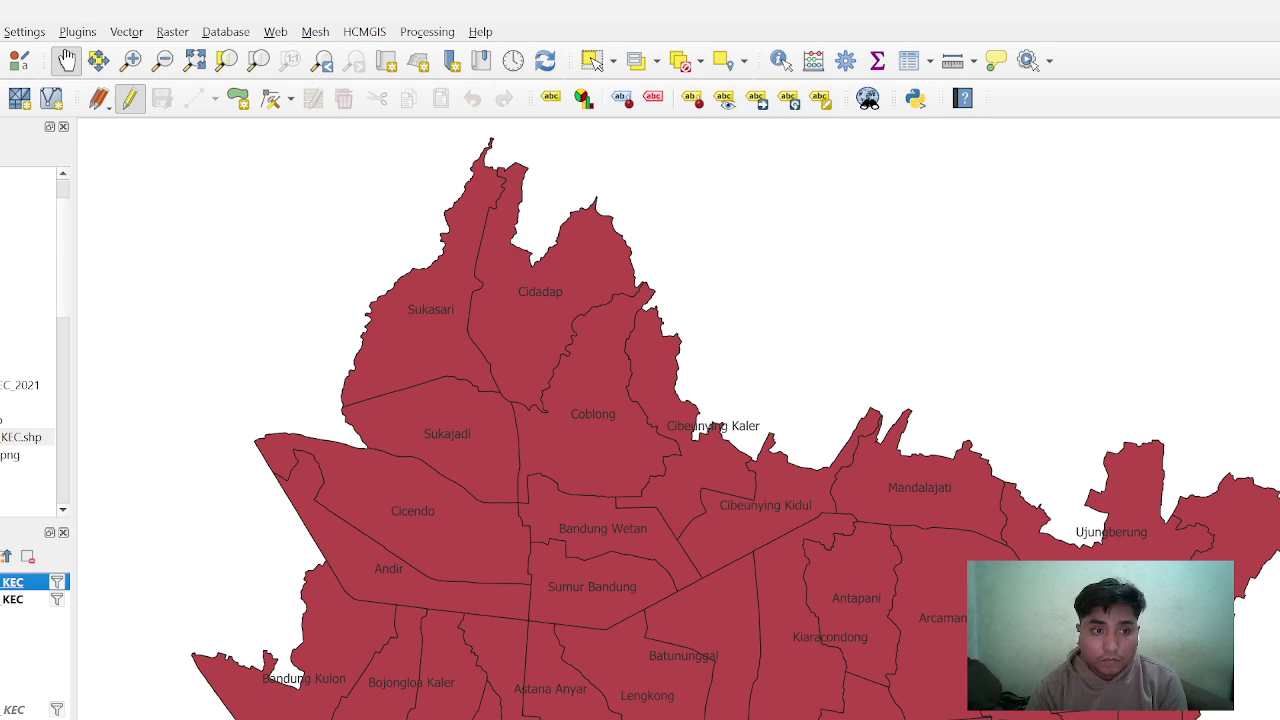
right_click(20, 582)
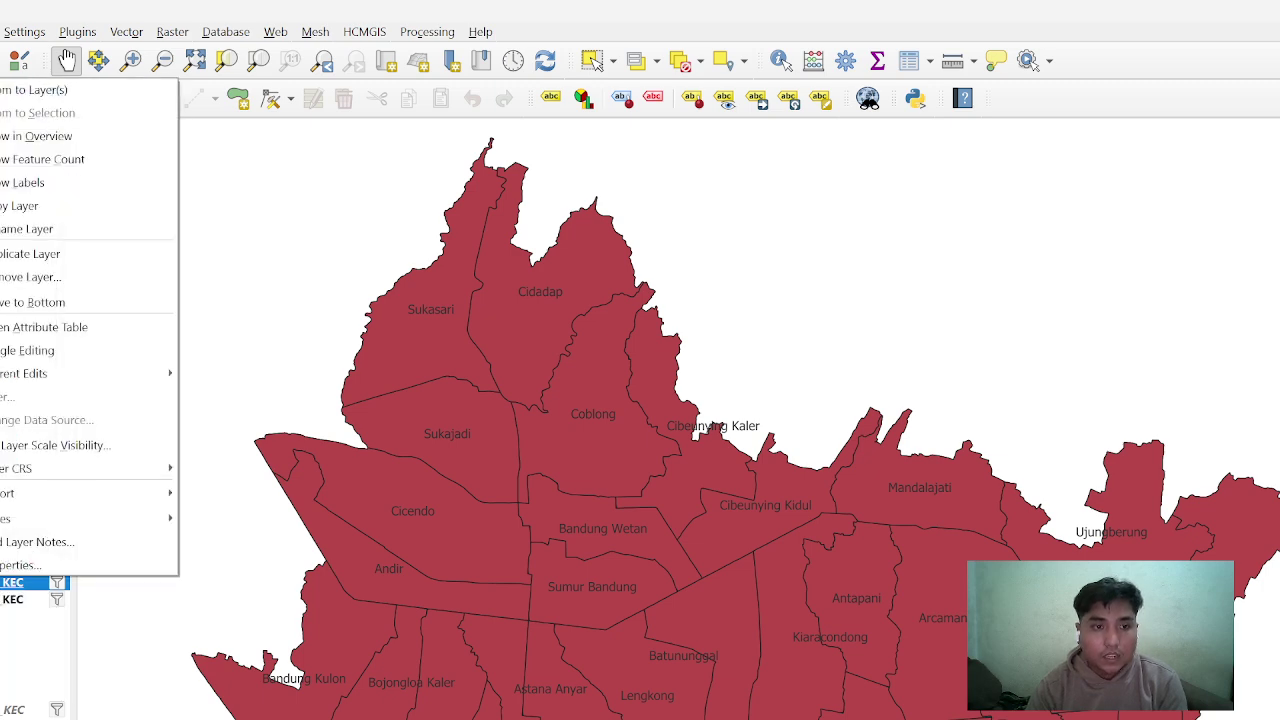
click(26, 567)
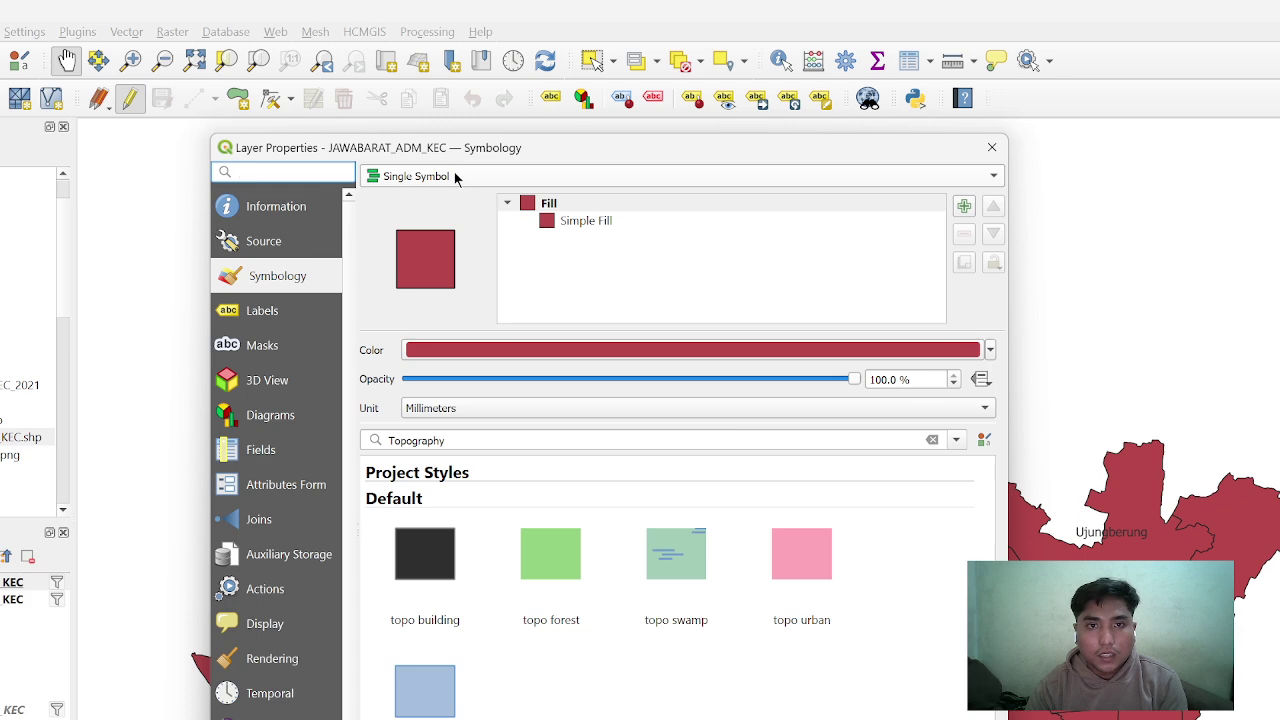
click(281, 316)
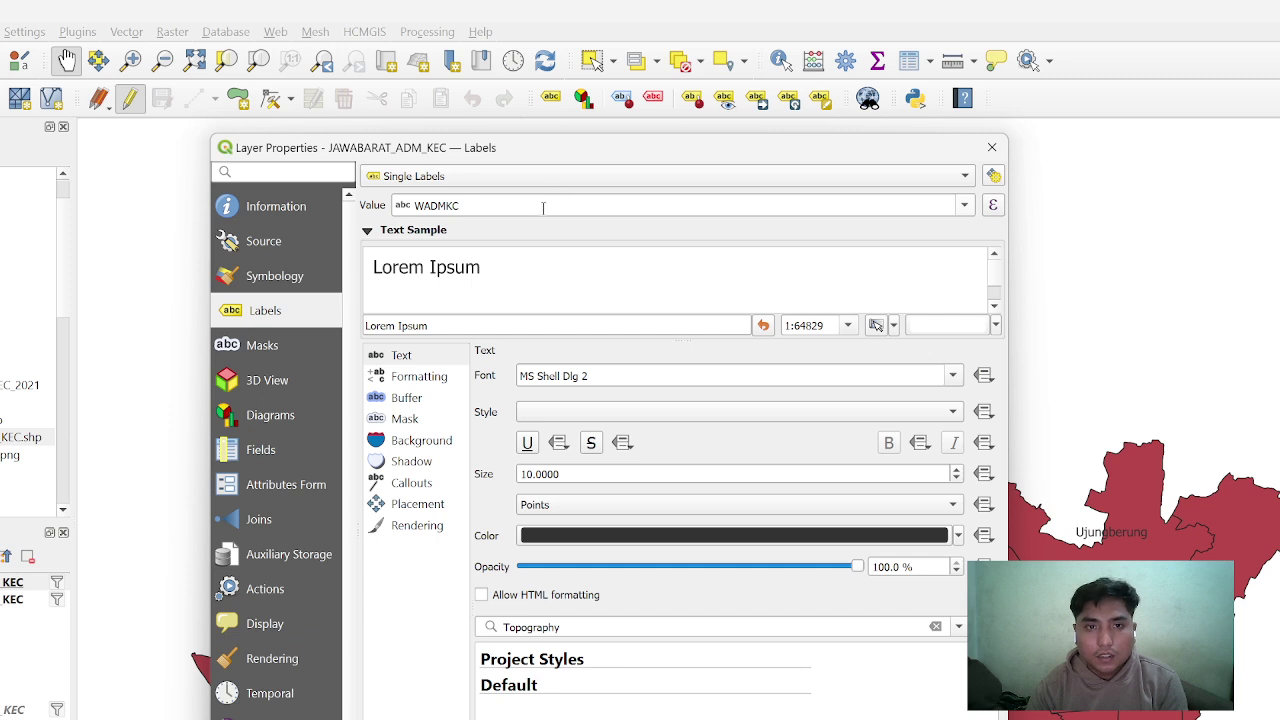
click(965, 206)
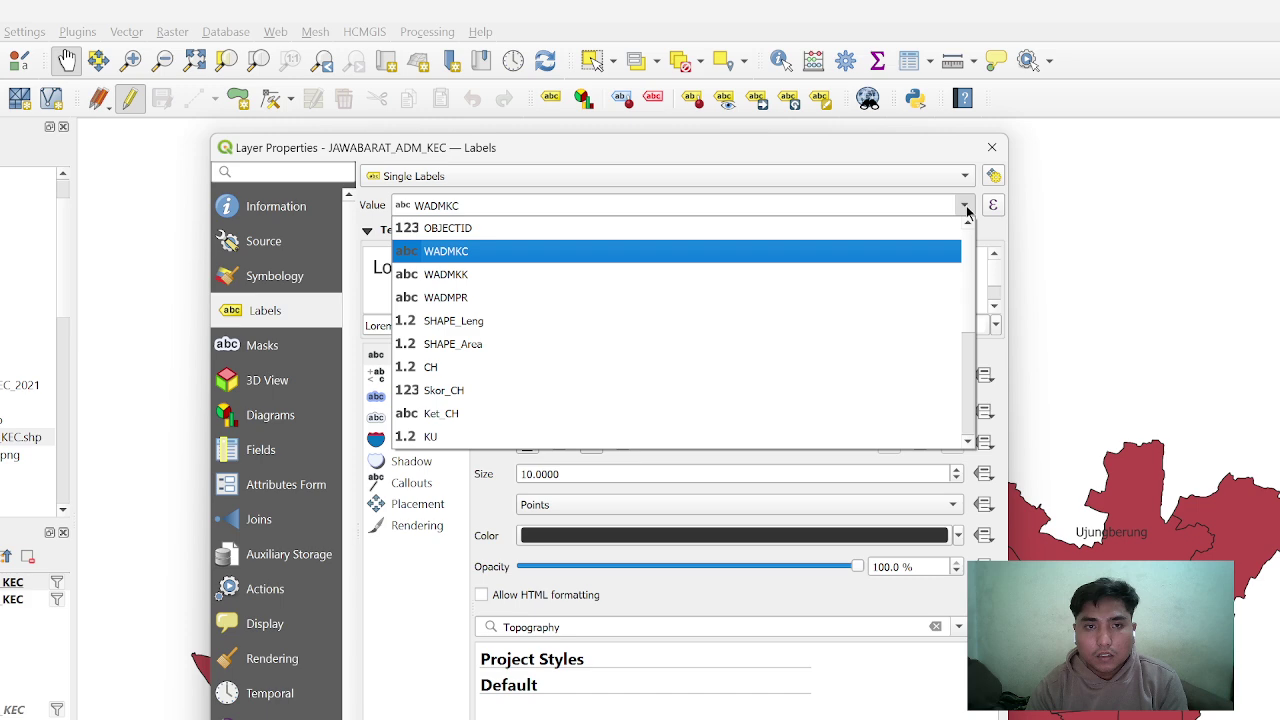
scroll(519, 360, down, 2)
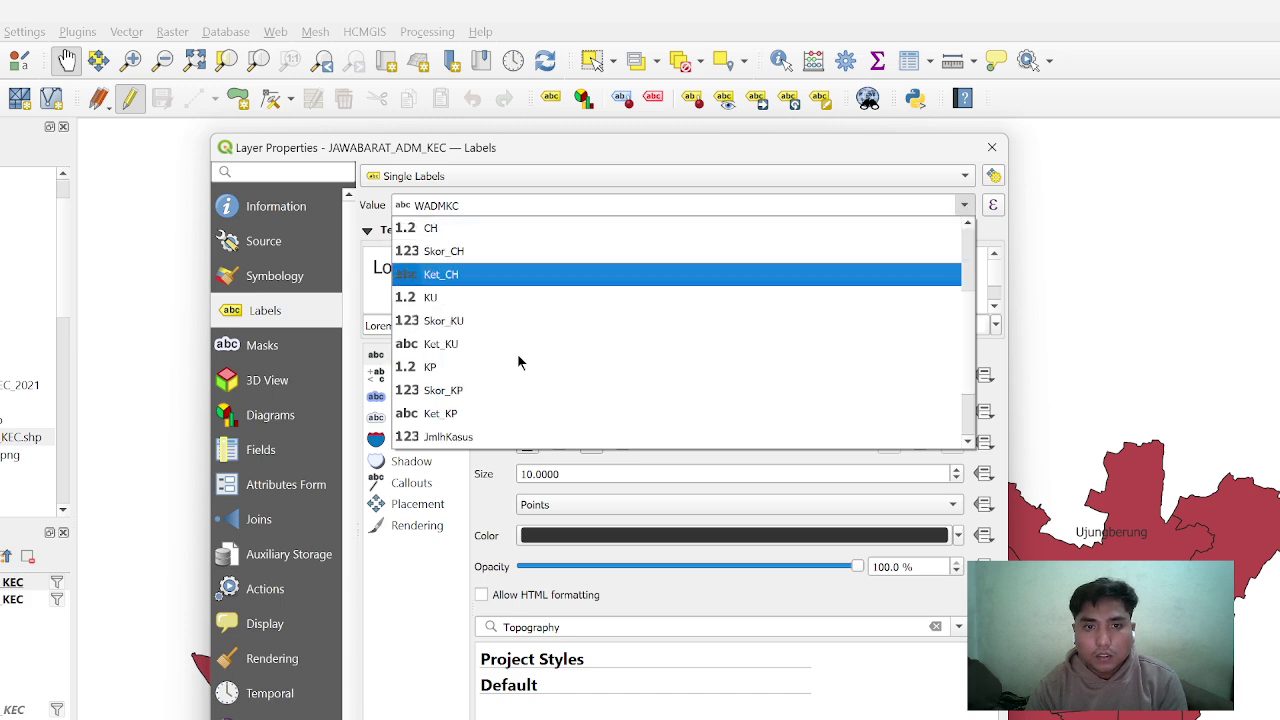
scroll(519, 361, down, 1)
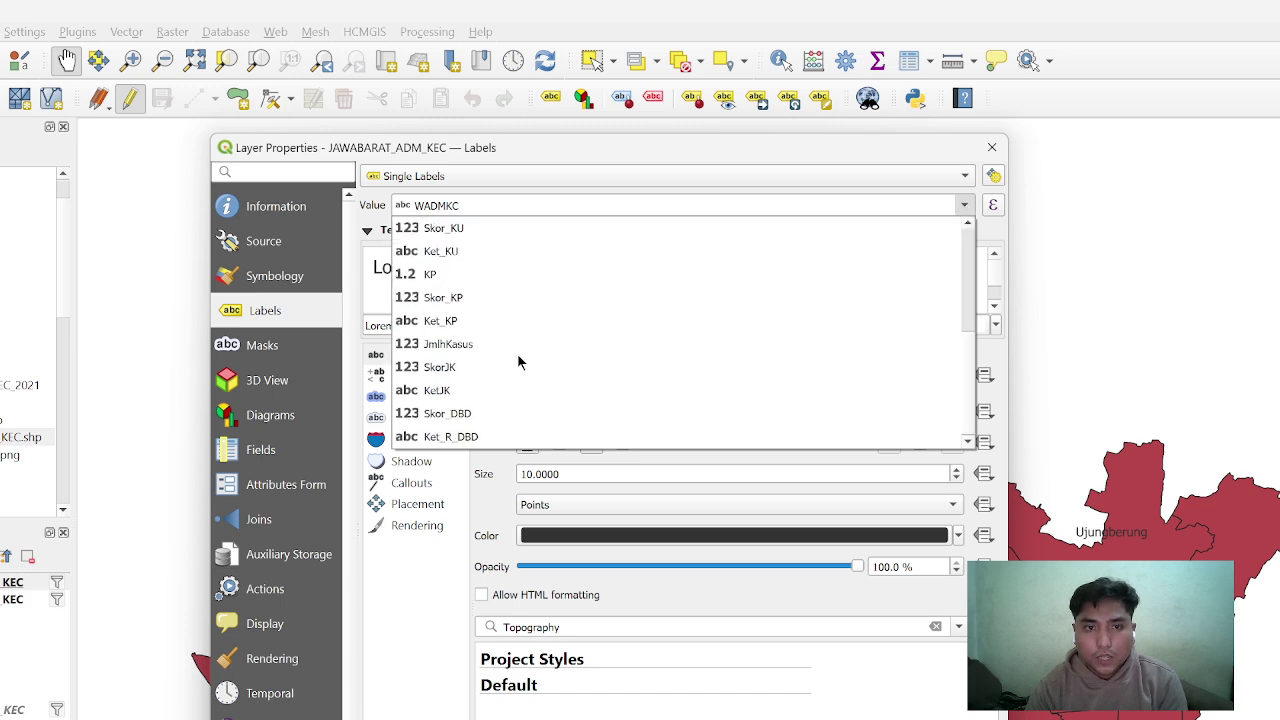
click(477, 320)
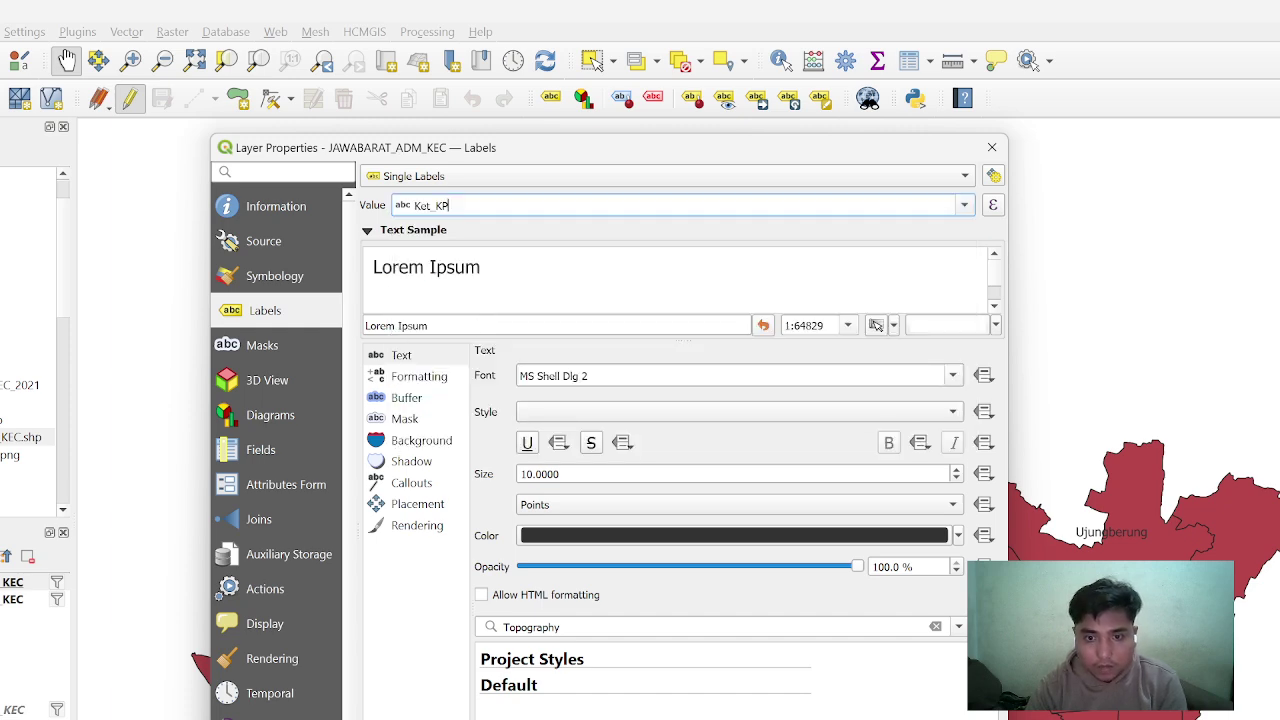
key(Return)
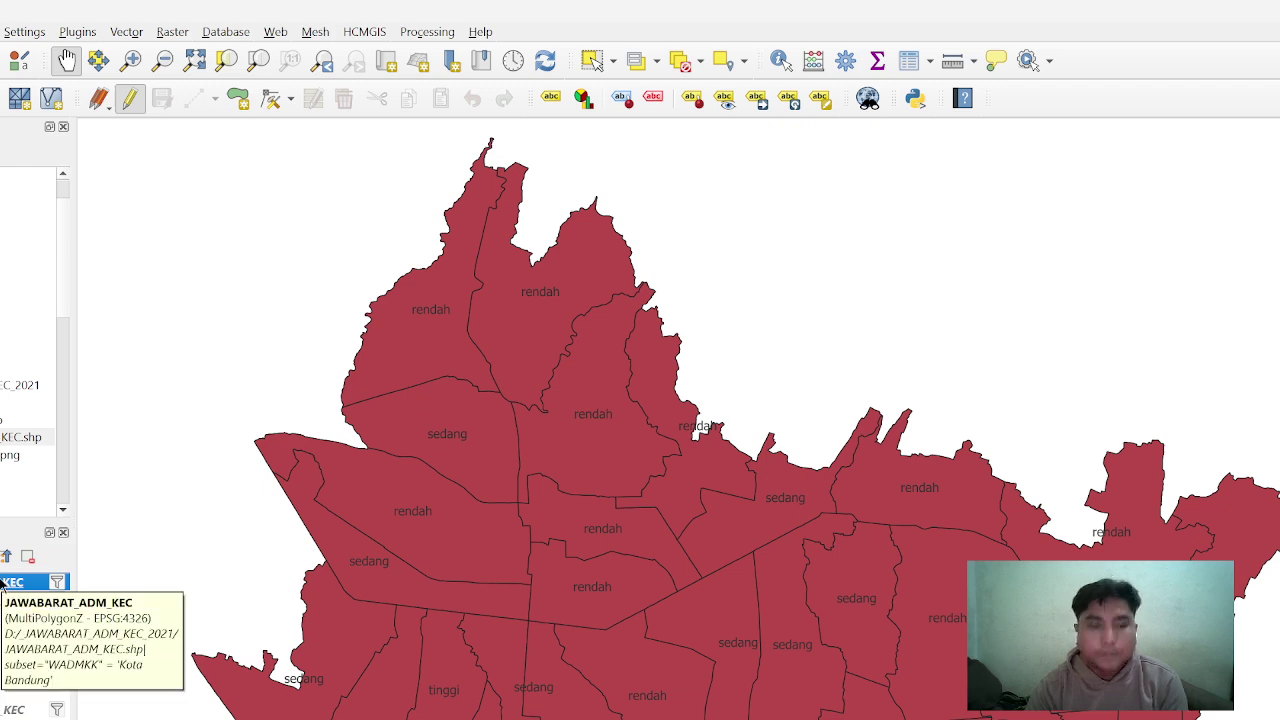
Hide the labels of the top JAWABARAT_ADM_KEC layer and show them again
right_click(5, 583)
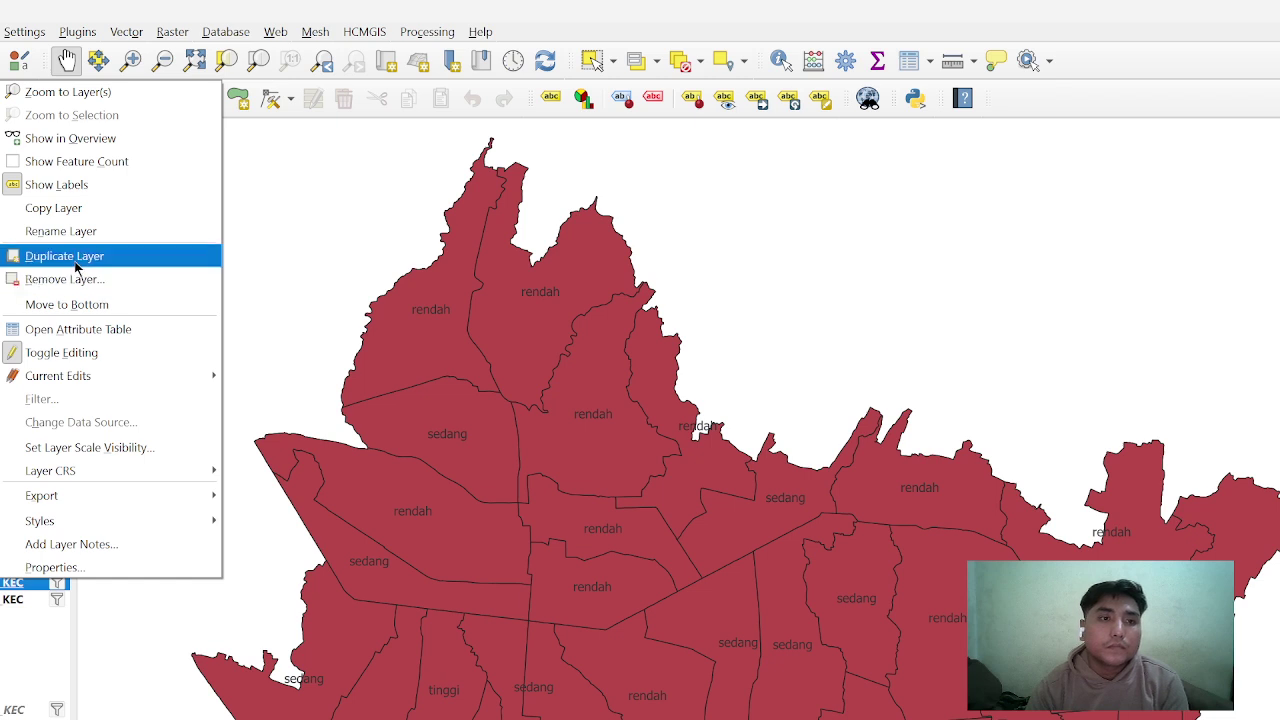
click(77, 189)
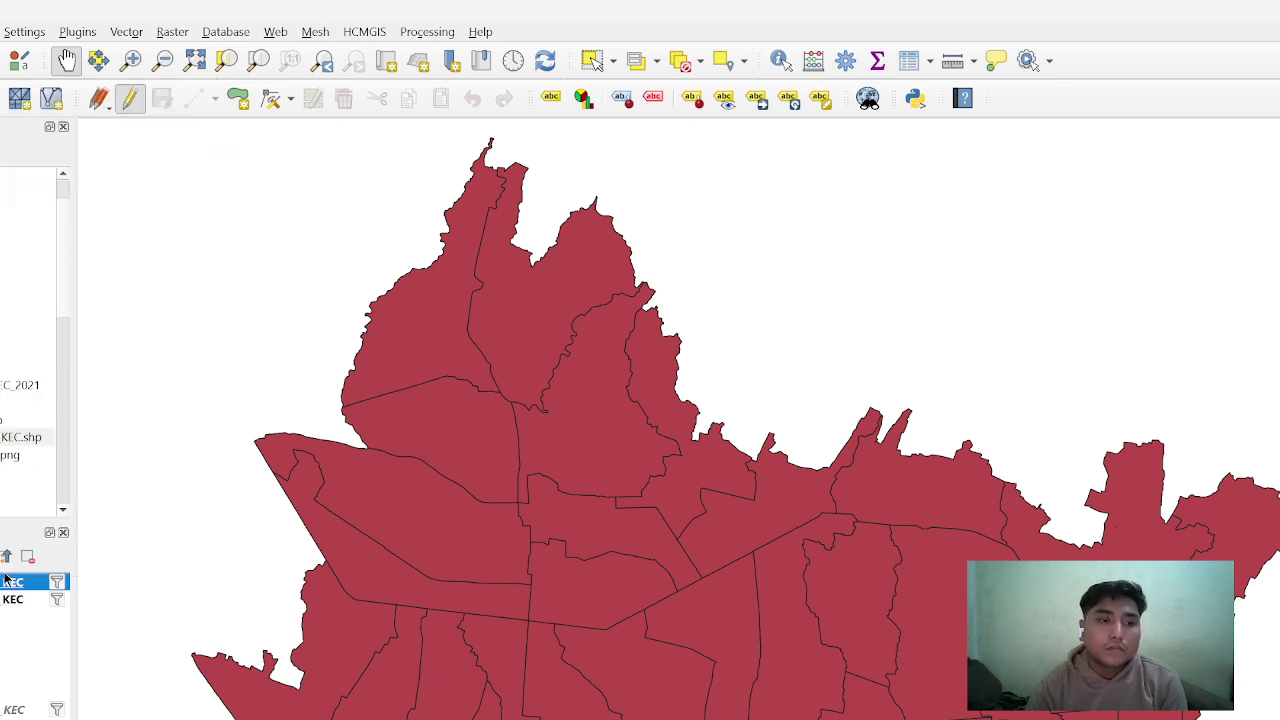
right_click(5, 588)
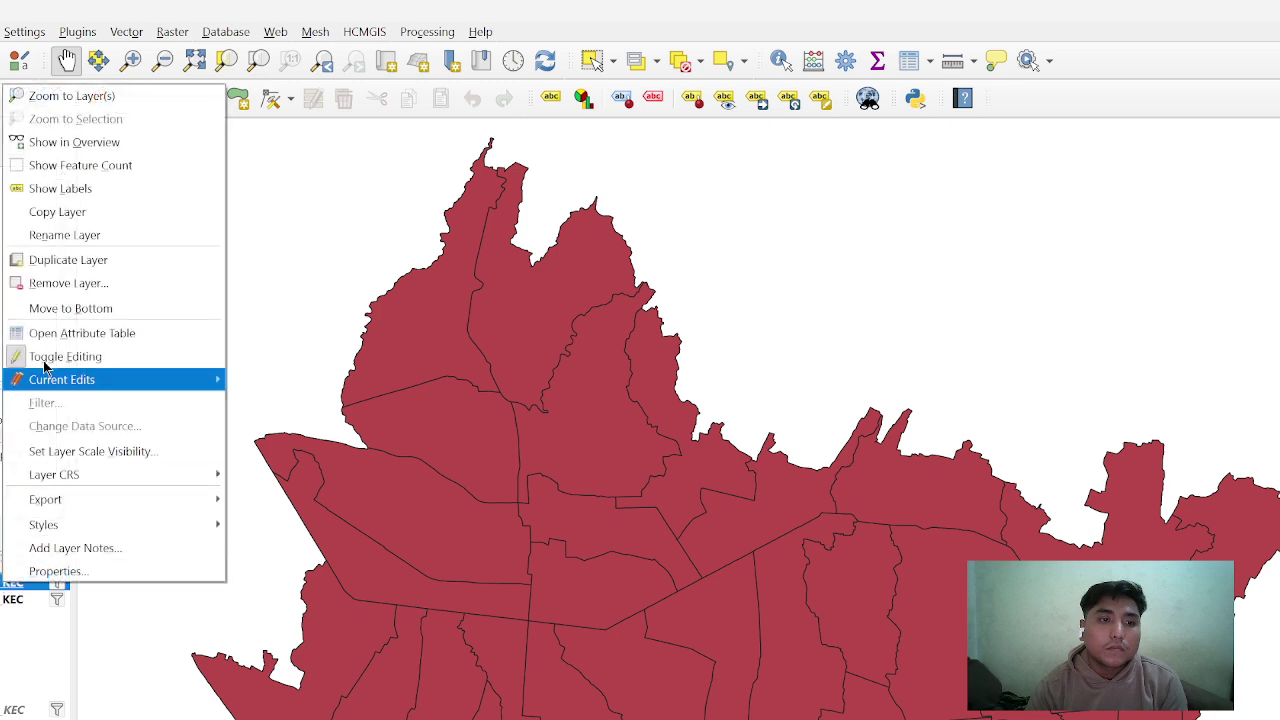
click(48, 189)
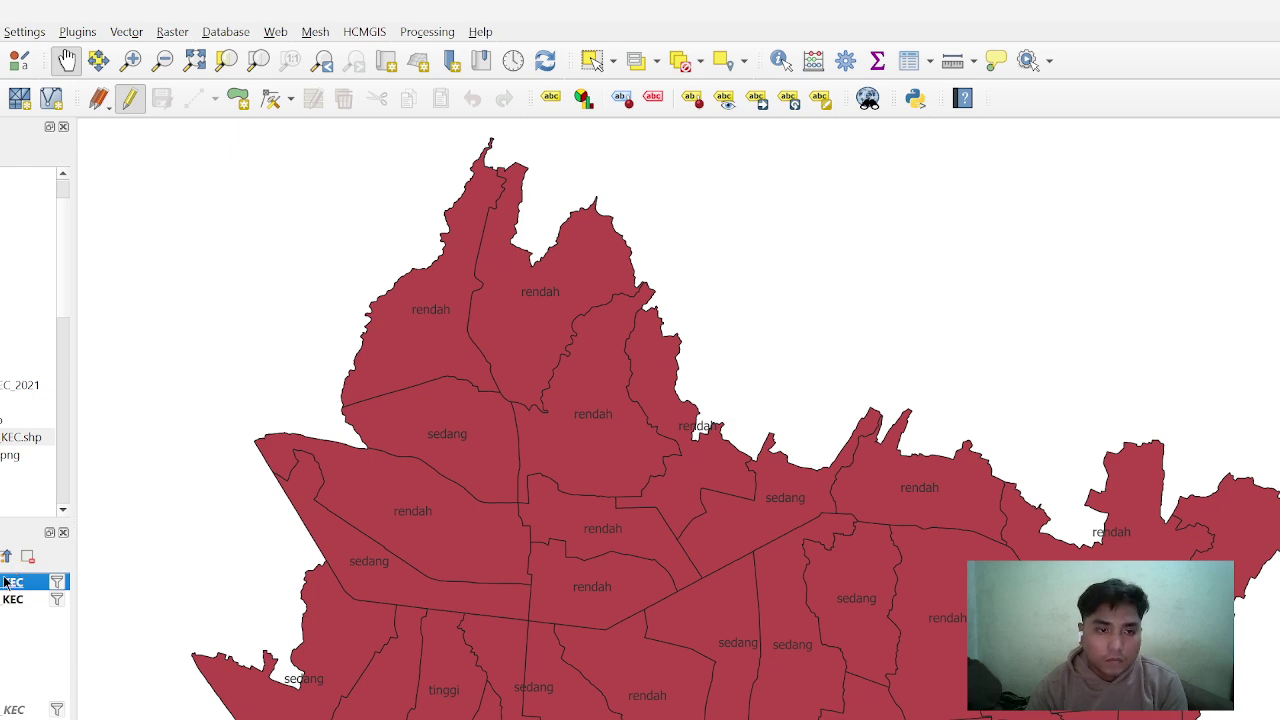
Change the layer's label value to the WADMKK field and apply it to the map
right_click(7, 584)
click(28, 568)
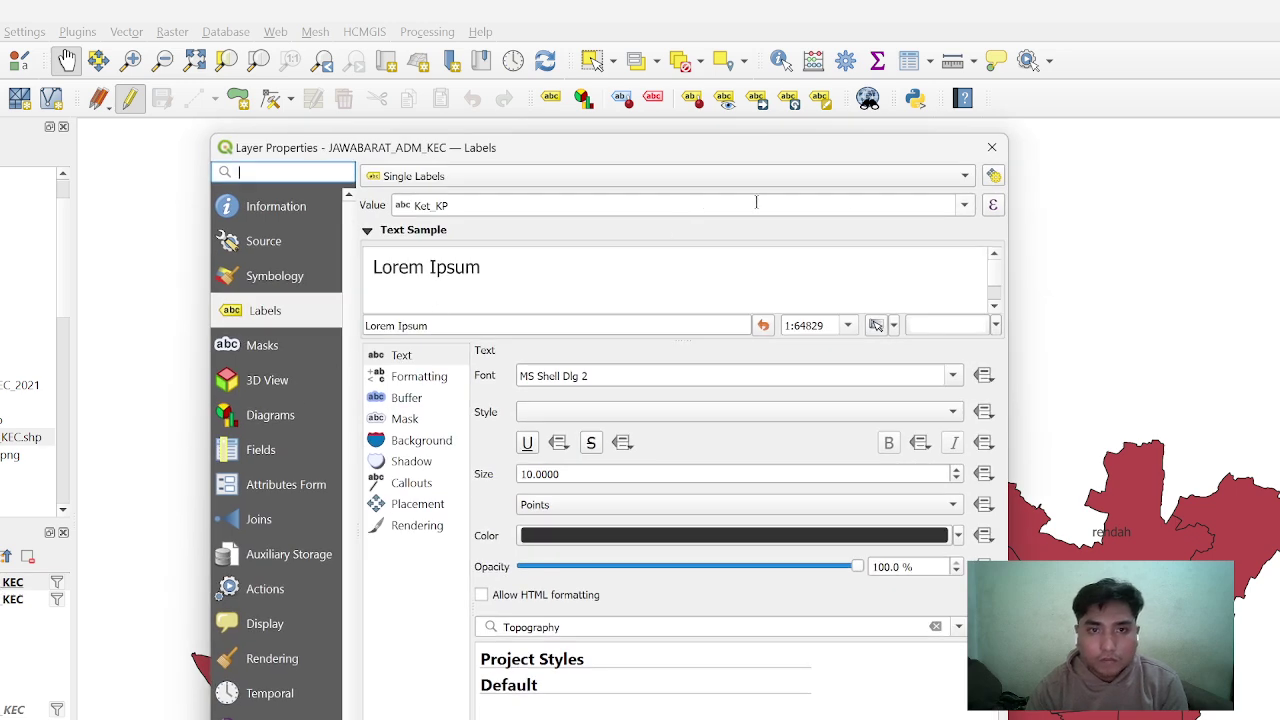
click(965, 206)
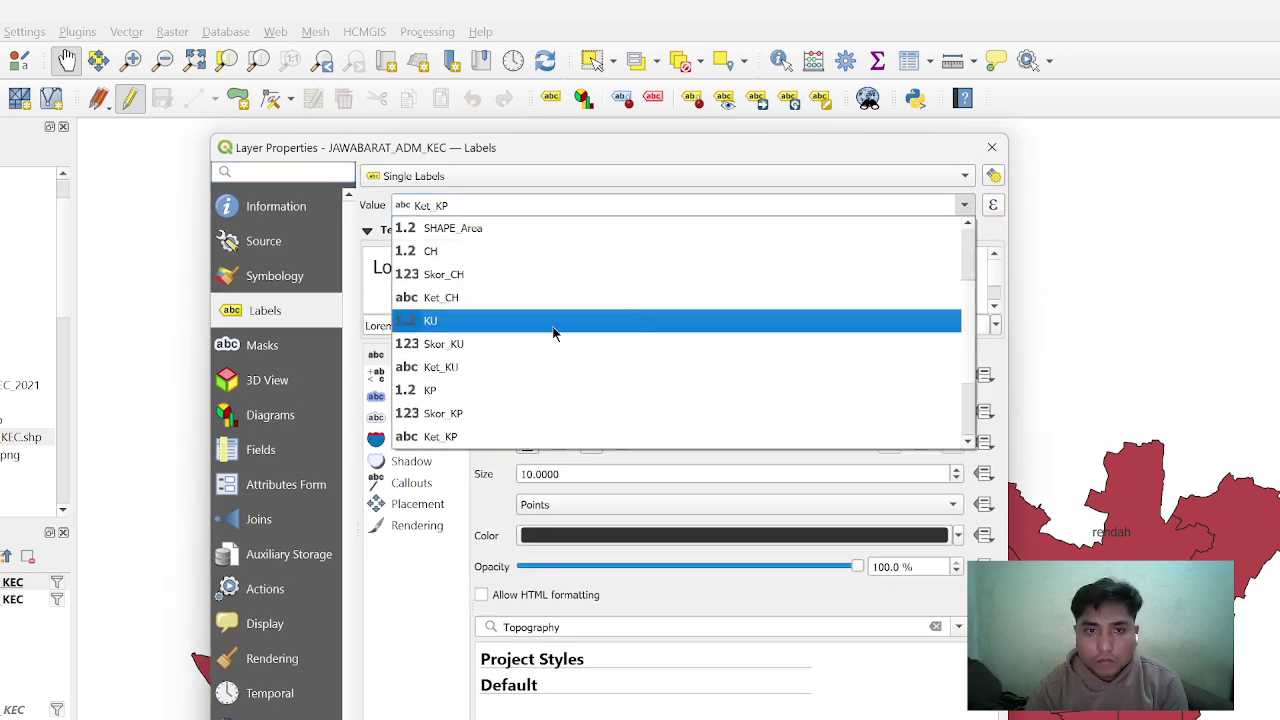
scroll(490, 298, up, 2)
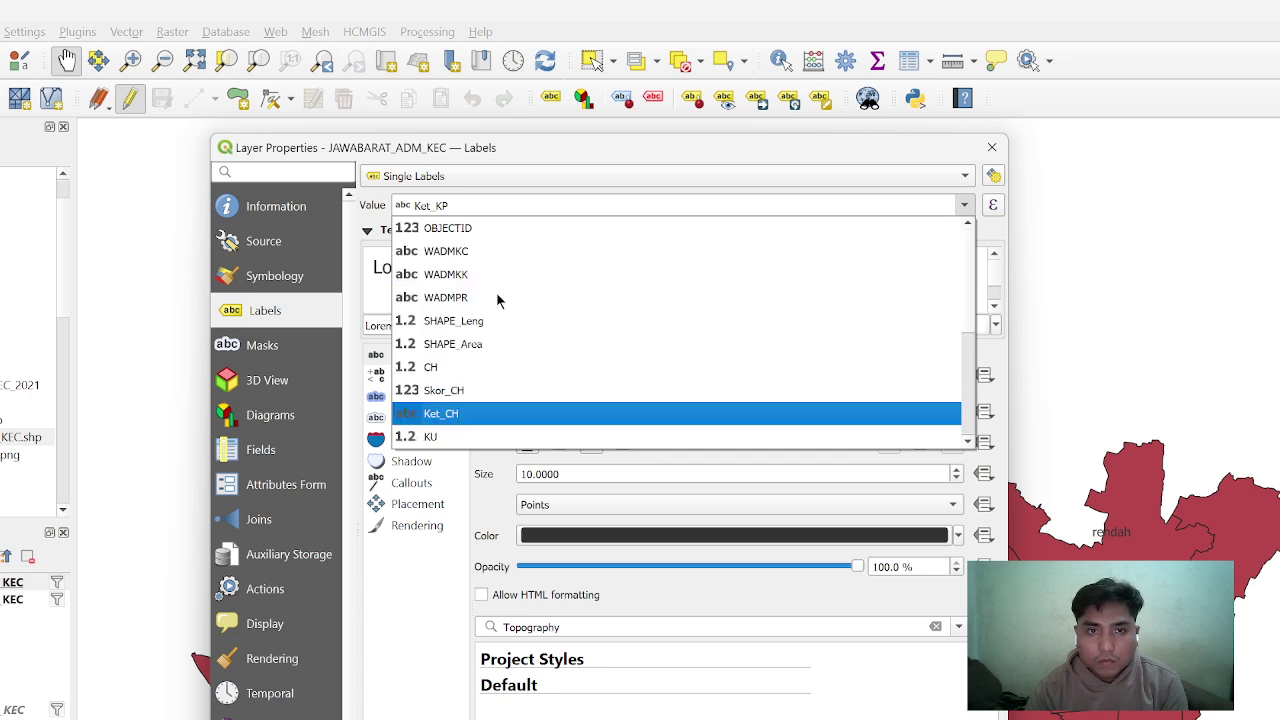
click(460, 276)
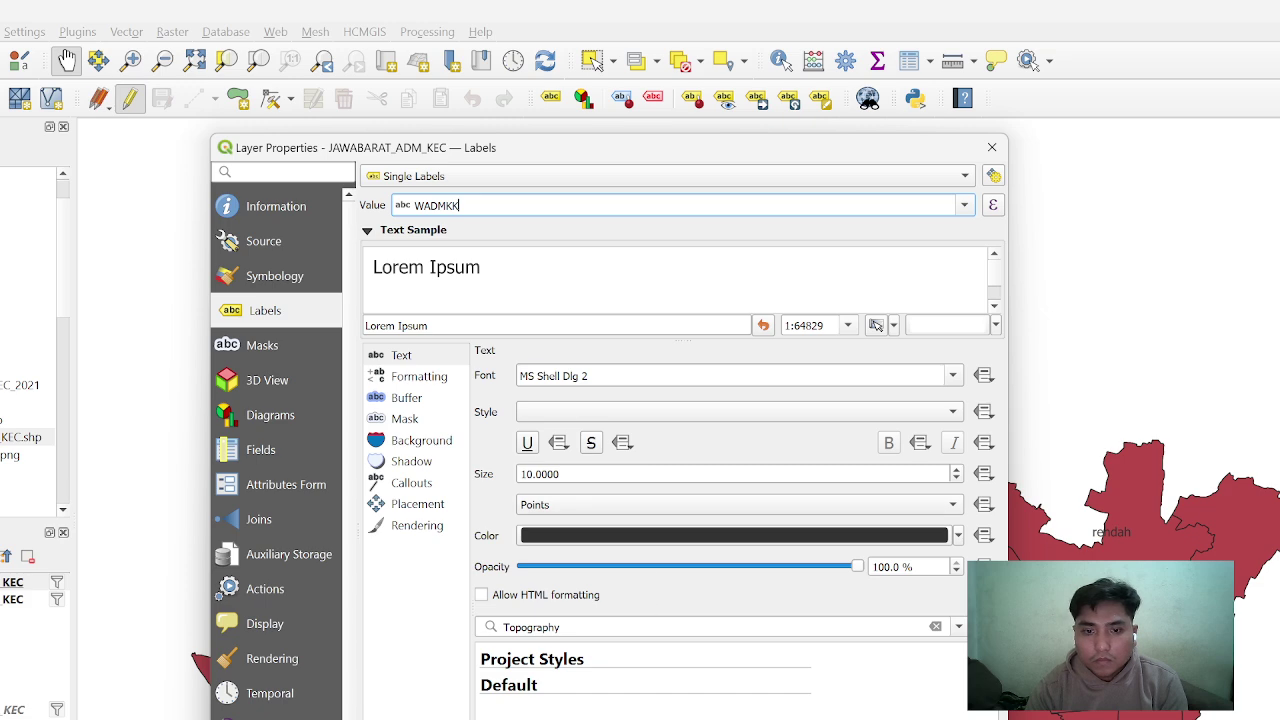
key(Return)
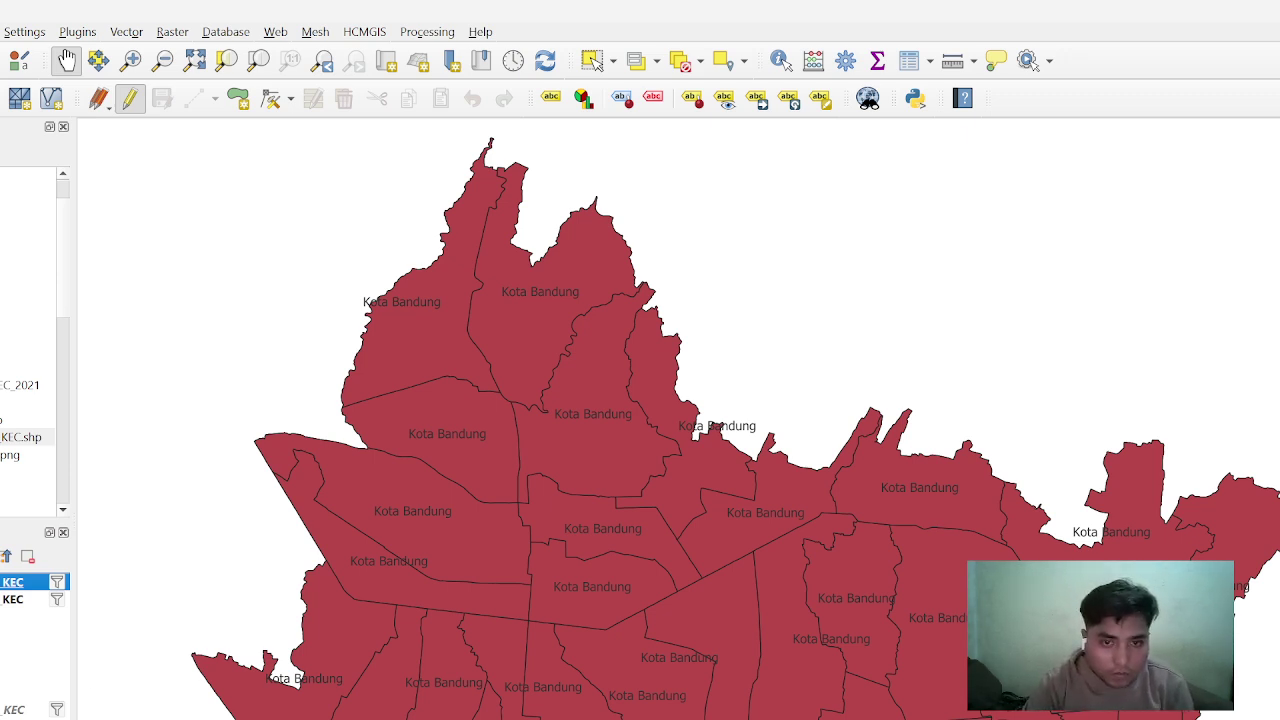
Set the layer's label value to WADMKC so the polygons are labelled with their district names
right_click(20, 582)
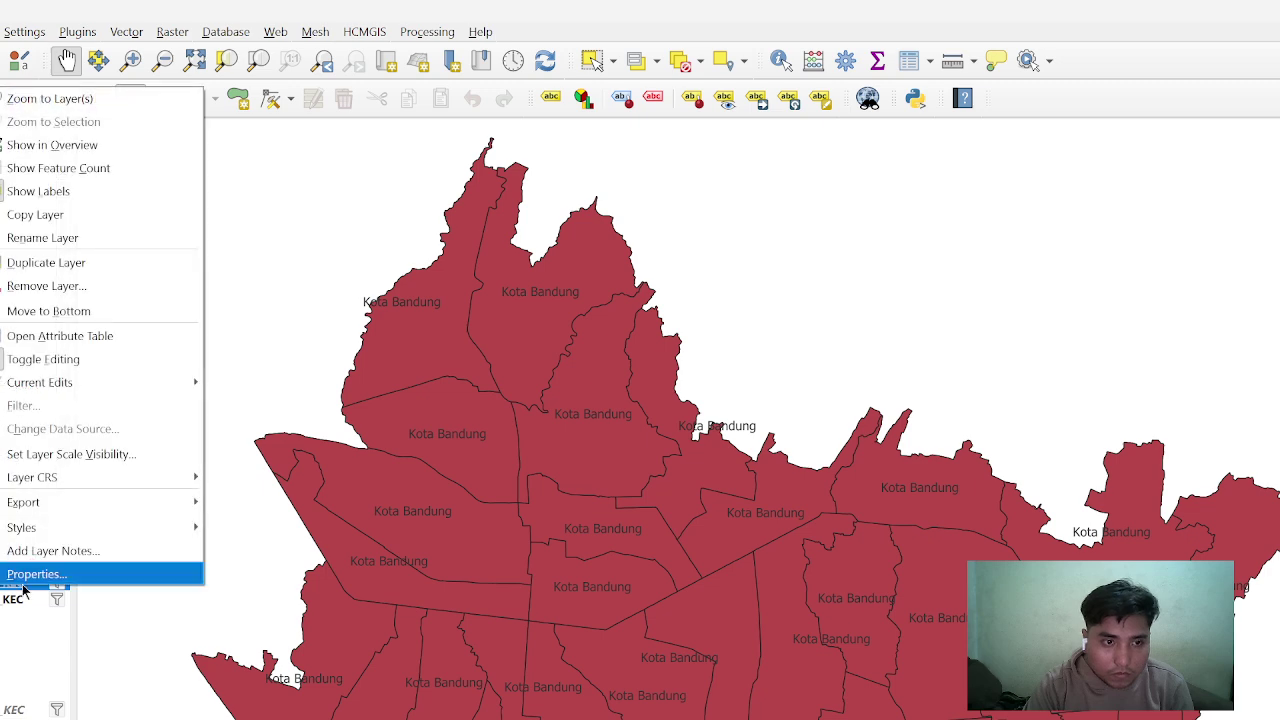
click(62, 574)
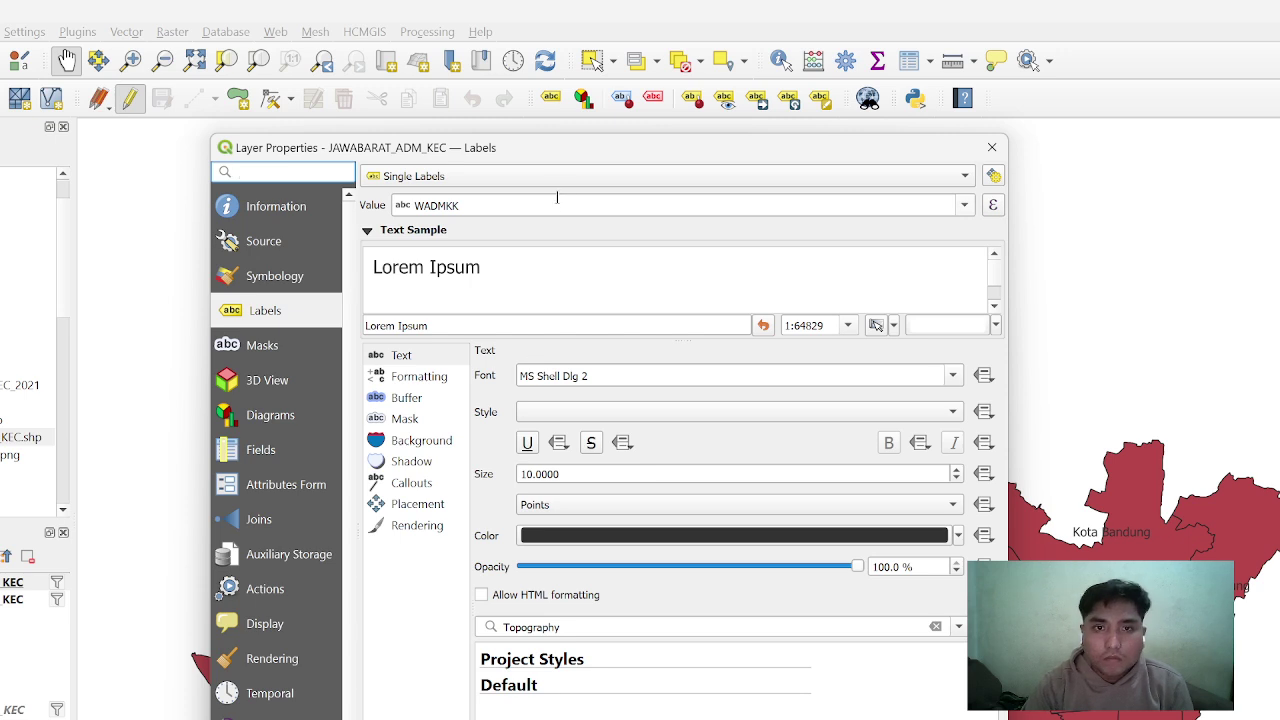
click(965, 205)
scroll(714, 254, up, 1)
click(586, 258)
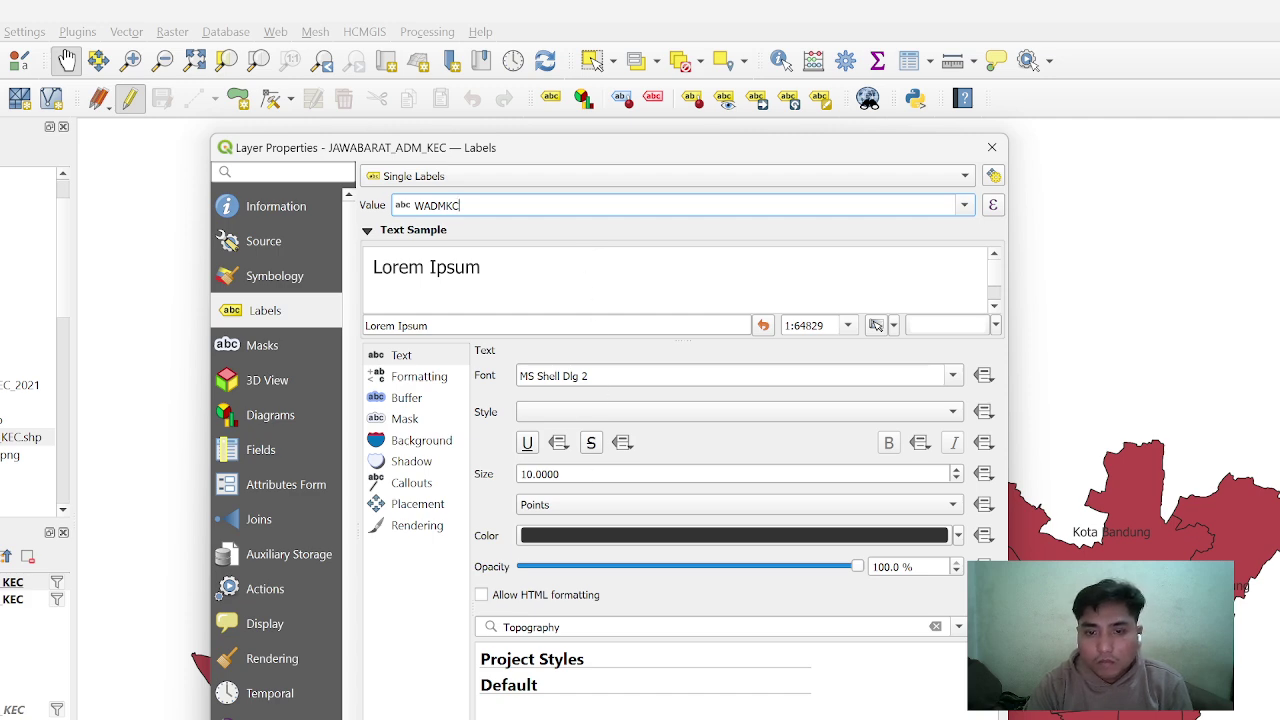
key(Return)
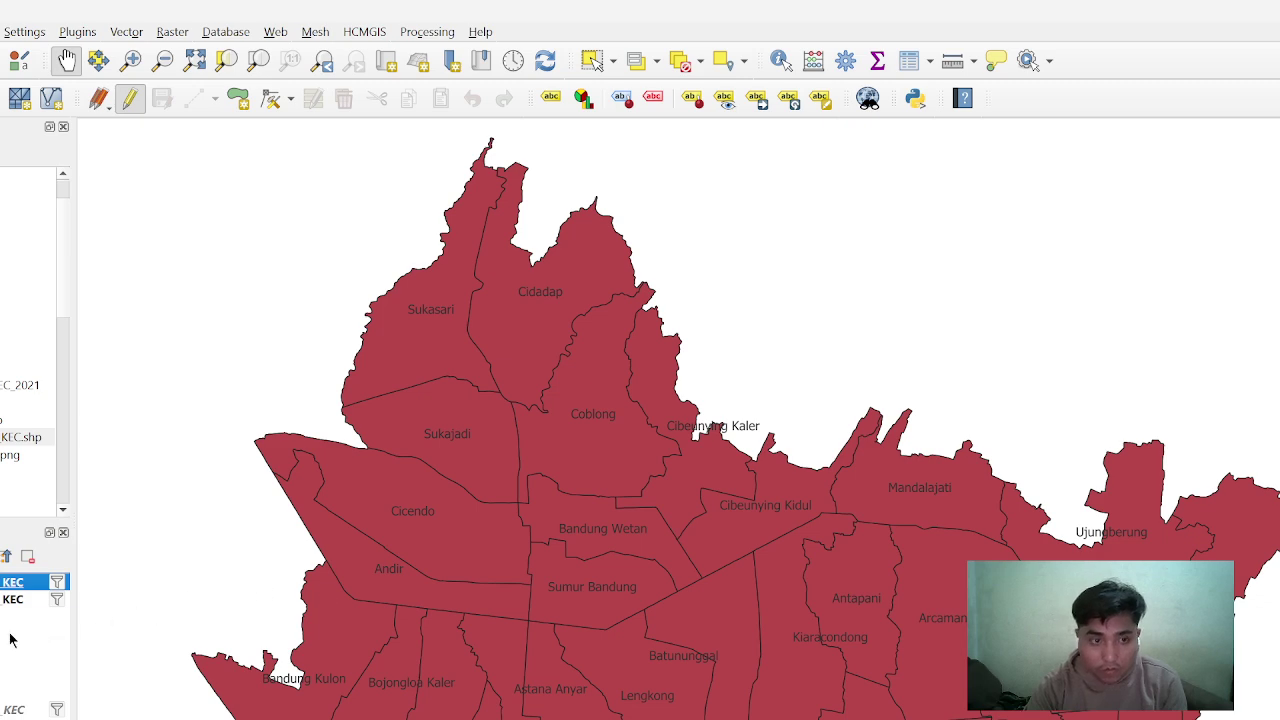
Switch the layer's symbology to Categorized on the Ket_KP field and classify all its values
right_click(14, 582)
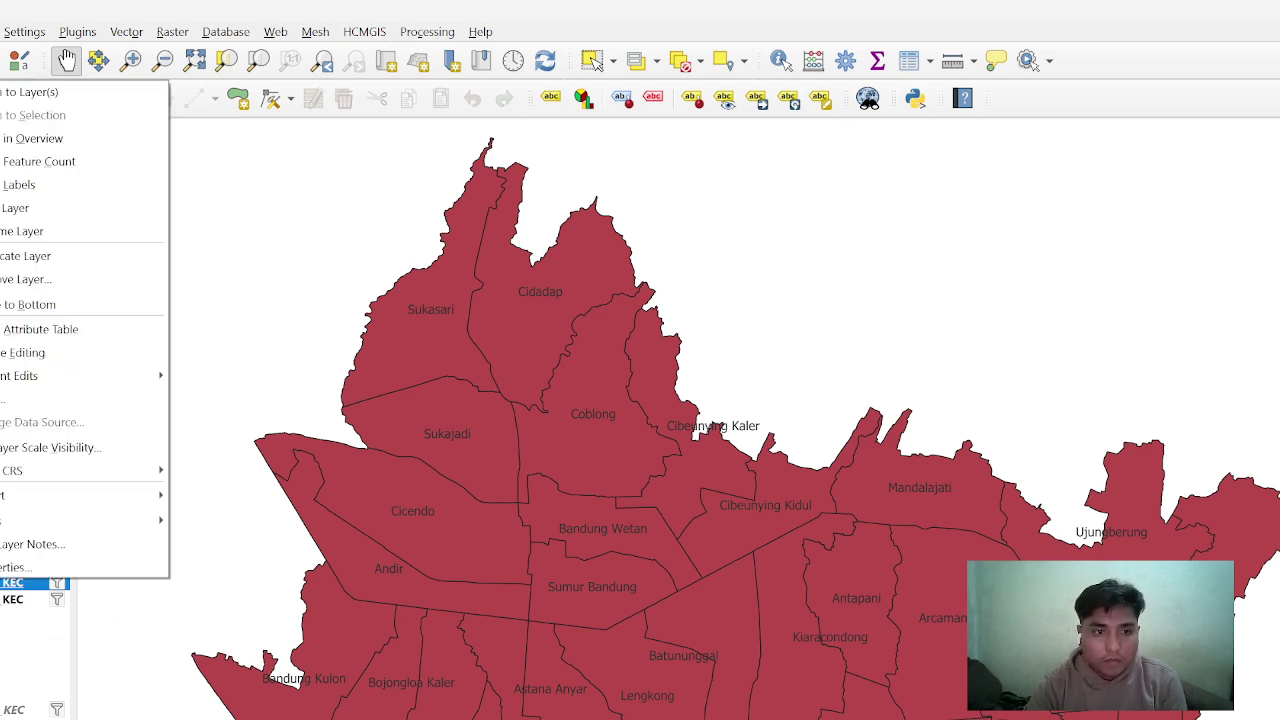
click(20, 563)
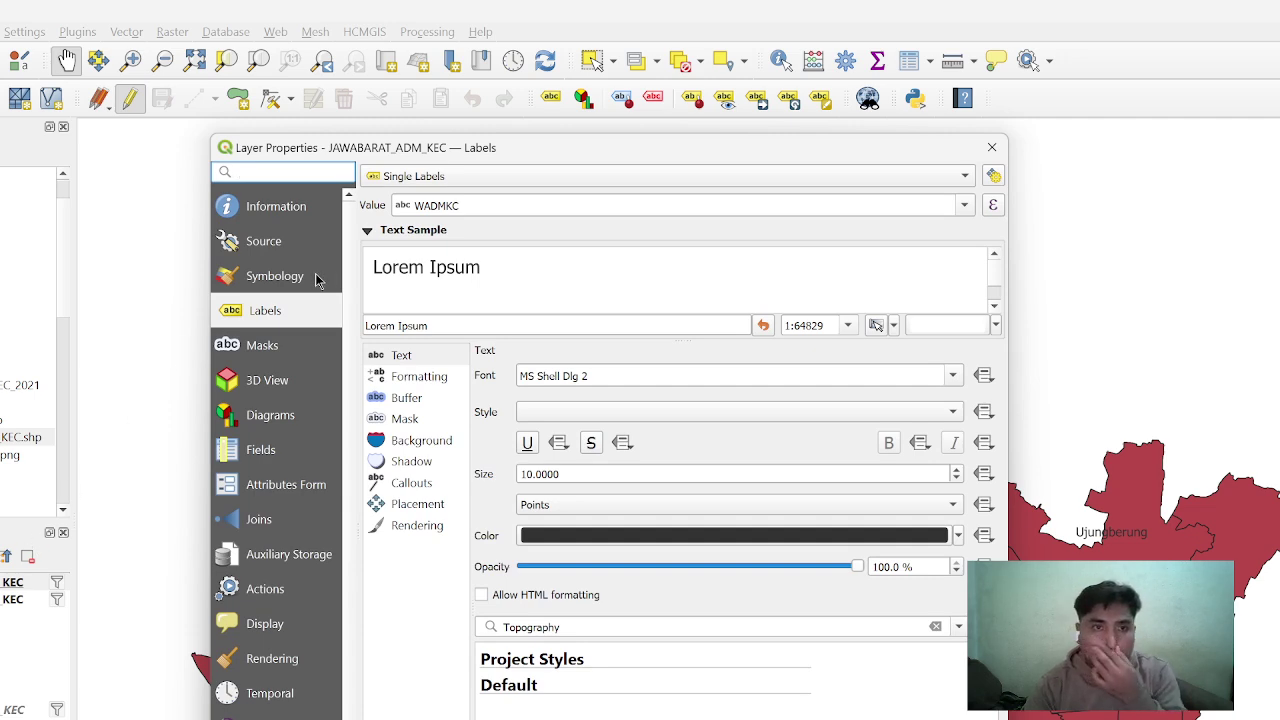
click(294, 279)
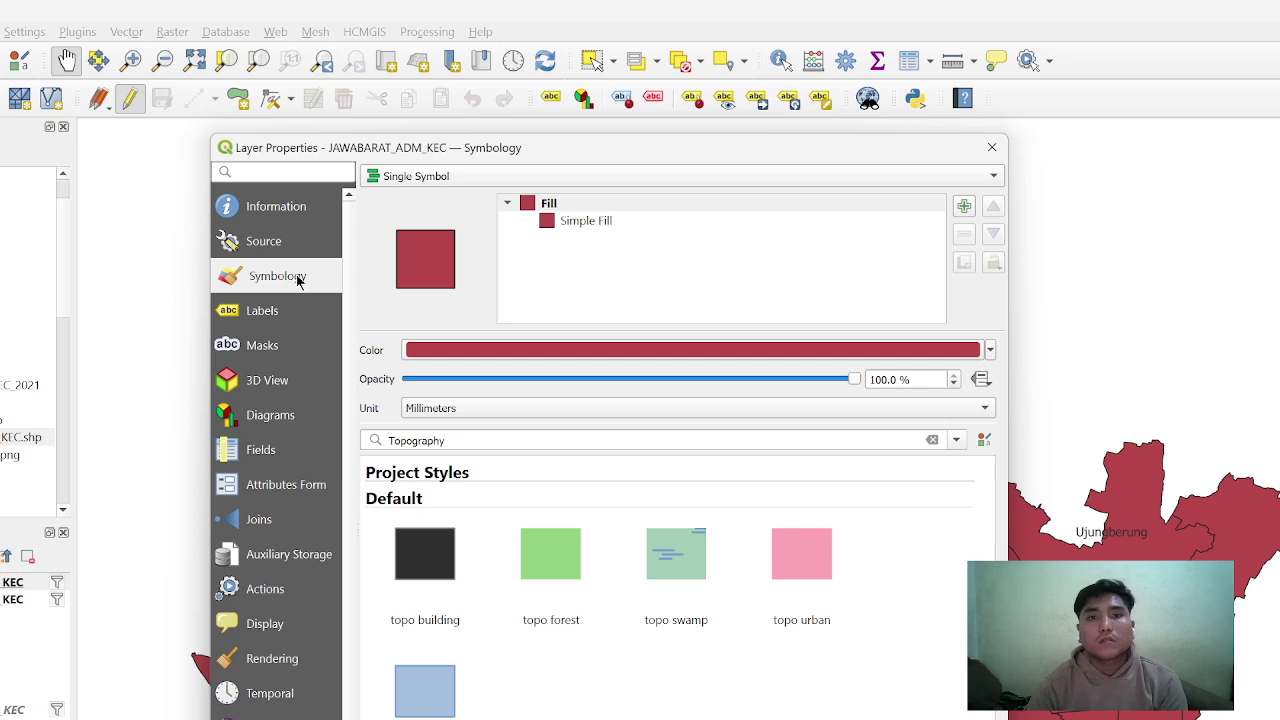
click(449, 178)
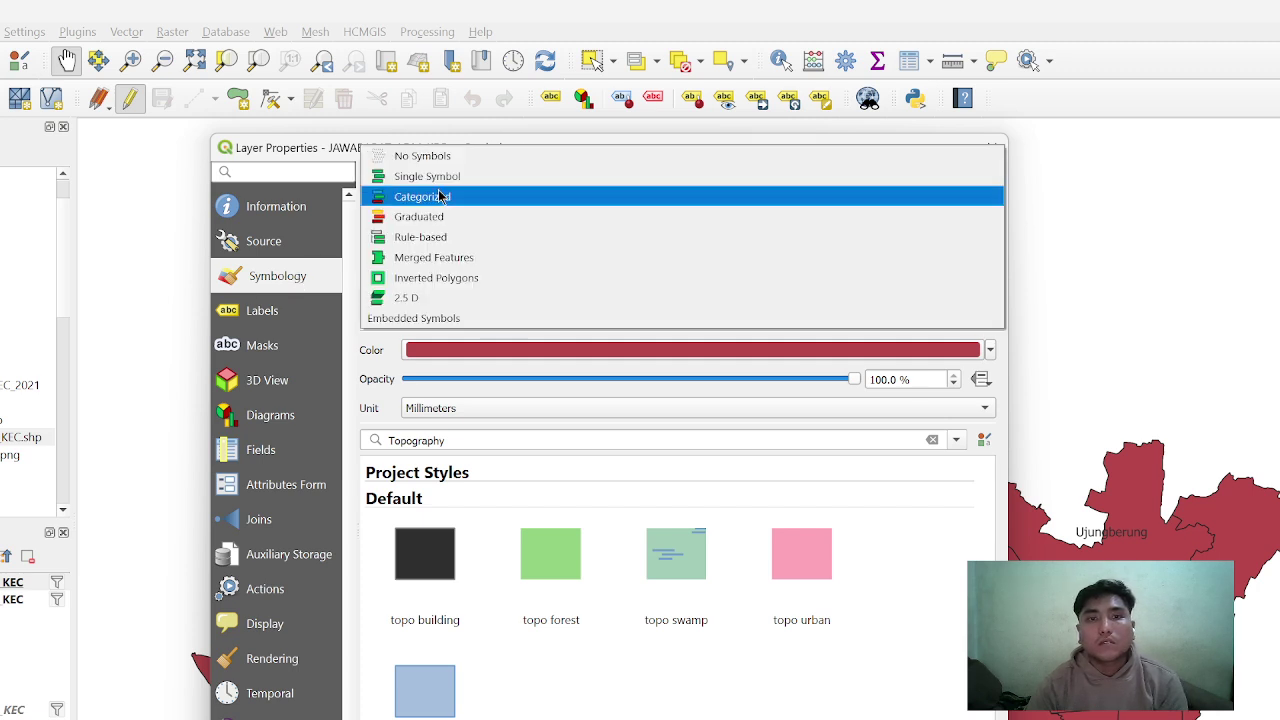
click(441, 194)
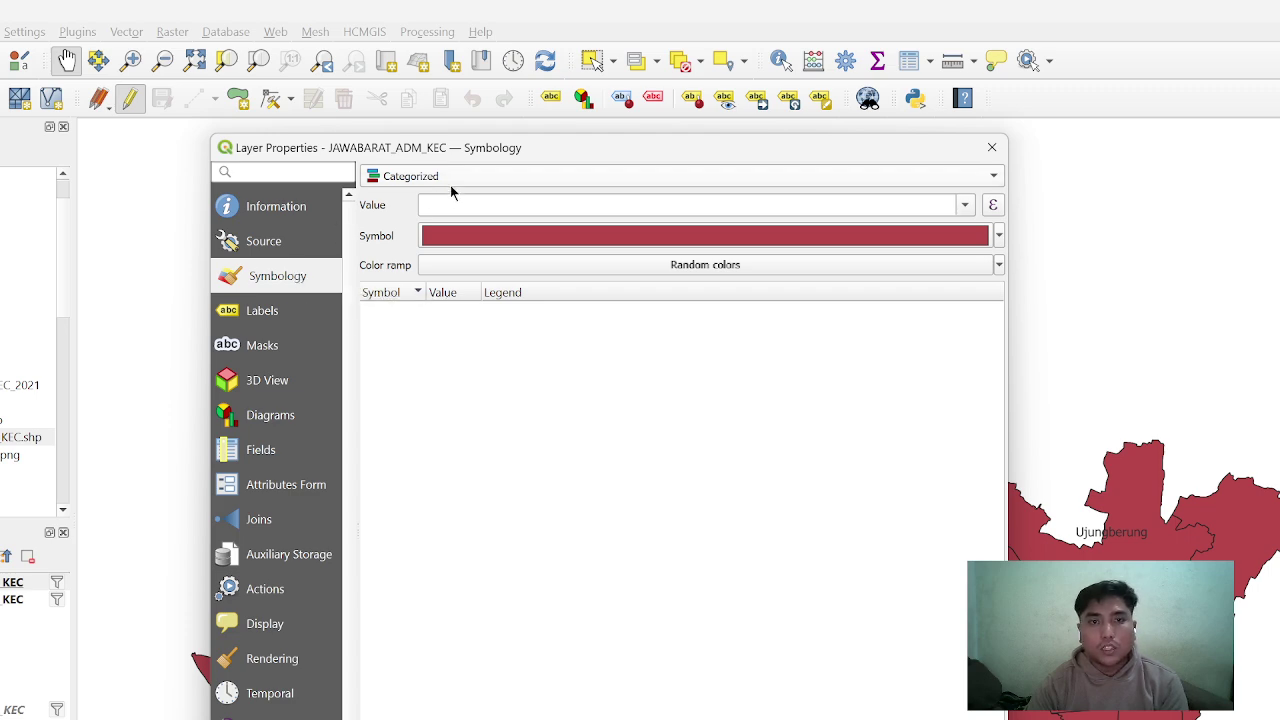
click(965, 205)
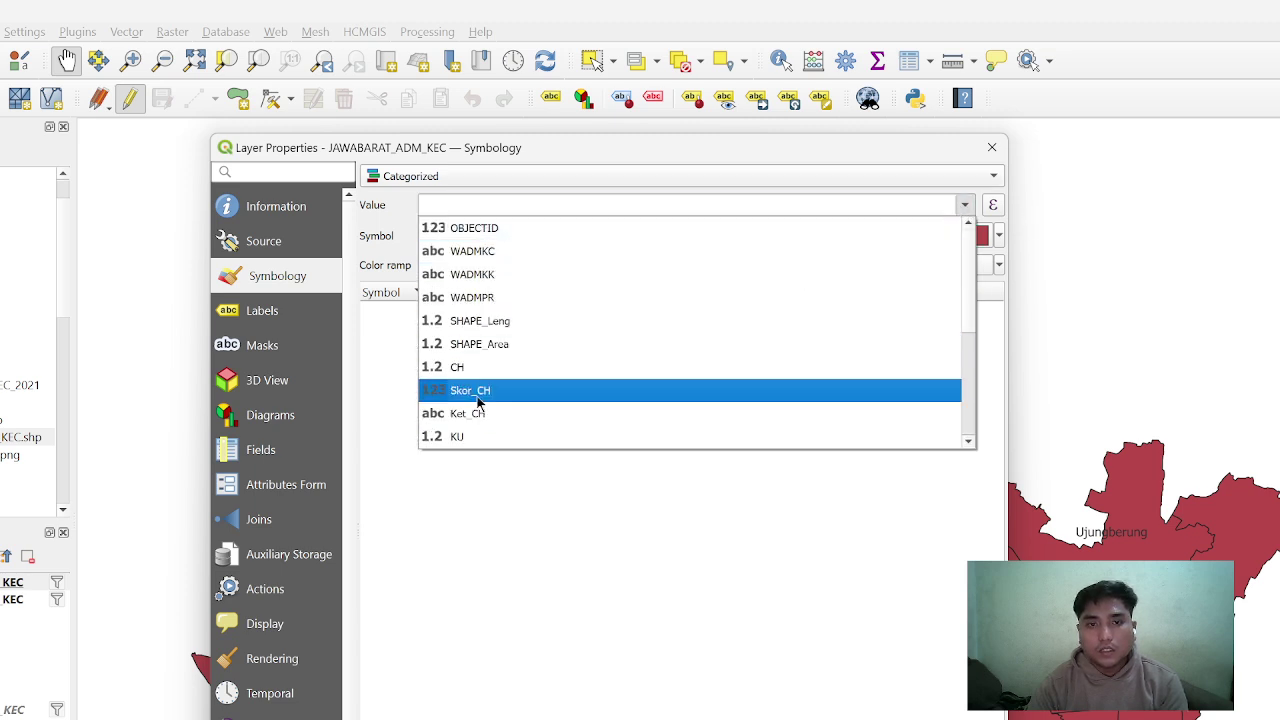
scroll(494, 415, down, 3)
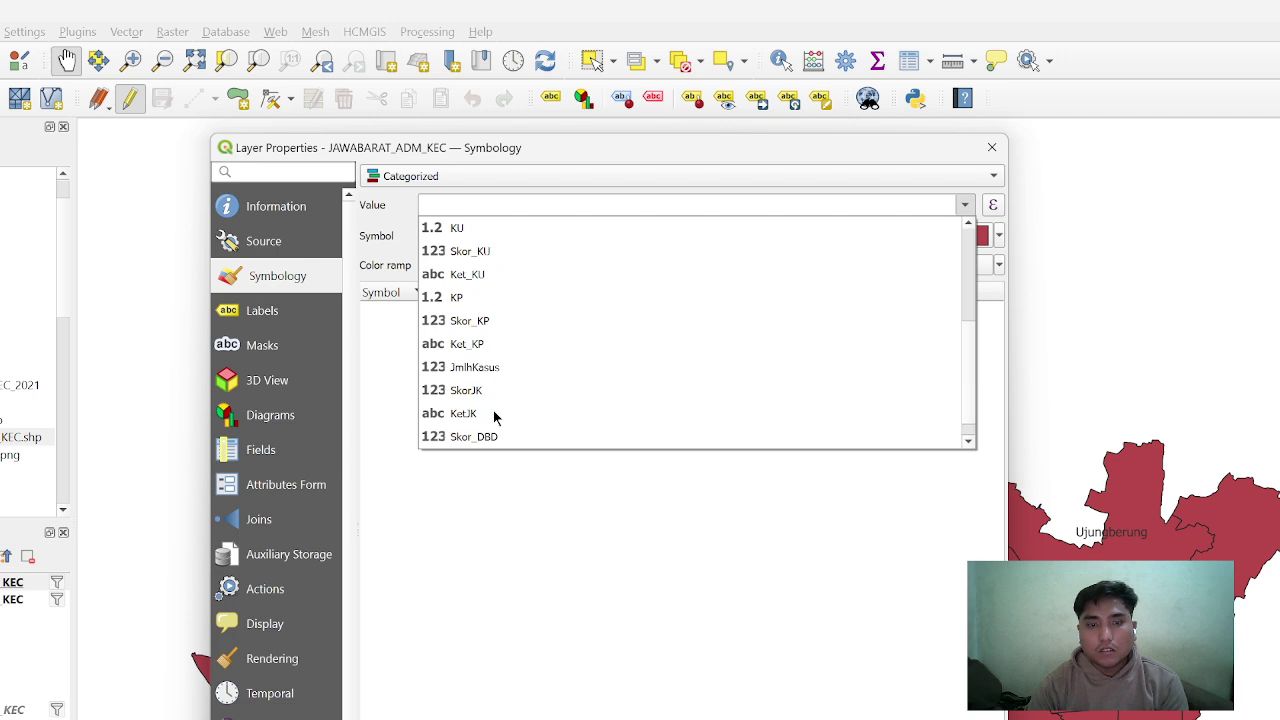
click(494, 345)
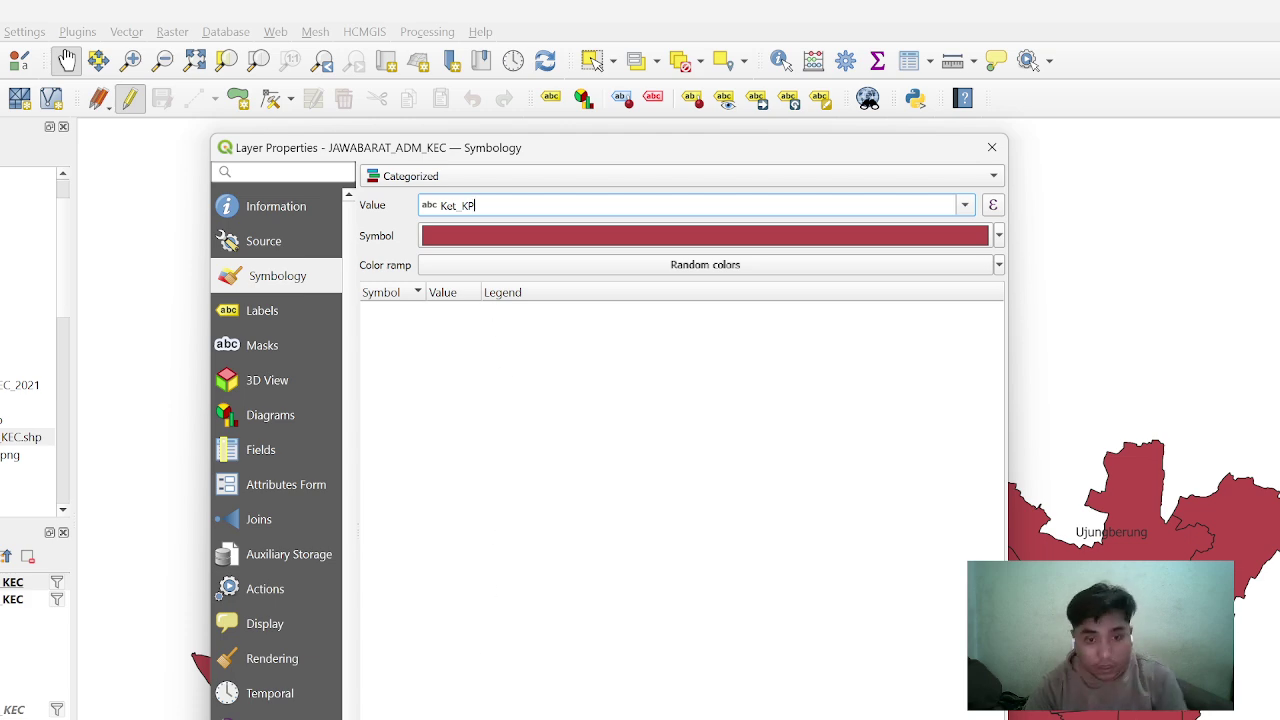
click(389, 719)
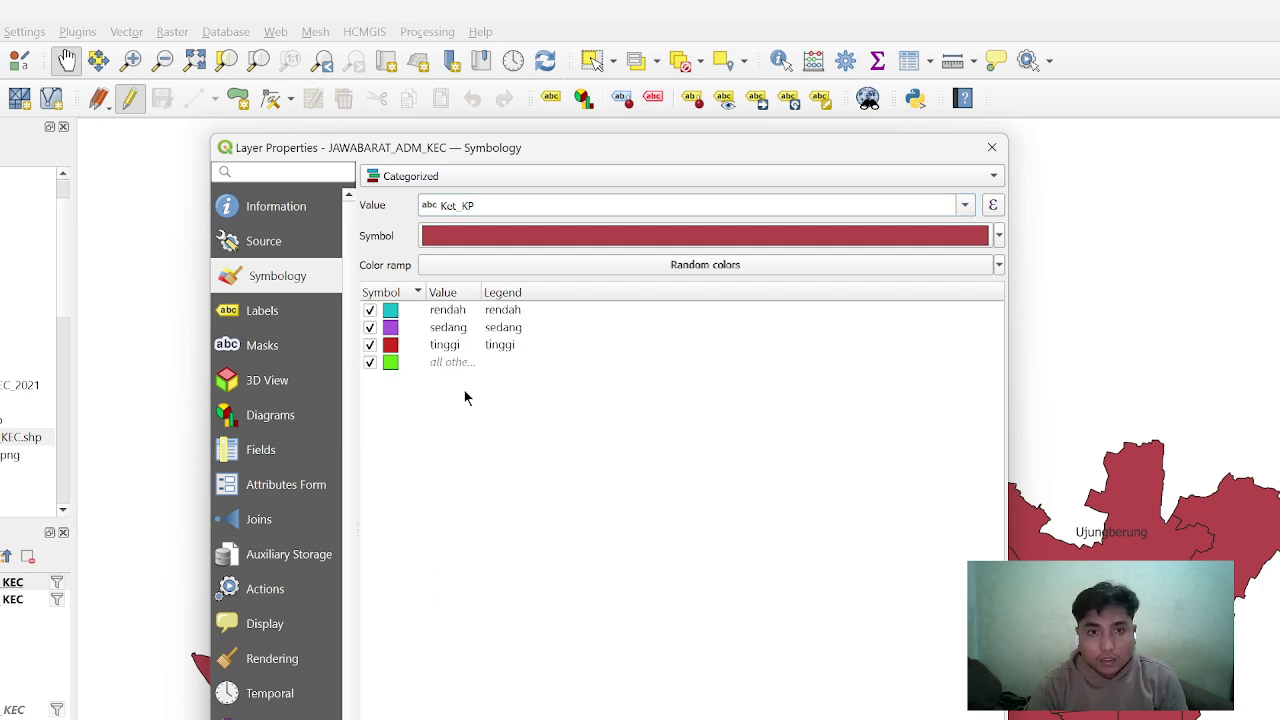
Delete the class for all other values and apply the Reds color ramp to the remaining Ket_KP classes
click(410, 362)
click(490, 716)
click(669, 236)
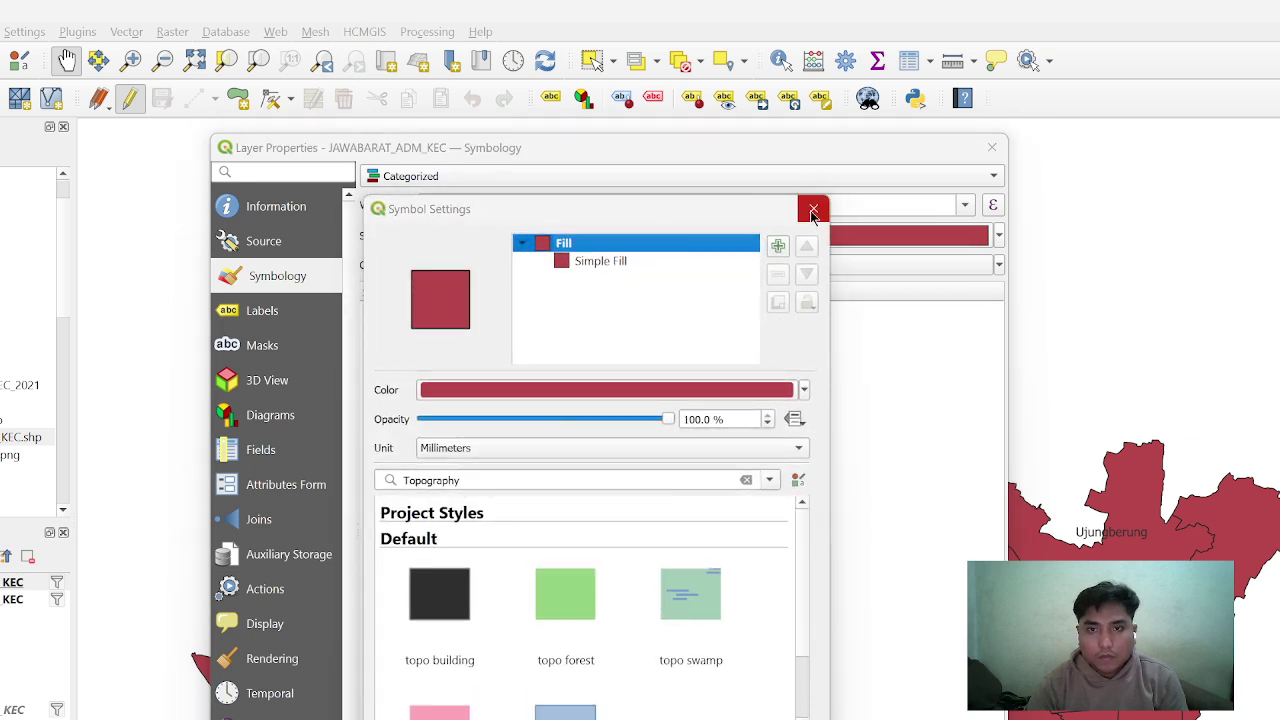
click(812, 212)
click(645, 265)
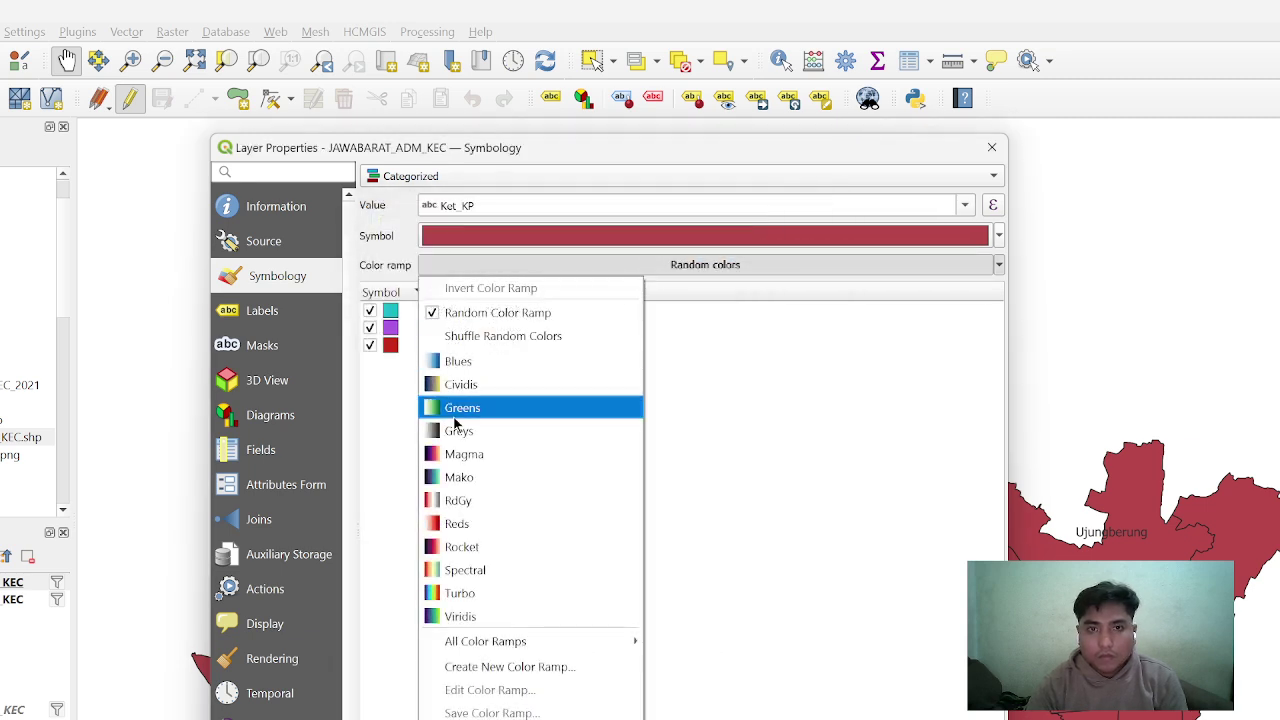
click(443, 523)
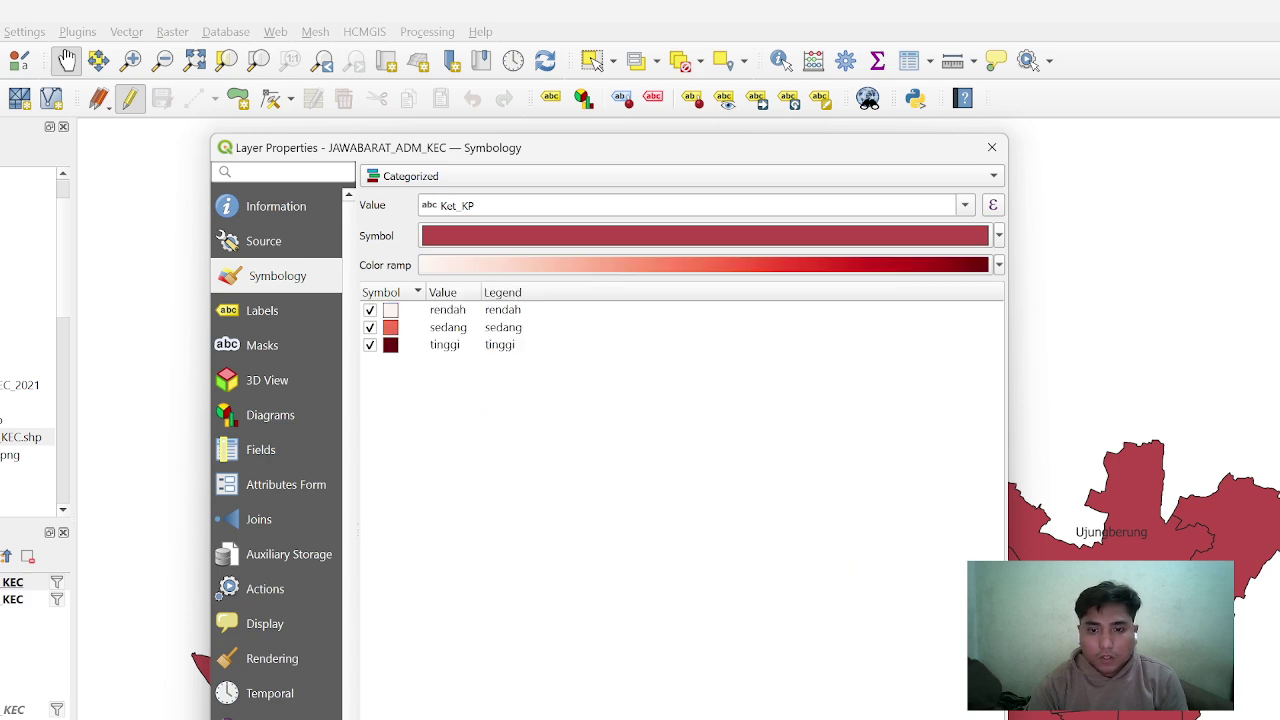
Apply the categorized Ket_KP symbology to the map and close the layer properties
key(Return)
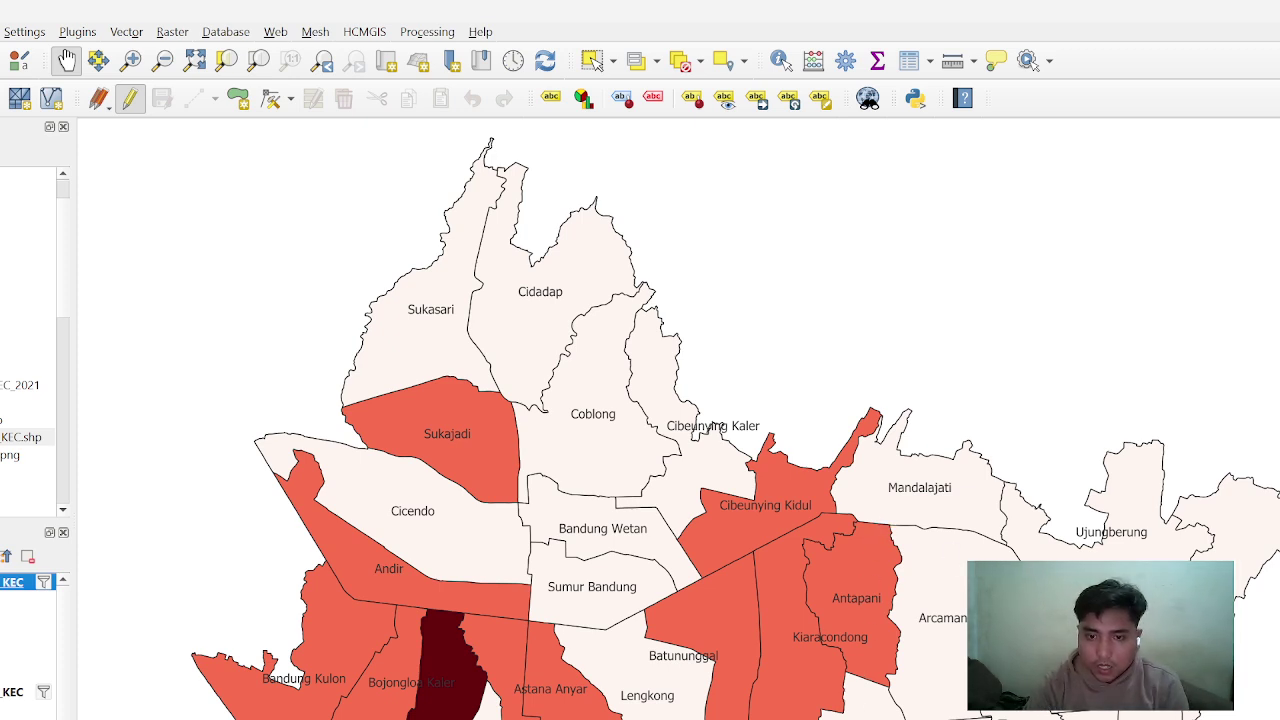
Switch to the paper in Nitro PDF Pro and compare its population density map side by side with the styled map
key(alt+Tab)
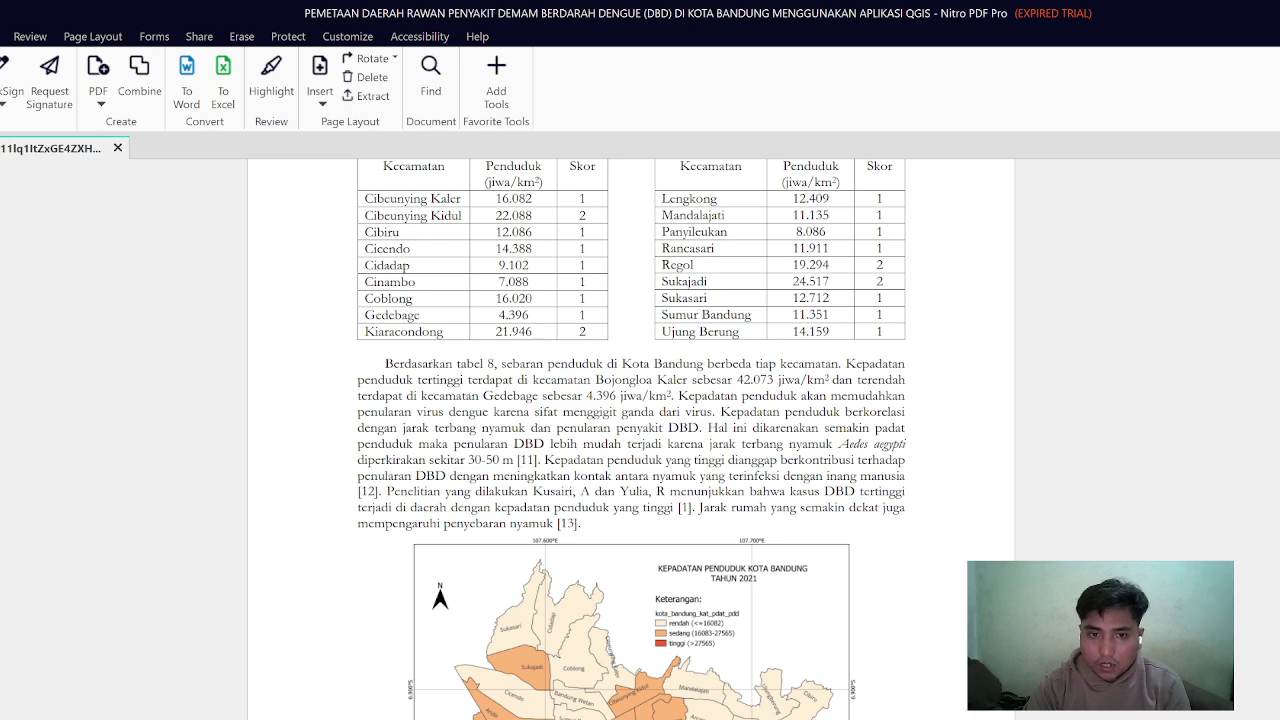
scroll(750, 688, down, 3)
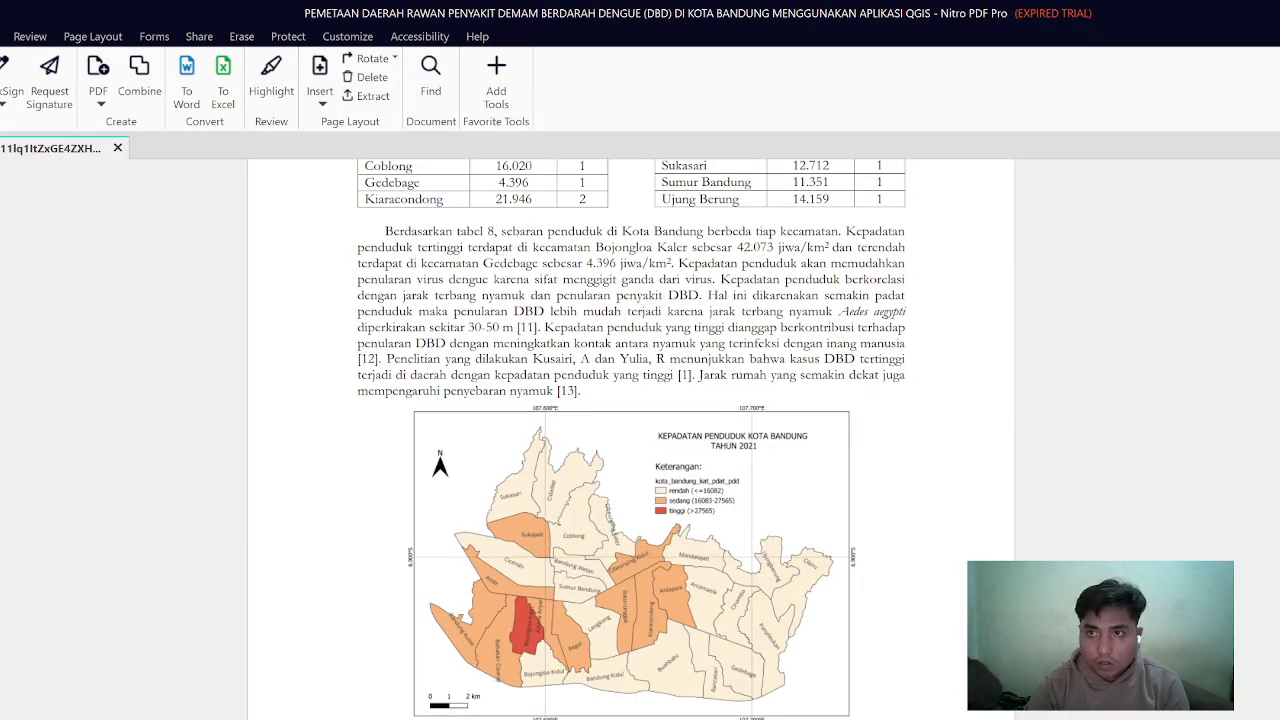
key(super+Down)
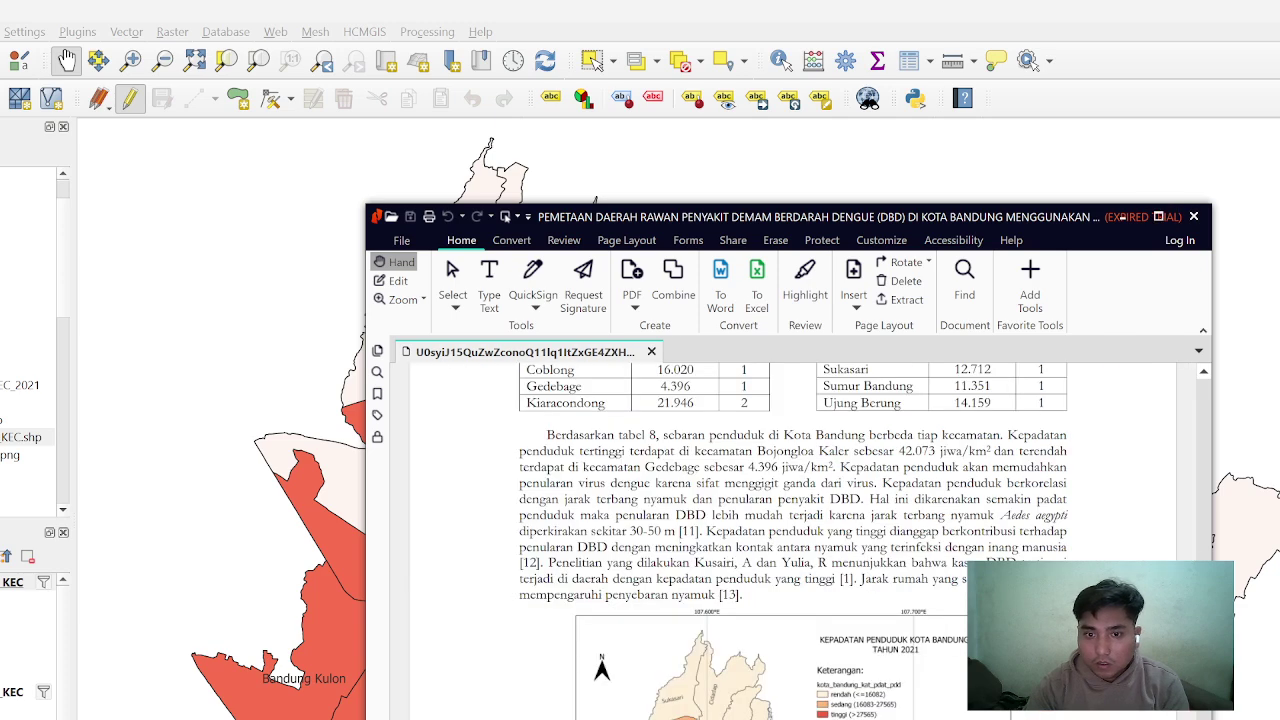
scroll(1106, 528, down, 3)
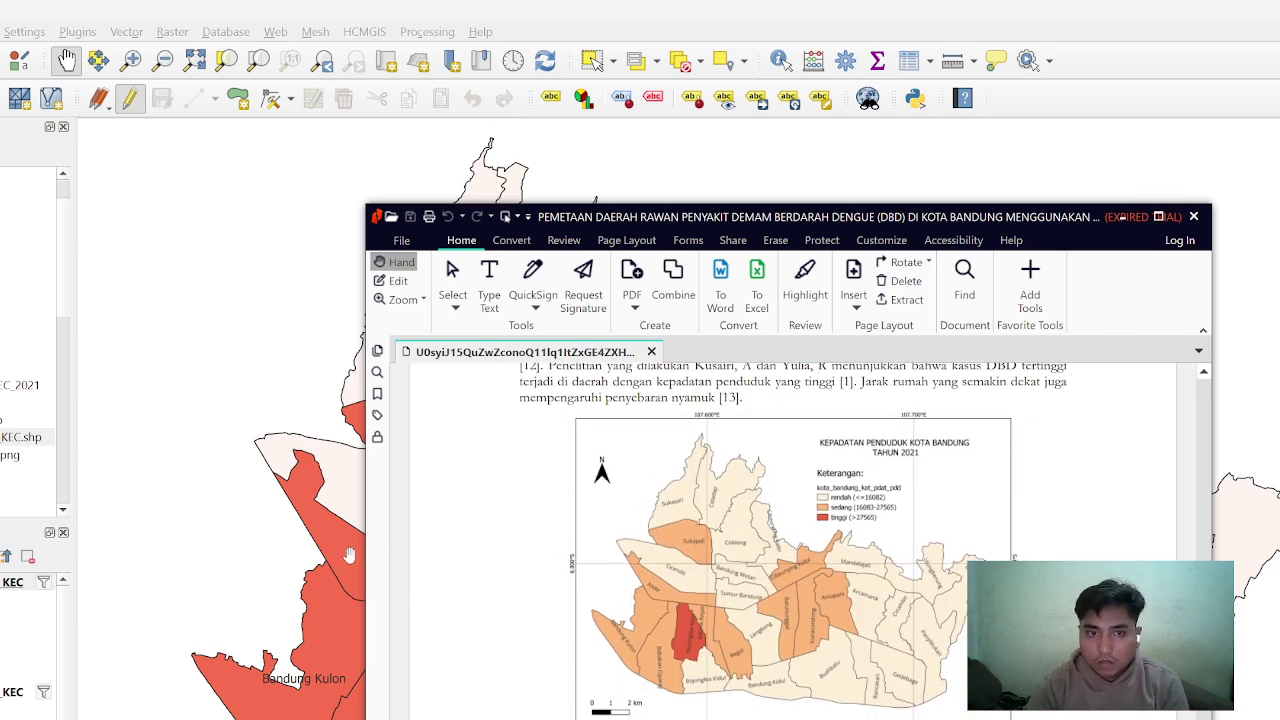
drag(362, 553, 638, 589)
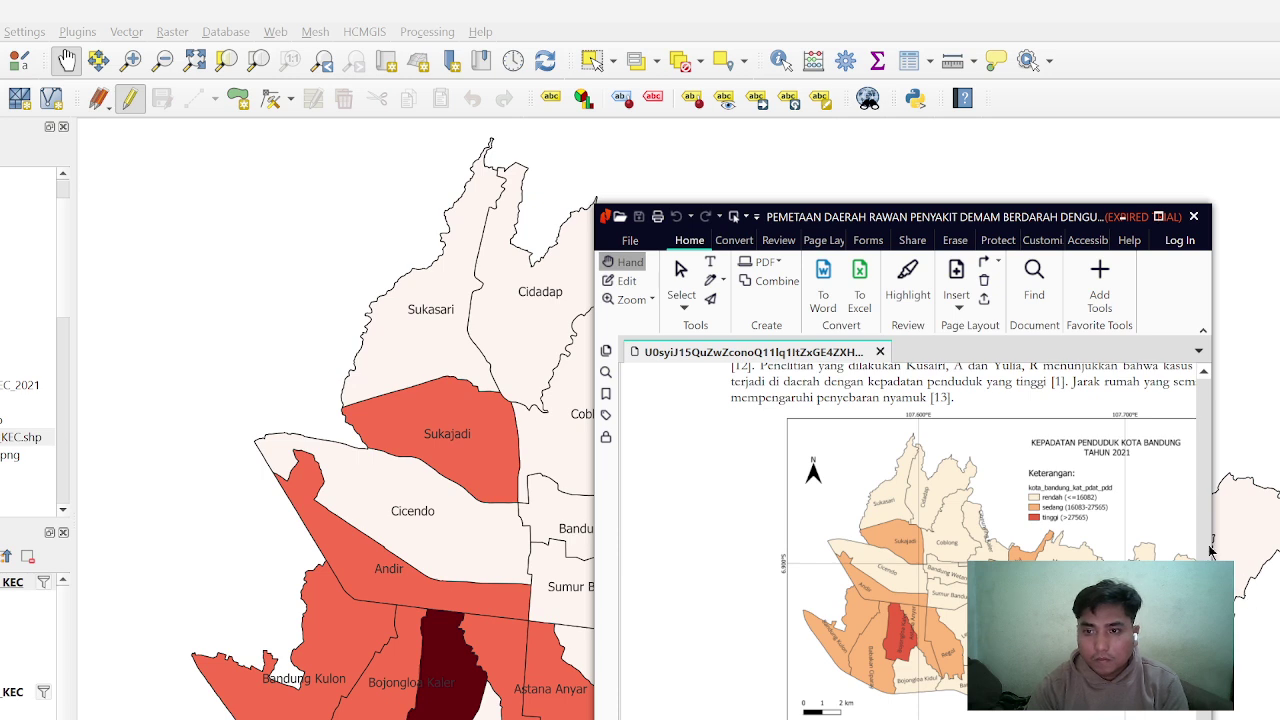
drag(1210, 550, 1279, 553)
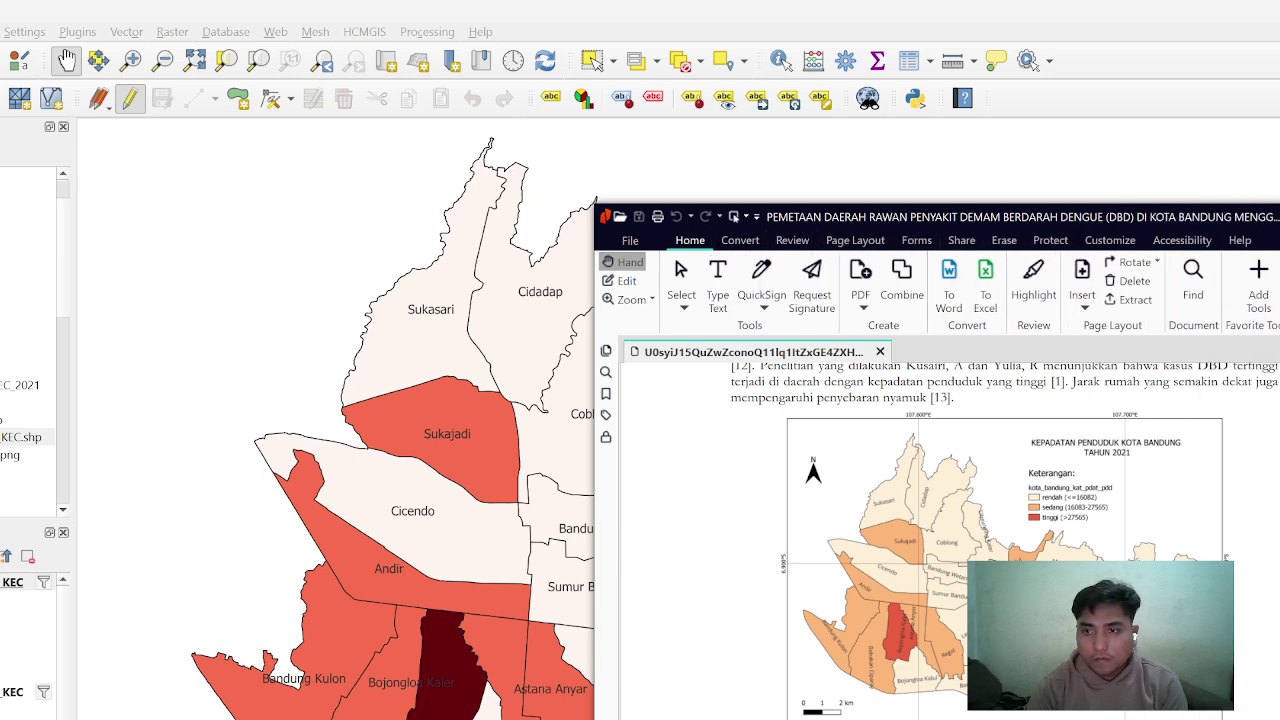
drag(597, 545, 927, 544)
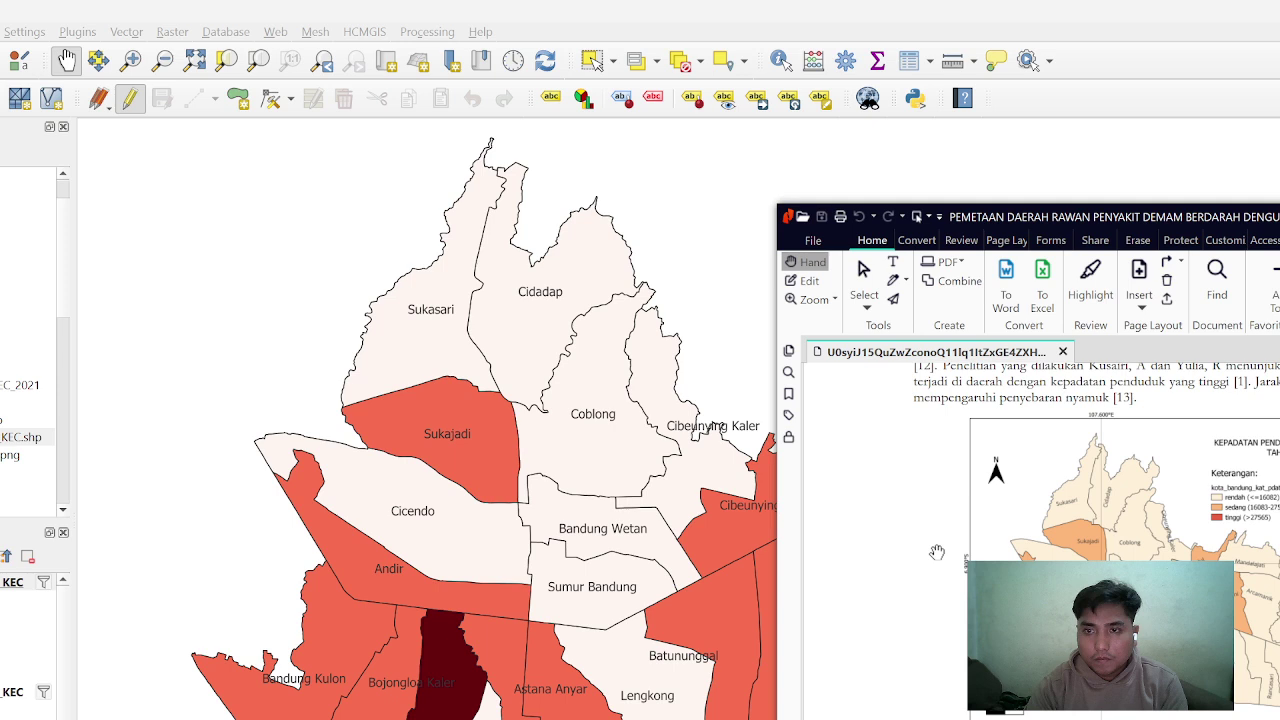
scroll(933, 425, up, 1)
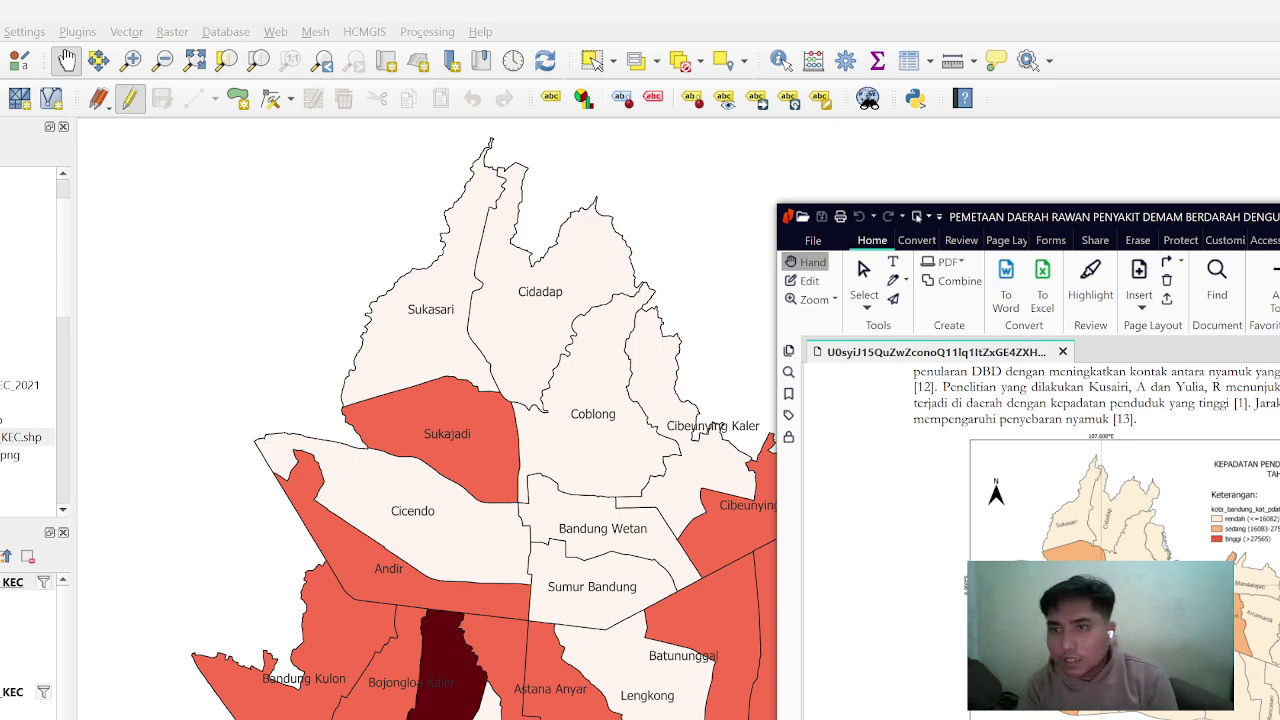
key(alt+Tab)
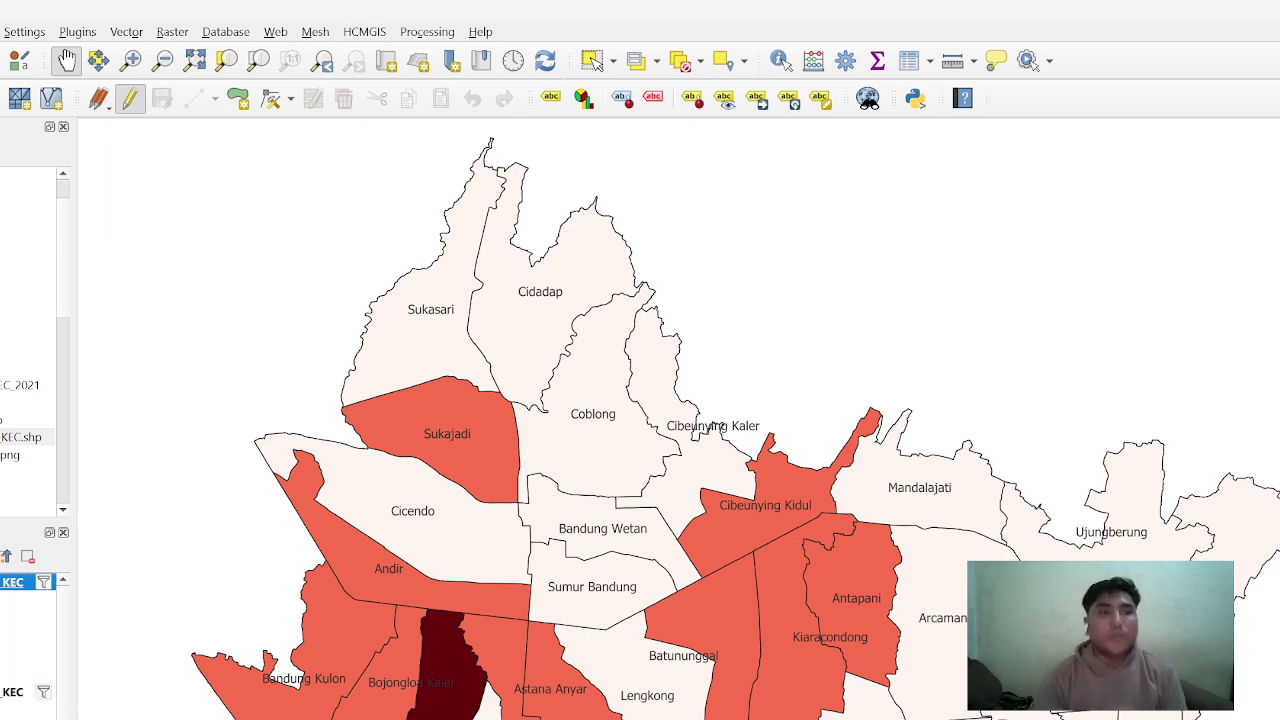
Create a new print layout titled kepadatan_penduduk
key(alt+j)
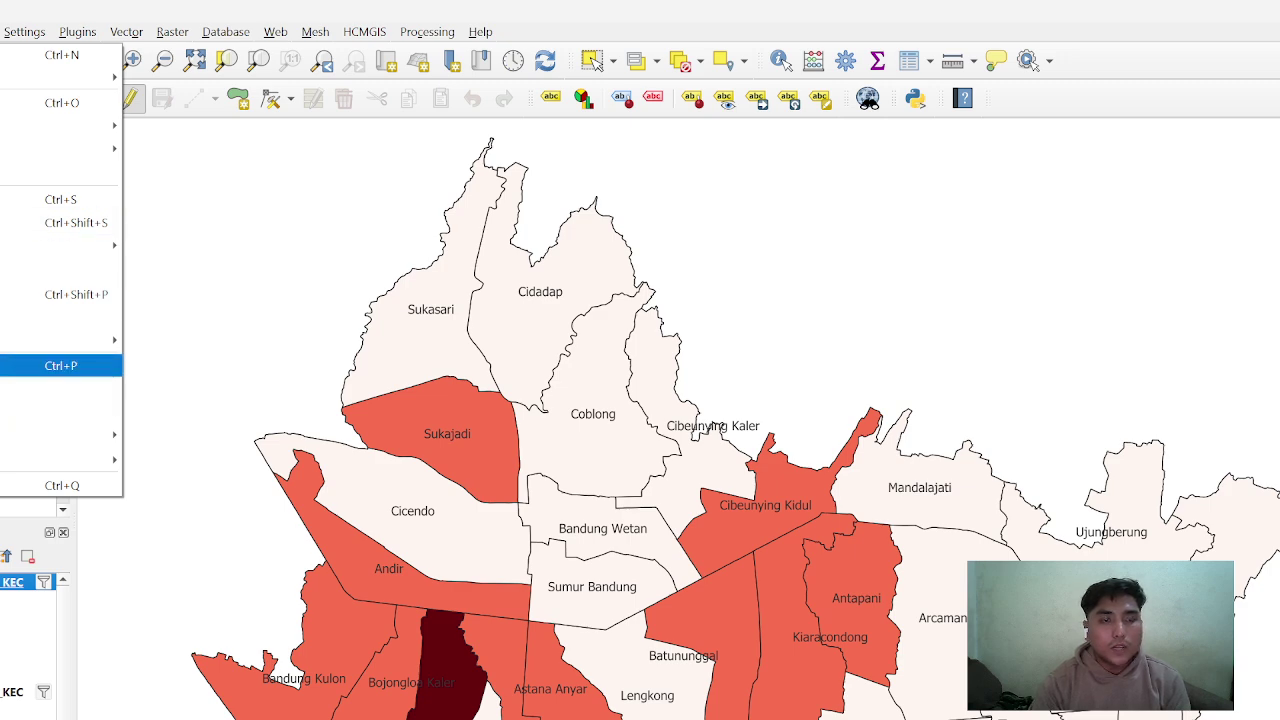
key(Return)
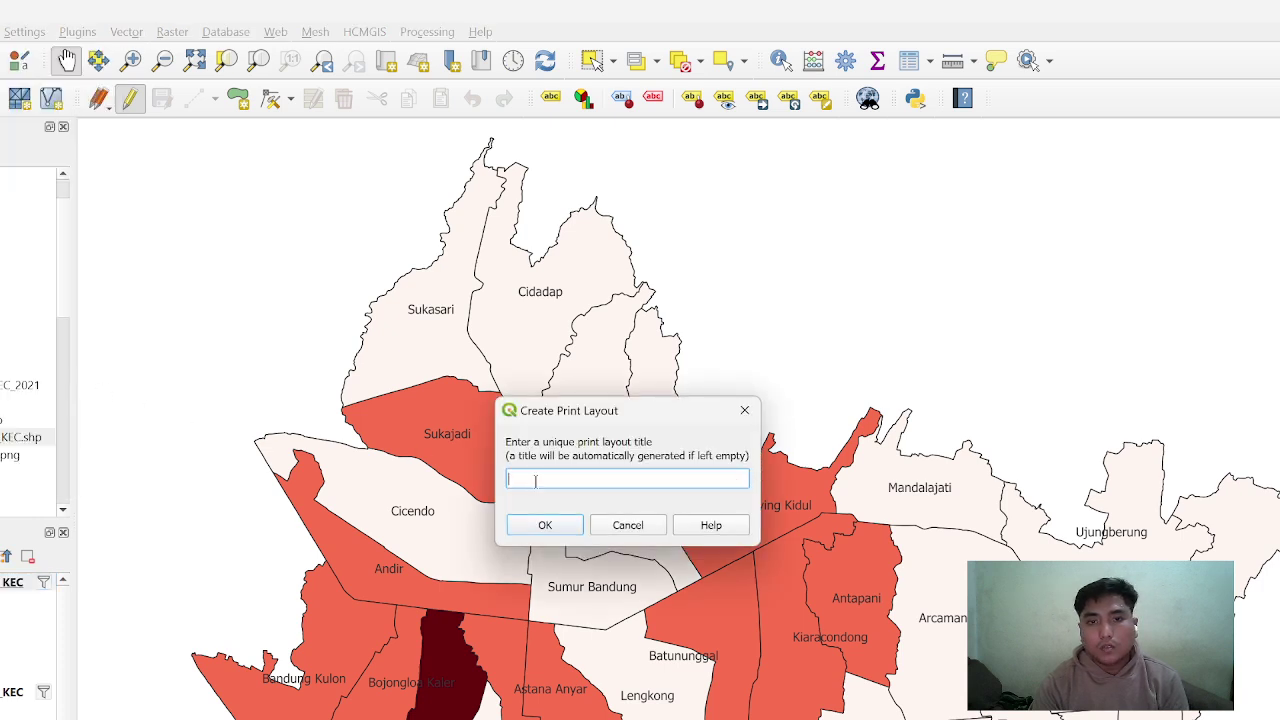
text(kepadata)
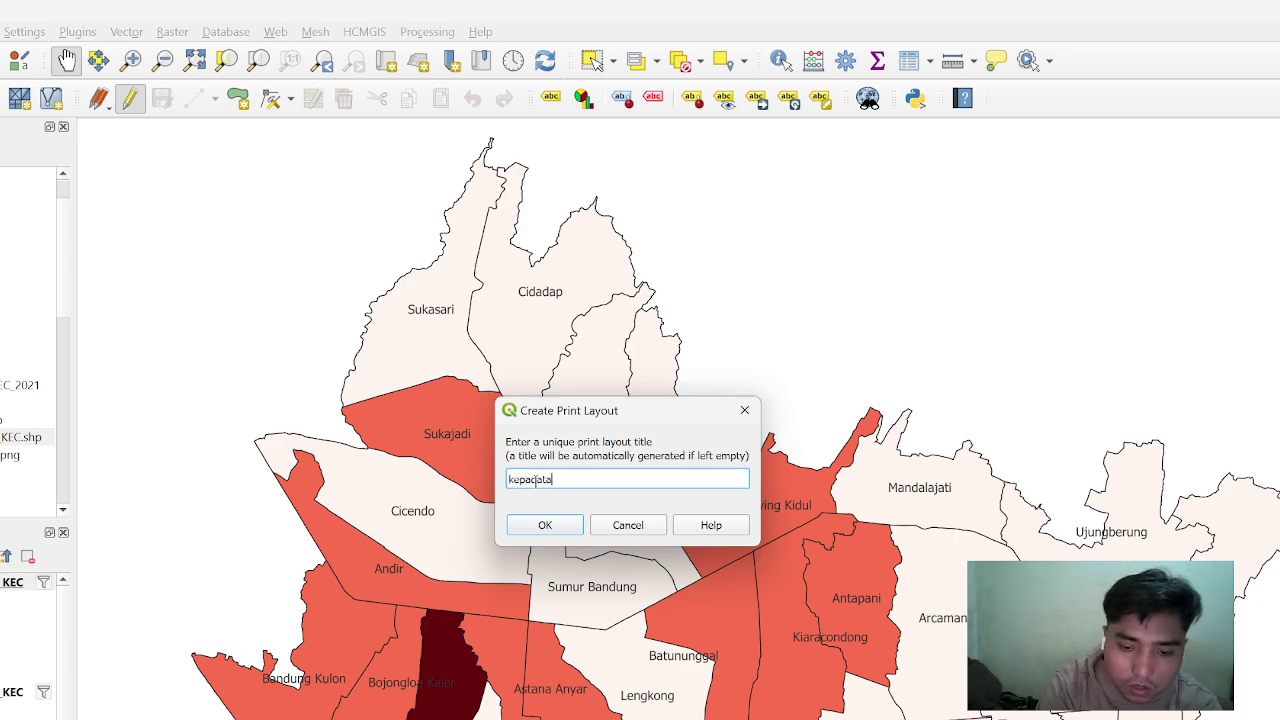
text(n penduduk)
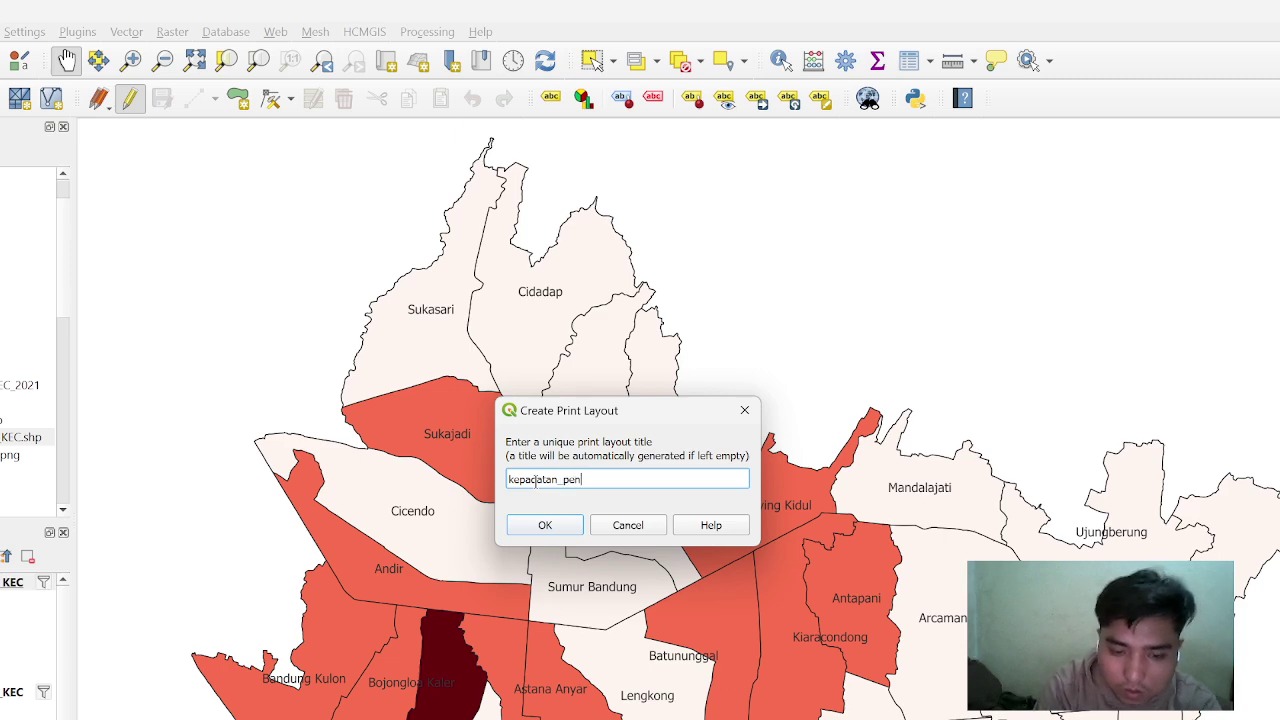
click(570, 527)
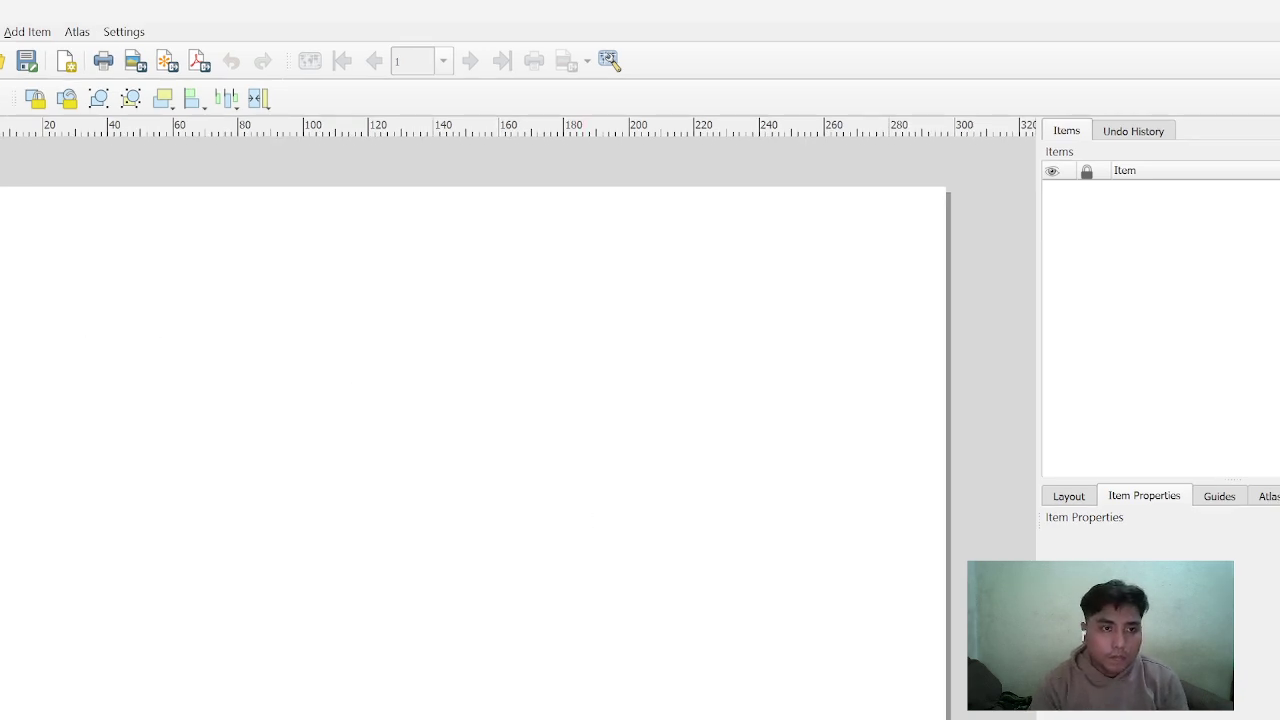
Draw a rectangle just inside the page edges as the layout's outer border
click(0, 490)
click(4, 514)
drag(2, 199, 932, 719)
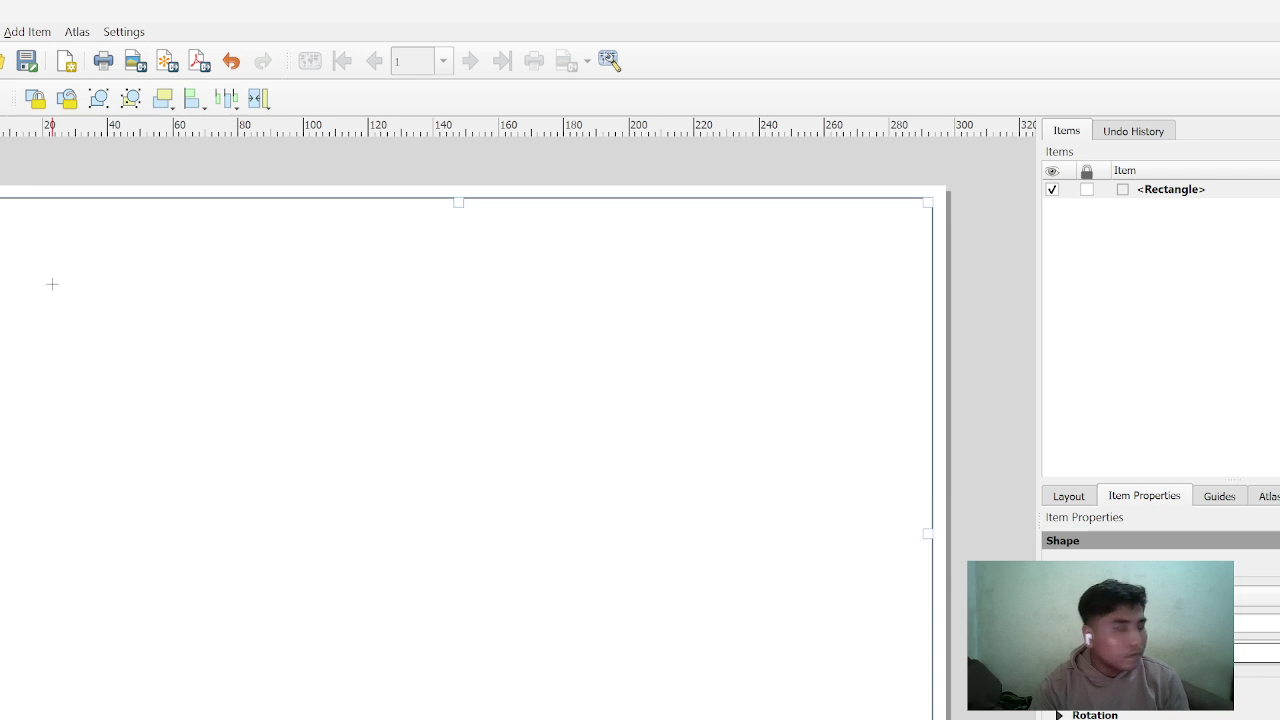
Add a map filling the inside of the border rectangle and shift its content slightly upward
drag(3, 215, 917, 719)
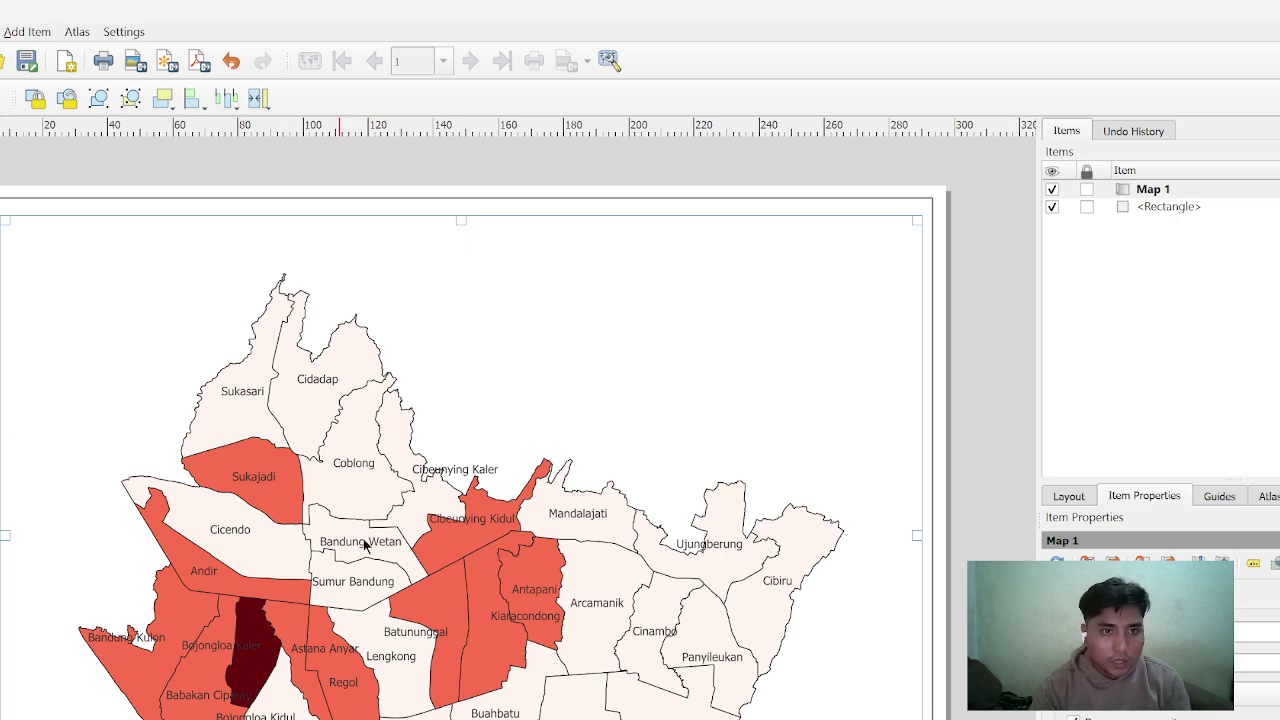
drag(389, 567, 387, 543)
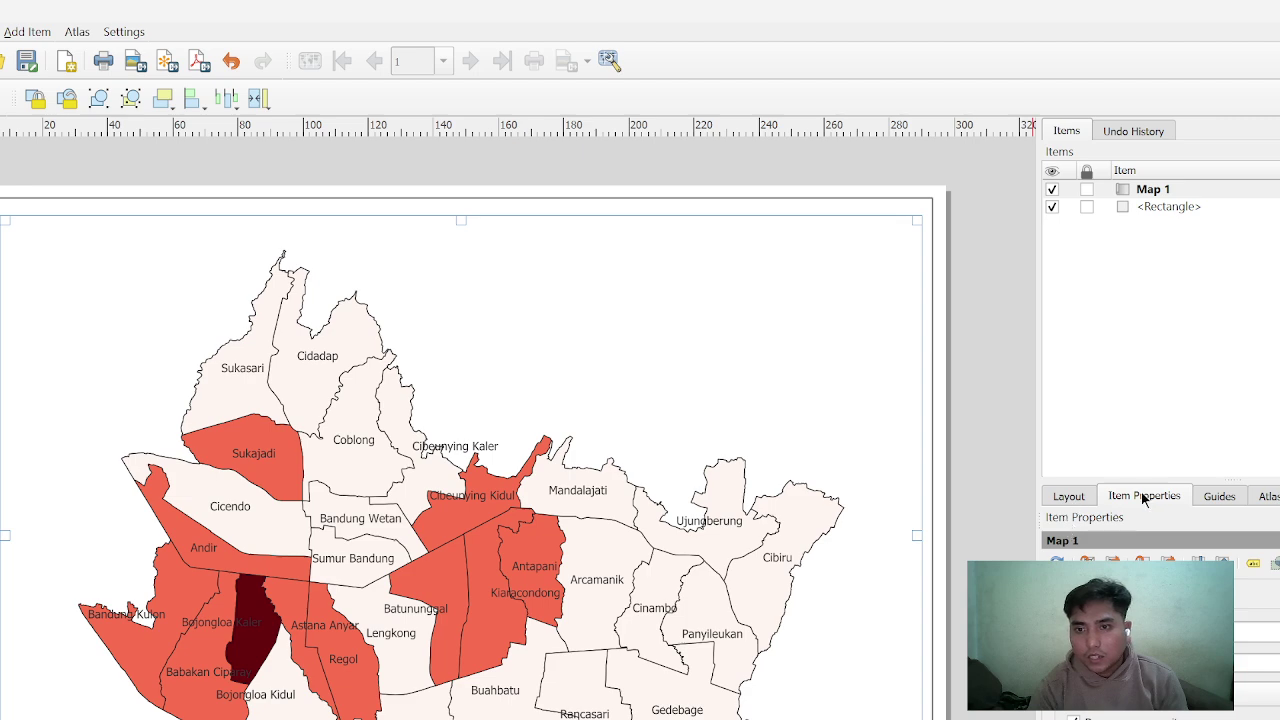
Add a grid to the map with a Fit Segment Width interval and a minimum of 91 mm
scroll(1090, 620, down, 2)
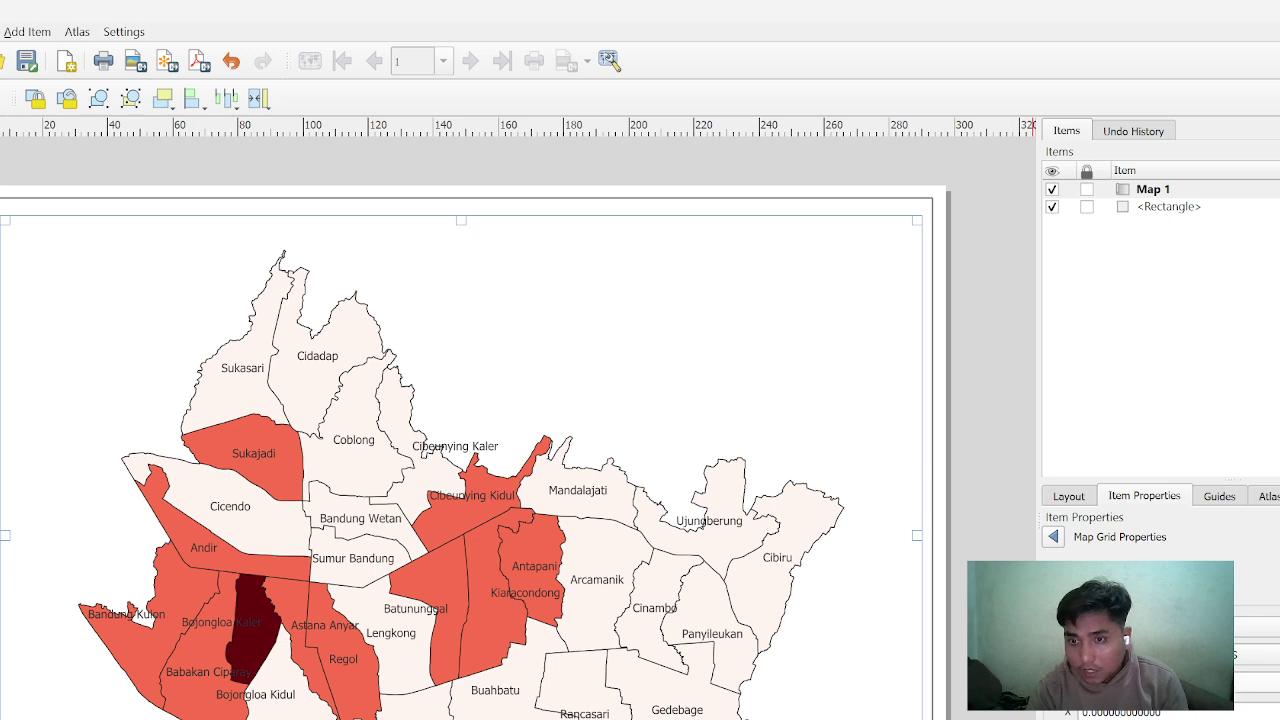
click(1222, 684)
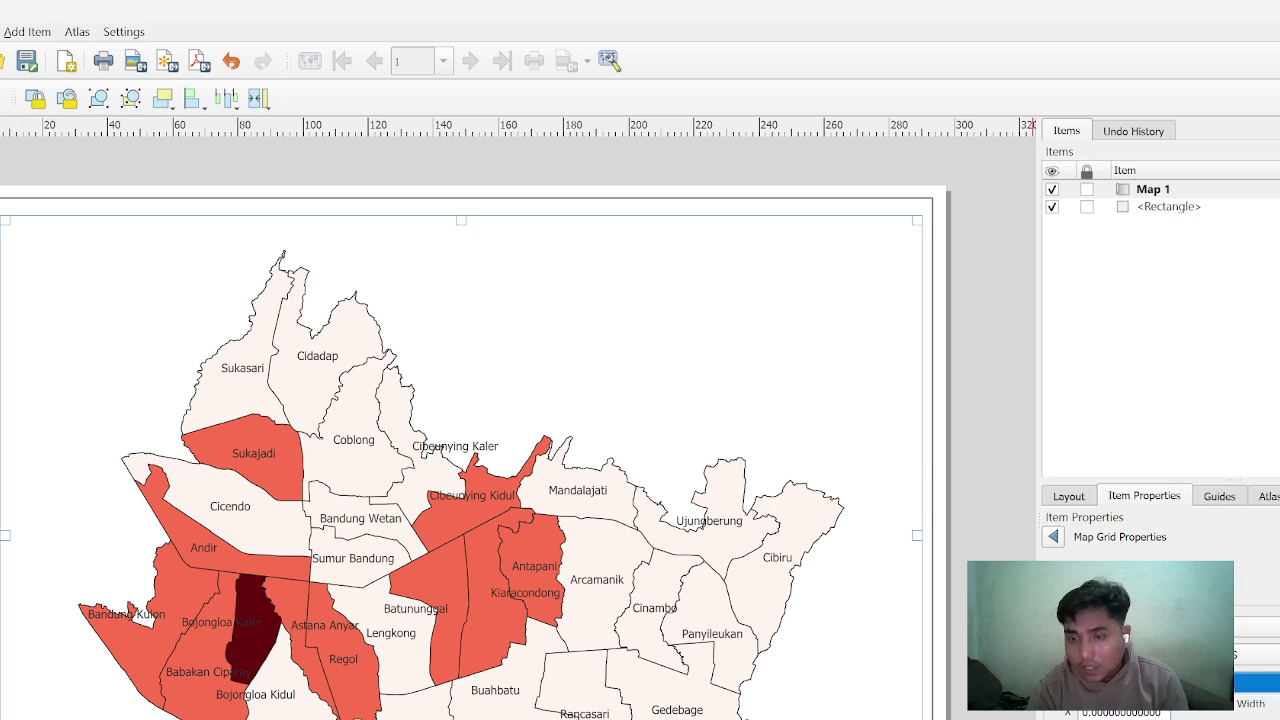
click(1240, 704)
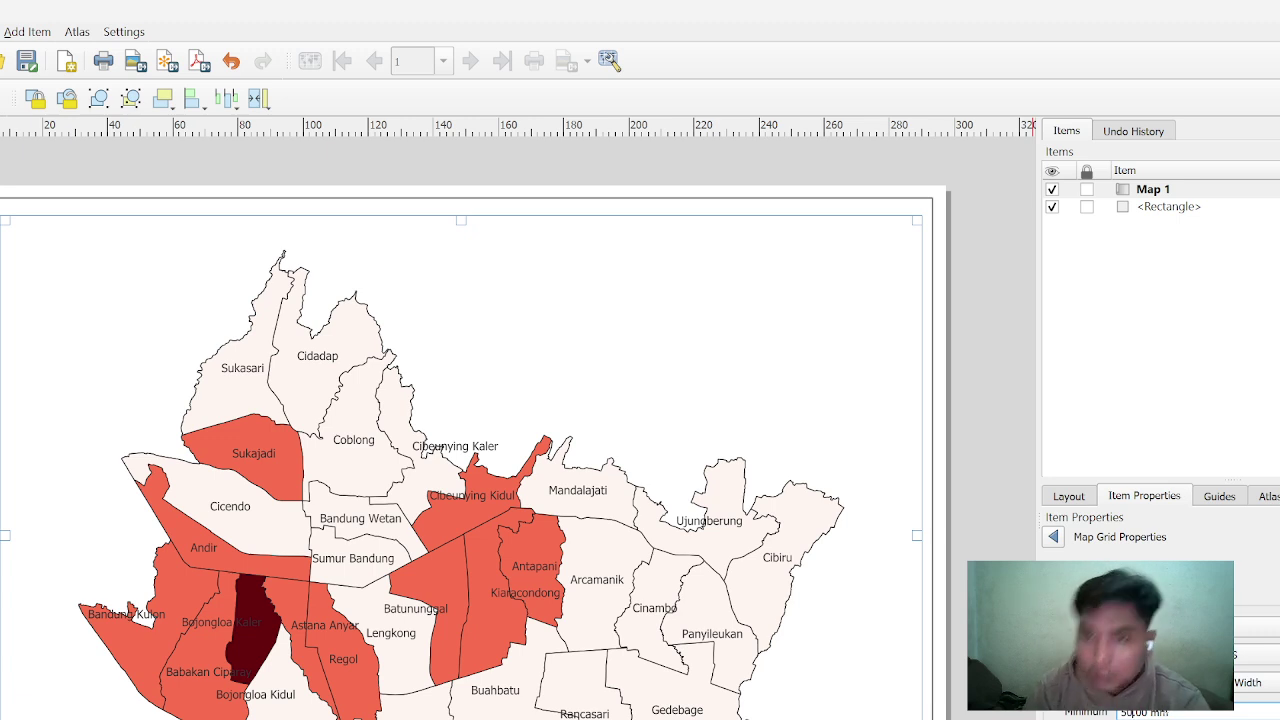
text(100)
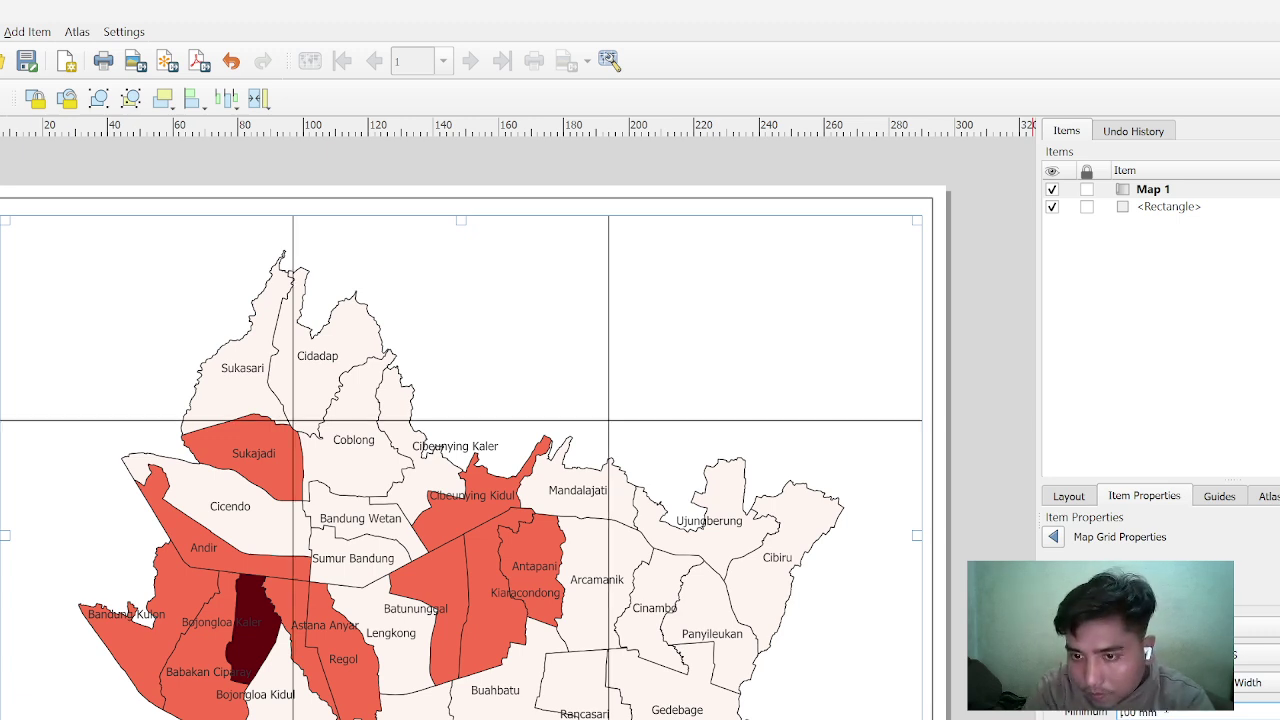
text(91.)
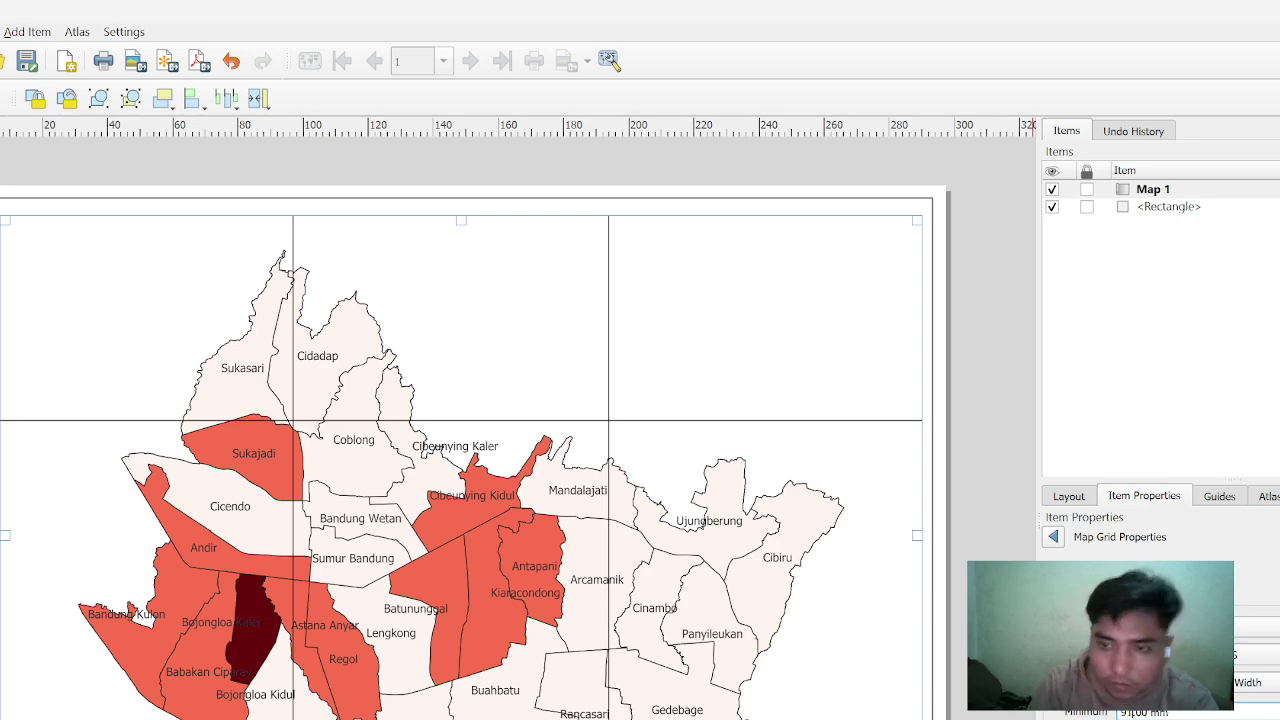
Make the map grid's line symbol fainter and give the grid a black-and-white zebra frame
scroll(1160, 640, down, 3)
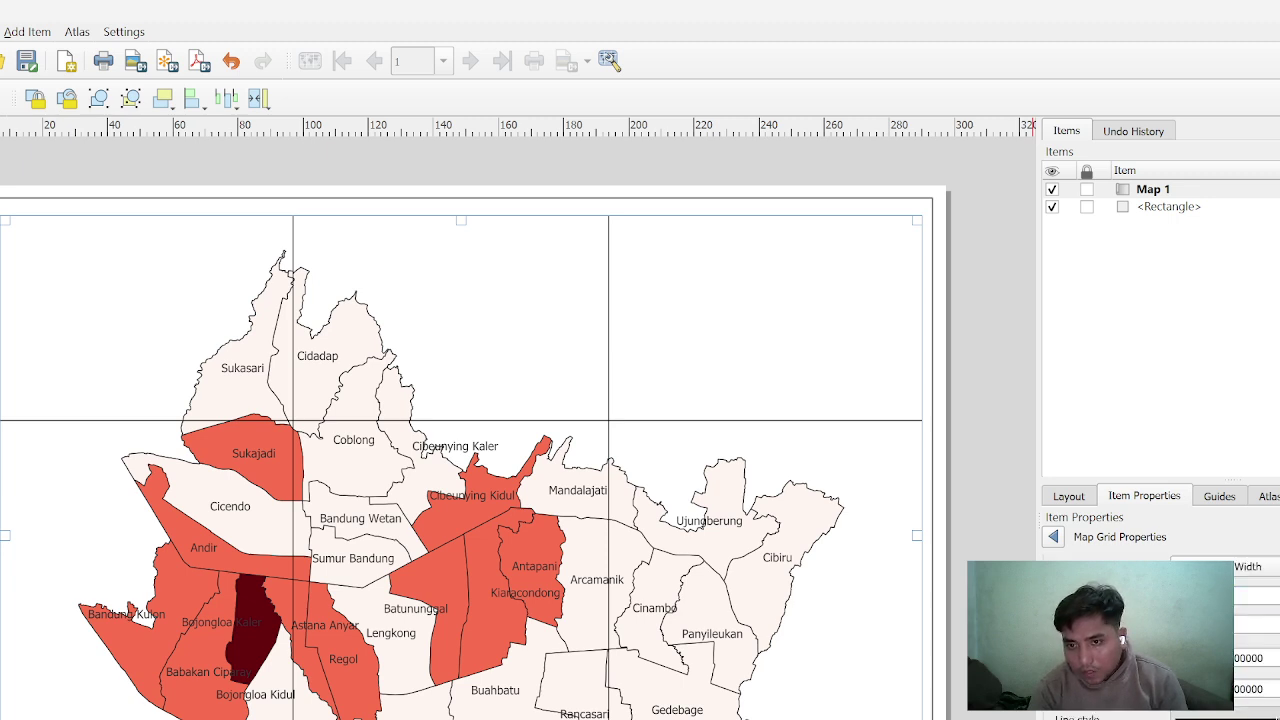
click(1270, 716)
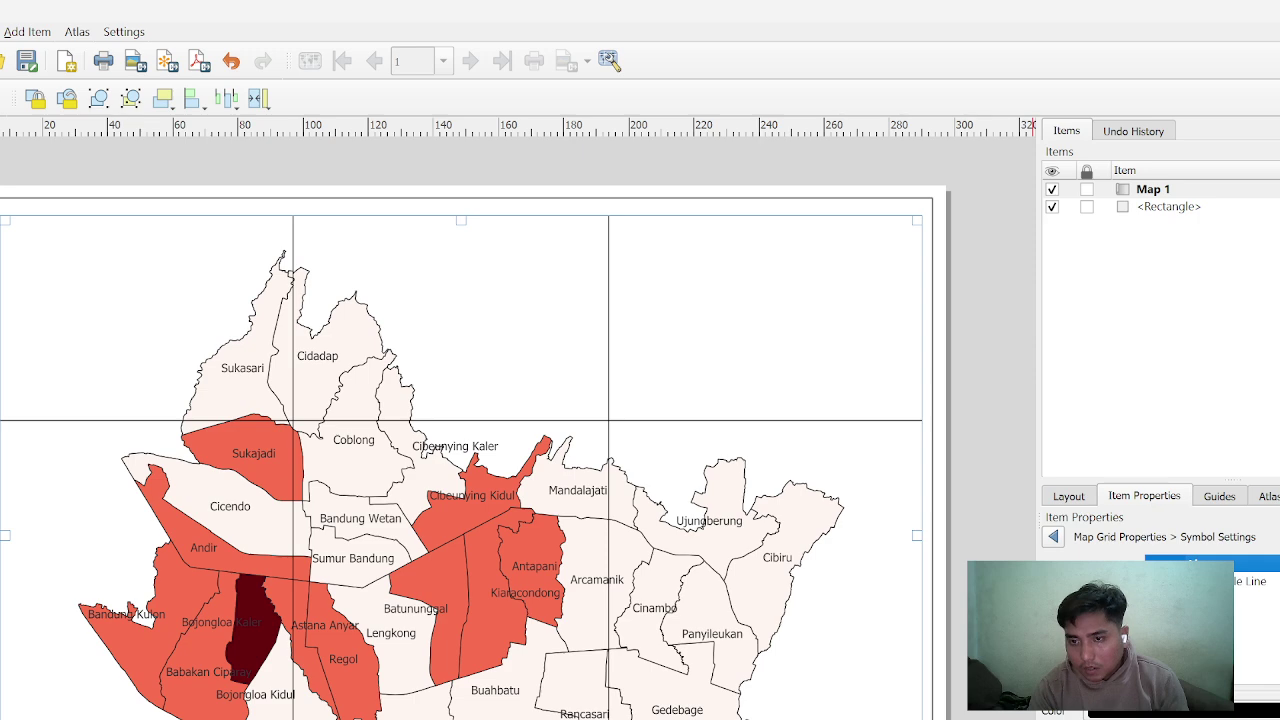
drag(1279, 719, 1250, 719)
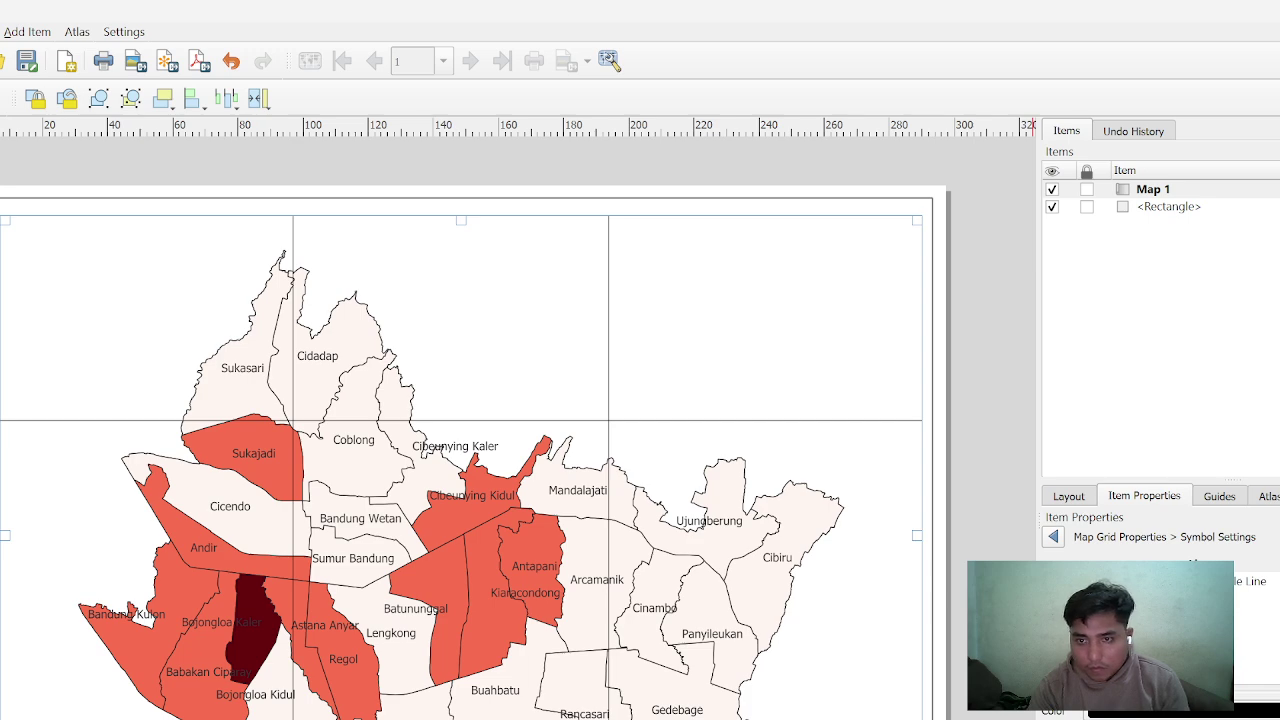
click(1053, 537)
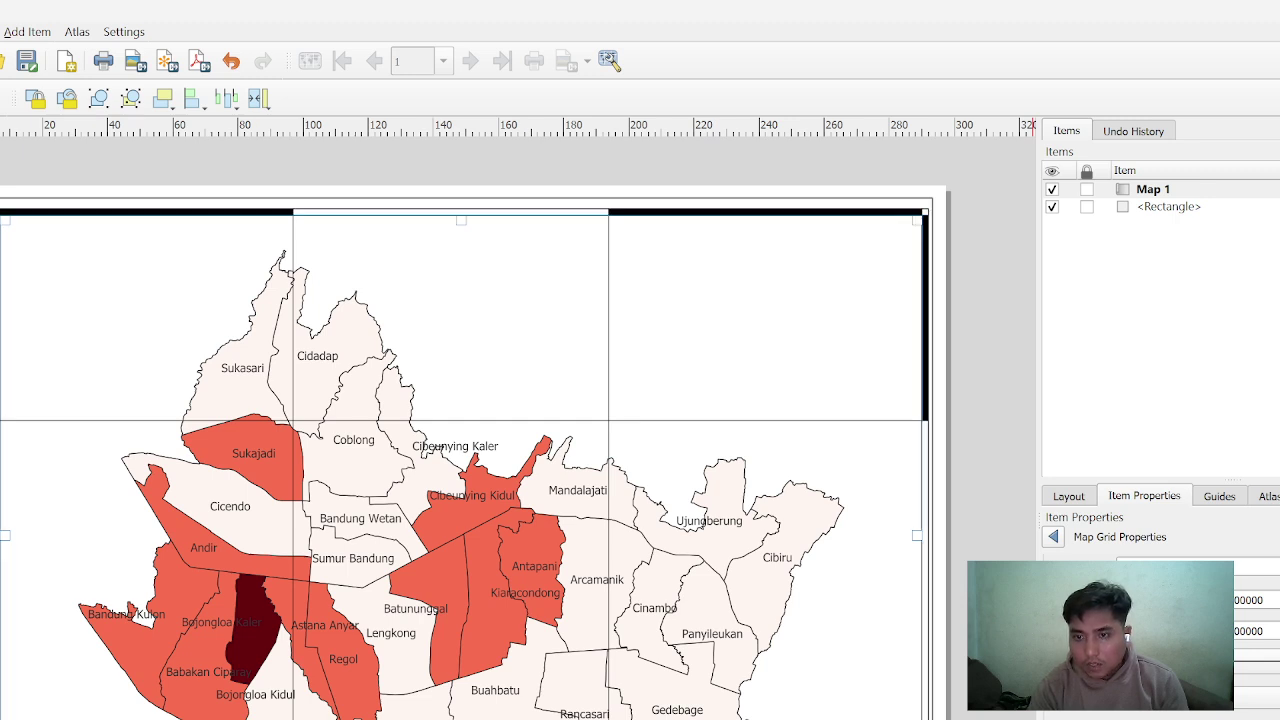
Draw coordinates around the map grid in decimal format with a direction suffix
scroll(1160, 630, down, 3)
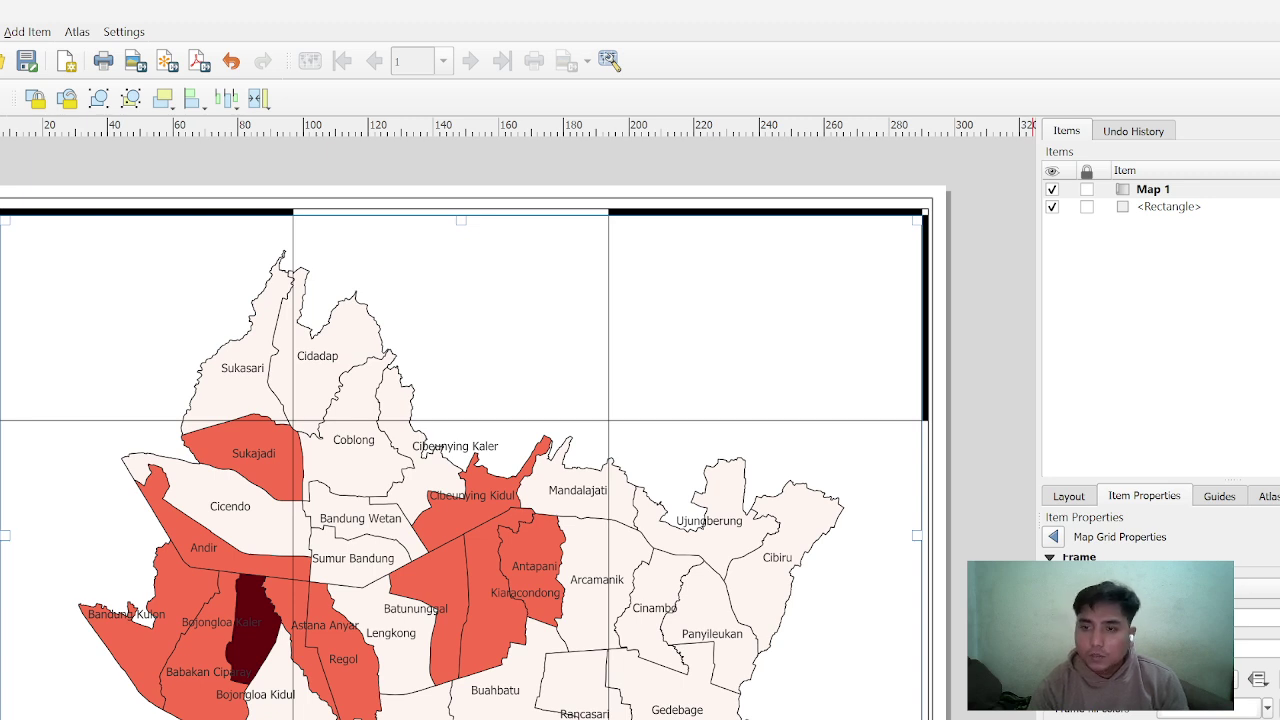
scroll(1160, 620, down, 3)
scroll(1160, 620, down, 3)
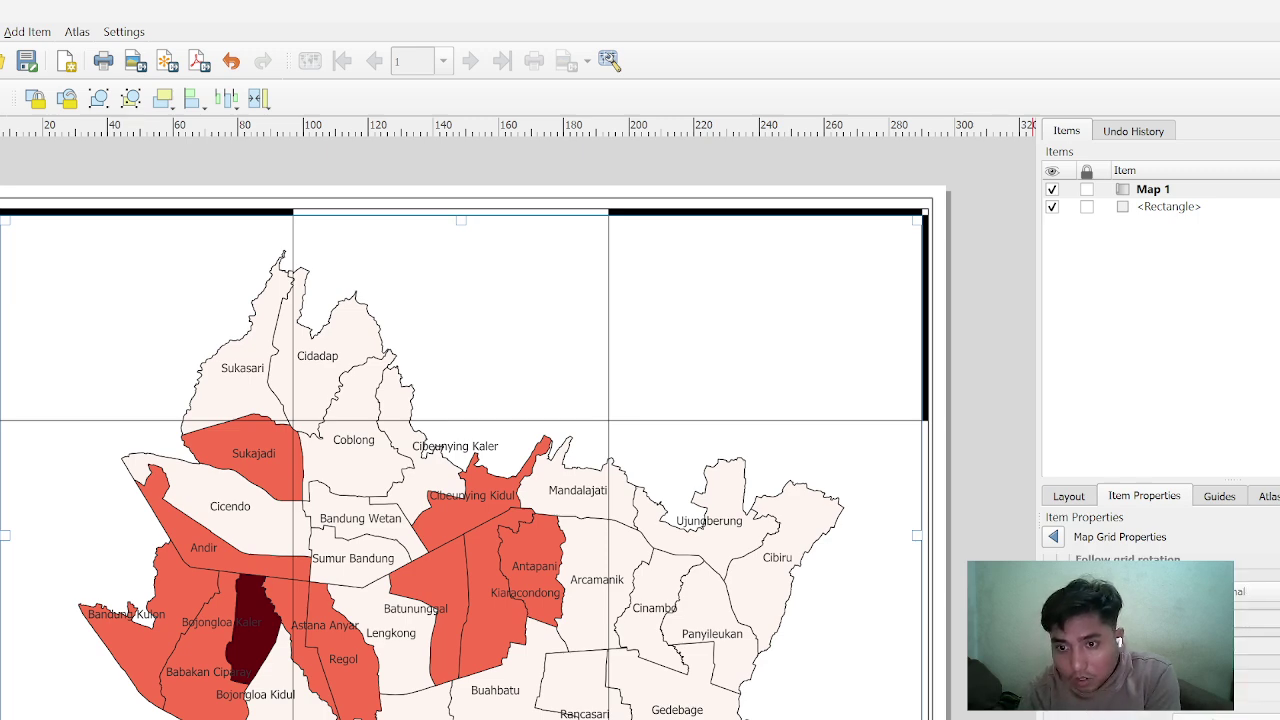
click(1093, 712)
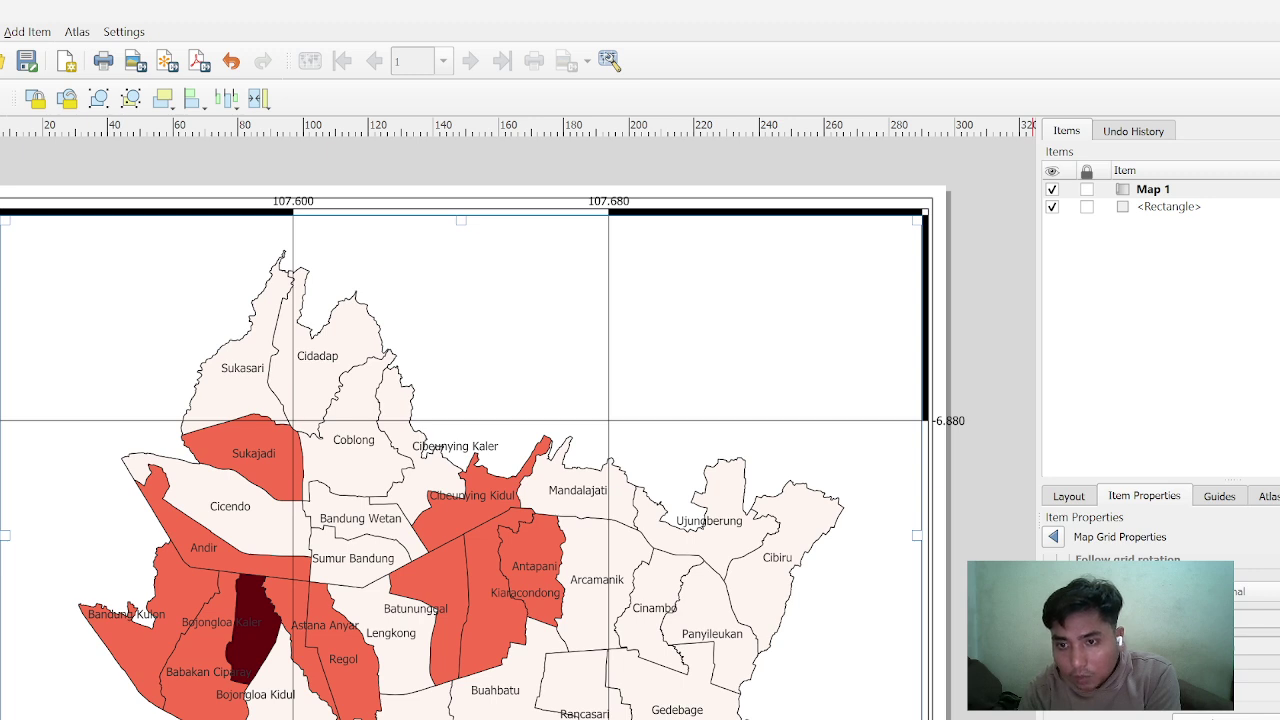
key(Return)
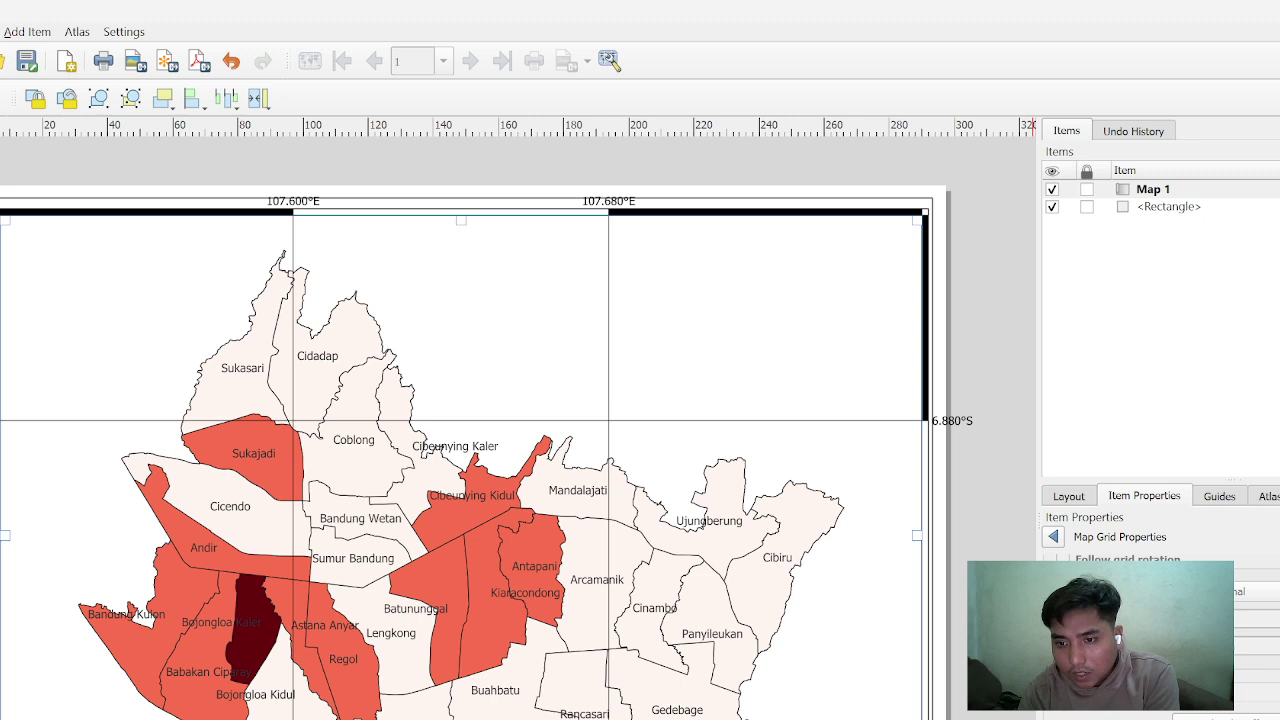
Orient the grid's latitude coordinate labels vertically, reading upward, and return to the map's main properties
scroll(1160, 640, down, 3)
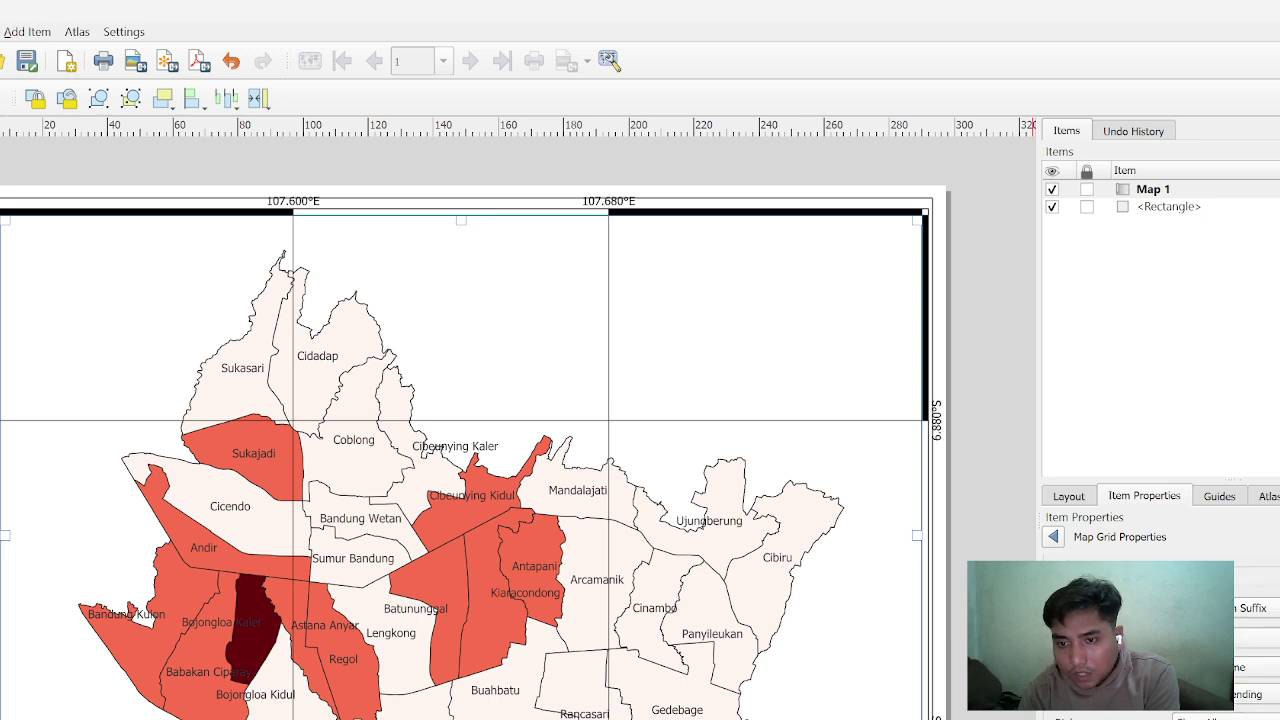
scroll(1160, 640, down, 2)
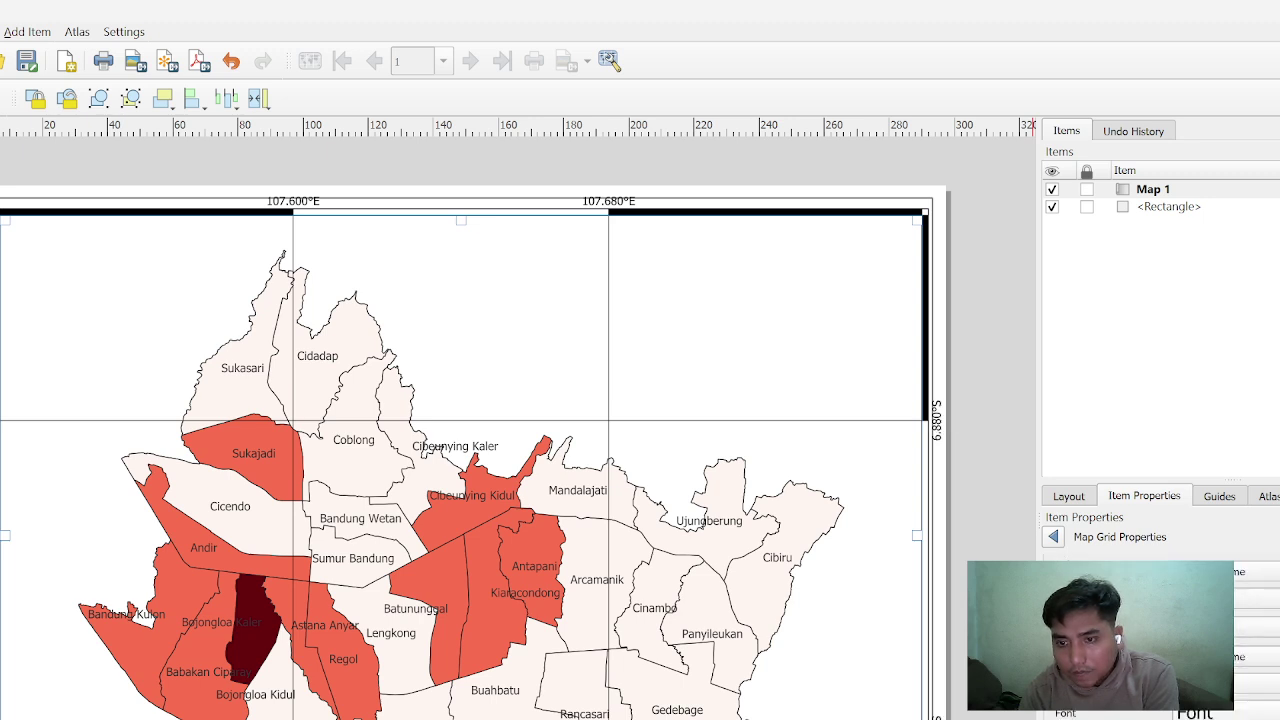
click(1055, 538)
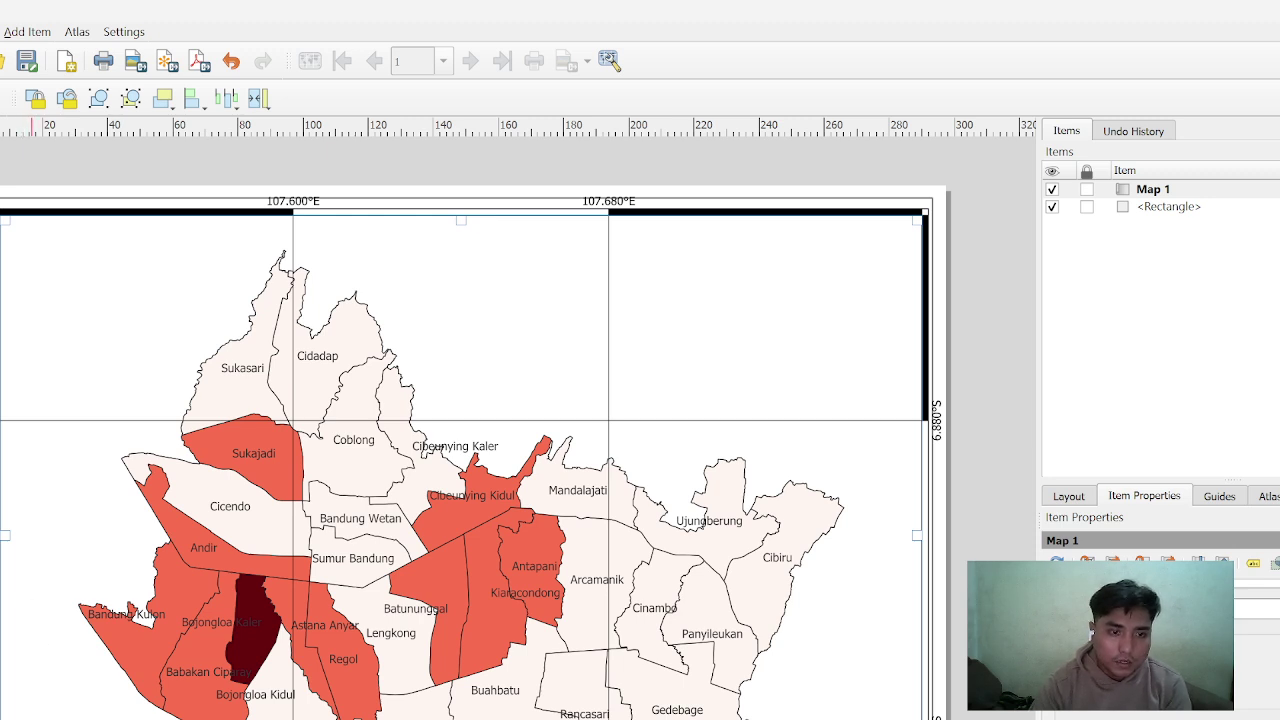
Add a scale bar to the lower part of the layout page
drag(205, 712, 238, 719)
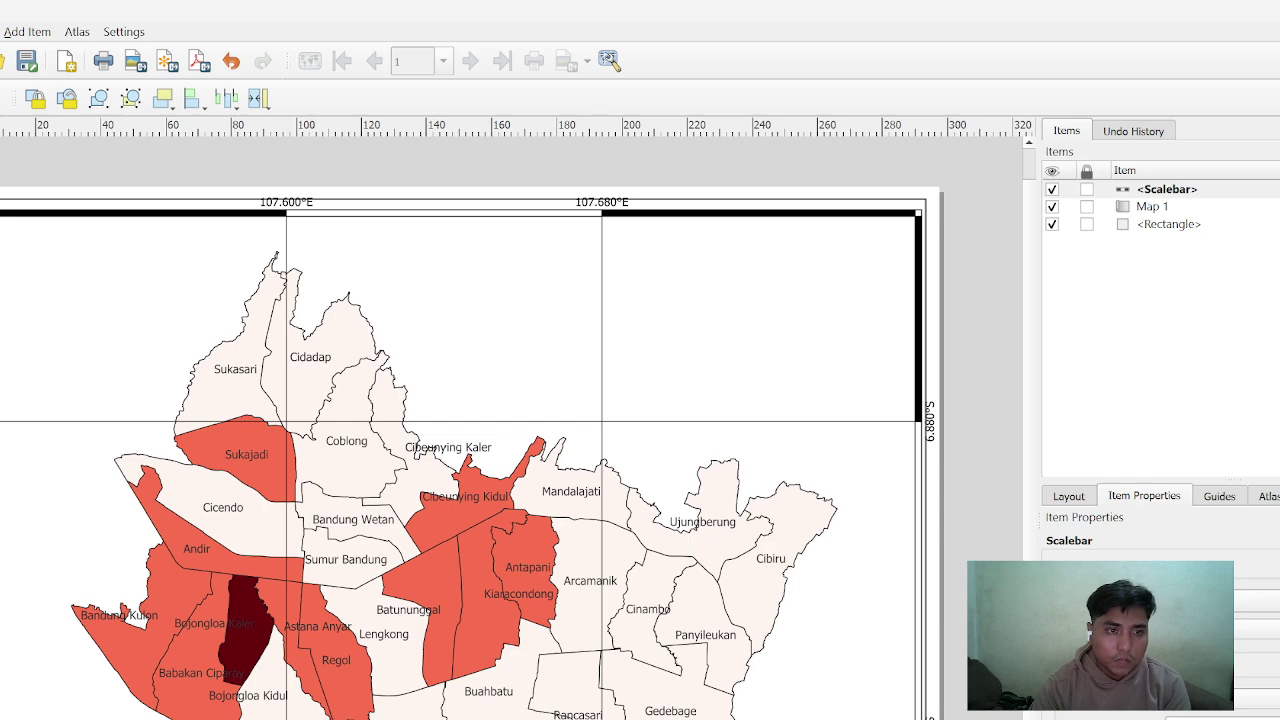
Add a north arrow in the empty area near the map's upper-left part and make its fill solid black
mouse_move(14, 242)
mouse_down()
mouse_move(92, 405)
mouse_move(93, 377)
mouse_up()
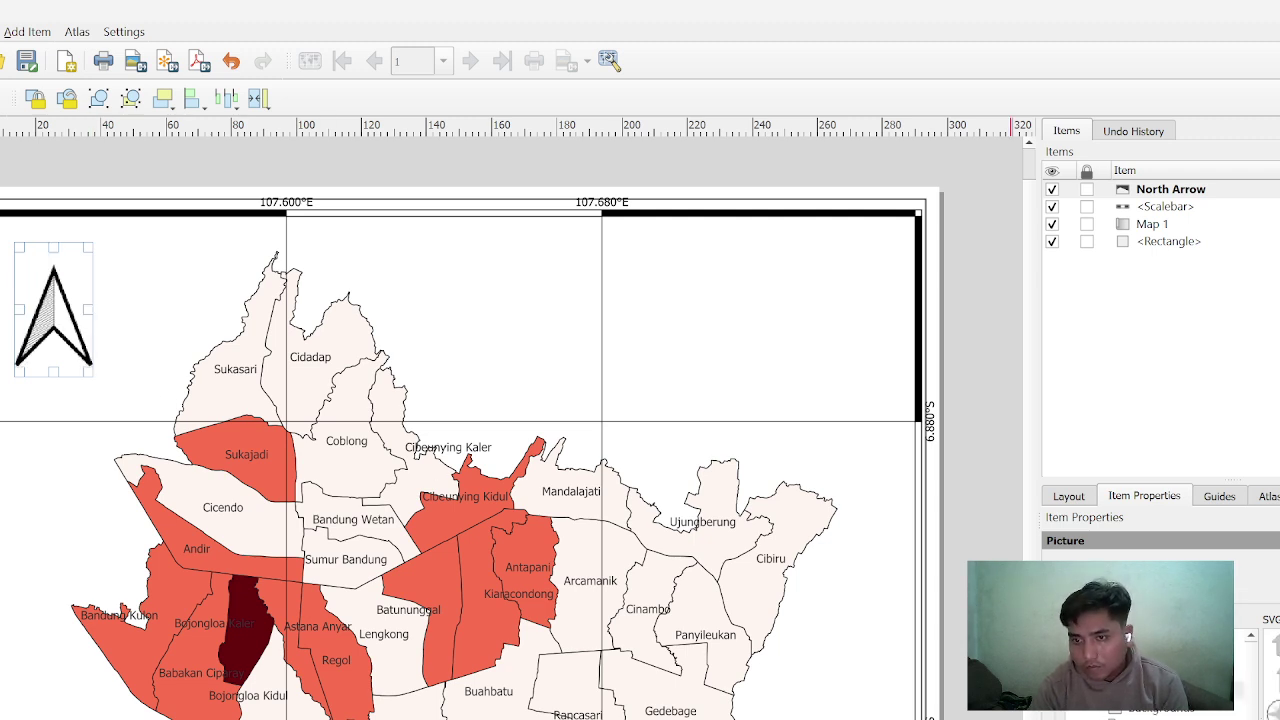
scroll(1150, 640, down, 2)
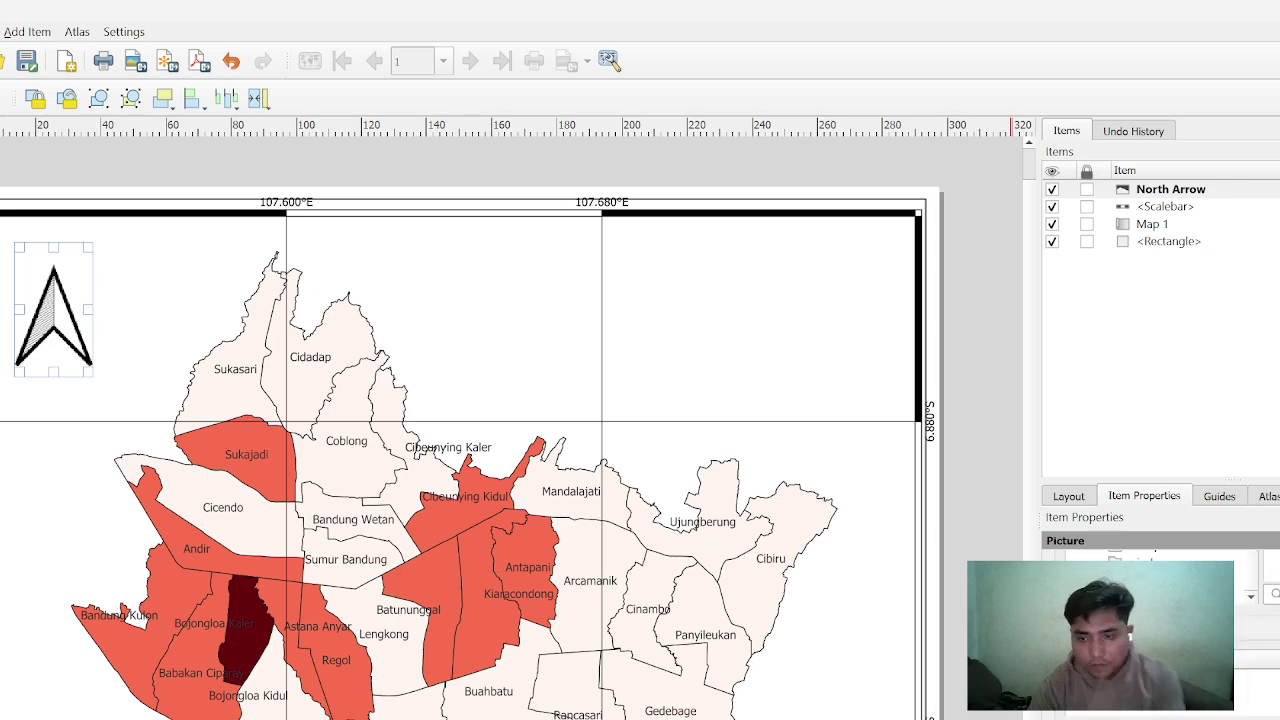
click(1150, 640)
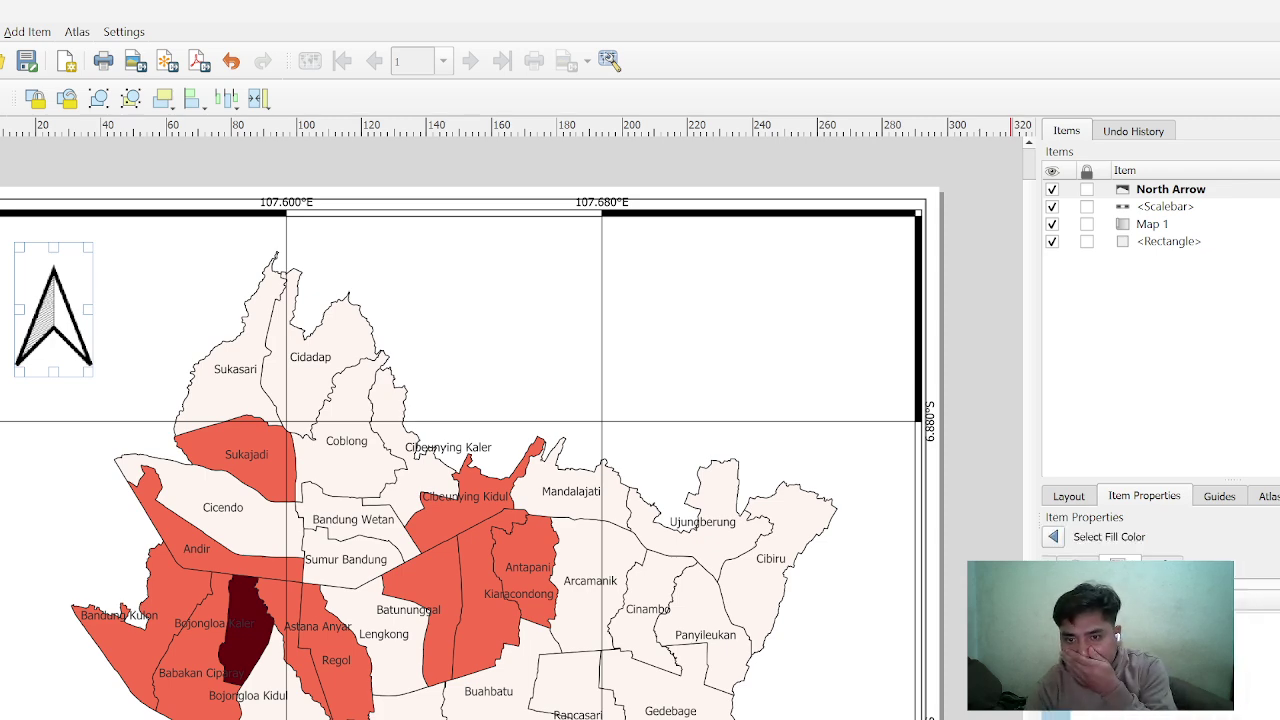
click(1150, 634)
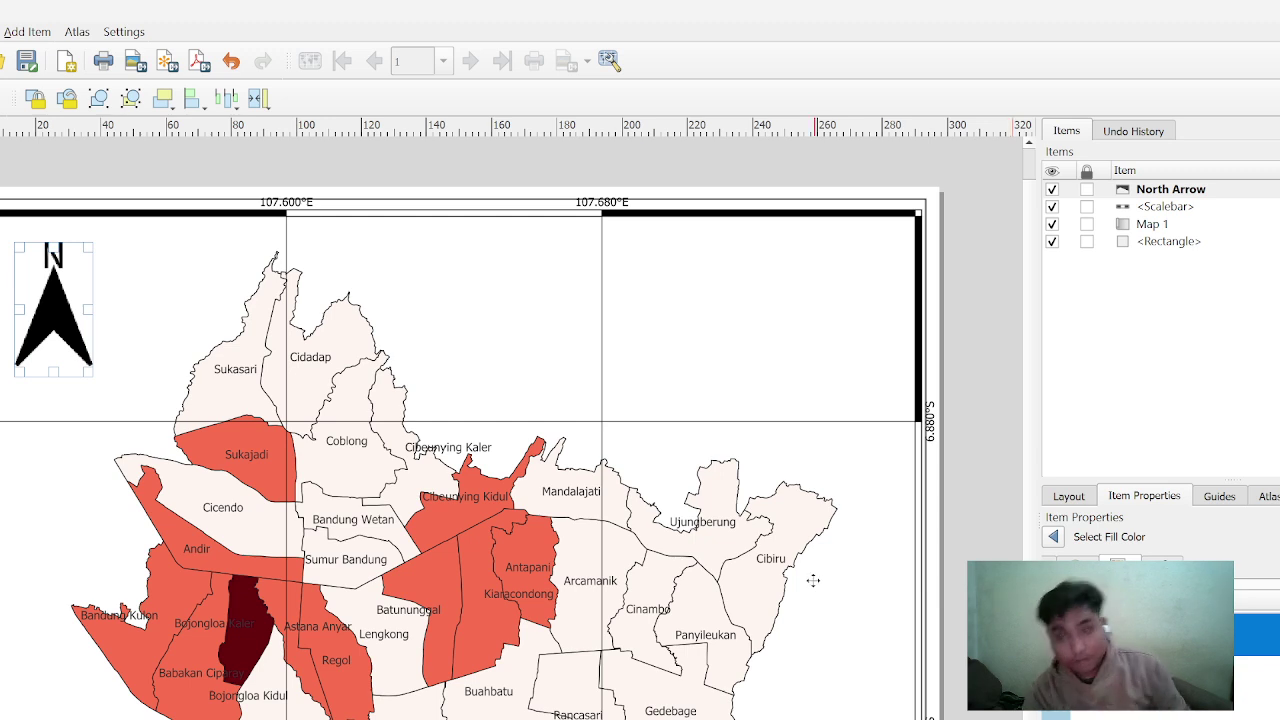
click(461, 336)
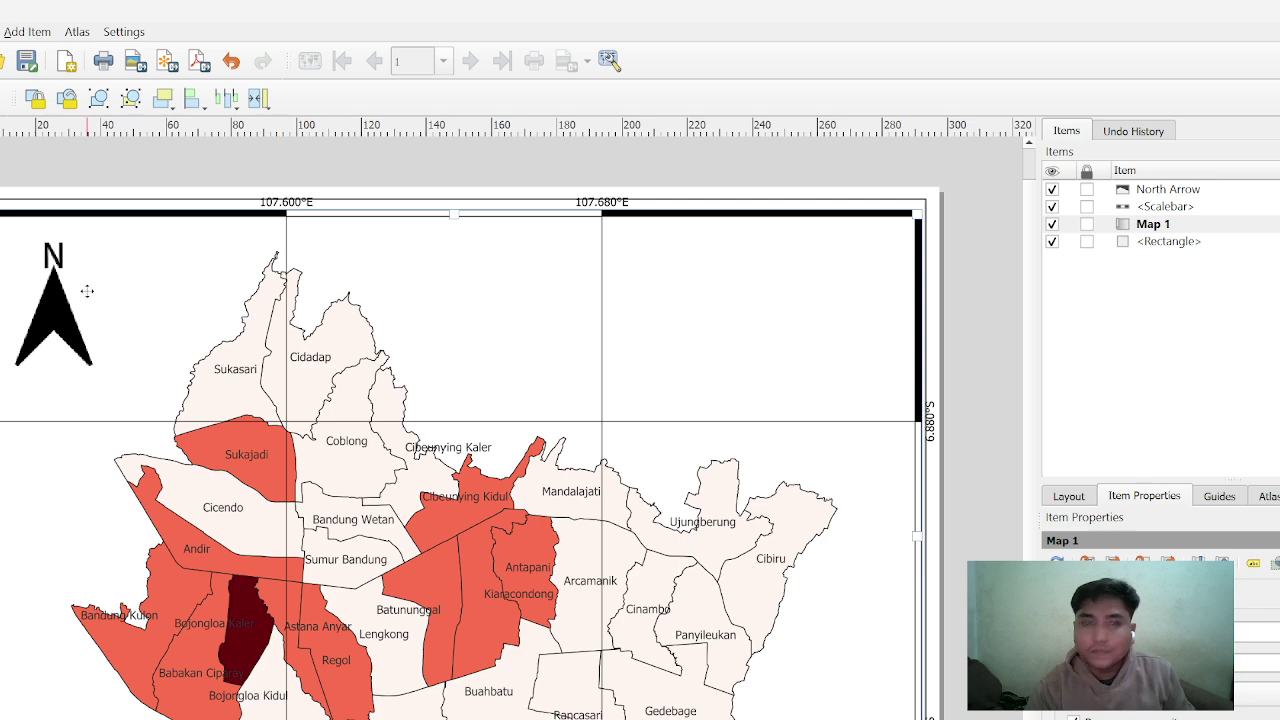
right_click(20, 300)
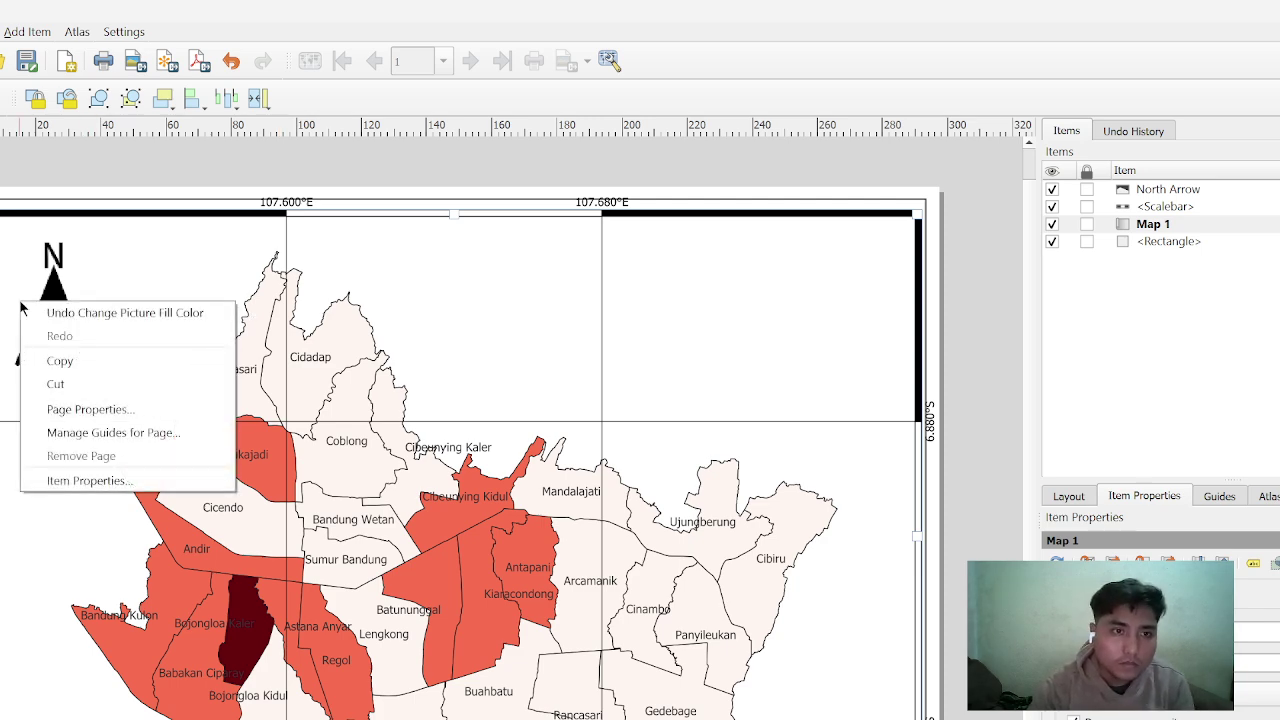
click(86, 363)
right_click(74, 325)
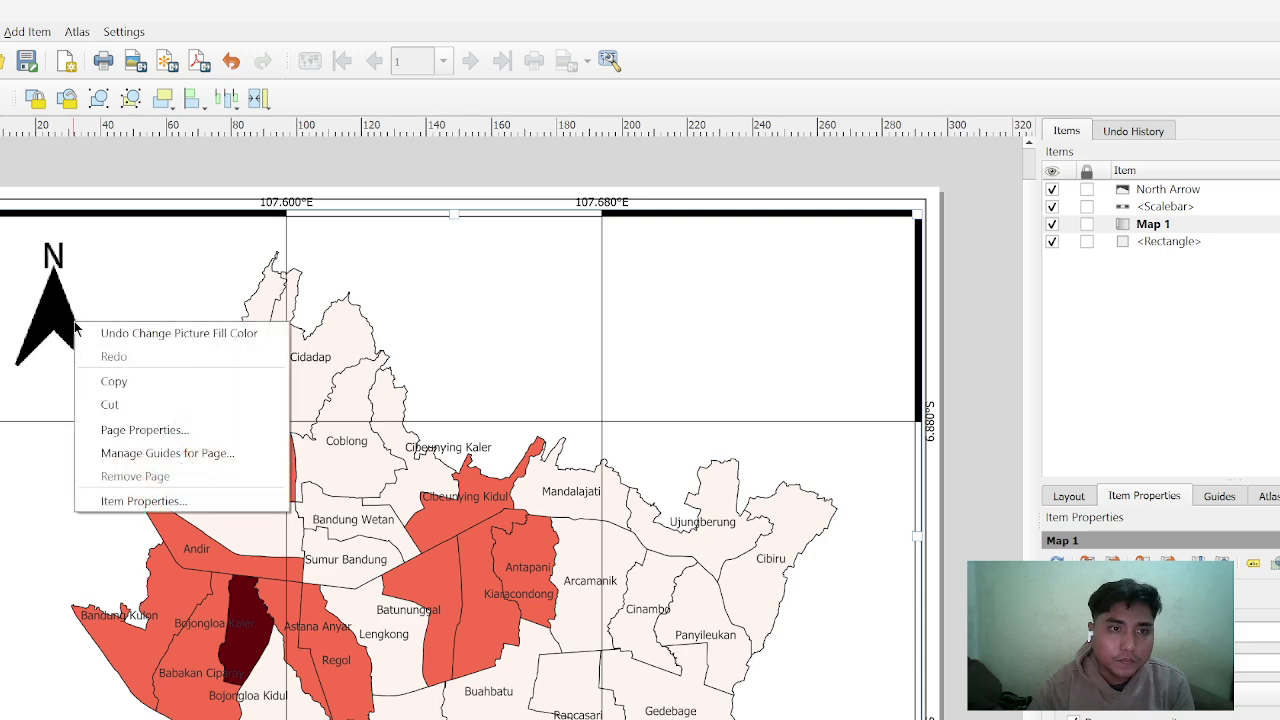
click(110, 404)
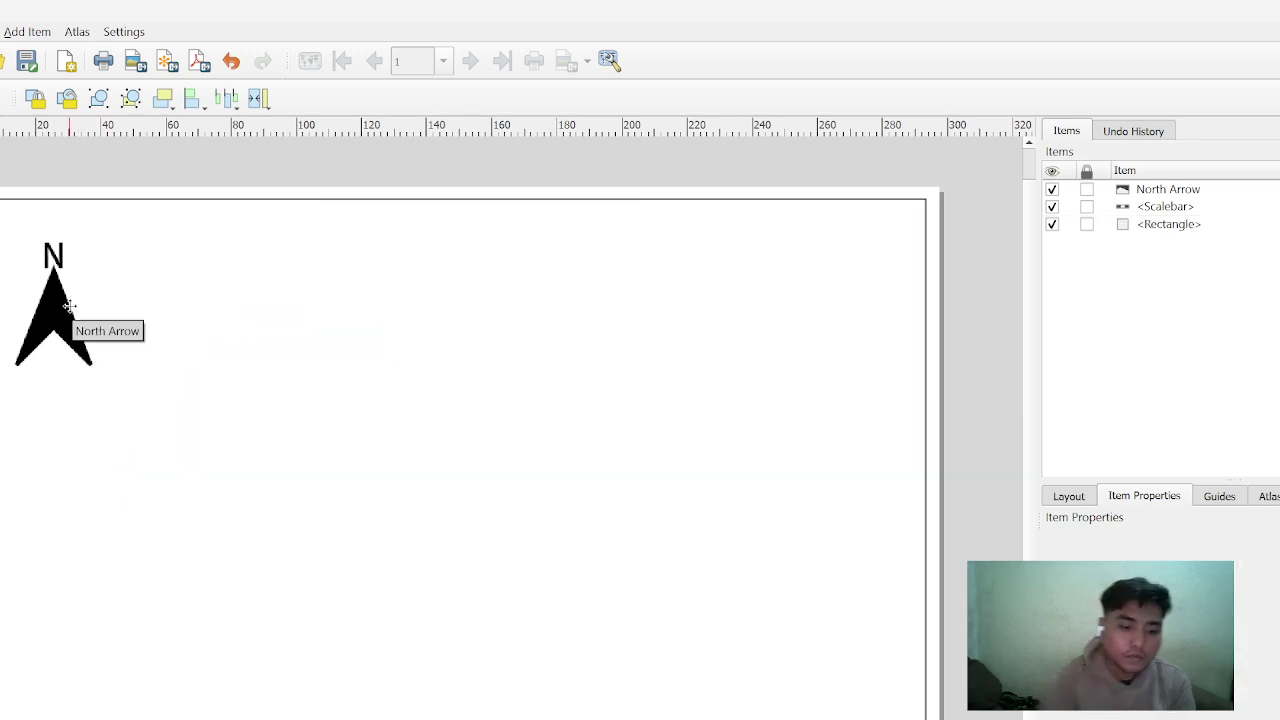
key(ctrl+z)
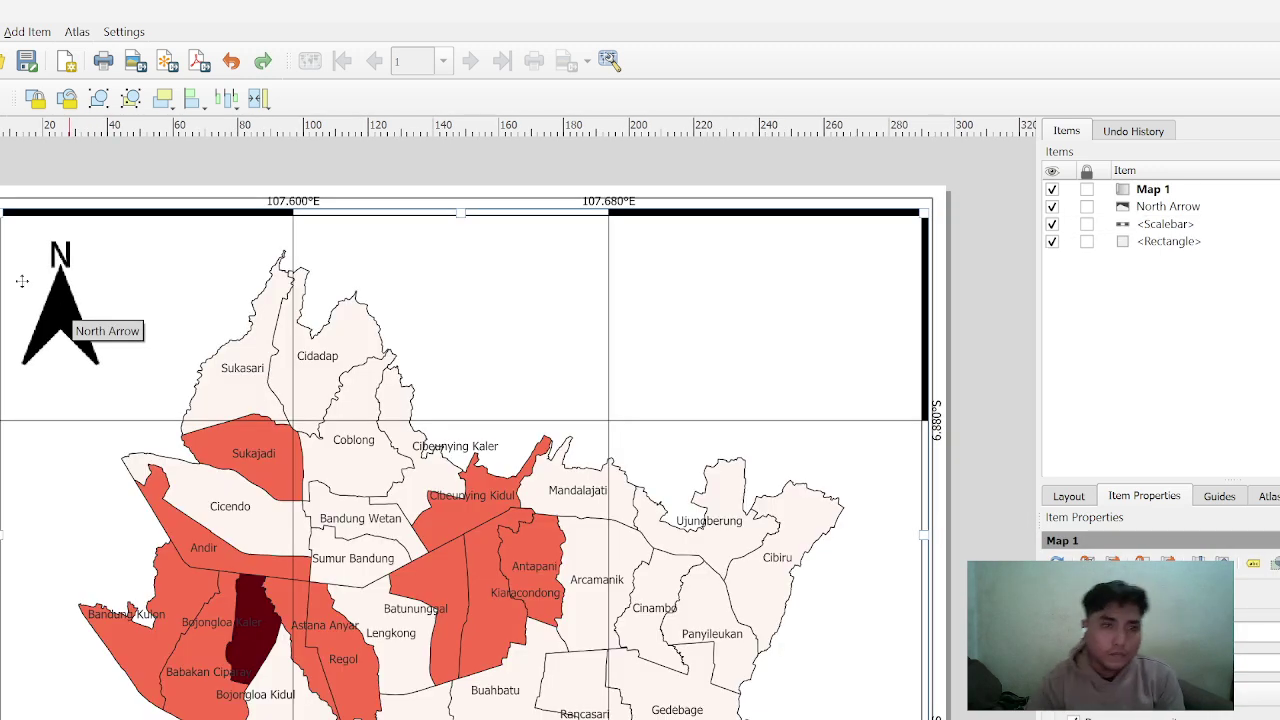
Cut the north arrow and paste it back into the empty area northwest of Sukasari, adjusting its position
click(48, 305)
right_click(48, 305)
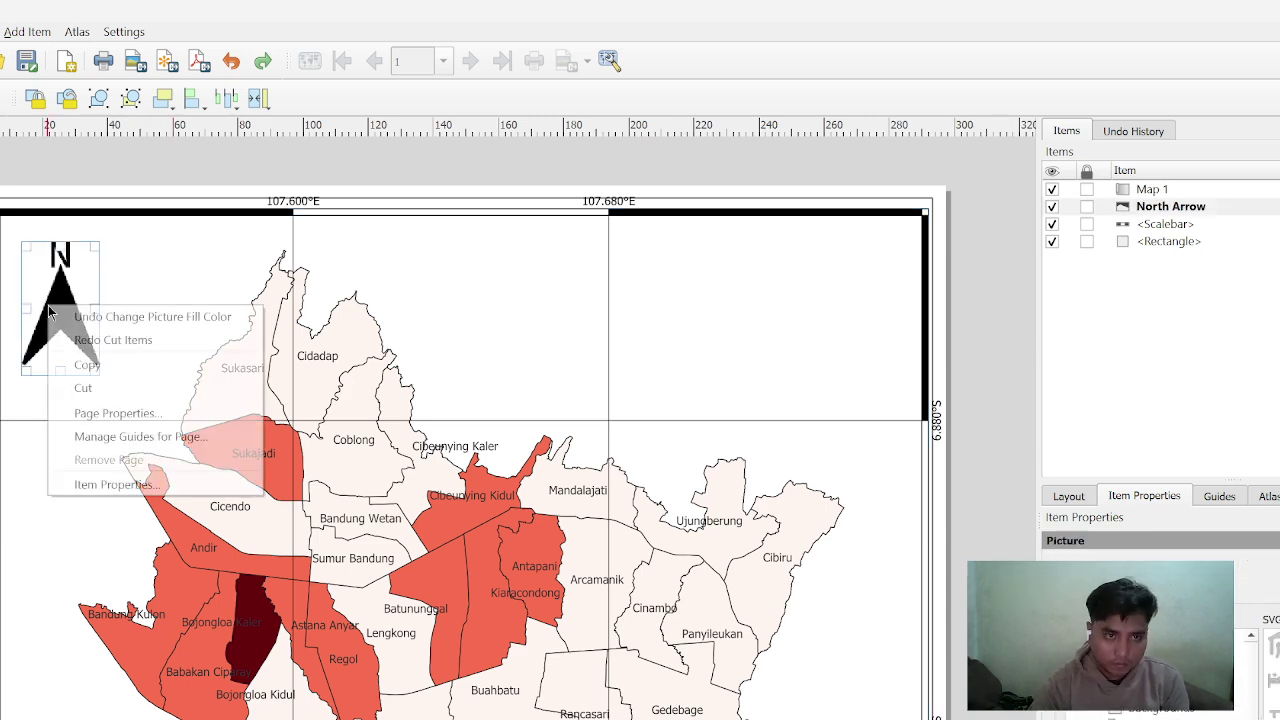
click(82, 370)
click(60, 318)
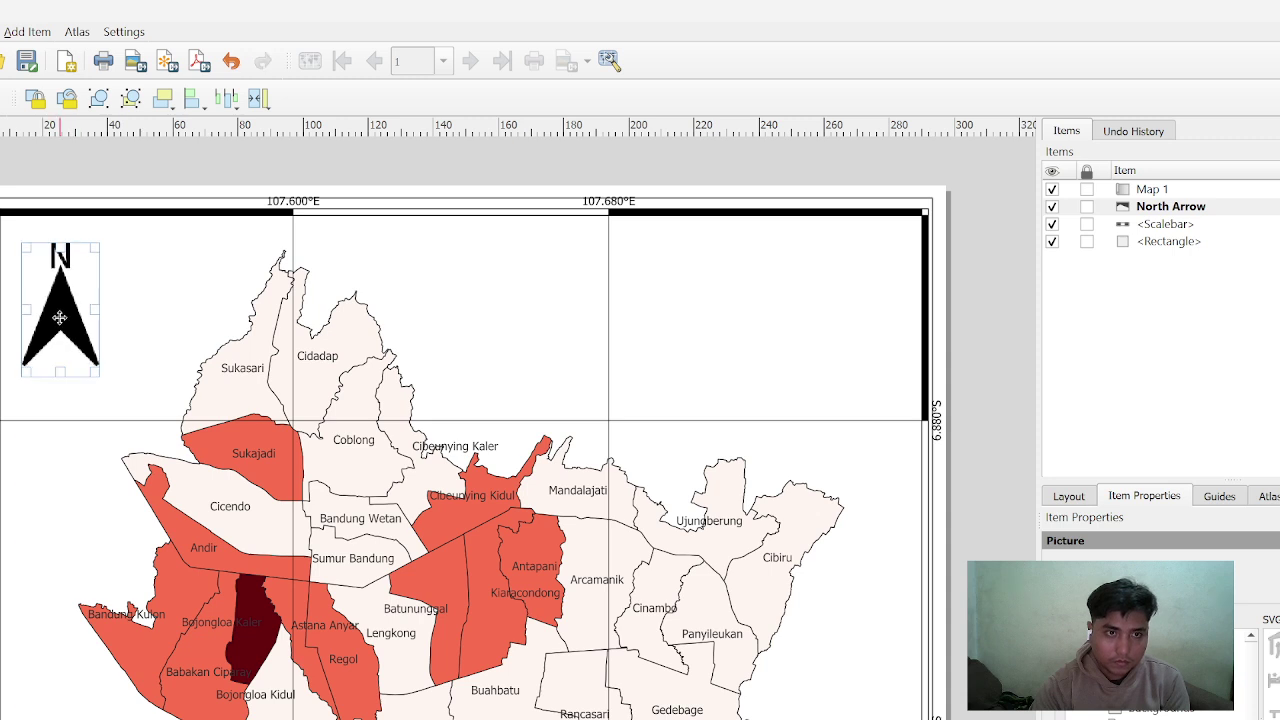
right_click(60, 318)
click(80, 402)
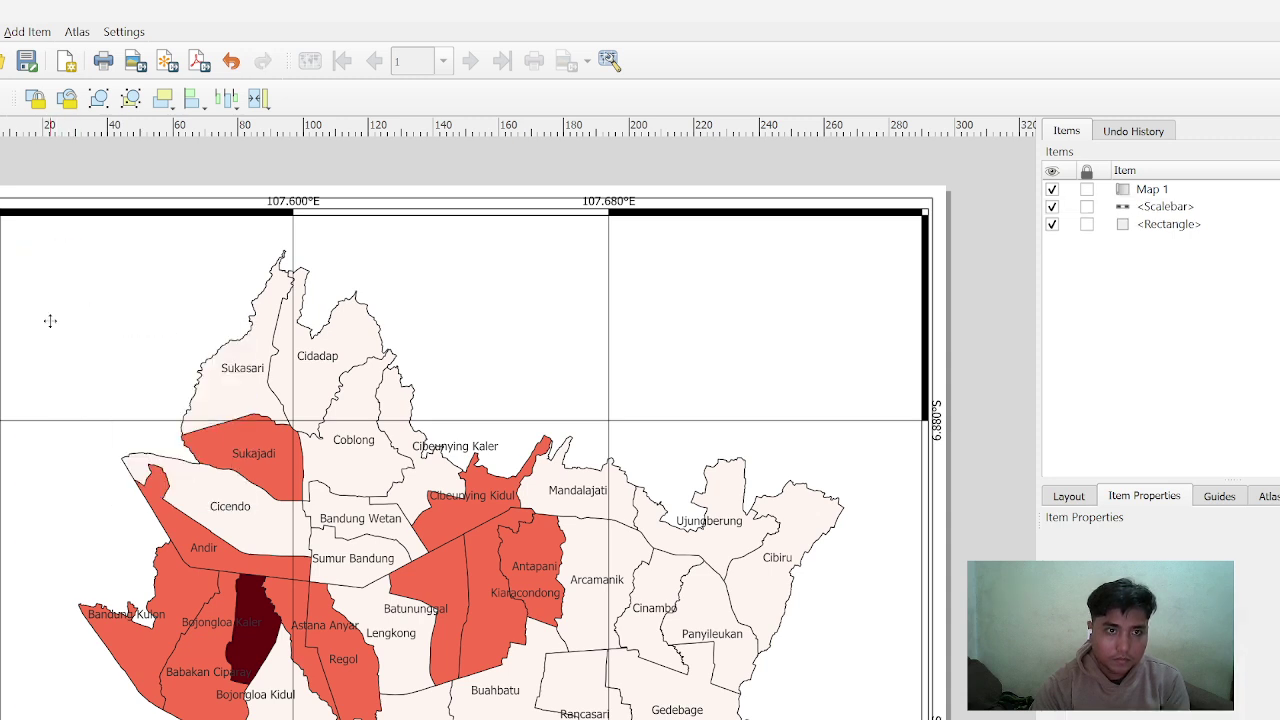
right_click(44, 289)
click(62, 346)
drag(62, 346, 56, 297)
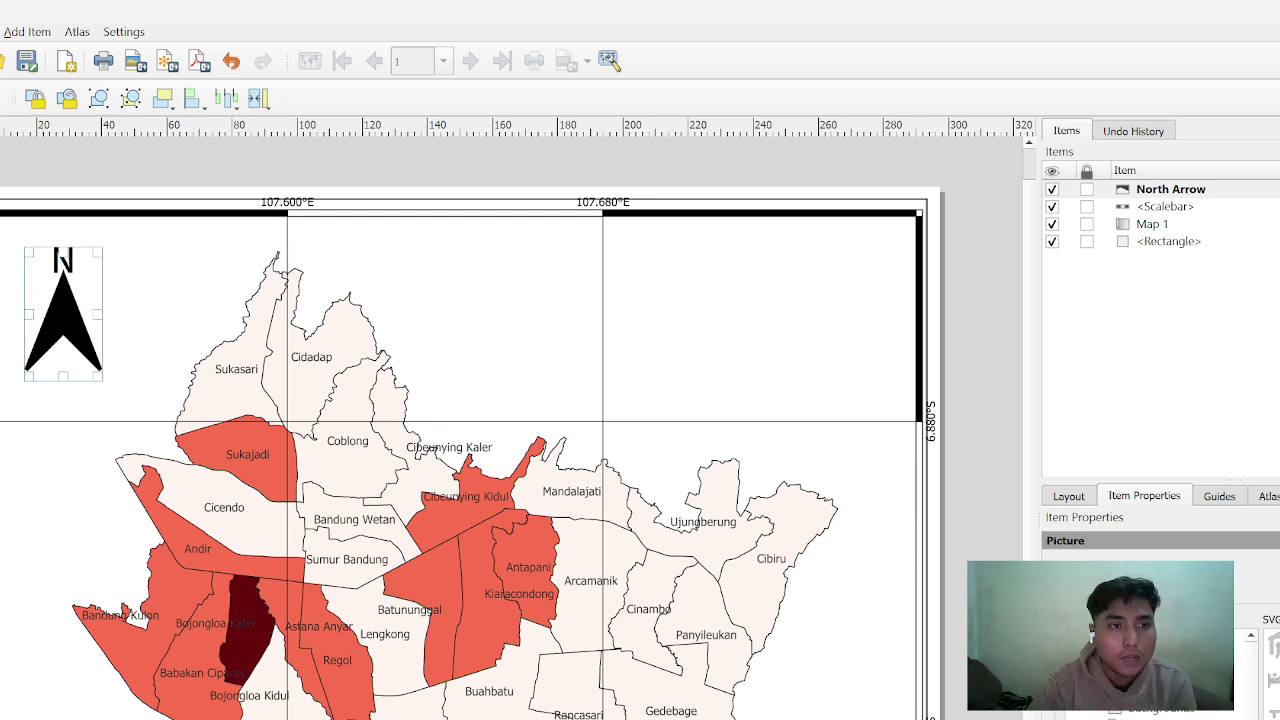
Add a text label in the empty area above the map's northeastern districts and check the title wording in the reference paper
drag(475, 247, 864, 314)
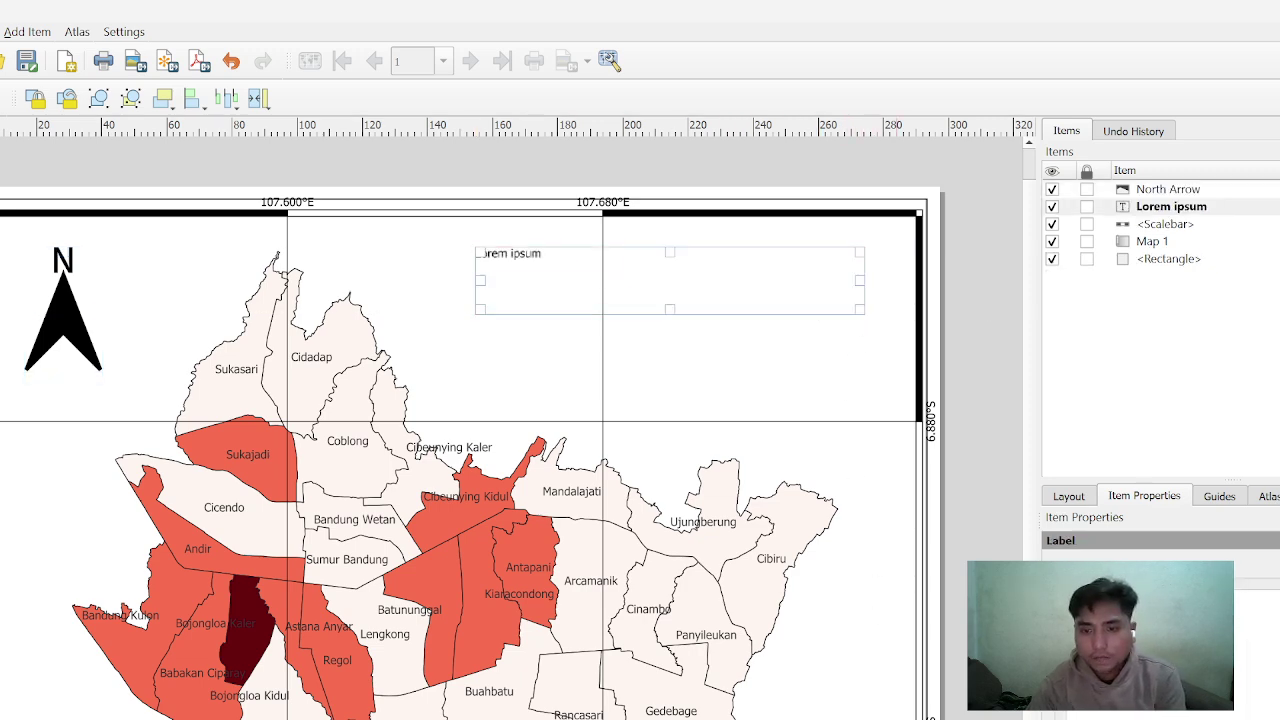
key(alt+Tab)
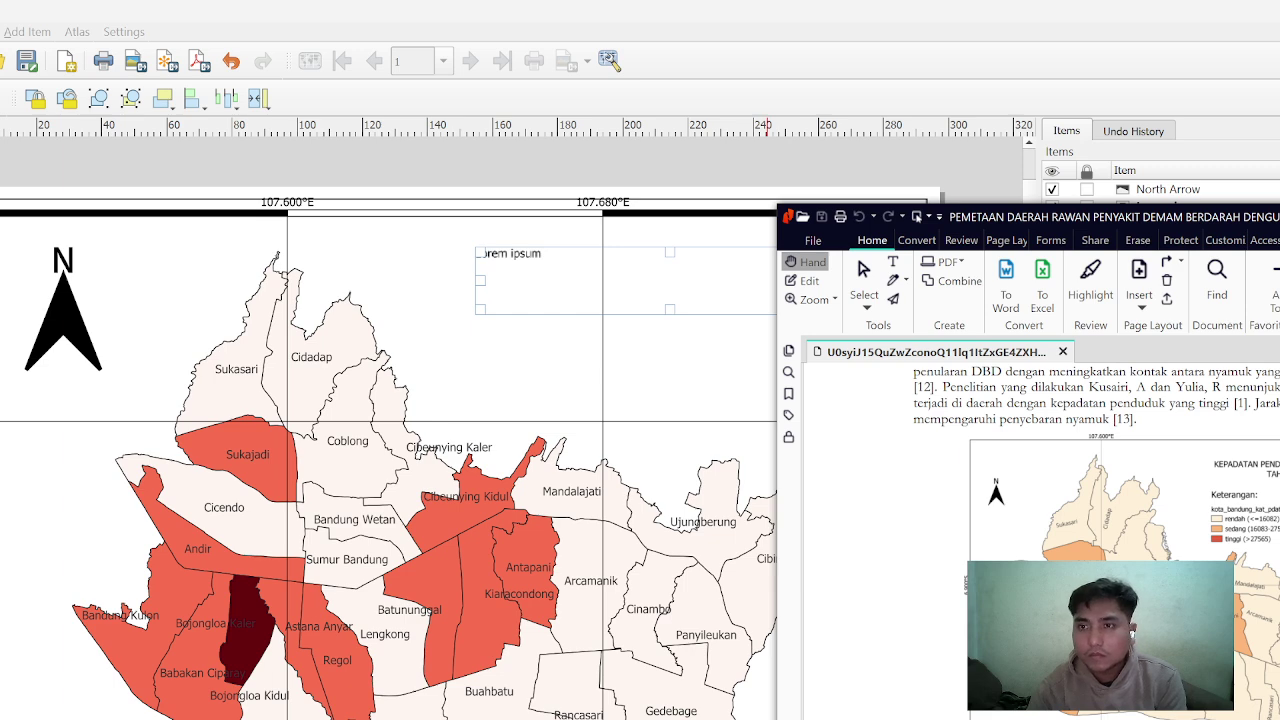
key(alt+Tab)
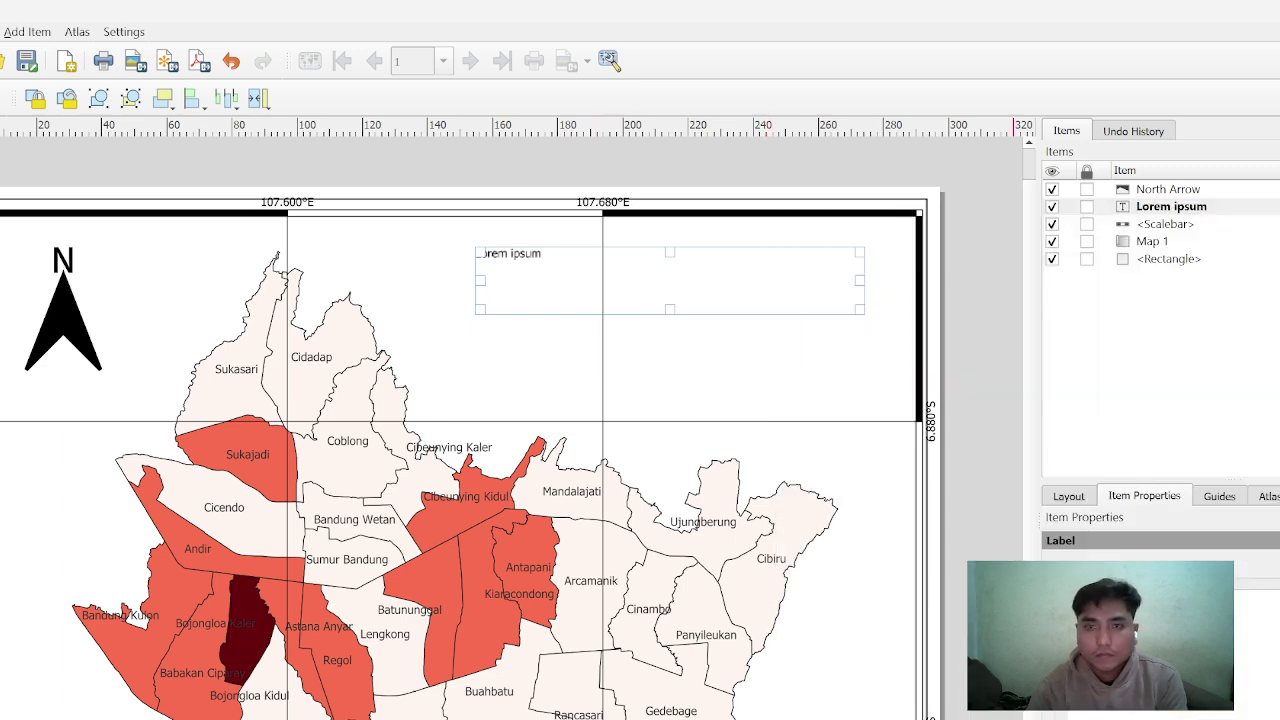
Replace the new label's placeholder text with "Kepadatan penduduk kota bandung"
key(BackSpace)
key(BackSpace)
key(BackSpace)
key(BackSpace)
key(BackSpace)
key(BackSpace)
key(BackSpace)
key(BackSpace)
key(BackSpace)
key(BackSpace)
key(BackSpace)
text(Kepadatan penduduk)
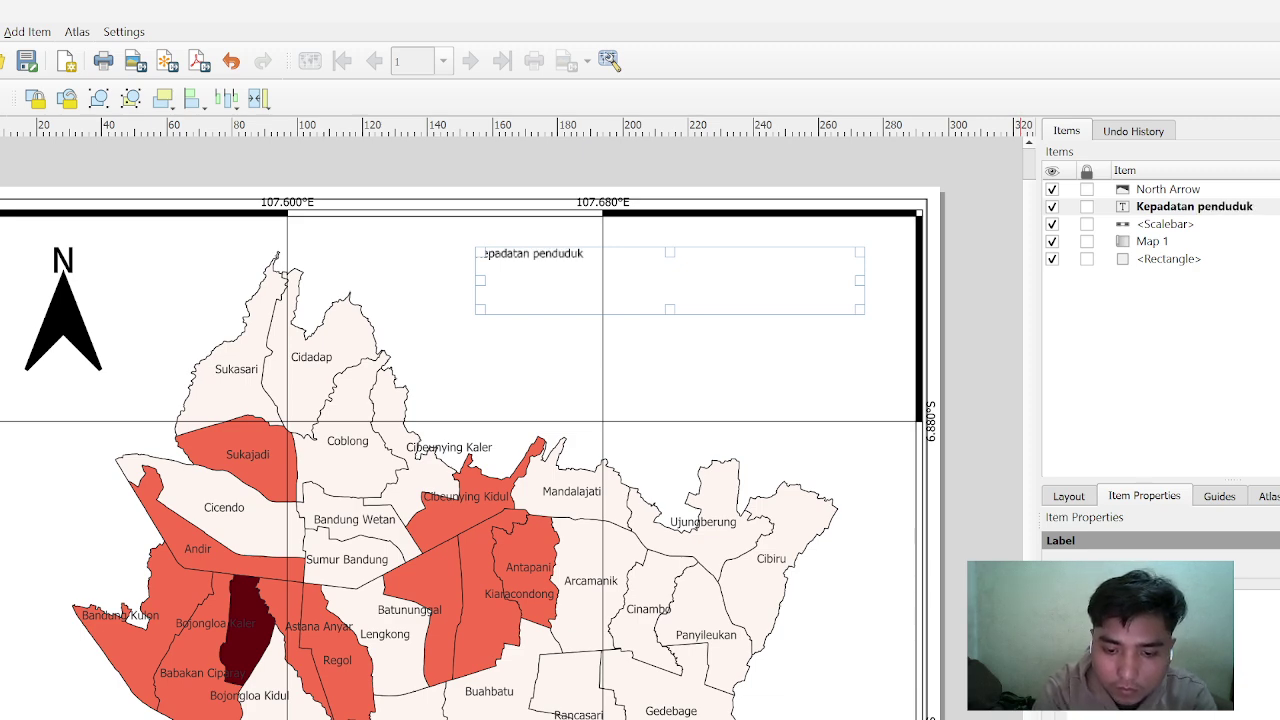
text( k)
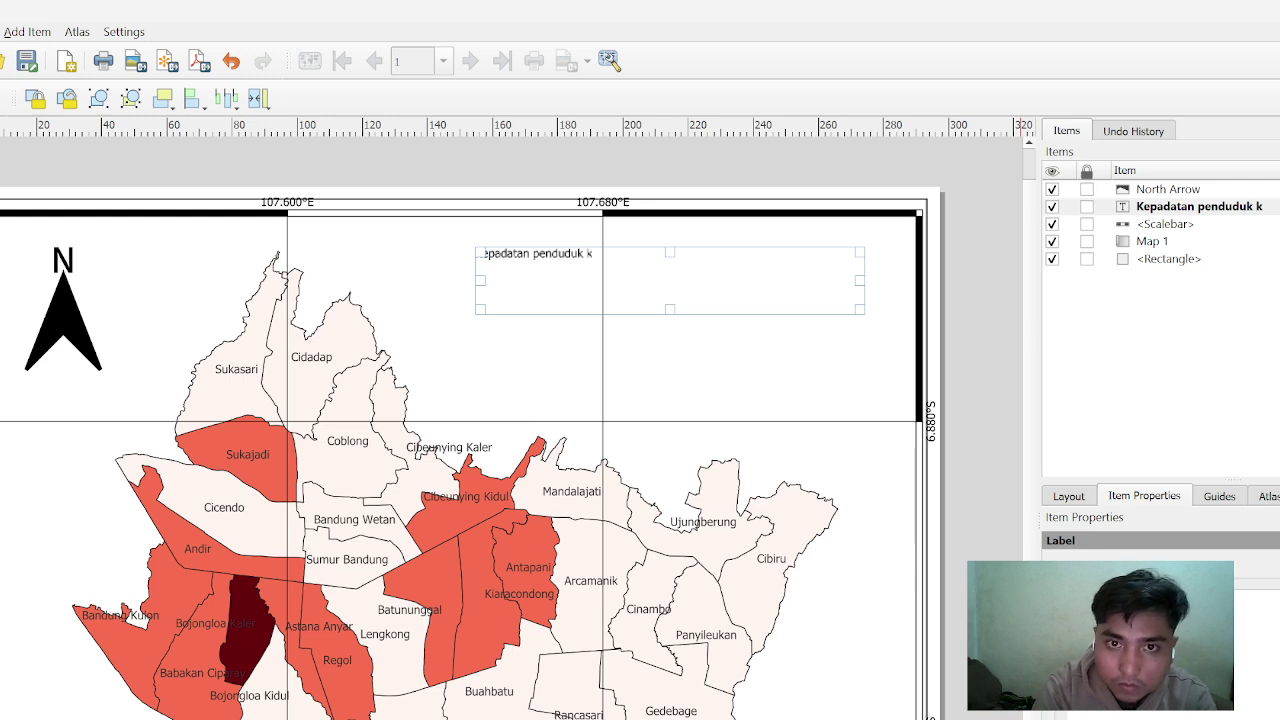
text(ota band)
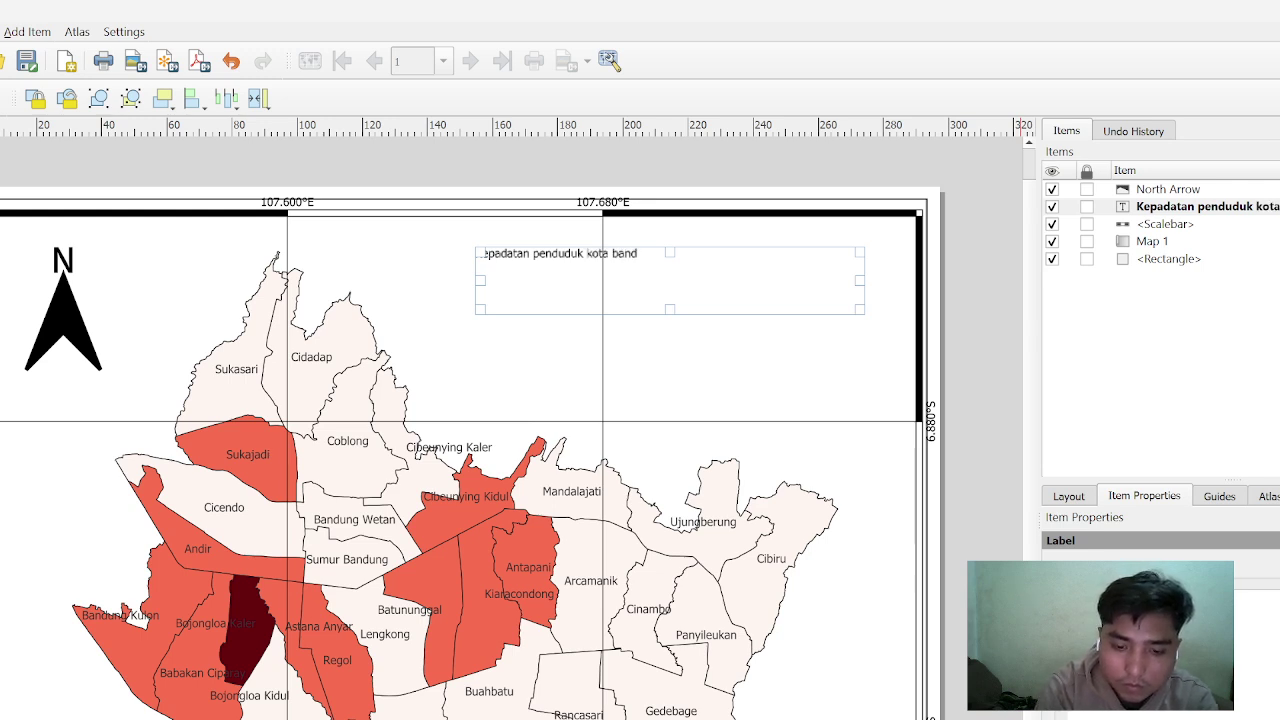
text(ung)
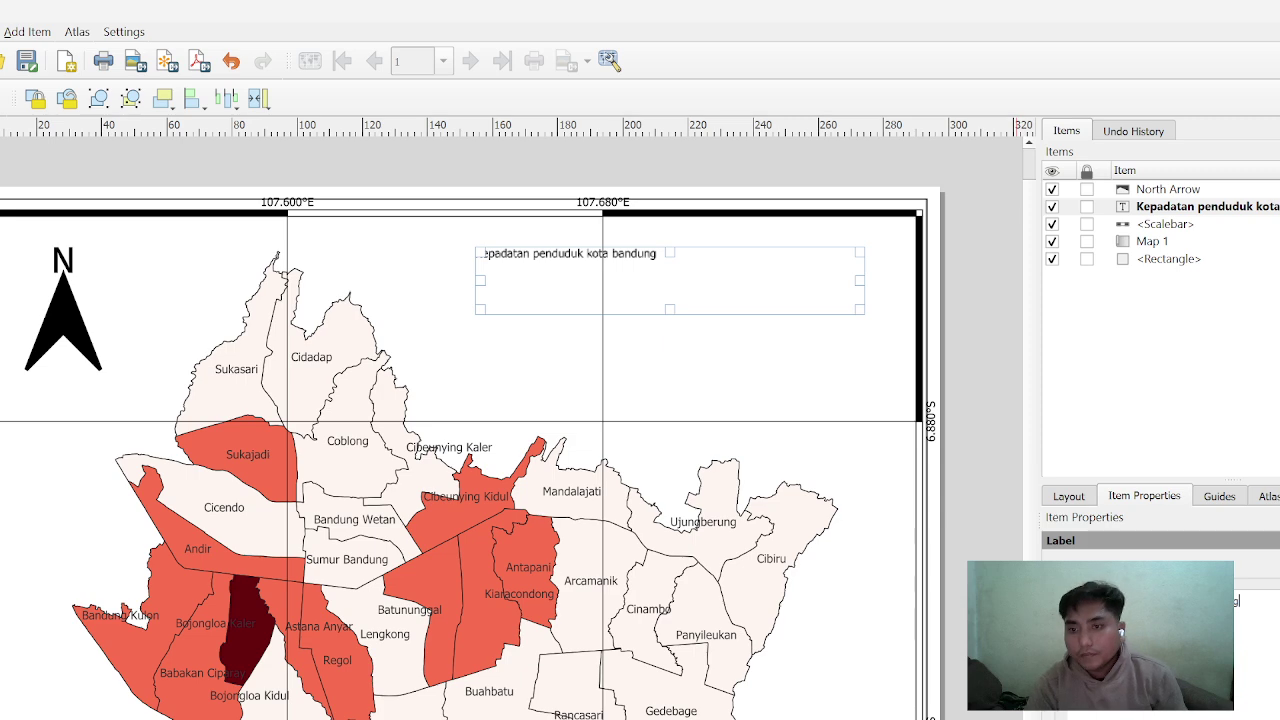
Make the title label's font bold and increase its size
scroll(1160, 712, down, 1)
scroll(1160, 712, up, 1)
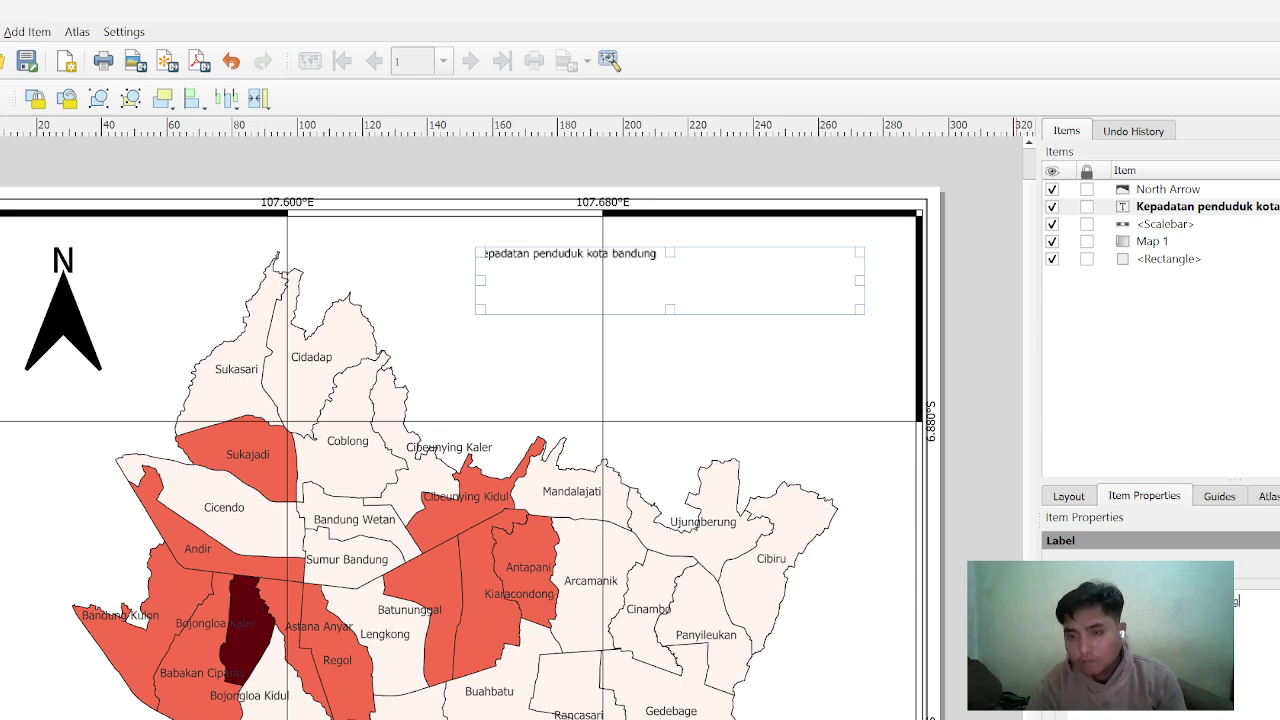
scroll(1160, 630, down, 1)
scroll(1160, 630, down, 1)
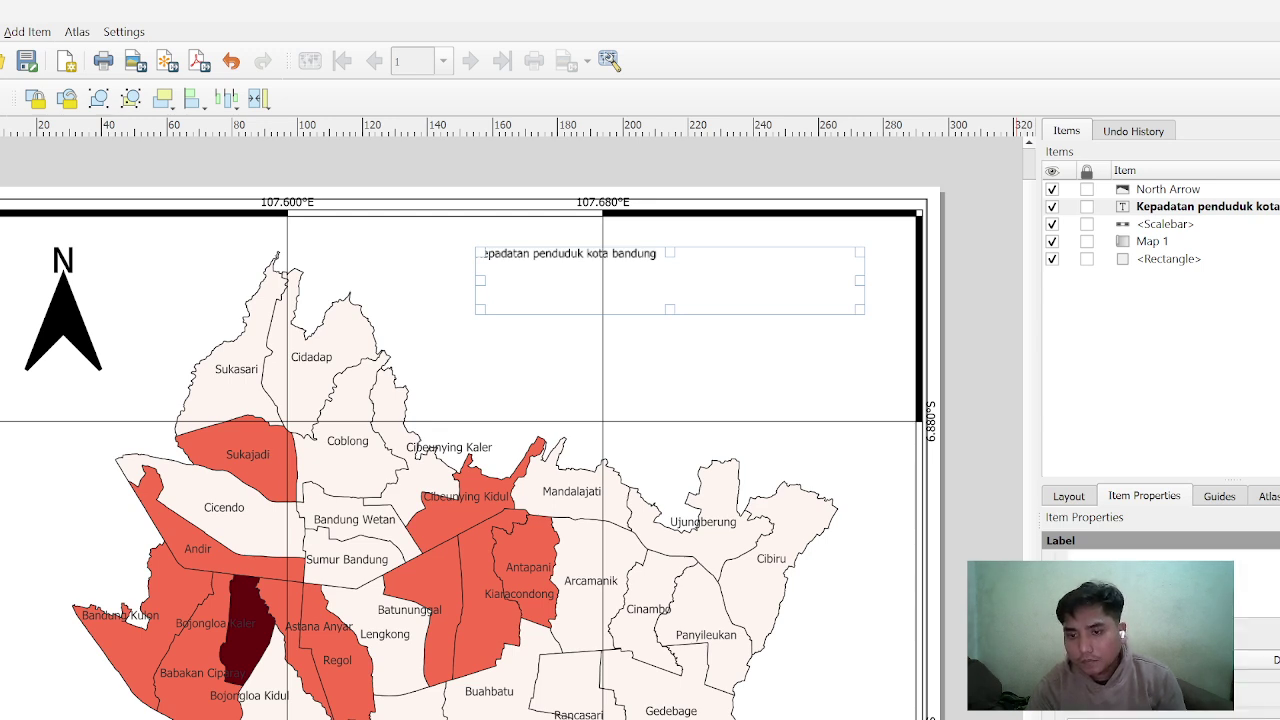
scroll(1160, 630, down, 1)
click(1250, 660)
click(1130, 662)
key(Return)
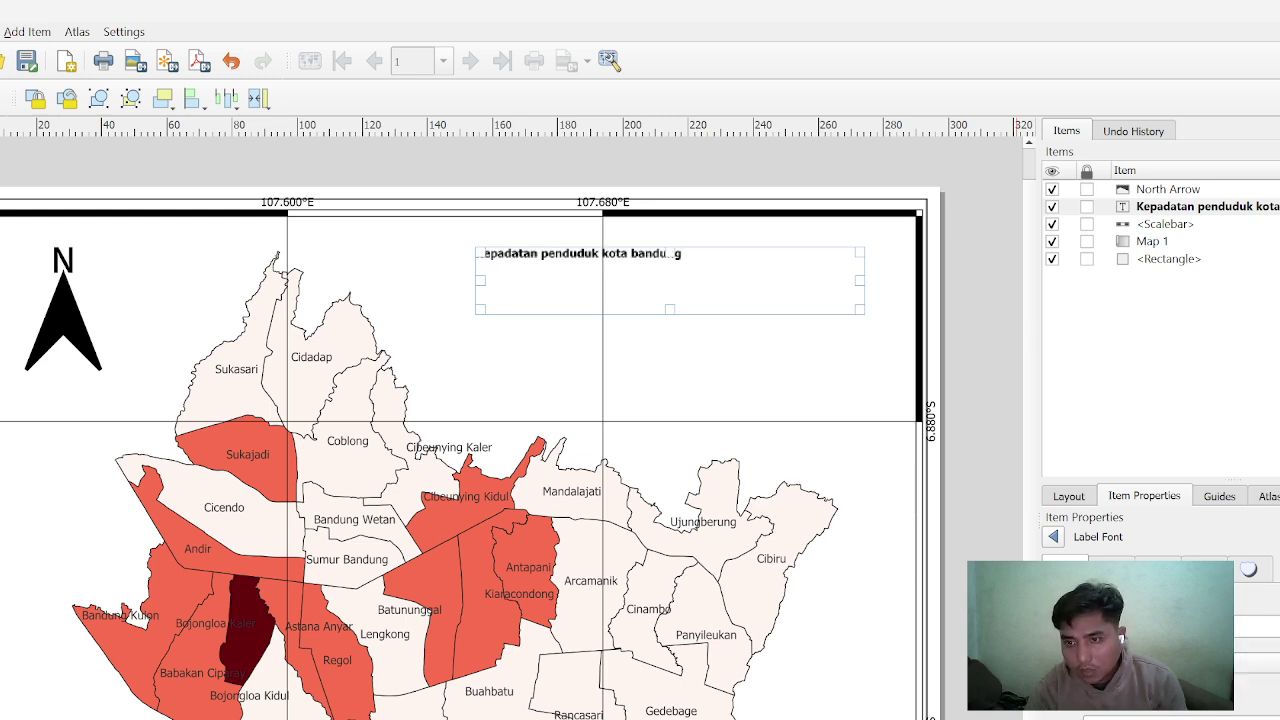
click(1276, 718)
scroll(1276, 718, up, 2)
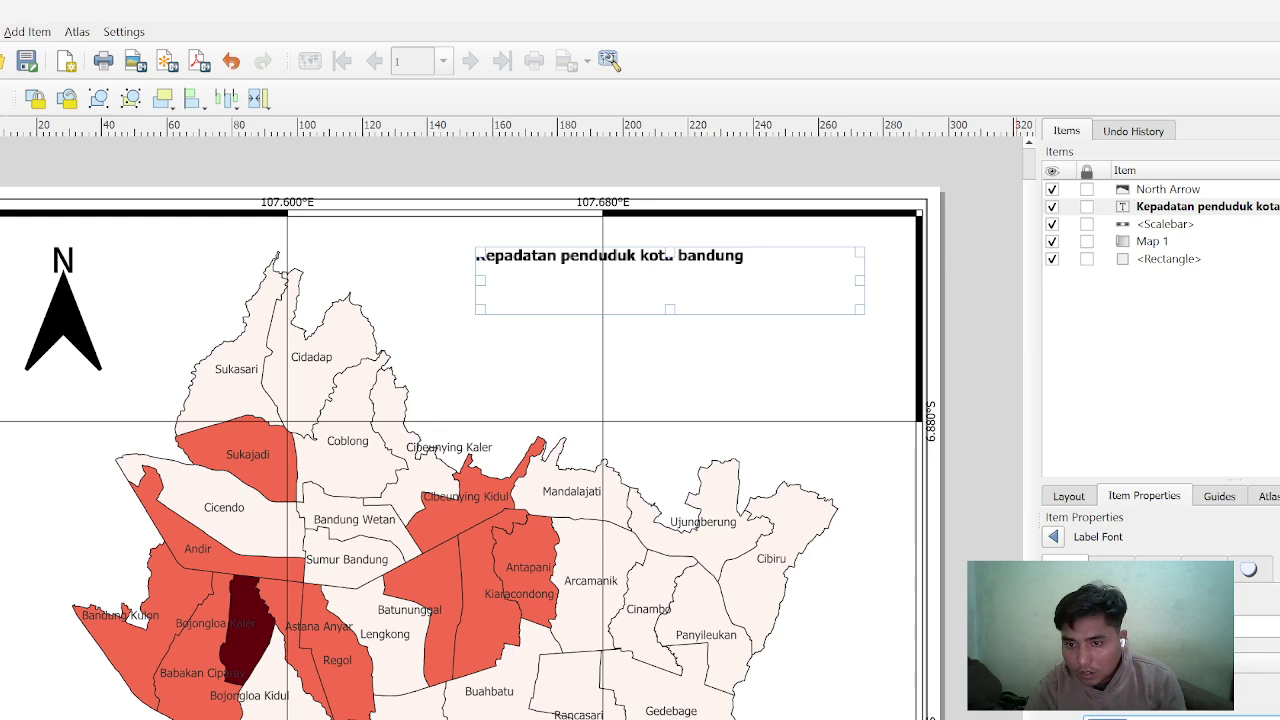
scroll(1257, 665, down, 2)
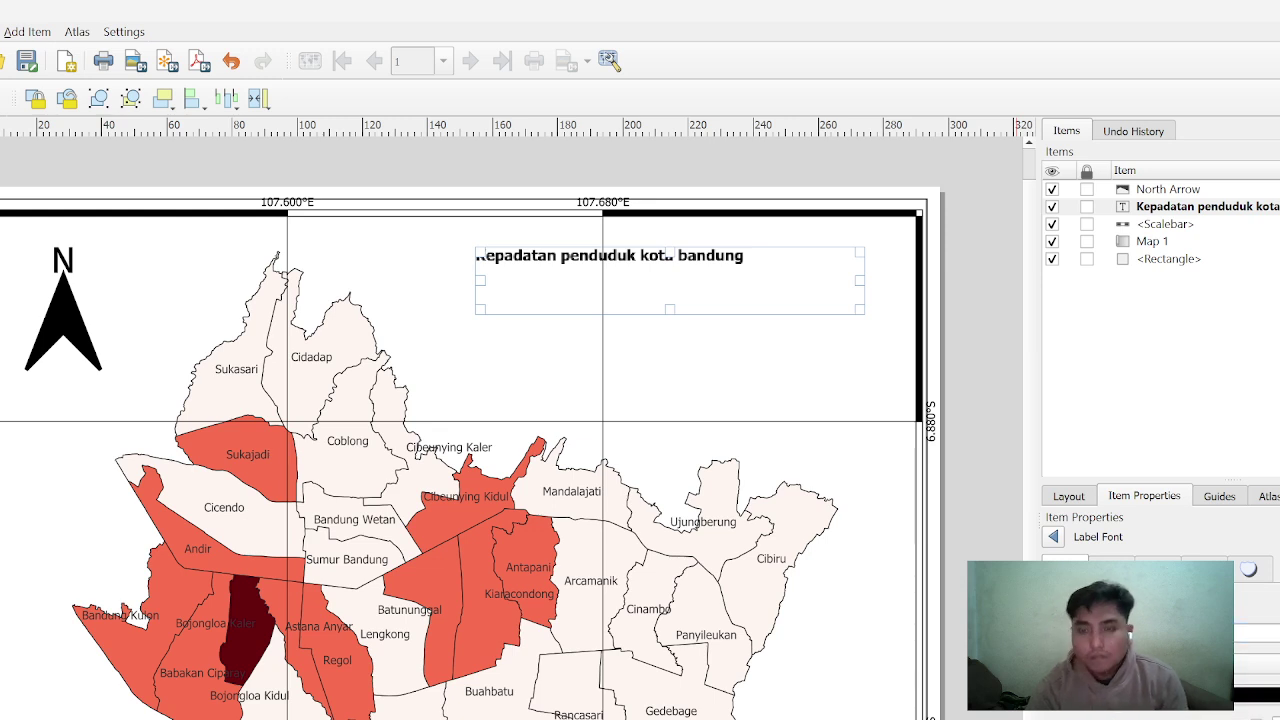
scroll(1200, 660, up, 1)
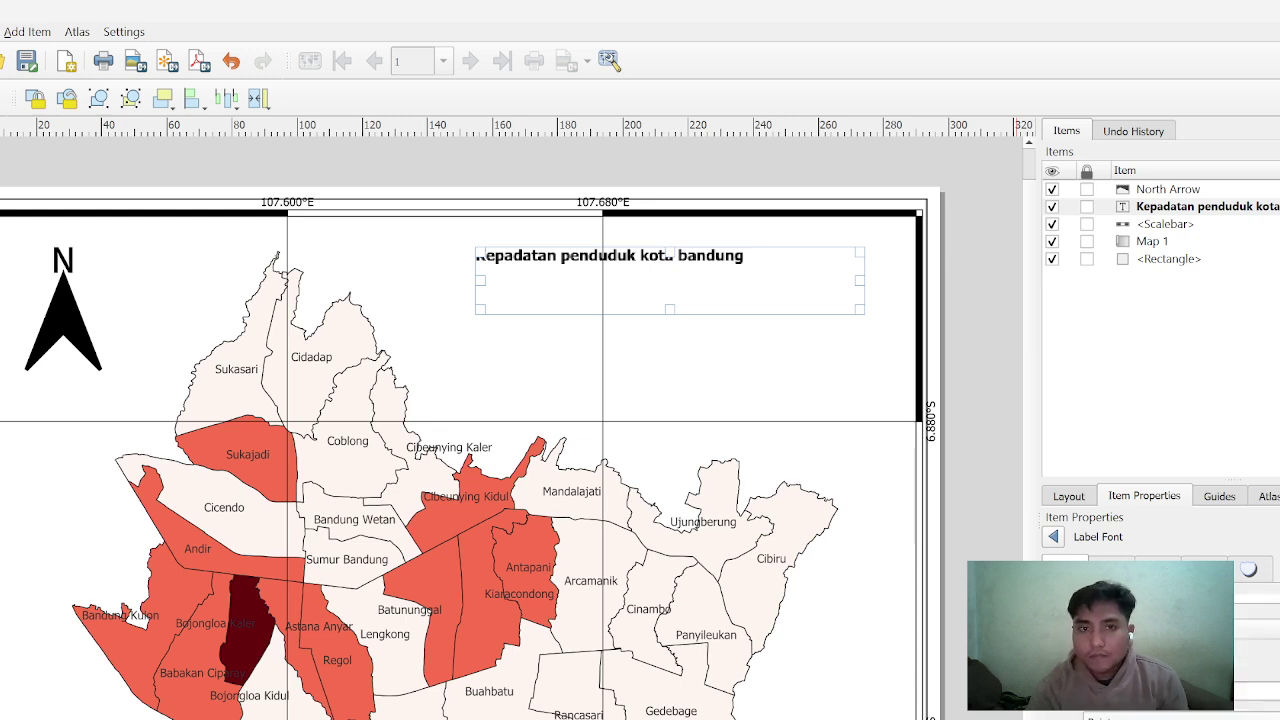
click(781, 378)
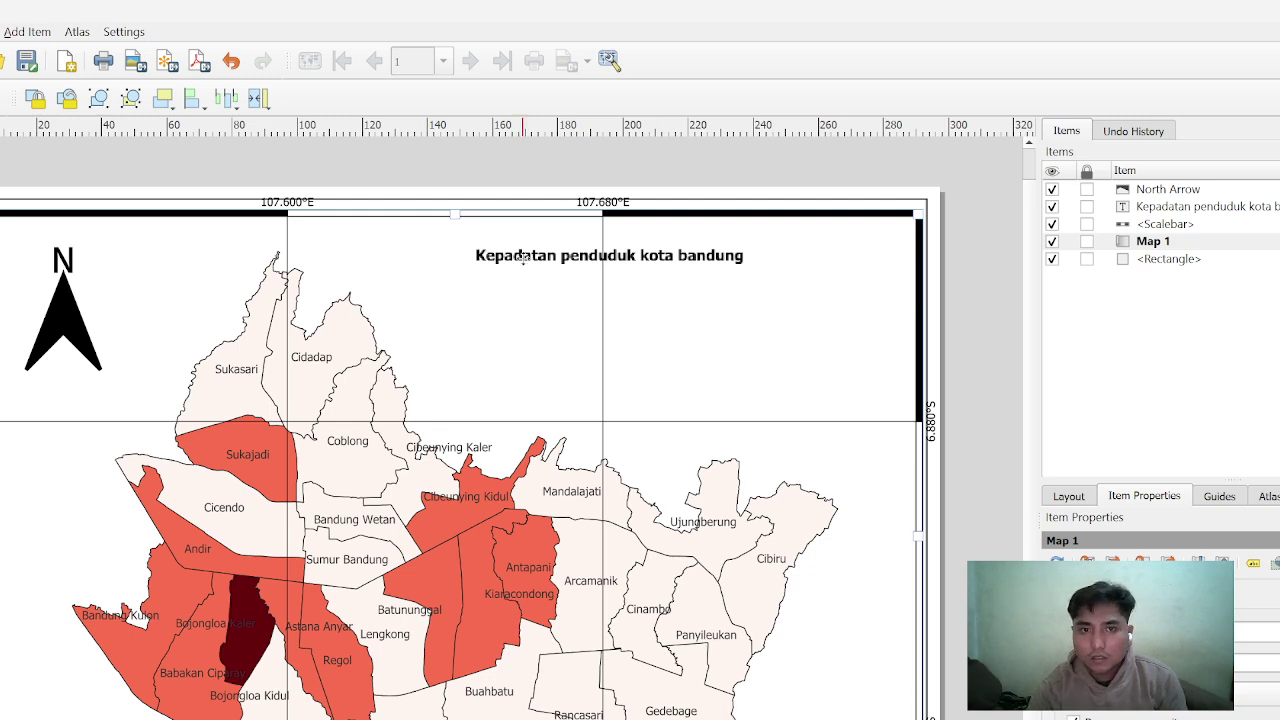
Cut the title label, paste it back above the map's northeastern districts and shift it slightly toward the upper left
click(522, 258)
right_click(514, 262)
click(548, 323)
right_click(519, 255)
click(556, 334)
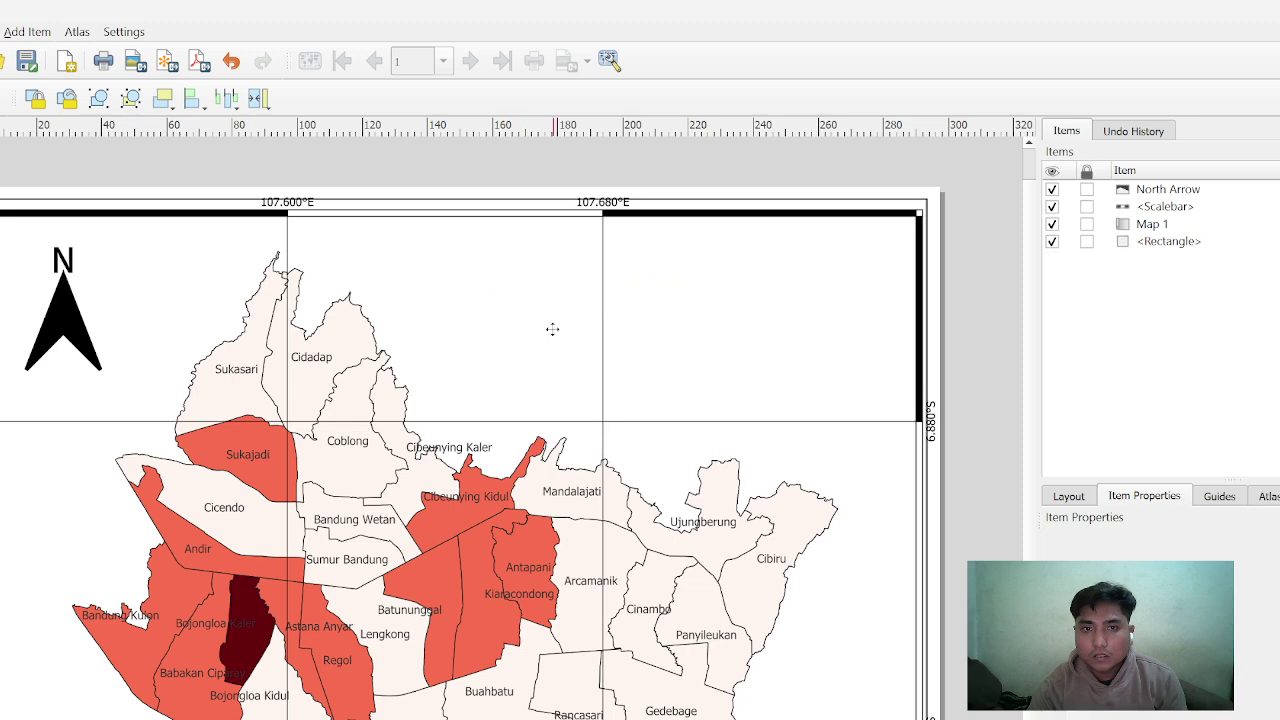
right_click(513, 257)
click(545, 309)
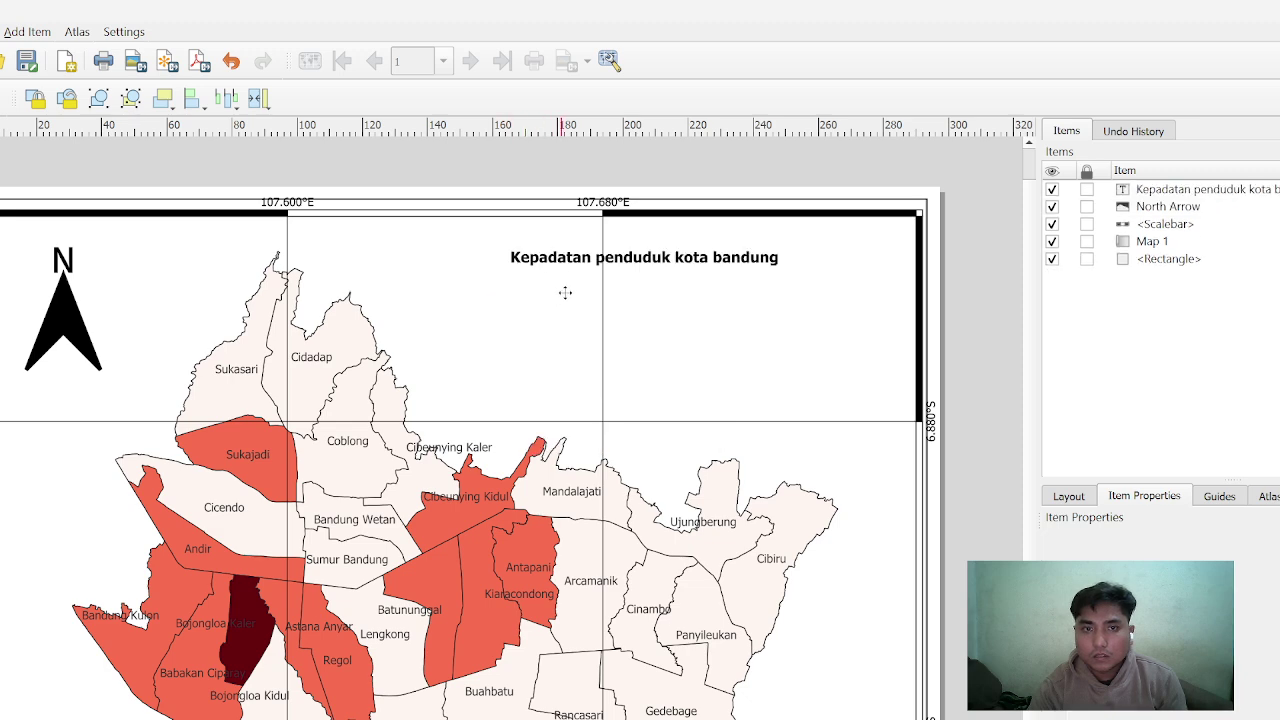
click(632, 256)
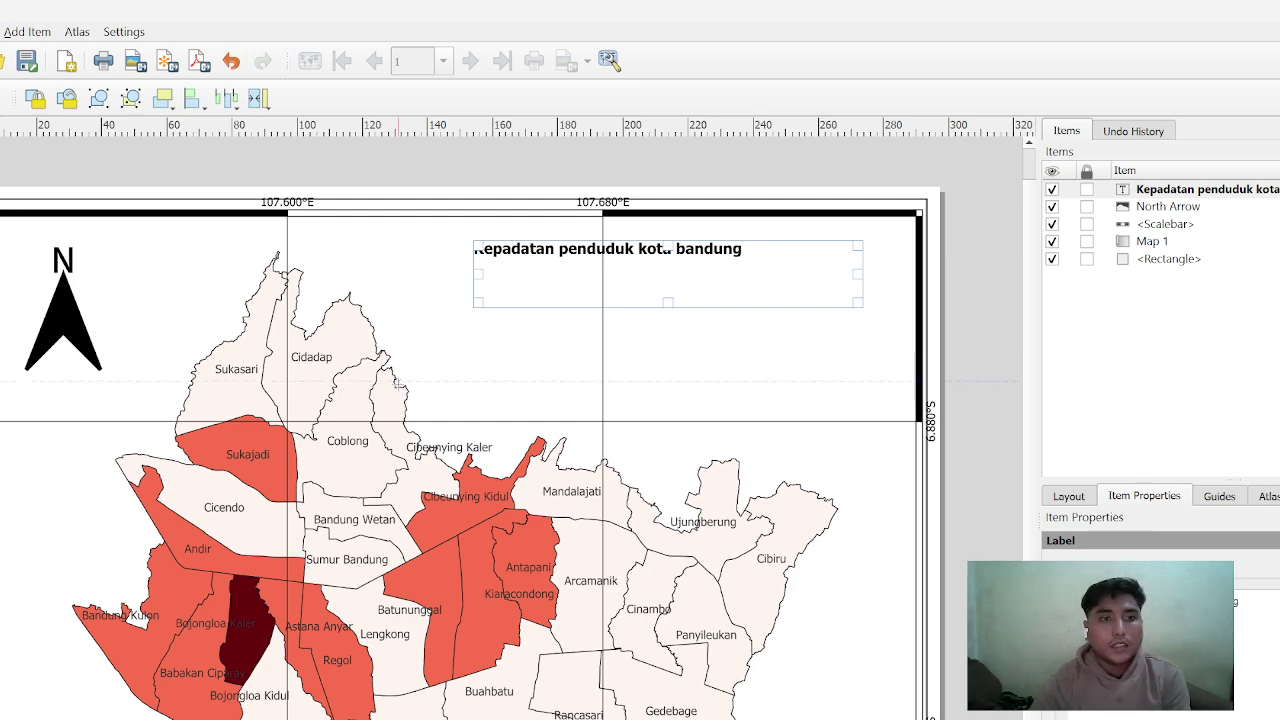
Add a legend below the title and, with auto update off, remove every layer group except the first
drag(474, 325, 602, 424)
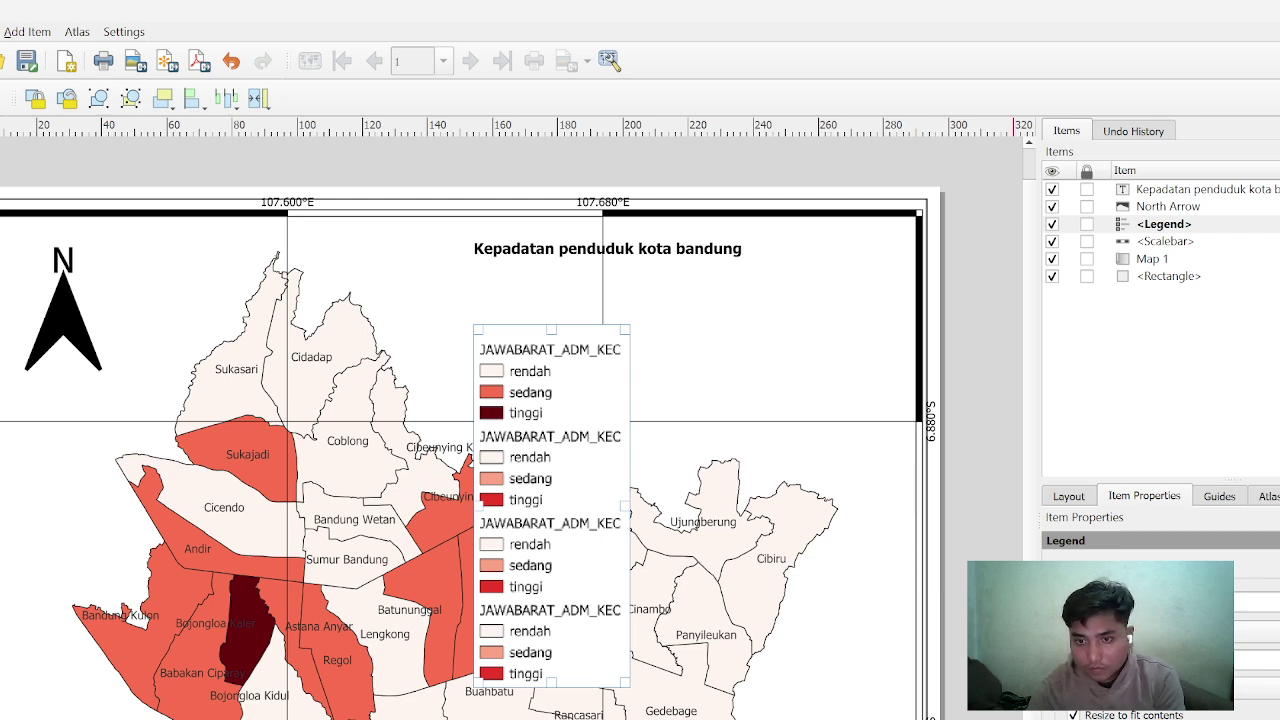
scroll(1160, 630, down, 5)
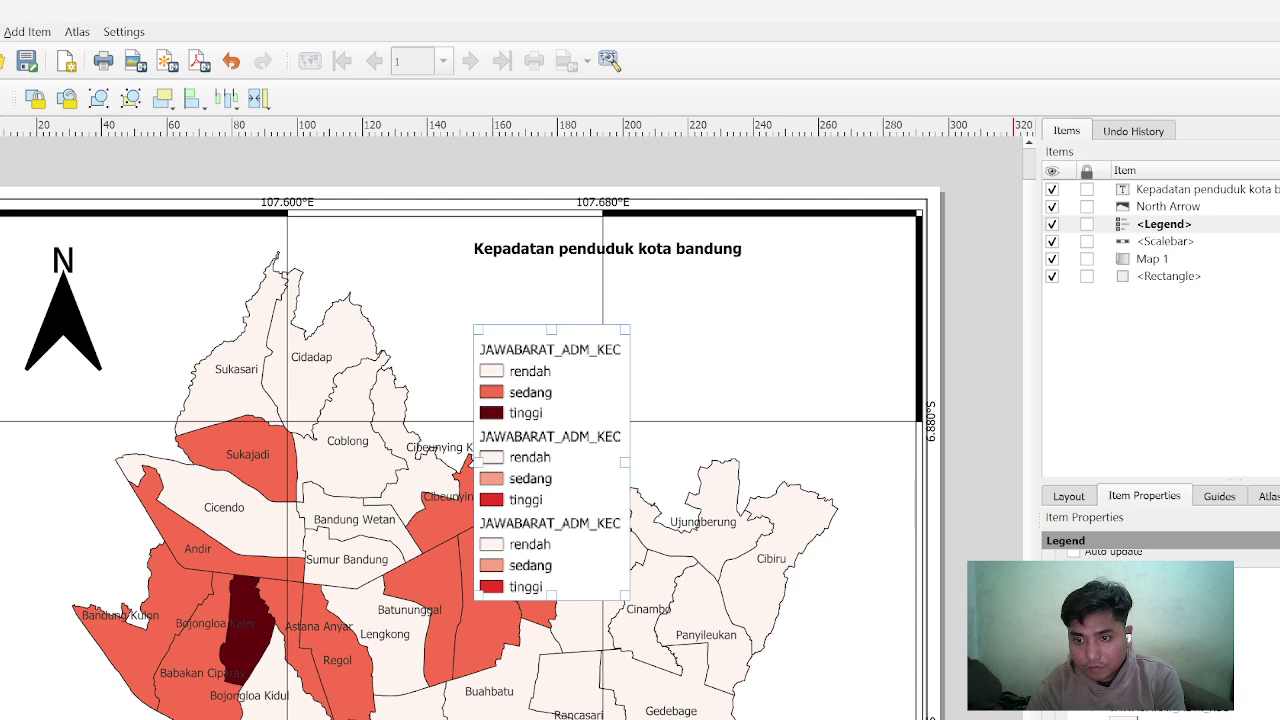
click(1097, 710)
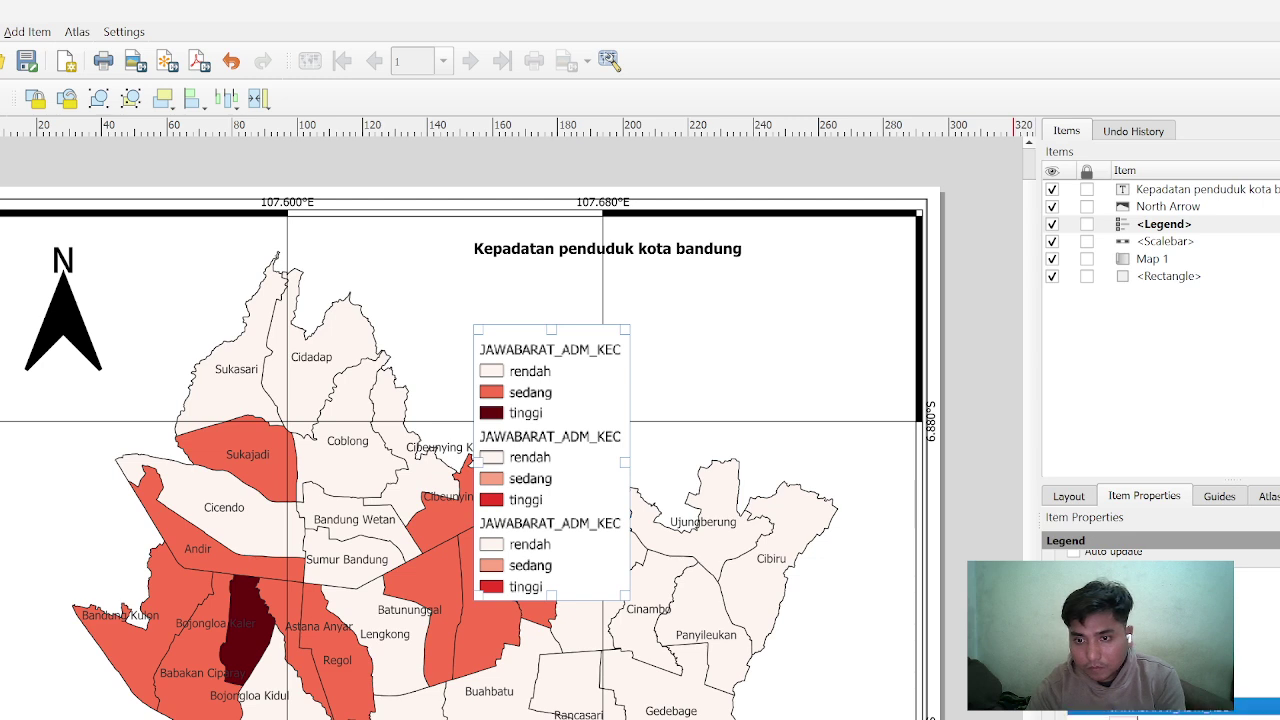
key(Delete)
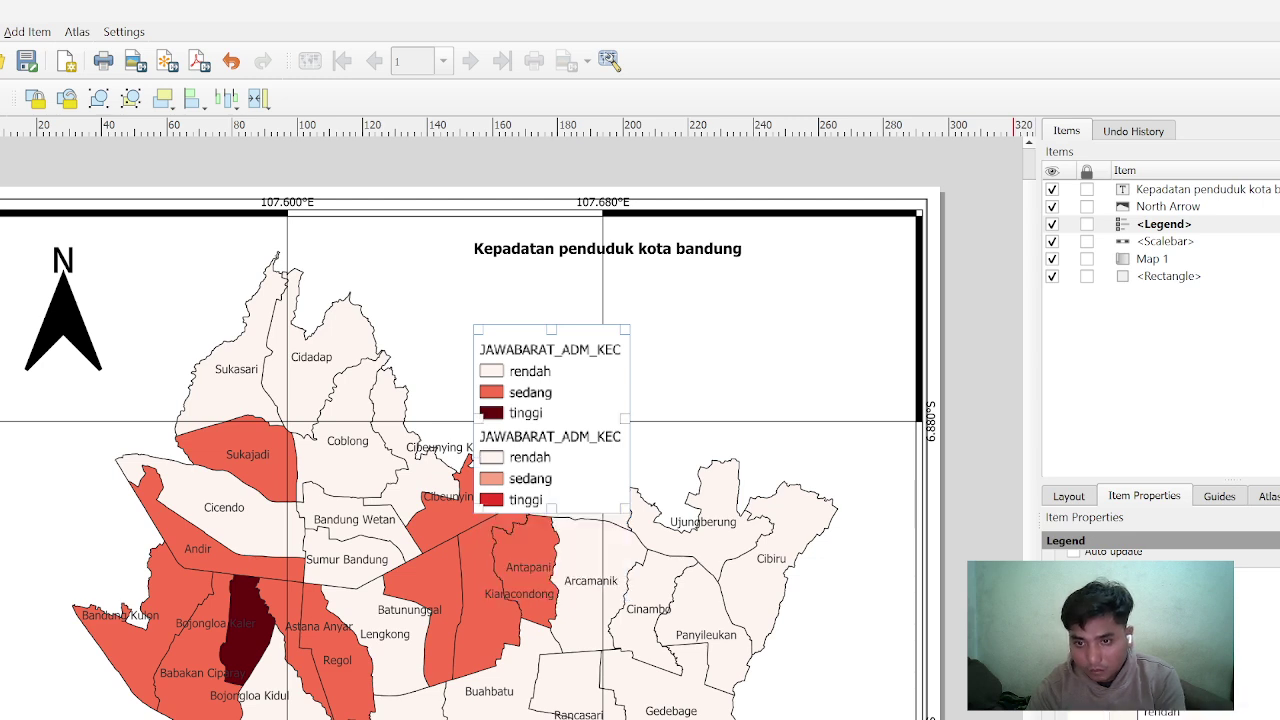
click(1150, 687)
key(Delete)
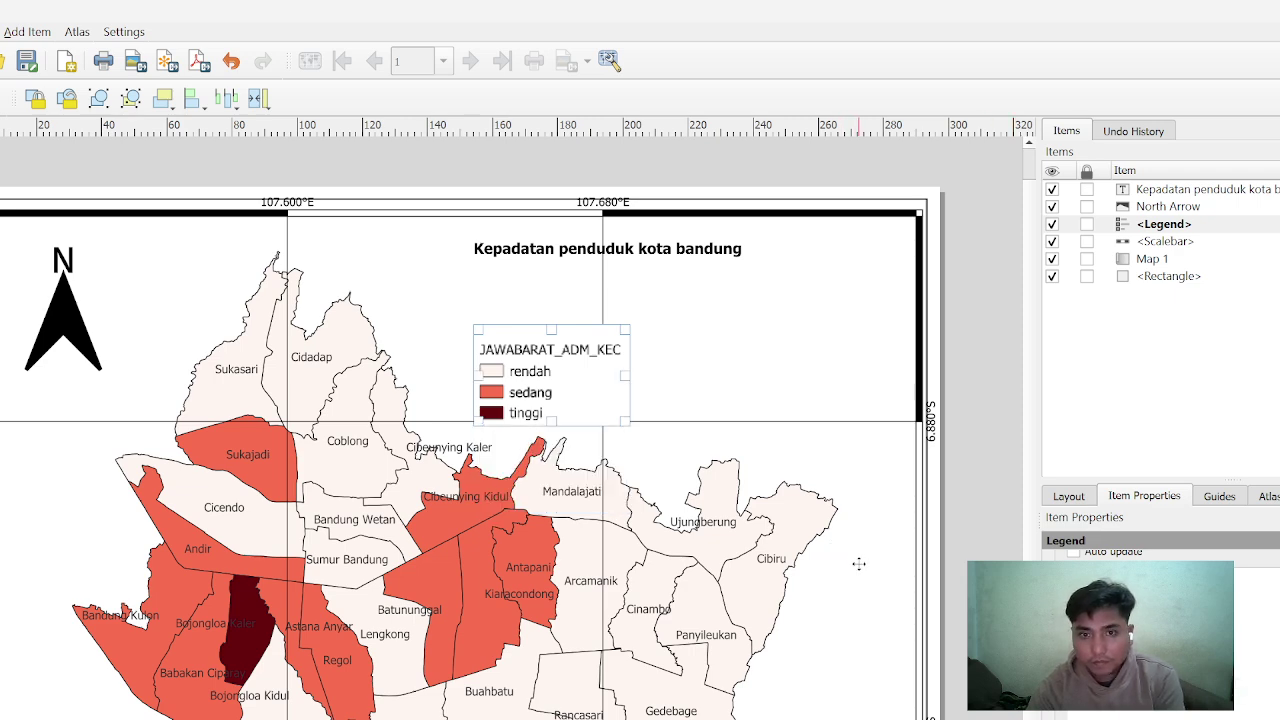
Export the population density layout to drive D as the PNG image kepadatan_penduduk at 300 dpi, accepting the layout check
click(857, 564)
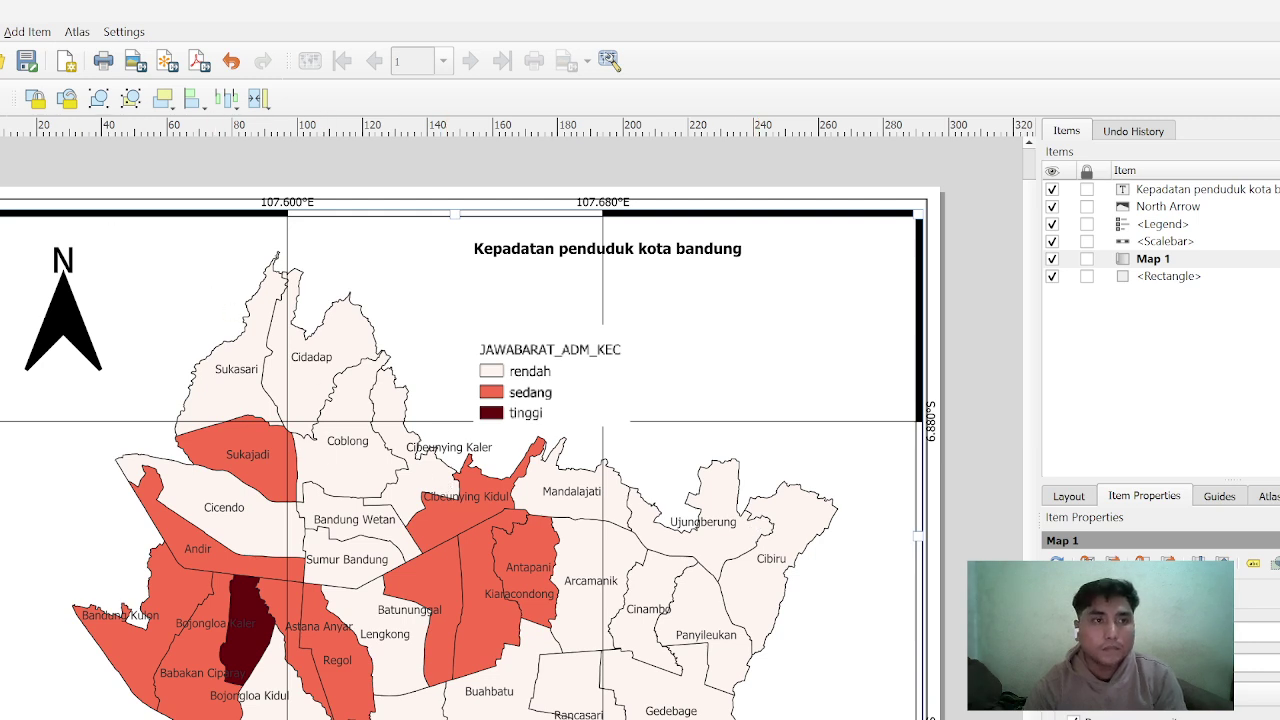
click(0, 32)
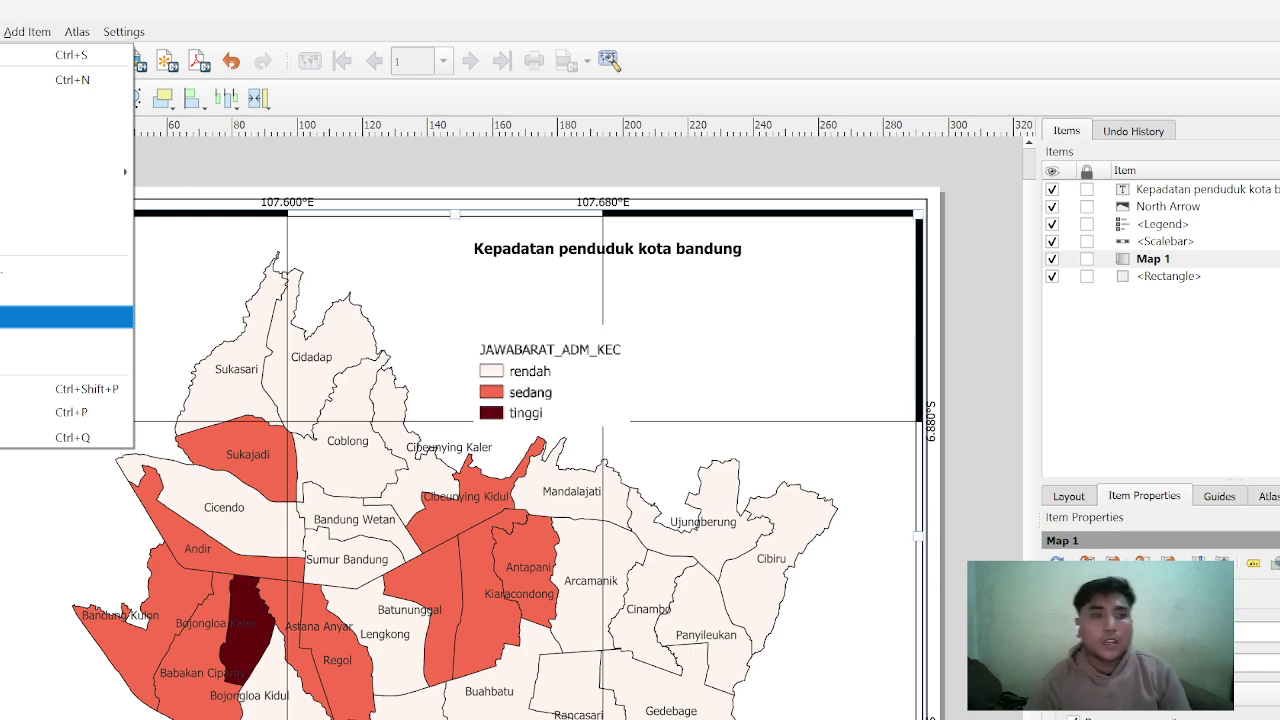
click(2, 316)
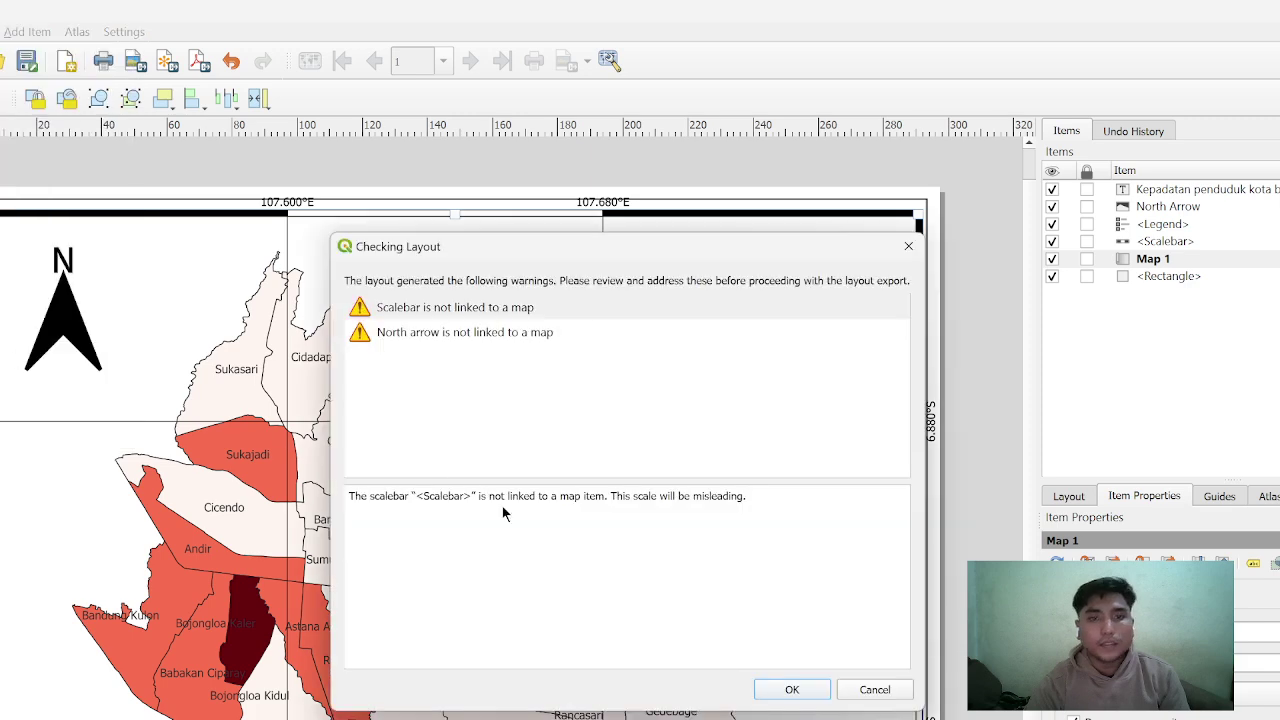
click(808, 690)
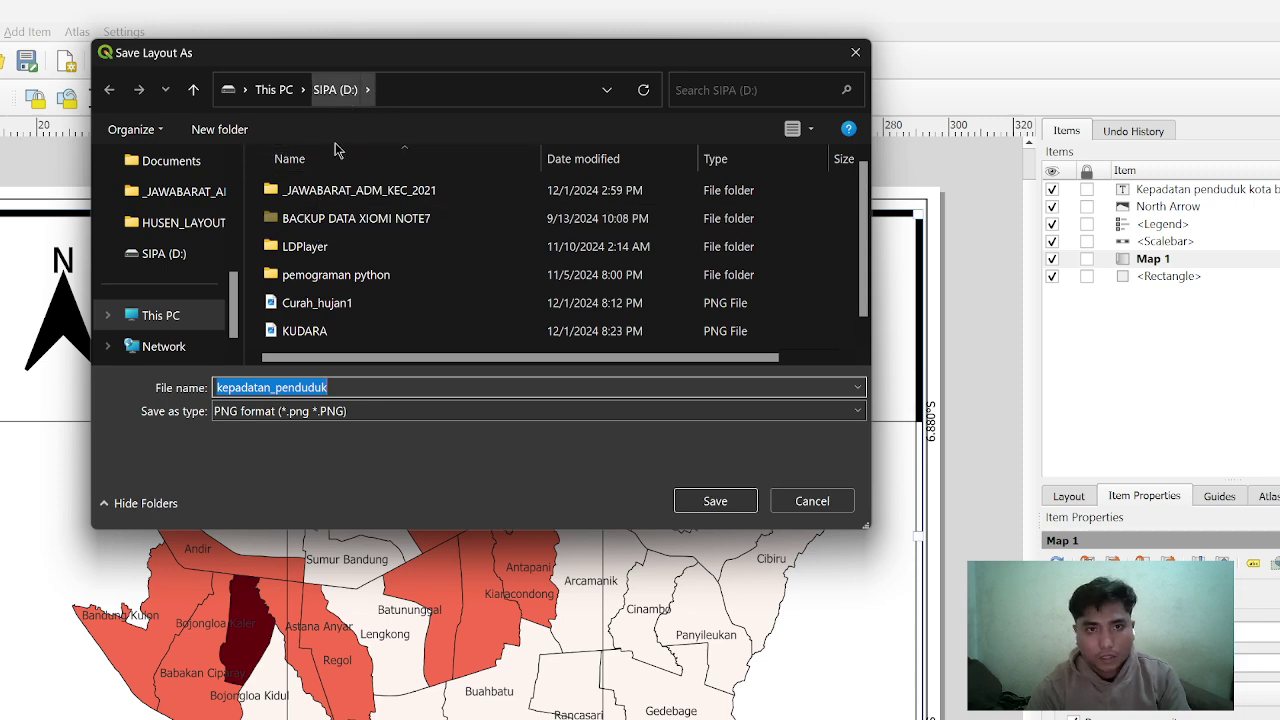
click(737, 503)
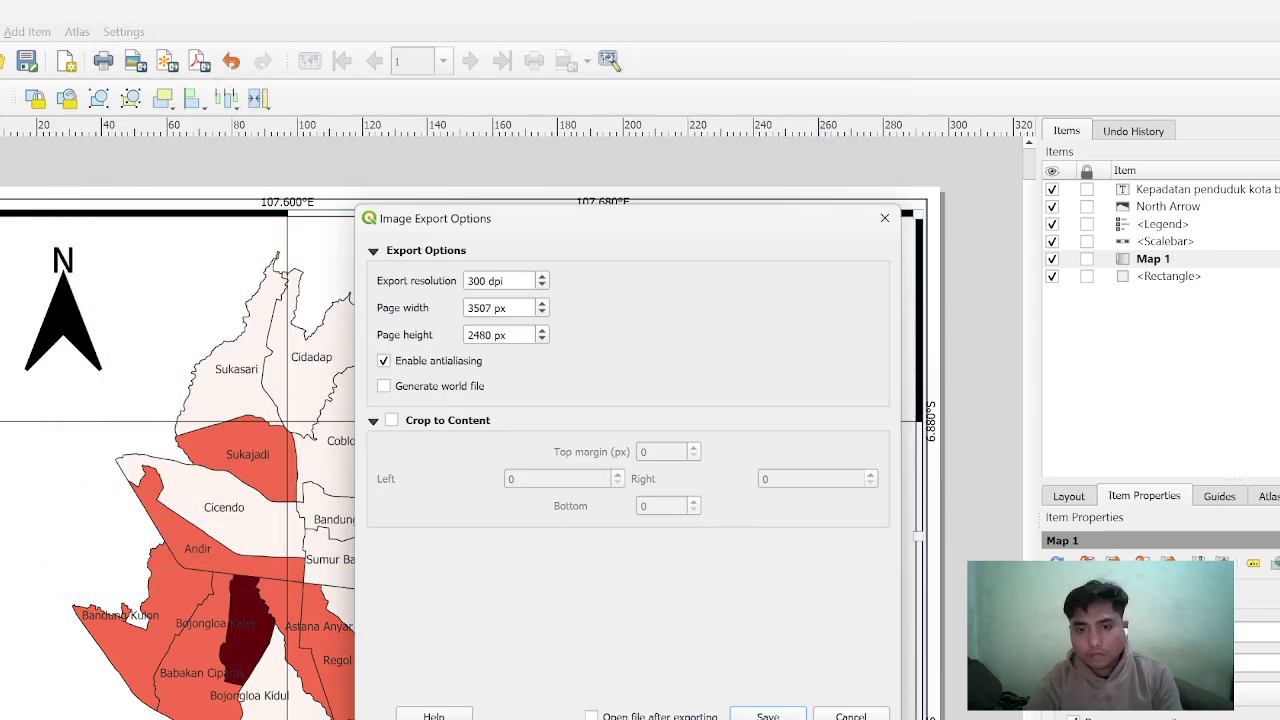
click(768, 716)
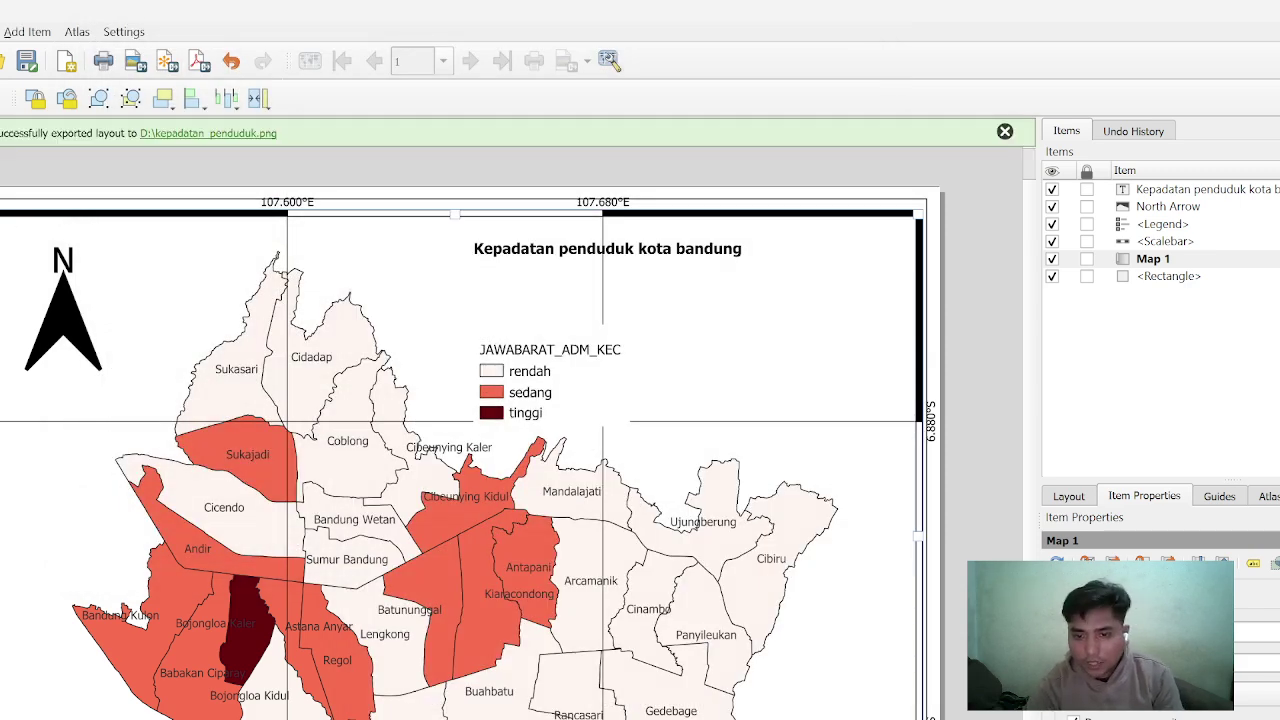
Switch to the dengue journal article in Nitro PDF Pro, go to the page after Tabel 9 and maximize the window
key(alt+Tab)
scroll(1040, 540, down, 10)
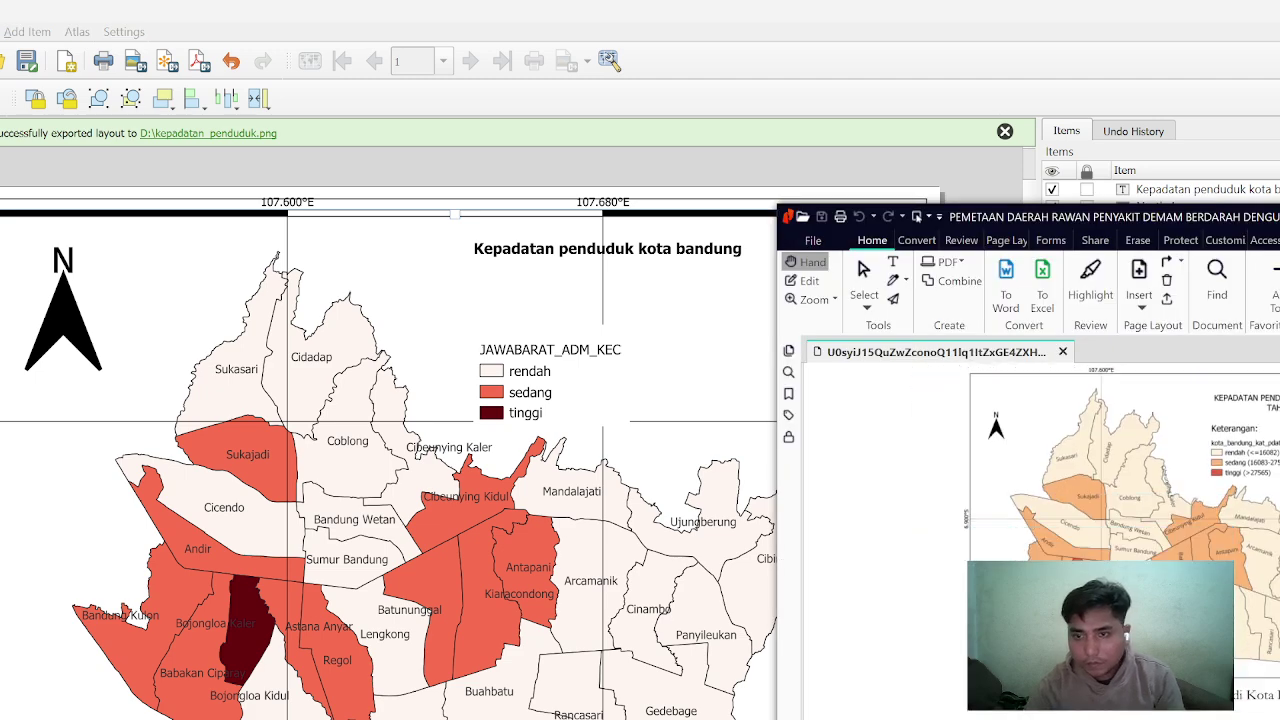
scroll(1040, 540, down, 10)
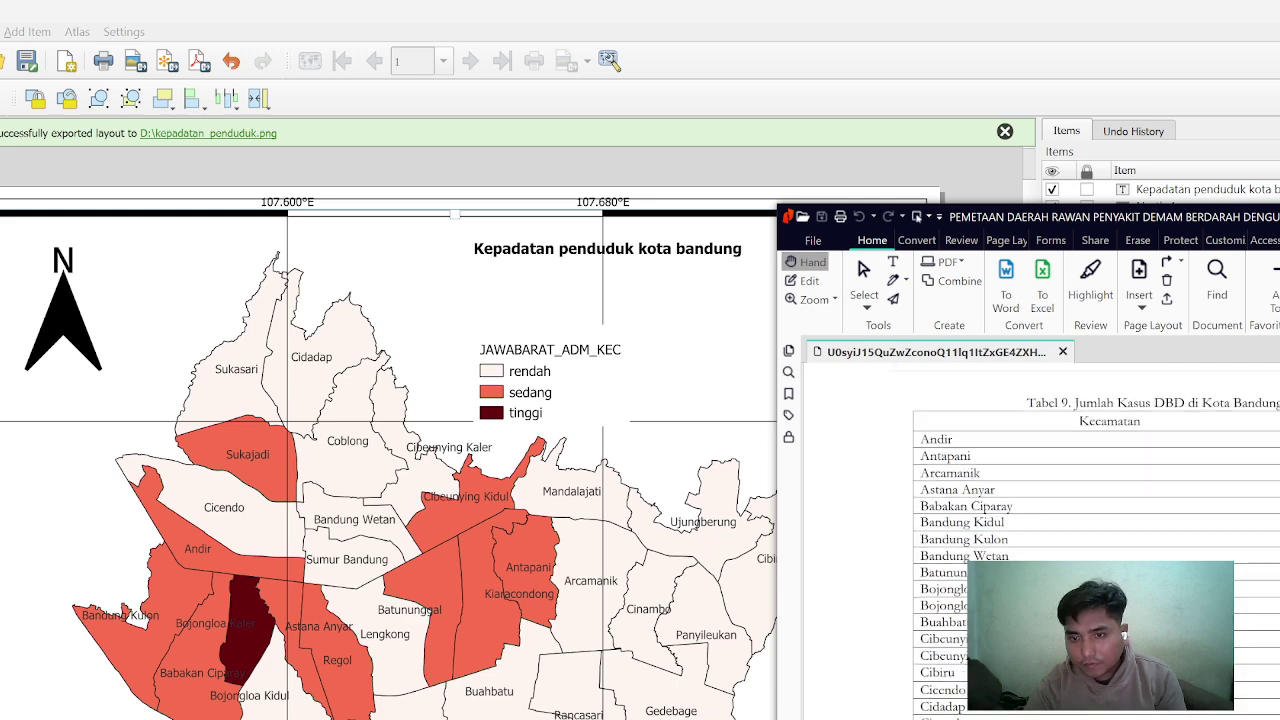
scroll(1042, 551, down, 8)
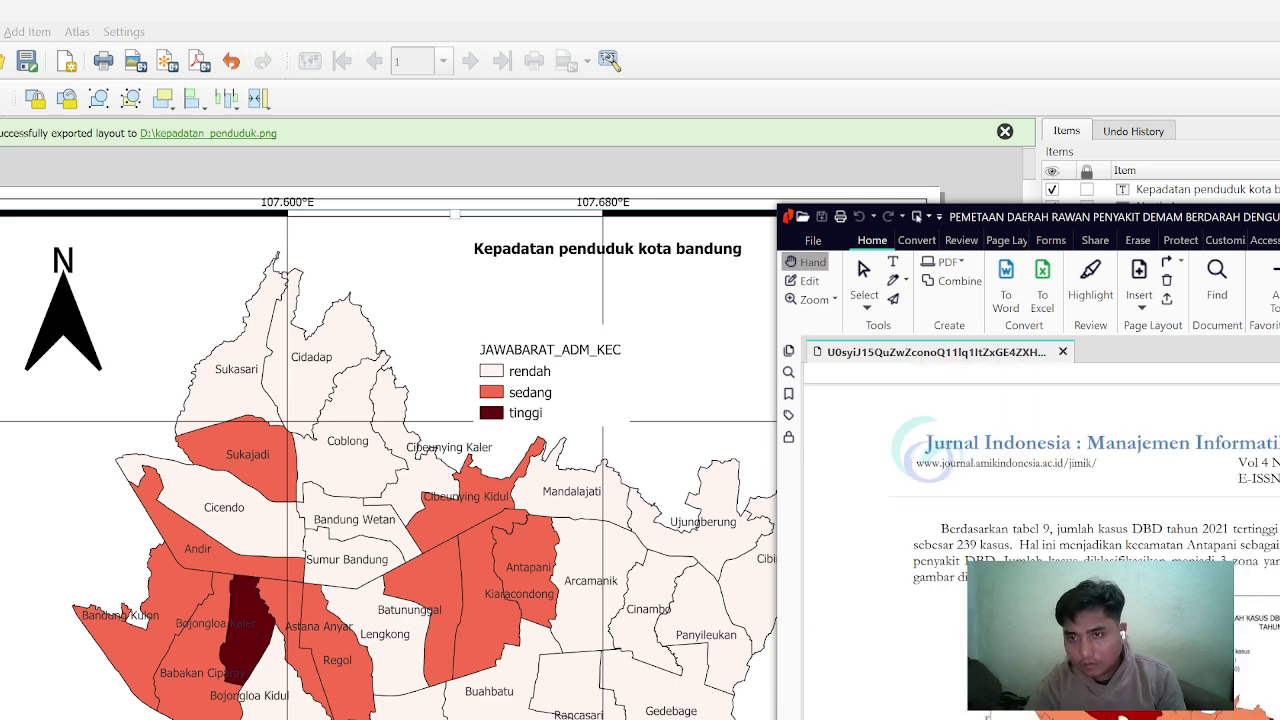
key(super+Up)
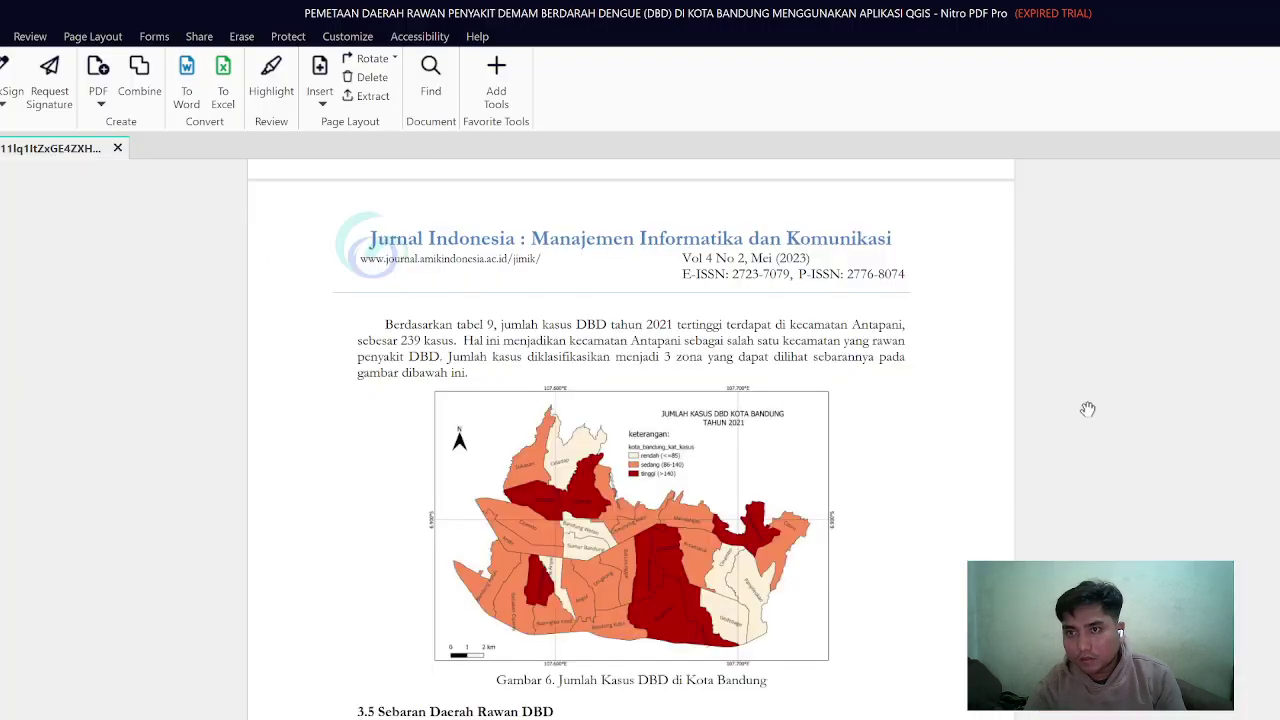
Examine the article's population density section, then the dengue case table and classified case map for Bandung in 2021
scroll(727, 466, up, 8)
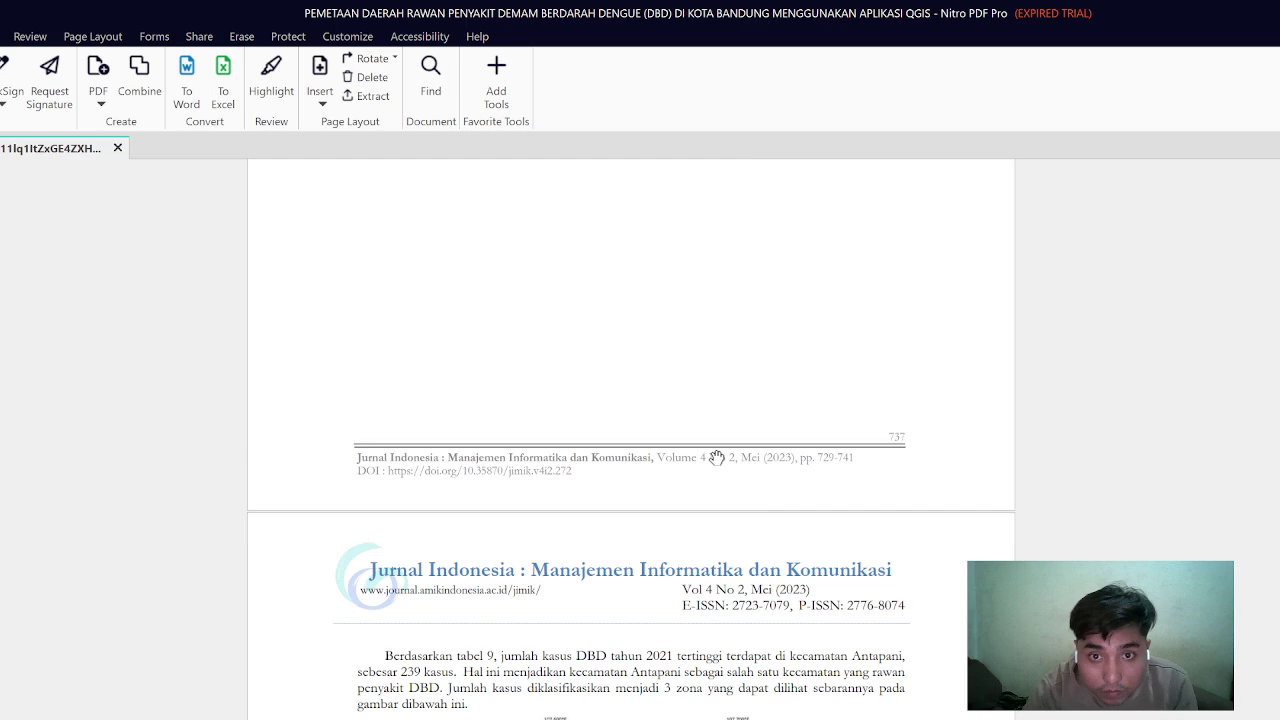
scroll(732, 452, up, 5)
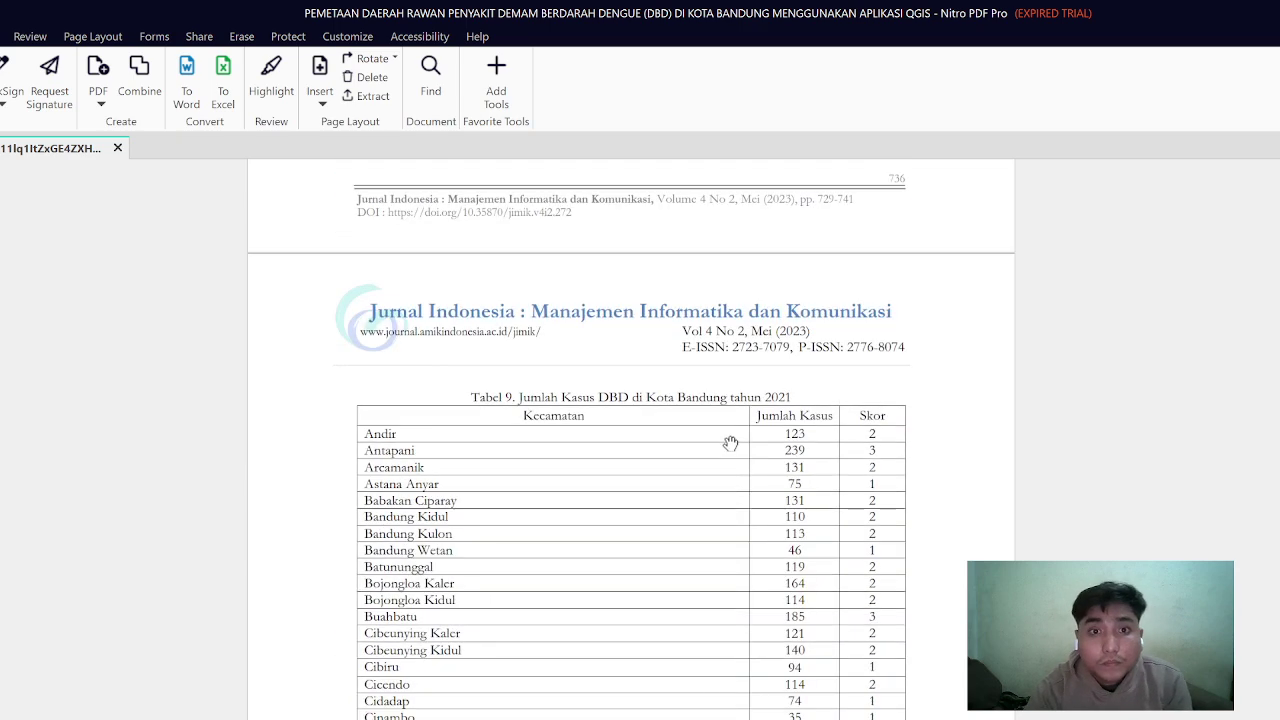
scroll(727, 438, up, 2)
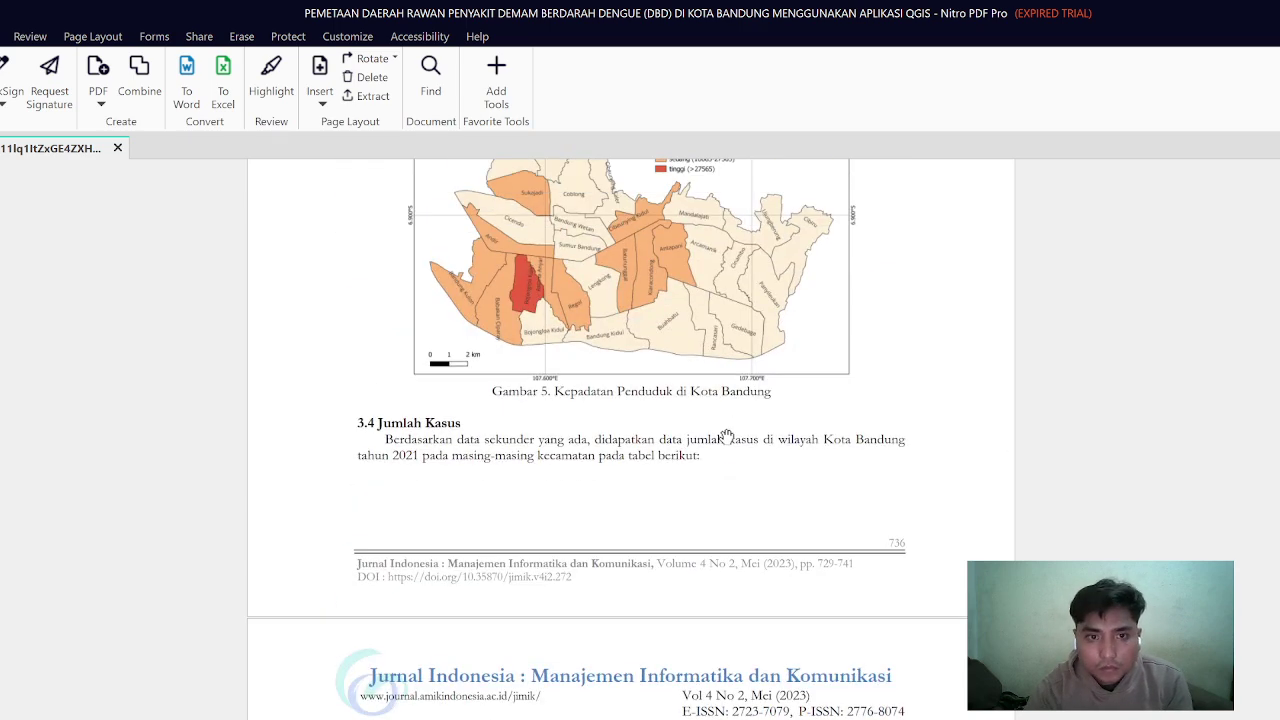
scroll(727, 437, up, 8)
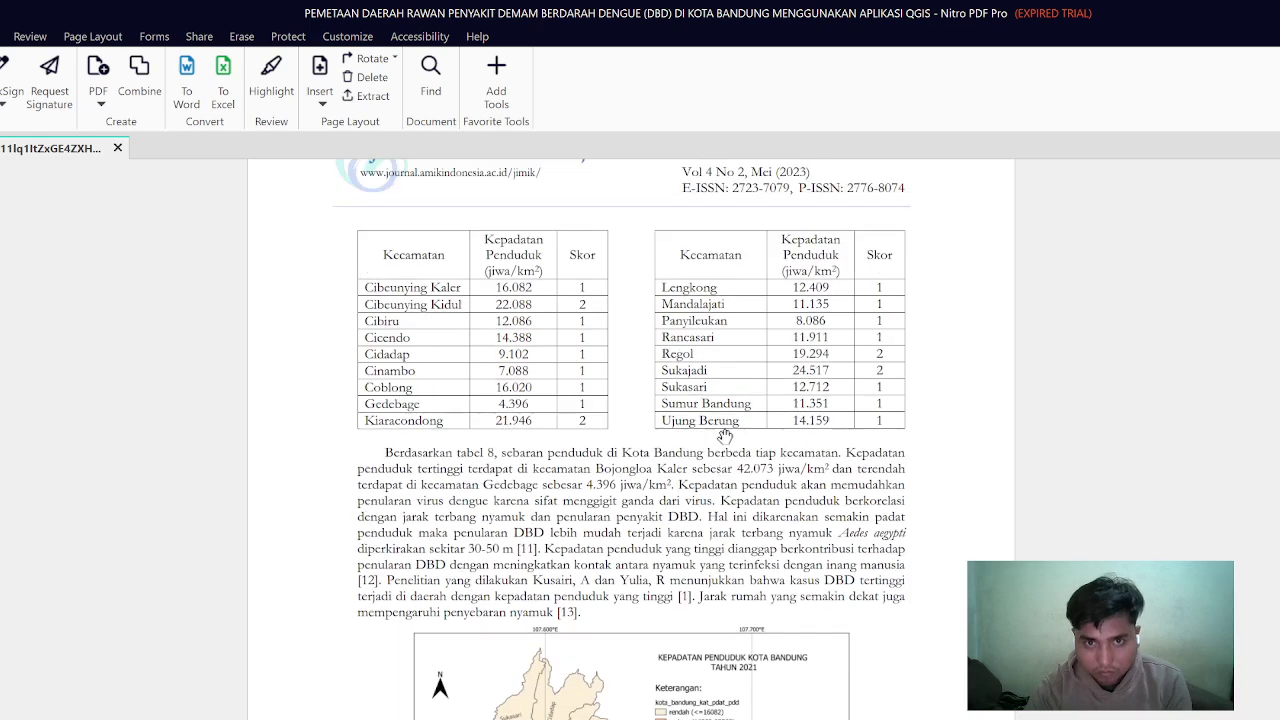
scroll(733, 436, up, 9)
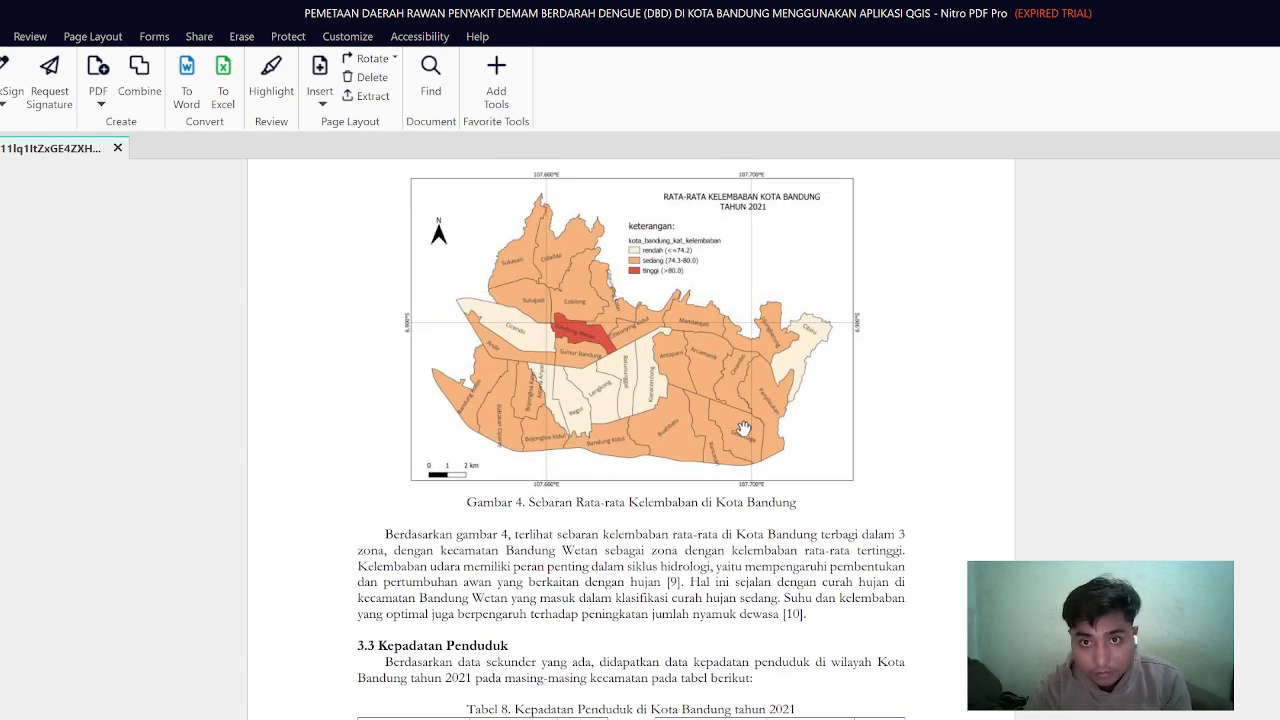
scroll(743, 428, down, 5)
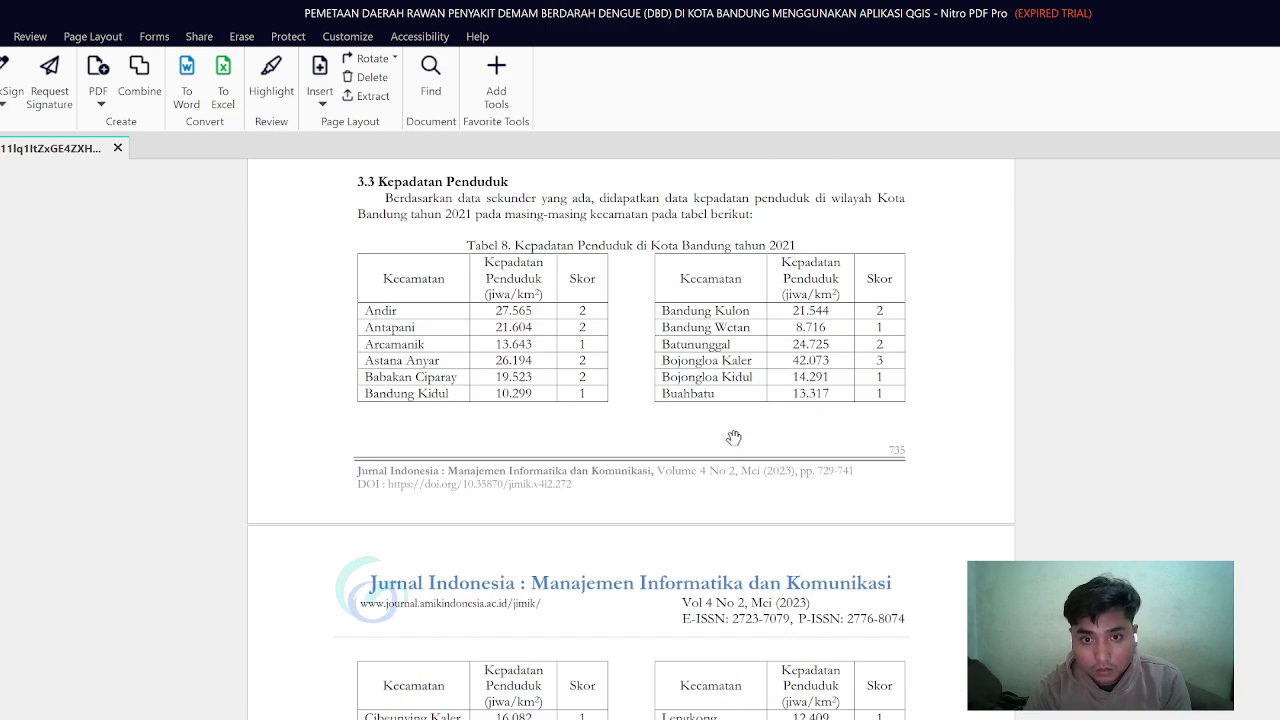
scroll(733, 437, down, 8)
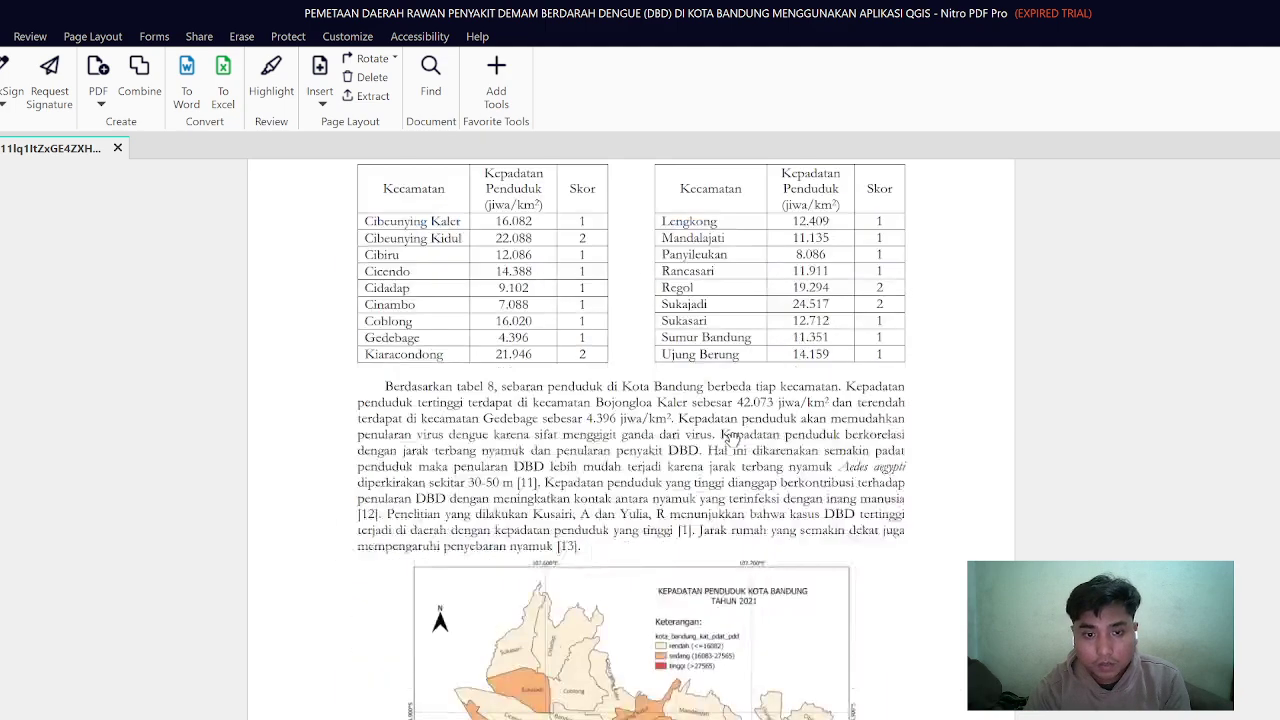
scroll(735, 433, down, 4)
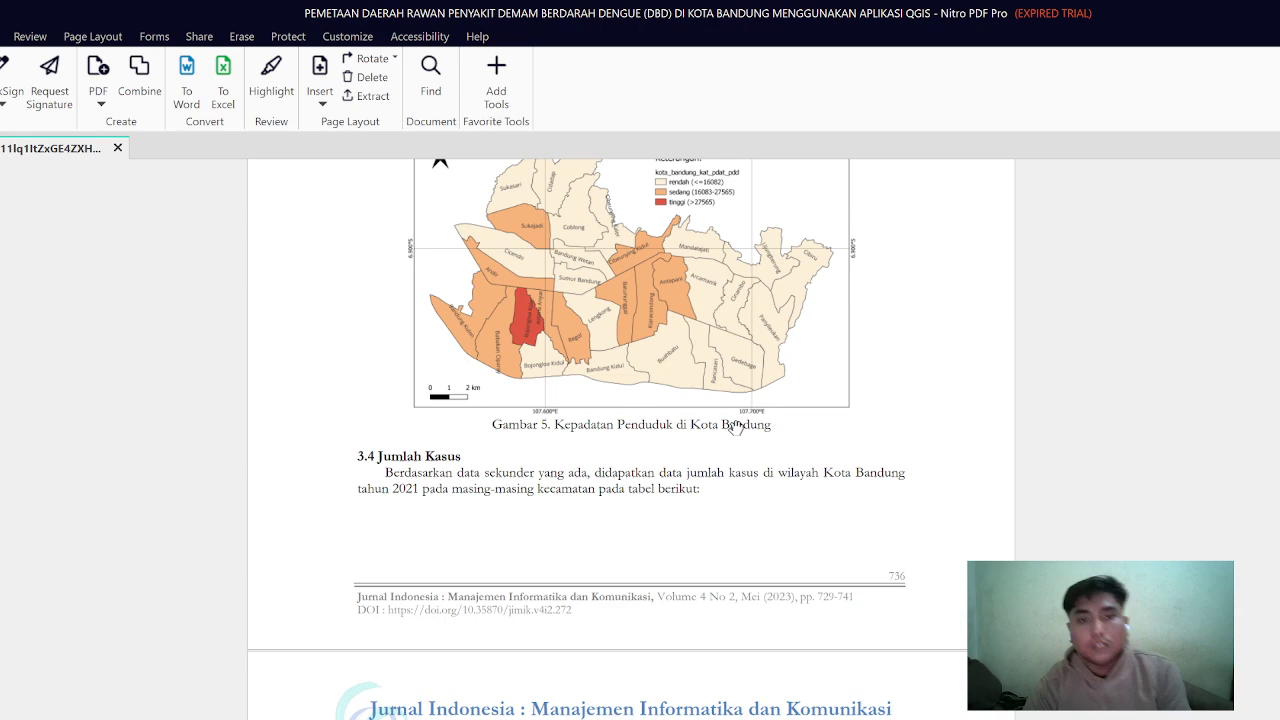
scroll(737, 430, down, 7)
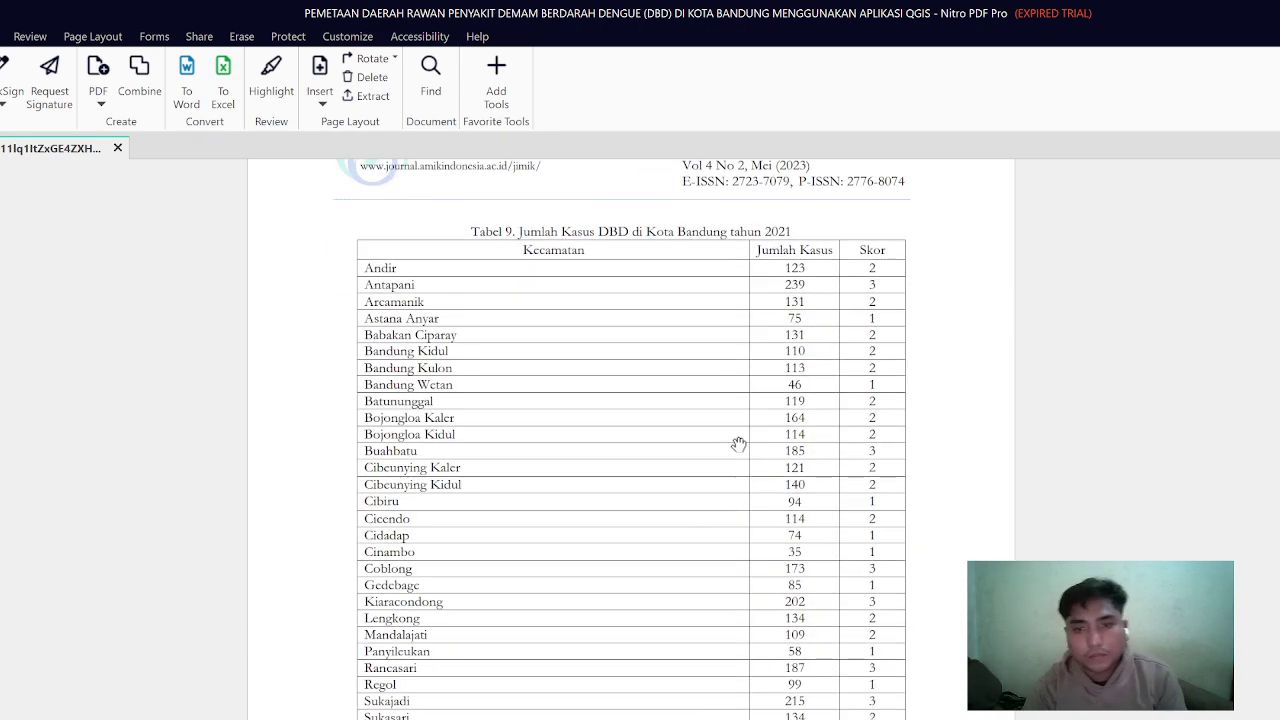
scroll(737, 444, down, 5)
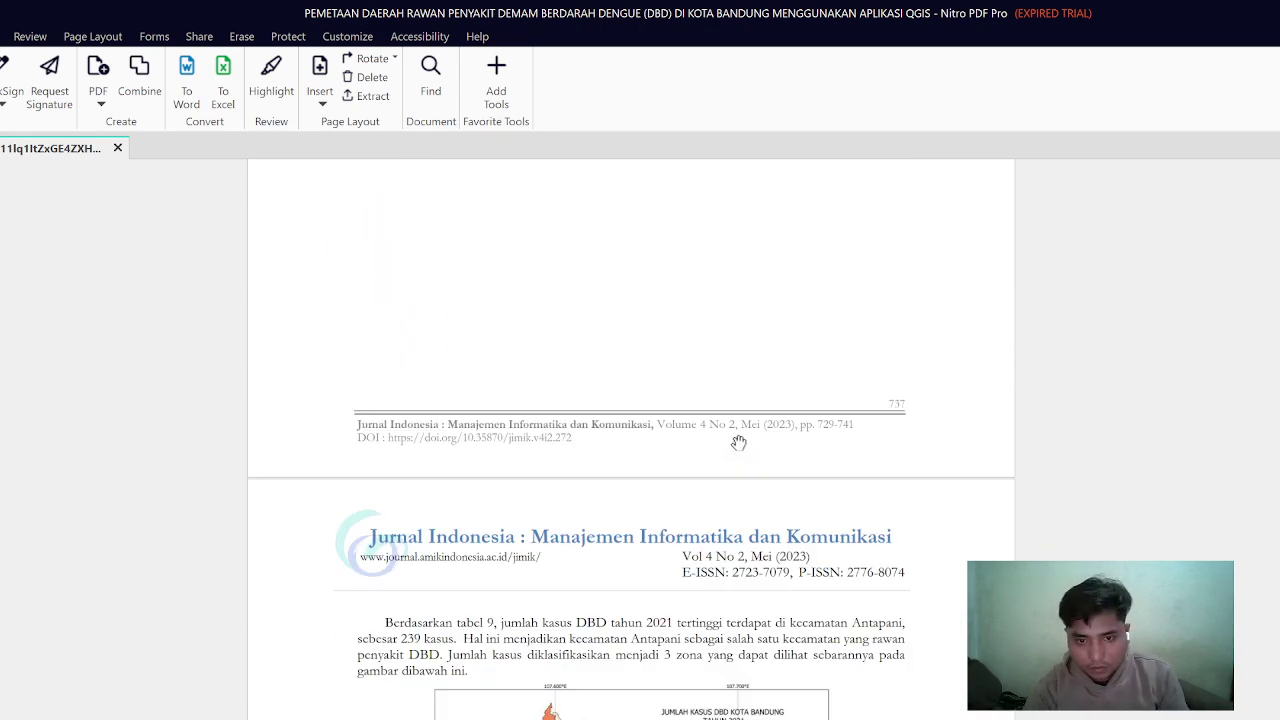
scroll(737, 441, down, 1)
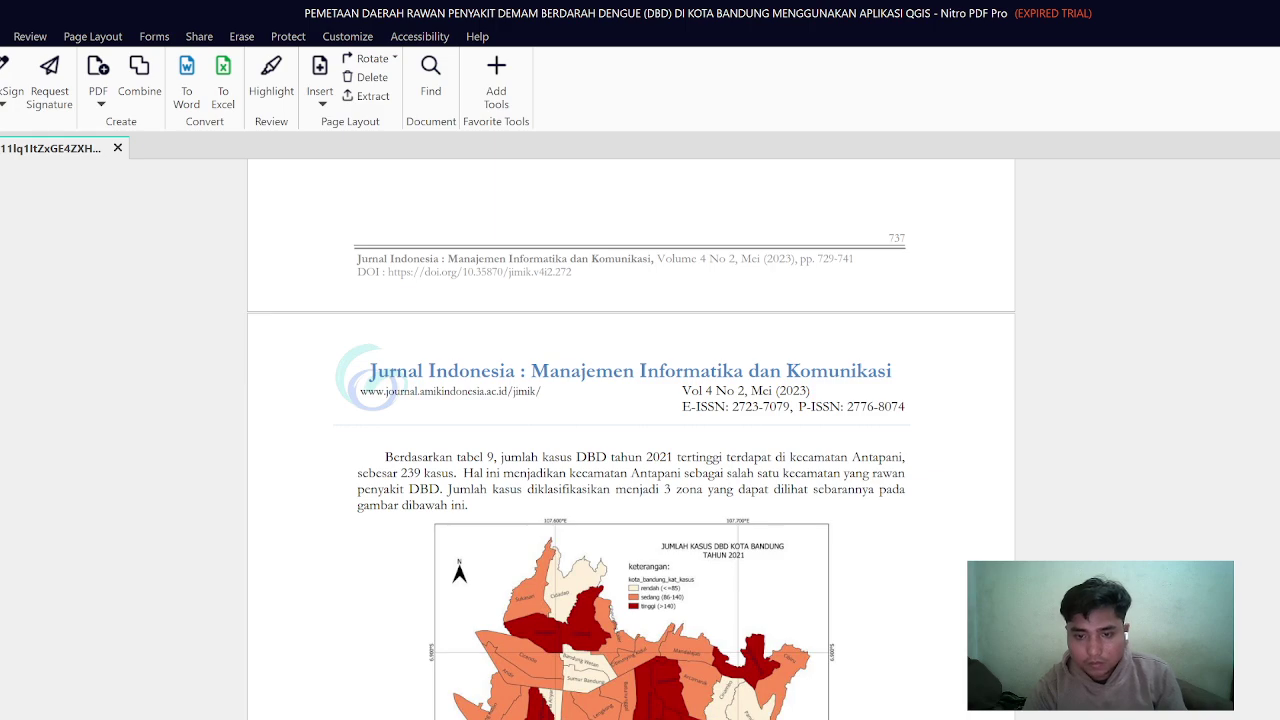
Switch to the main QGIS window and remove the three filtered JAWABARAT_ADM_KEC layers listed below the population density layer
key(alt+Tab)
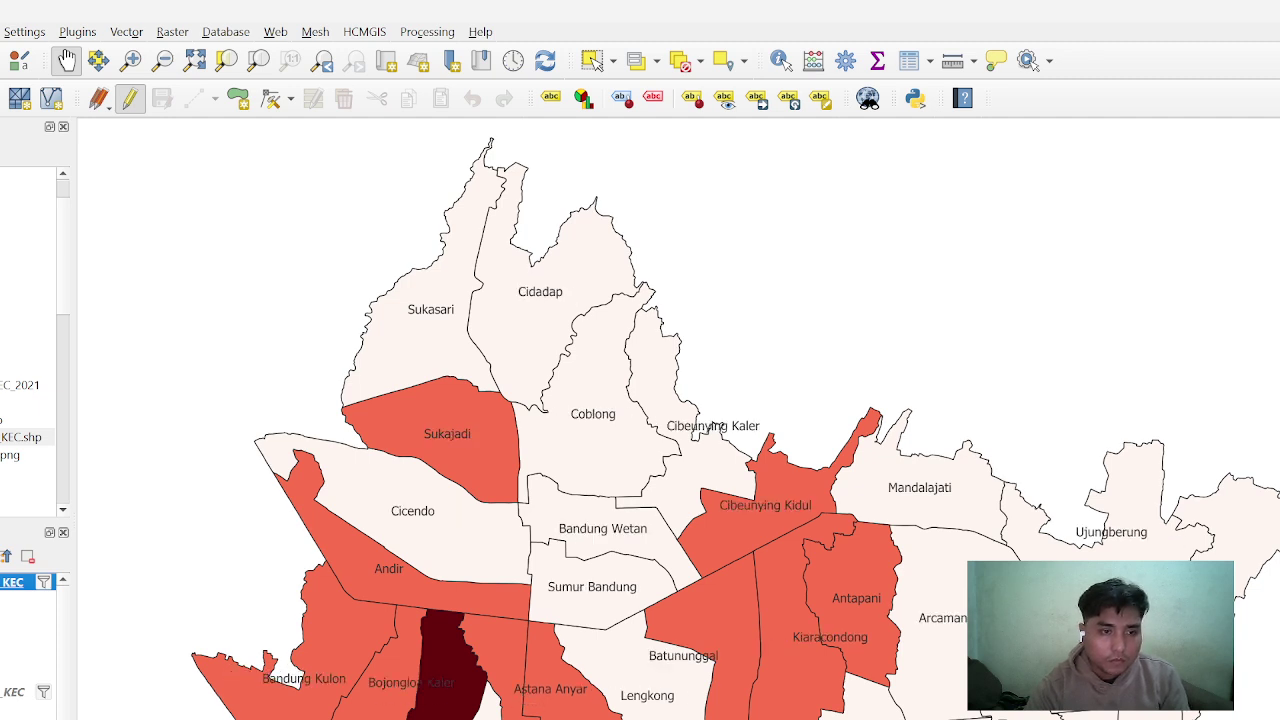
right_click(12, 692)
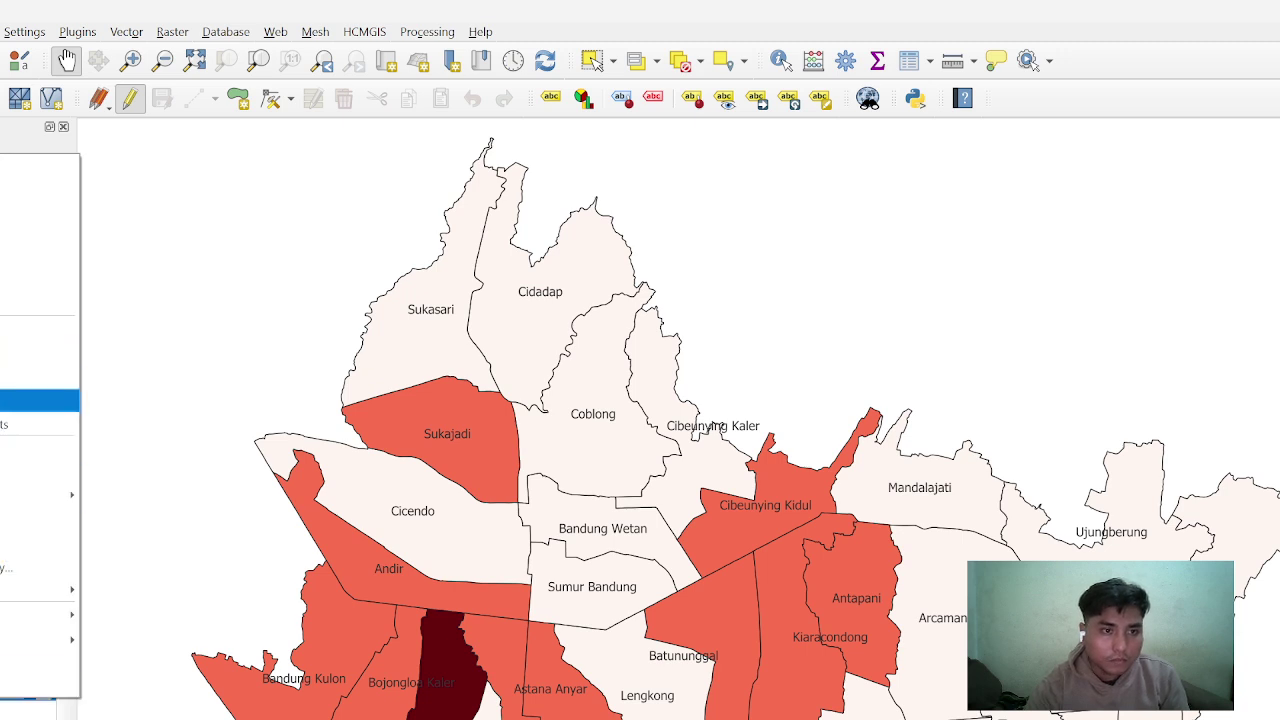
click(40, 352)
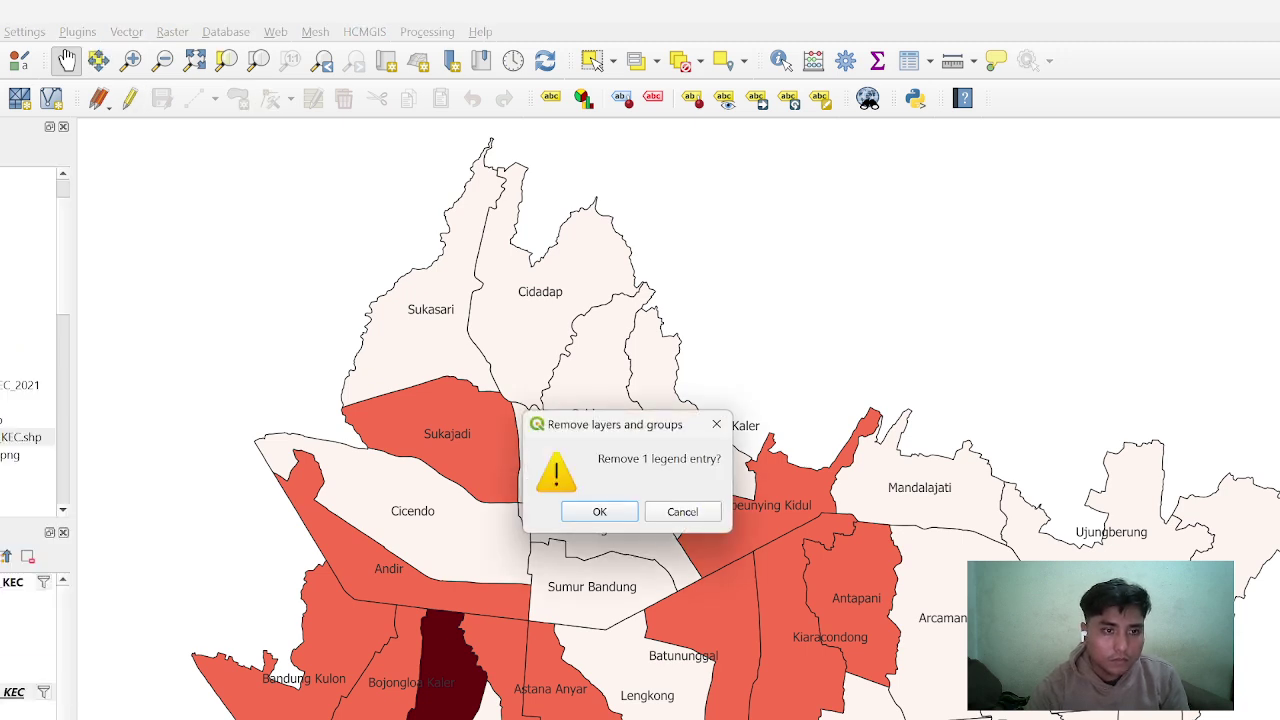
click(597, 512)
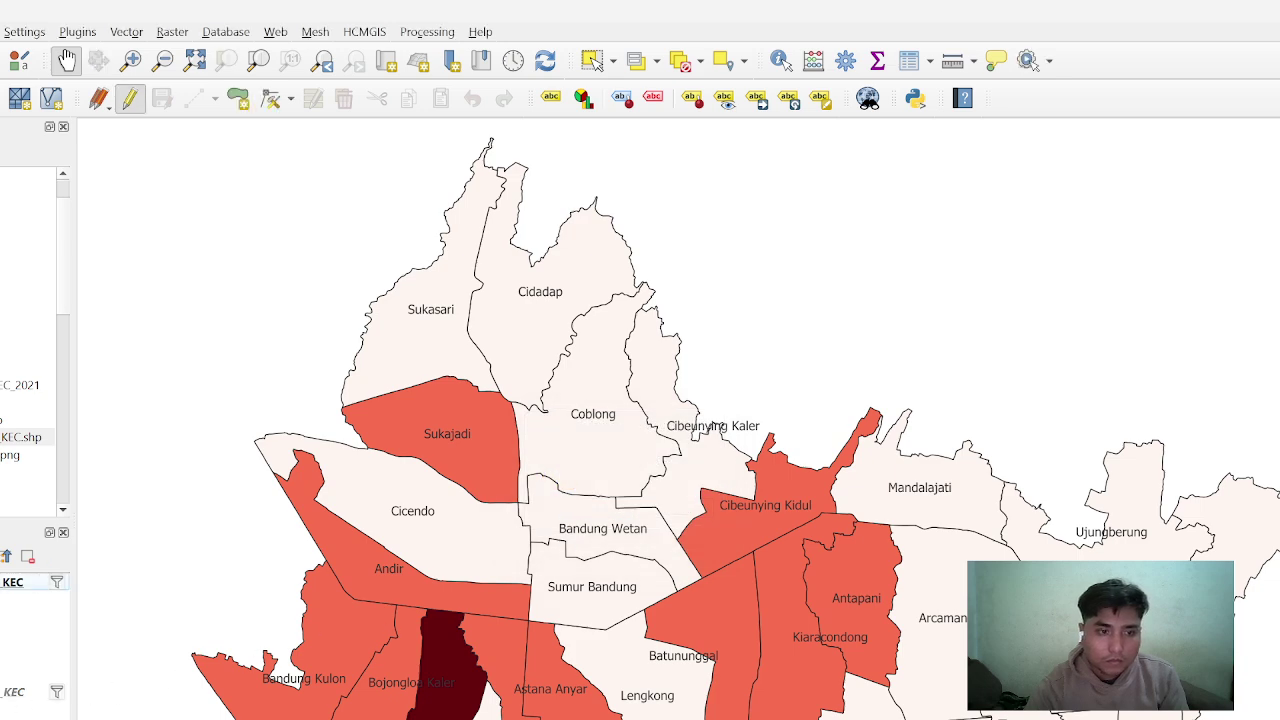
right_click(30, 710)
key(Escape)
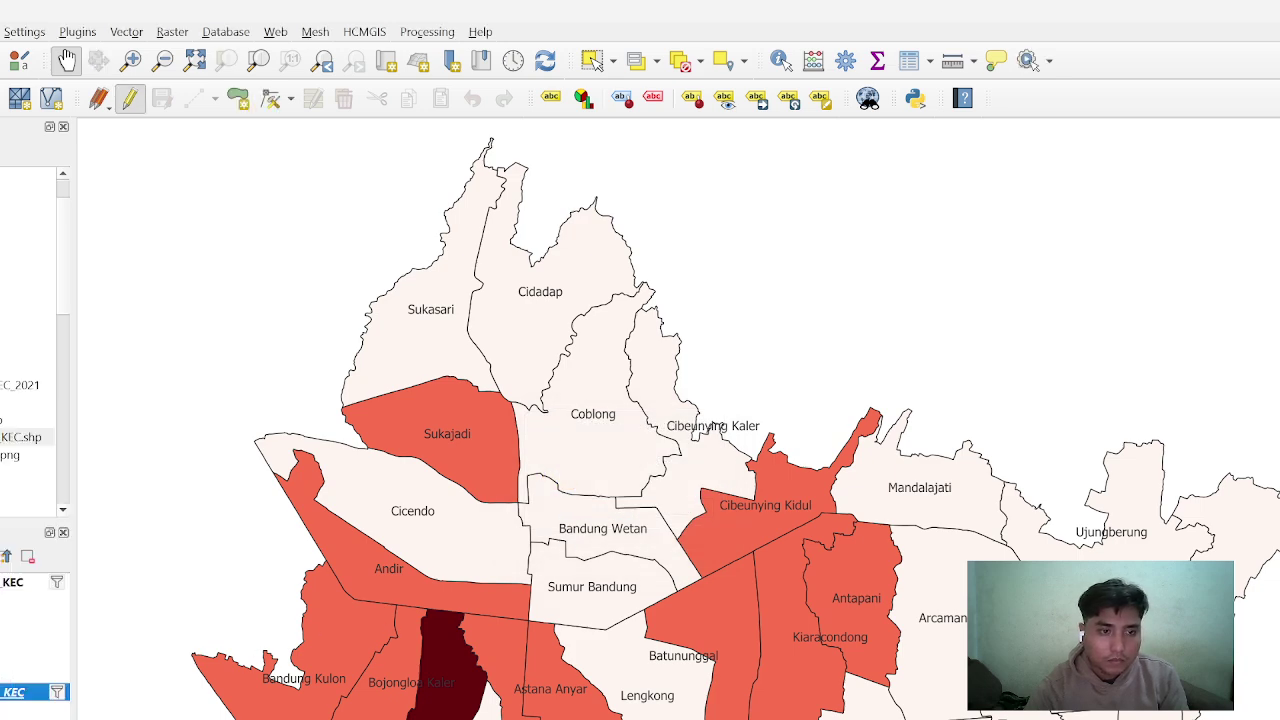
right_click(30, 694)
click(12, 346)
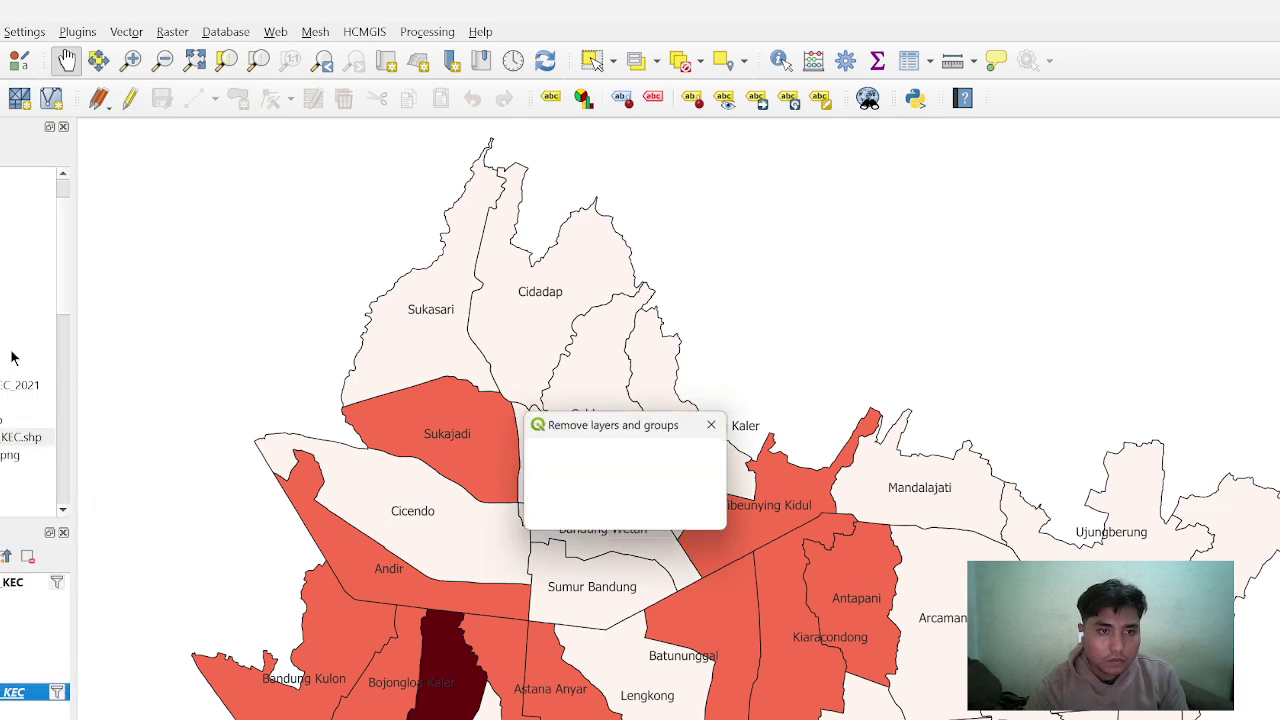
click(600, 513)
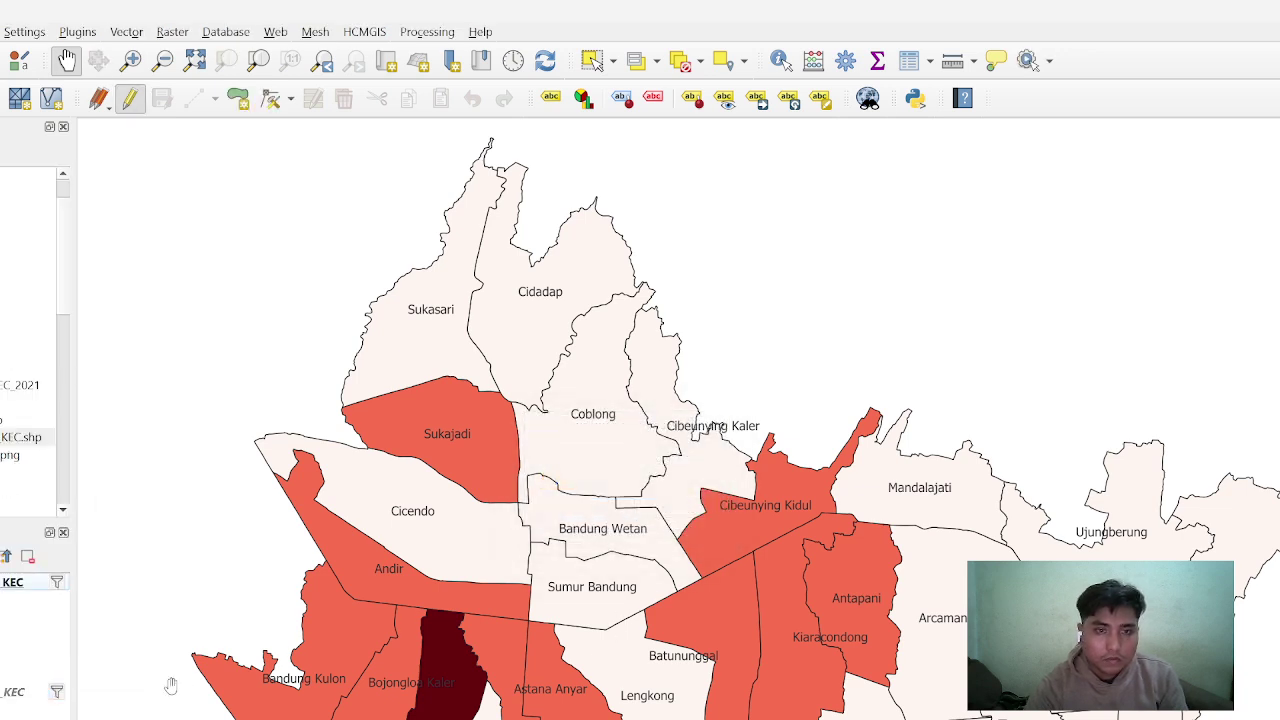
right_click(30, 692)
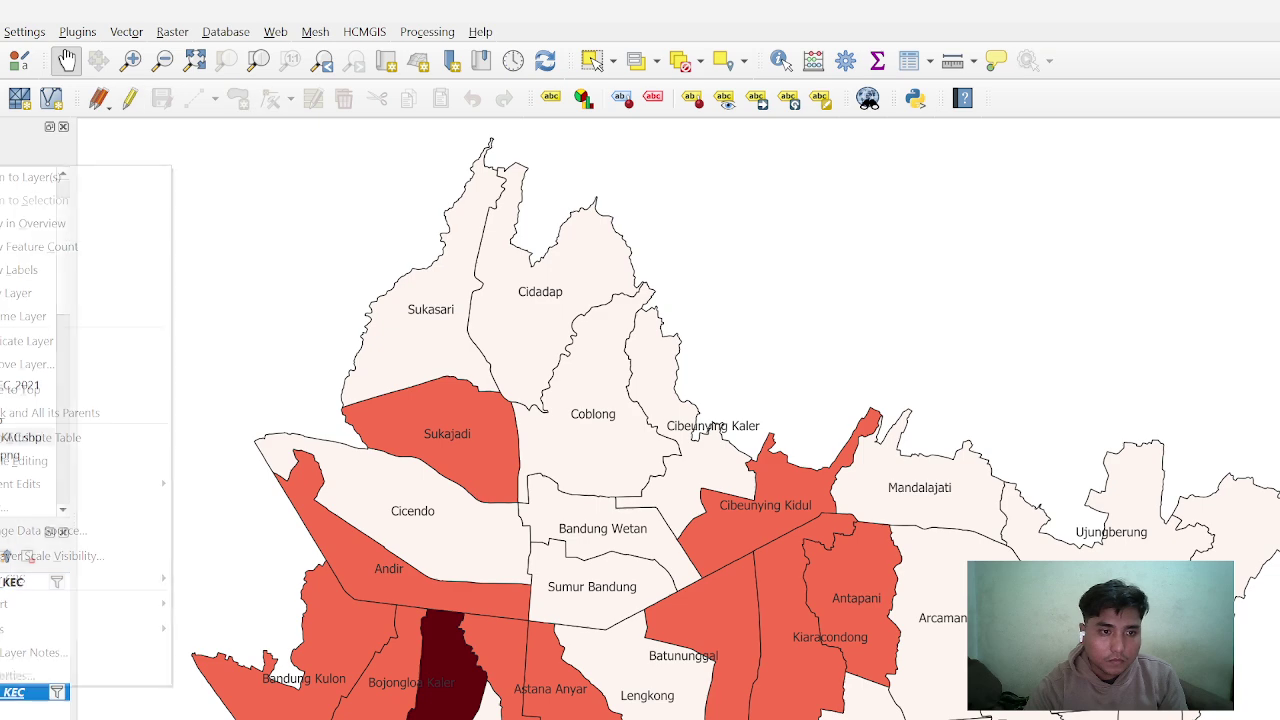
click(73, 364)
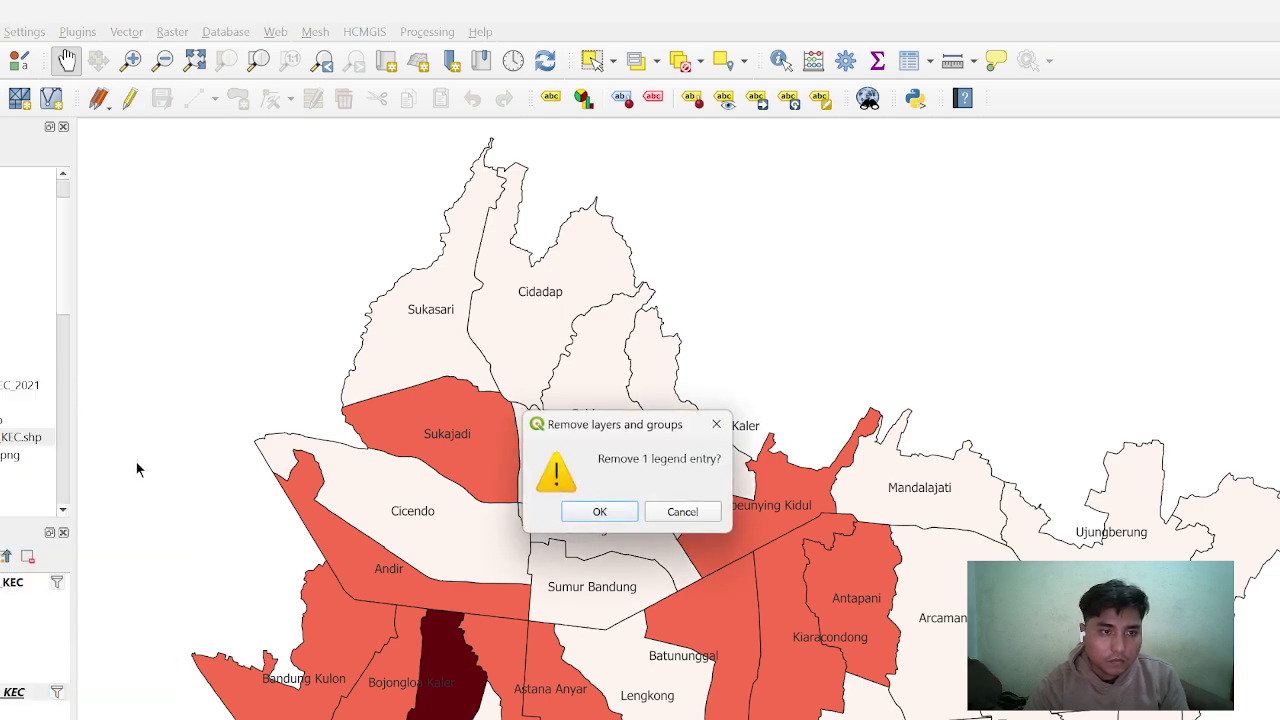
click(598, 516)
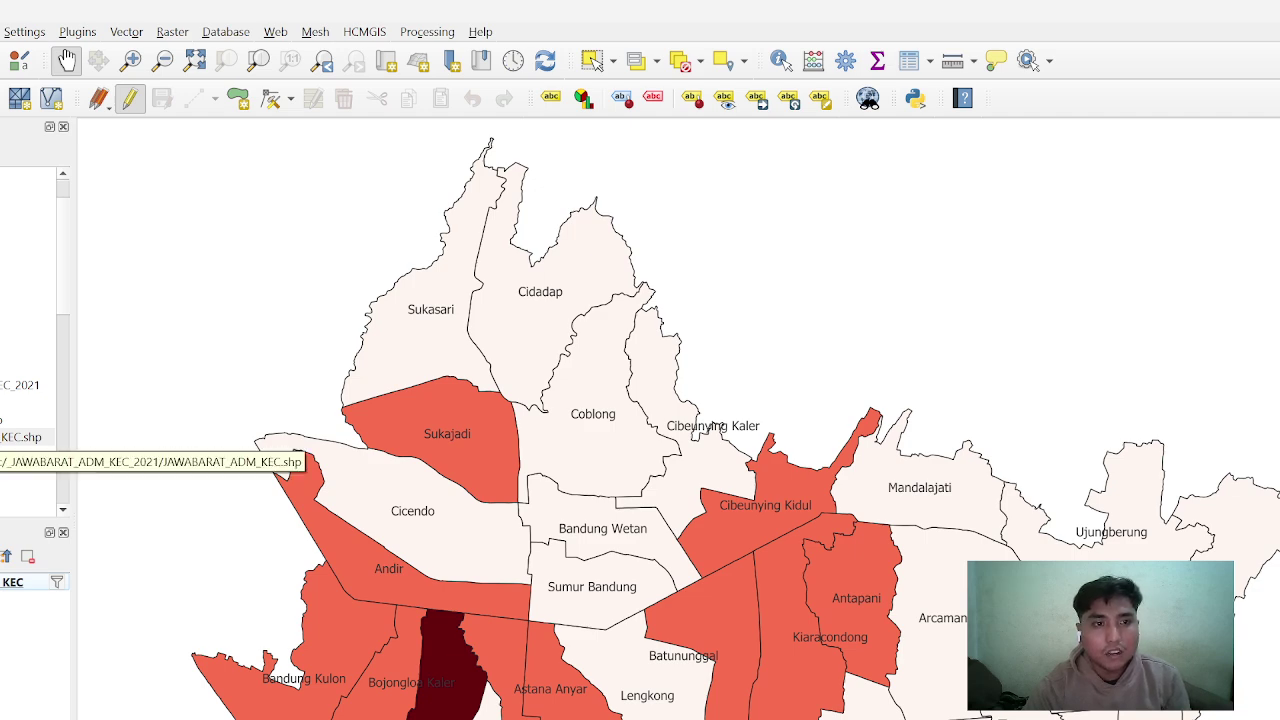
Add JAWABARAT_ADM_KEC.shp to the project as a new layer above the density layer and fit the map to its full extent
drag(20, 437, 14, 699)
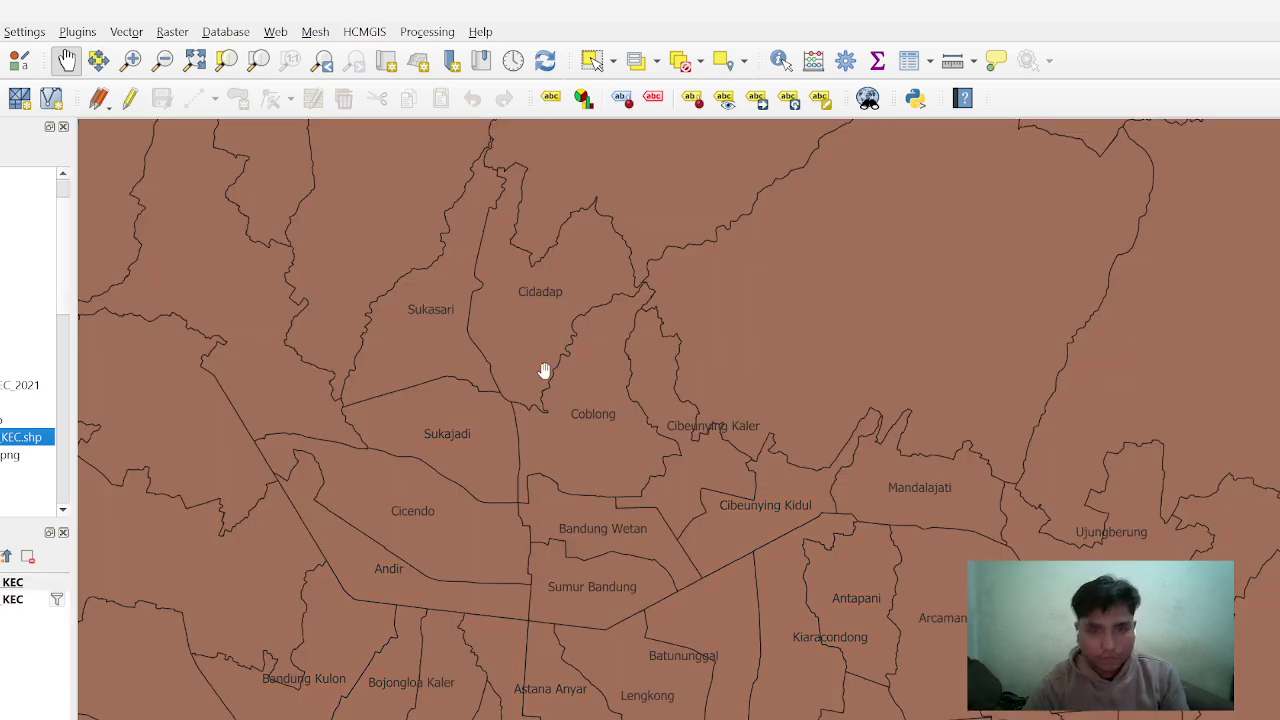
click(195, 60)
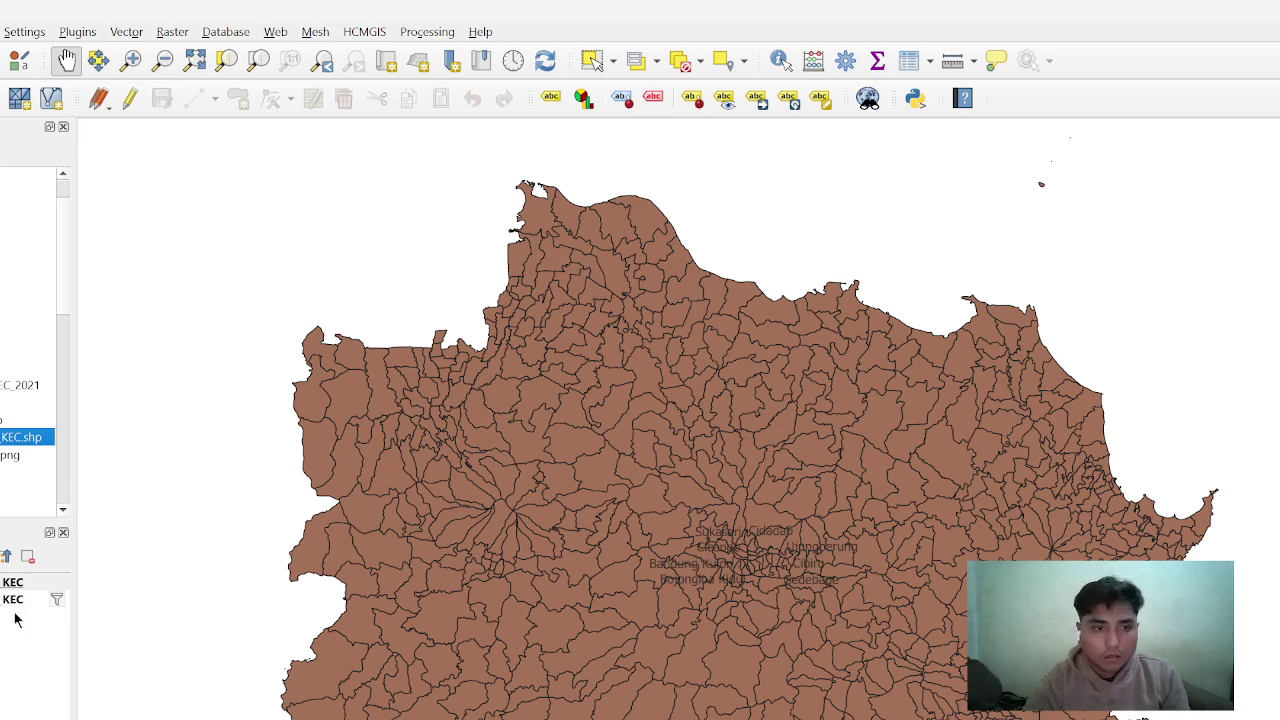
Open the Query Builder from the source properties of the upper JAWABARAT_ADM_KEC layer
click(13, 582)
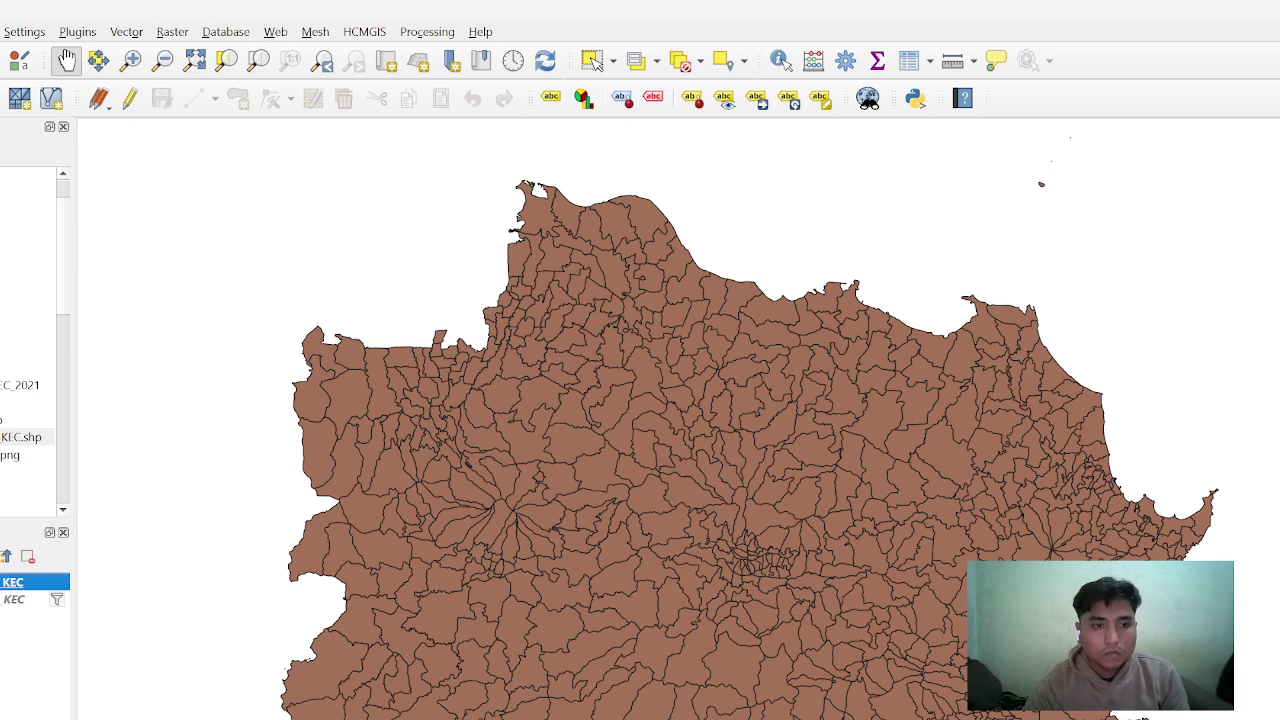
right_click(35, 600)
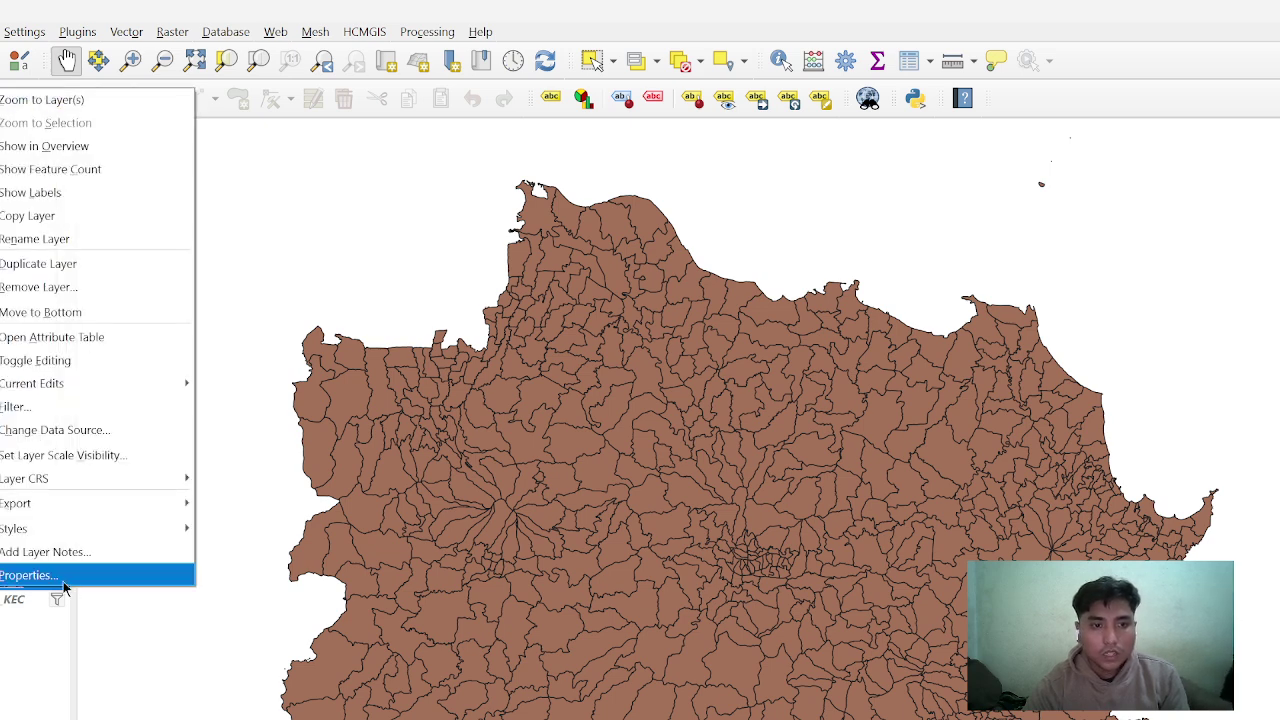
click(57, 578)
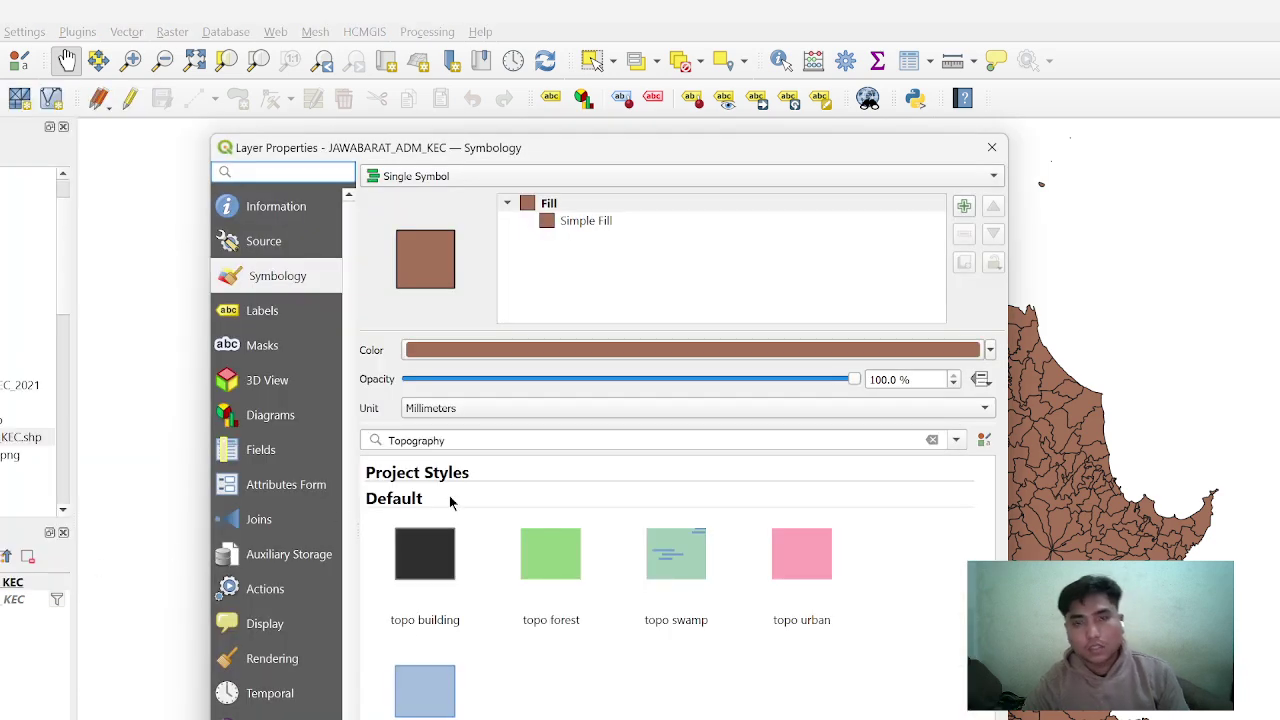
mouse_move(507, 355)
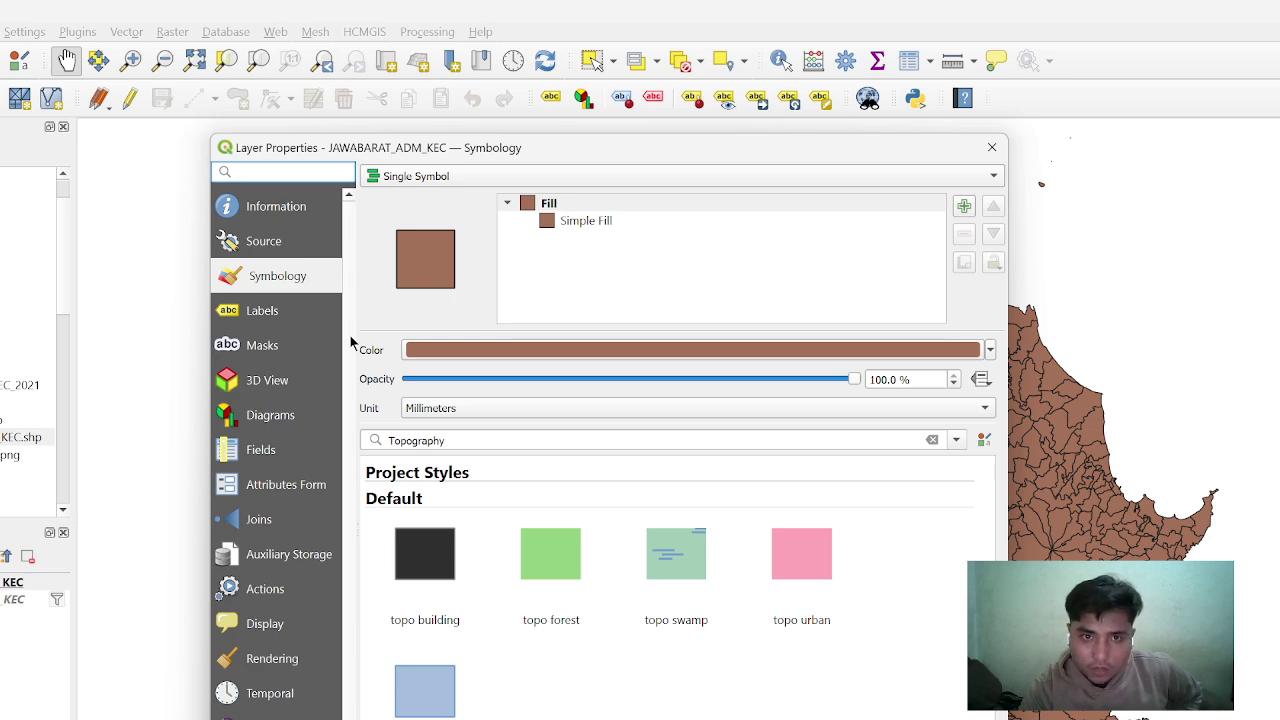
click(285, 245)
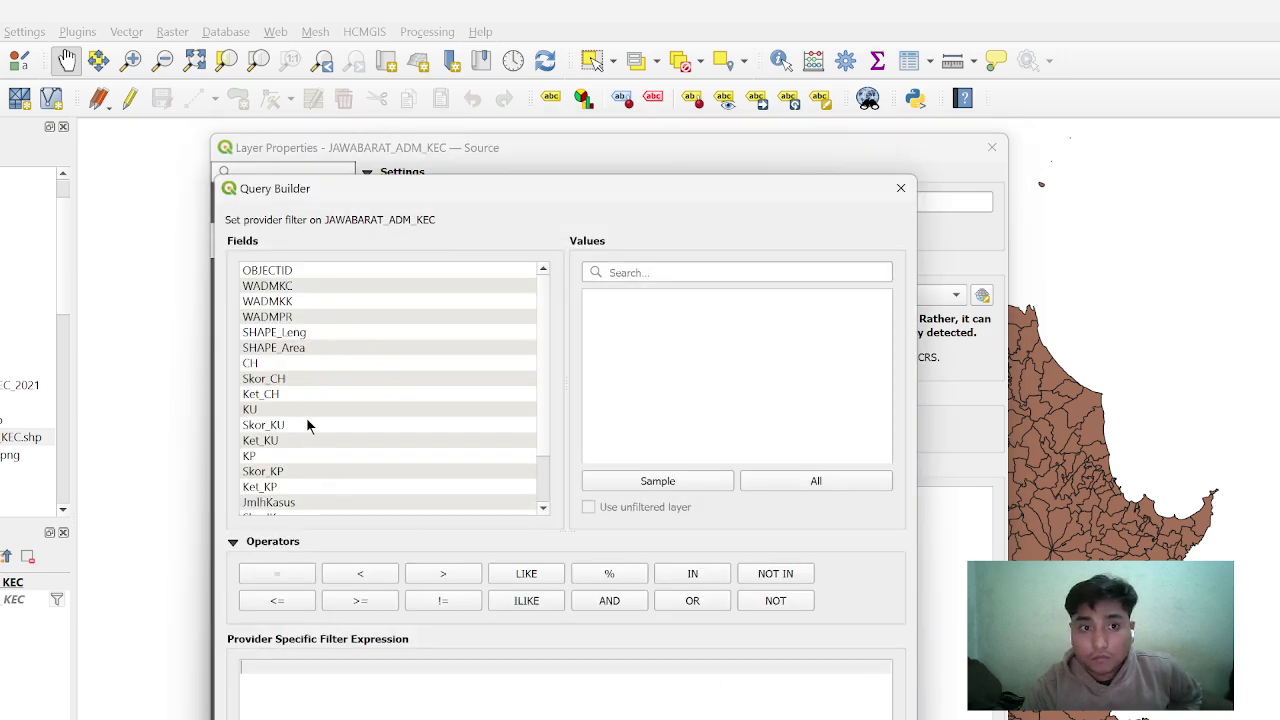
Begin the filter expression with "WADMKK" = and search all of that field's values for "kota"
double_click(295, 305)
click(285, 578)
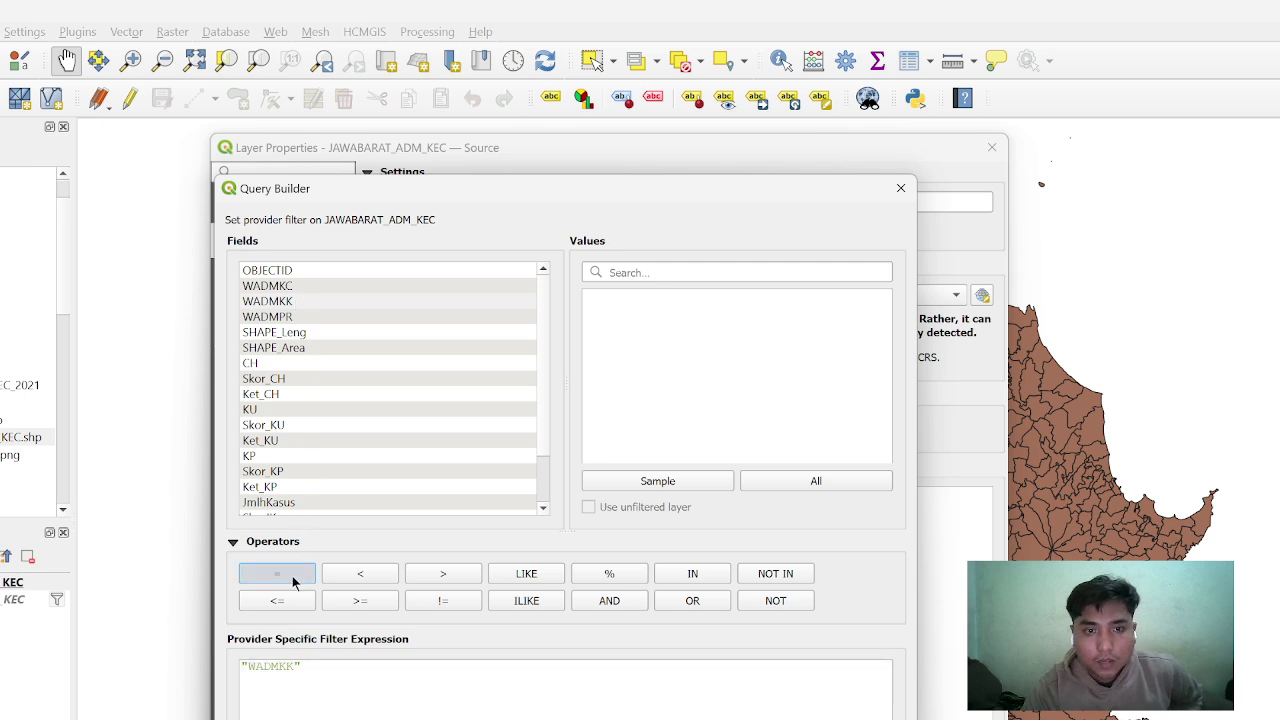
click(862, 483)
click(722, 280)
text(kota)
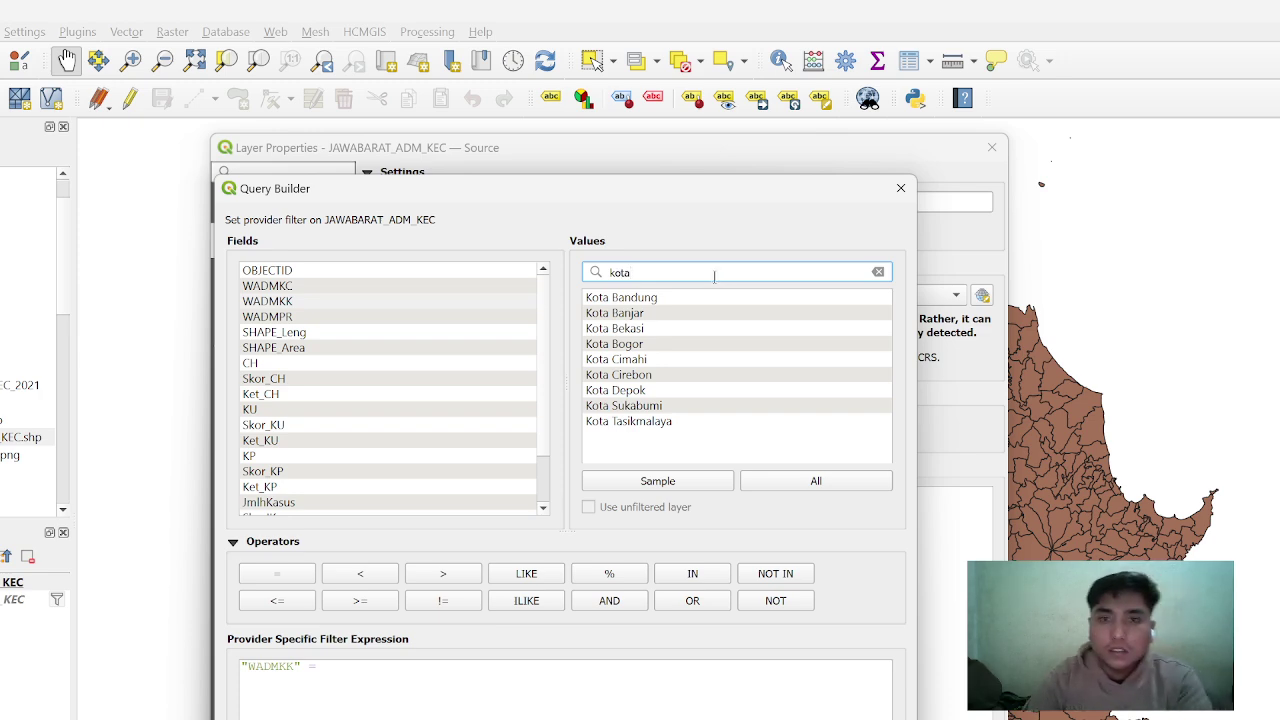
click(697, 294)
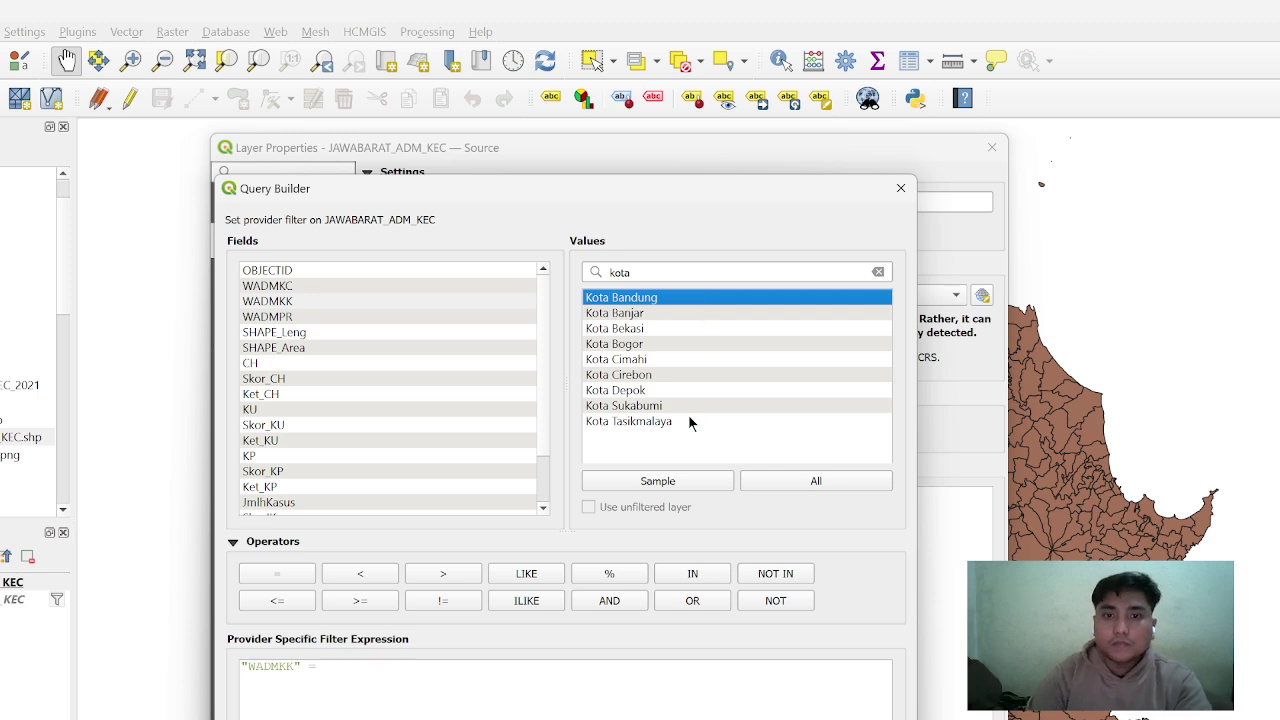
click(440, 718)
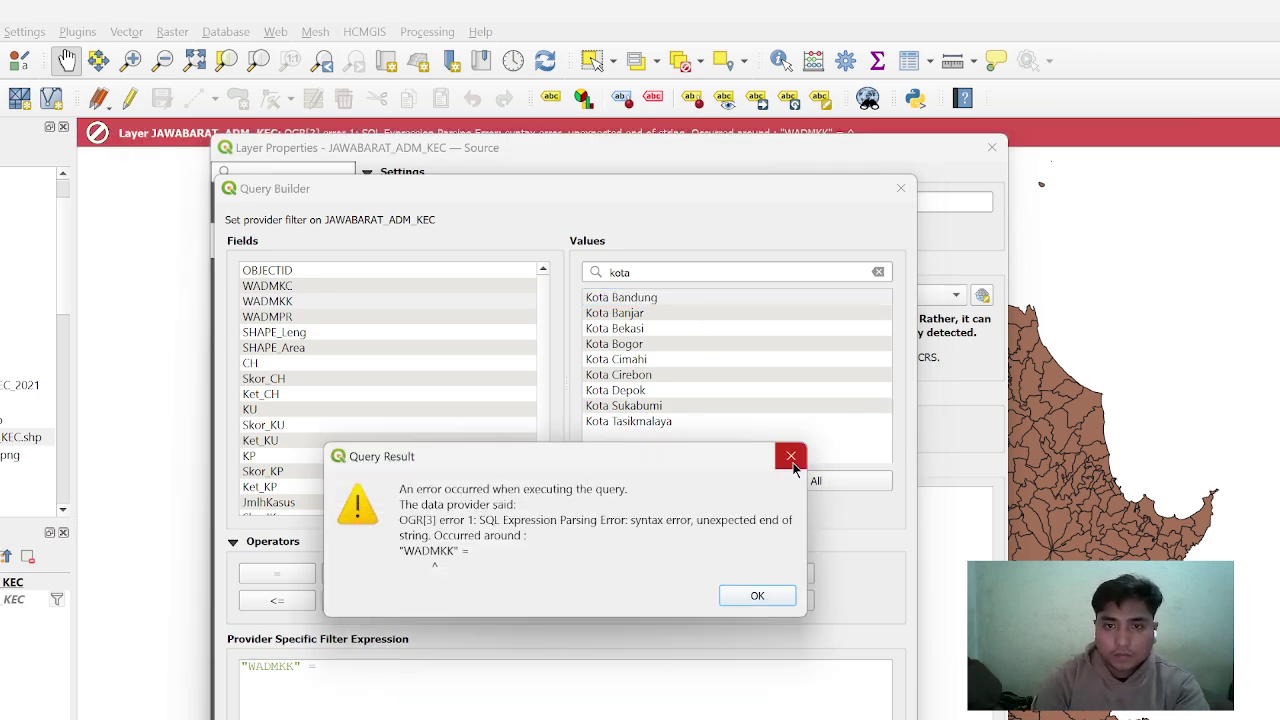
click(790, 456)
Complete the filter expression with the value 'Kota Bandung' and apply it to the layer
double_click(654, 298)
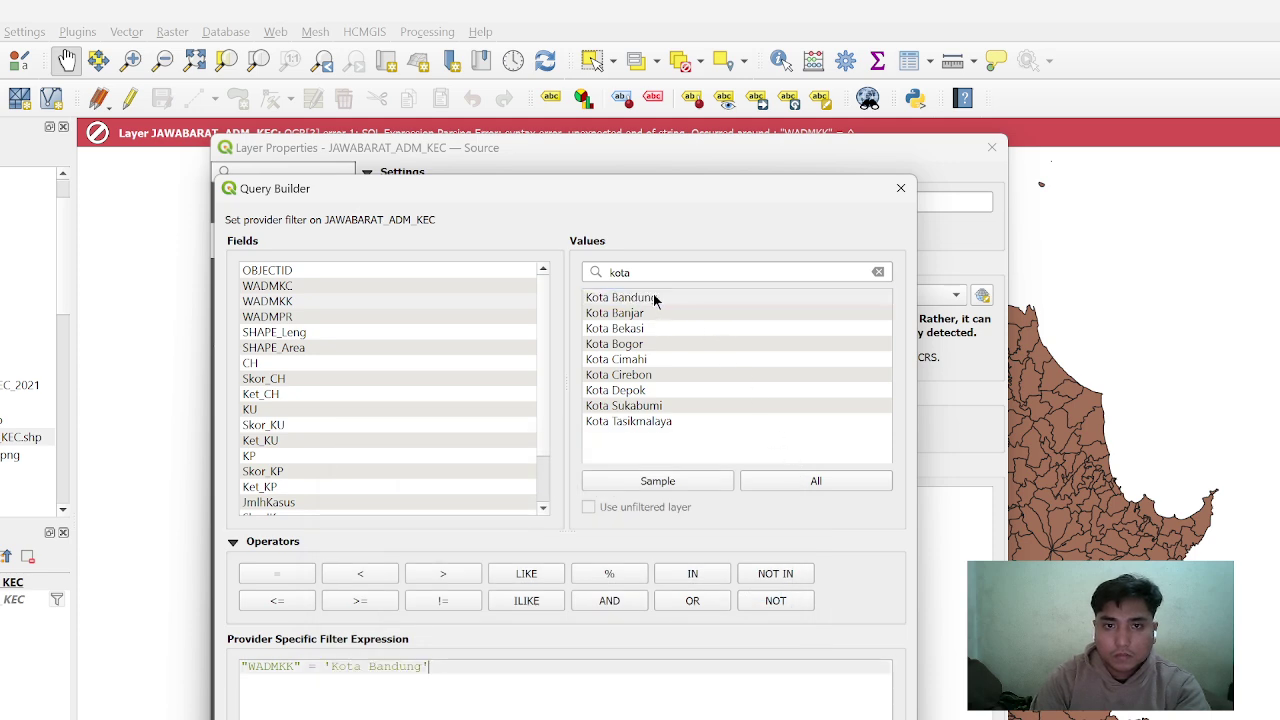
key(Return)
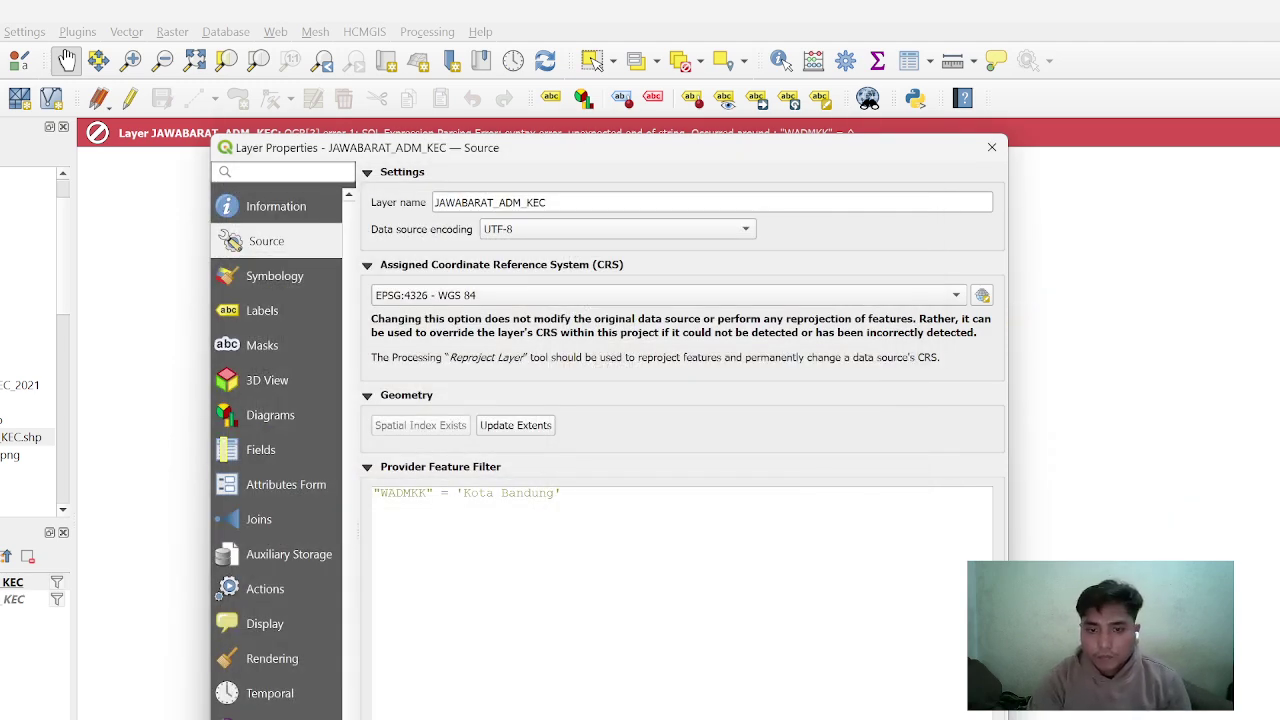
key(Return)
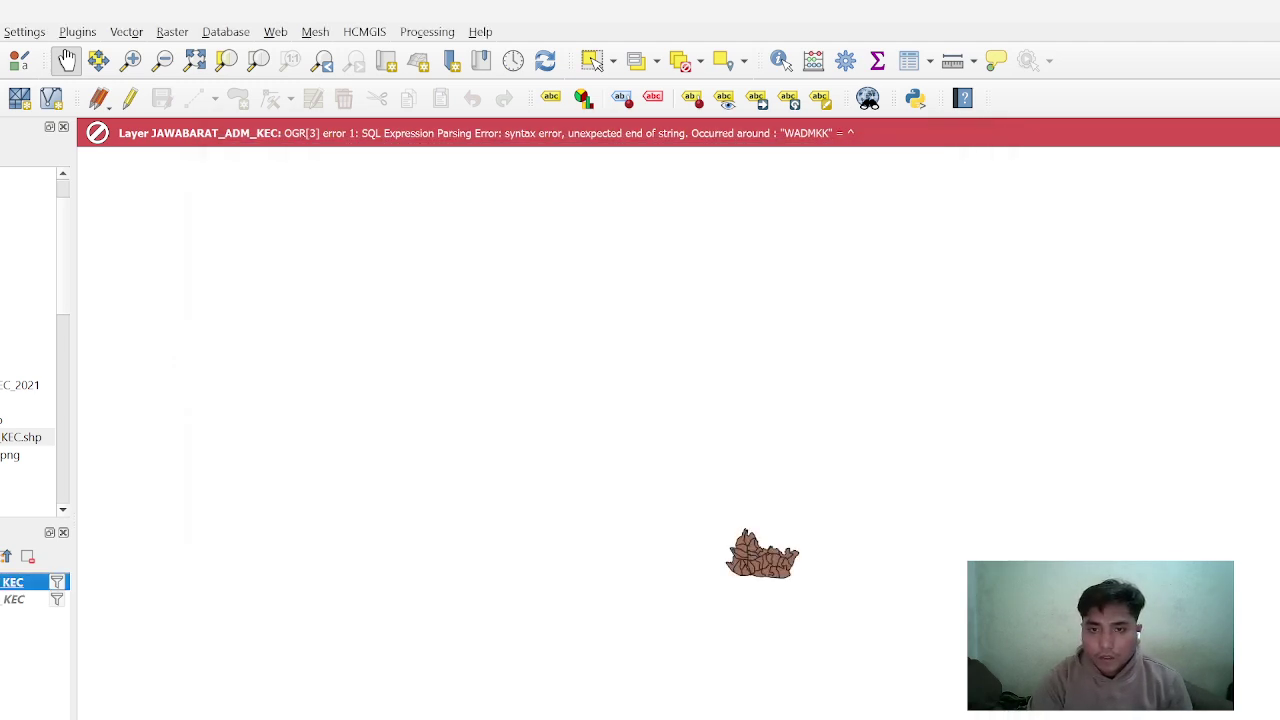
Turn on single labels for the filtered JAWABARAT_ADM_KEC layer, using WADMKC as the label value
click(194, 61)
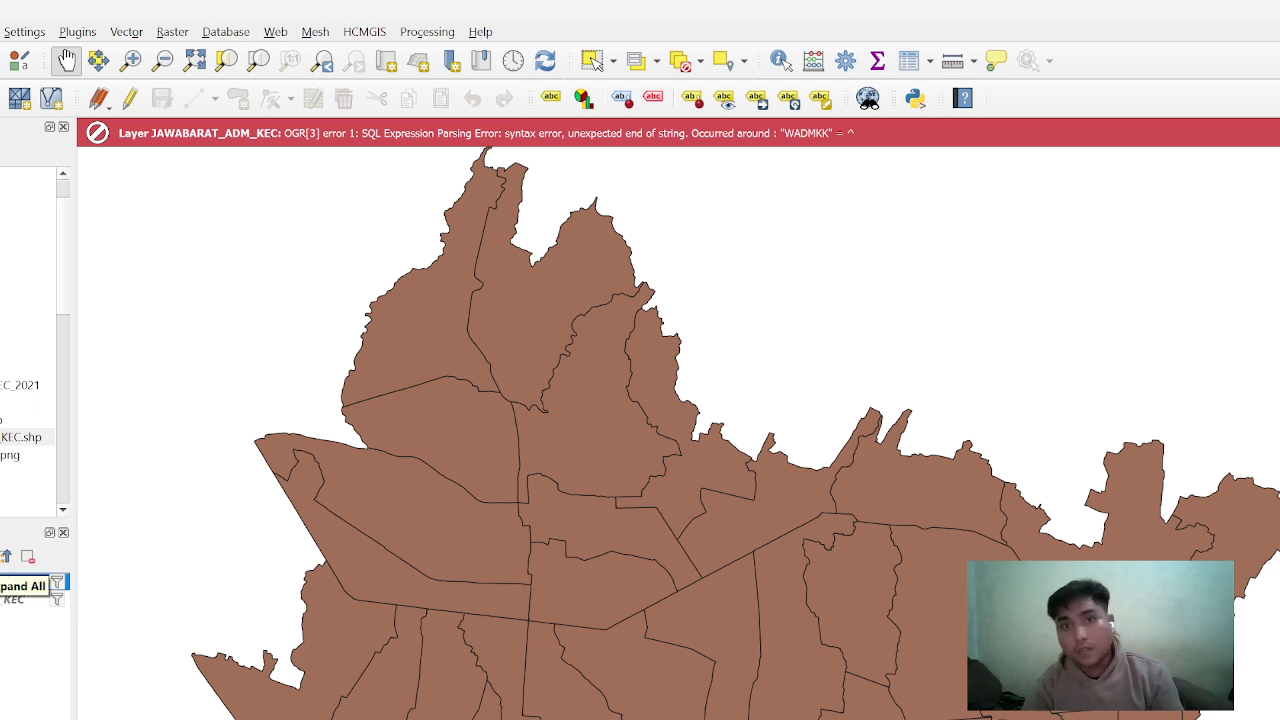
click(12, 582)
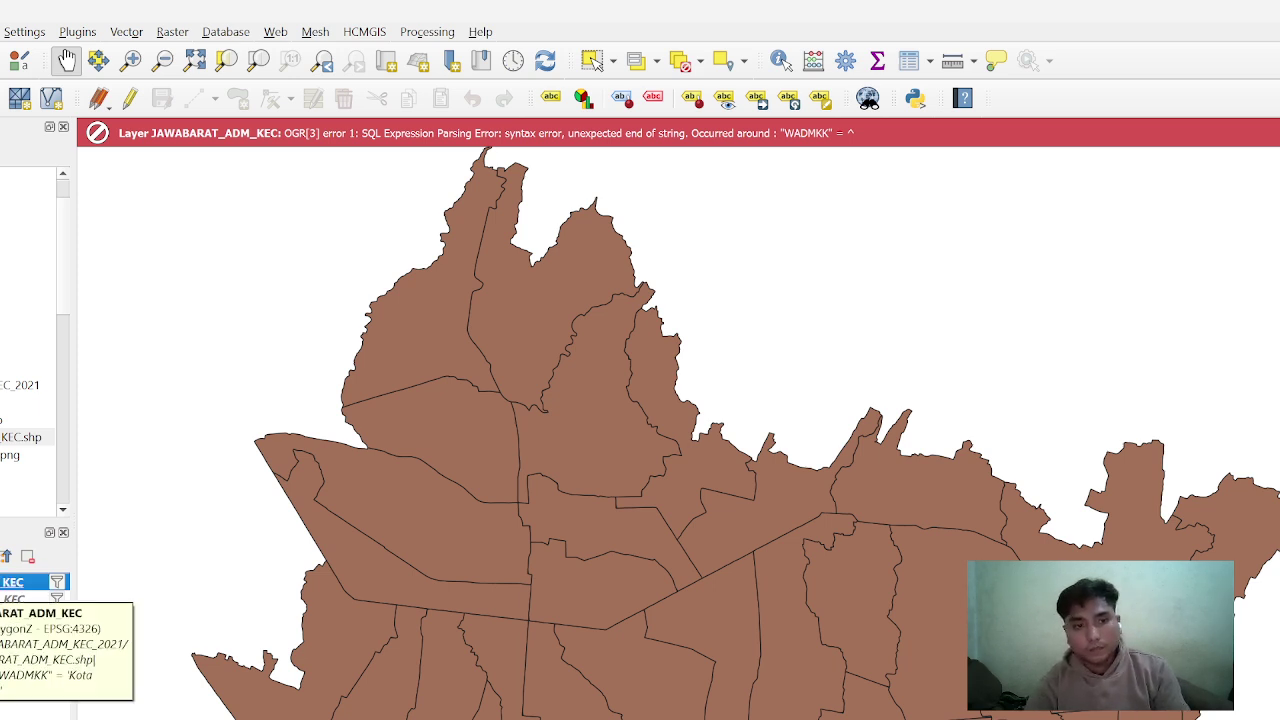
right_click(12, 582)
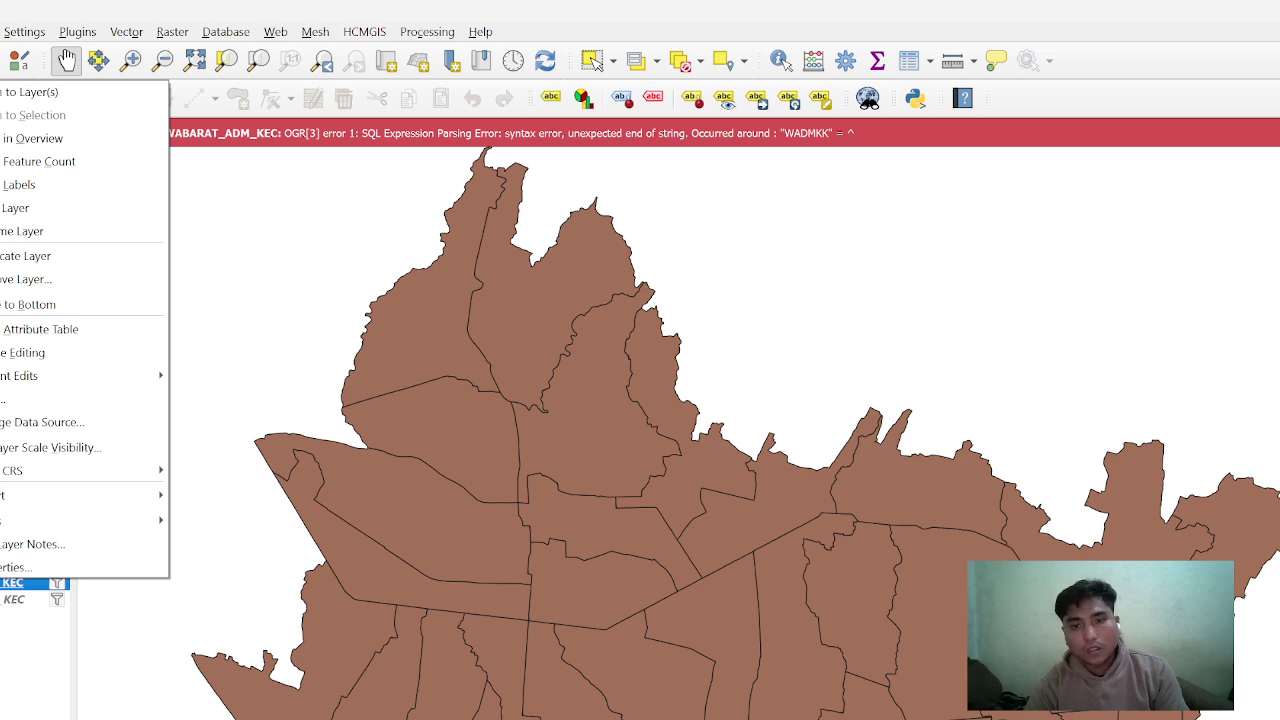
click(20, 567)
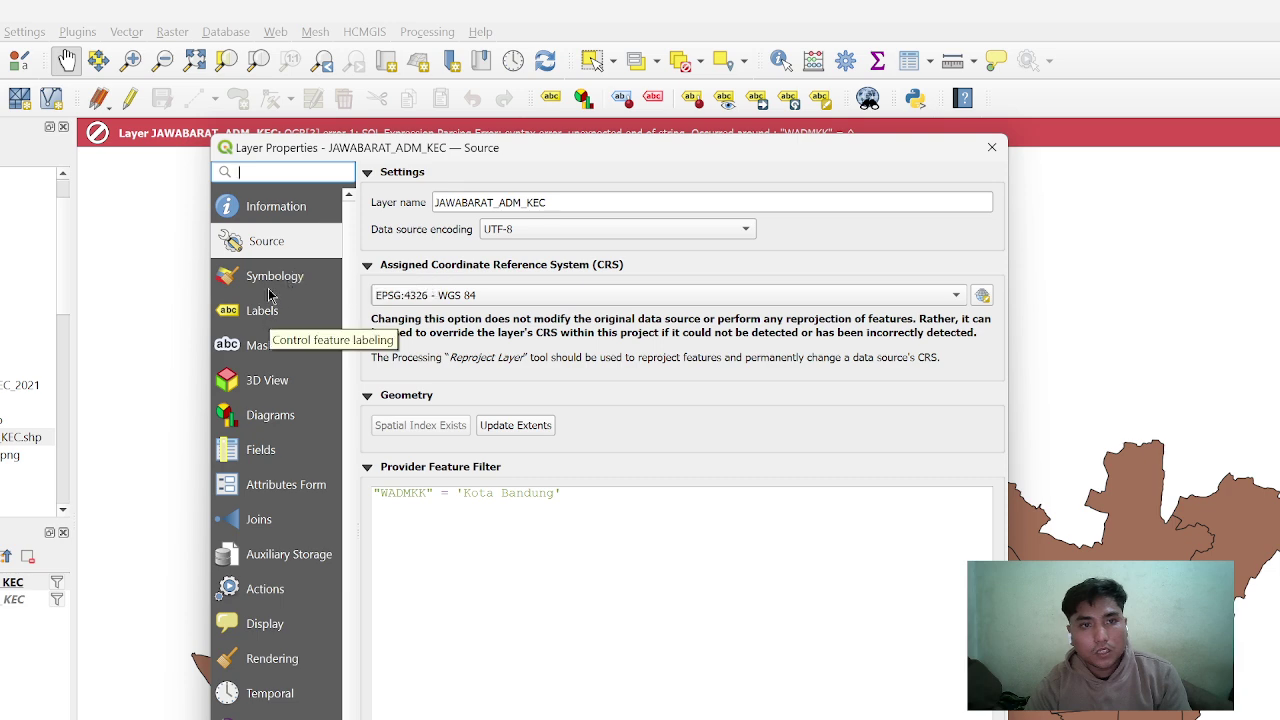
click(270, 290)
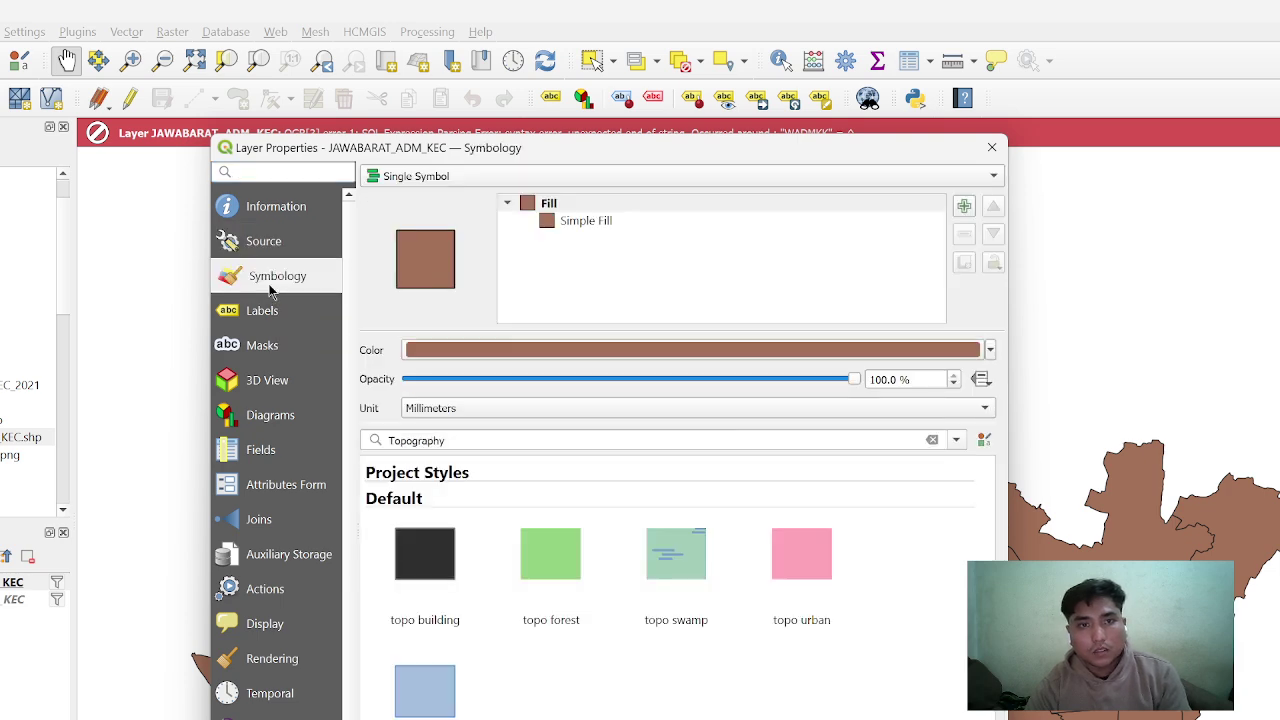
click(272, 314)
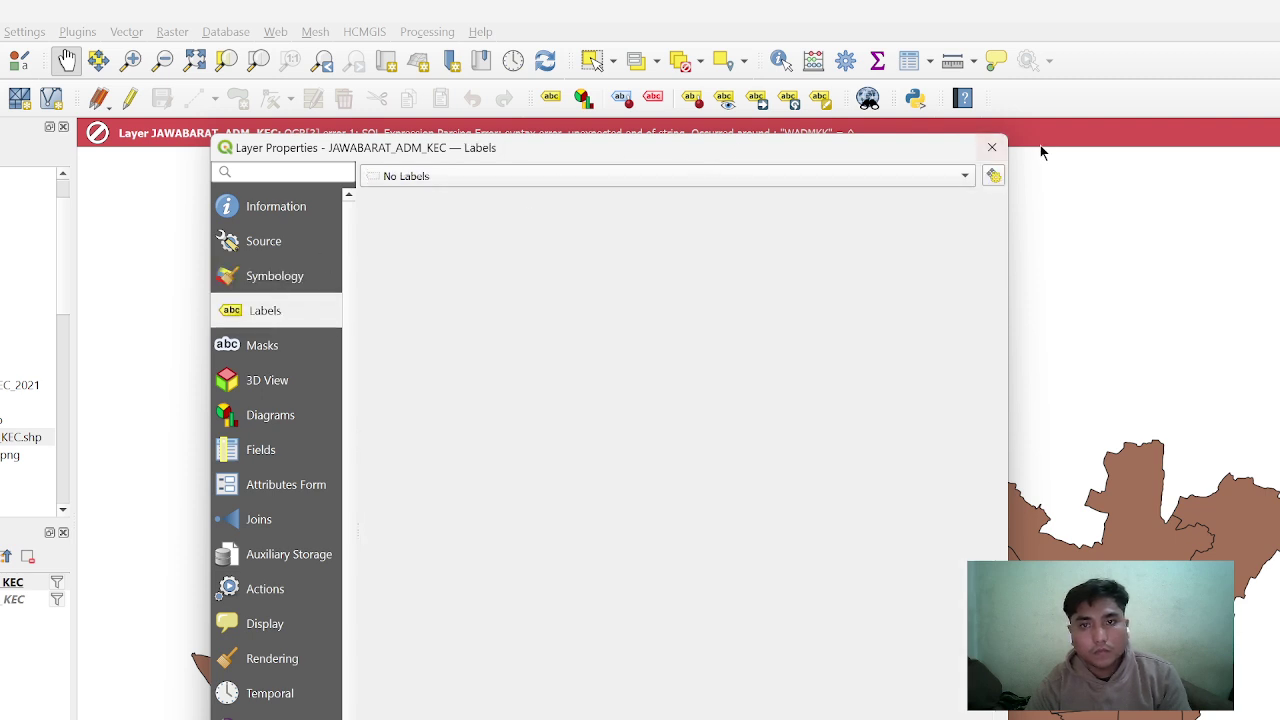
click(965, 177)
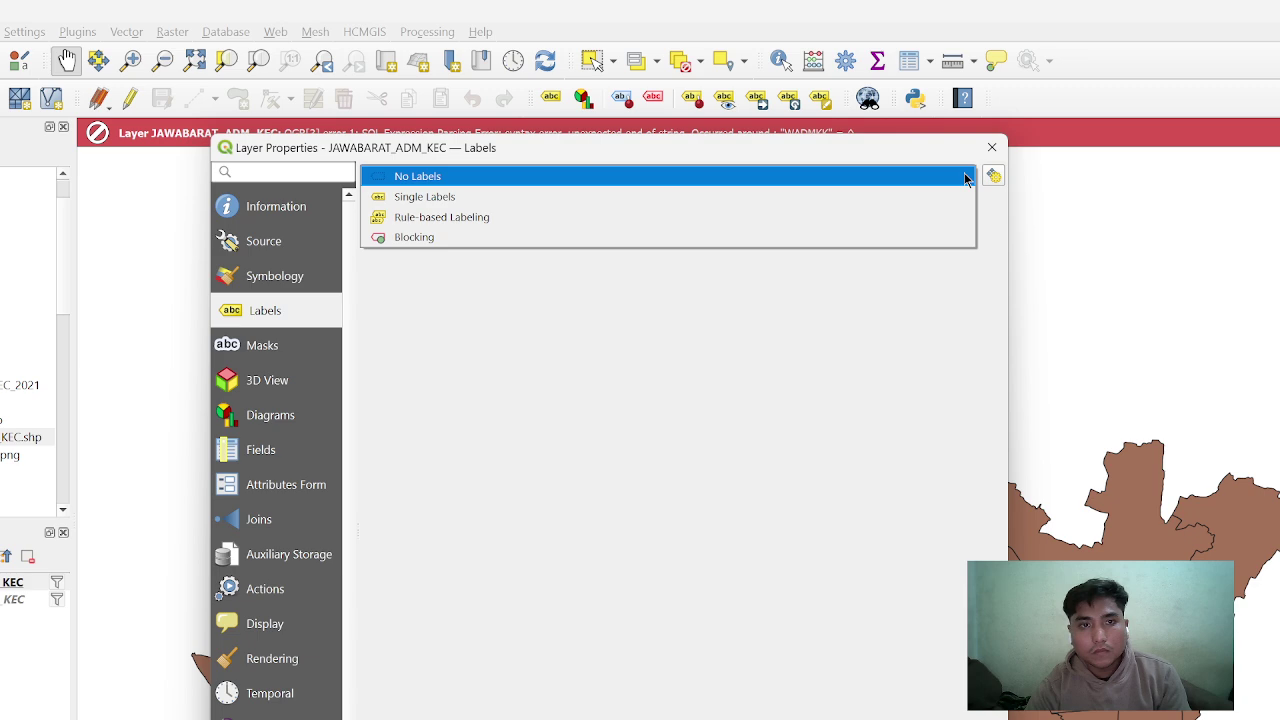
click(493, 184)
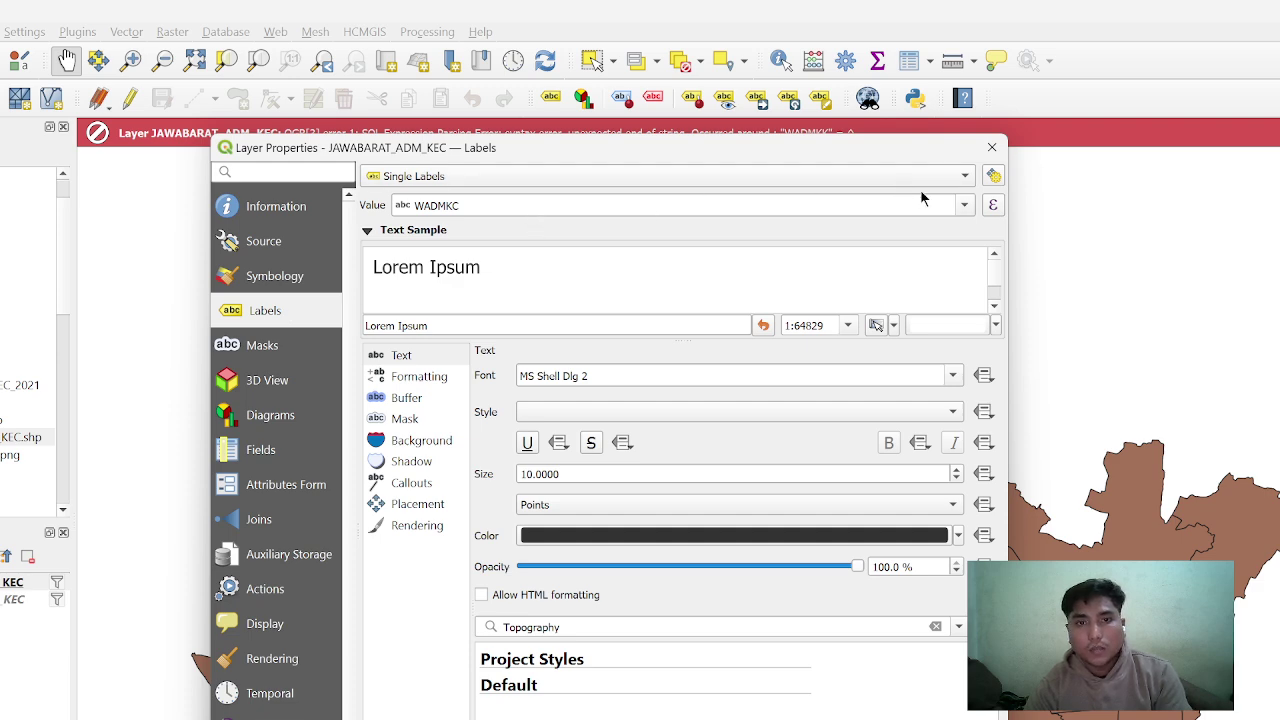
key(Return)
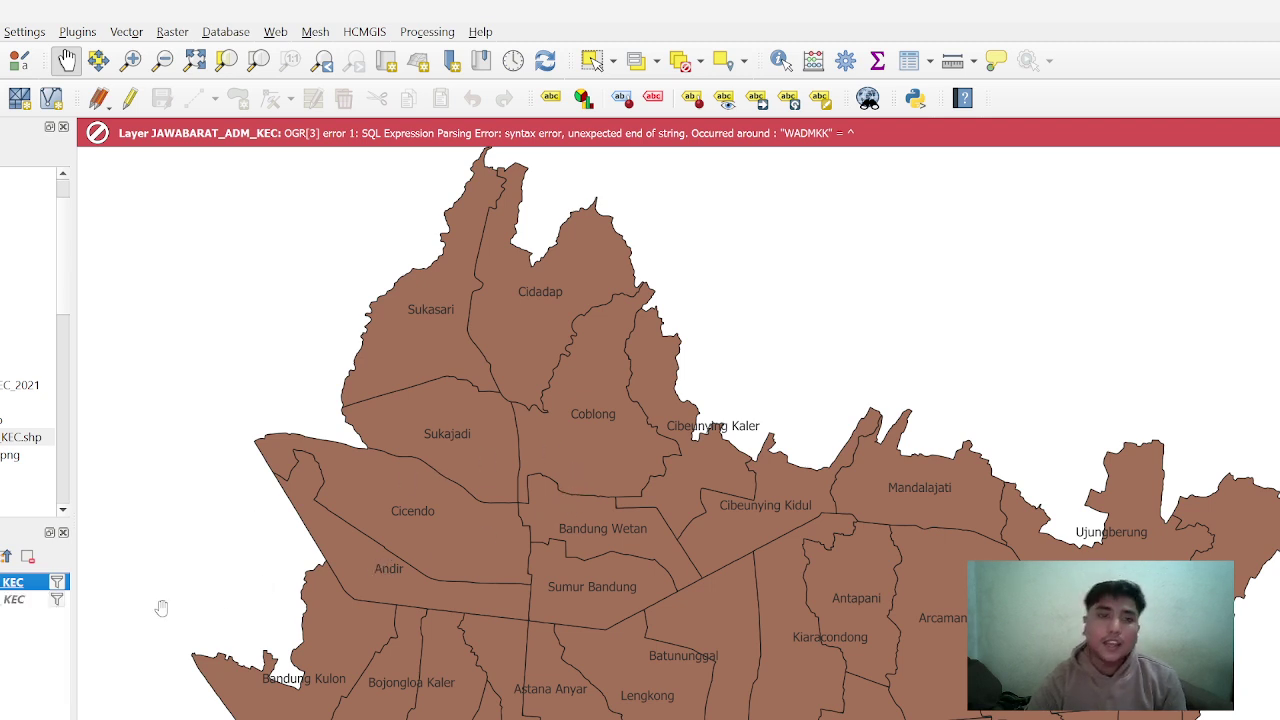
Open the filtered layer's attribute table, sort it by JmlhKasus in descending order and review the district records
right_click(14, 579)
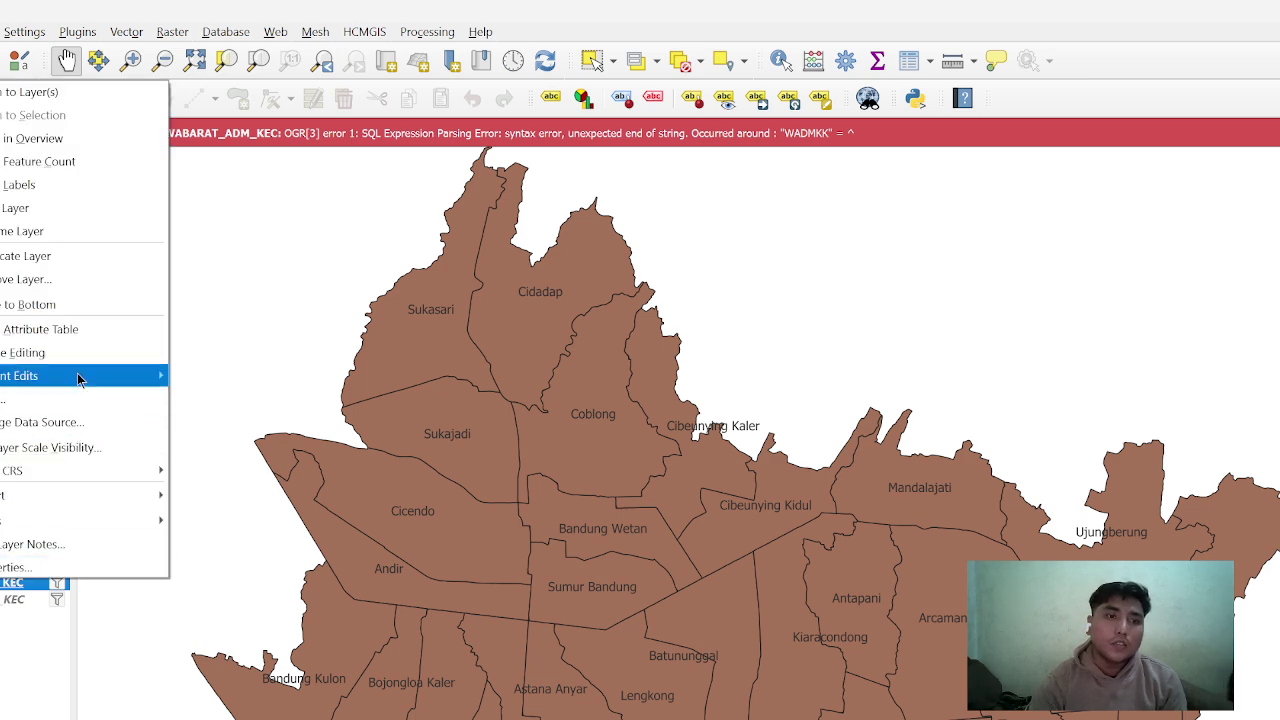
click(64, 340)
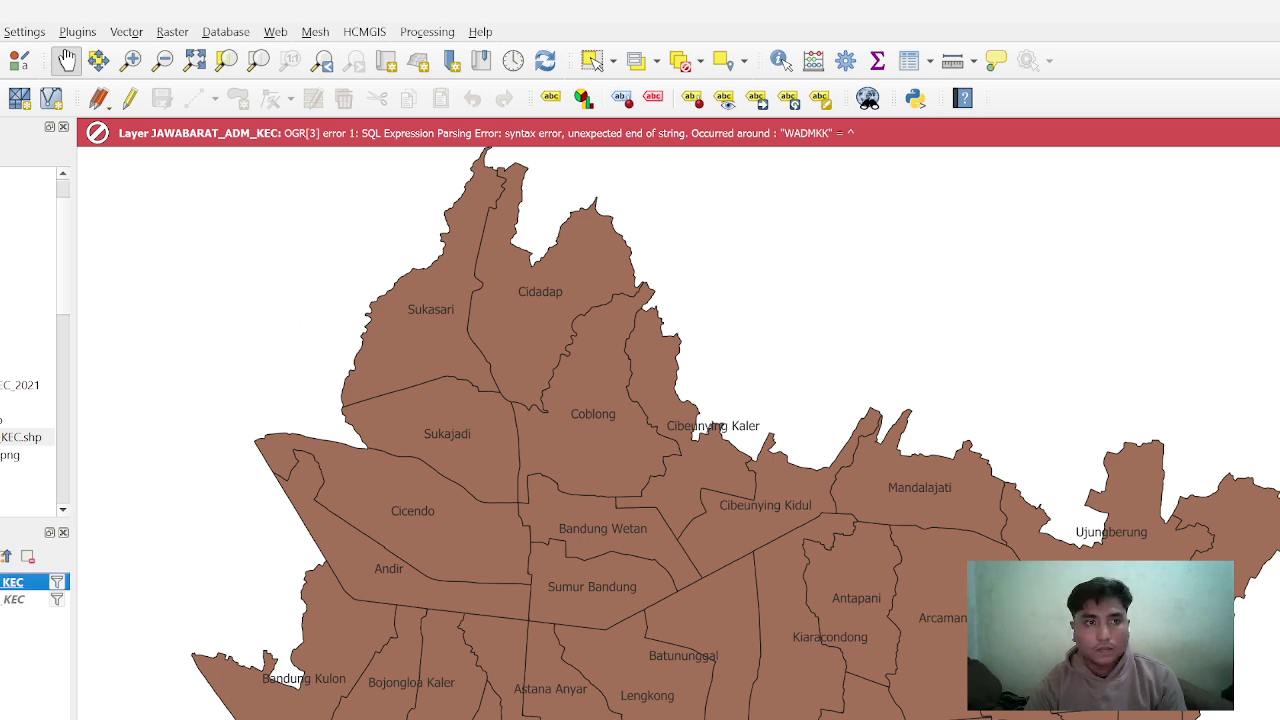
key(alt+Tab)
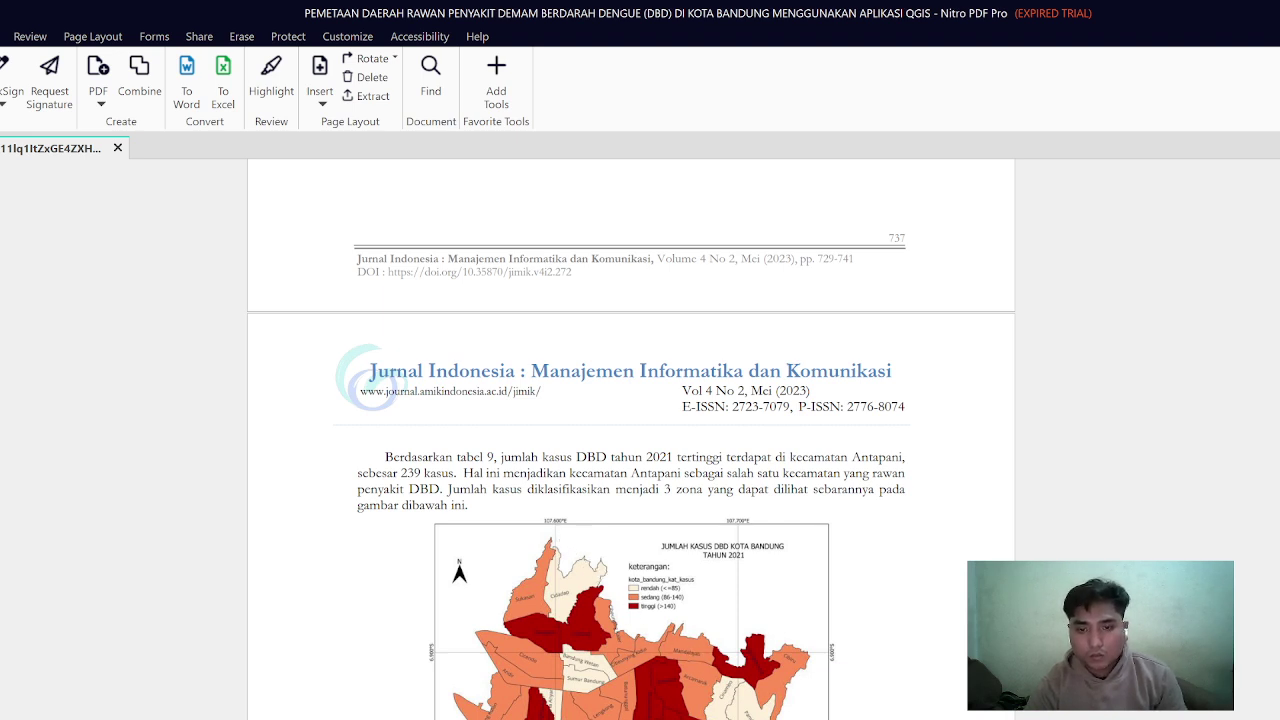
key(alt+Tab)
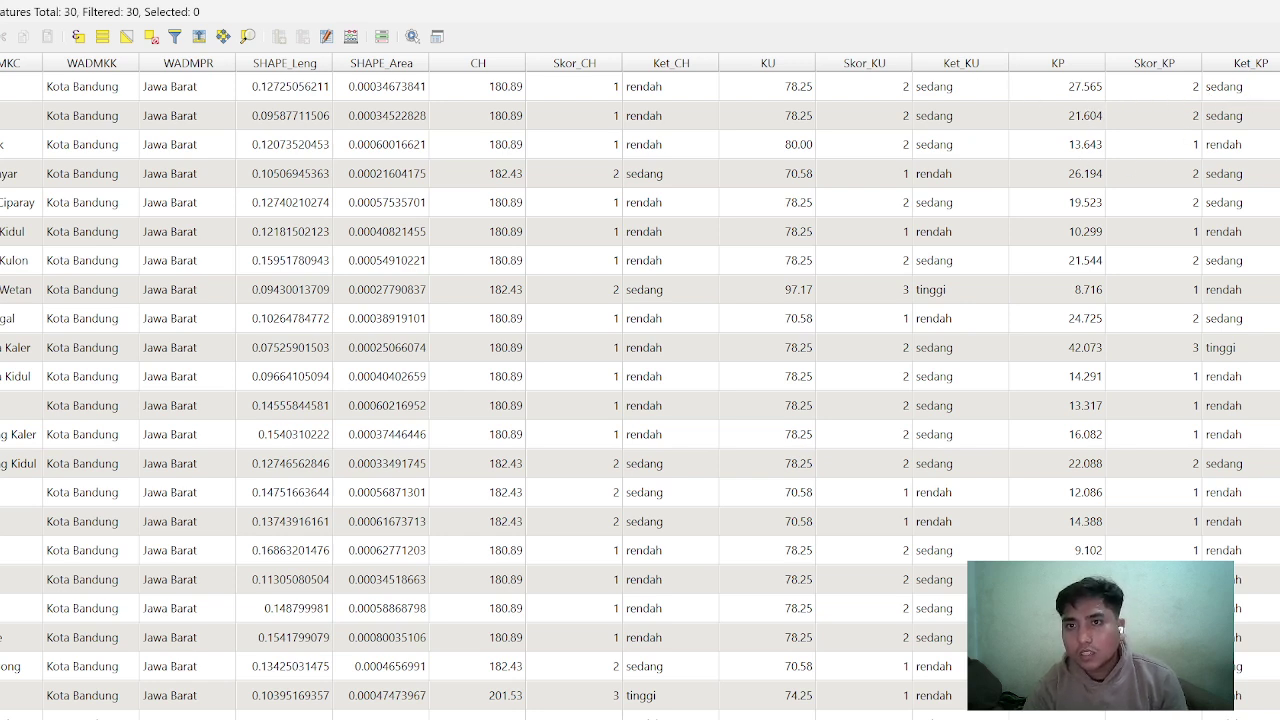
click(1236, 142)
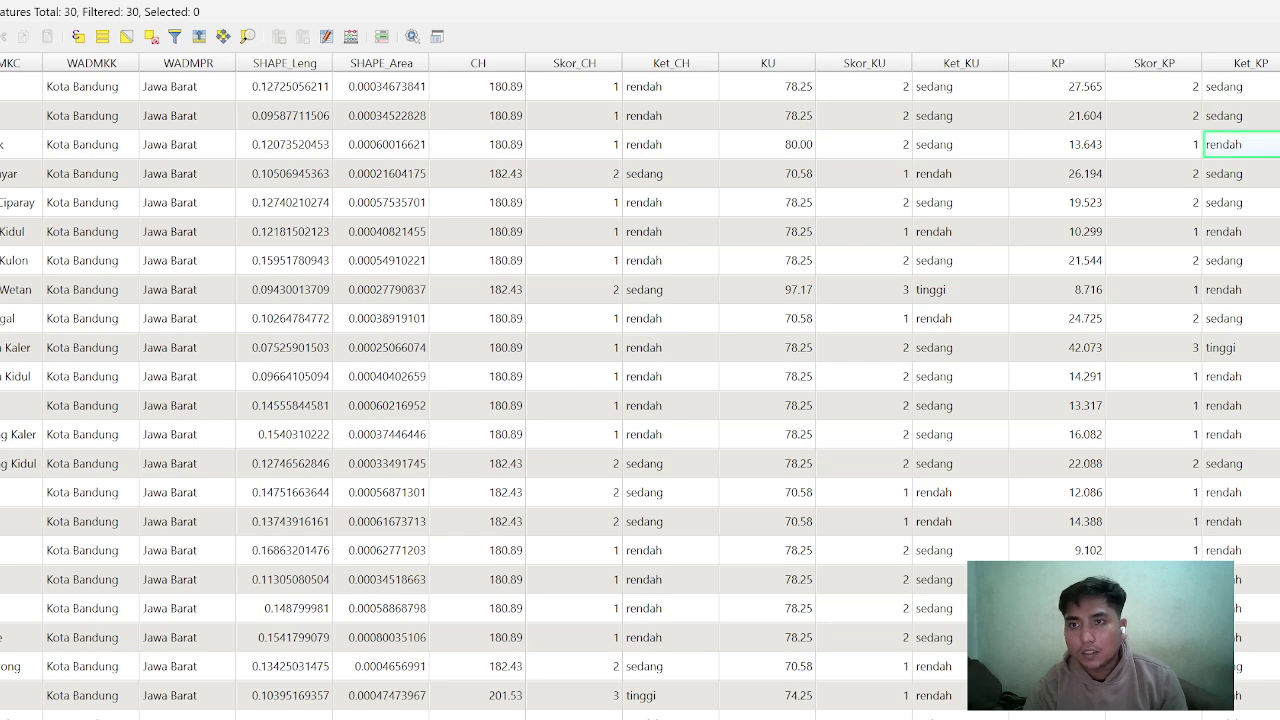
scroll(640, 380, right, 3)
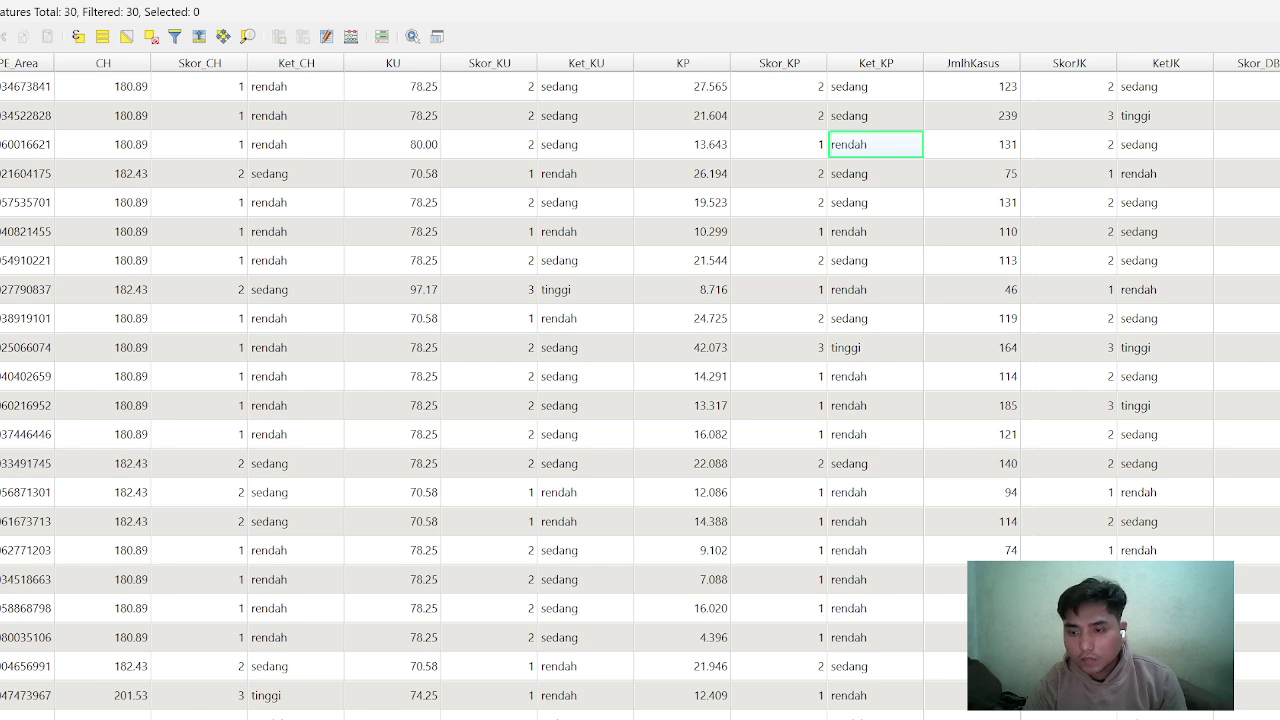
click(966, 66)
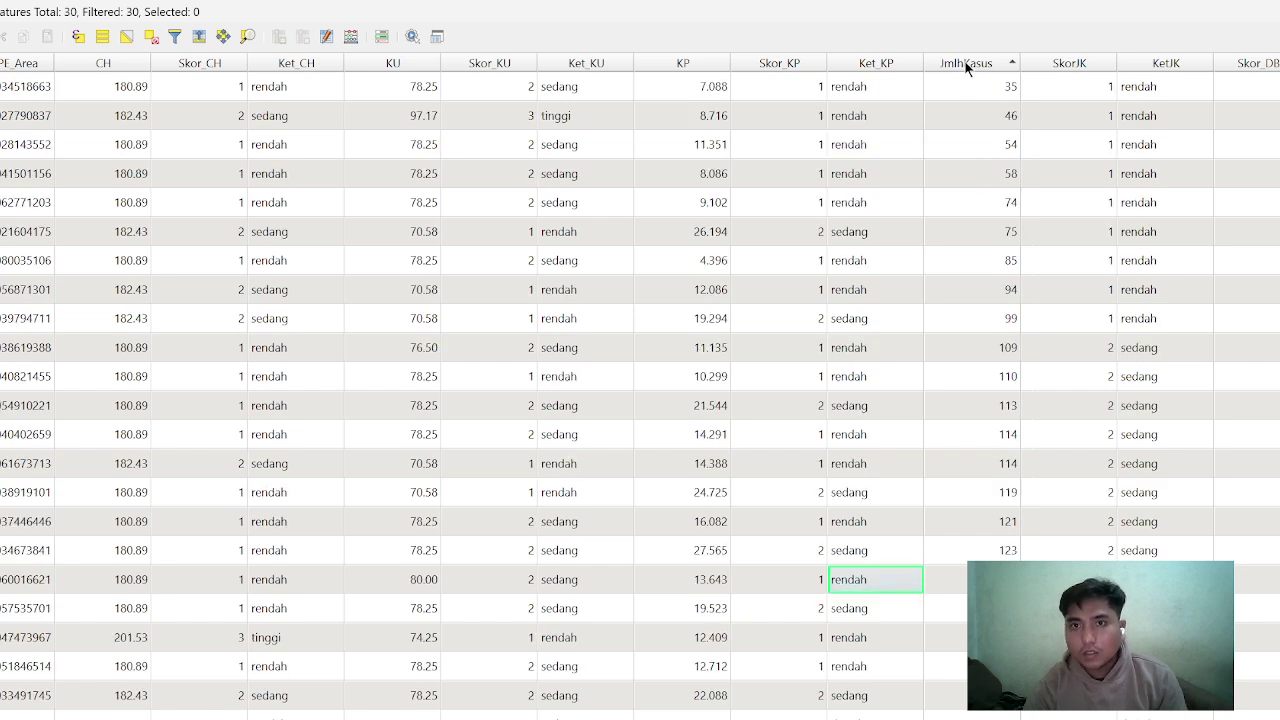
click(966, 66)
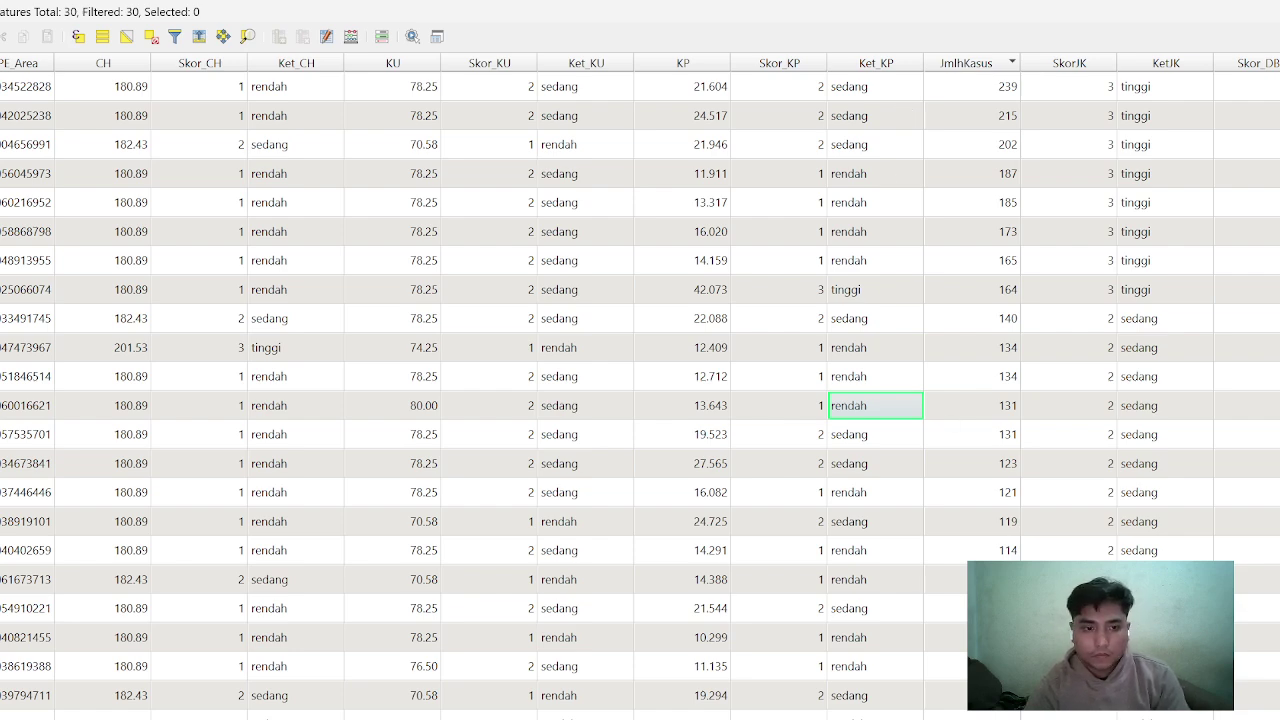
scroll(640, 380, left, 5)
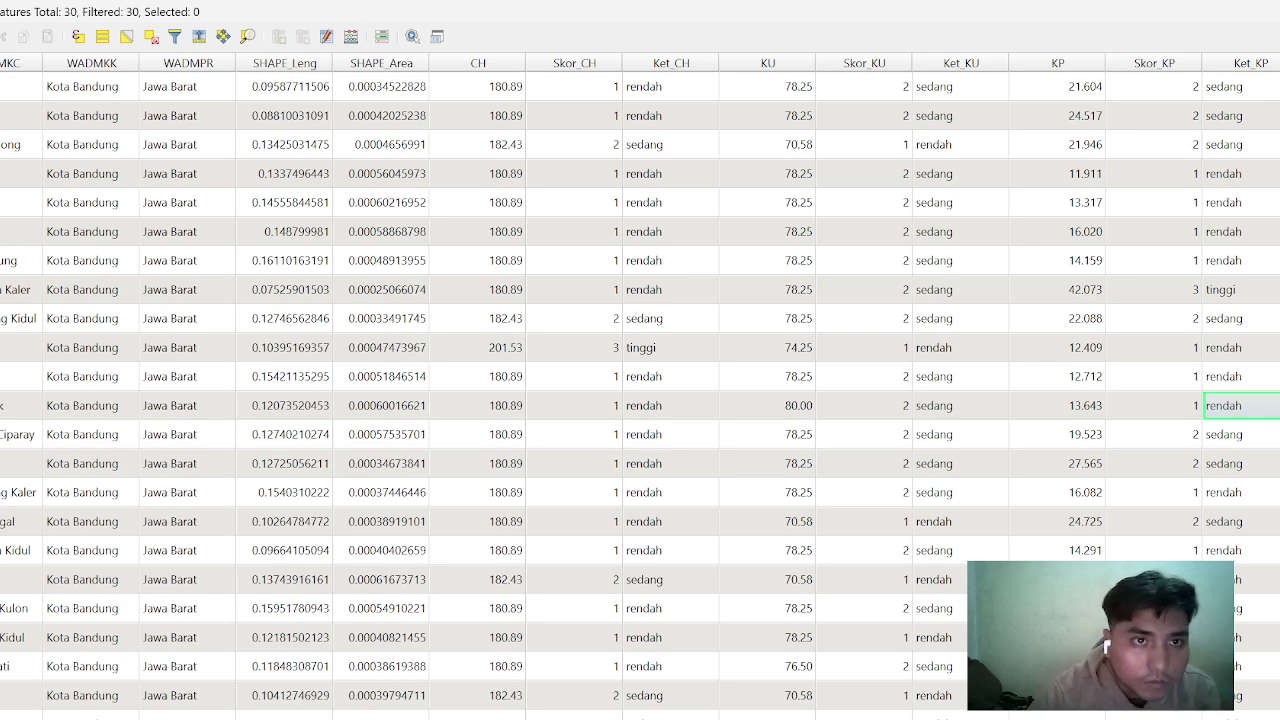
scroll(16, 240, down, 1)
scroll(640, 400, up, 1)
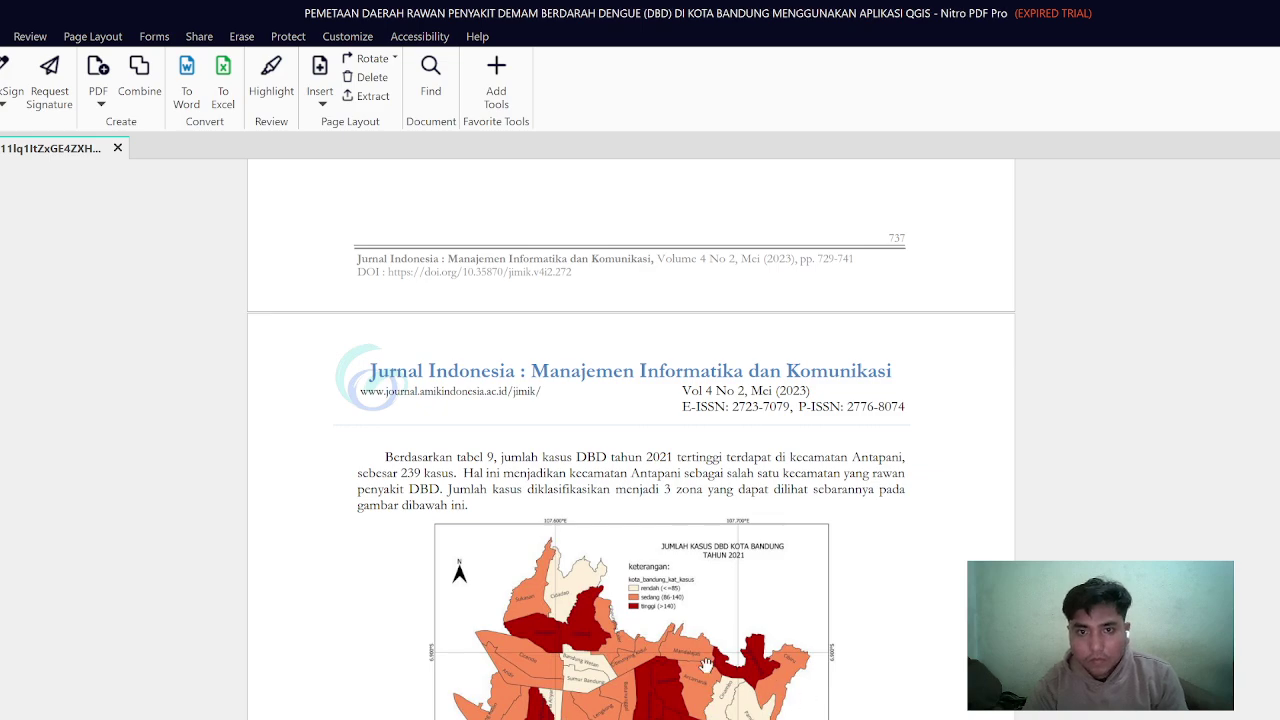
In the DBD mapping article in Nitro PDF, examine the case map, its classification text and Tabel 9 with cases per kecamatan
scroll(643, 655, down, 3)
scroll(643, 655, down, 10)
scroll(643, 655, down, 8)
scroll(648, 650, up, 4)
scroll(650, 650, up, 10)
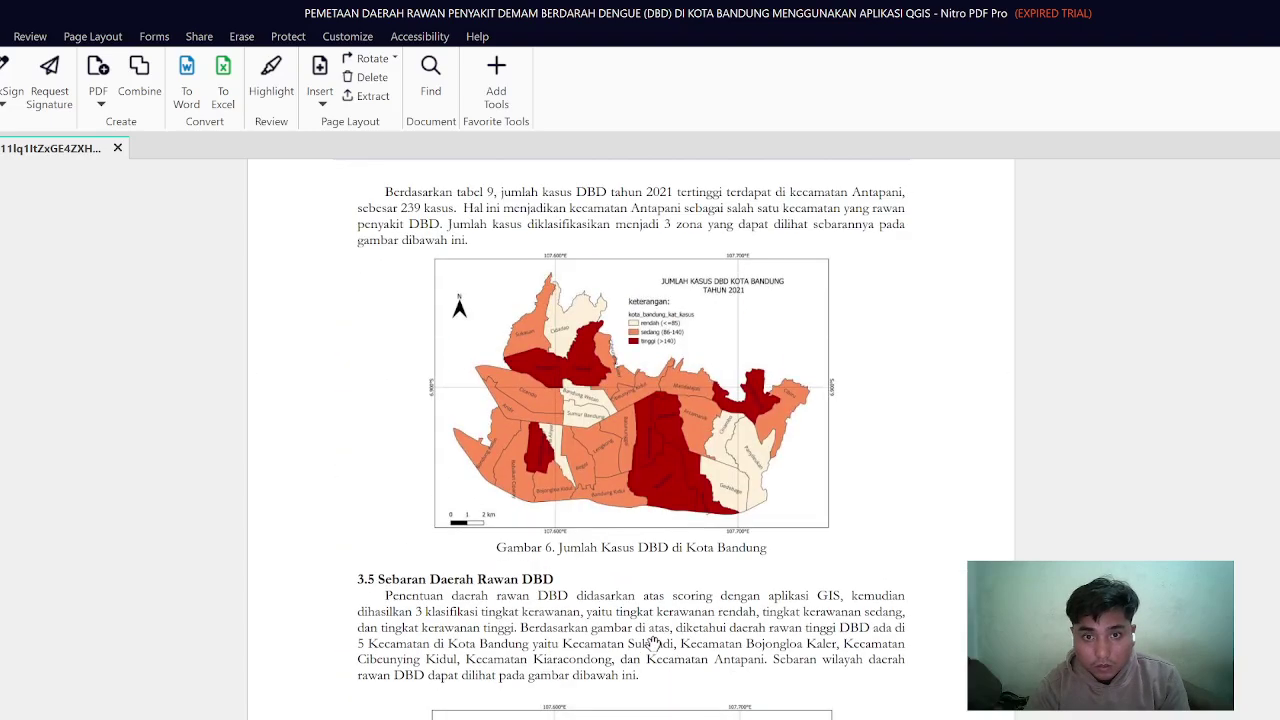
scroll(653, 643, up, 10)
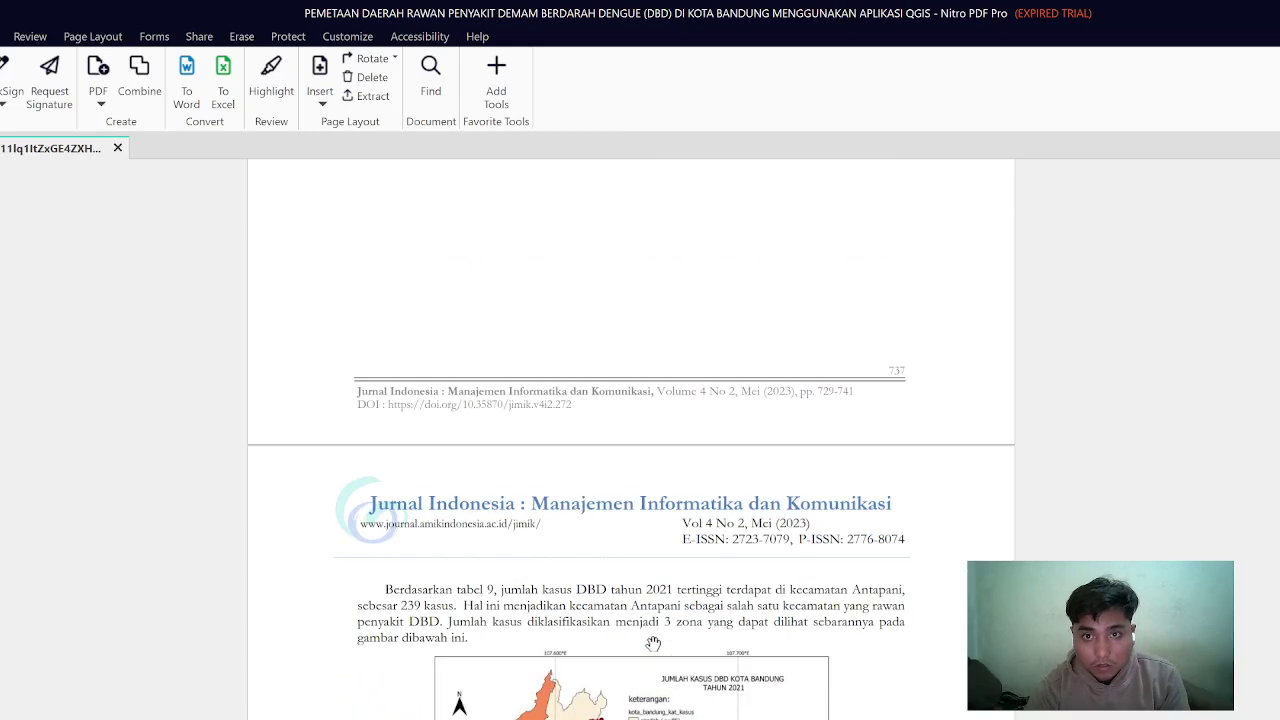
scroll(653, 643, up, 10)
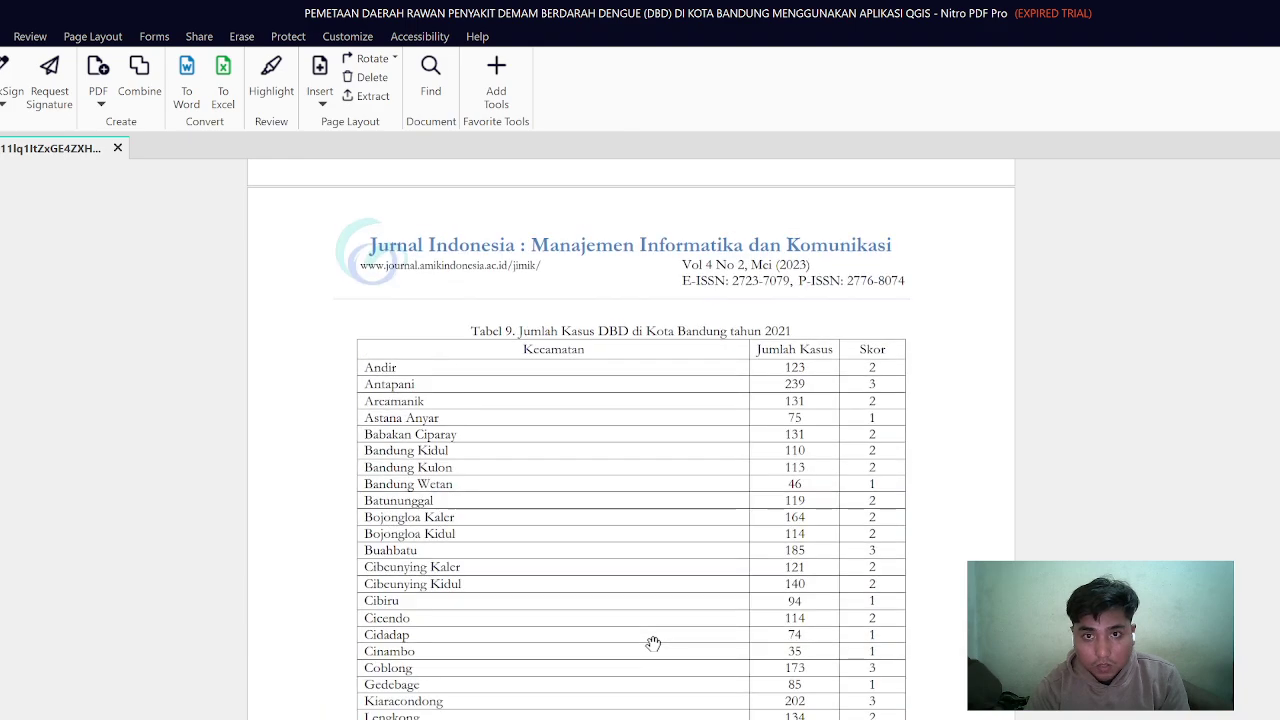
scroll(653, 643, down, 2)
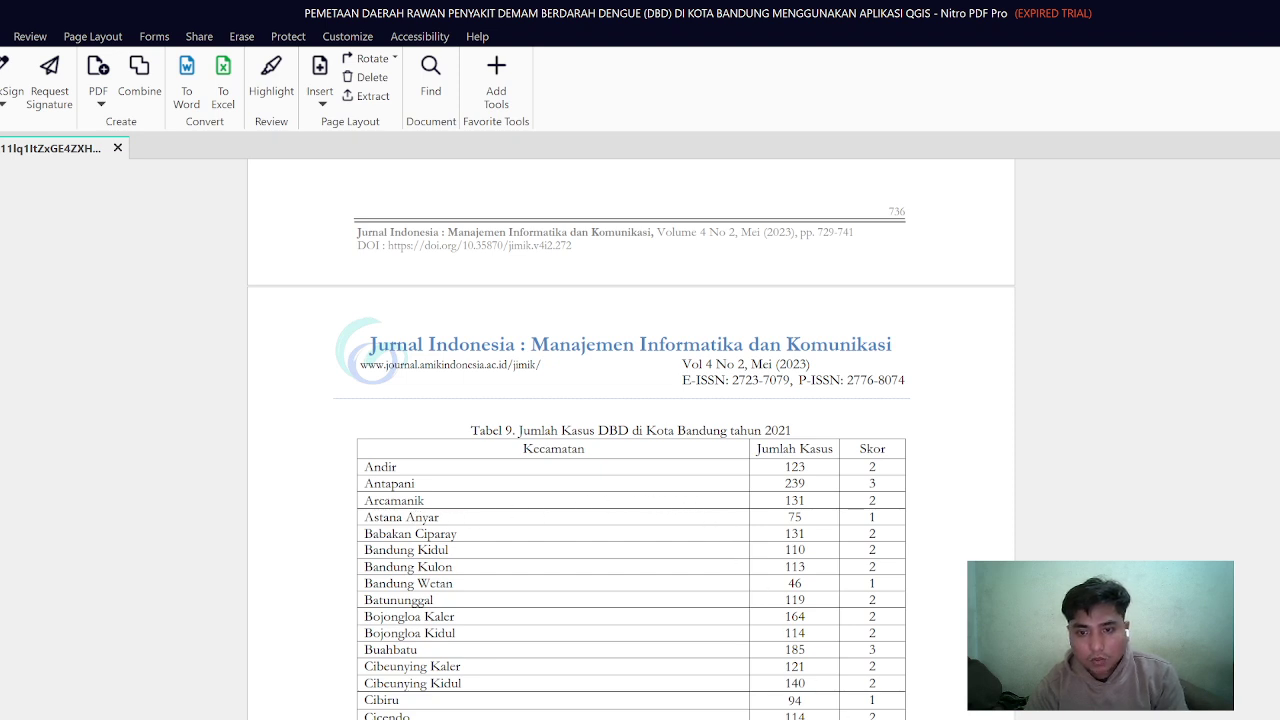
Compare the layer's attribute table records with Tabel 9 in the DBD article in Nitro PDF, and return to the QGIS map
key(alt+Tab)
key(alt+Tab)
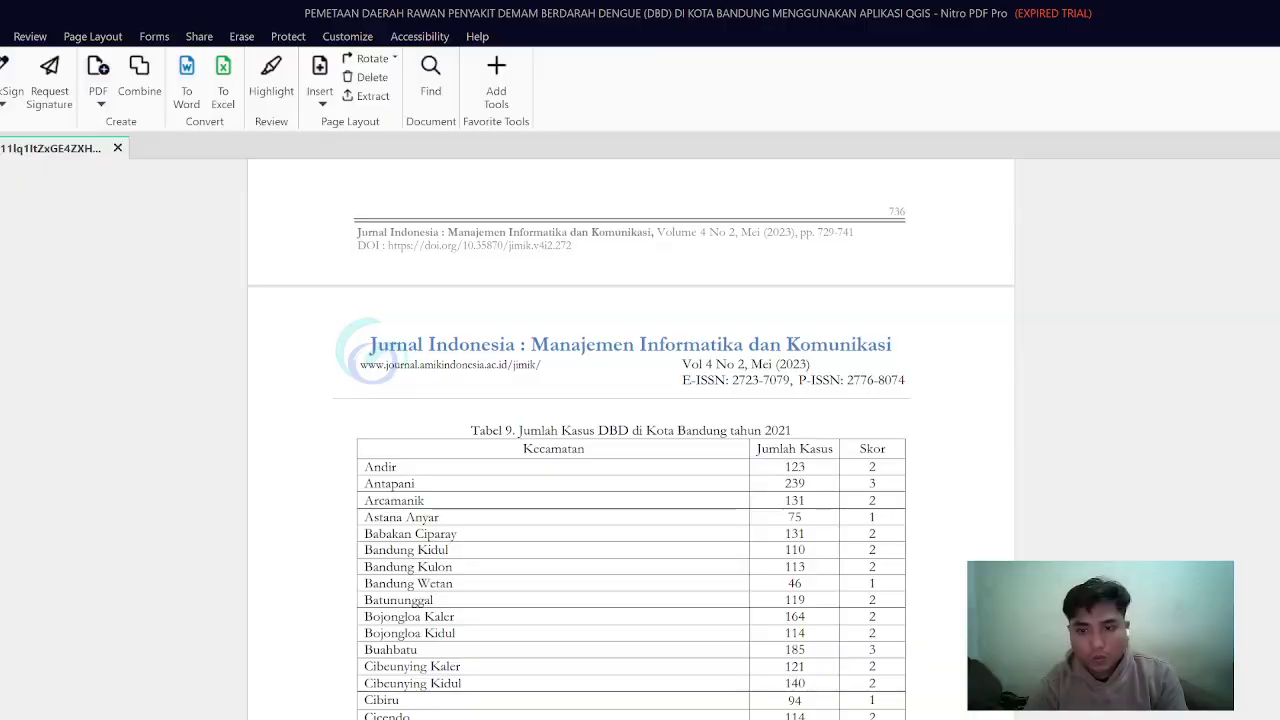
key(alt+Tab)
key(Tab)
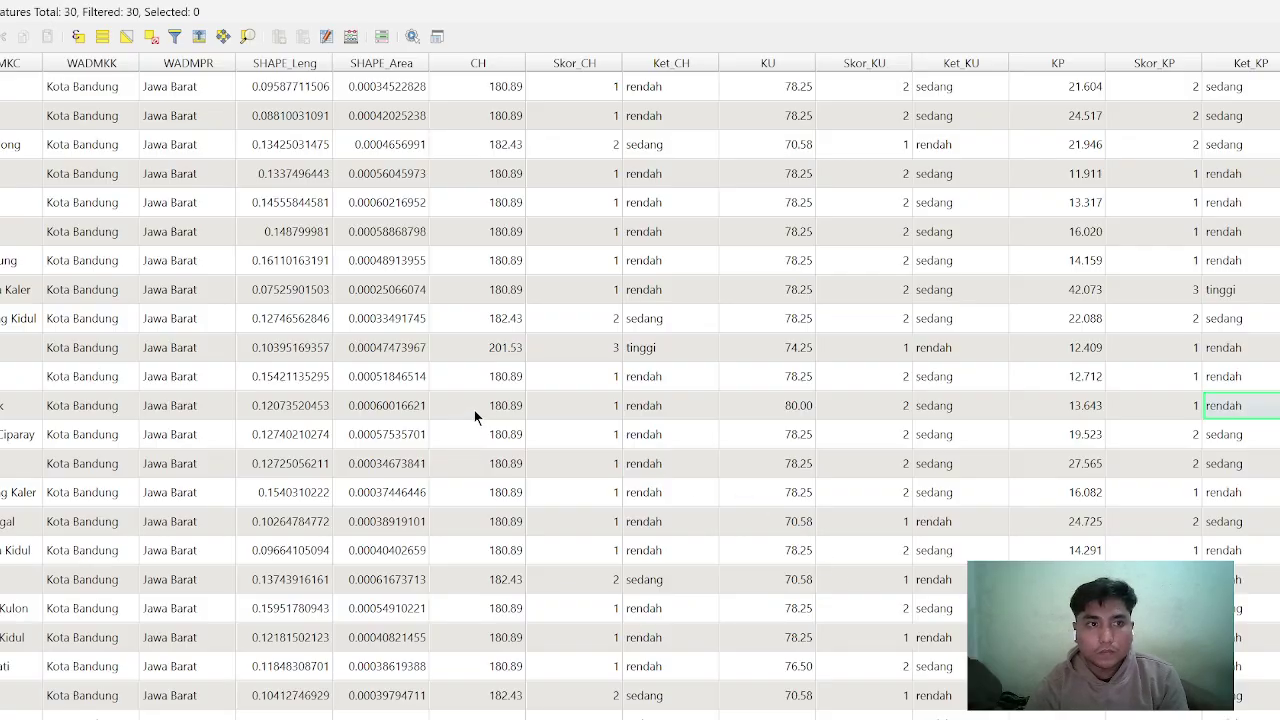
scroll(474, 410, down, 1)
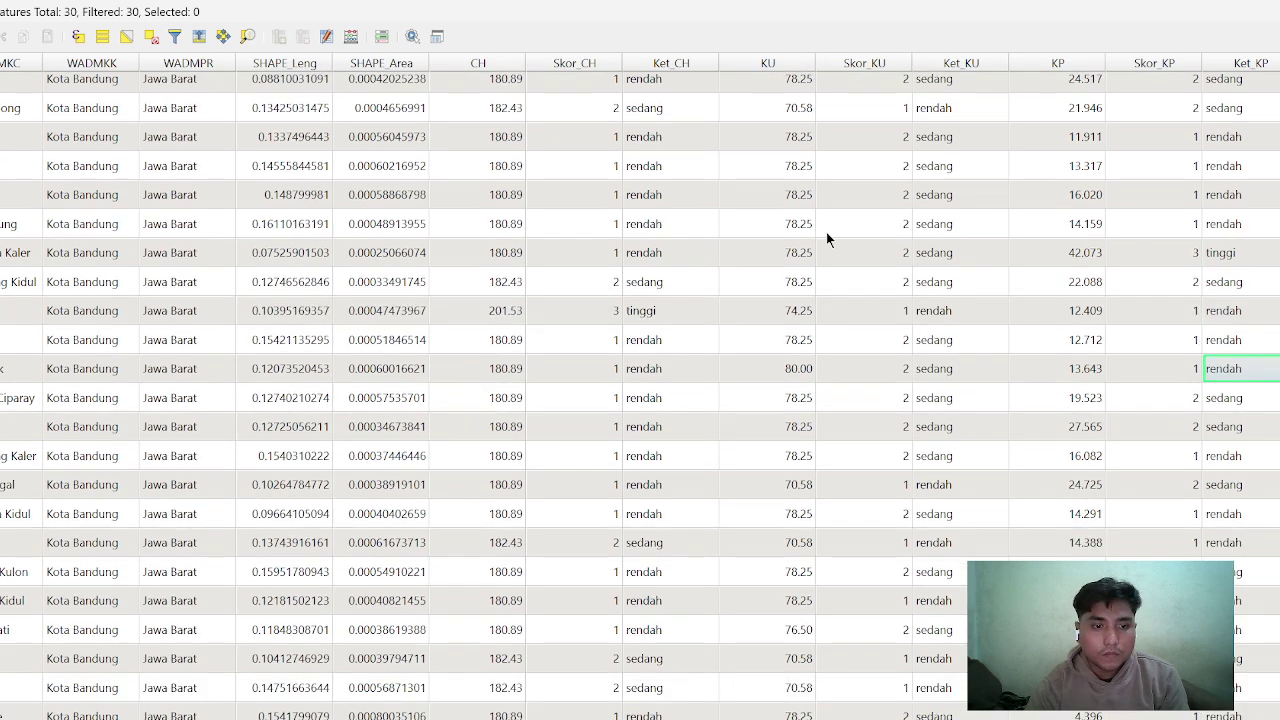
key(alt+Tab)
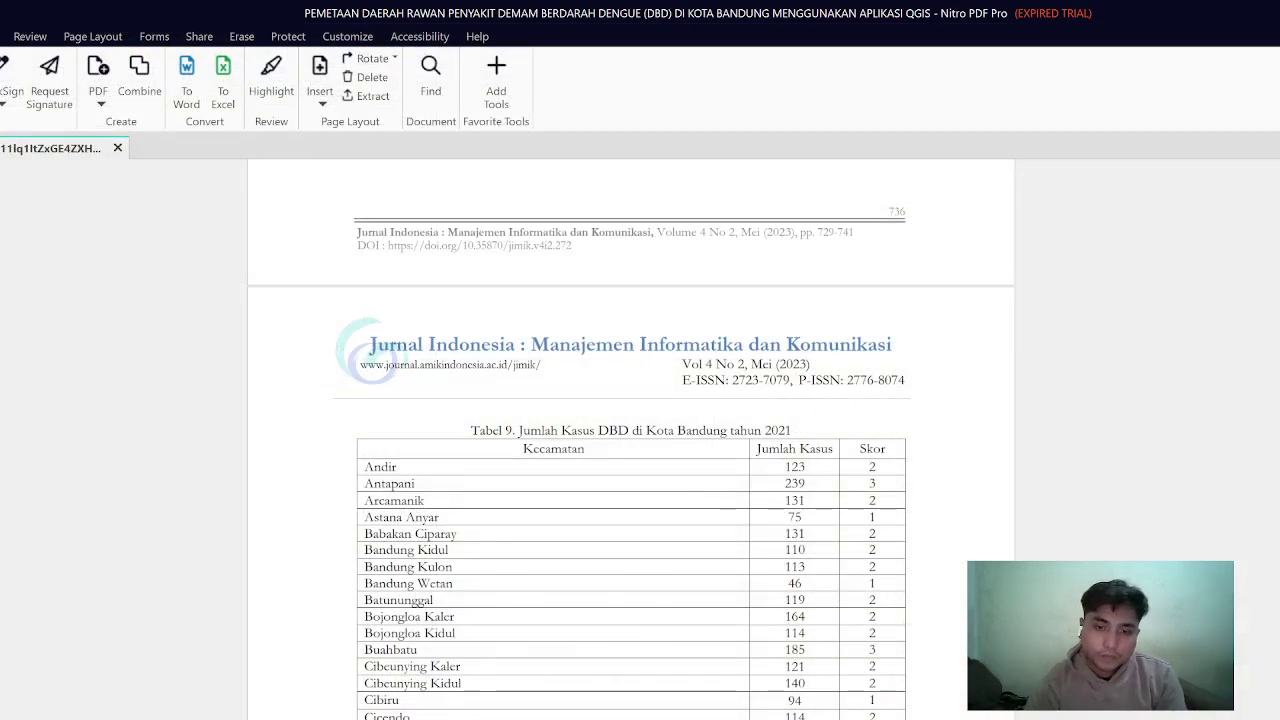
key(alt+Tab)
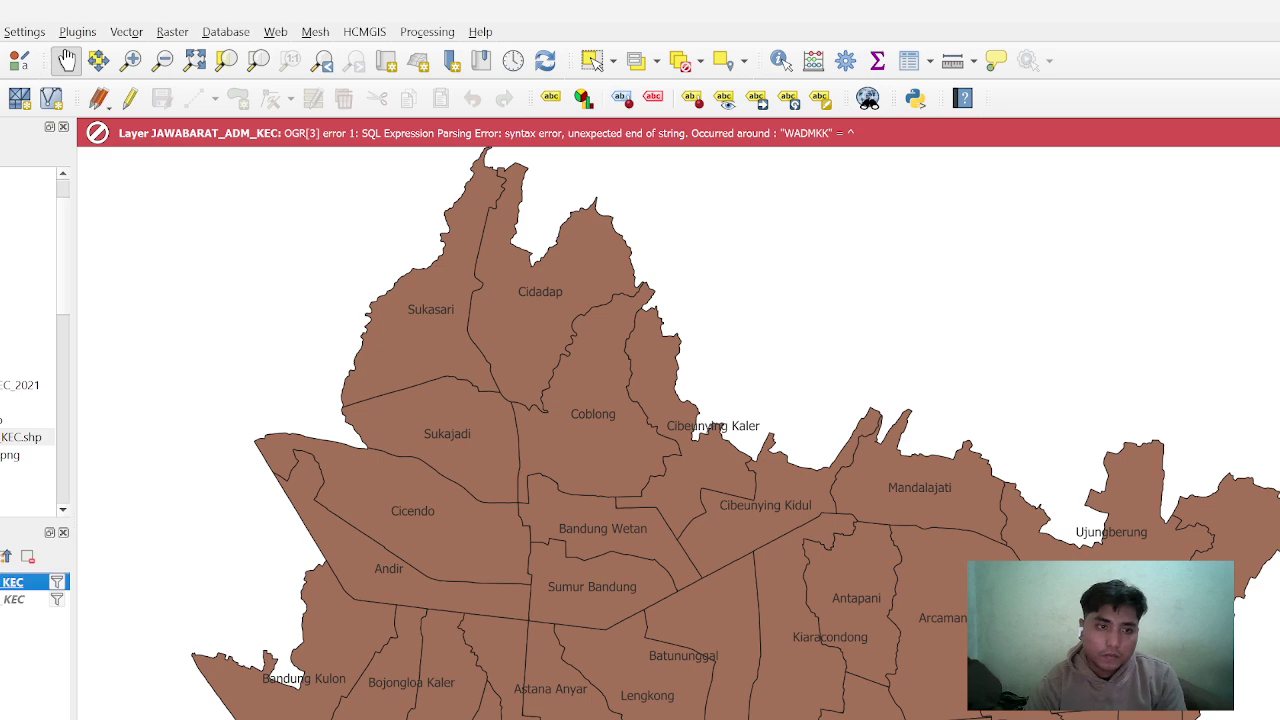
Reopen the filtered layer's attribute table and check its district records against the case numbers in the article
right_click(20, 582)
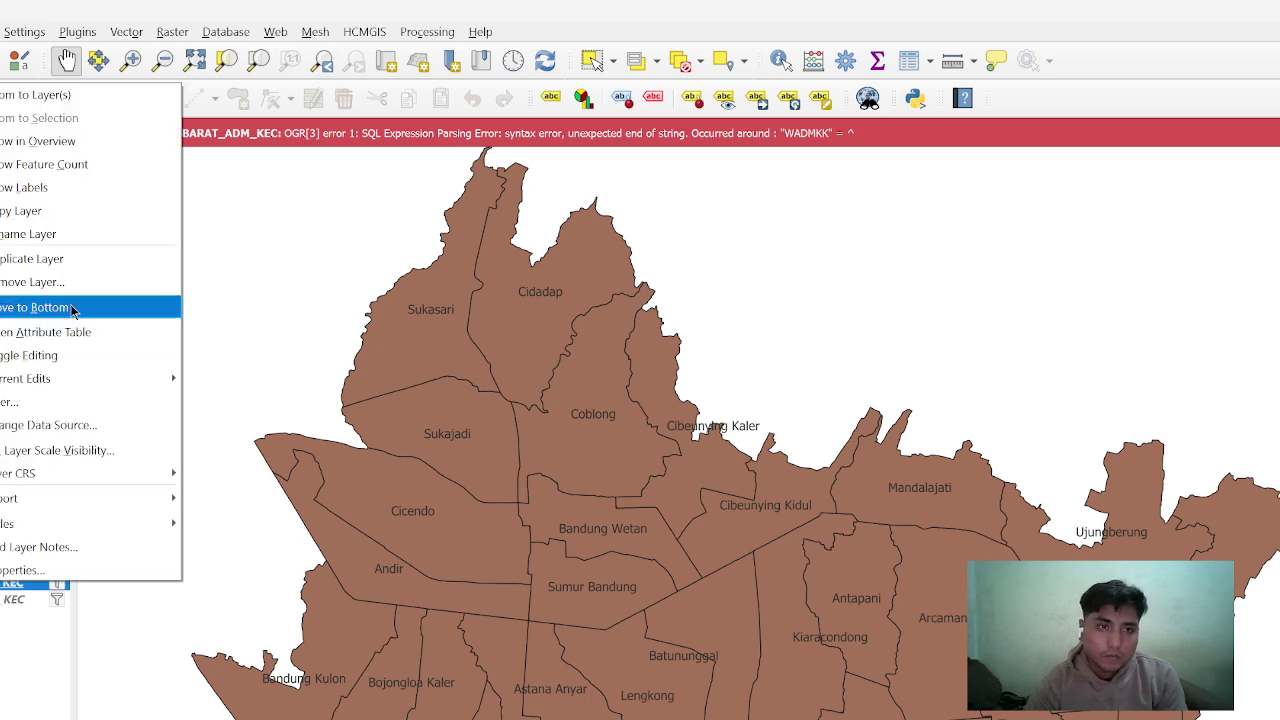
click(68, 336)
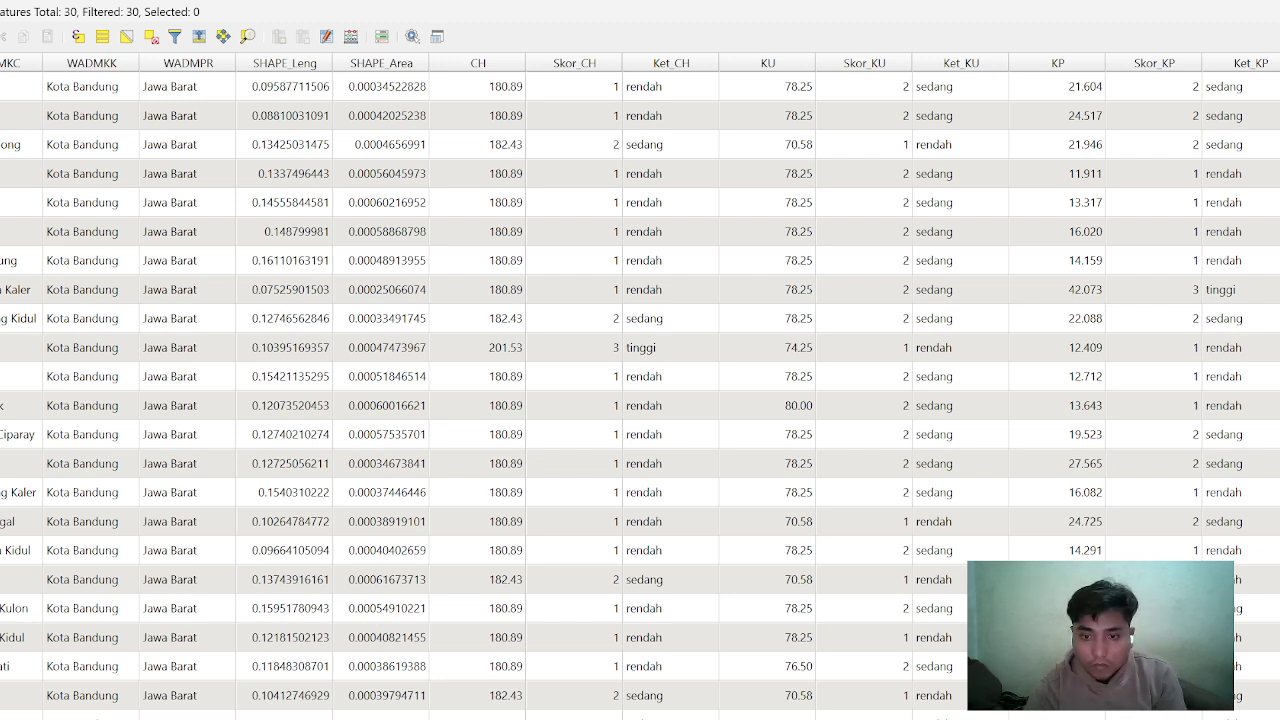
key(alt+Tab)
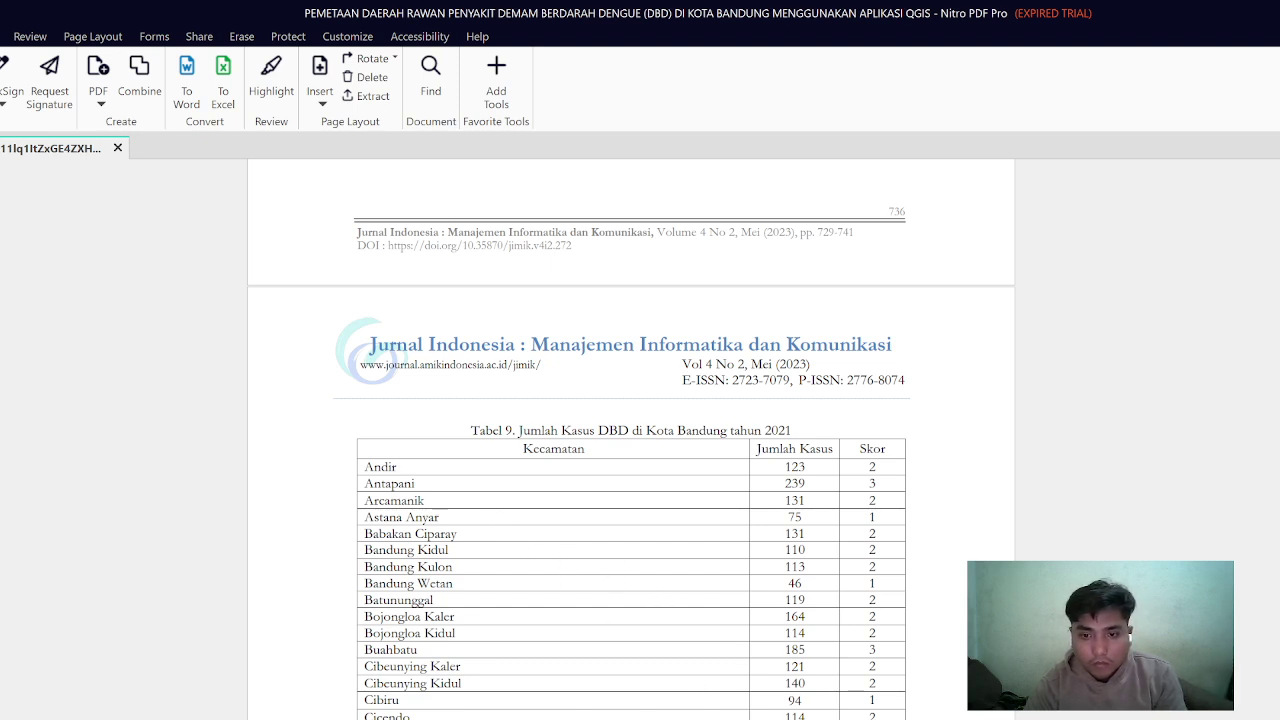
key(alt+Tab)
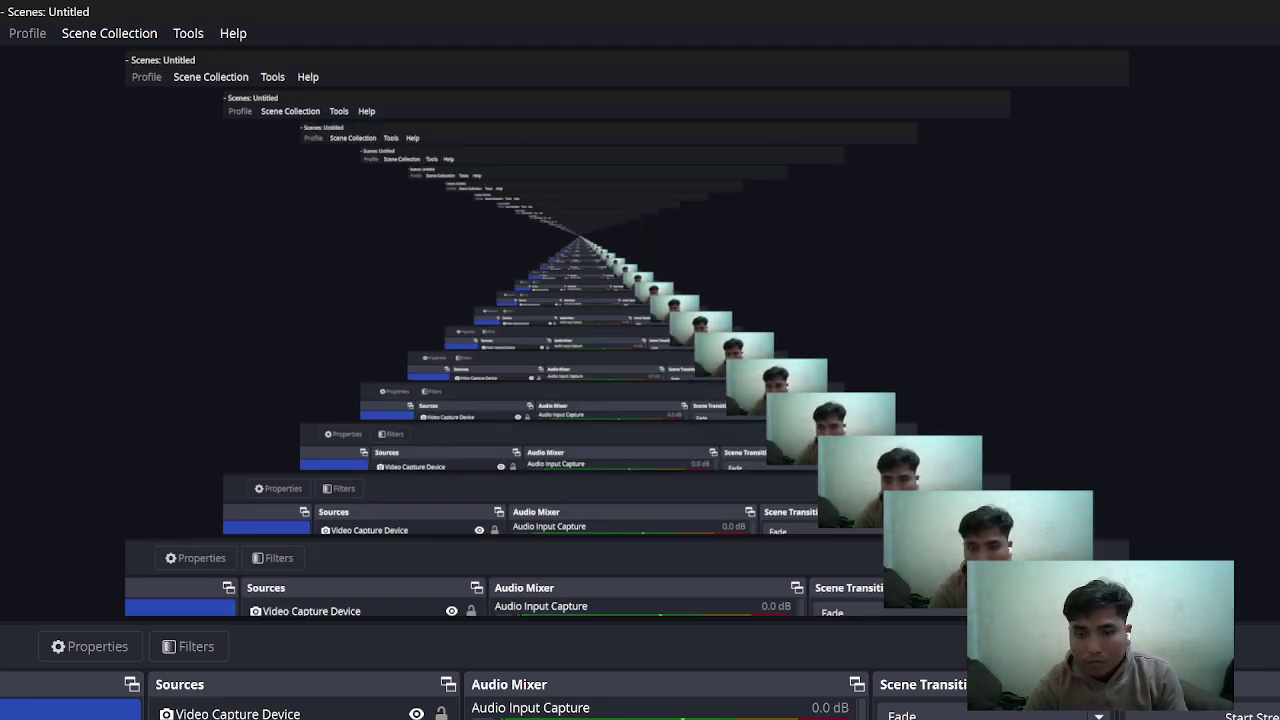
key(alt+Tab)
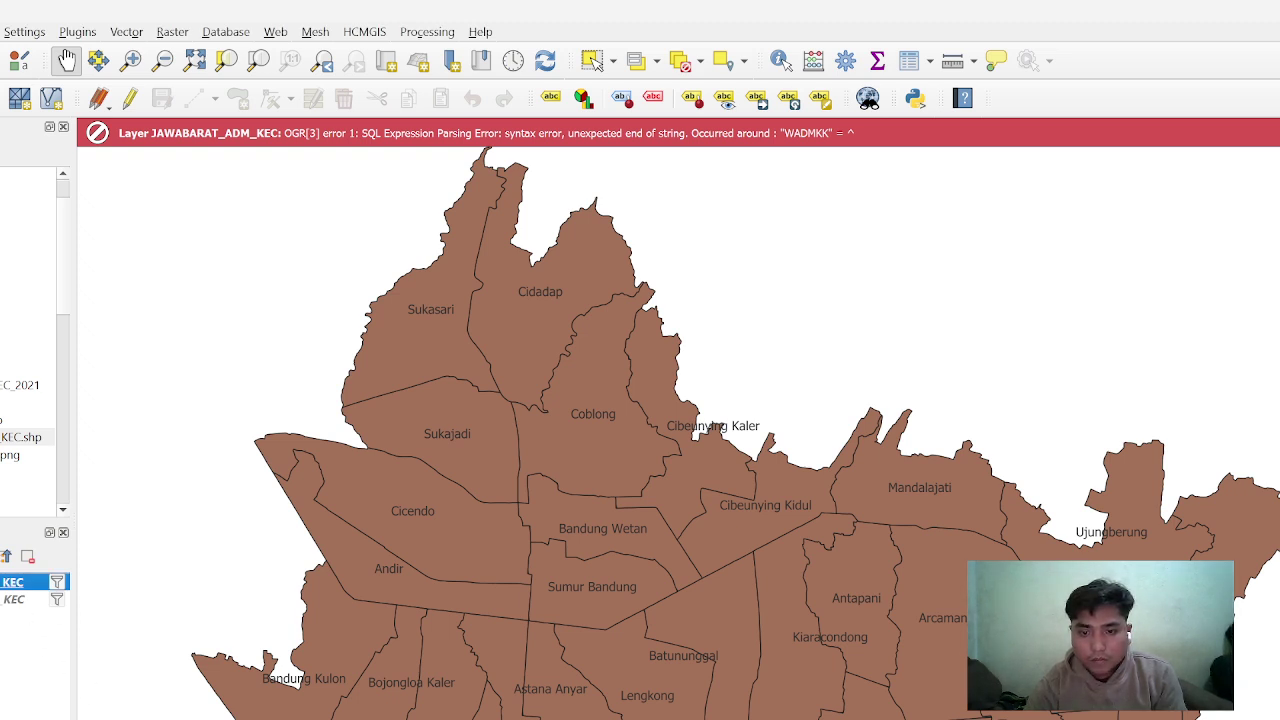
key(alt+Tab)
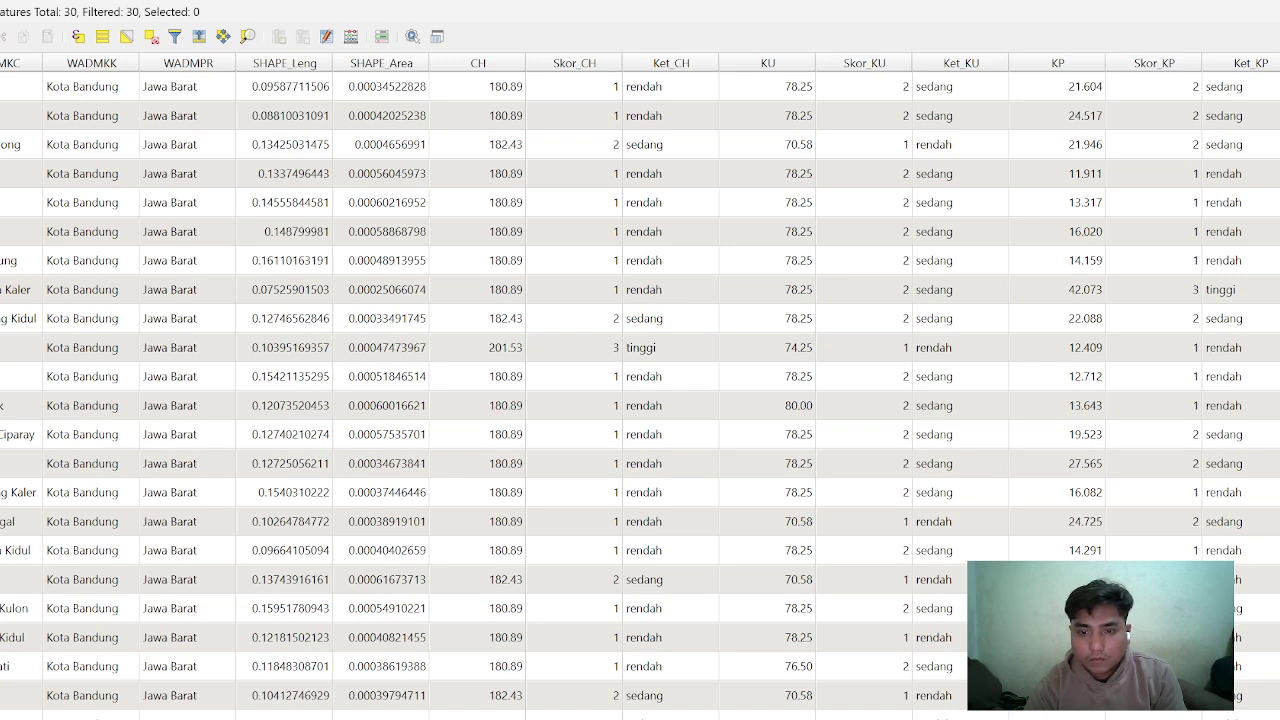
key(alt+Tab)
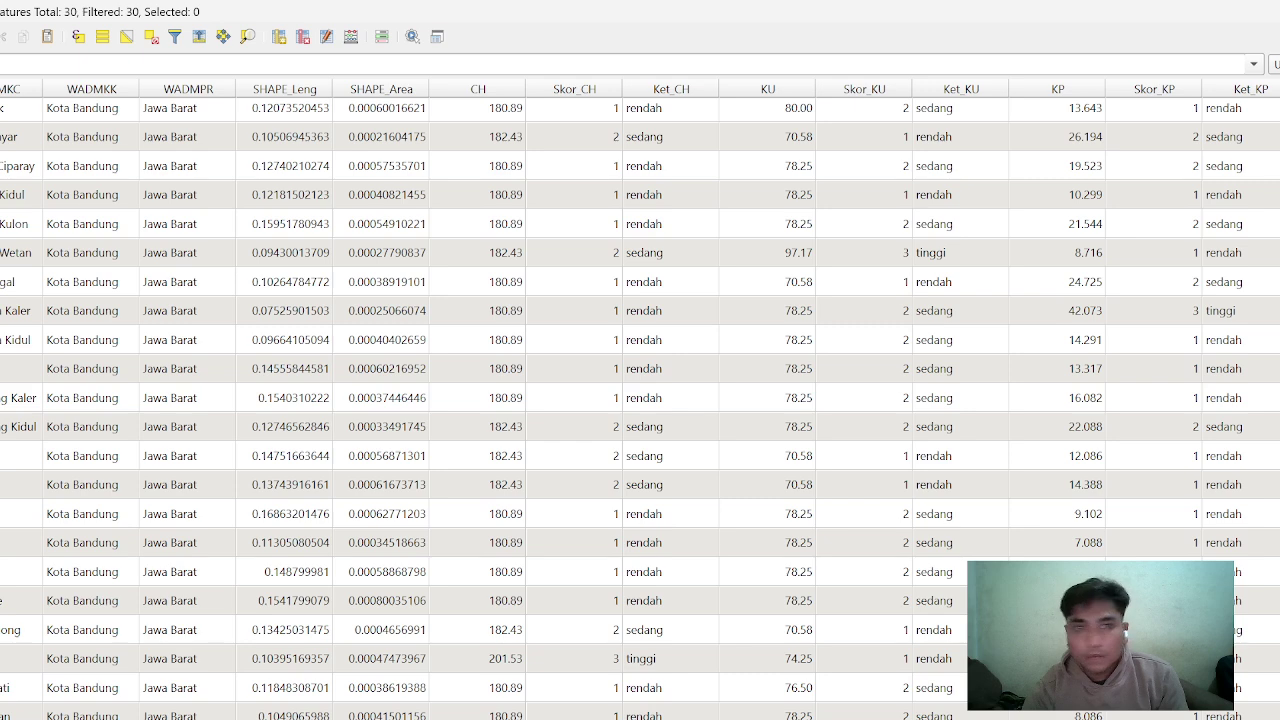
scroll(555, 172, up, 1)
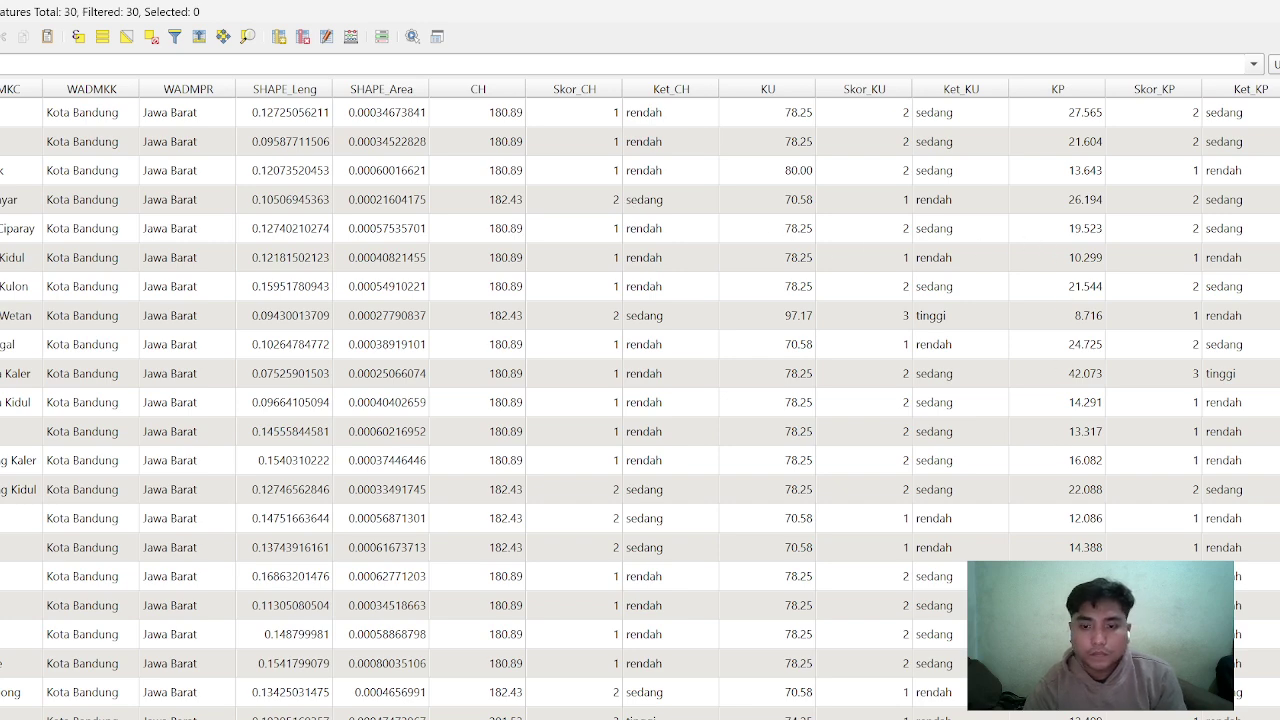
key(alt+Tab)
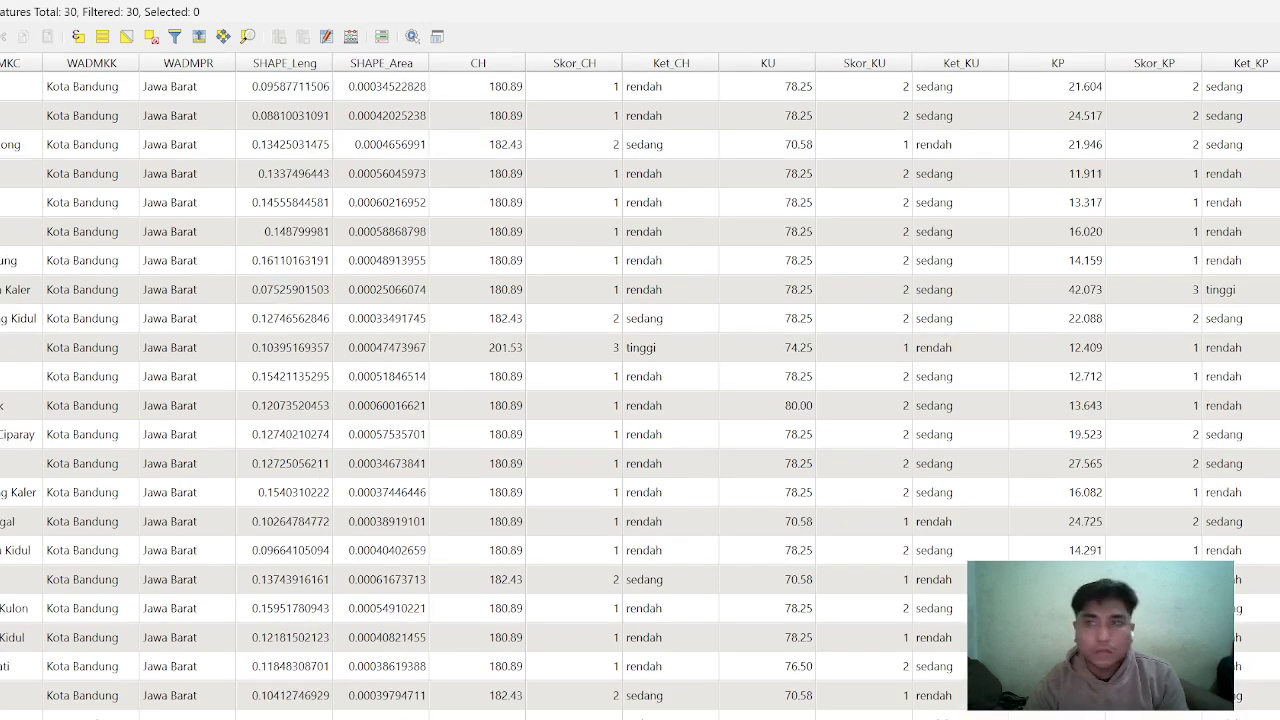
key(alt+Tab)
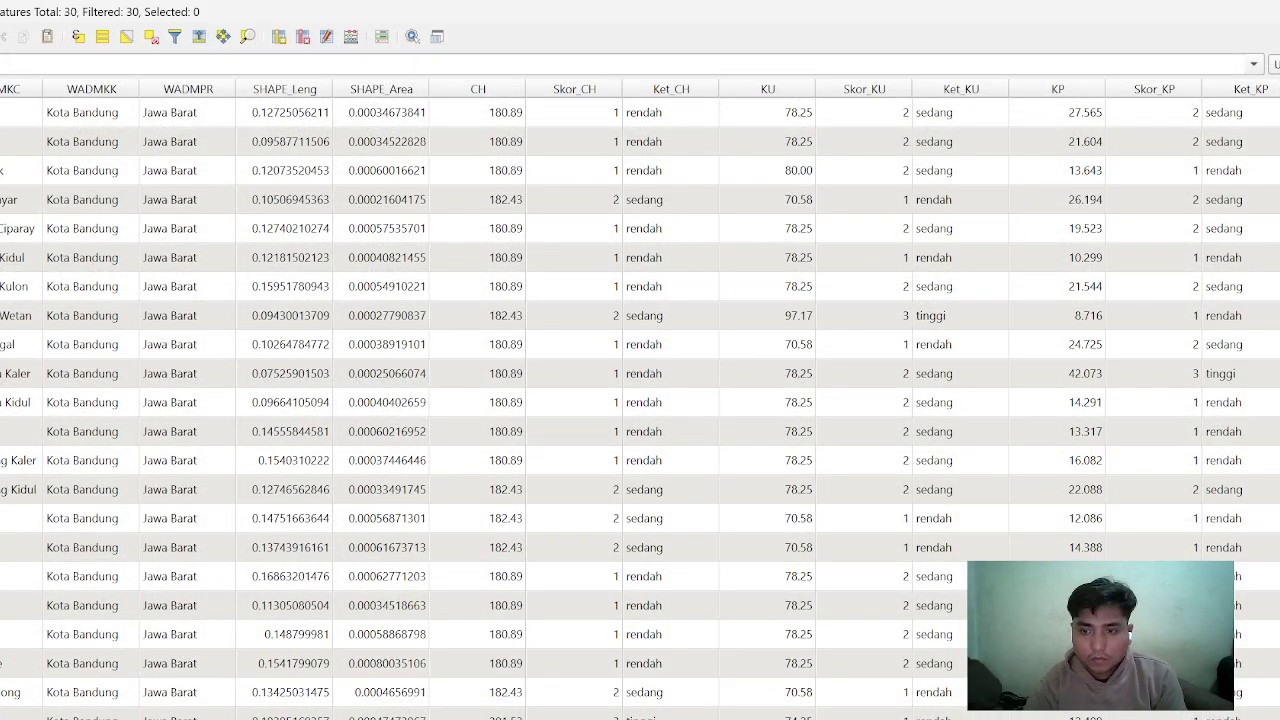
key(alt+Tab)
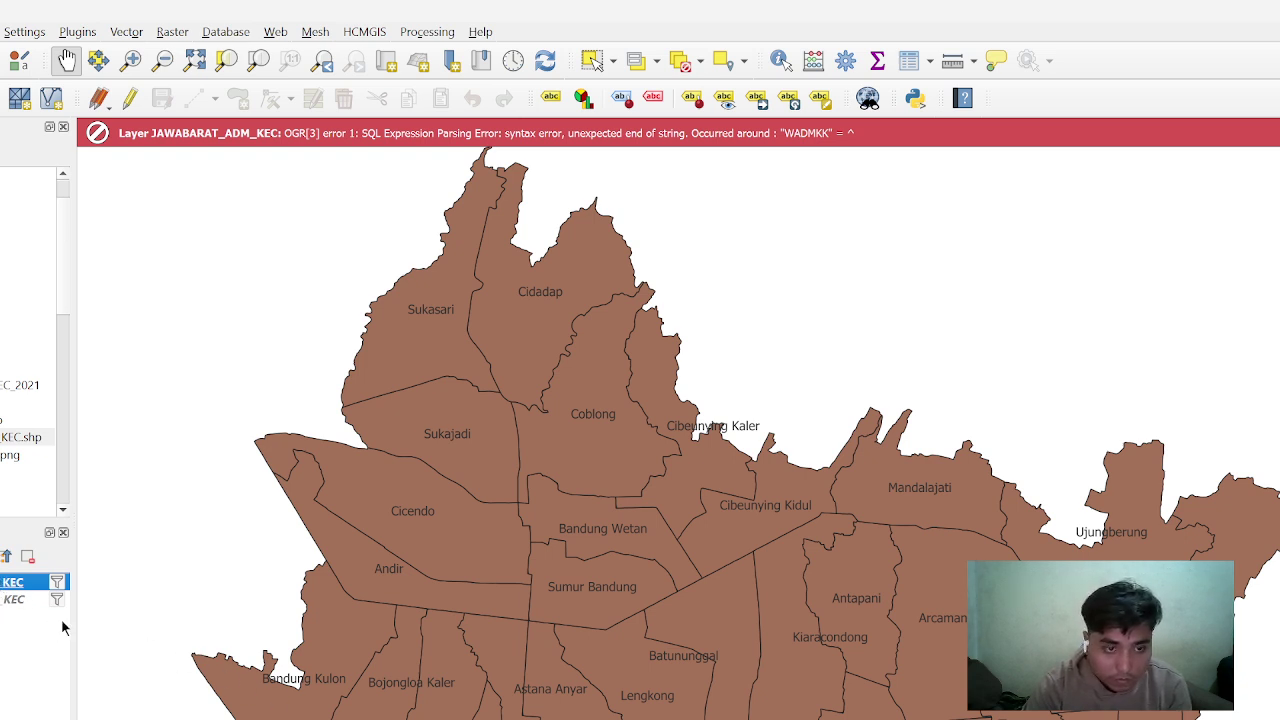
Open the filtered layer's attribute table with editing mode turned on
key(F6)
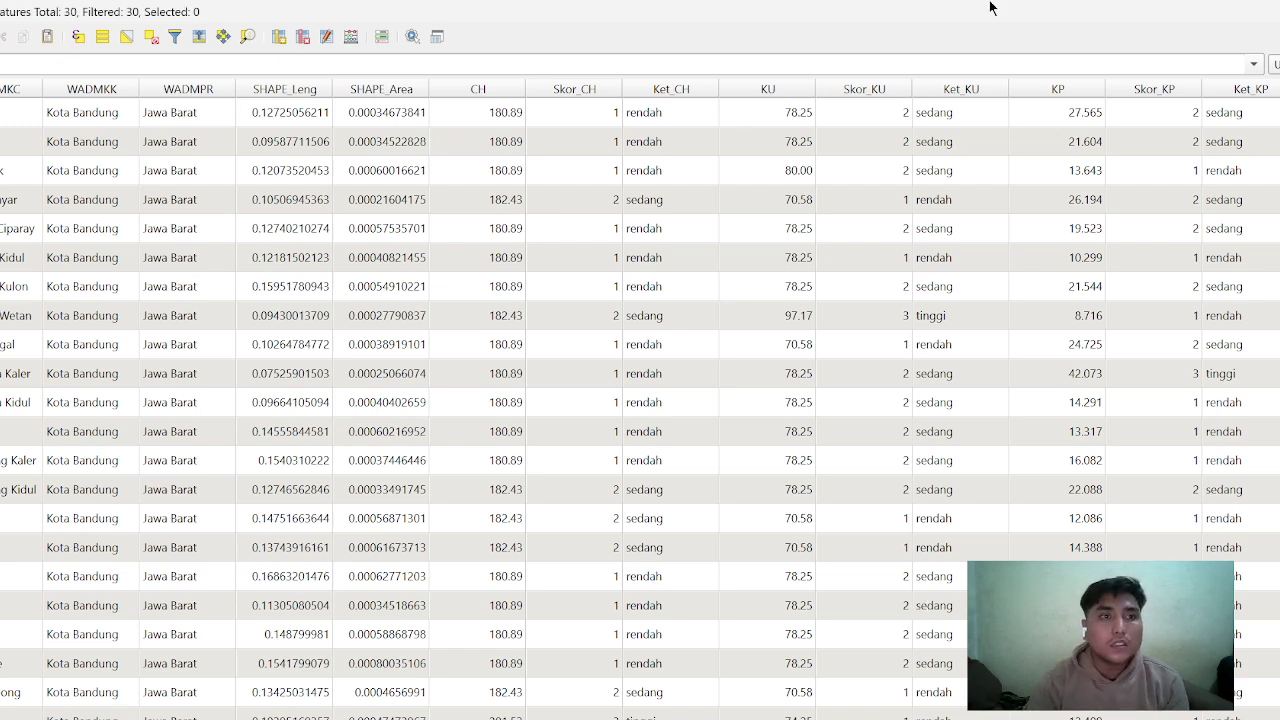
key(ctrl+e)
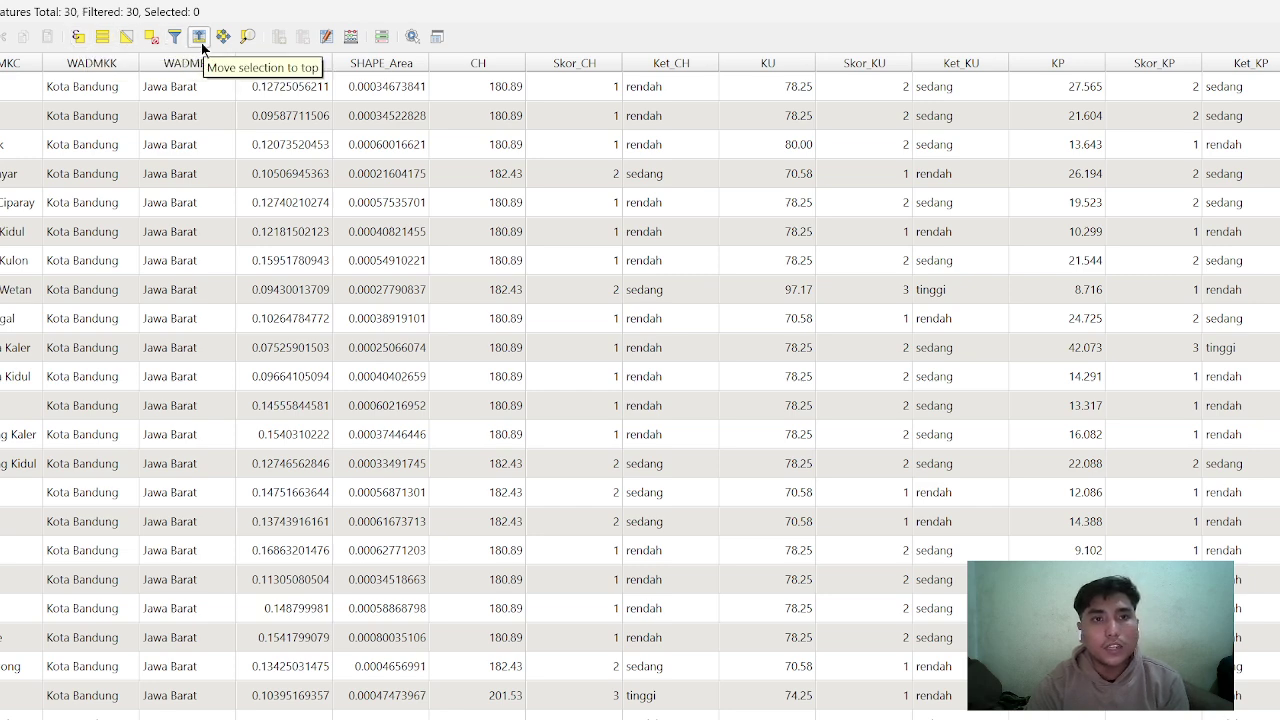
key(ctrl+e)
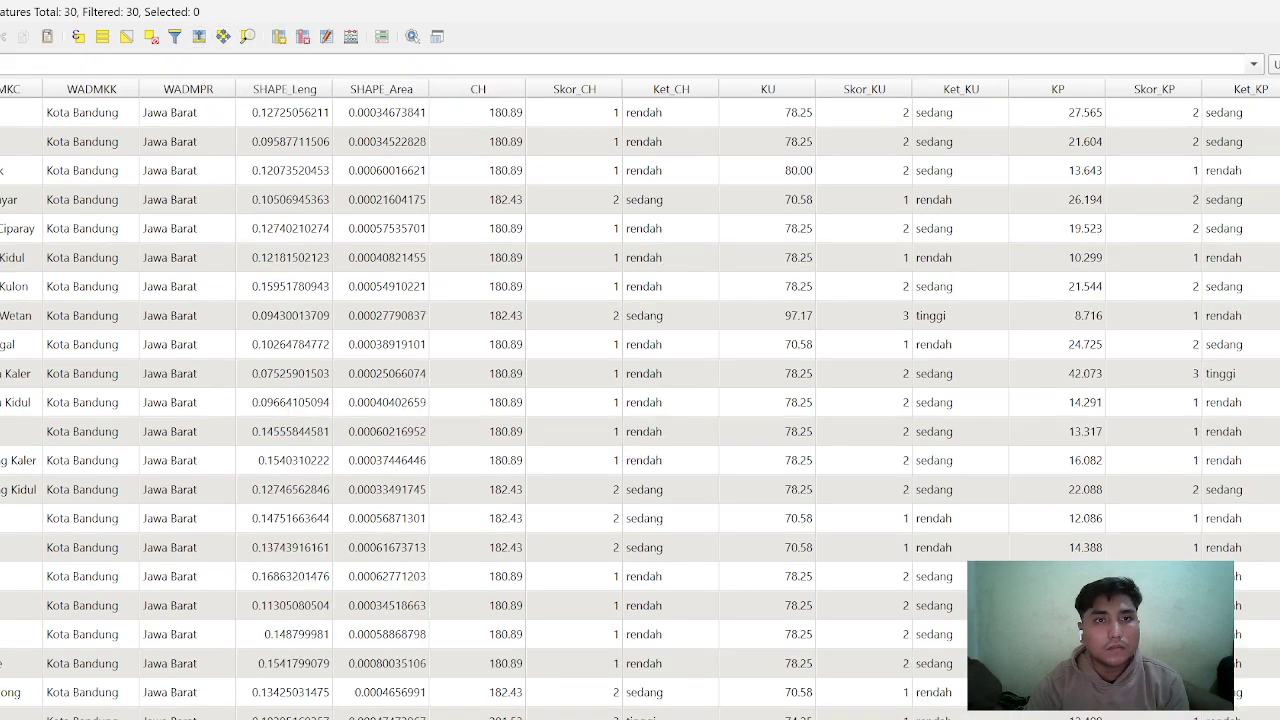
Fill in a new integer field named jmlhkasus and dismiss it without adding it to the table
click(278, 37)
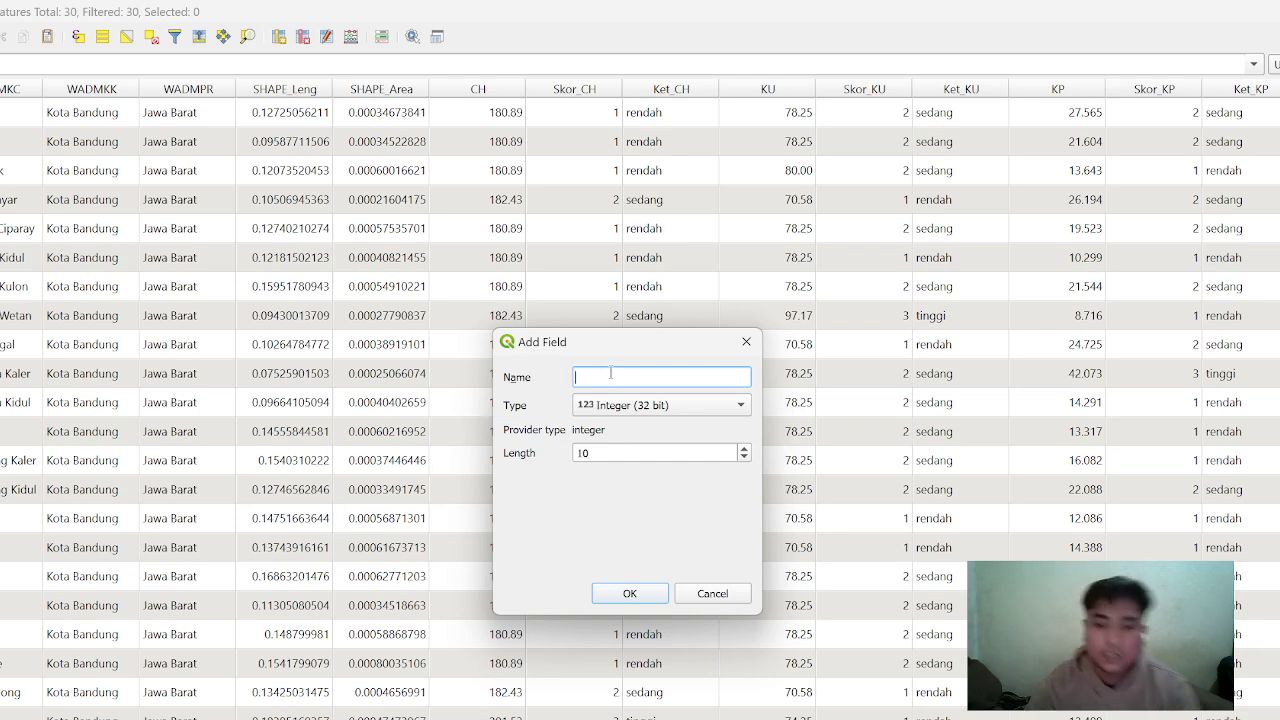
text(jmlh)
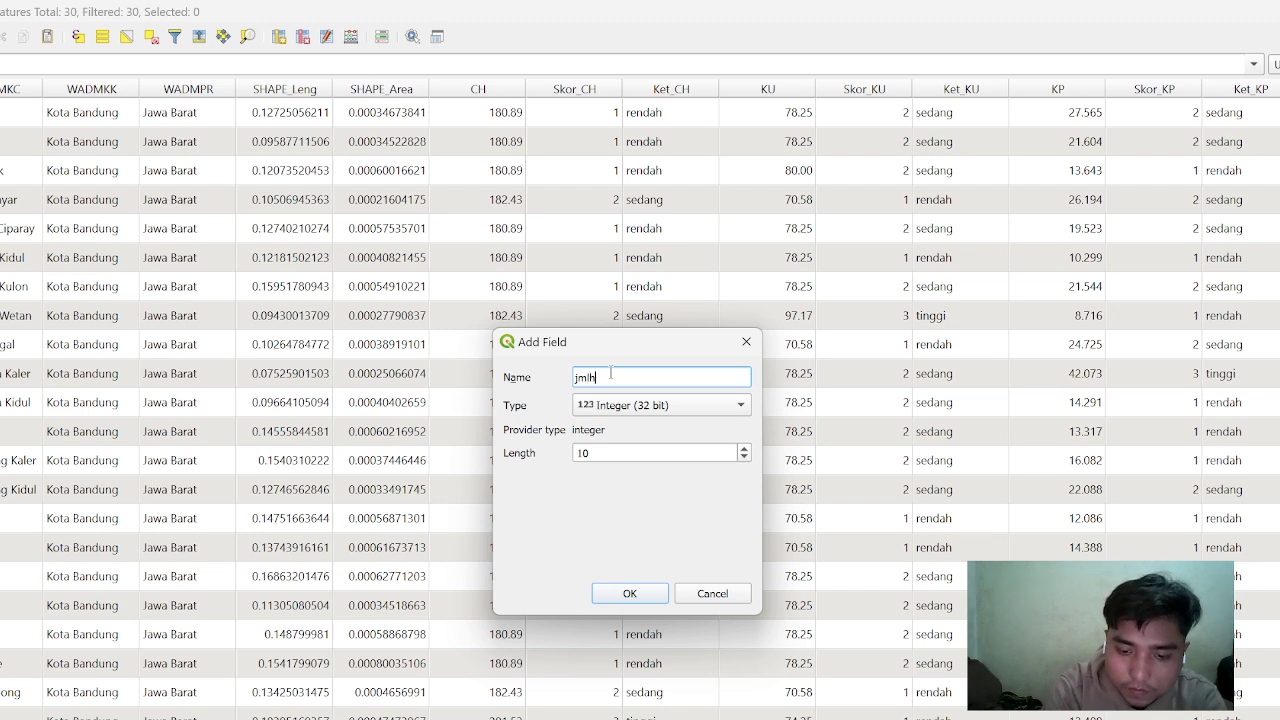
text(kasus)
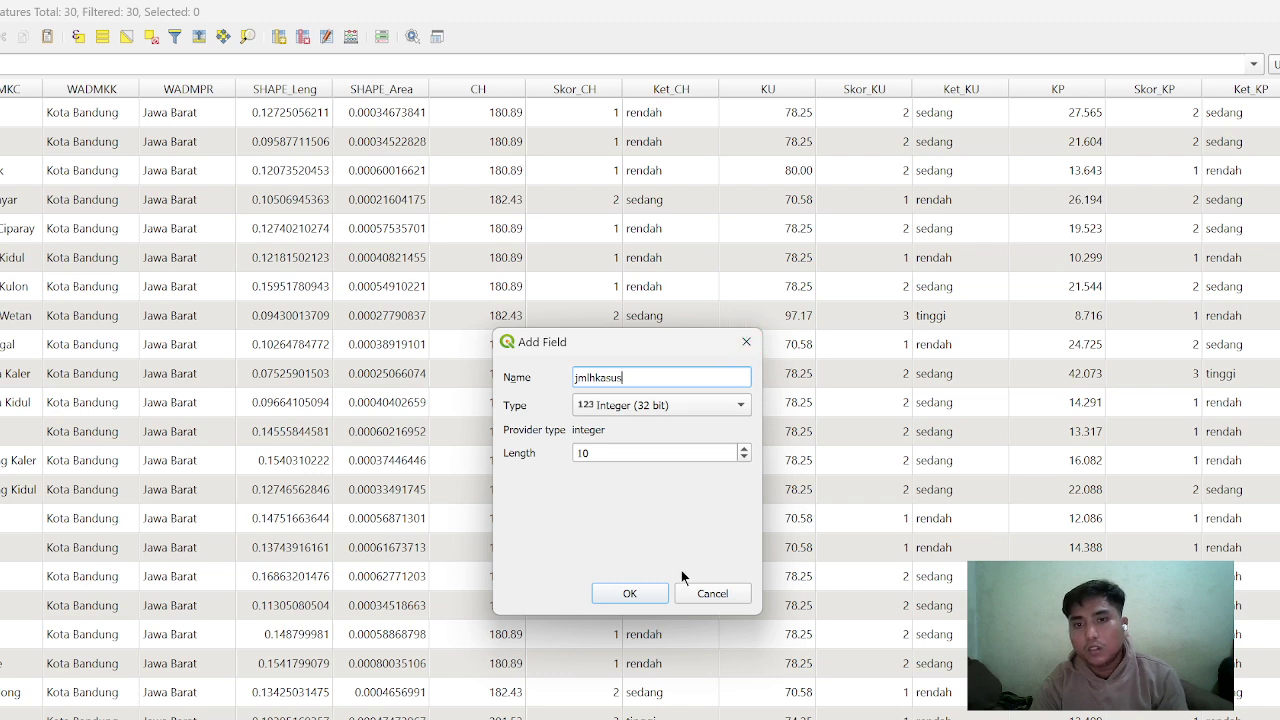
click(748, 344)
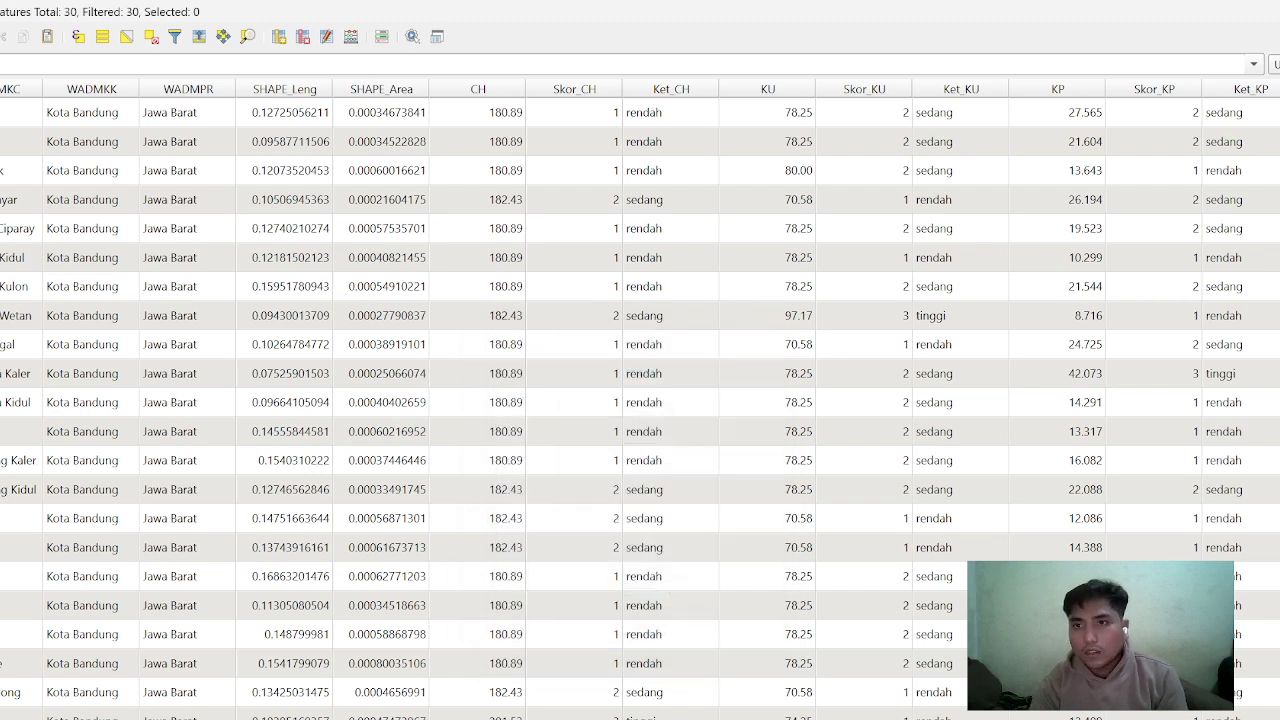
Check the existing JmlhKasus column, fill in a new integer field named skorjk and dismiss it without adding it
scroll(1272, 110, right, 3)
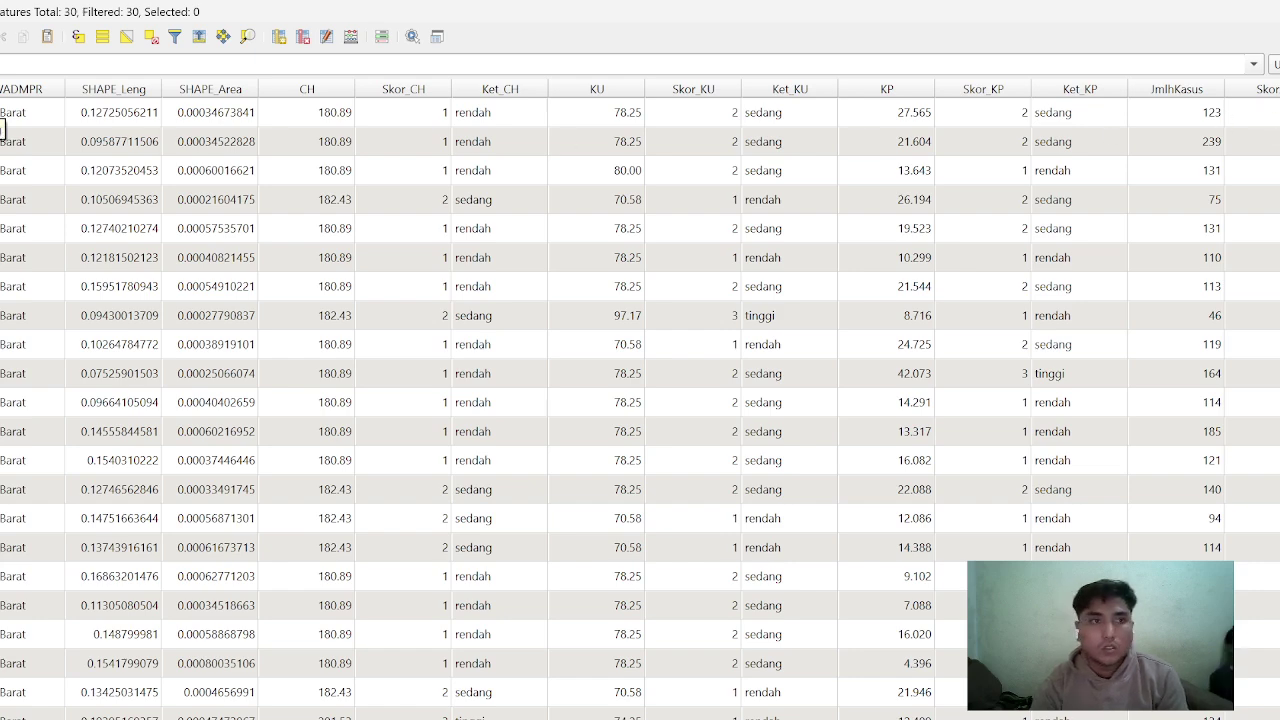
click(4, 38)
click(4, 38)
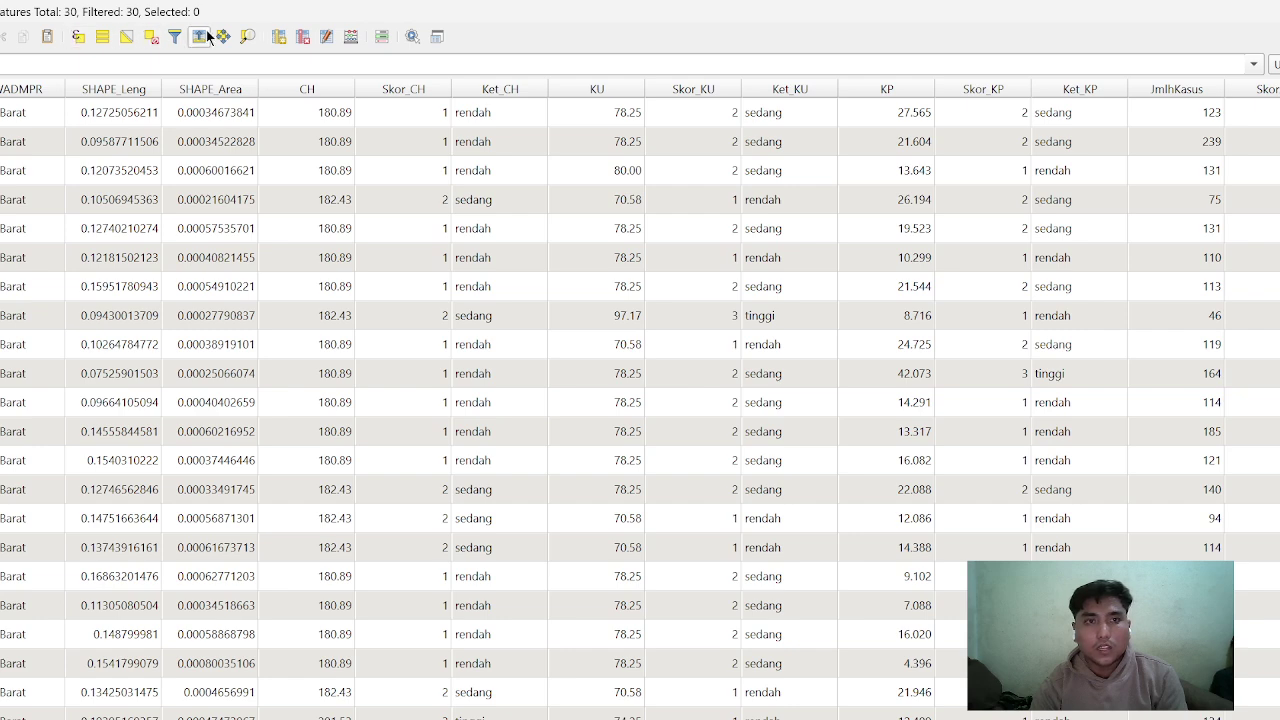
click(280, 38)
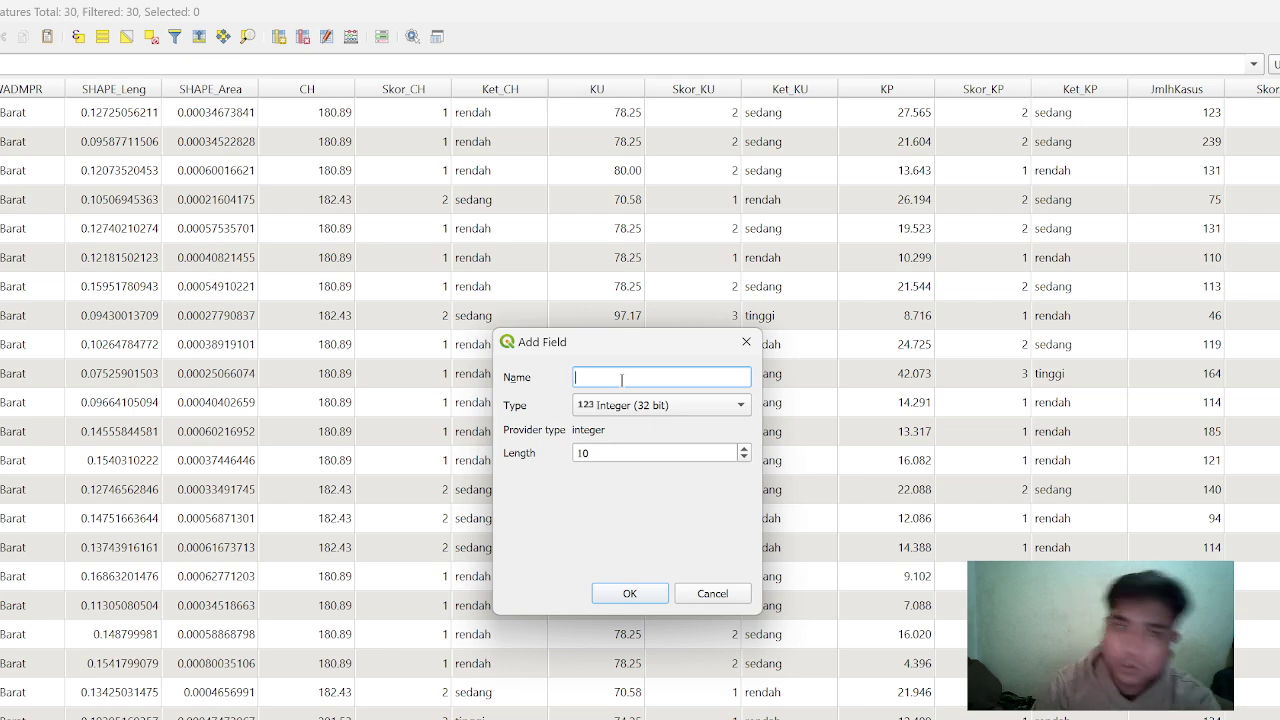
text(skorjk)
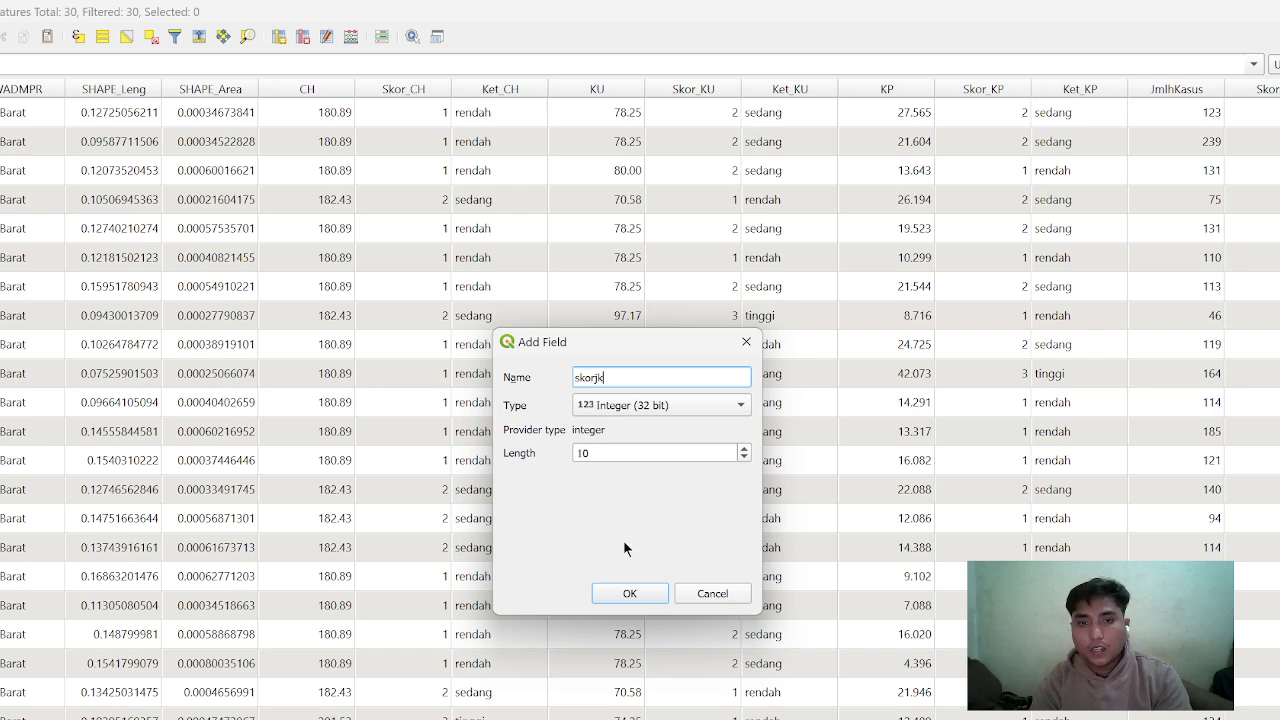
click(748, 343)
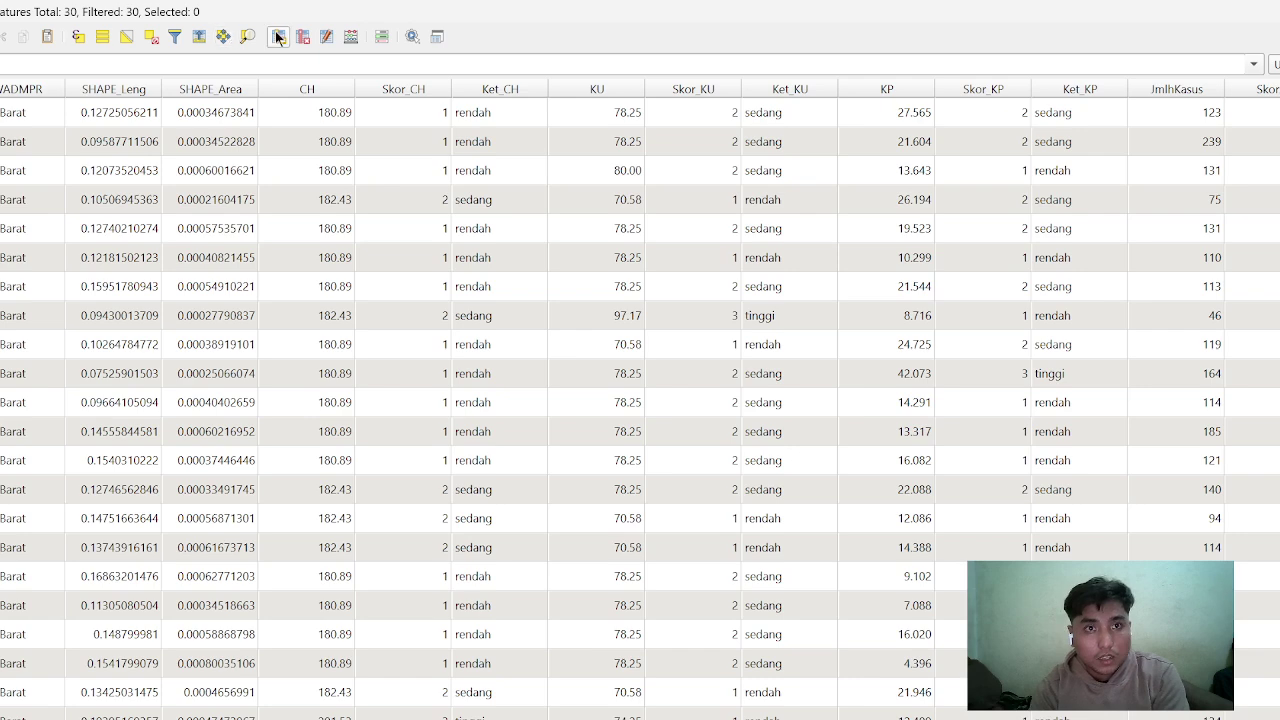
Fill in a new field named ketjk with type Text (string) and dismiss it without adding it
click(279, 37)
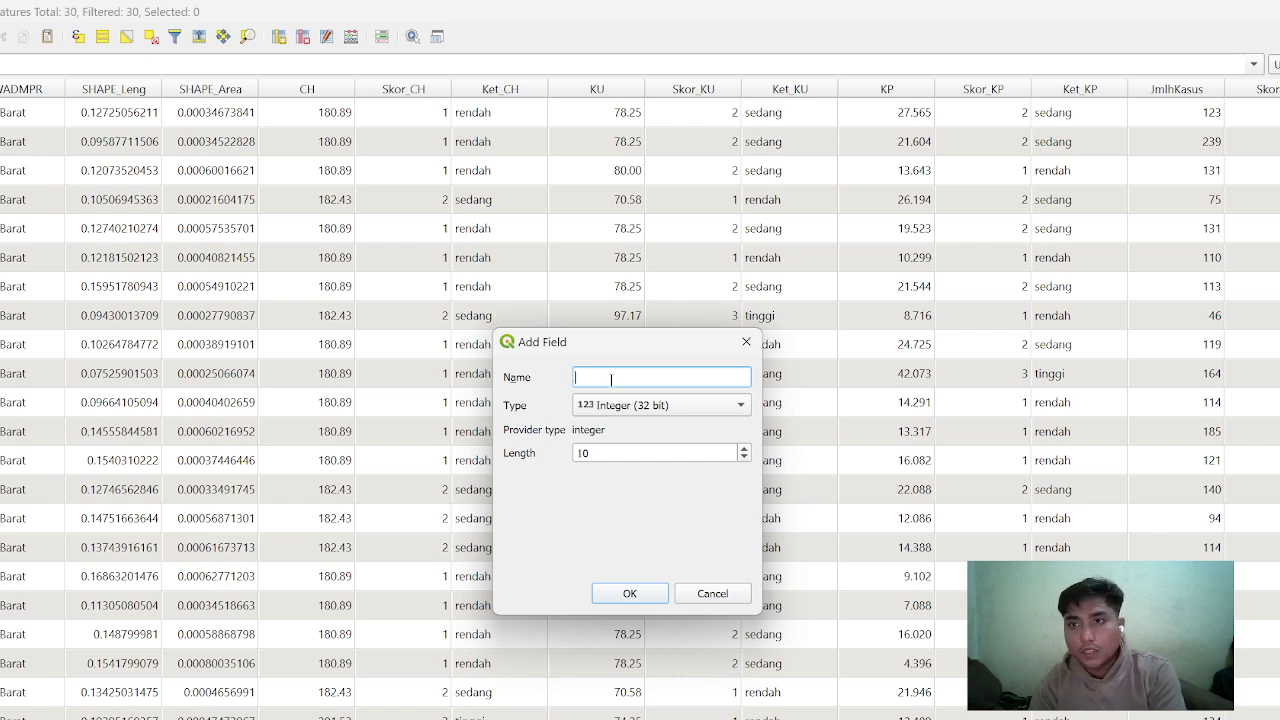
text(ket)
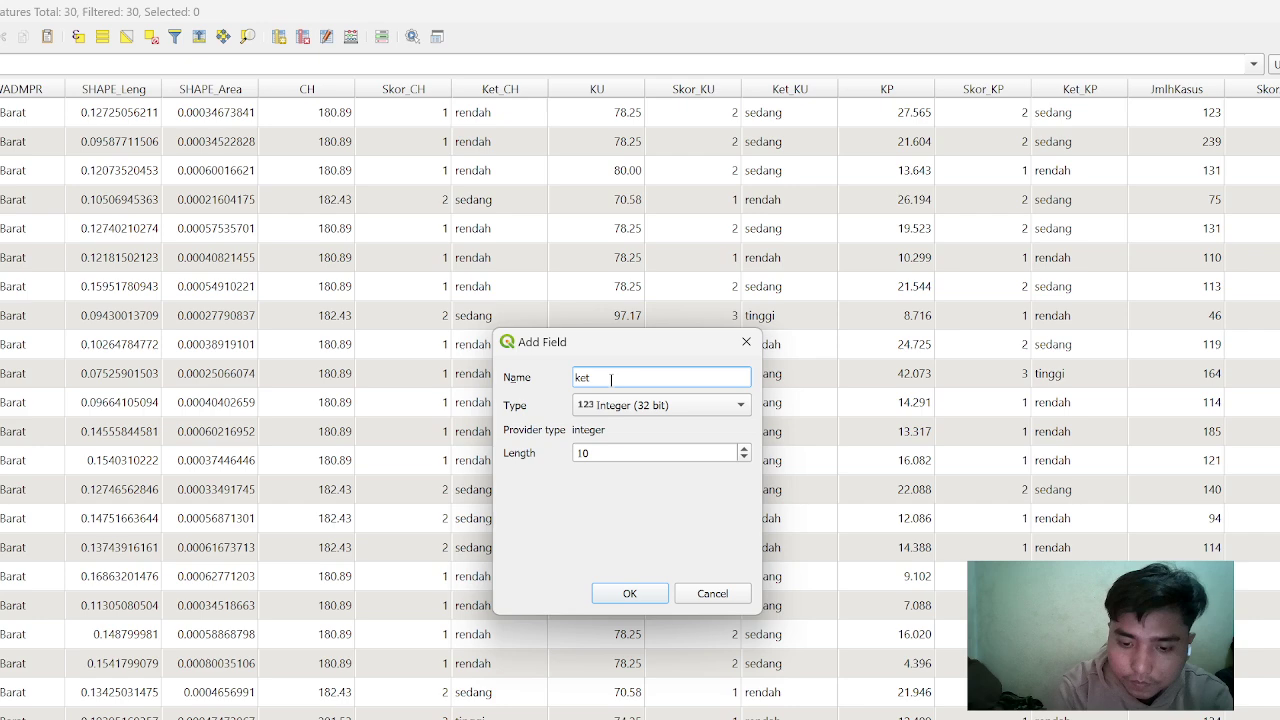
text(jk)
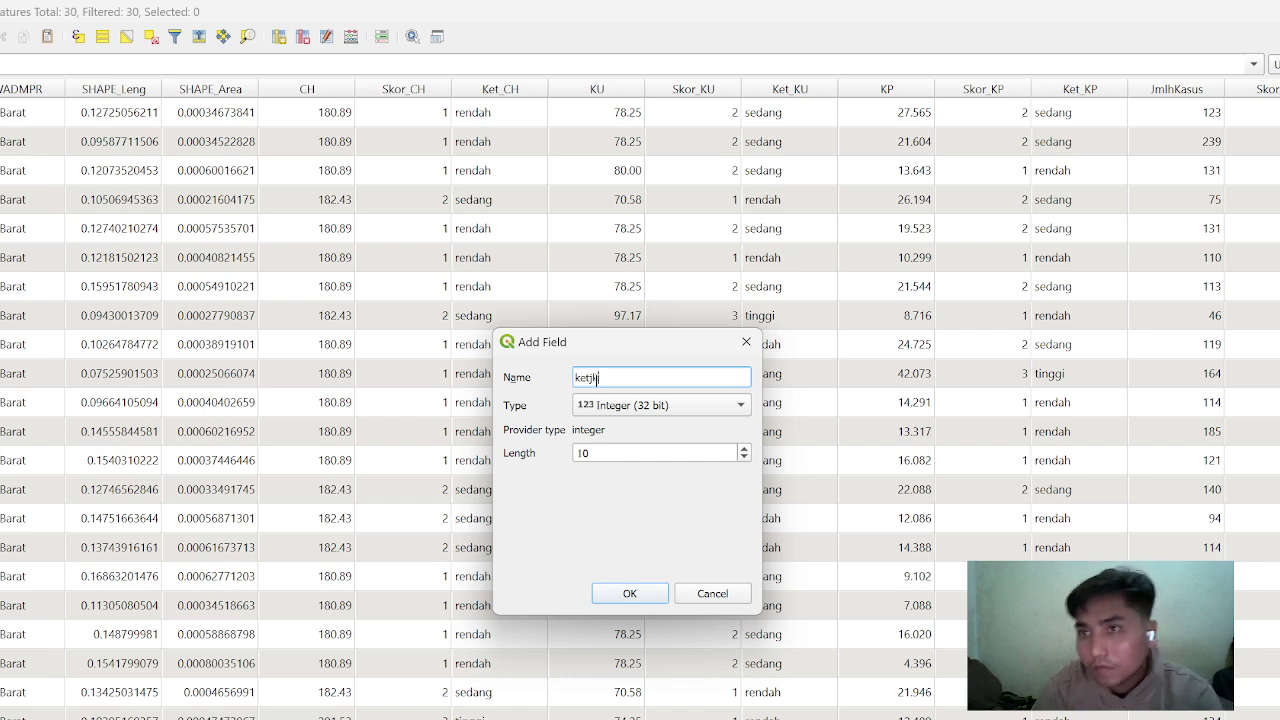
click(607, 407)
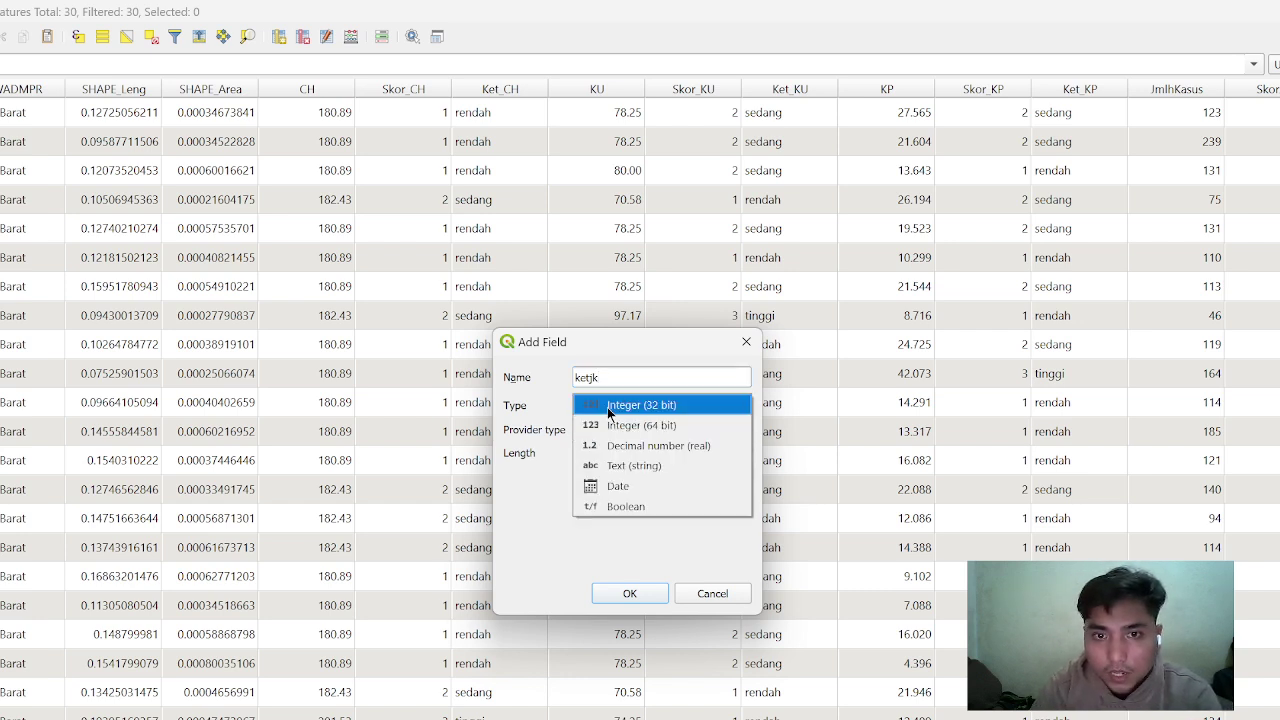
click(635, 468)
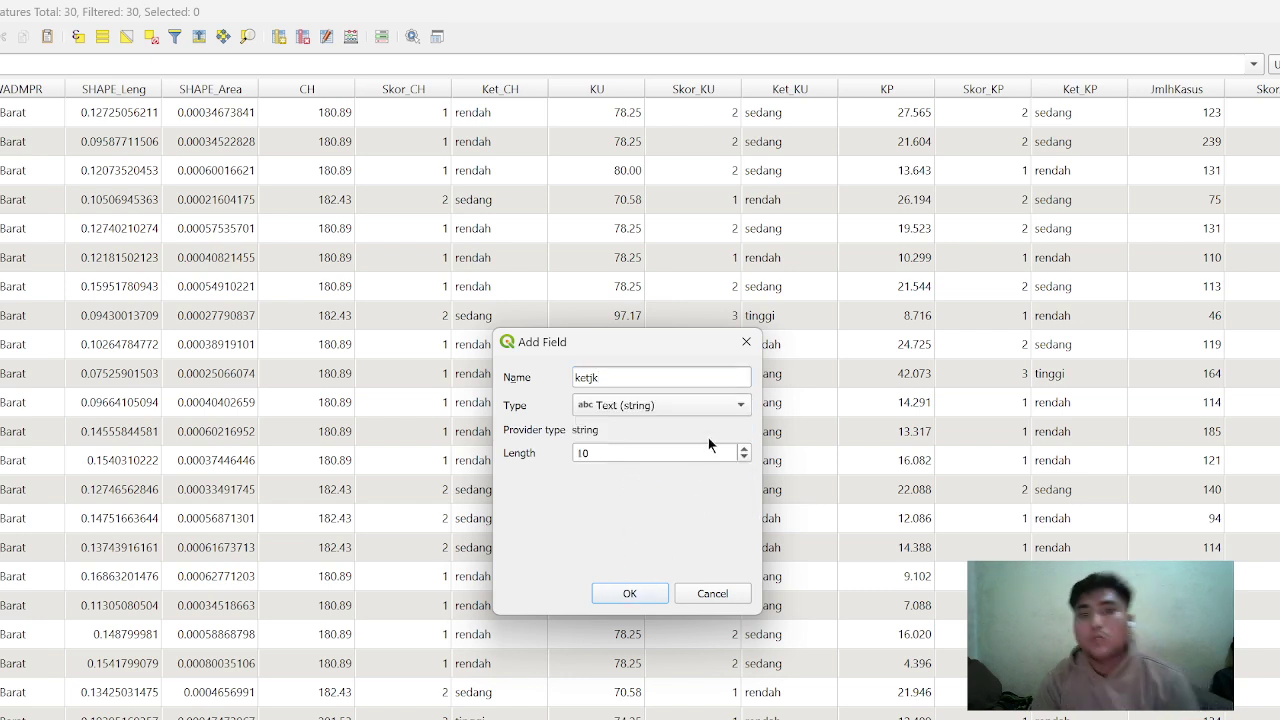
click(746, 342)
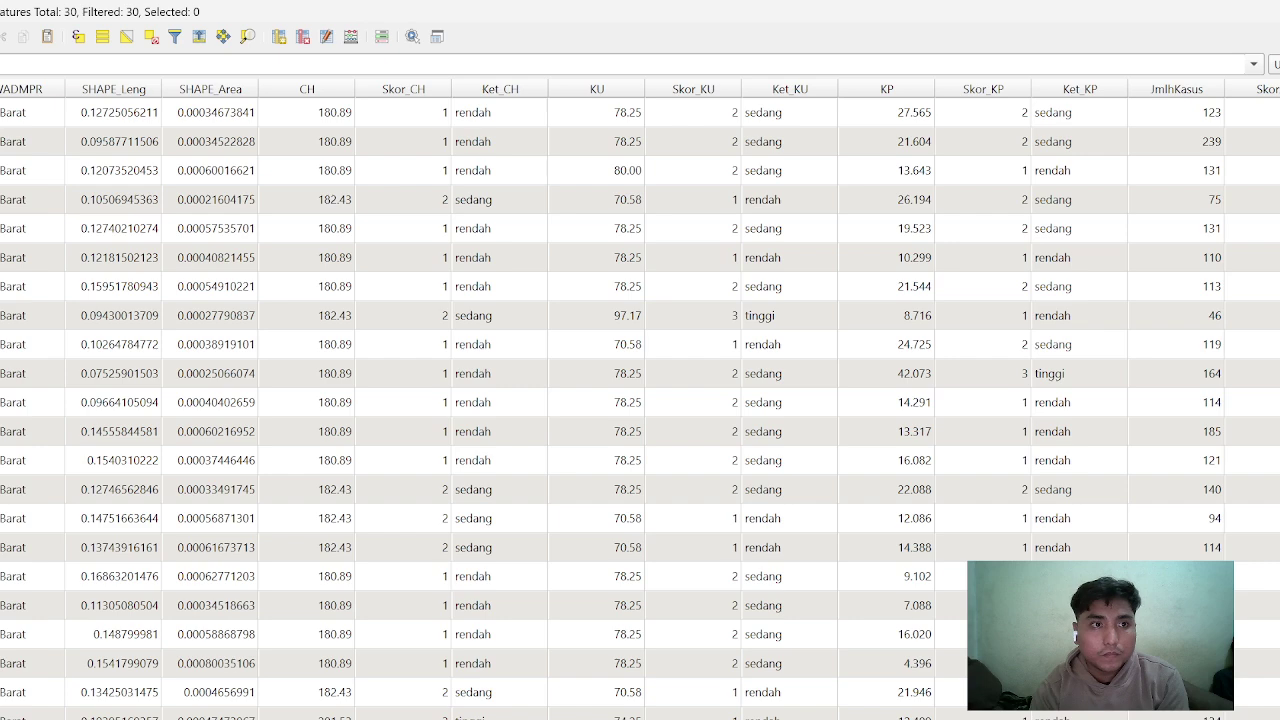
Turn off editing mode for the layer's attribute table
key(ctrl+e)
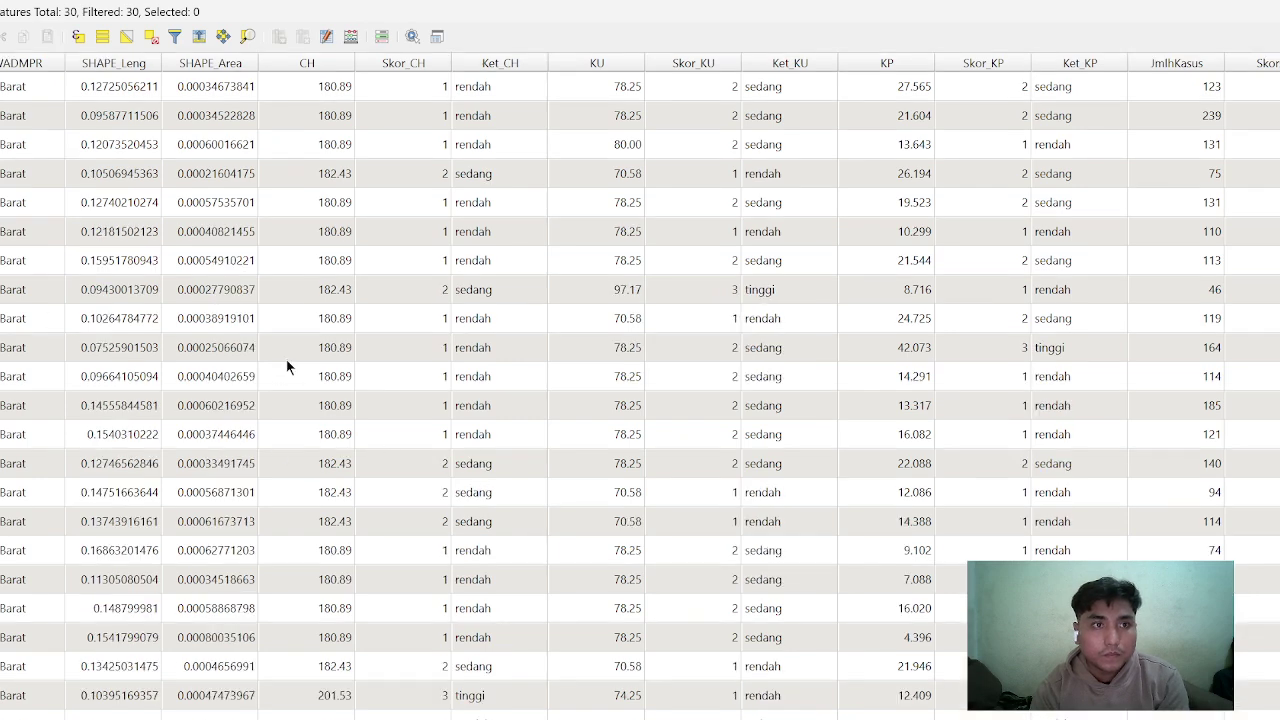
Compare the JmlhKasus values in the attribute table with Table 9 of the article, switching between QGIS and Nitro PDF
scroll(287, 360, down, 1)
scroll(287, 358, up, 1)
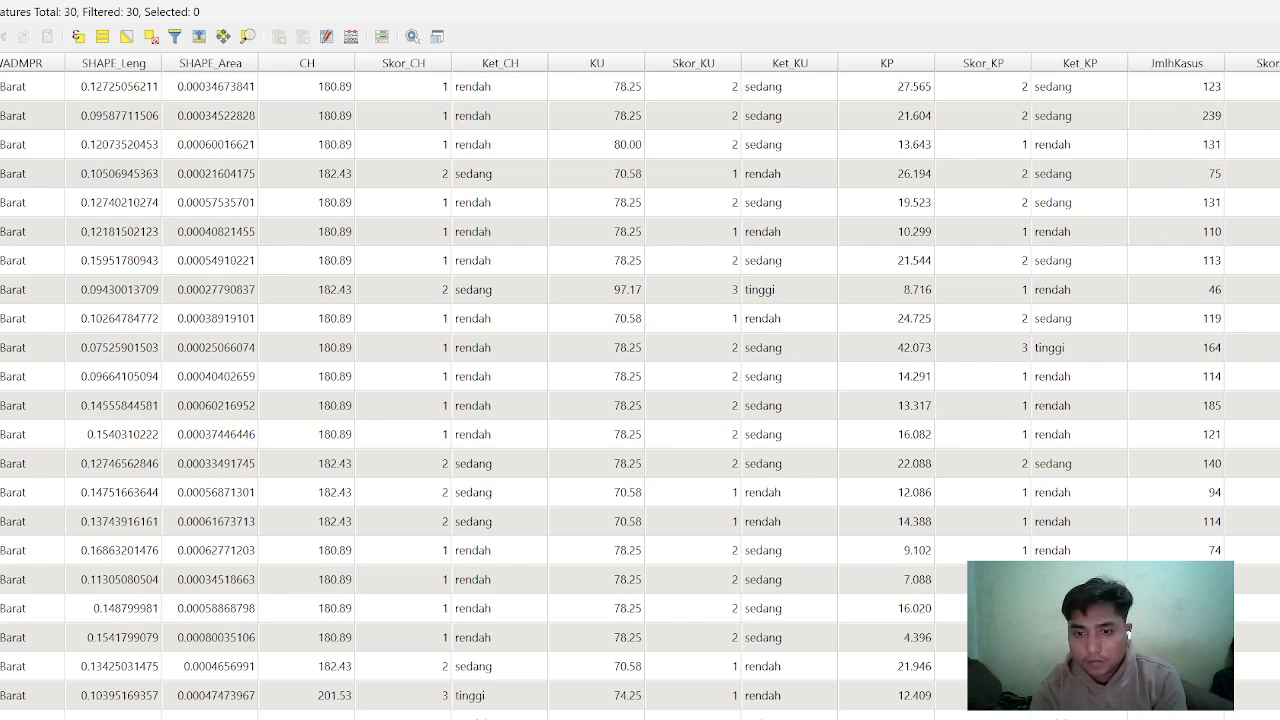
key(alt+Tab)
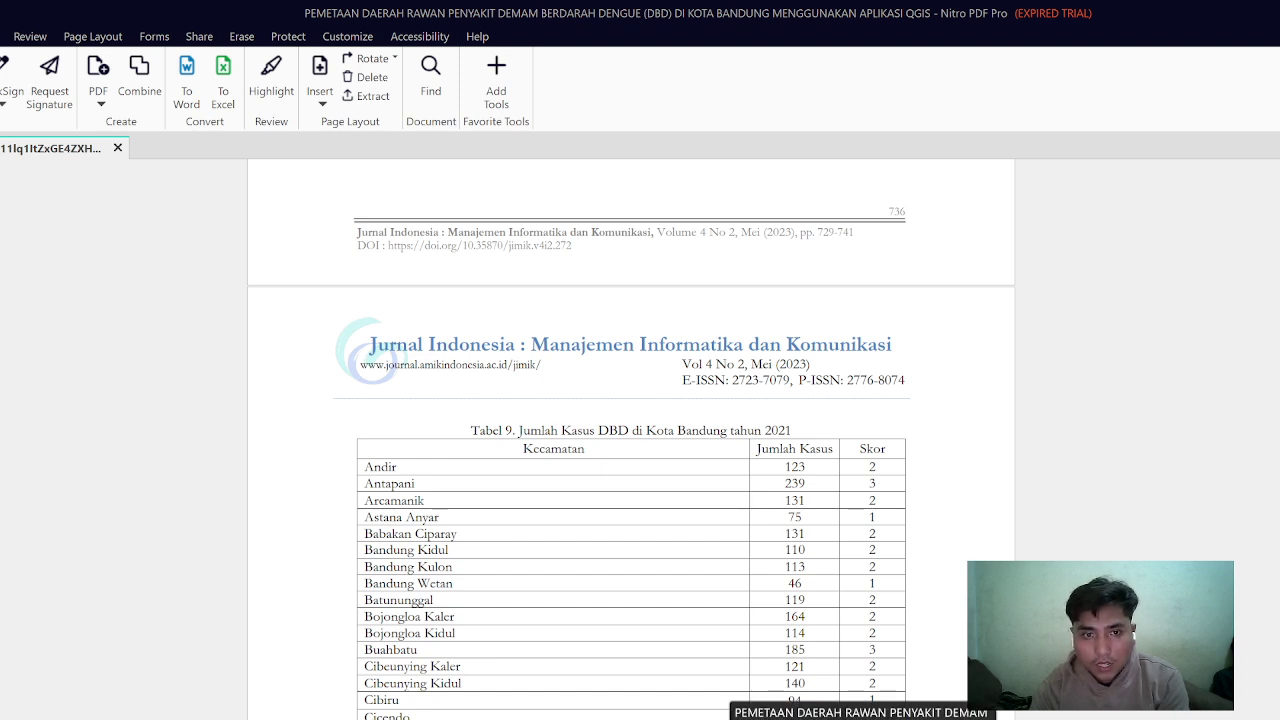
key(alt+Tab)
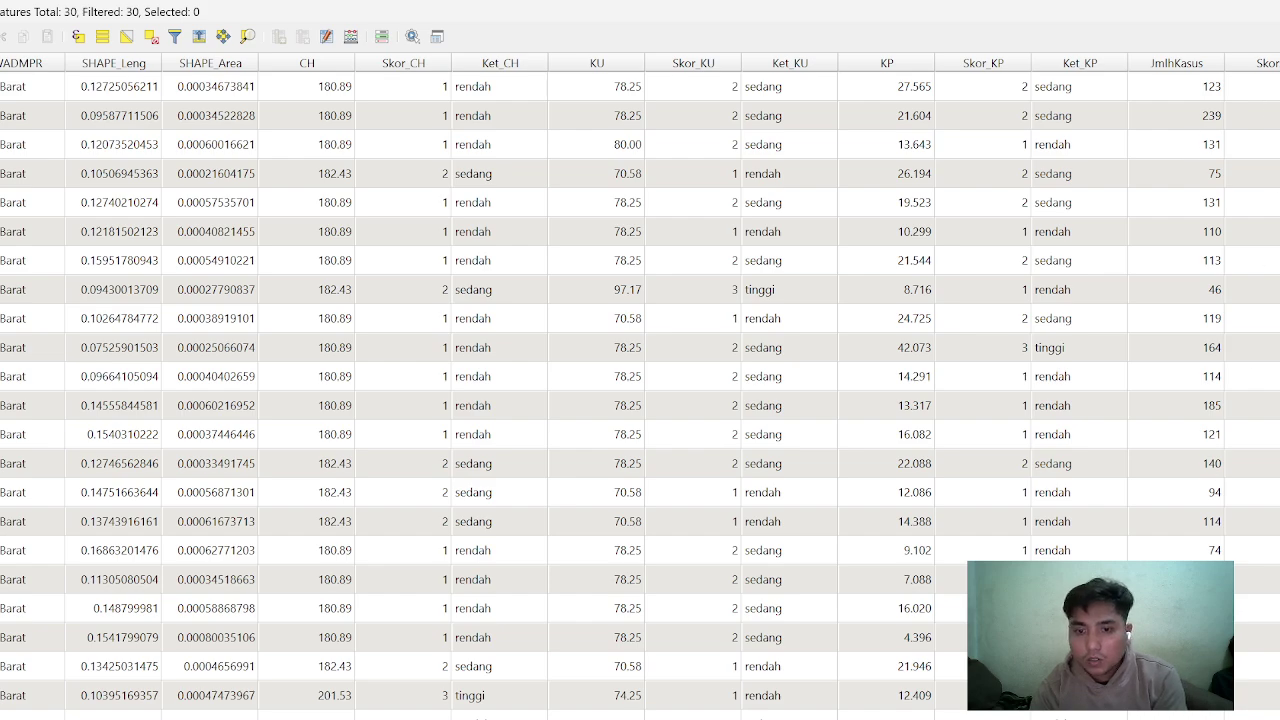
Examine the article's 2021 DBD case map, its legend classes and the Table 9 scores in Nitro PDF
key(alt+Tab)
scroll(630, 400, down, 10)
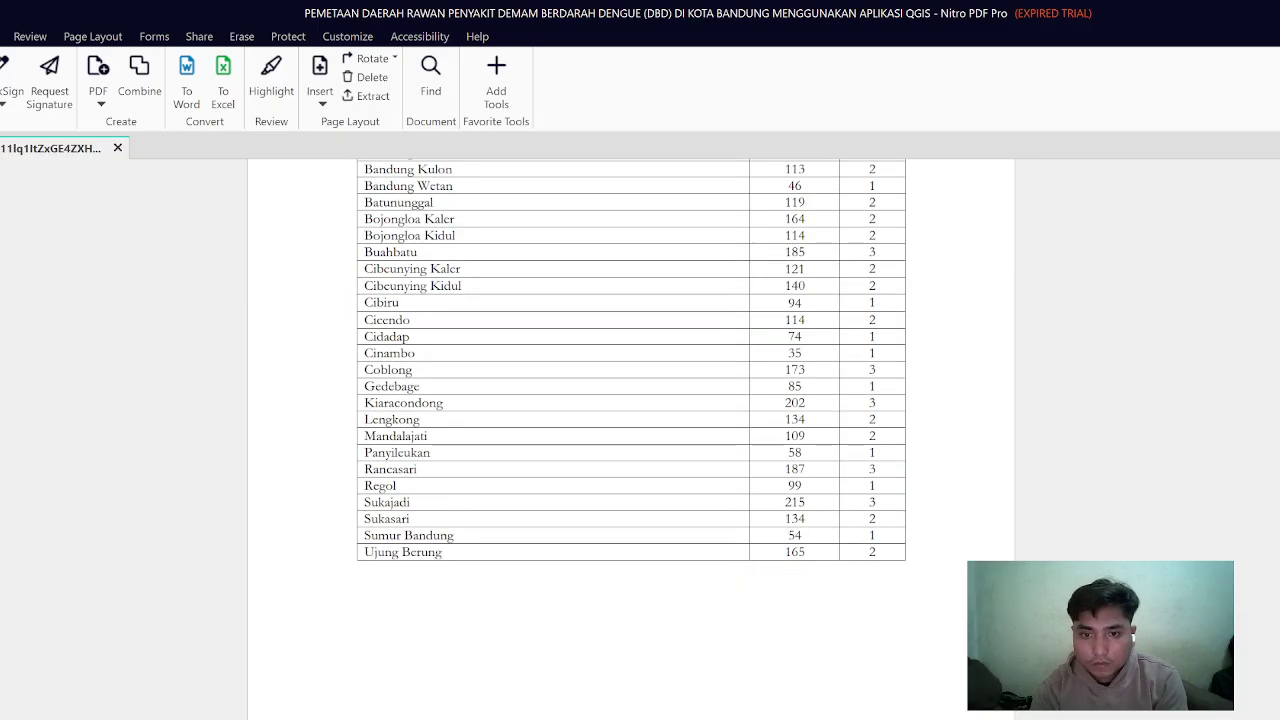
scroll(630, 430, down, 3)
scroll(688, 665, down, 2)
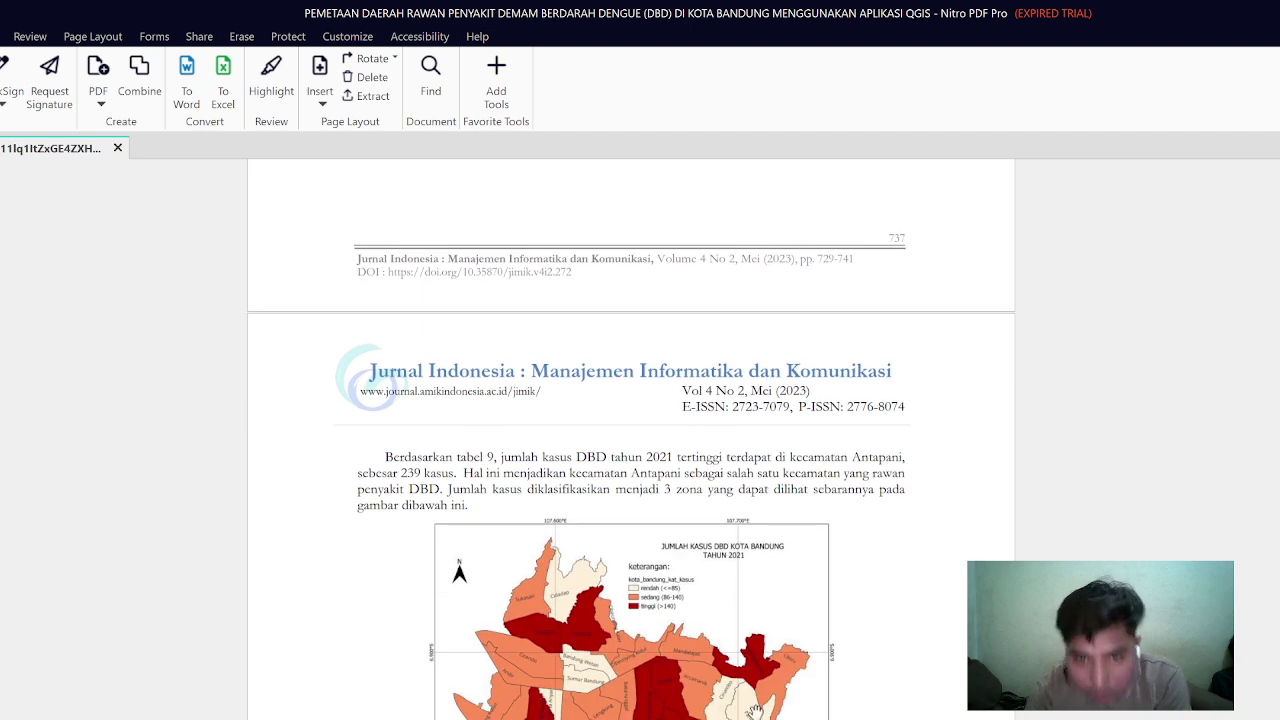
scroll(677, 645, down, 1)
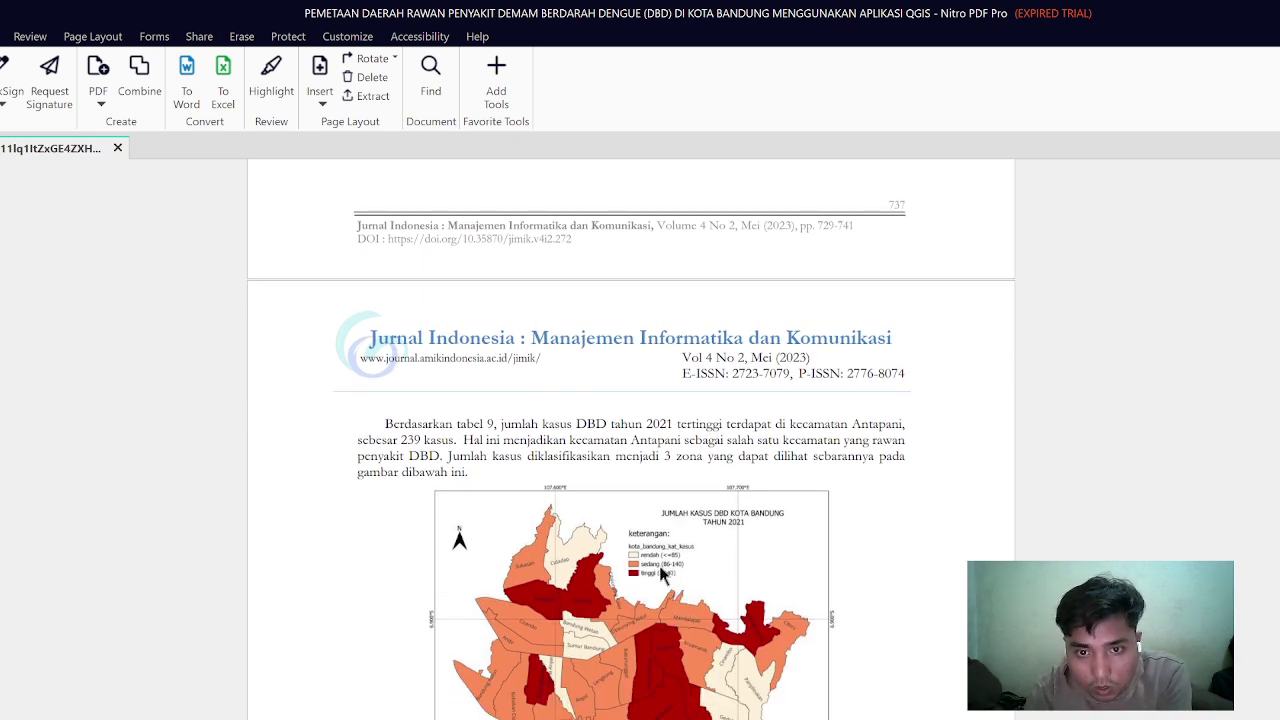
scroll(712, 571, up, 5)
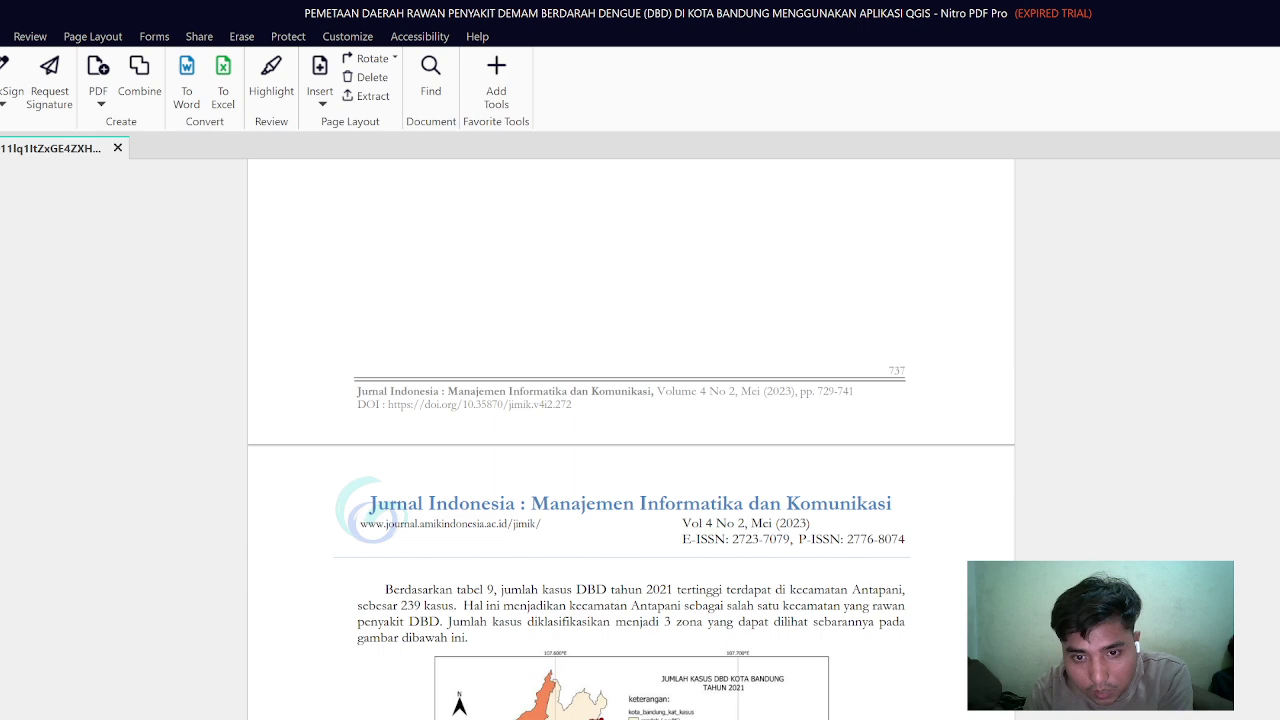
scroll(660, 683, up, 5)
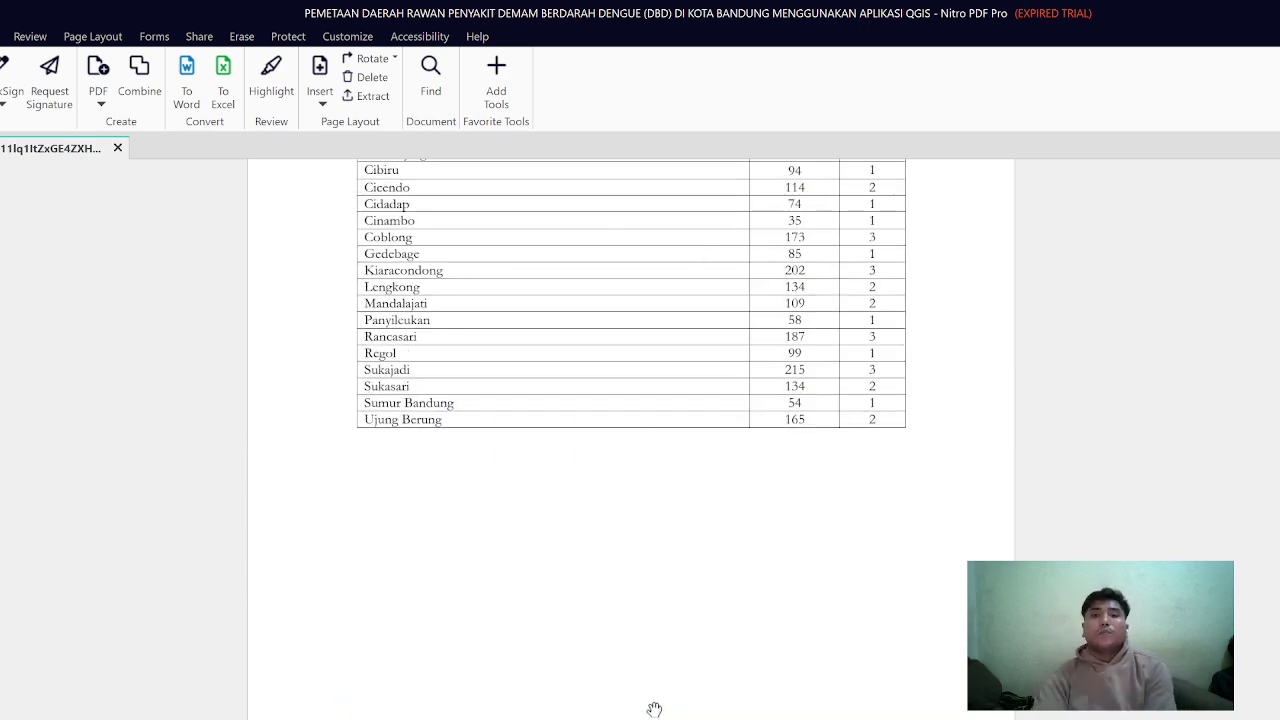
scroll(660, 683, up, 3)
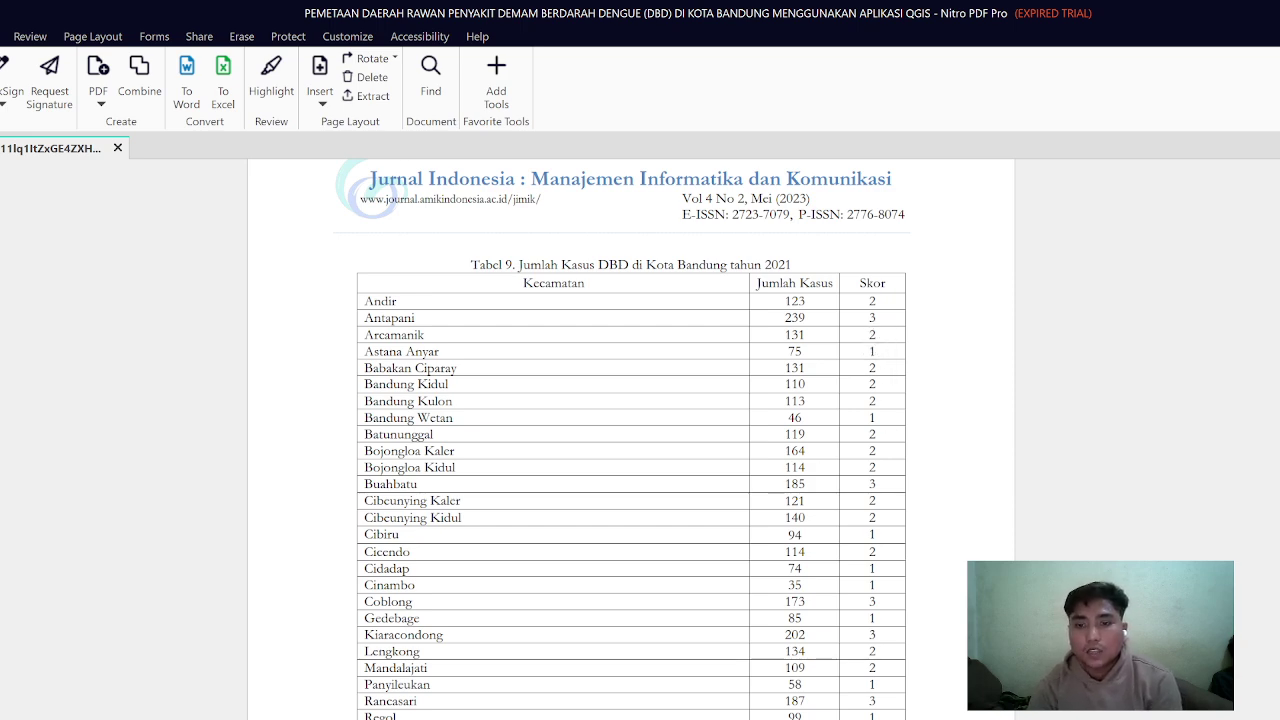
key(alt+Tab)
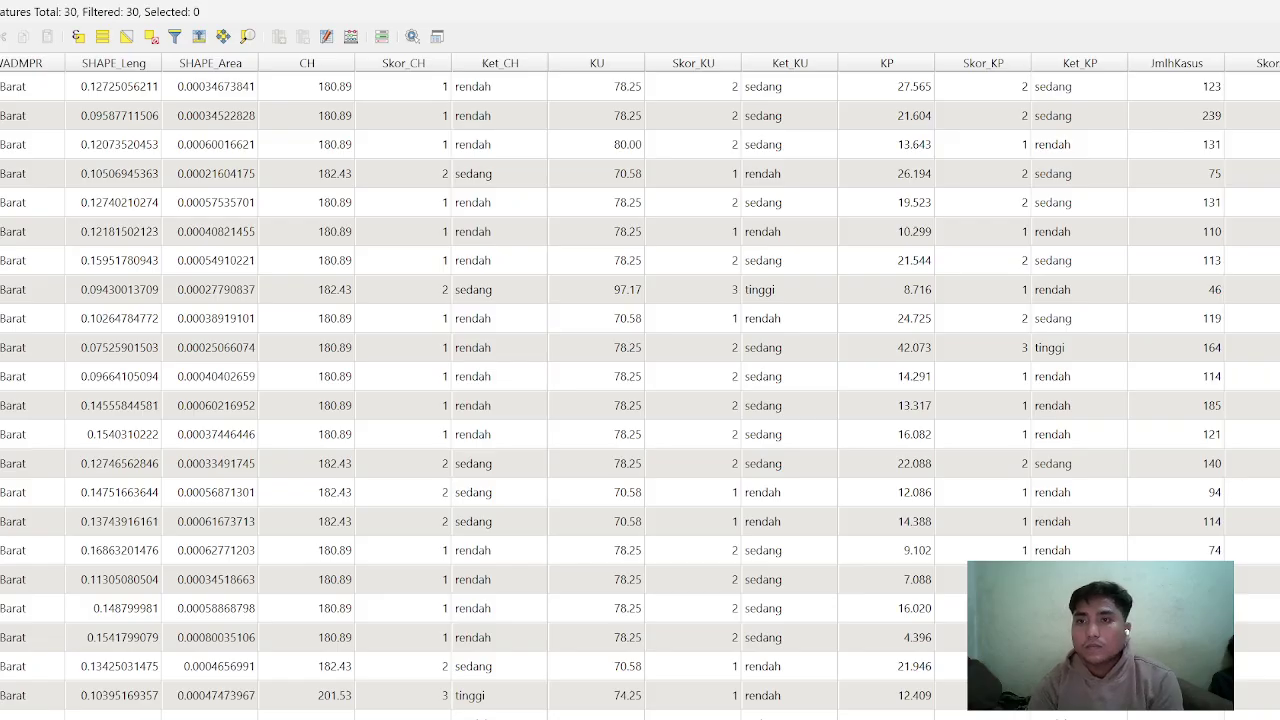
key(alt+Tab)
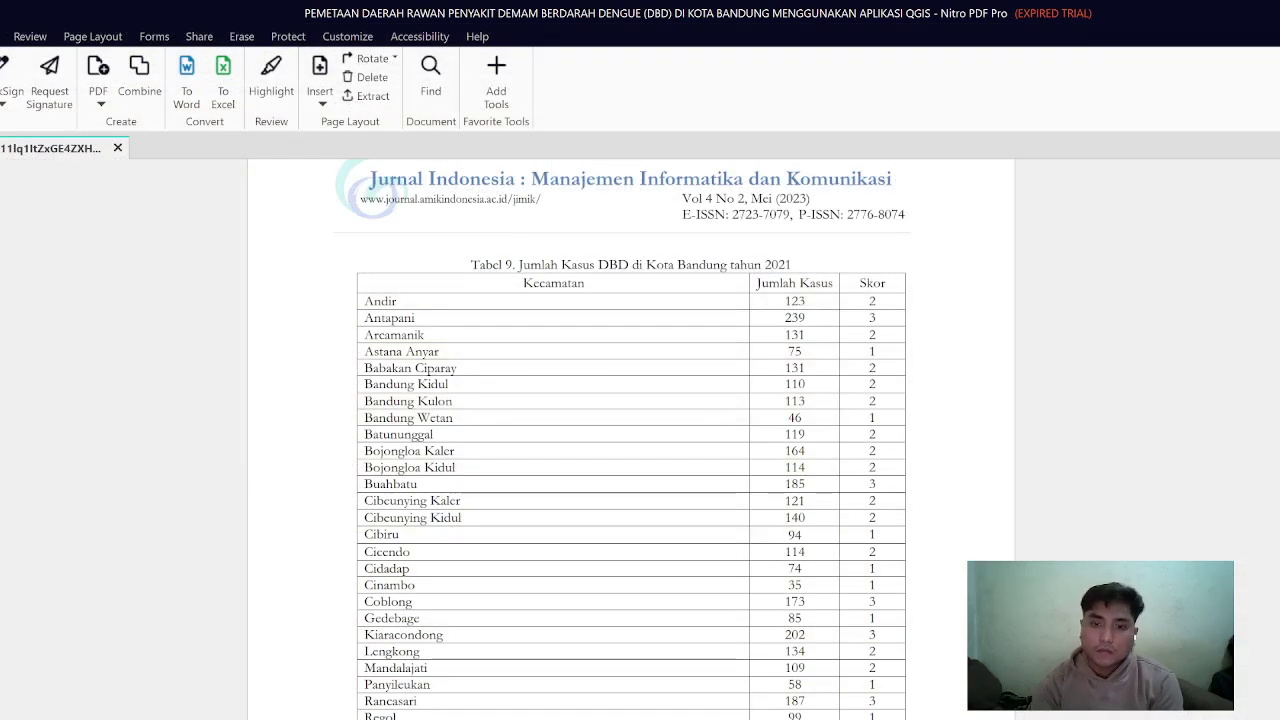
Switch to the QGIS map window and change the JAWABARAT_ADM_KEC layer's symbology to Categorized
key(alt+Tab)
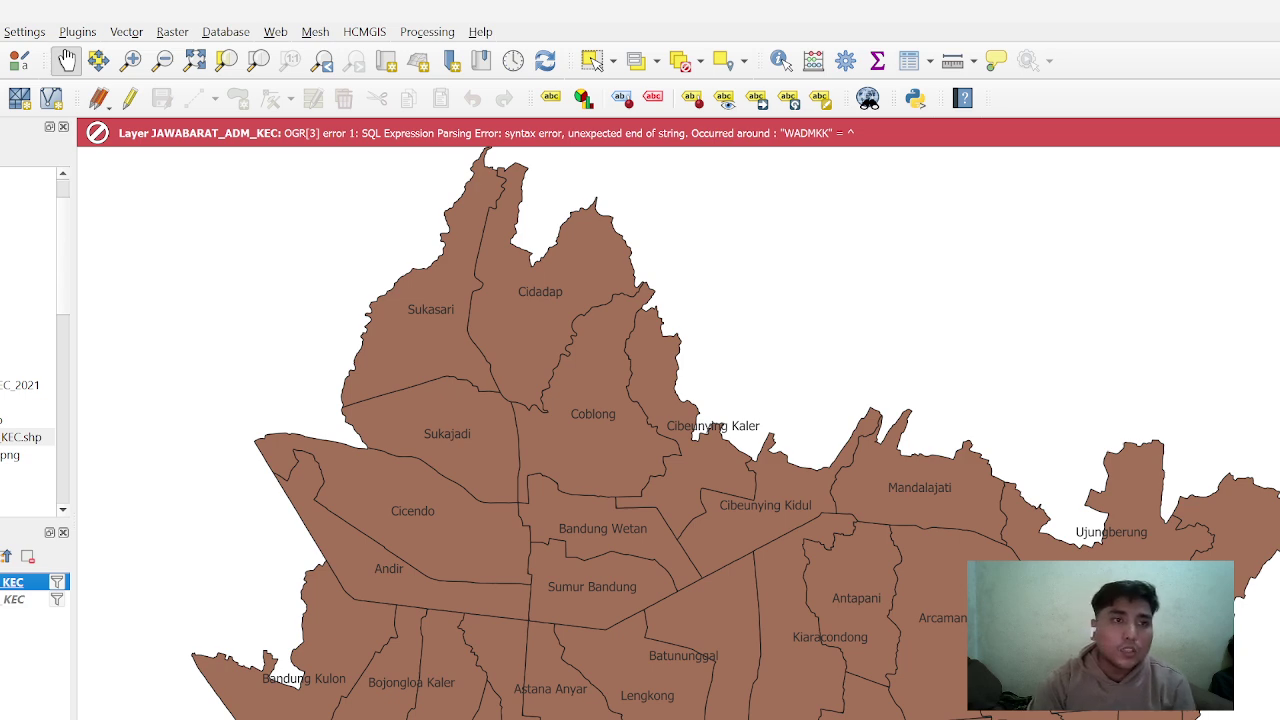
key(alt+j)
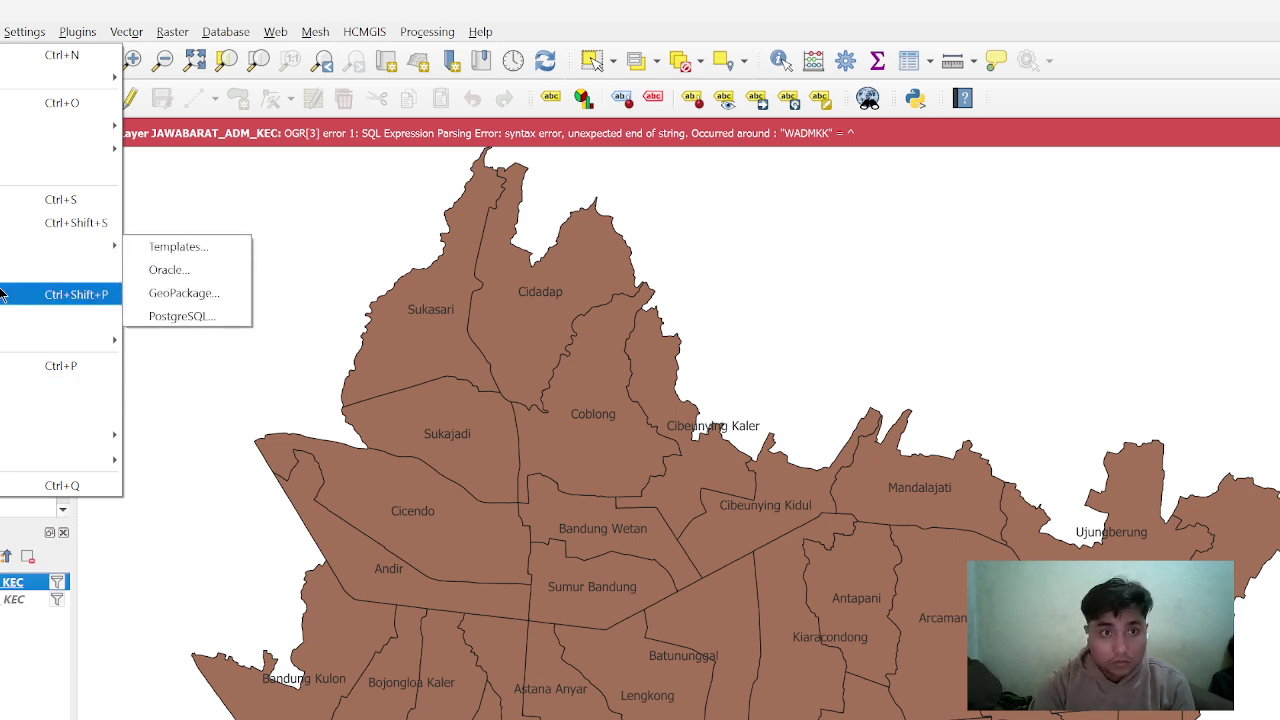
click(301, 316)
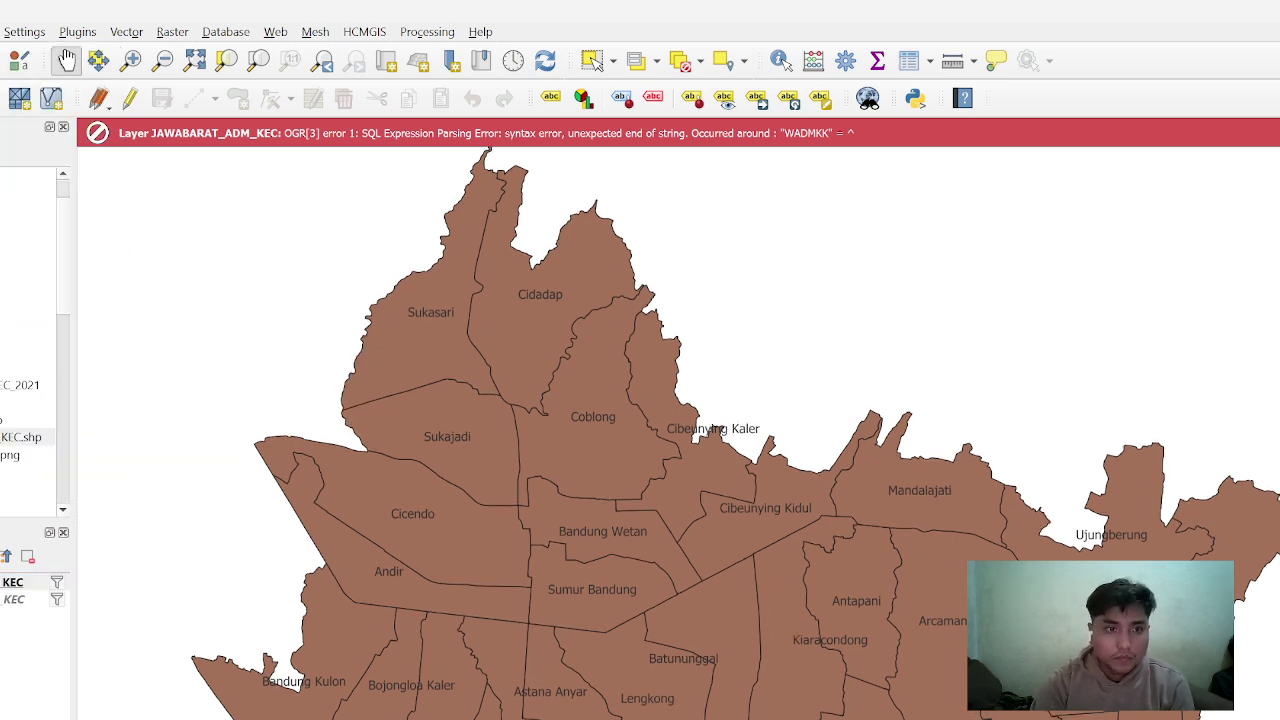
right_click(15, 582)
click(18, 565)
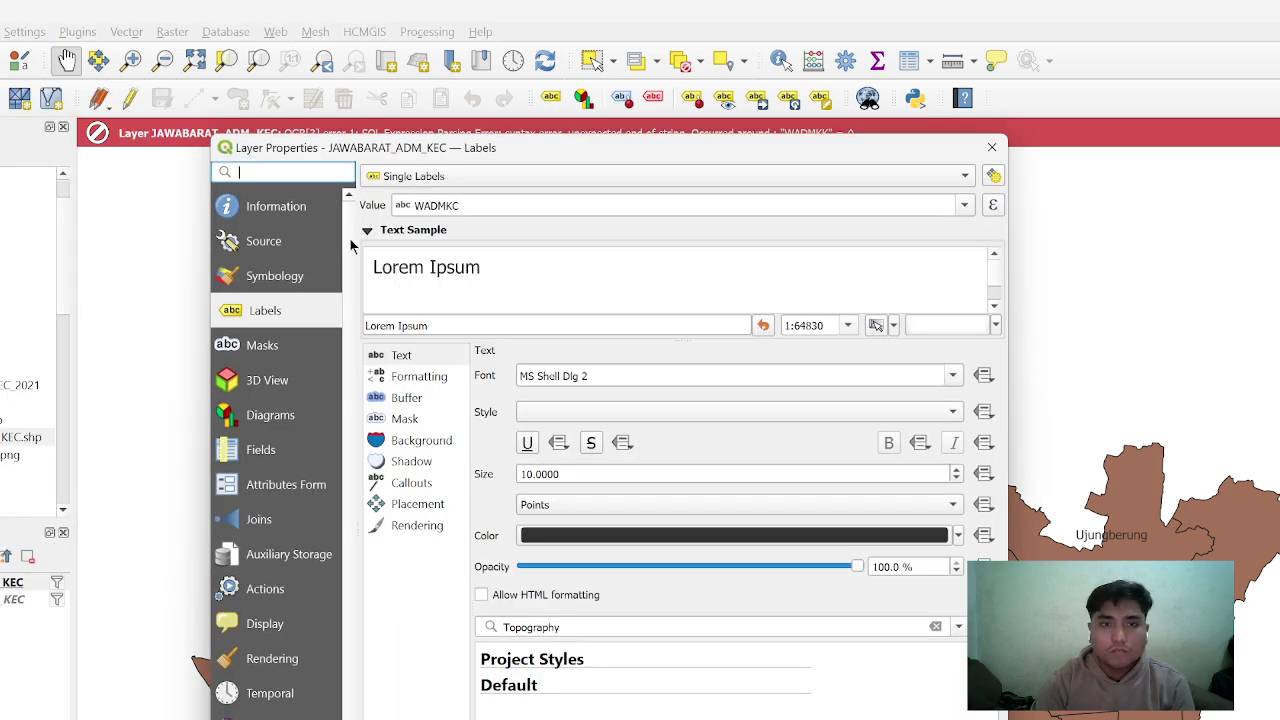
click(295, 280)
click(480, 188)
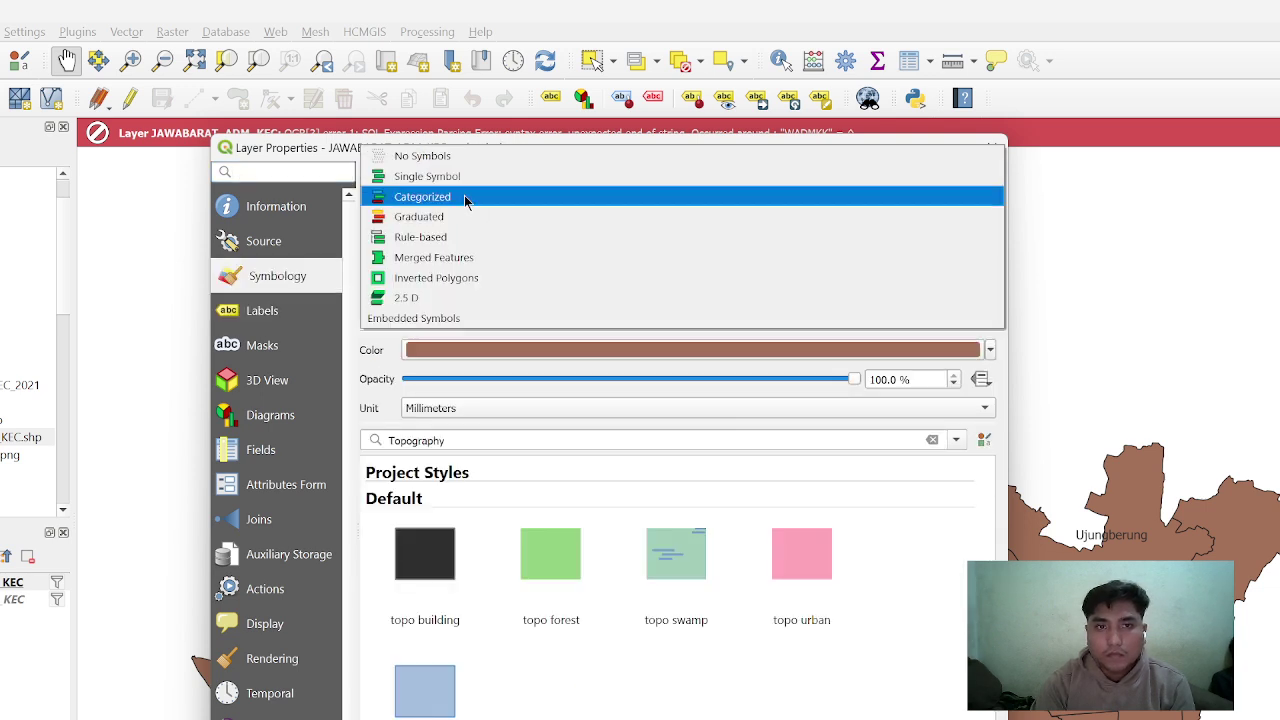
click(441, 190)
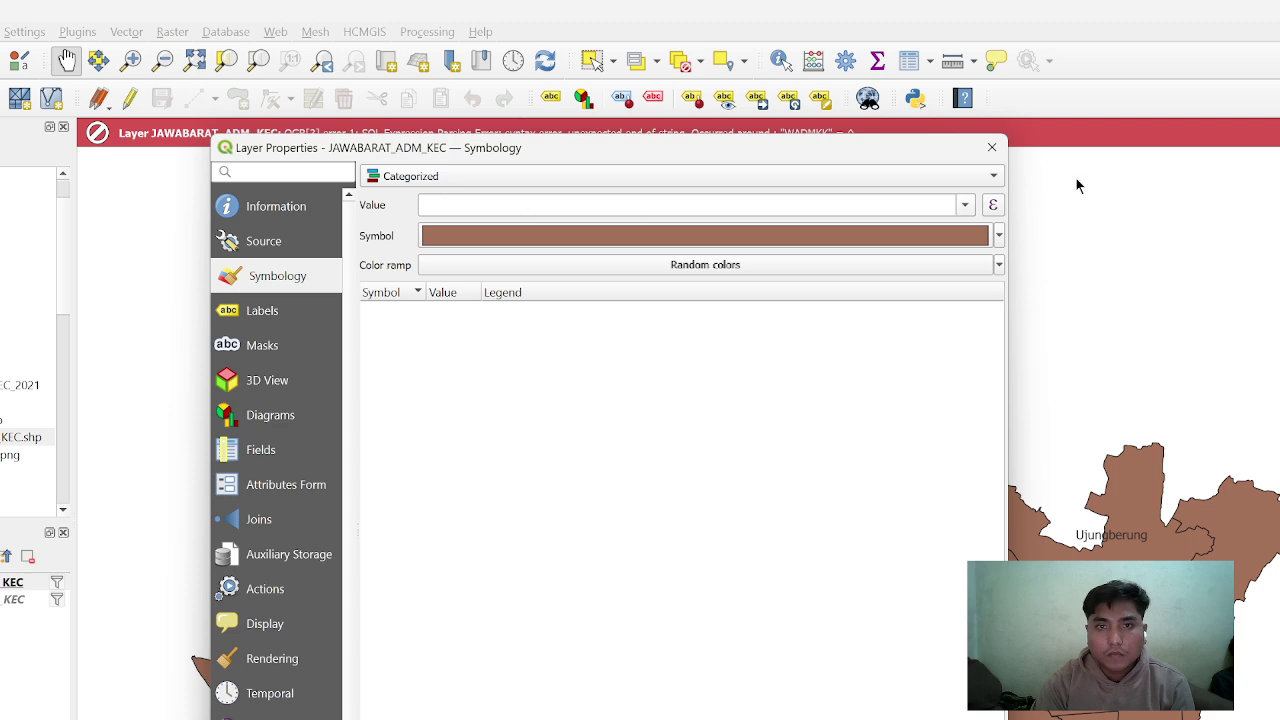
Classify the layer's categories by the KetJK field
click(966, 206)
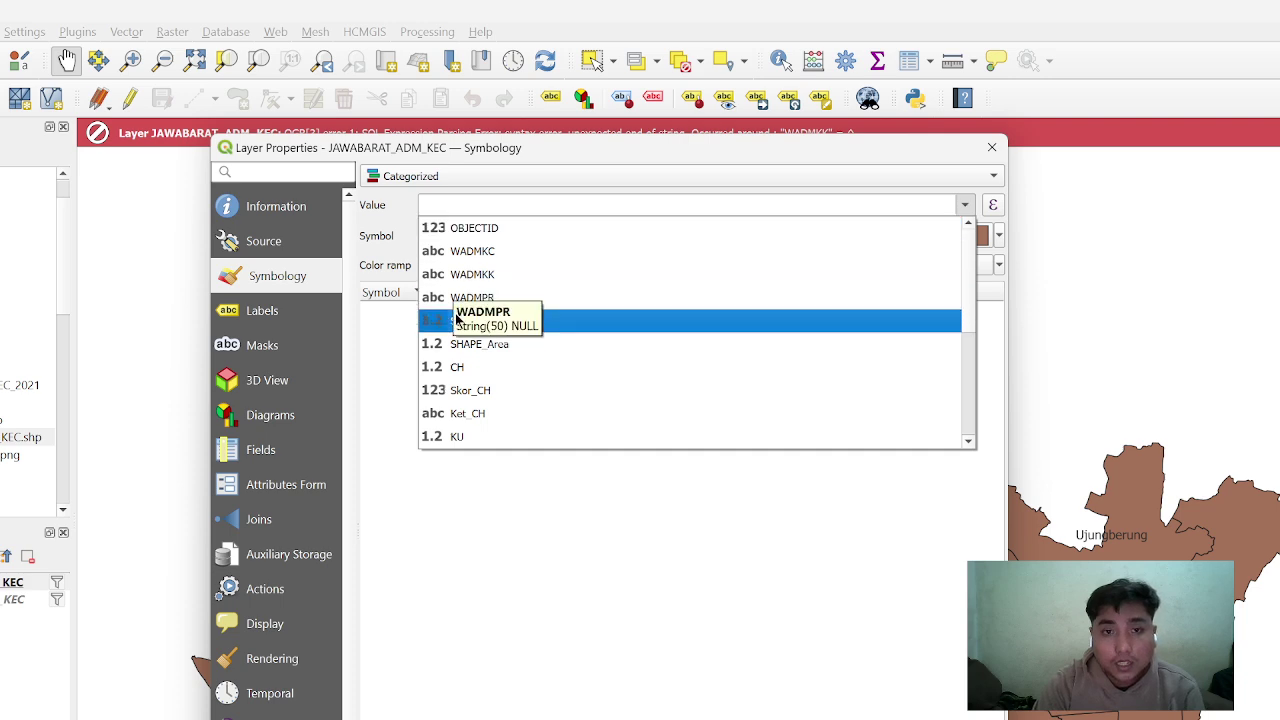
scroll(483, 422, down, 2)
scroll(483, 422, down, 2)
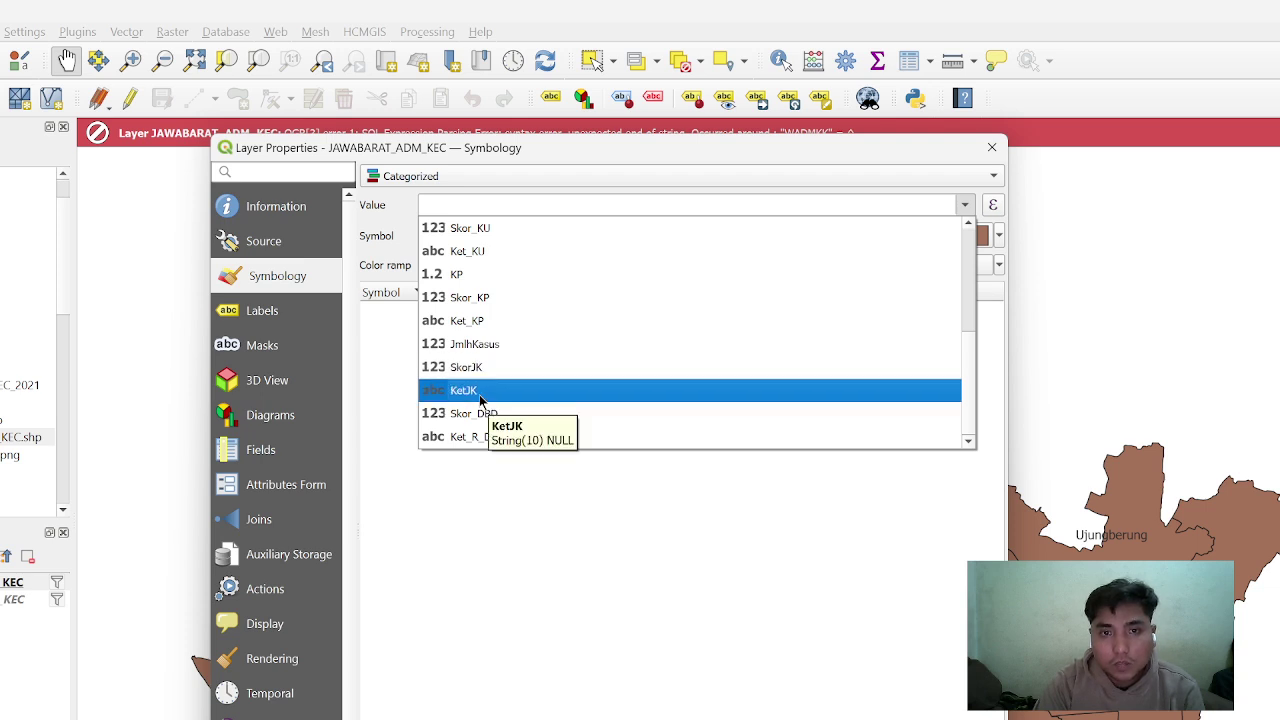
click(479, 394)
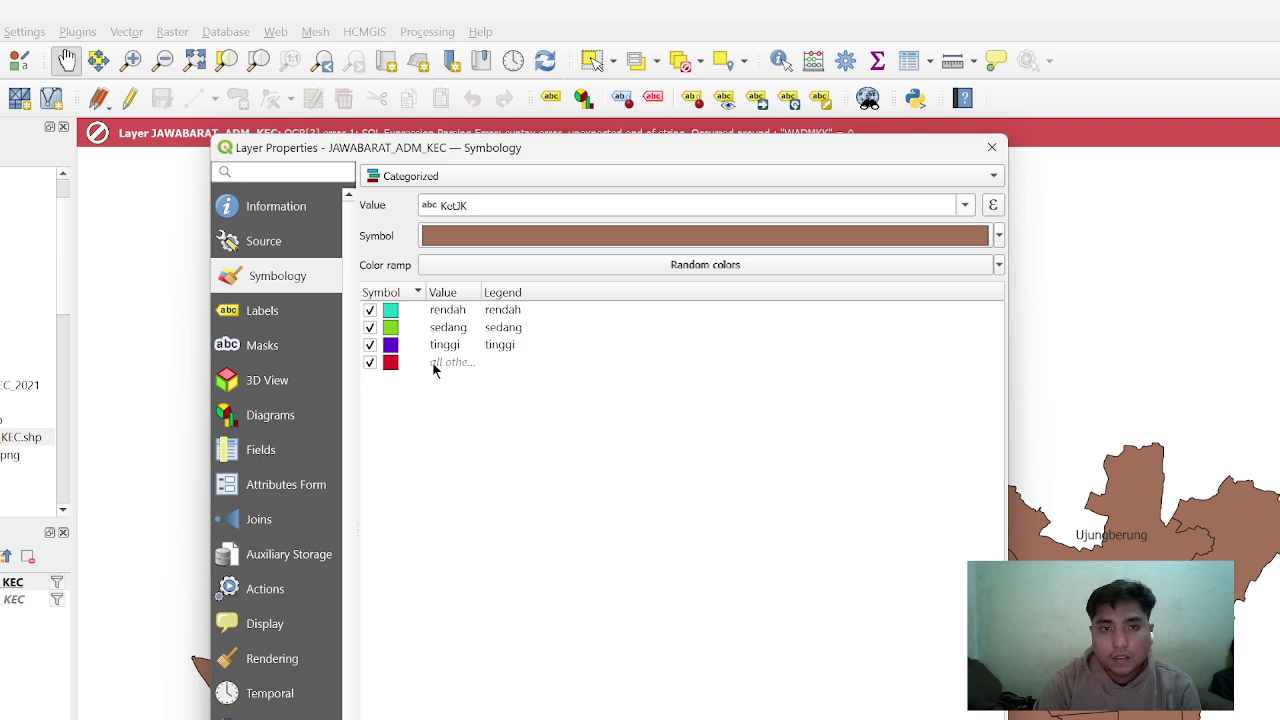
Remove the all-other-values category, set the Reds color ramp for the remaining classes and apply the symbology to the map
click(433, 368)
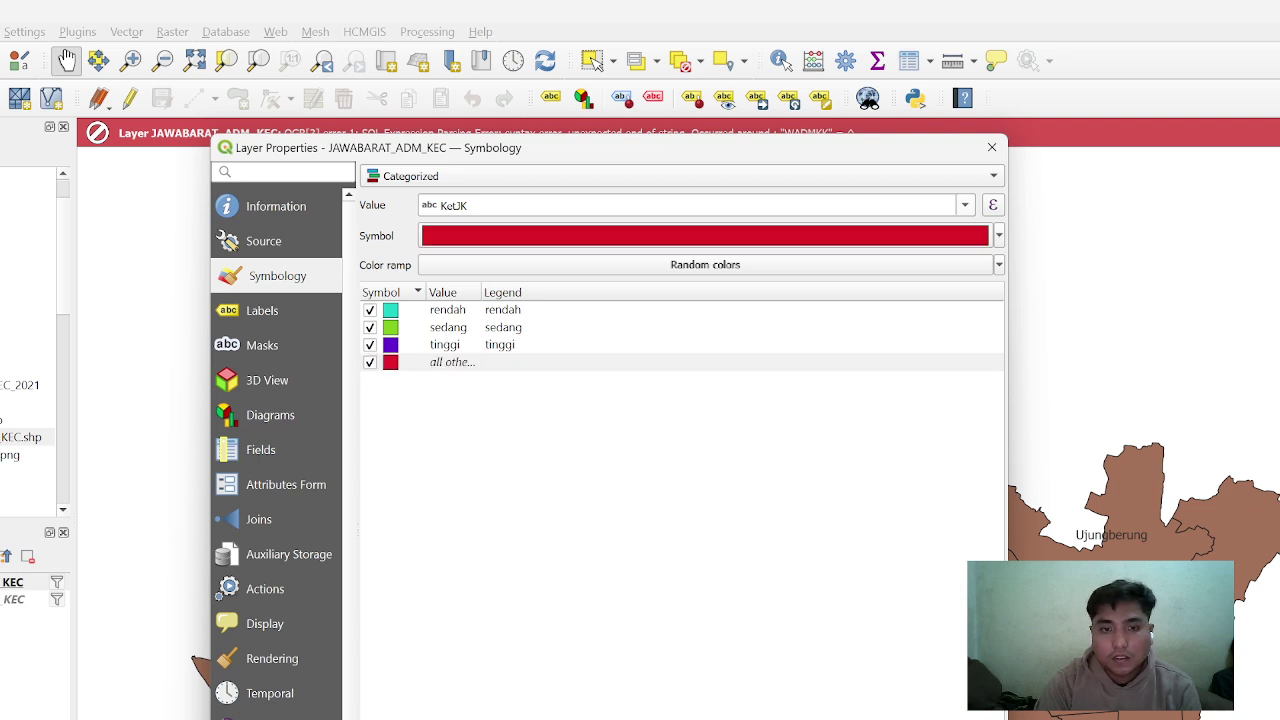
key(Delete)
click(523, 263)
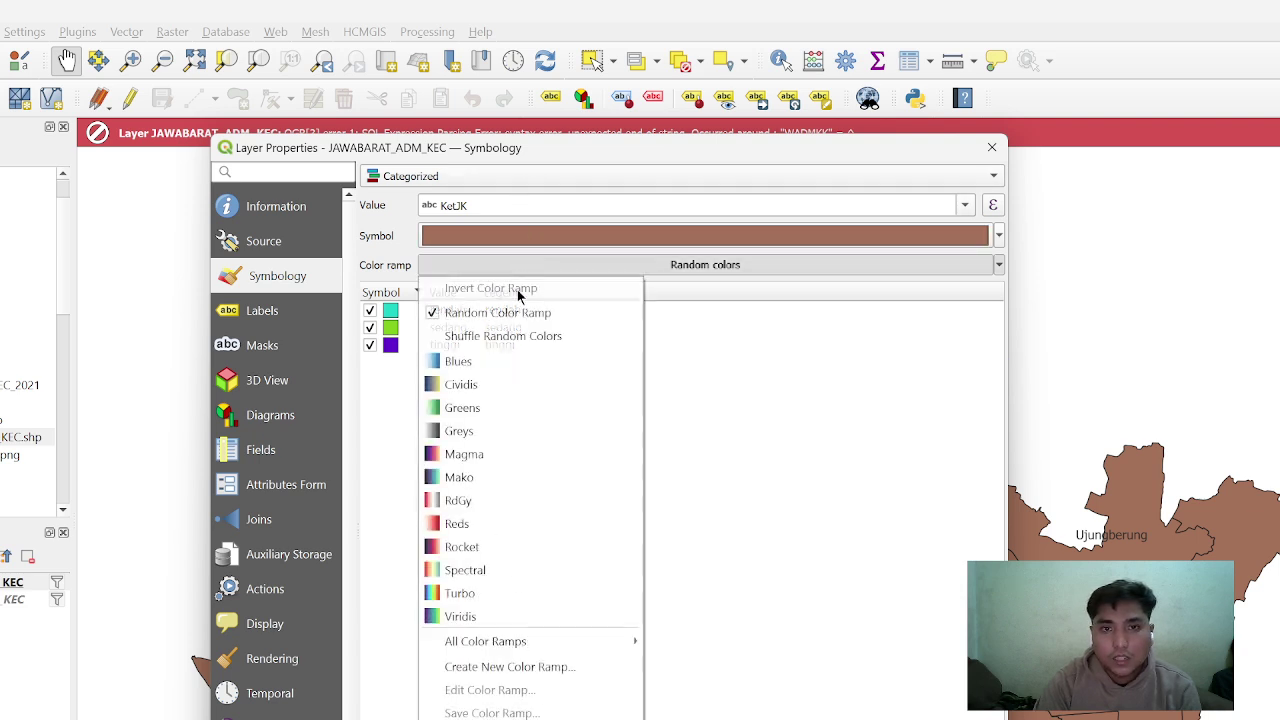
click(481, 524)
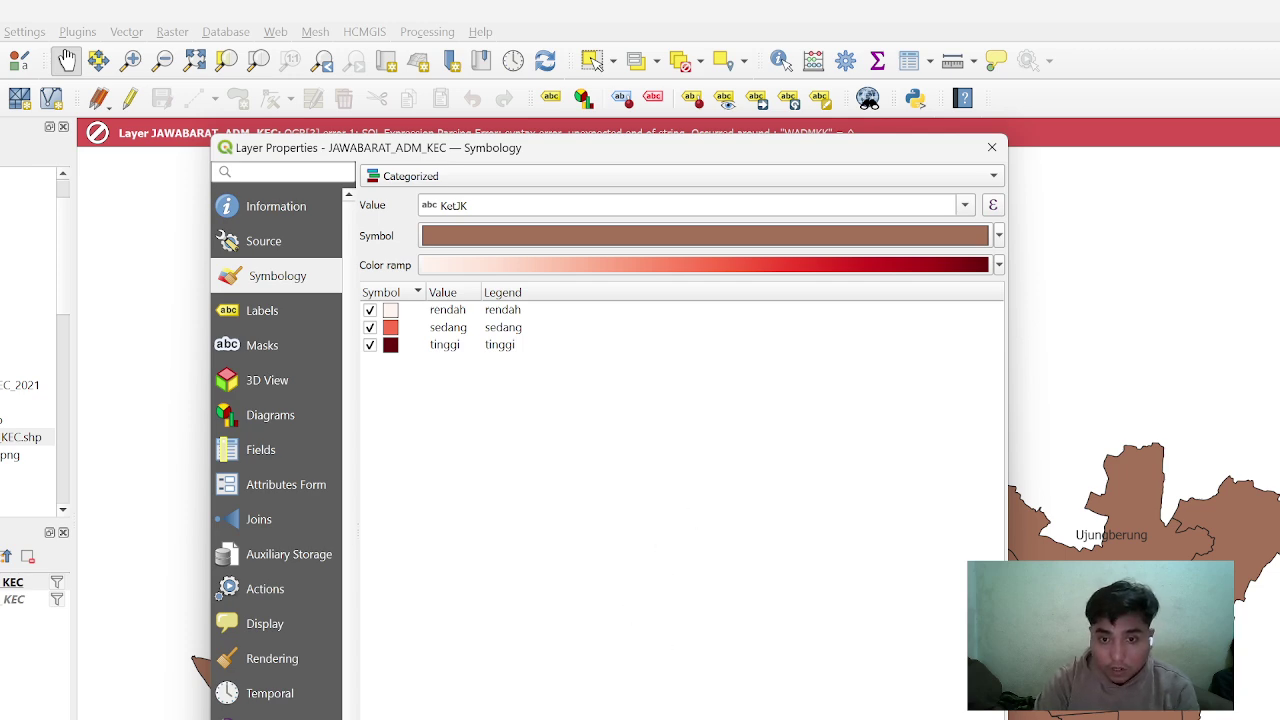
key(Return)
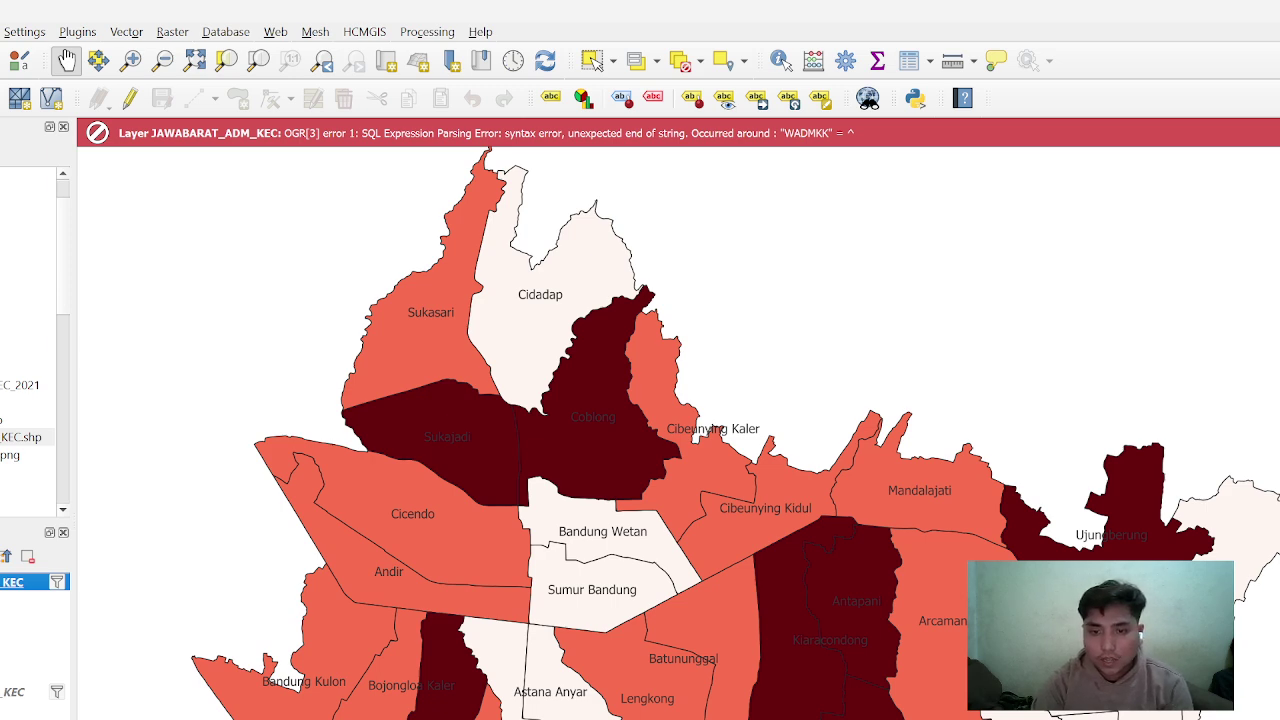
Compare the newly styled district map with the DBD case map in the article PDF
key(alt+Tab)
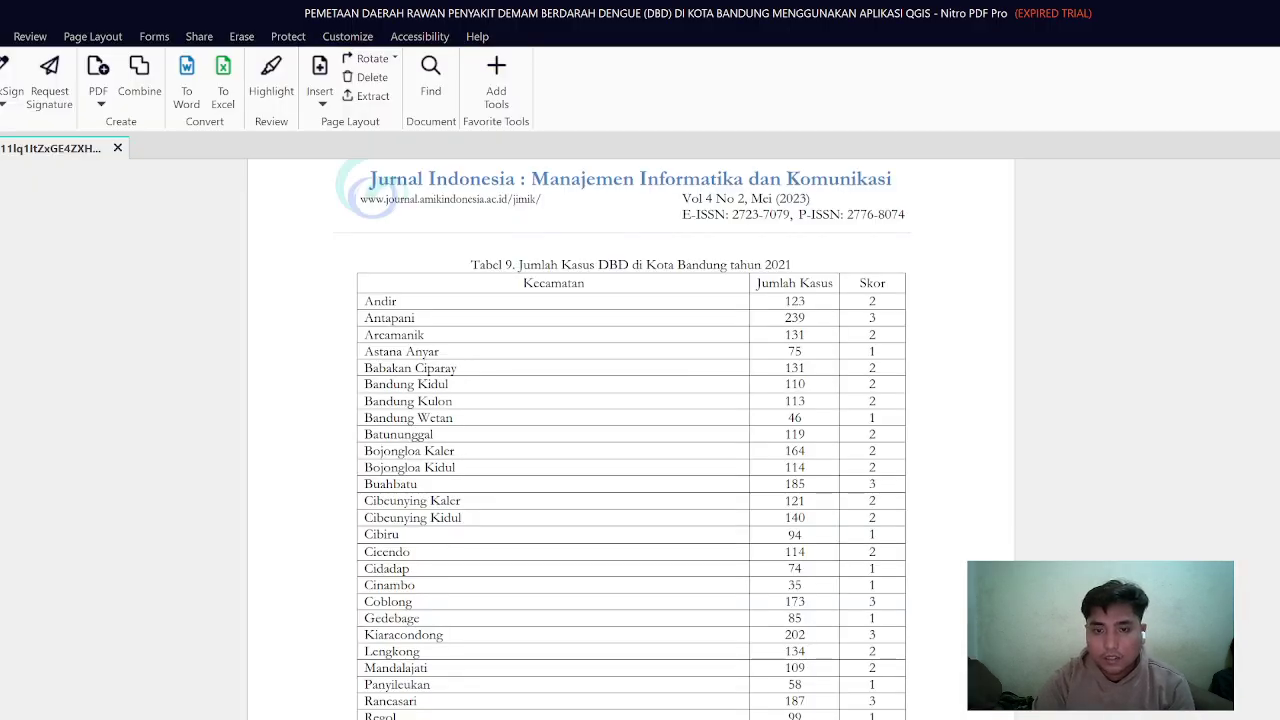
scroll(600, 692, down, 10)
scroll(600, 692, down, 2)
scroll(603, 696, down, 2)
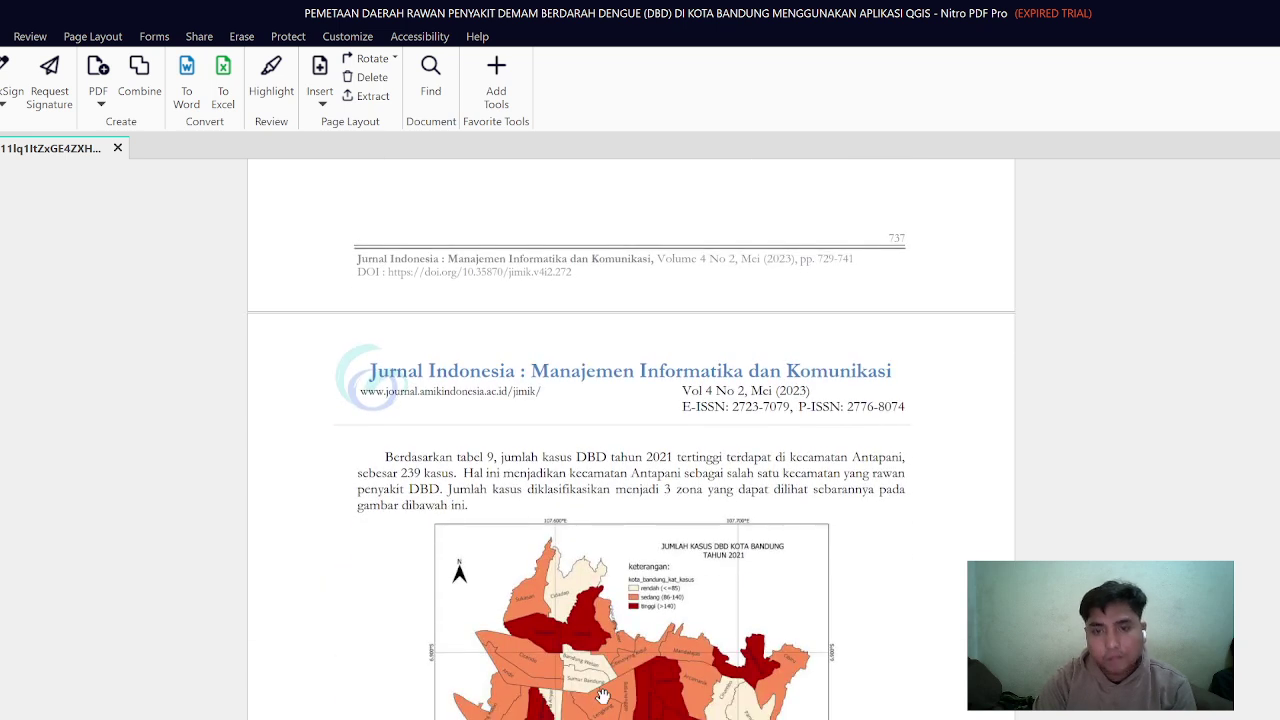
scroll(603, 696, down, 1)
scroll(603, 696, down, 1)
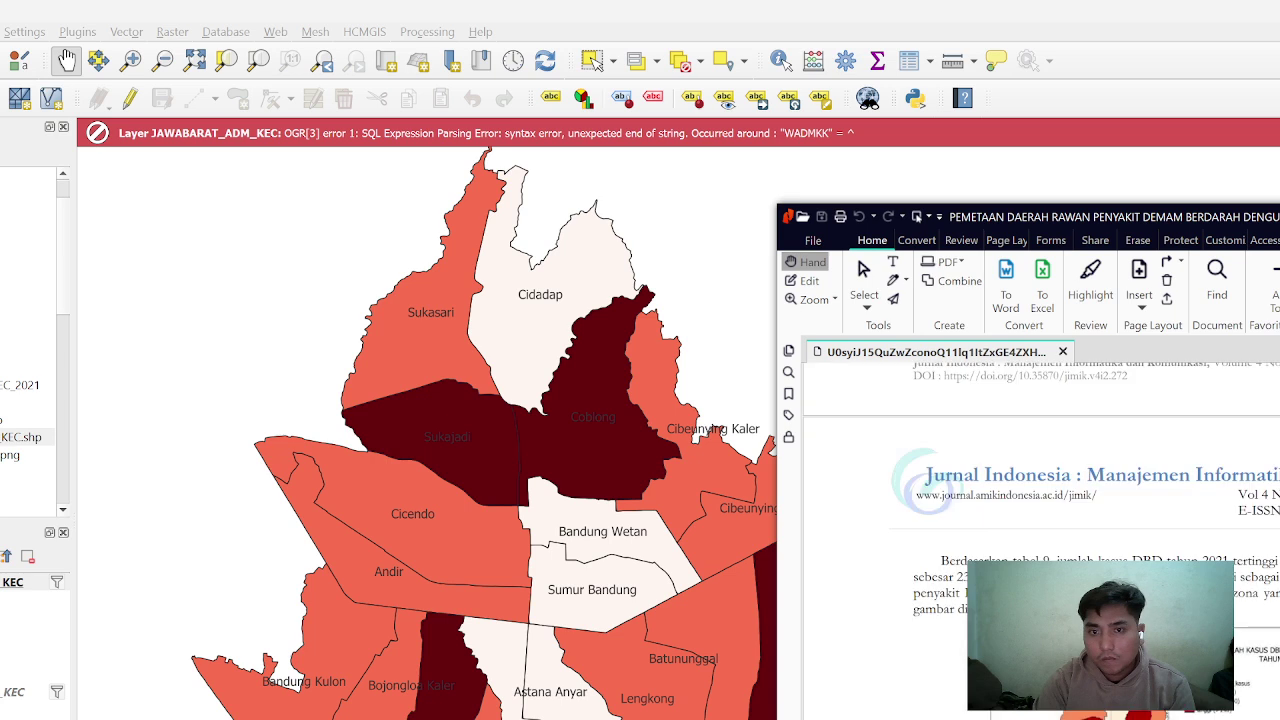
scroll(1040, 540, down, 1)
scroll(1040, 540, down, 1)
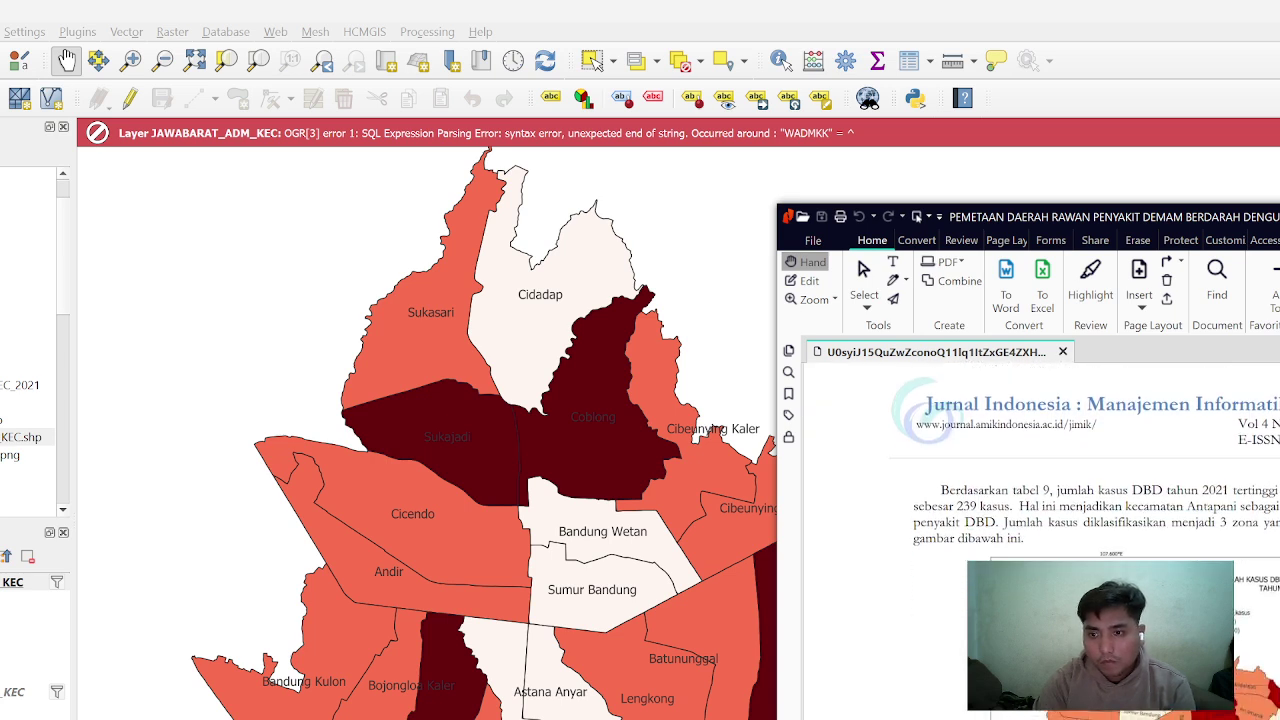
scroll(1040, 540, right, 2)
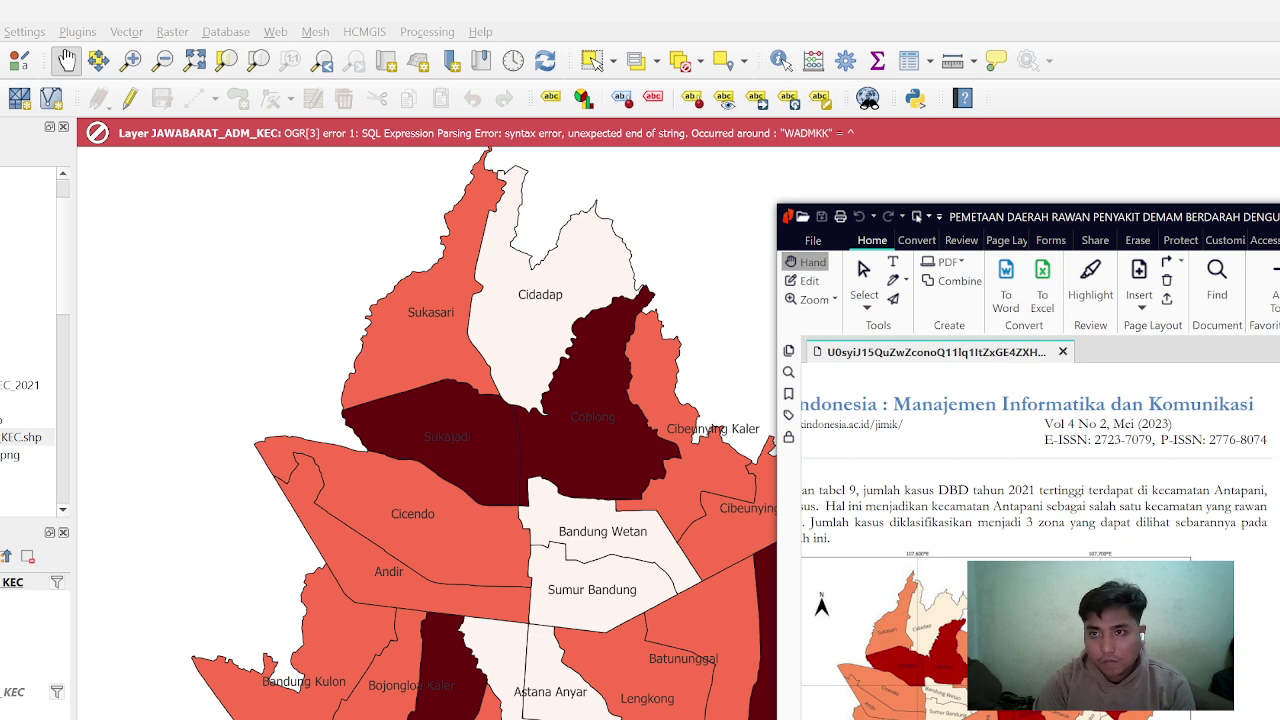
Return to QGIS and create a new print layout titled jumlahkasuss
key(alt+Tab)
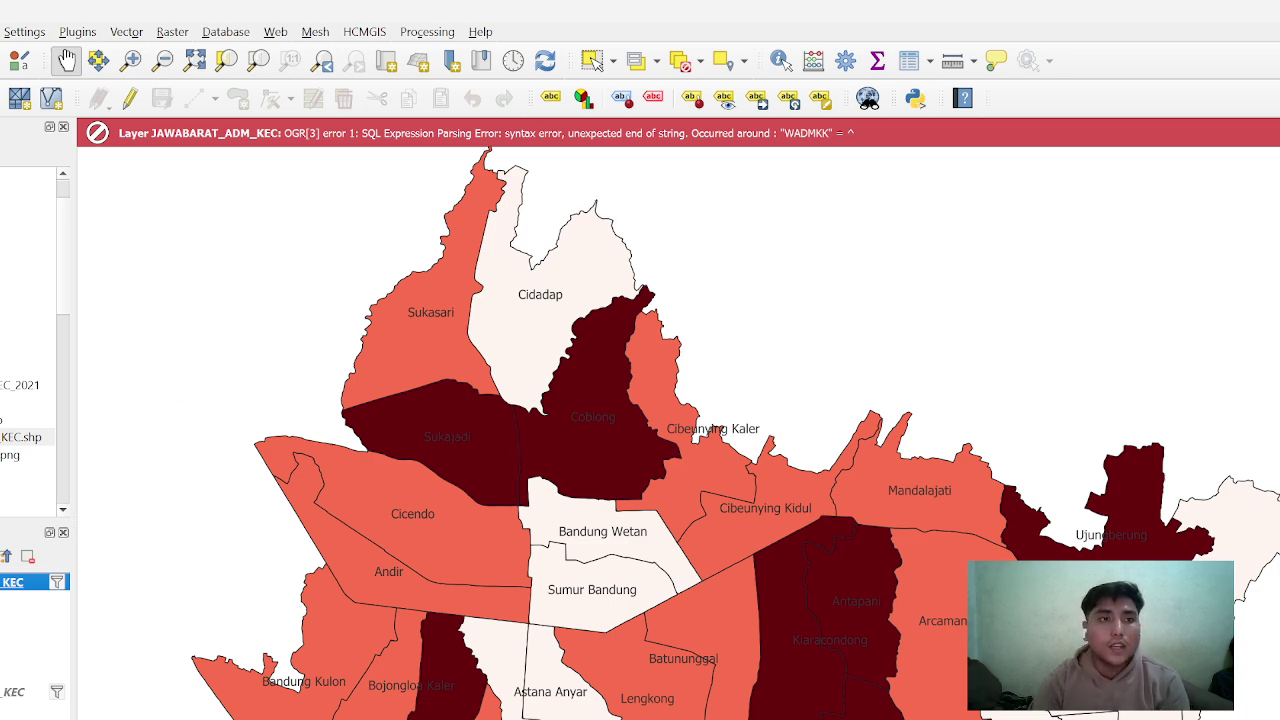
click(1, 32)
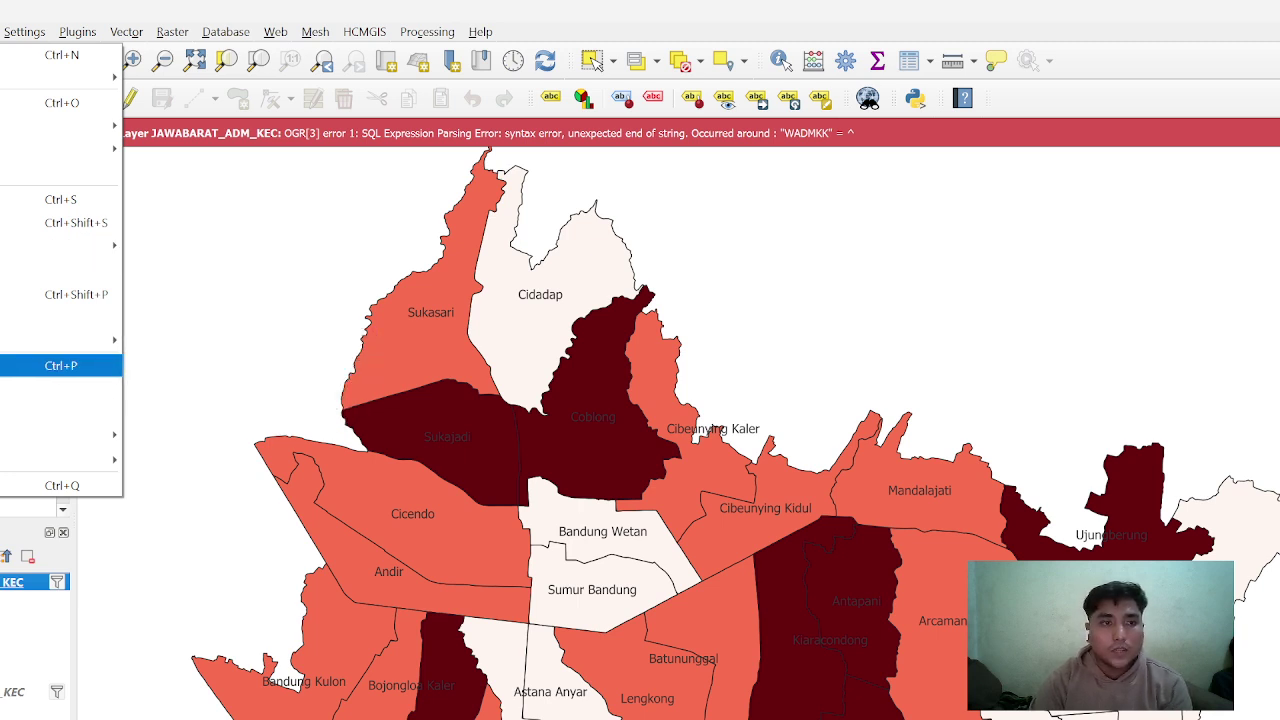
click(10, 365)
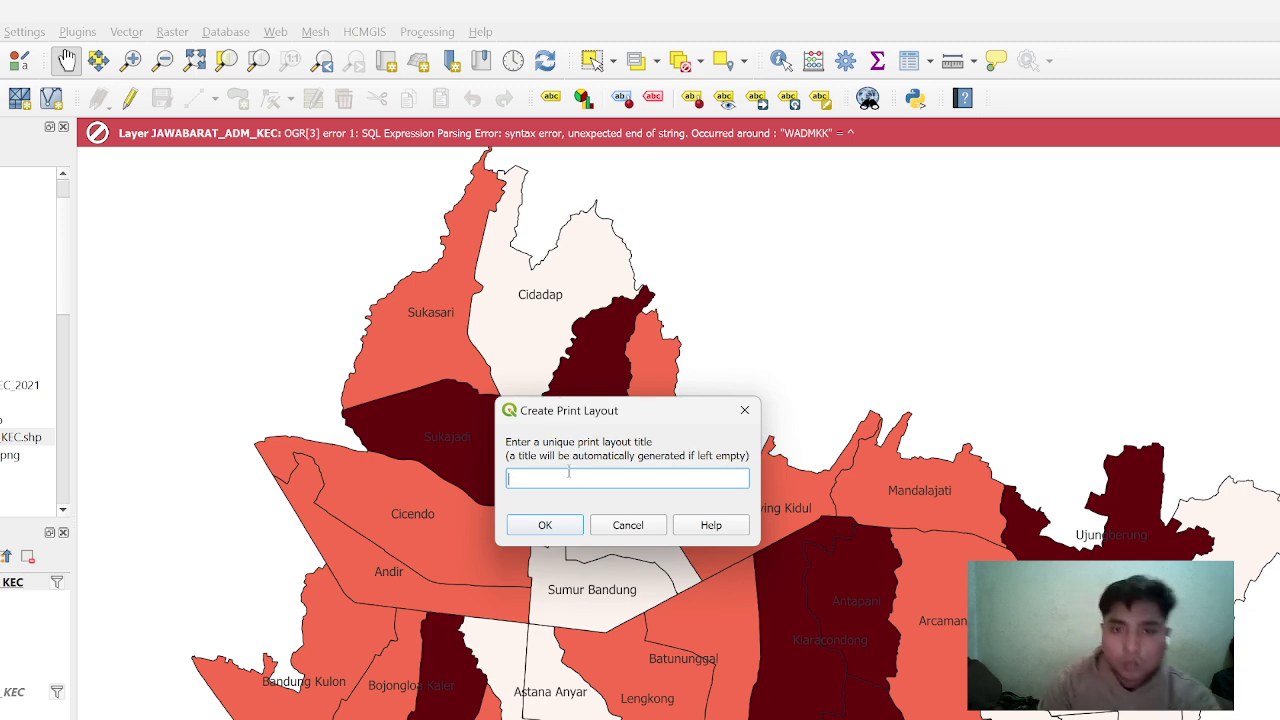
text(jumlahkasuss)
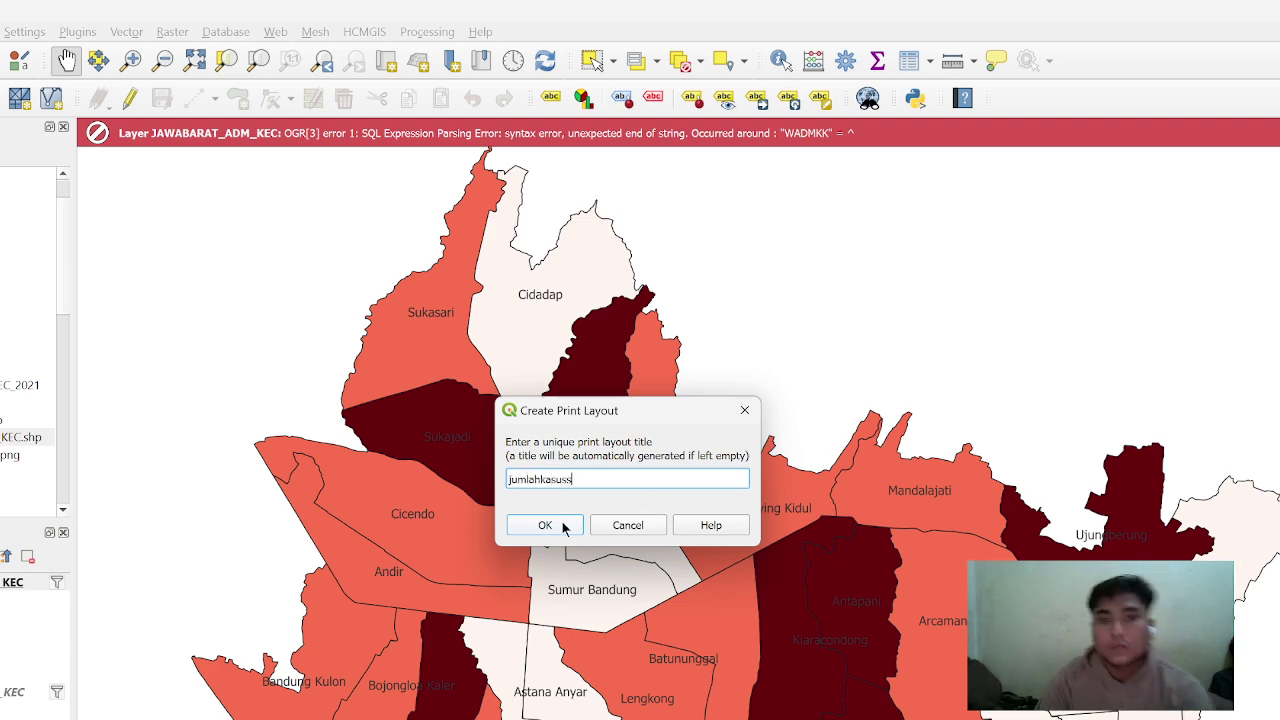
click(563, 525)
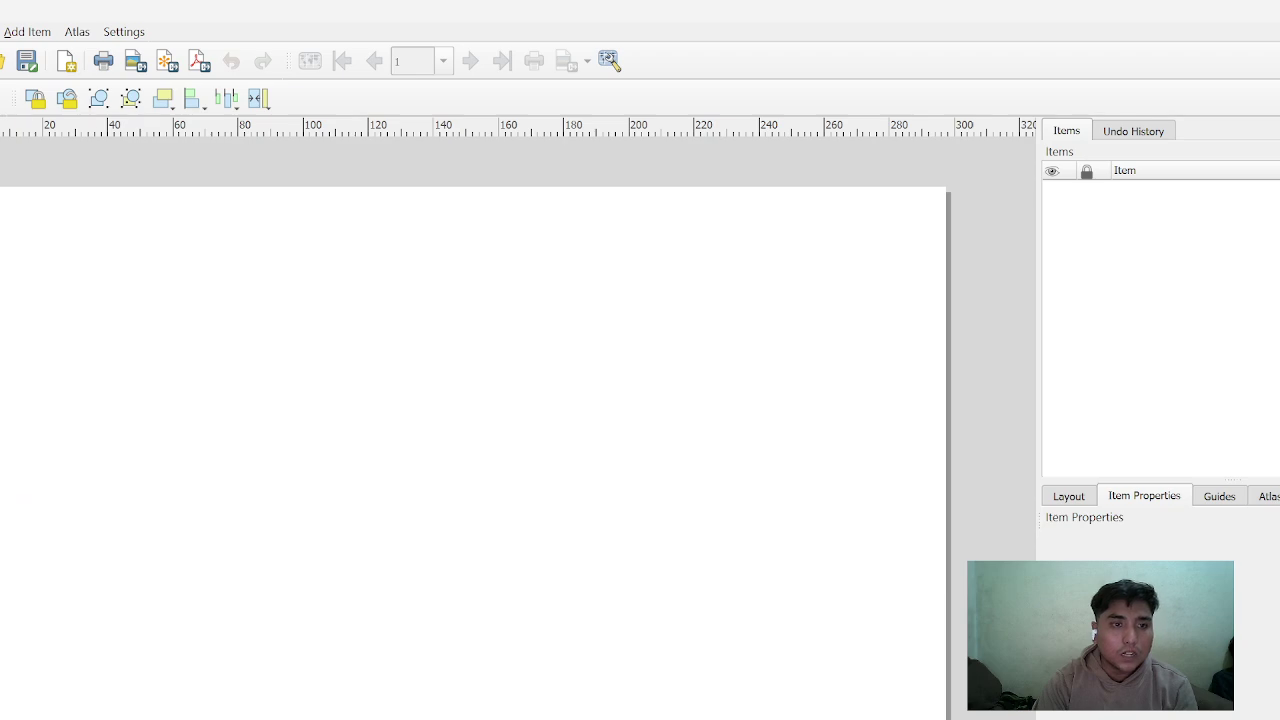
Draw a rectangle frame just inside the edges of the layout page
mouse_move(2, 199)
mouse_down()
mouse_move(211, 481)
mouse_move(841, 719)
mouse_move(940, 719)
mouse_up()
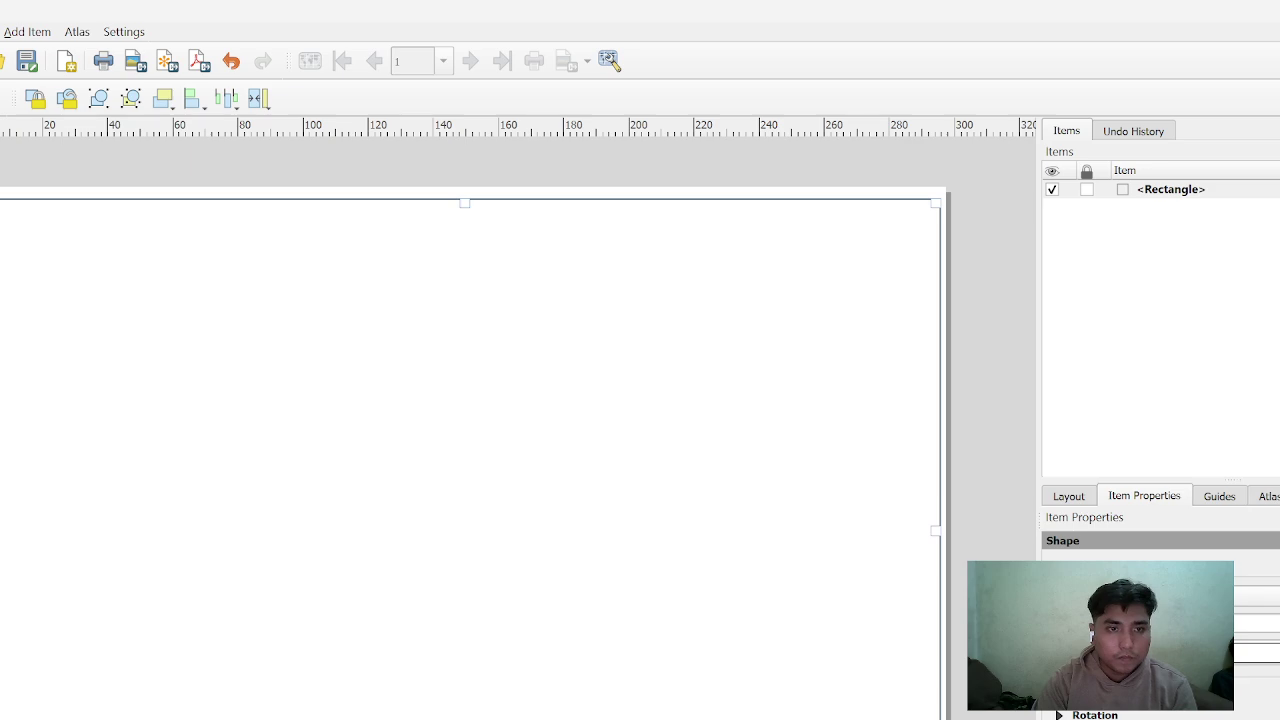
Add the district map, about 280 mm wide, inside the page frame and shift its content slightly up and left
mouse_move(11, 223)
mouse_down()
mouse_move(323, 534)
mouse_move(927, 719)
mouse_up()
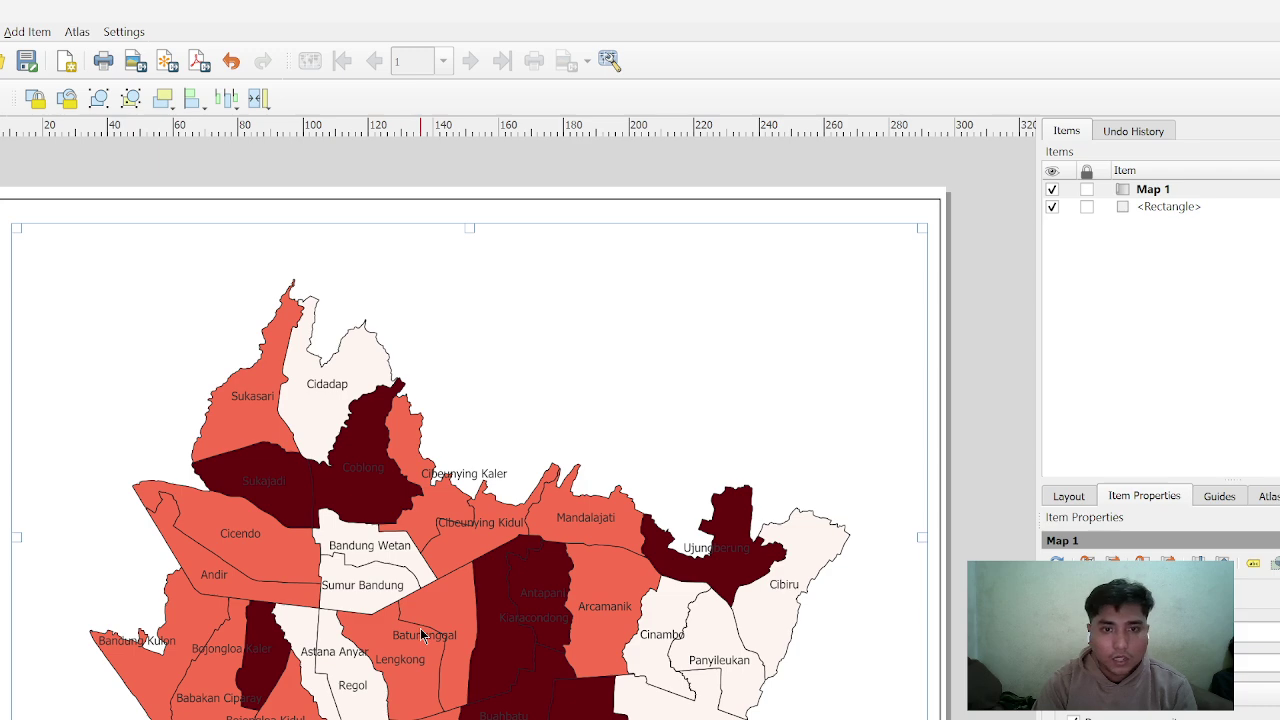
drag(458, 637, 442, 608)
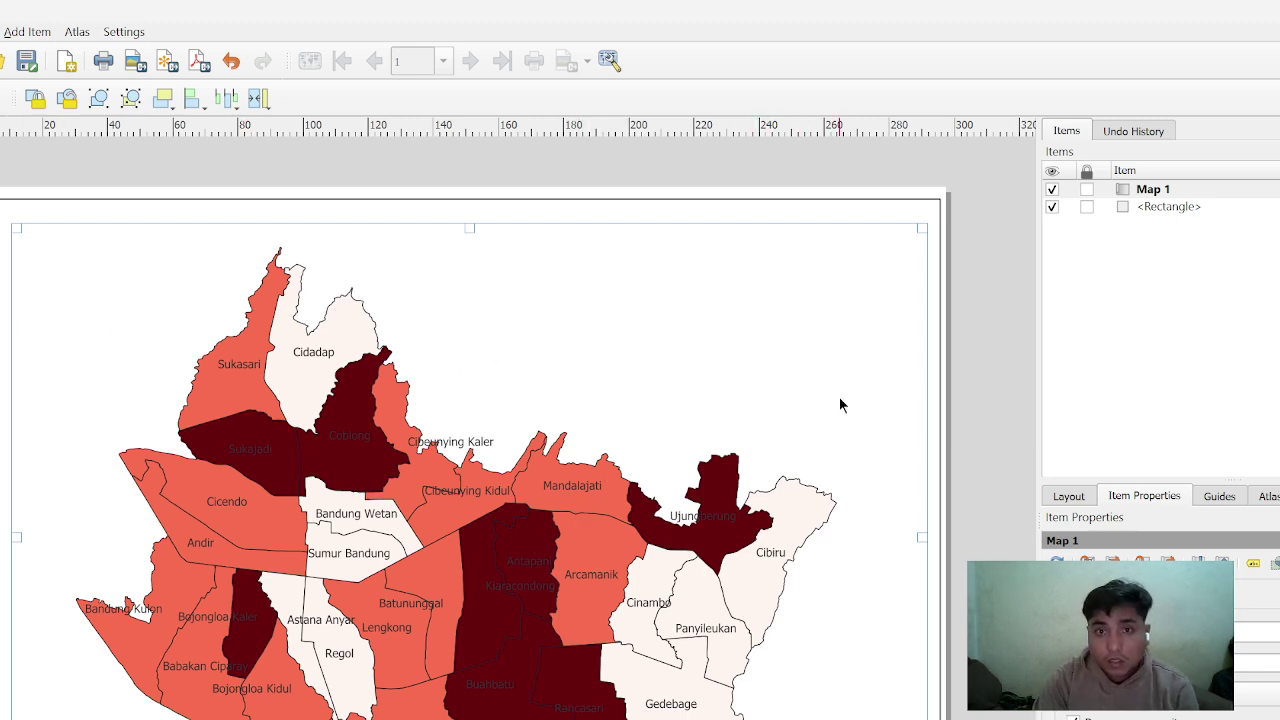
Add a grid to the map with its interval fitted to segment width and the minimum segment set to 91 mm
scroll(1140, 630, down, 3)
scroll(1140, 630, down, 2)
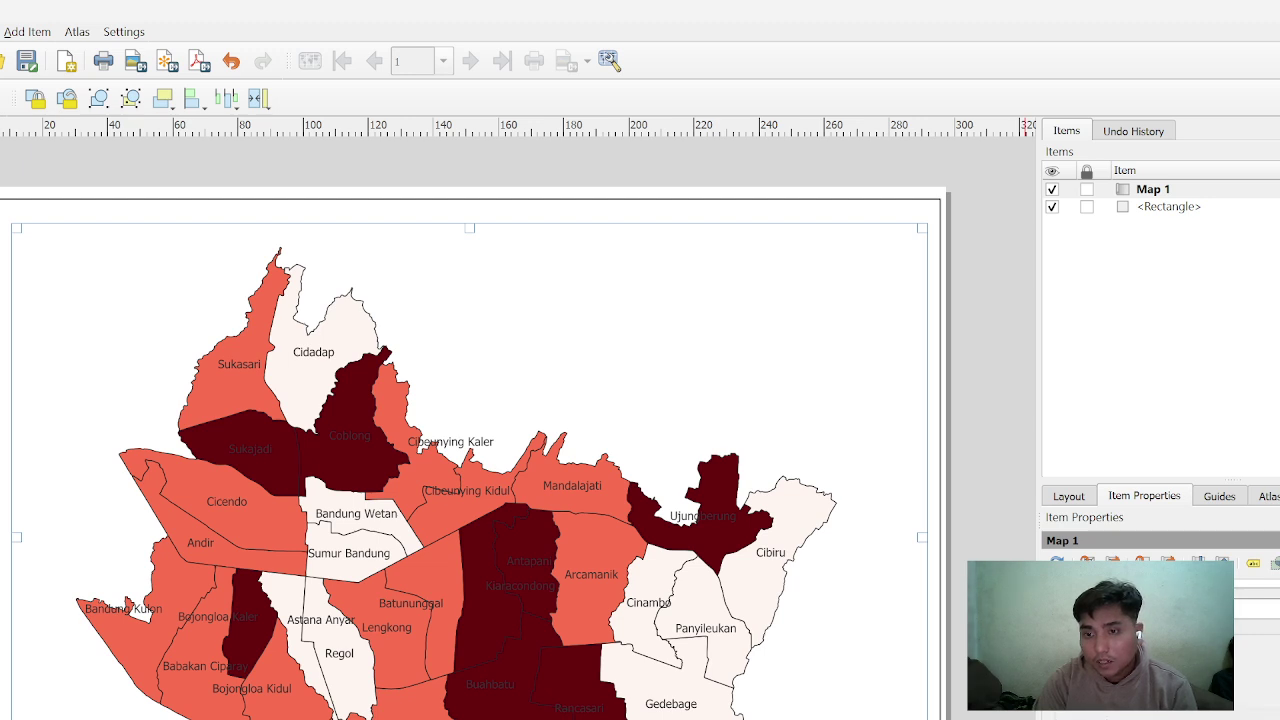
click(1222, 655)
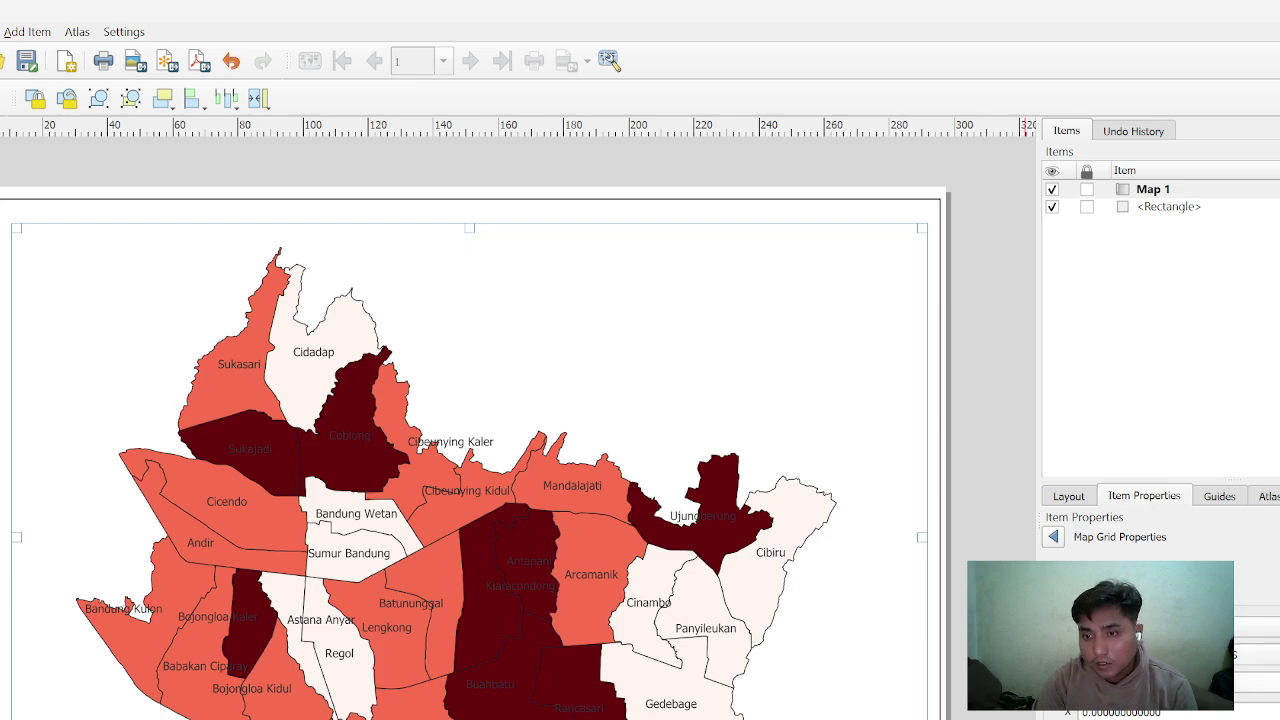
scroll(1140, 650, down, 3)
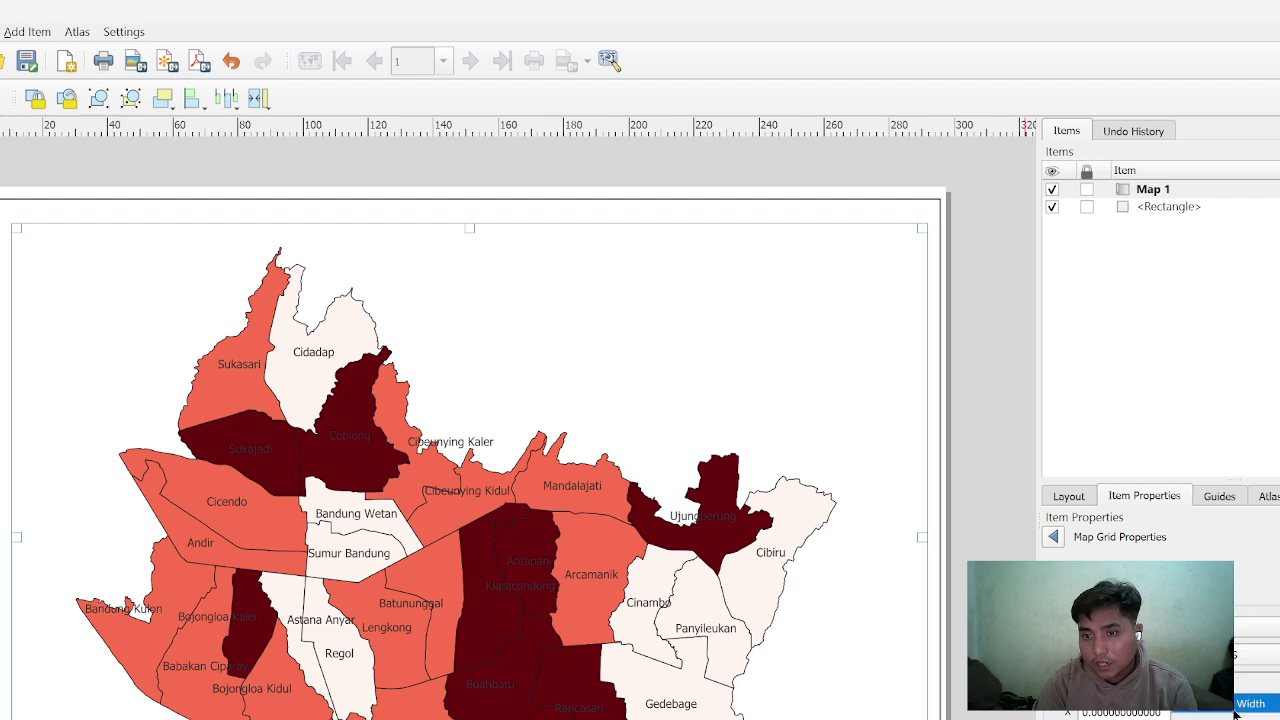
scroll(1140, 650, down, 1)
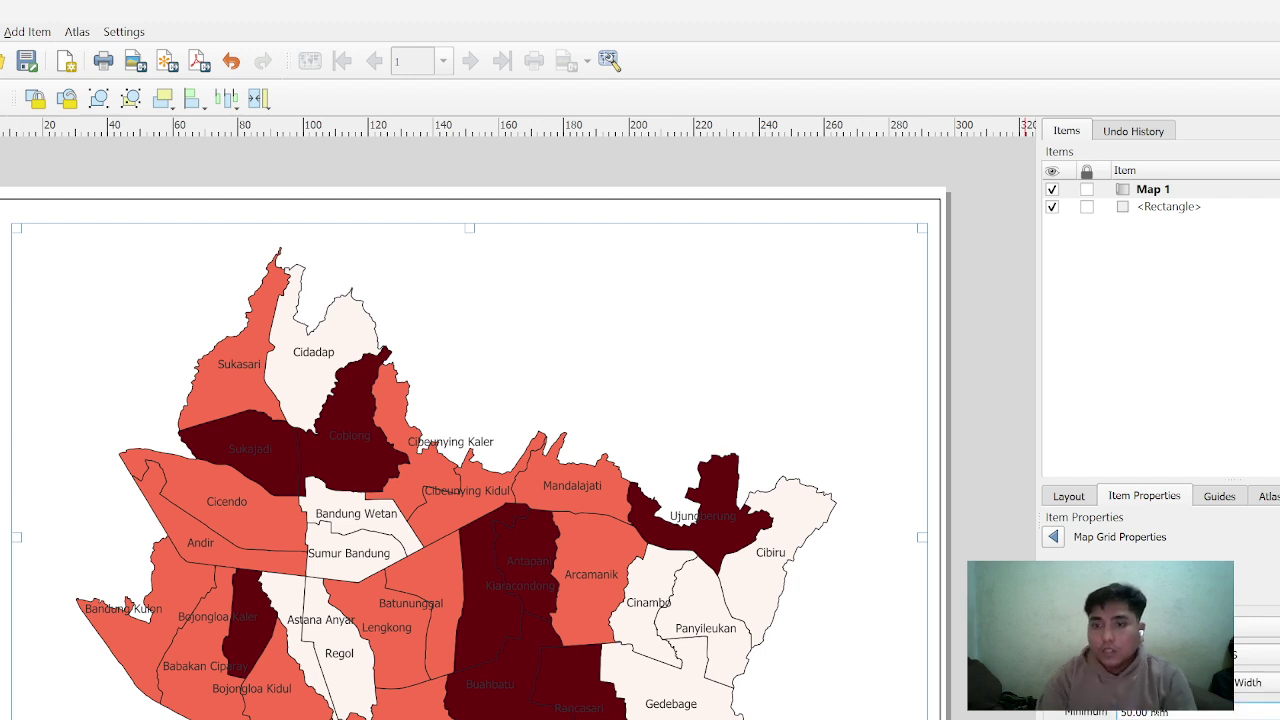
text(100)
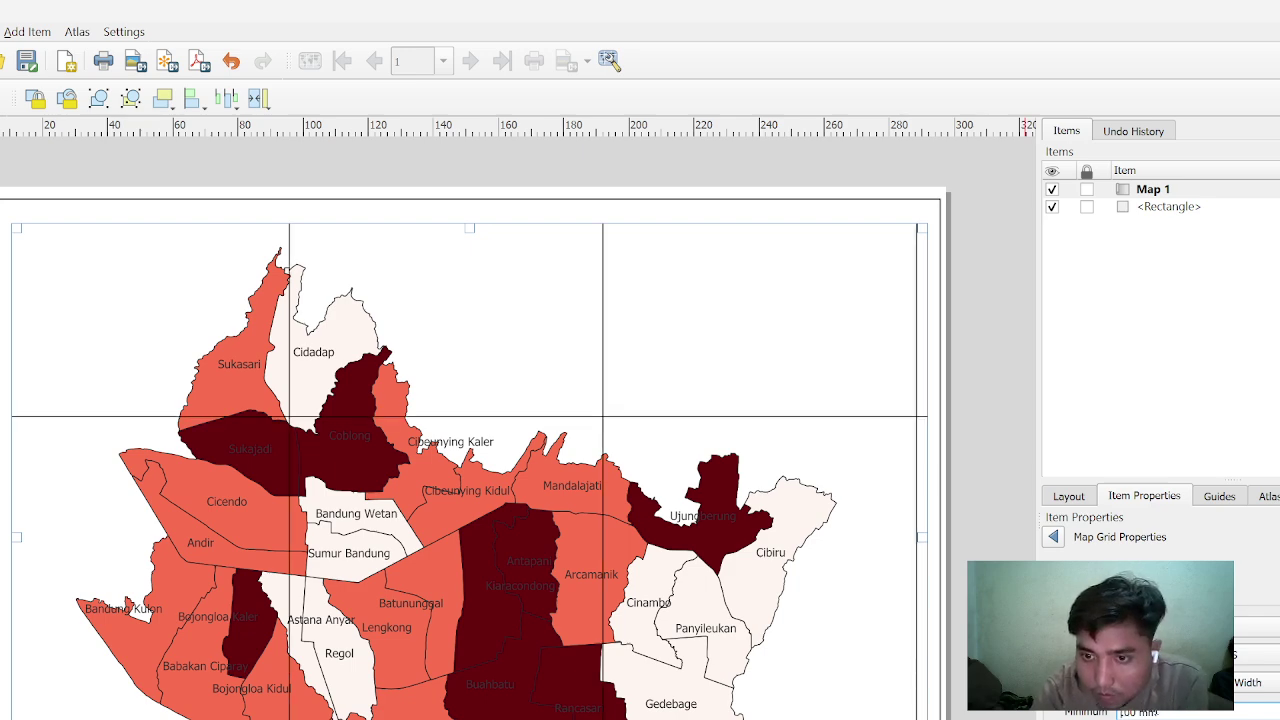
text(91.)
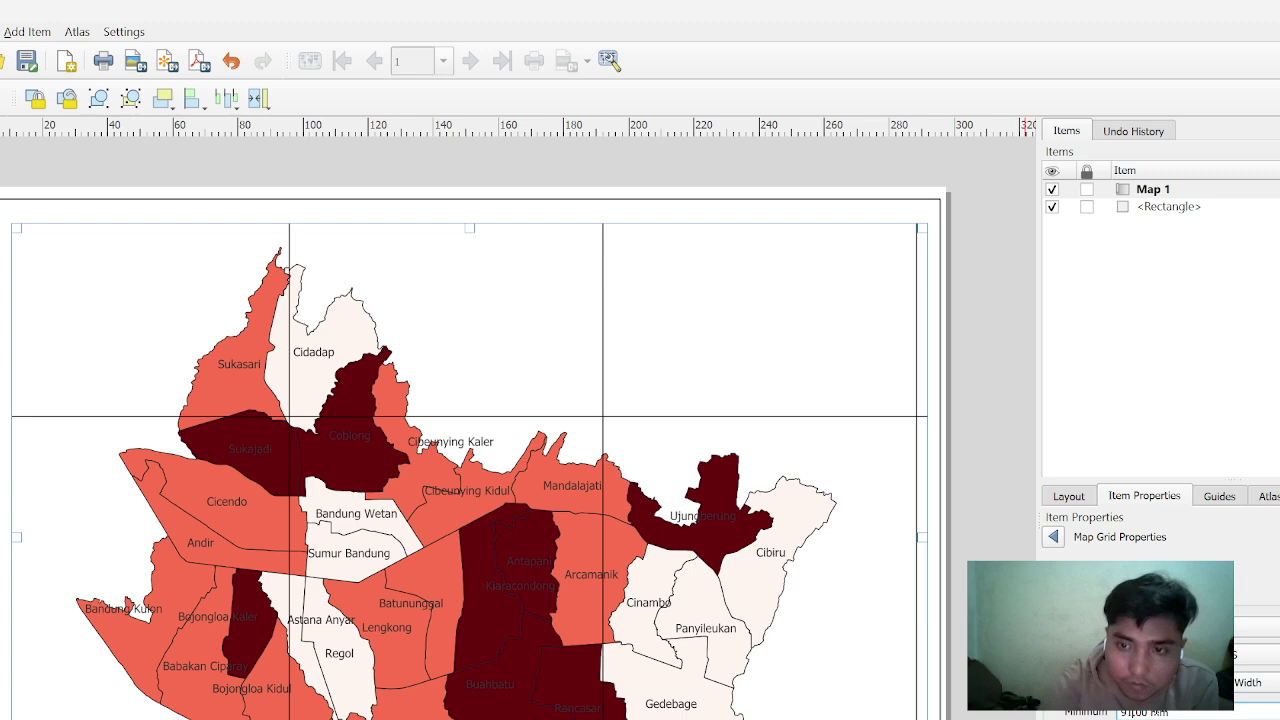
Make the map's grid lines thinner and add a black-and-white zebra frame around the grid
click(1256, 719)
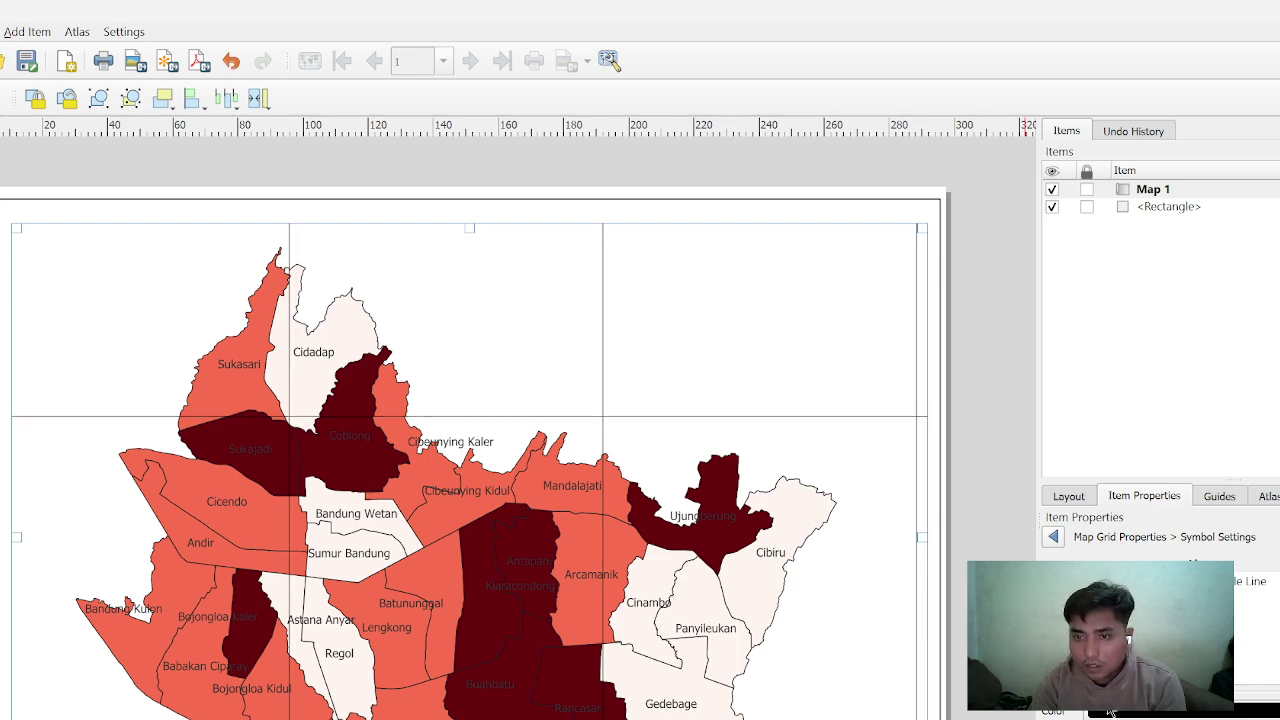
click(1053, 537)
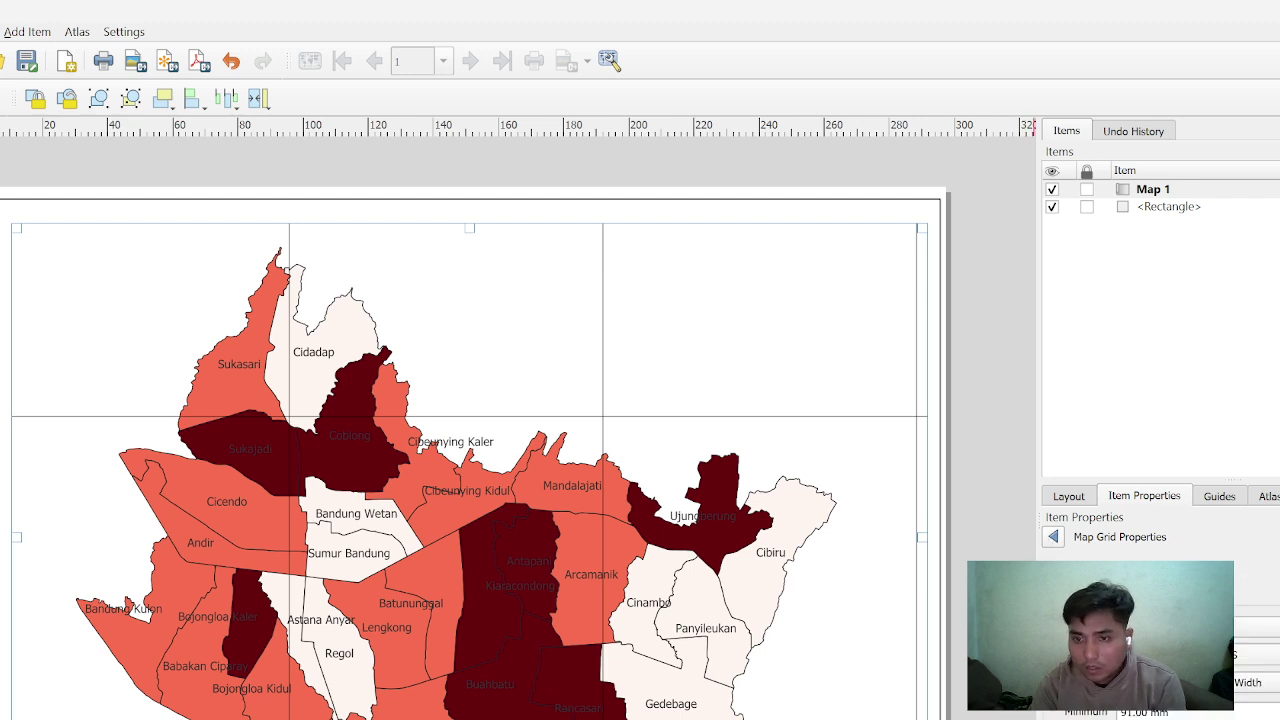
scroll(1160, 640, down, 3)
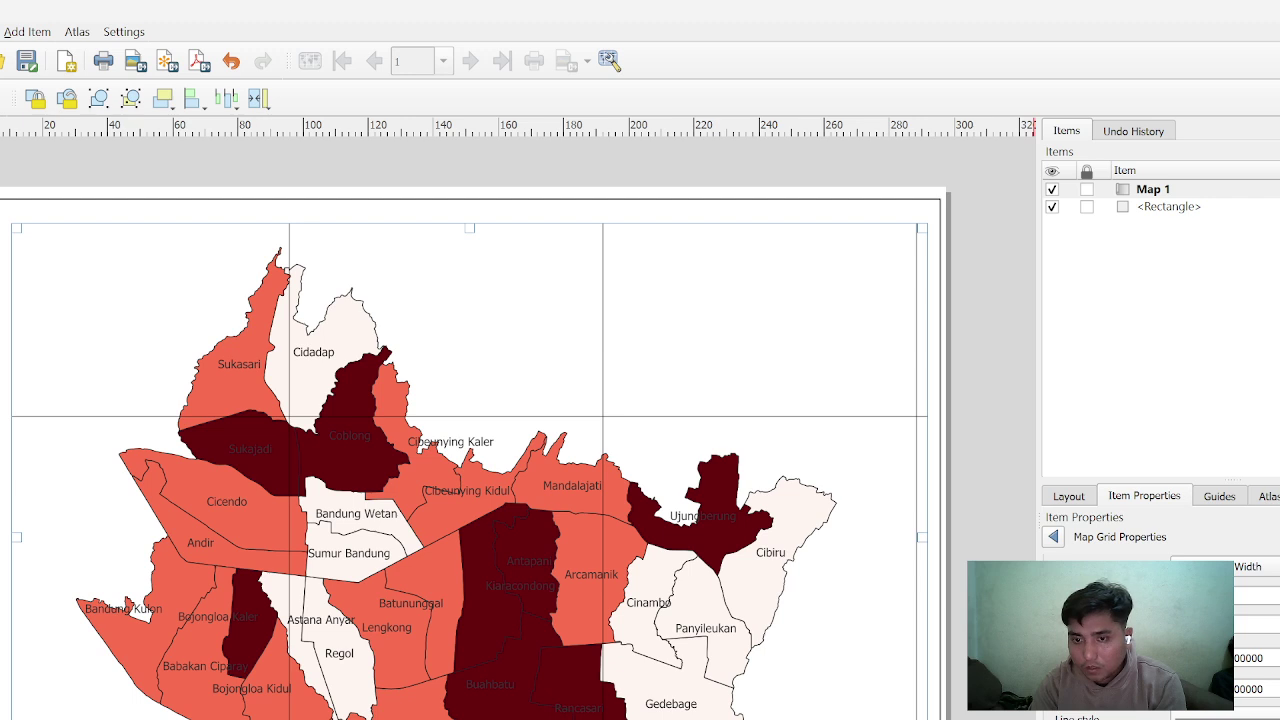
scroll(1220, 640, down, 3)
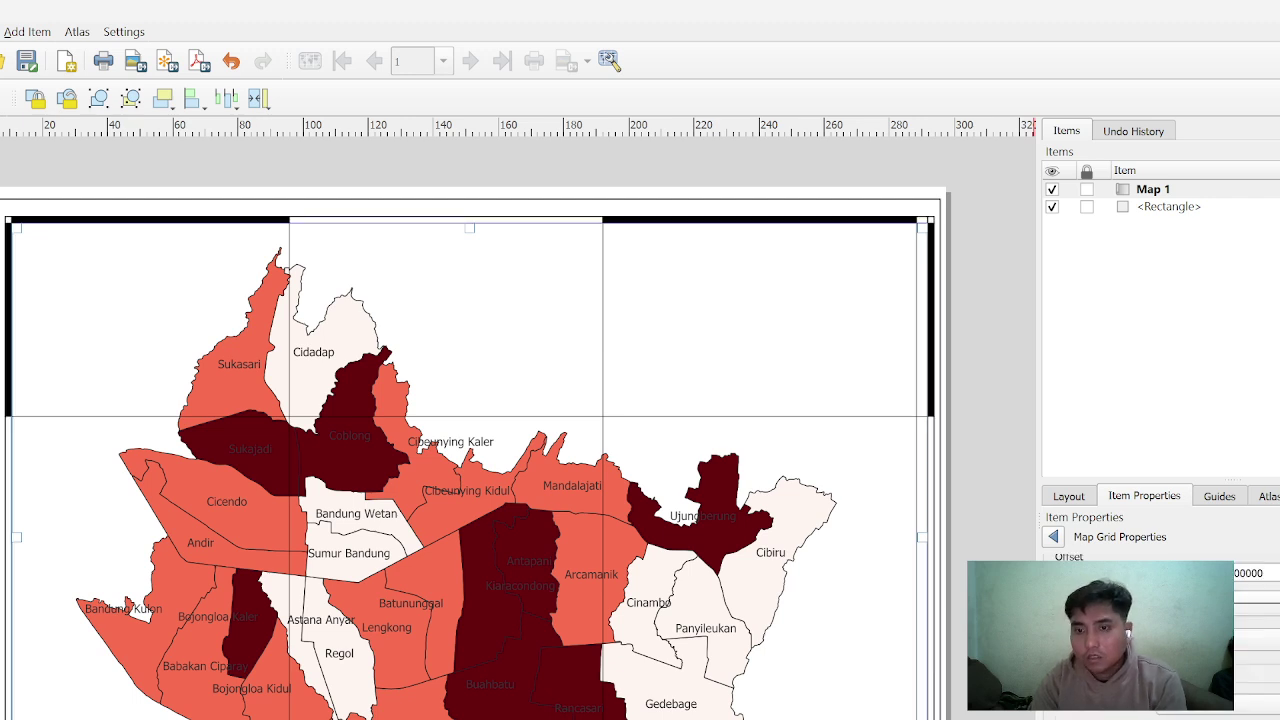
Draw the grid coordinates in decimal format with suffix and orient the labels on the map's right side vertically
scroll(1220, 640, down, 2)
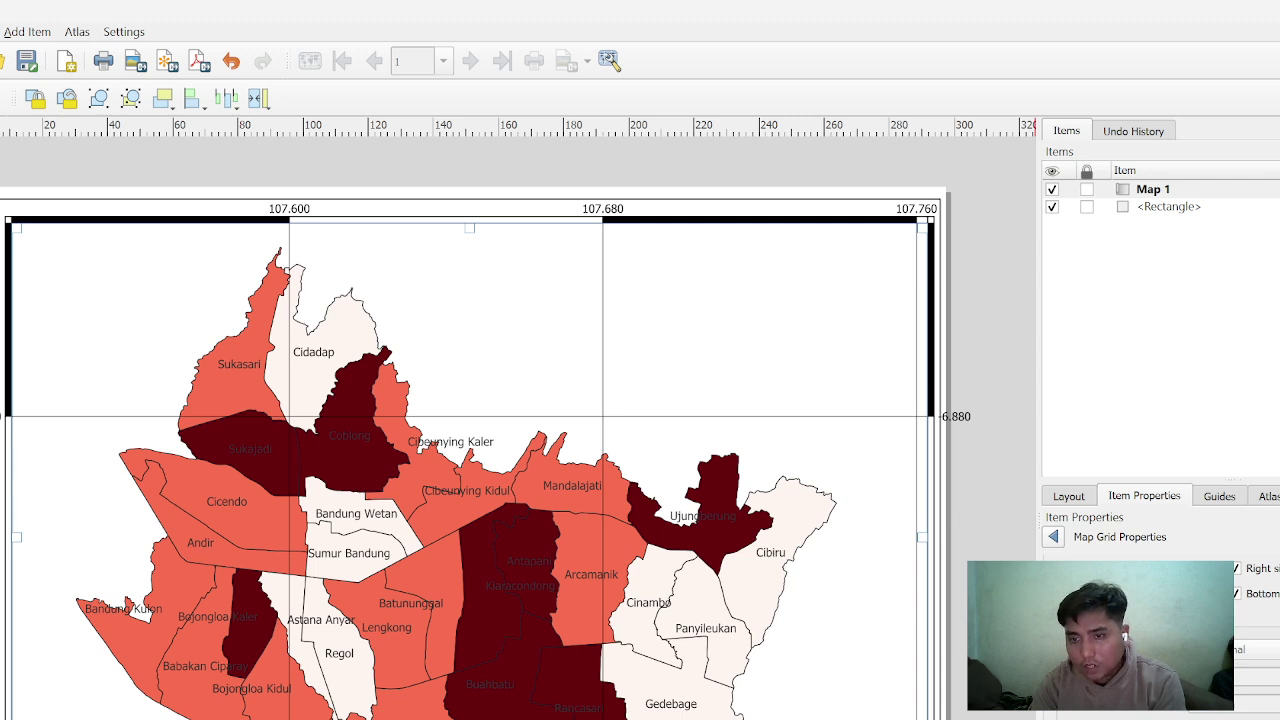
scroll(1150, 620, down, 3)
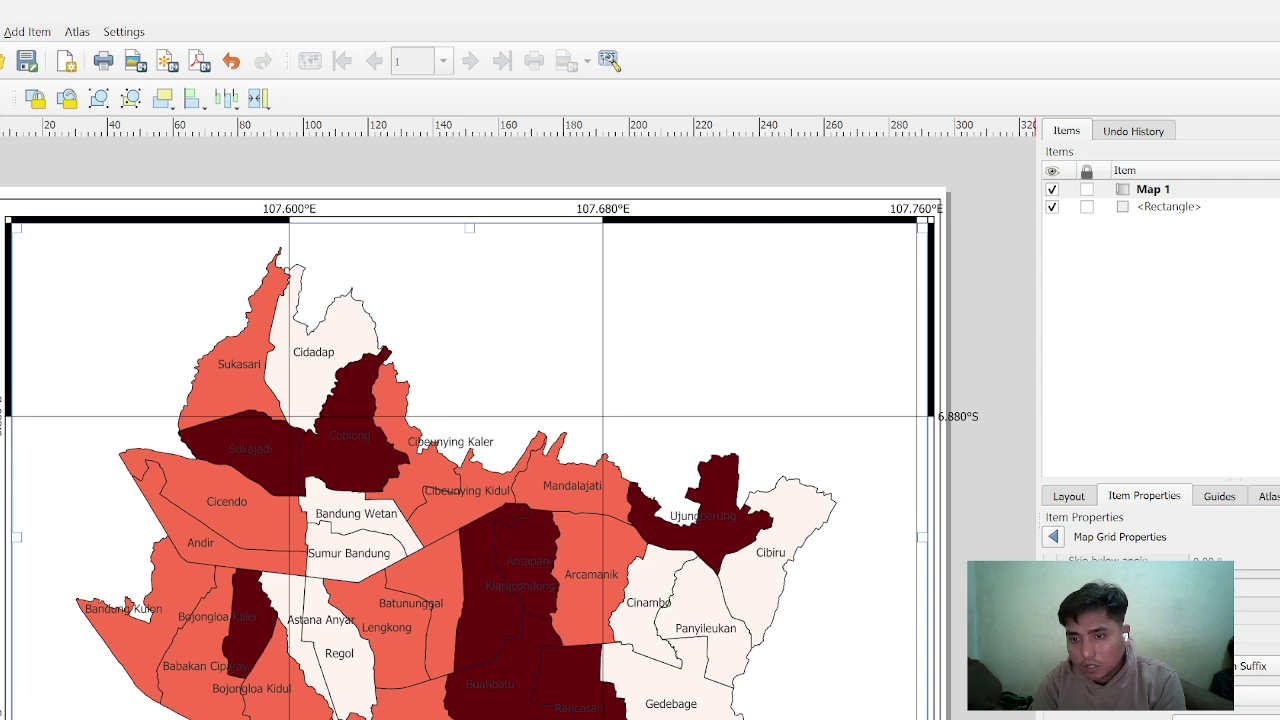
scroll(1150, 620, down, 3)
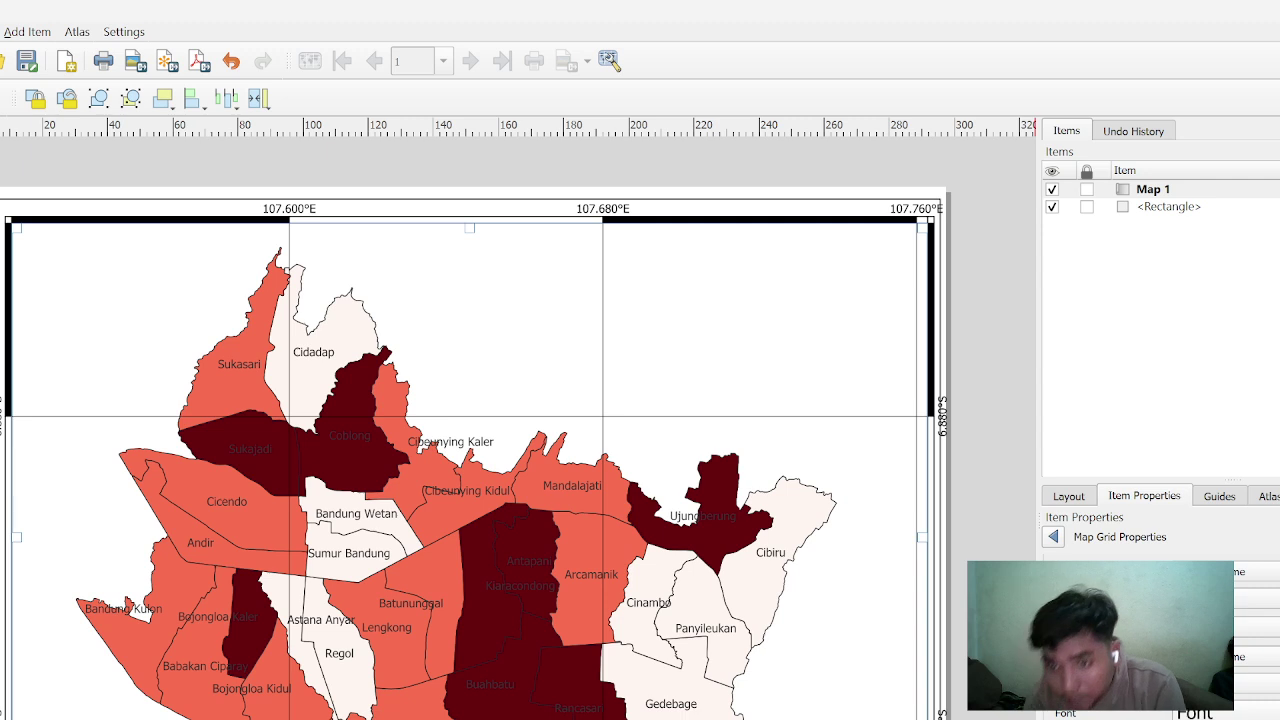
click(1054, 538)
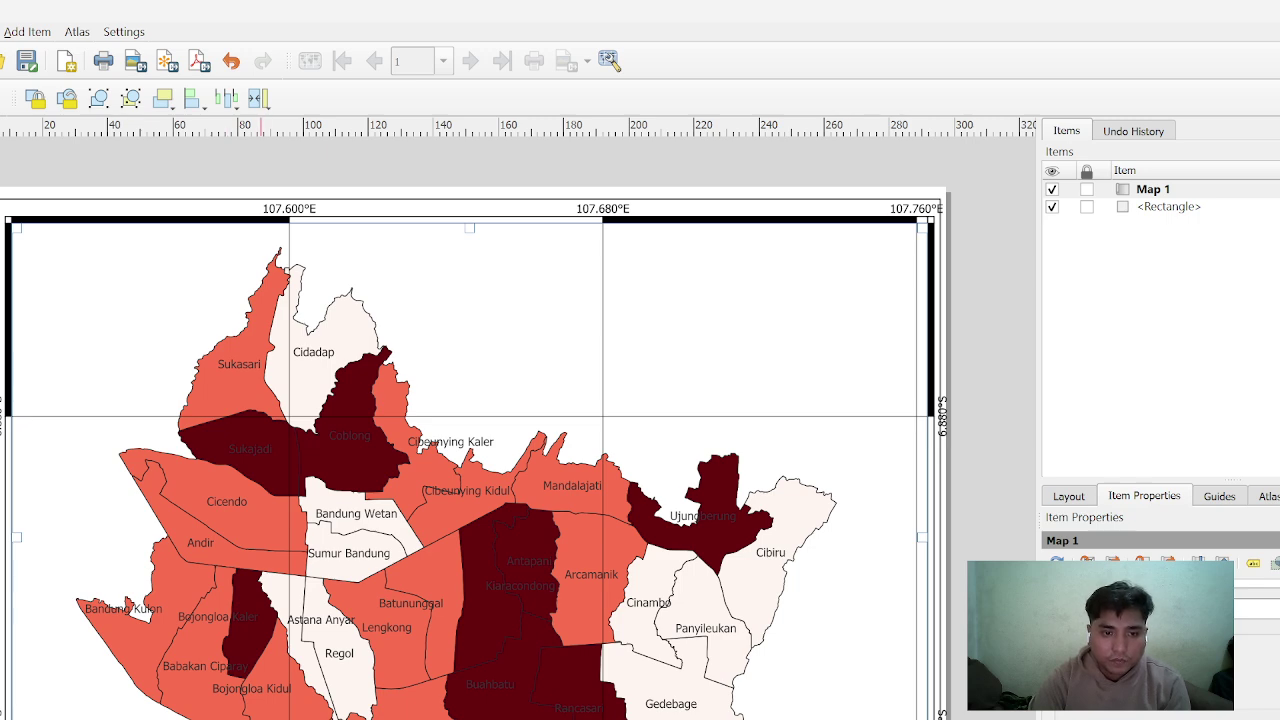
Add a scale bar in the map's lower left and a north arrow about 23 mm wide in its upper left
drag(40, 719, 261, 719)
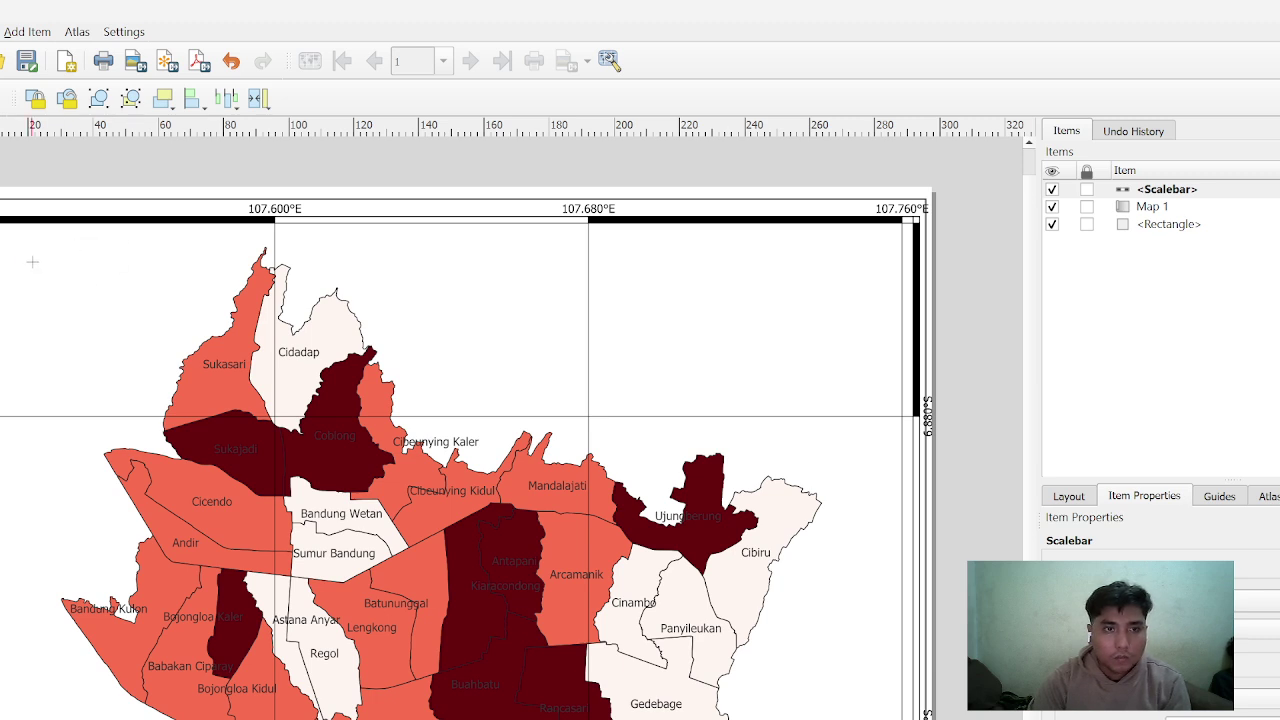
drag(25, 246, 101, 372)
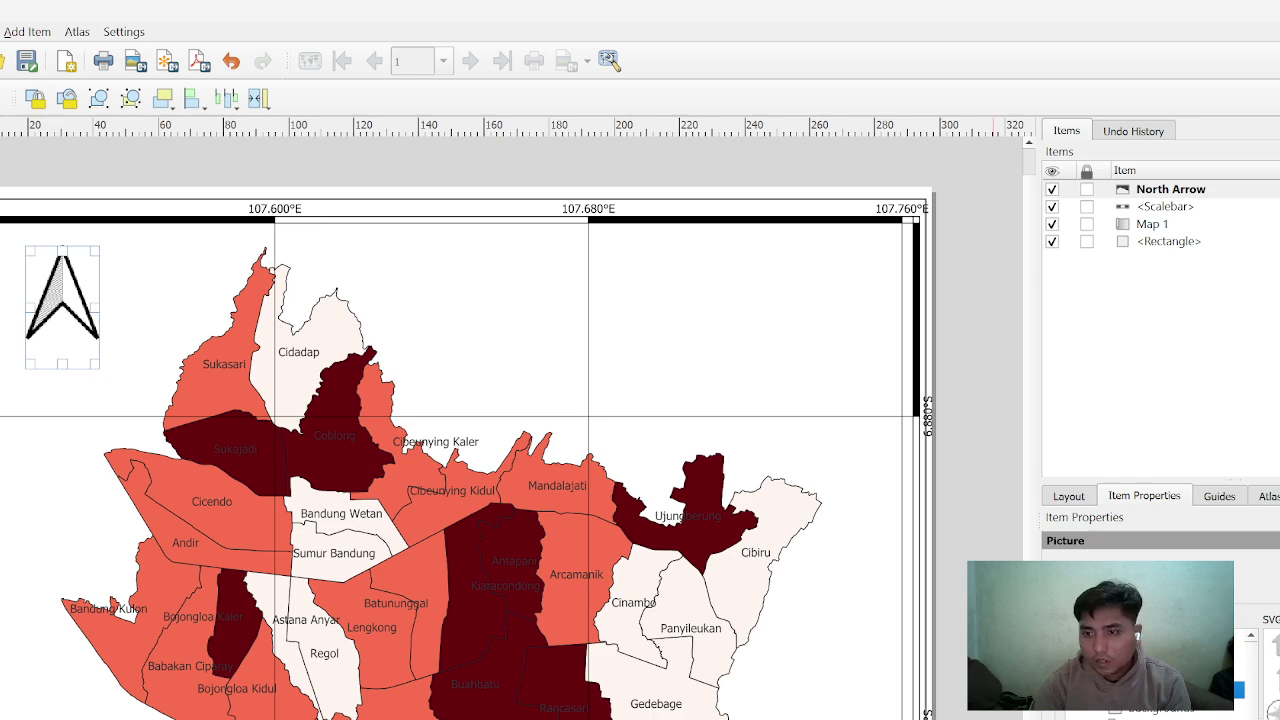
Change the north arrow to the pointed design with an N above it and set its fill color to black
click(1278, 680)
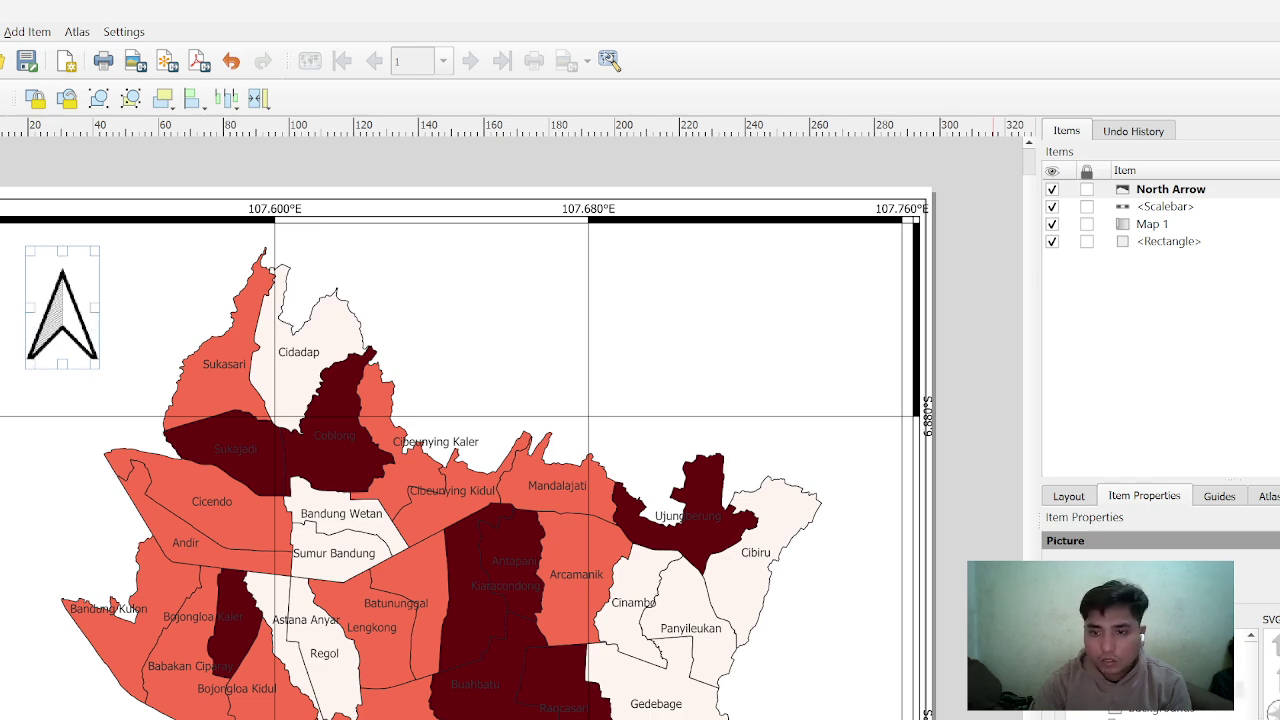
scroll(1262, 635, down, 3)
scroll(1160, 635, down, 3)
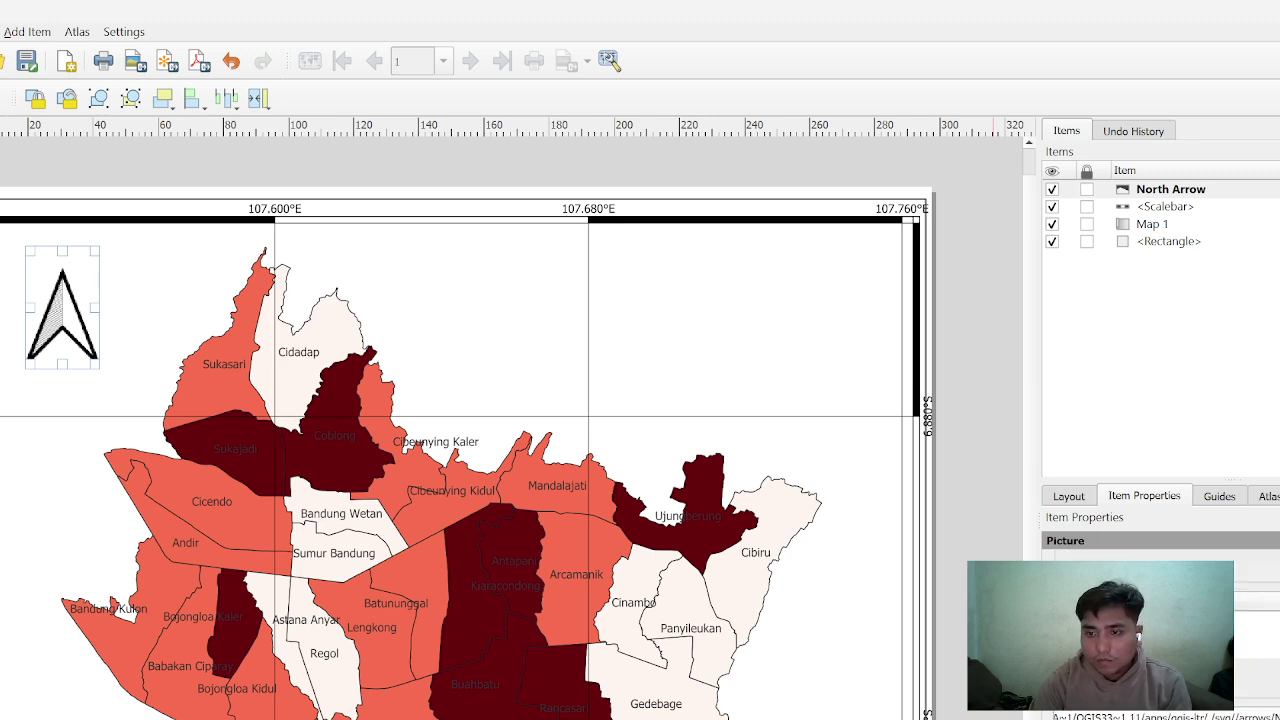
click(1200, 718)
click(1256, 634)
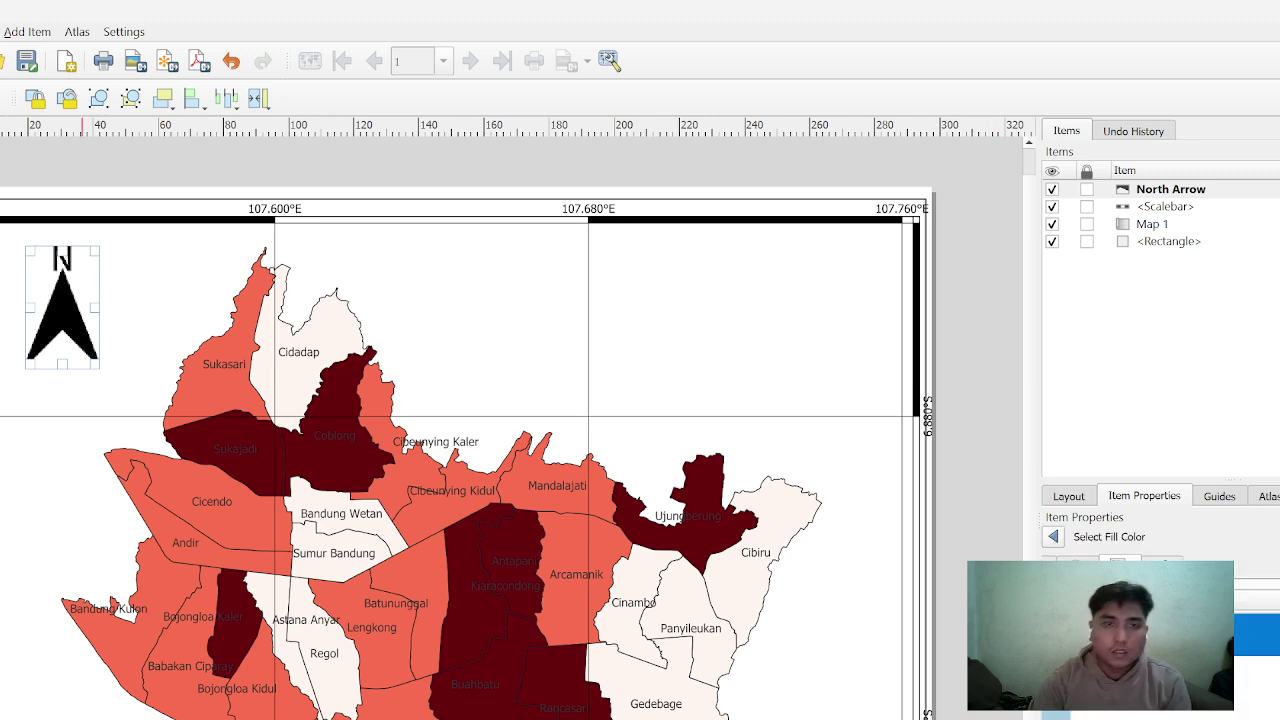
click(873, 299)
Cut and paste the north arrow, placing it slightly higher in the map's upper-left corner
click(62, 320)
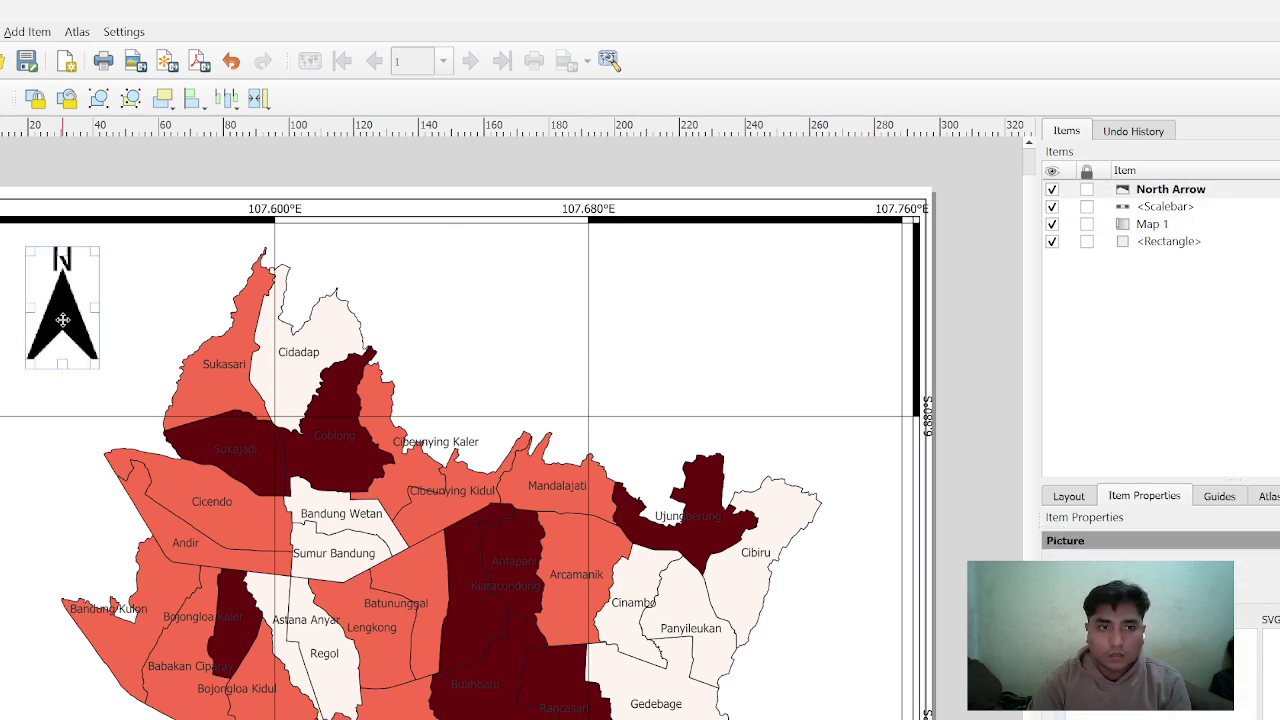
right_click(62, 319)
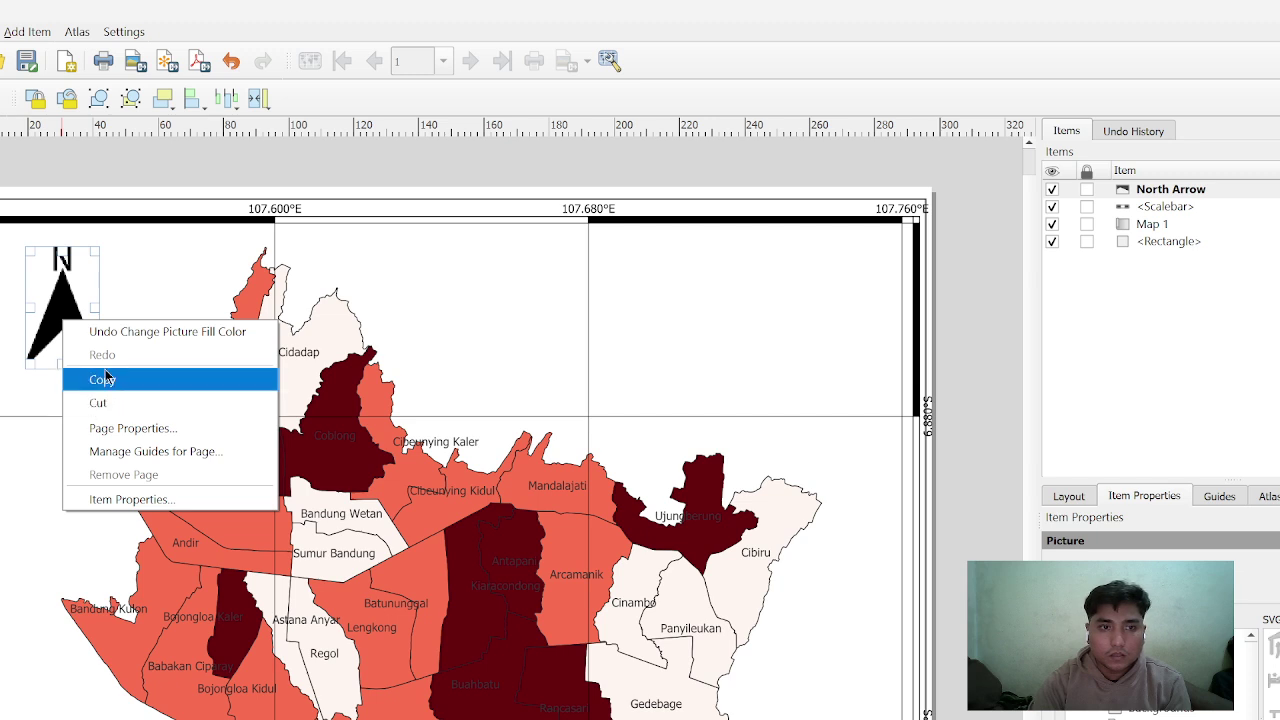
click(108, 379)
right_click(66, 296)
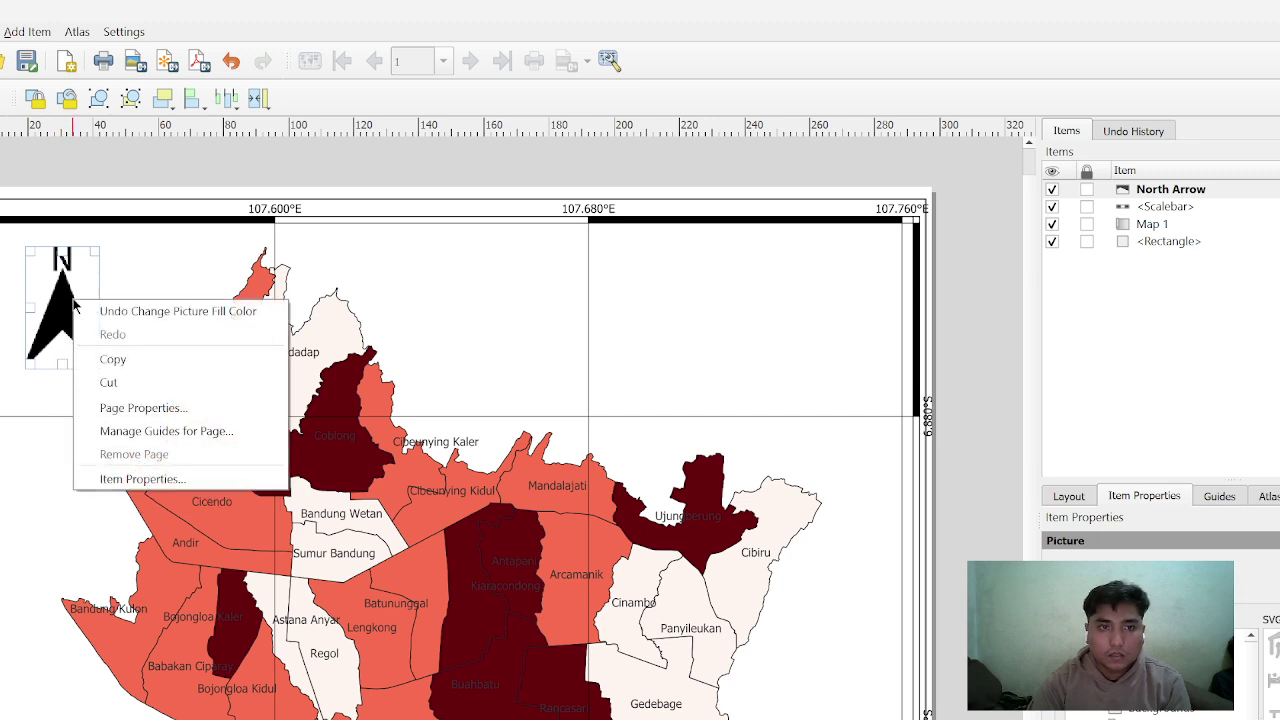
click(110, 380)
right_click(68, 261)
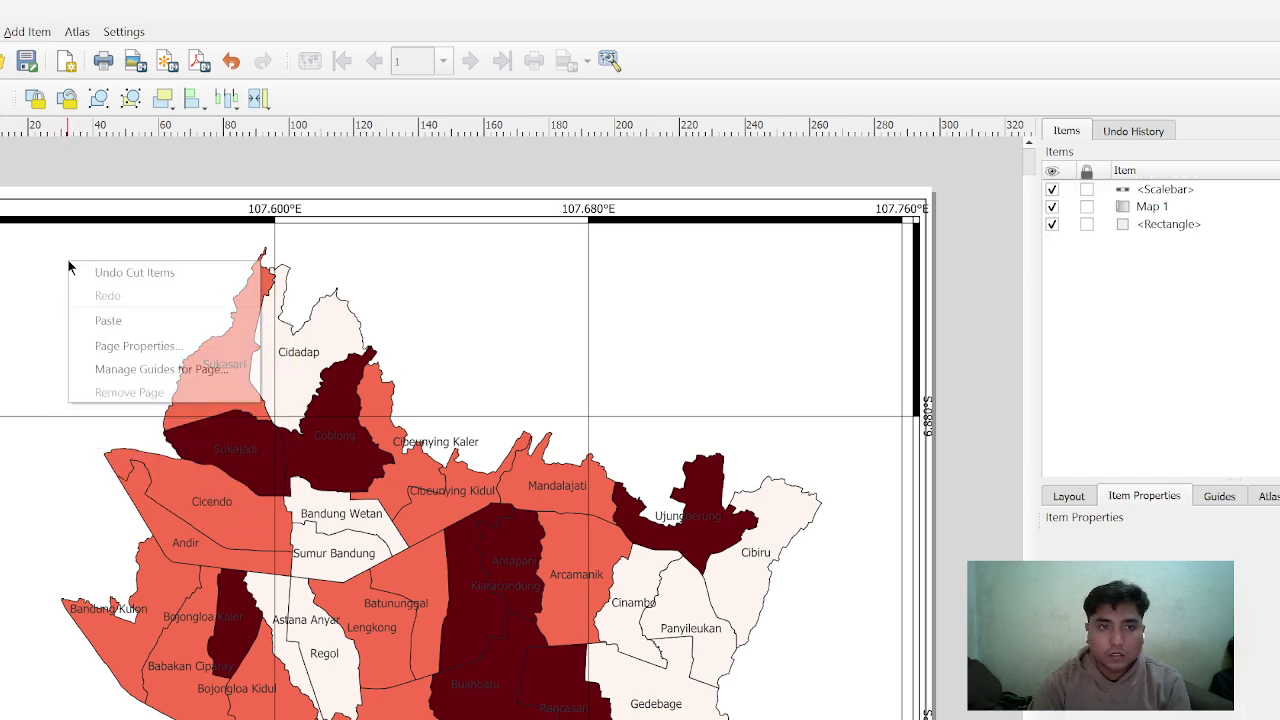
click(88, 316)
drag(106, 338, 66, 310)
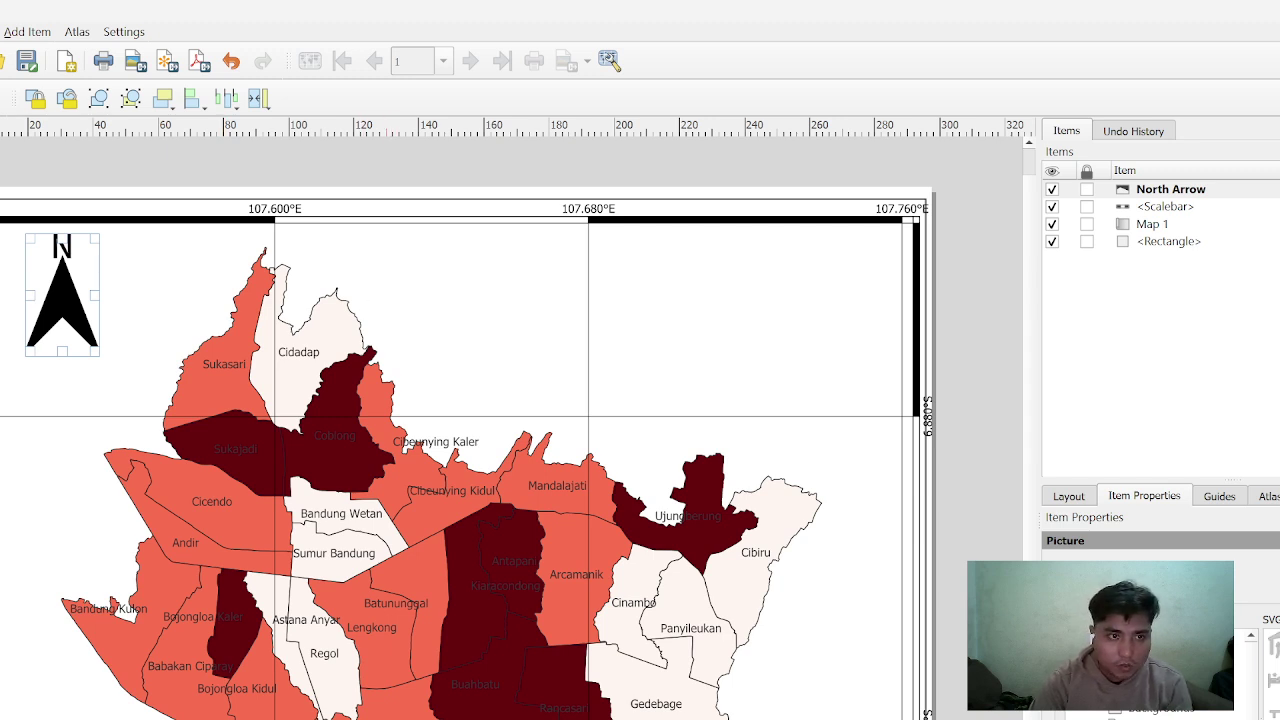
Add a text label about 140 mm wide in the map's upper right and consult the DBD map in the article PDF
drag(442, 248, 895, 313)
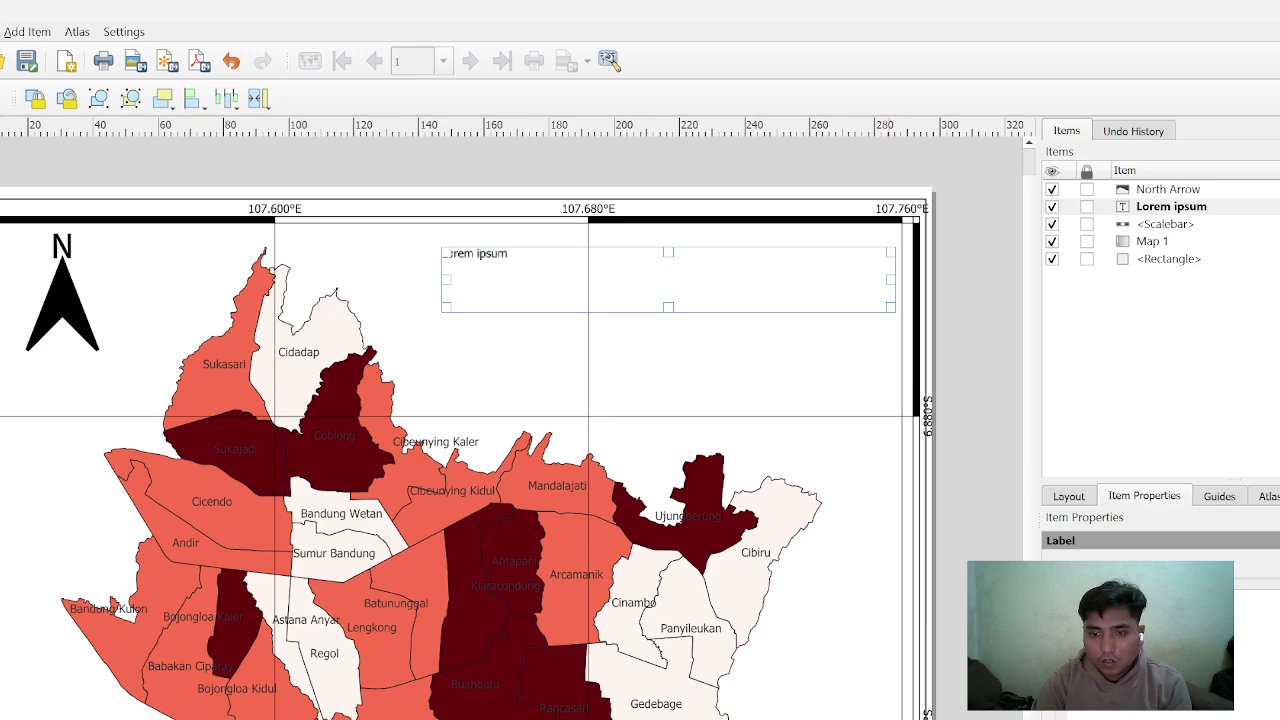
key(alt+Tab)
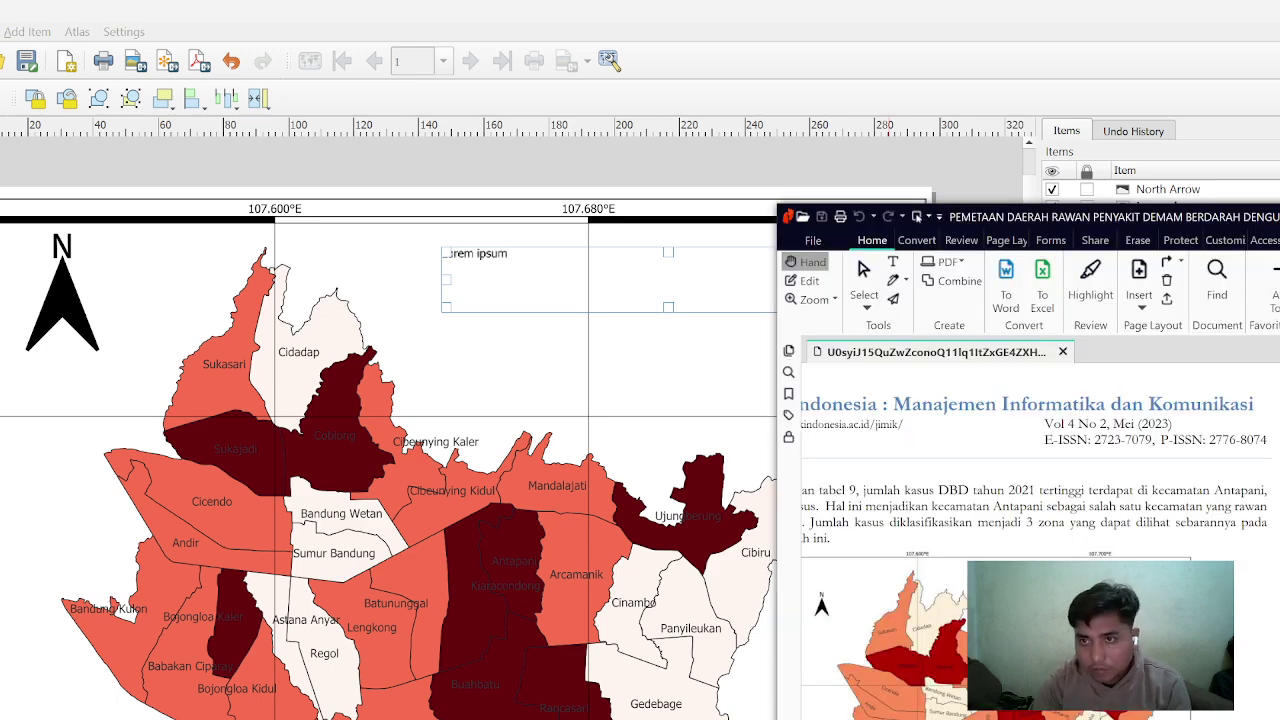
key(super+Up)
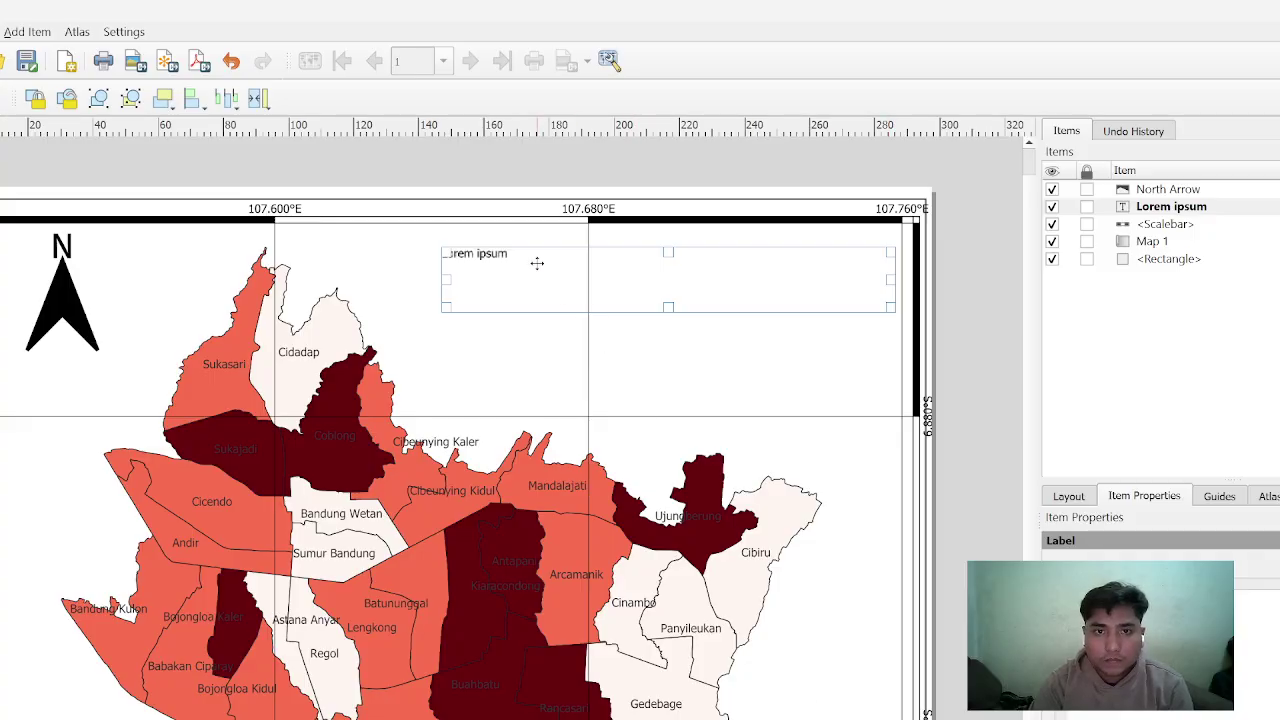
Replace the label's placeholder text with JUMLAH KASUS DBD DI KOTA BANDUNG
key(BackSpace)
key(BackSpace)
key(BackSpace)
key(BackSpace)
key(BackSpace)
key(BackSpace)
key(BackSpace)
key(BackSpace)
key(BackSpace)
key(BackSpace)
key(BackSpace)
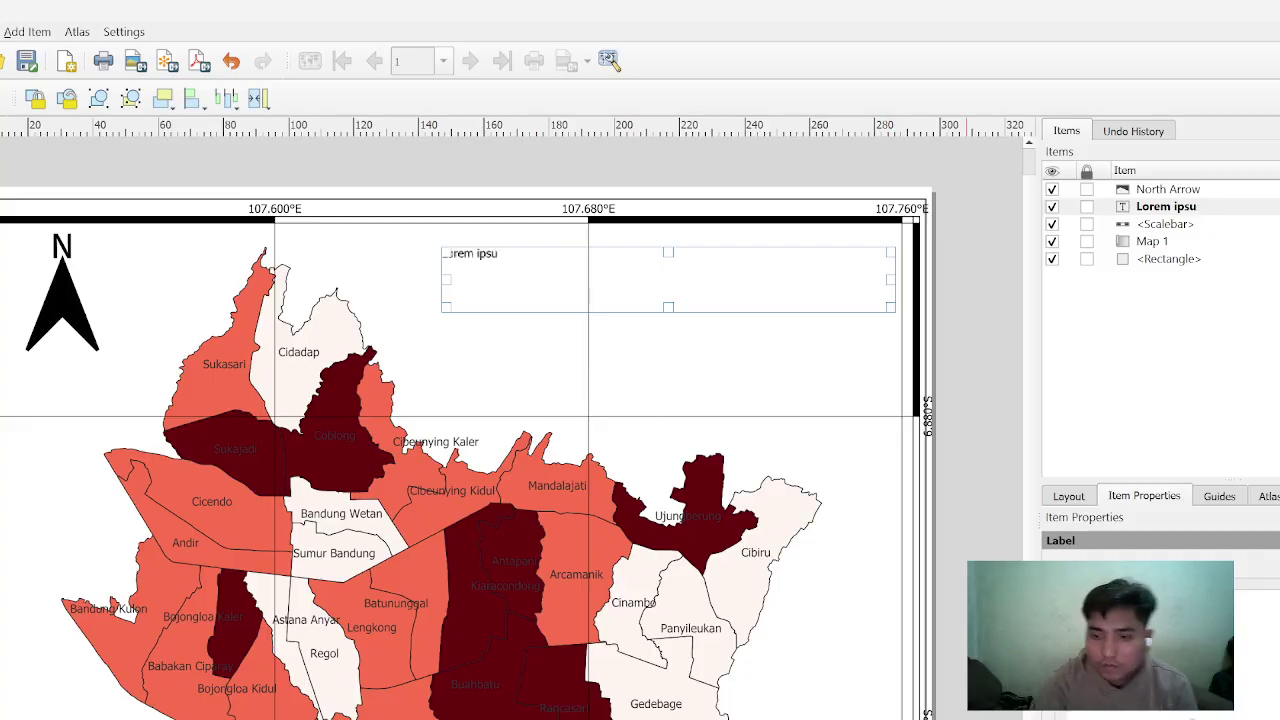
text(JUMLAH KASUS DBD DI KOTA BANDUNG)
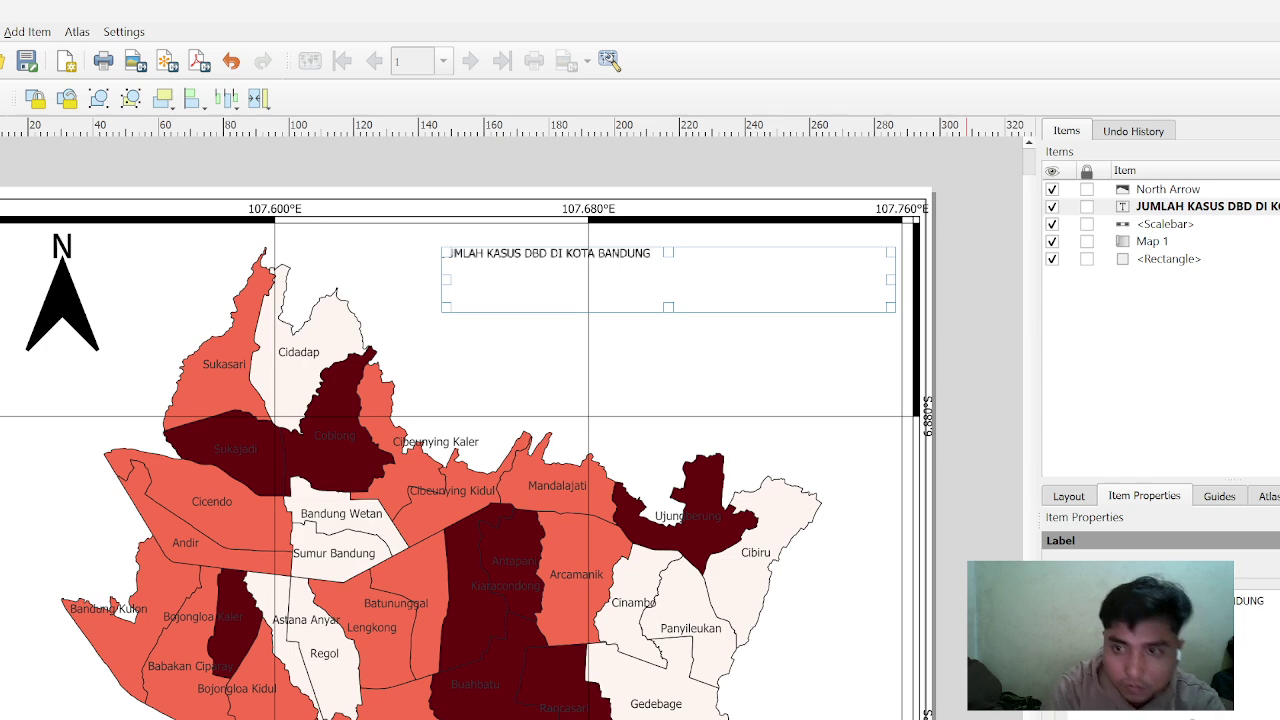
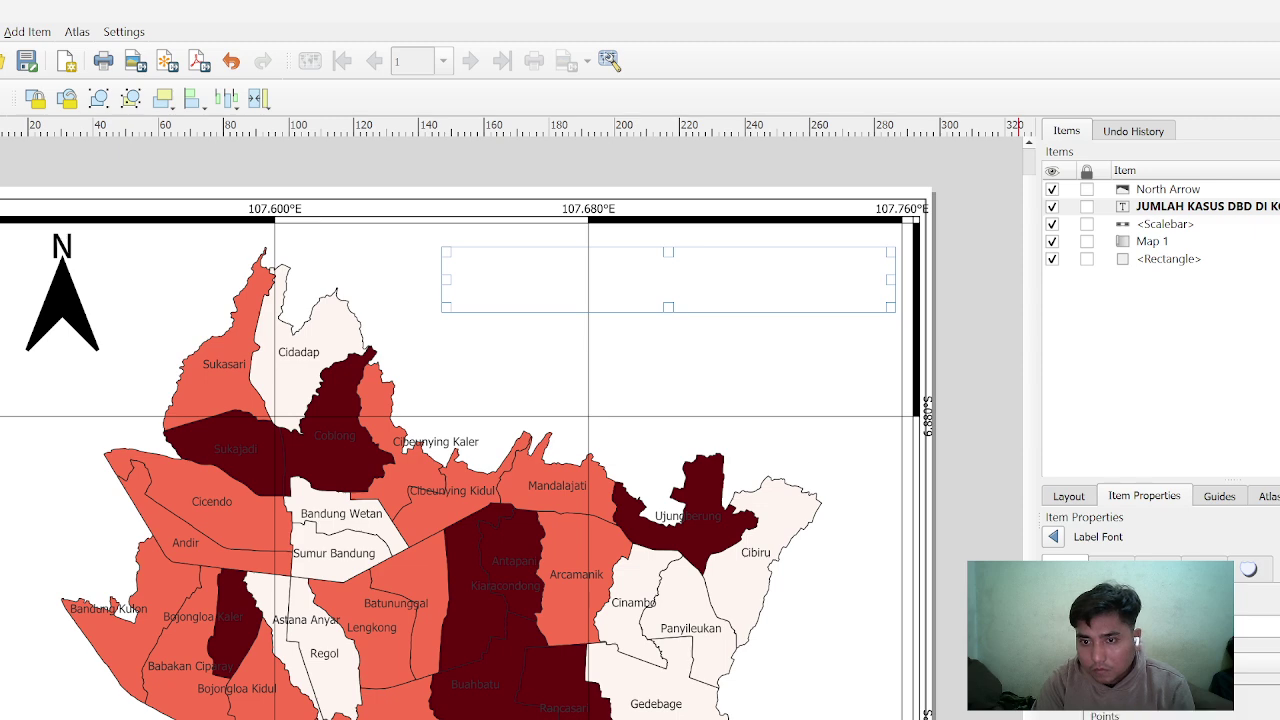
Make the title label's font bold and larger, and deselect the label
click(1150, 715)
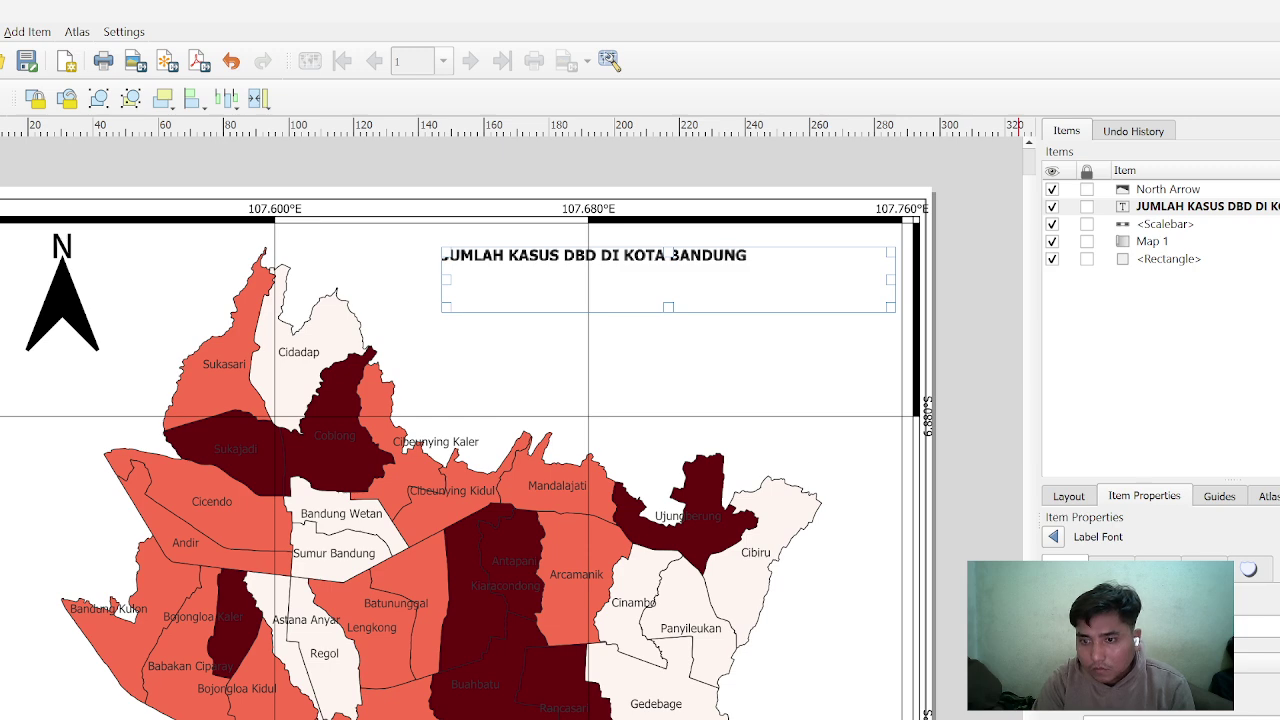
click(1055, 537)
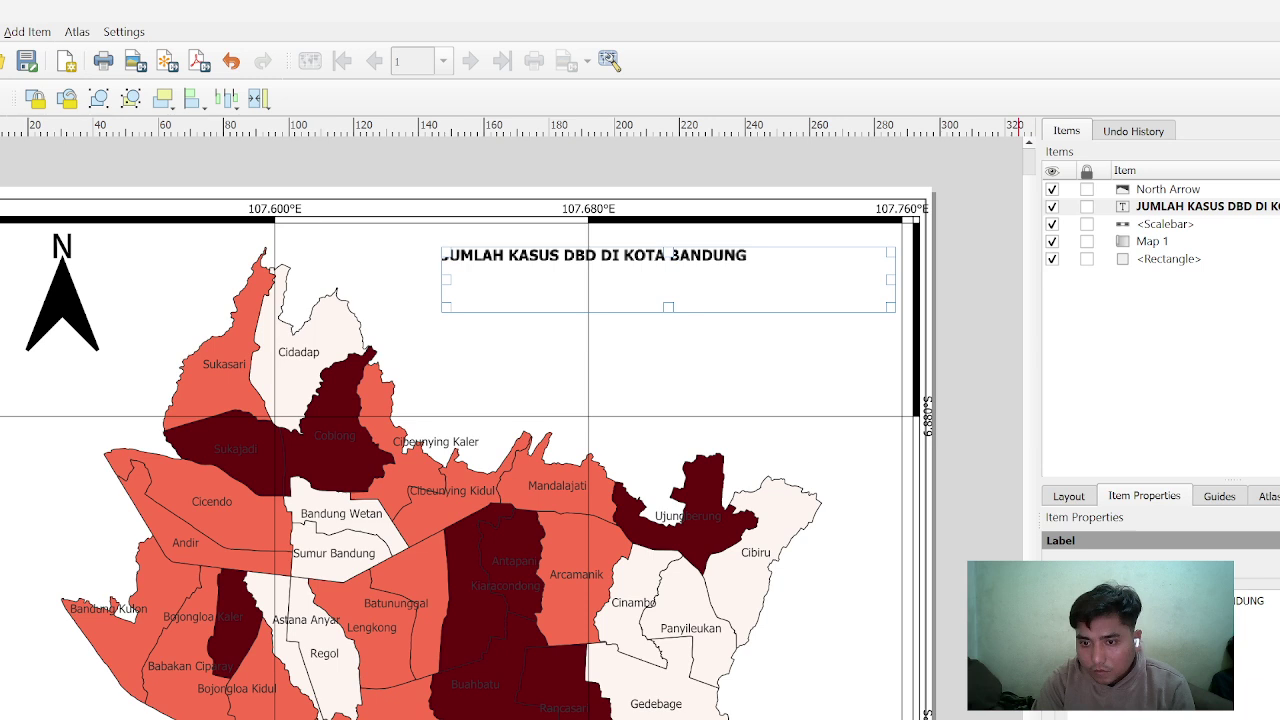
scroll(1160, 620, down, 5)
scroll(1160, 620, down, 3)
scroll(1160, 620, up, 5)
click(1002, 546)
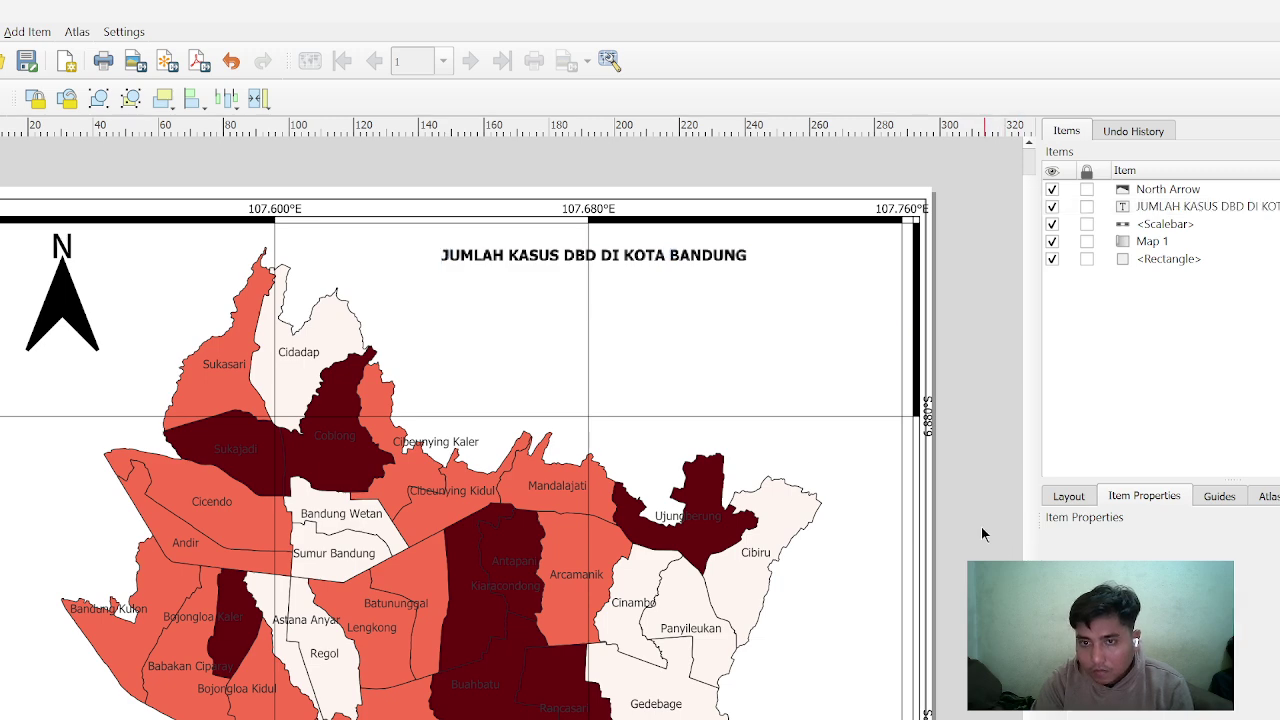
Cut and paste the JUMLAH KASUS DBD DI KOTA BANDUNG title label so it sits slightly farther right
click(664, 252)
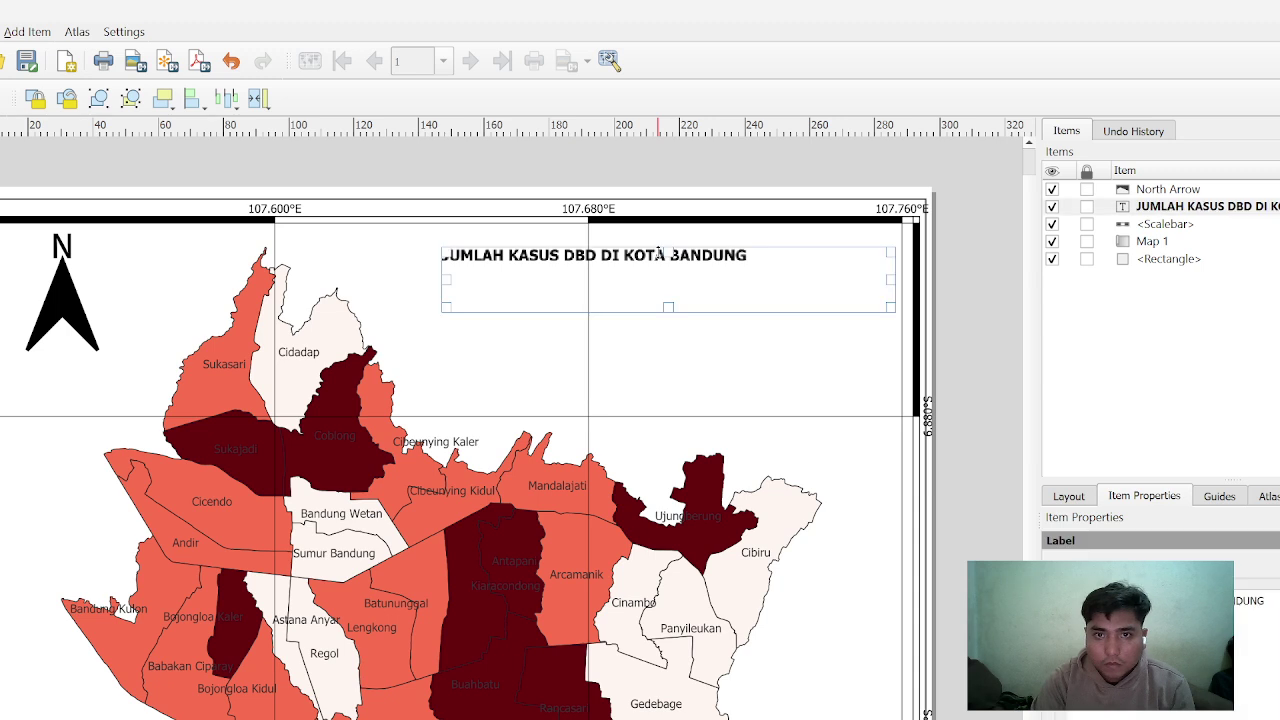
right_click(595, 267)
click(668, 328)
right_click(590, 256)
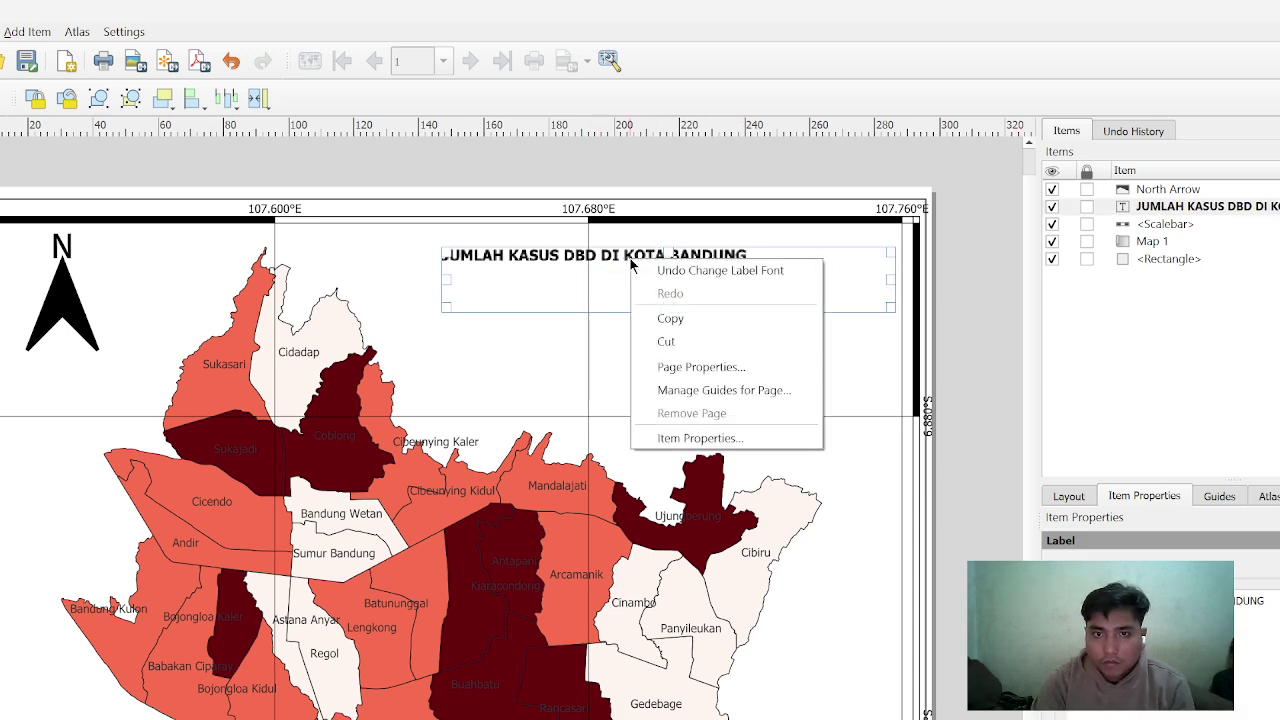
click(640, 340)
right_click(453, 250)
click(493, 310)
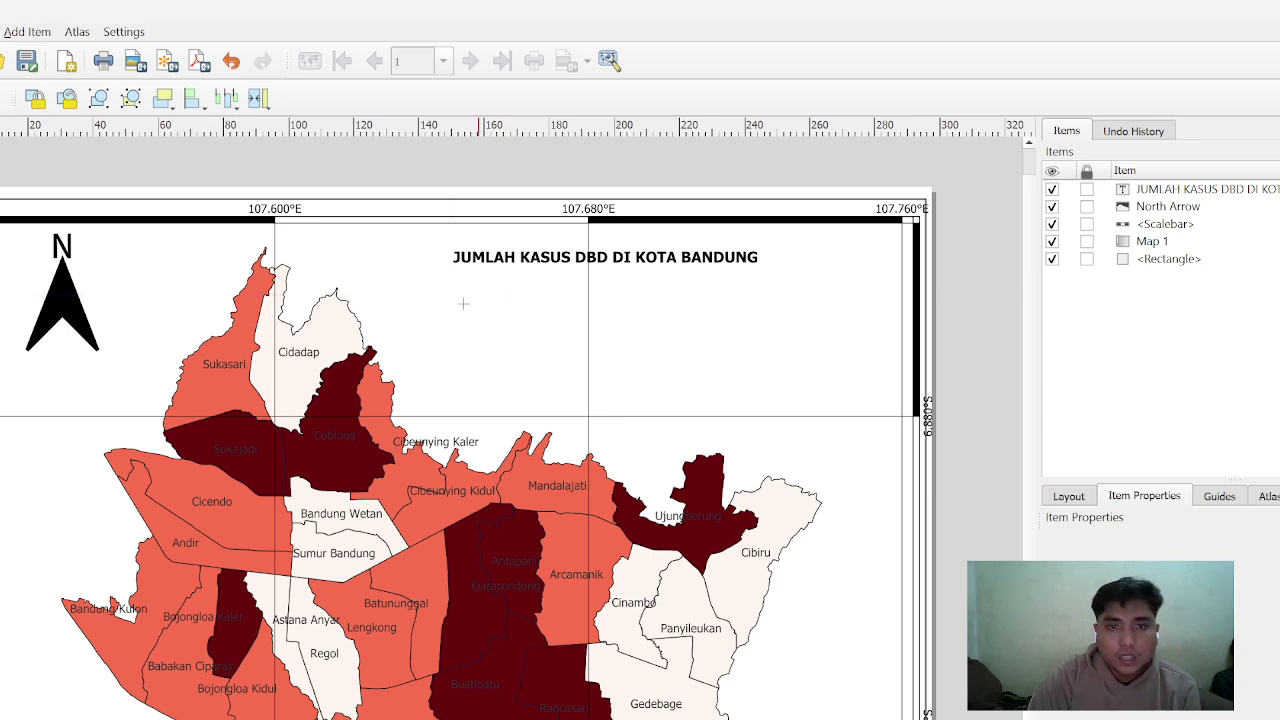
Add a legend below the map title, and cut and paste it slightly lower
drag(444, 286, 568, 424)
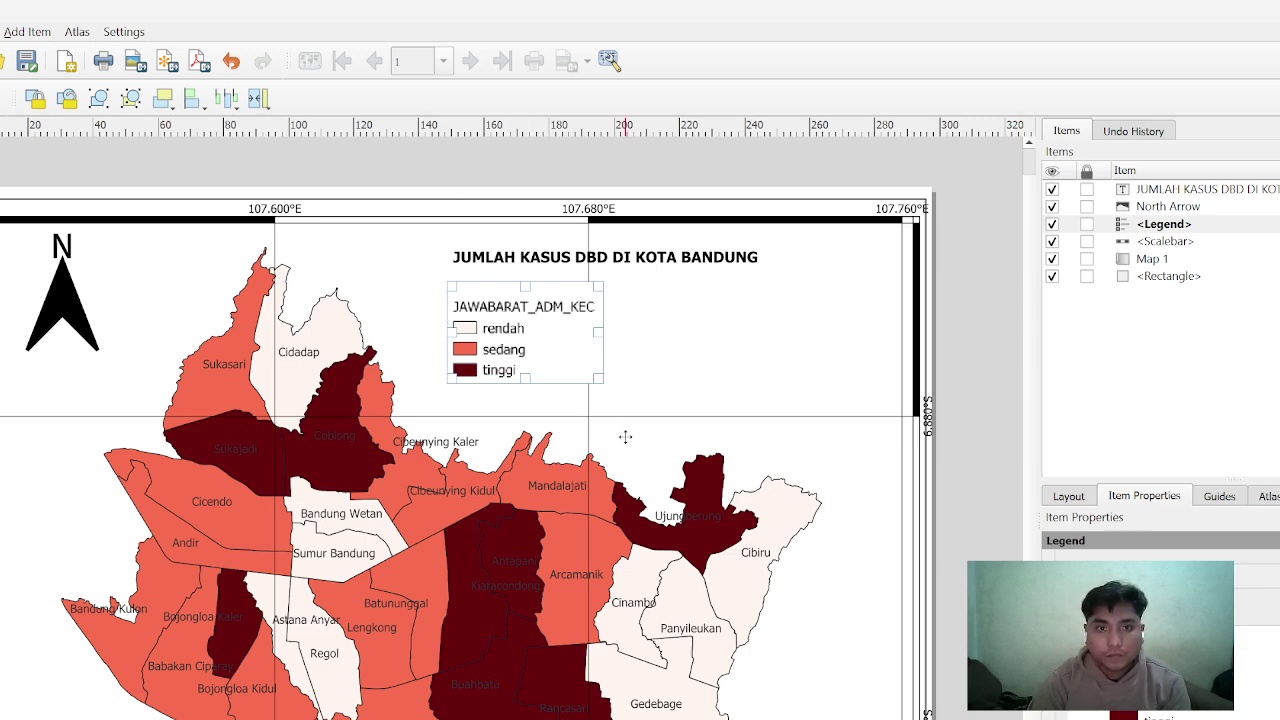
click(798, 360)
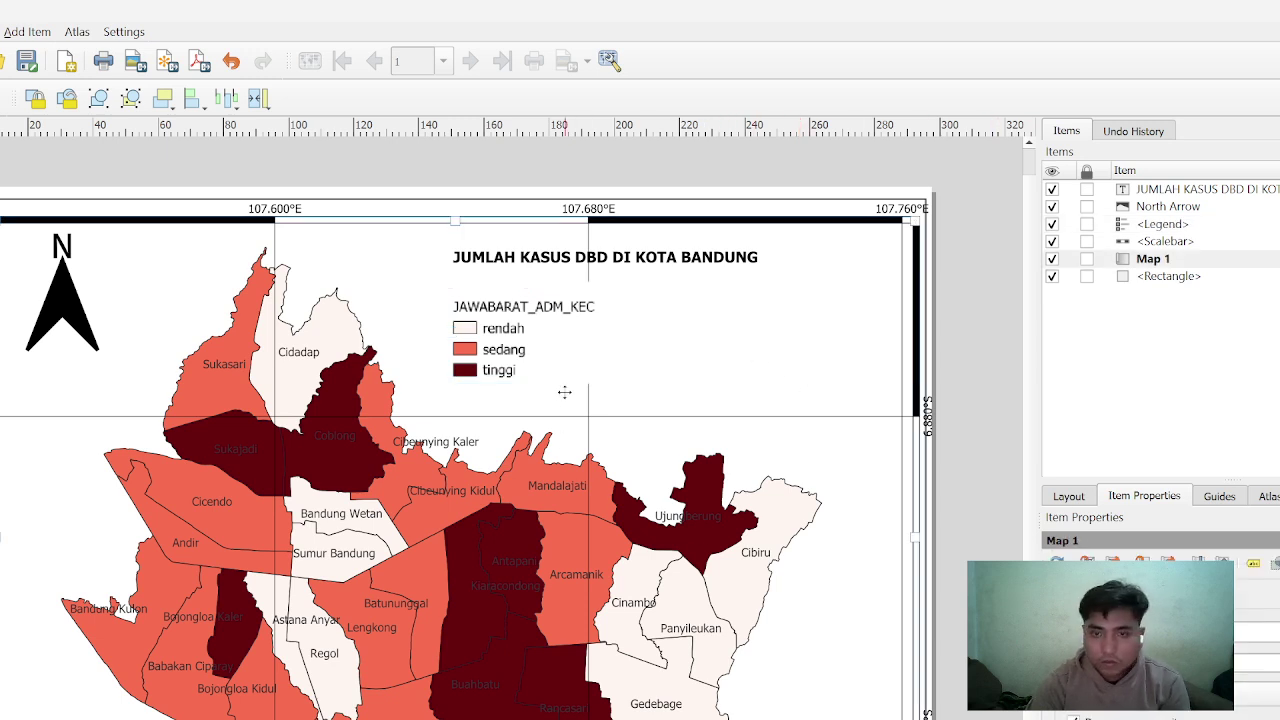
click(539, 335)
right_click(538, 338)
click(606, 397)
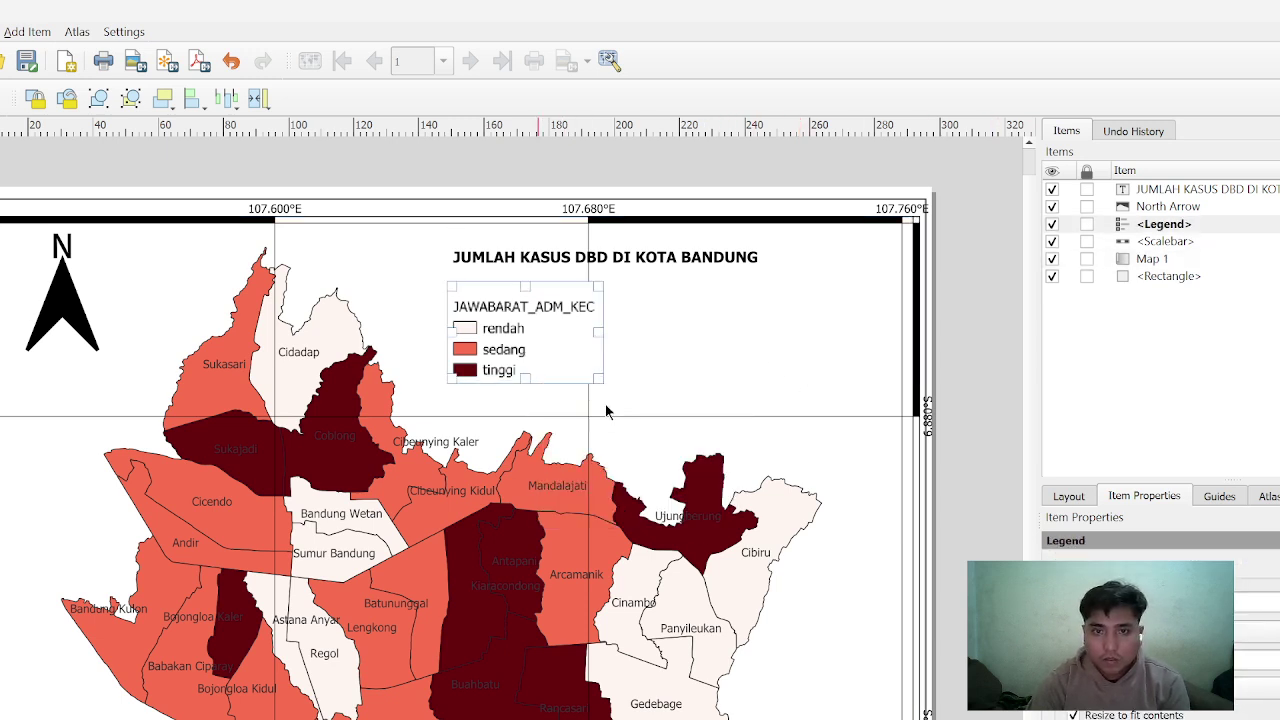
right_click(528, 290)
click(590, 372)
right_click(495, 309)
click(522, 363)
drag(513, 354, 473, 351)
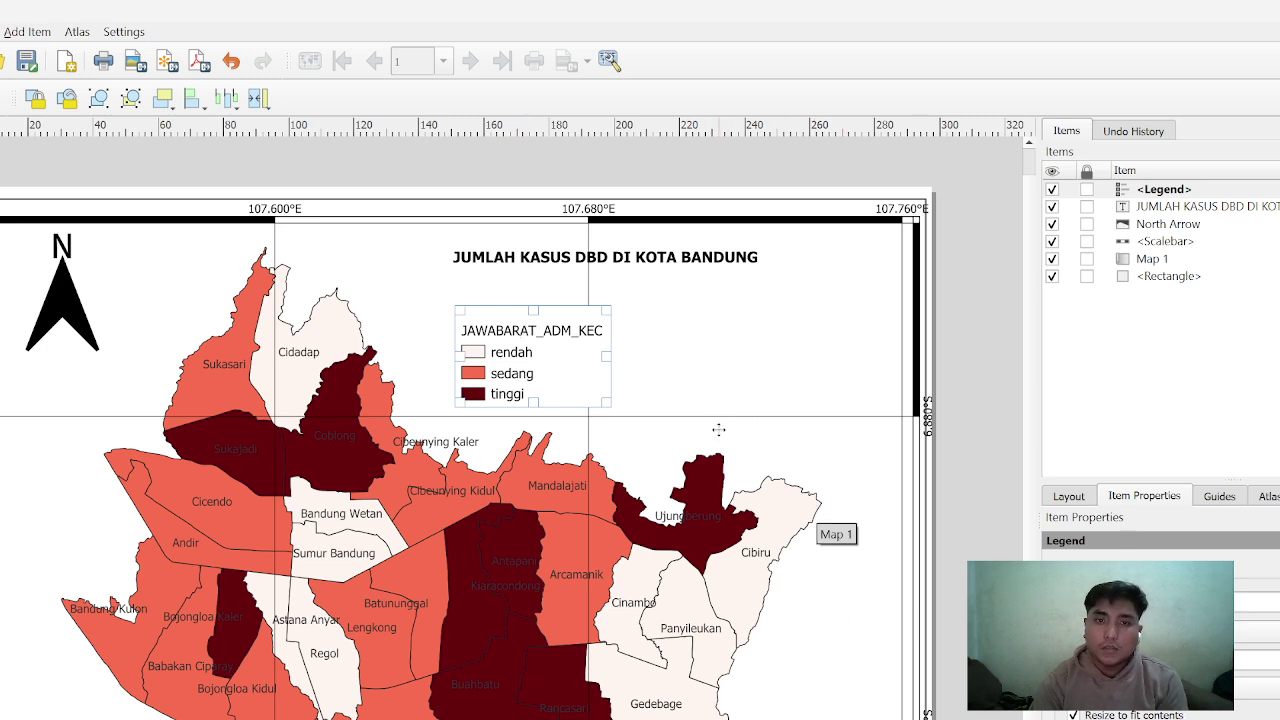
Export the layout as a PNG image named jumlahkasuss on drive D: at 300 dpi
click(2, 31)
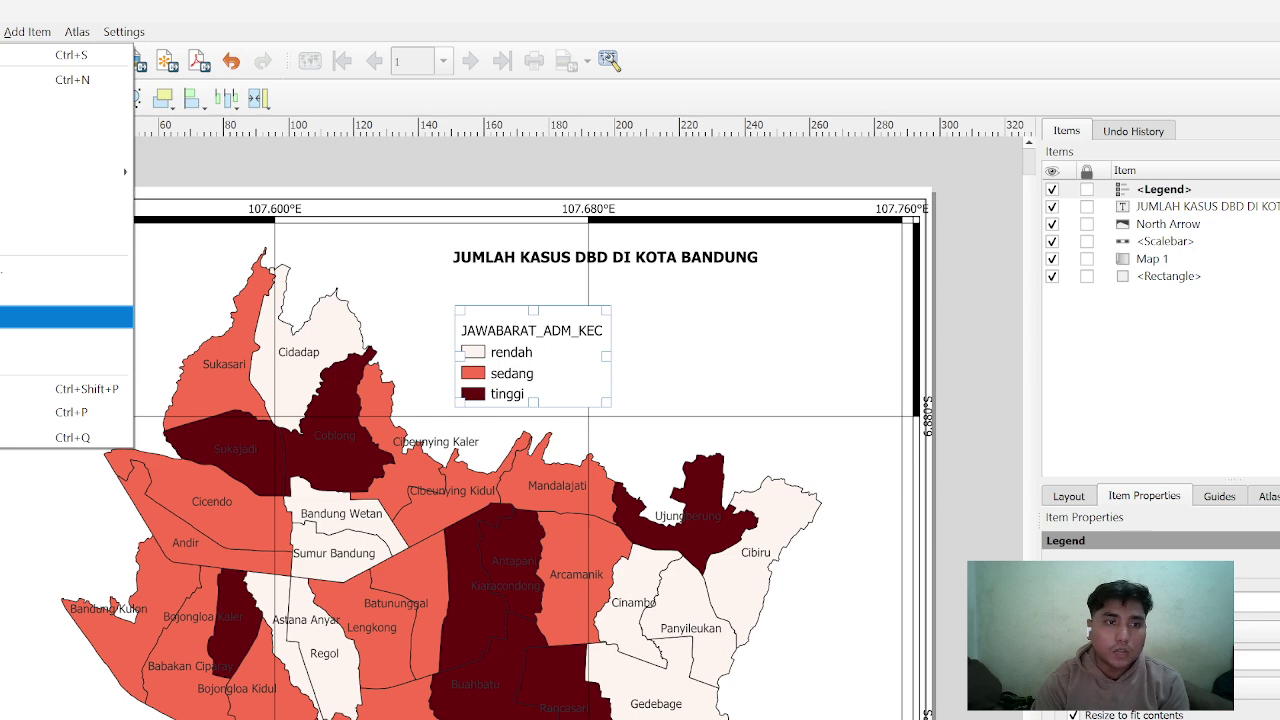
click(60, 317)
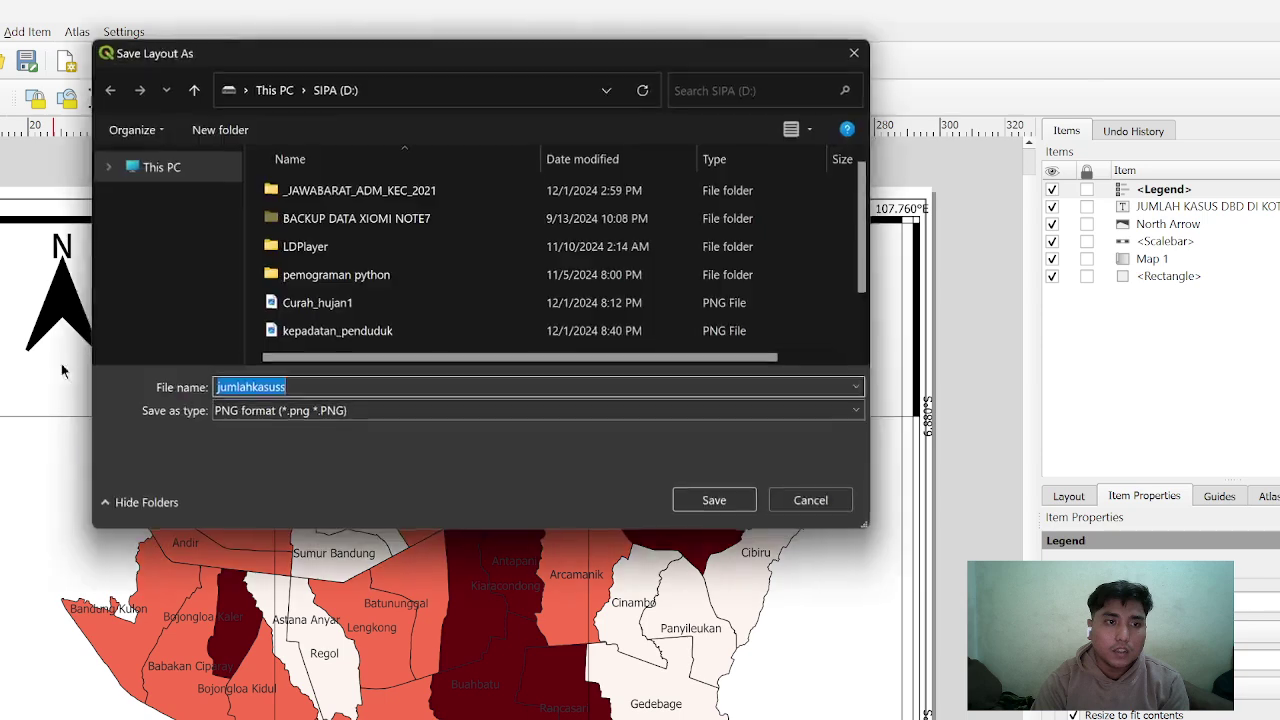
click(299, 386)
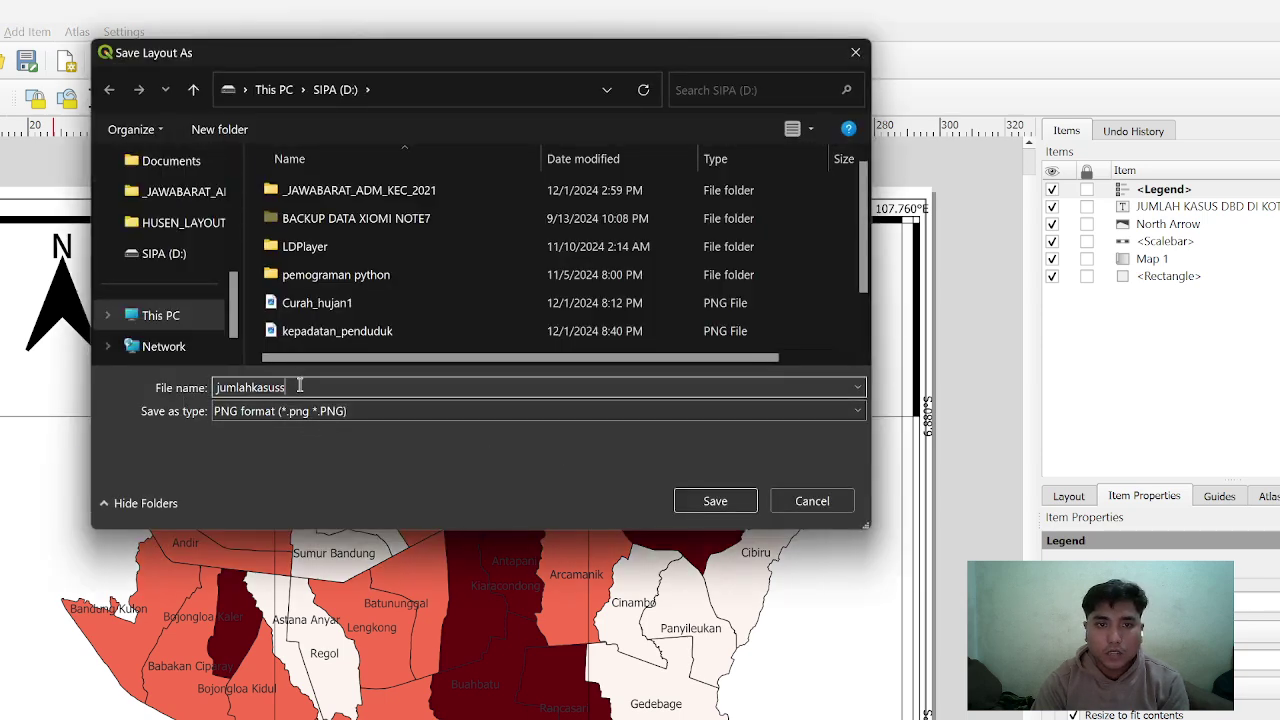
click(730, 503)
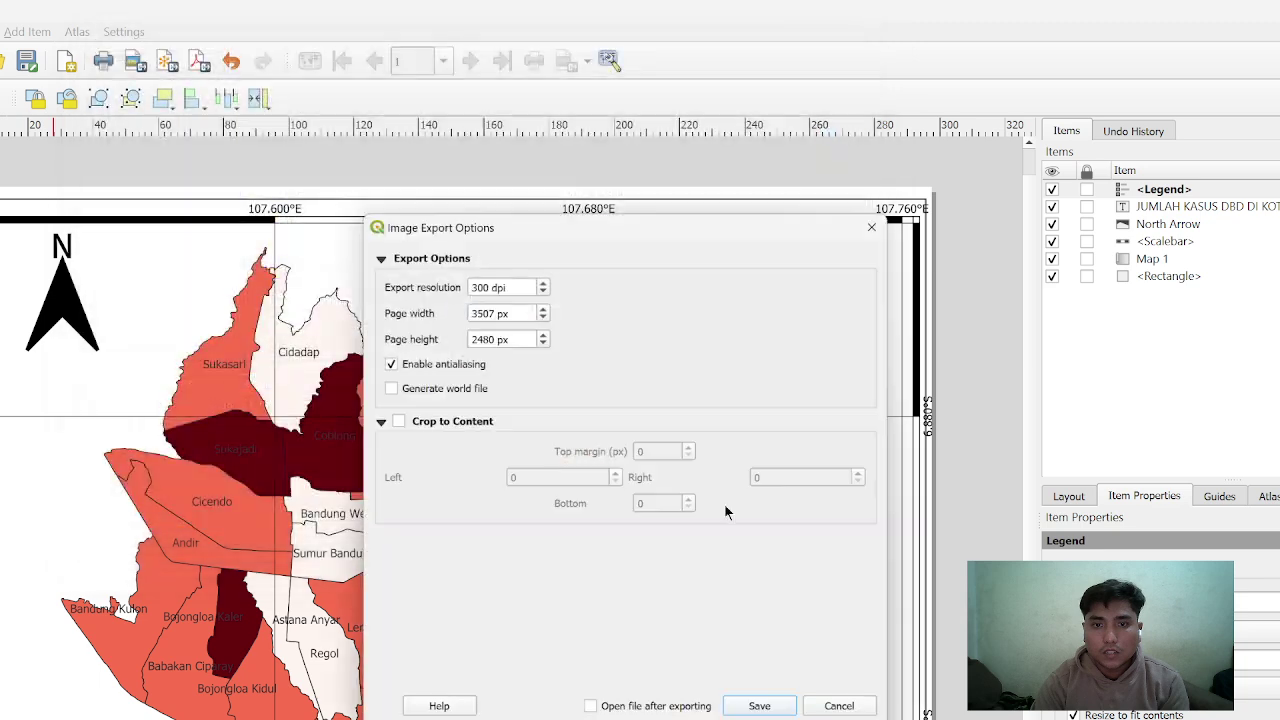
click(768, 716)
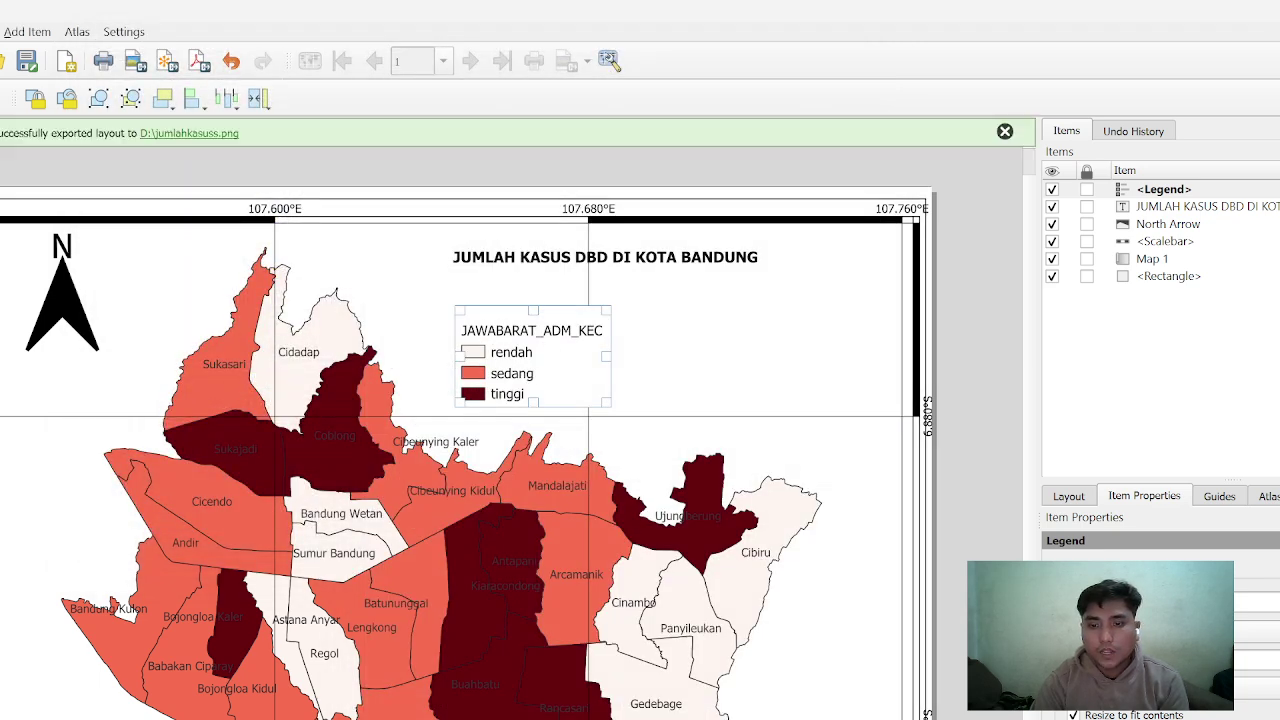
Switch to the article PDF in Nitro PDF Pro and examine the case-score table, the case map and section 3.5's DBD vulnerability map
key(alt+Tab)
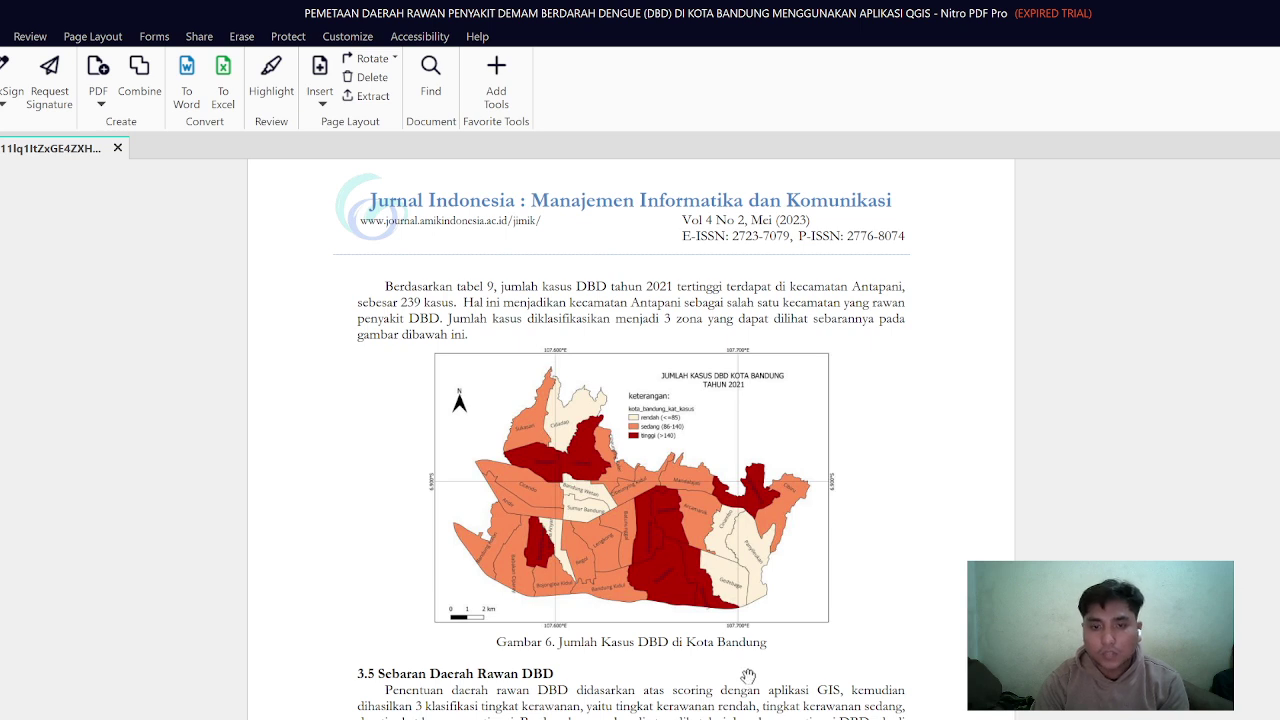
scroll(745, 665, down, 2)
scroll(745, 665, down, 5)
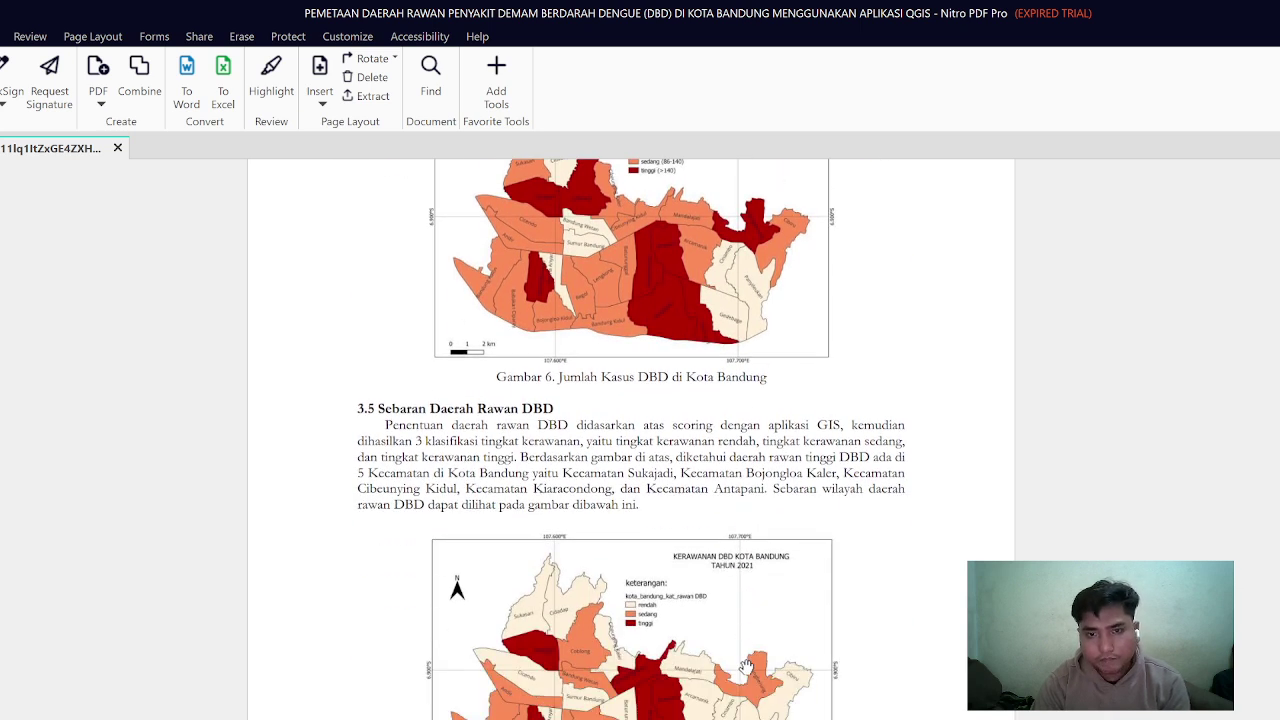
scroll(745, 665, down, 6)
scroll(746, 670, up, 3)
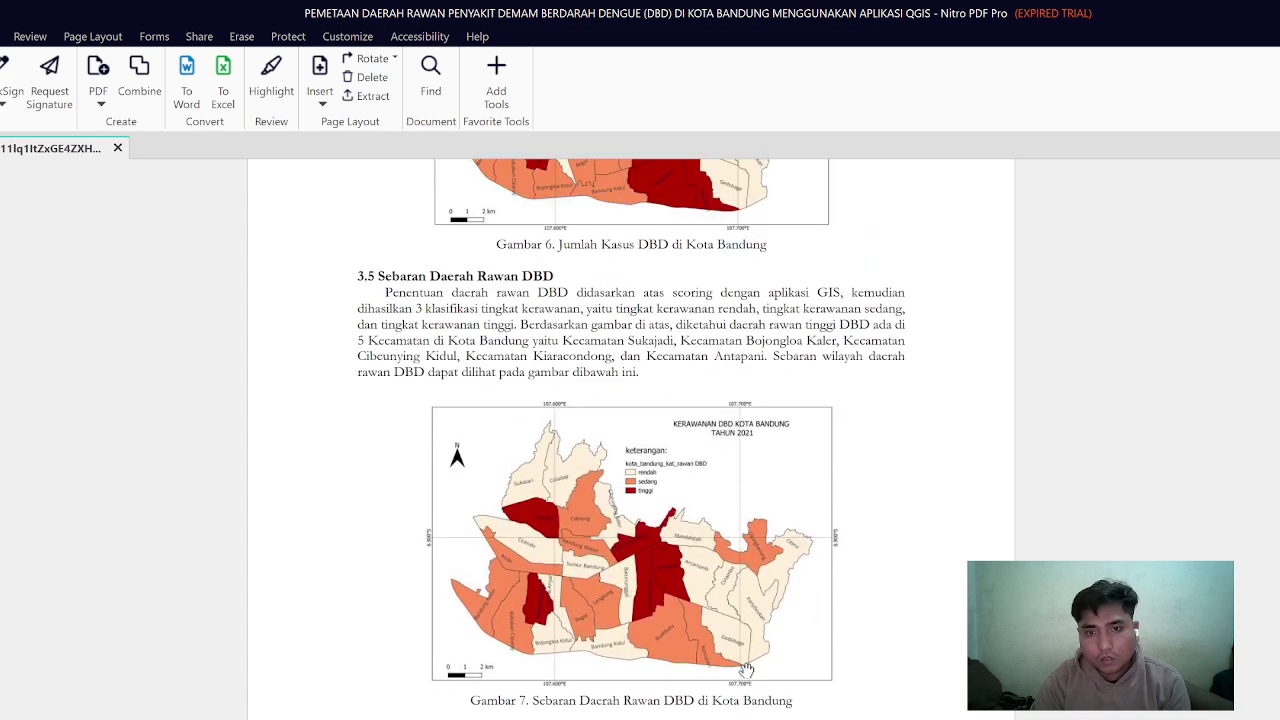
scroll(746, 670, up, 3)
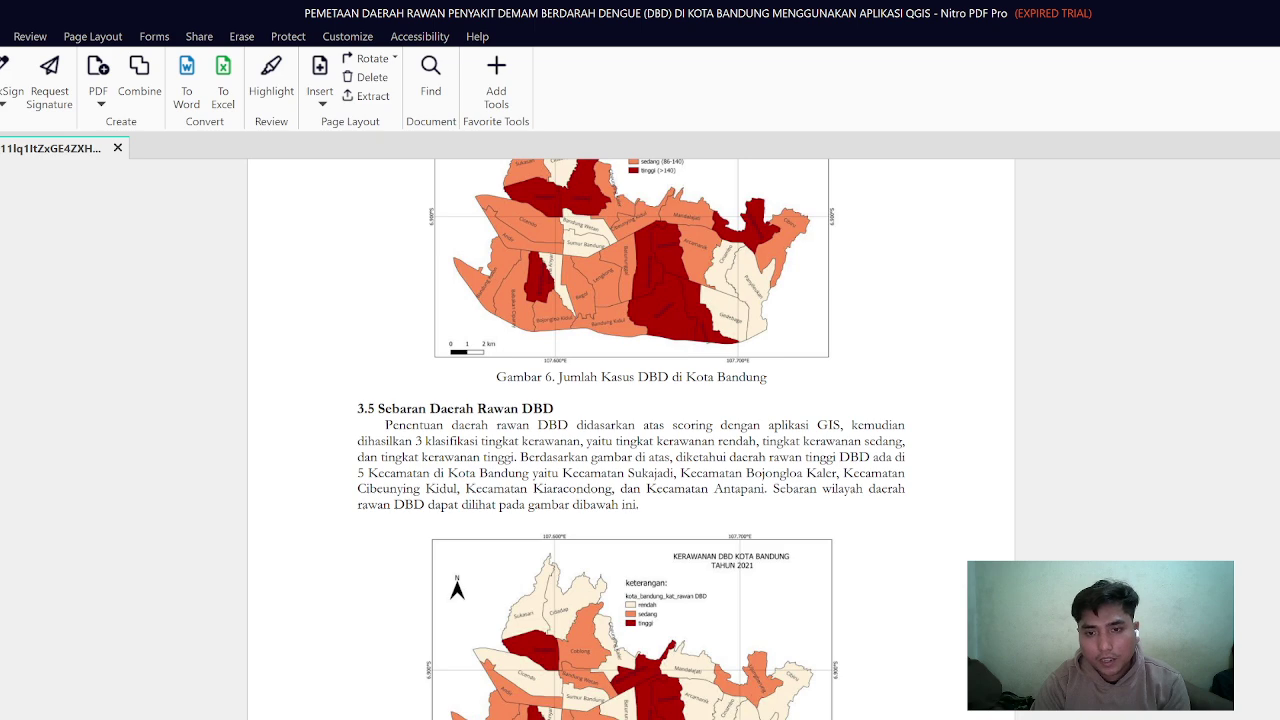
scroll(704, 690, up, 3)
scroll(704, 688, down, 3)
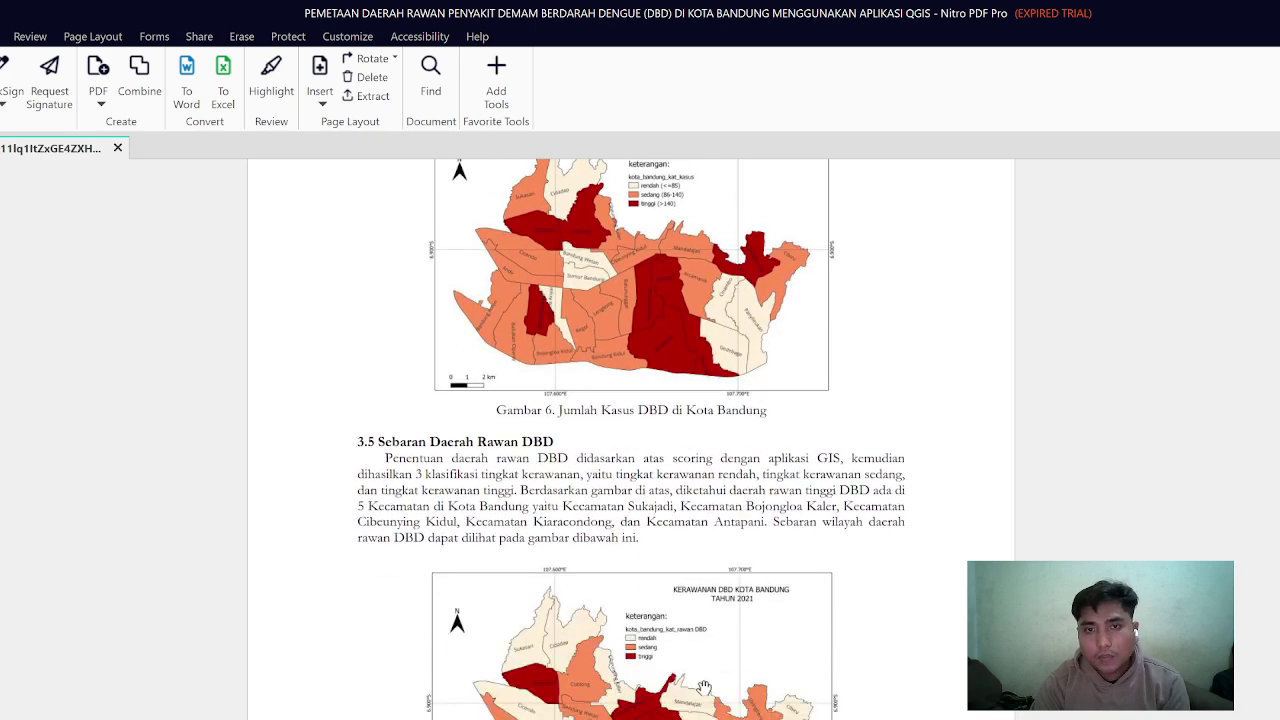
scroll(706, 690, up, 3)
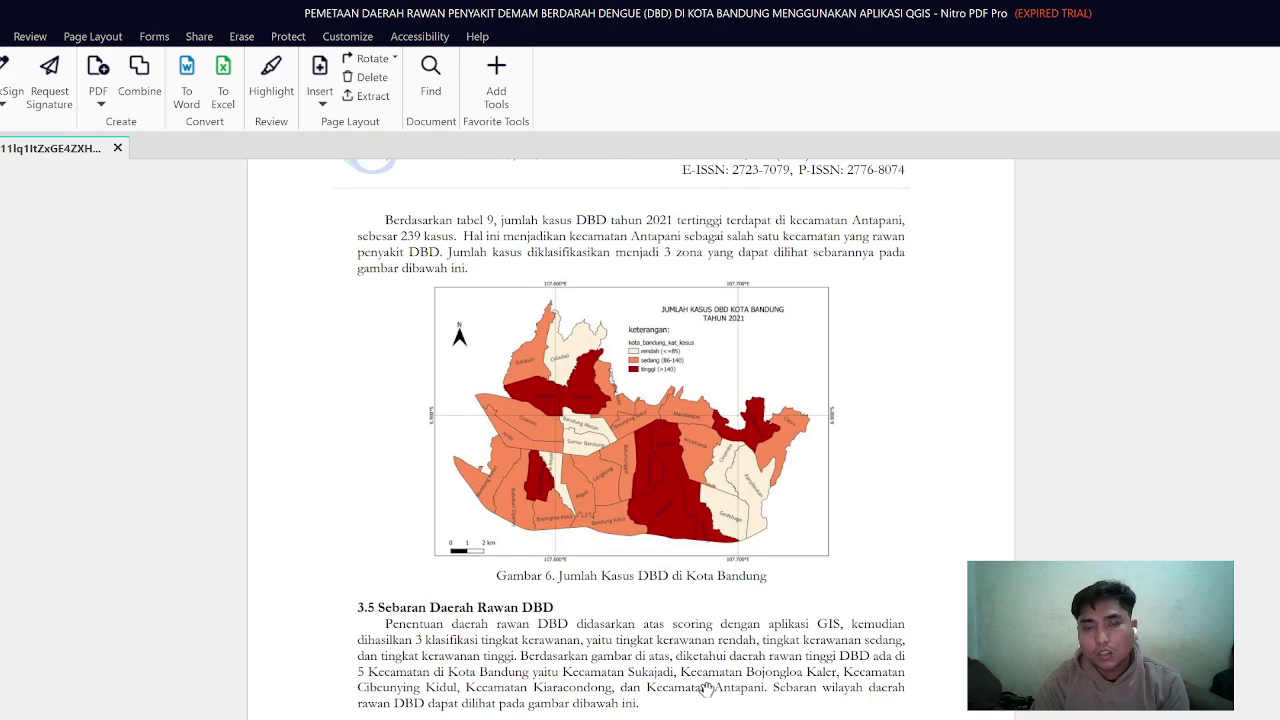
scroll(706, 688, up, 8)
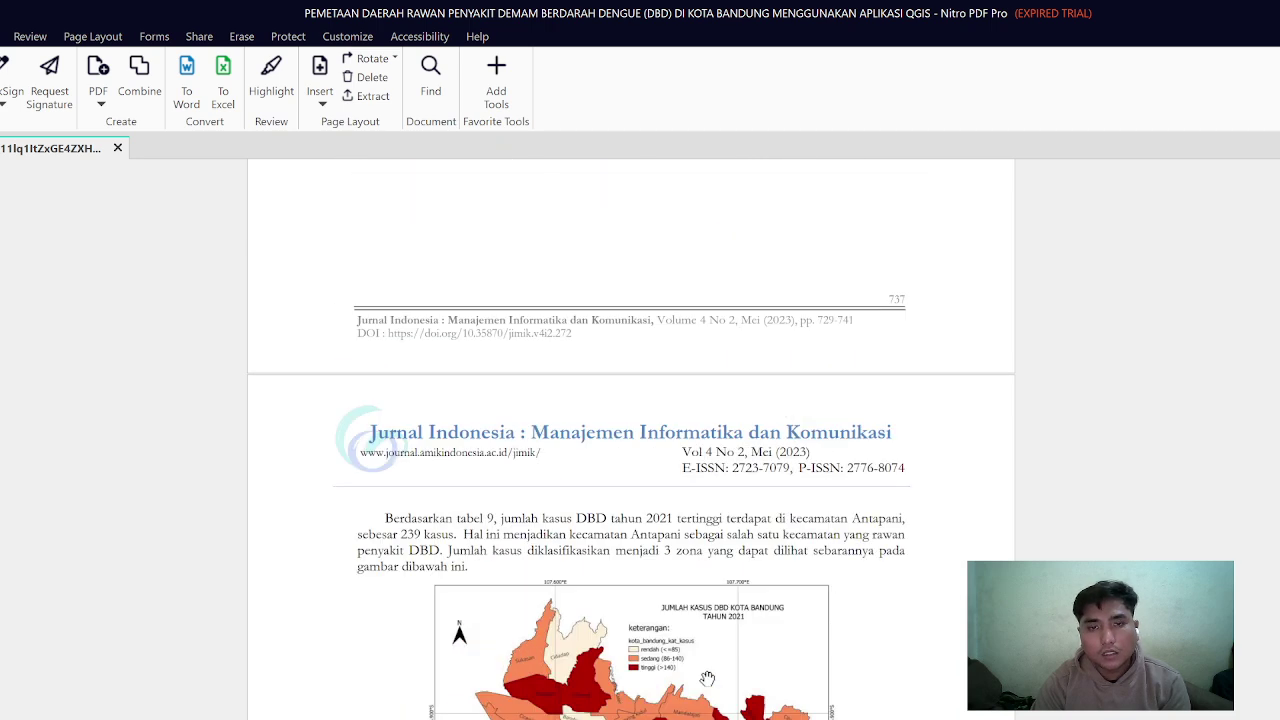
scroll(707, 680, down, 7)
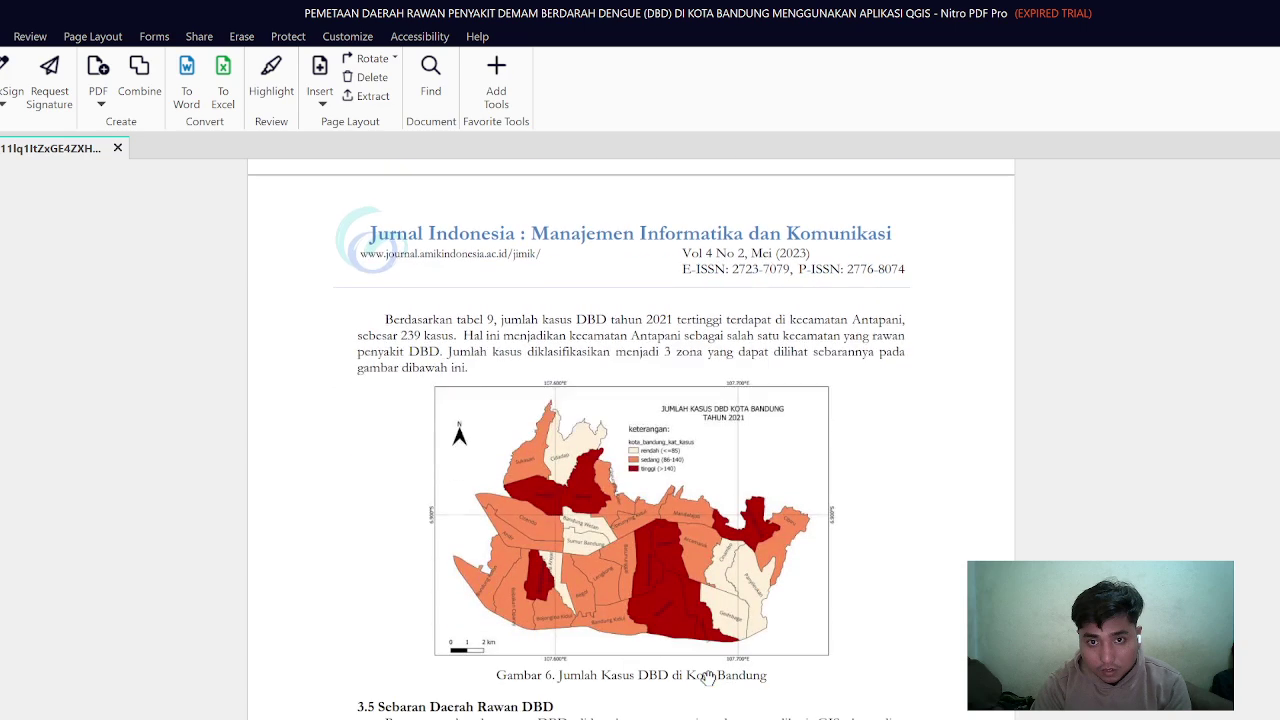
scroll(707, 677, up, 9)
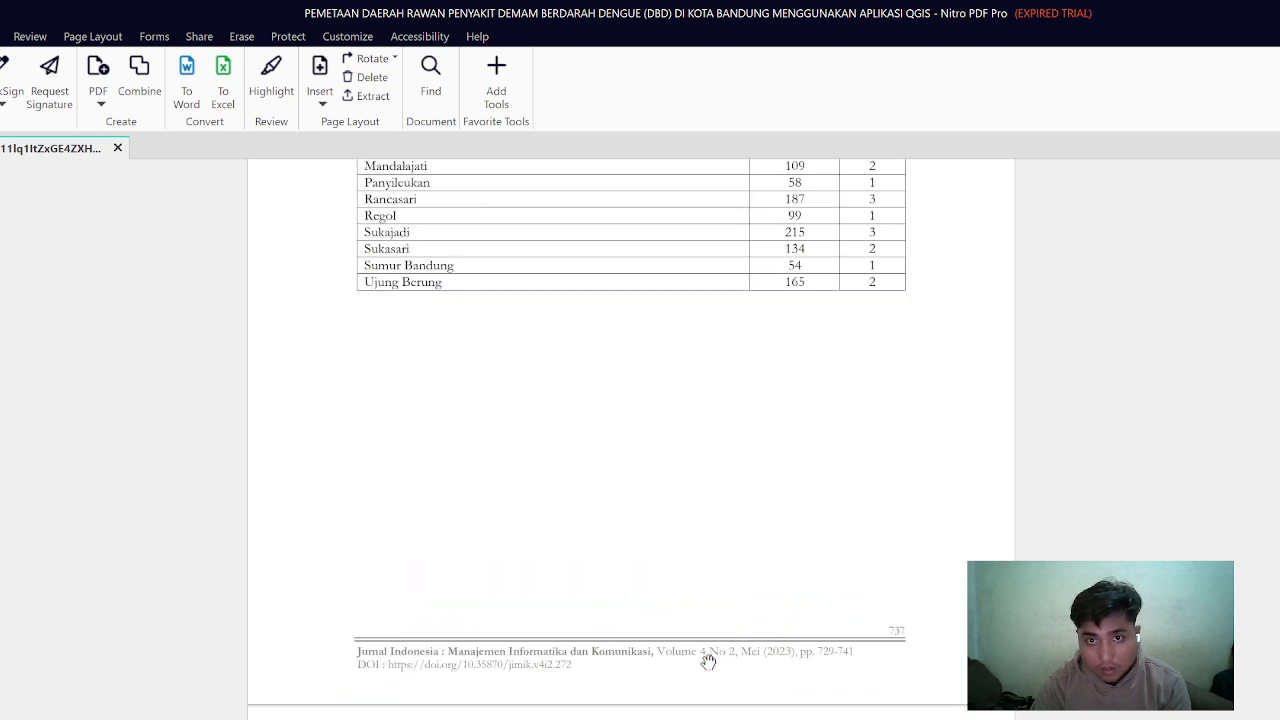
scroll(707, 662, up, 6)
scroll(710, 678, down, 3)
scroll(710, 678, down, 13)
scroll(708, 664, down, 20)
scroll(710, 662, down, 7)
scroll(714, 645, up, 15)
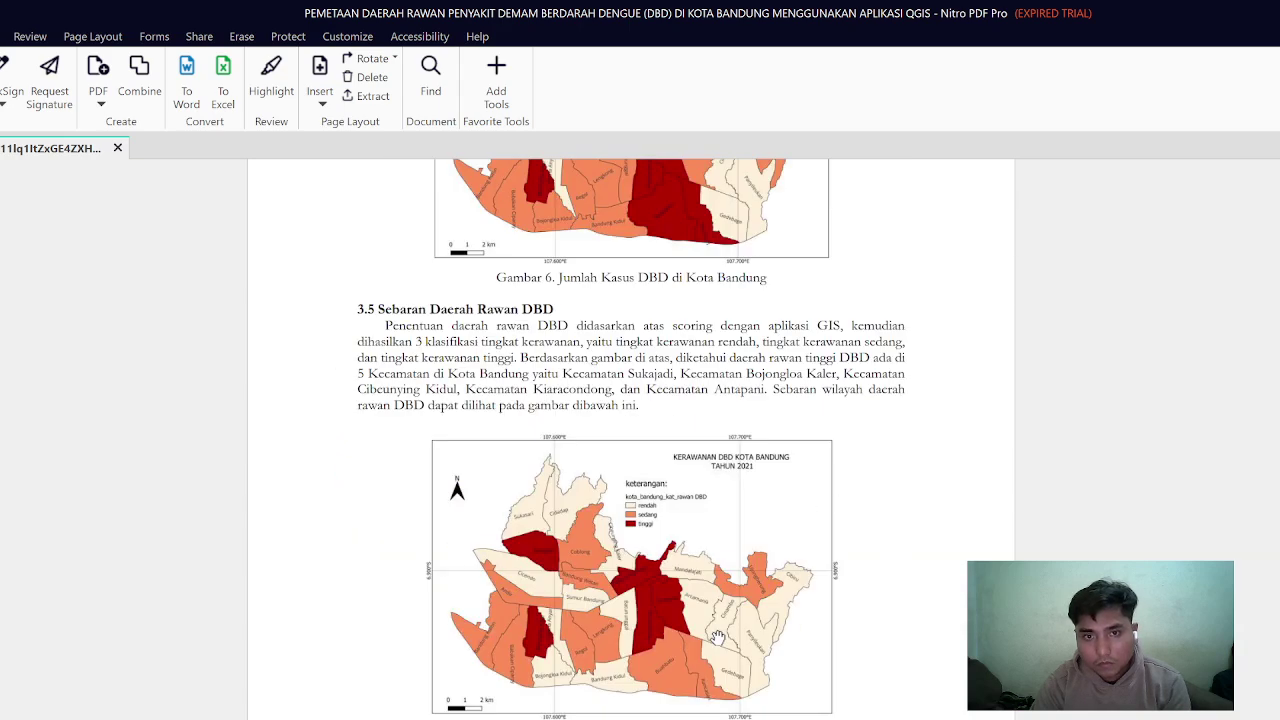
scroll(717, 637, up, 1)
scroll(717, 636, down, 1)
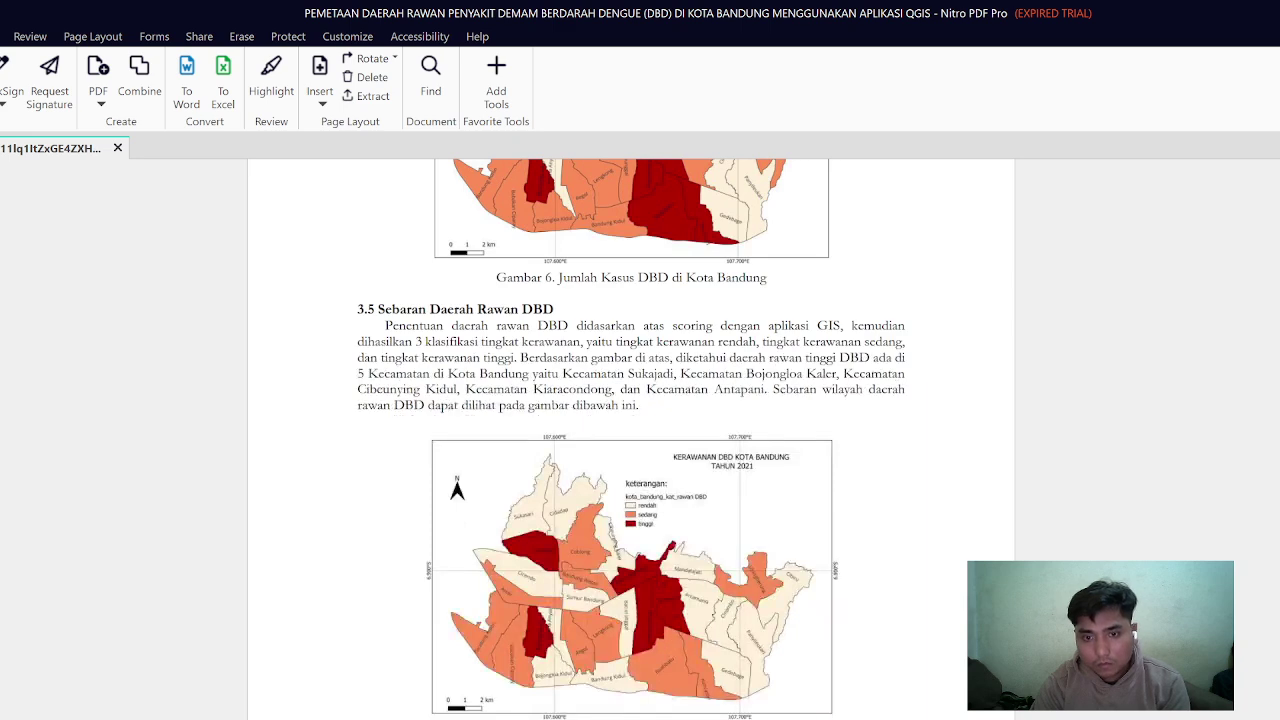
Switch back to the main QGIS window and add the JAWABARAT_ADM_KEC shapefile as another layer, shown at full extent
key(alt+Tab)
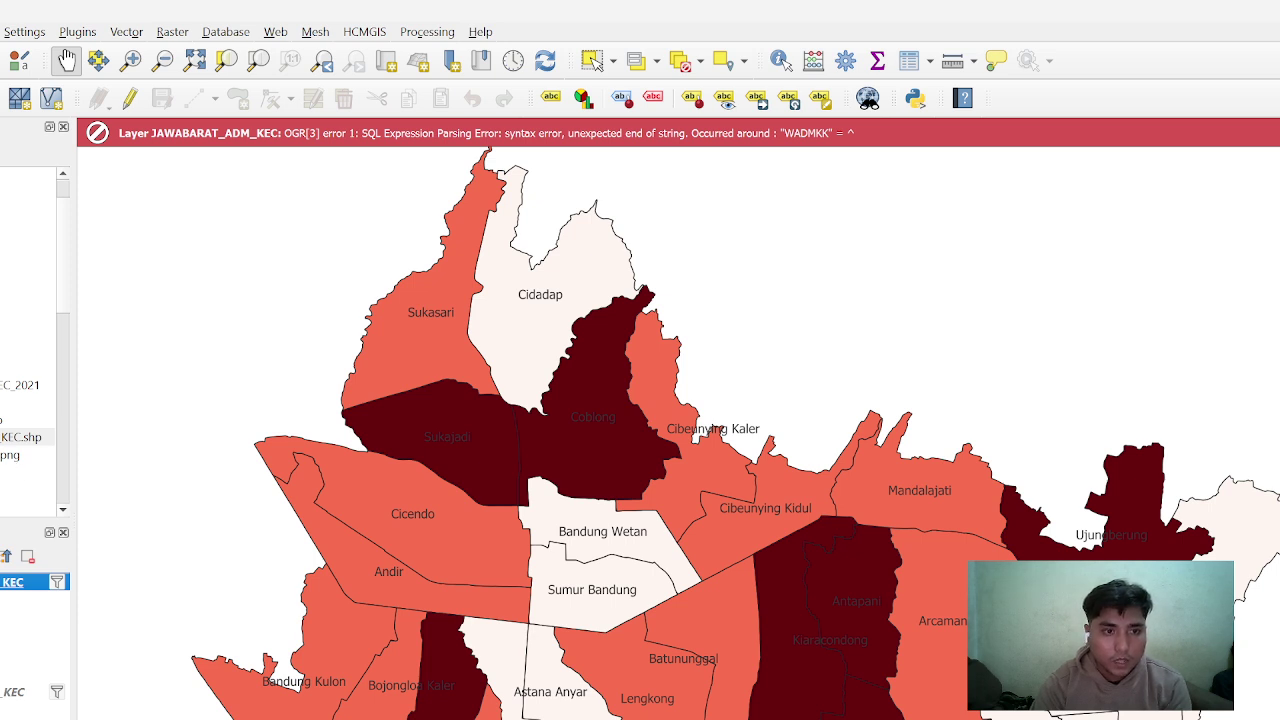
double_click(20, 437)
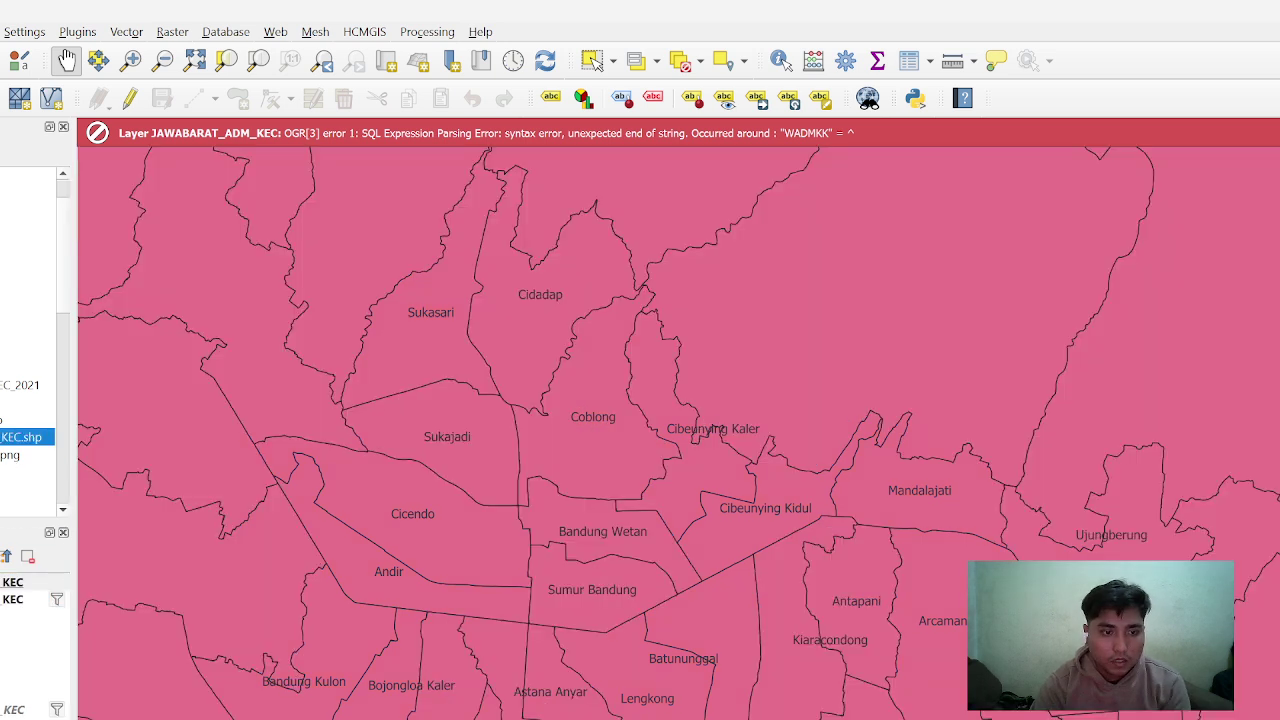
click(195, 60)
scroll(694, 528, up, 3)
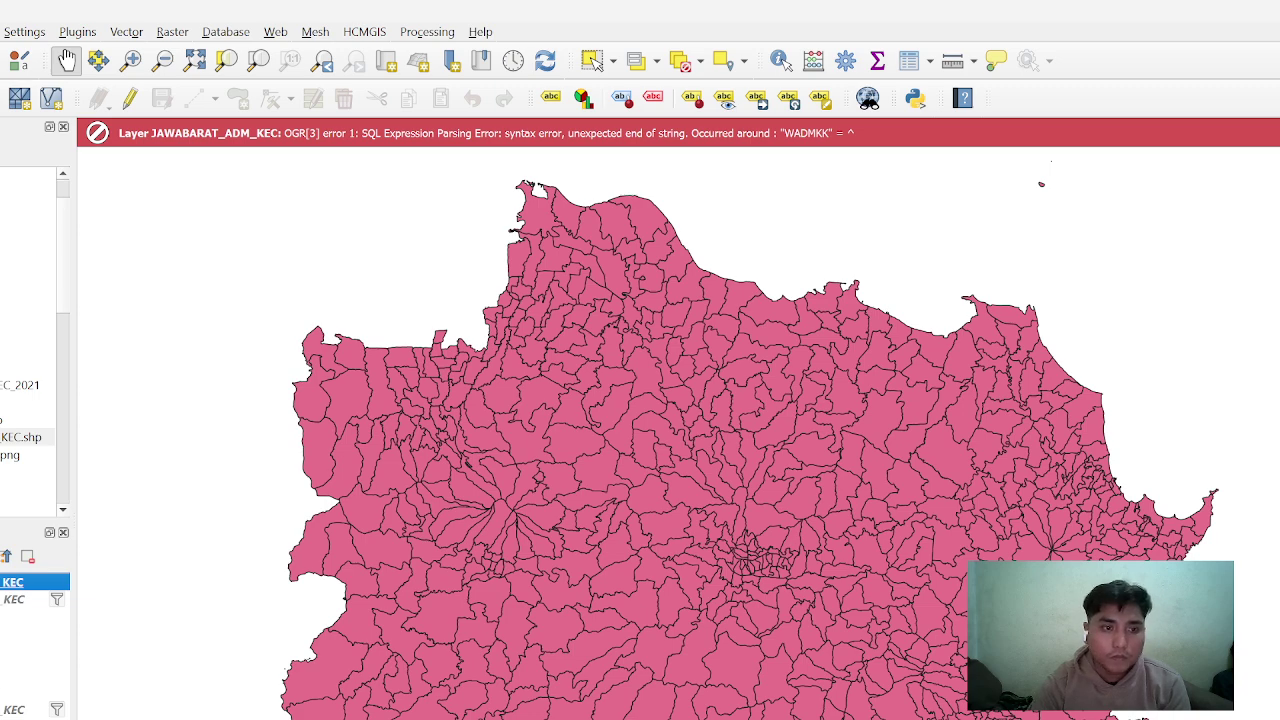
Filter the newly added JAWABARAT_ADM_KEC layer with the expression "WADMKK" = 'Kota Bandung'
right_click(15, 582)
click(30, 562)
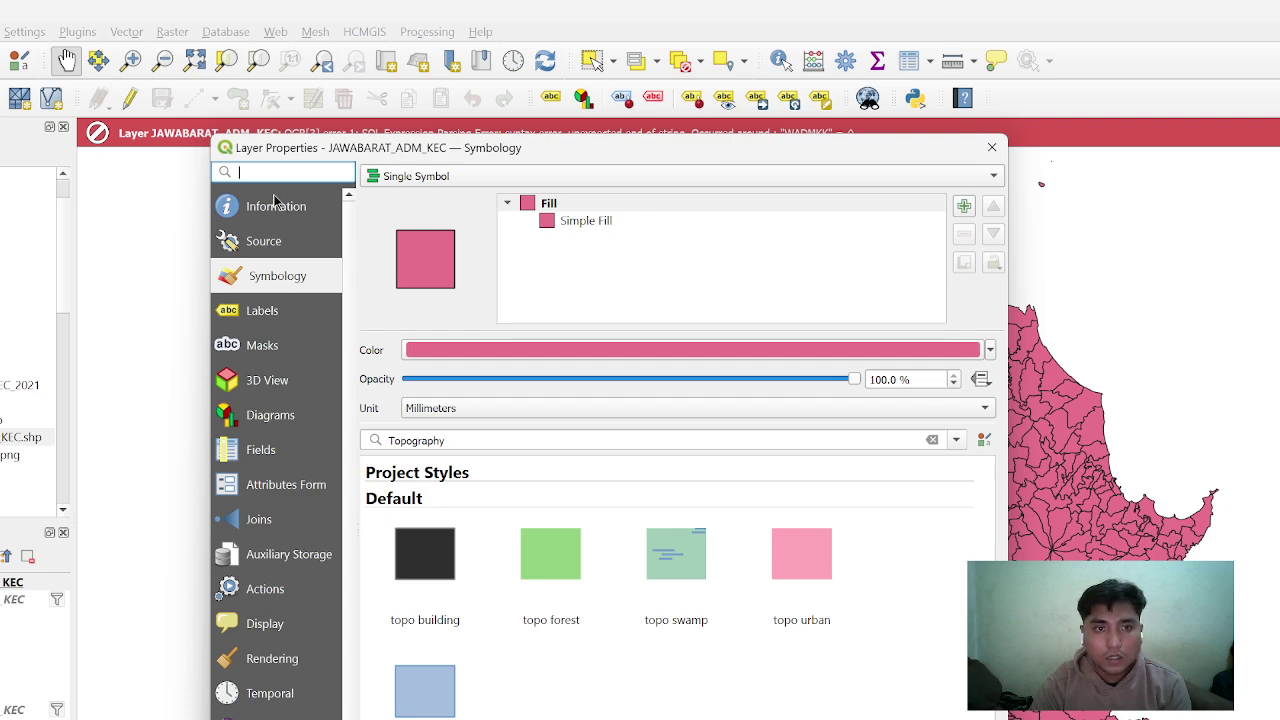
click(266, 244)
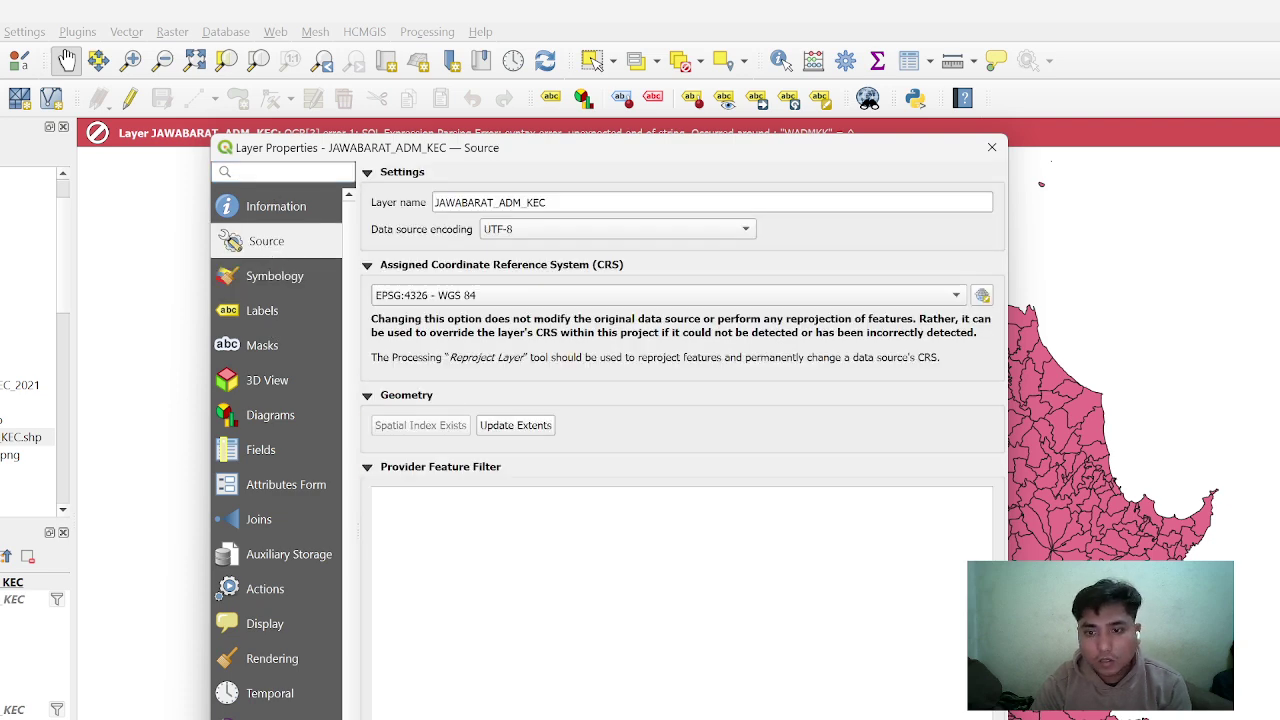
click(948, 718)
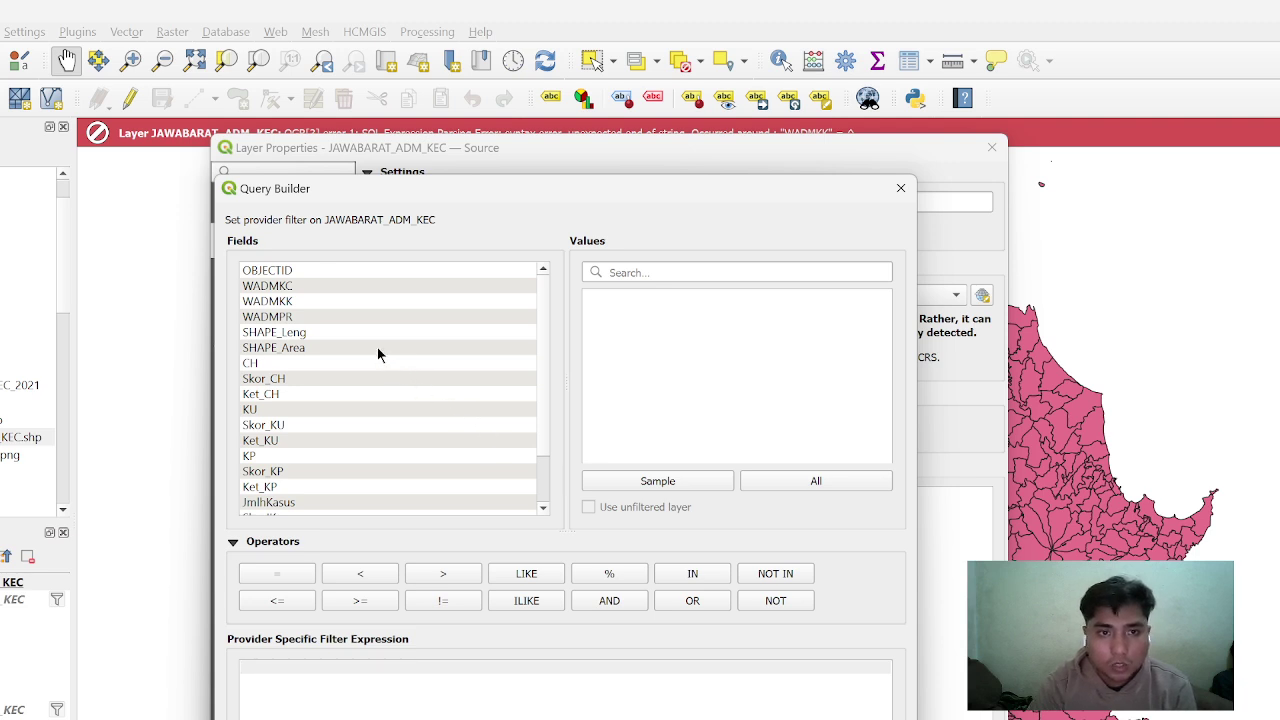
double_click(329, 300)
click(290, 578)
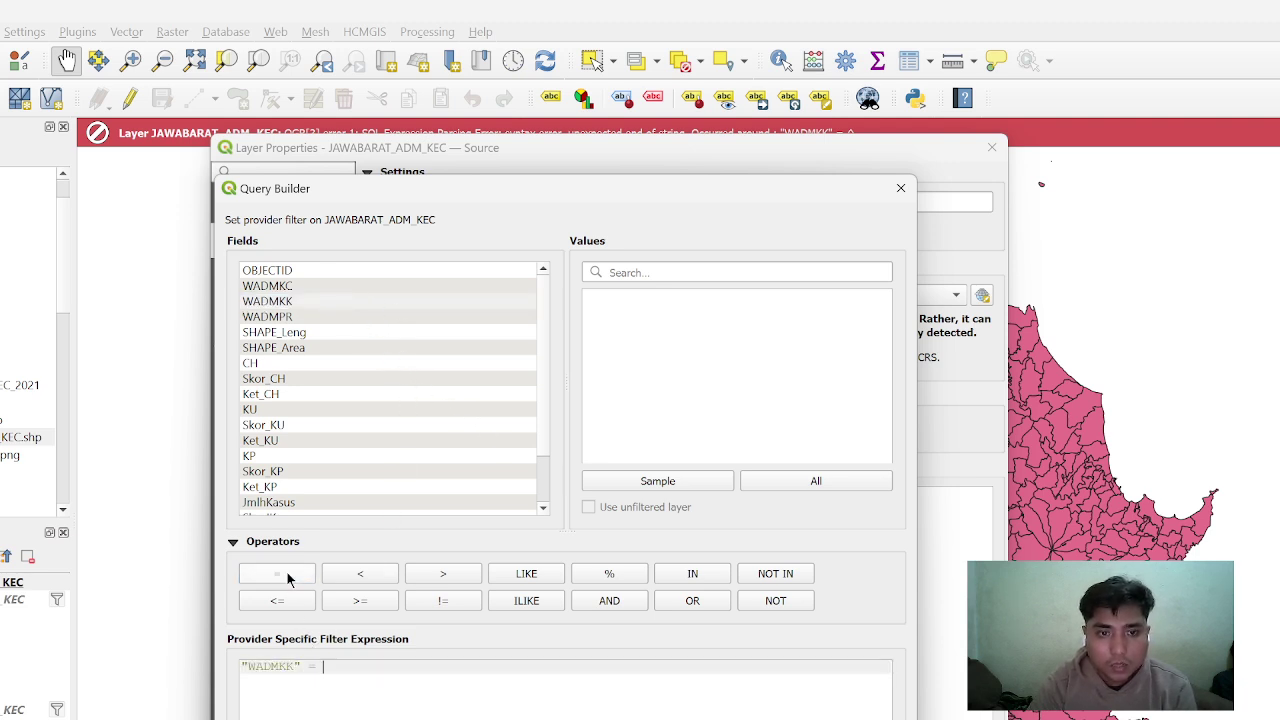
click(816, 481)
click(663, 272)
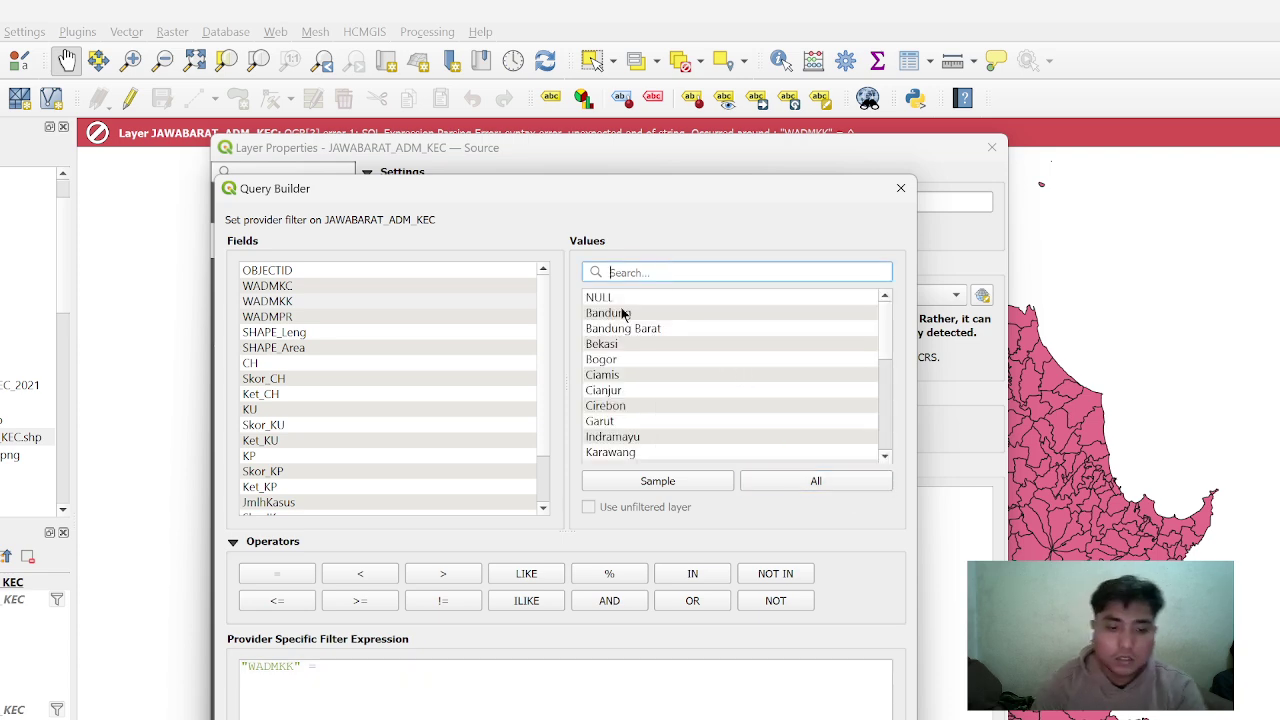
text(kota)
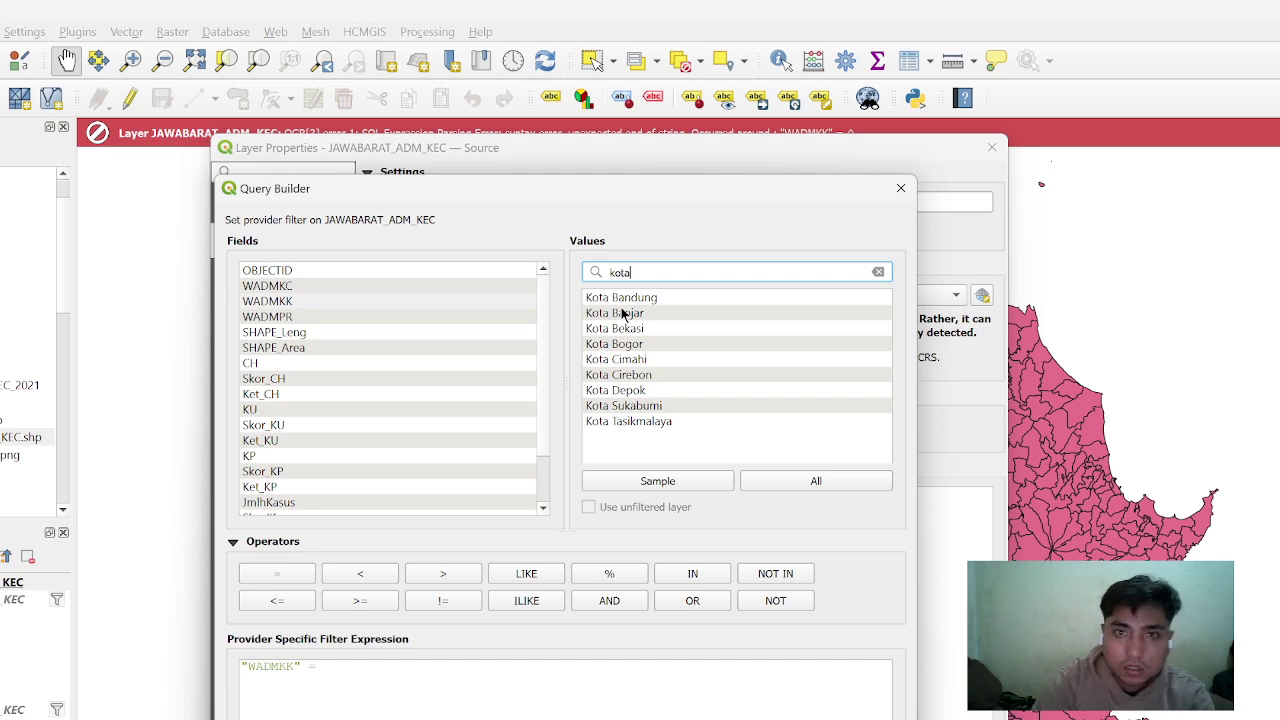
double_click(621, 298)
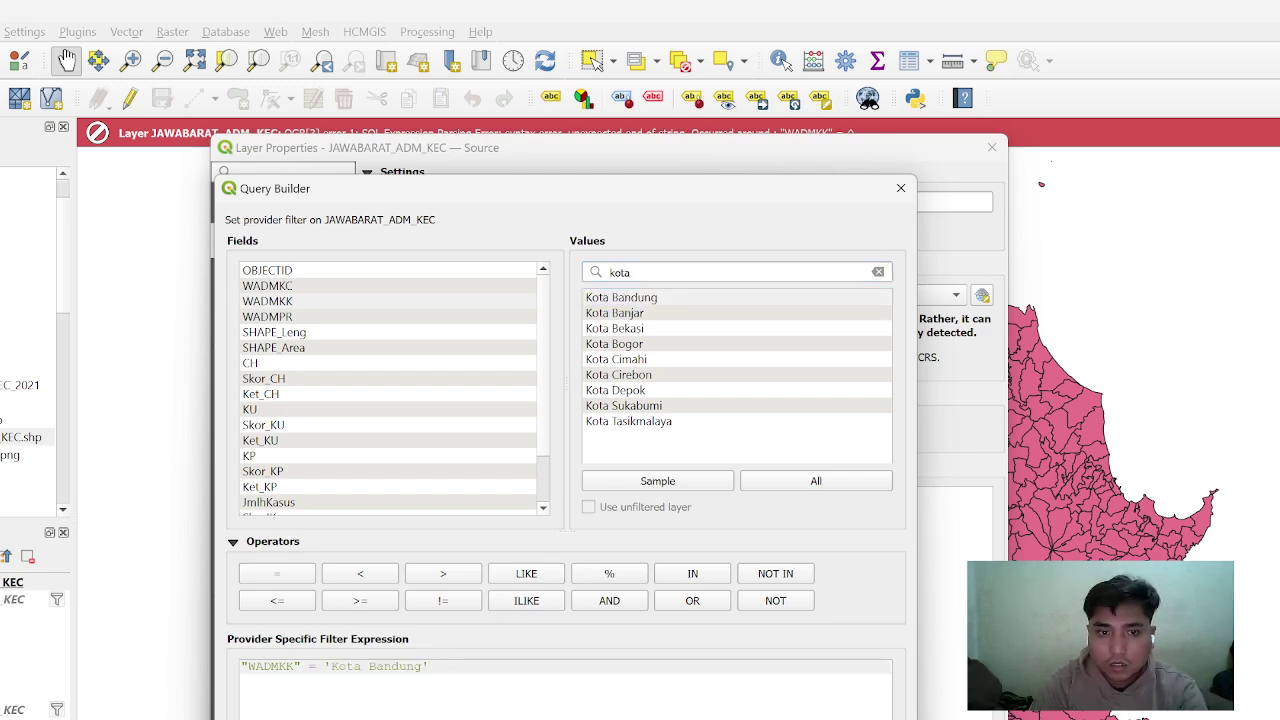
key(Return)
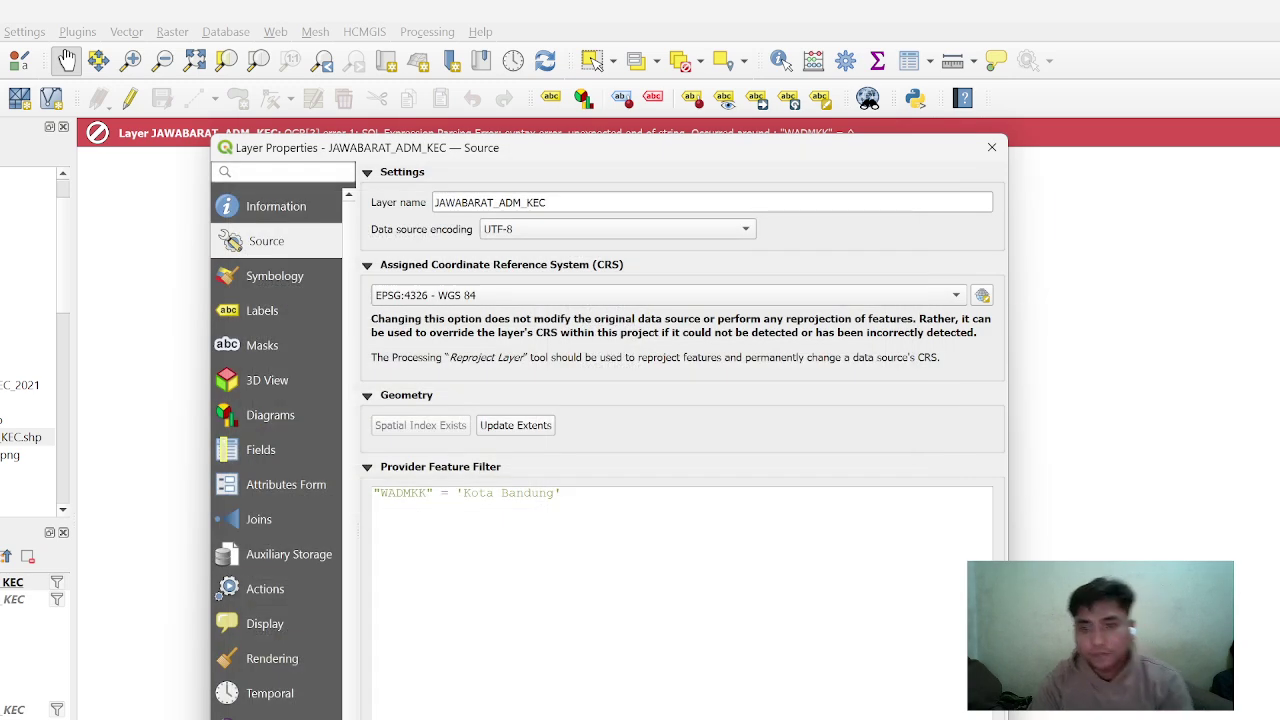
key(Return)
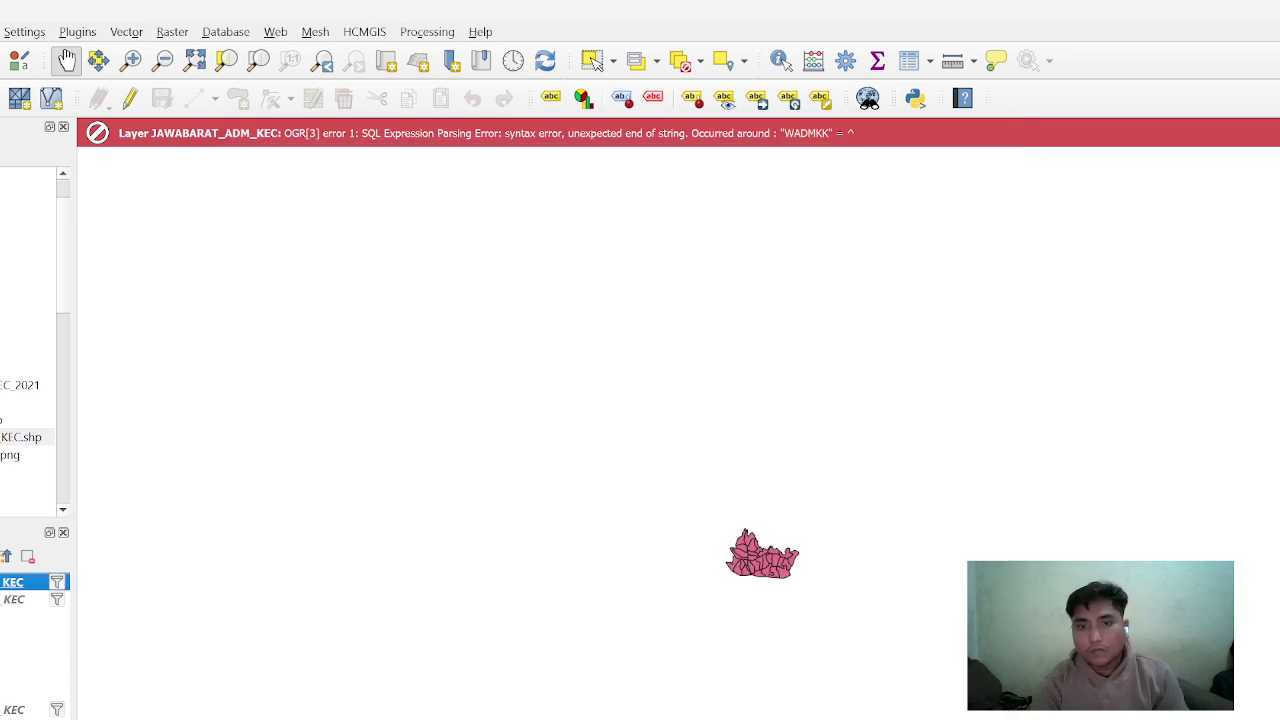
Show the map at full extent and turn on the district name labels for the filtered JAWABARAT_ADM_KEC layer
click(194, 60)
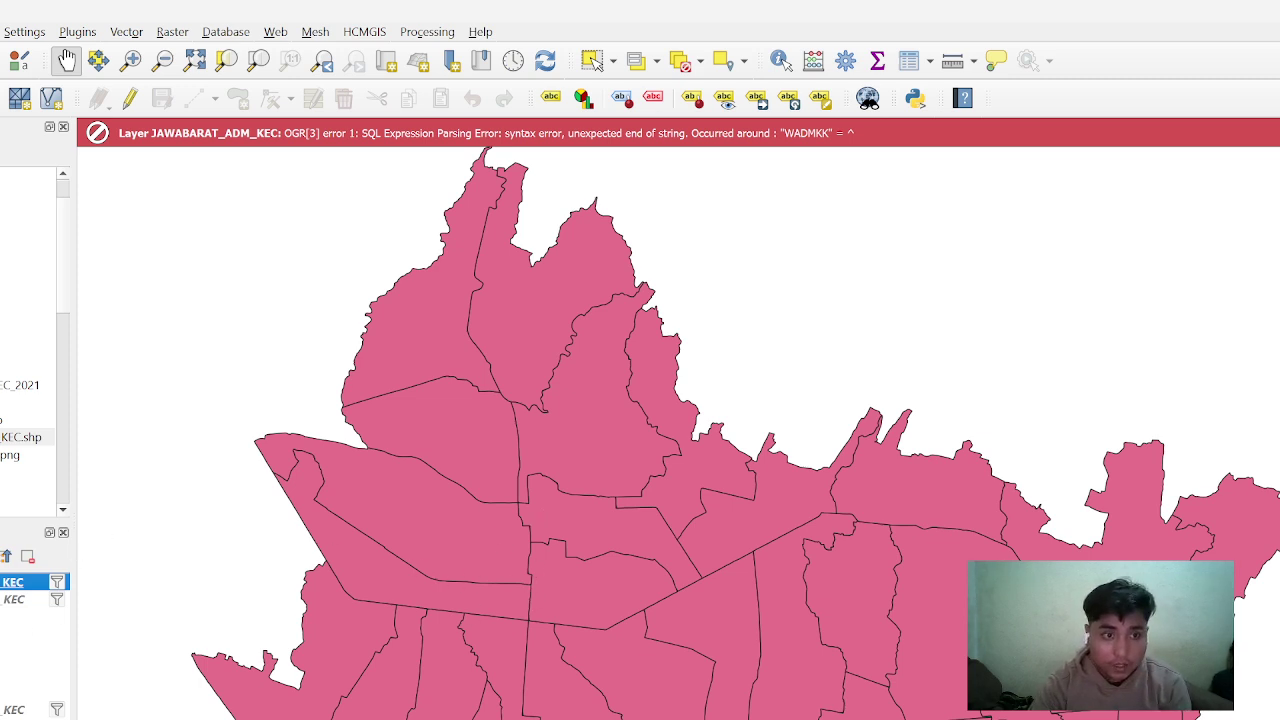
right_click(14, 582)
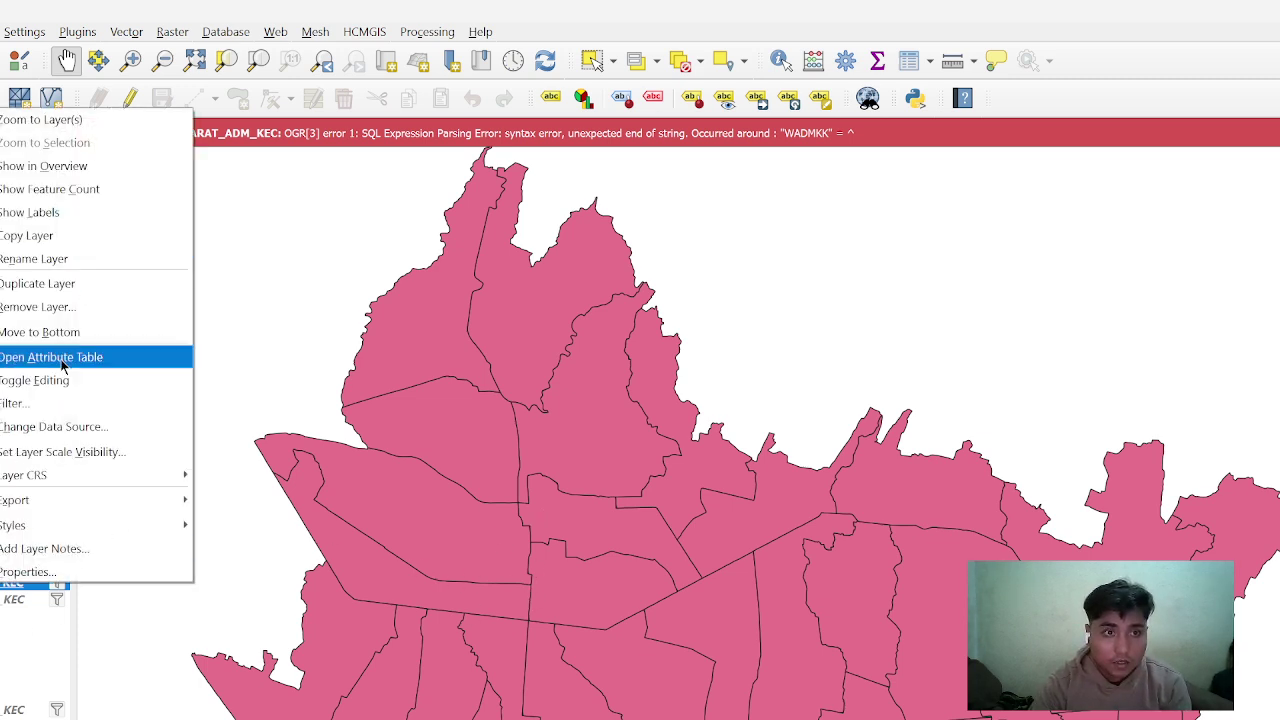
click(130, 628)
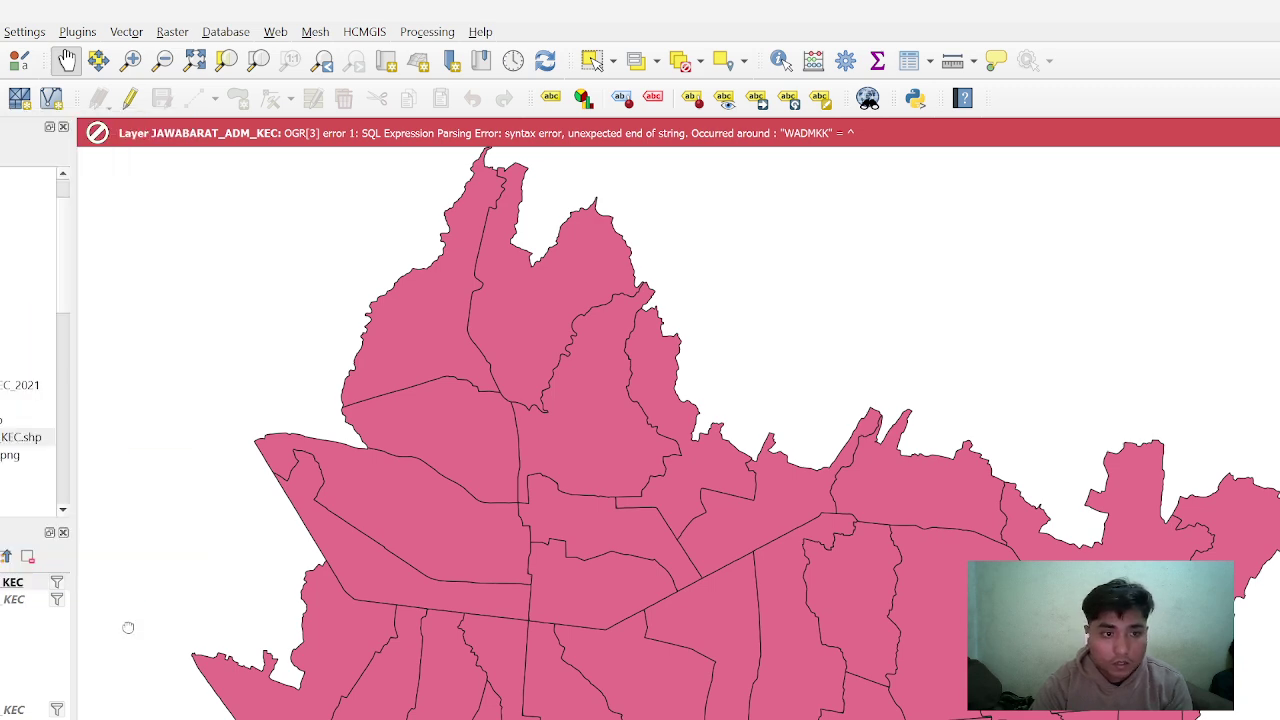
right_click(14, 582)
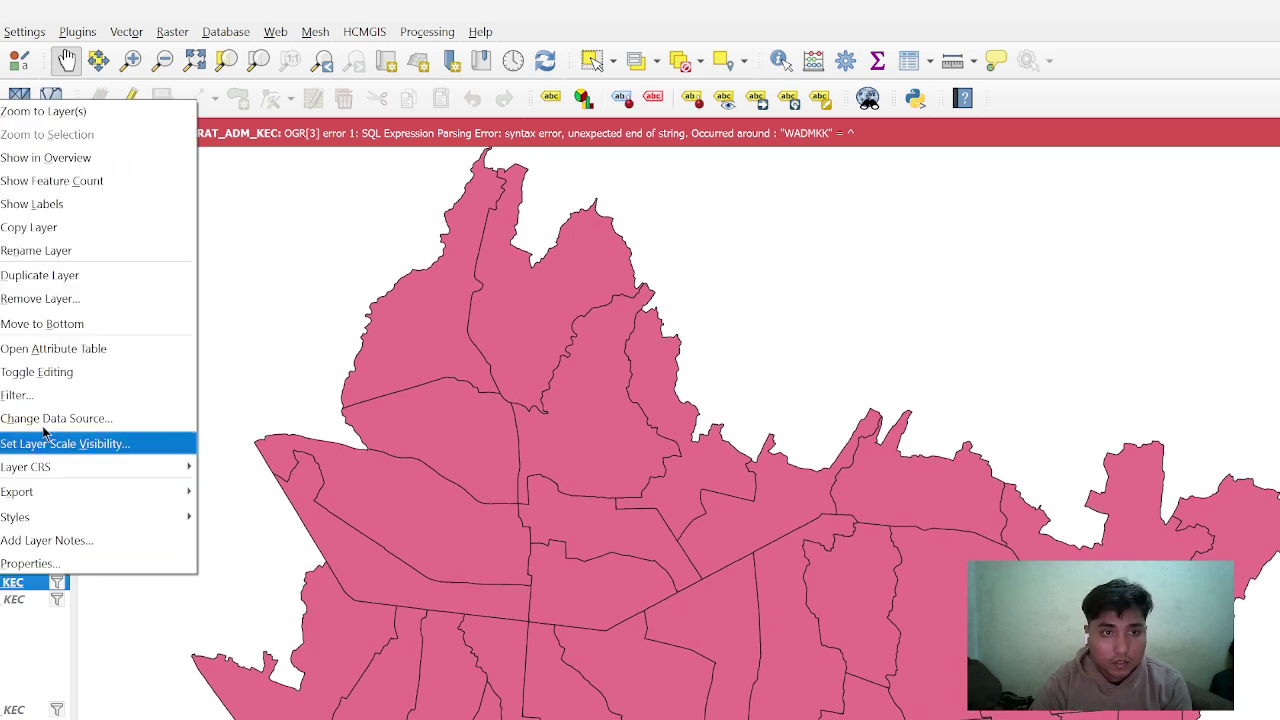
click(68, 204)
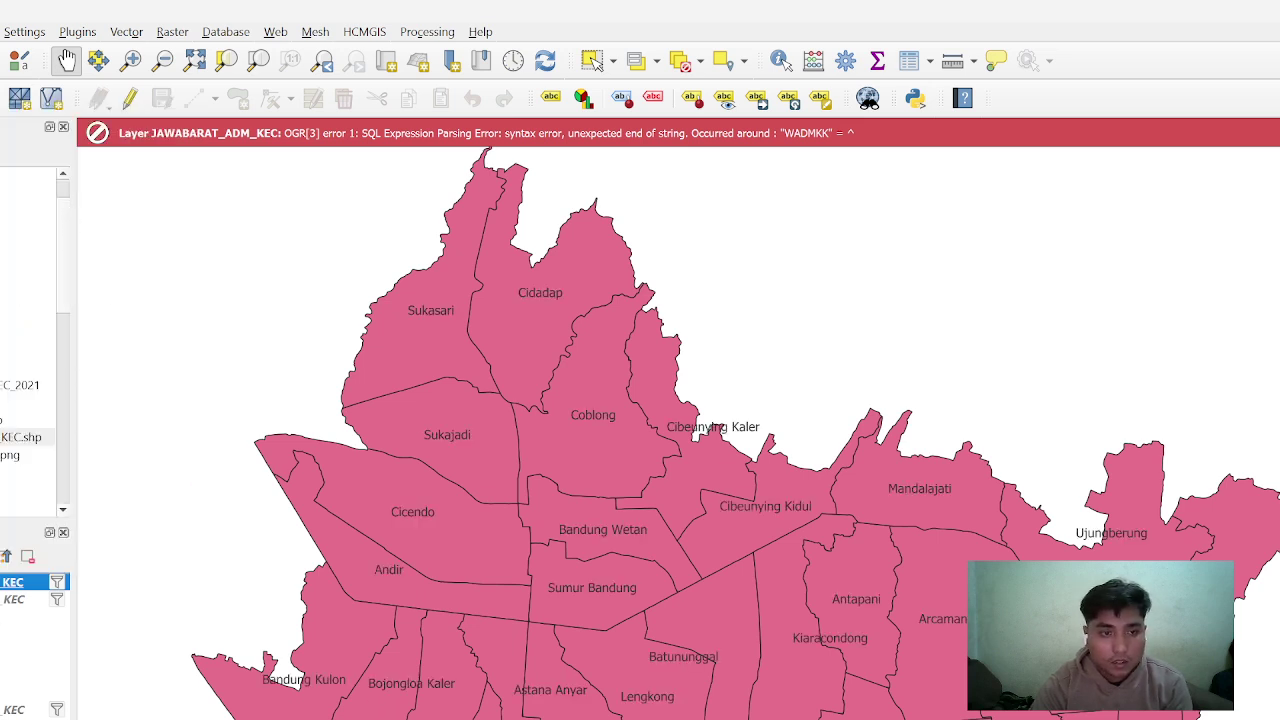
Open the JAWABARAT_ADM_KEC attribute table in edit mode, consulting the DBD vulnerability map in the article's section 3.5 in Nitro PDF Pro
right_click(14, 582)
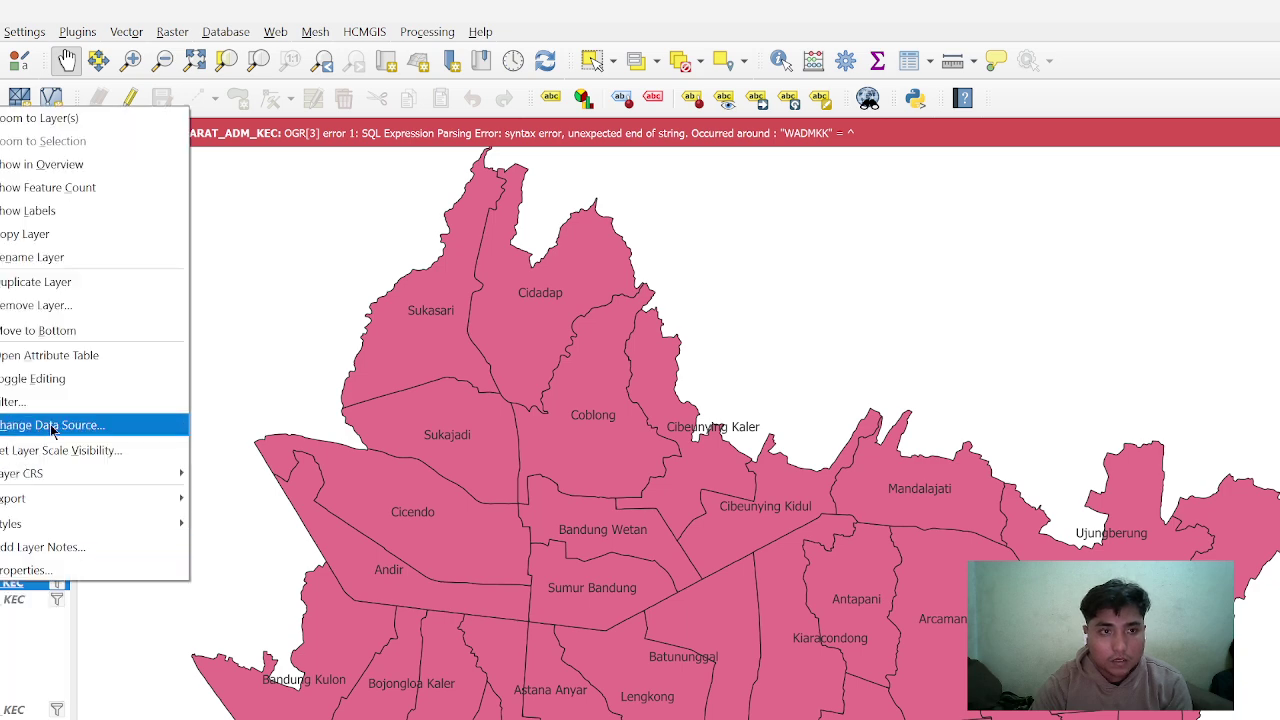
click(55, 355)
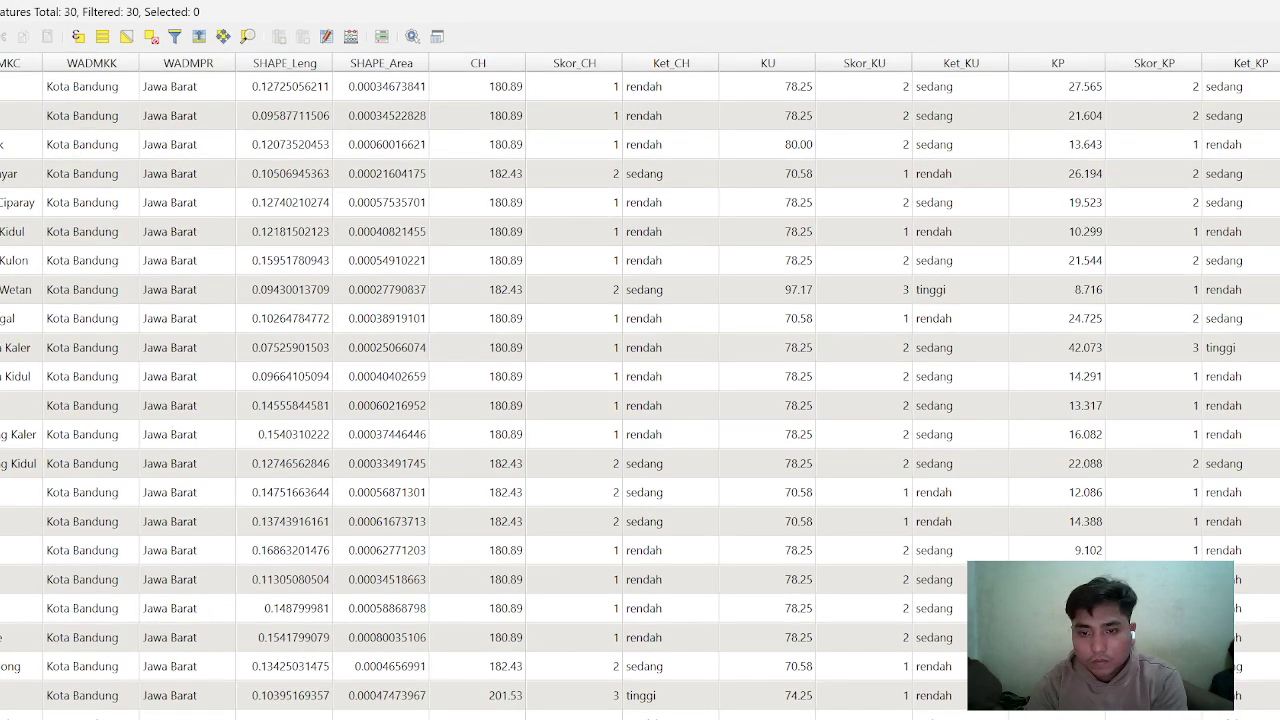
key(alt+Tab)
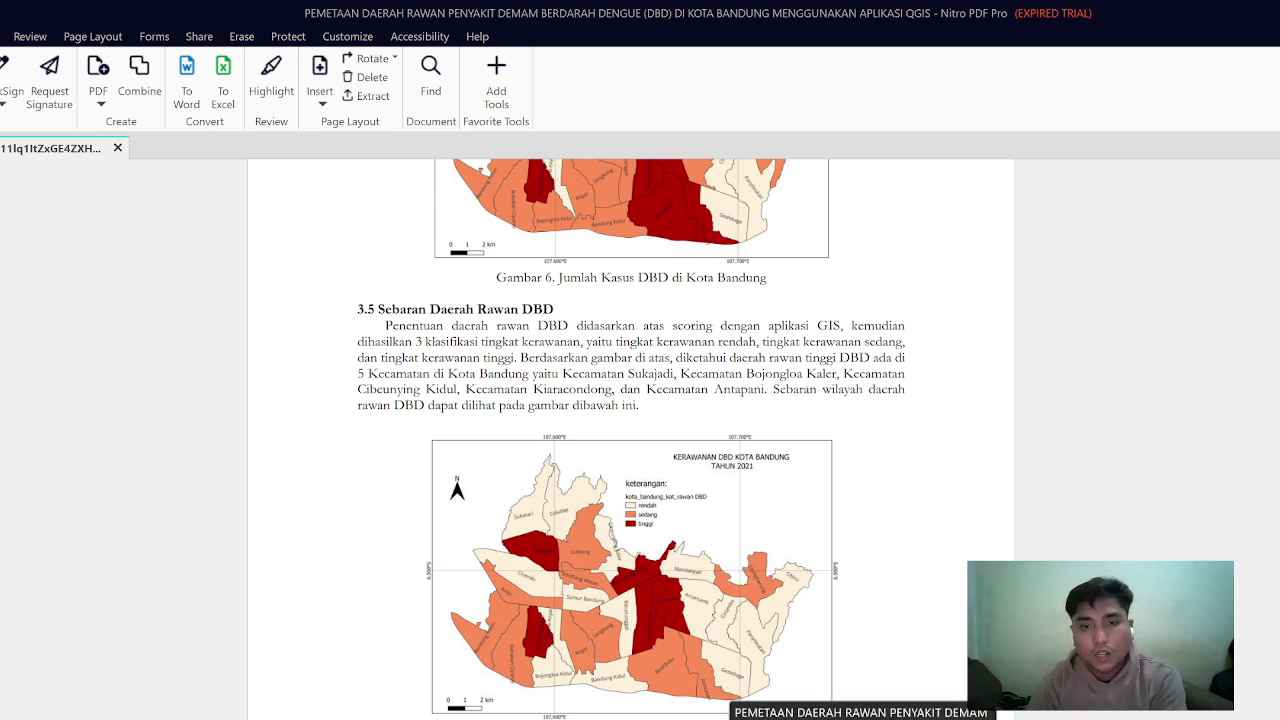
key(alt+Tab)
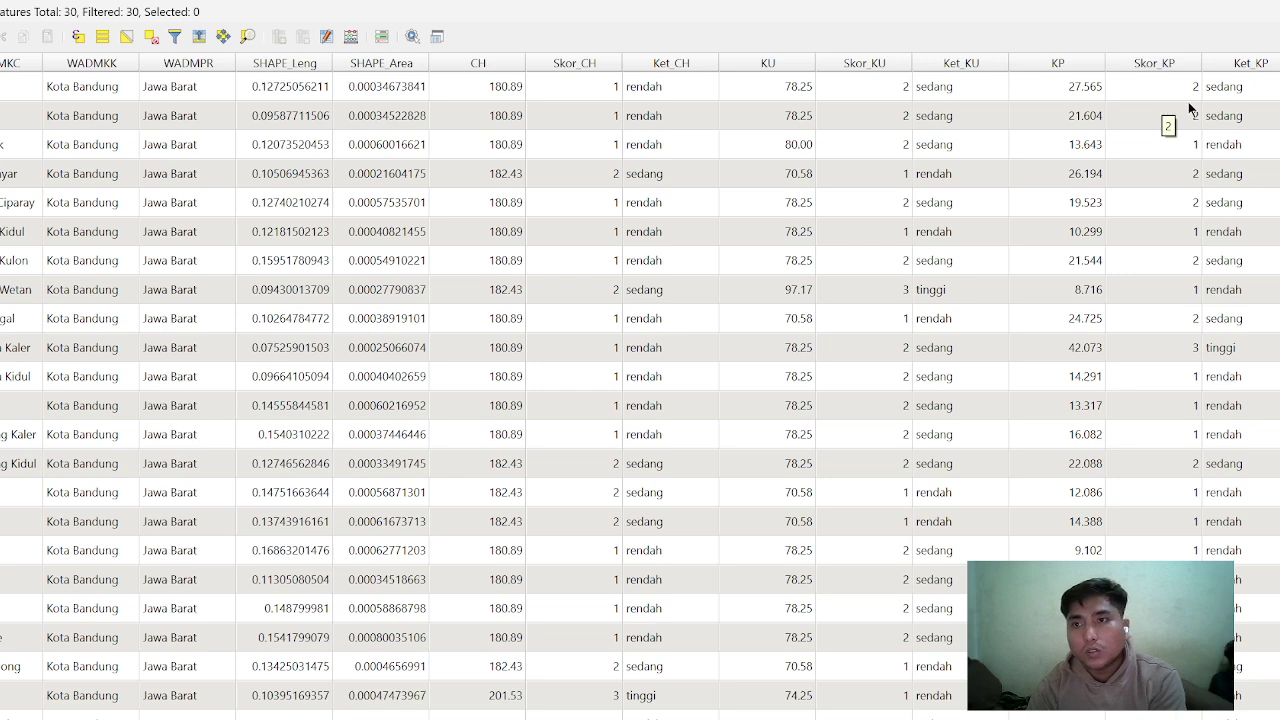
scroll(640, 390, right, 5)
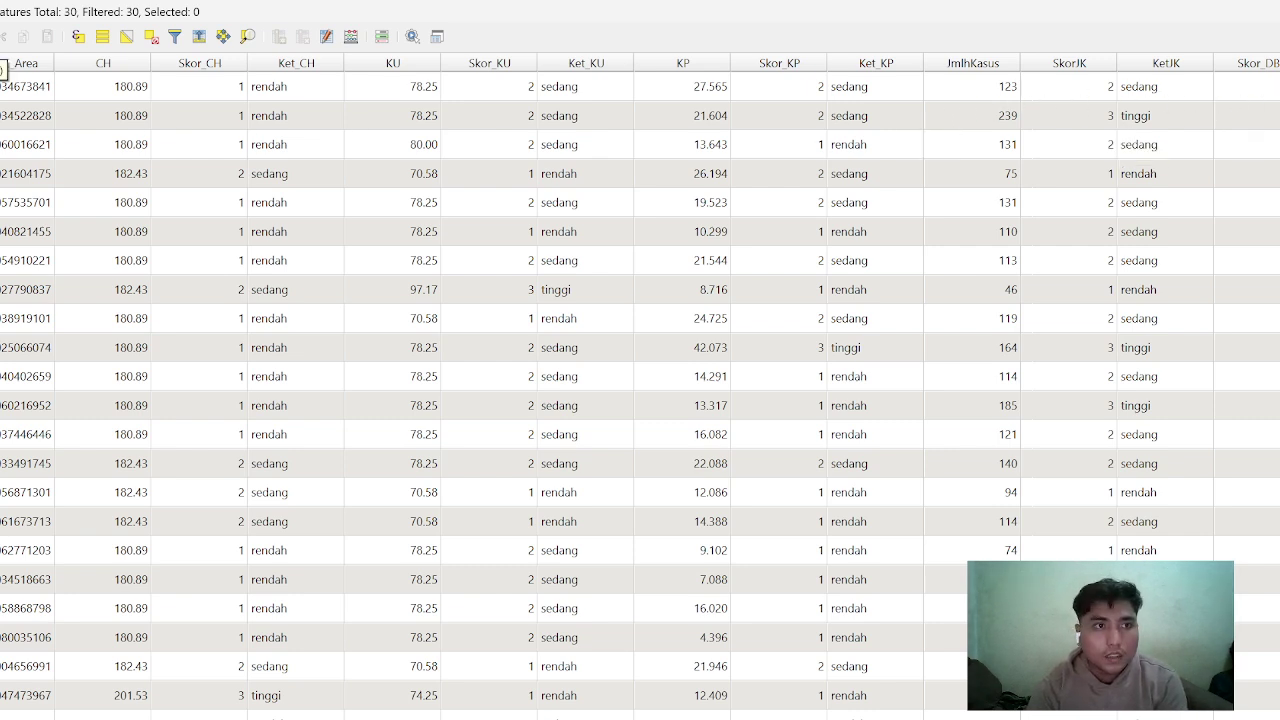
key(ctrl+e)
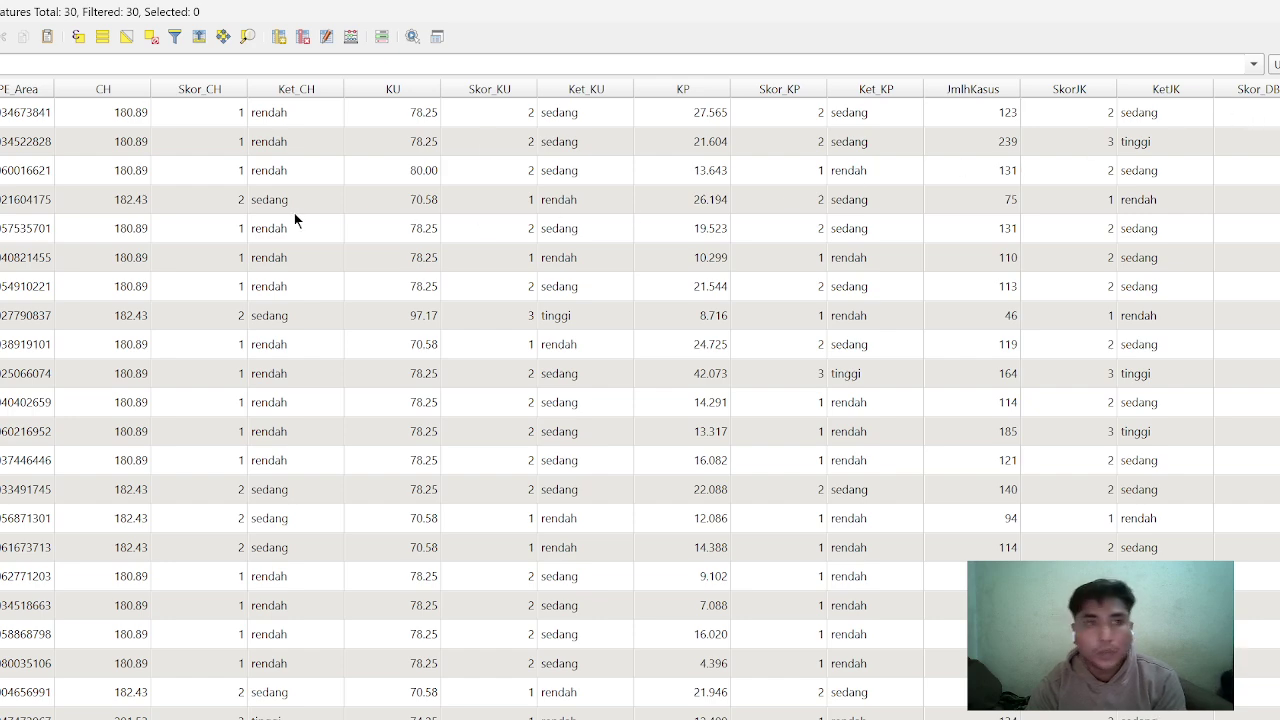
click(276, 40)
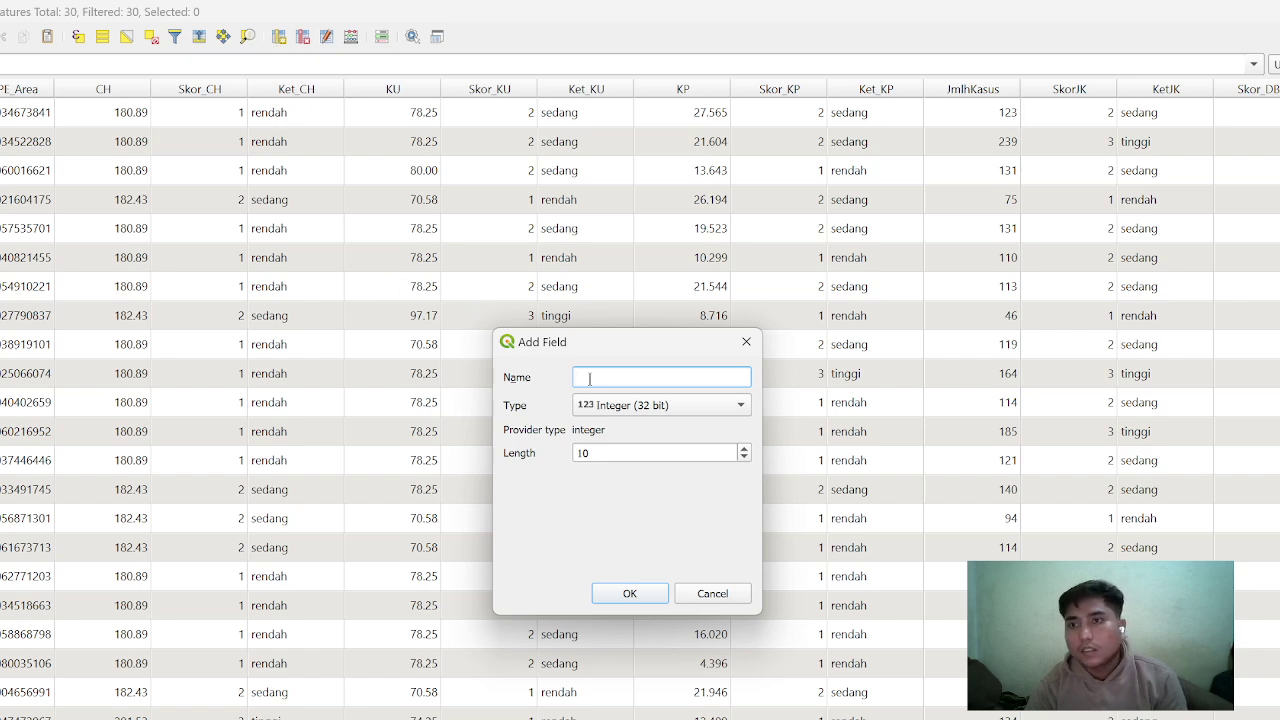
text(s)
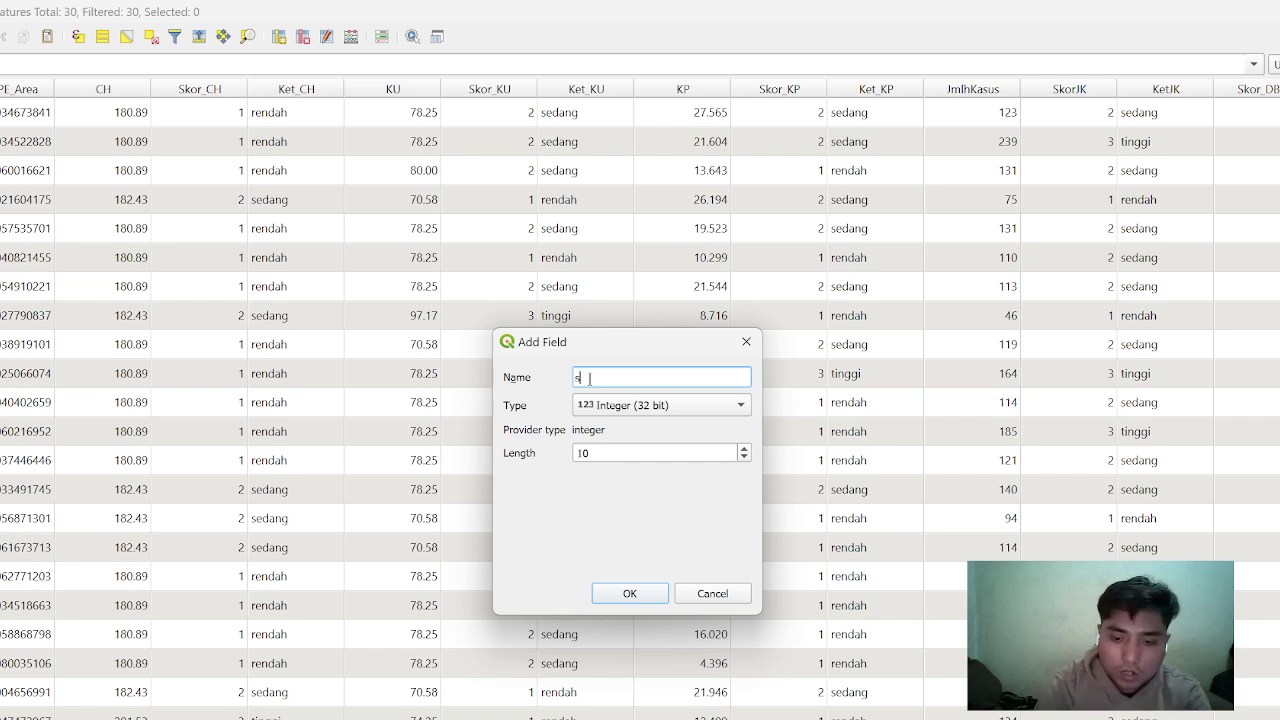
text(kor_dbd)
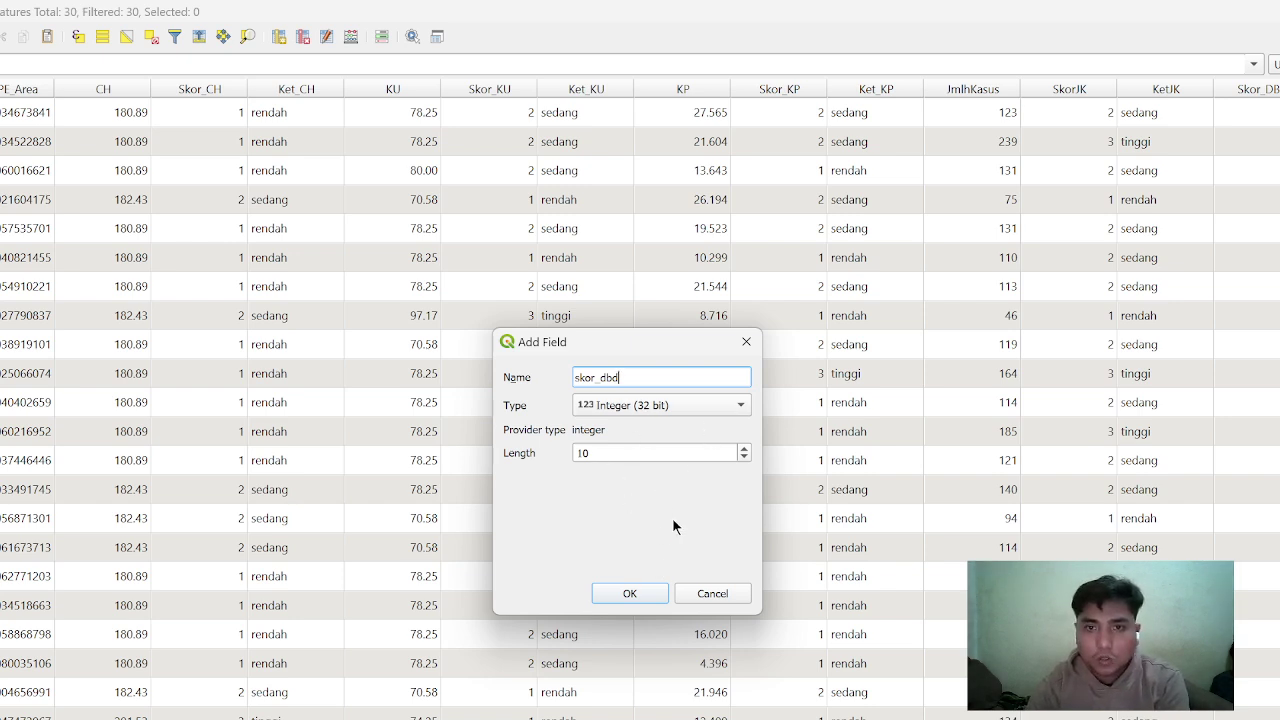
click(746, 341)
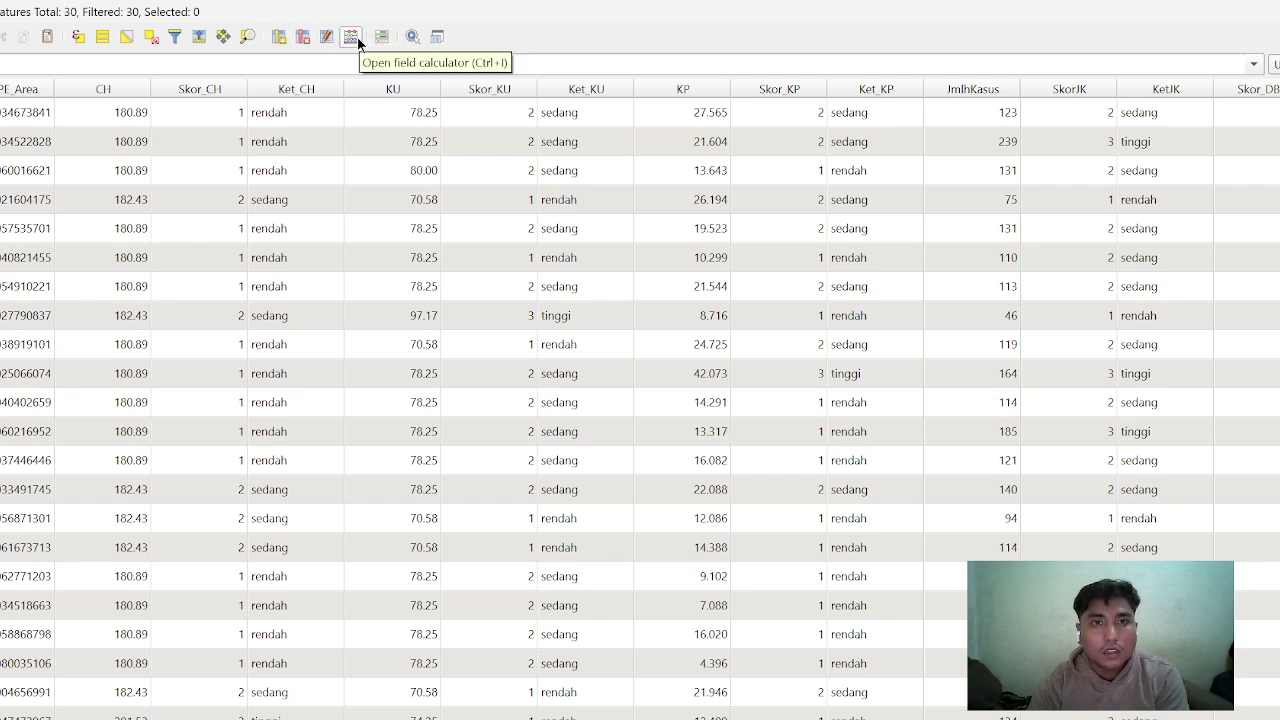
Open the field calculator for the layer and set it to update the existing field Skor_DBD
click(357, 37)
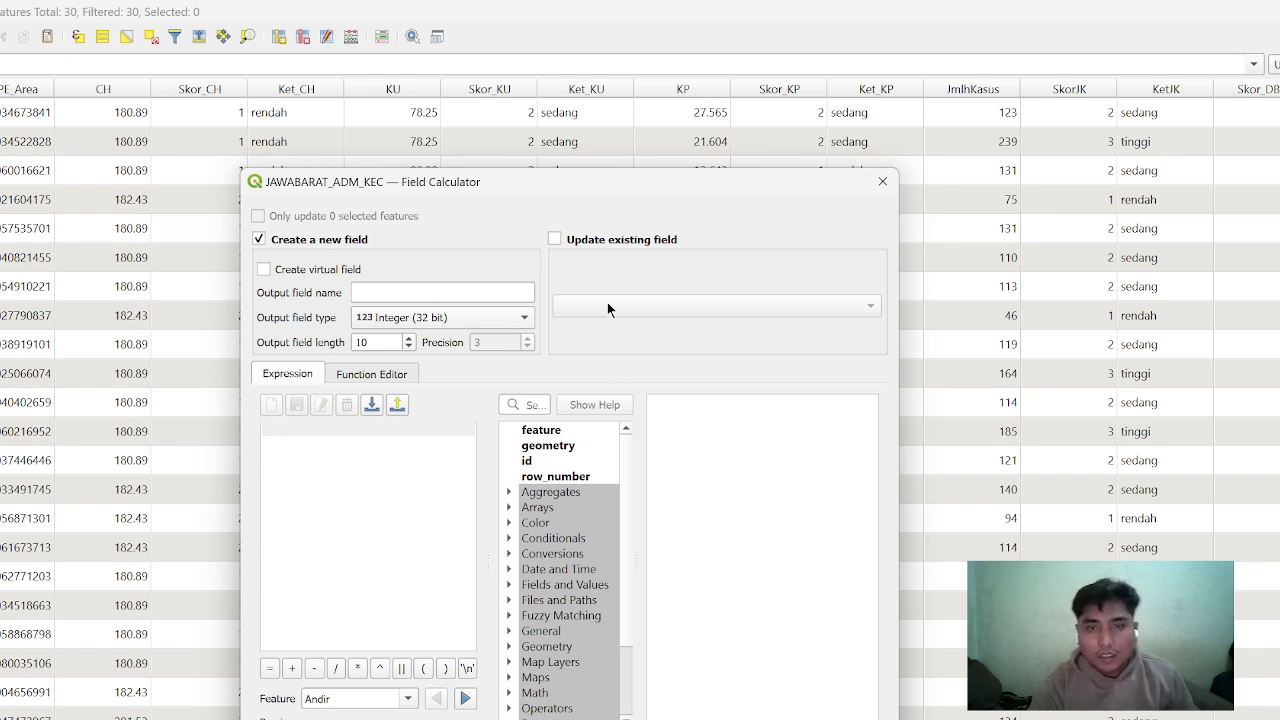
click(556, 243)
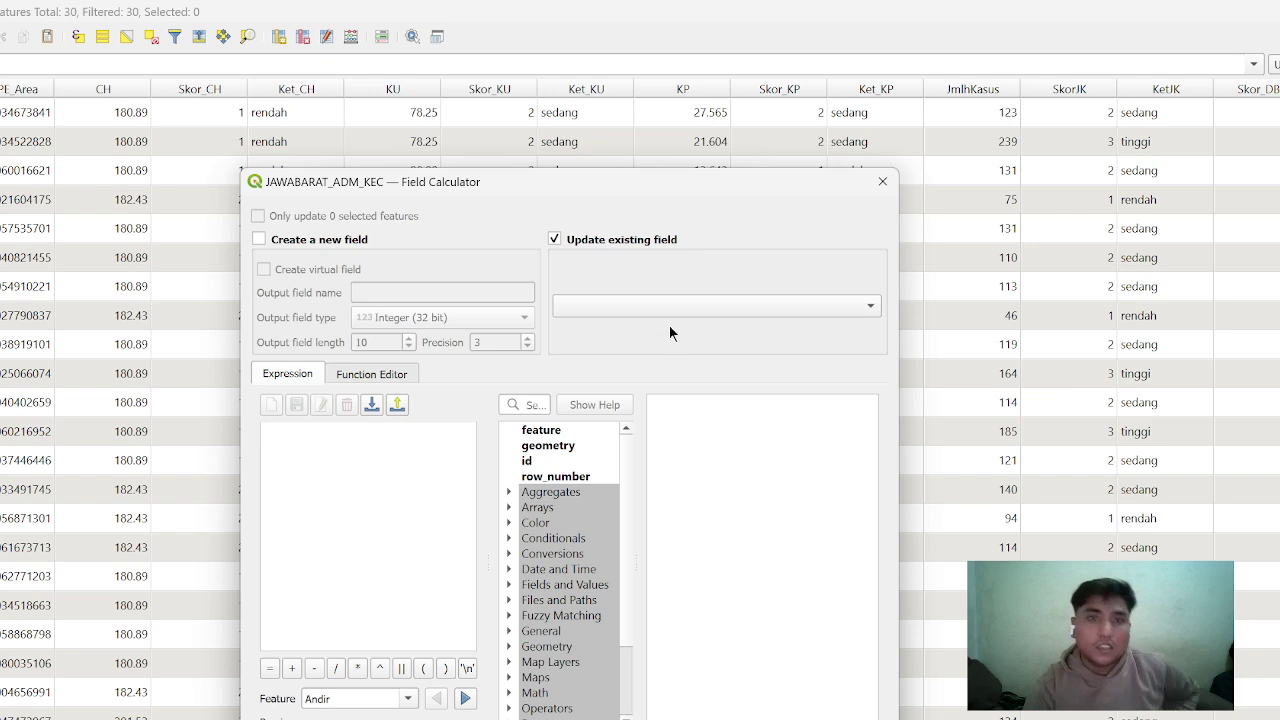
click(755, 305)
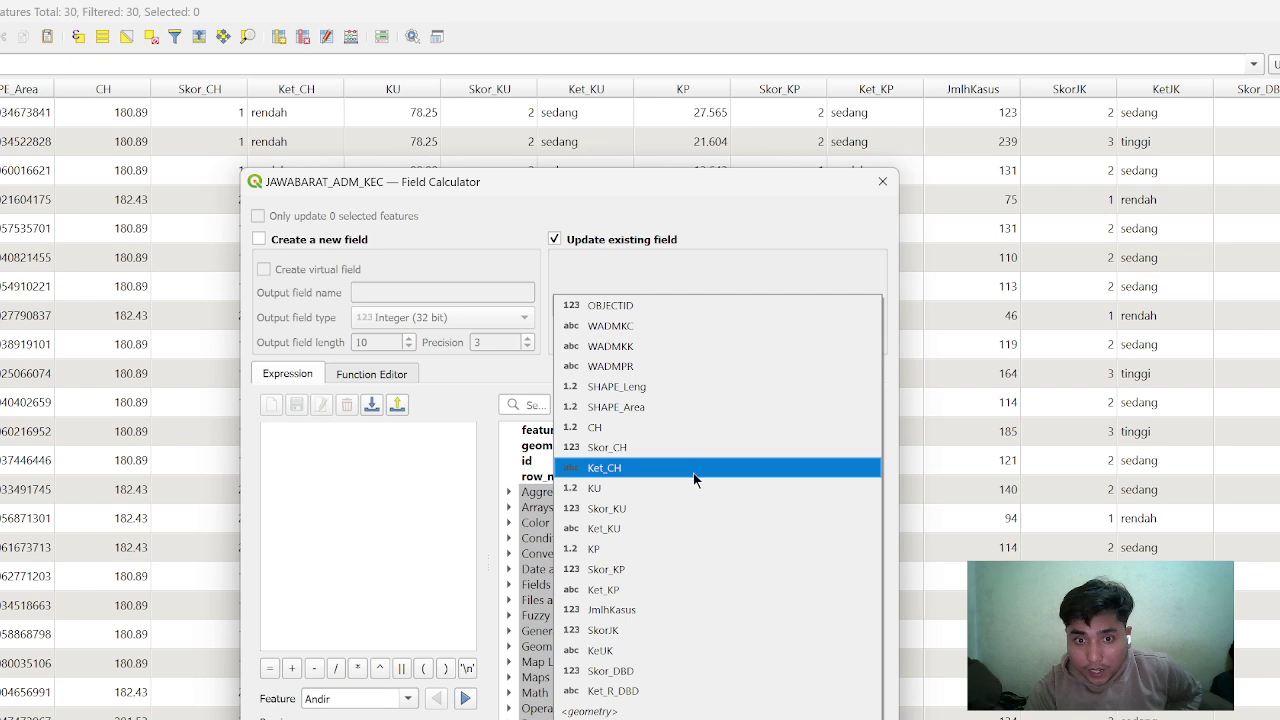
click(703, 672)
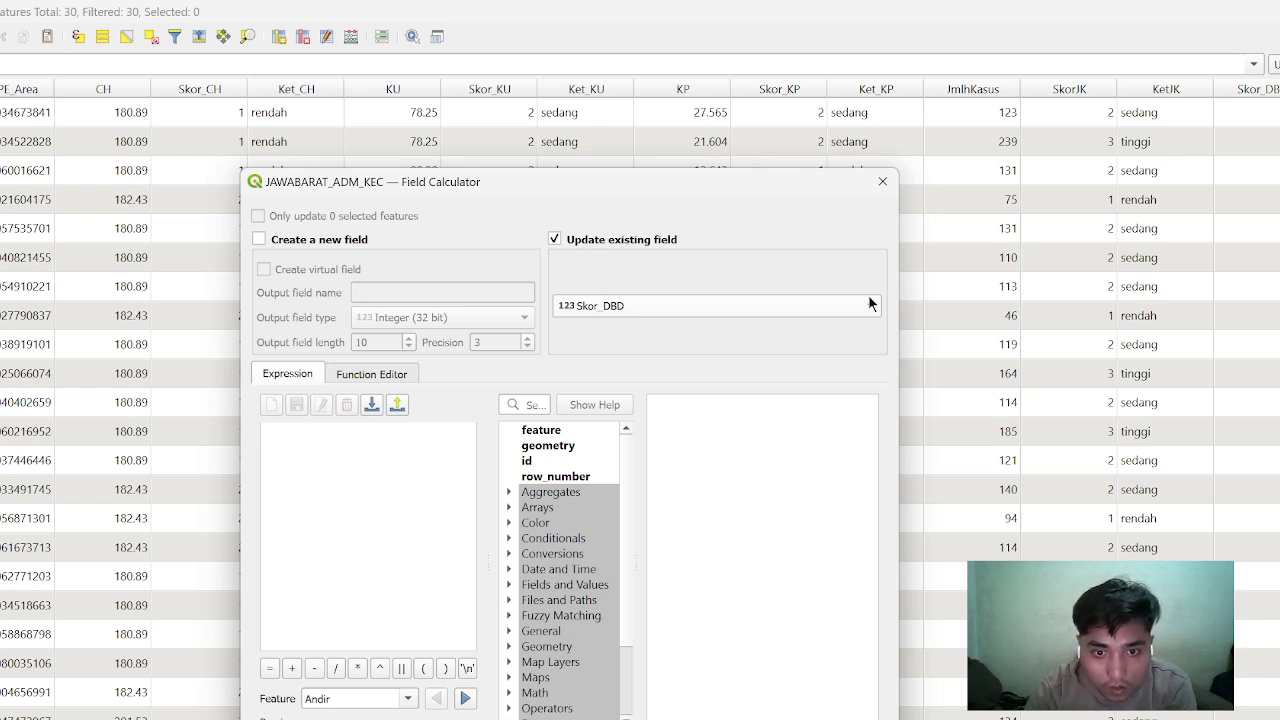
scroll(563, 489, down, 2)
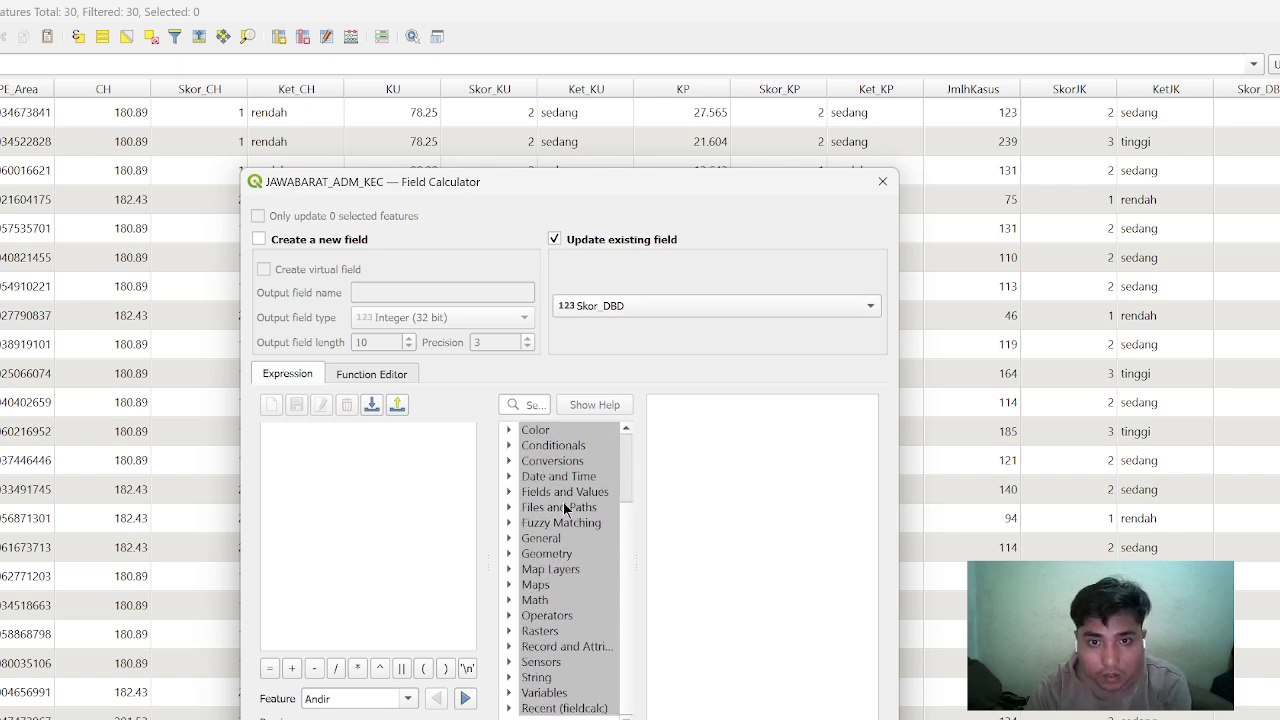
scroll(565, 510, up, 2)
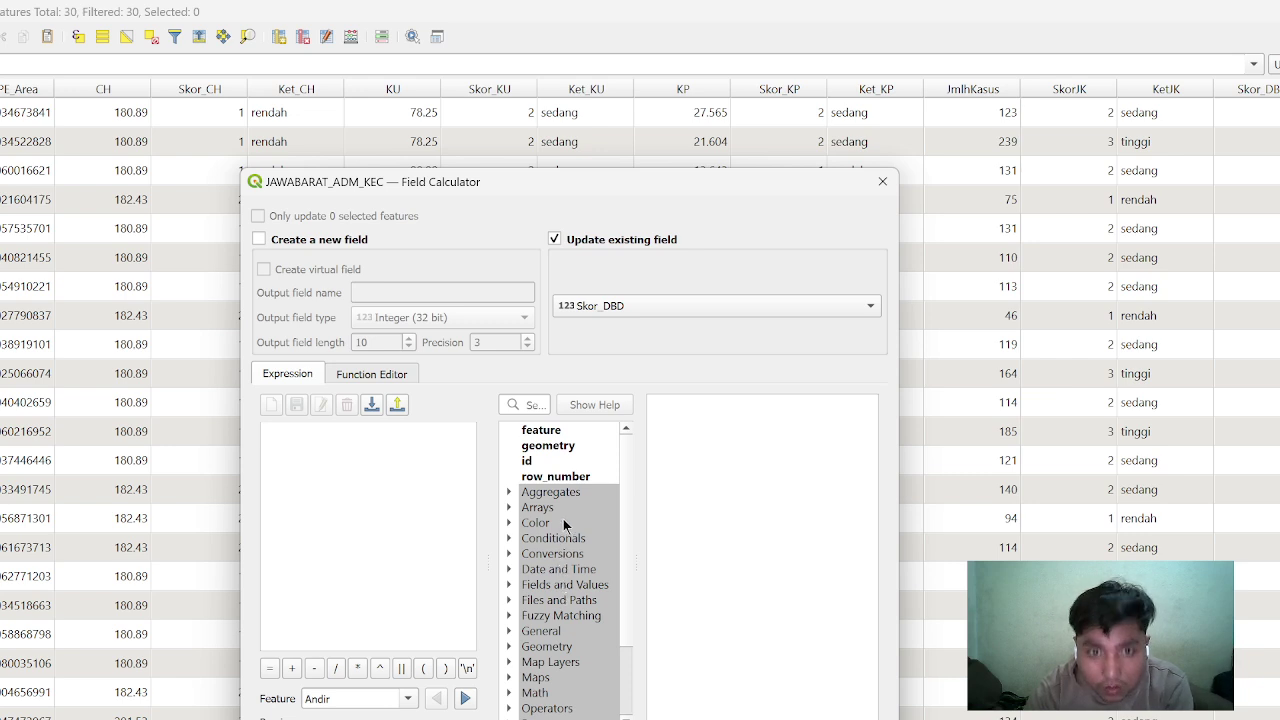
scroll(550, 560, down, 1)
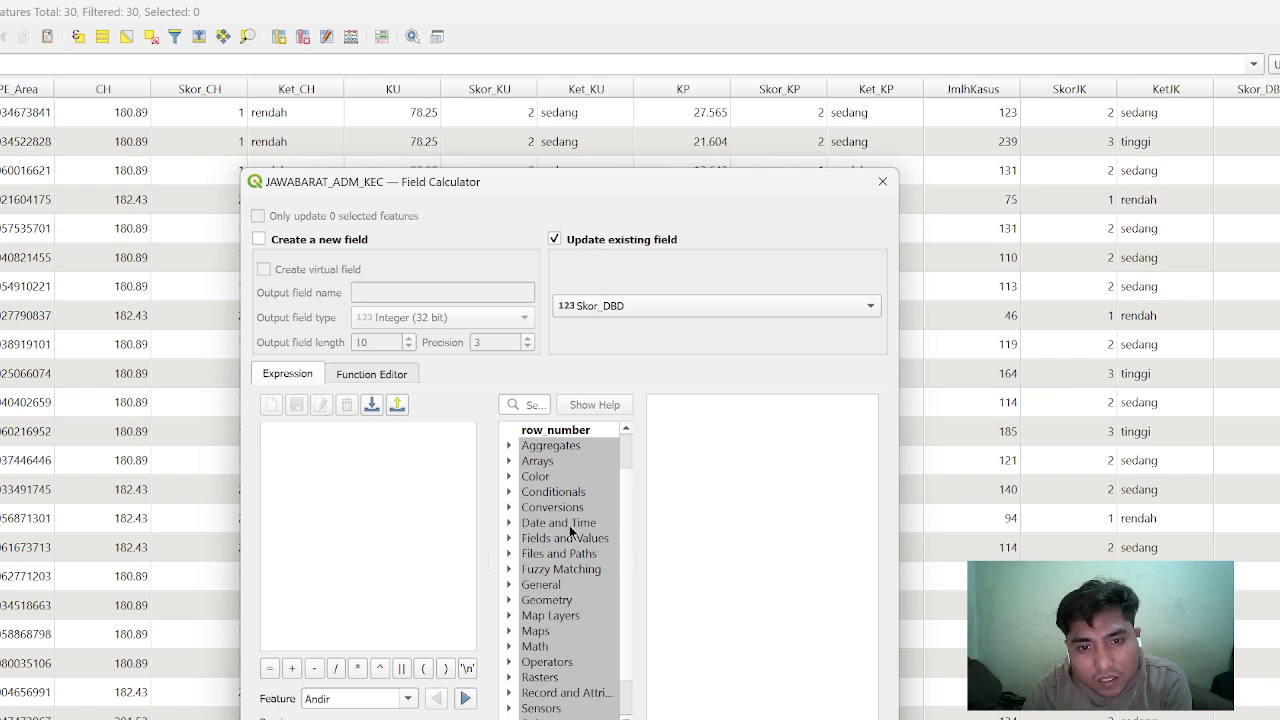
scroll(569, 525, down, 1)
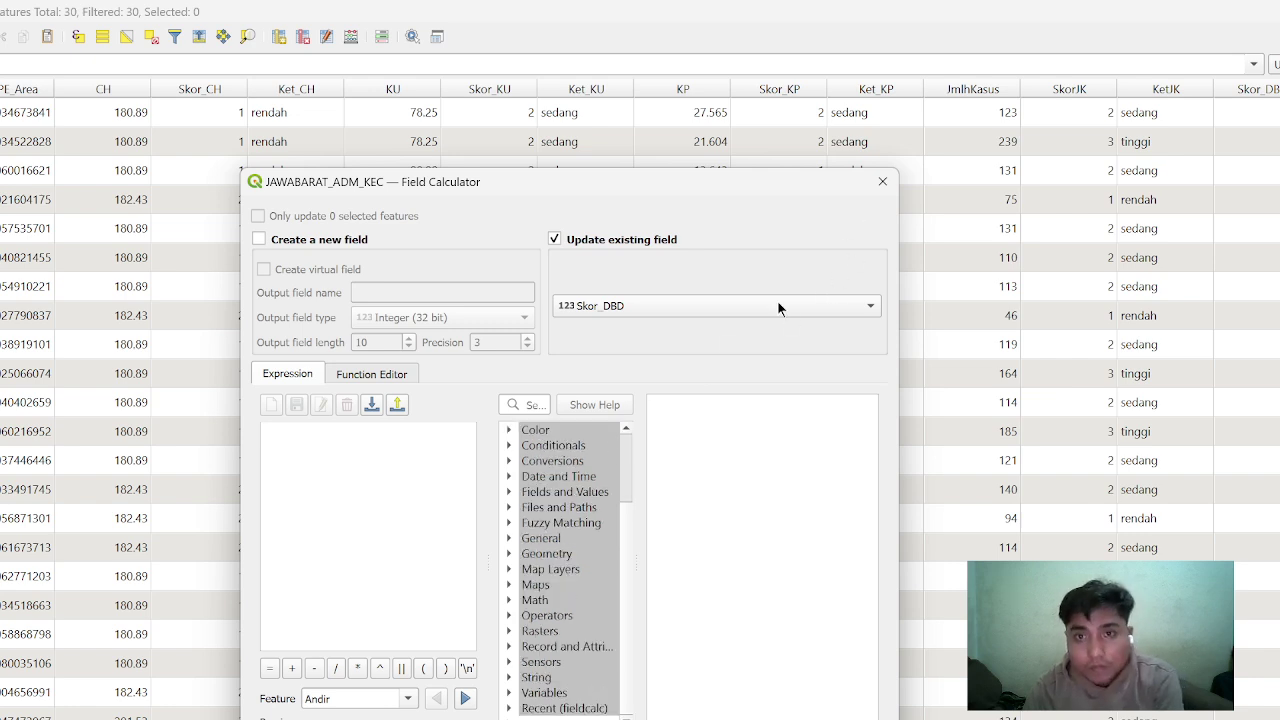
click(876, 303)
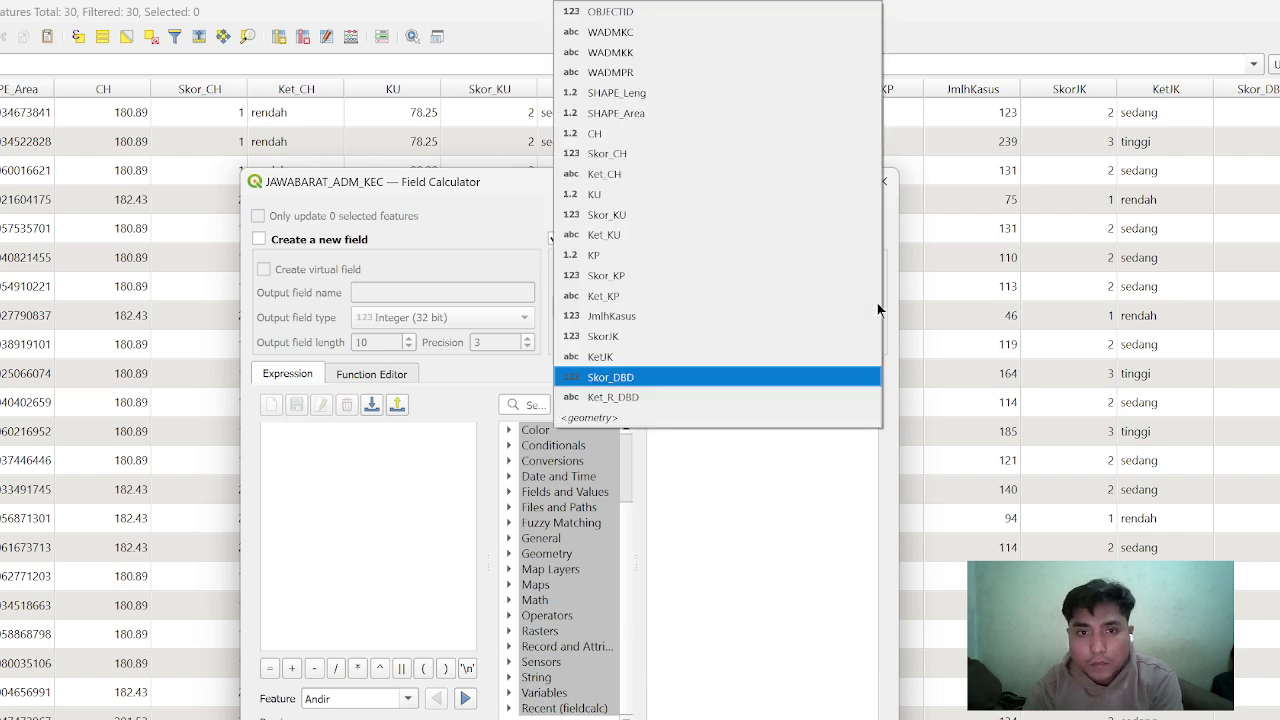
click(788, 380)
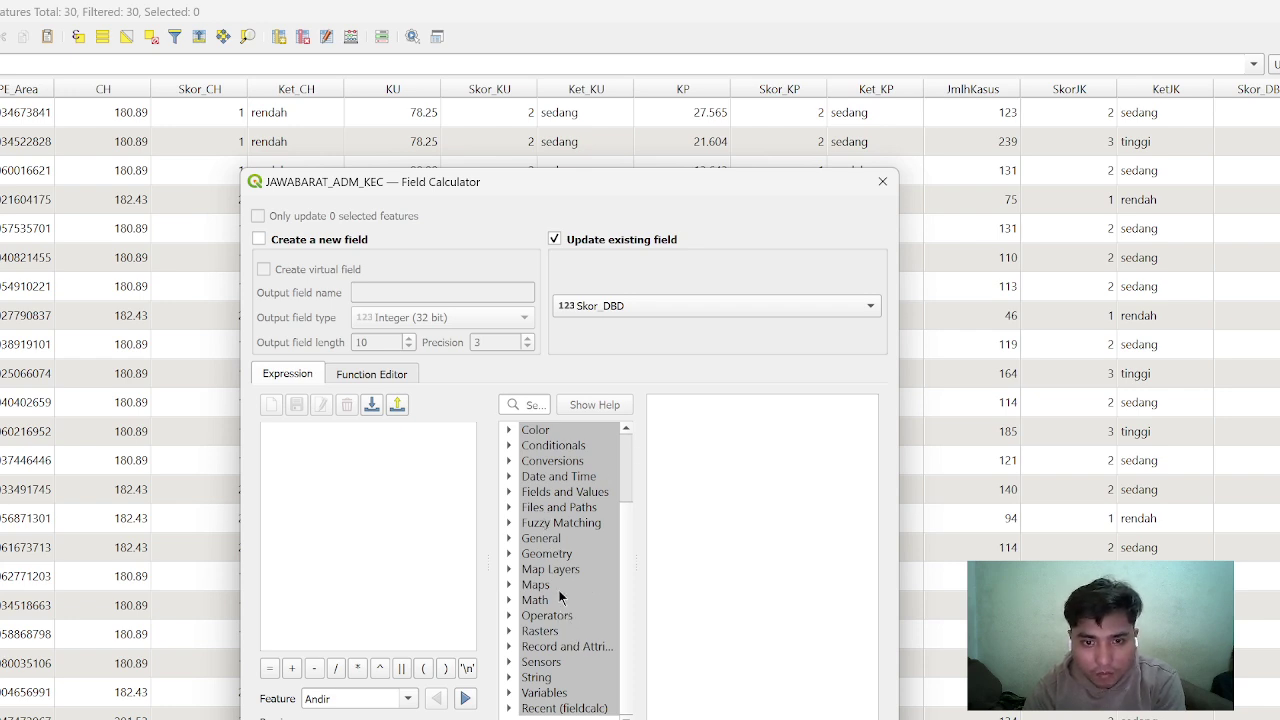
scroll(558, 589, up, 2)
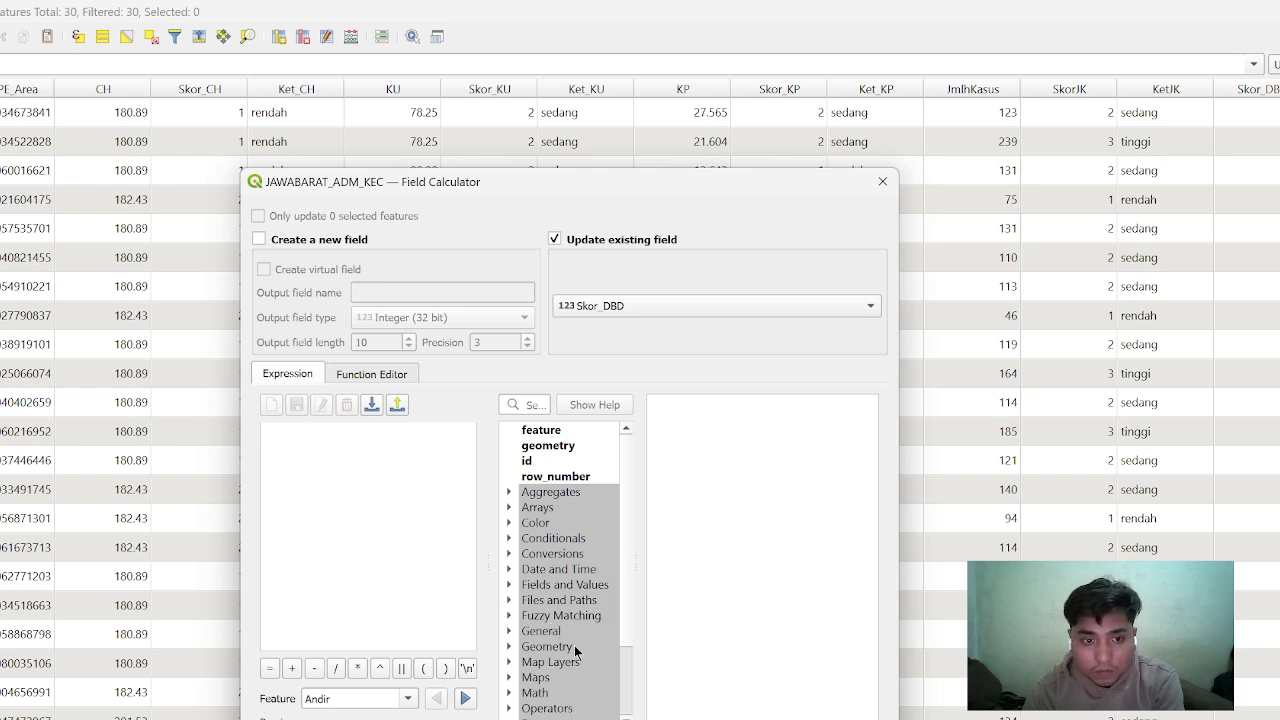
click(467, 701)
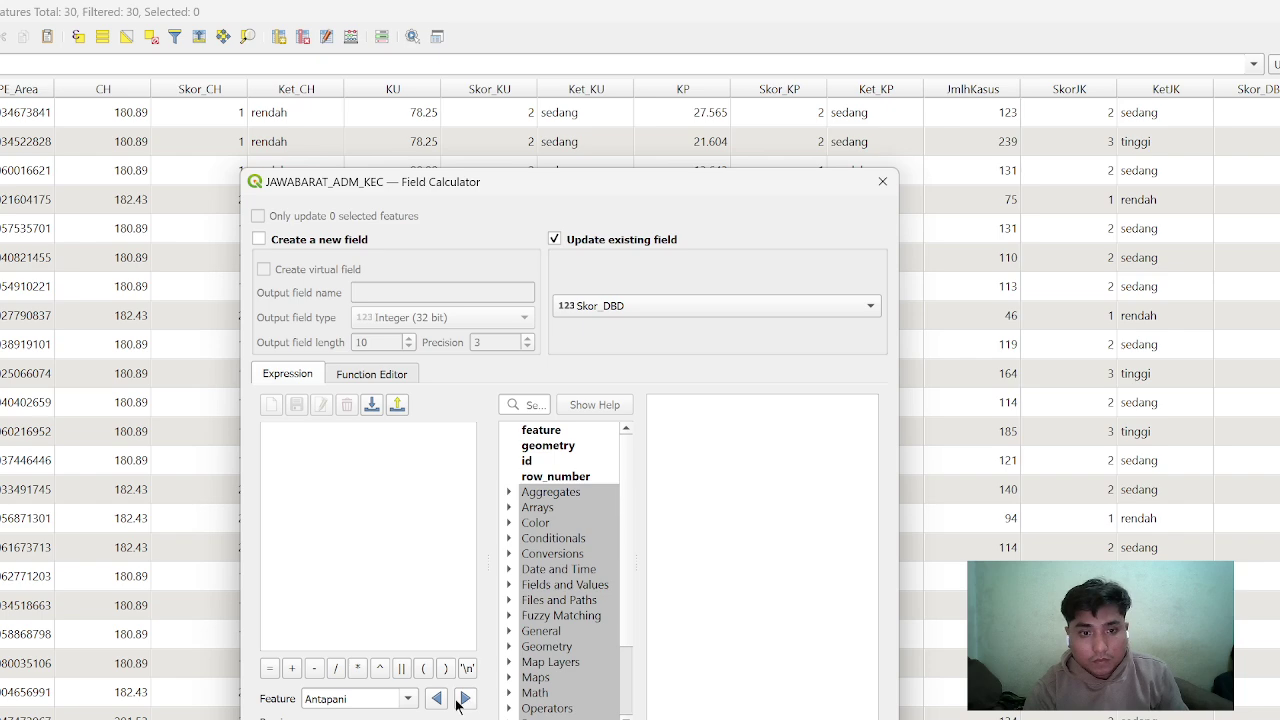
click(437, 699)
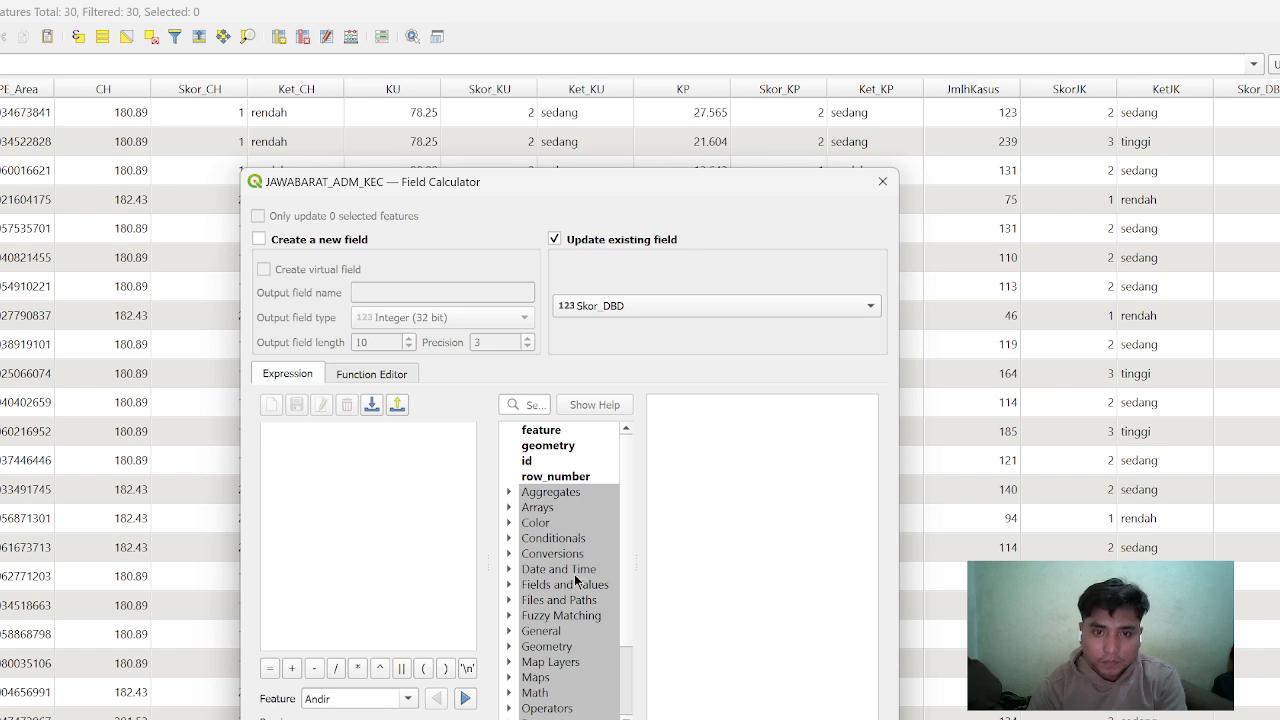
scroll(572, 576, down, 1)
scroll(572, 580, down, 1)
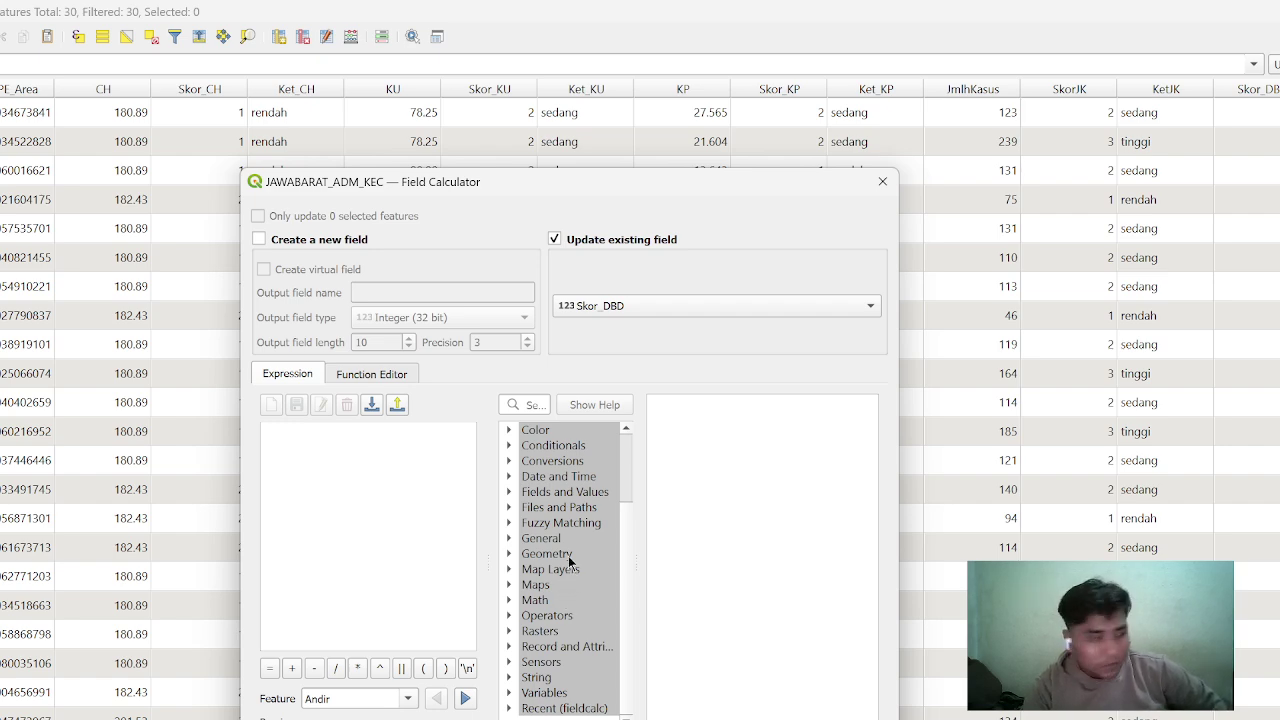
scroll(560, 572, up, 2)
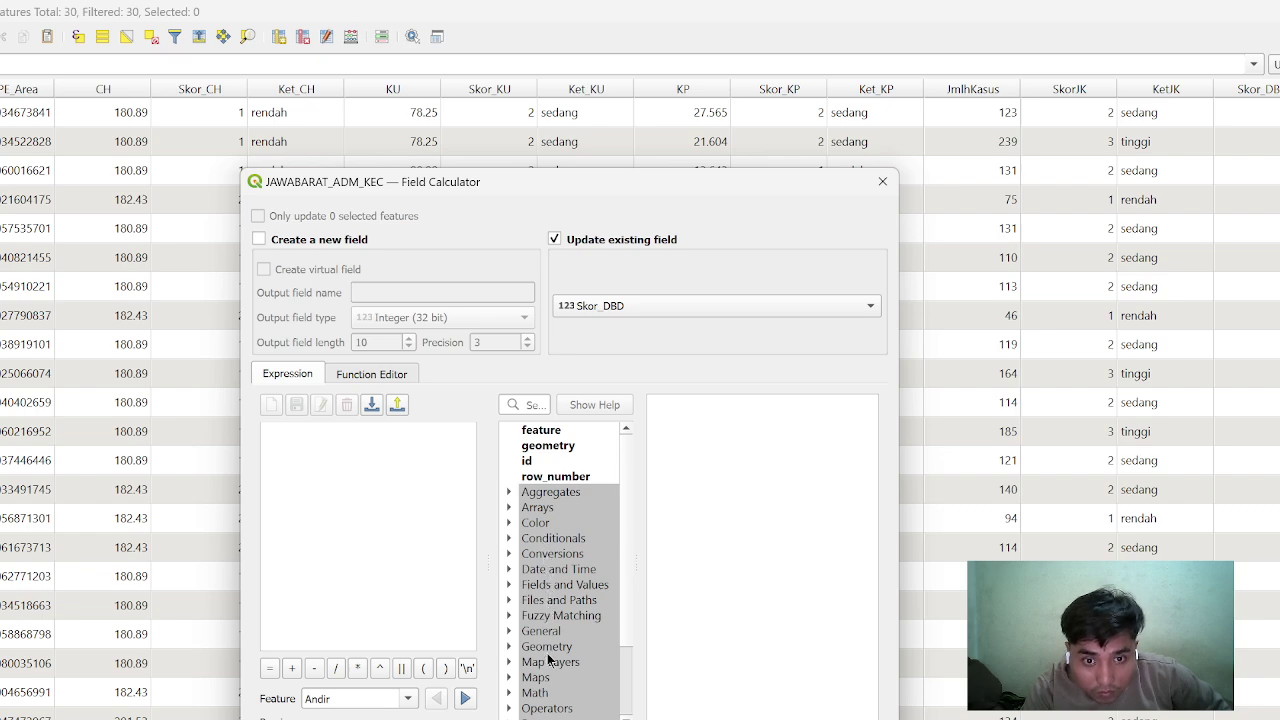
click(554, 590)
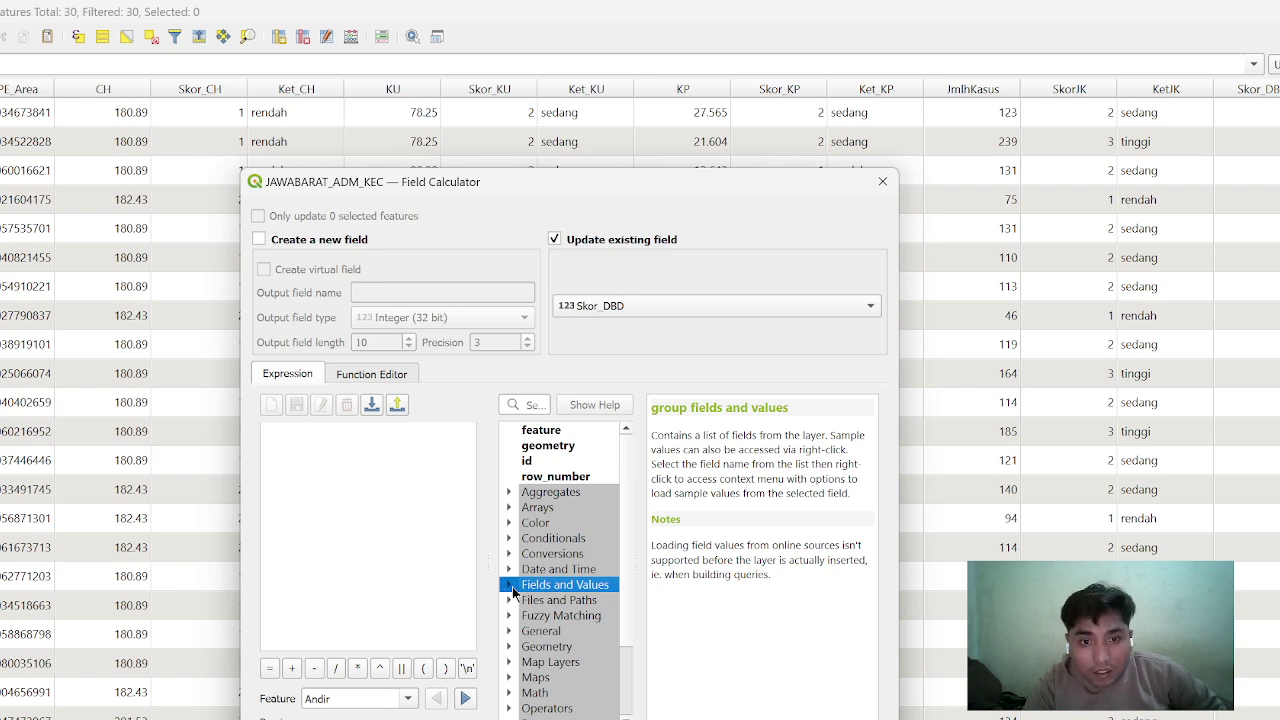
click(510, 587)
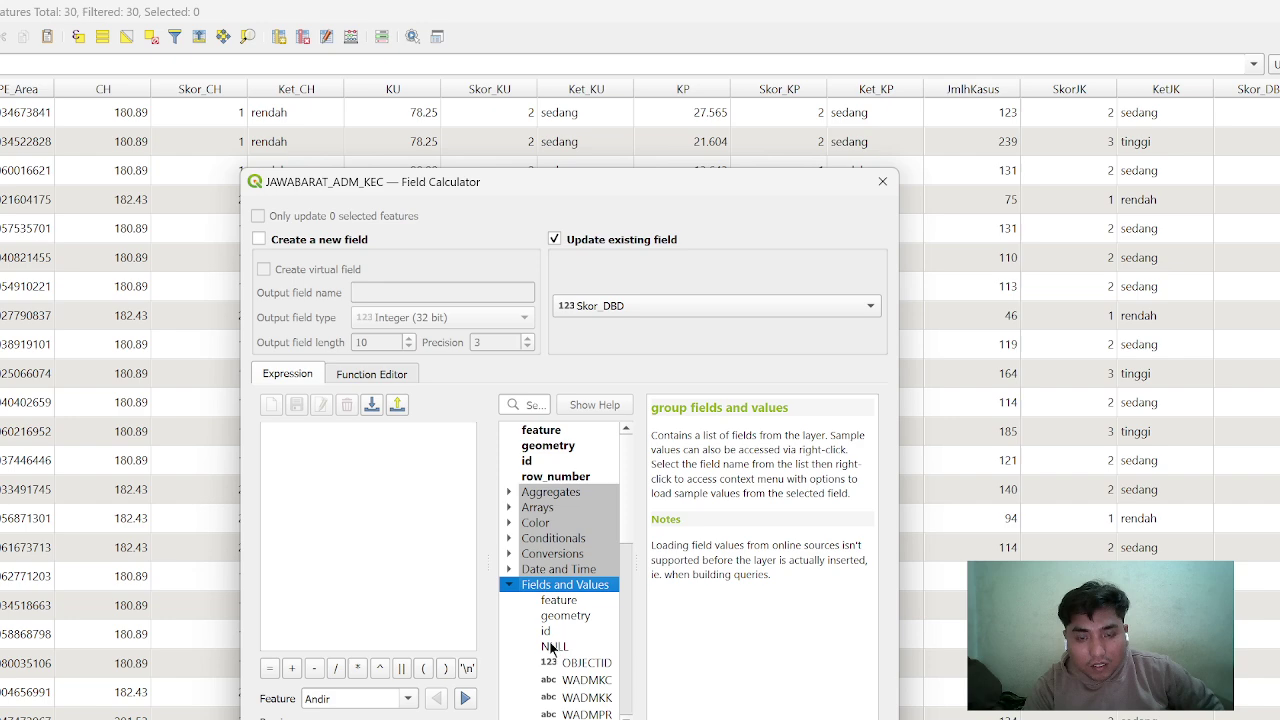
scroll(555, 646, down, 3)
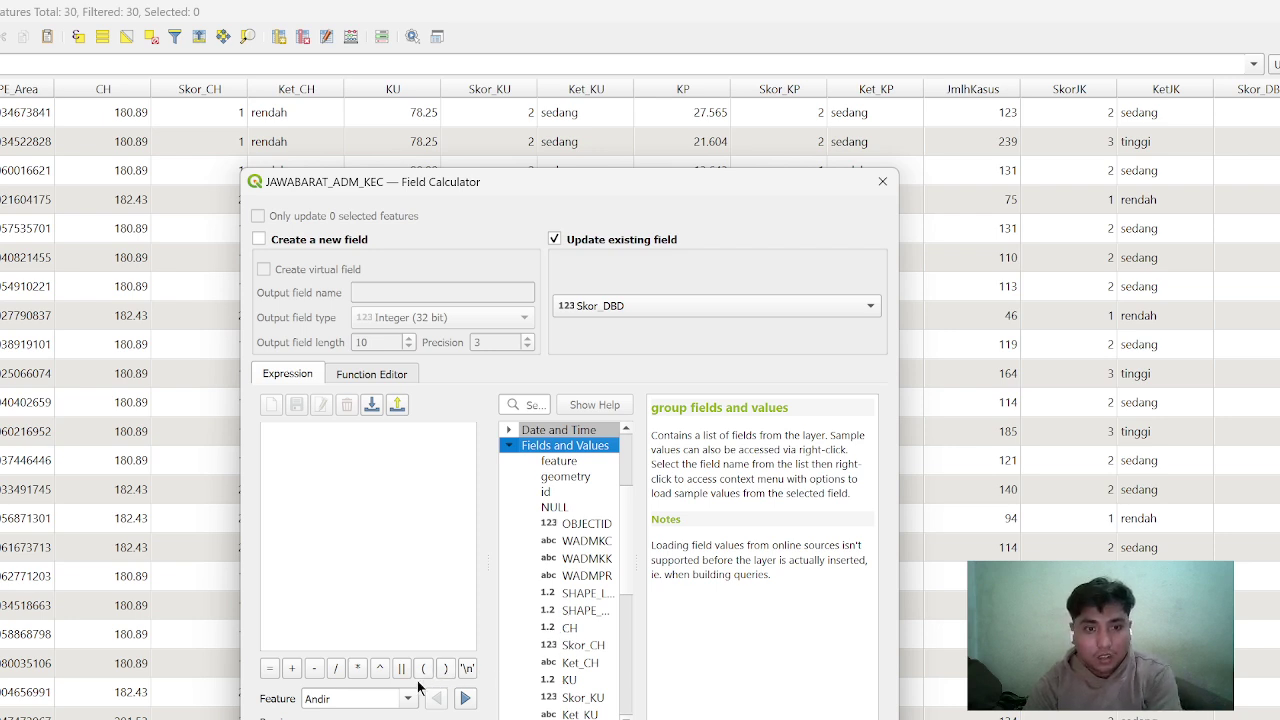
click(584, 645)
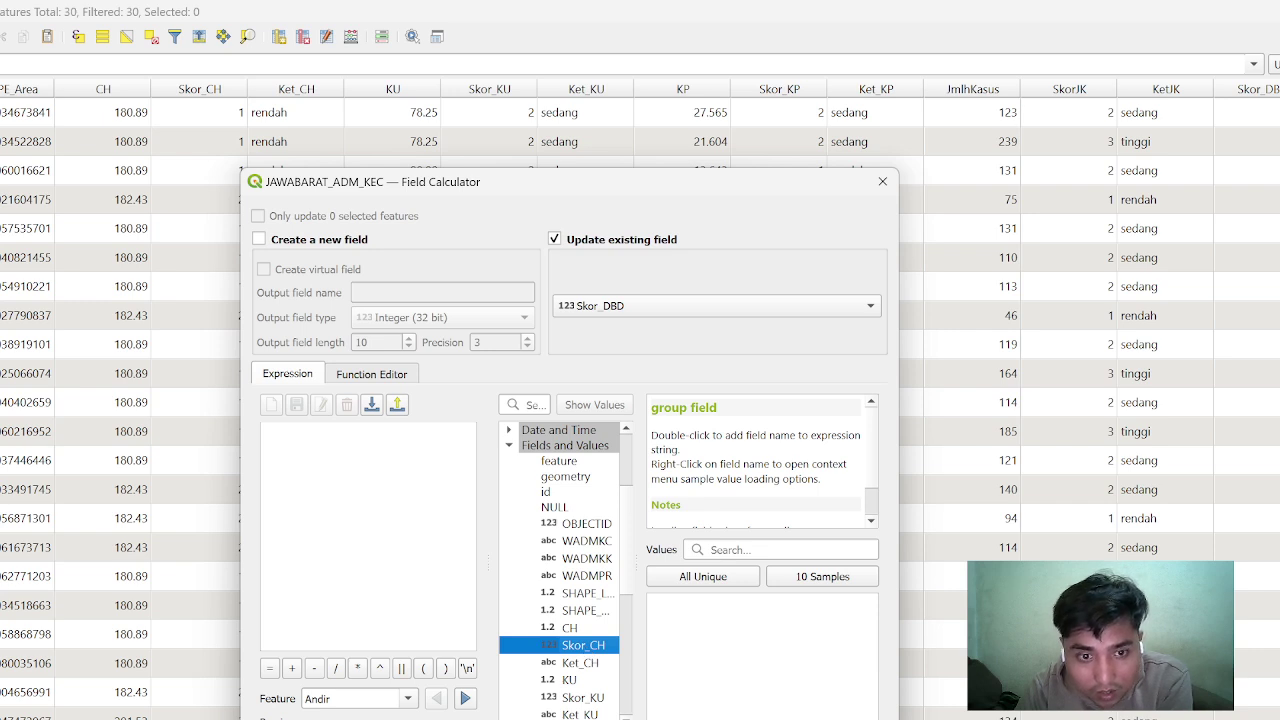
click(291, 668)
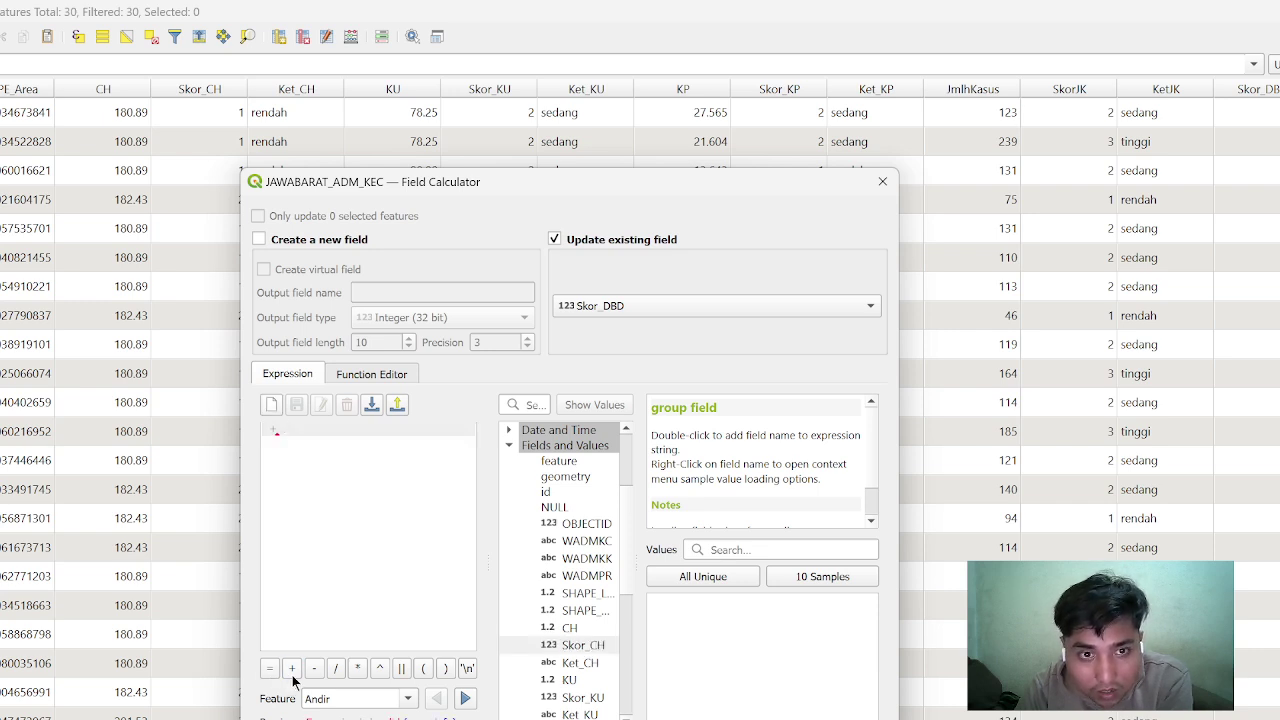
click(593, 646)
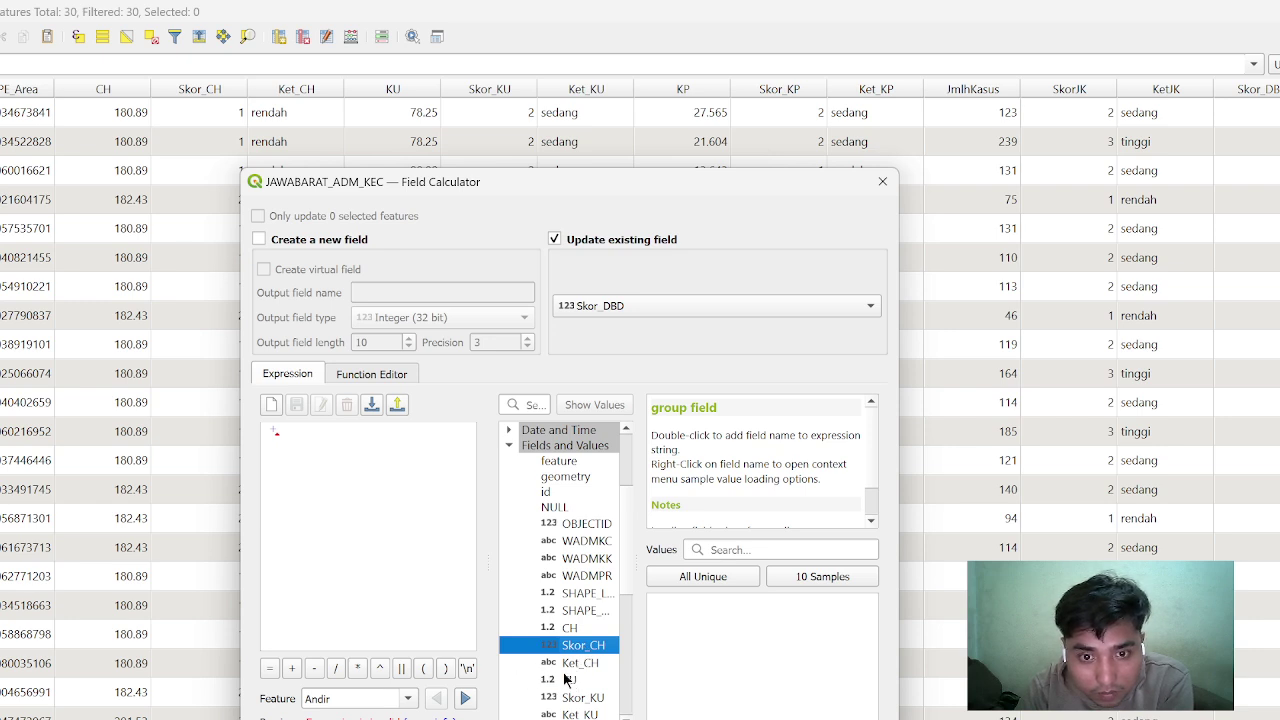
scroll(566, 680, down, 1)
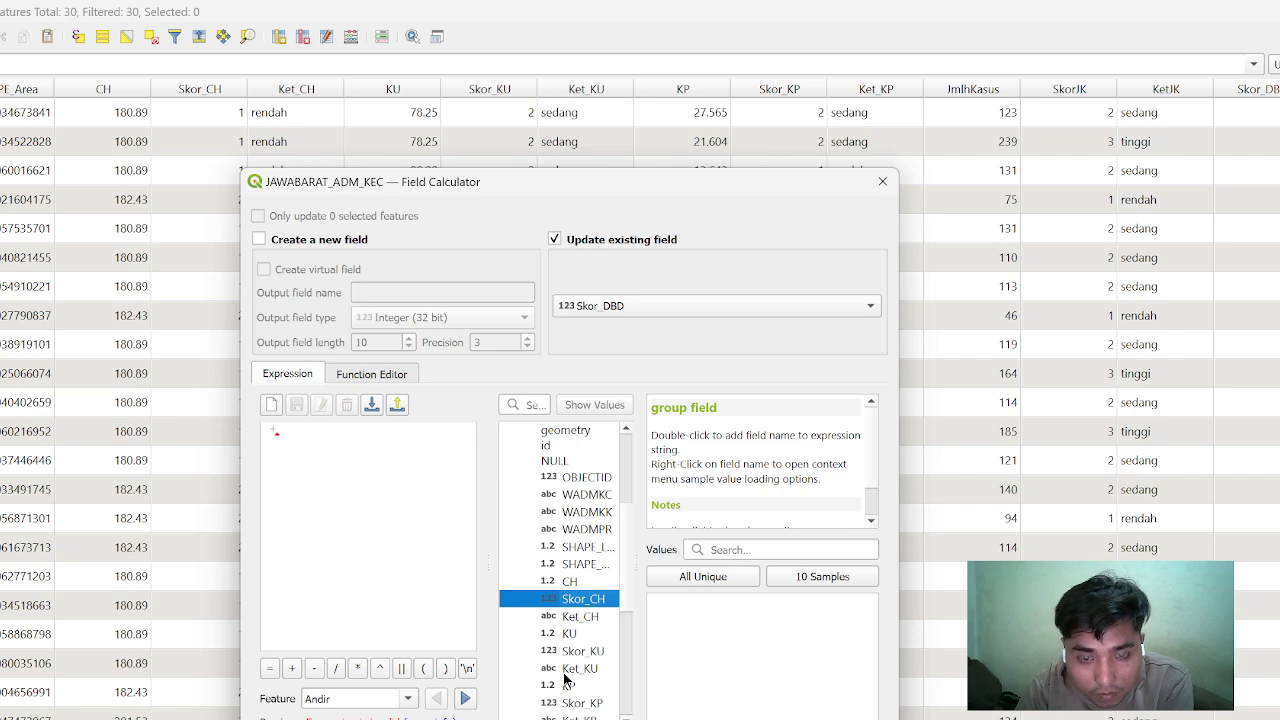
scroll(566, 680, down, 1)
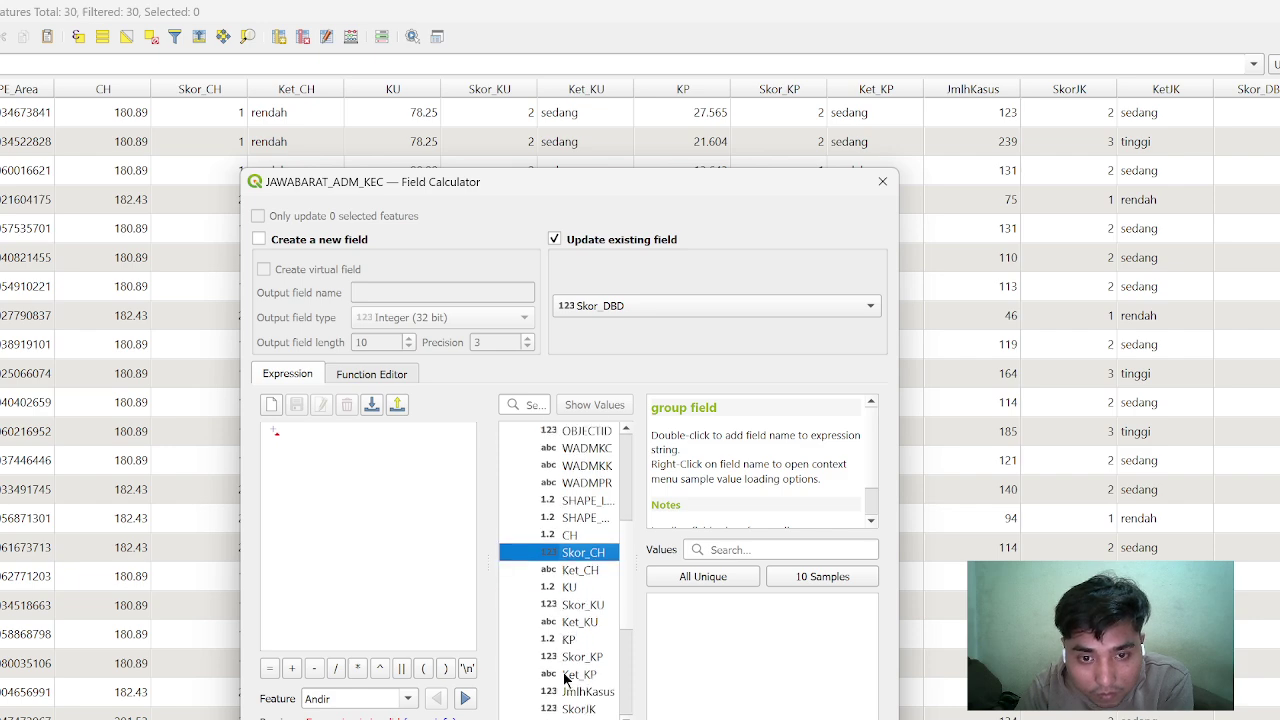
click(585, 605)
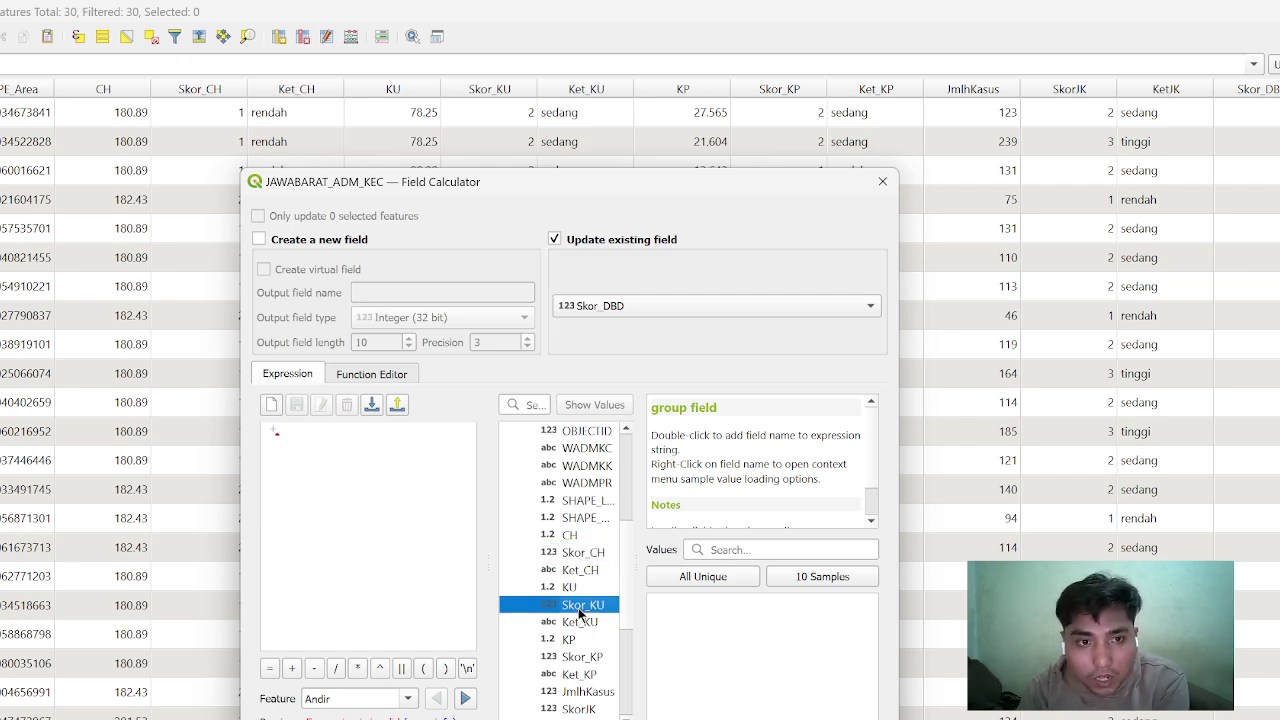
click(297, 671)
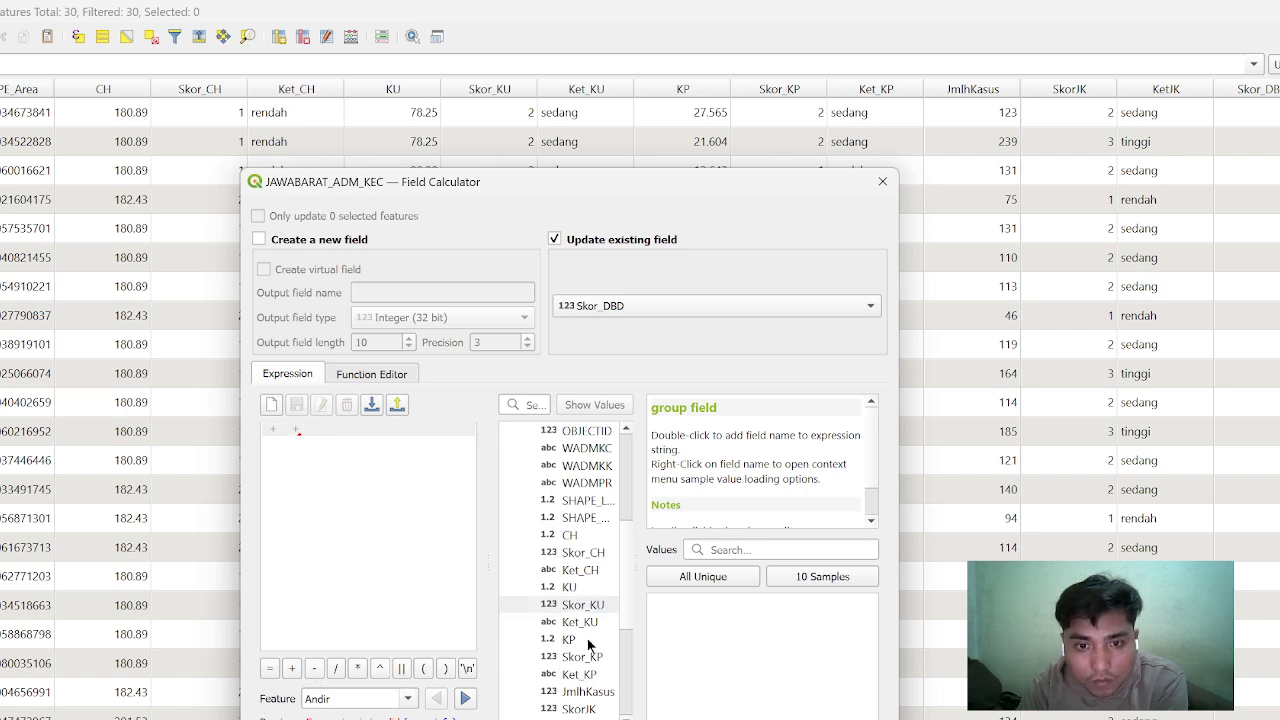
scroll(589, 623, down, 1)
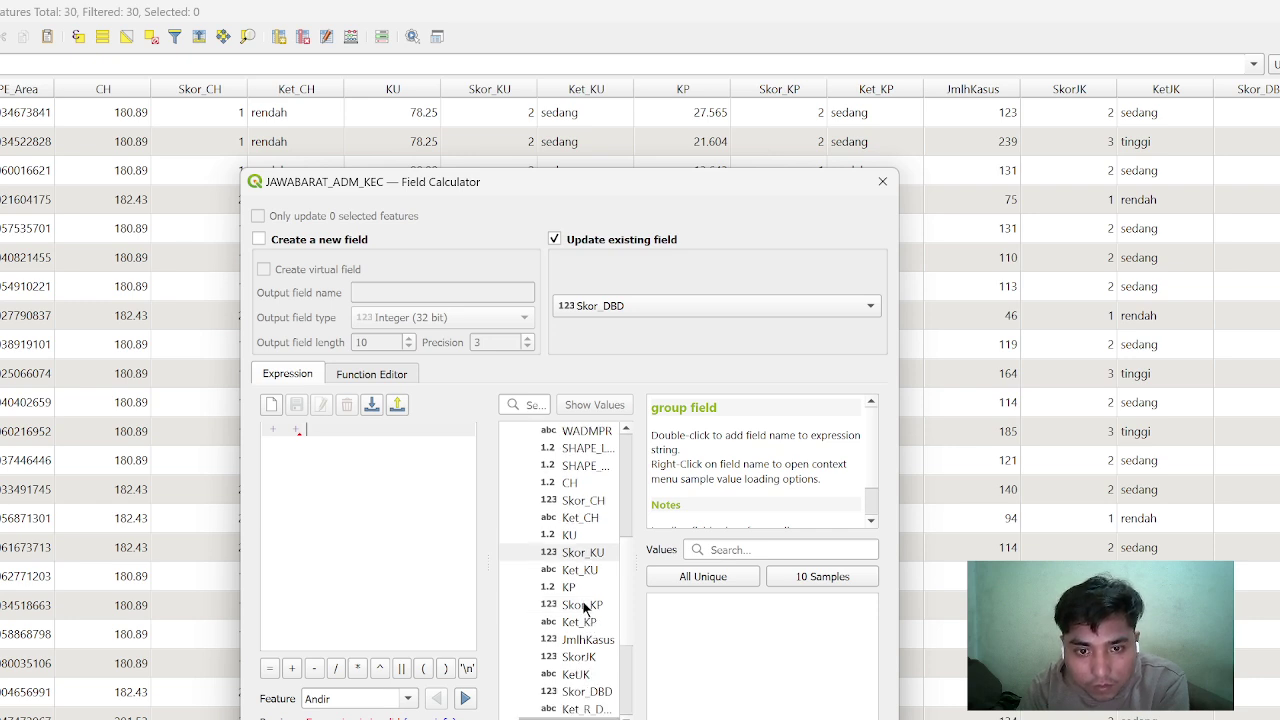
scroll(585, 607, down, 1)
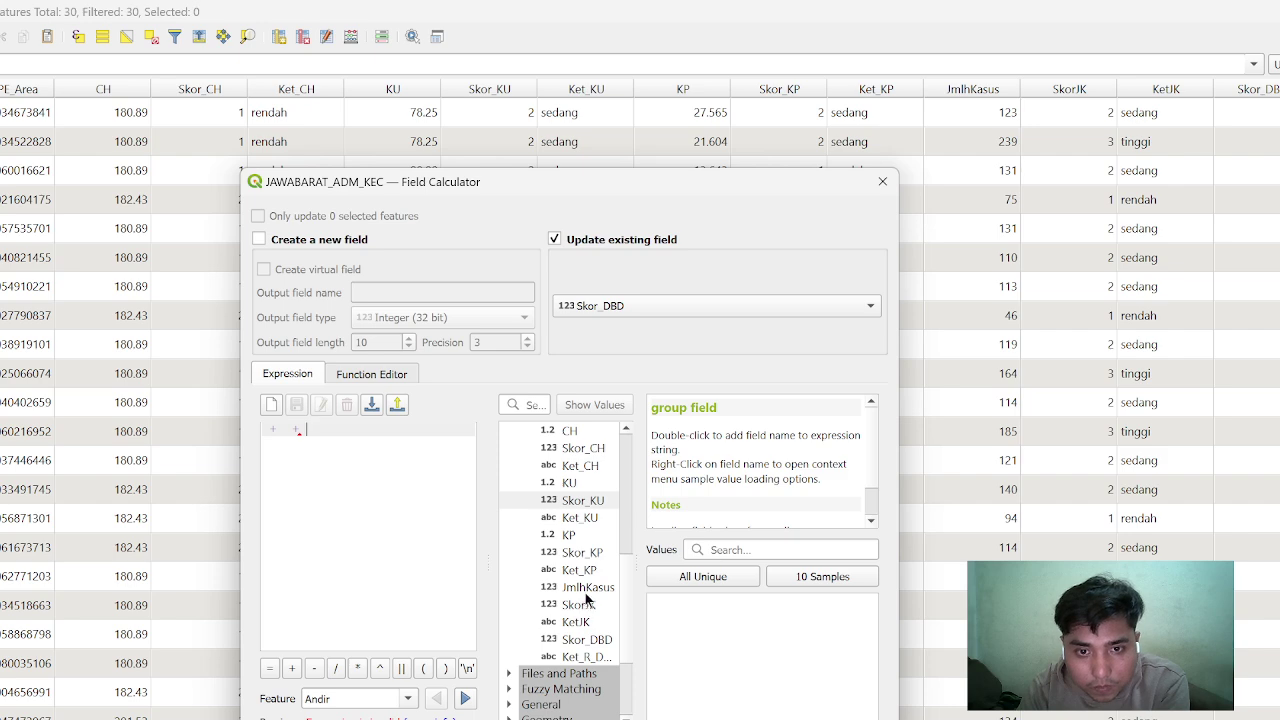
click(580, 606)
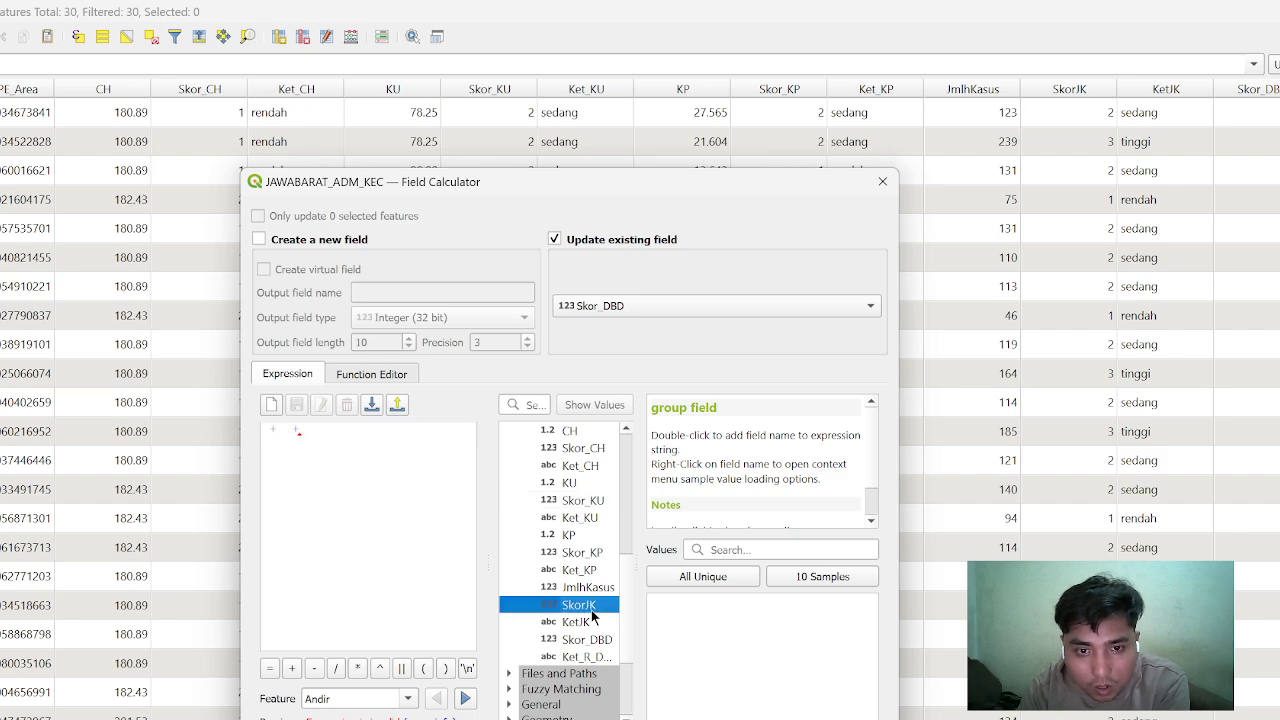
click(296, 673)
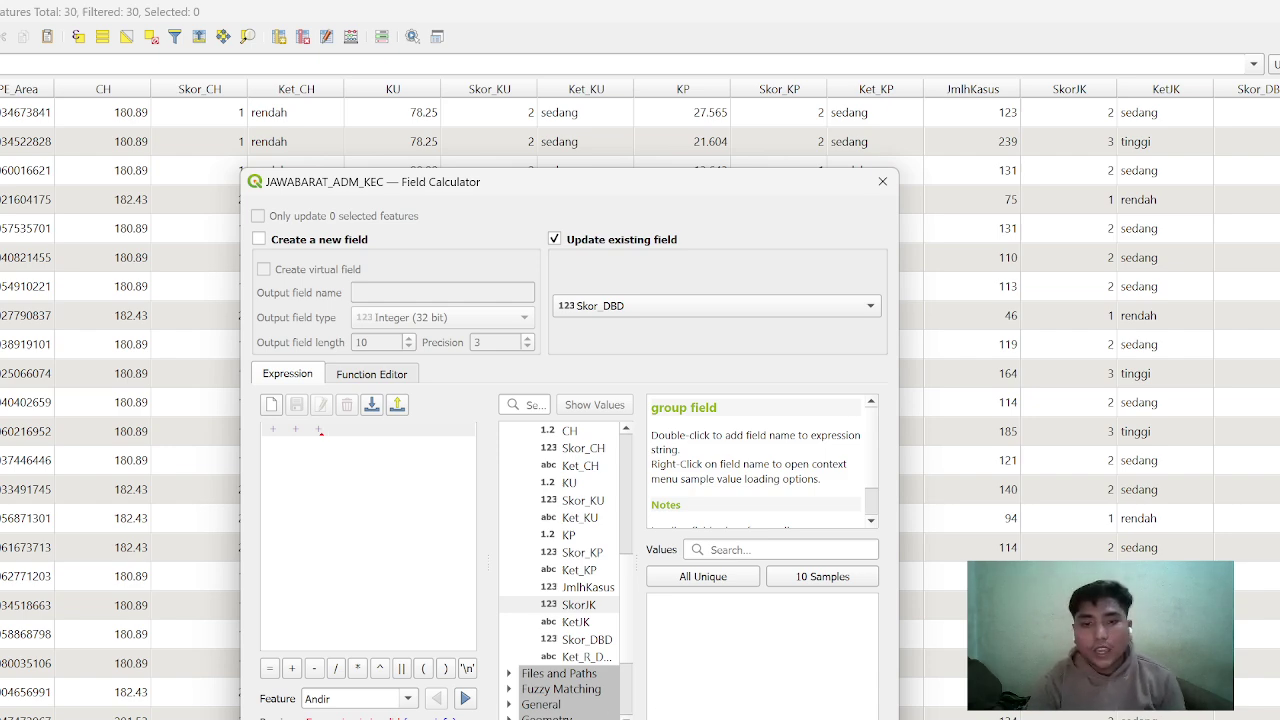
click(883, 181)
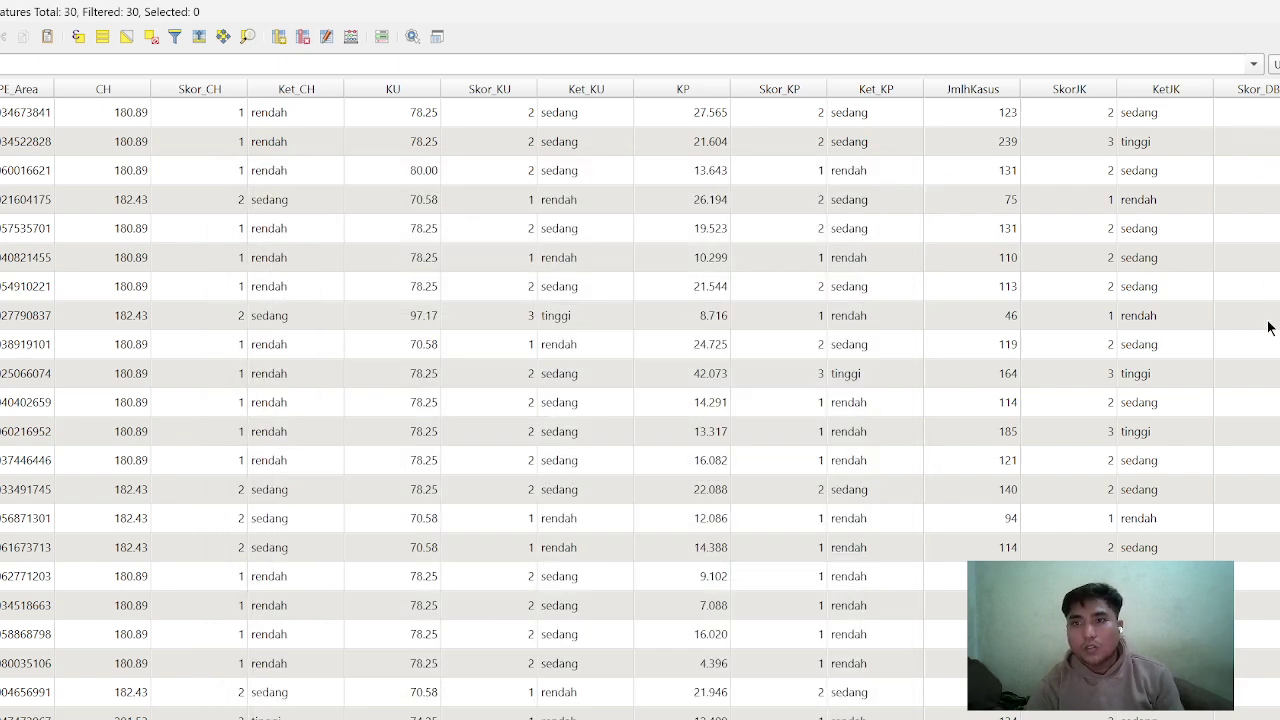
Switch to Nitro PDF Pro and examine the three-class DBD vulnerability map and its text in the article's section 3.5
scroll(1276, 550, down, 1)
scroll(1277, 500, up, 1)
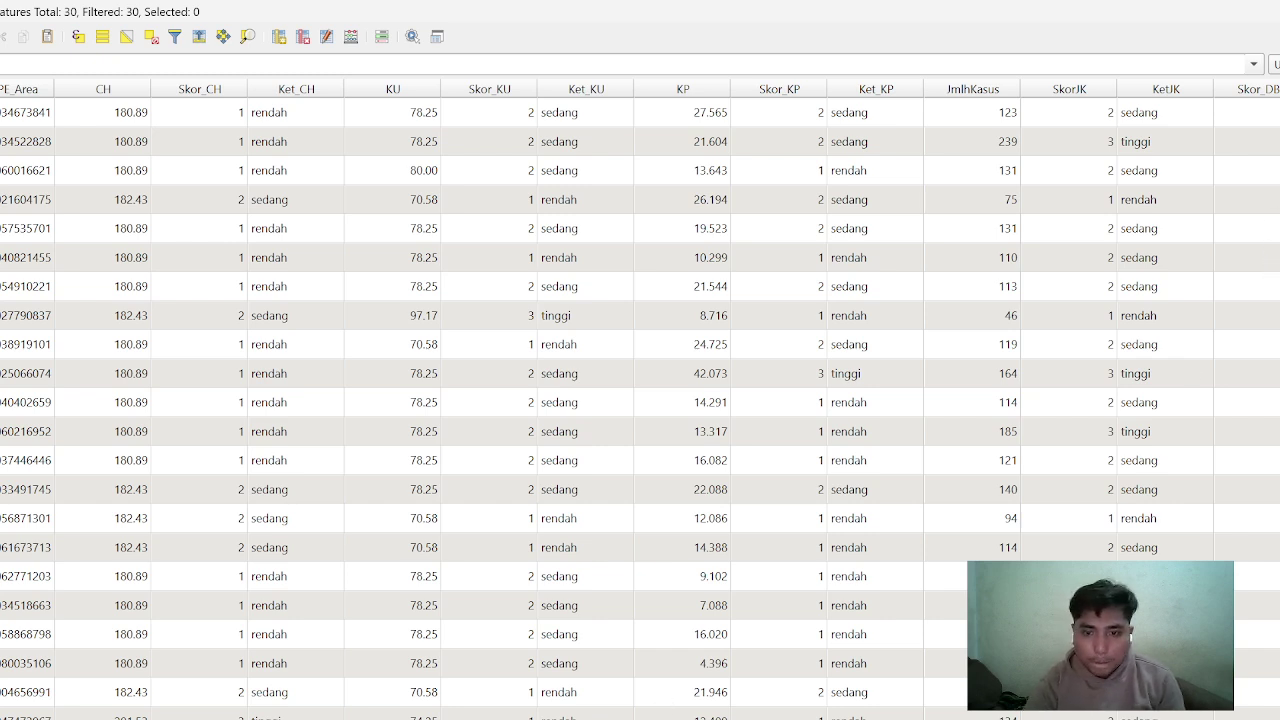
key(alt+Tab)
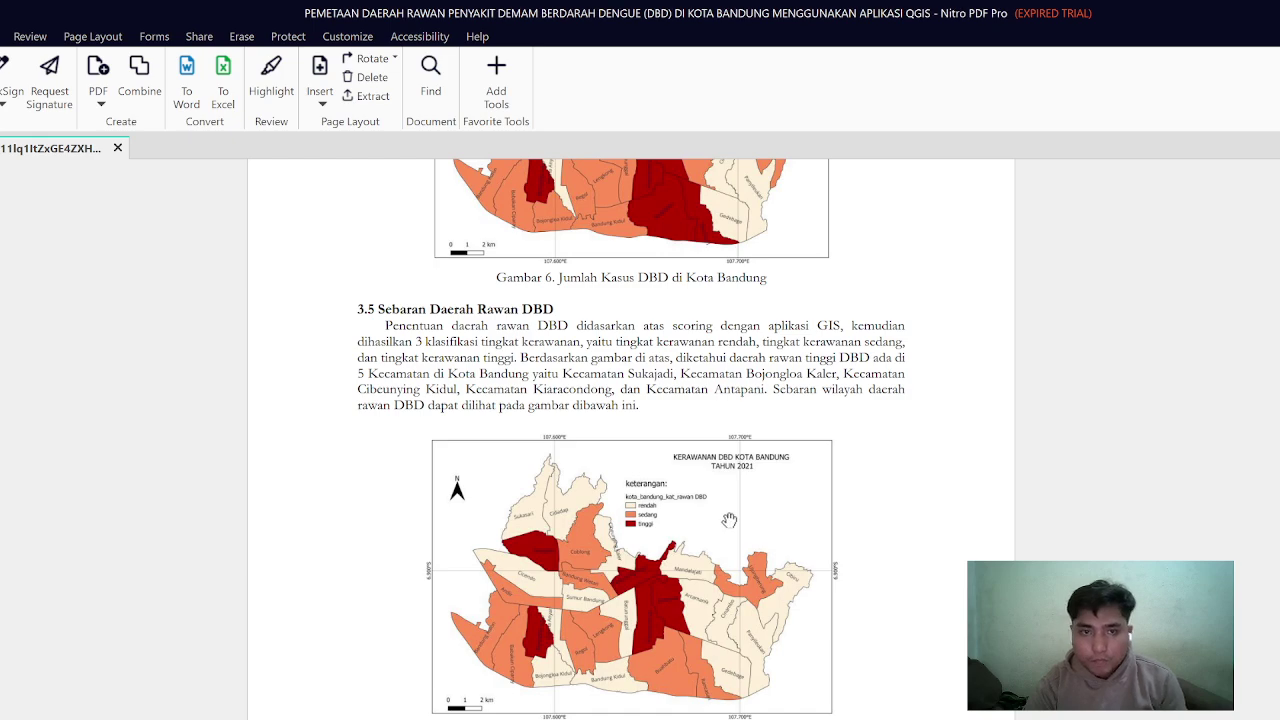
scroll(729, 517, down, 5)
scroll(729, 517, down, 5)
scroll(742, 530, up, 8)
scroll(742, 530, up, 4)
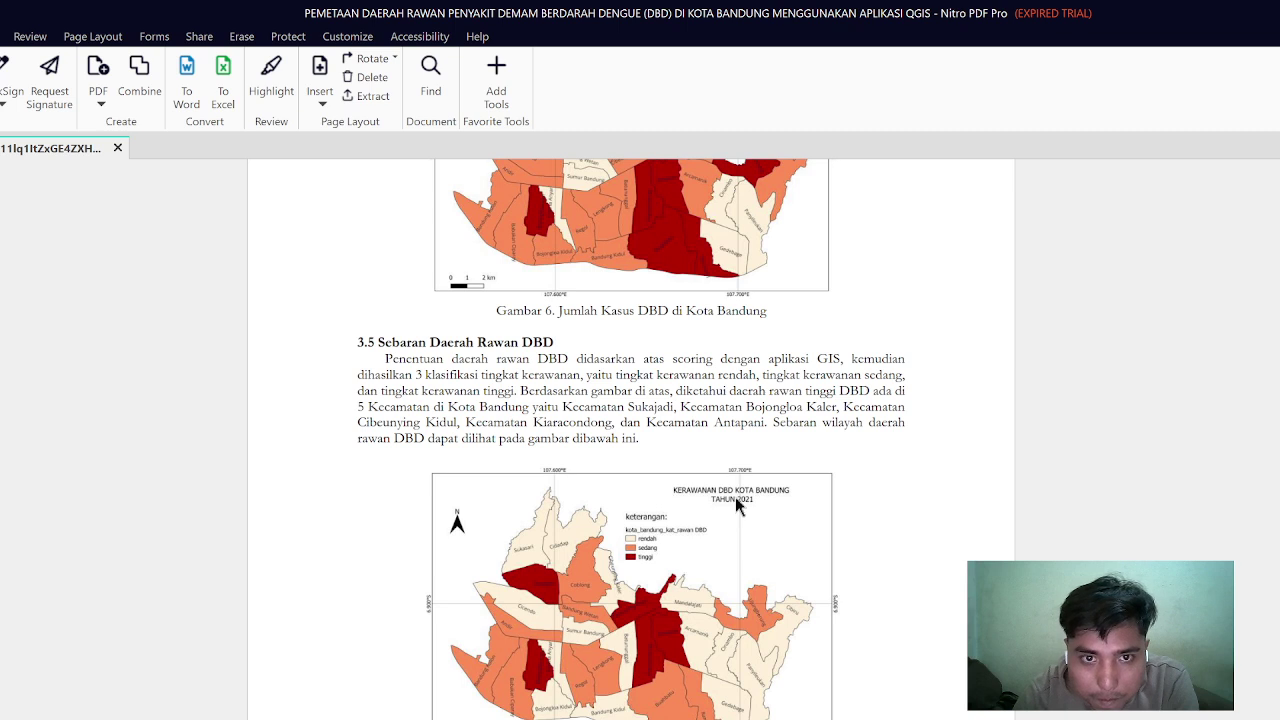
scroll(737, 507, down, 2)
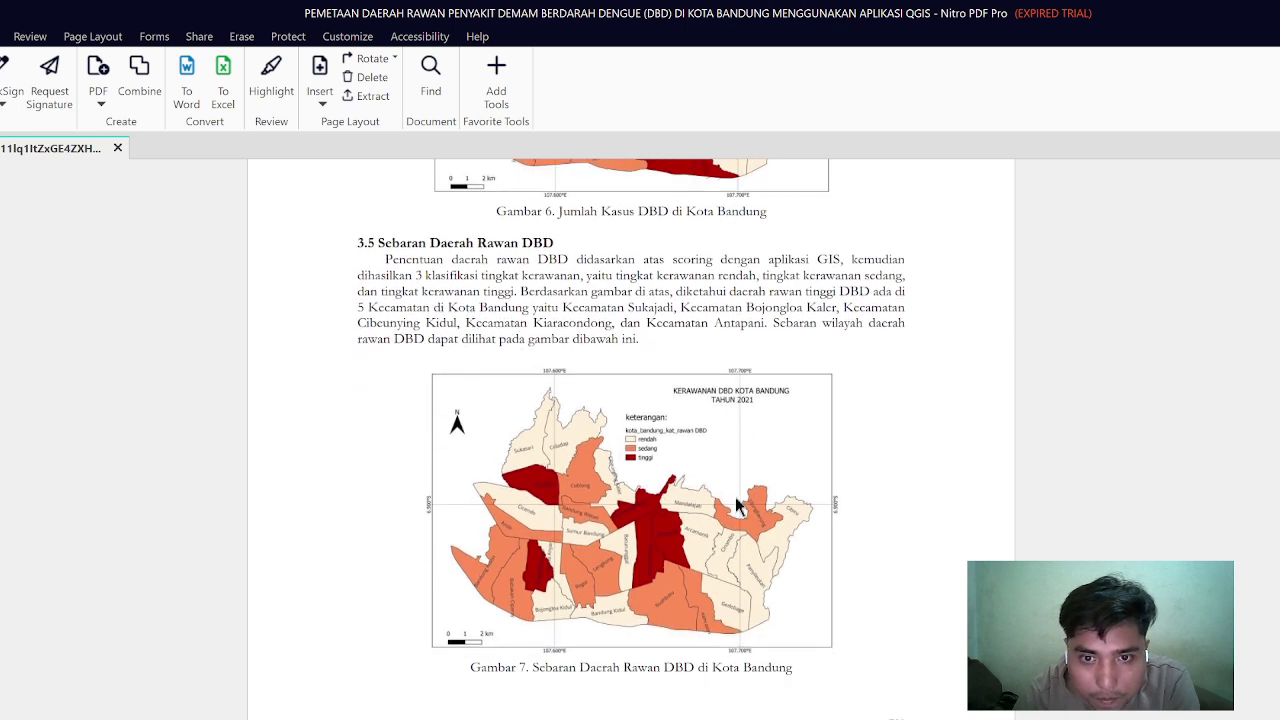
scroll(737, 507, down, 3)
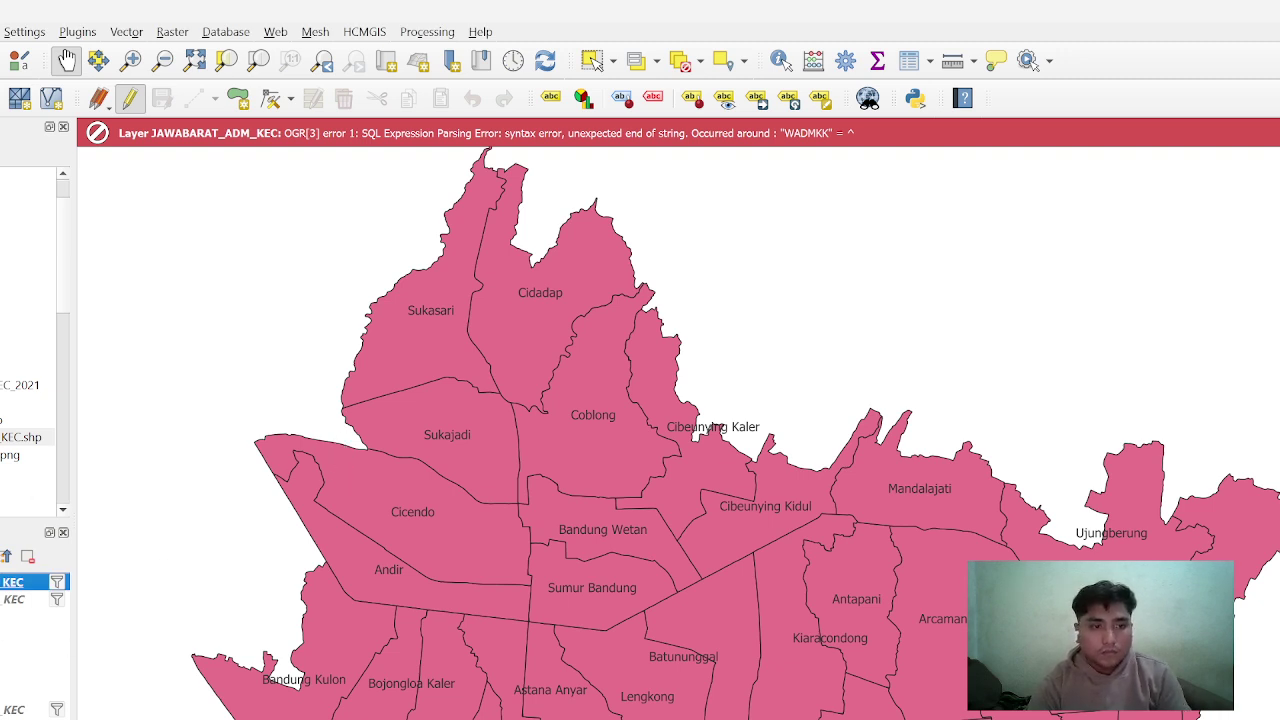
Open the properties of the JAWABARAT_ADM_KEC layer in QGIS and change its symbology from single symbol to Categorized
right_click(20, 582)
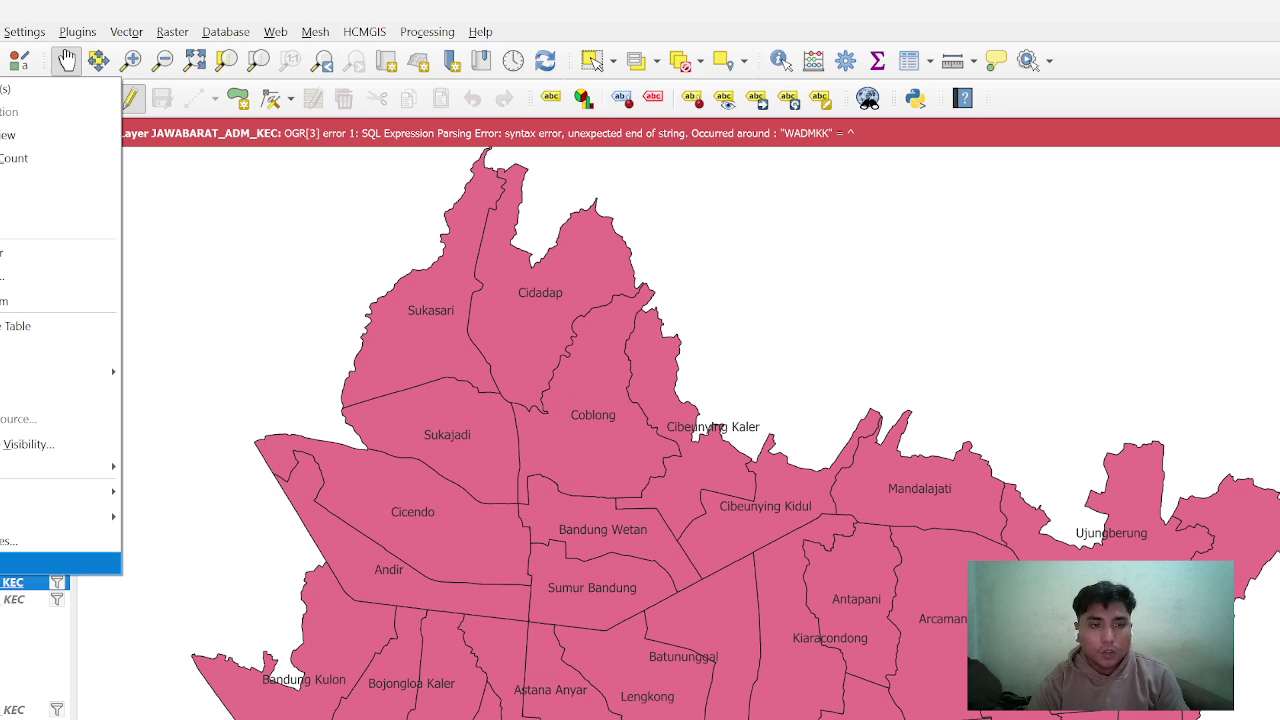
click(60, 563)
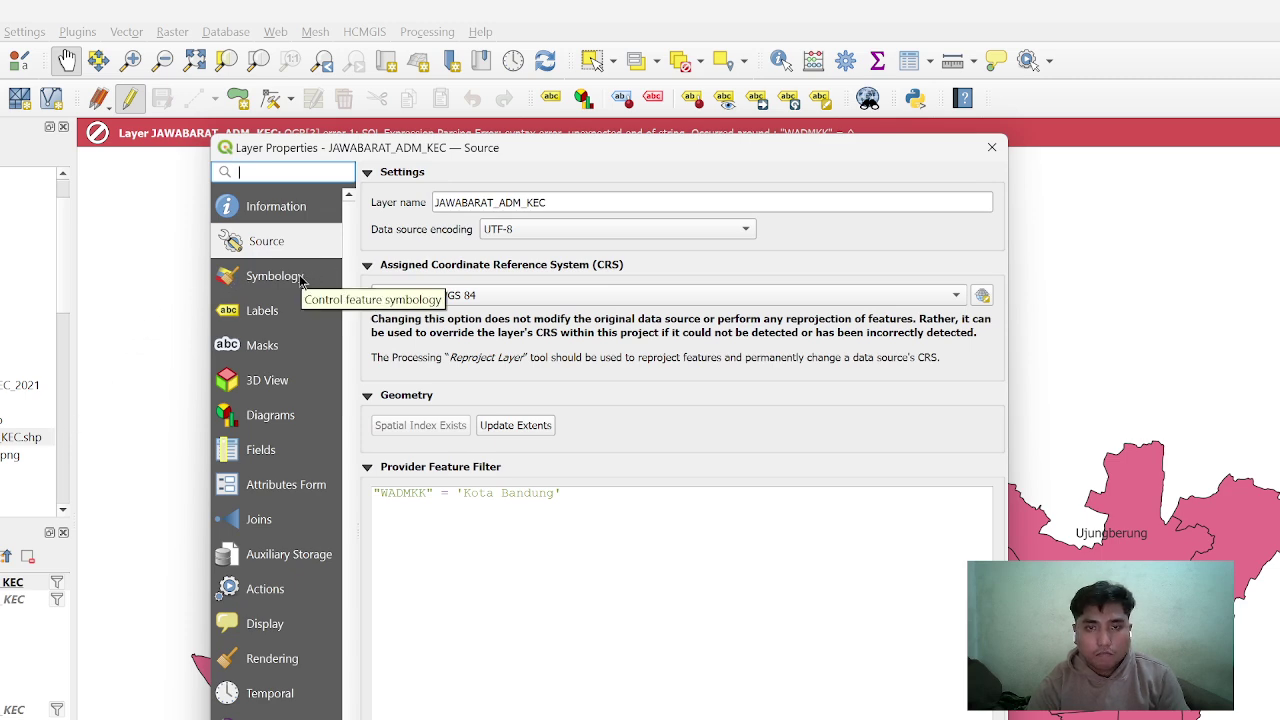
click(290, 277)
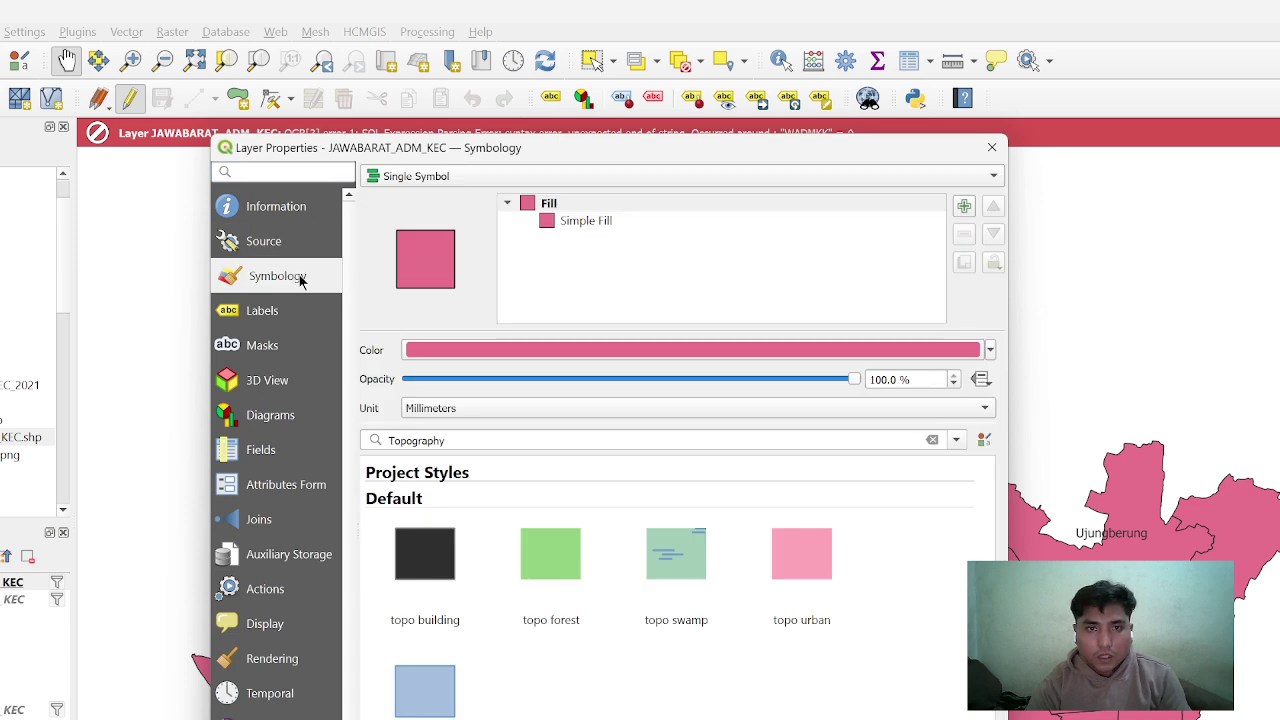
click(455, 176)
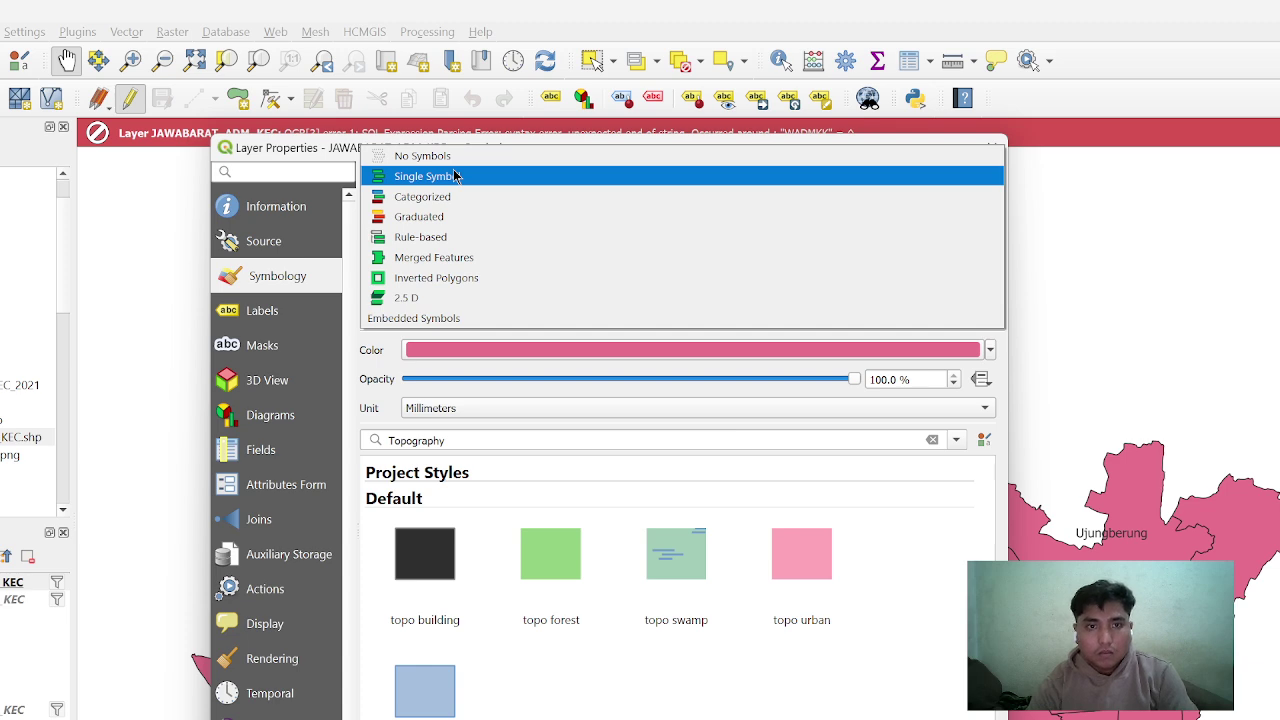
click(457, 197)
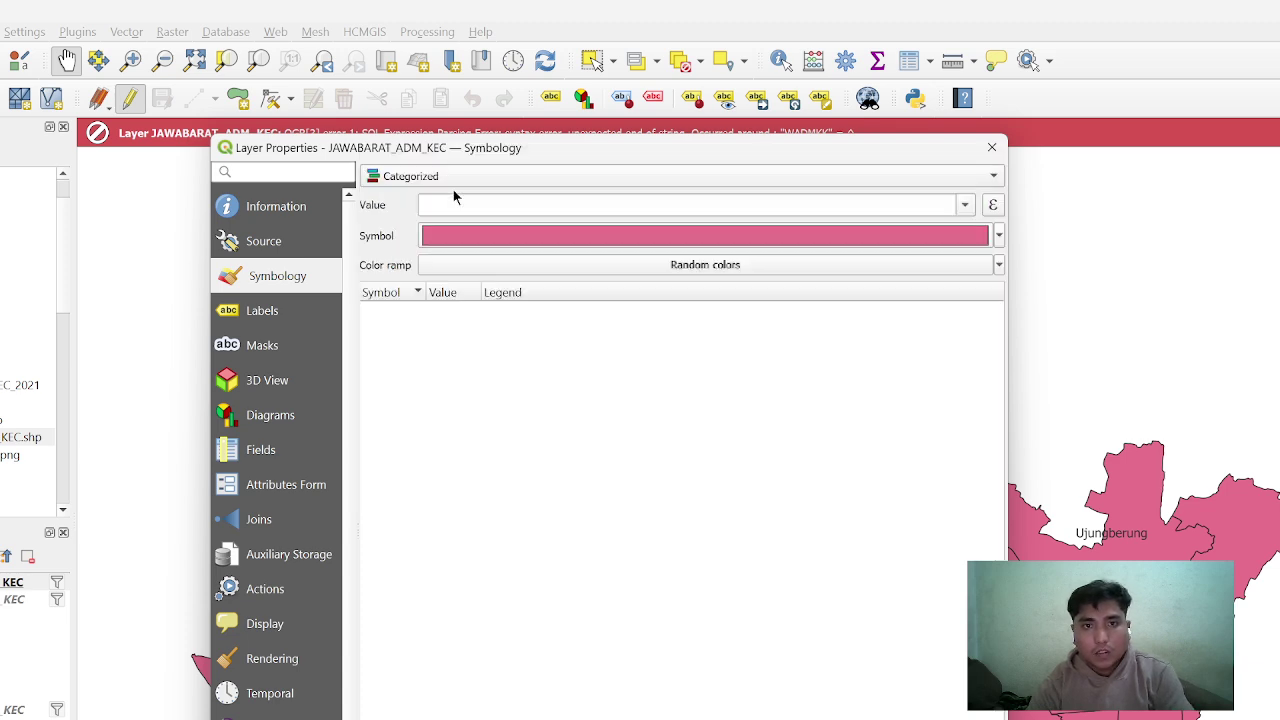
Set Ket_R_DBD as the value field for the categorized symbology and classify its categories
click(965, 205)
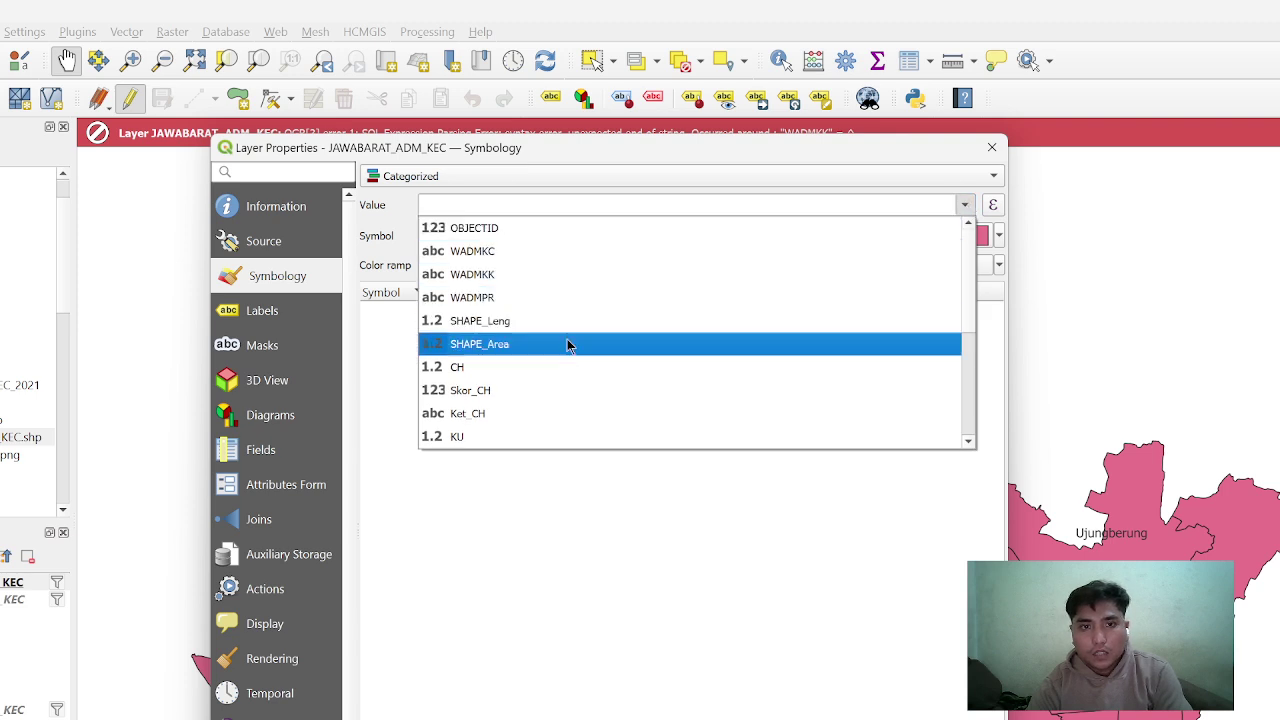
scroll(568, 350, down, 3)
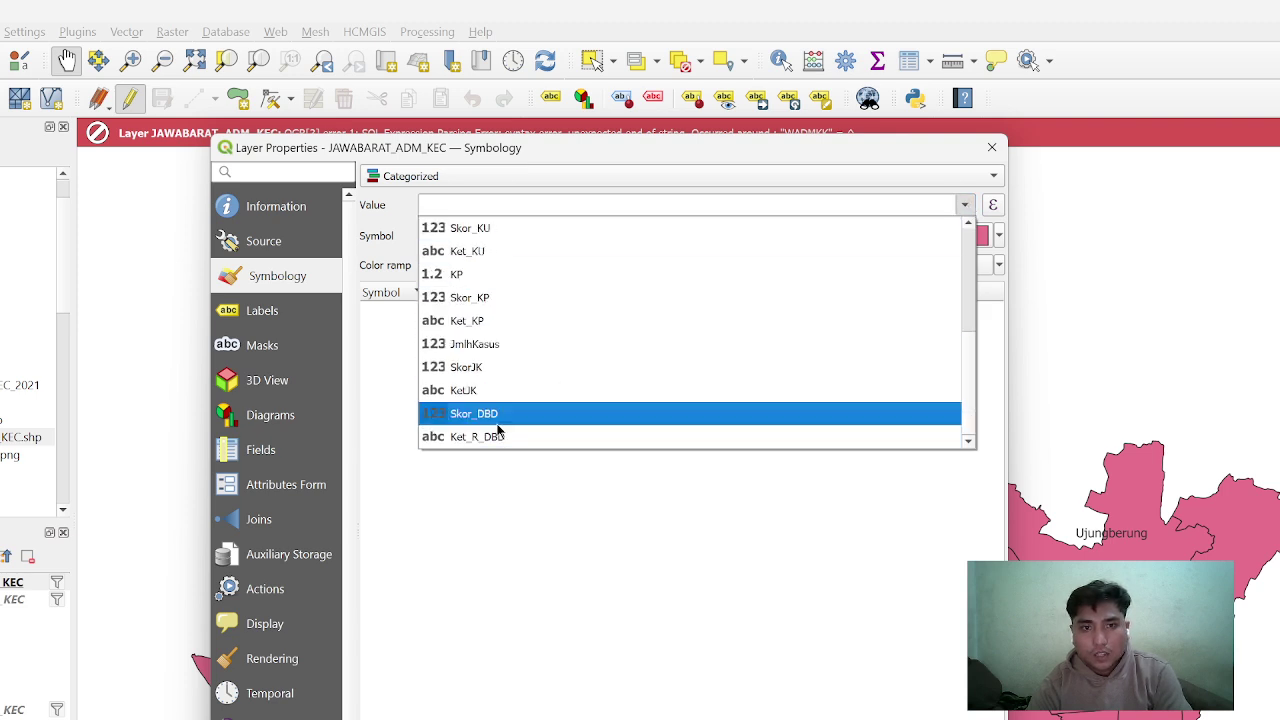
click(494, 418)
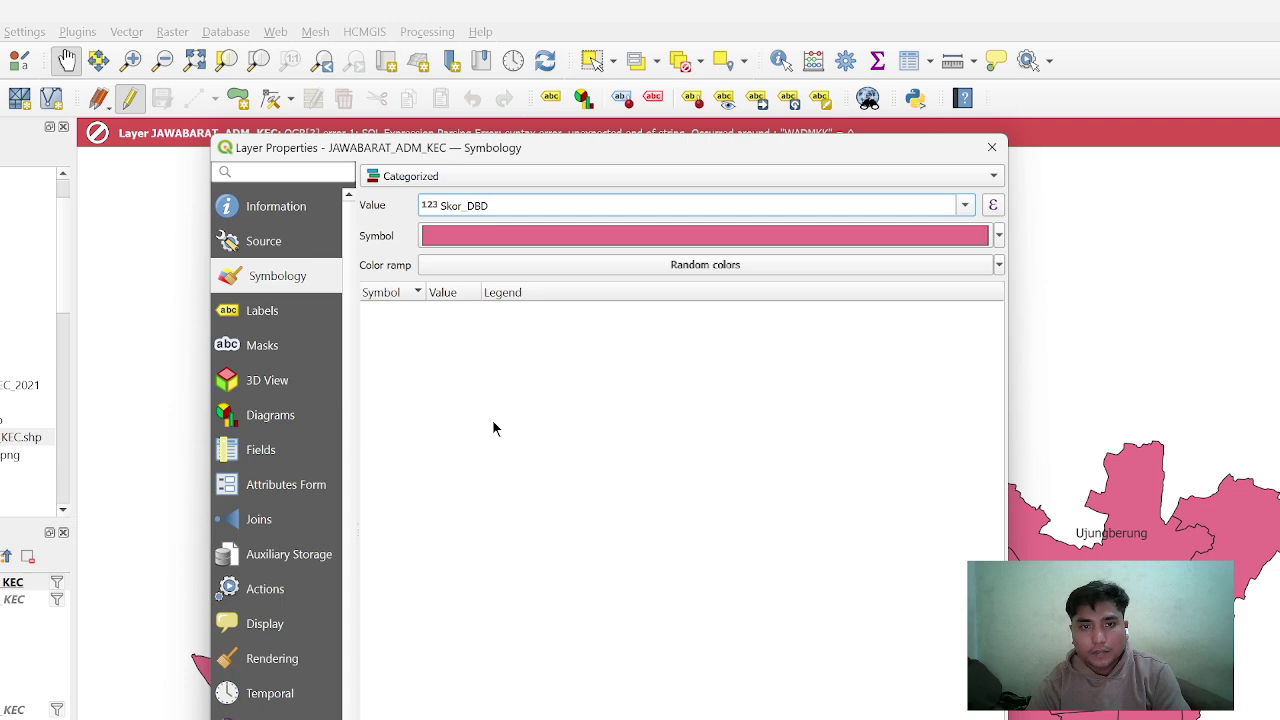
click(965, 206)
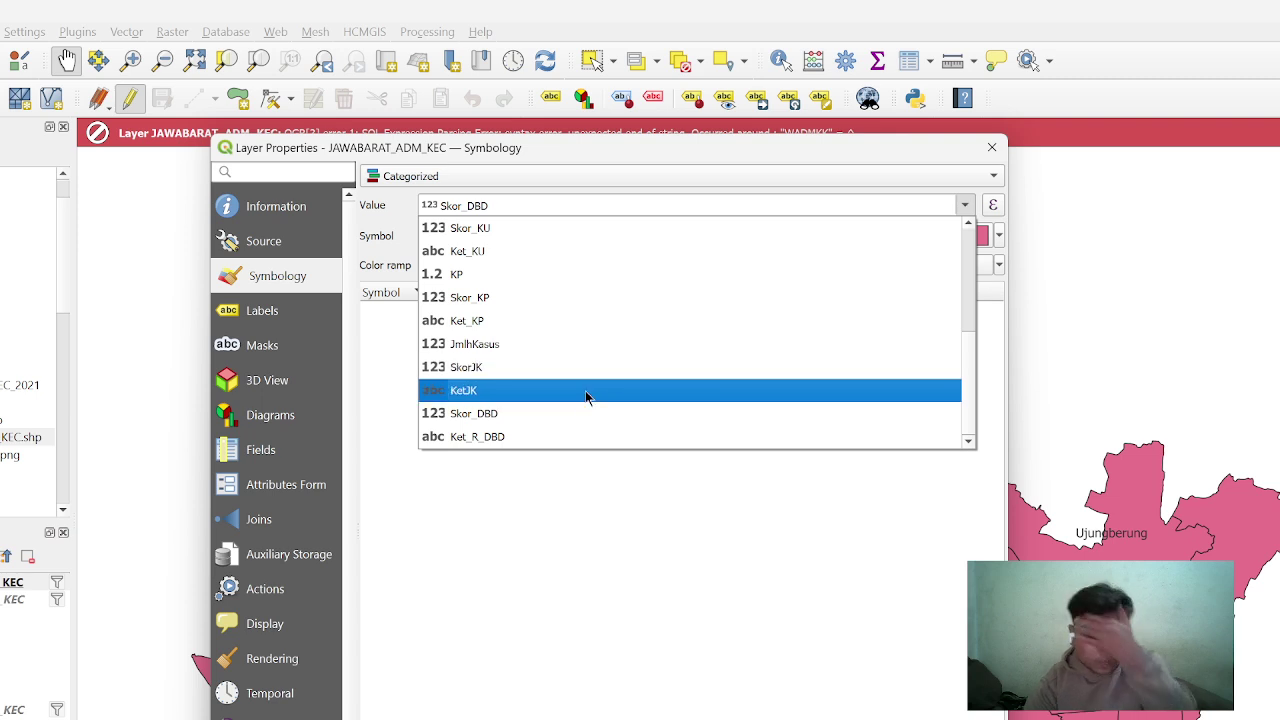
click(490, 440)
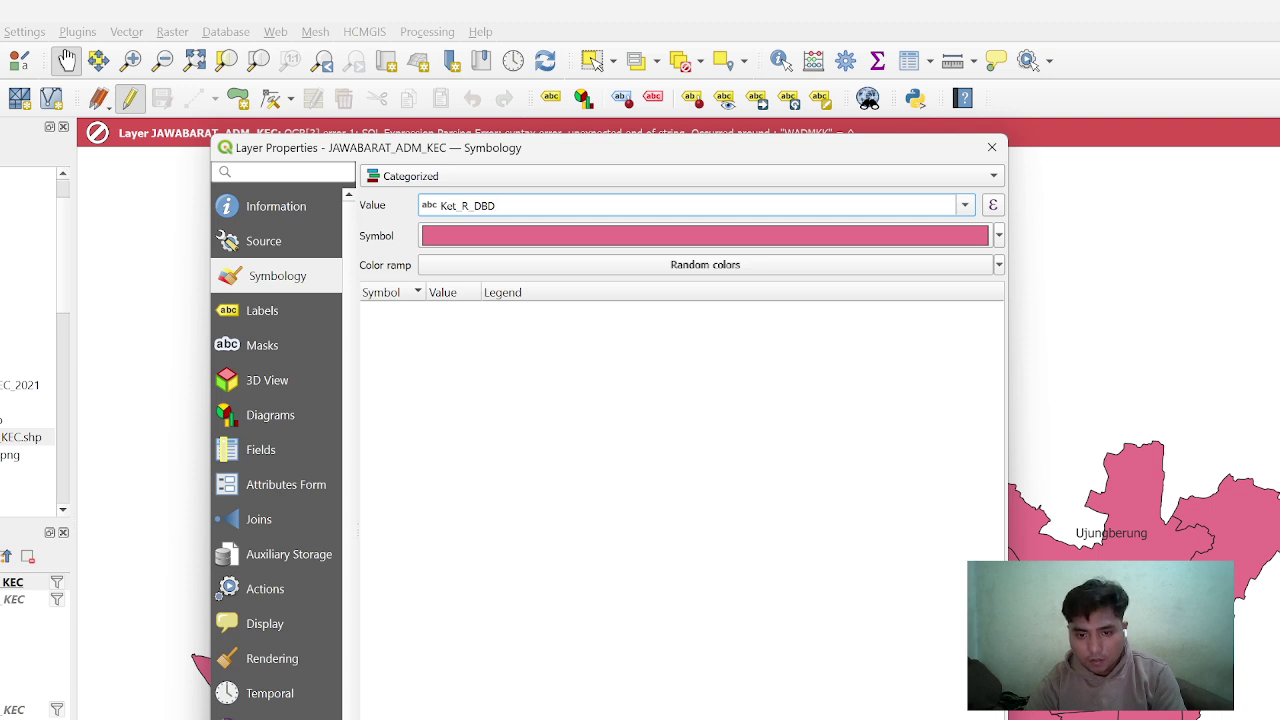
click(417, 665)
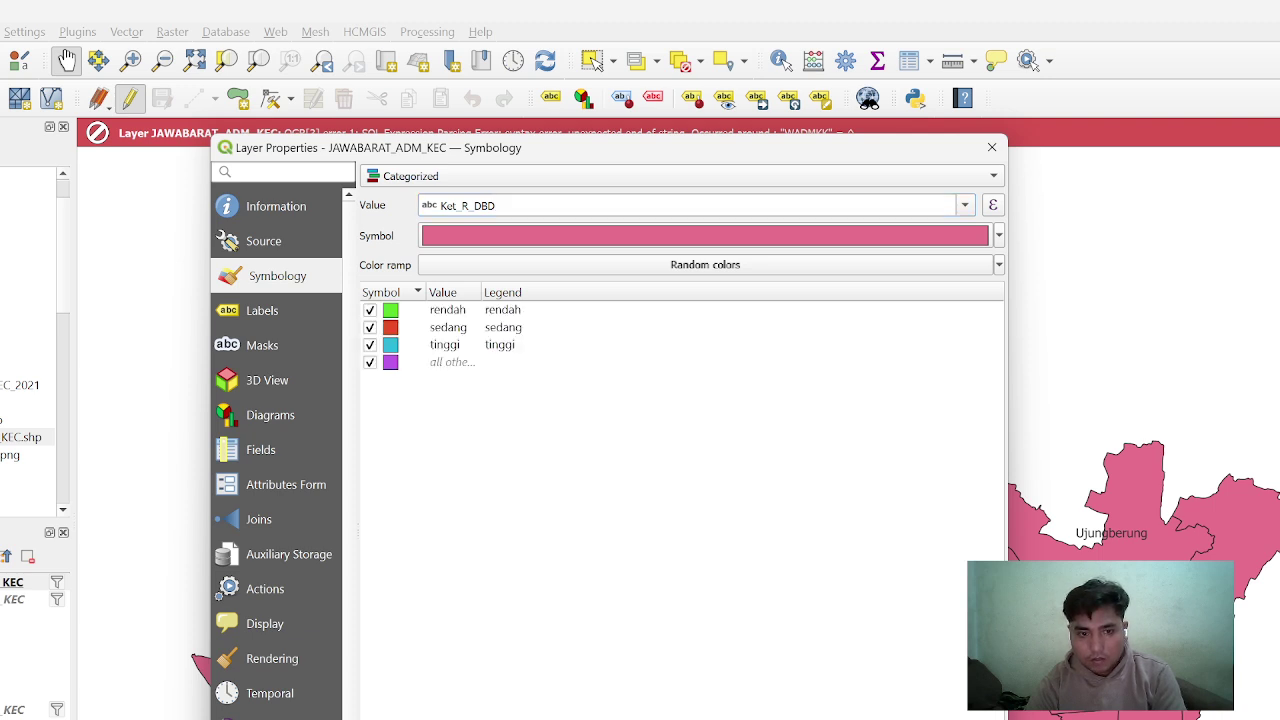
Remove the catch-all category for other values, assign the Reds color ramp, and apply the symbology to the layer
click(437, 362)
key(Delete)
click(557, 264)
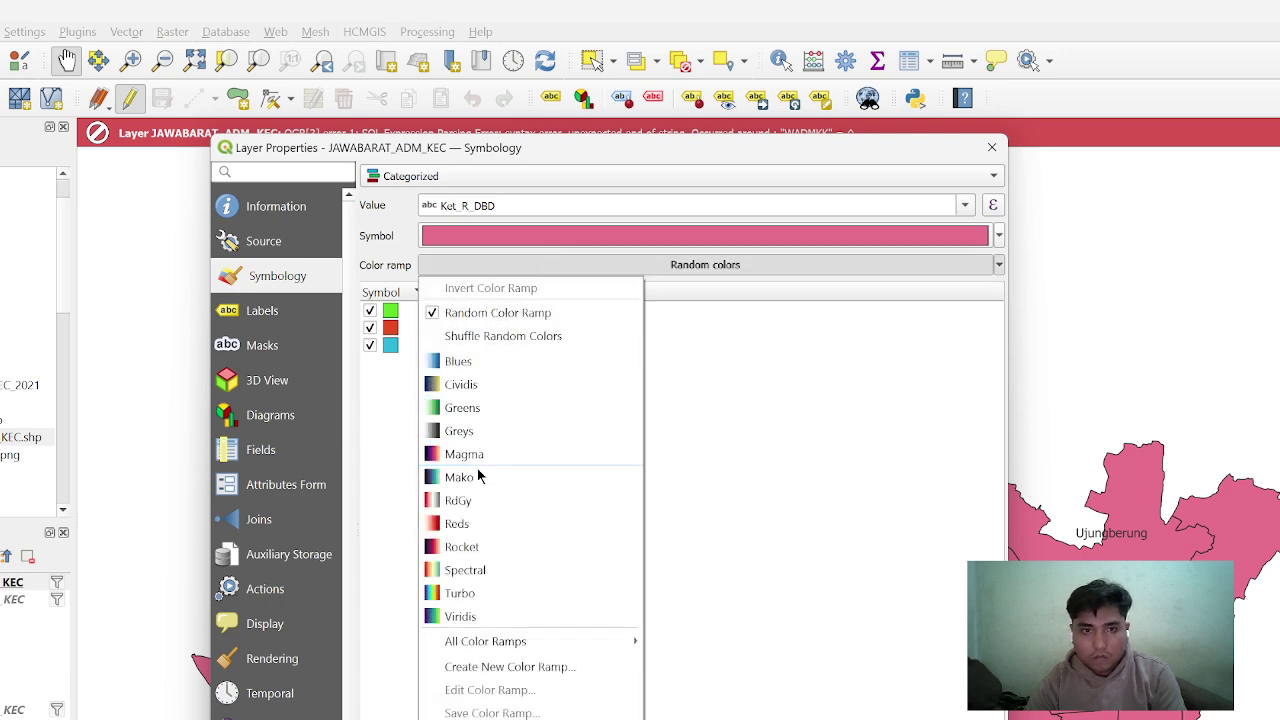
click(460, 523)
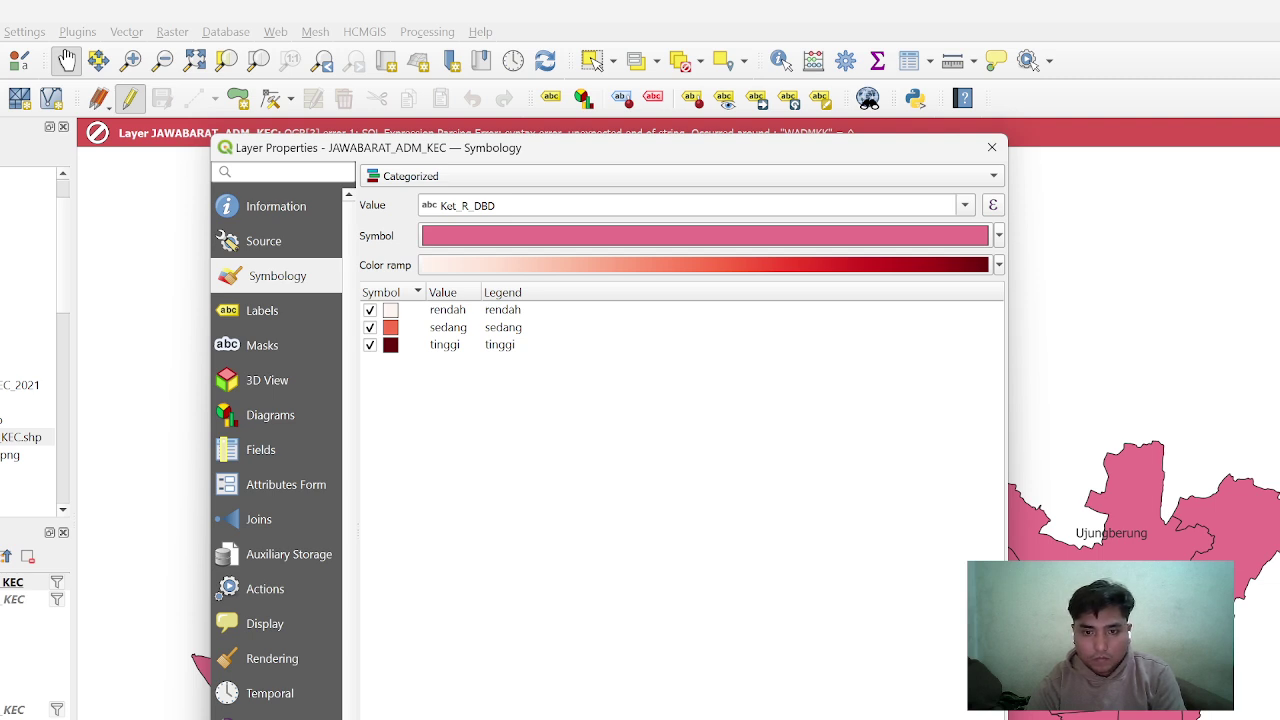
key(Return)
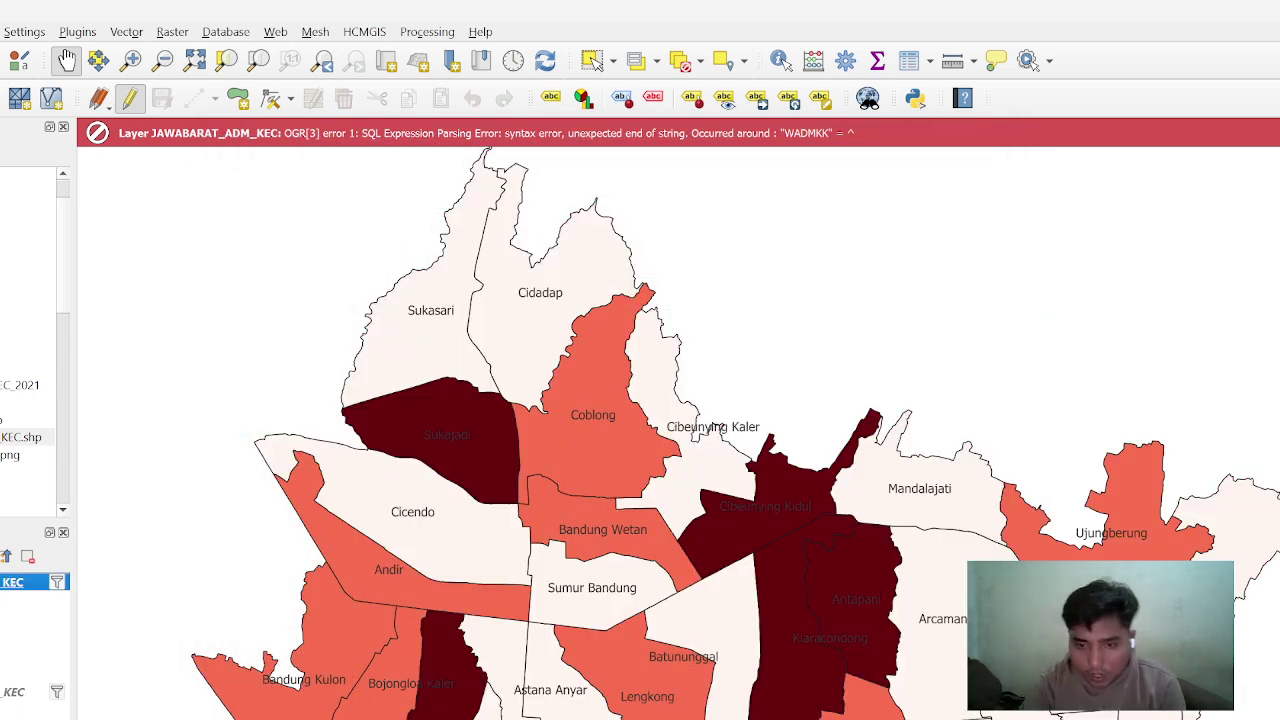
Switch to Nitro PDF Pro to compare the styled districts with the article's Gambar 7 vulnerability map, and return to QGIS
key(alt+Tab)
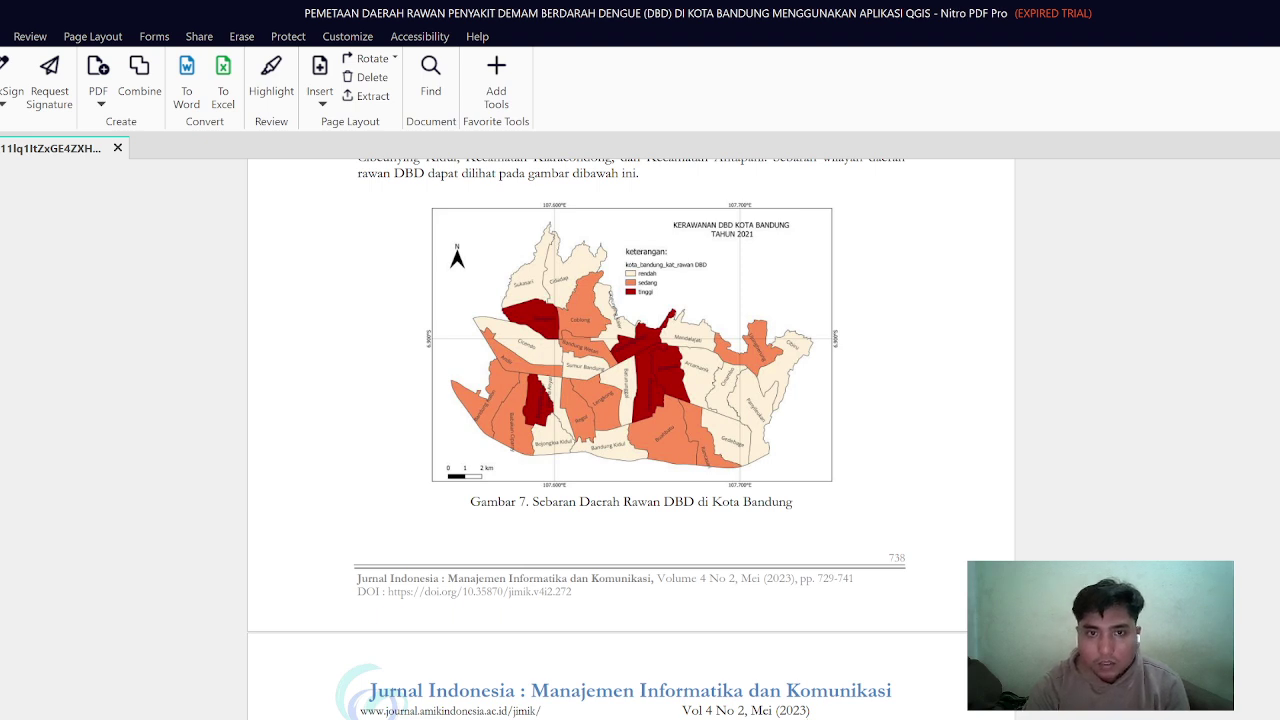
key(alt+Tab)
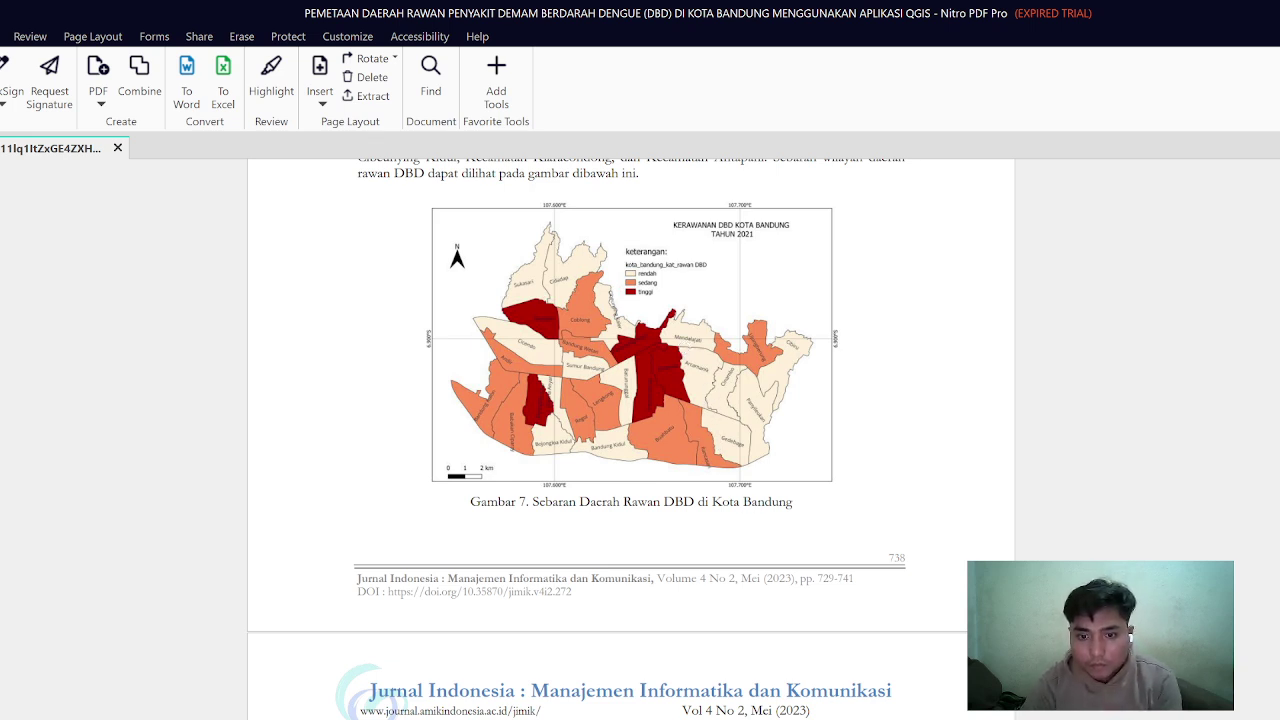
key(alt+Tab)
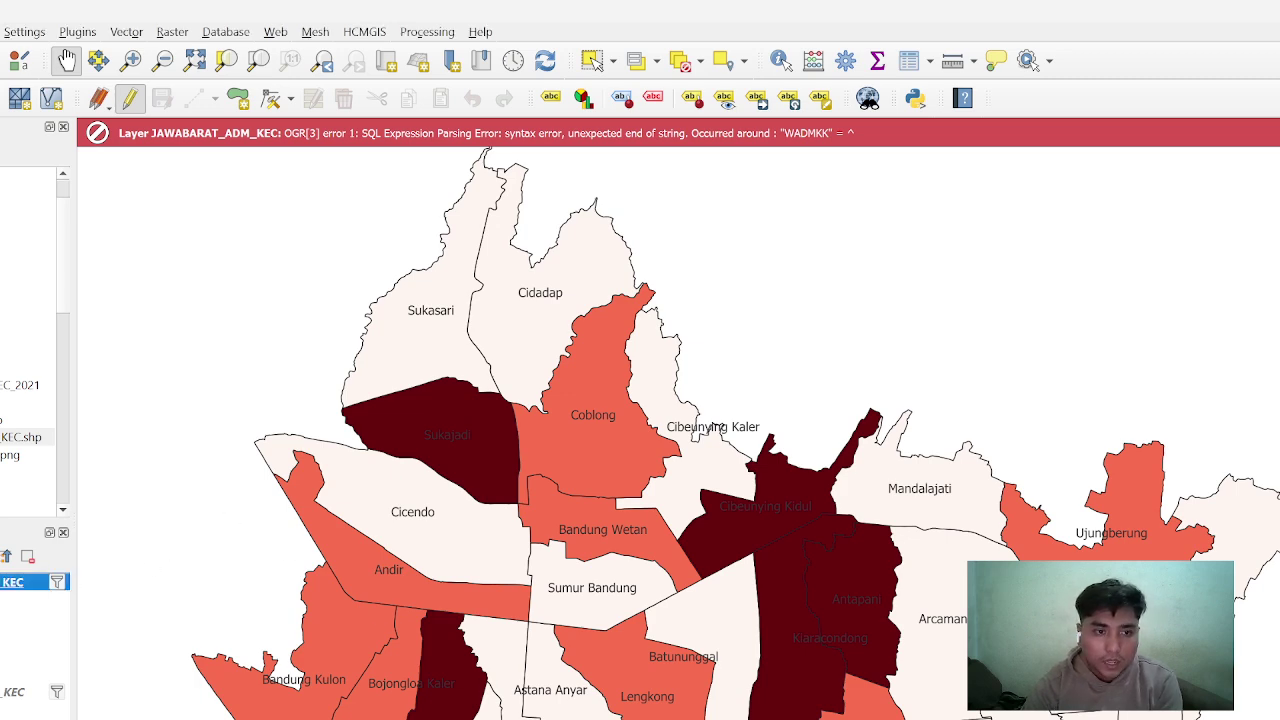
Open the attribute table of JAWABARAT_ADM_KEC and review the score and class columns for CH, KU, KP and case counts
right_click(20, 582)
click(48, 330)
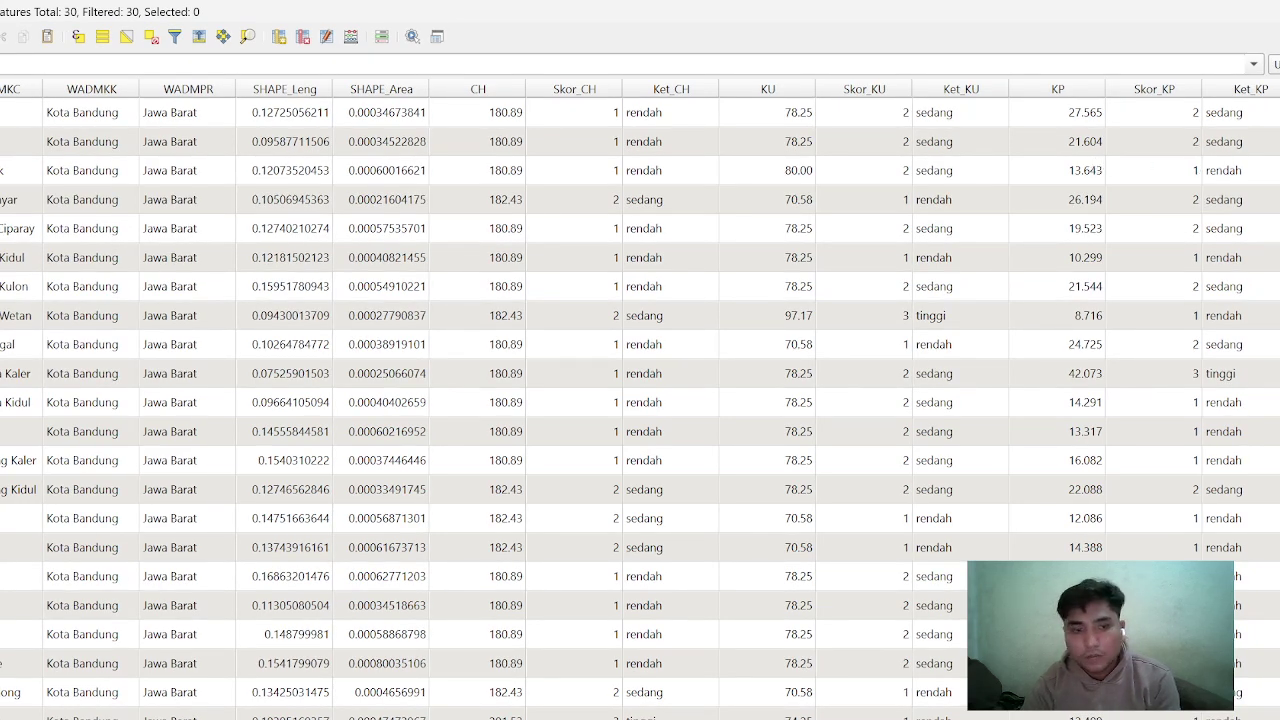
scroll(640, 400, right, 2)
scroll(640, 400, right, 6)
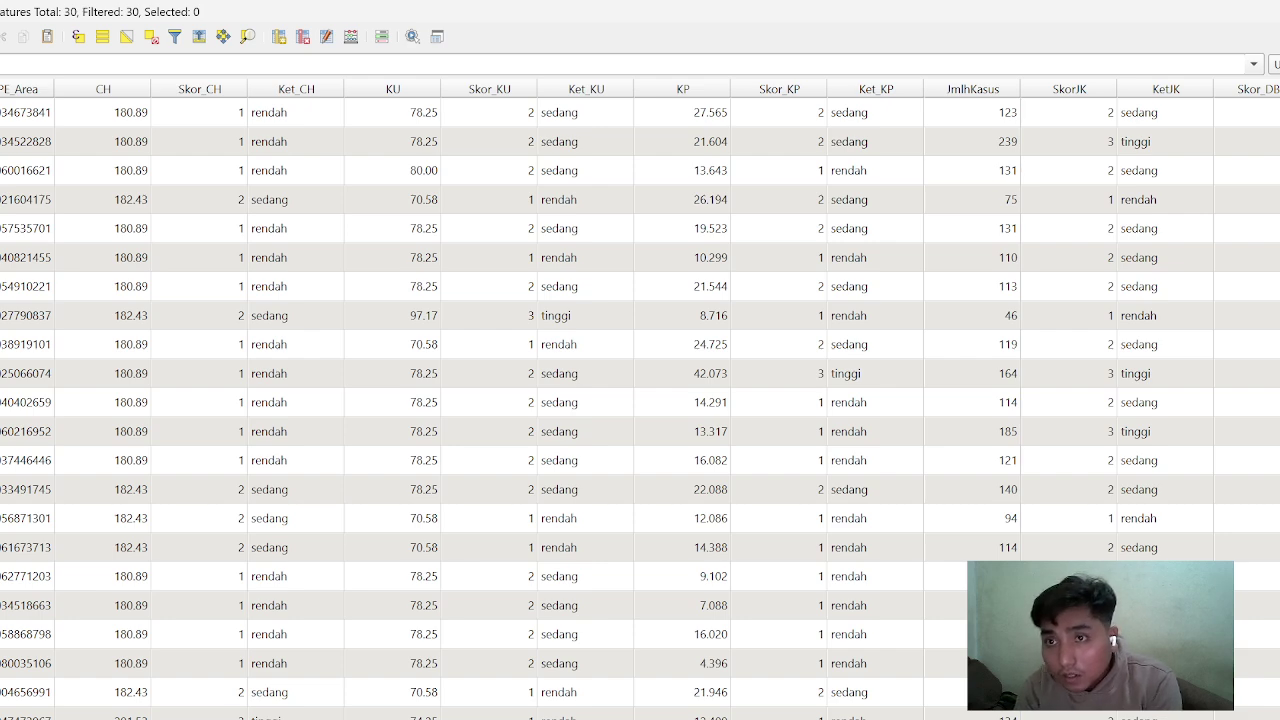
scroll(640, 400, down, 1)
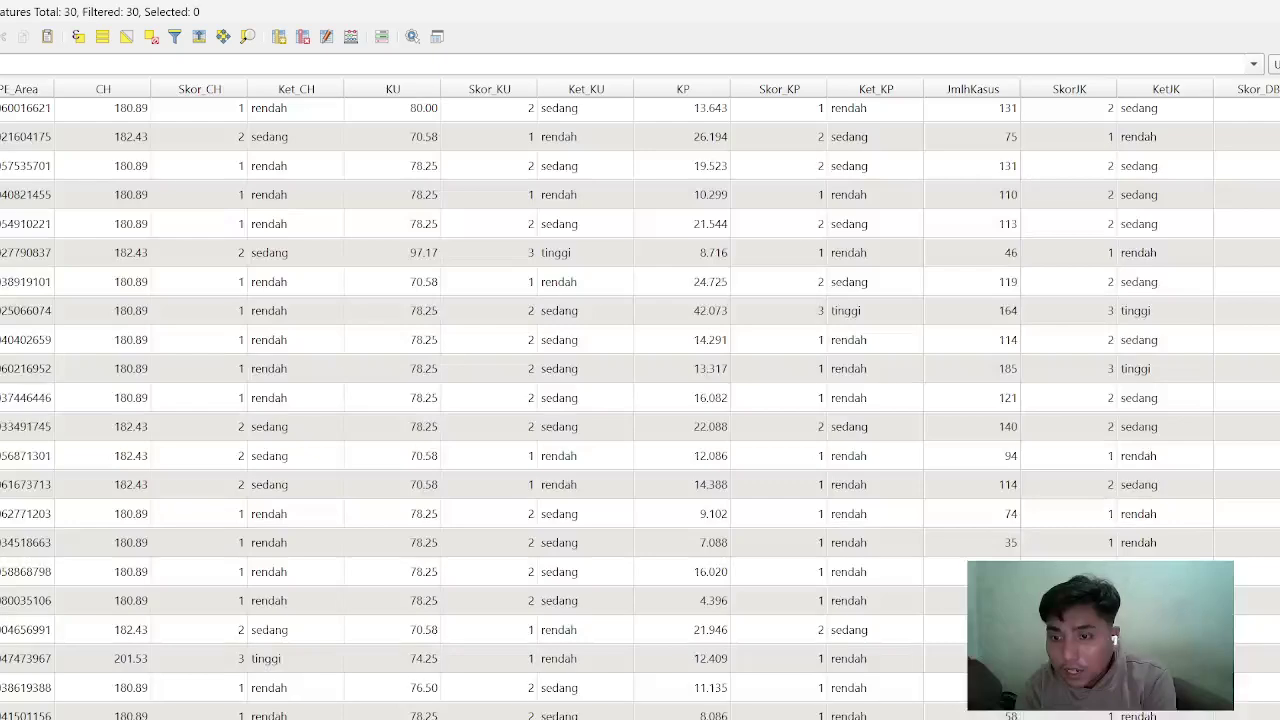
scroll(961, 184, up, 1)
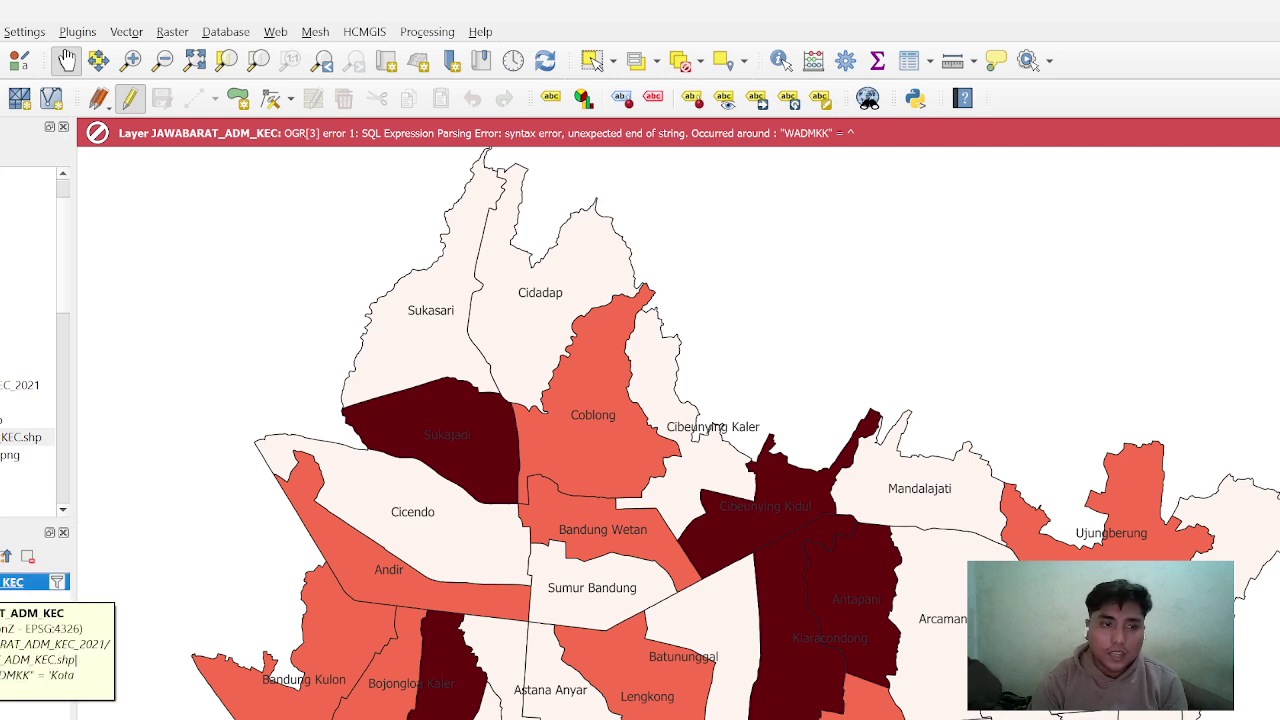
Create a new print layout titled rawan_dbd, consulting the article's section 3.5 map for reference
click(2, 32)
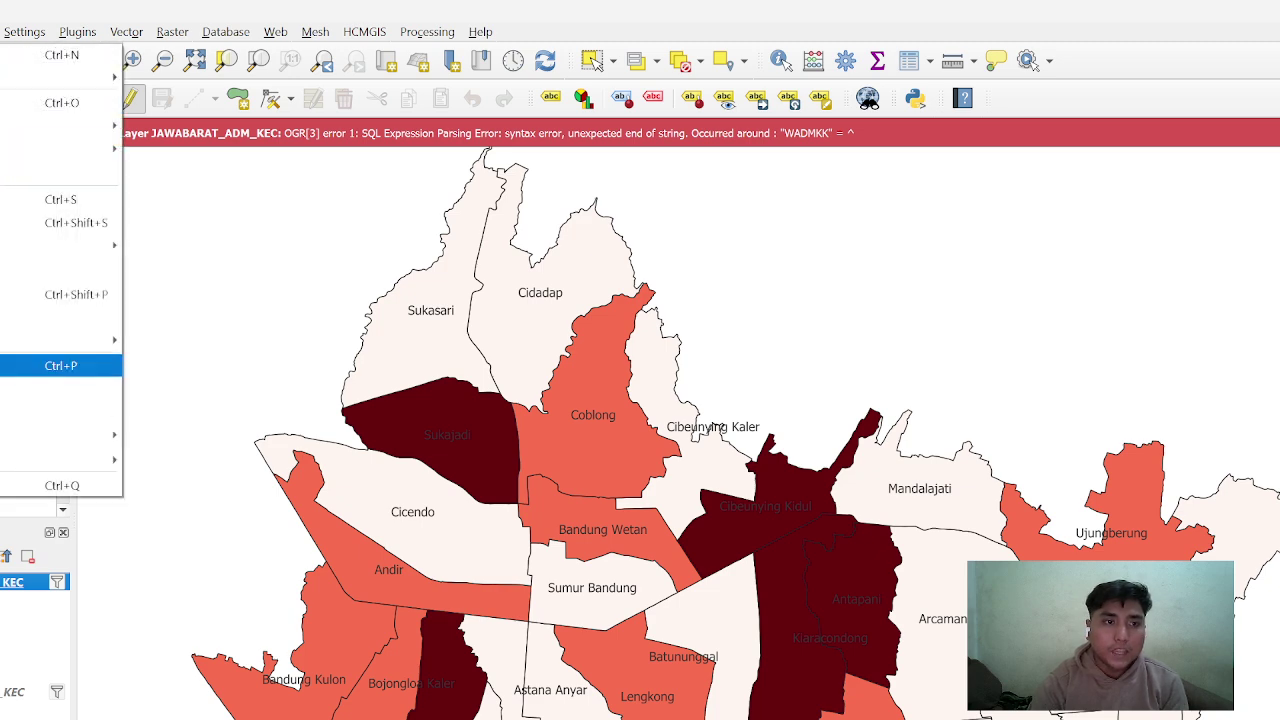
click(60, 365)
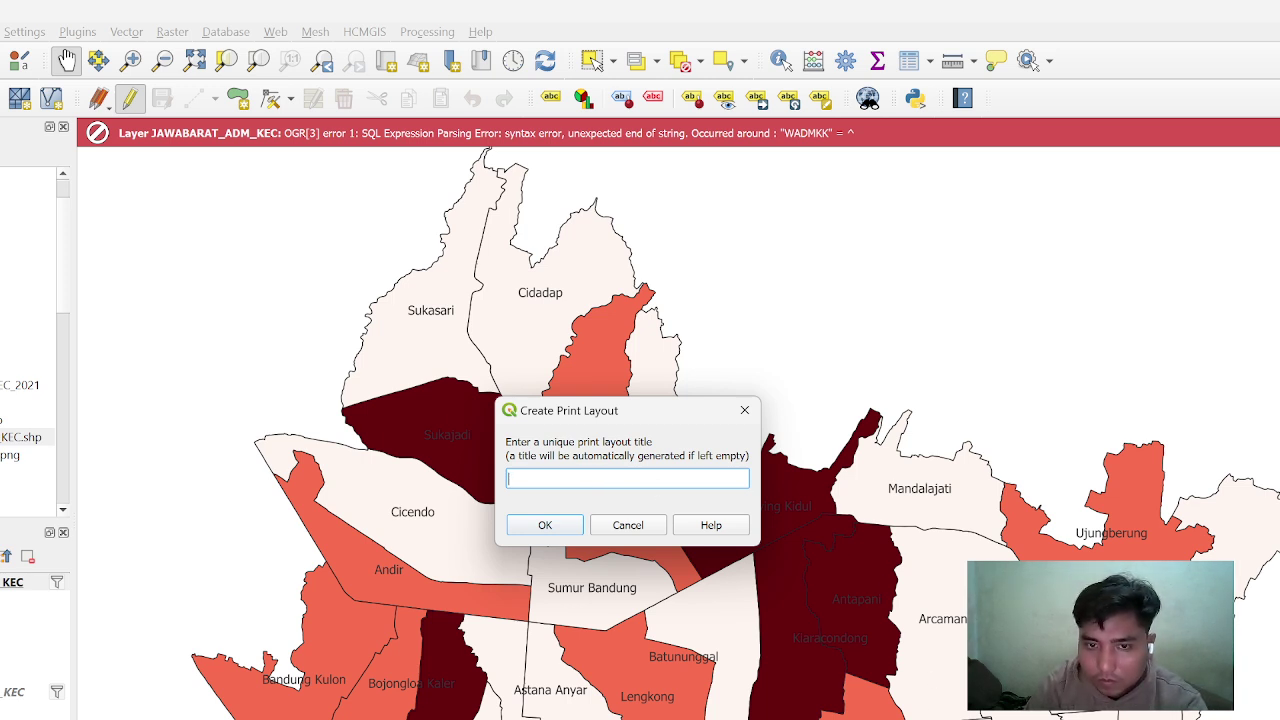
key(alt+Tab)
scroll(608, 440, down, 1)
scroll(608, 440, up, 3)
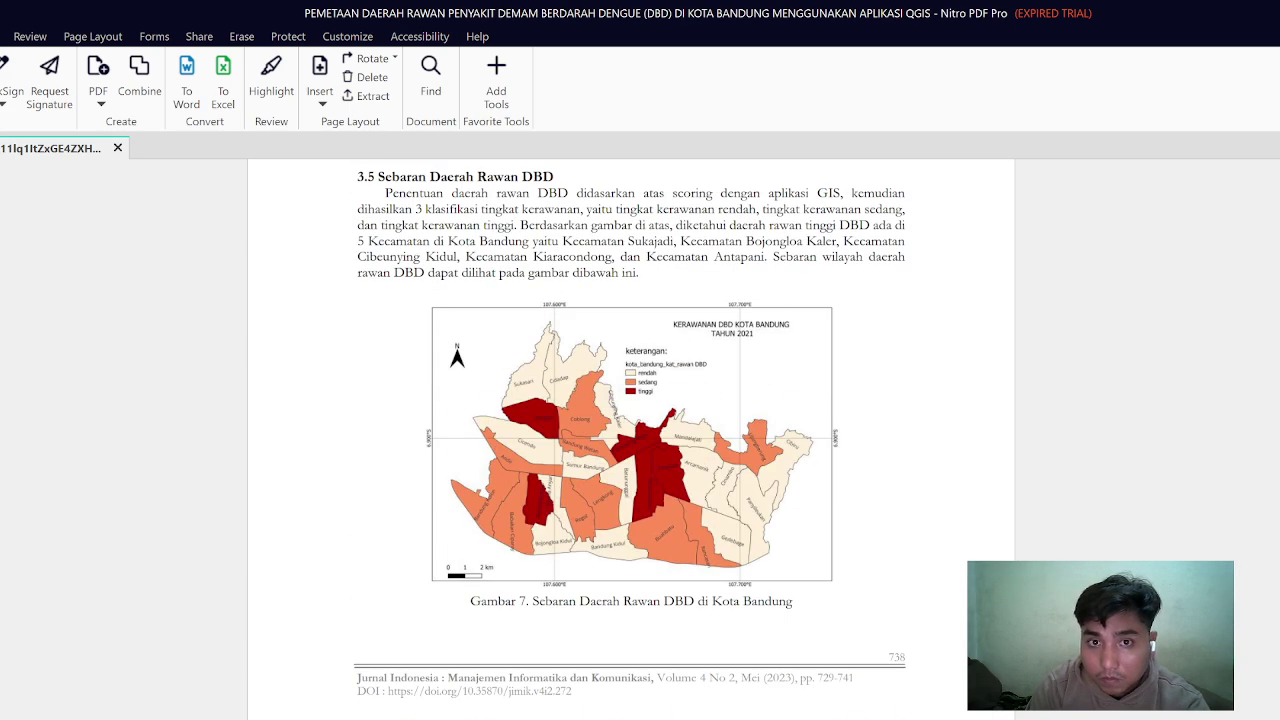
scroll(630, 428, up, 2)
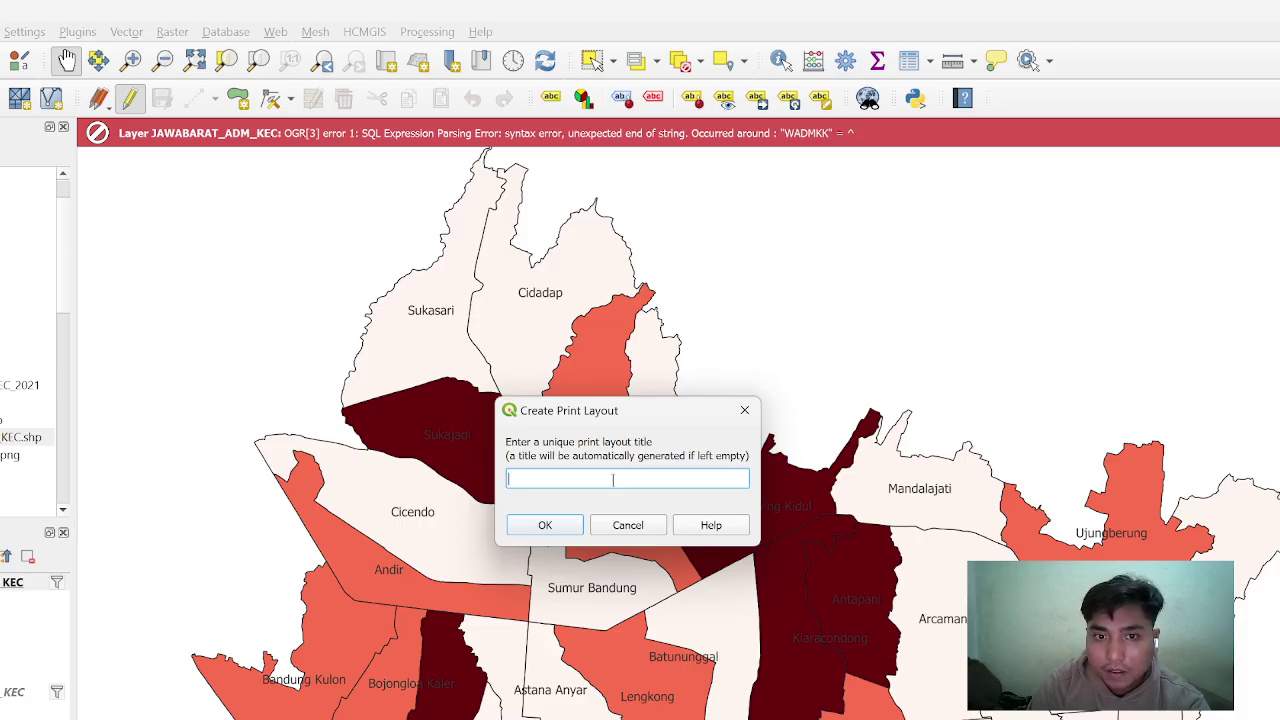
text(raw)
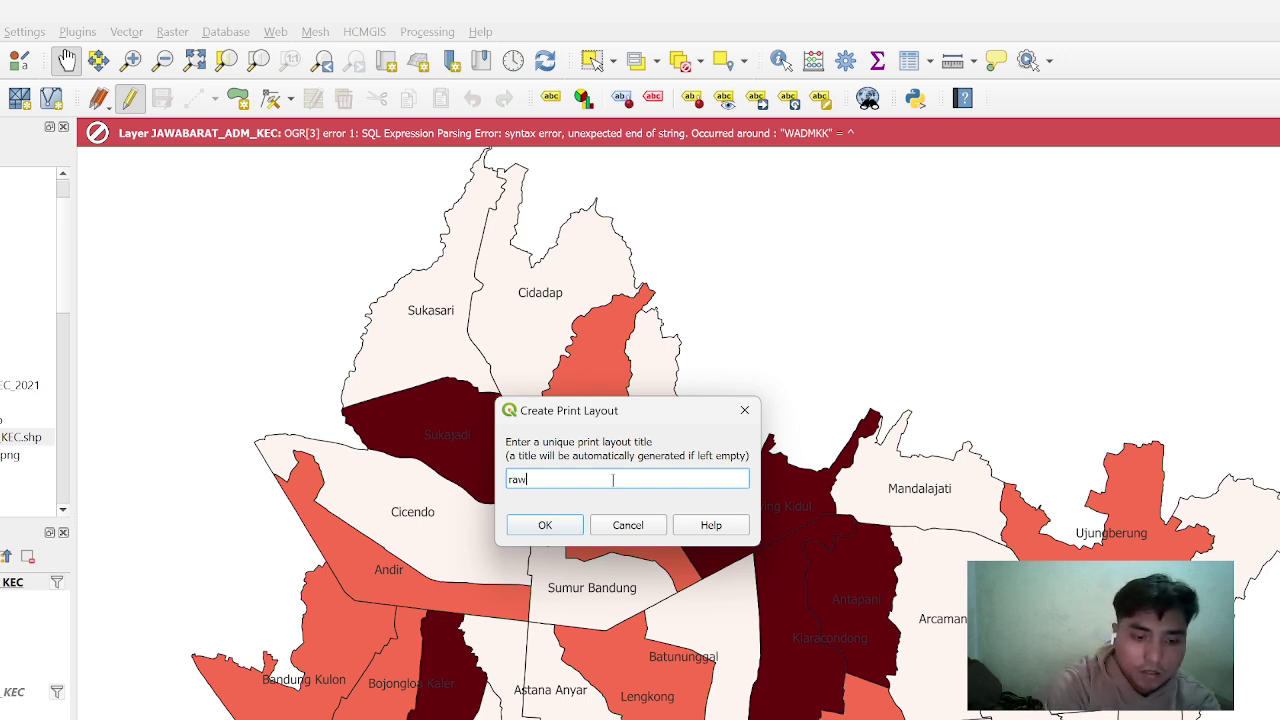
text(an dbd)
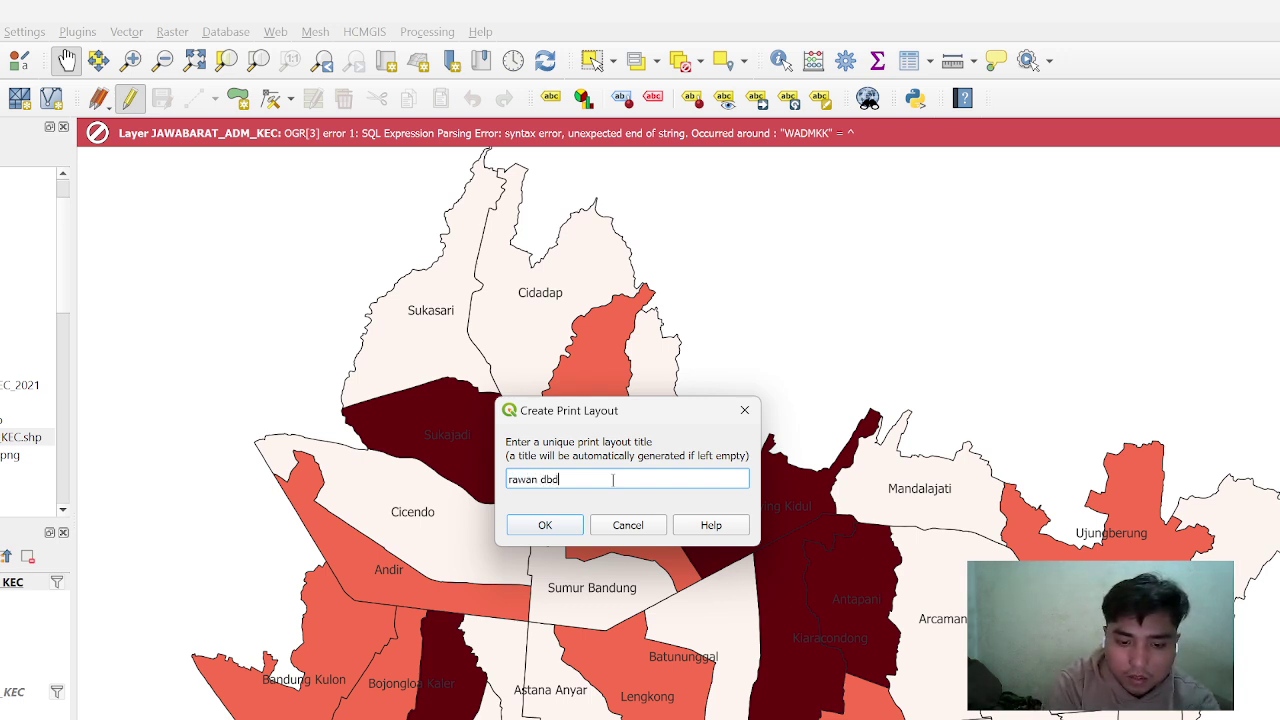
key(BackSpace)
key(BackSpace)
key(BackSpace)
key(BackSpace)
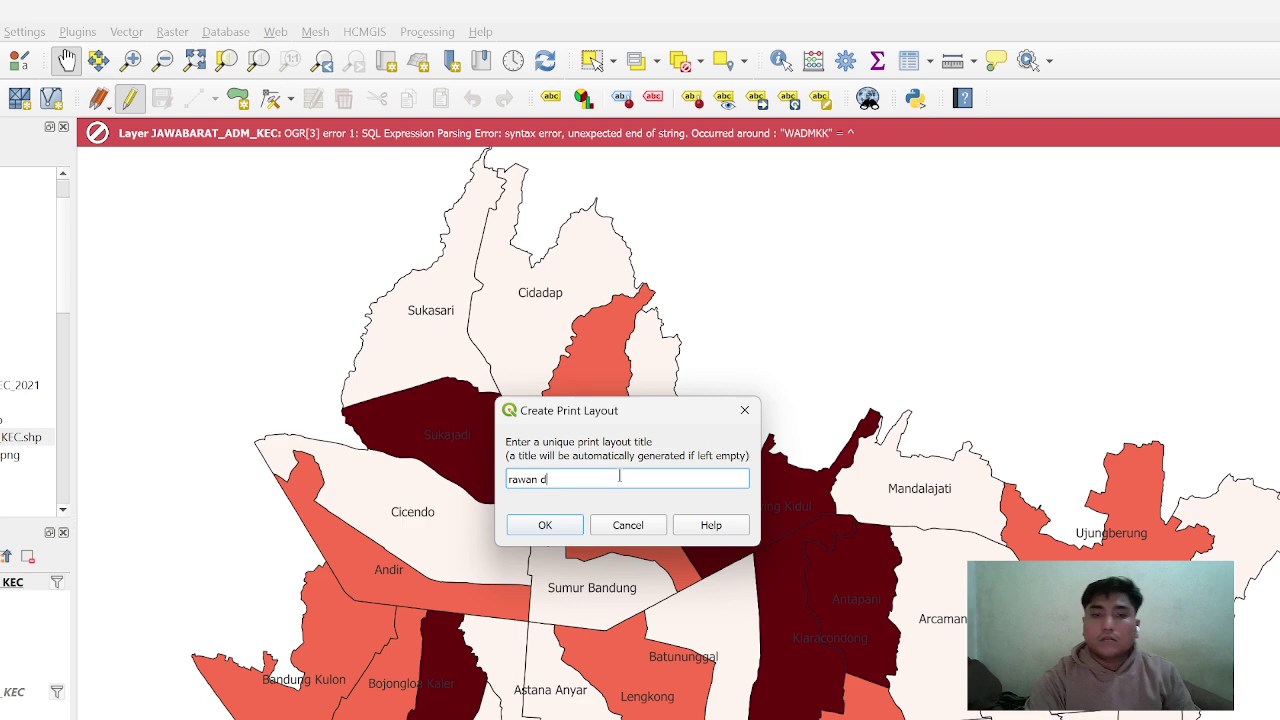
text(_dbd)
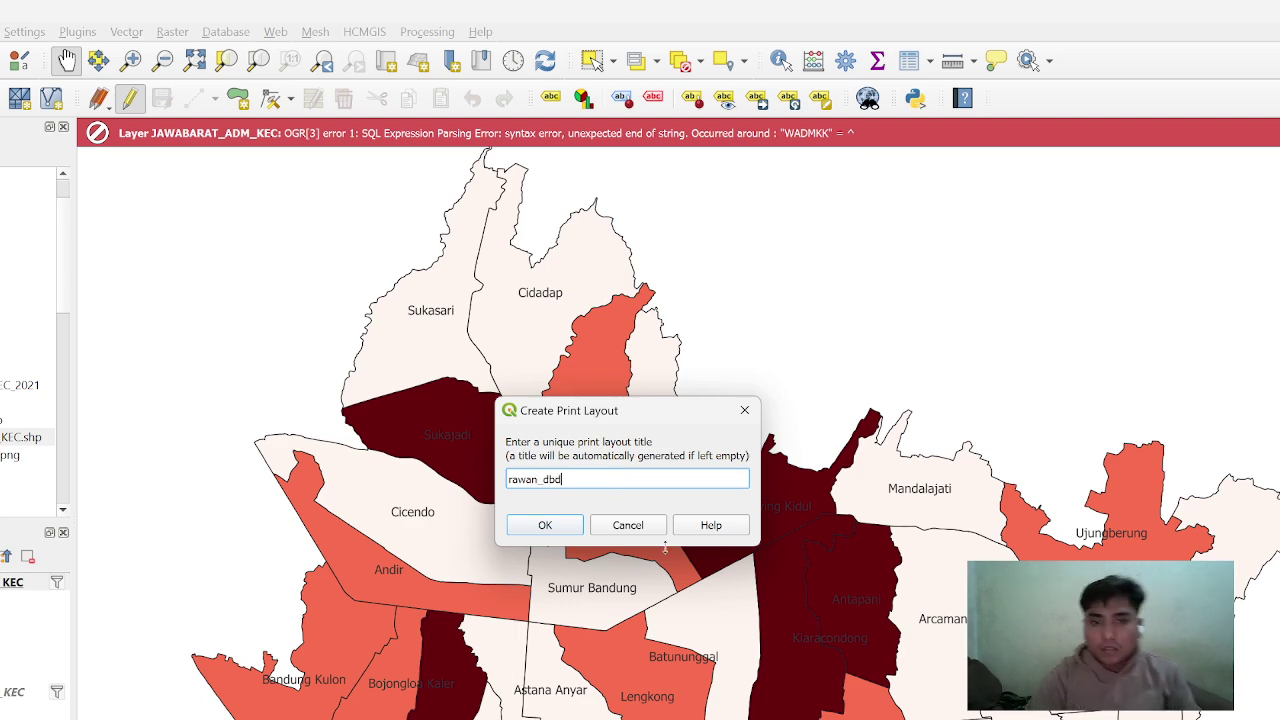
click(541, 526)
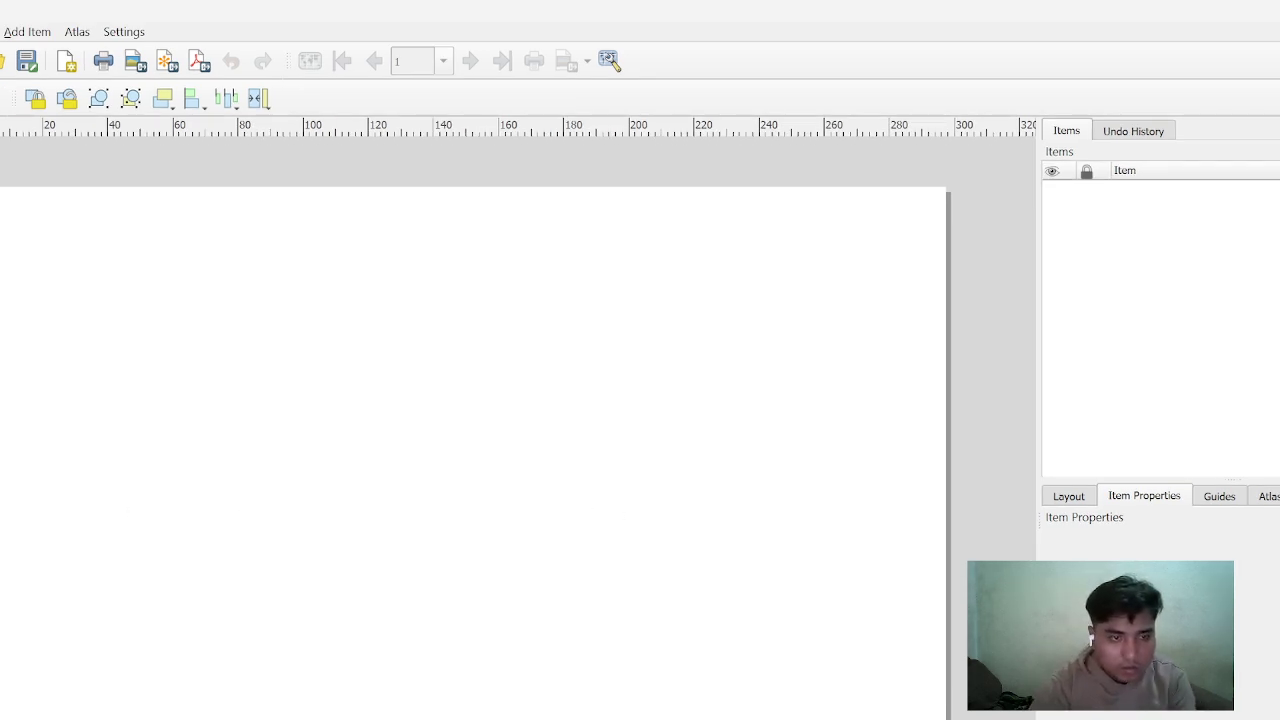
Draw a rectangle frame just inside the page edges and add the district map within it
click(0, 514)
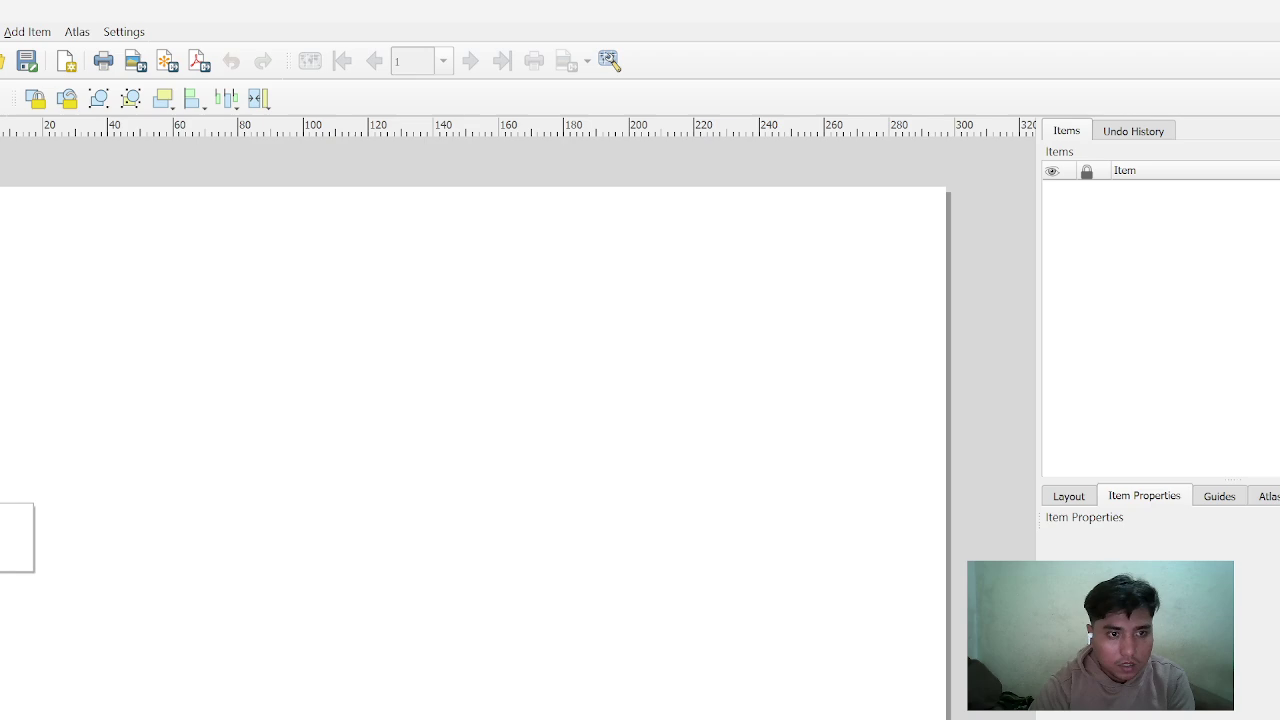
click(2, 514)
drag(2, 197, 932, 719)
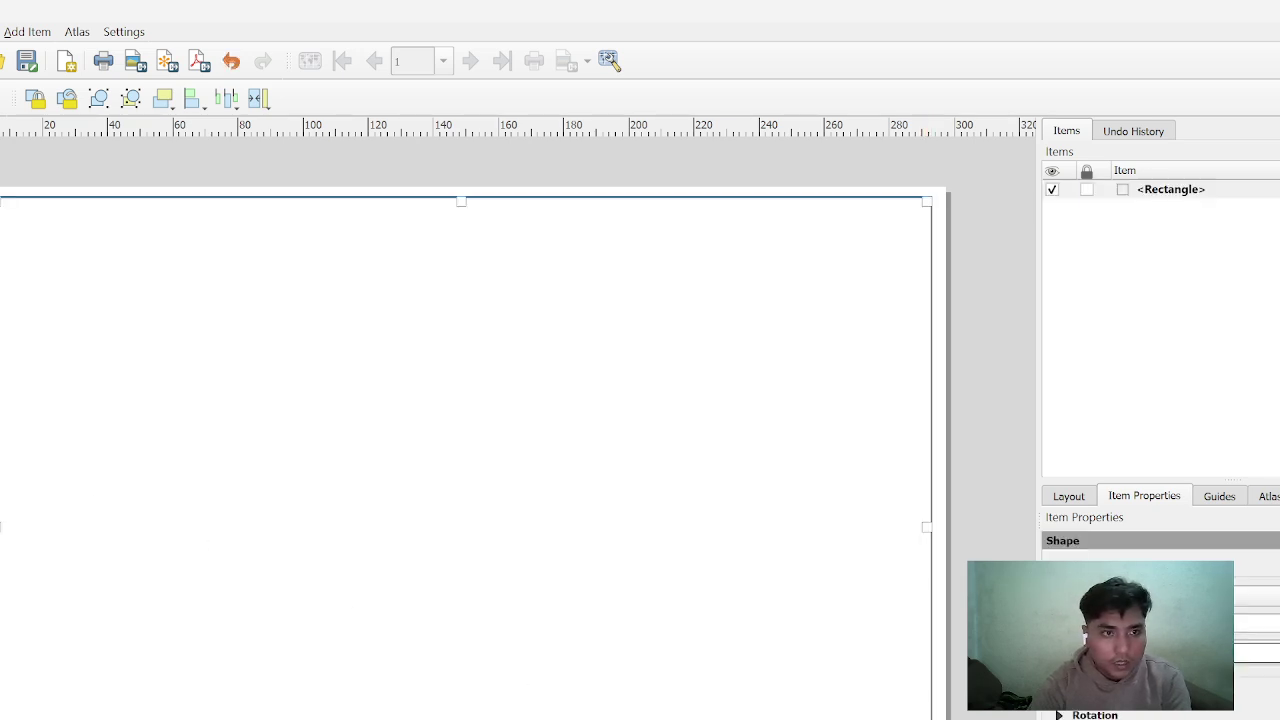
mouse_move(6, 218)
mouse_down()
mouse_move(288, 449)
mouse_move(1002, 719)
mouse_move(826, 719)
mouse_move(916, 719)
mouse_up()
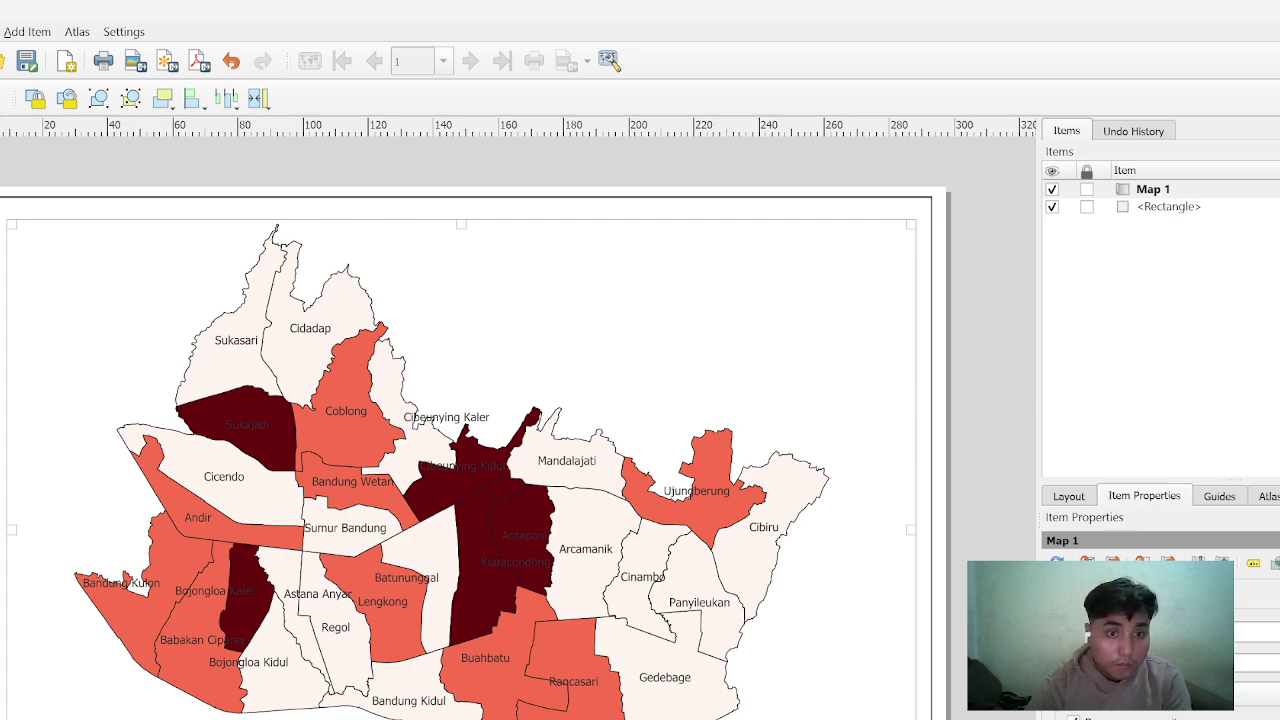
Add a grid to Map 1 with its interval fitted to segment width and a minimum of 90 mm
click(1092, 497)
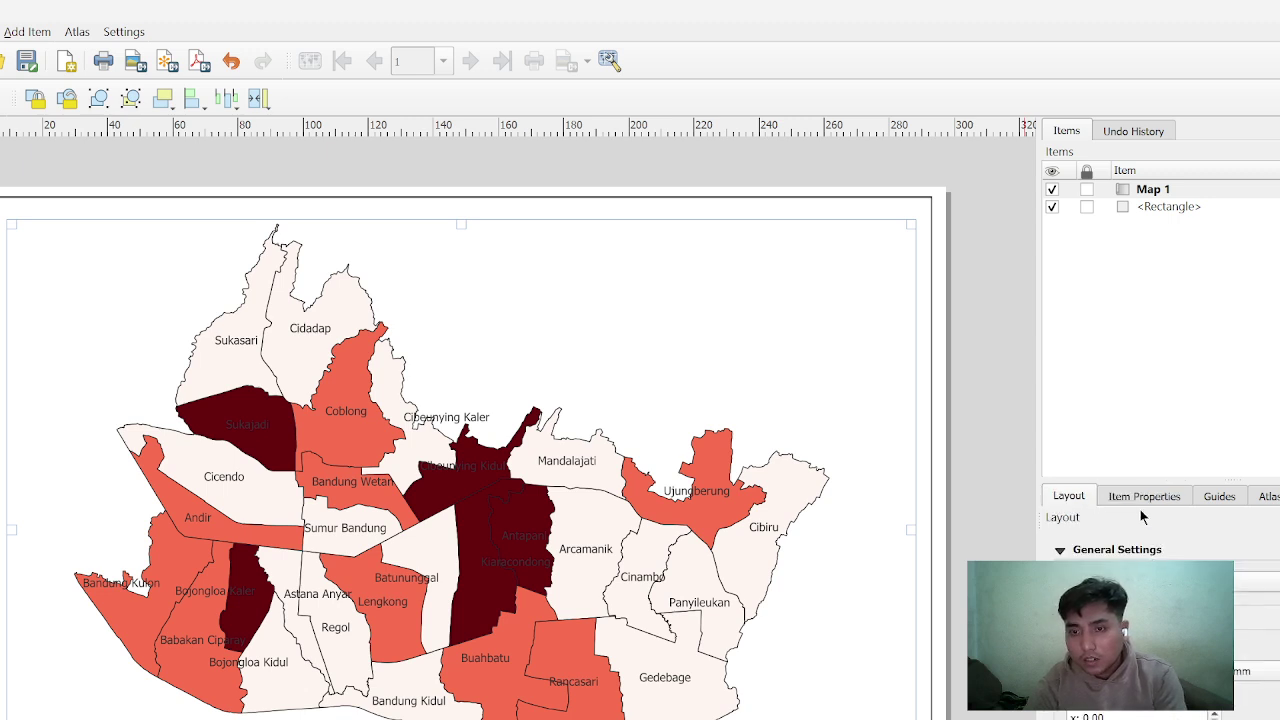
click(1141, 497)
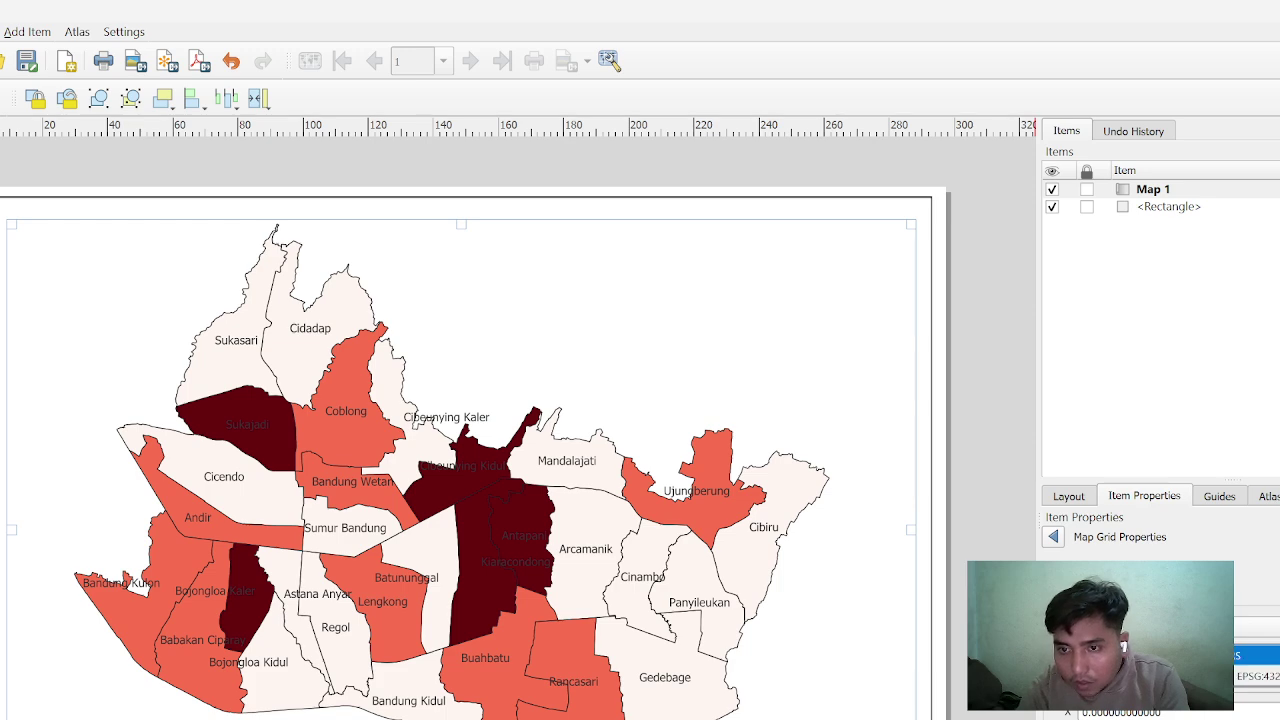
click(1216, 684)
click(1216, 711)
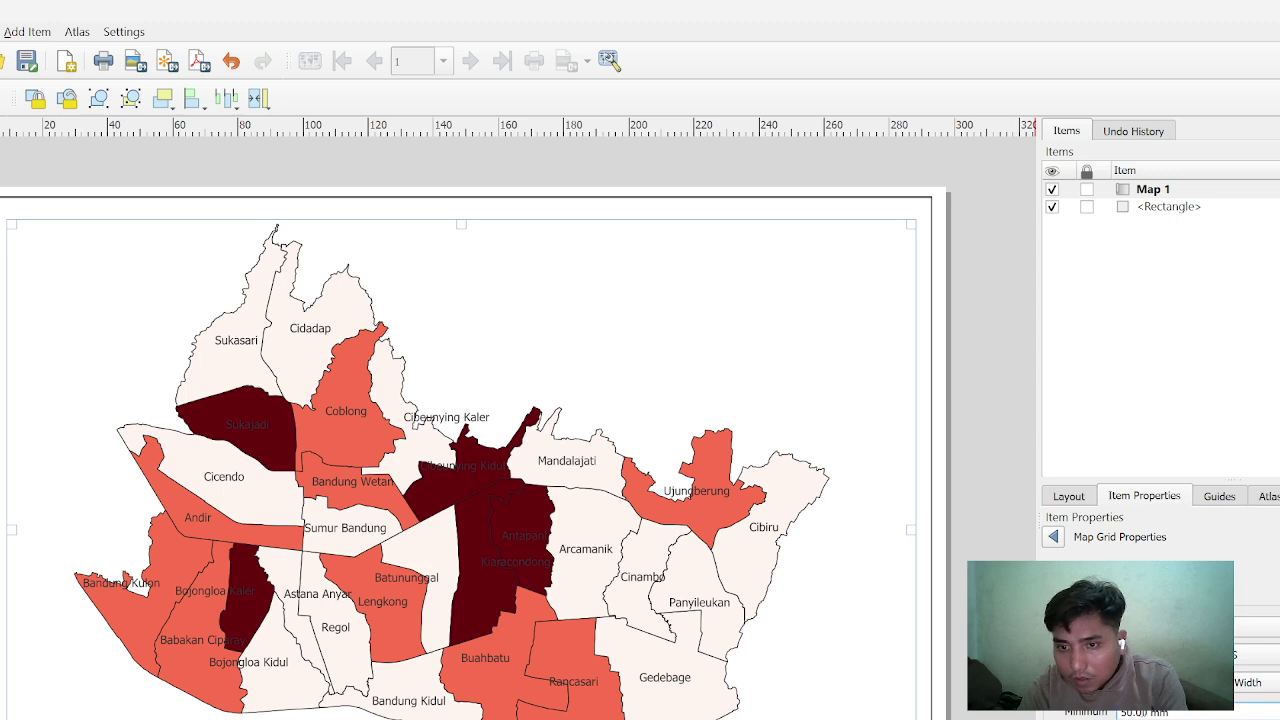
key(BackSpace)
text(0)
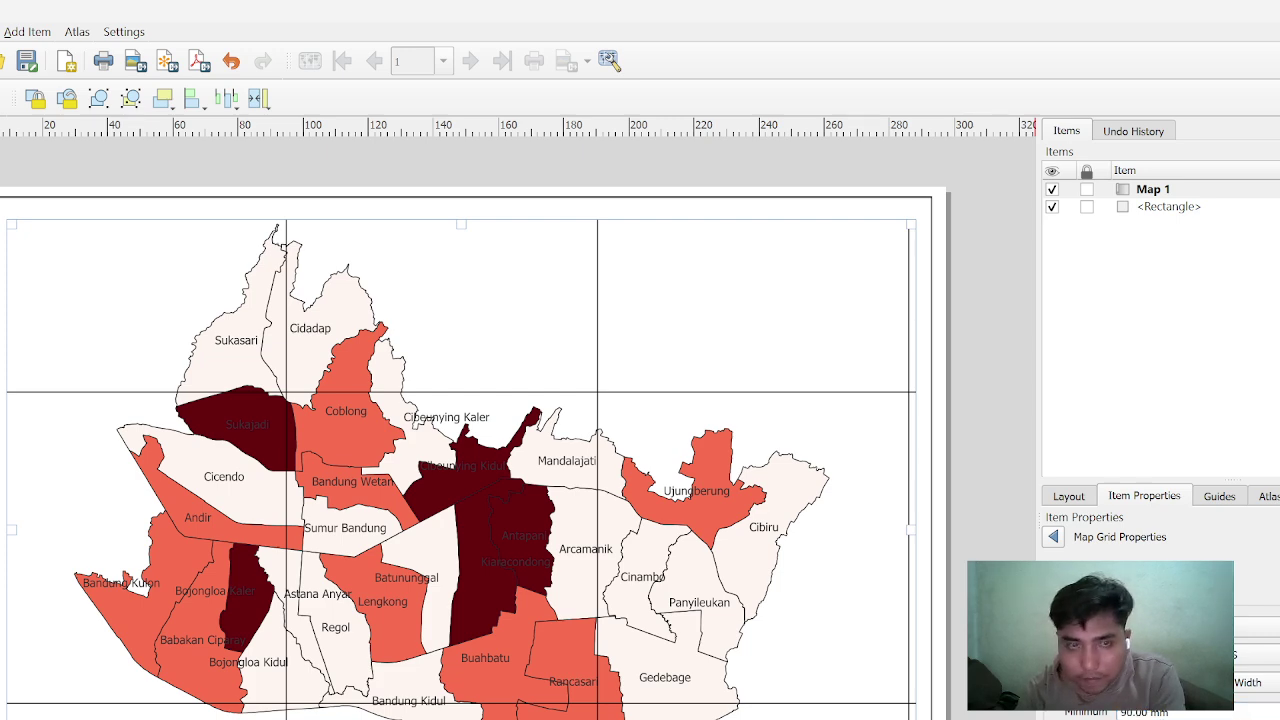
Change the map grid's line style to a thinner line
scroll(1160, 630, down, 5)
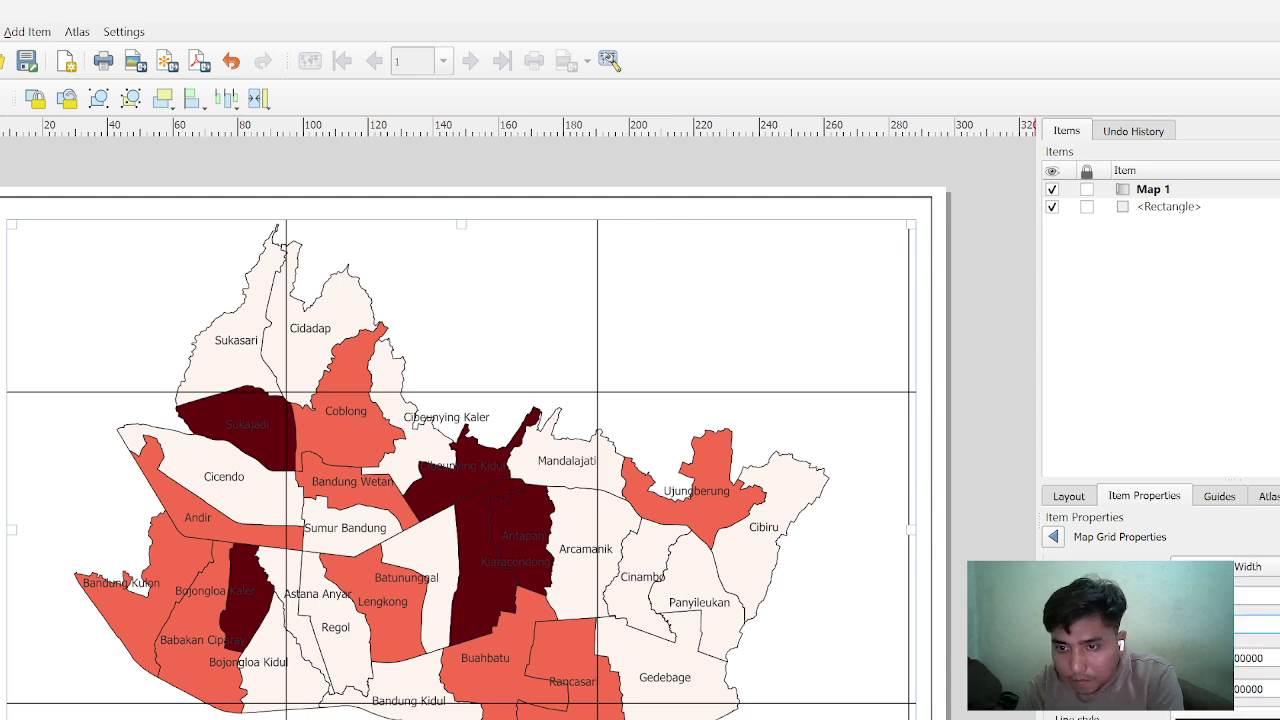
click(1225, 716)
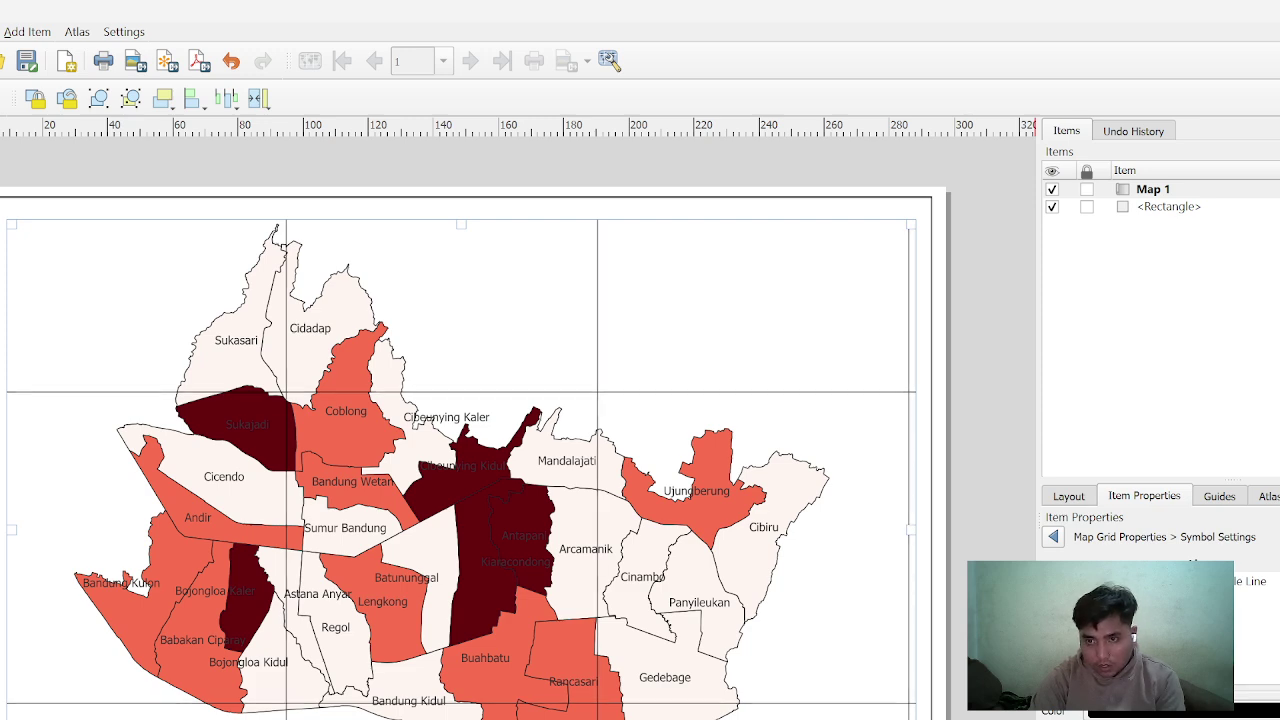
click(1053, 536)
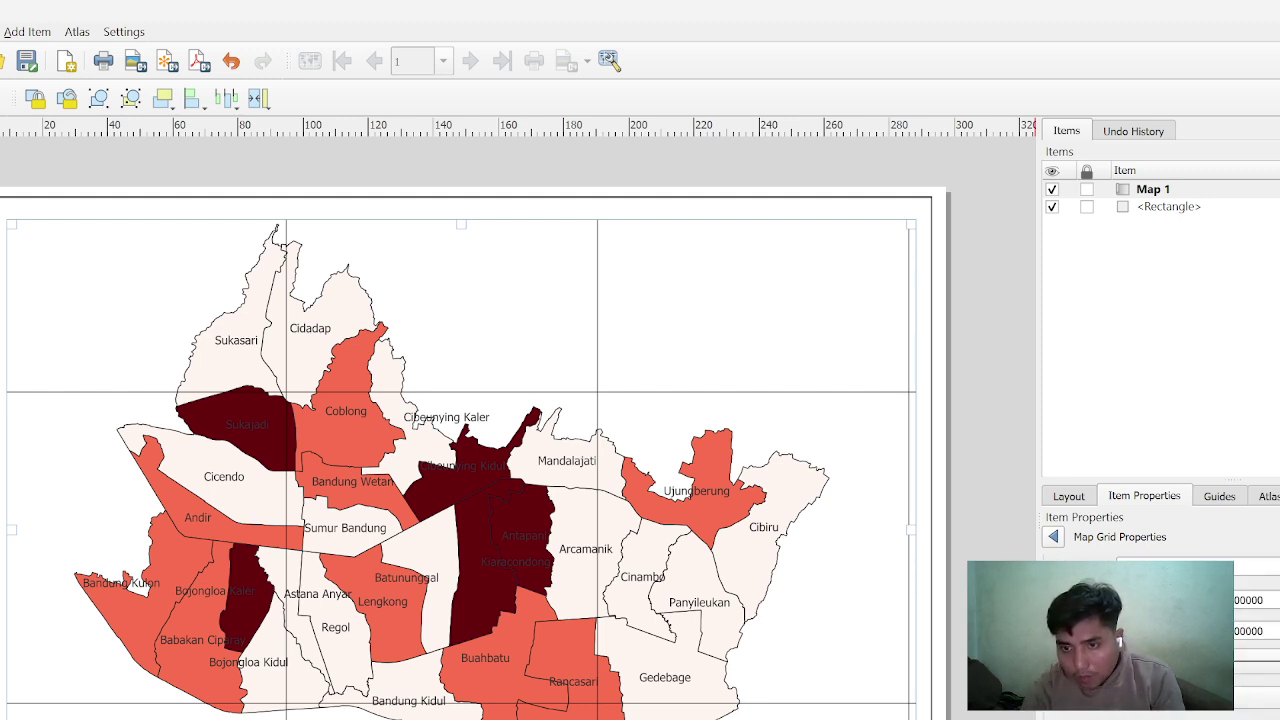
Give the map grid a zebra frame and draw its coordinates, with the right-side coordinates oriented vertically
scroll(1160, 620, down, 5)
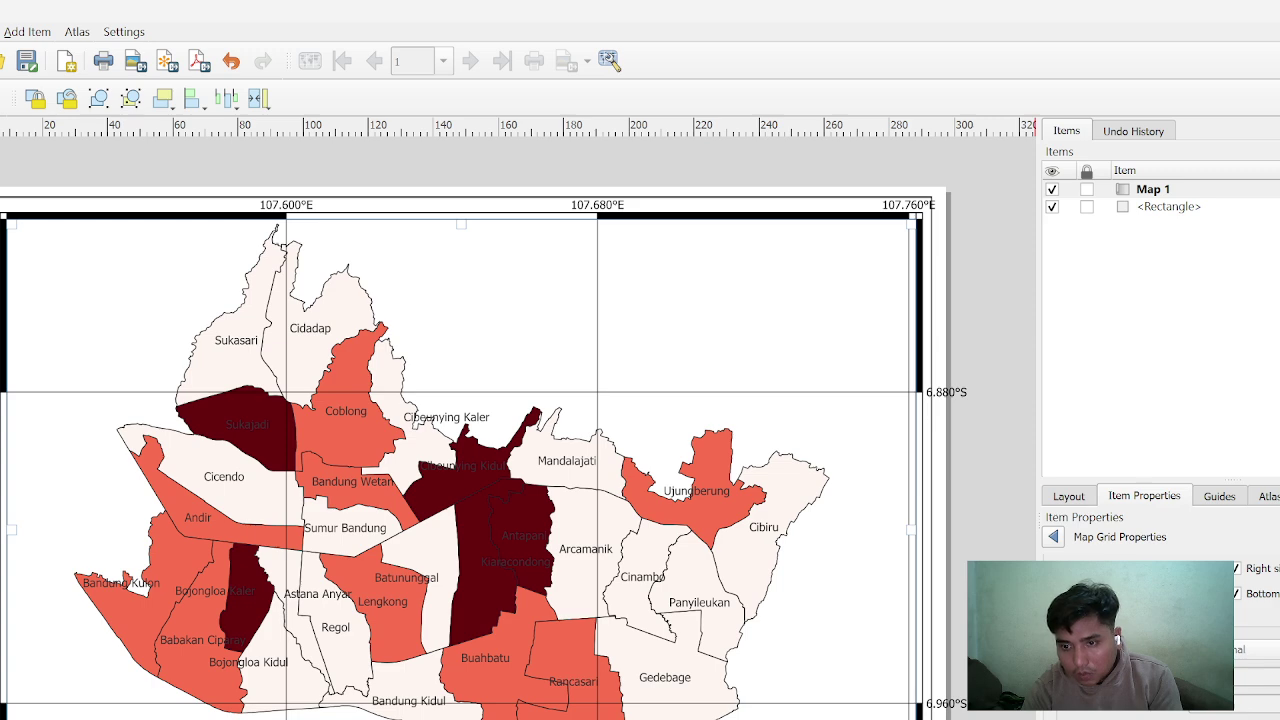
scroll(1150, 620, down, 3)
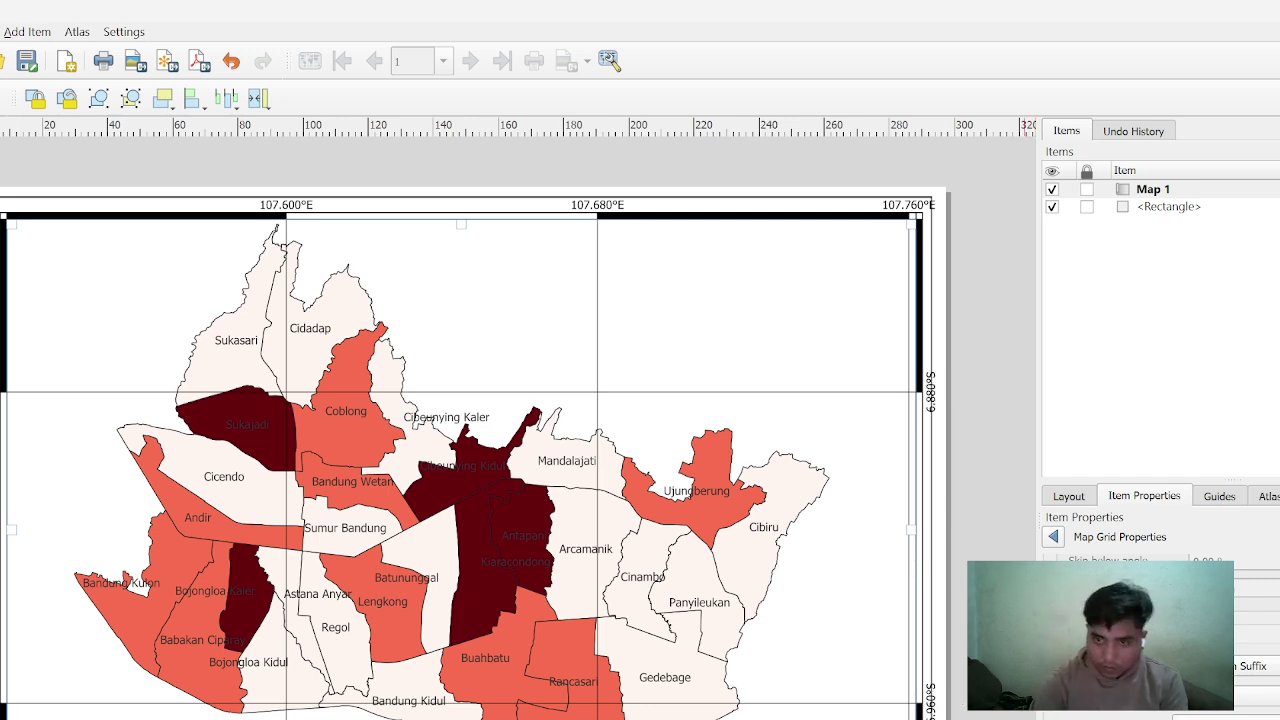
click(1053, 537)
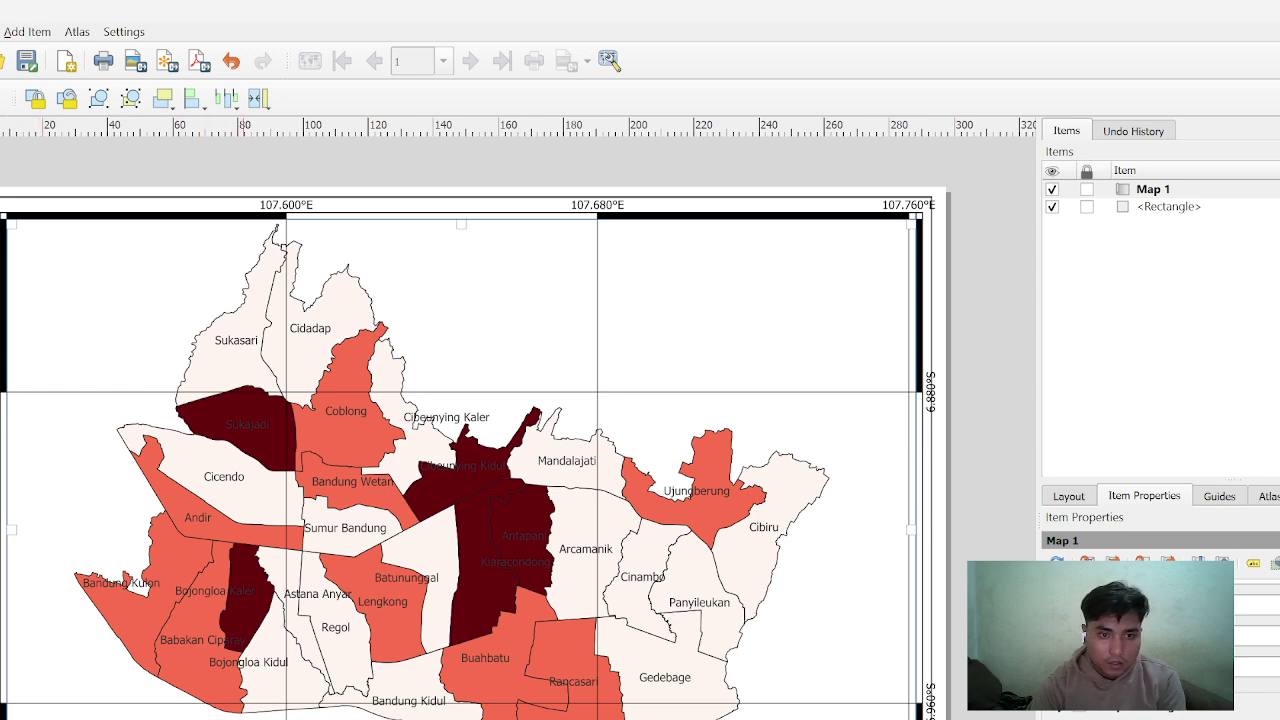
Add a scalebar near the bottom of the map and a north arrow about 31 by 37 mm in its upper-left corner
drag(241, 719, 231, 719)
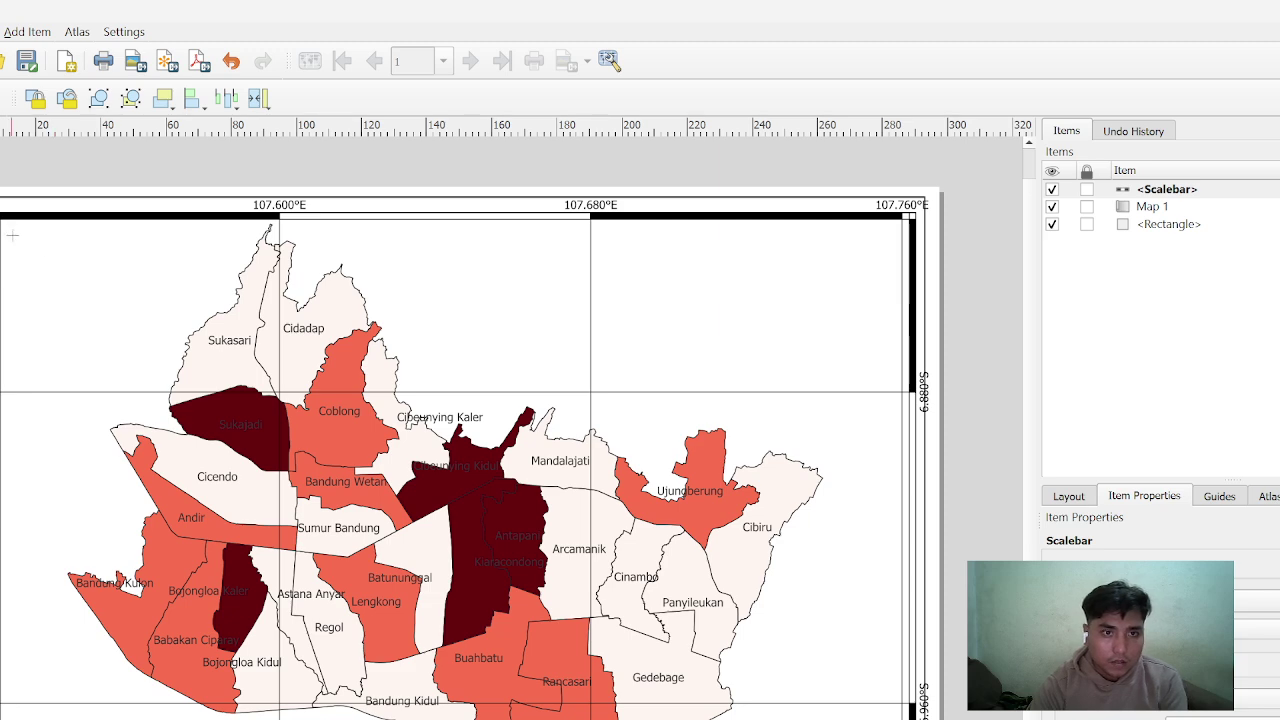
drag(15, 236, 116, 357)
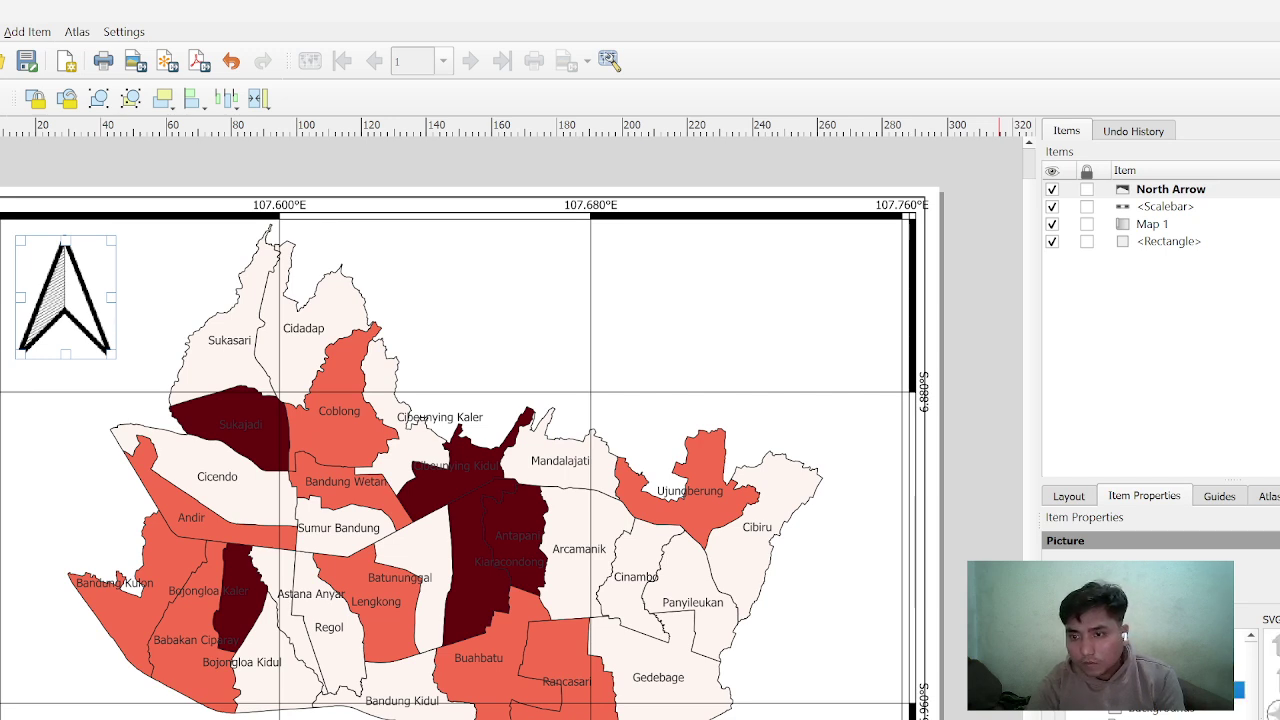
Change the north arrow to the slimmer arrow symbol with an N and set its fill color to black
click(1238, 690)
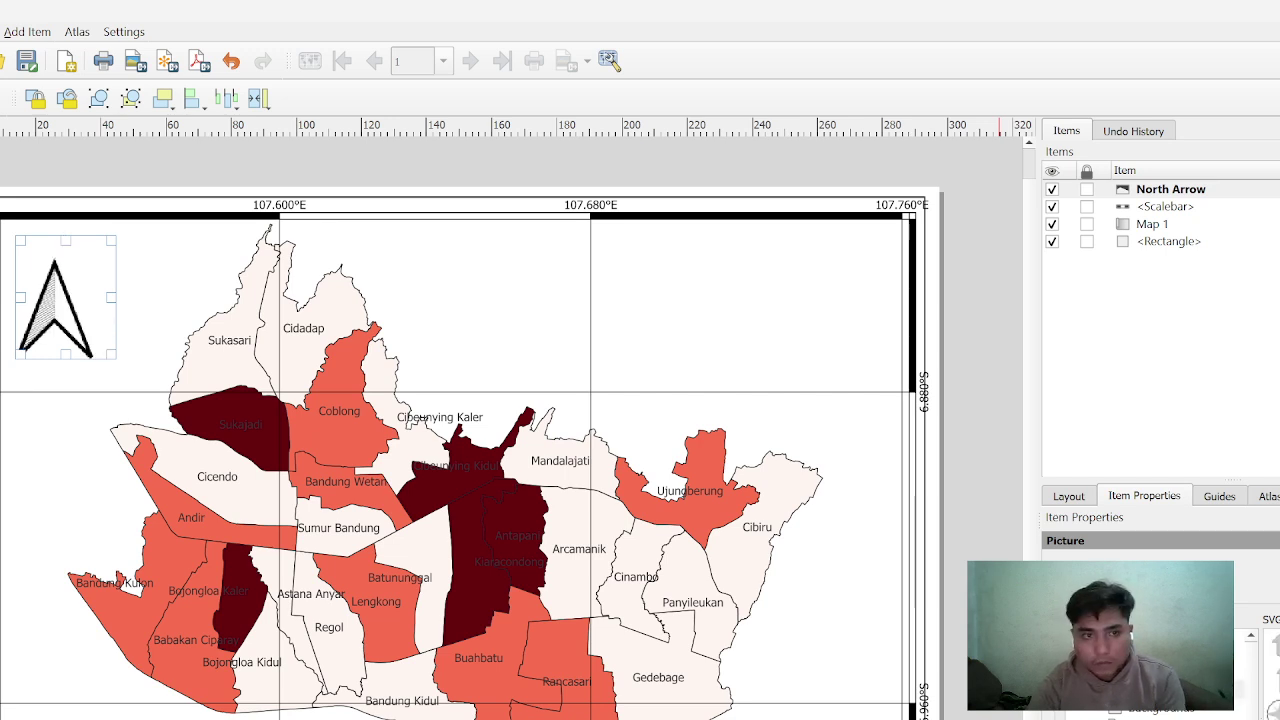
scroll(1240, 670, down, 5)
click(1250, 670)
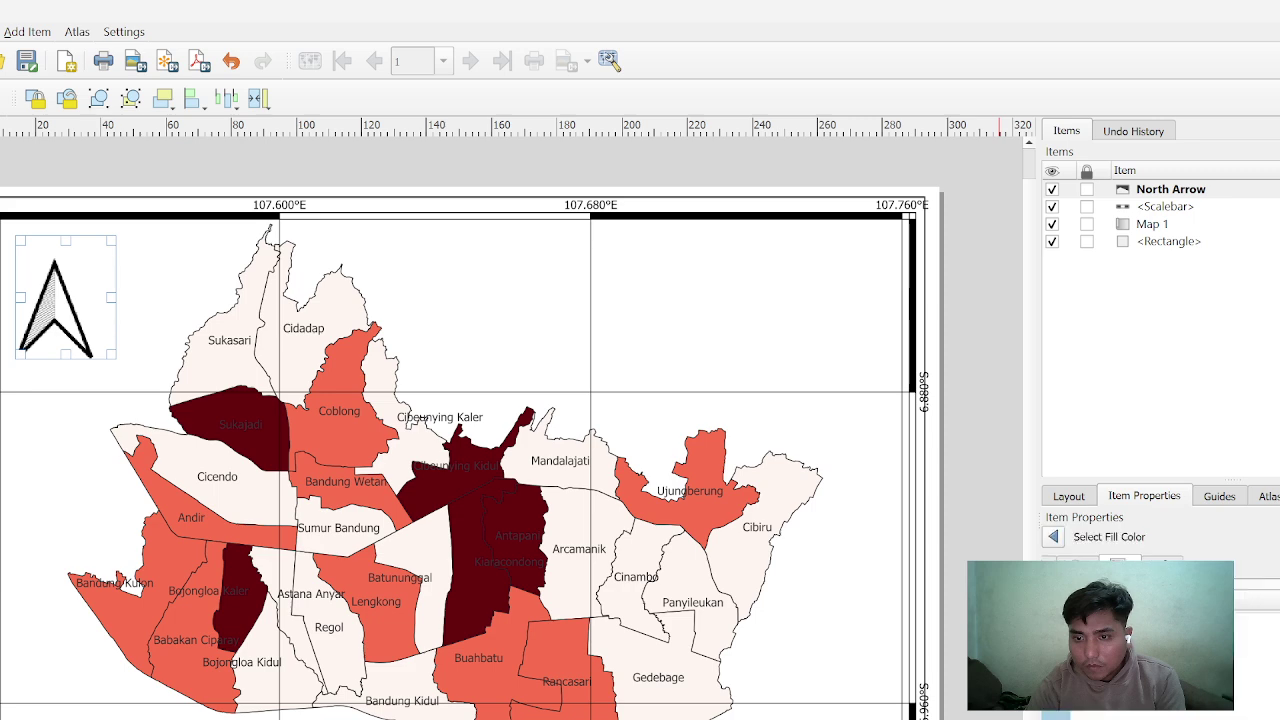
click(1256, 634)
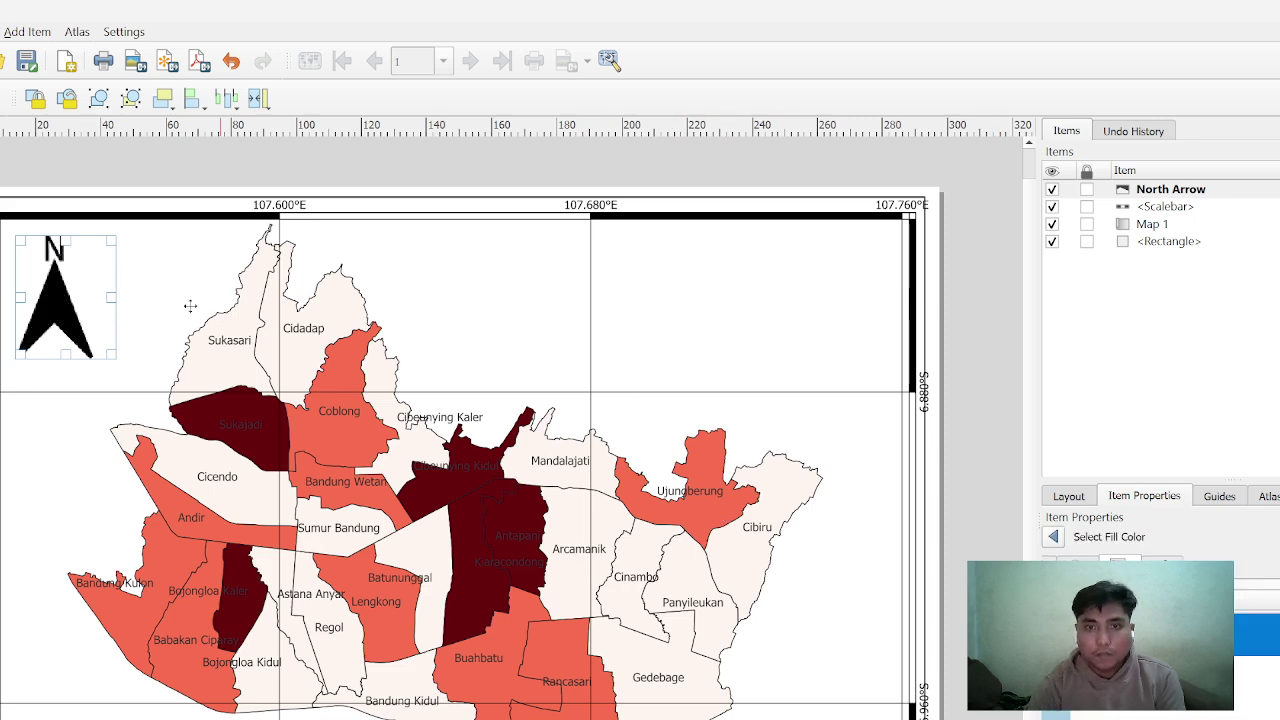
right_click(98, 291)
click(126, 348)
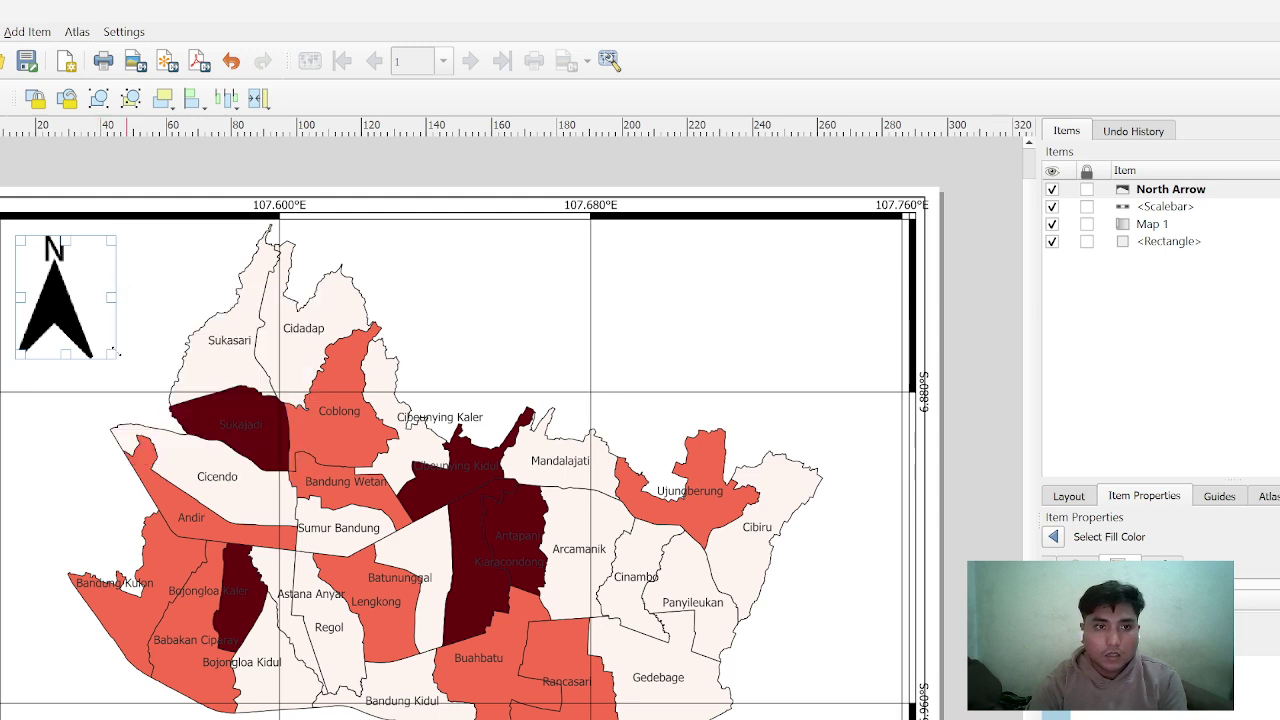
Cut the north arrow and paste it slightly farther inside the map's upper-left corner
right_click(30, 318)
click(70, 397)
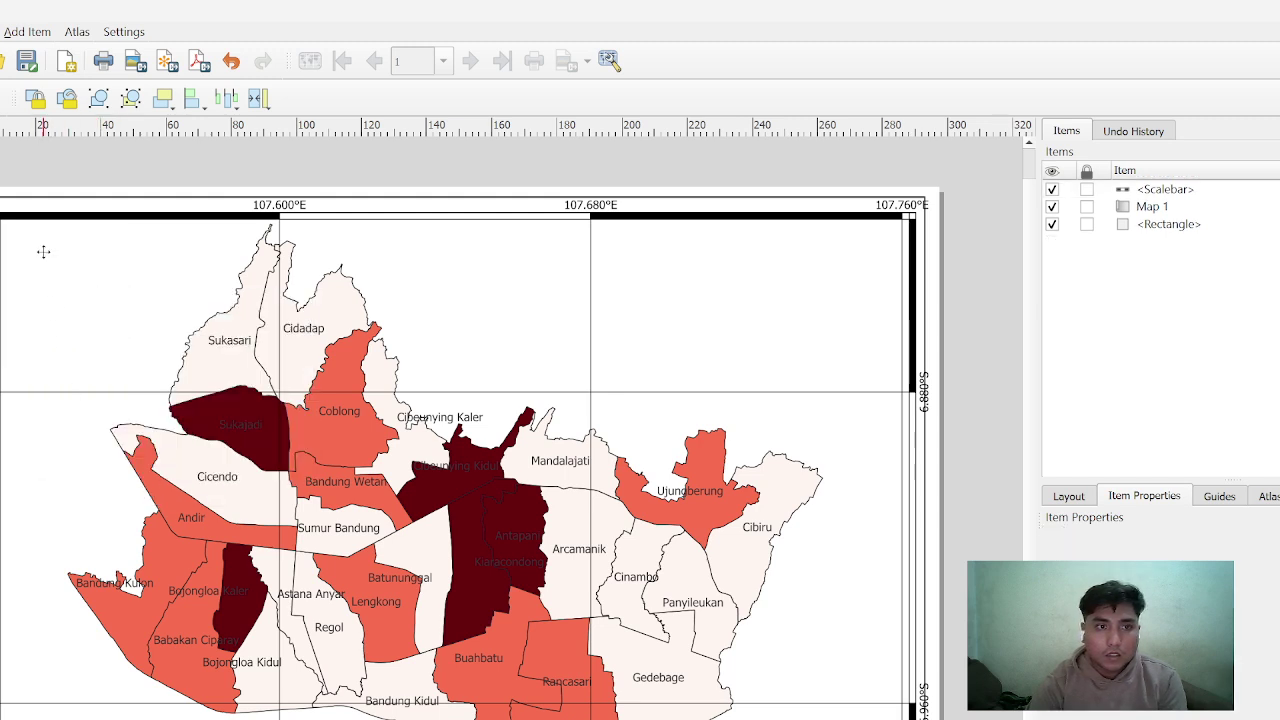
right_click(44, 258)
click(84, 312)
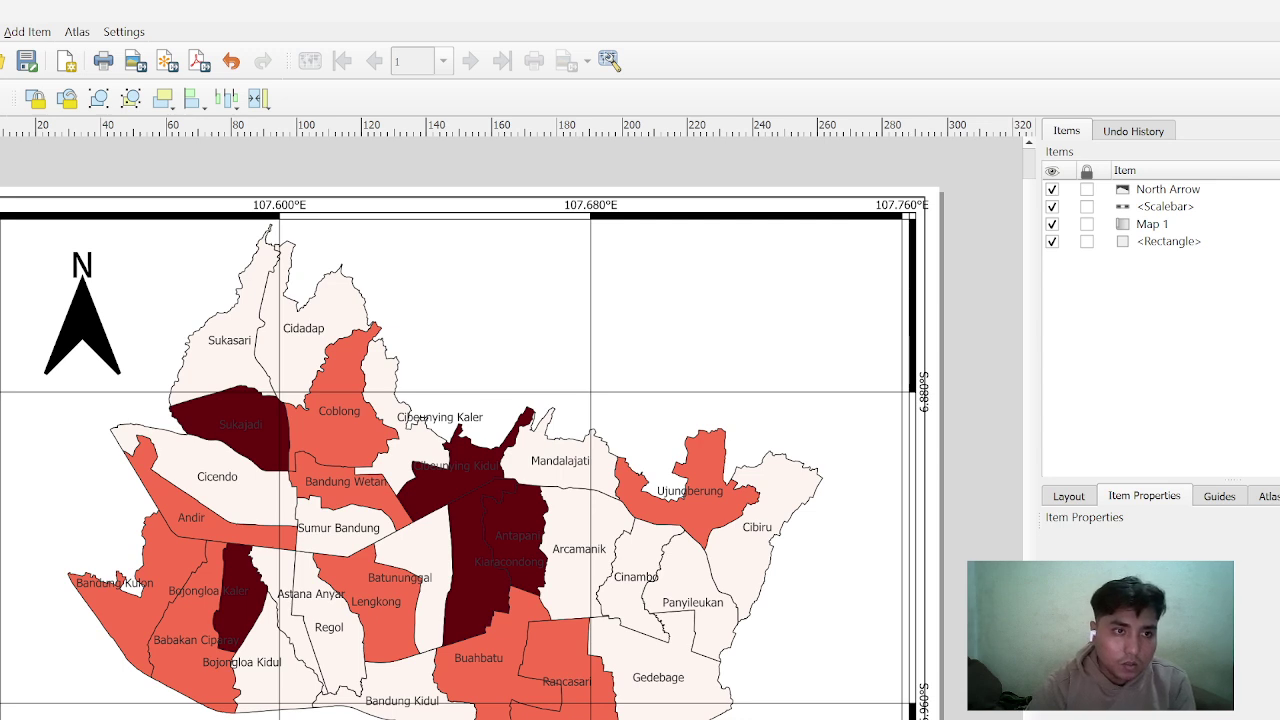
Add a label about 114 by 24 mm in the map's upper-right corner with the article's title wording, KERAWANAN DBD KOTA BANDUNG
drag(549, 236, 885, 303)
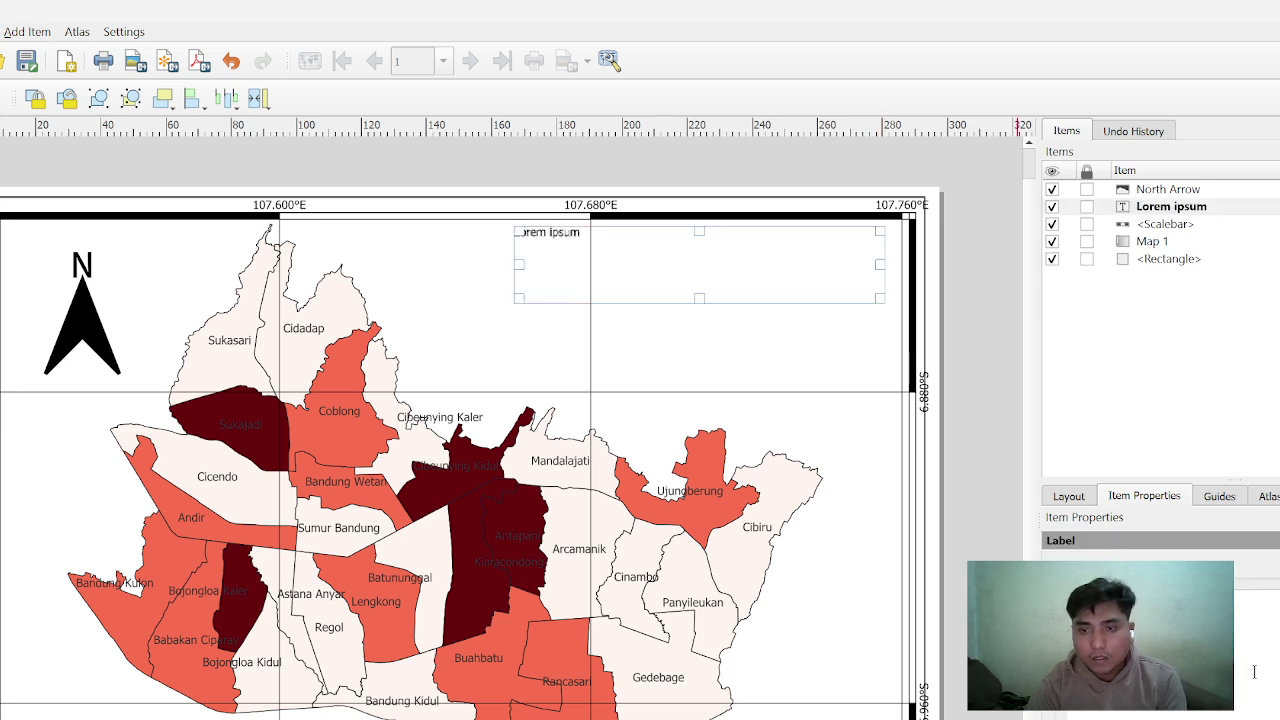
key(ctrl+a)
key(BackSpace)
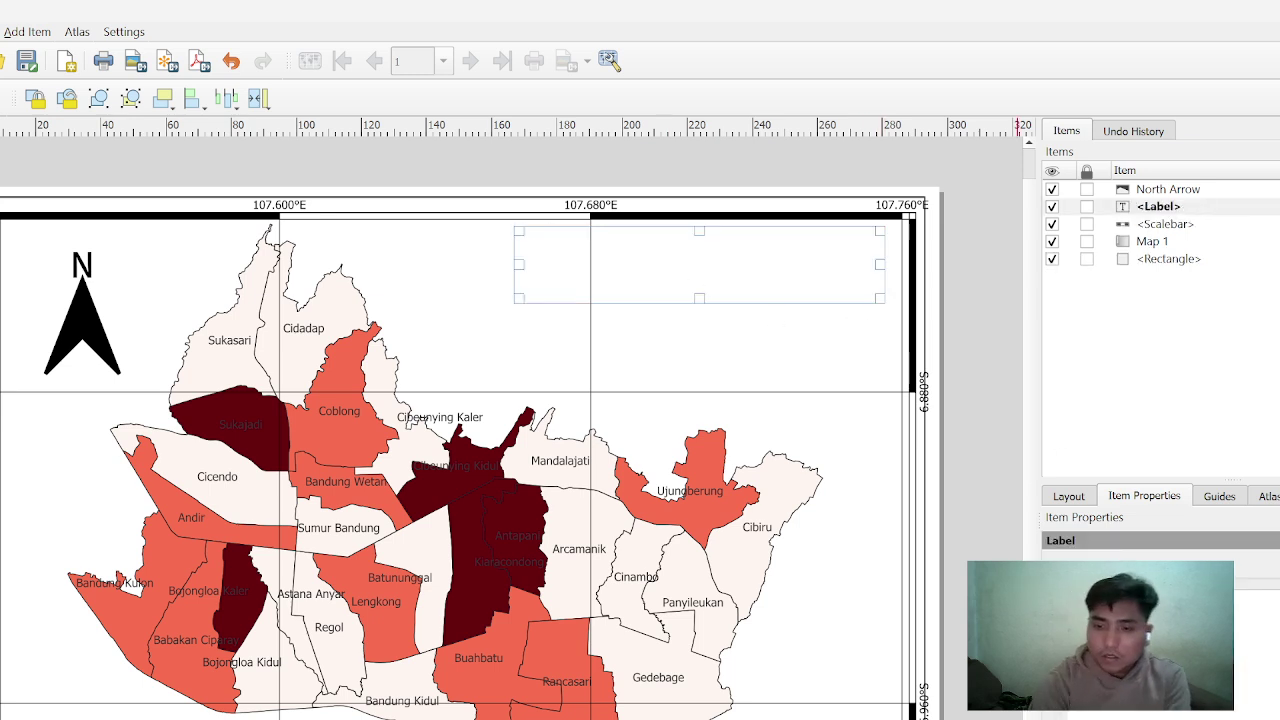
key(alt+Tab)
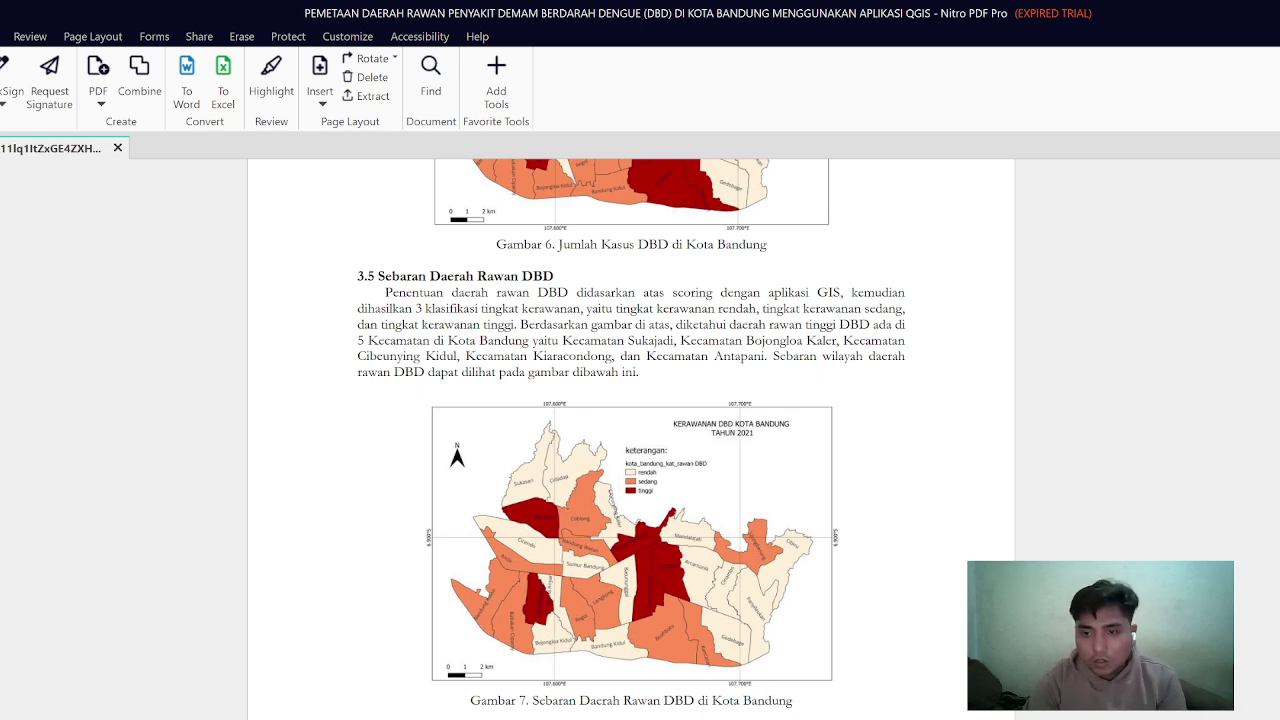
key(alt+Tab)
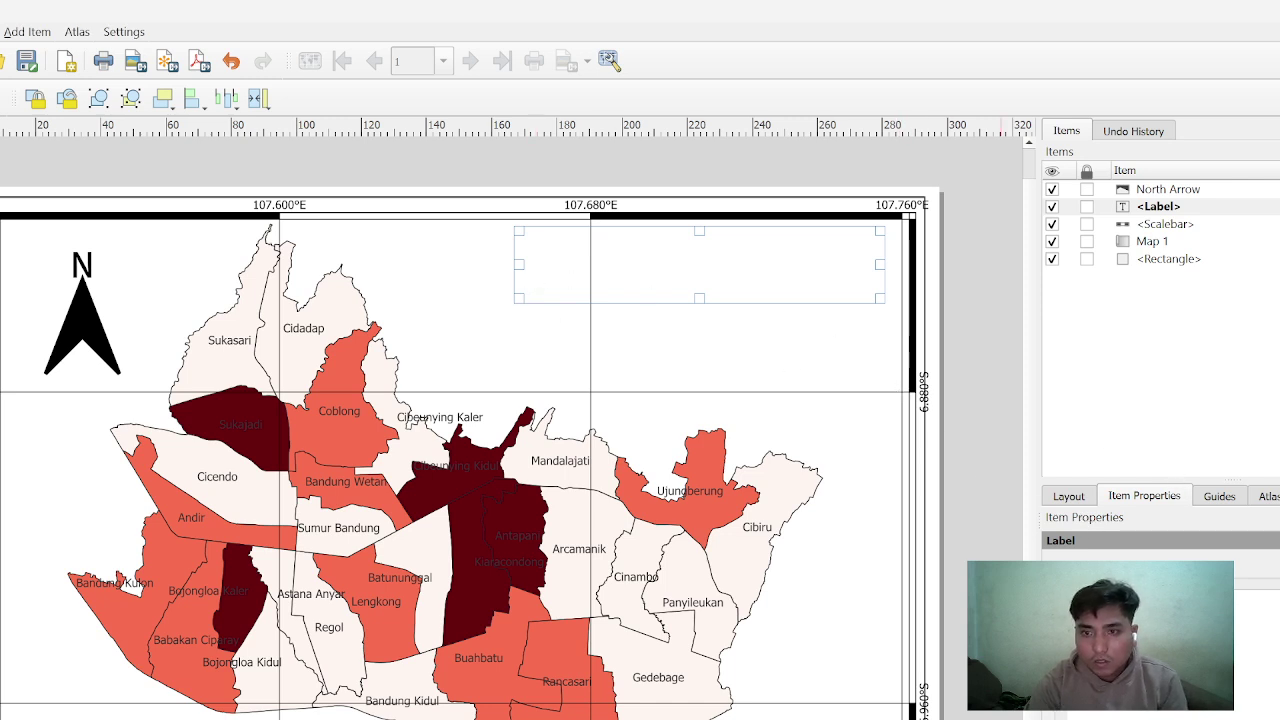
text(k)
key(BackSpace)
text(KE)
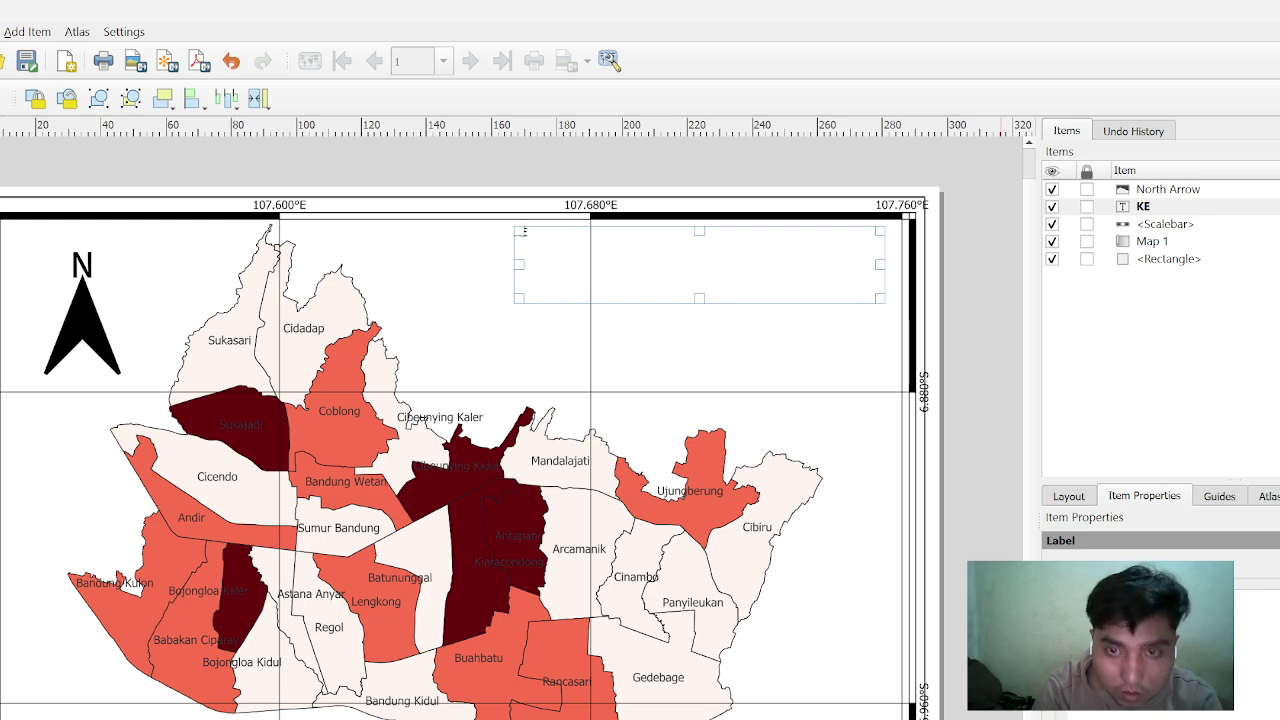
text(RAWANA)
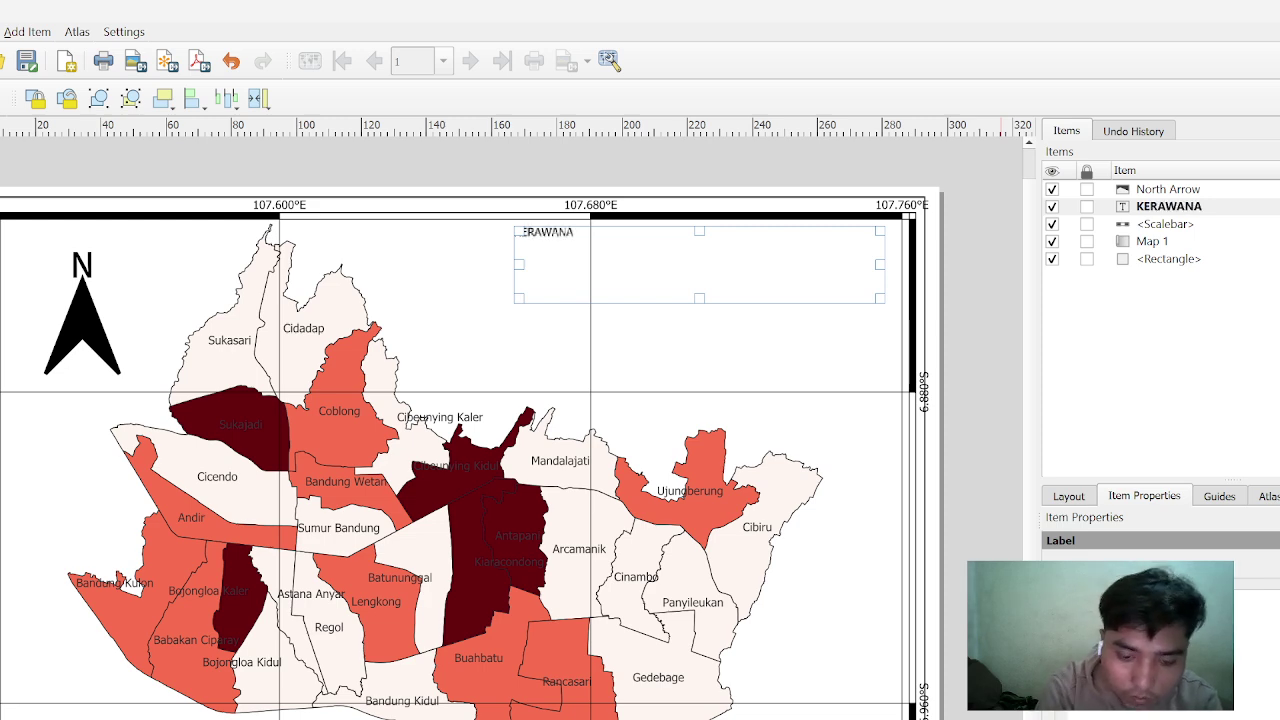
text(N DBD KO)
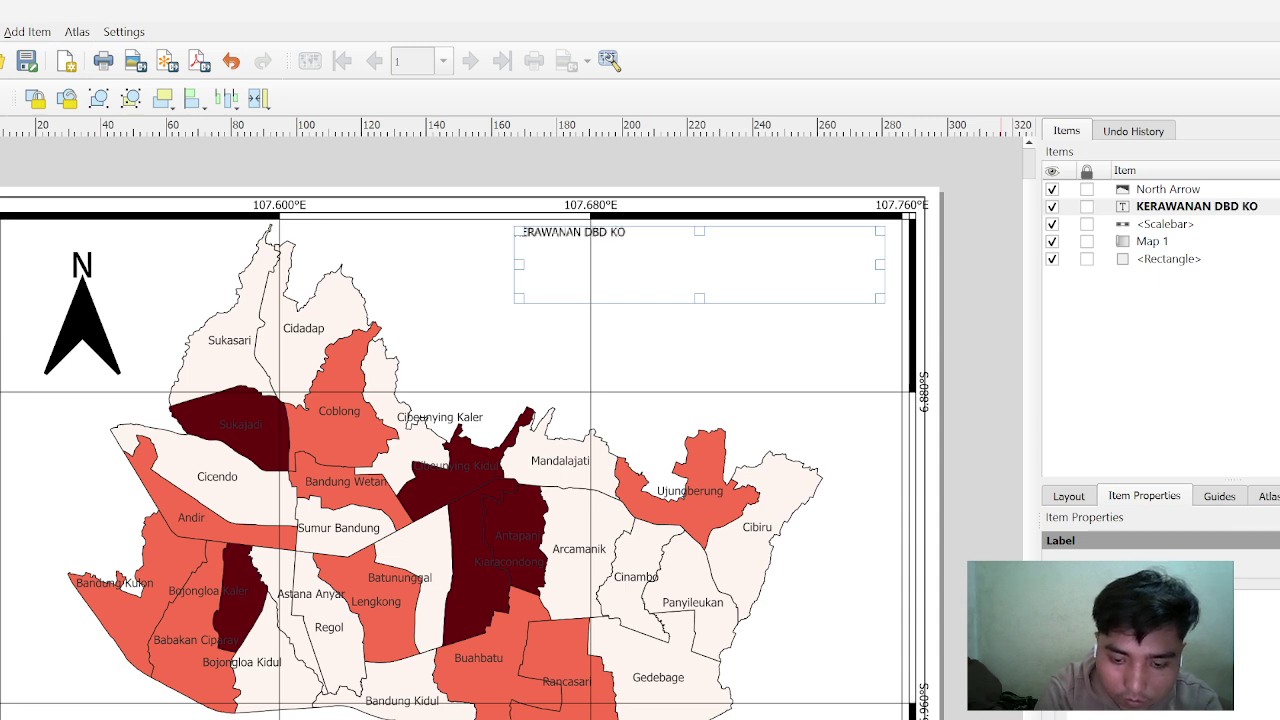
text(TA BANDUNG)
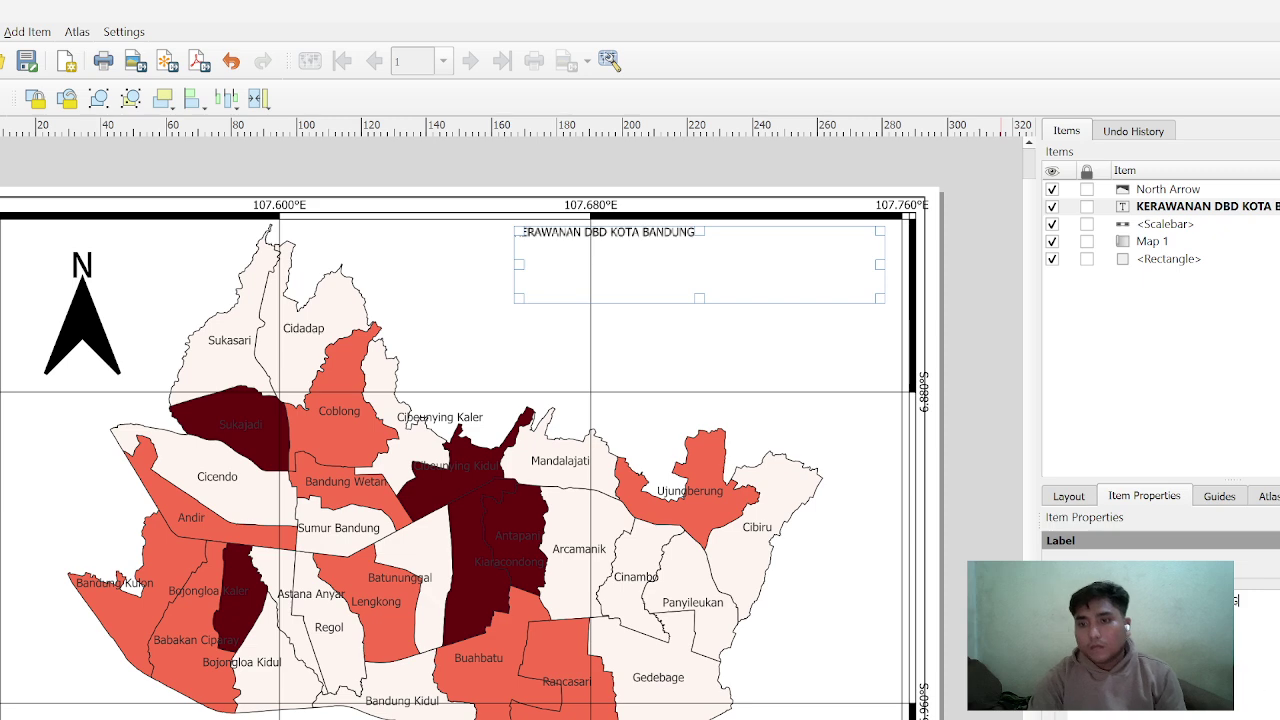
Make the map title's font bold and enlarge it
click(1170, 715)
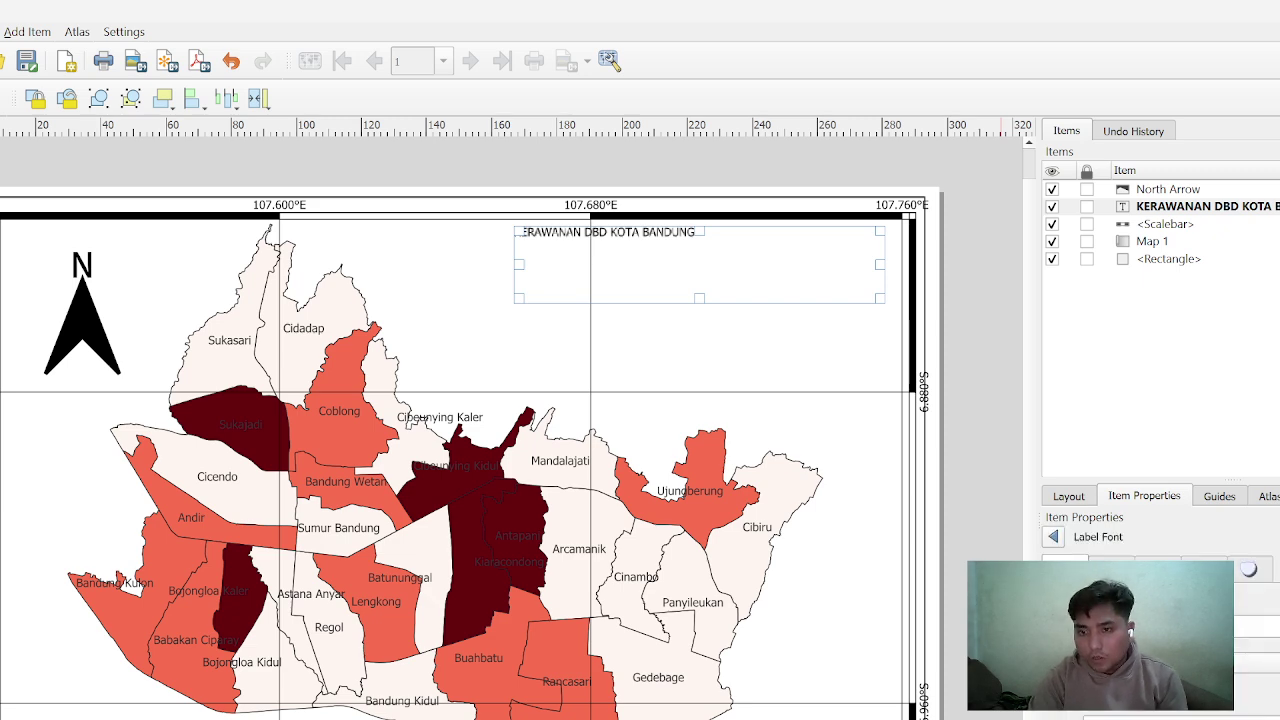
click(1200, 663)
click(1200, 684)
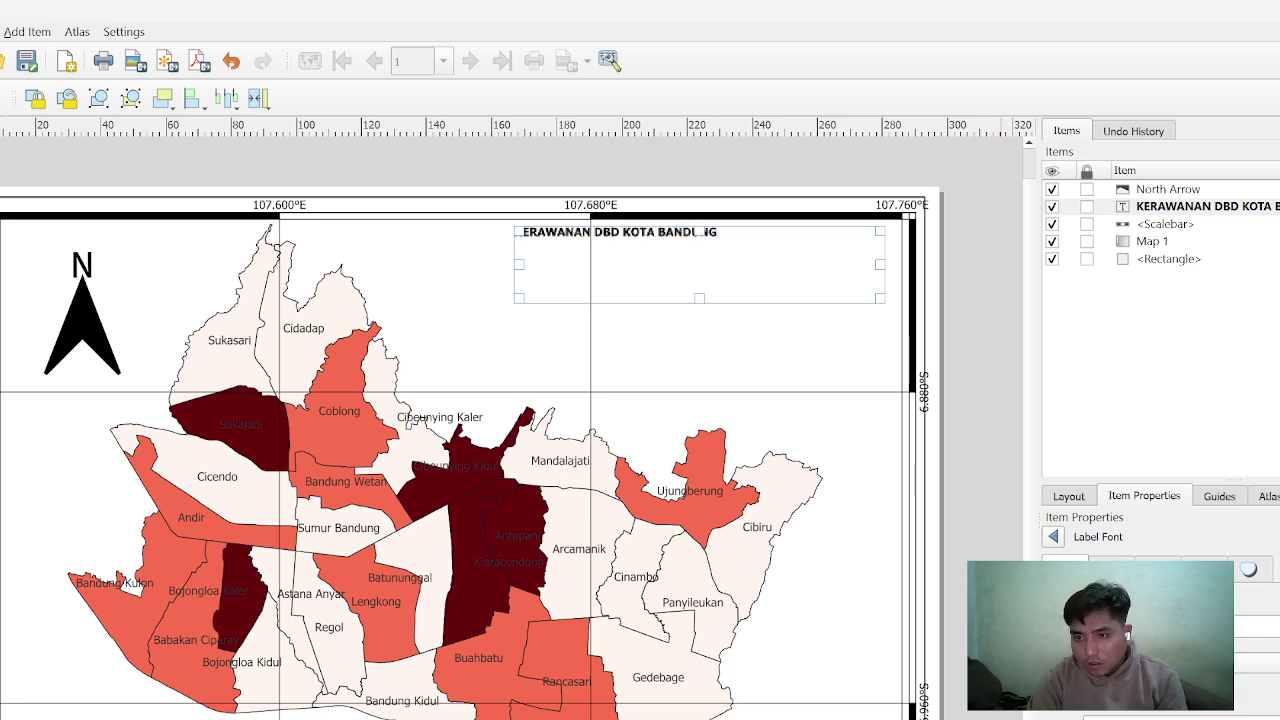
scroll(1200, 717, up, 3)
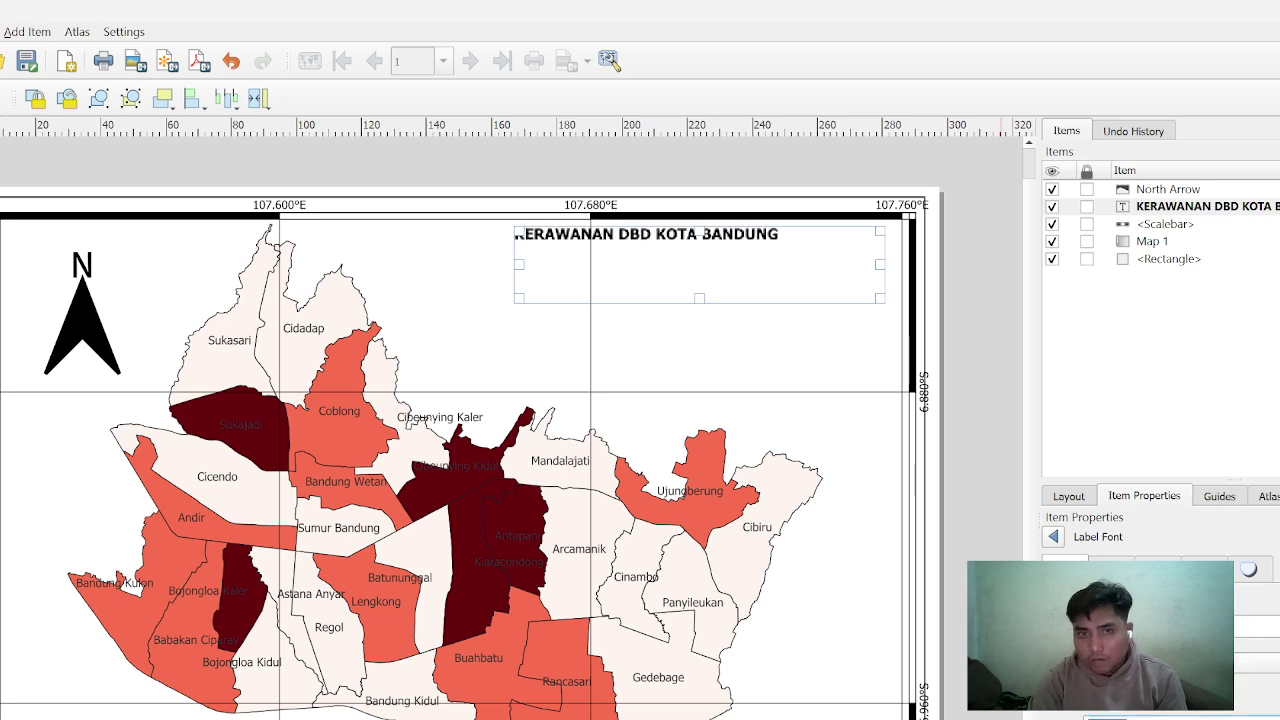
click(1055, 537)
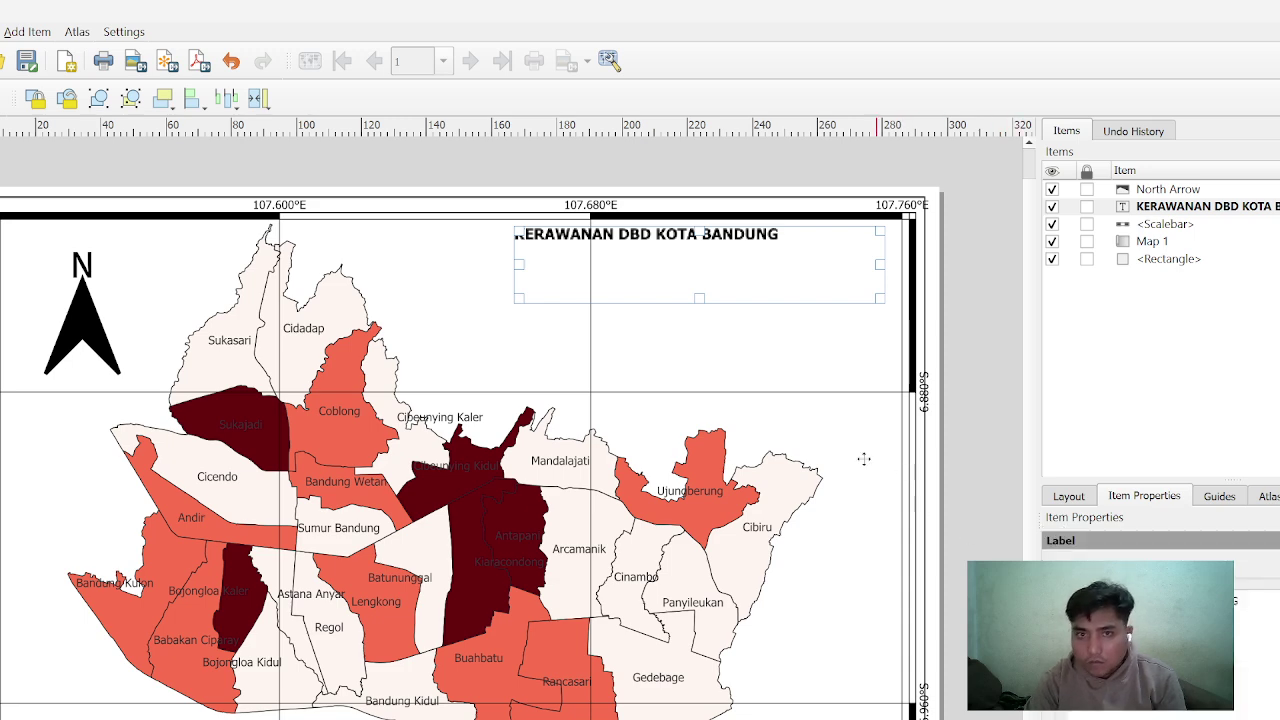
Cut the map title and paste it slightly lower and closer to the map's right edge
right_click(758, 286)
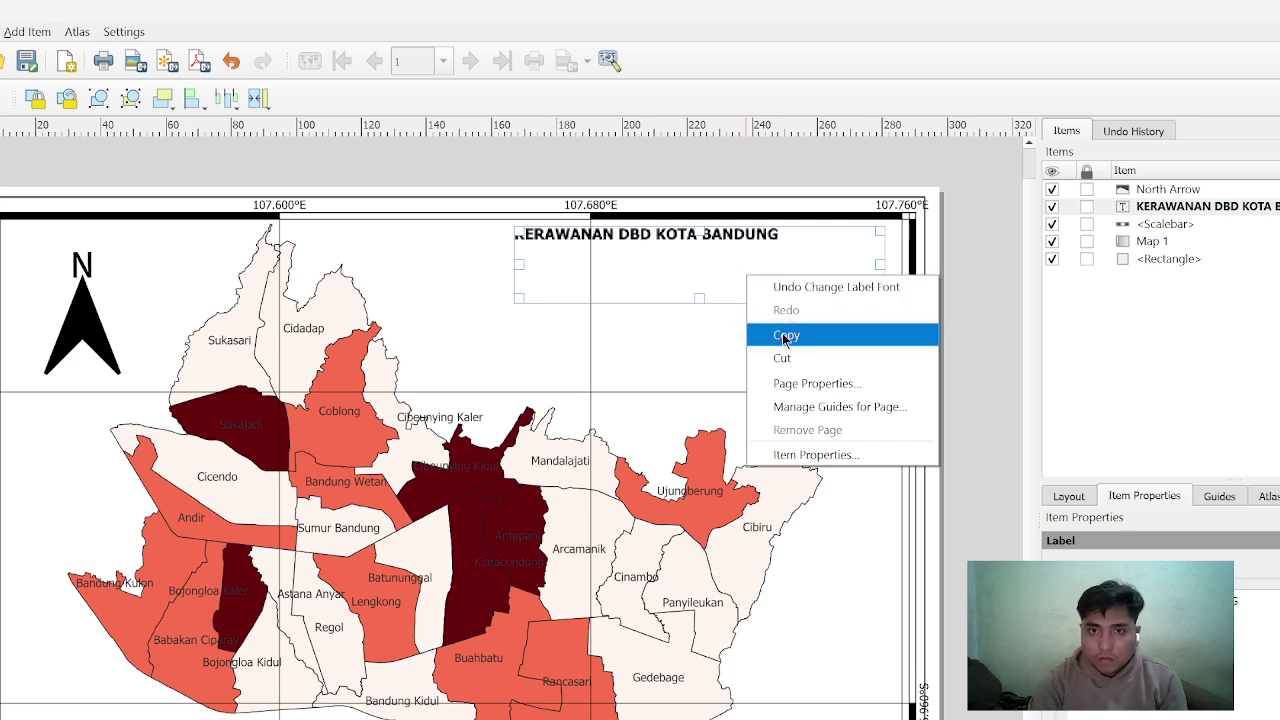
right_click(650, 260)
right_click(650, 260)
click(683, 341)
right_click(584, 248)
click(631, 302)
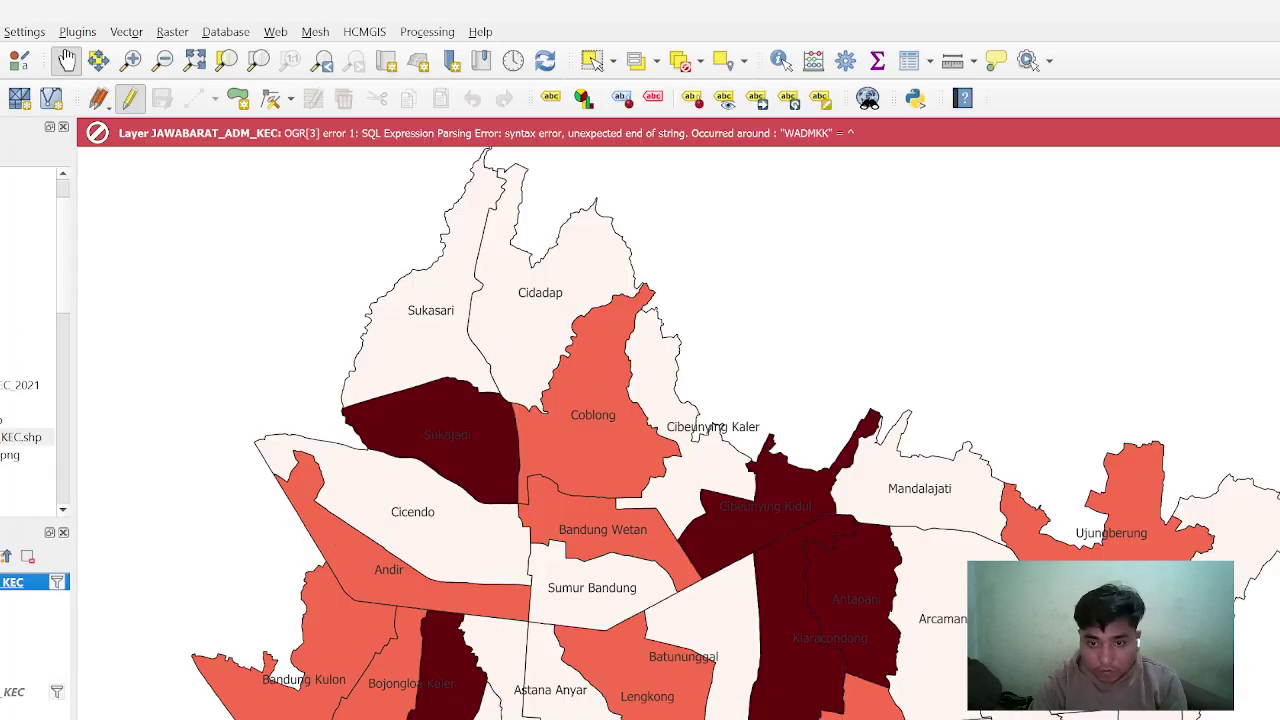
Check the article's map, then add a legend of the JAWABARAT_ADM_KEC classes rendah, sedang and tinggi just below the title
key(alt+Tab)
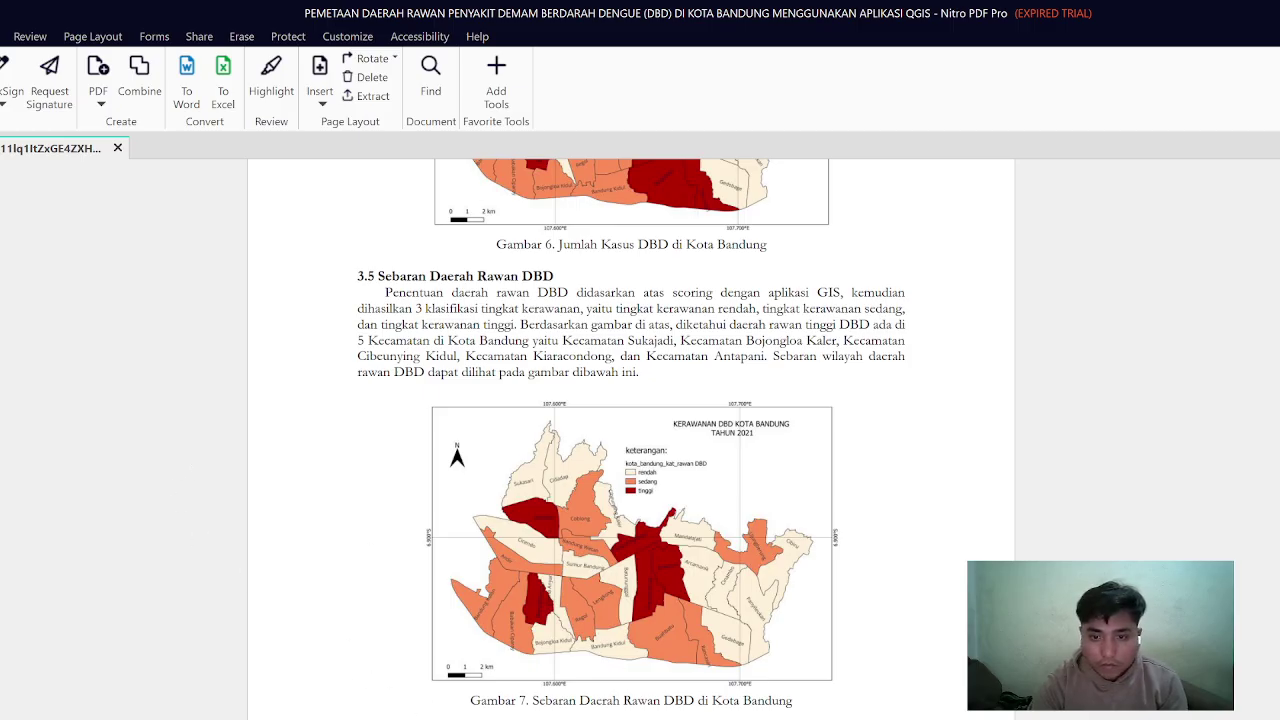
key(alt+Tab)
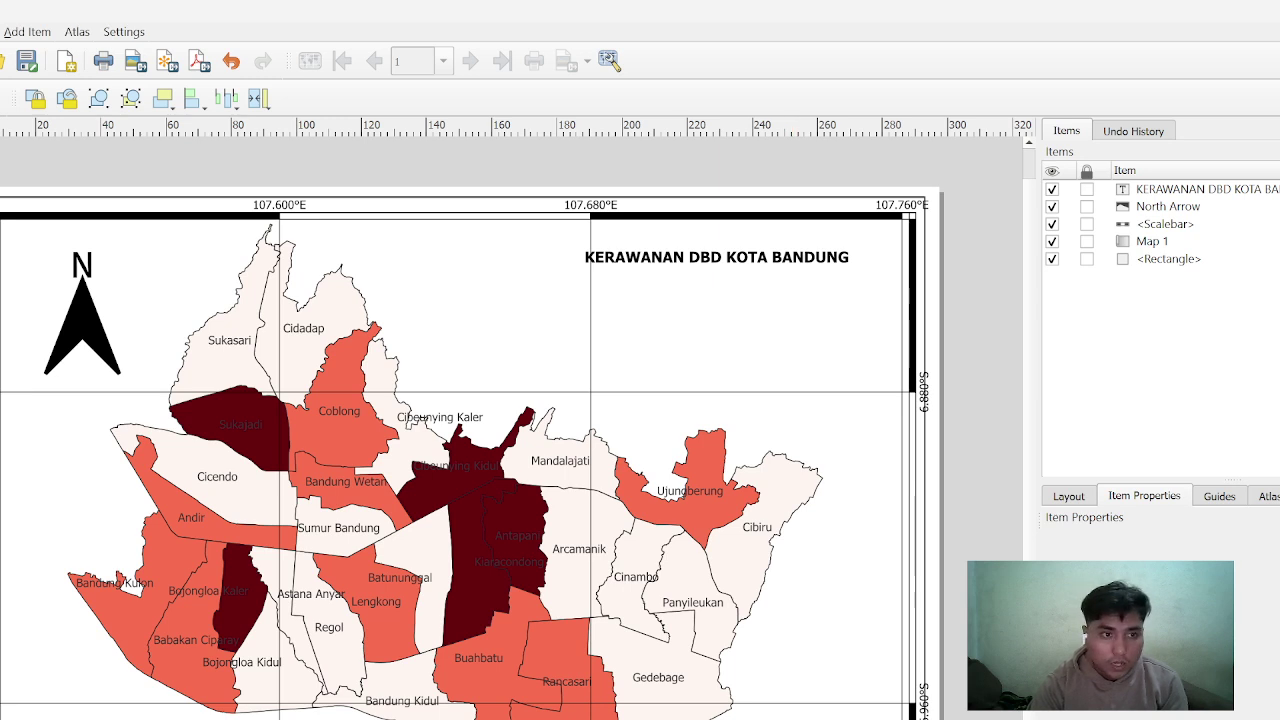
drag(455, 272, 603, 372)
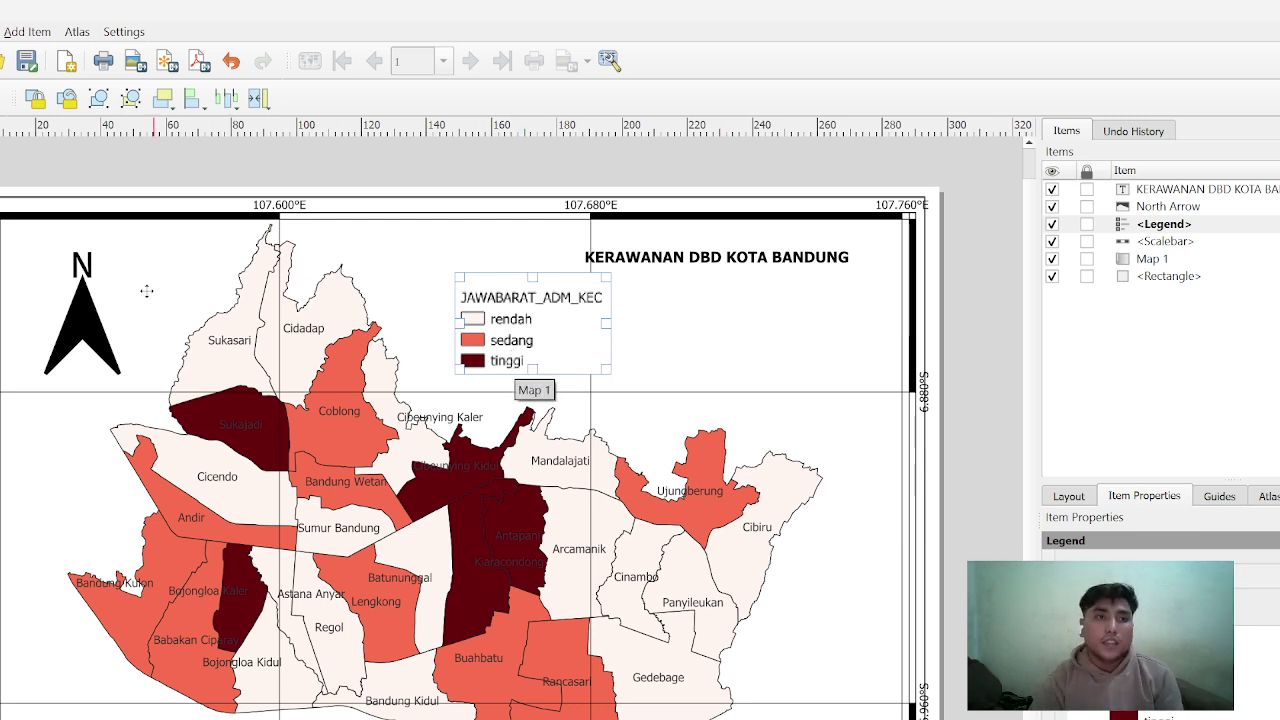
Export the layout as a PNG image named rawan_dbd on drive D
key(alt+l)
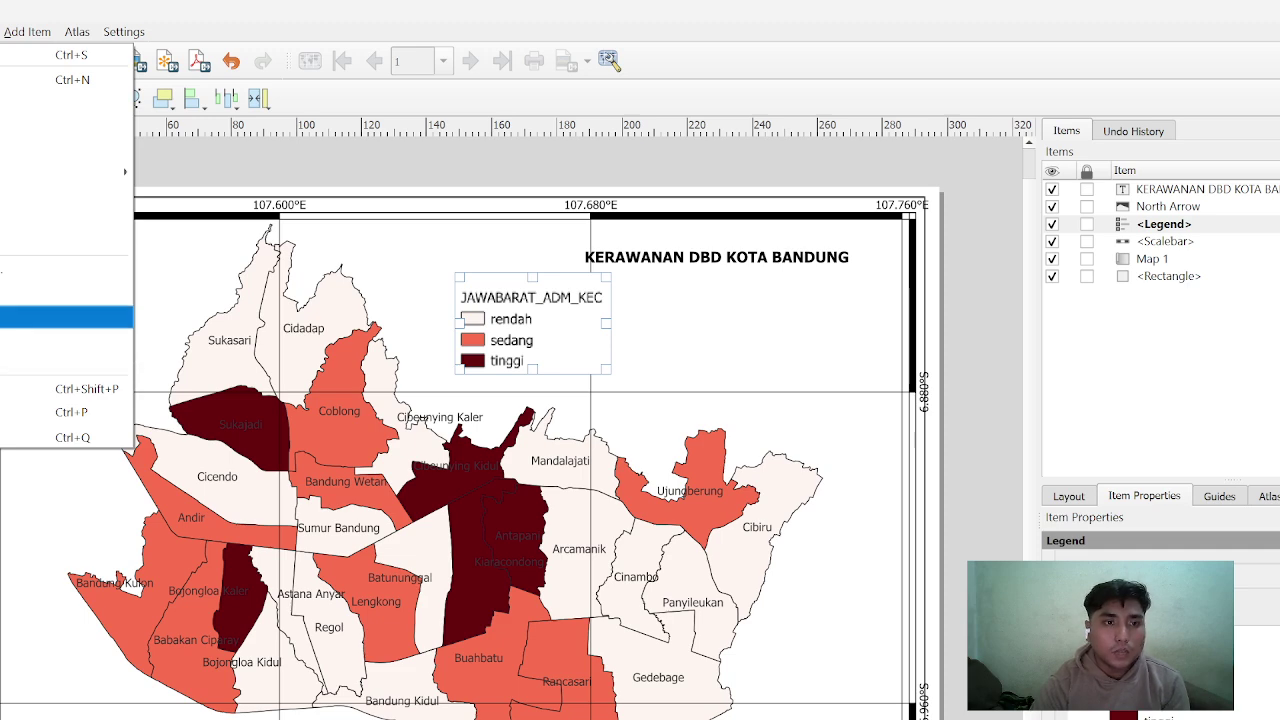
key(Return)
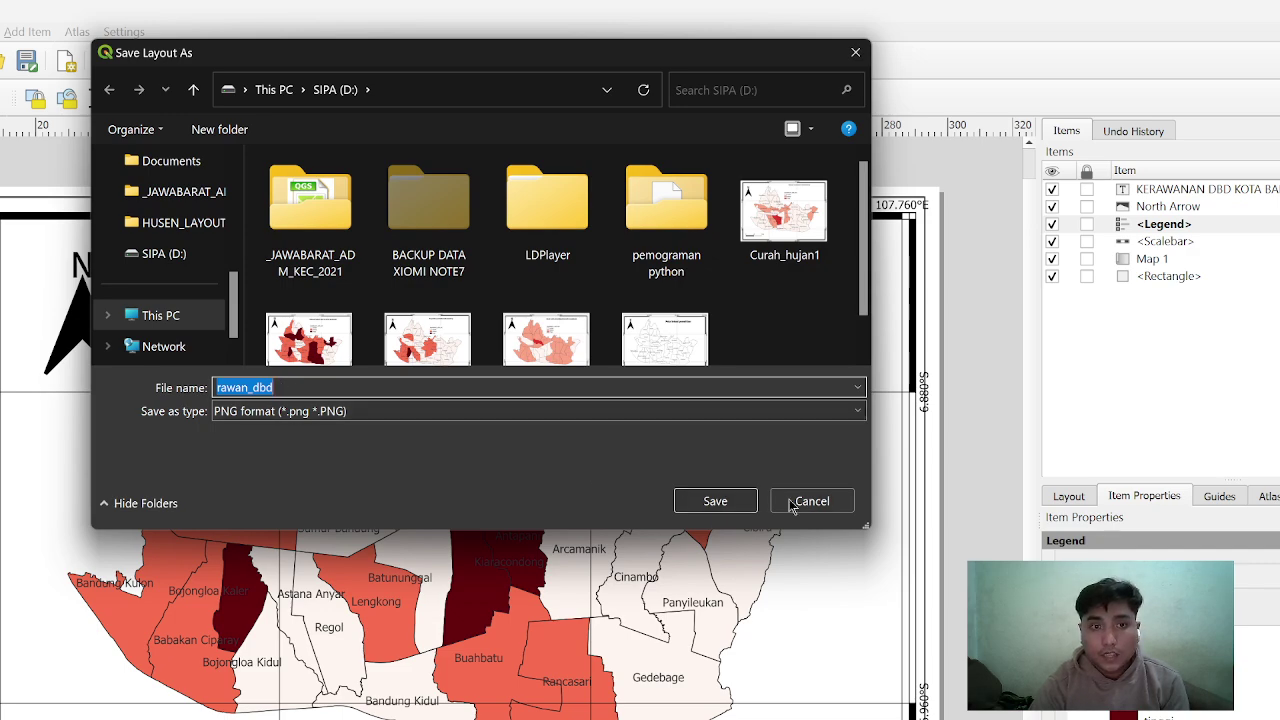
click(688, 504)
click(768, 716)
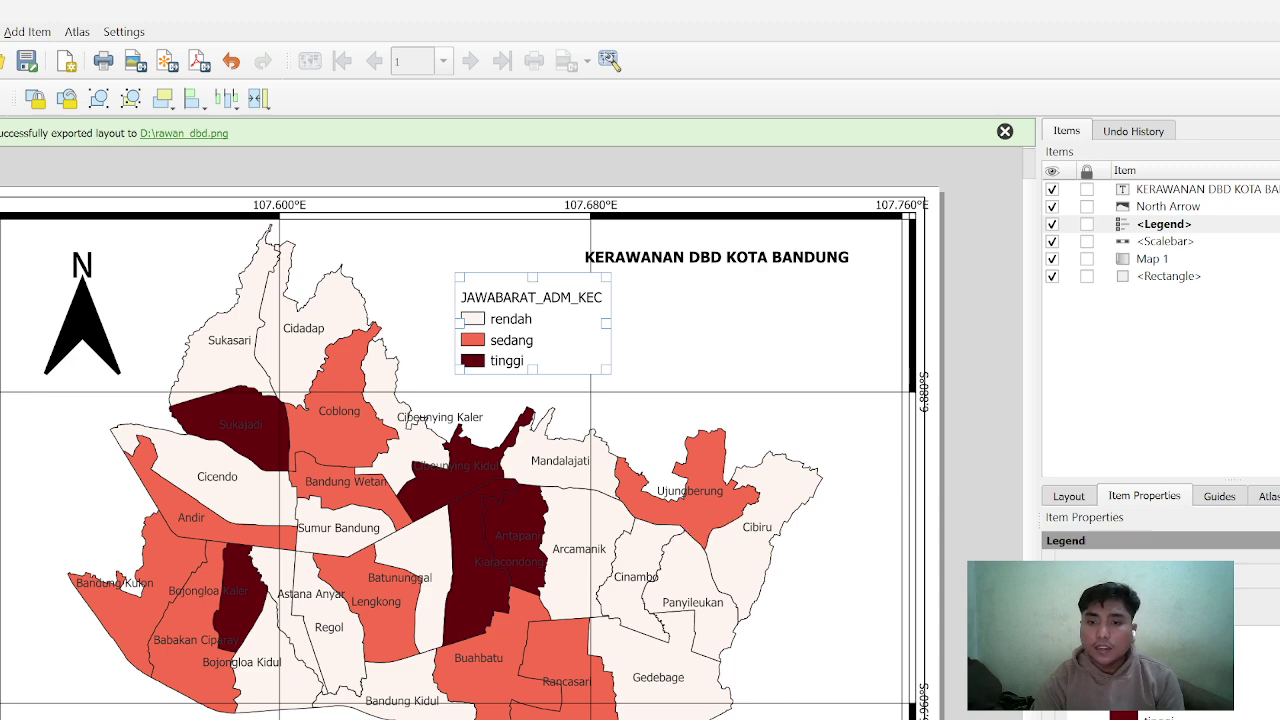
Switch to the article in Nitro PDF Pro and go from Gambar 7 back to its title page and abstract
key(alt+Tab)
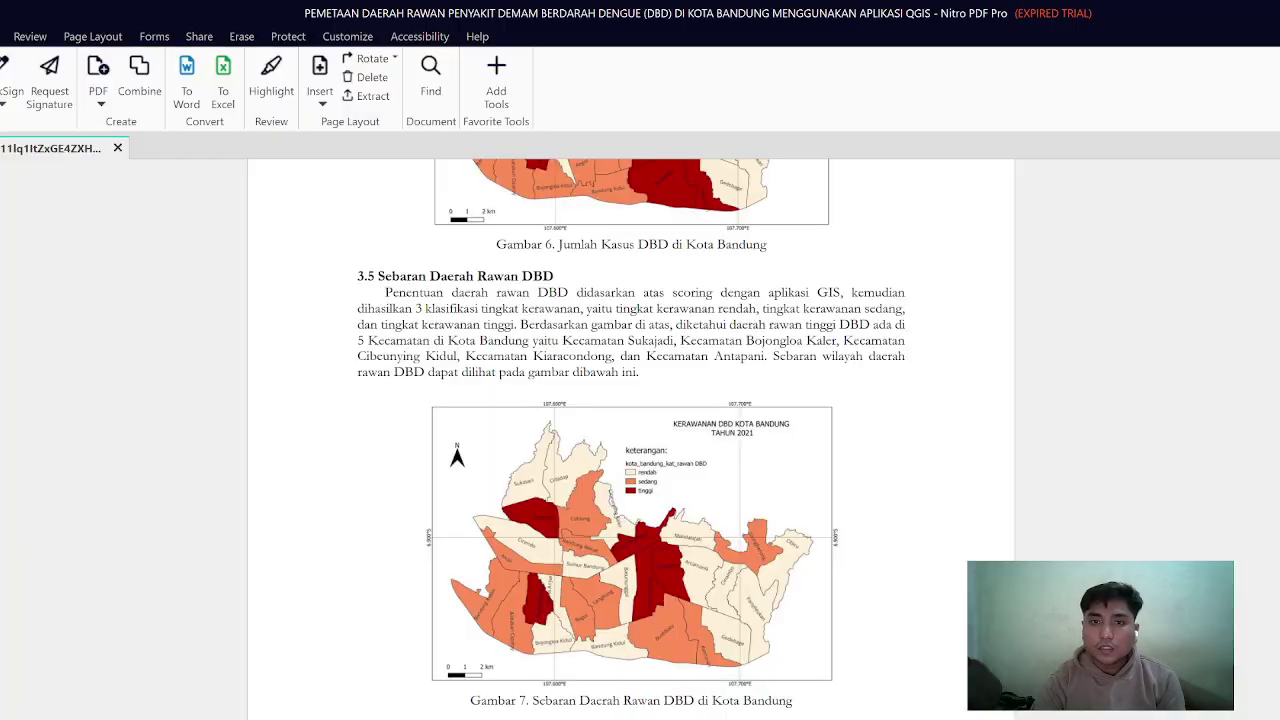
scroll(631, 437, down, 1)
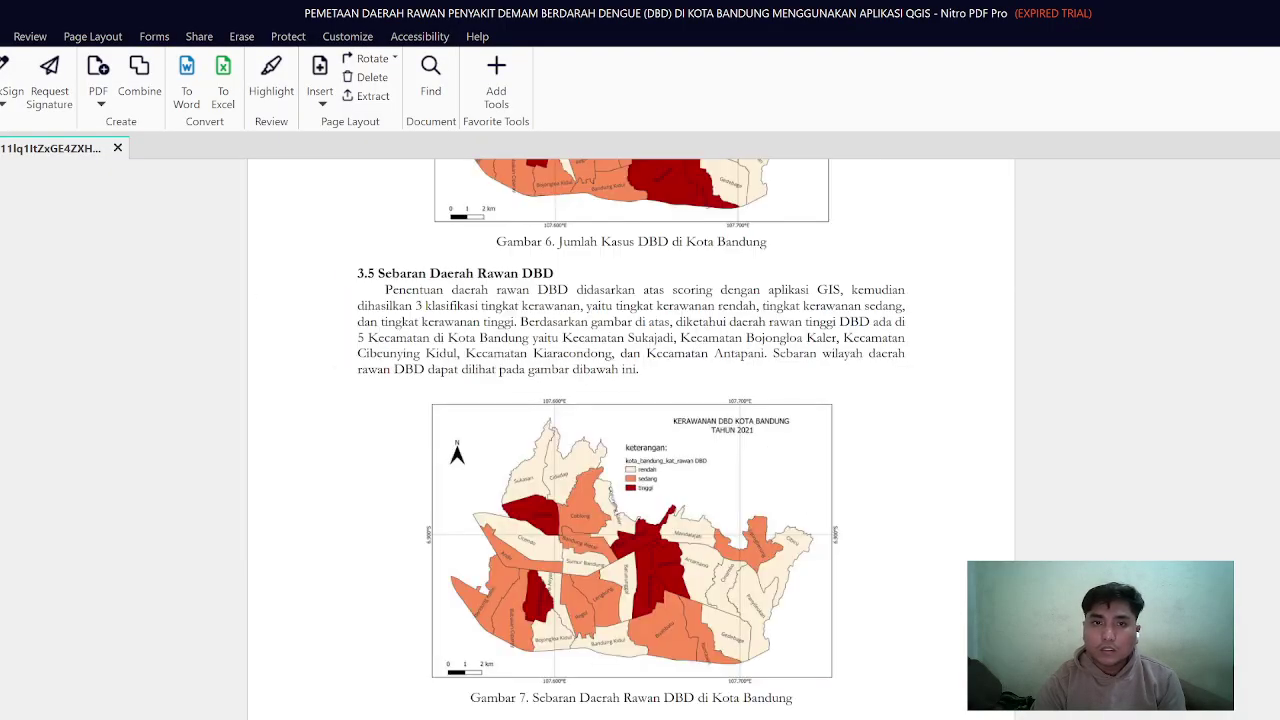
scroll(1008, 499, up, 6)
scroll(1008, 499, up, 15)
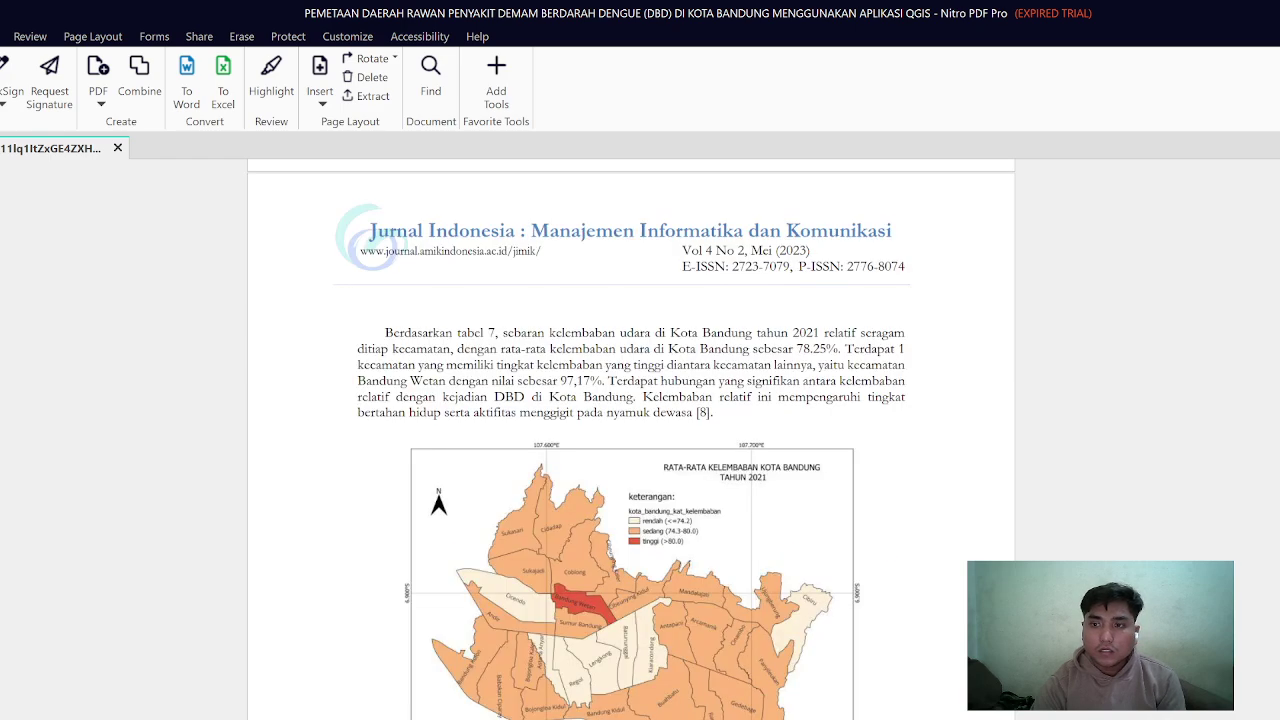
scroll(461, 439, up, 10)
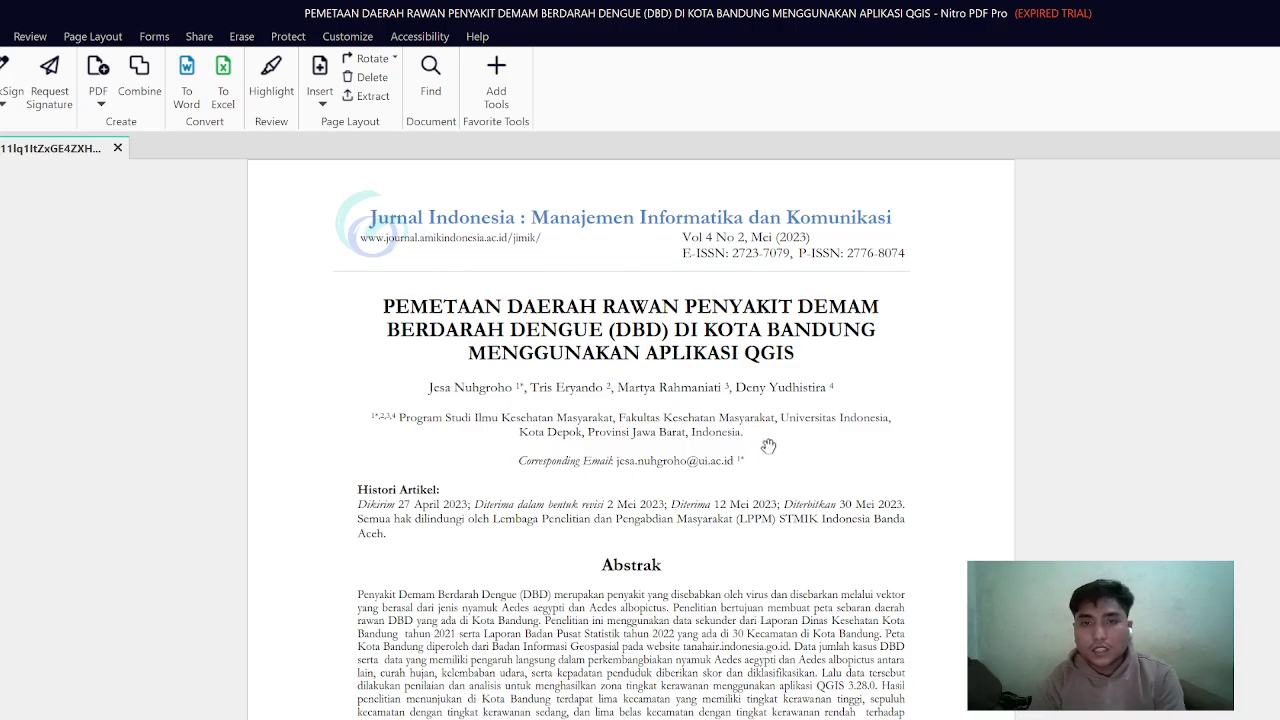
Look through the article's tools, data analysis and result sections as far as the DBD case table and map
scroll(767, 445, down, 10)
scroll(787, 509, down, 10)
scroll(773, 540, down, 10)
scroll(753, 570, down, 10)
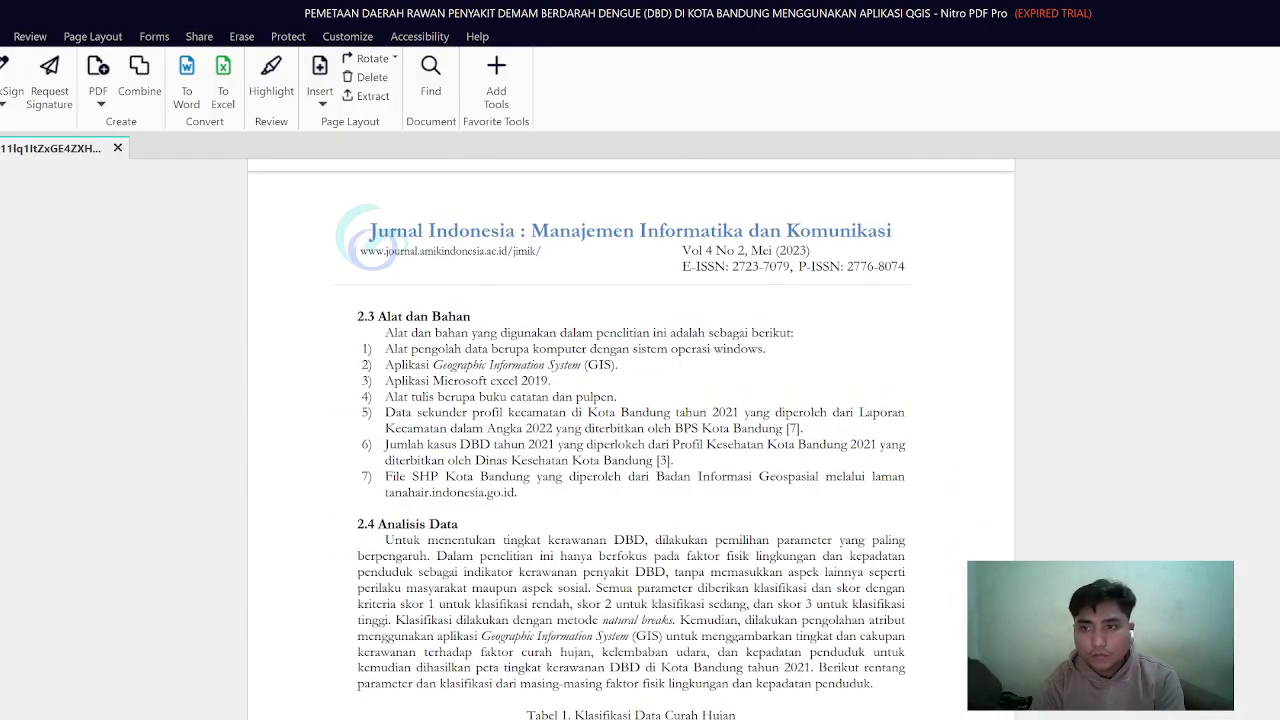
scroll(631, 440, down, 12)
scroll(631, 440, down, 15)
scroll(631, 440, down, 12)
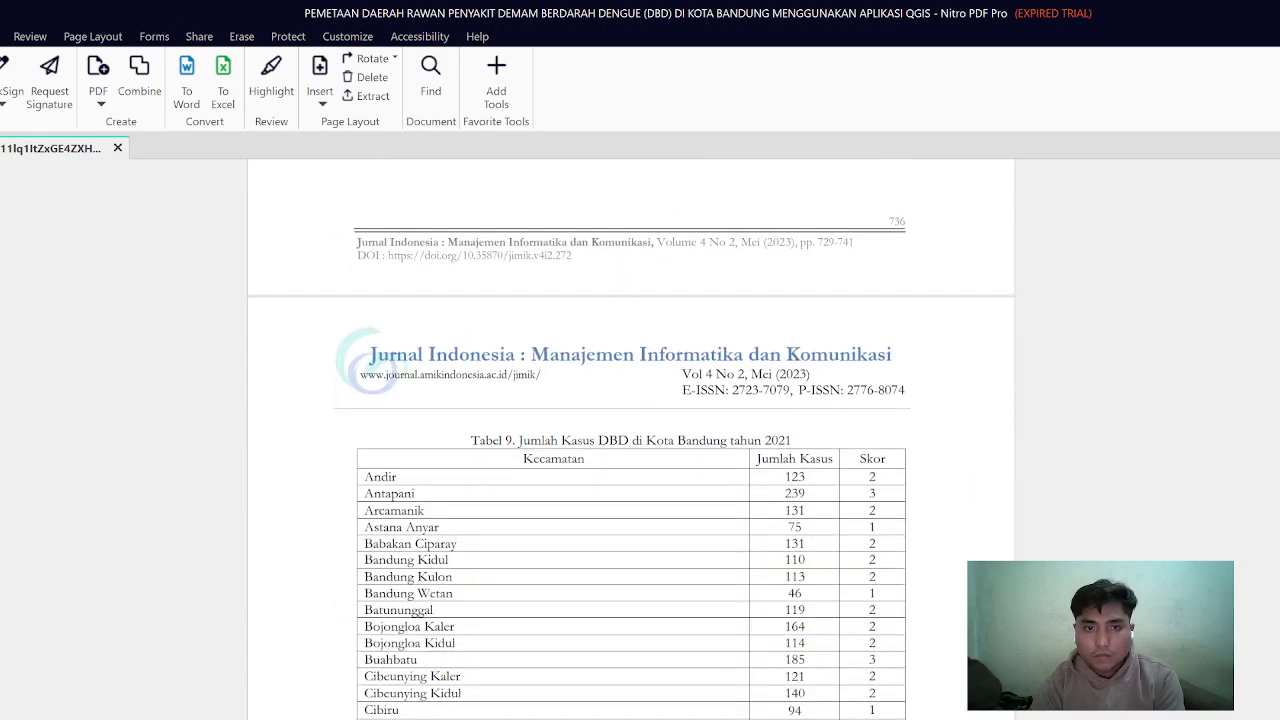
scroll(631, 440, down, 10)
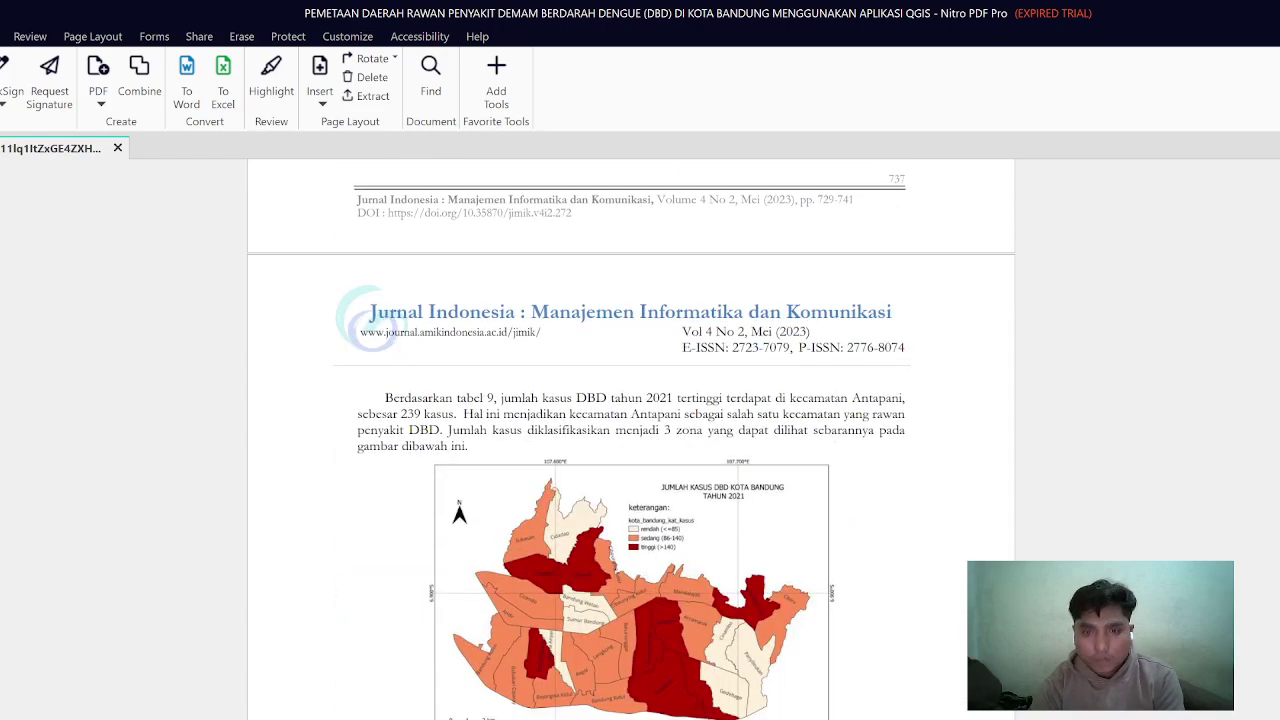
scroll(631, 440, down, 3)
Review the article's population density, humidity and rainfall tables and maps, and return to the DBD case and vulnerability maps
scroll(631, 440, up, 15)
scroll(631, 440, down, 8)
scroll(631, 440, up, 4)
scroll(703, 425, up, 12)
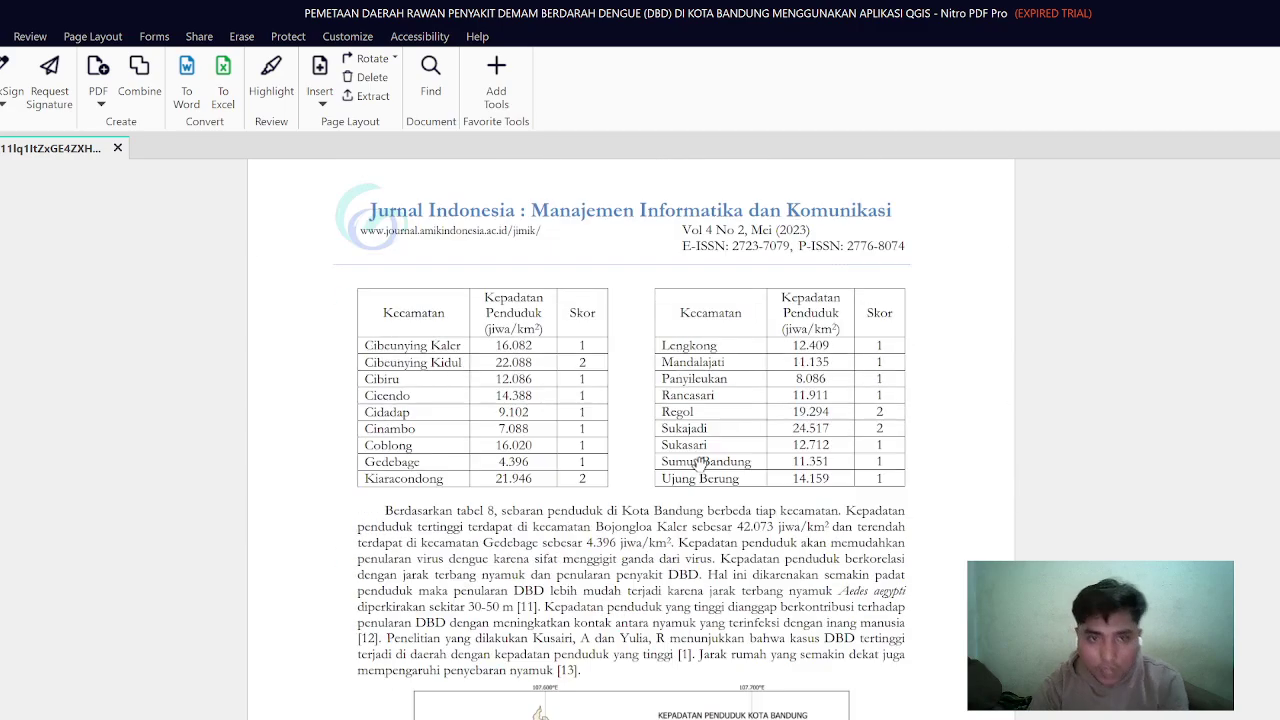
scroll(703, 425, up, 12)
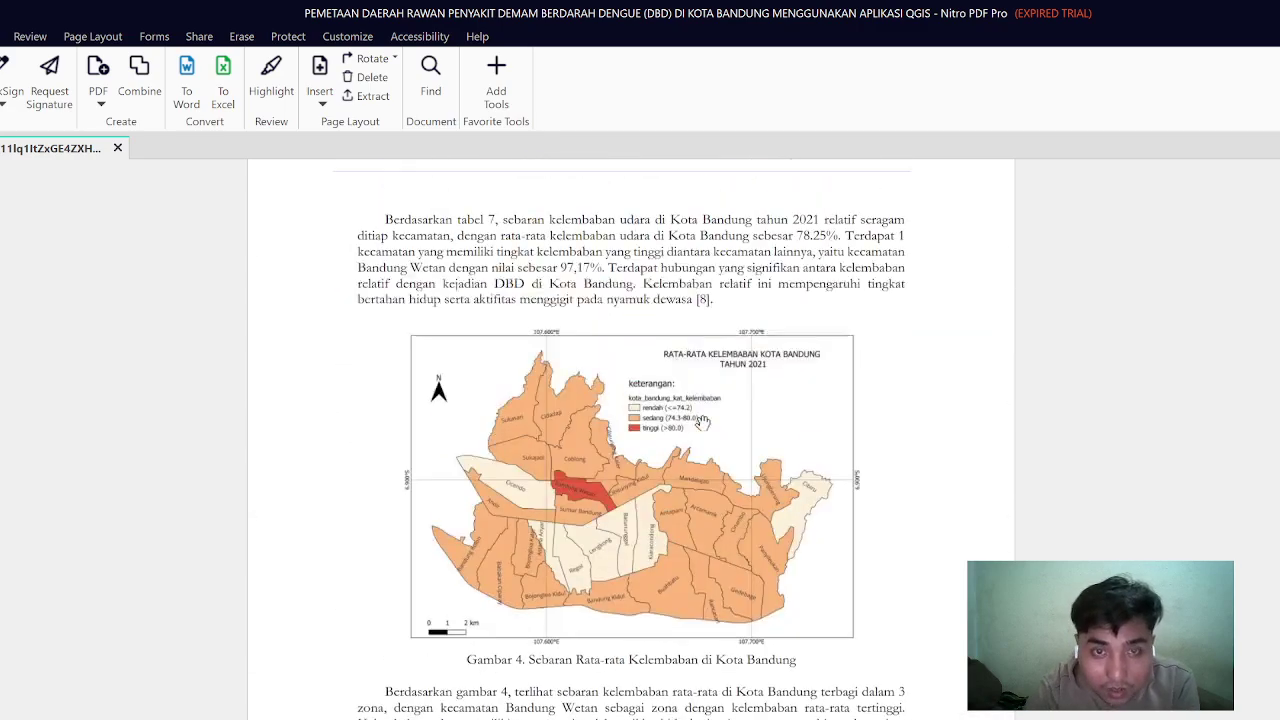
scroll(703, 415, up, 10)
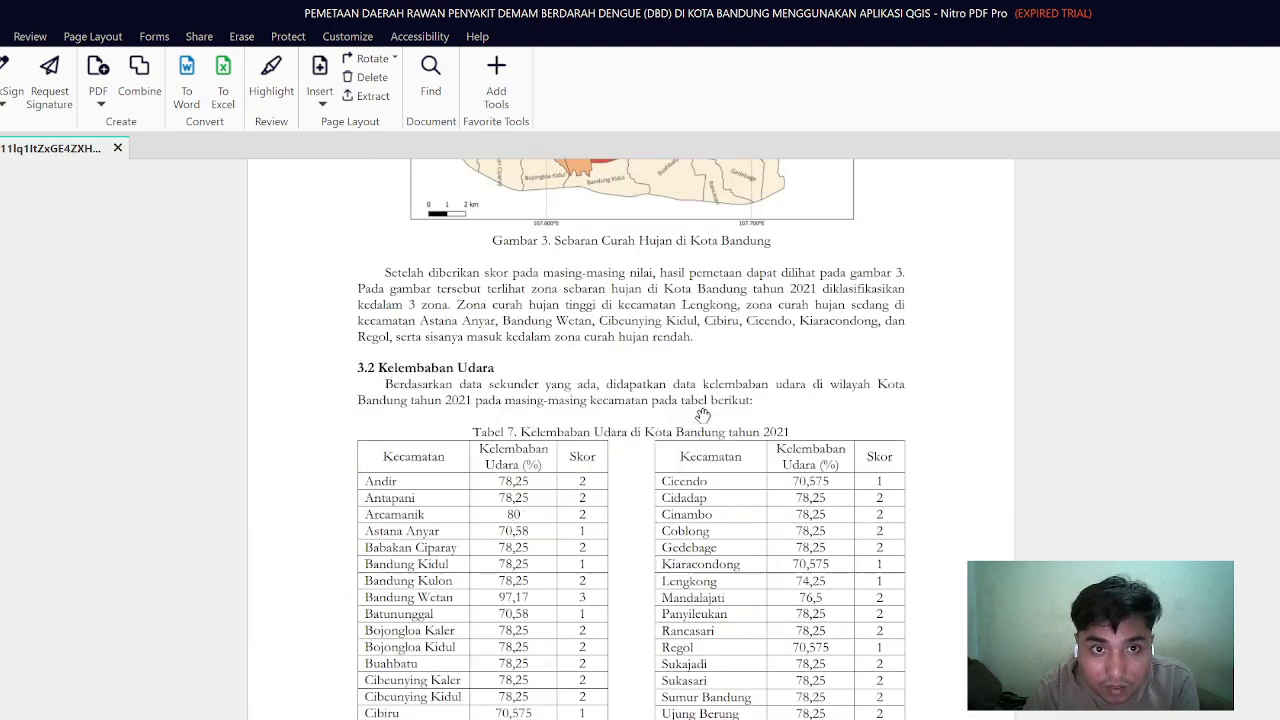
scroll(703, 415, down, 12)
scroll(691, 448, down, 12)
scroll(686, 456, down, 10)
scroll(684, 460, down, 12)
scroll(688, 476, down, 6)
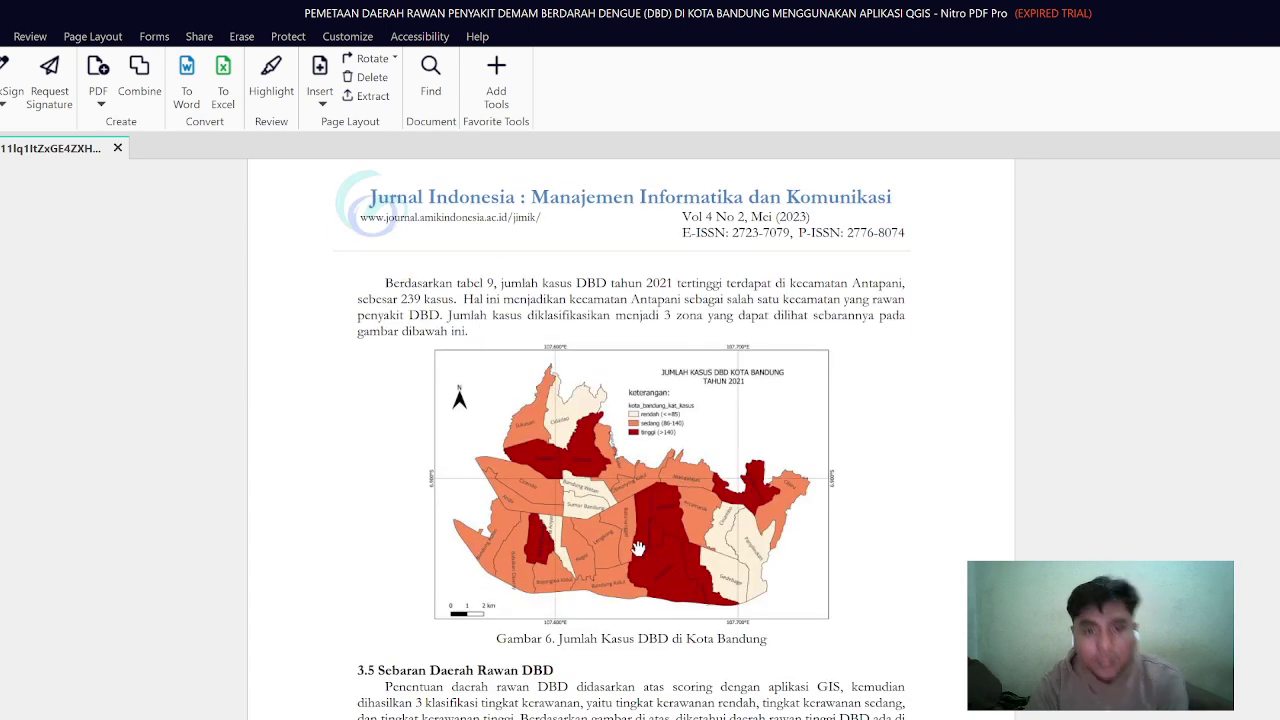
scroll(686, 476, down, 5)
scroll(640, 591, down, 8)
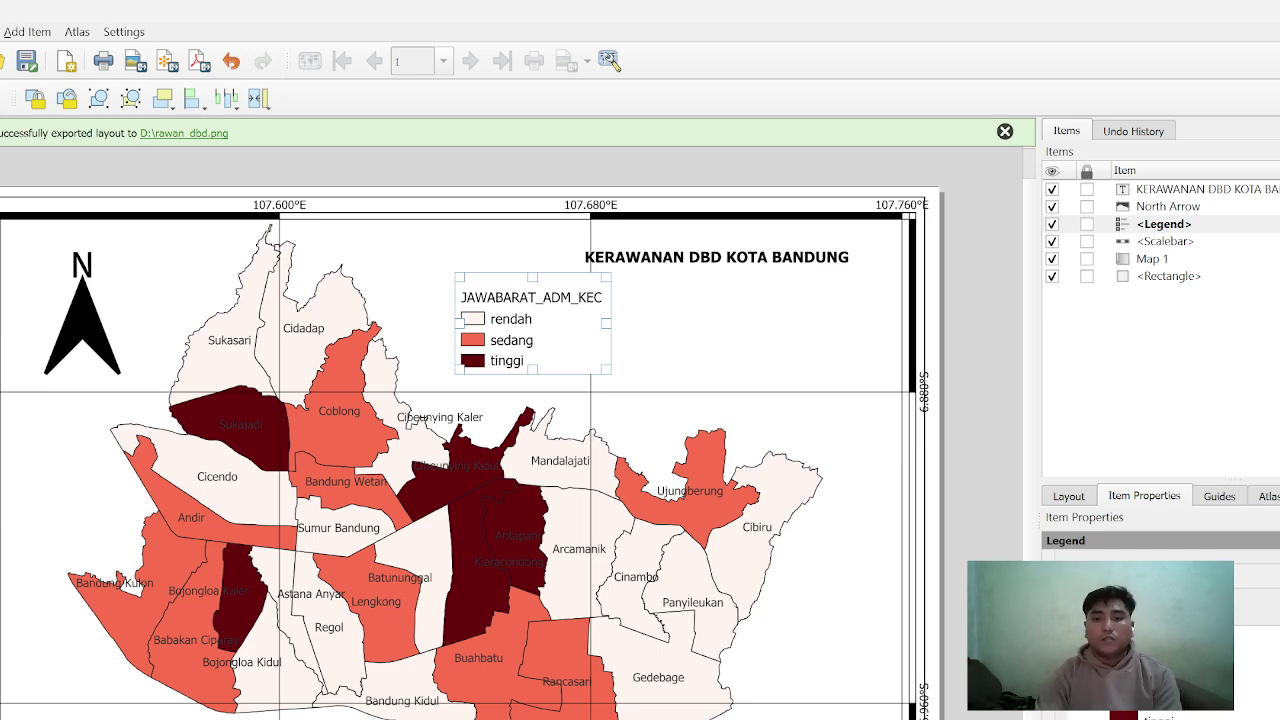
key(alt+Tab)
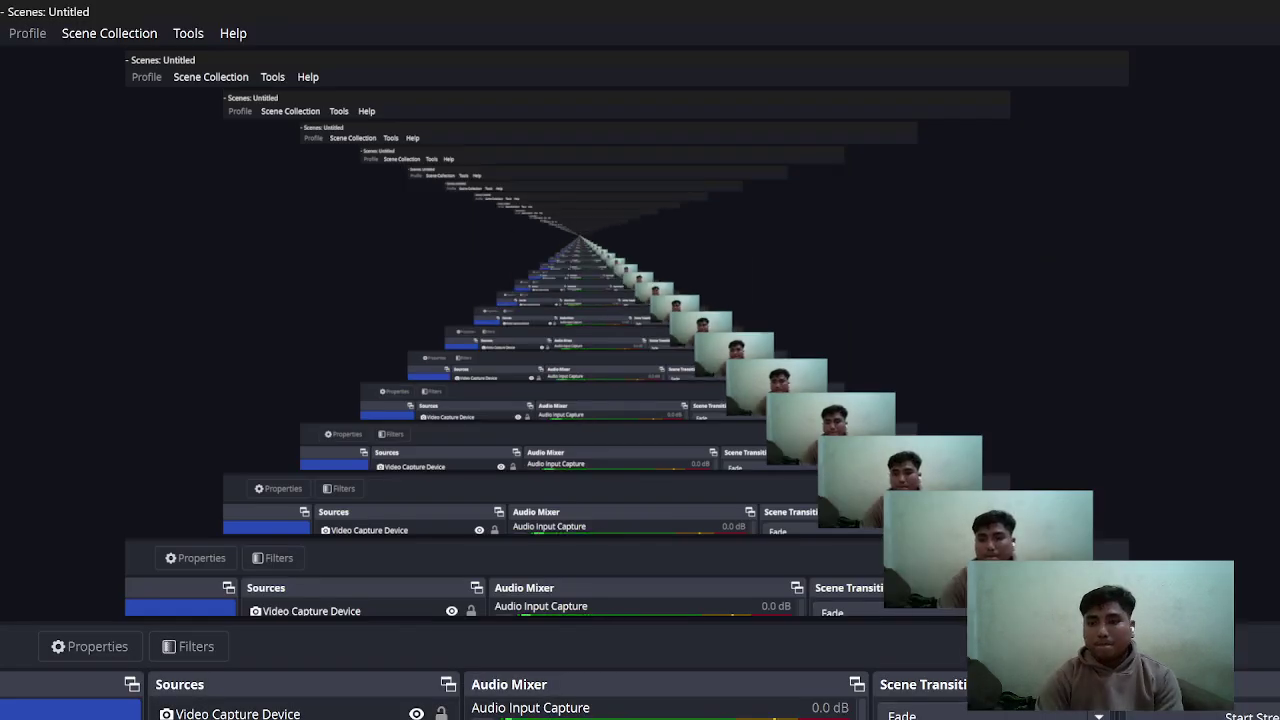